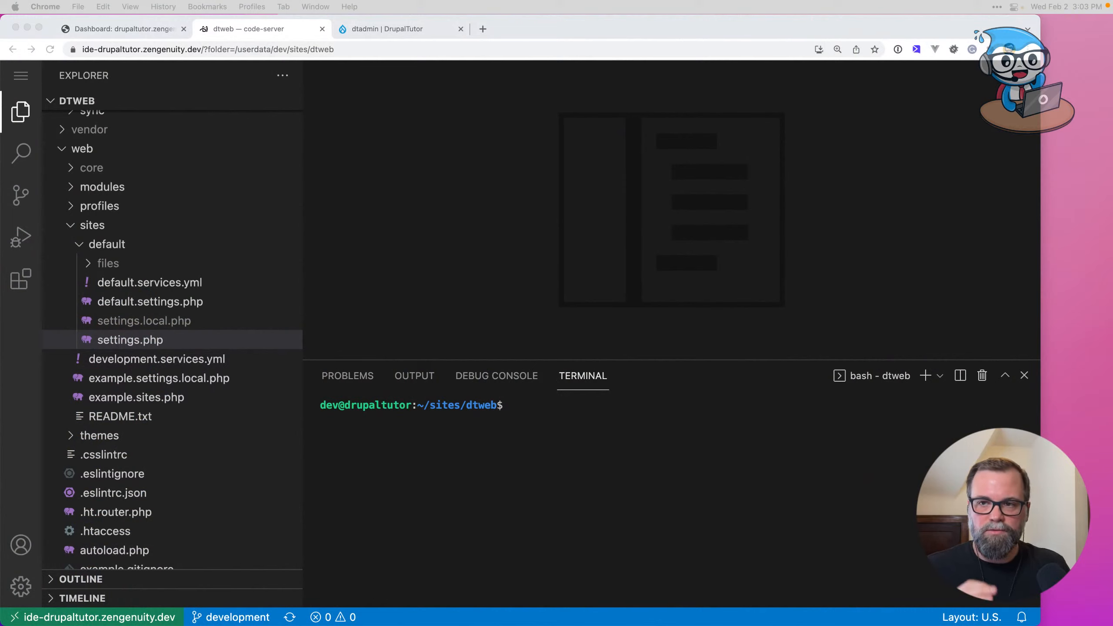
# Step: Open Test Blog Post from the content list of the Drupal development site
pyautogui.click(420, 216)
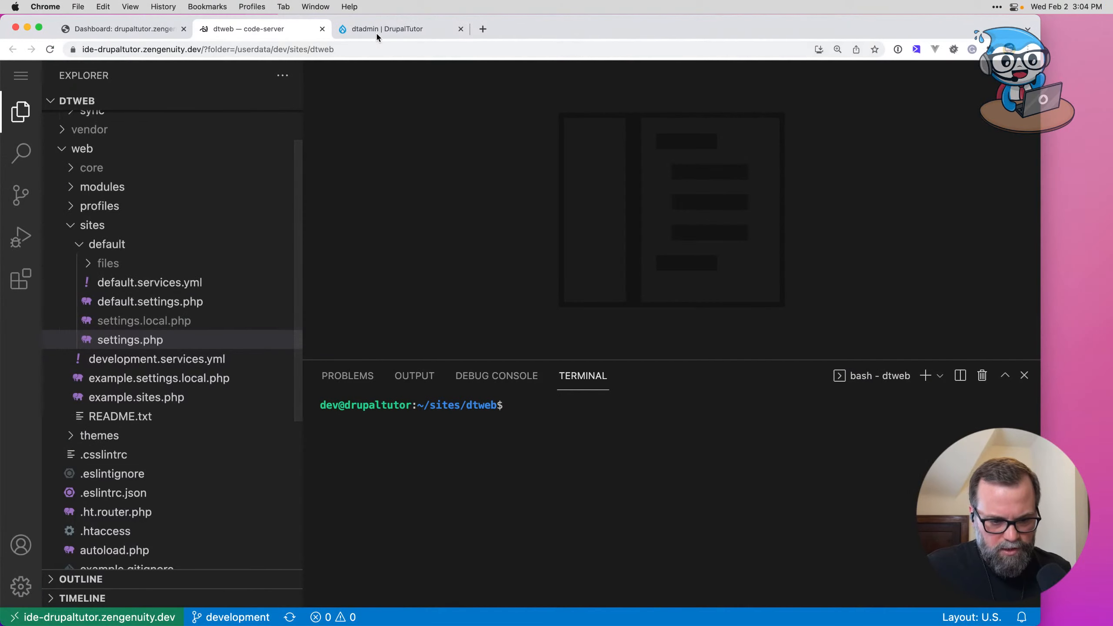
pyautogui.click(375, 31)
pyautogui.click(97, 115)
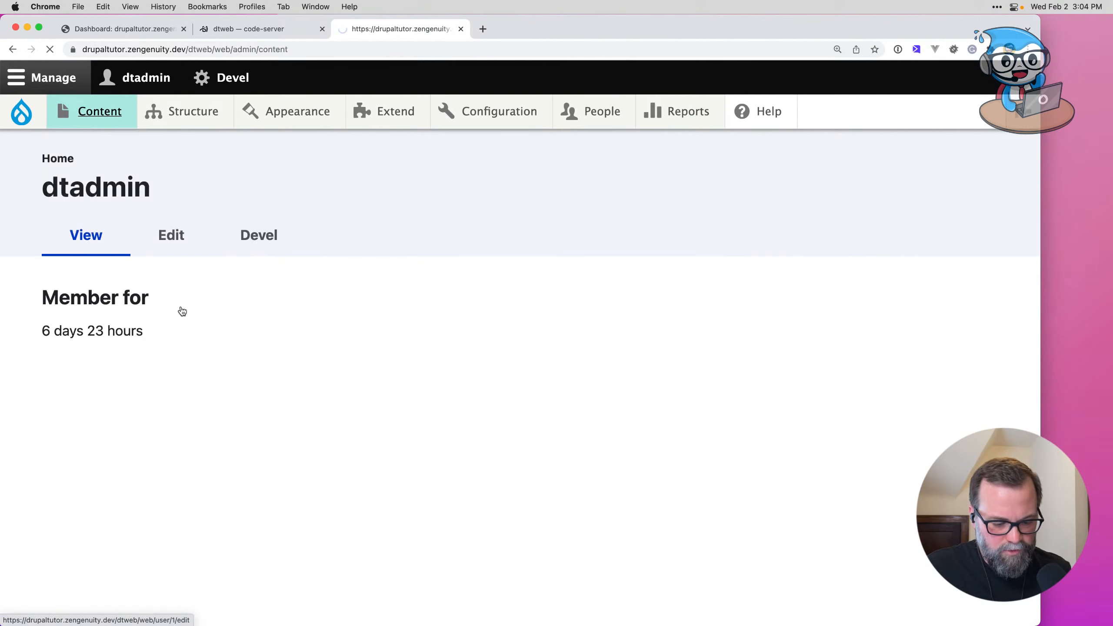
pyautogui.scroll(-5, 132, 541)
pyautogui.click(164, 478)
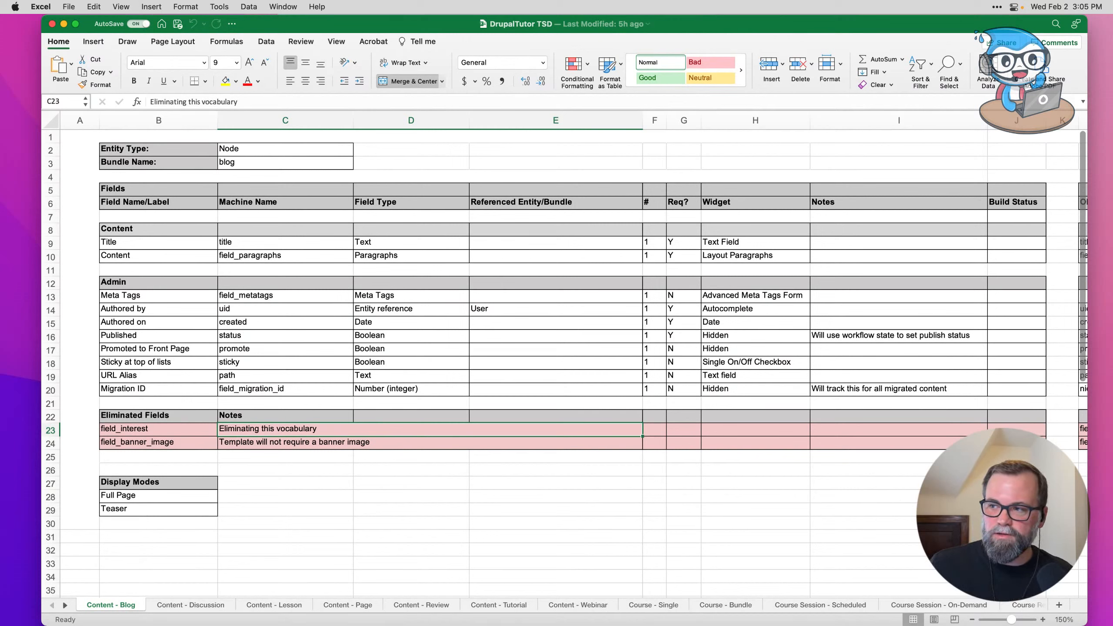
# Step: Switch to the DrupalTutor TSD workbook in Excel and open the Taxonomy - Project sheet
pyautogui.click(267, 285)
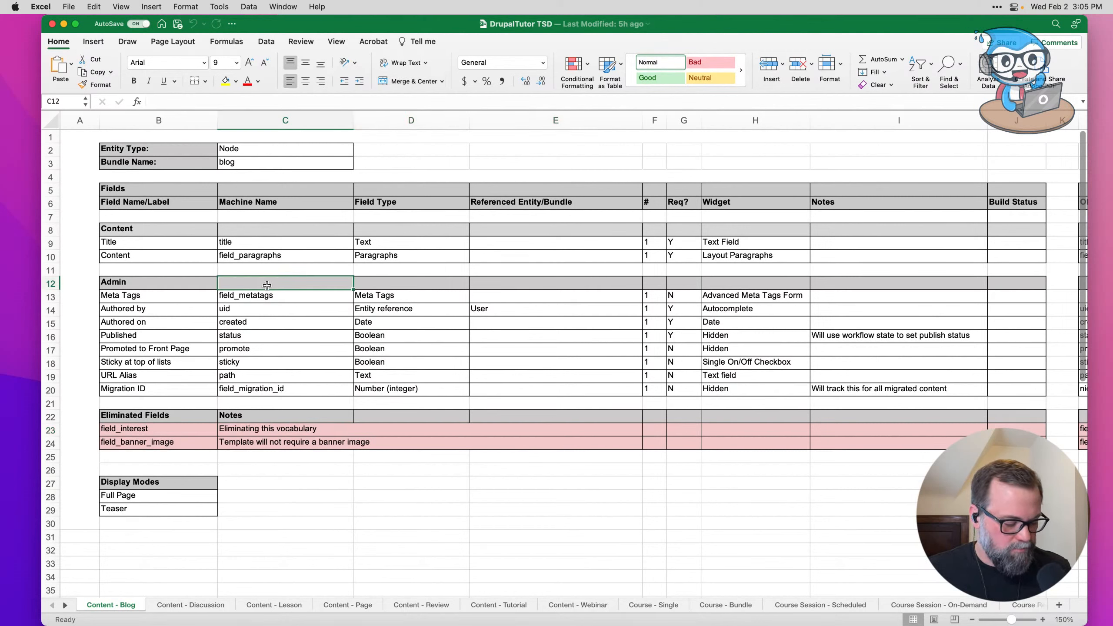
pyautogui.click(353, 362)
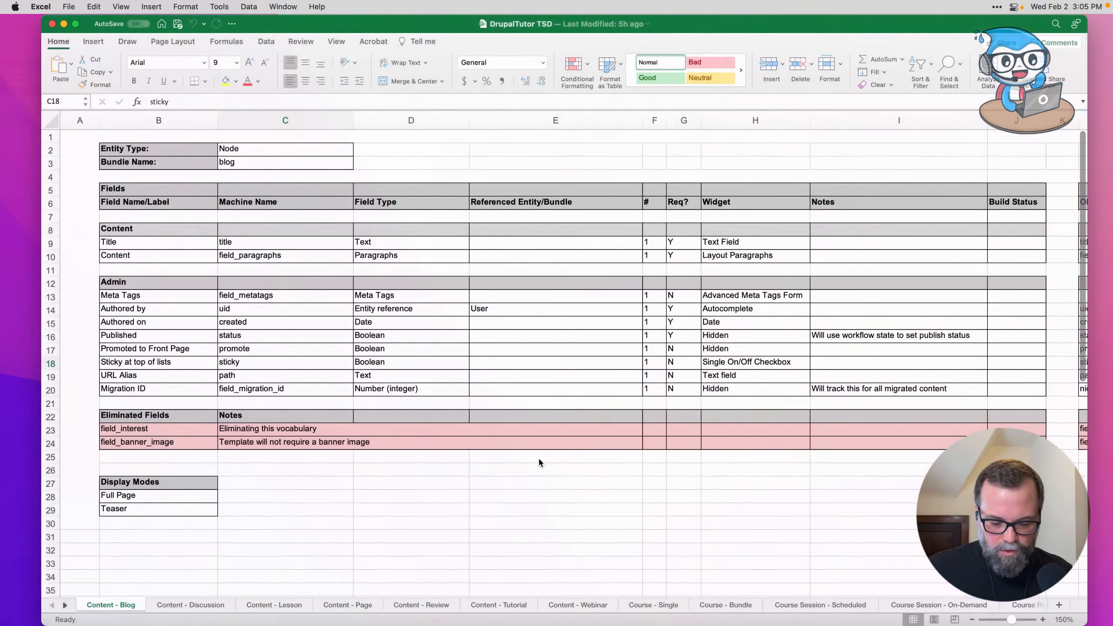
pyautogui.click(64, 605)
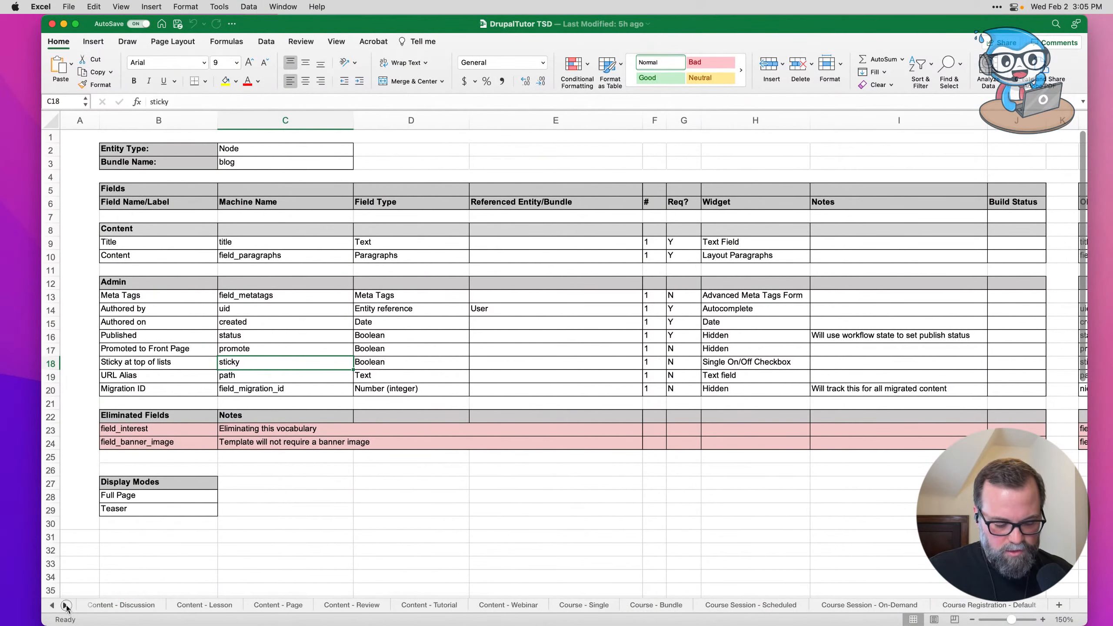
pyautogui.click(65, 605)
pyautogui.click(64, 605)
pyautogui.click(65, 605)
pyautogui.click(65, 605)
pyautogui.click(65, 605)
pyautogui.click(65, 605)
pyautogui.click(64, 605)
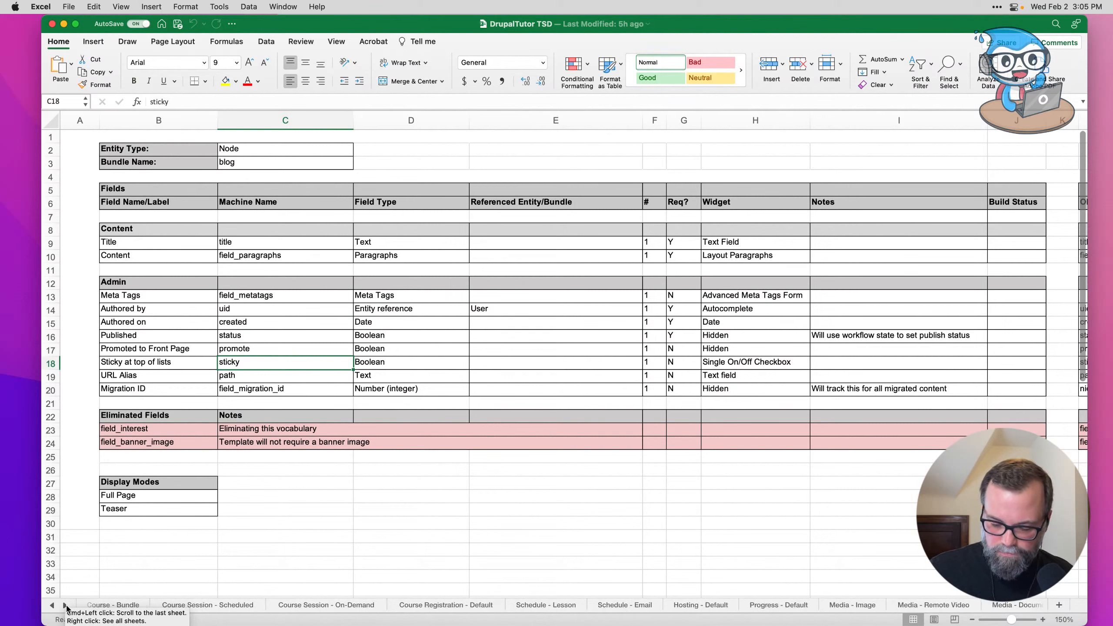
pyautogui.click(65, 605)
pyautogui.click(65, 605)
pyautogui.click(65, 605)
pyautogui.click(65, 605)
pyautogui.click(65, 605)
pyautogui.click(65, 606)
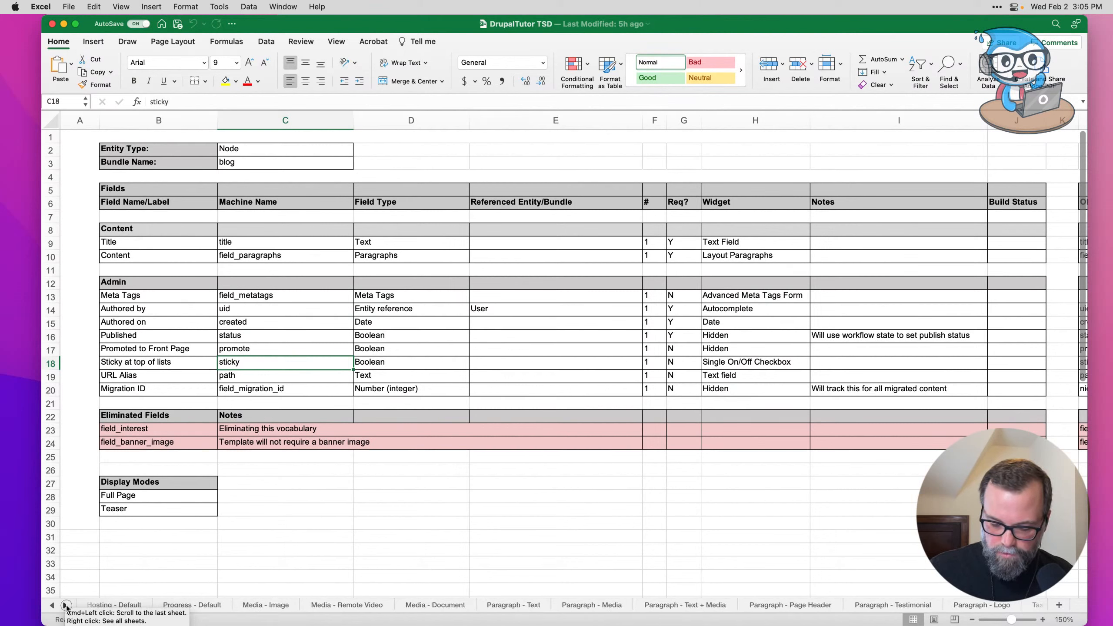
pyautogui.click(65, 605)
pyautogui.click(65, 605)
pyautogui.click(65, 605)
pyautogui.click(65, 606)
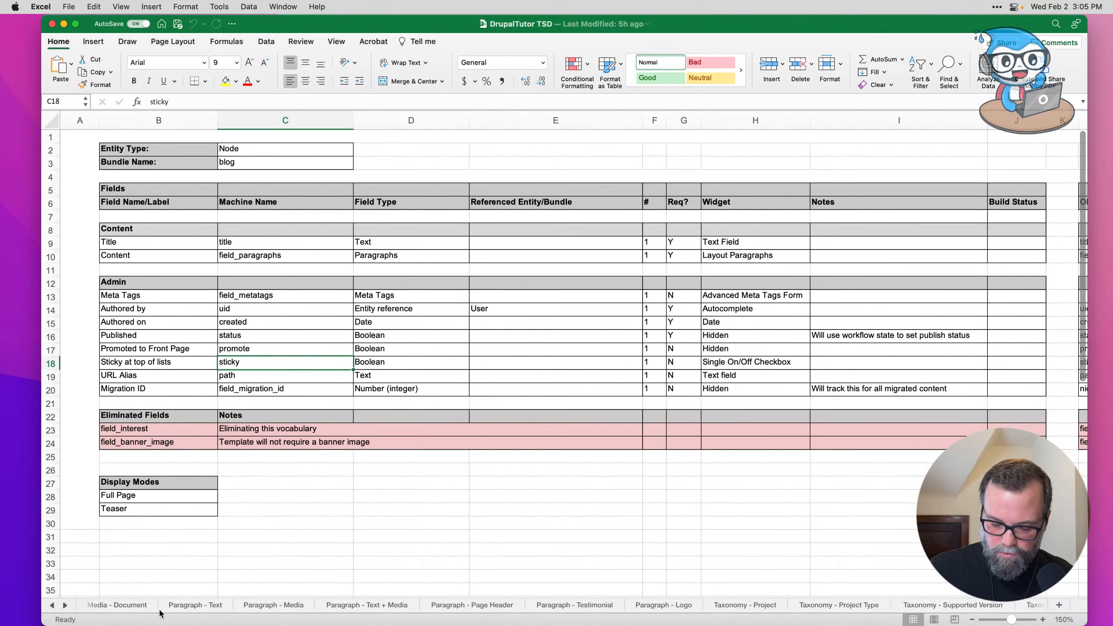
pyautogui.click(734, 607)
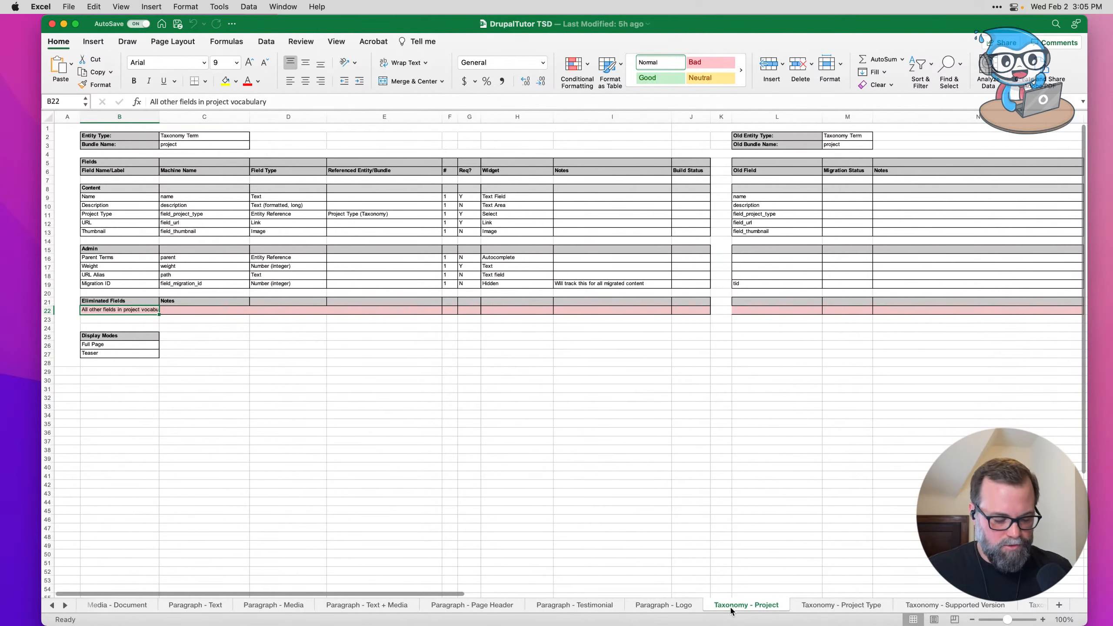
pyautogui.press('super+minus')
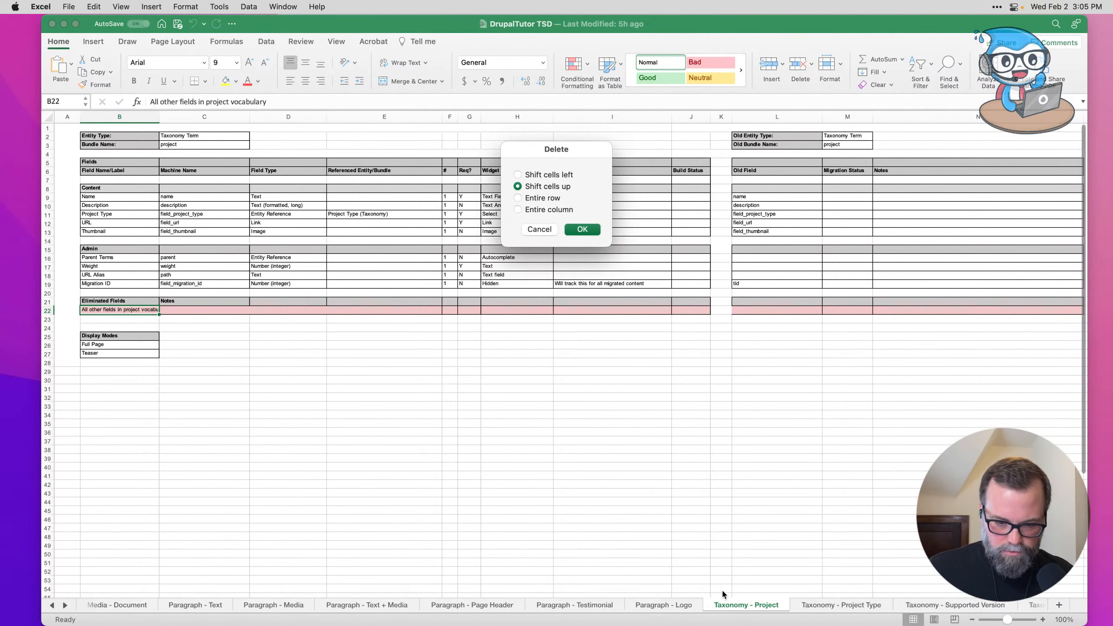
pyautogui.click(539, 226)
pyautogui.click(559, 231)
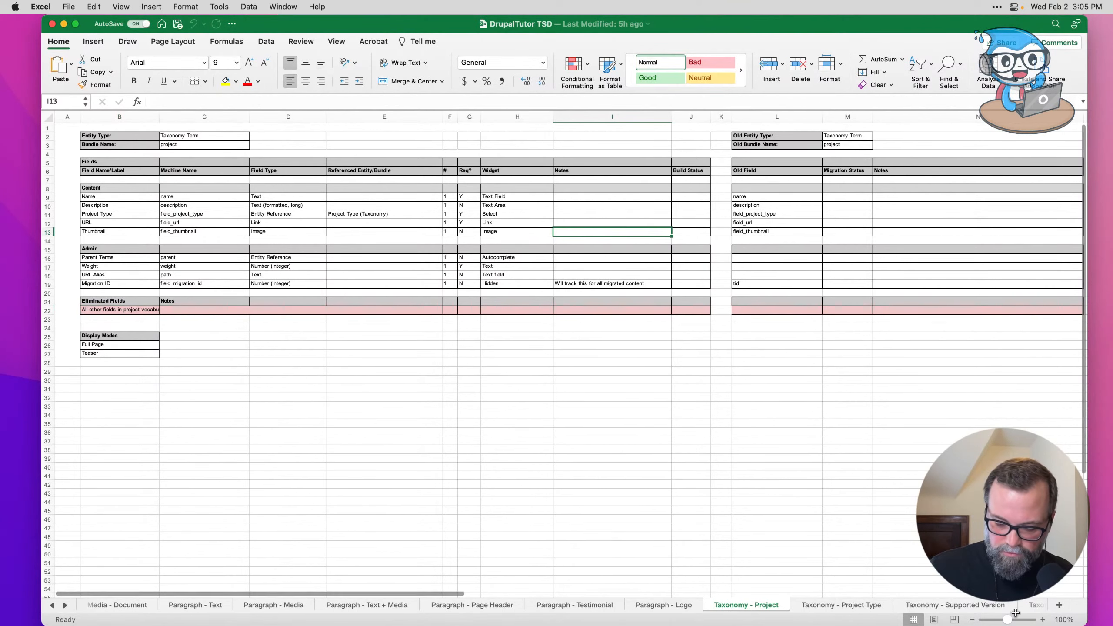
# Step: Enlarge the Taxonomy - Project sheet to 164% and bring its field name columns into view
pyautogui.moveTo(1007, 619); pyautogui.dragTo(1011, 622)
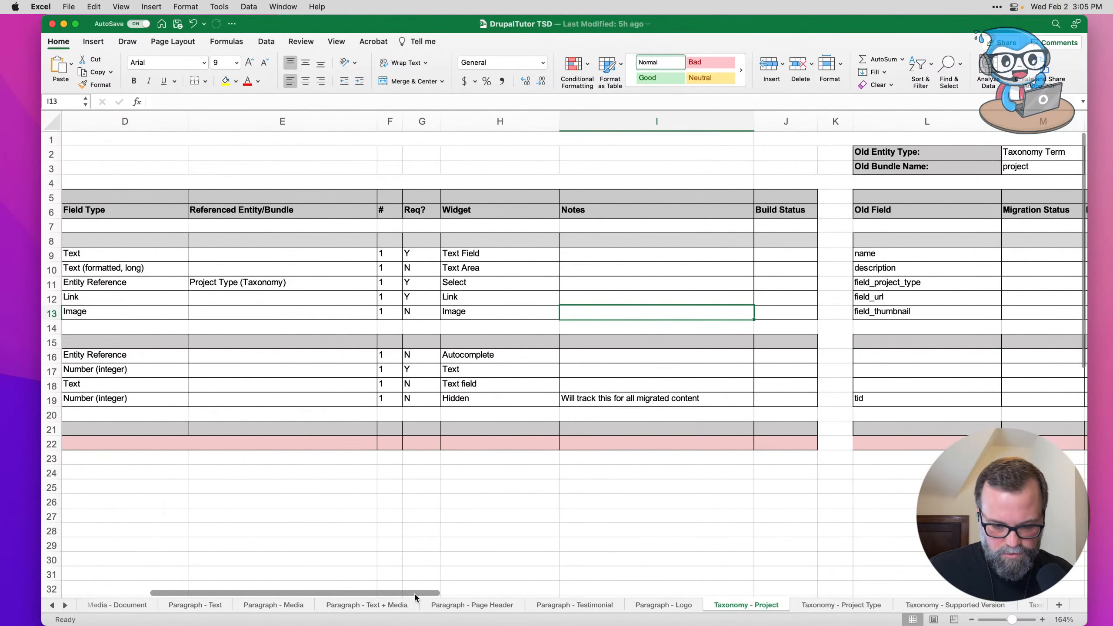
pyautogui.moveTo(416, 596); pyautogui.dragTo(329, 596)
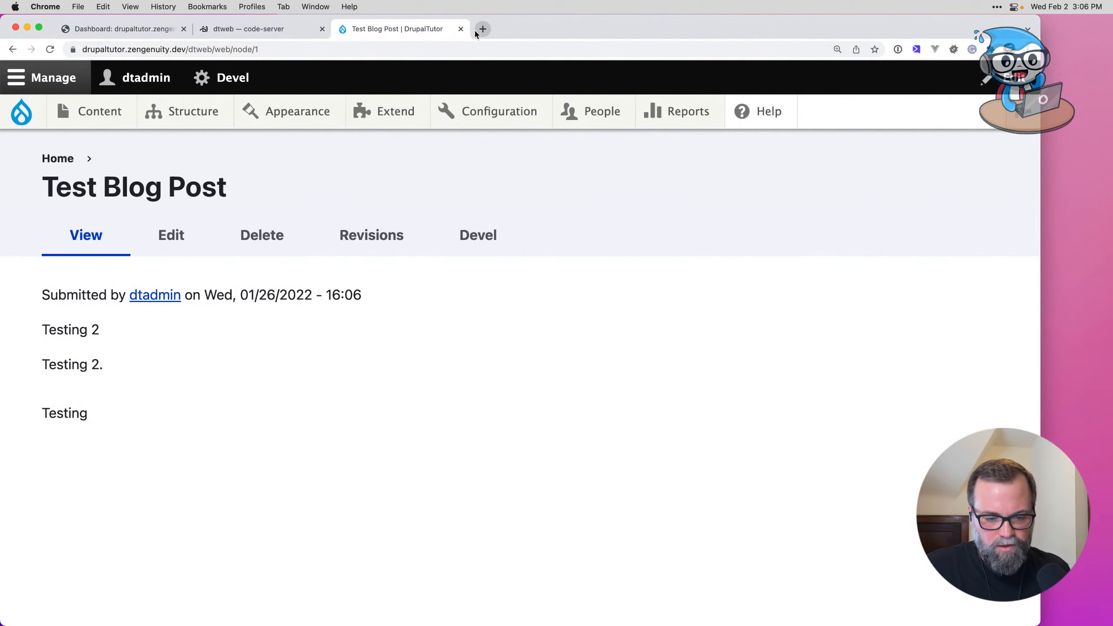
# Step: Open drupaltutor.com/kb in a new Chrome tab and look over the new Drupal tutorials
pyautogui.click(477, 30)
pyautogui.write('drupal')
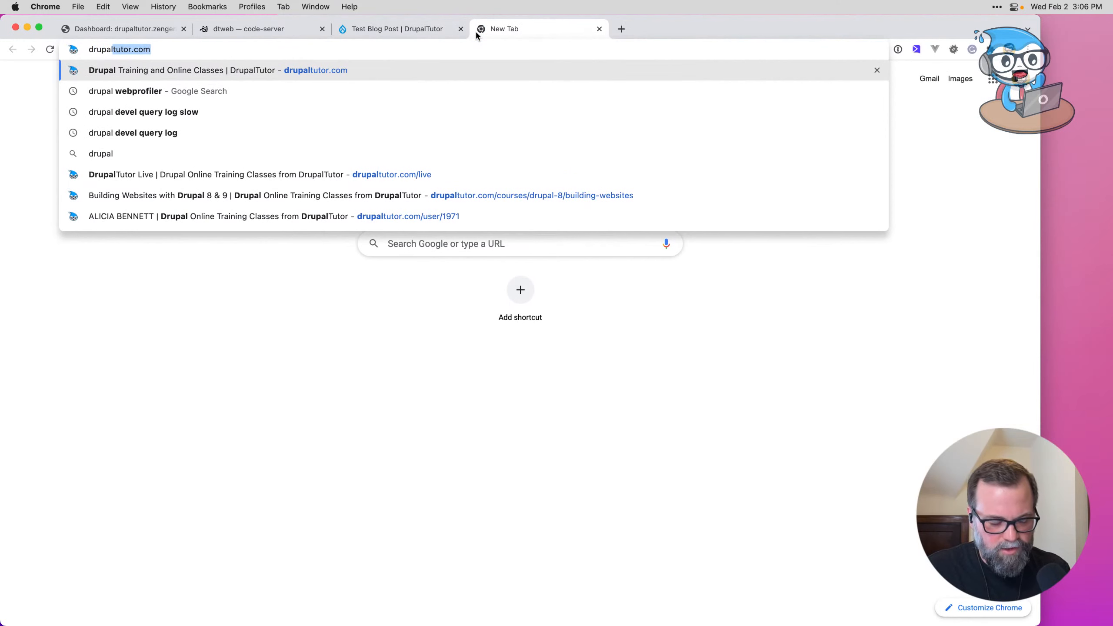
pyautogui.write('tutor.com/kb')
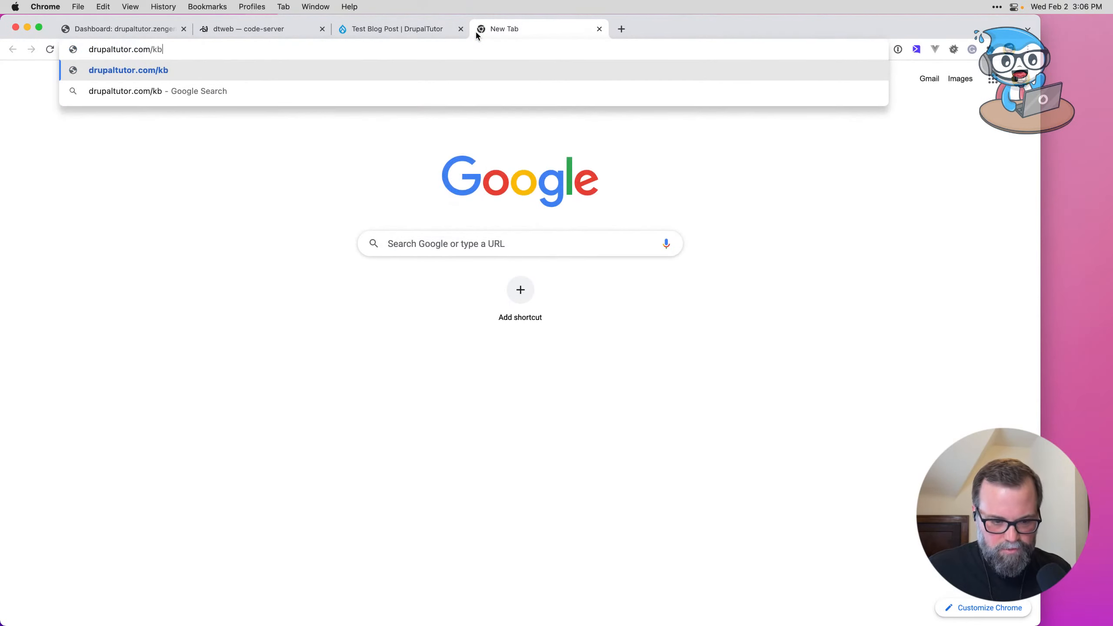
pyautogui.press('Return')
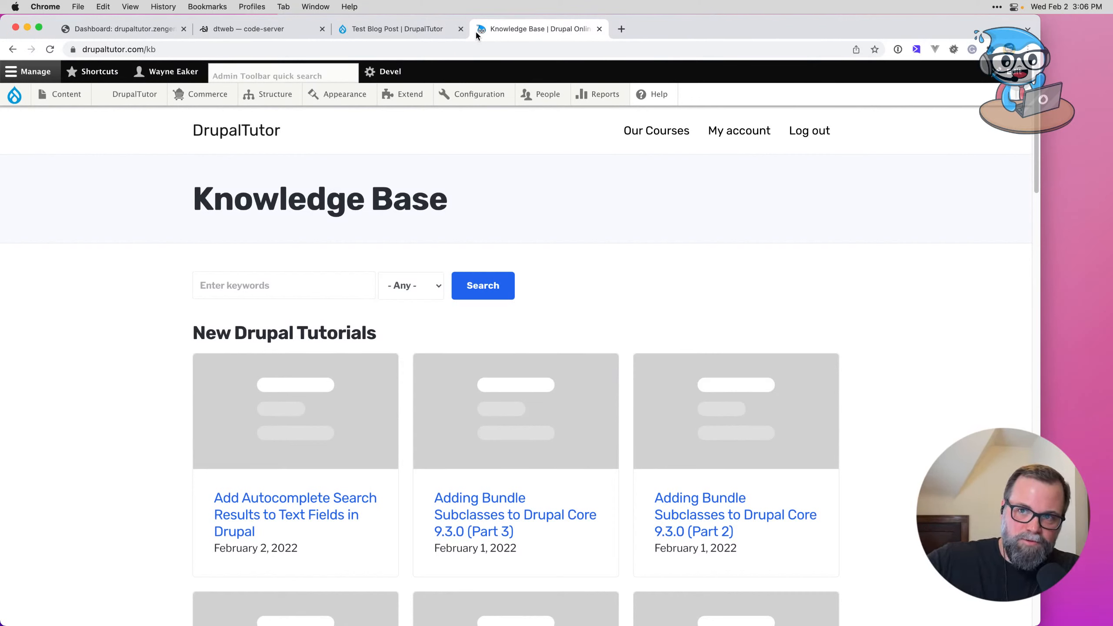
pyautogui.scroll(-2, 520, 478)
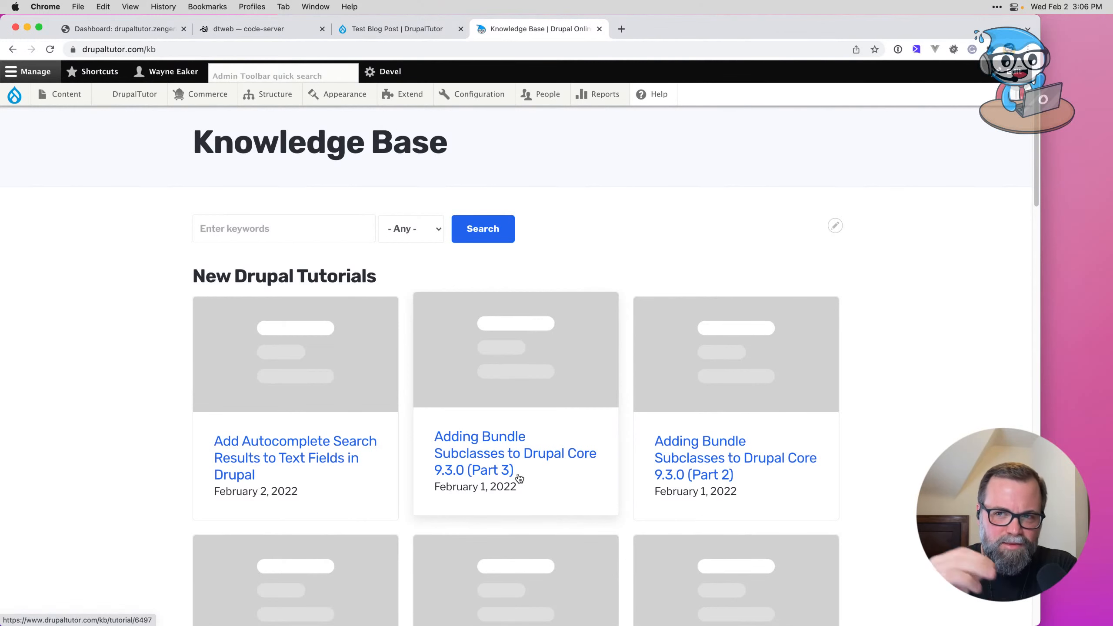
pyautogui.scroll(-5, 519, 478)
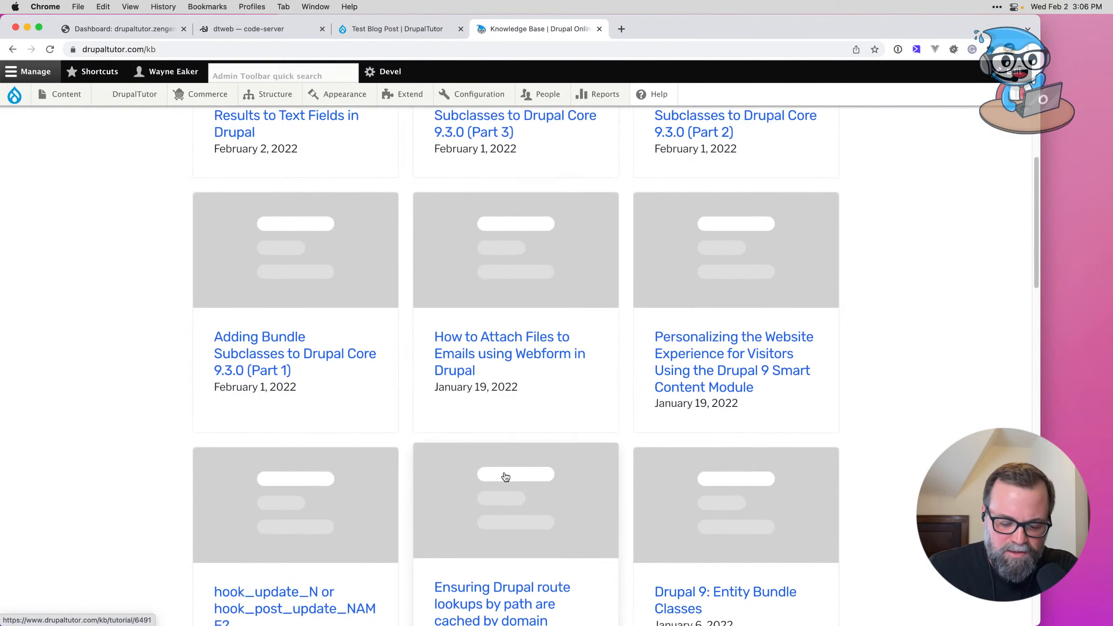
# Step: Search the Knowledge Base for "paragraphs" limited to Projects and look through the first page of matching projects
pyautogui.scroll(6, 507, 477)
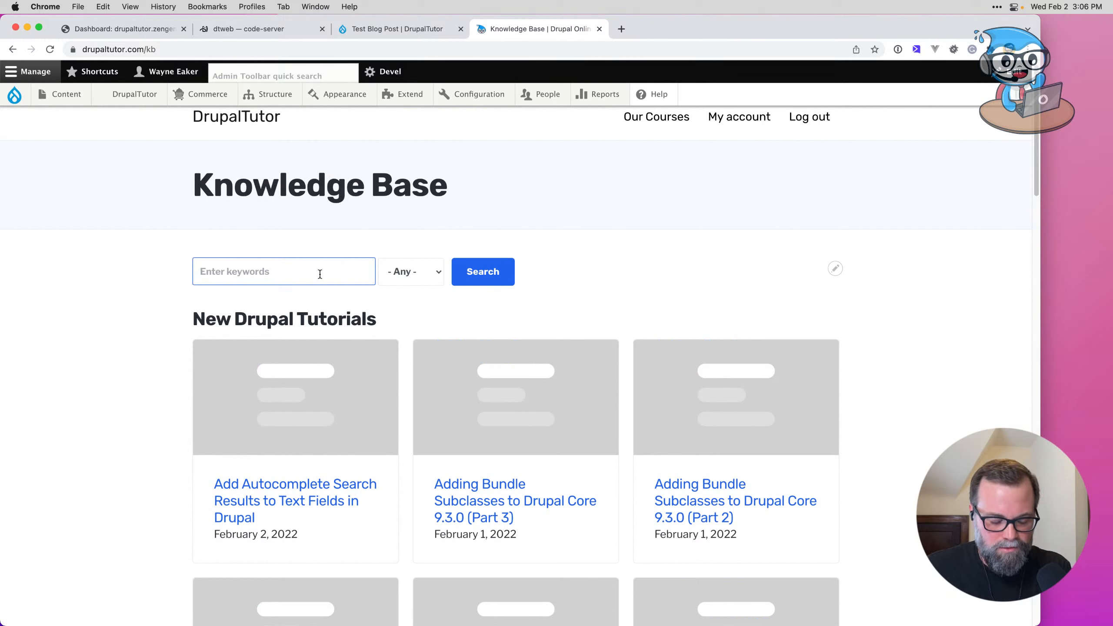
pyautogui.write('paragraphs')
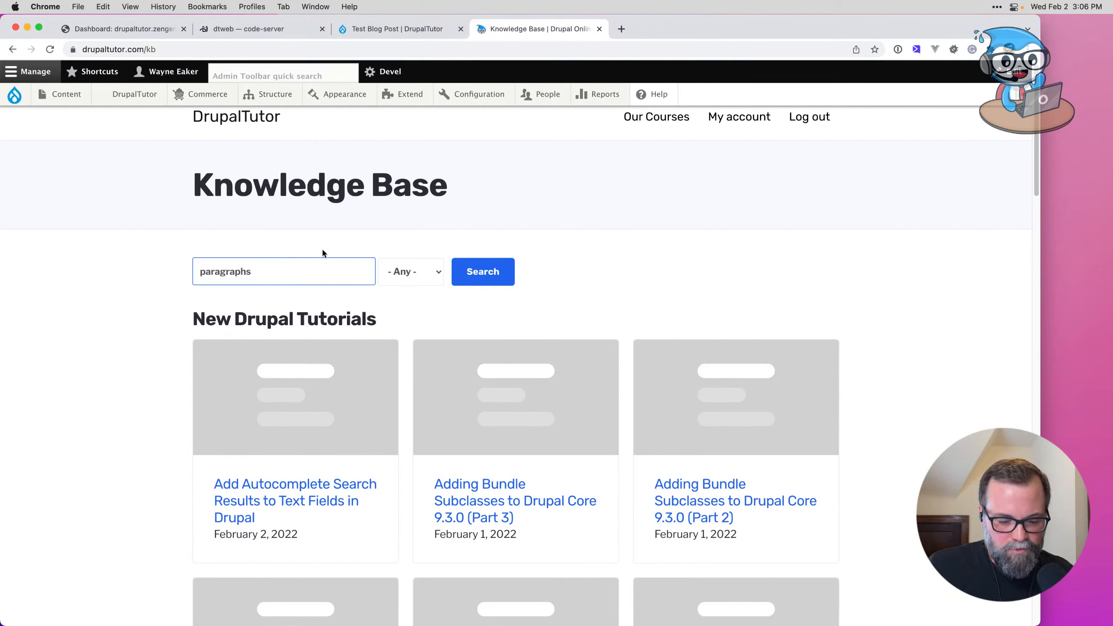
pyautogui.click(395, 272)
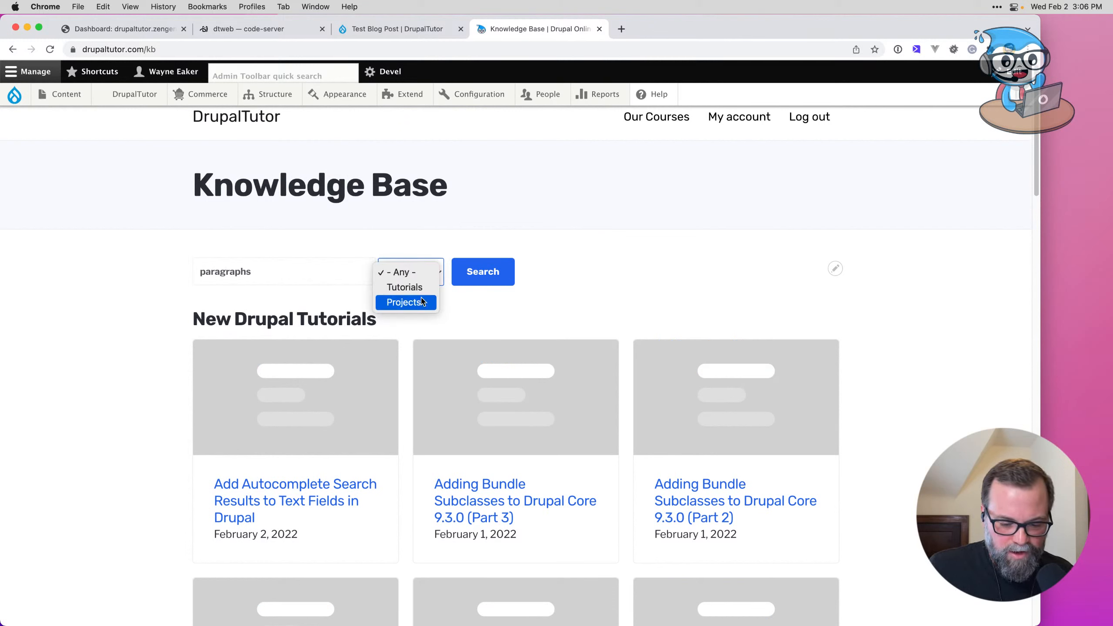
pyautogui.click(422, 303)
pyautogui.click(474, 281)
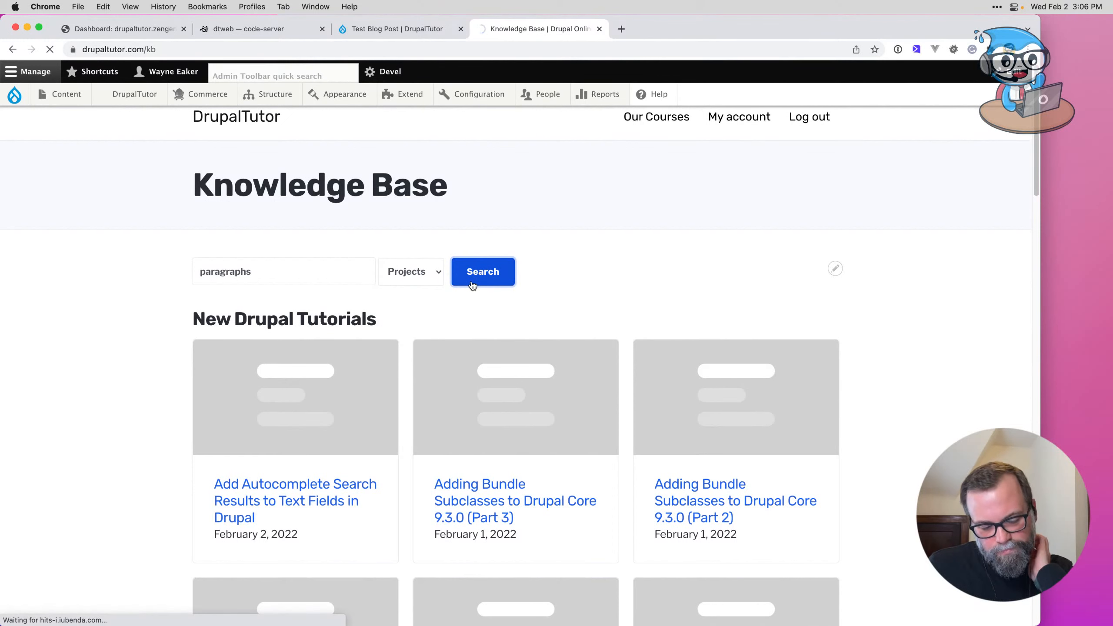
pyautogui.scroll(-3, 474, 324)
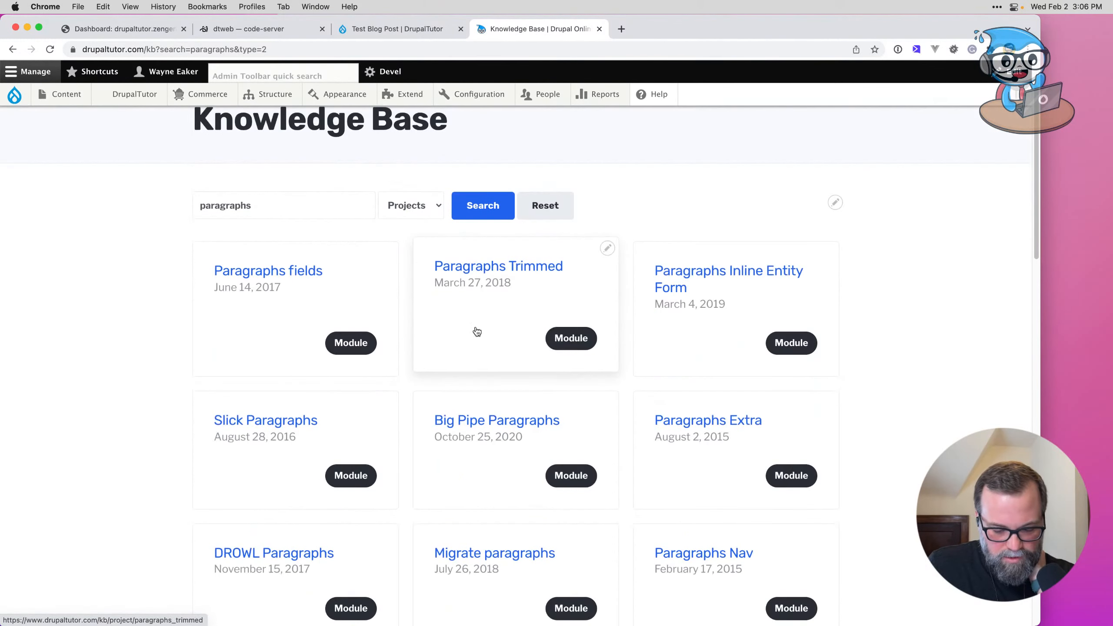
pyautogui.scroll(-15, 477, 331)
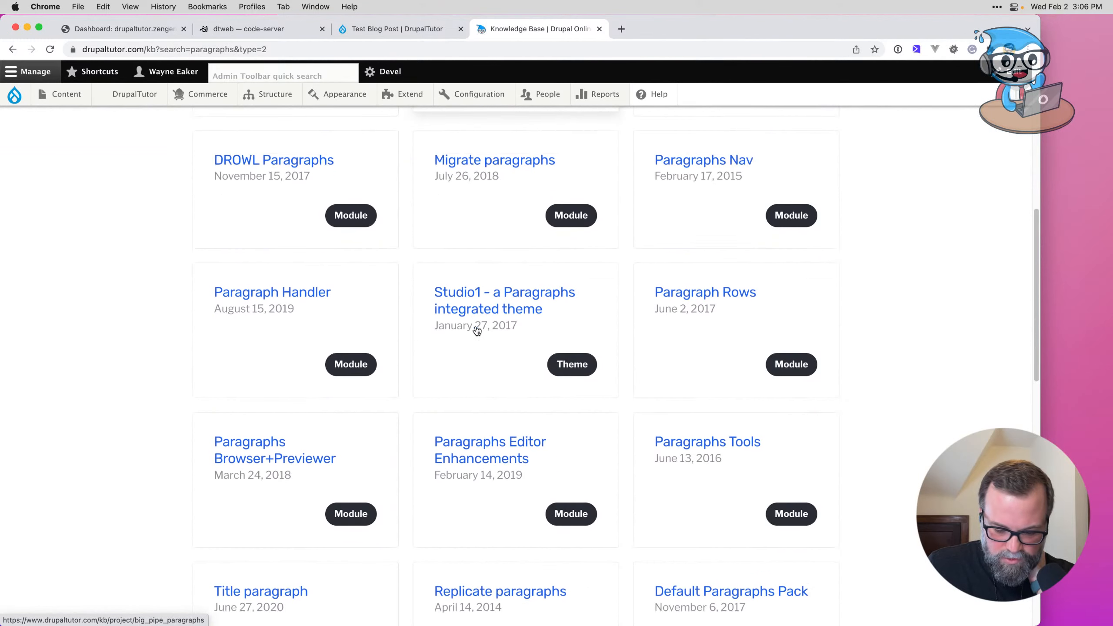
pyautogui.scroll(-20, 477, 332)
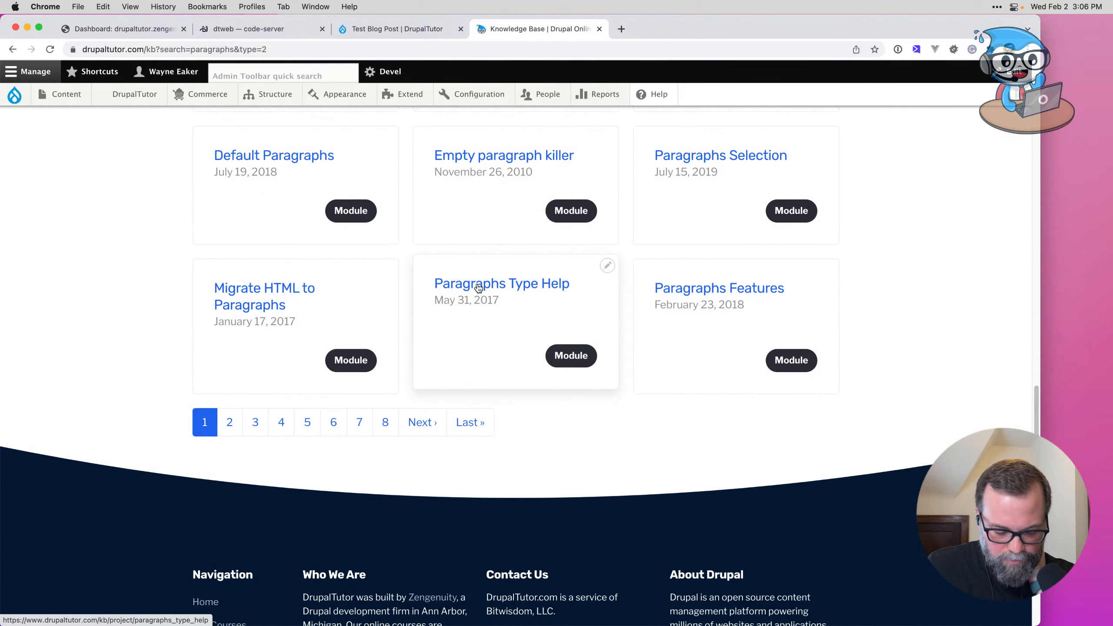
# Step: Open the Paragraphs Type Help project, then shorten its address to drupaltutor.com/kb/project/paragraphs to load the Paragraphs project page
pyautogui.click(478, 288)
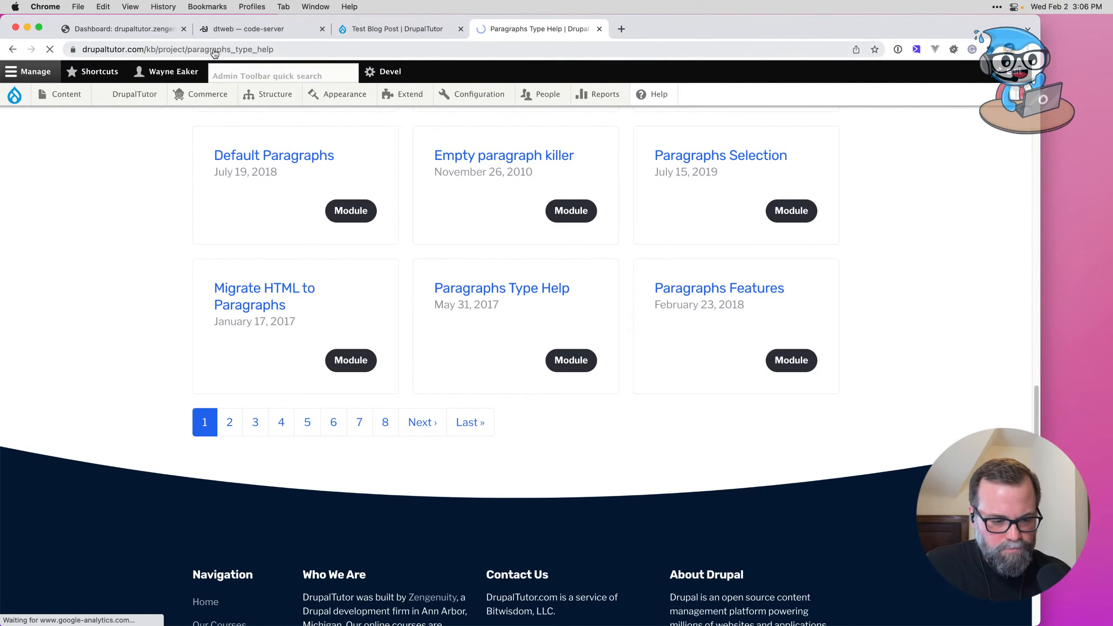
pyautogui.moveTo(233, 50); pyautogui.dragTo(319, 52)
pyautogui.press('BackSpace')
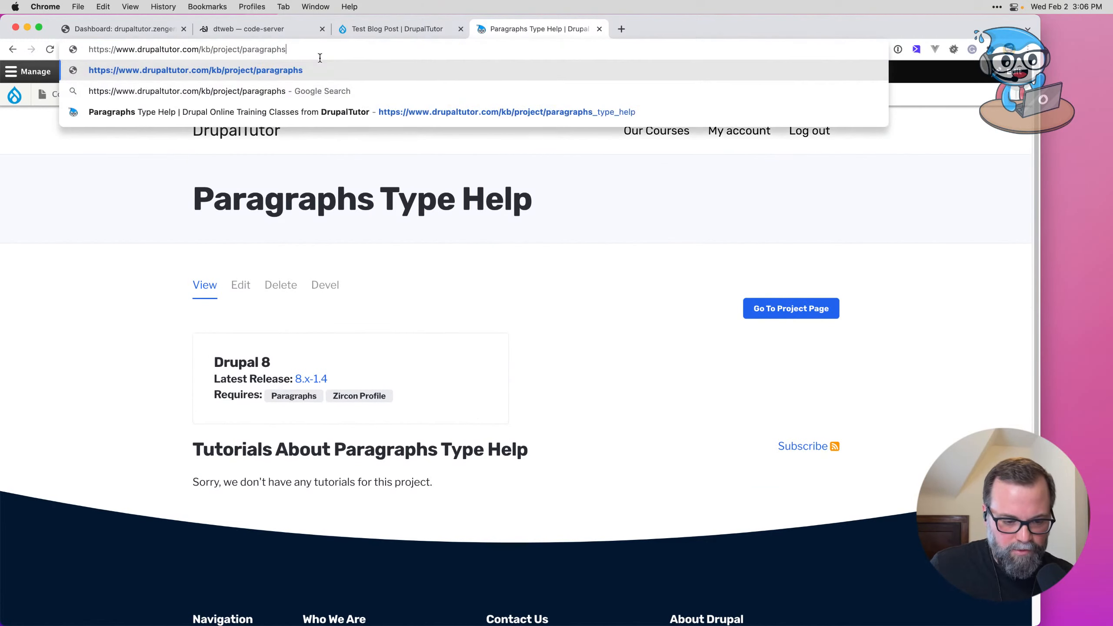
pyautogui.press('Return')
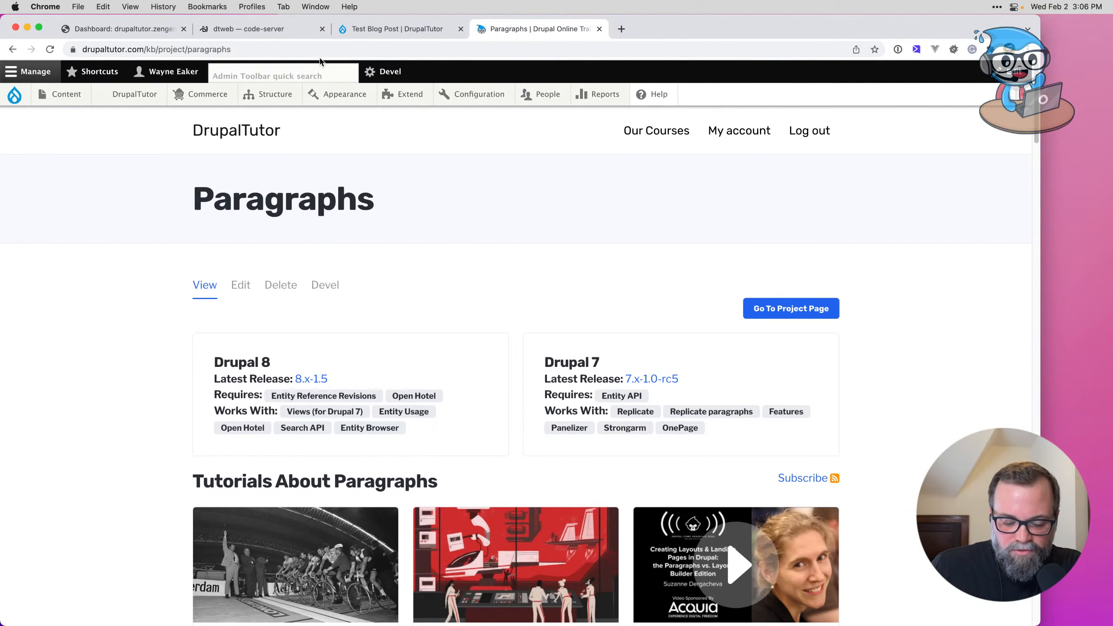
# Step: Examine the tutorials listed on the Paragraphs project page and return to its release details
pyautogui.scroll(-7, 431, 389)
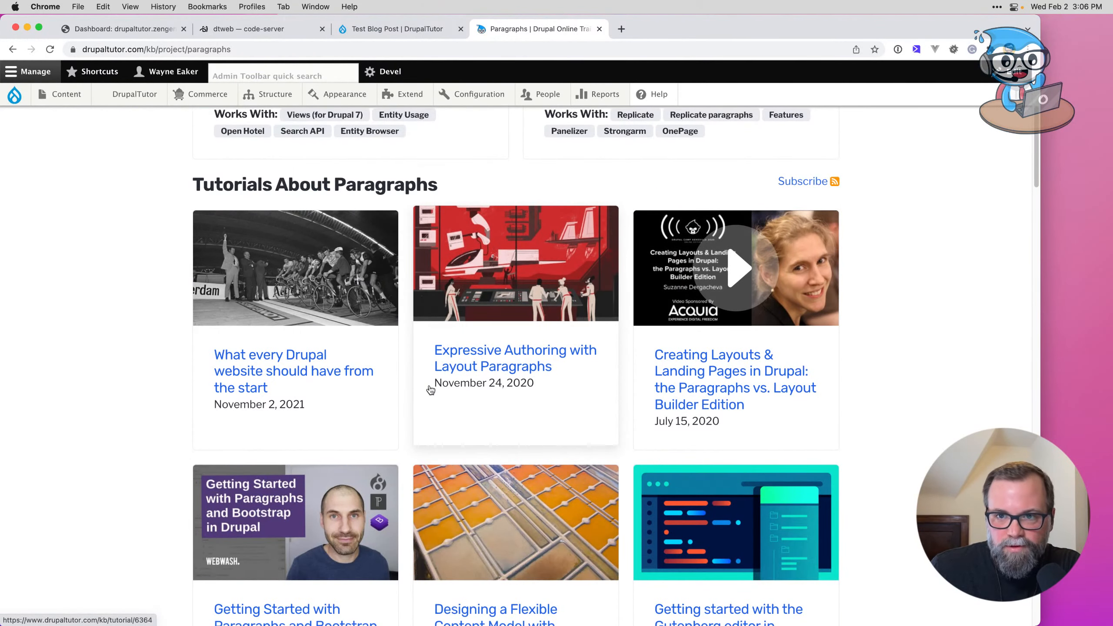
pyautogui.scroll(-20, 430, 389)
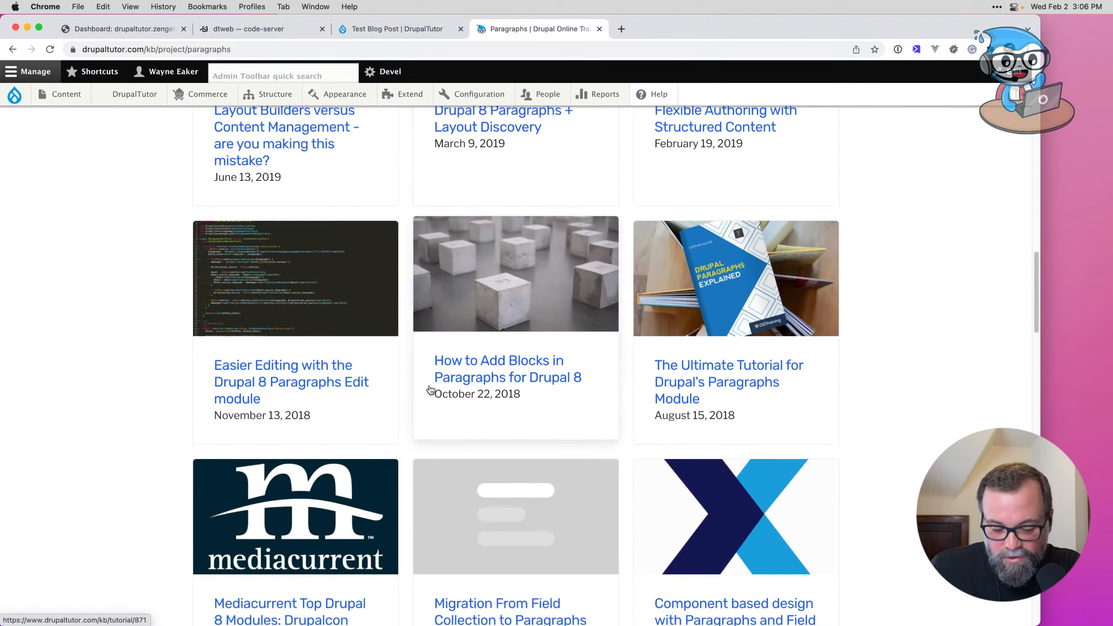
pyautogui.scroll(-20, 430, 390)
pyautogui.scroll(12, 430, 389)
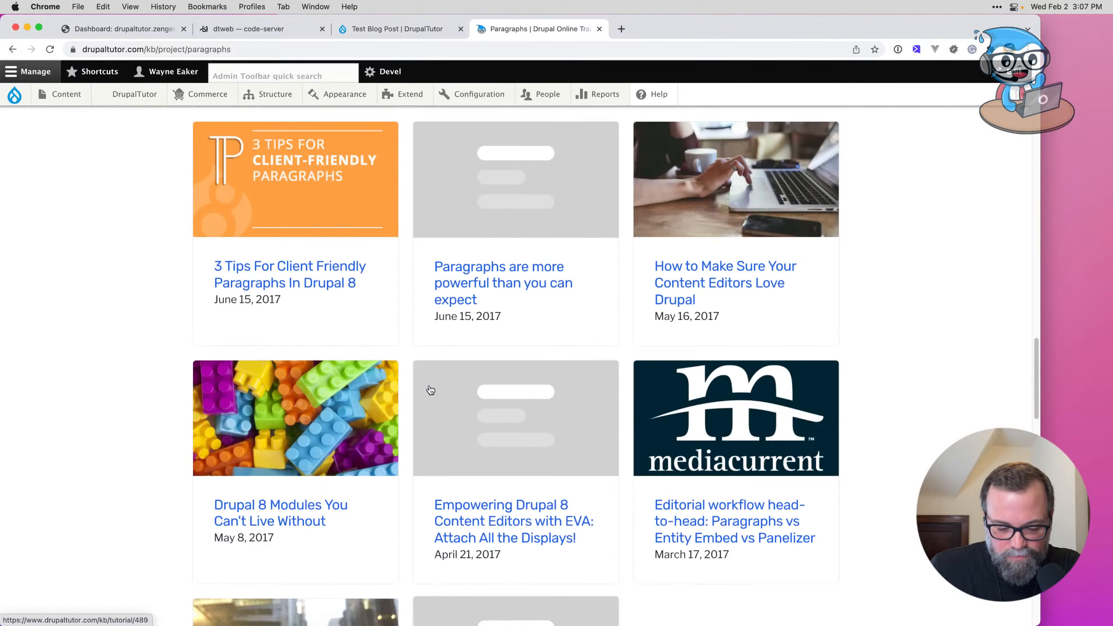
pyautogui.scroll(20, 430, 389)
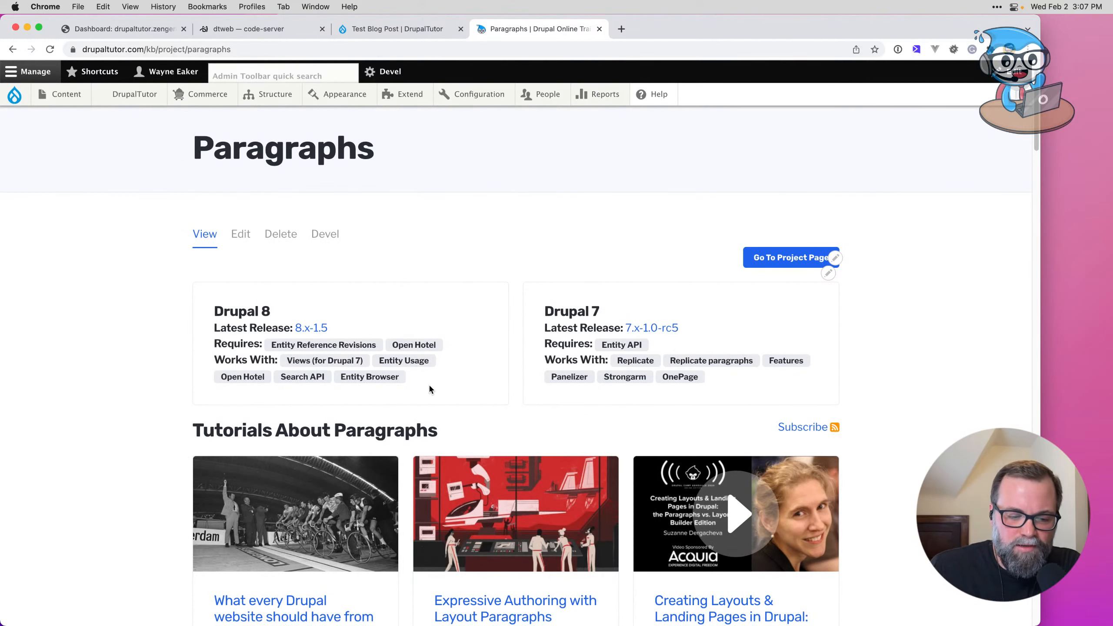
# Step: Go back to the Paragraphs Type Help page and switch to the Taxonomy - Project sheet in Excel
pyautogui.click(13, 49)
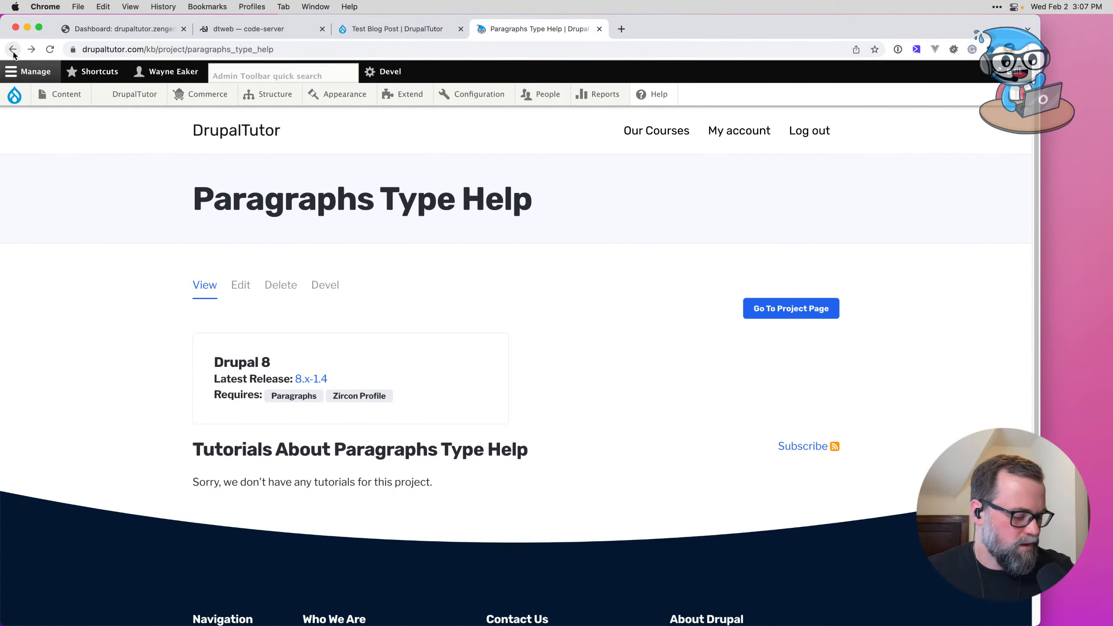
pyautogui.press('super+Tab')
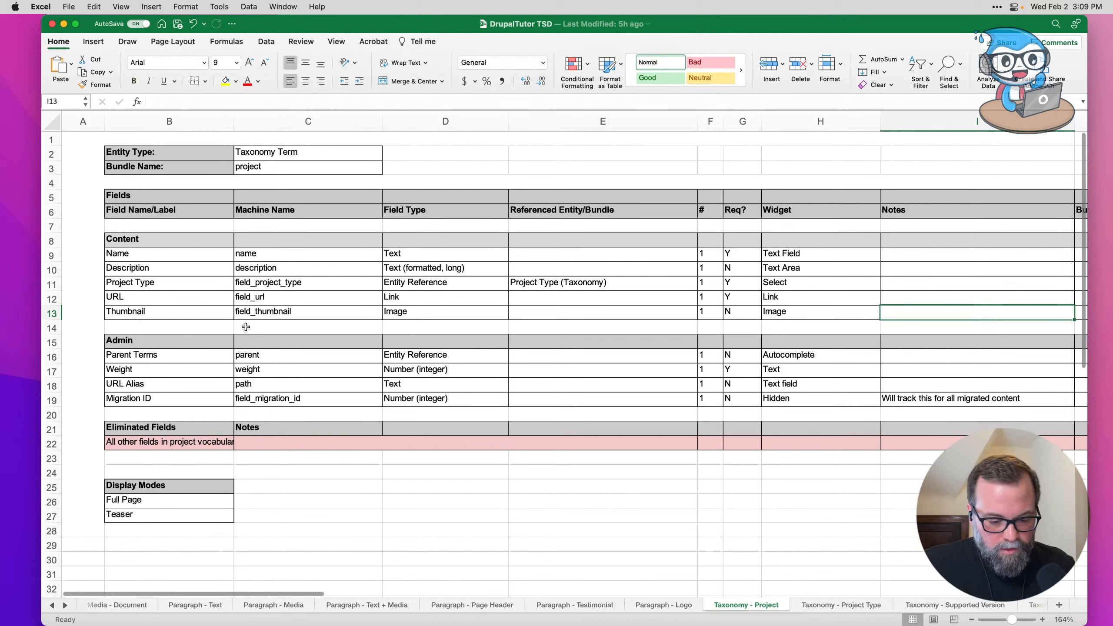
# Step: Check the Project Type reference on the Taxonomy - Project sheet and examine the Taxonomy - Project Type sheet enlarged to 124%
pyautogui.click(287, 322)
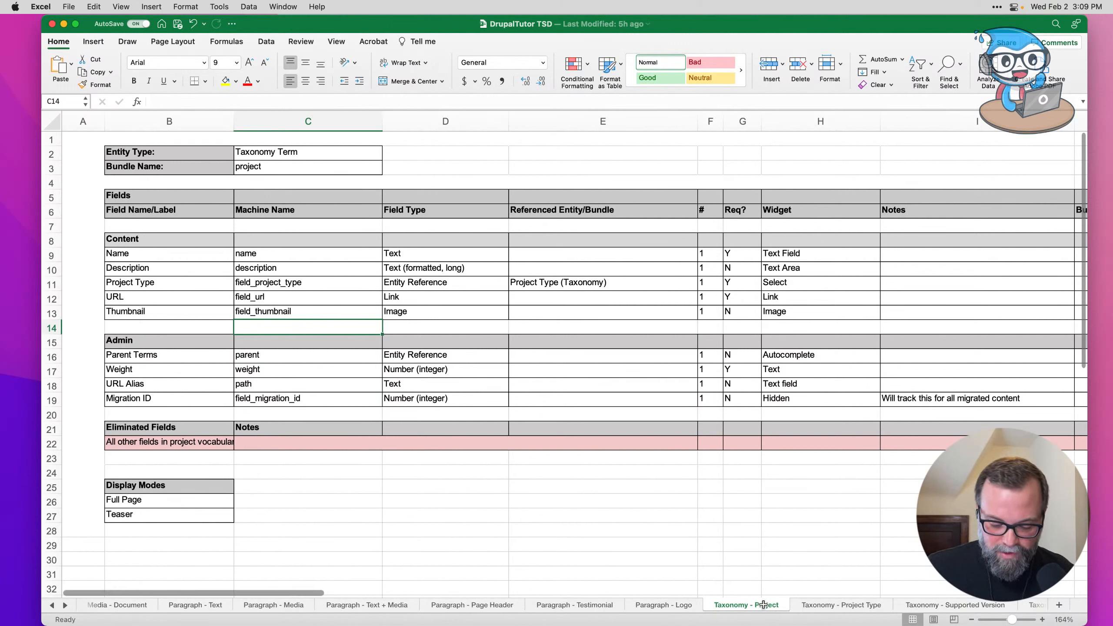
pyautogui.click(535, 287)
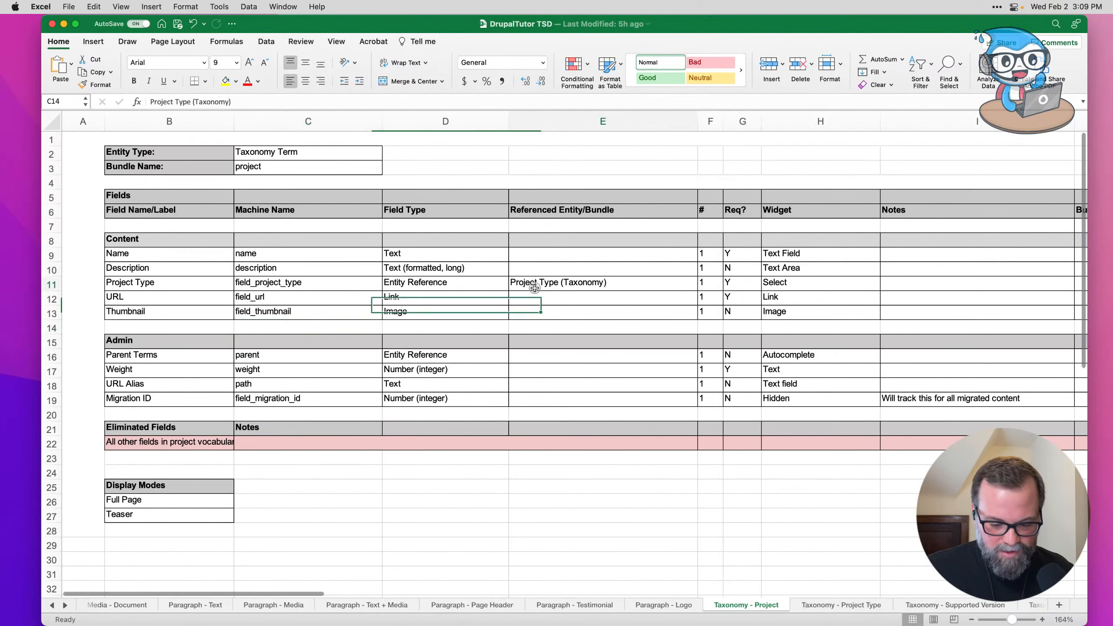
pyautogui.click(827, 607)
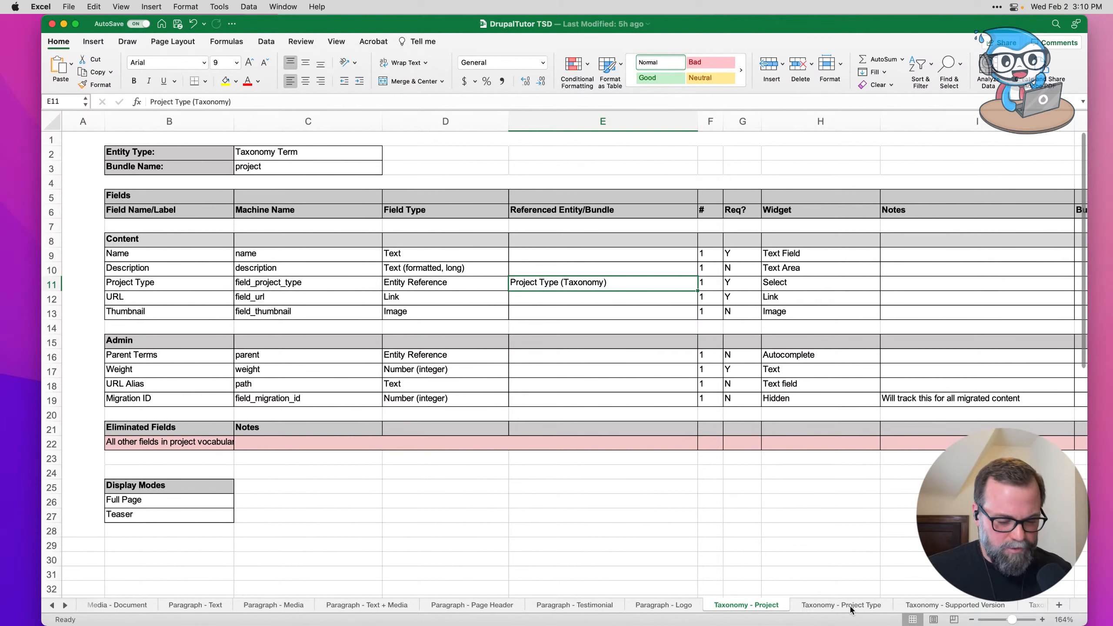
pyautogui.click(851, 608)
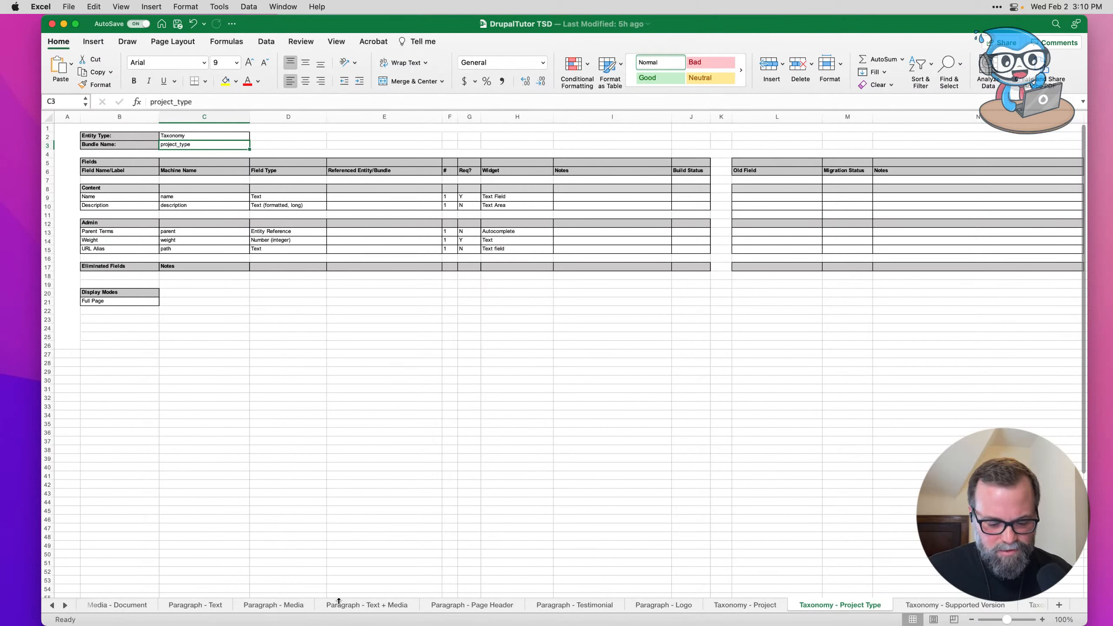
pyautogui.click(1015, 620)
pyautogui.moveTo(1014, 620); pyautogui.dragTo(1009, 620)
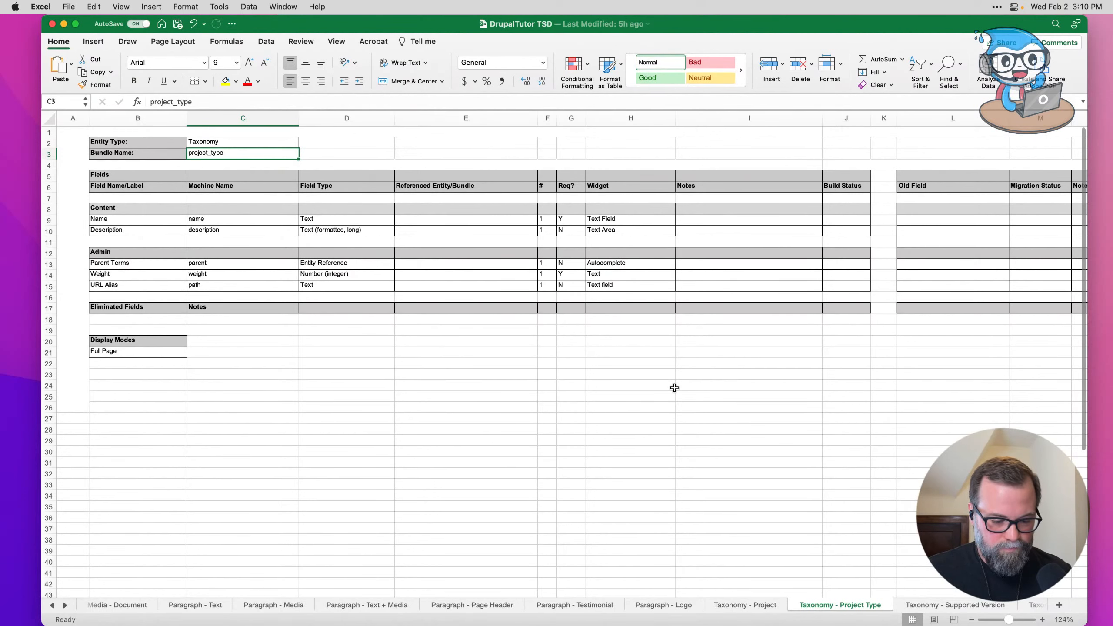
# Step: Close the Paragraphs Type Help page in Chrome and create a taxonomy vocabulary named "Project Type" on the new Drupal site
pyautogui.press('super+Tab')
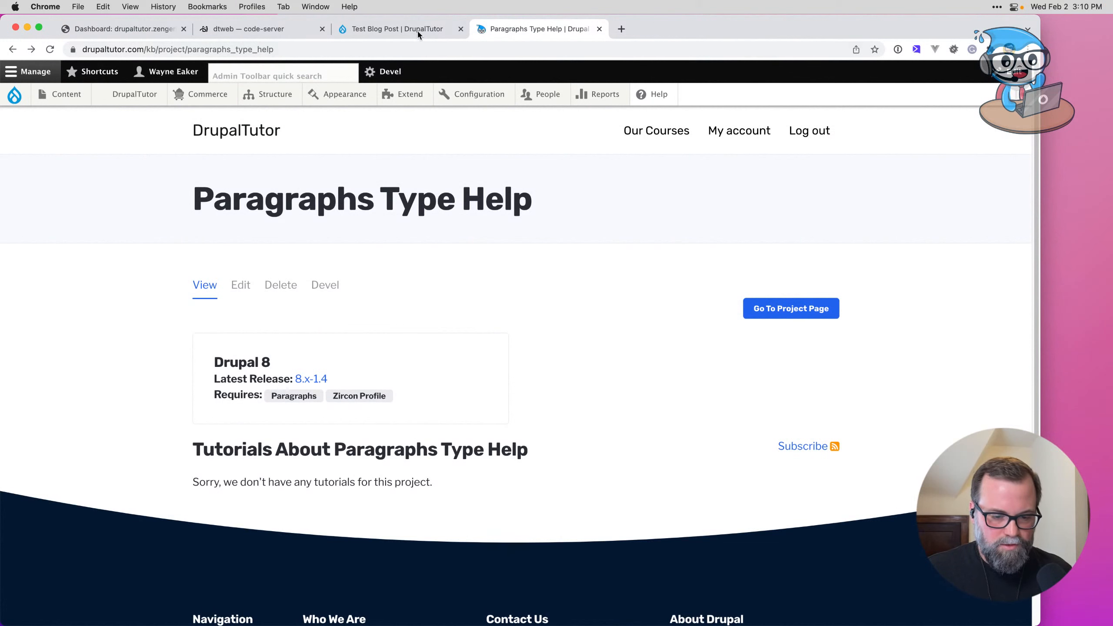
pyautogui.click(599, 30)
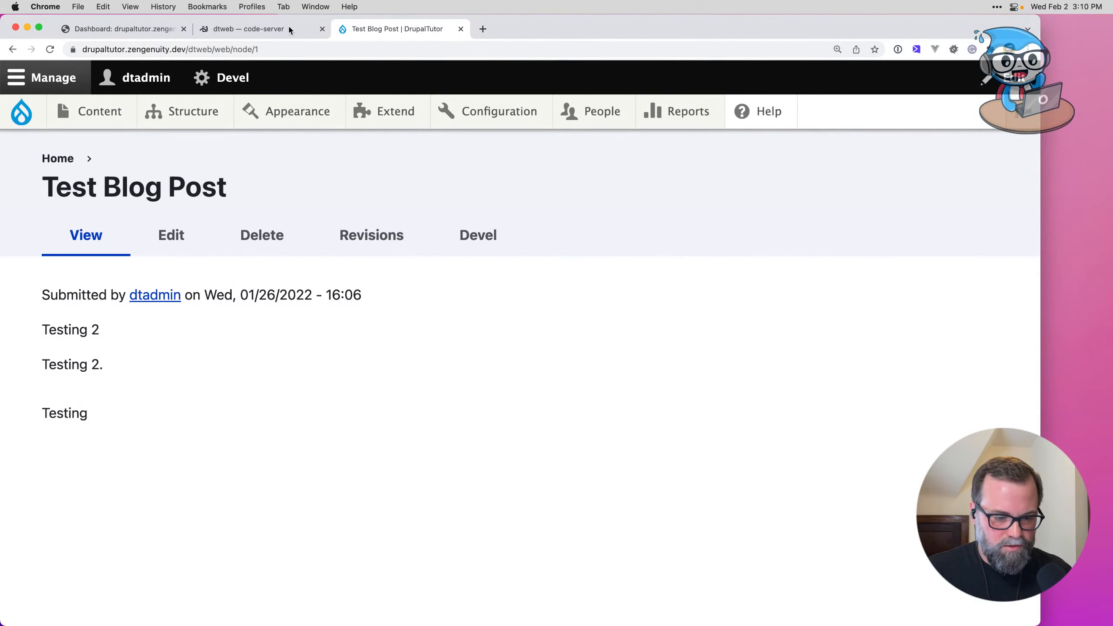
pyautogui.moveTo(174, 113)
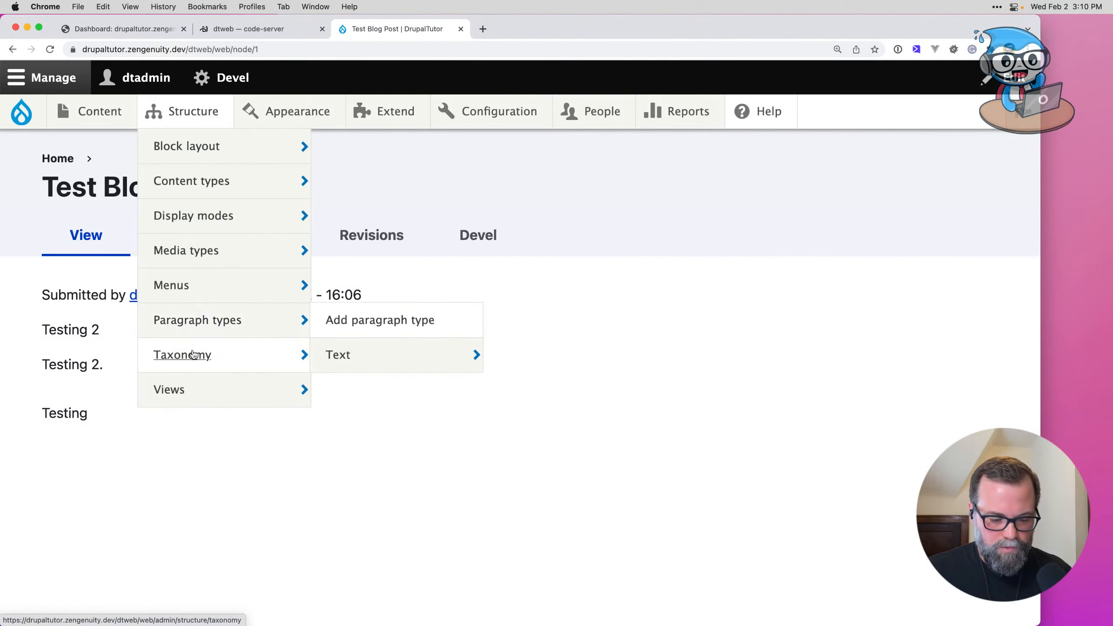
pyautogui.moveTo(271, 355)
pyautogui.click(347, 368)
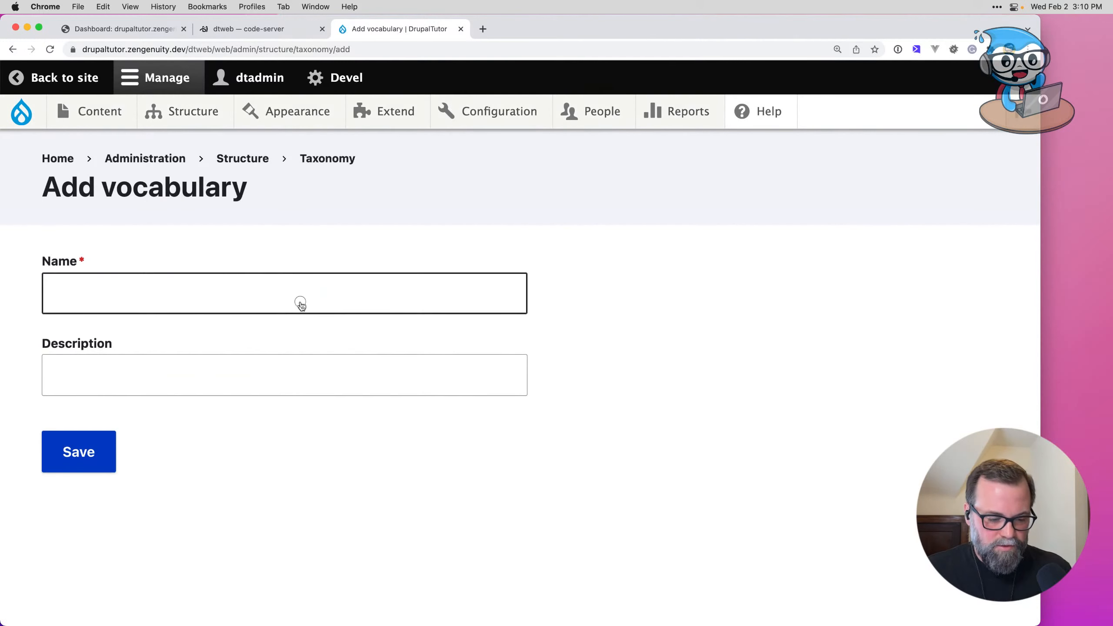
pyautogui.click(300, 300)
pyautogui.write('Project Type')
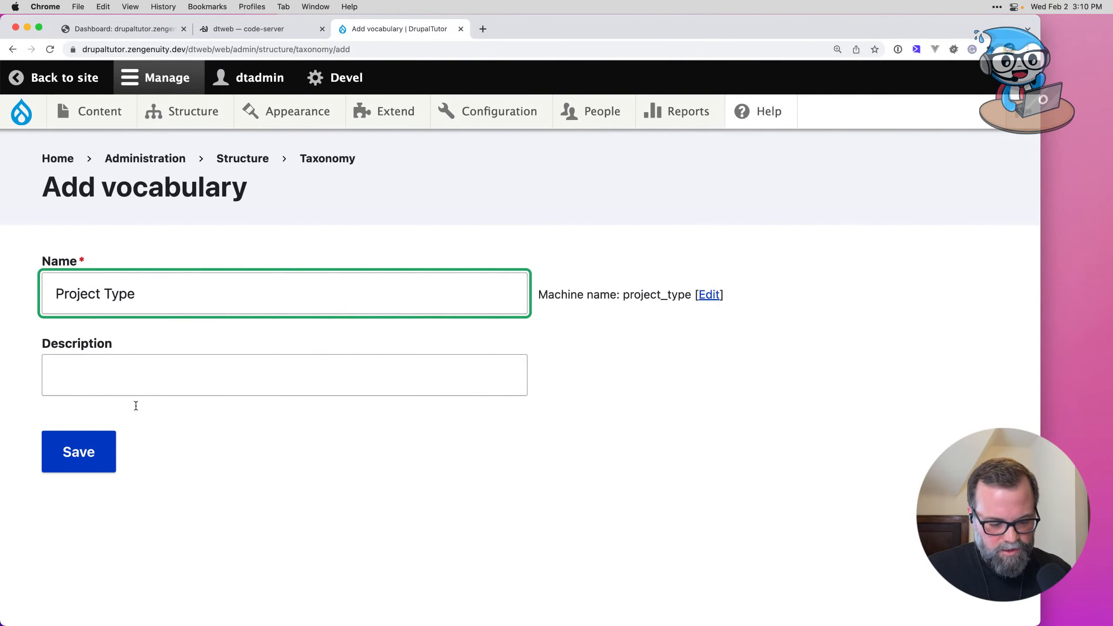
pyautogui.click(109, 446)
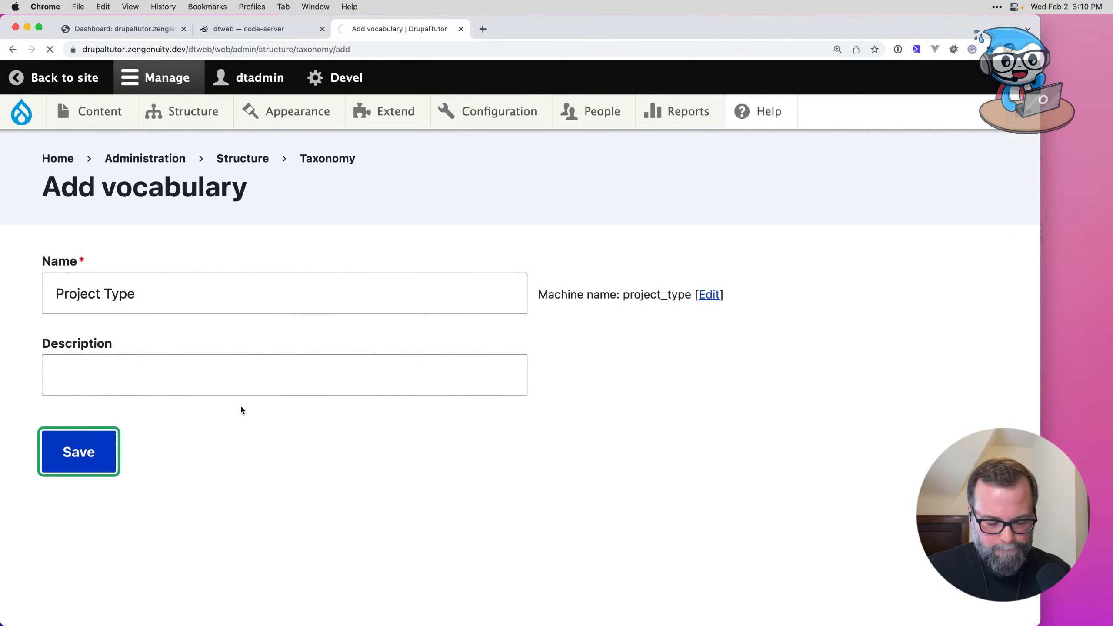
# Step: Add the term "Drupal module" to the Project Type vocabulary and return to the vocabulary's term list
pyautogui.scroll(-3, 241, 409)
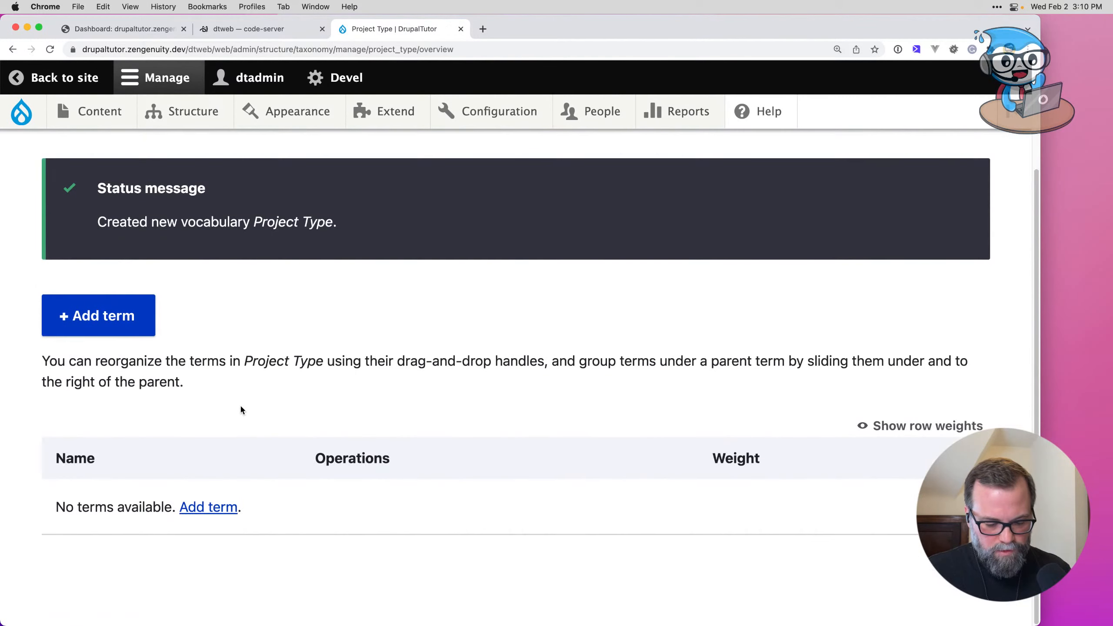
pyautogui.click(209, 516)
pyautogui.click(198, 304)
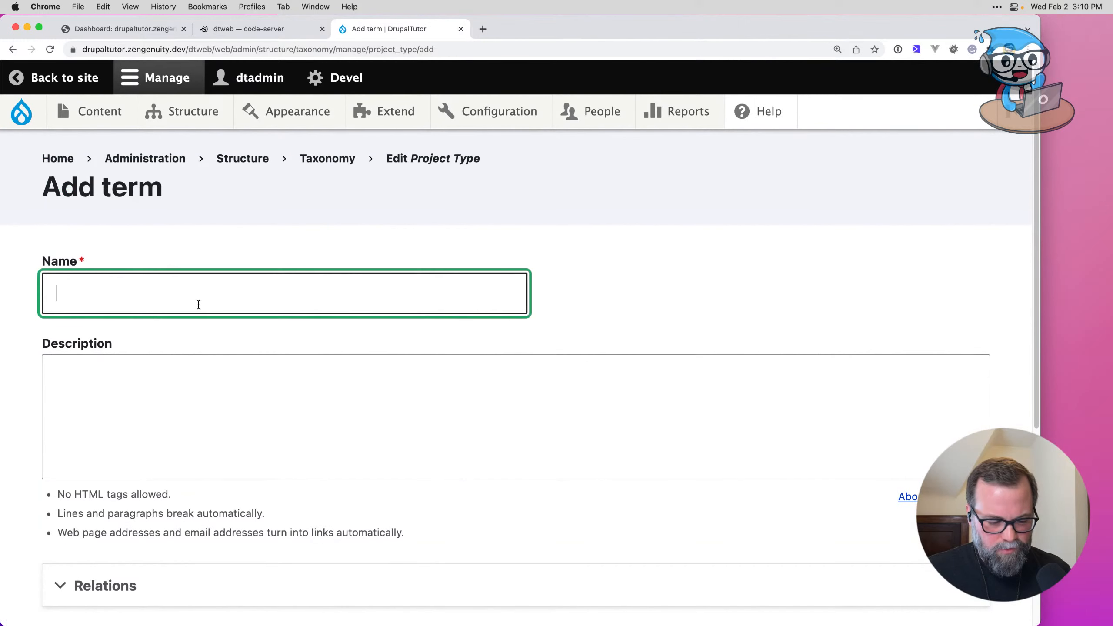
pyautogui.write('Drupal module')
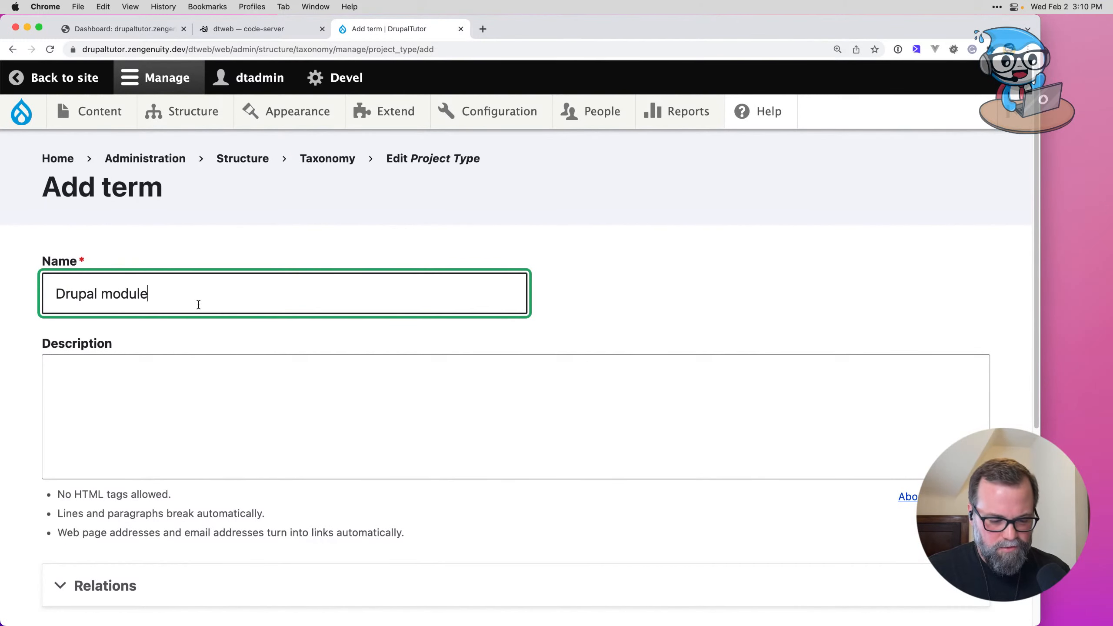
pyautogui.scroll(-7, 222, 378)
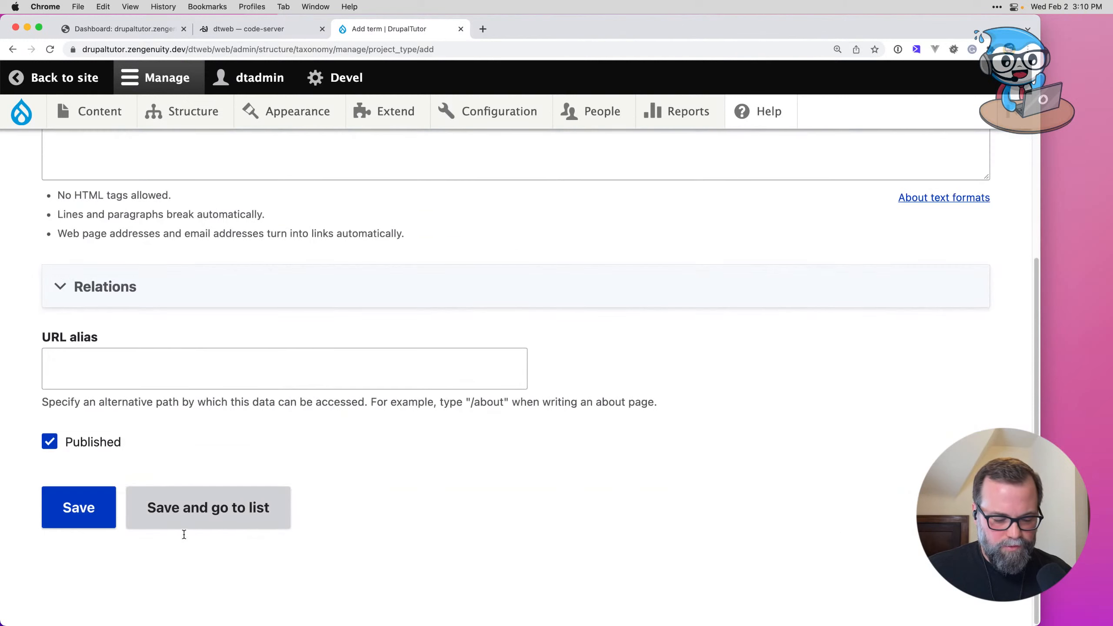
pyautogui.click(80, 523)
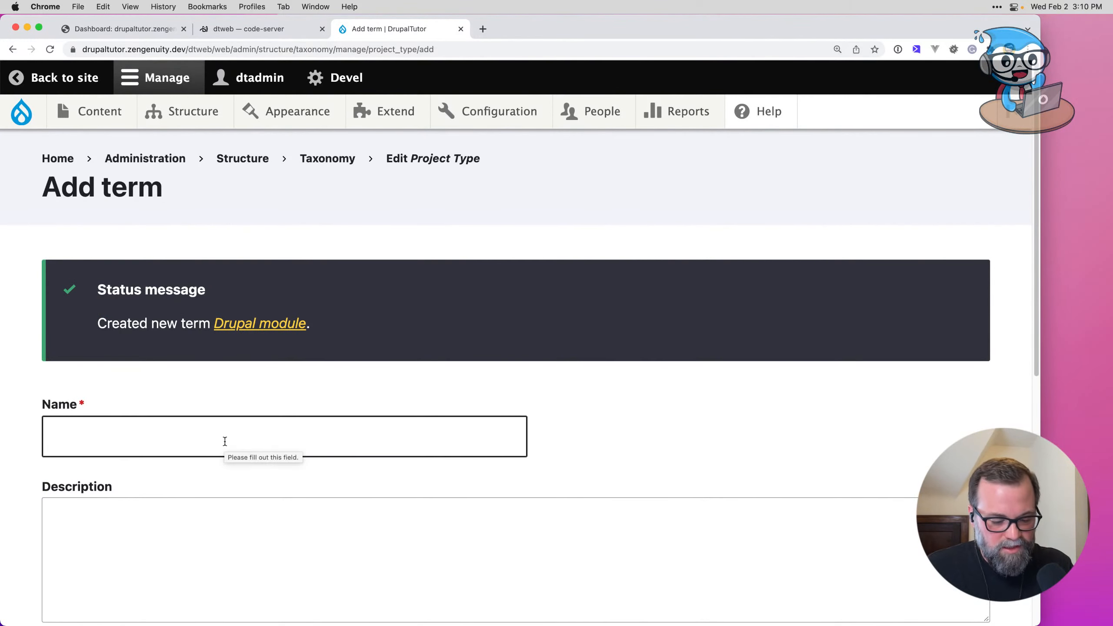
pyautogui.scroll(-2, 225, 441)
pyautogui.scroll(2, 230, 440)
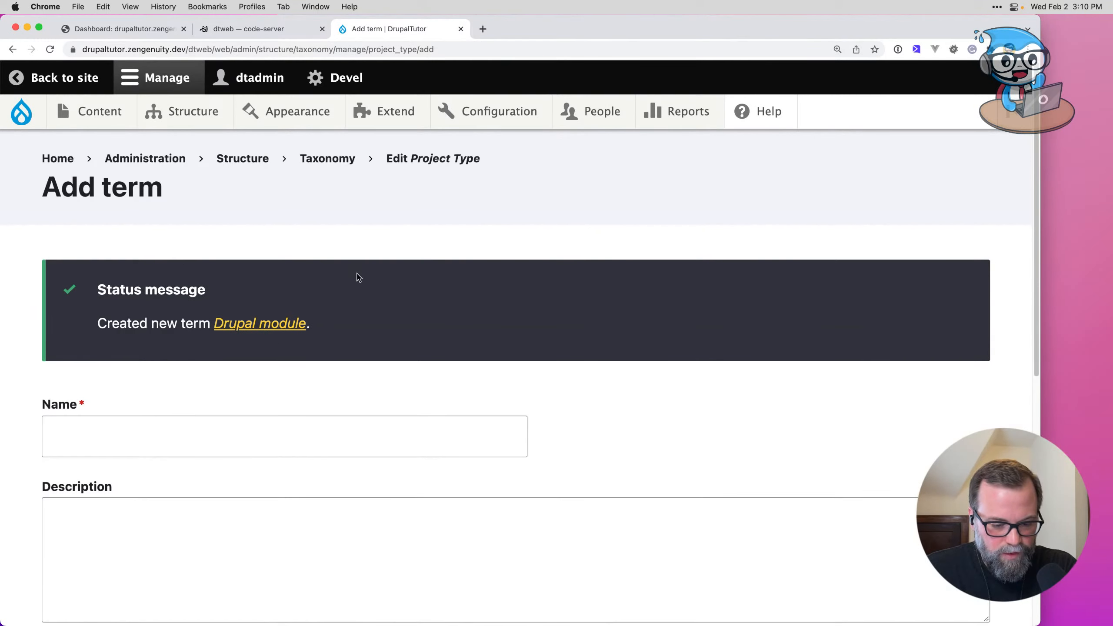
pyautogui.click(385, 159)
pyautogui.click(55, 246)
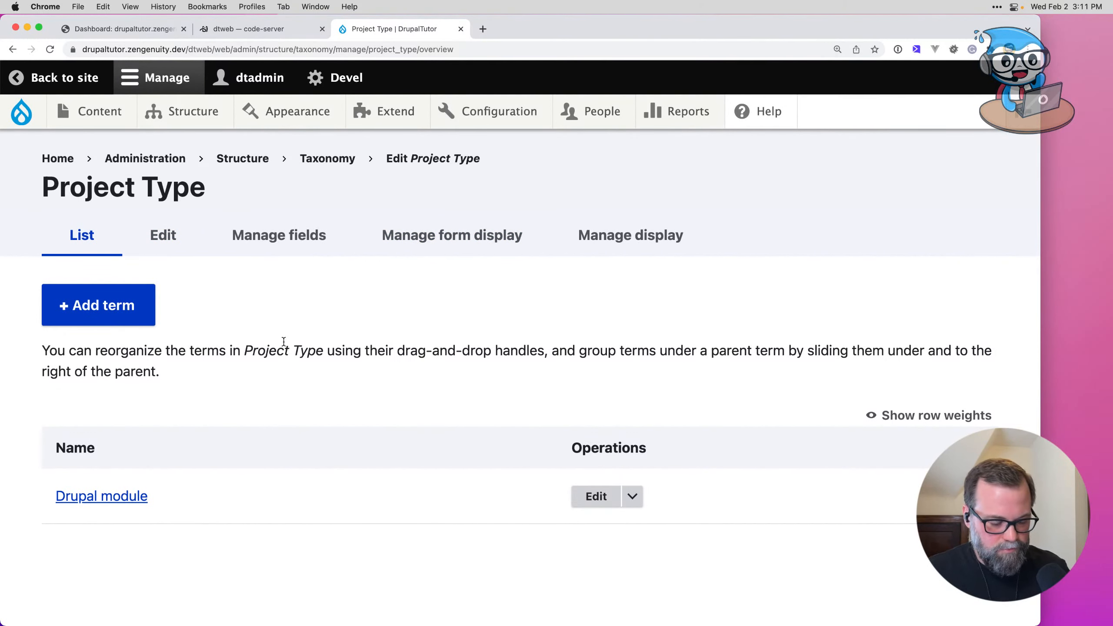
# Step: Switch to Excel and review the field type and required setting of the Thumbnail field on the Taxonomy - Project sheet
pyautogui.press('super+Tab')
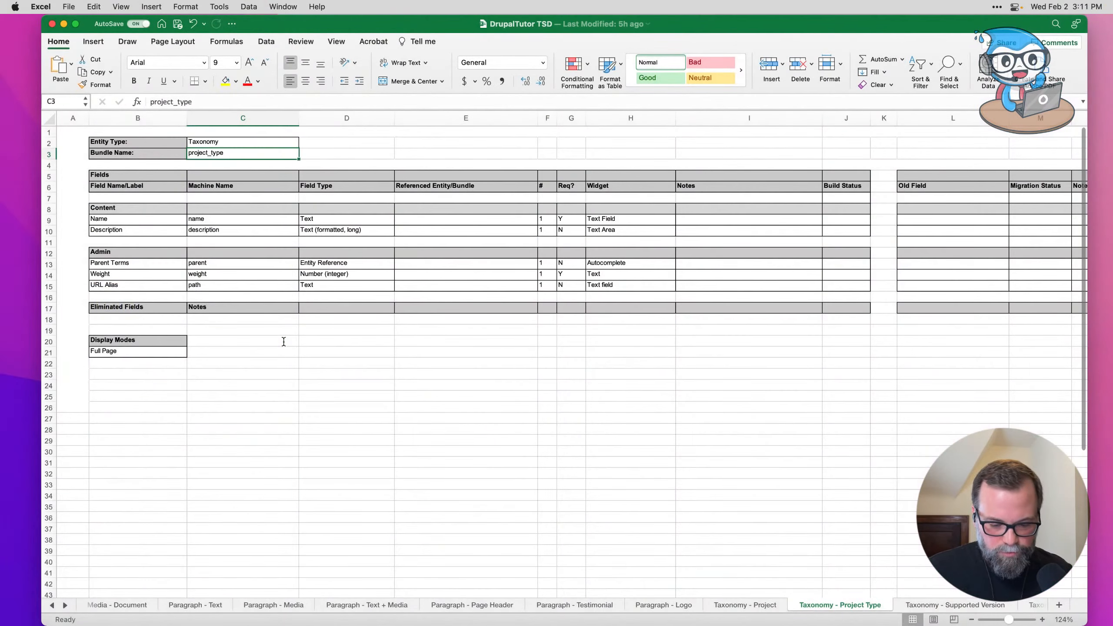
pyautogui.click(750, 607)
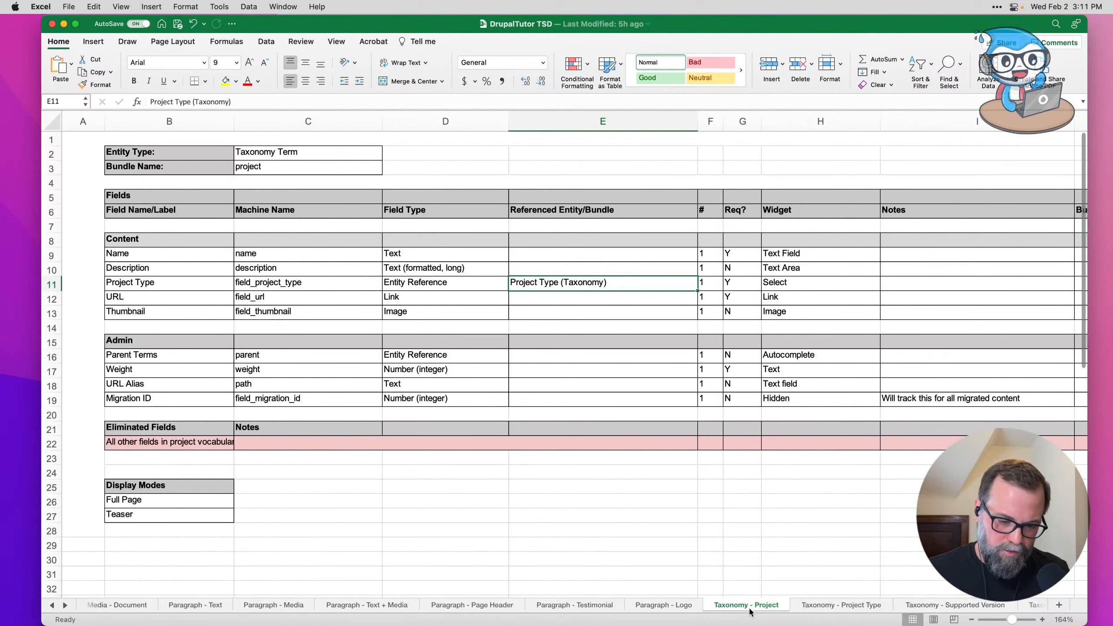
pyautogui.press('super+Tab')
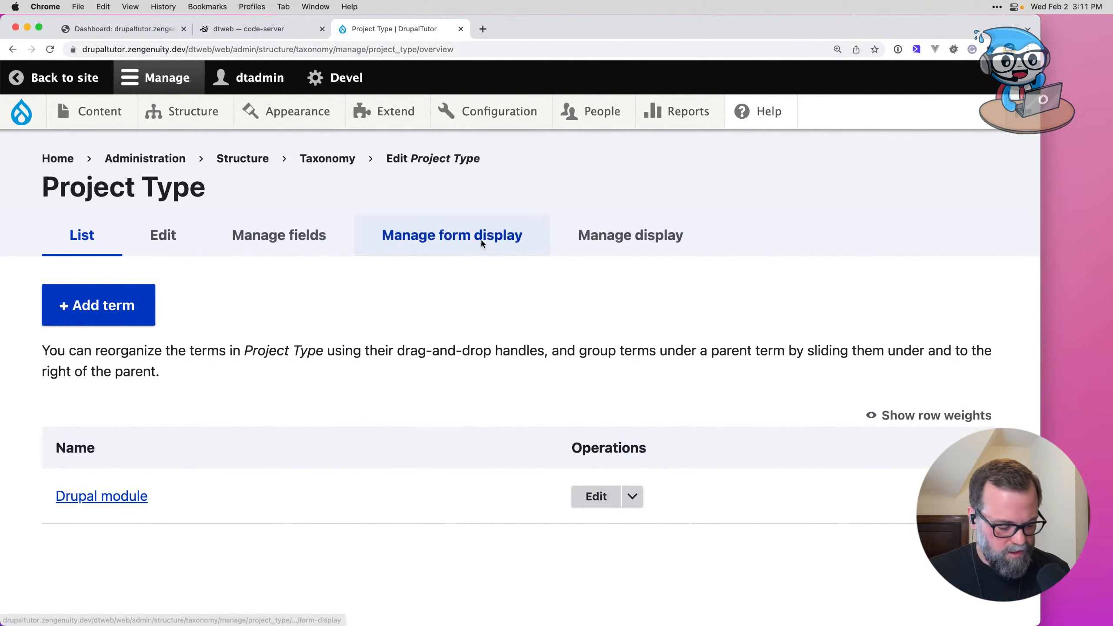
pyautogui.press('super+Tab')
pyautogui.click(407, 317)
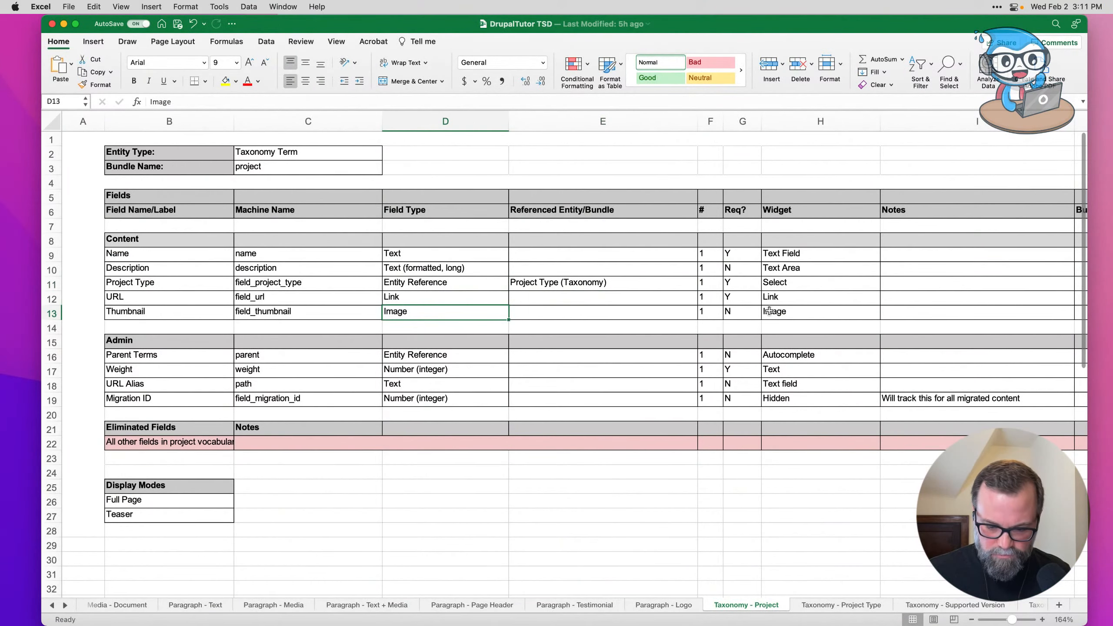
pyautogui.click(744, 313)
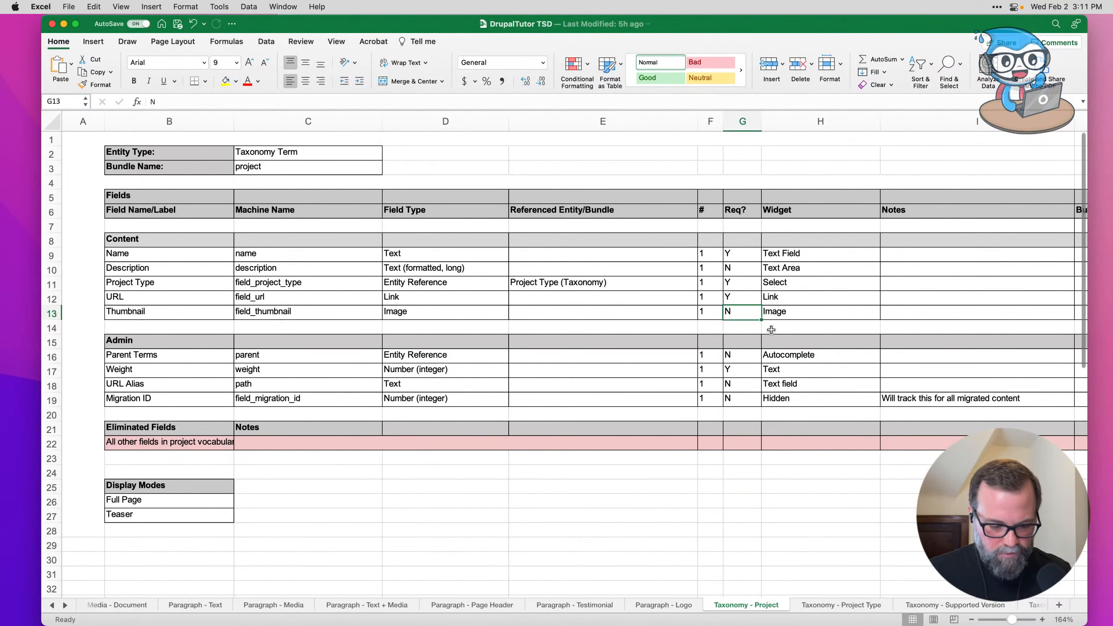
# Step: Switch to Chrome and create a second taxonomy vocabulary named "Project"
pyautogui.press('super+Tab')
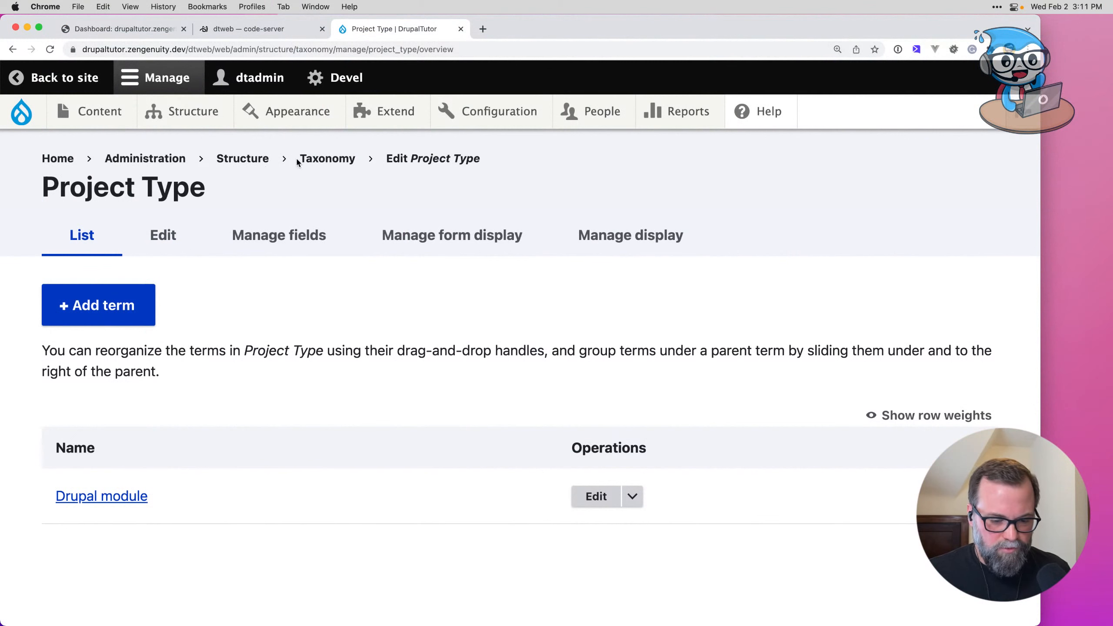
pyautogui.click(302, 159)
pyautogui.click(195, 328)
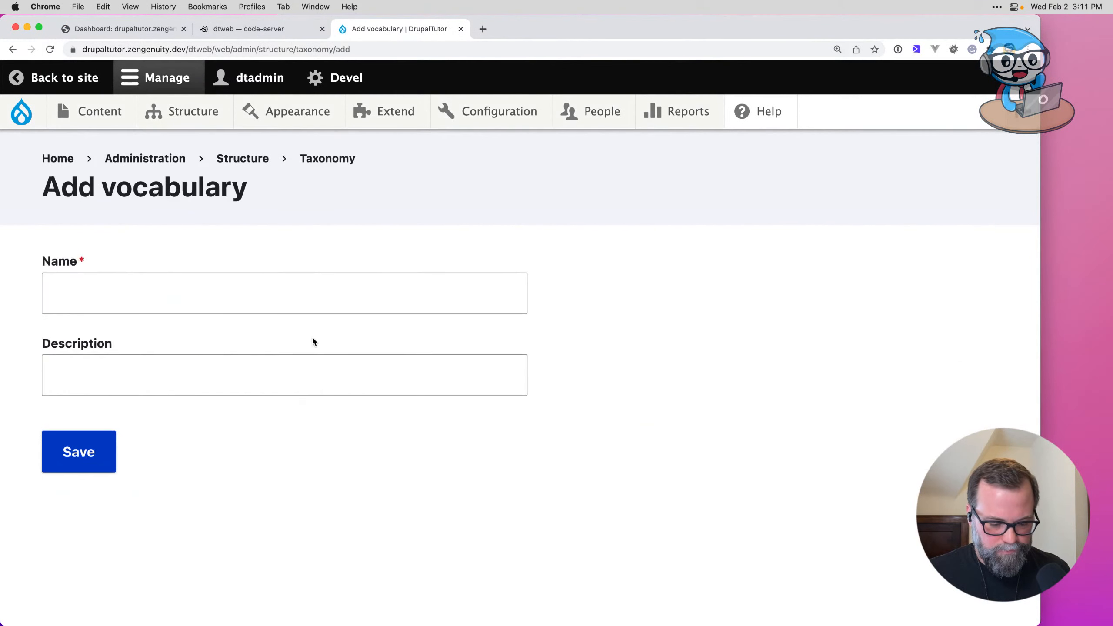
pyautogui.click(189, 301)
pyautogui.write('Project')
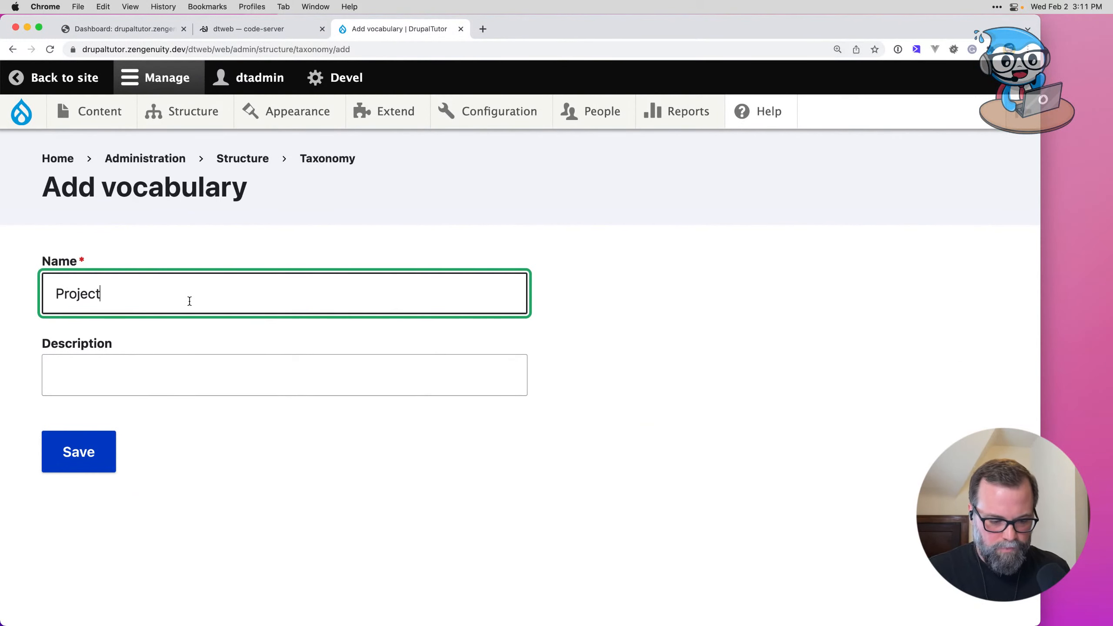
pyautogui.click(105, 452)
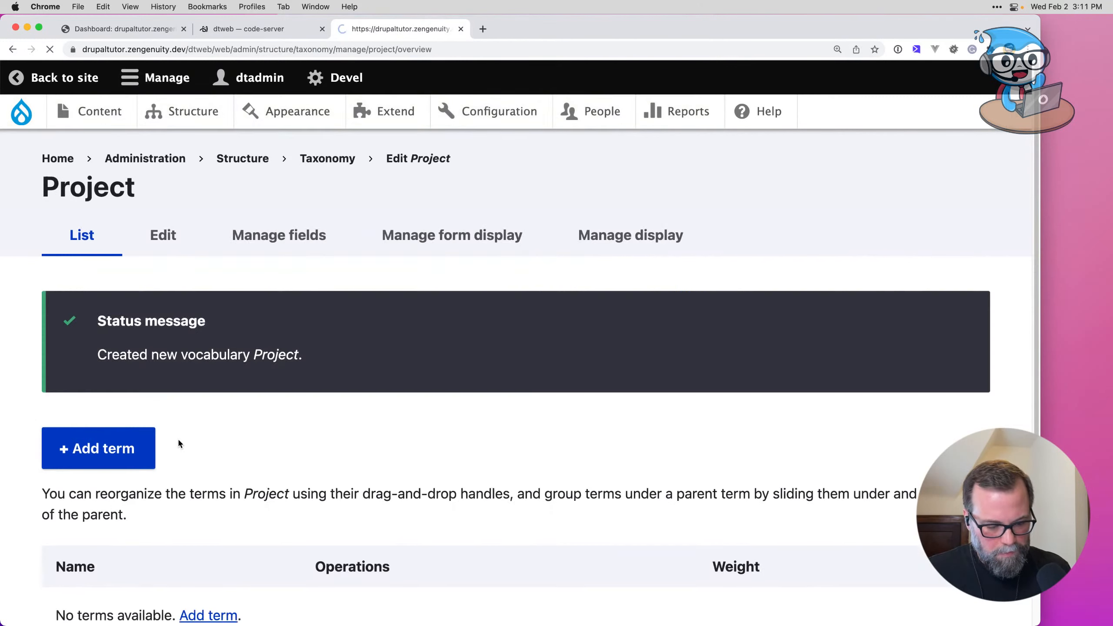
# Step: Add a Taxonomy term reference field labelled "Project Type" to the Project vocabulary and continue to its field settings
pyautogui.click(305, 242)
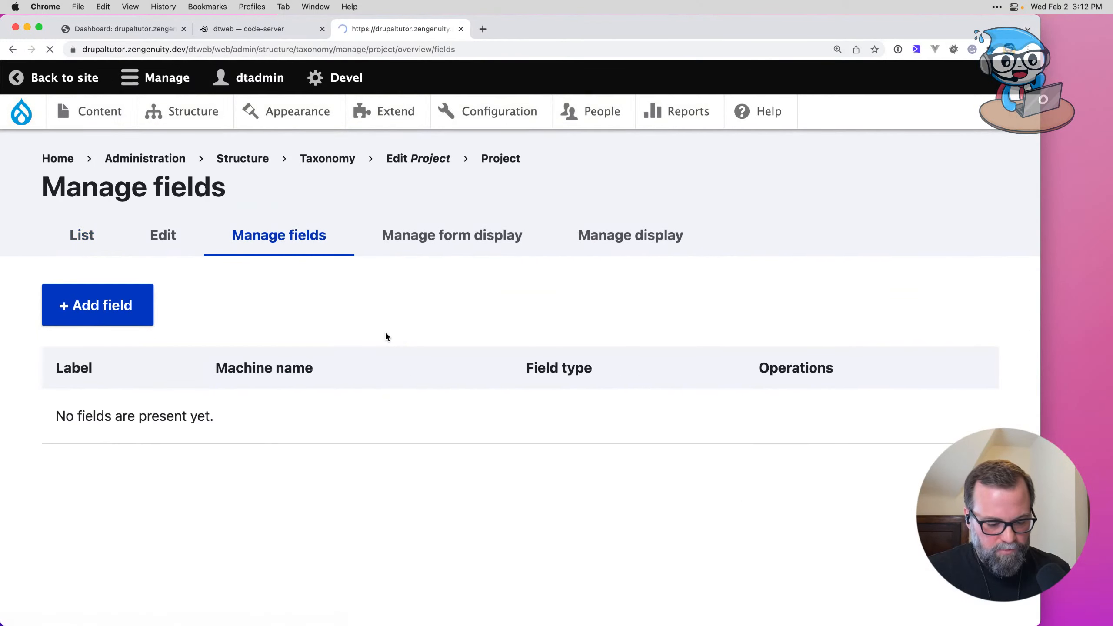
pyautogui.click(127, 324)
pyautogui.click(124, 319)
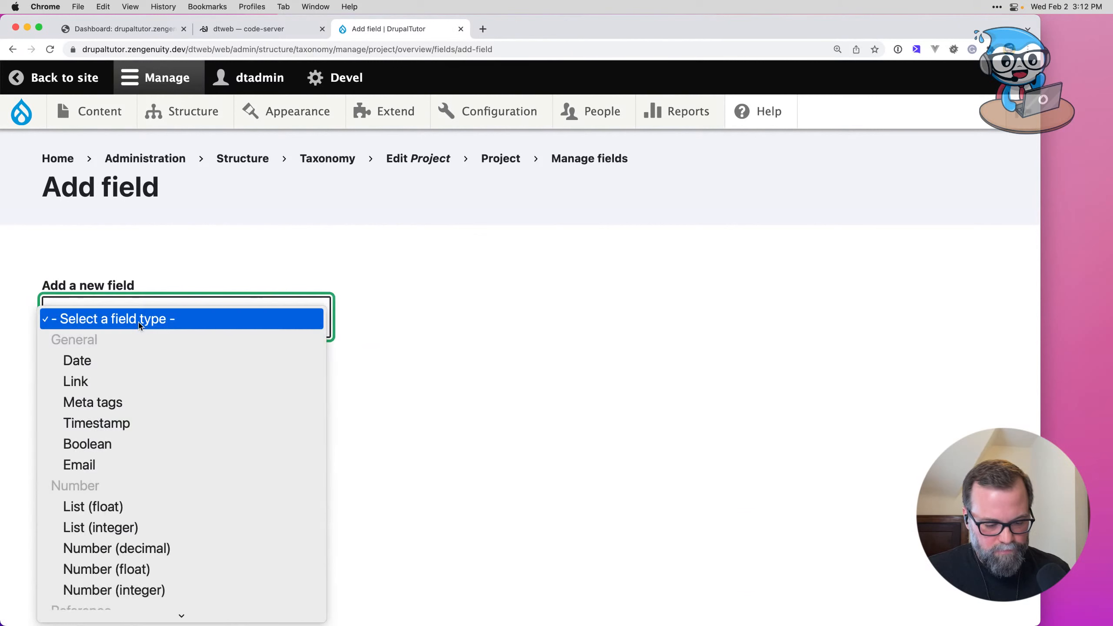
pyautogui.scroll(-5, 148, 342)
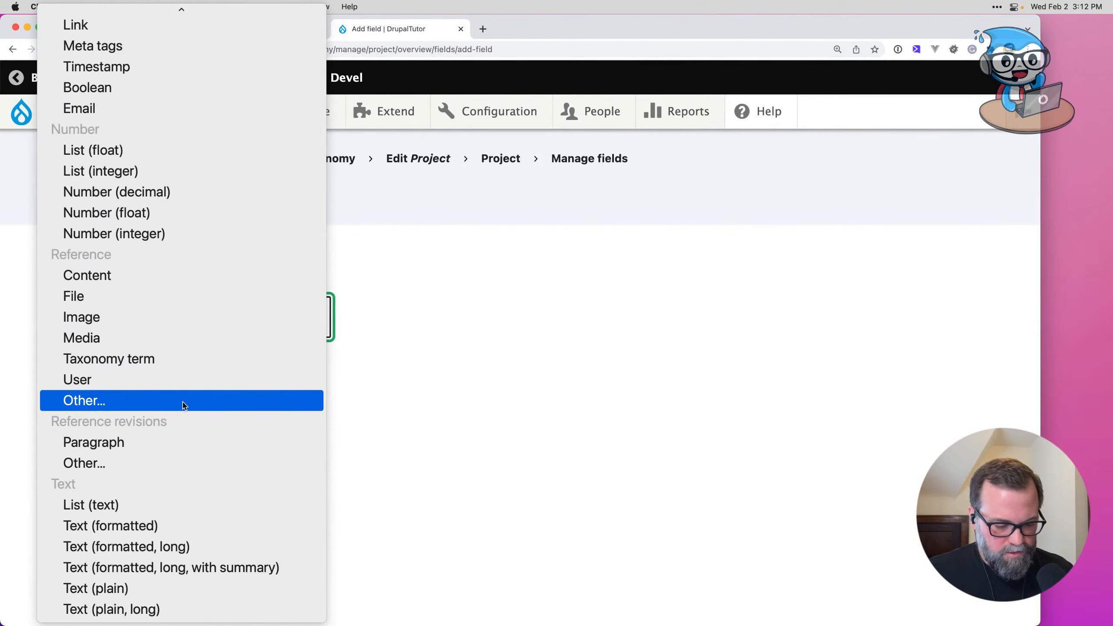
pyautogui.click(186, 362)
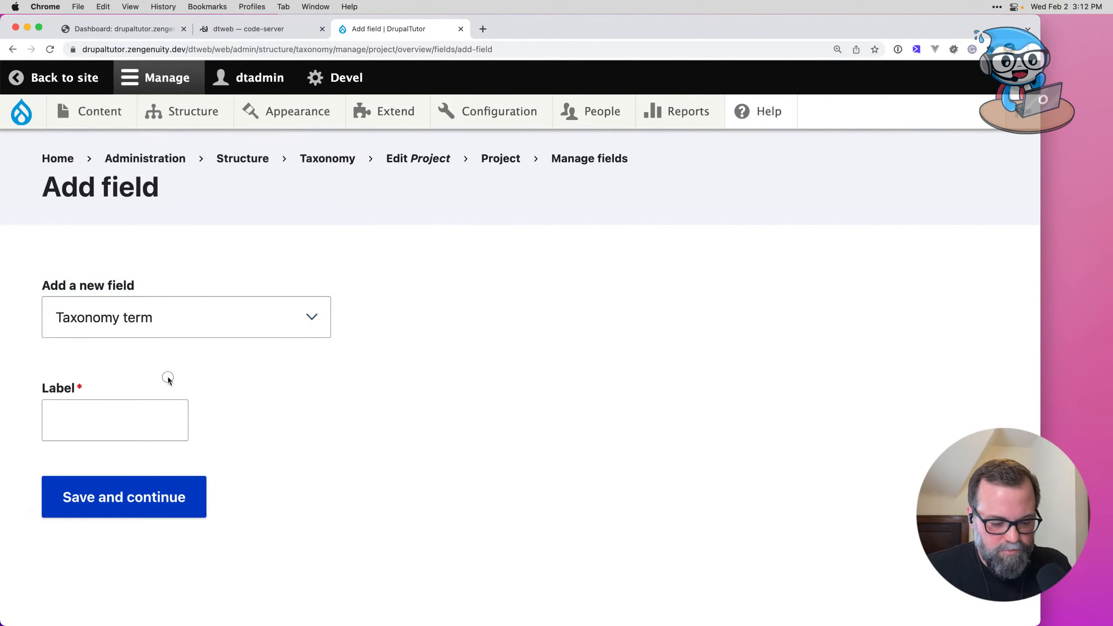
pyautogui.click(141, 410)
pyautogui.write('Project Type')
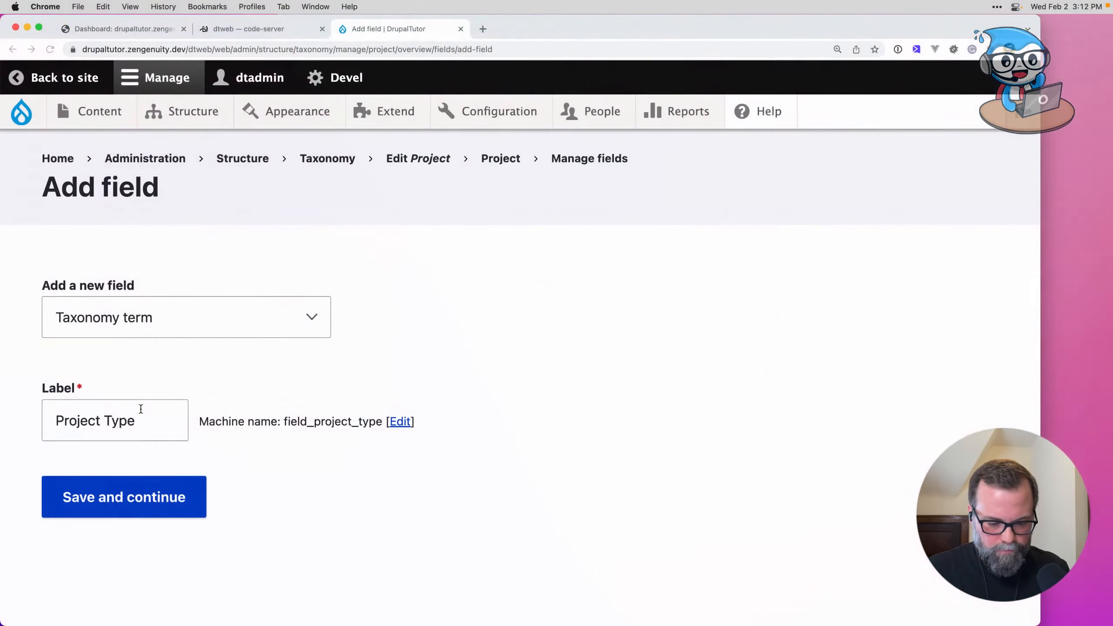
pyautogui.click(130, 498)
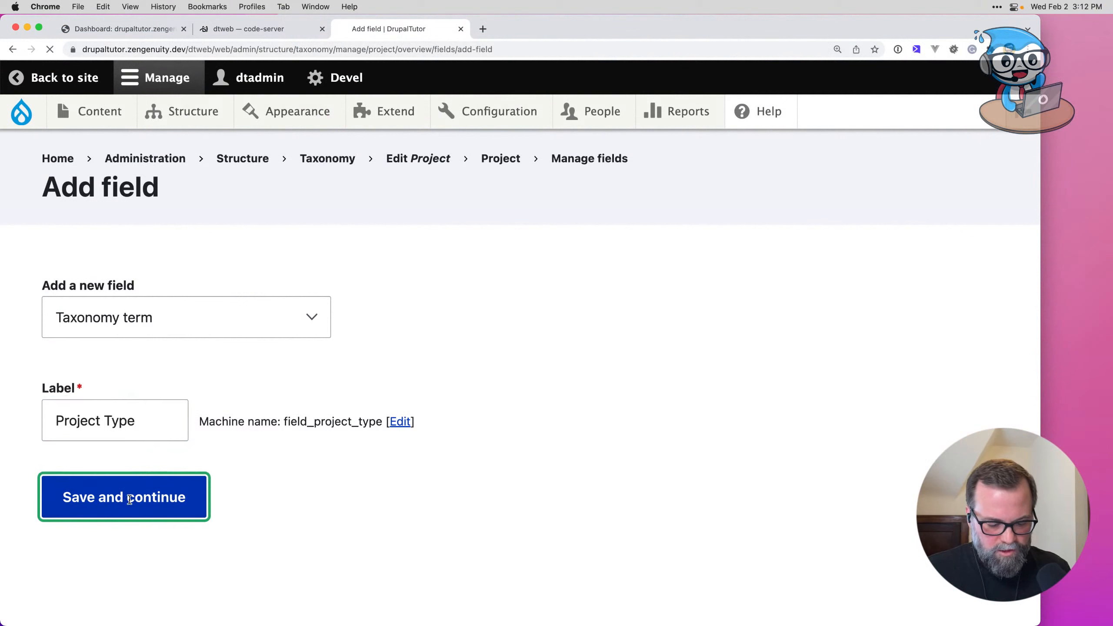
# Step: Switch to Excel and set the number of values for the Project Type field to U on the Taxonomy - Project sheet
pyautogui.click(178, 480)
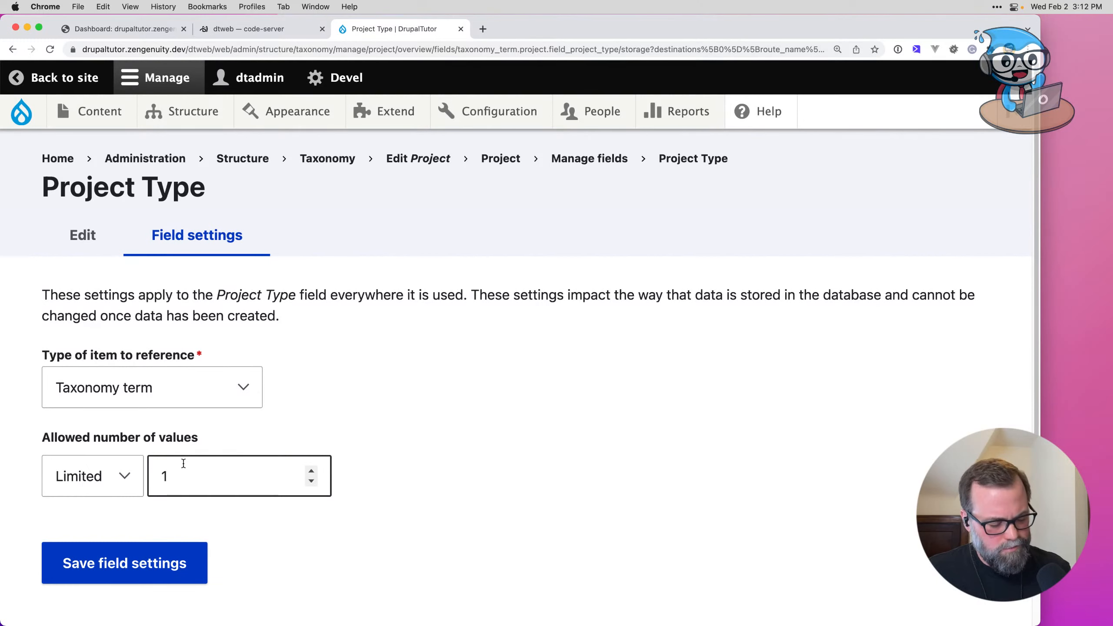
pyautogui.press('super+Tab')
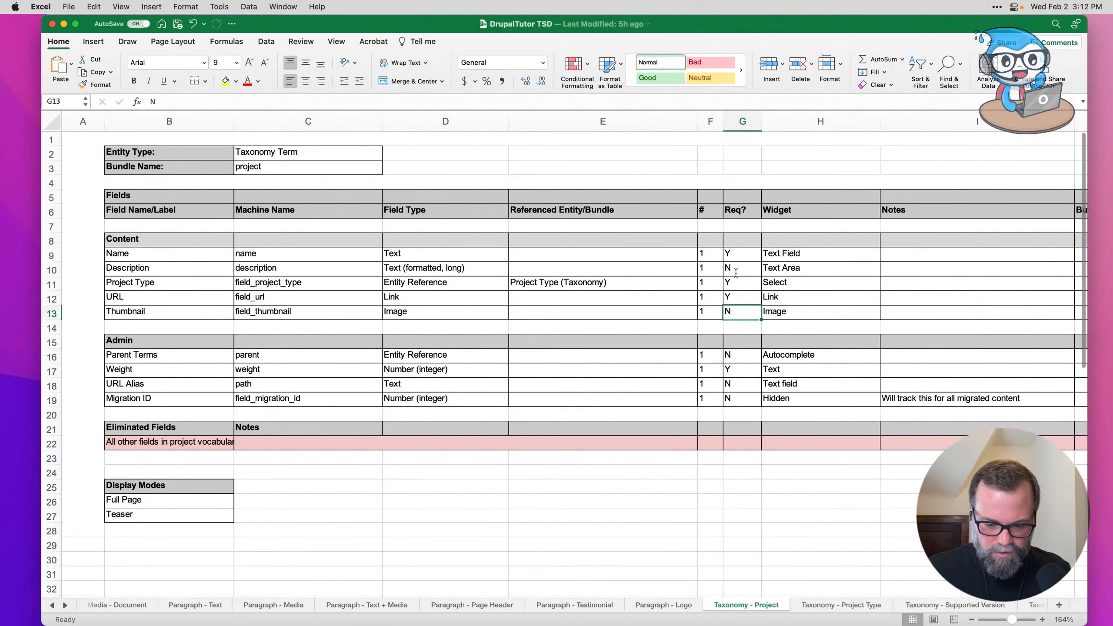
pyautogui.click(706, 283)
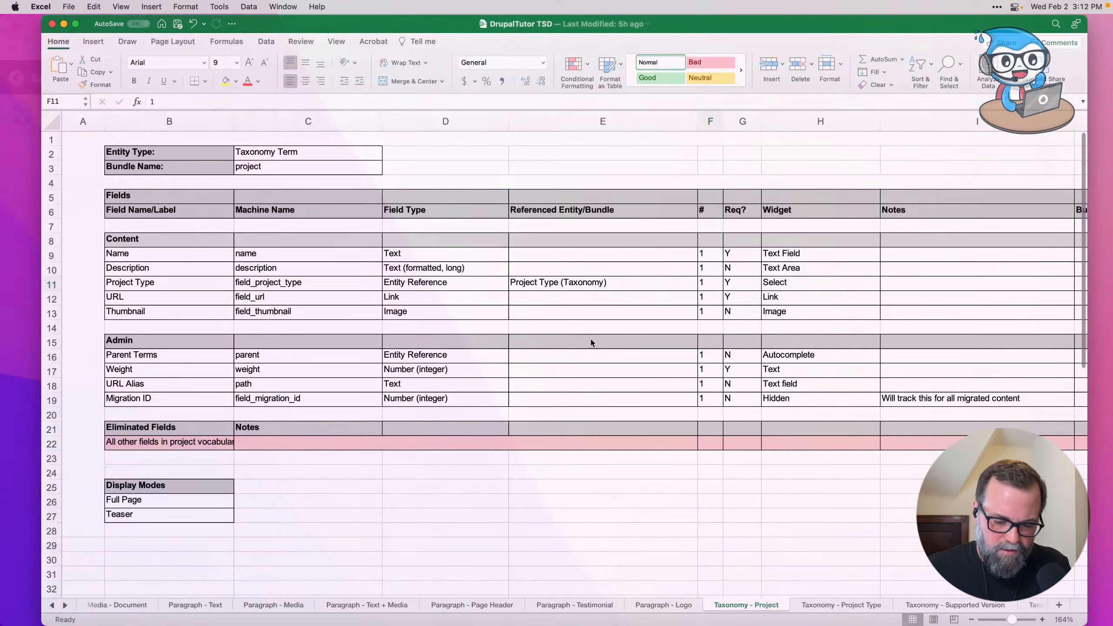
pyautogui.write('U')
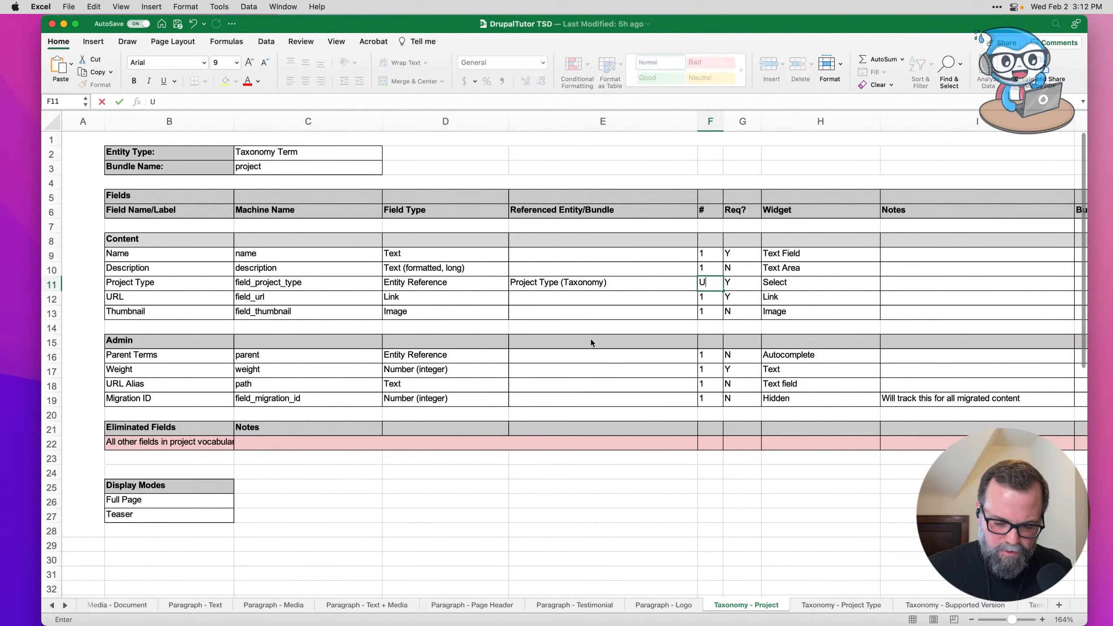
pyautogui.press('Return')
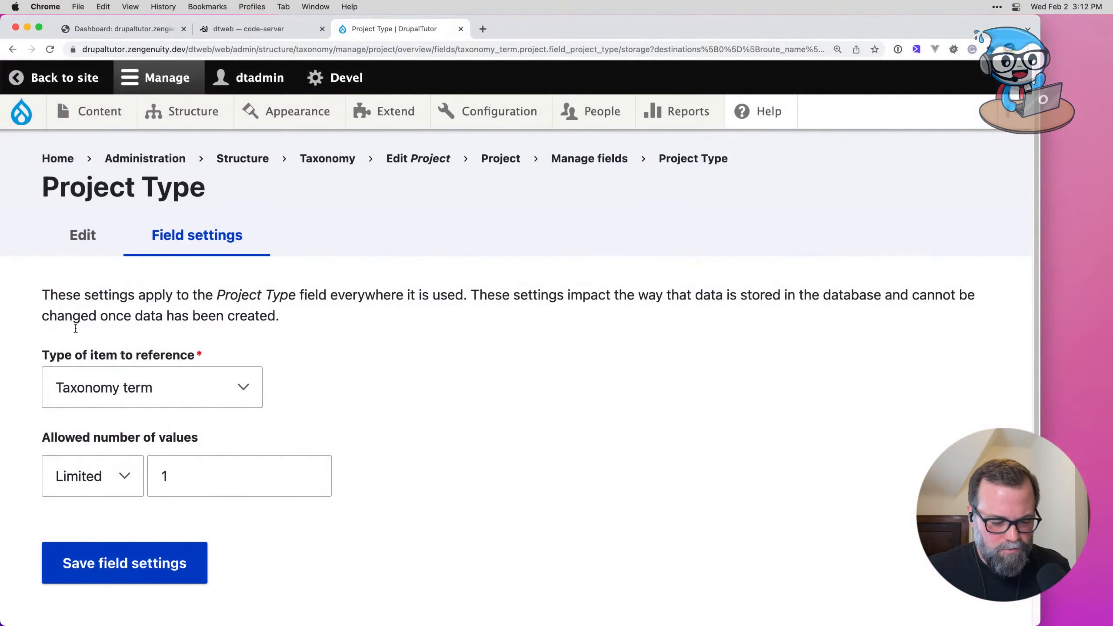
# Step: In Chrome, set the Project Type field's allowed number of values to Unlimited and save the field settings
pyautogui.click(119, 464)
pyautogui.click(101, 504)
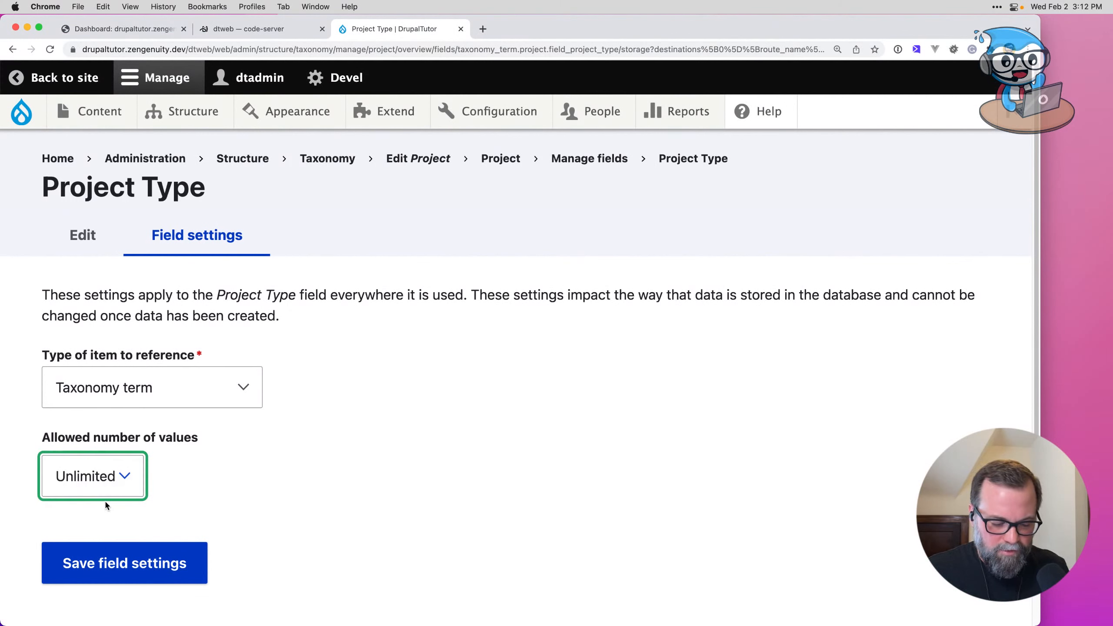
pyautogui.click(132, 551)
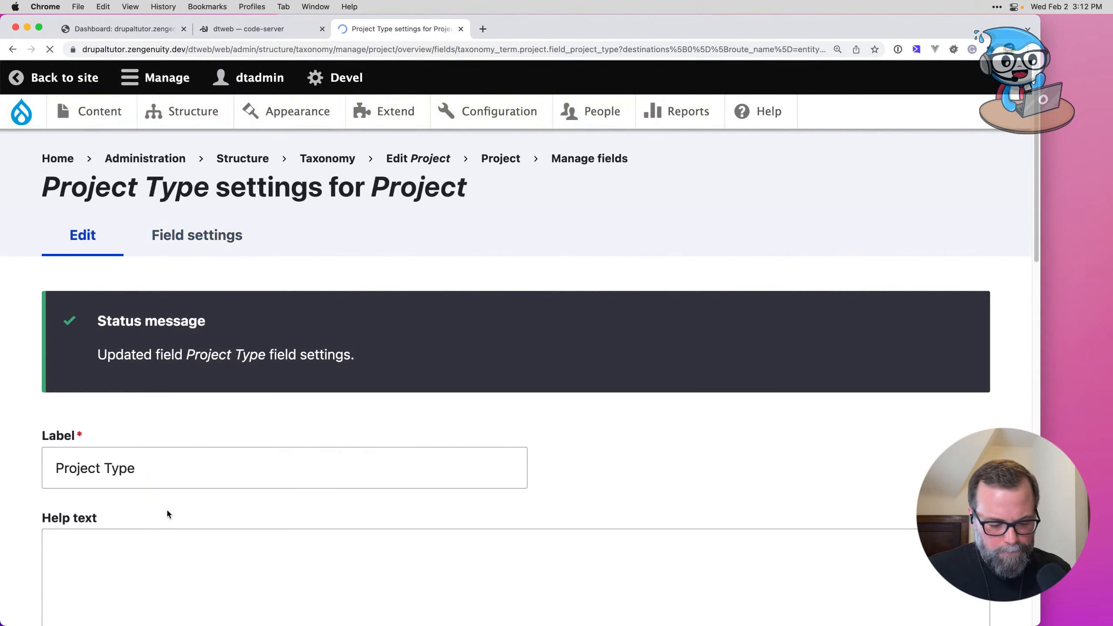
# Step: Make the Project Type field required, restrict its references to the Project Type vocabulary, and save the settings
pyautogui.scroll(-8, 220, 460)
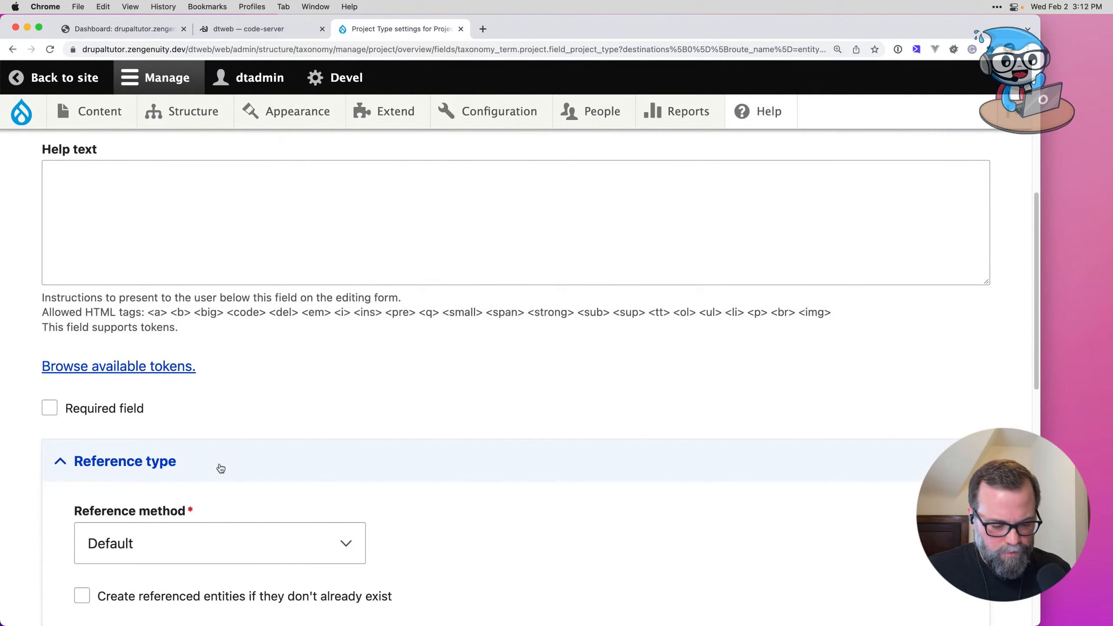
pyautogui.press('super+Tab')
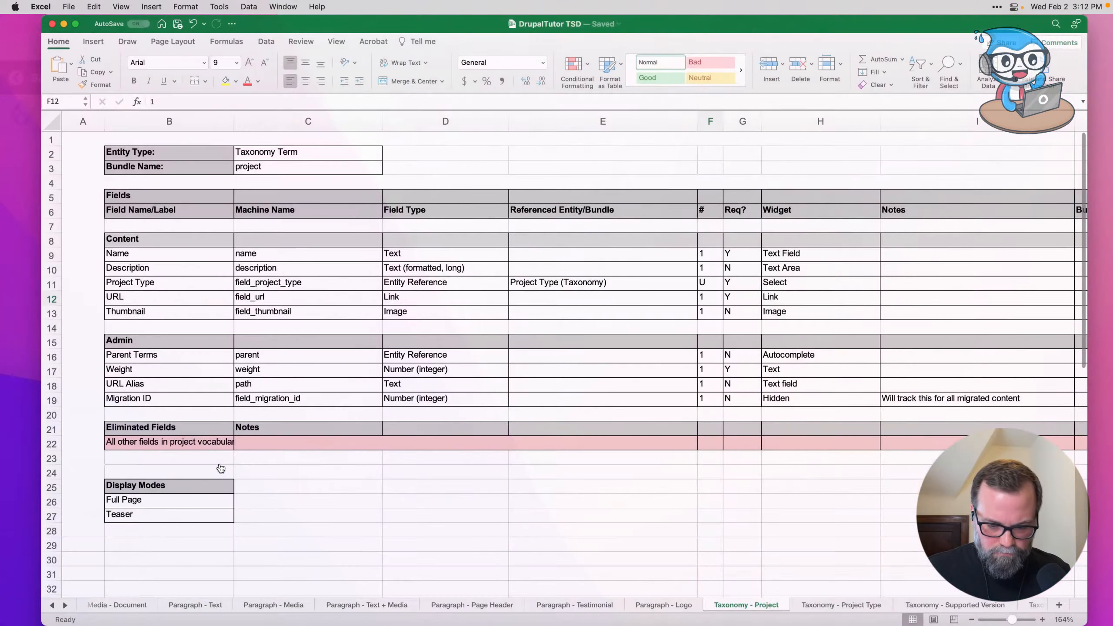
pyautogui.press('super+Tab')
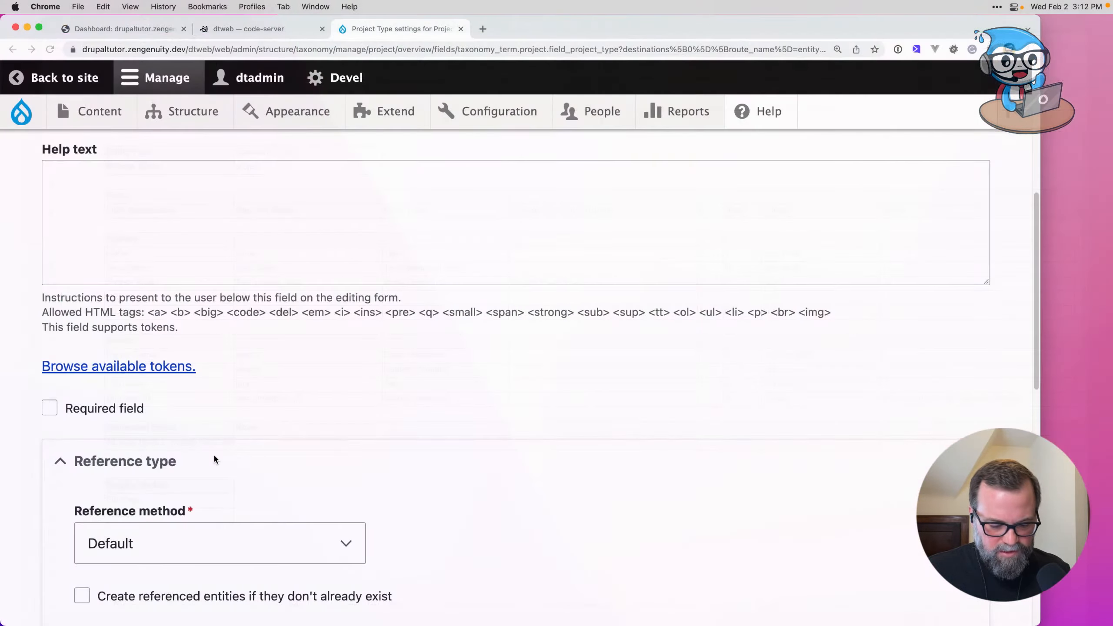
pyautogui.click(50, 406)
pyautogui.scroll(-3, 311, 443)
pyautogui.scroll(-2, 310, 442)
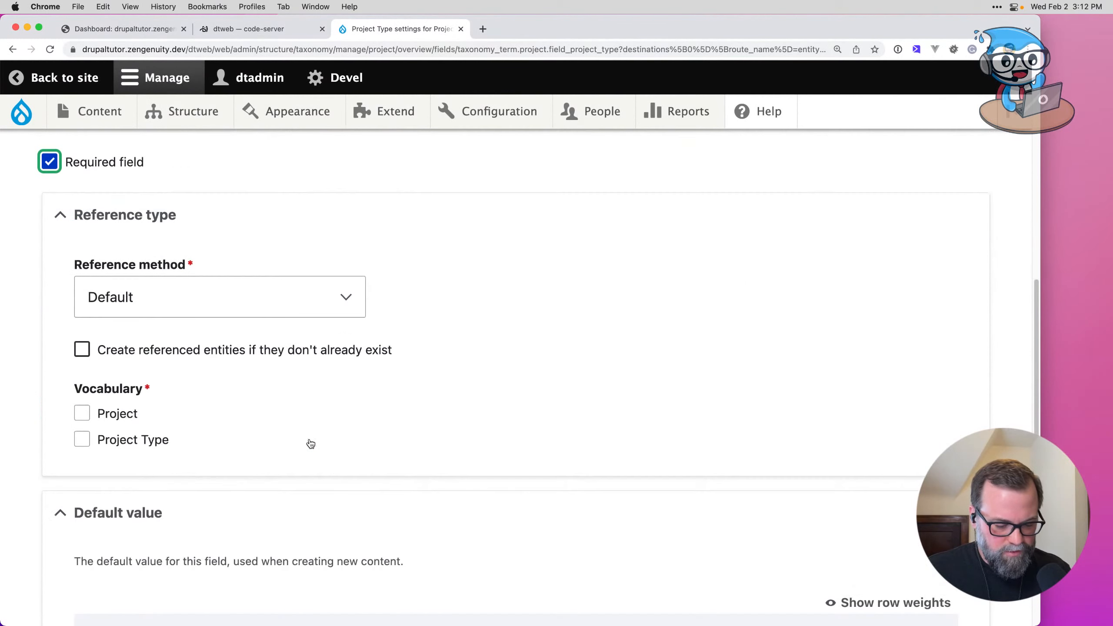
pyautogui.click(148, 440)
pyautogui.scroll(-8, 237, 502)
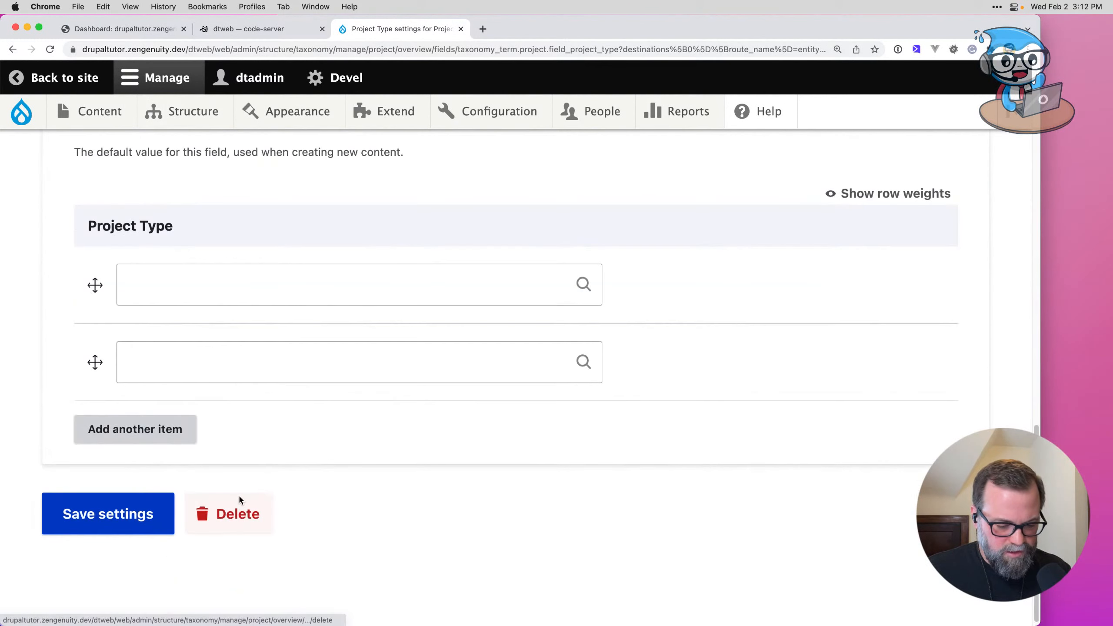
pyautogui.scroll(5, 430, 353)
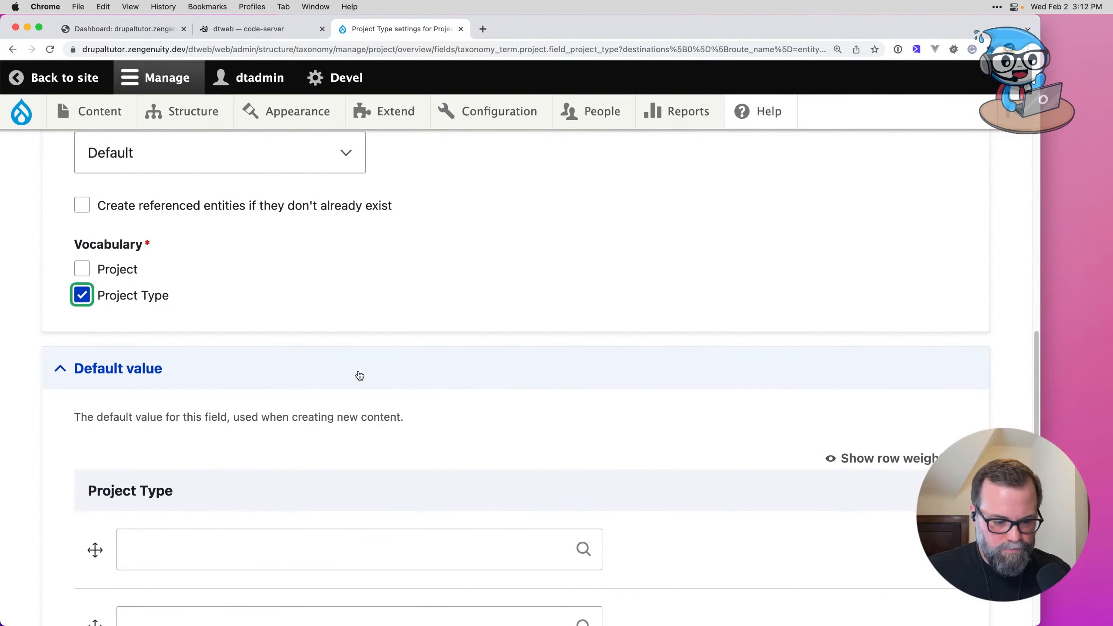
pyautogui.scroll(-4, 263, 438)
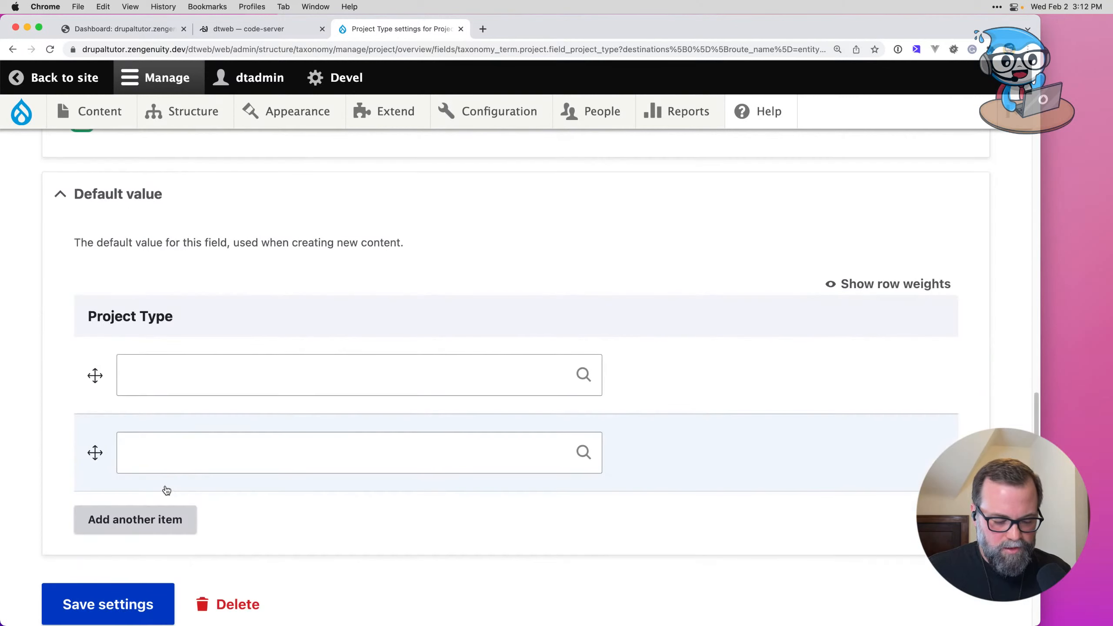
pyautogui.click(143, 601)
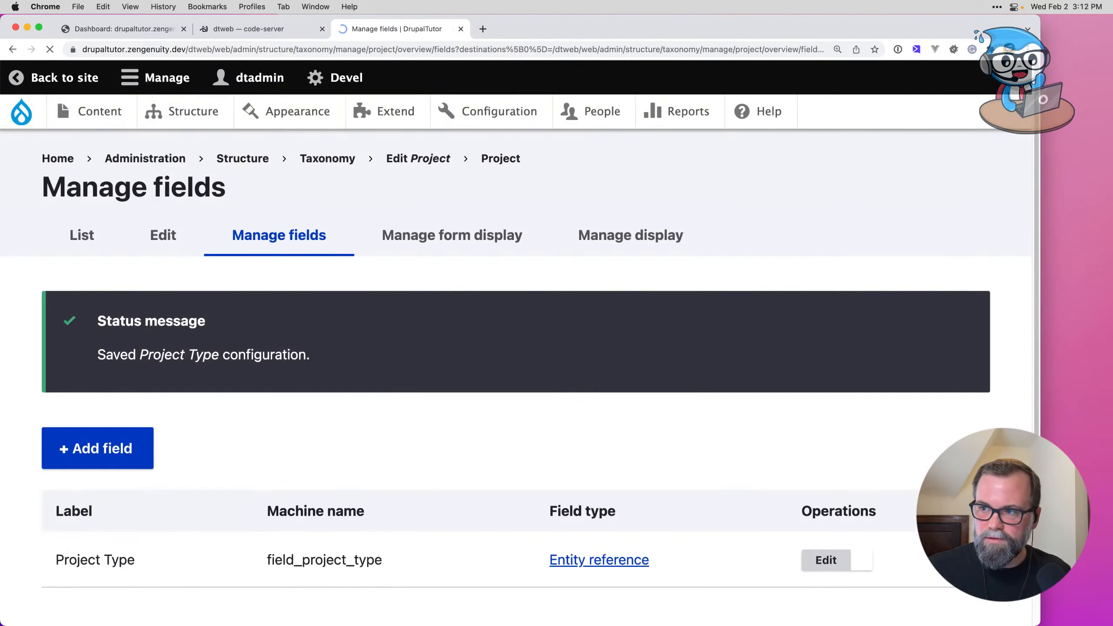
# Step: Add a Link field labelled "URL" to the Project vocabulary and continue to its field settings
pyautogui.press('super+Tab')
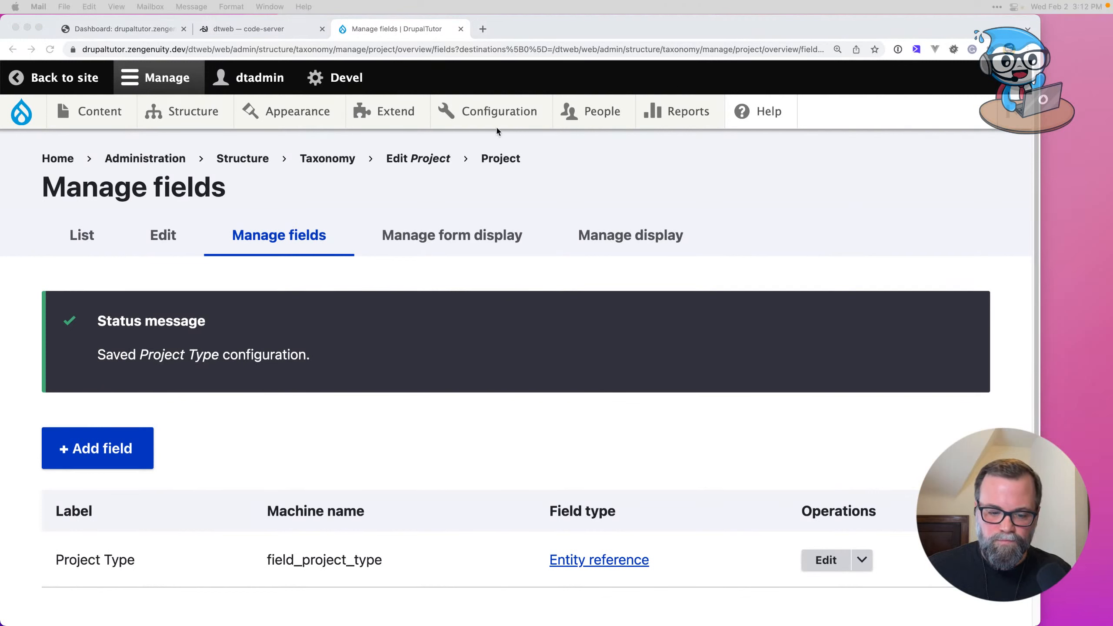
pyautogui.click(464, 419)
pyautogui.scroll(-2, 182, 451)
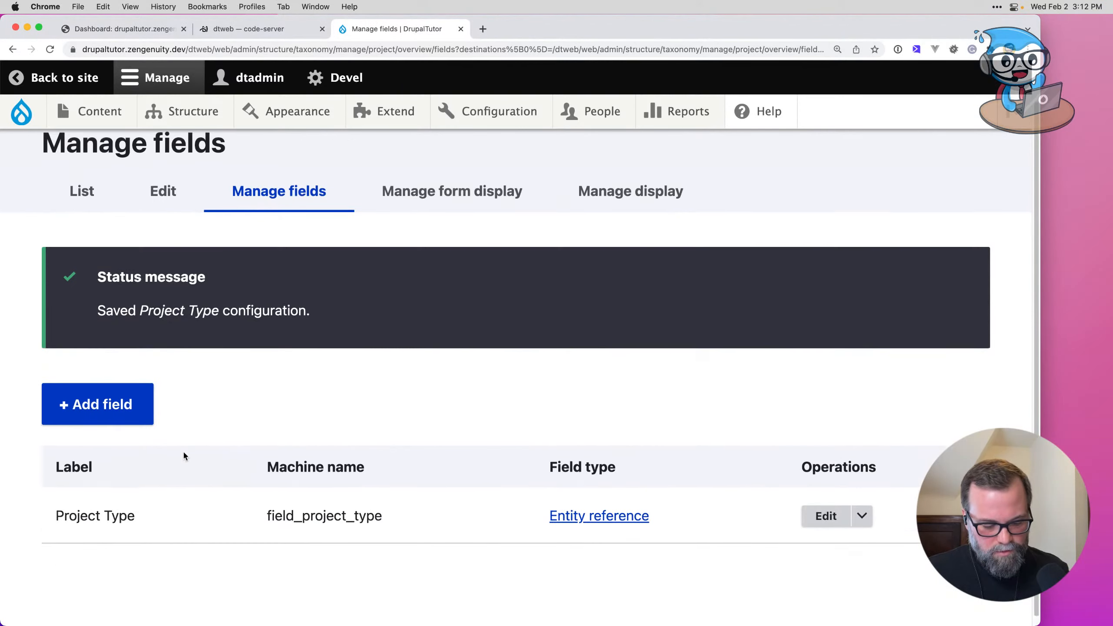
pyautogui.click(134, 410)
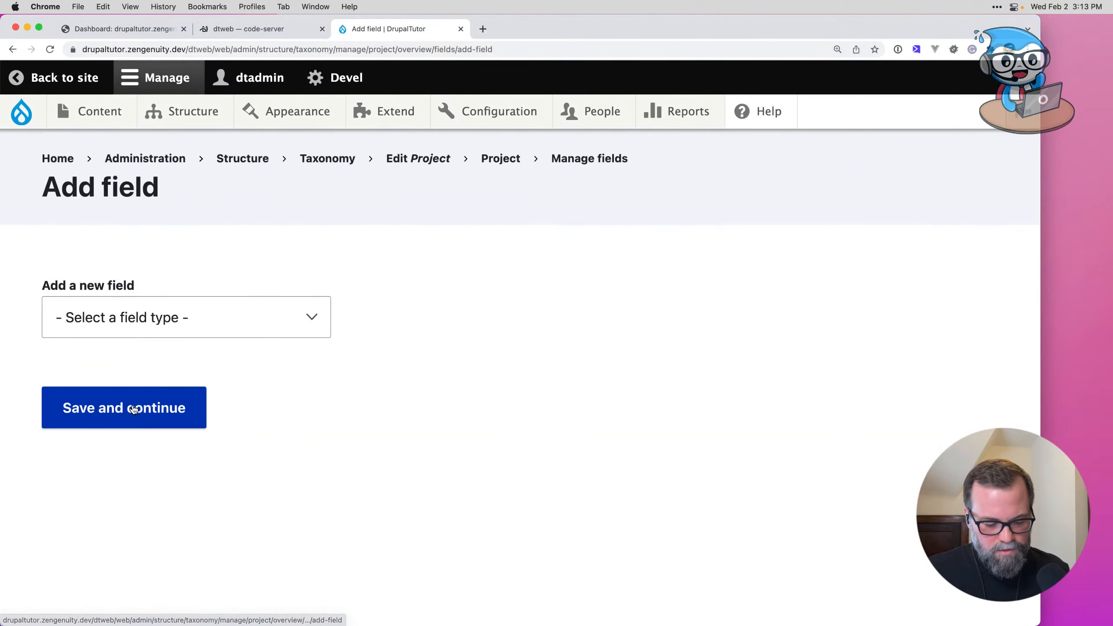
pyautogui.press('super+Tab')
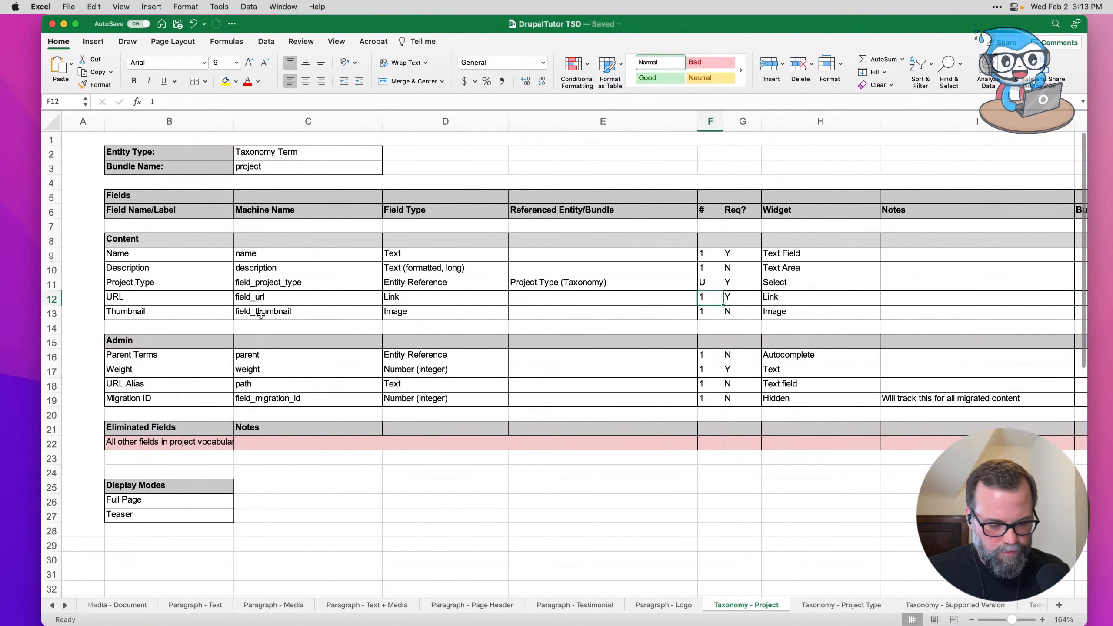
pyautogui.press('super+Tab')
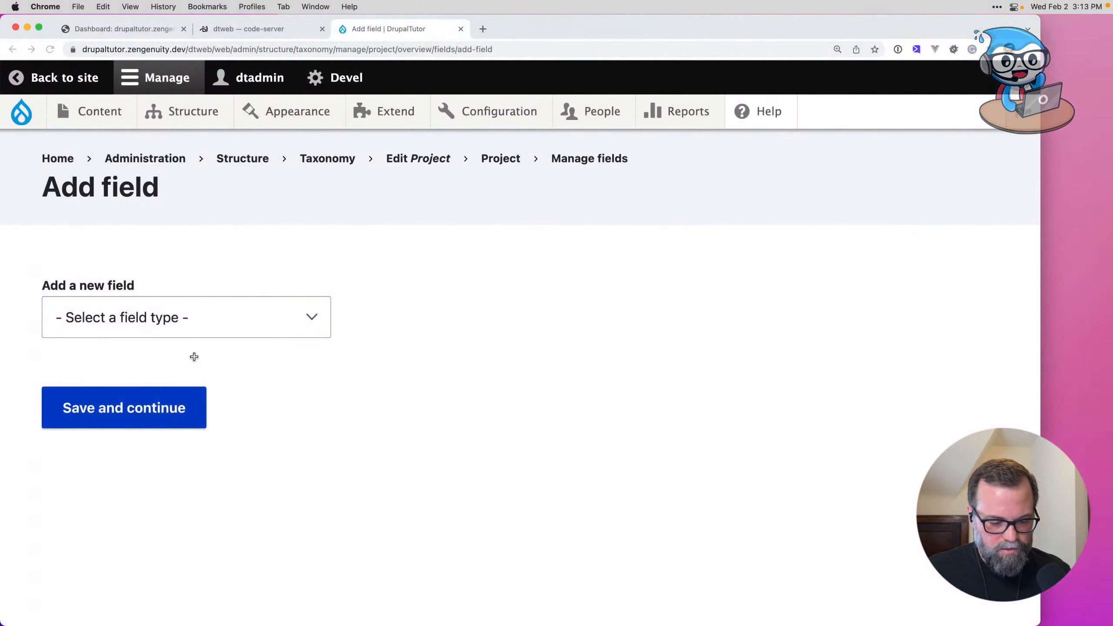
pyautogui.click(215, 319)
pyautogui.click(226, 382)
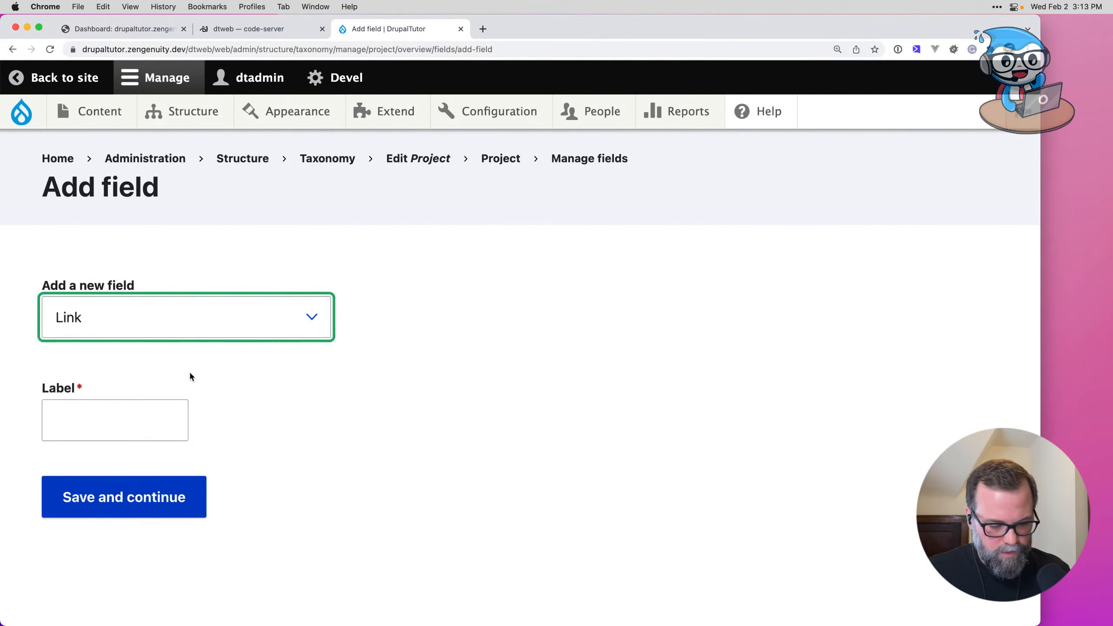
pyautogui.click(118, 430)
pyautogui.write('URL')
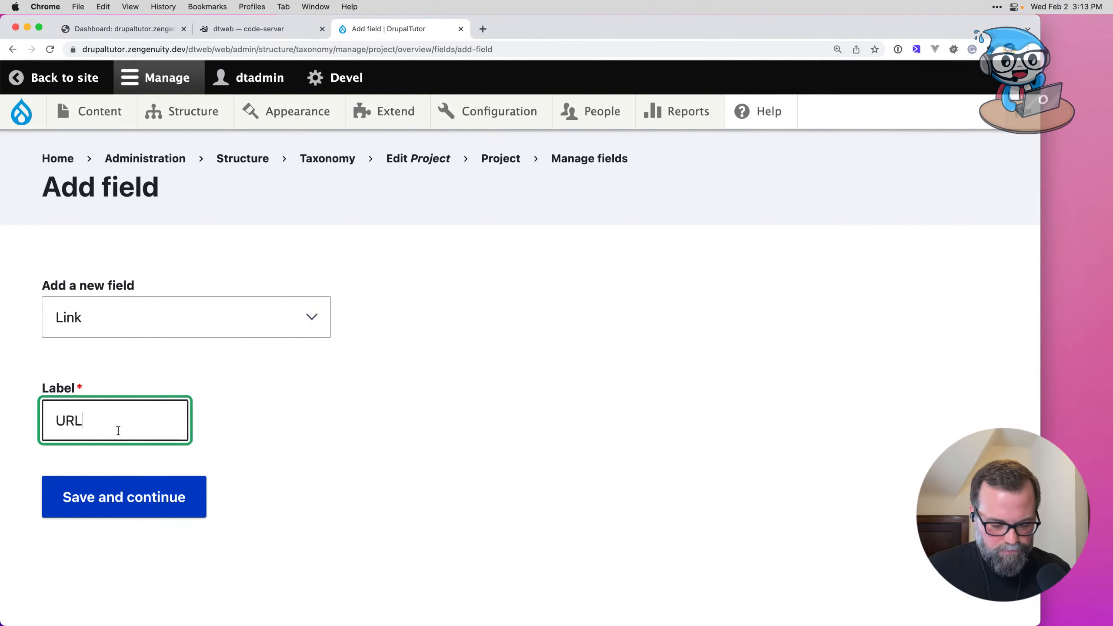
pyautogui.click(131, 478)
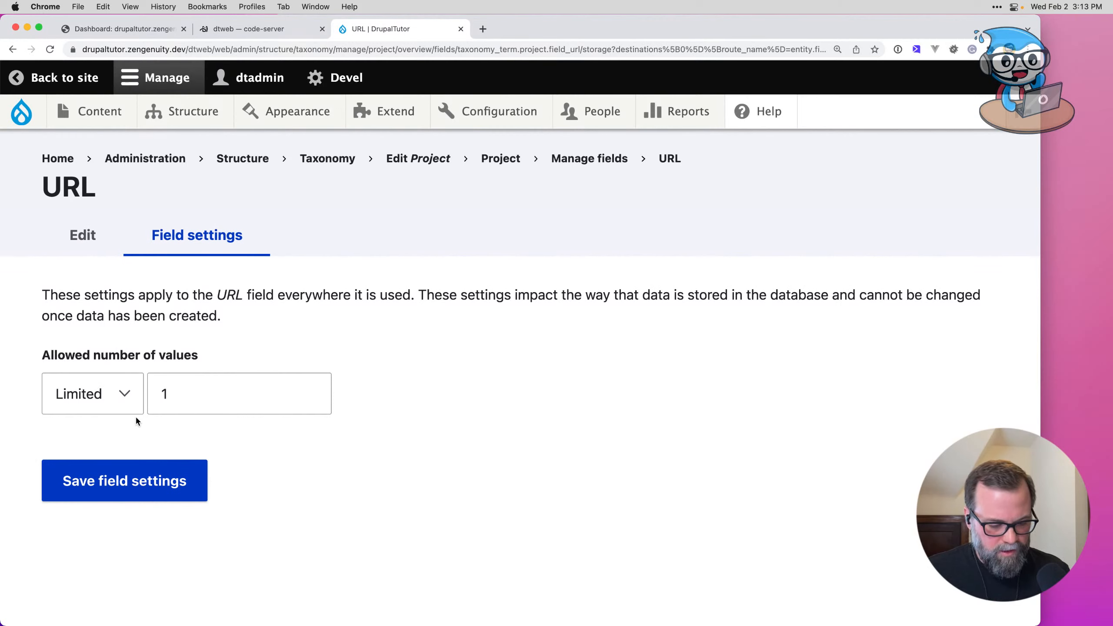
# Step: Check the URL field's value count in the Excel specification and save its field settings in Chrome with a limit of 1
pyautogui.press('super+Tab')
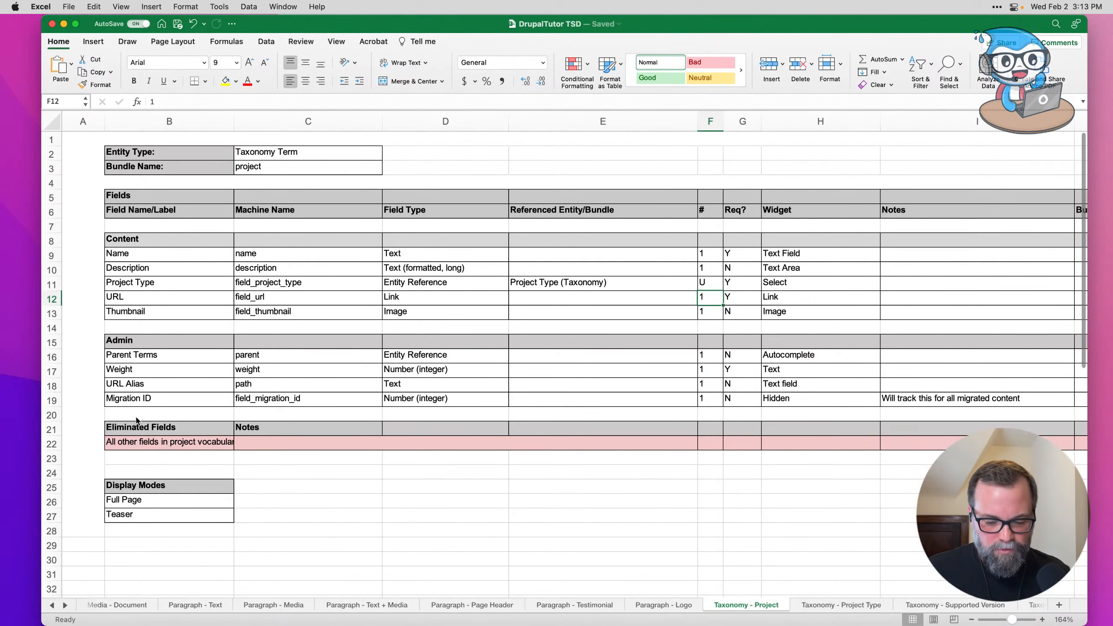
pyautogui.press('super+Tab')
pyautogui.click(169, 477)
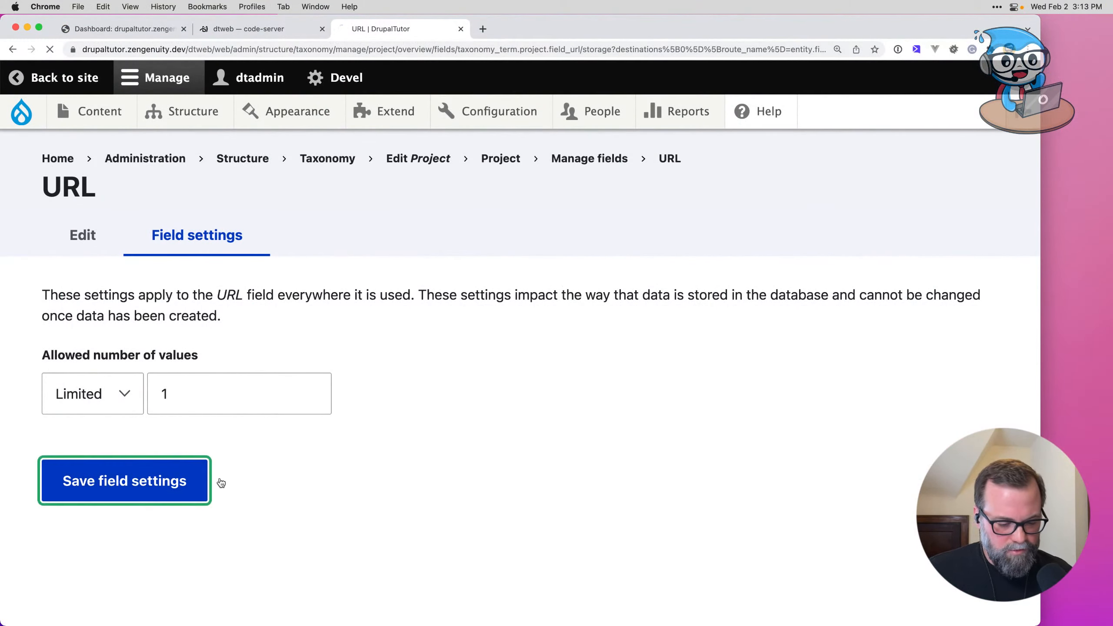
# Step: Set the URL field's Allow link text option to Disabled
pyautogui.scroll(-10, 265, 464)
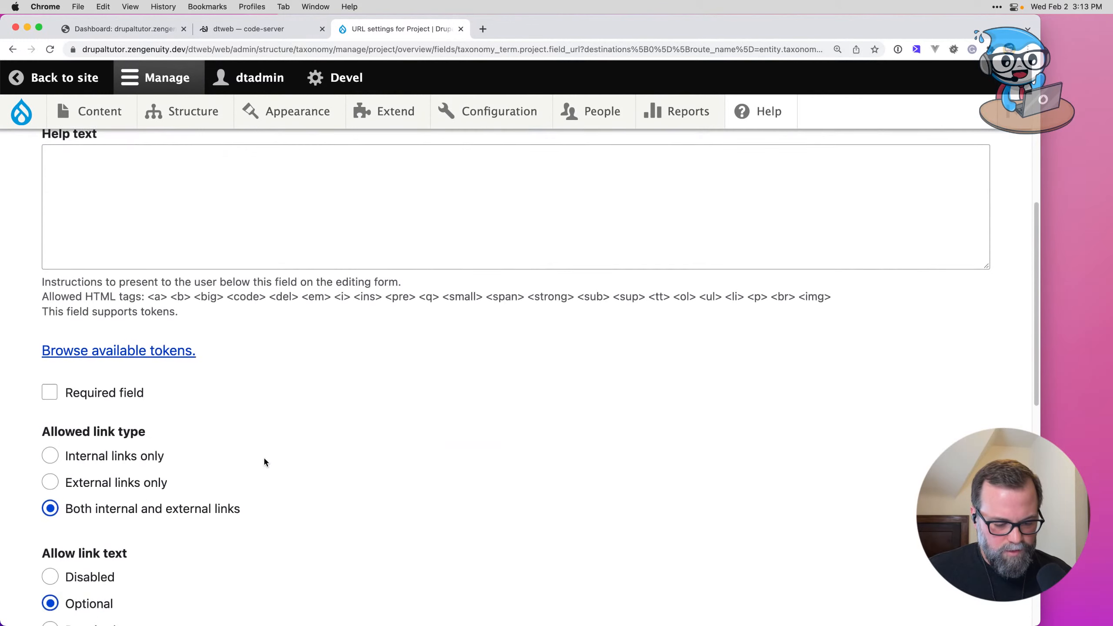
pyautogui.scroll(-1, 264, 461)
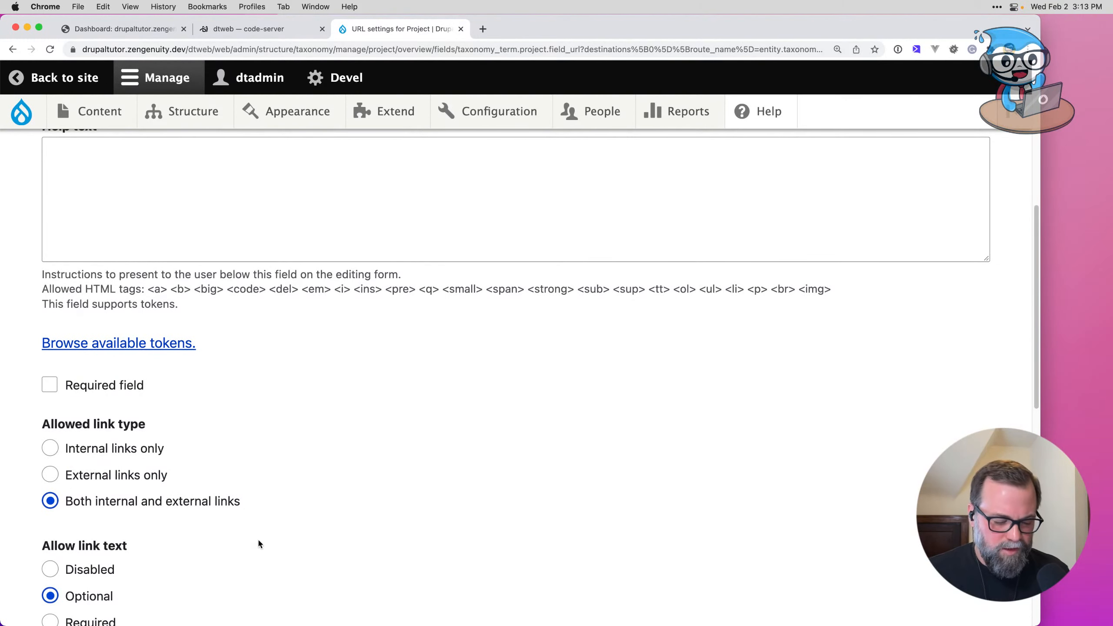
pyautogui.scroll(-5, 257, 537)
pyautogui.scroll(-8, 237, 524)
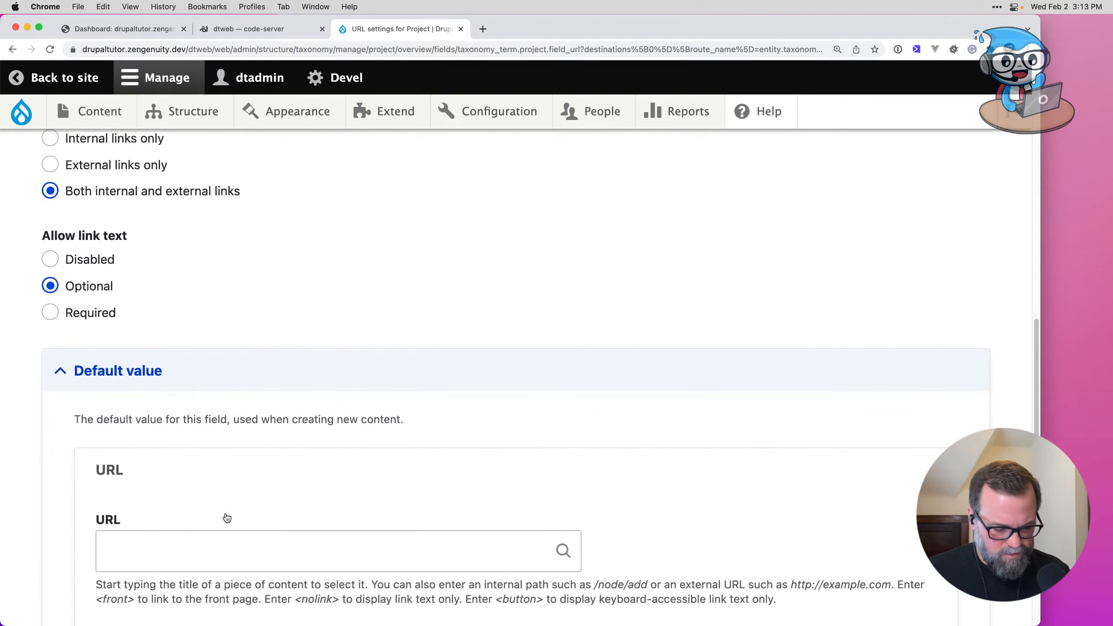
pyautogui.scroll(5, 207, 512)
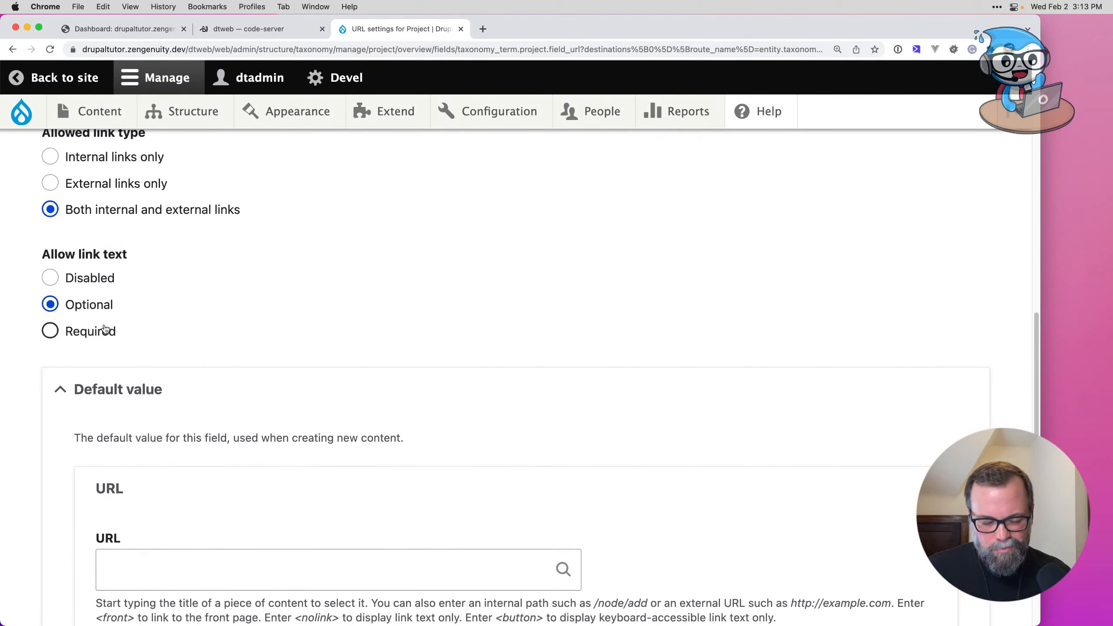
pyautogui.click(88, 284)
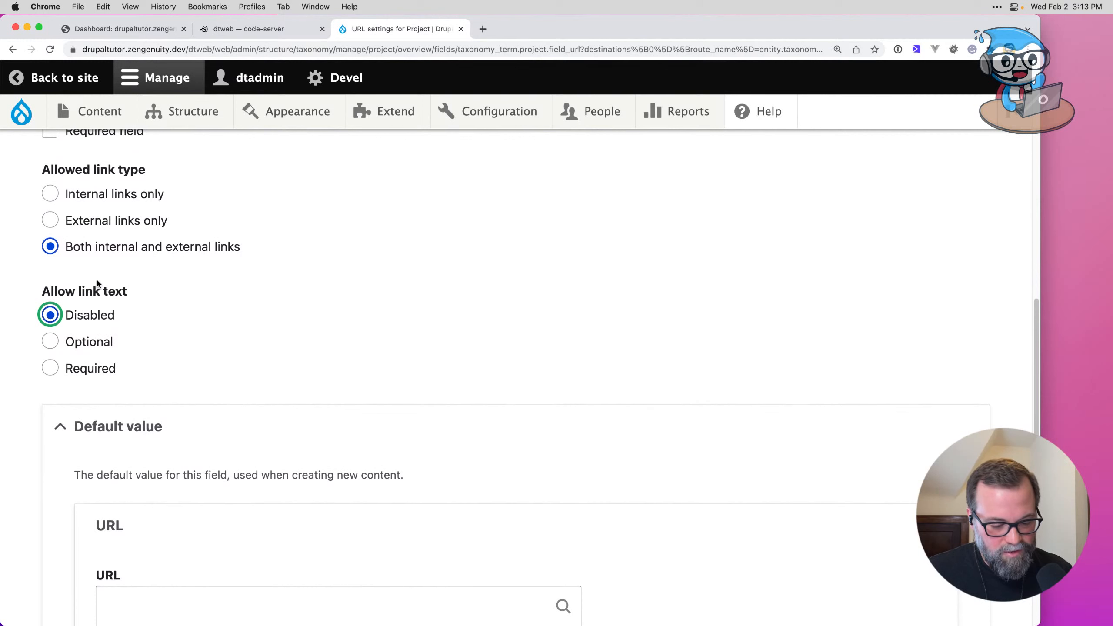
# Step: Check the URL field's requirement in the Excel specification, and in Chrome make the field required and save its settings
pyautogui.scroll(4, 97, 285)
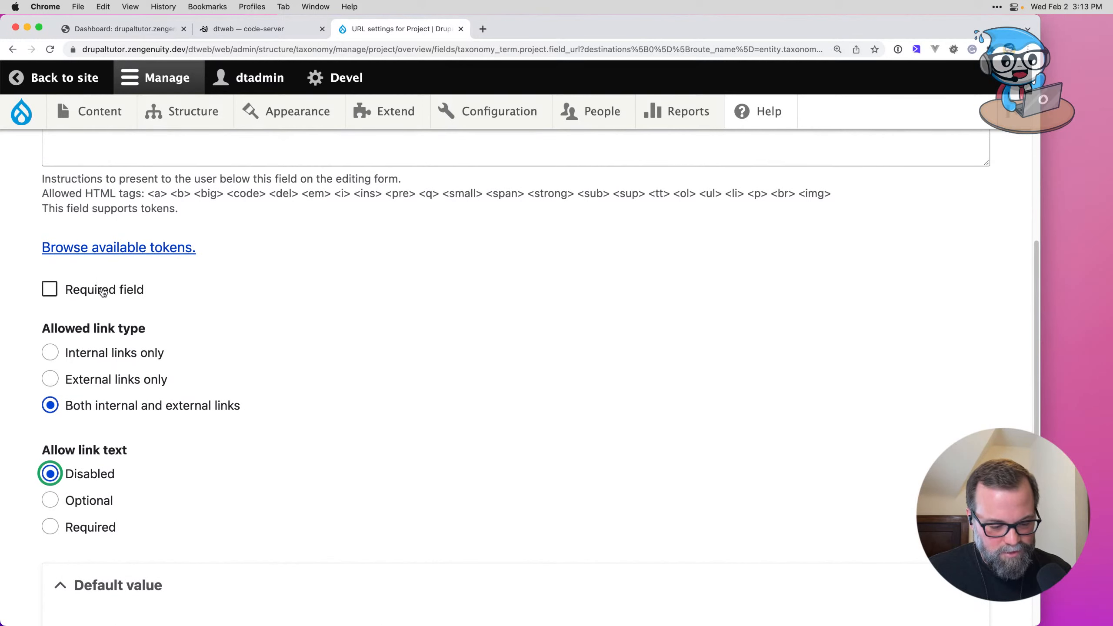
pyautogui.scroll(10, 102, 291)
pyautogui.scroll(-20, 102, 291)
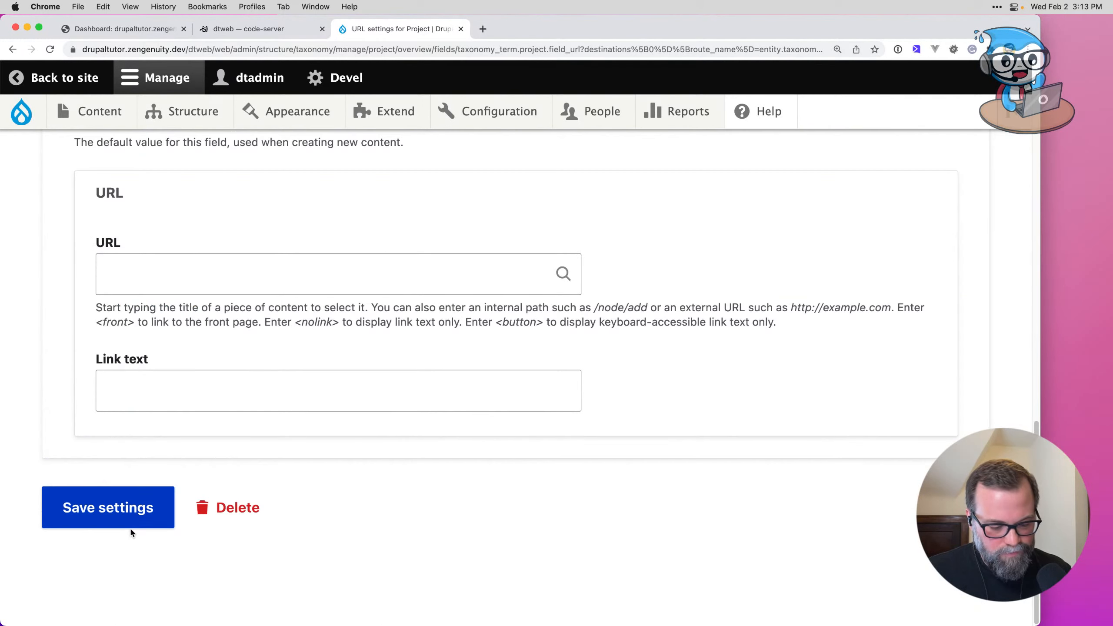
pyautogui.press('super+Tab')
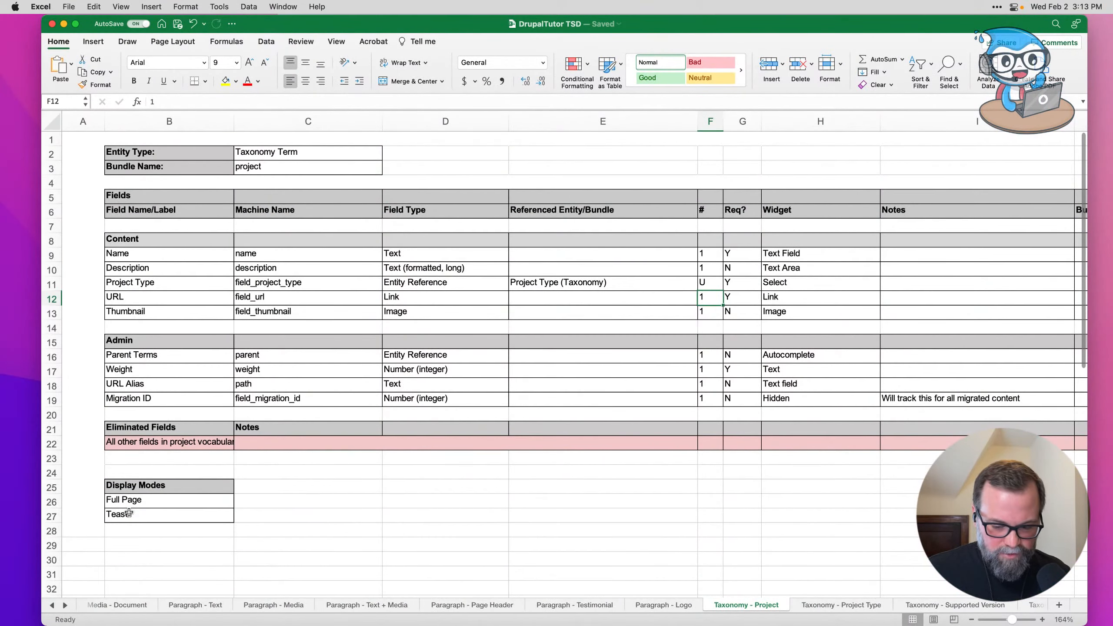
pyautogui.press('super+Tab')
pyautogui.scroll(3, 118, 308)
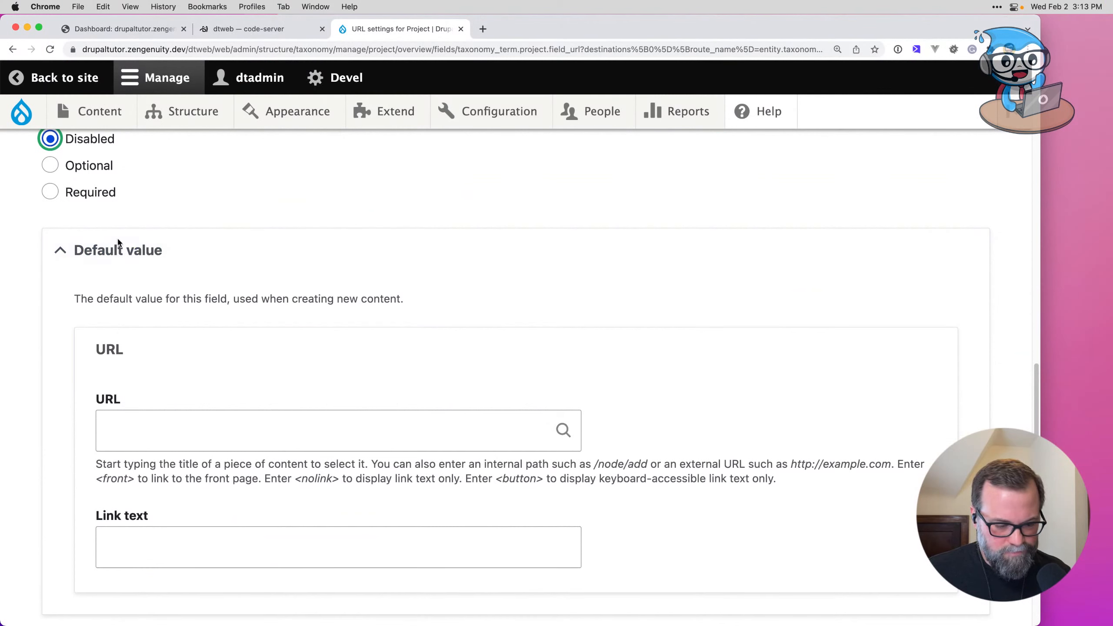
pyautogui.scroll(10, 141, 368)
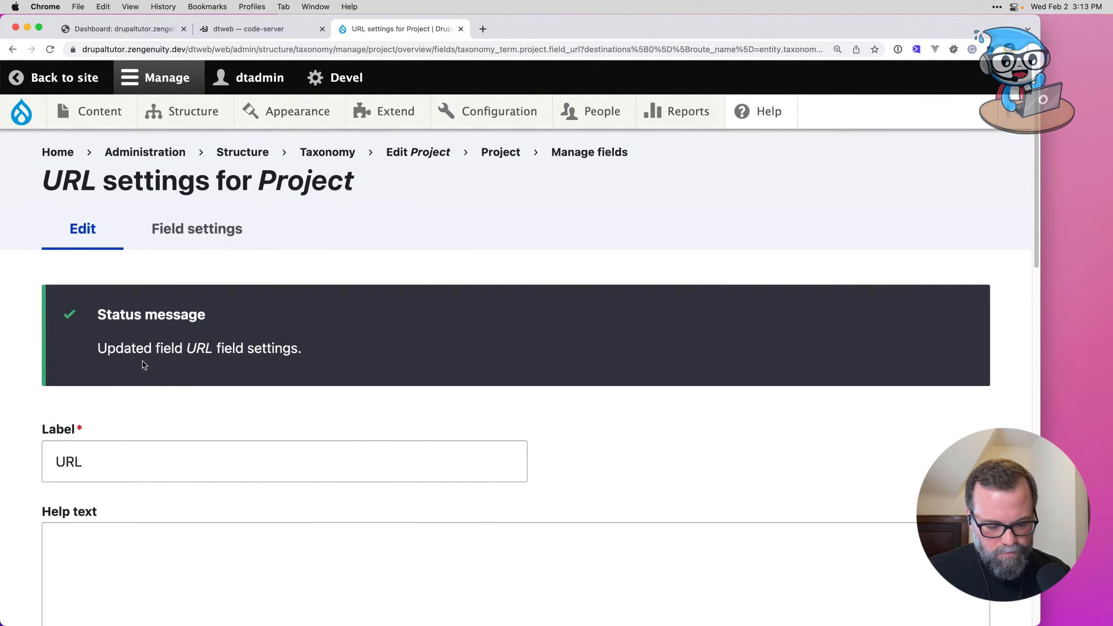
pyautogui.scroll(-5, 138, 366)
pyautogui.click(110, 528)
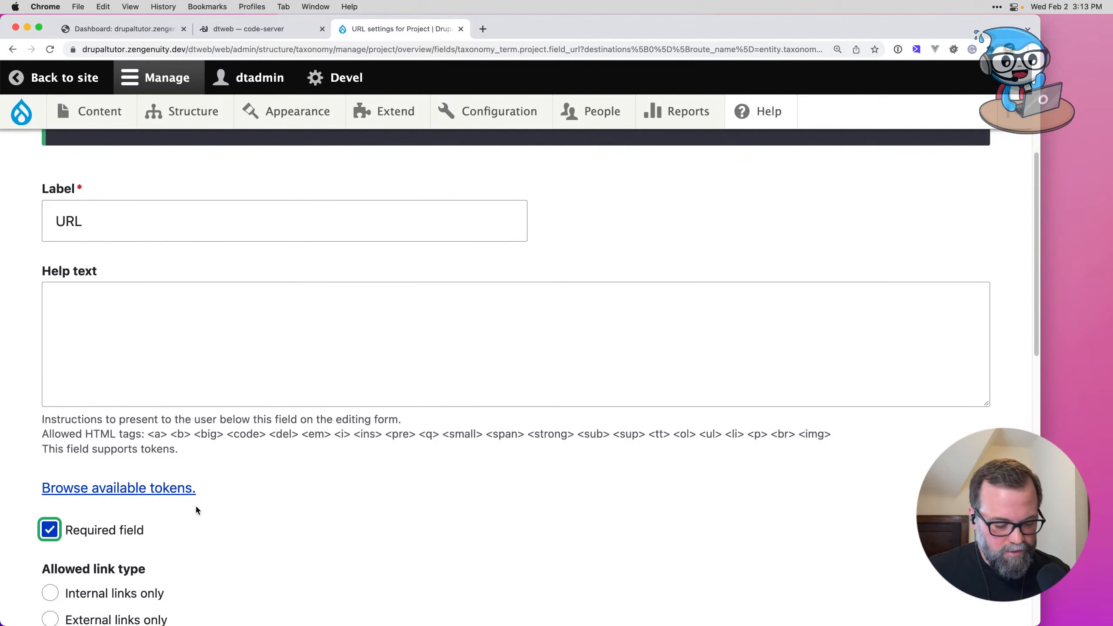
pyautogui.scroll(-10, 196, 508)
pyautogui.click(127, 567)
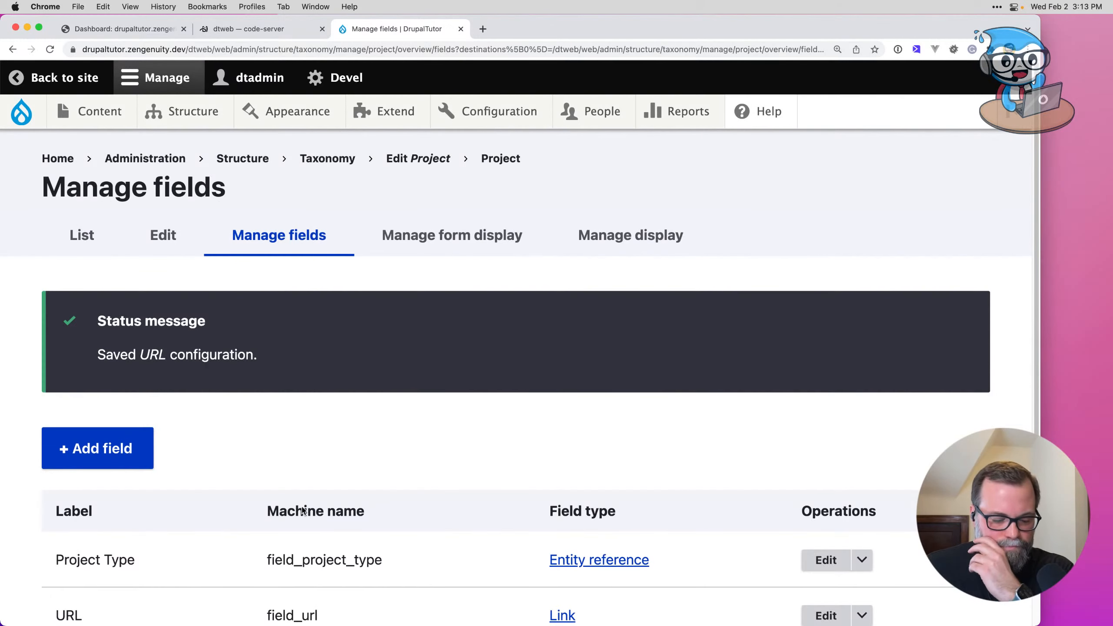
# Step: Add an Image field labelled "Thumbnail" to the Project vocabulary and save its field settings with a limit of 1 value
pyautogui.click(115, 452)
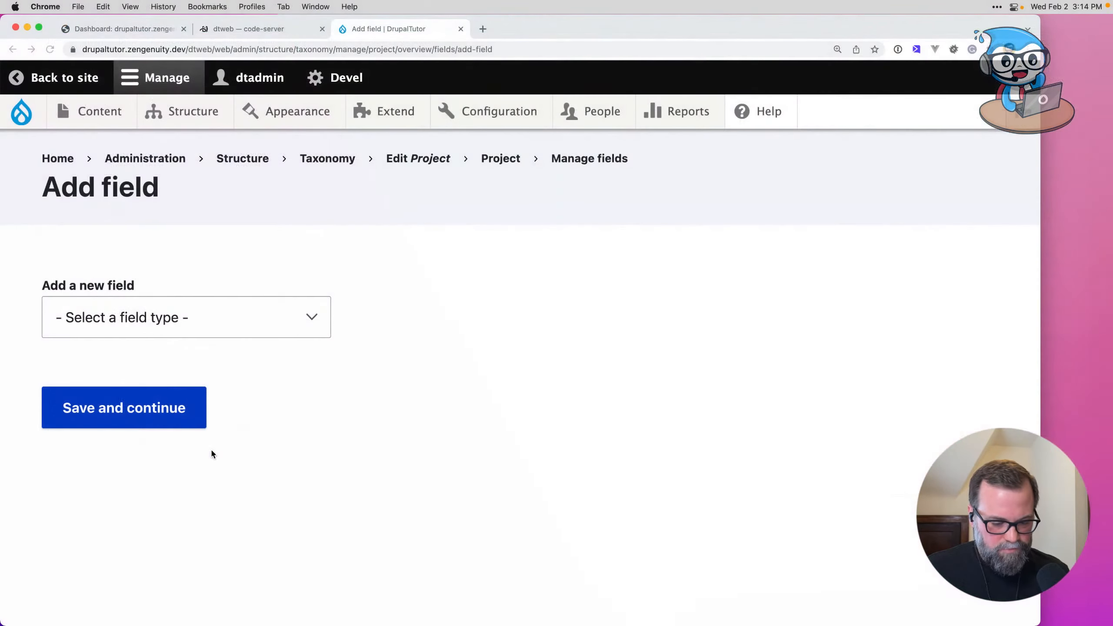
pyautogui.click(184, 315)
pyautogui.scroll(-5, 161, 411)
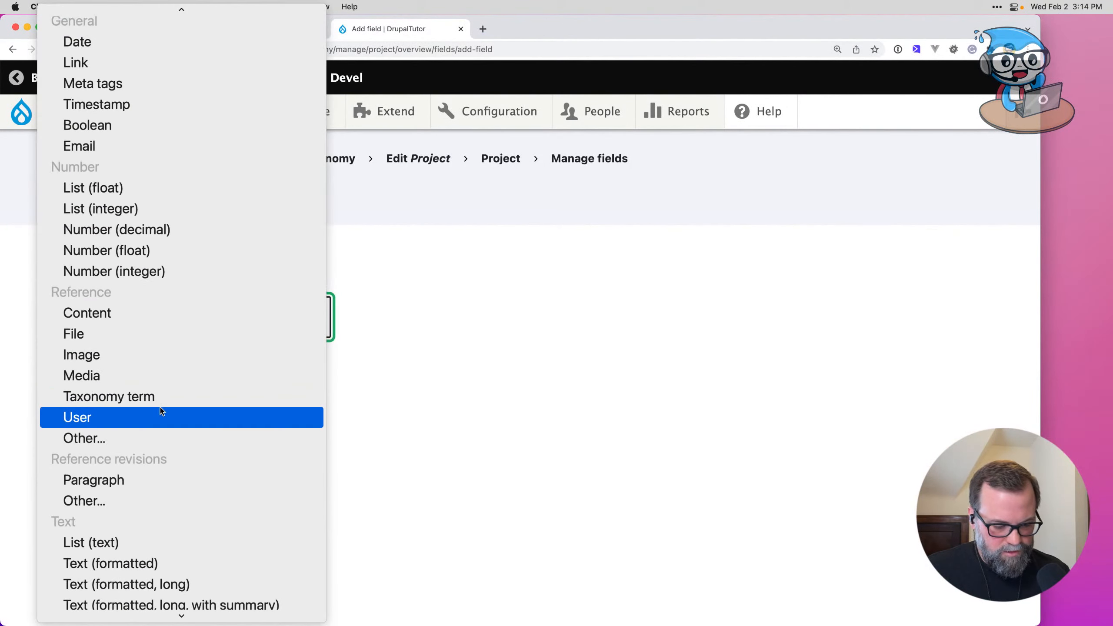
pyautogui.scroll(-2, 161, 407)
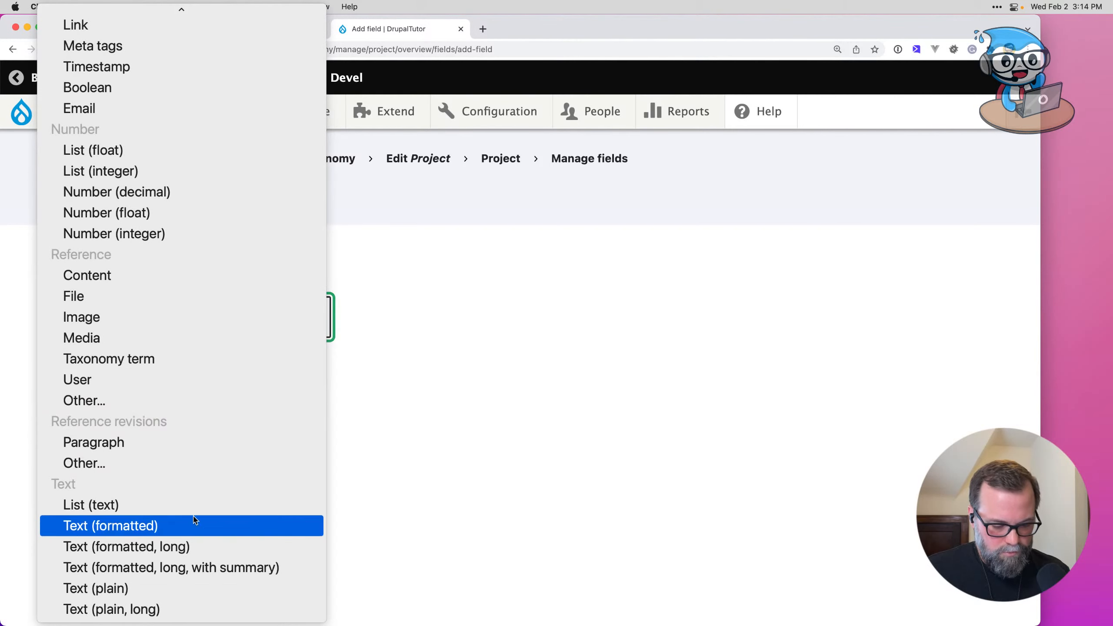
pyautogui.scroll(1, 184, 482)
pyautogui.click(173, 335)
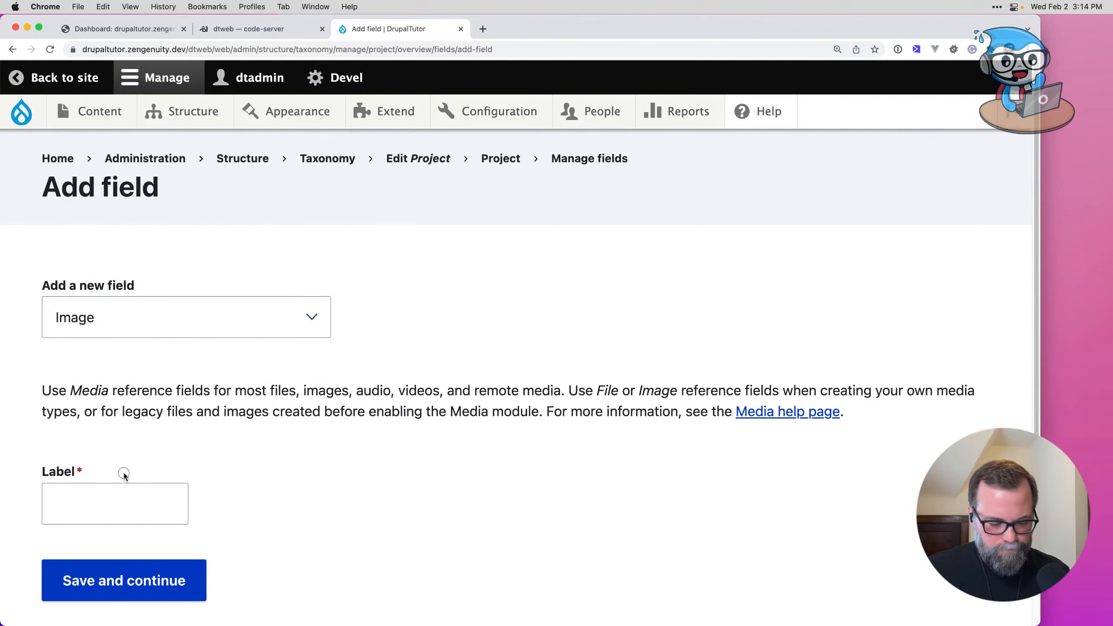
pyautogui.click(120, 499)
pyautogui.write('Thumbnail')
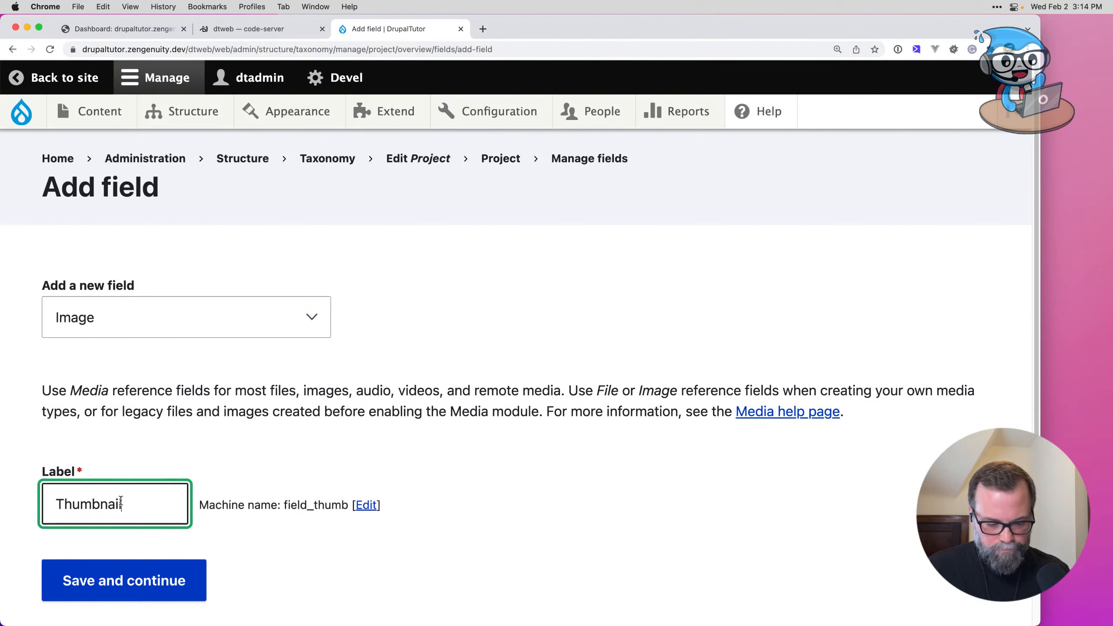
pyautogui.click(104, 577)
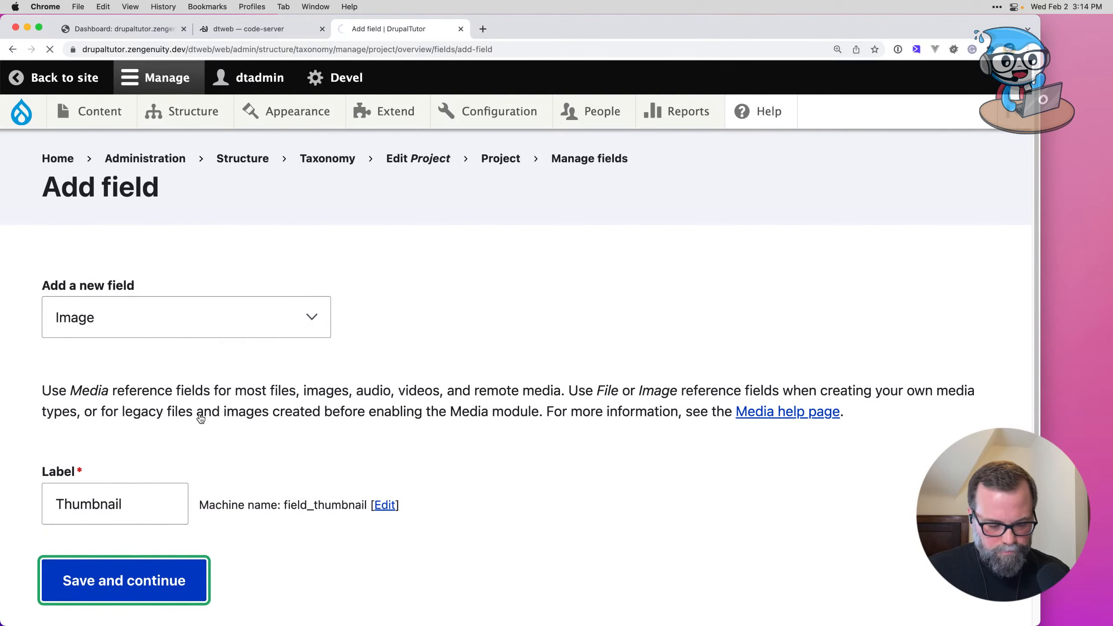
pyautogui.scroll(-10, 199, 414)
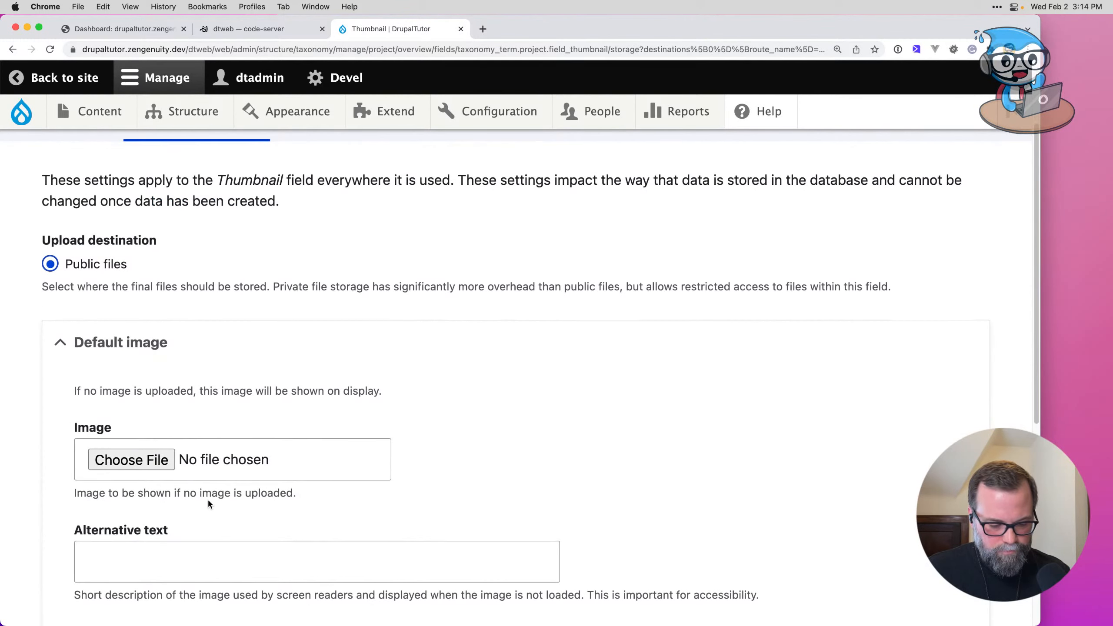
pyautogui.click(171, 602)
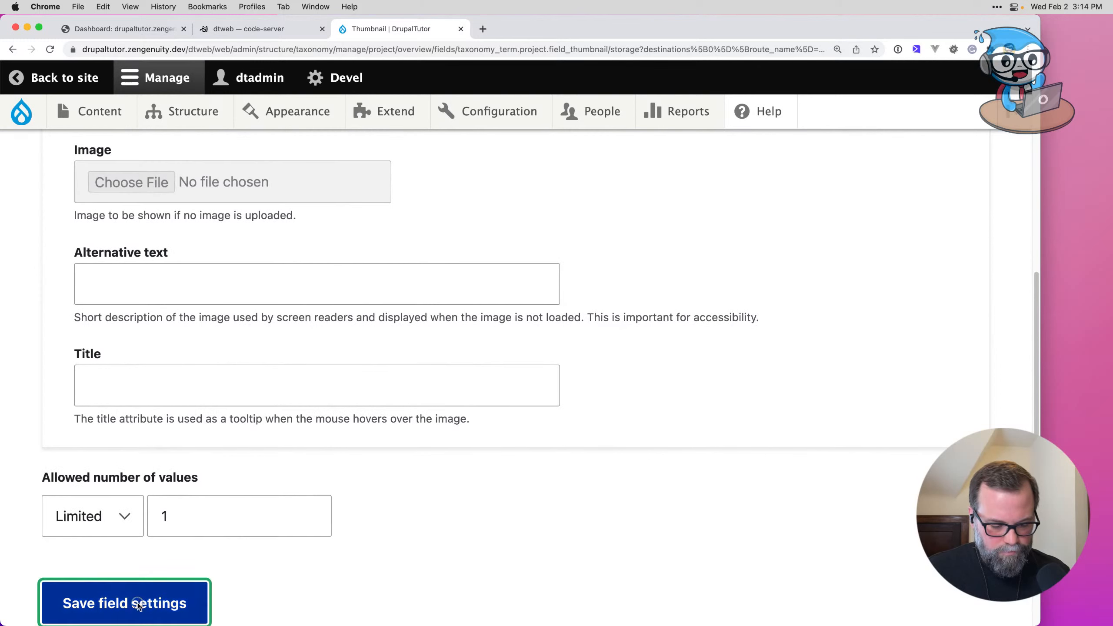
# Step: Set the Thumbnail field's file directory to "project-thumbnails"
pyautogui.scroll(-12, 203, 420)
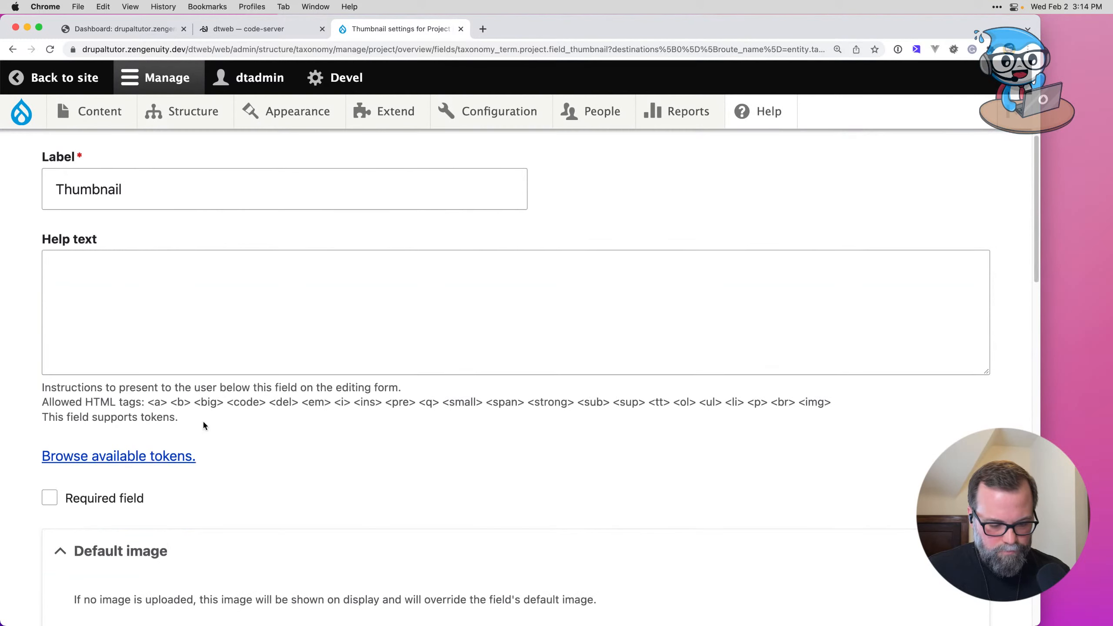
pyautogui.scroll(-5, 204, 423)
pyautogui.click(203, 423)
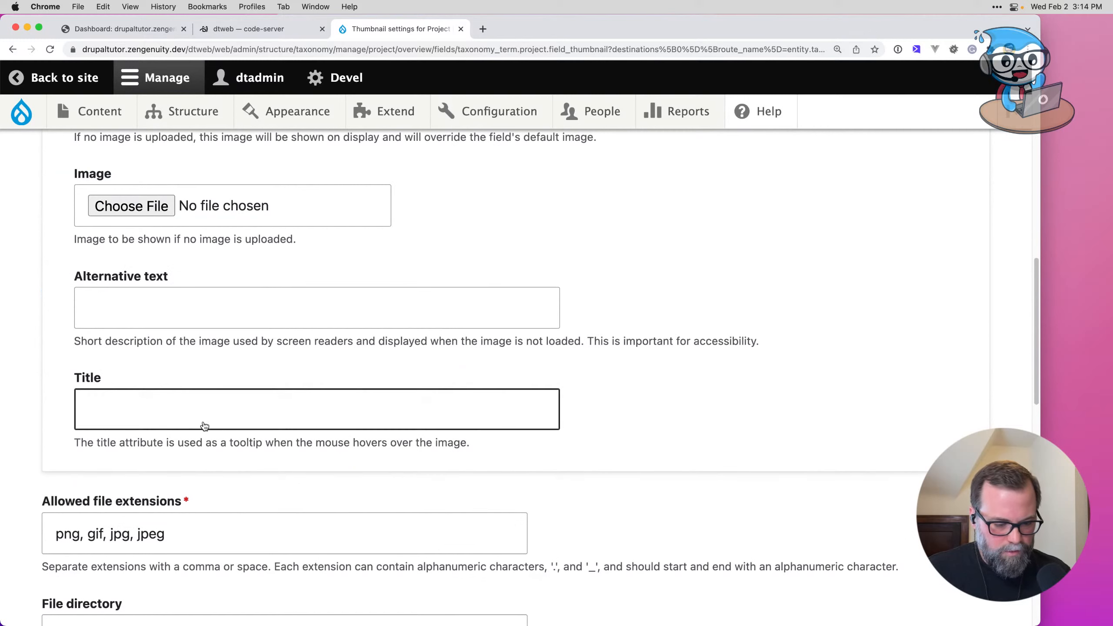
pyautogui.scroll(-3, 203, 423)
pyautogui.scroll(-4, 204, 423)
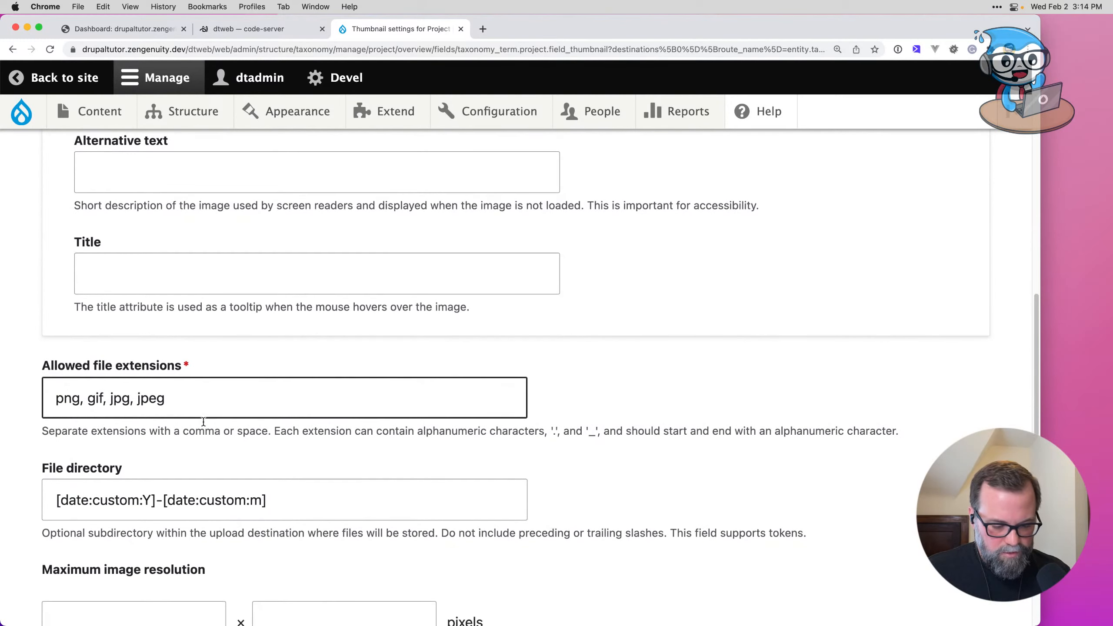
pyautogui.moveTo(276, 395); pyautogui.dragTo(10, 378)
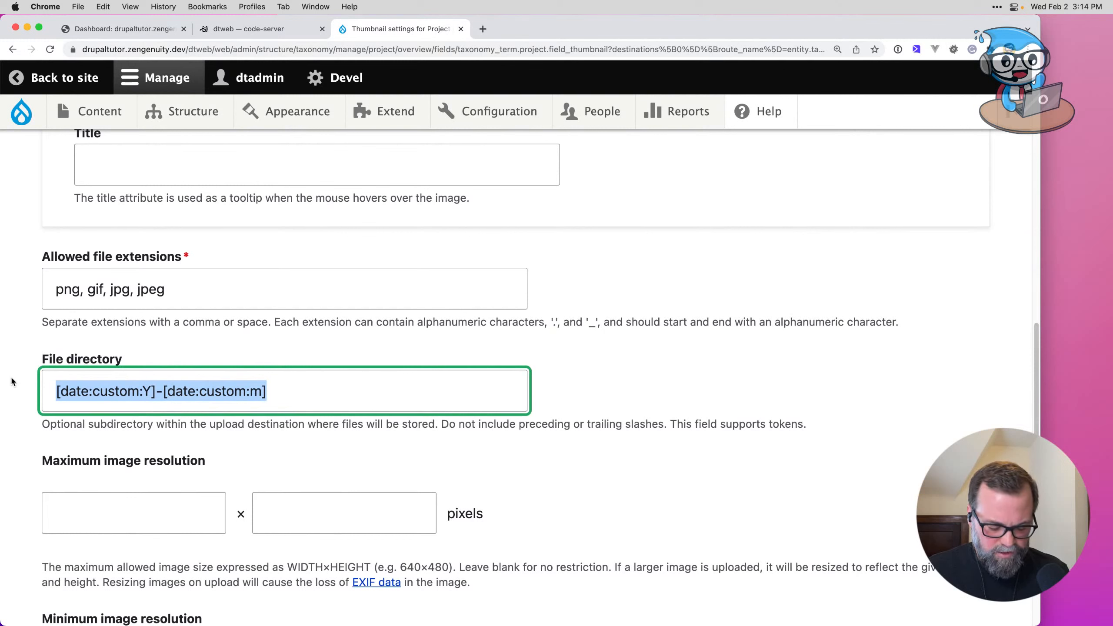
pyautogui.write('projects')
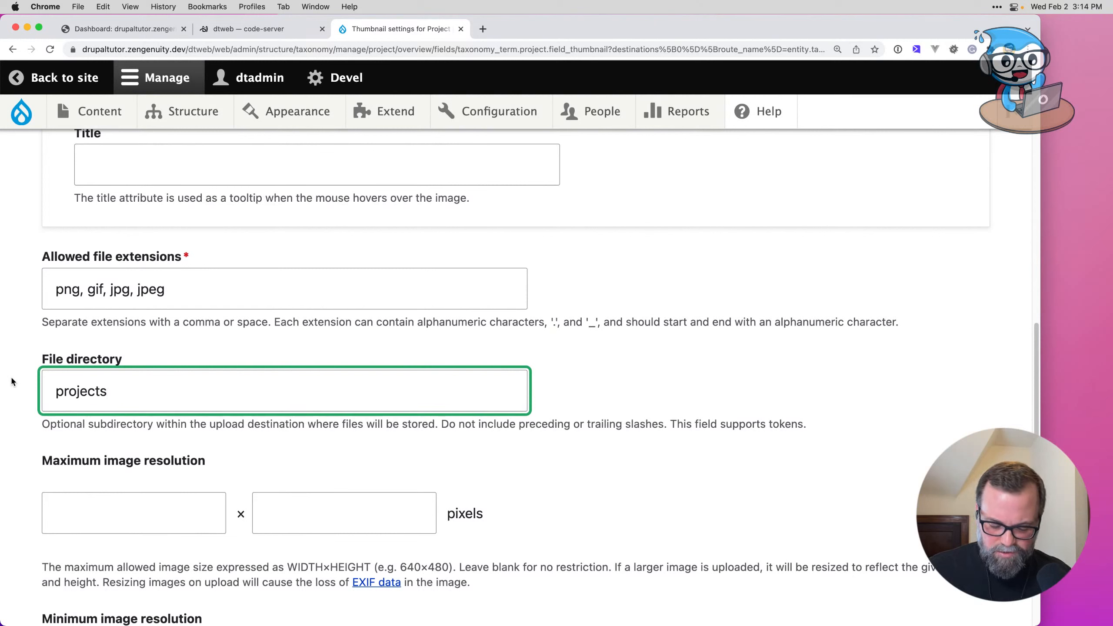
pyautogui.press('BackSpace')
pyautogui.write('-thumb')
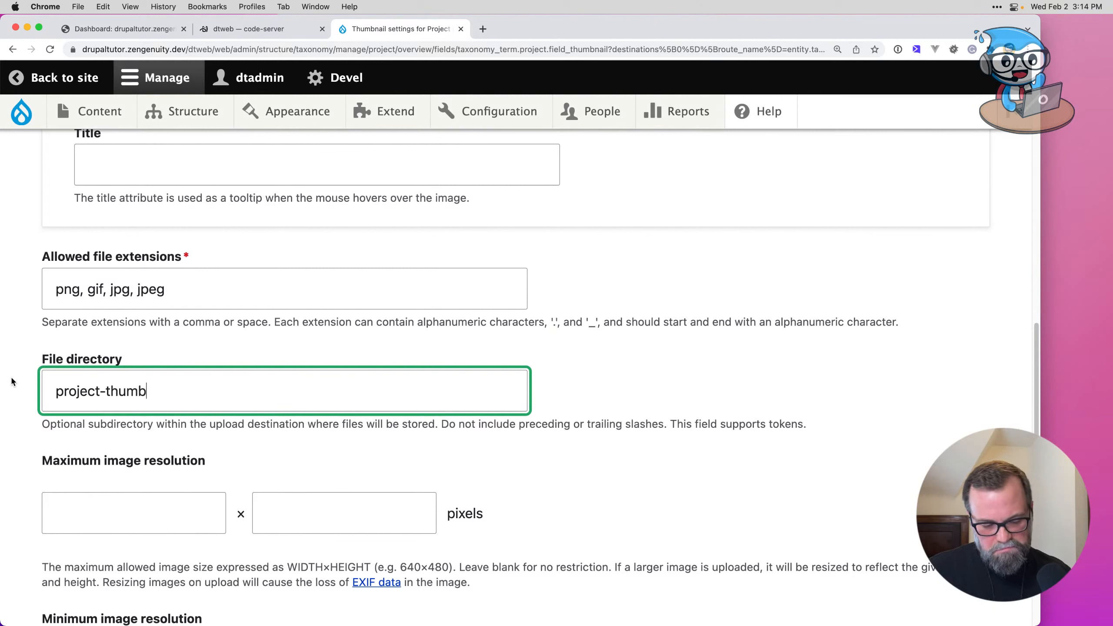
pyautogui.write('nails')
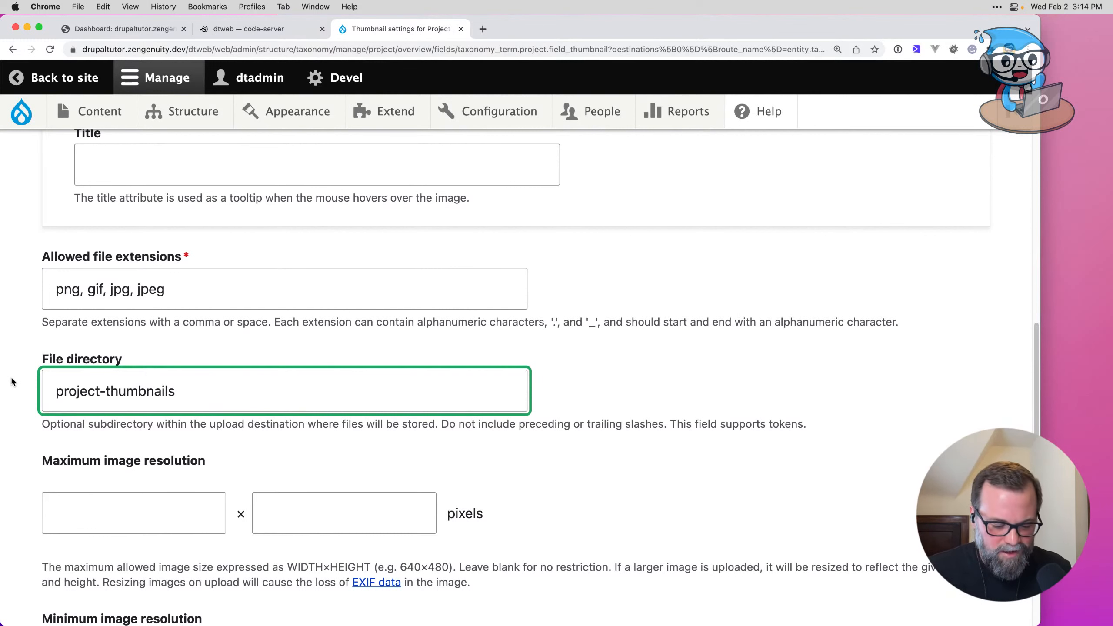
# Step: Review the Thumbnail field's image resolution, upload size and Alt options, and save the settings
pyautogui.scroll(-2, 211, 401)
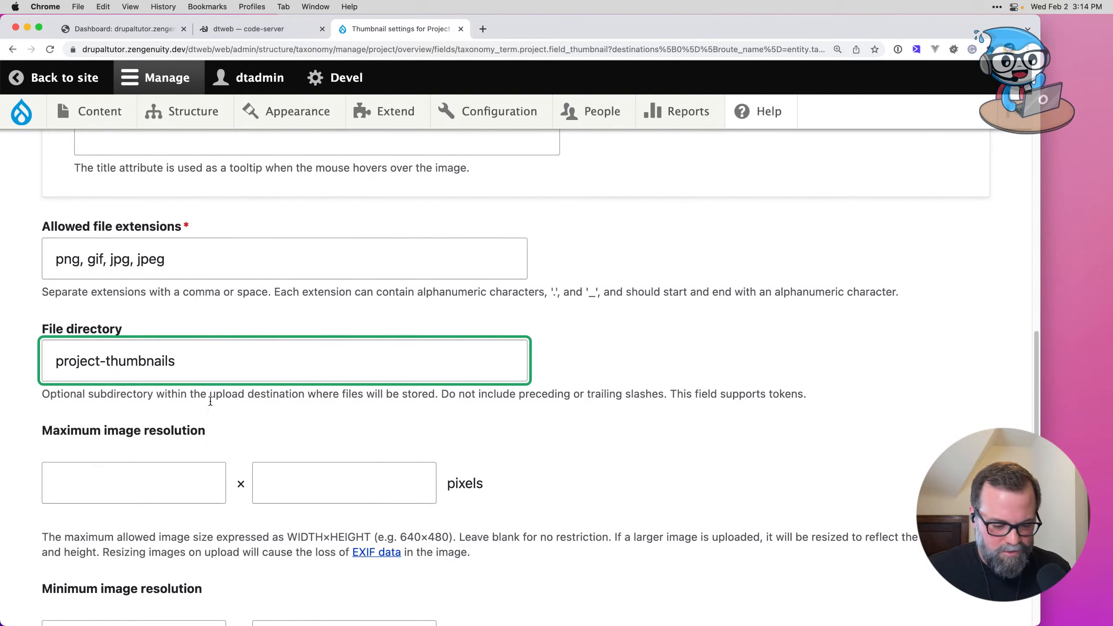
pyautogui.scroll(-5, 211, 402)
pyautogui.scroll(3, 211, 401)
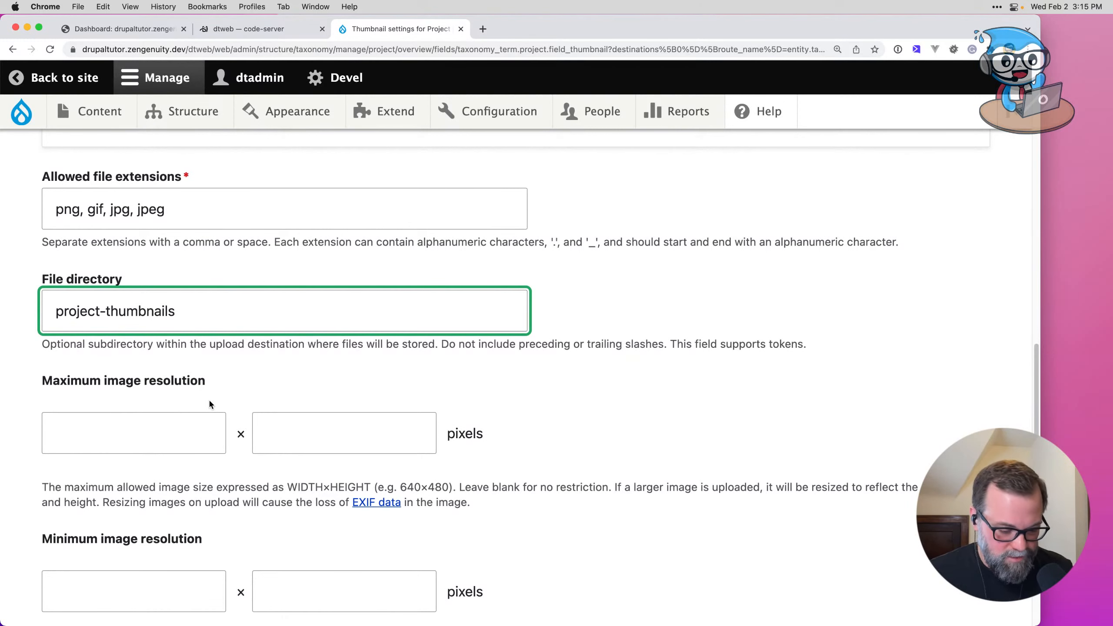
pyautogui.scroll(-1, 209, 399)
pyautogui.scroll(-10, 209, 401)
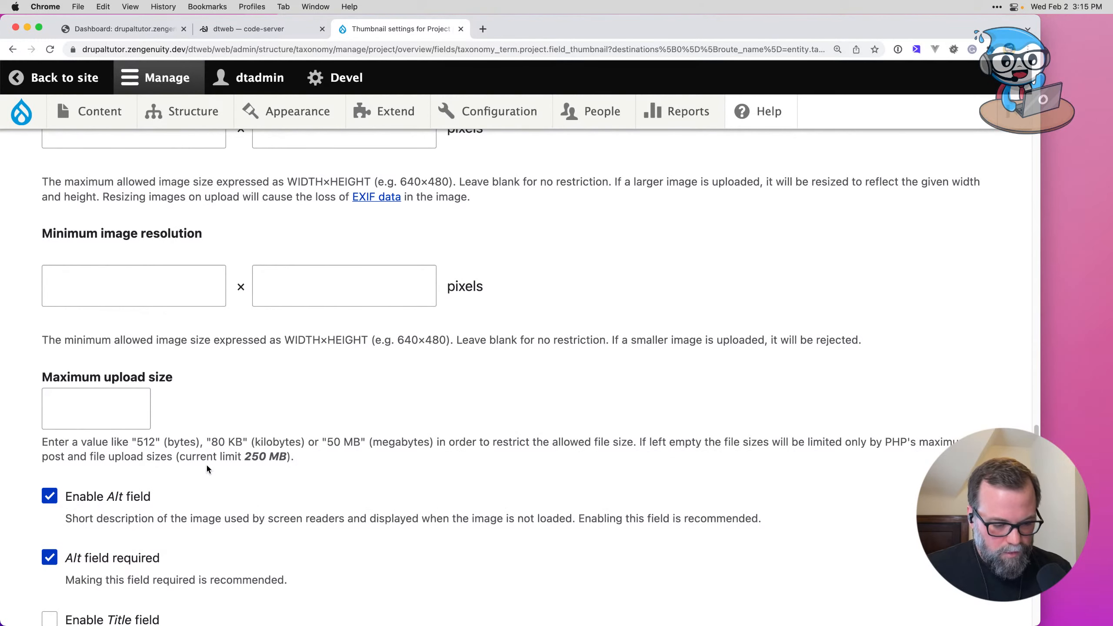
pyautogui.scroll(-4, 207, 467)
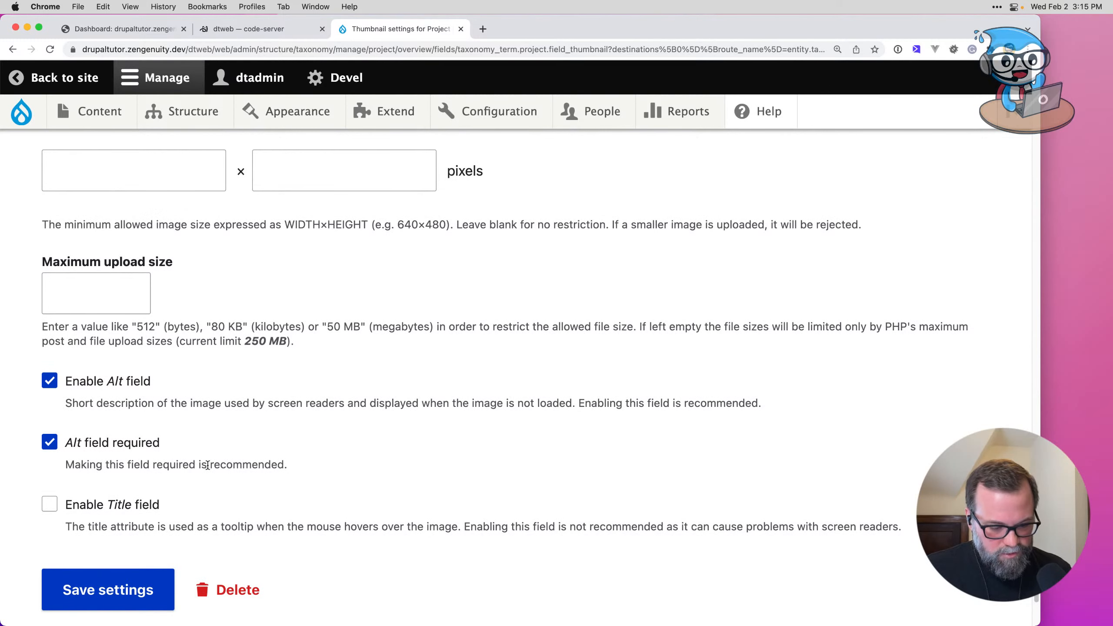
pyautogui.scroll(-1, 179, 465)
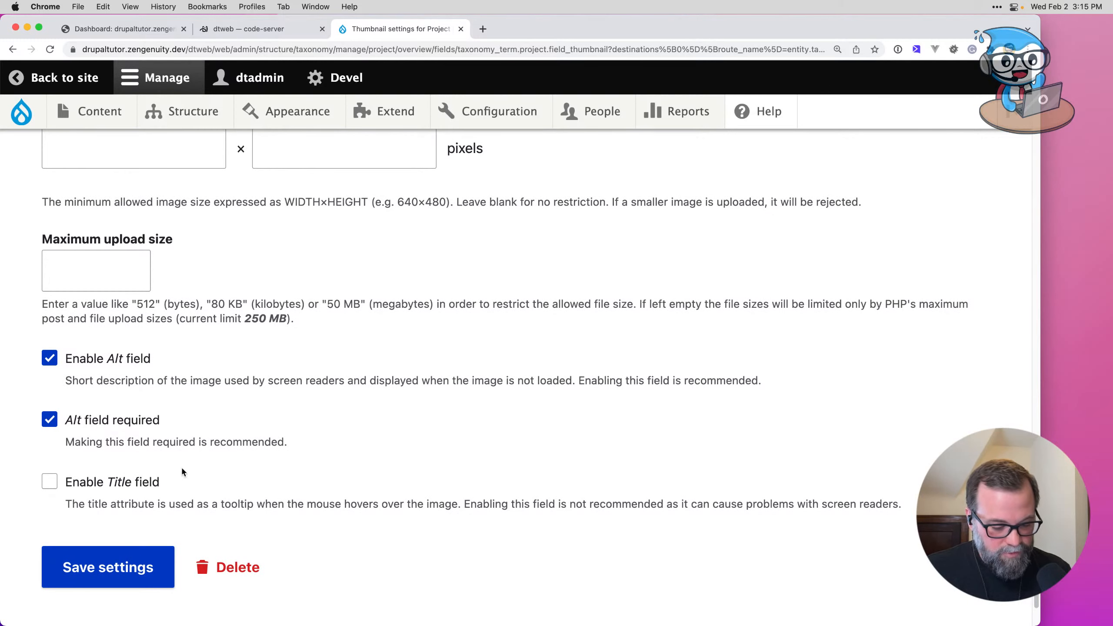
pyautogui.click(112, 565)
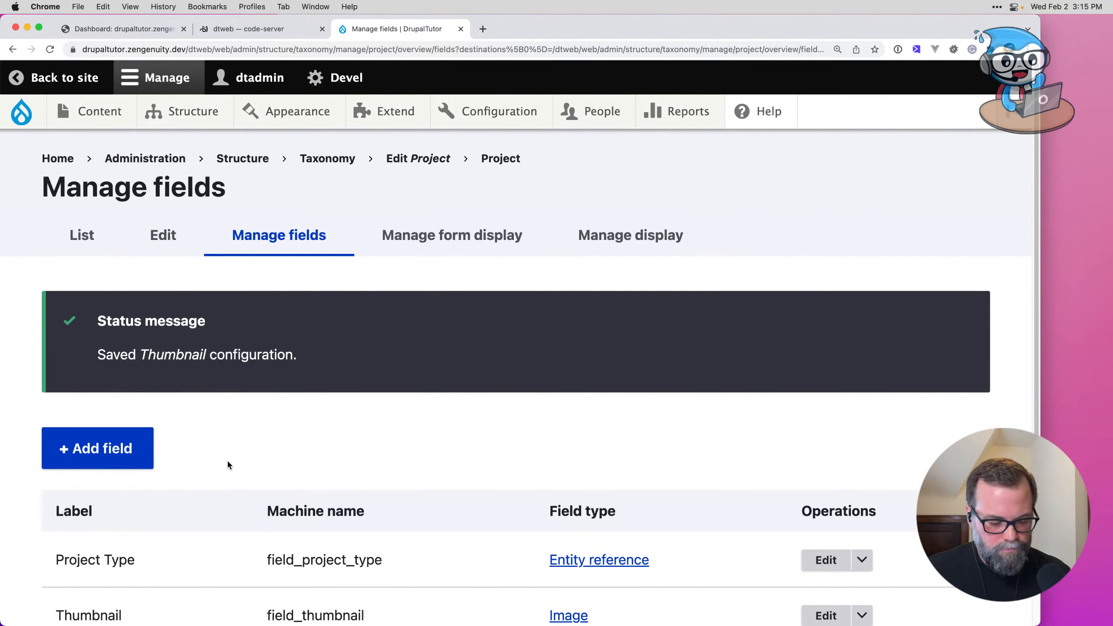
# Step: Check the Project admin fields in the Excel specification, and in Chrome start a new Number (integer) field on the Project vocabulary
pyautogui.press('super+Tab')
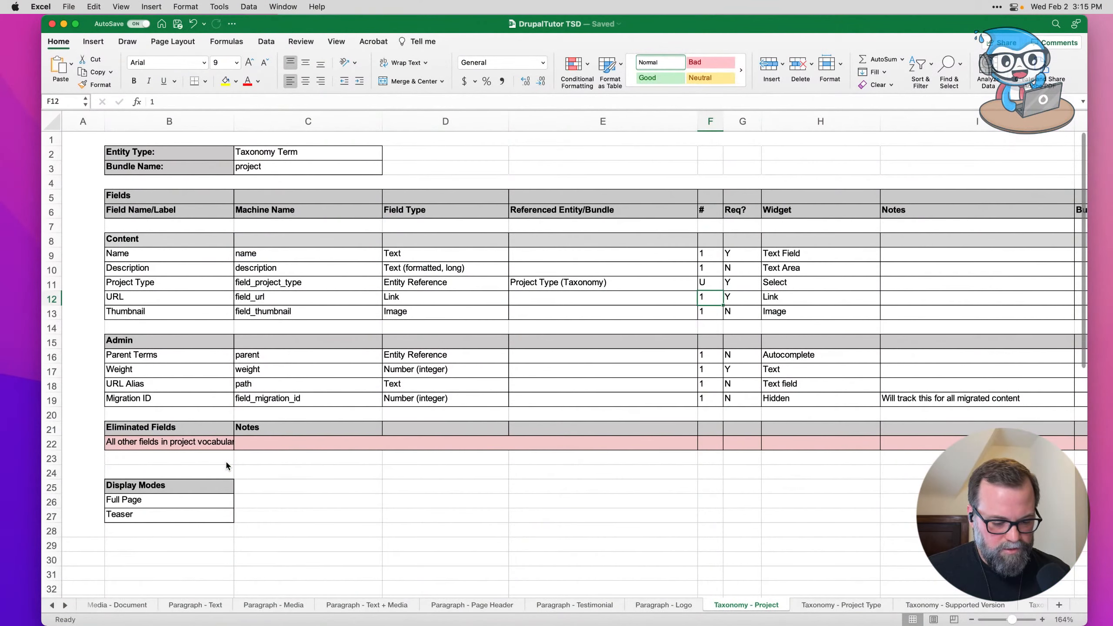
pyautogui.click(142, 355)
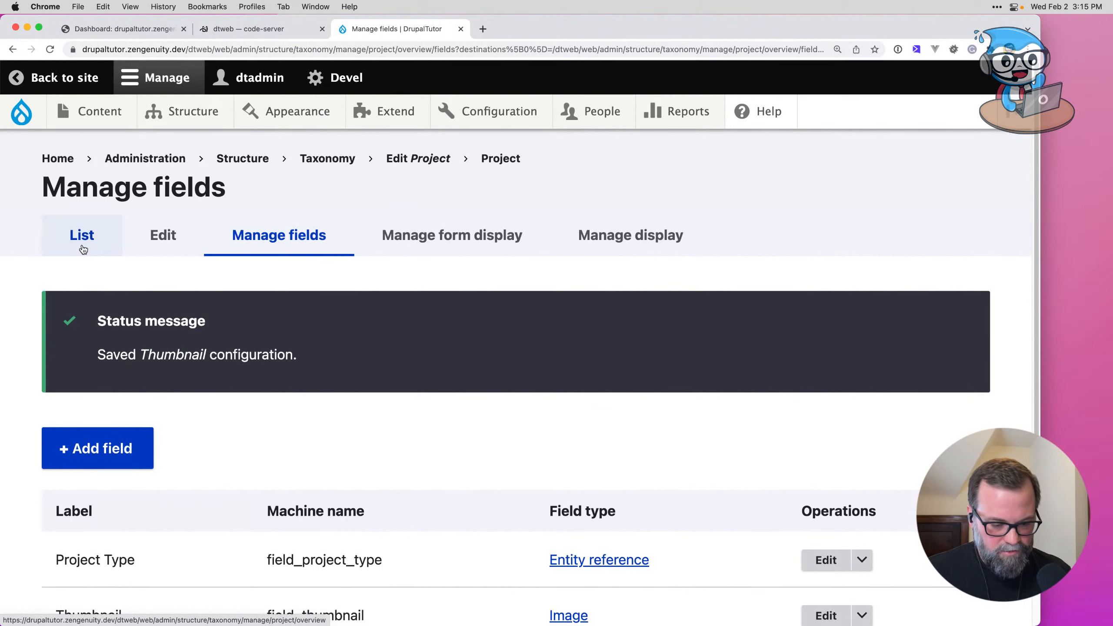
pyautogui.click(108, 457)
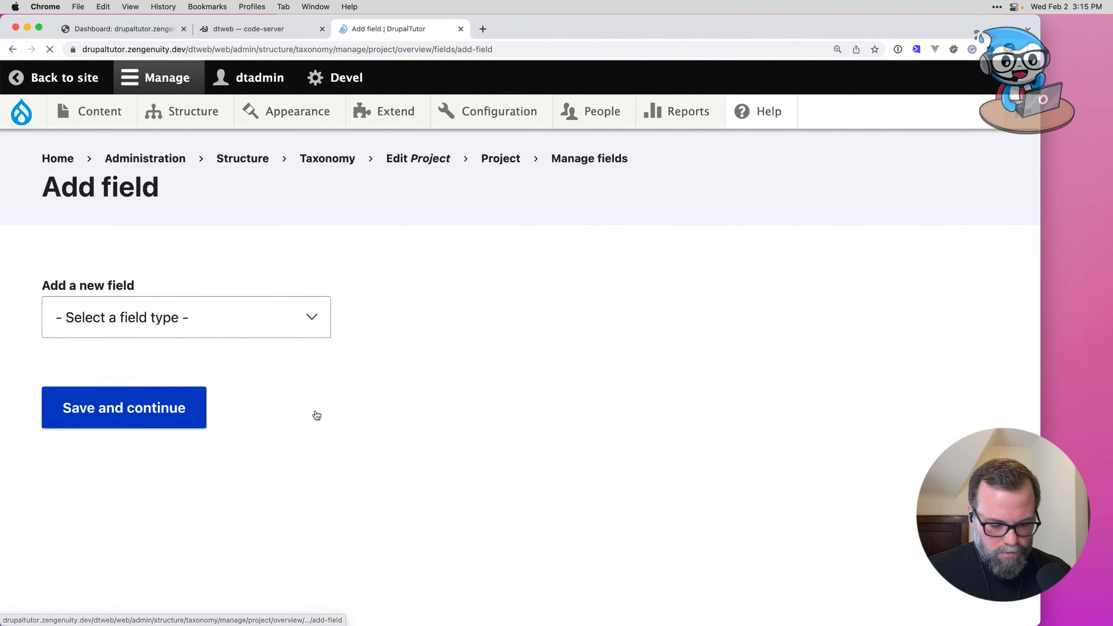
pyautogui.click(219, 318)
pyautogui.scroll(-5, 237, 381)
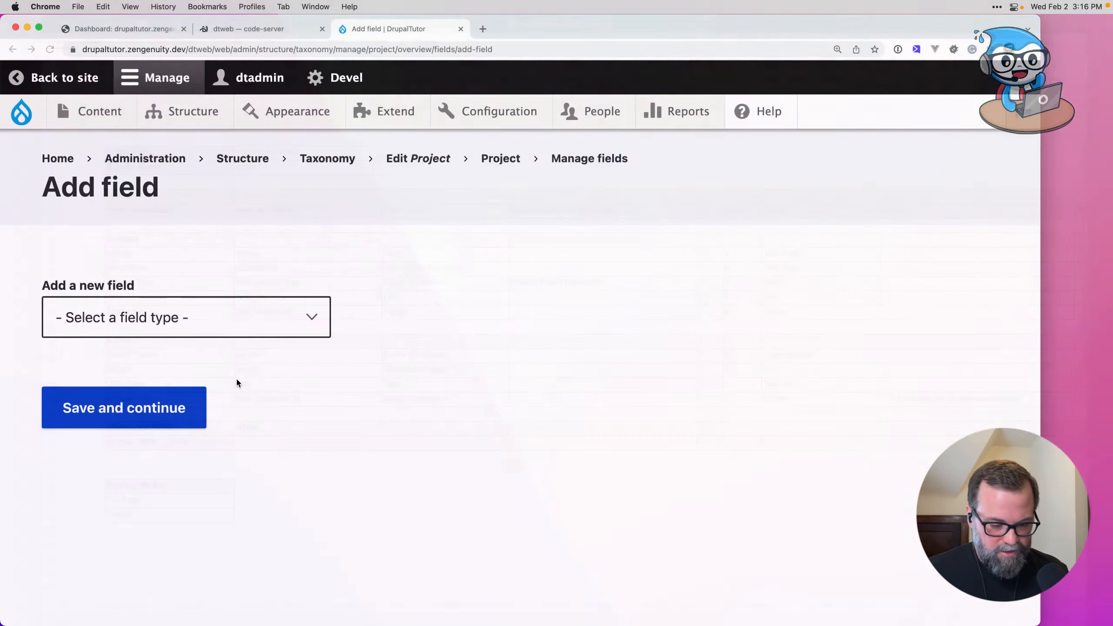
pyautogui.click(243, 335)
pyautogui.scroll(-5, 252, 412)
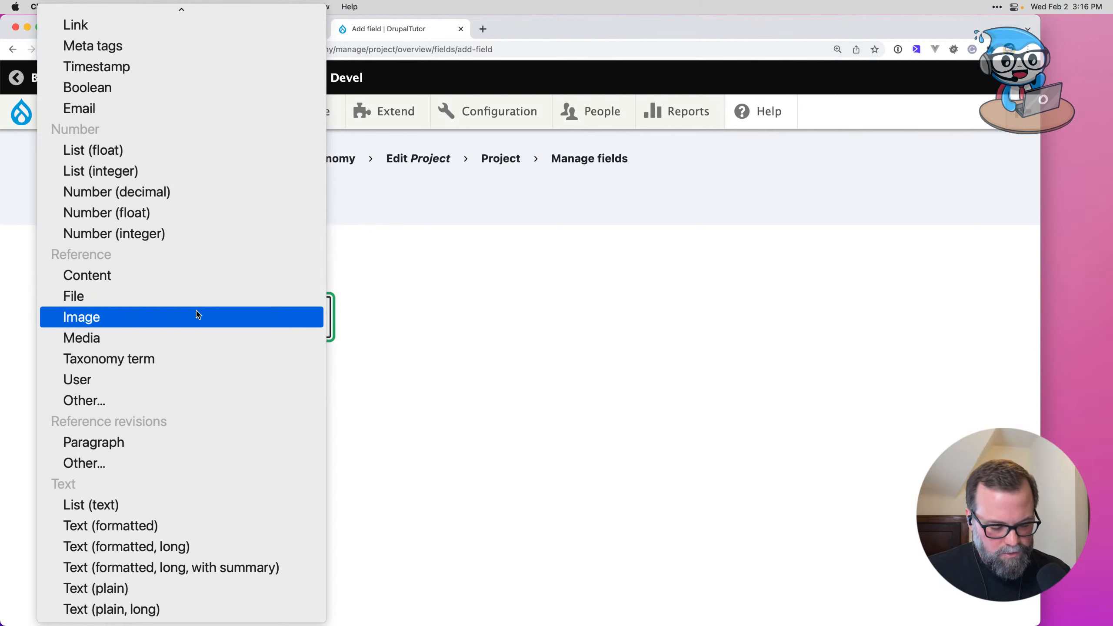
pyautogui.scroll(2, 198, 314)
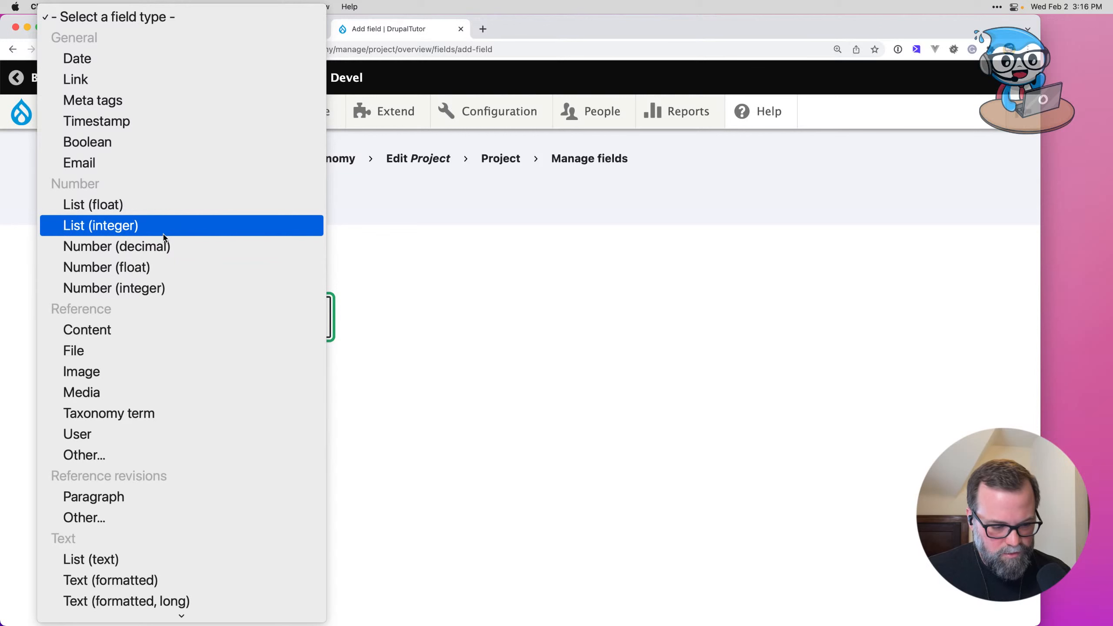
pyautogui.click(166, 288)
# Step: Label the new integer field "Migration ID", check it against the Excel specification, and create it
pyautogui.click(149, 418)
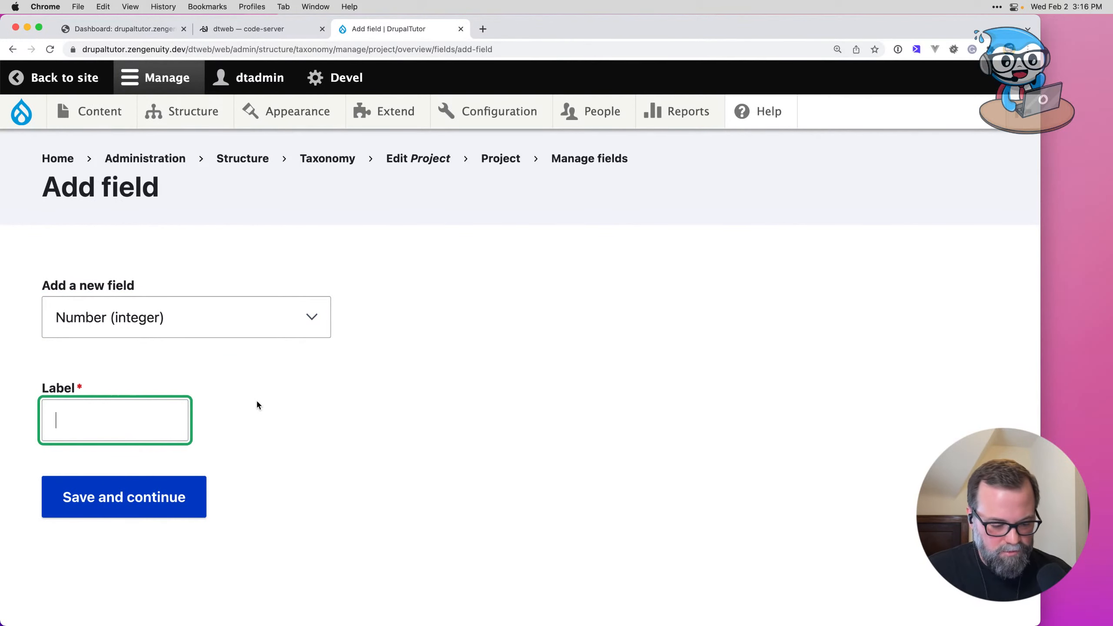
pyautogui.write('Migration ID')
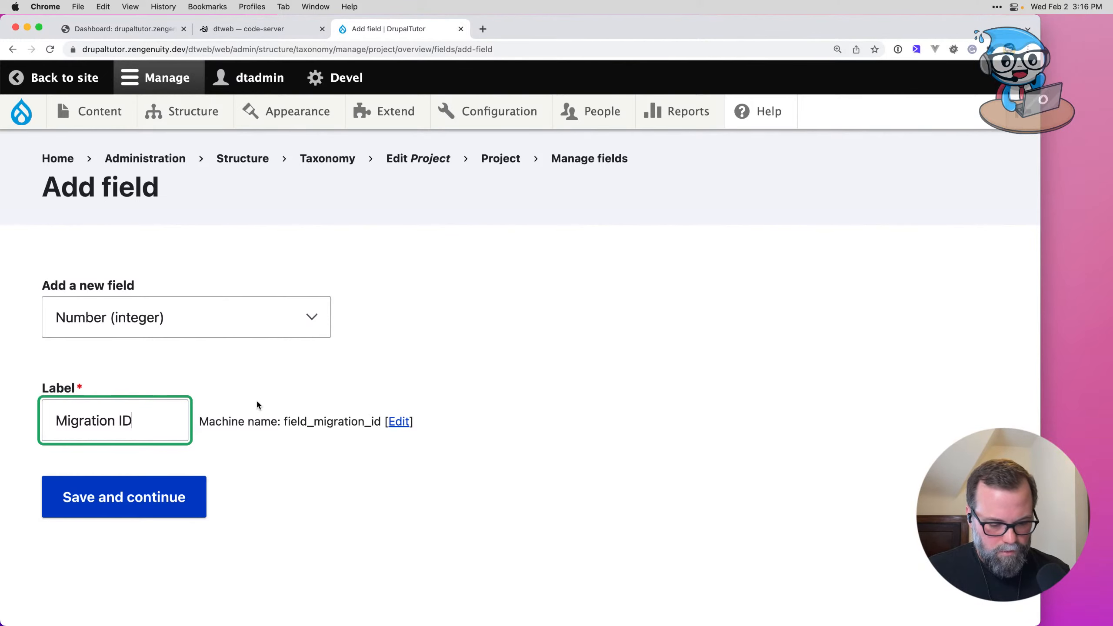
pyautogui.press('super+Tab')
pyautogui.press('super+Tab')
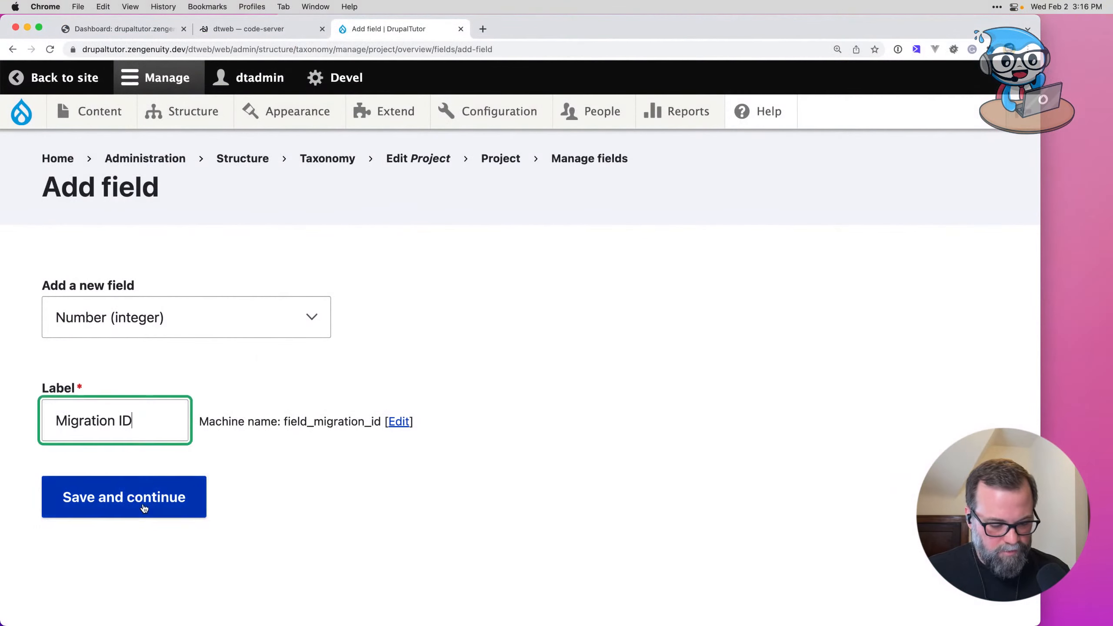
pyautogui.press('Tab')
pyautogui.press('Return')
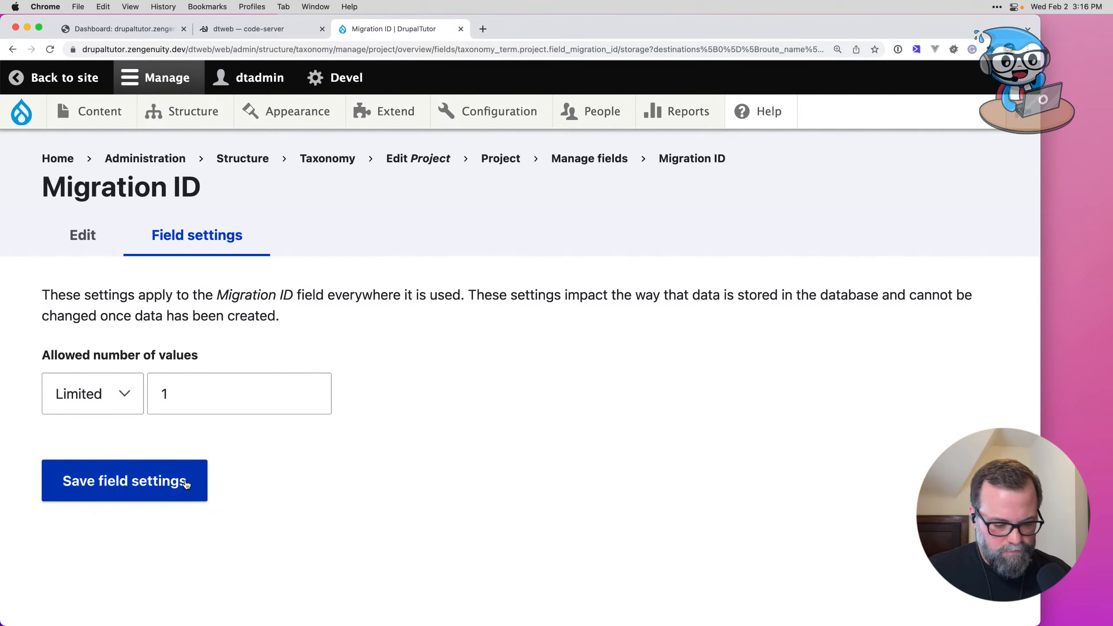
# Step: Save Migration ID with a limit of 1 value and not required, and recheck the Project specification in Excel
pyautogui.click(198, 480)
pyautogui.scroll(-15, 393, 494)
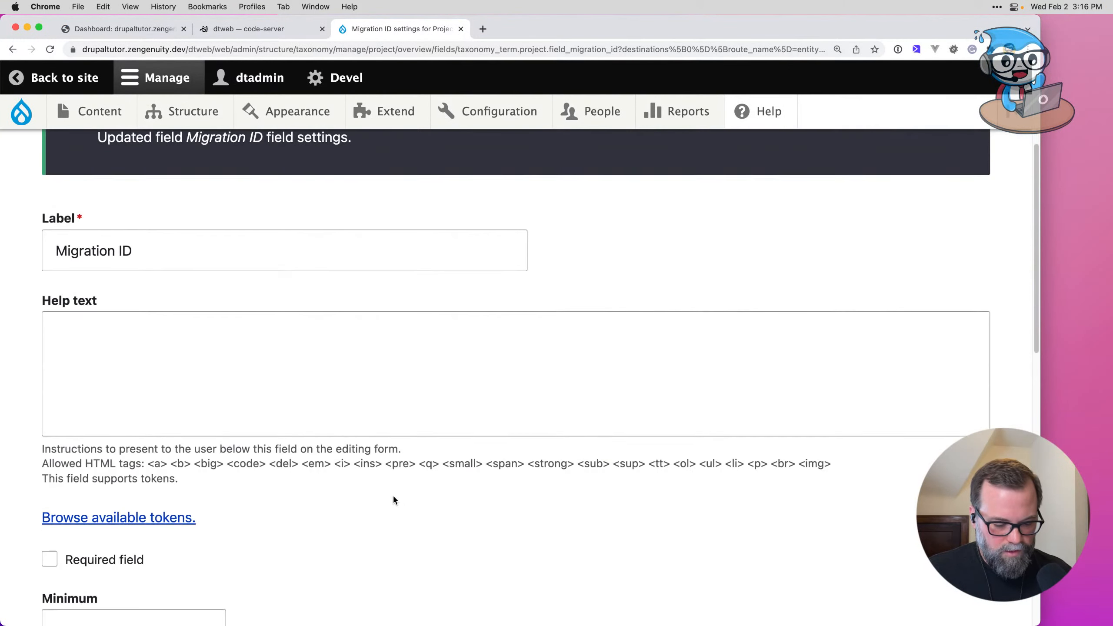
pyautogui.scroll(-5, 393, 494)
pyautogui.click(155, 521)
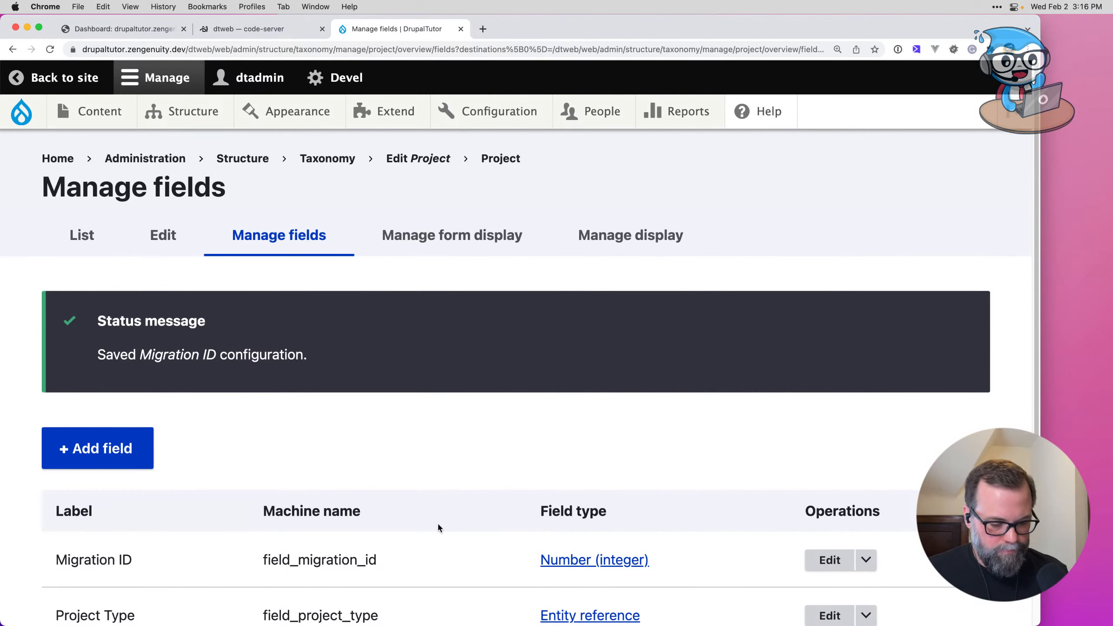
pyautogui.press('super+Tab')
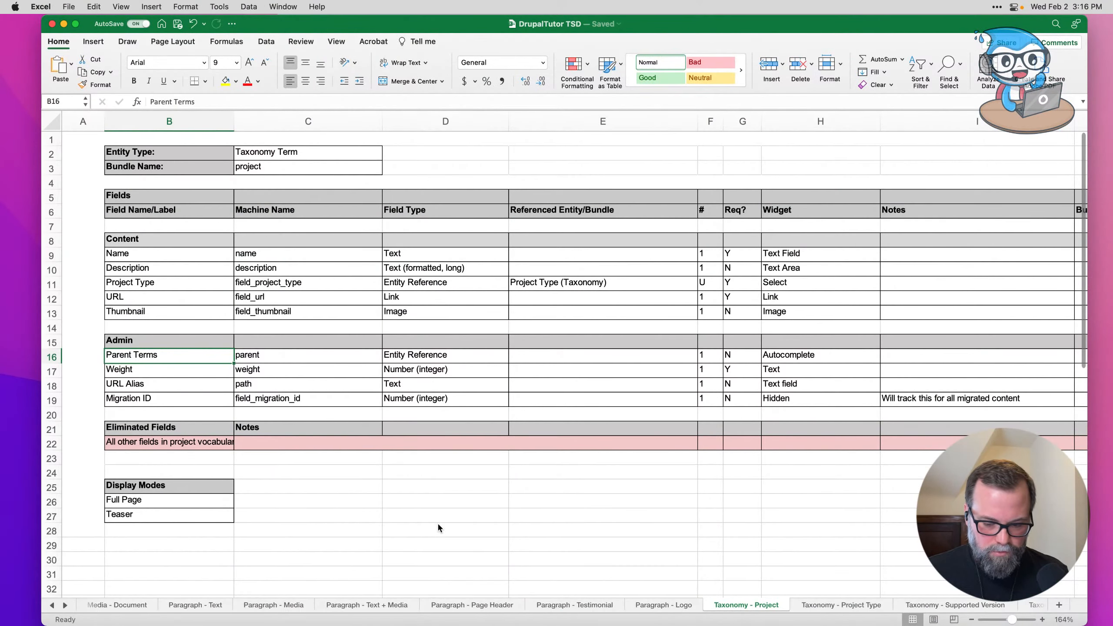
pyautogui.press('super+Tab')
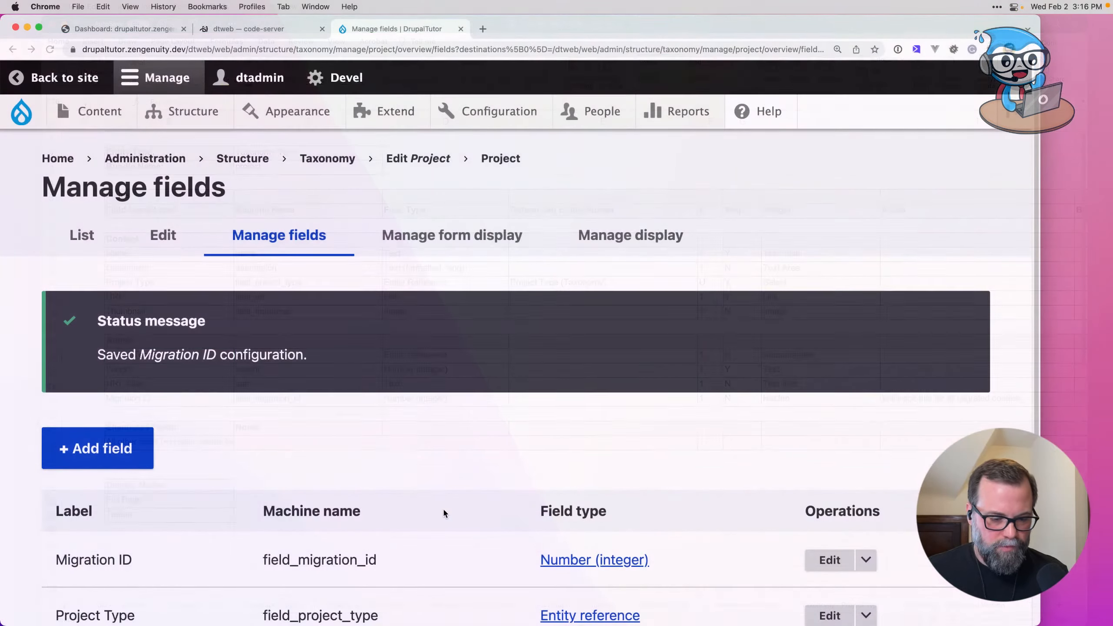
pyautogui.click(440, 159)
pyautogui.click(82, 235)
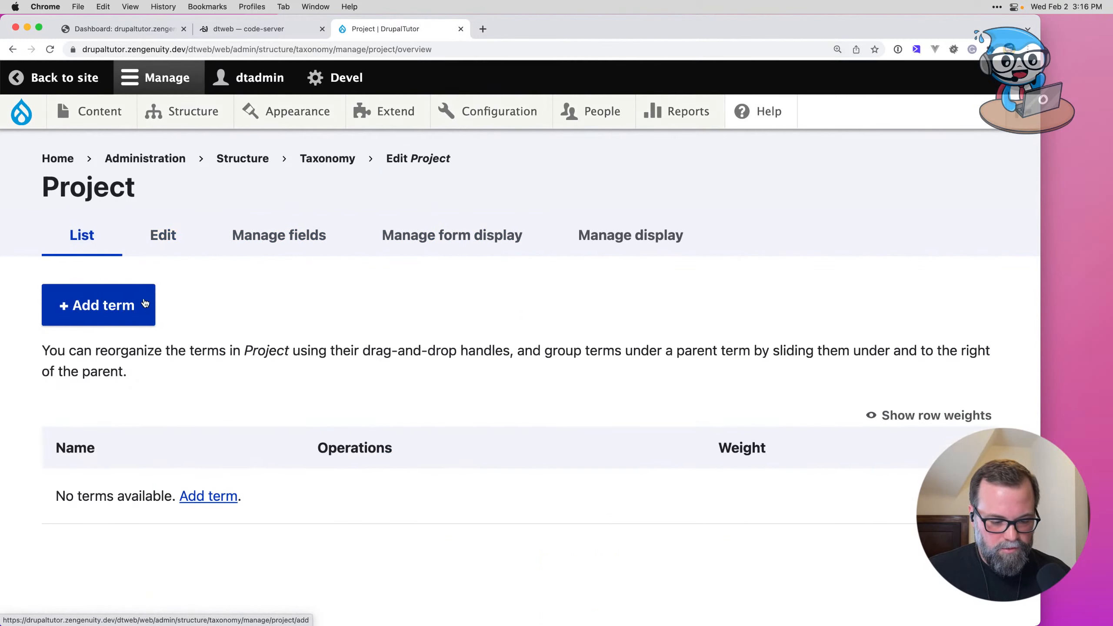
pyautogui.click(115, 310)
pyautogui.click(174, 301)
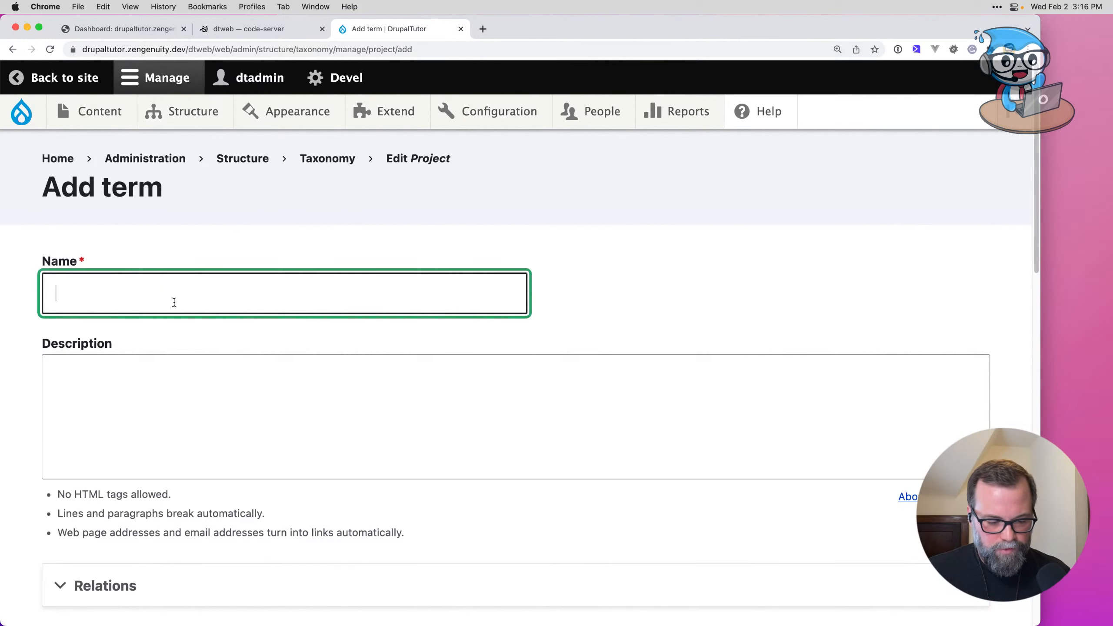
pyautogui.write('Paraph')
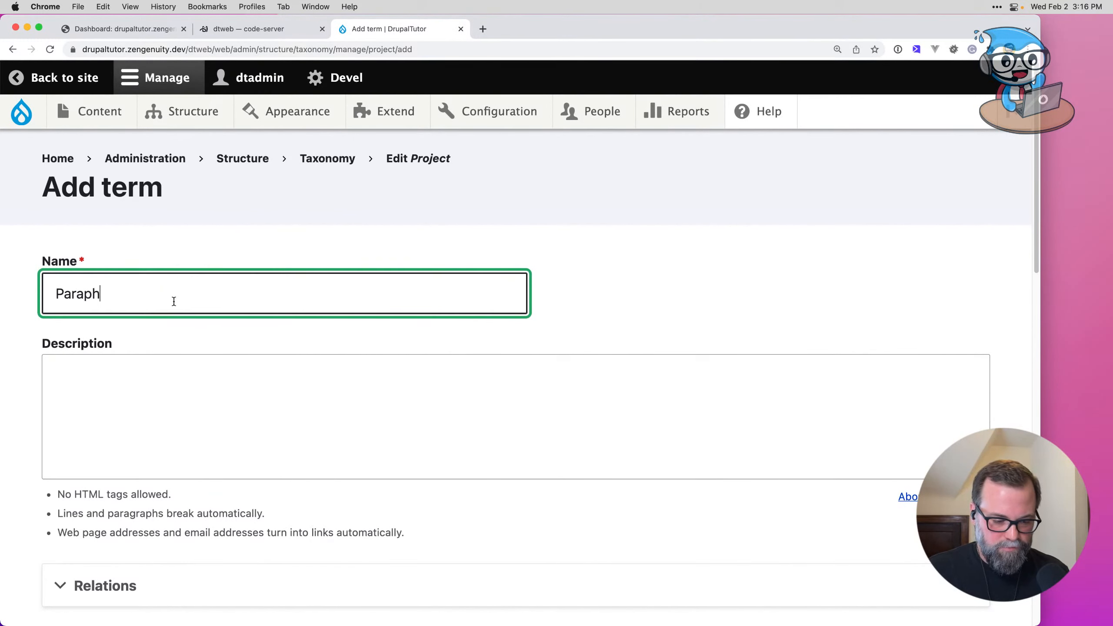
pyautogui.press('BackSpace')
pyautogui.press('BackSpace')
pyautogui.write('graphs')
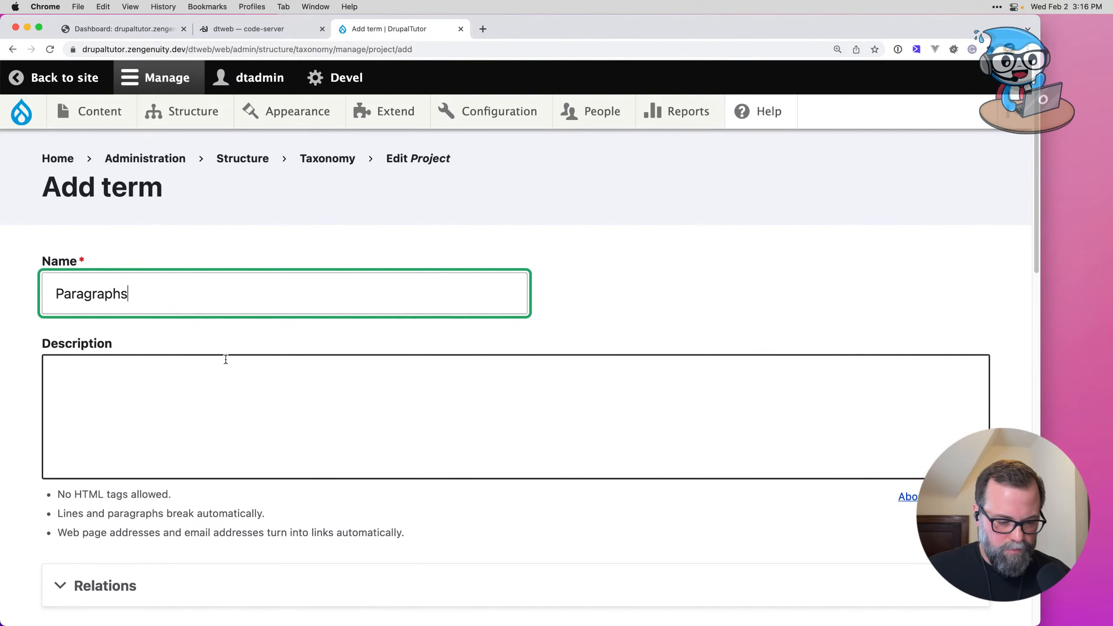
pyautogui.scroll(-6, 242, 416)
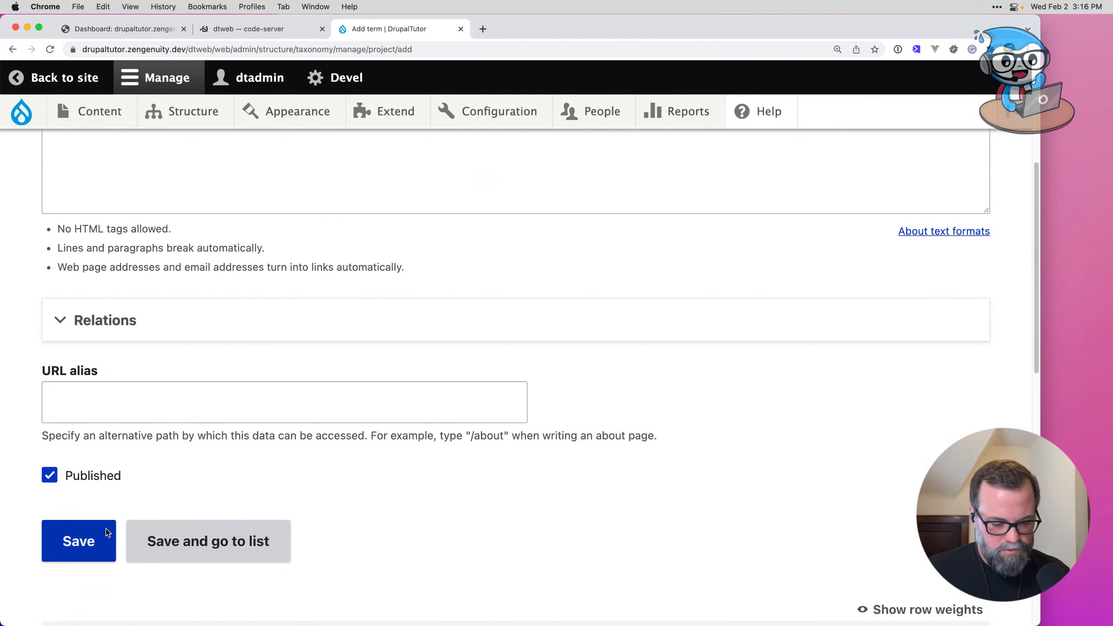
pyautogui.scroll(5, 206, 449)
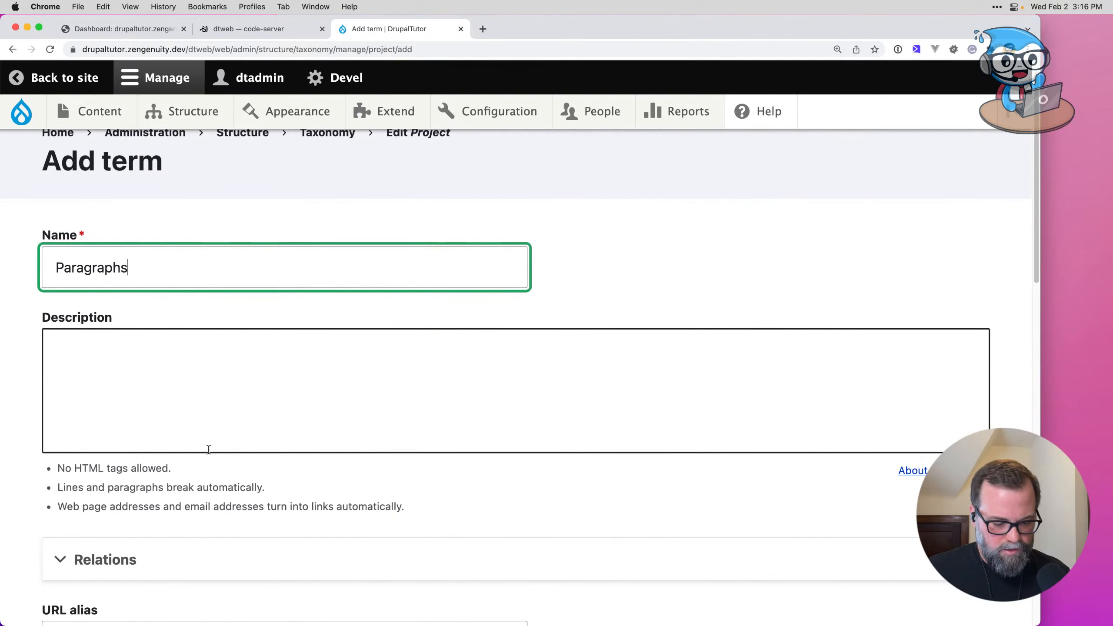
pyautogui.scroll(-5, 209, 450)
pyautogui.click(13, 50)
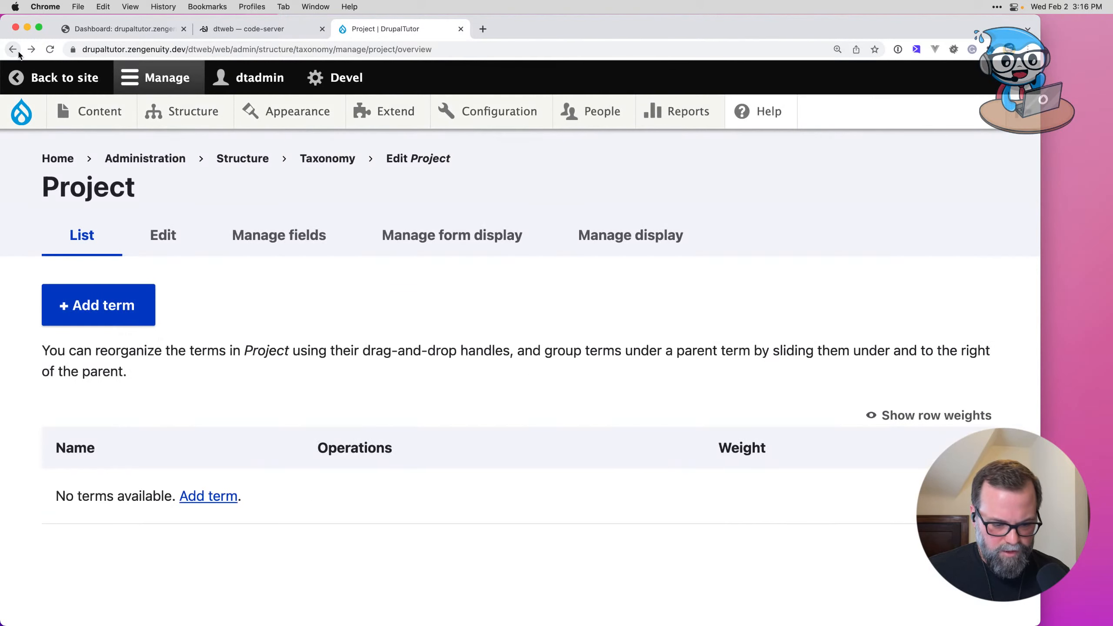
# Step: Examine the field order and widgets in the Project vocabulary's form display, and compare them with its form for adding a term
pyautogui.click(431, 219)
pyautogui.scroll(-5, 349, 311)
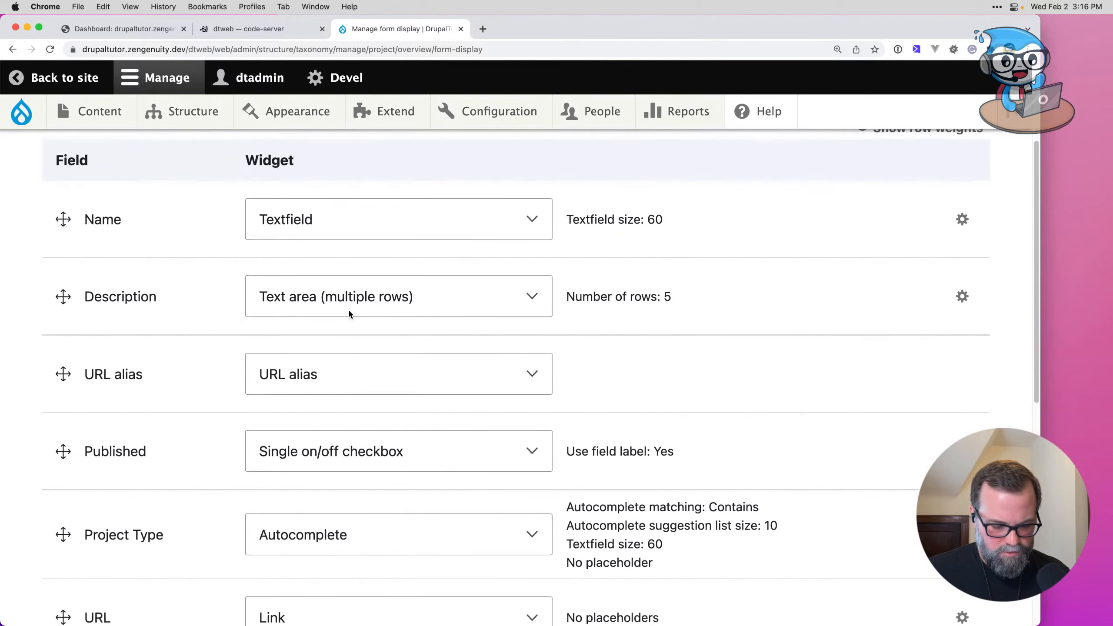
pyautogui.scroll(-4, 349, 314)
pyautogui.scroll(4, 349, 314)
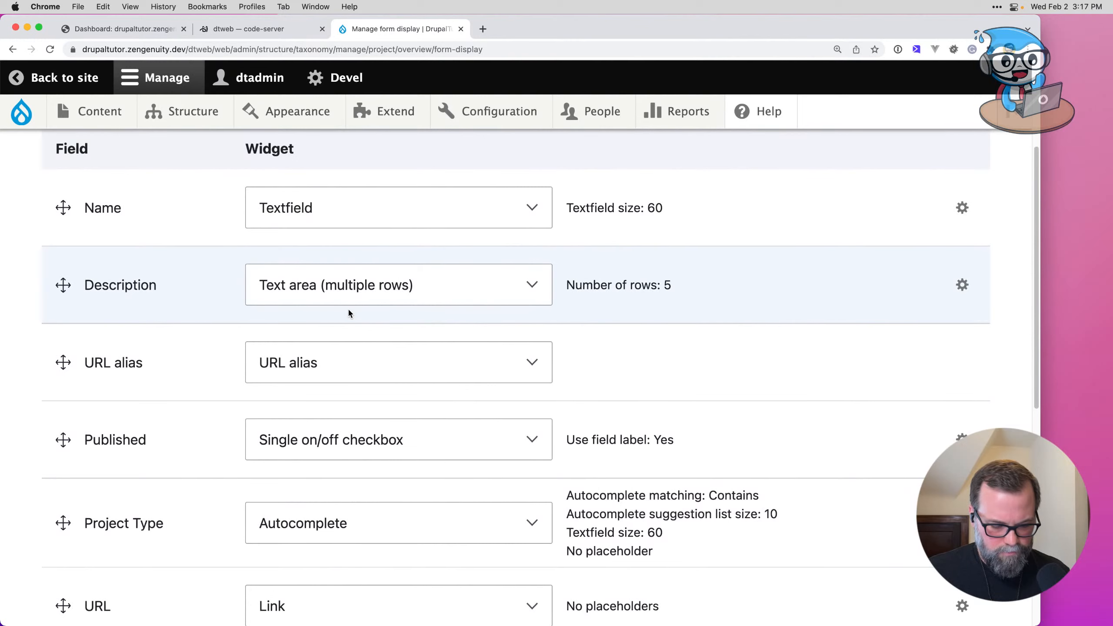
pyautogui.scroll(-8, 348, 314)
pyautogui.scroll(8, 348, 310)
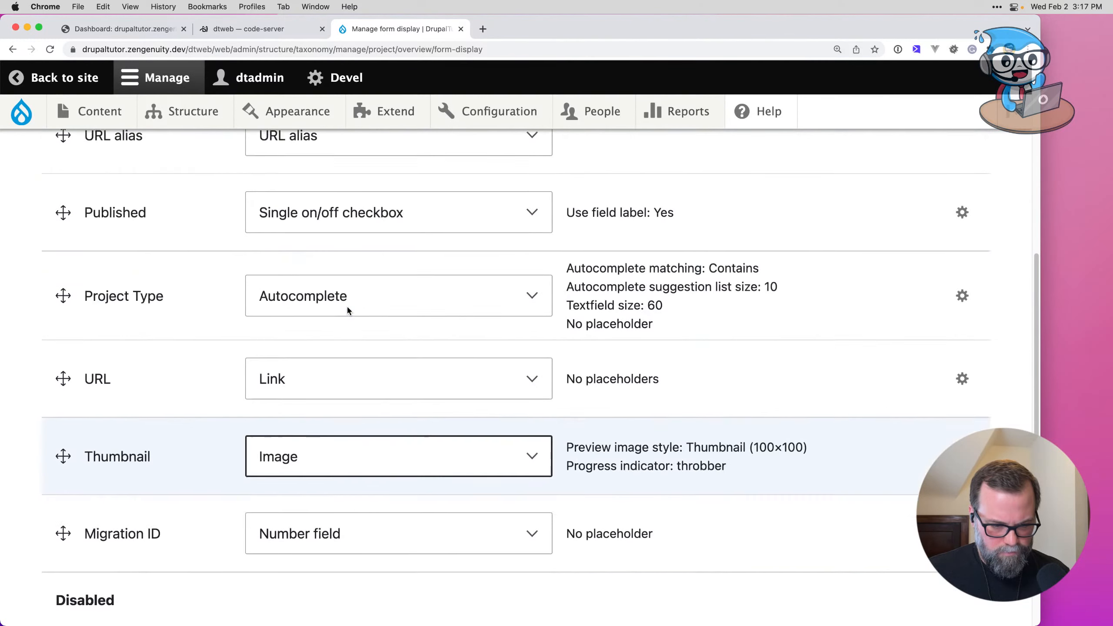
pyautogui.scroll(-1, 372, 219)
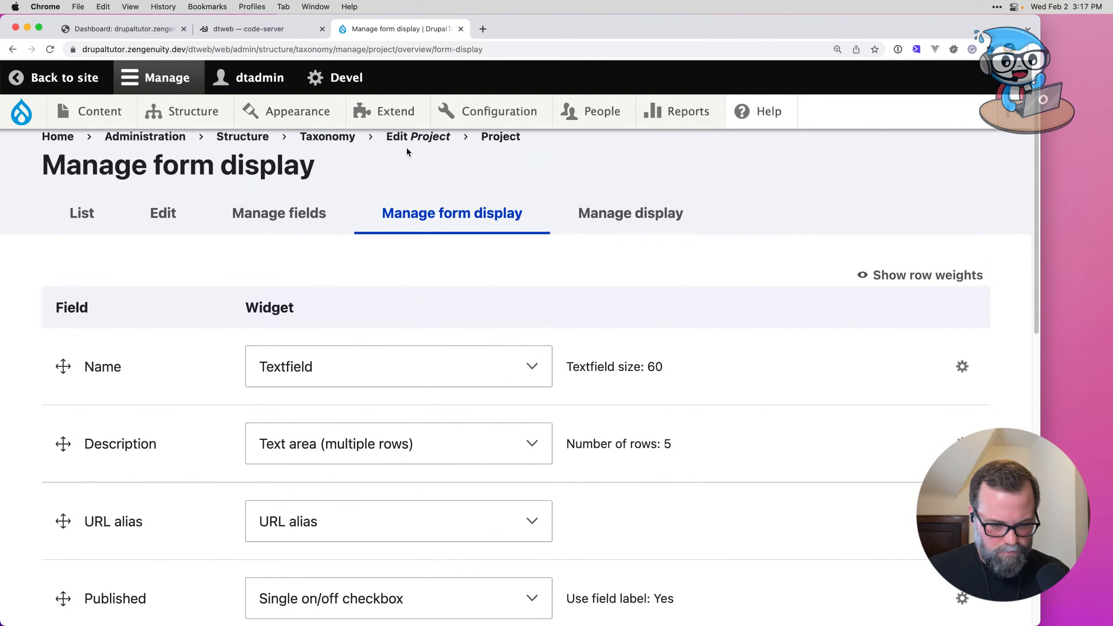
pyautogui.click(402, 141)
pyautogui.click(97, 243)
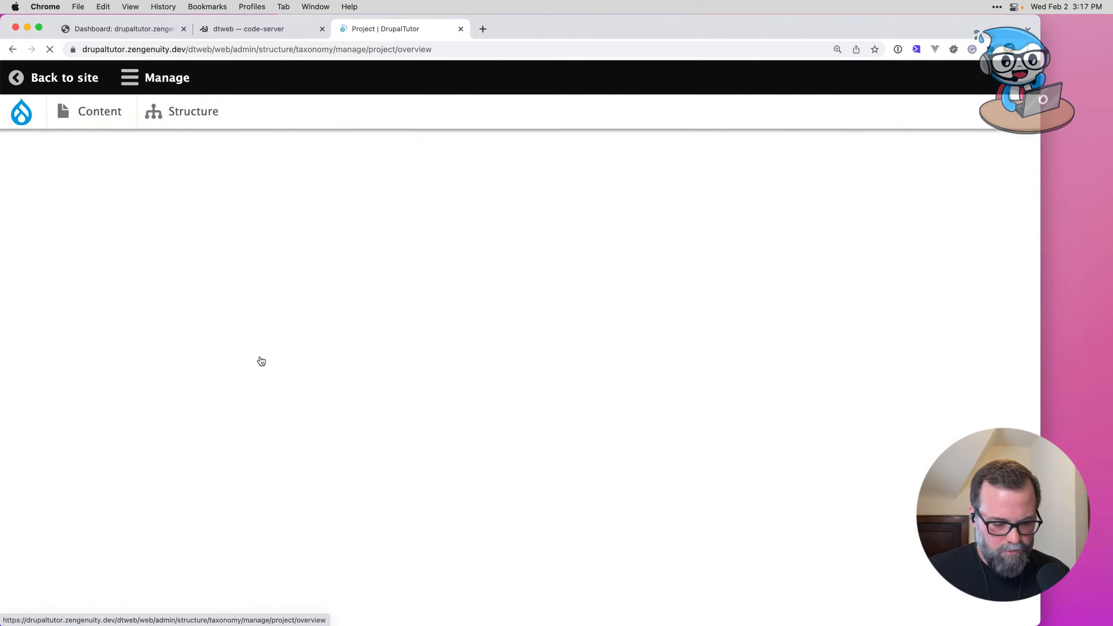
pyautogui.click(124, 312)
pyautogui.scroll(-15, 330, 341)
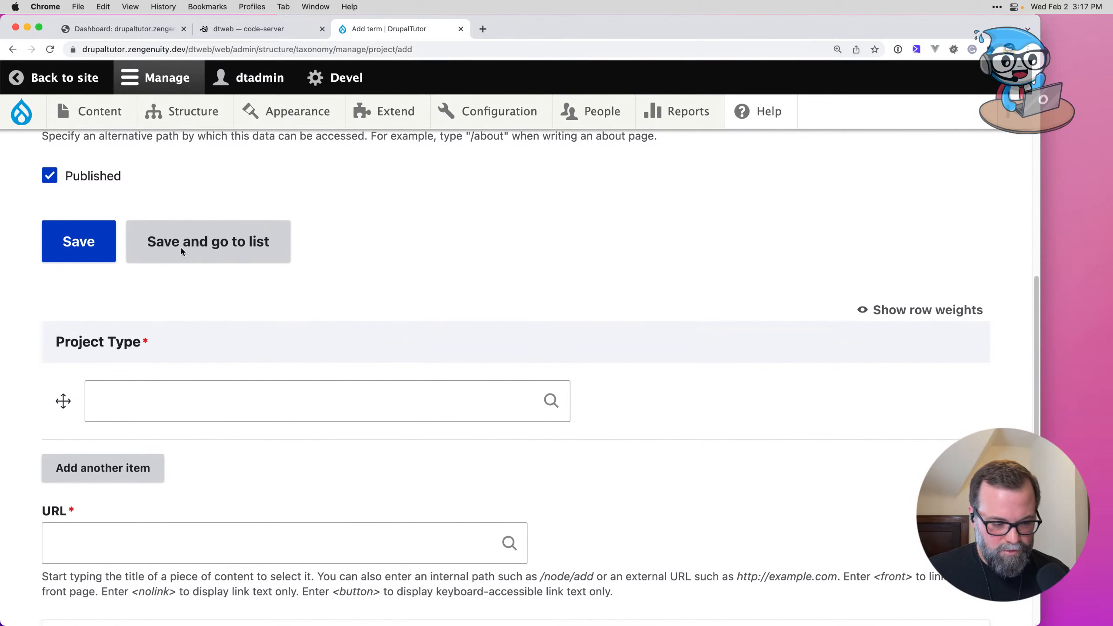
pyautogui.click(11, 50)
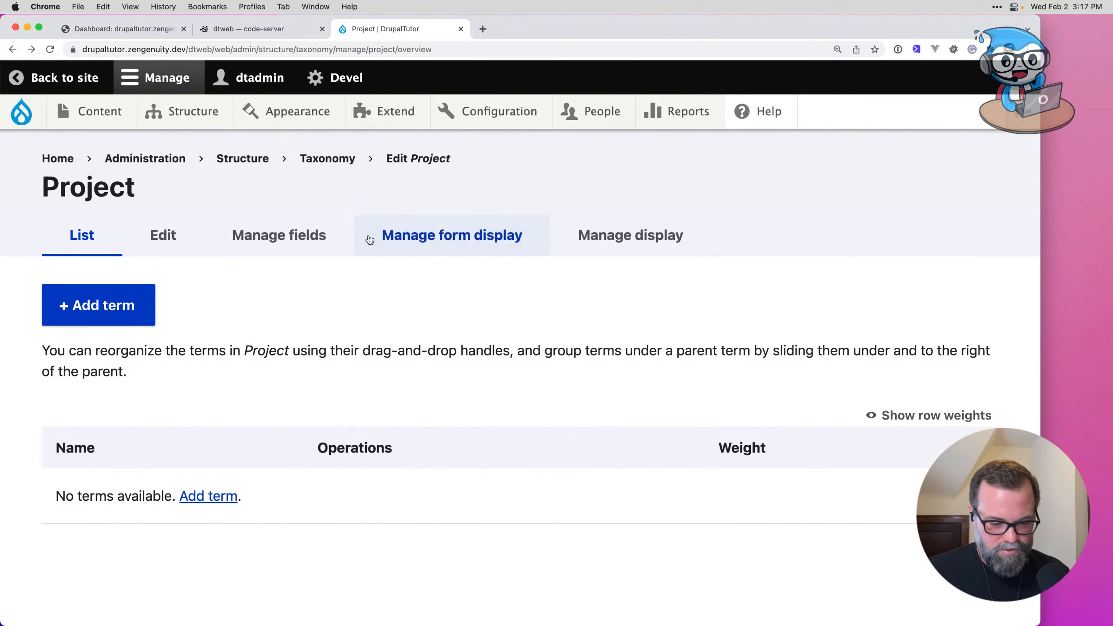
# Step: Reorder the Project form display so Project Type, URL, Thumbnail and Migration ID come between Name and Description, and save it
pyautogui.click(410, 246)
pyautogui.scroll(-1, 398, 365)
pyautogui.scroll(-6, 397, 366)
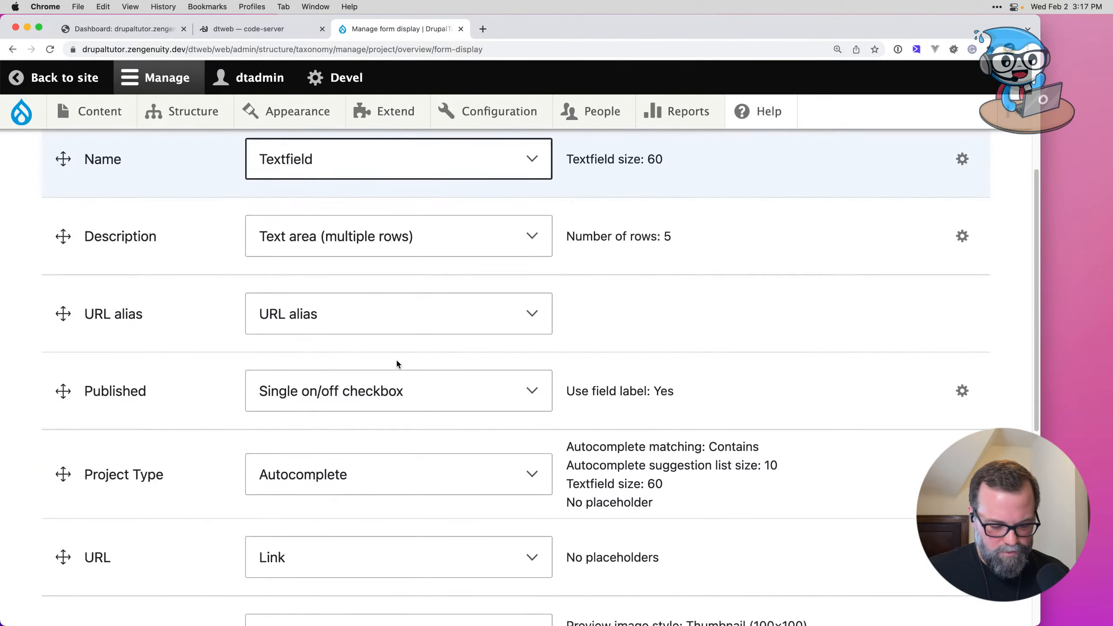
pyautogui.moveTo(57, 398)
pyautogui.mouseDown()
pyautogui.moveTo(72, 246)
pyautogui.moveTo(62, 218)
pyautogui.moveTo(44, 367)
pyautogui.mouseUp()
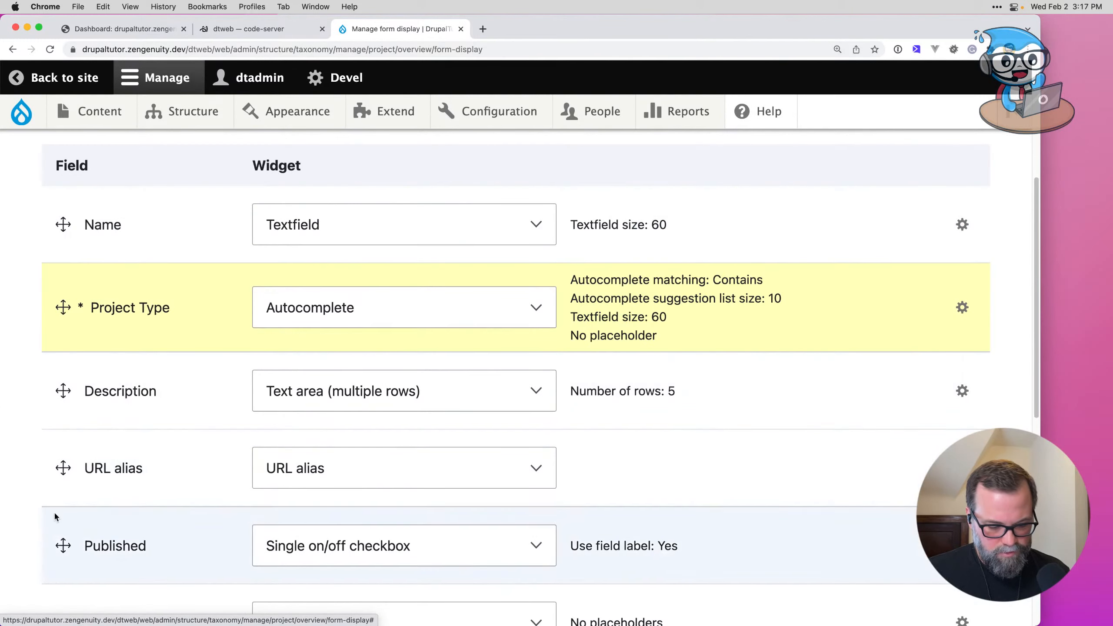
pyautogui.scroll(-3, 55, 527)
pyautogui.moveTo(63, 493); pyautogui.dragTo(46, 371)
pyautogui.scroll(-3, 61, 585)
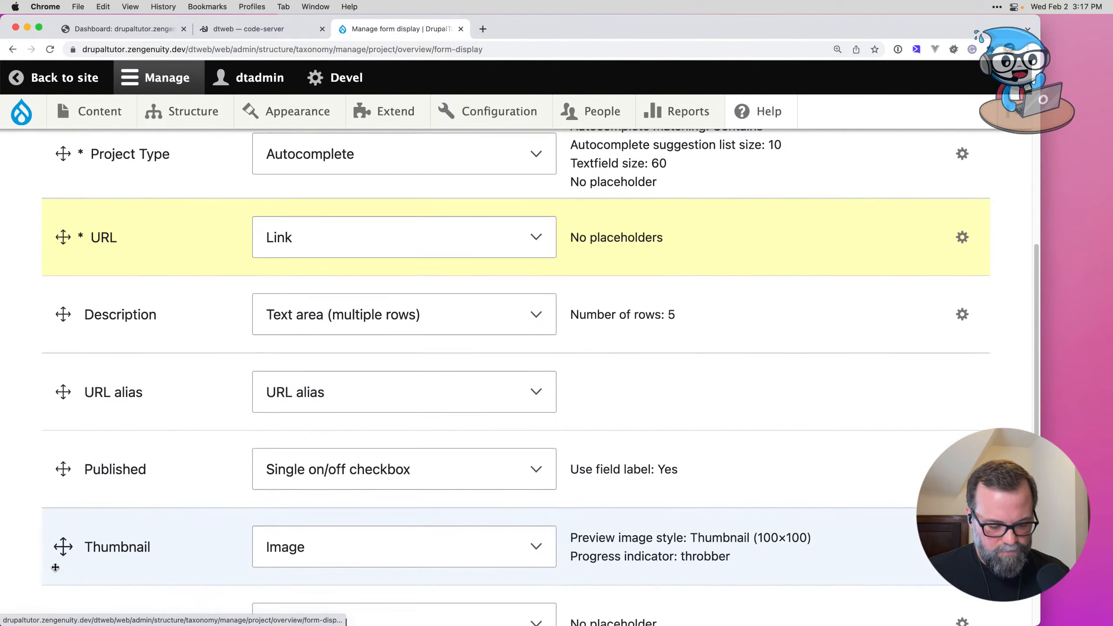
pyautogui.moveTo(57, 548); pyautogui.dragTo(55, 283)
pyautogui.scroll(-6, 58, 344)
pyautogui.scroll(-3, 219, 509)
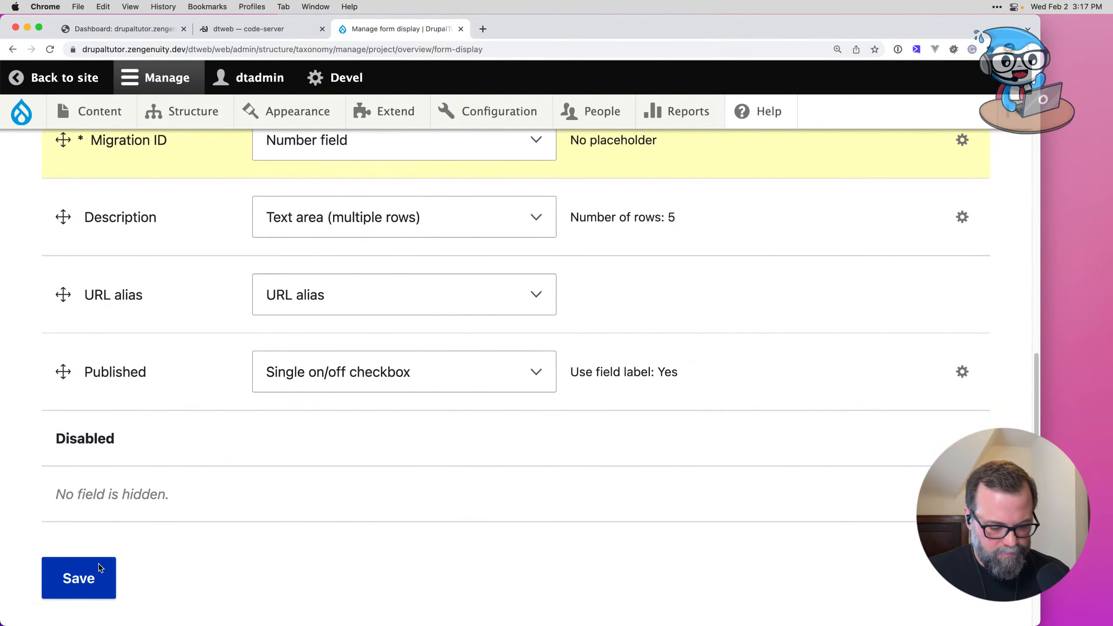
pyautogui.click(99, 570)
# Step: Open the form for adding a Project term and review the order of its fields
pyautogui.click(70, 239)
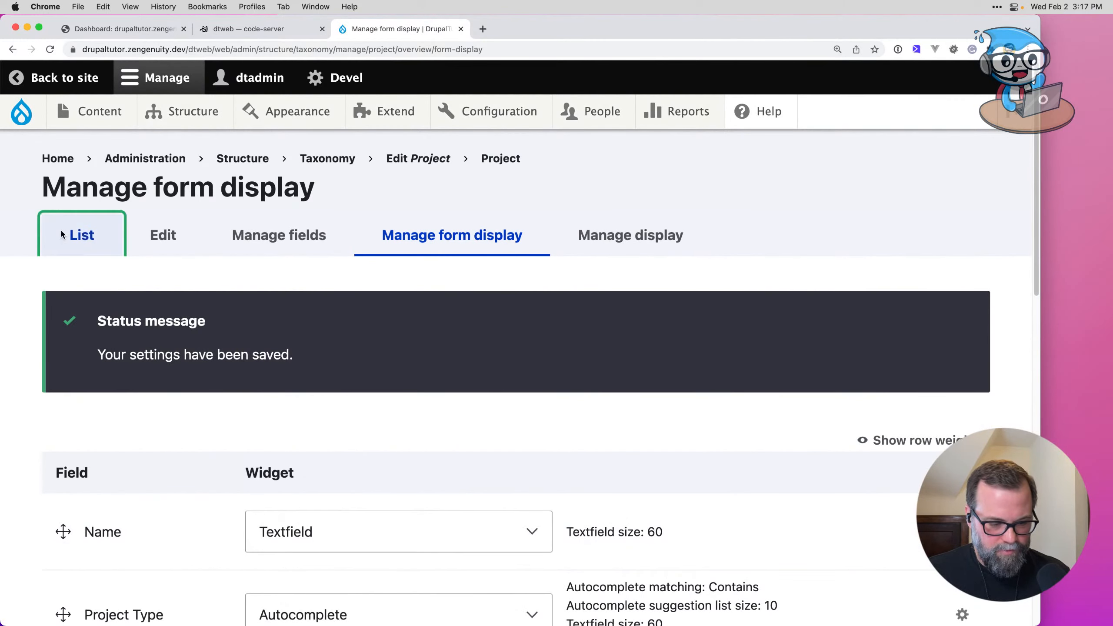
pyautogui.click(105, 320)
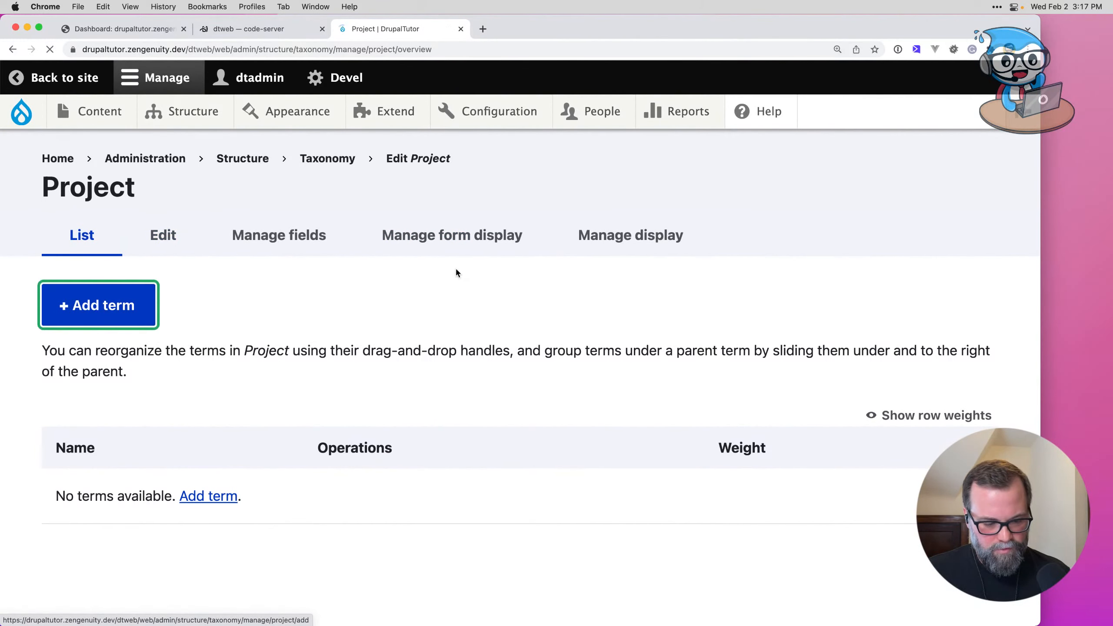
pyautogui.scroll(-8, 455, 268)
pyautogui.scroll(-10, 456, 269)
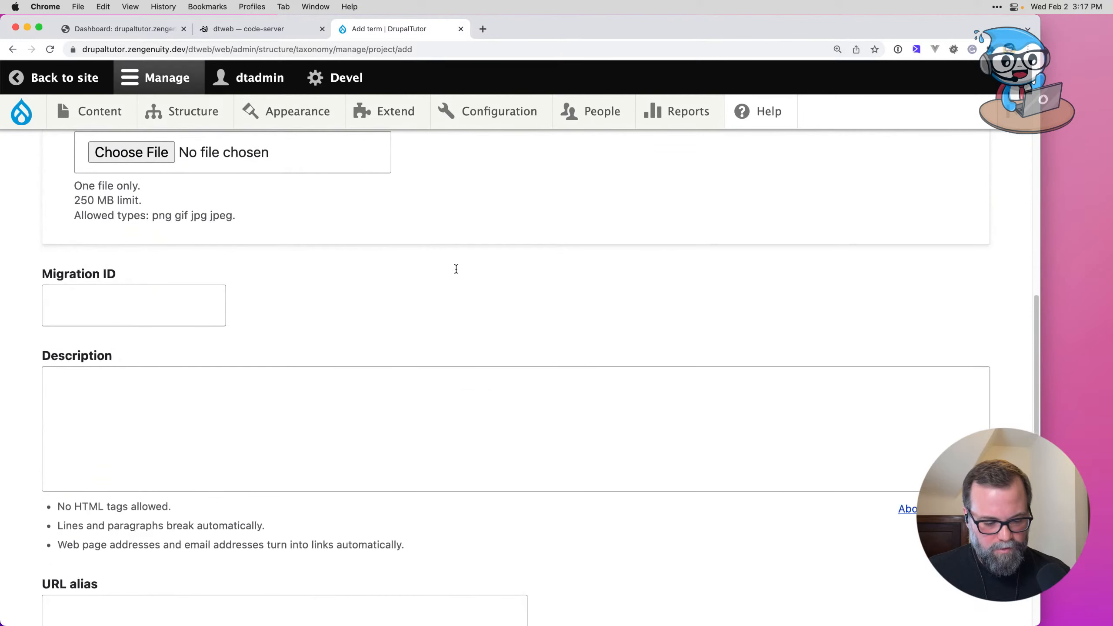
# Step: Name the new Project term Paragraphs and set its Project Type to Drupal module
pyautogui.scroll(15, 456, 267)
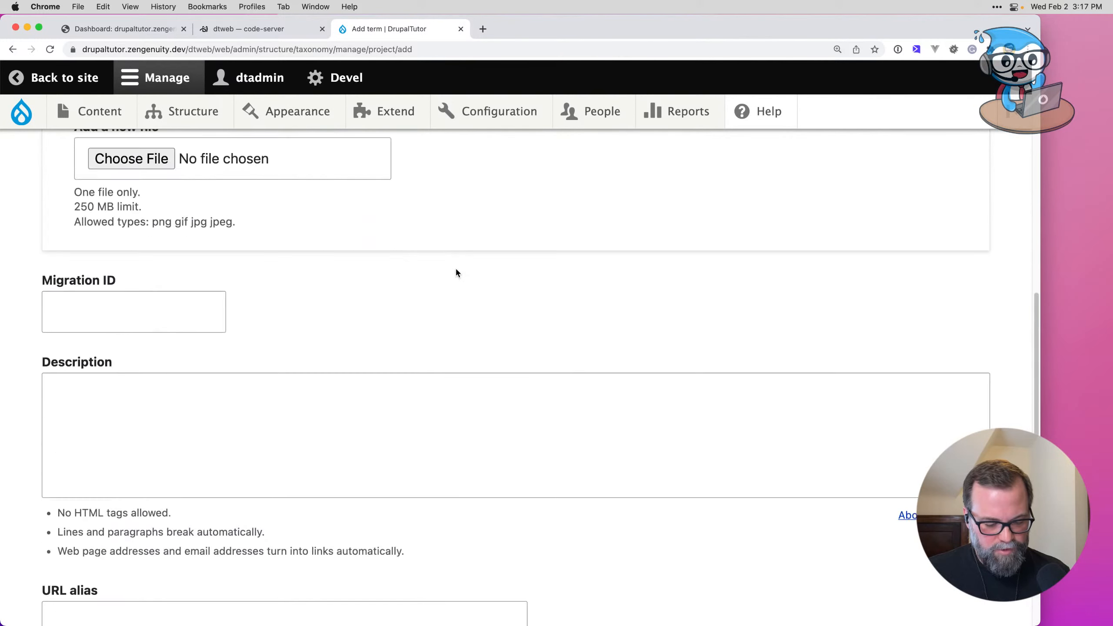
pyautogui.click(289, 292)
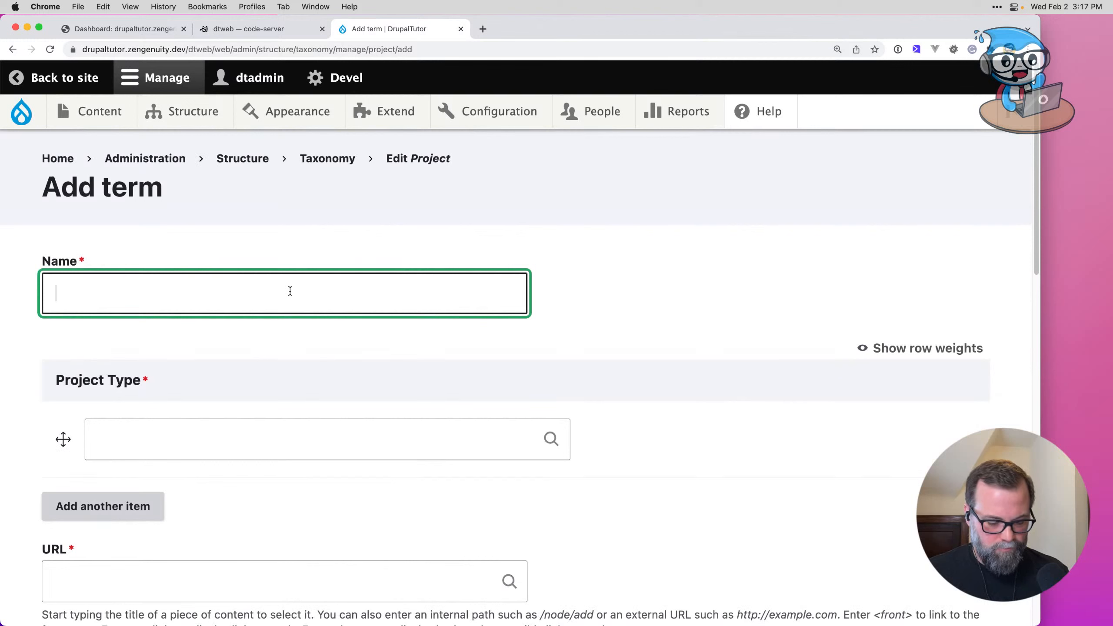
pyautogui.write('Para')
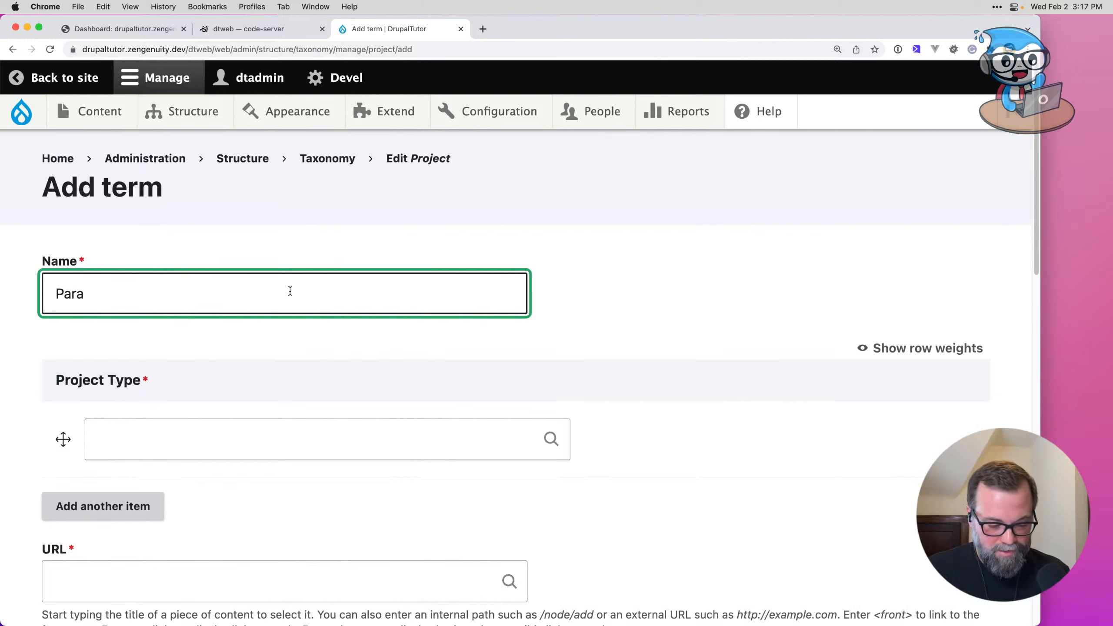
pyautogui.write('graphs')
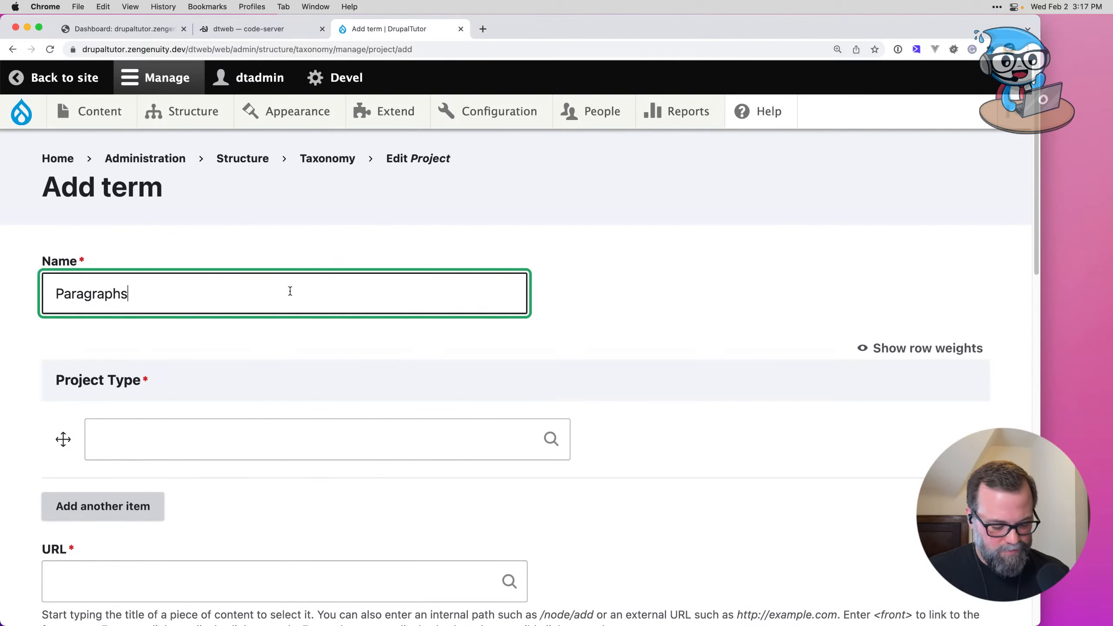
pyautogui.press('Tab')
pyautogui.press('Tab')
pyautogui.press('Tab')
pyautogui.write('D')
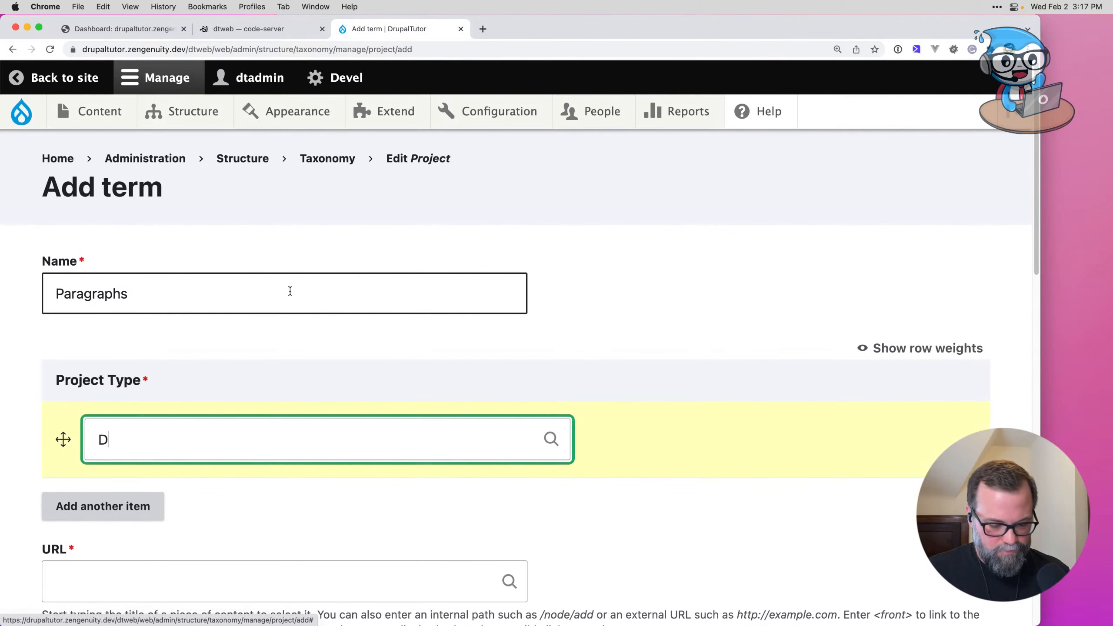
pyautogui.write('rup')
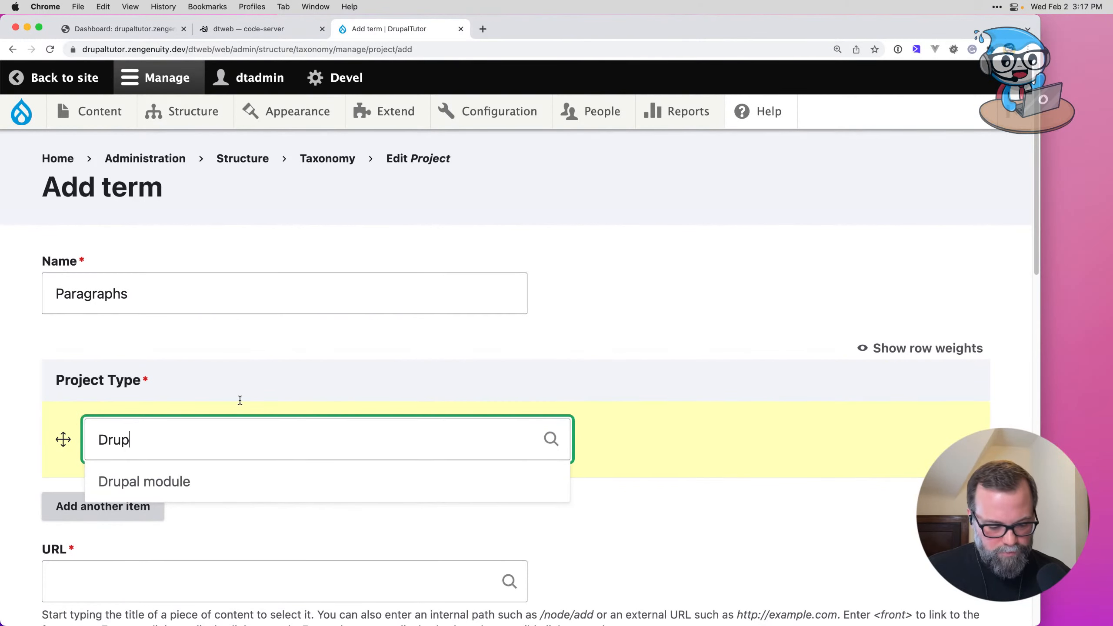
pyautogui.click(204, 482)
# Step: Search the web for "drupal paragraph" in a new browser tab and open the Paragraphs project page on drupal.org
pyautogui.scroll(-4, 251, 466)
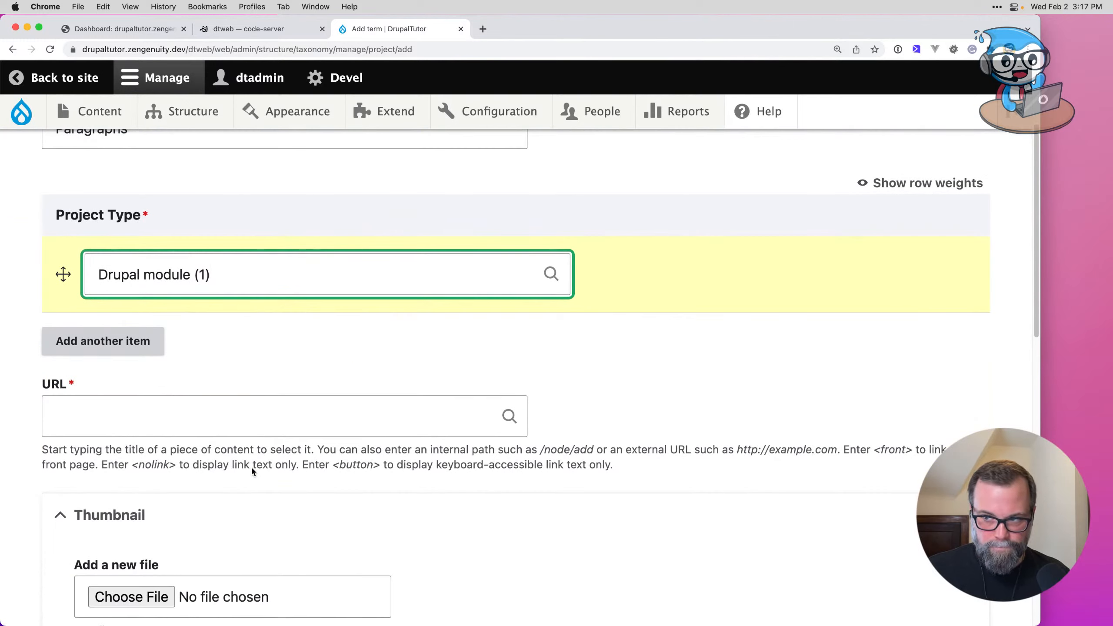
pyautogui.scroll(-1, 251, 467)
pyautogui.click(206, 389)
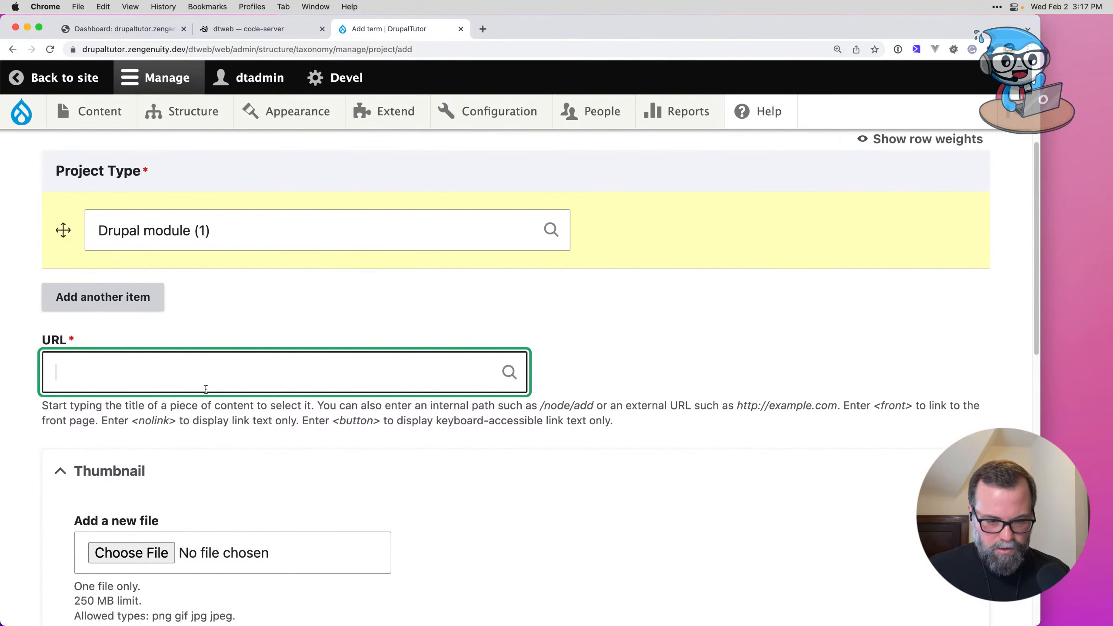
pyautogui.click(484, 30)
pyautogui.write('drupa')
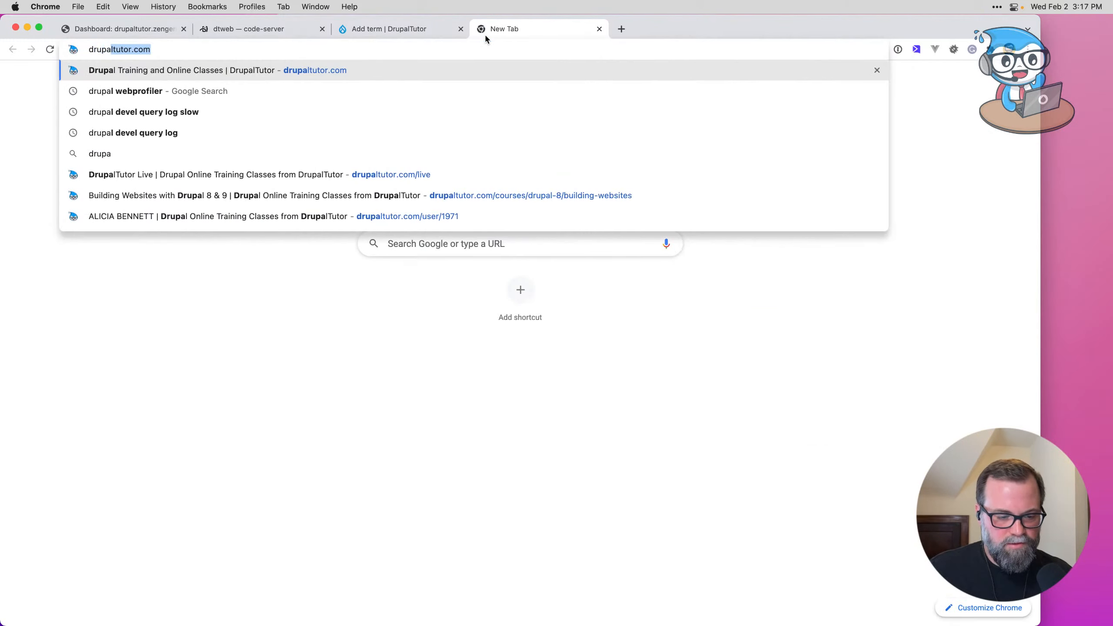
pyautogui.write('l parap')
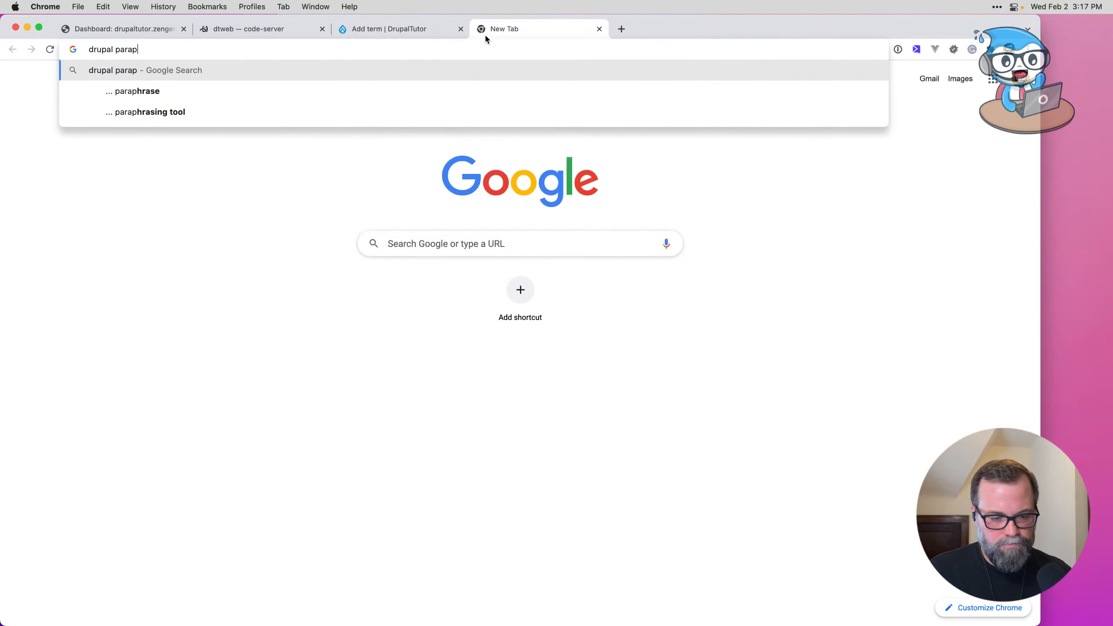
pyautogui.press('BackSpace')
pyautogui.write('graph')
pyautogui.press('Return')
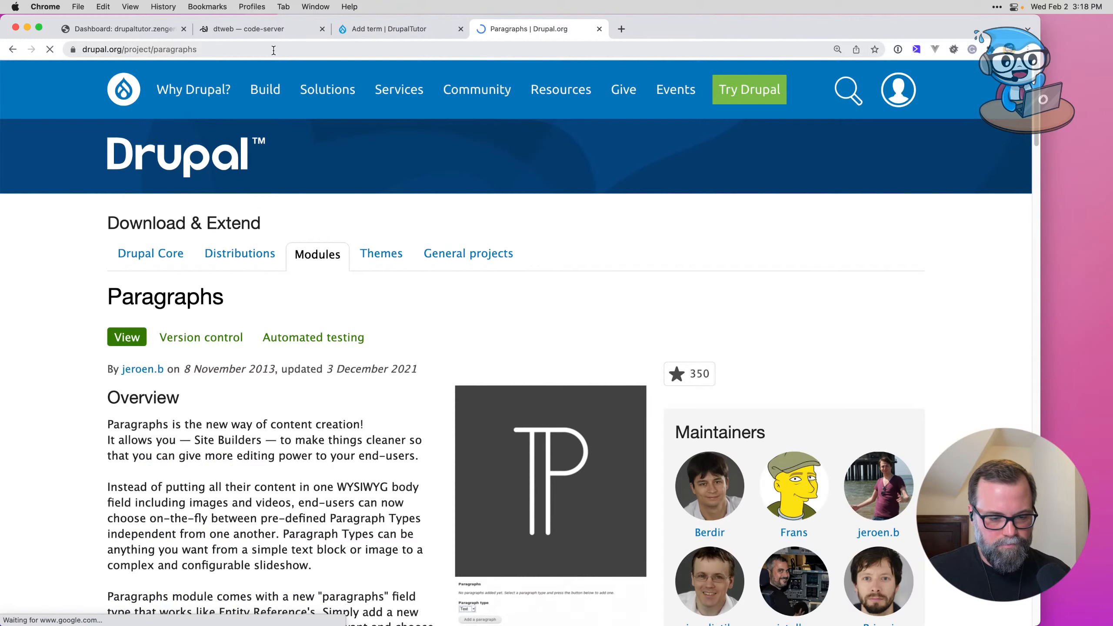
pyautogui.click(274, 50)
pyautogui.press('super+c')
pyautogui.click(372, 28)
pyautogui.press('super+v')
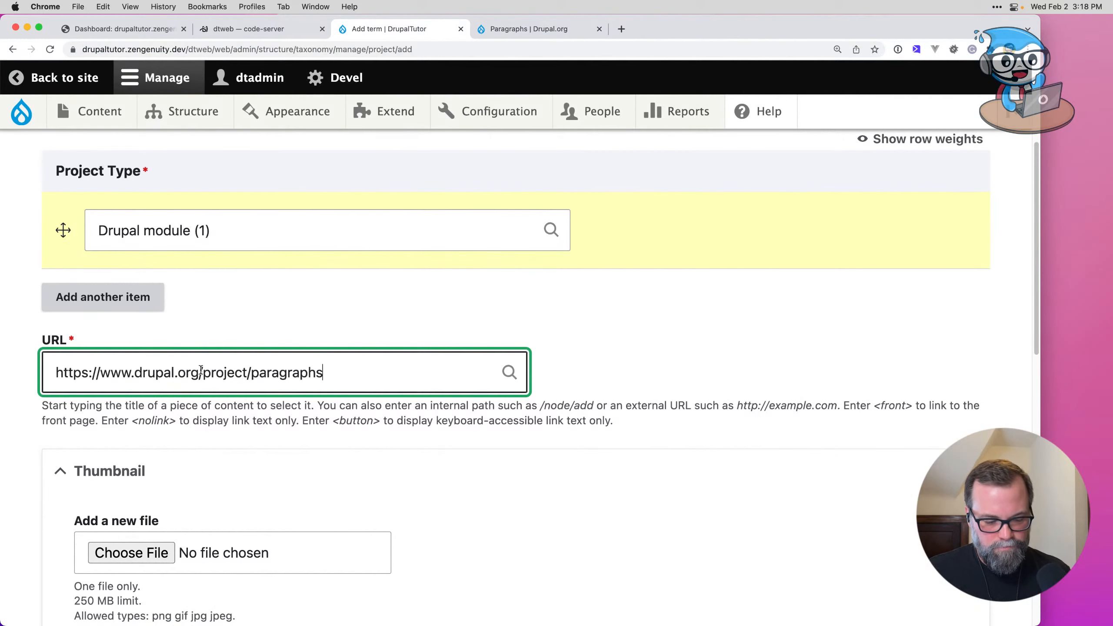
# Step: Save the Paragraphs term without a thumbnail, migration ID or description, and view its page
pyautogui.scroll(-7, 274, 487)
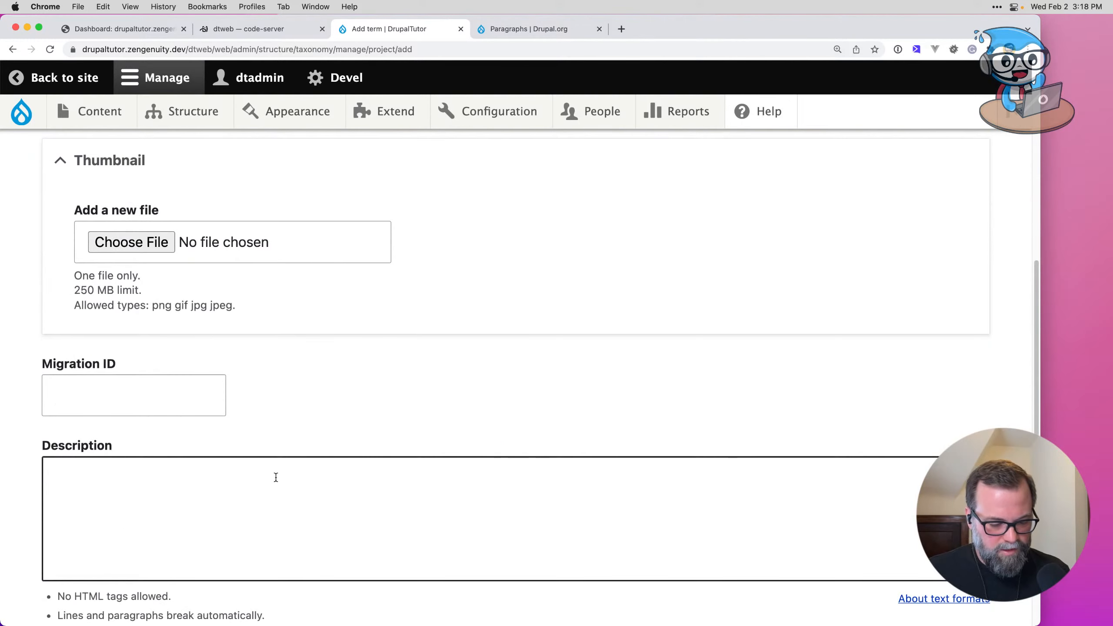
pyautogui.scroll(-9, 276, 477)
pyautogui.click(81, 517)
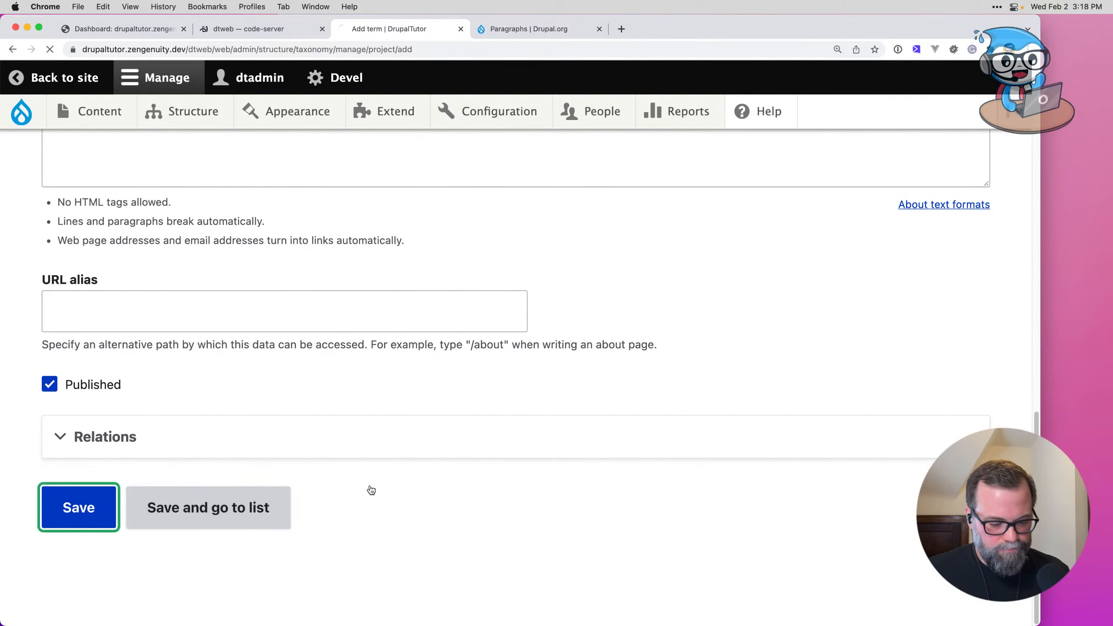
pyautogui.click(267, 327)
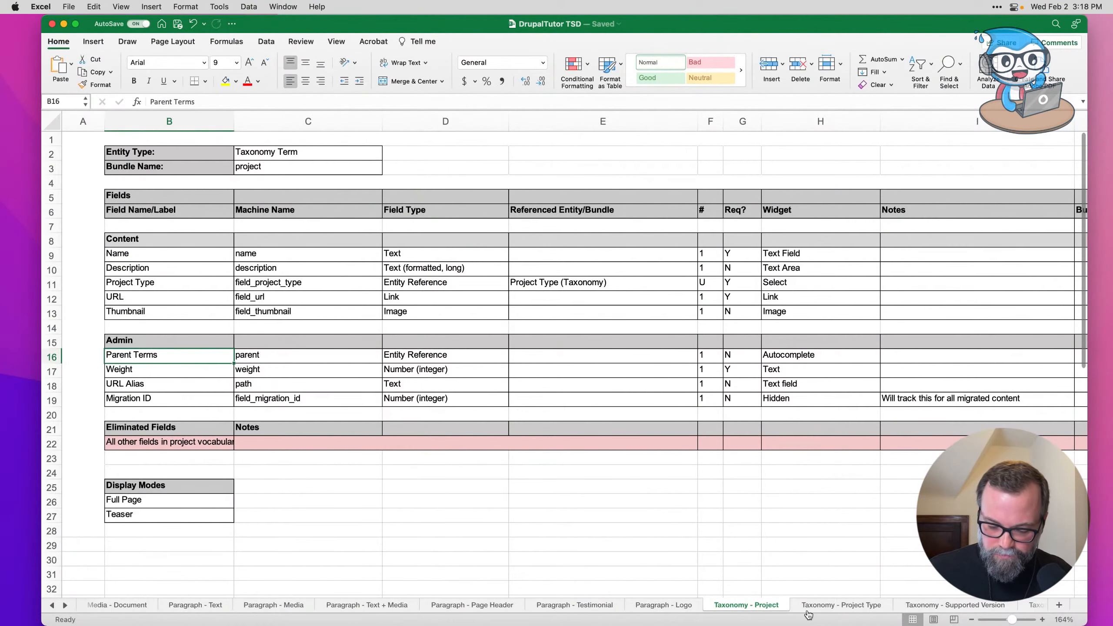
# Step: Review the Taxonomy - Supported Version sheet in Excel, and create a Supported Version vocabulary on the Drupal site in Chrome
pyautogui.click(953, 606)
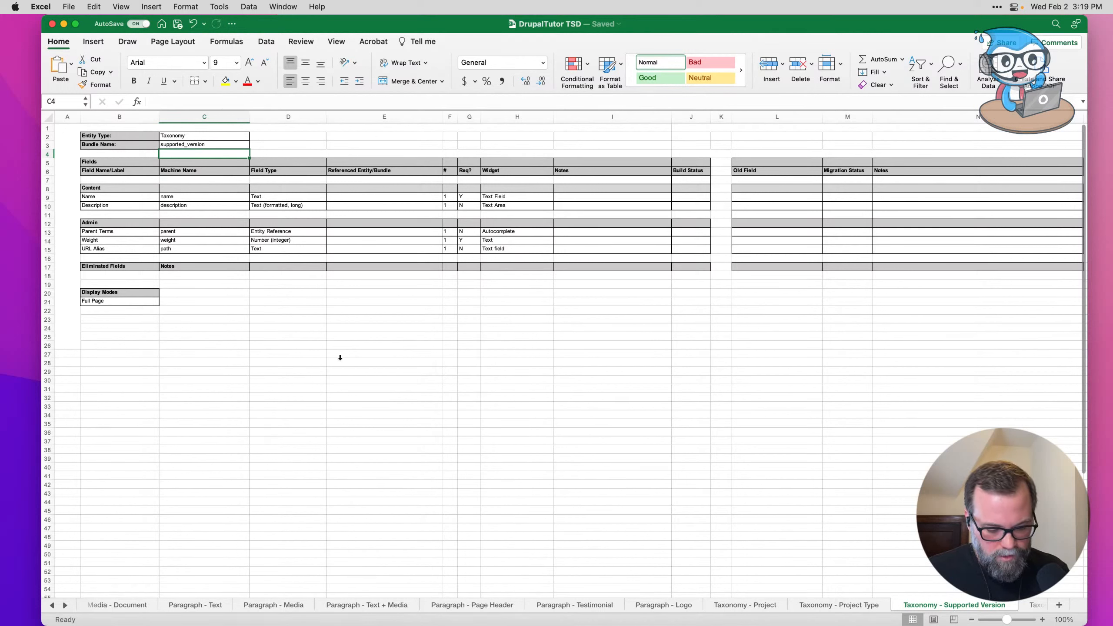
pyautogui.moveTo(1007, 620); pyautogui.dragTo(1011, 621)
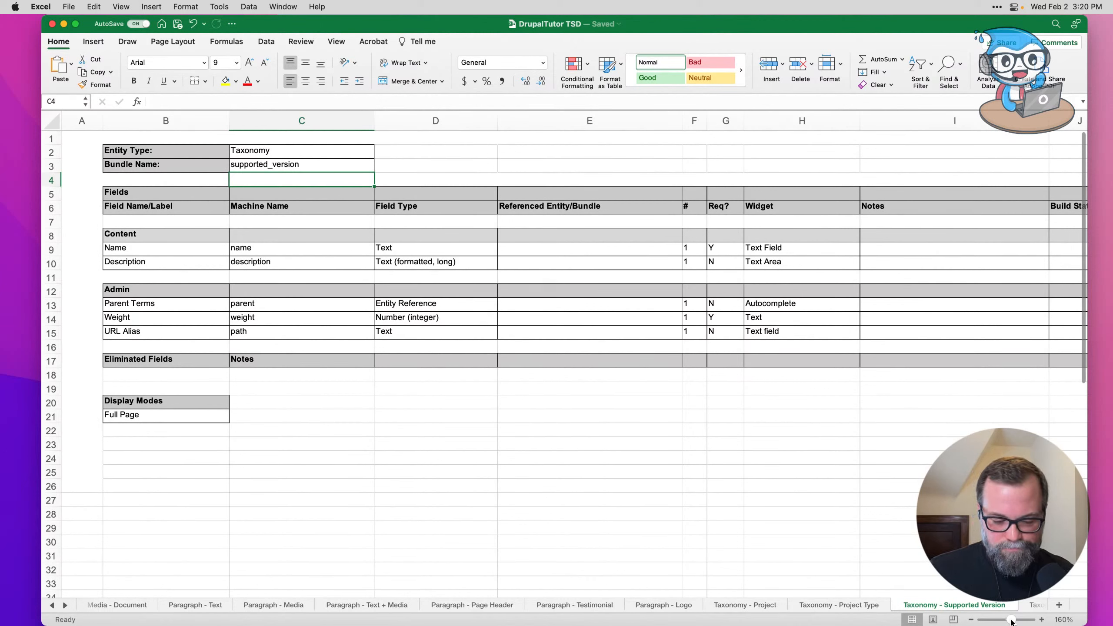
pyautogui.click(222, 271)
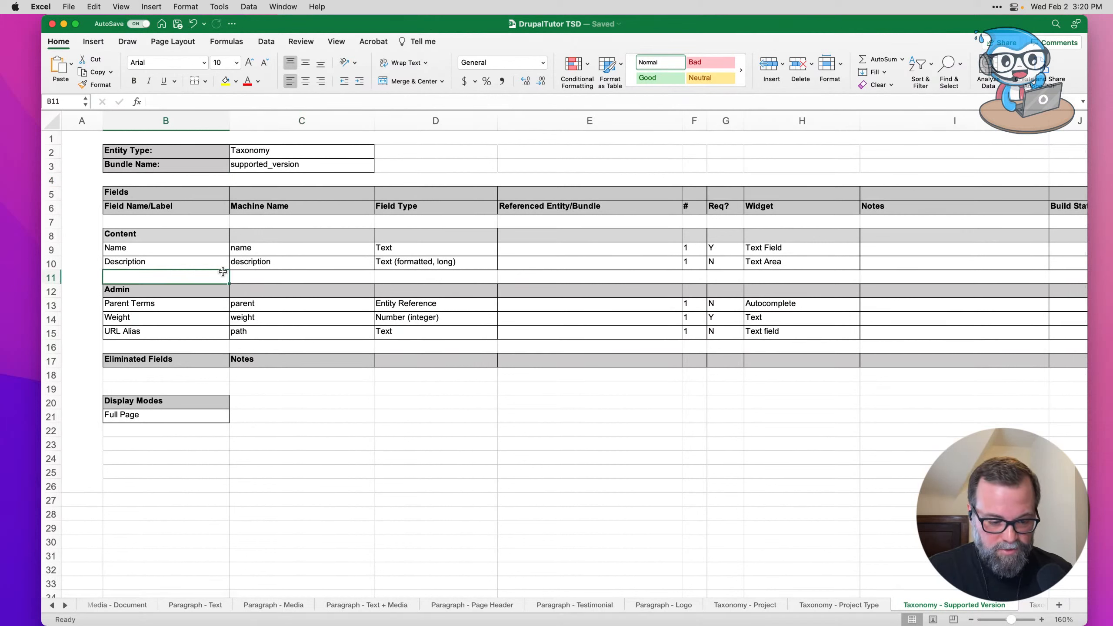
pyautogui.press('super+Tab')
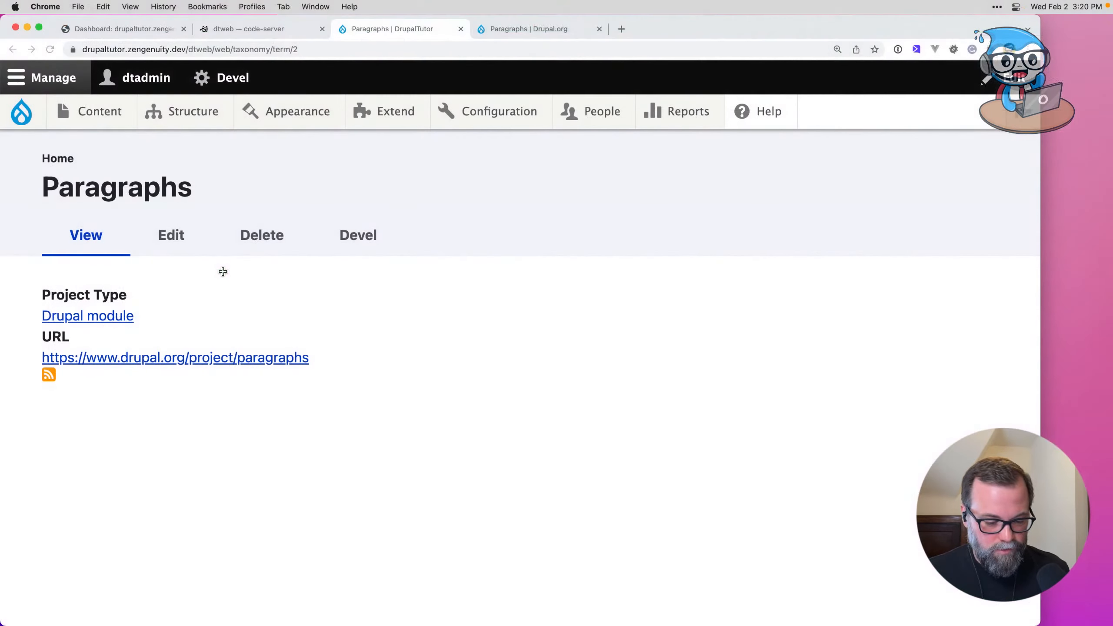
pyautogui.moveTo(168, 121)
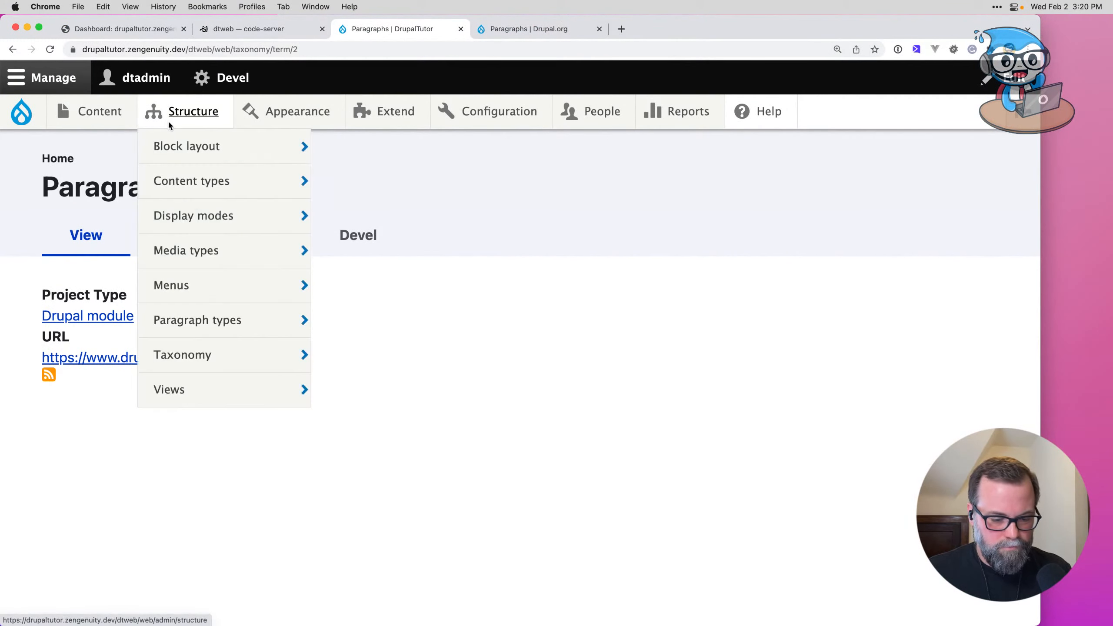
pyautogui.click(197, 357)
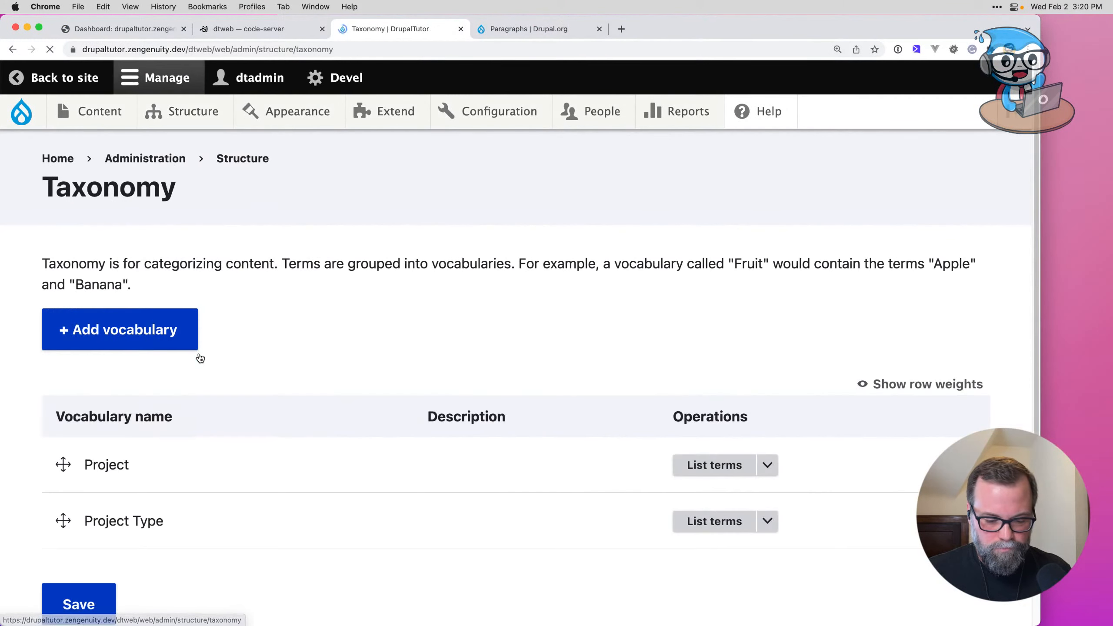
pyautogui.click(140, 346)
pyautogui.click(191, 301)
pyautogui.write('Supported Version')
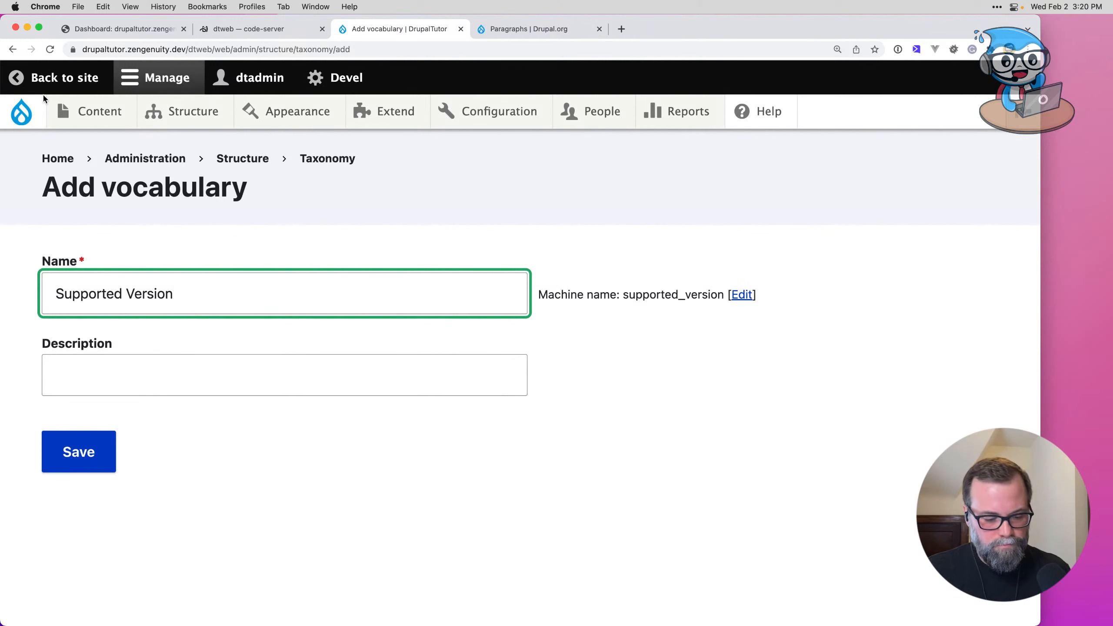
pyautogui.click(76, 466)
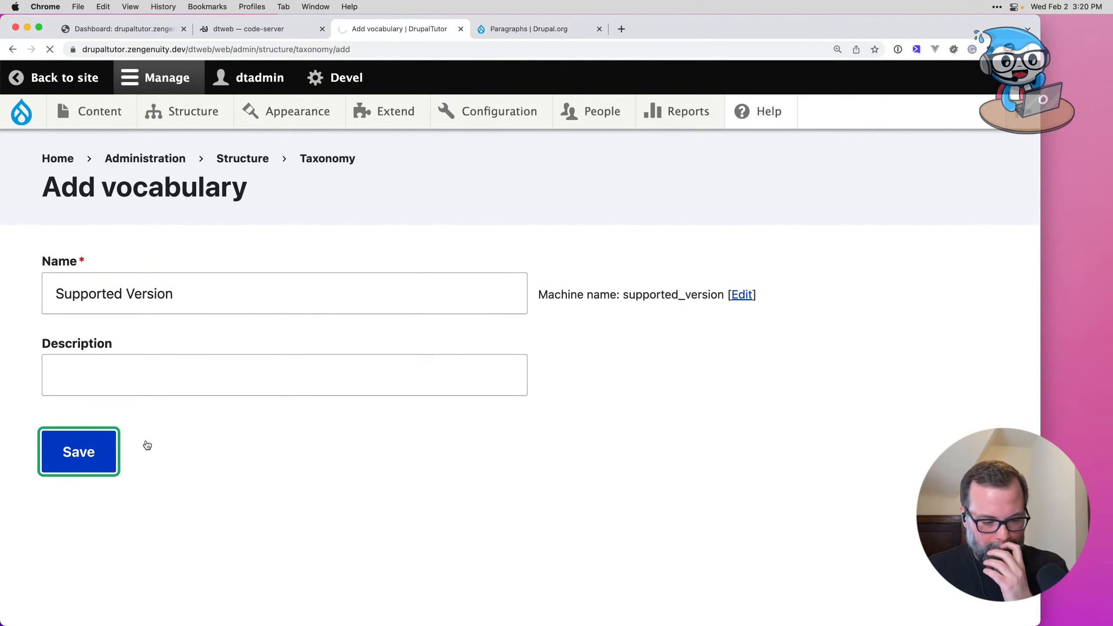
# Step: Recheck the Supported Version specification in Excel, and add a term named Drupal to the new vocabulary
pyautogui.scroll(-3, 232, 434)
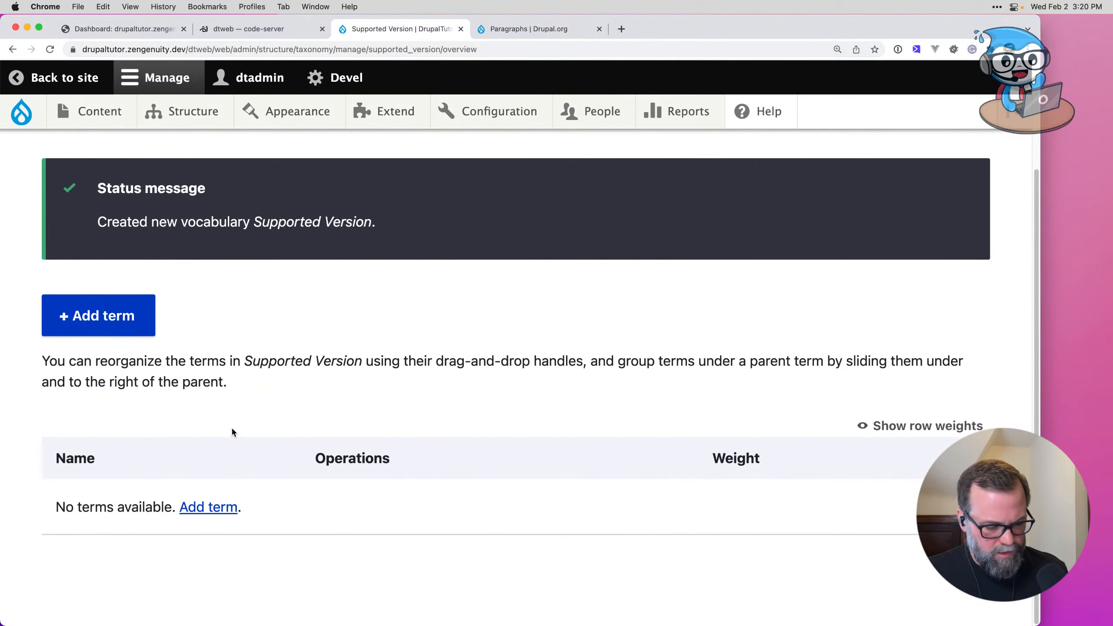
pyautogui.press('super+Tab')
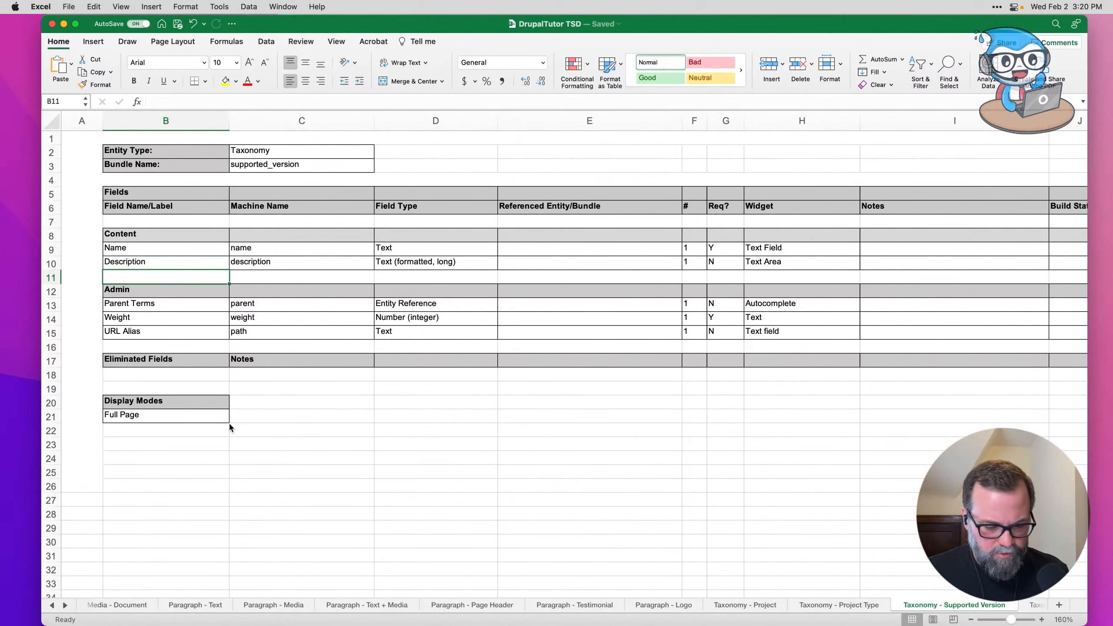
pyautogui.press('super+Tab')
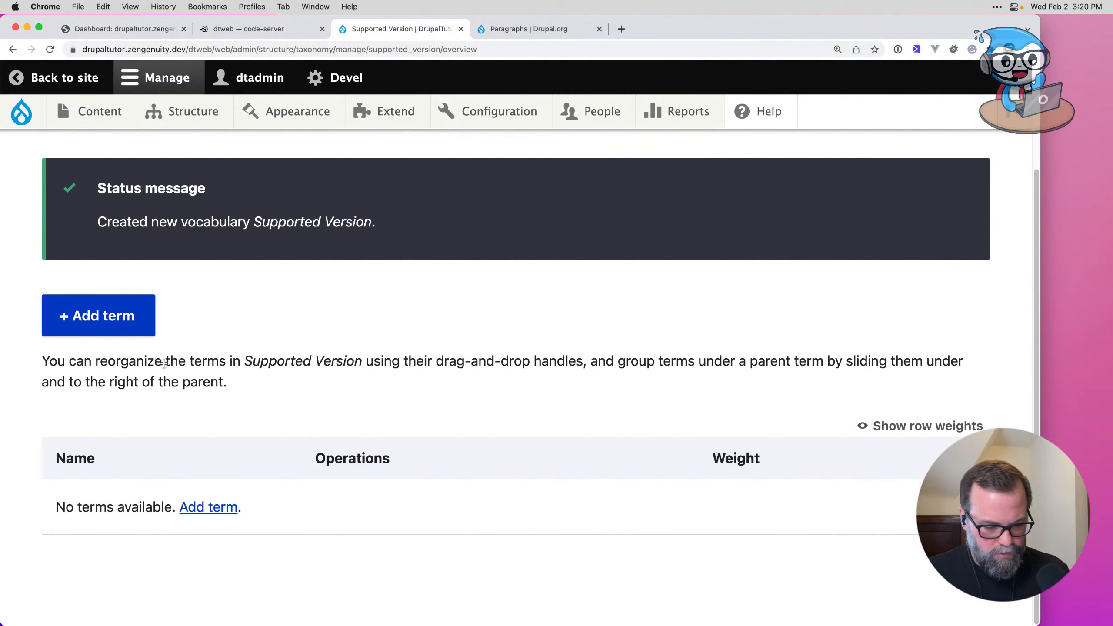
pyautogui.click(132, 324)
pyautogui.click(167, 298)
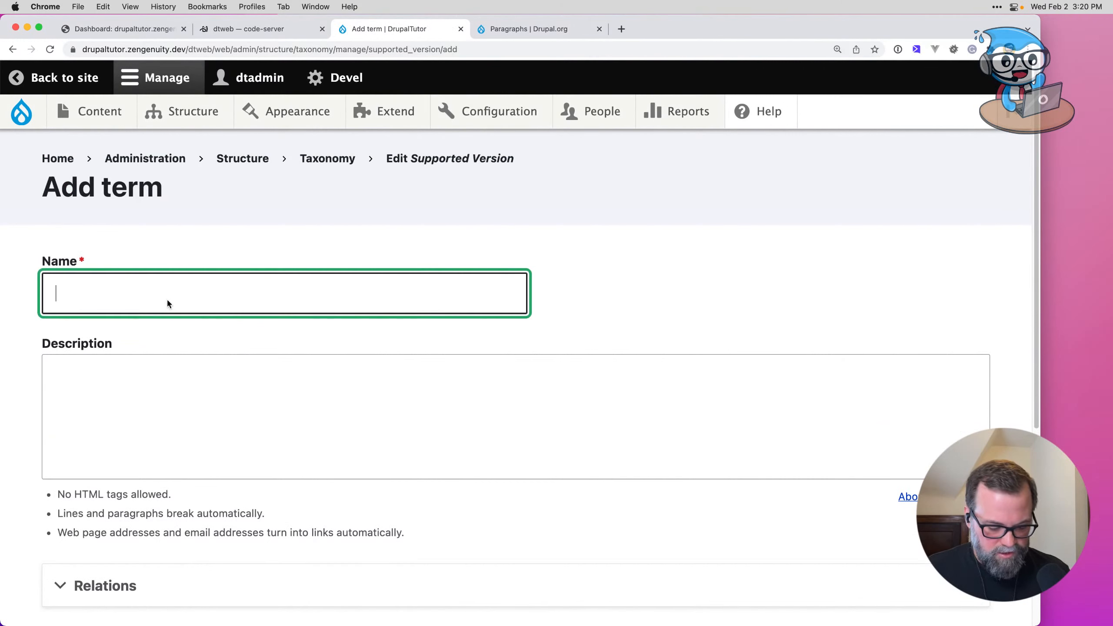
pyautogui.write('Drupal')
pyautogui.scroll(-7, 167, 300)
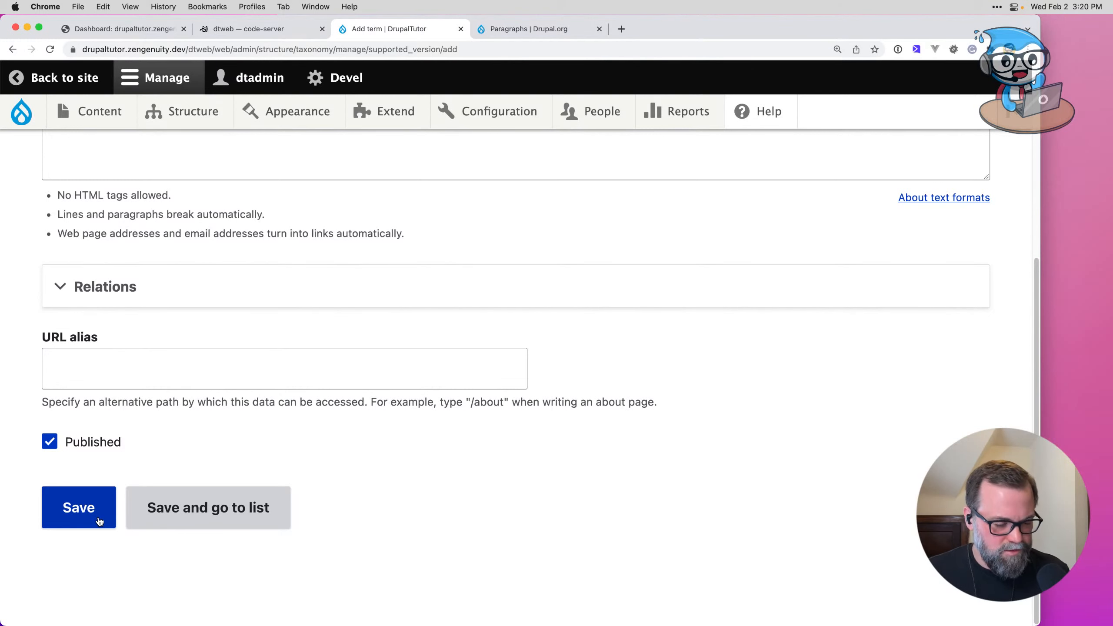
pyautogui.click(100, 521)
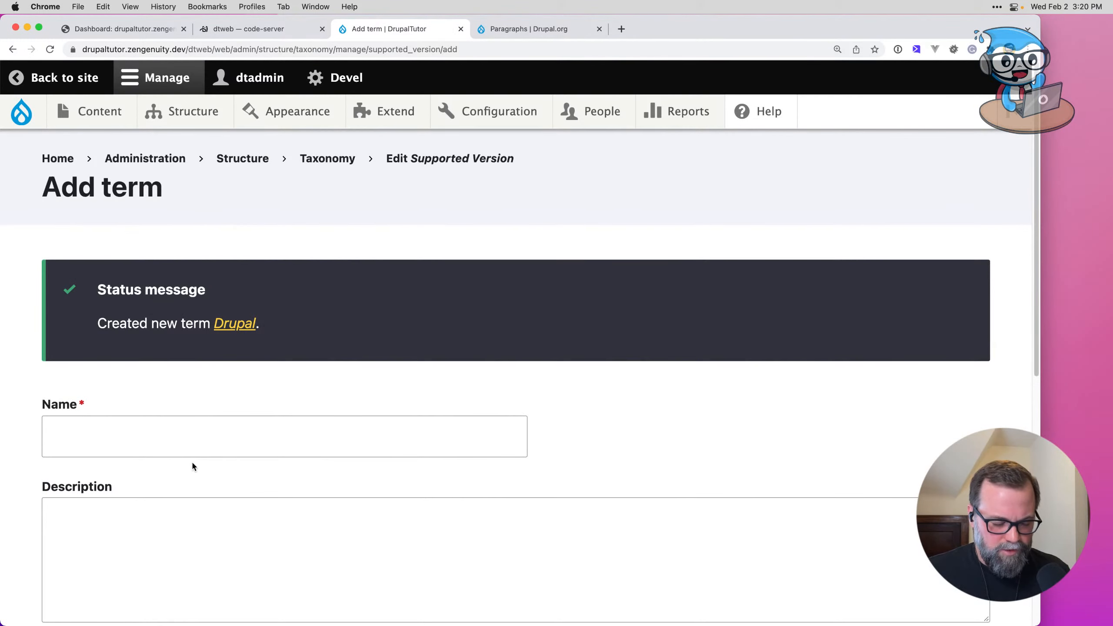
# Step: Add a second Supported Version term named Drupal 9 and return to the overview of taxonomy vocabularies
pyautogui.click(189, 437)
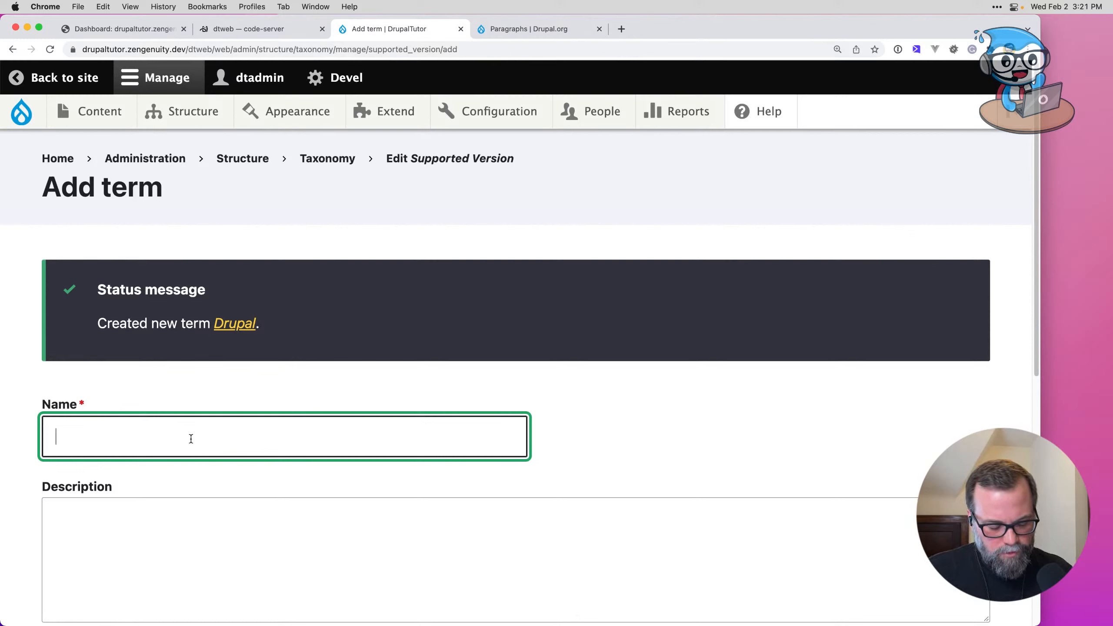
pyautogui.write('Drupal 9')
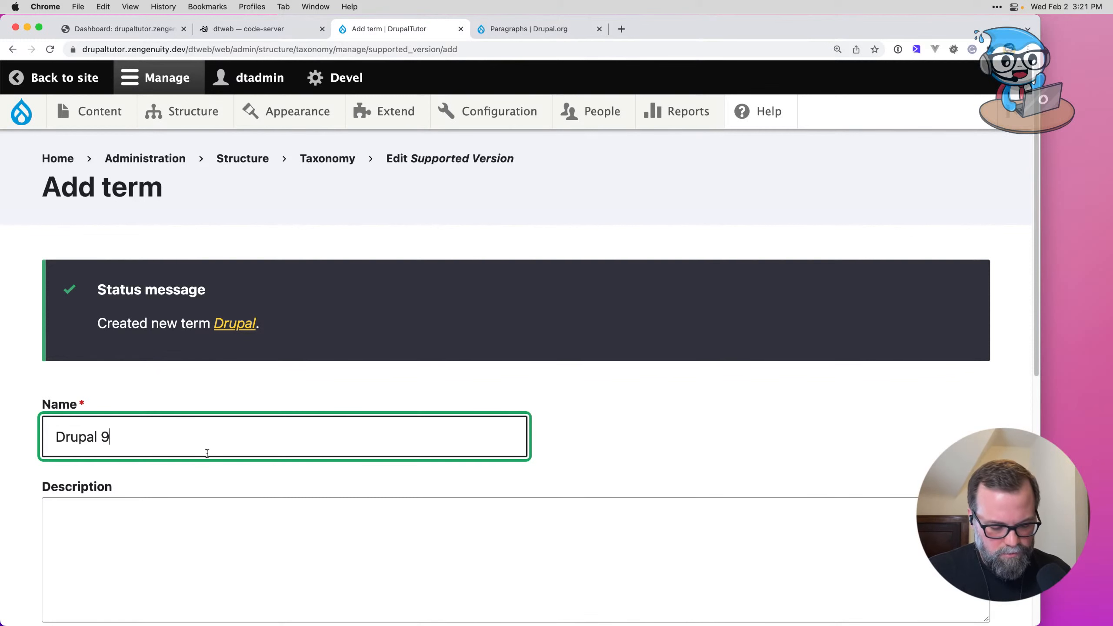
pyautogui.scroll(-10, 208, 454)
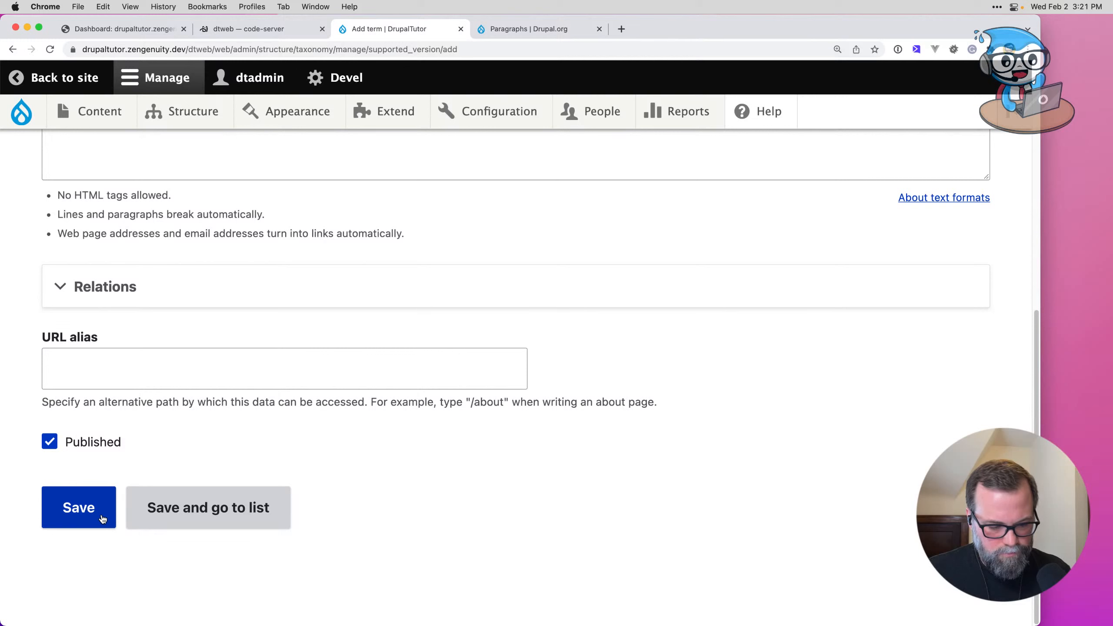
pyautogui.click(103, 519)
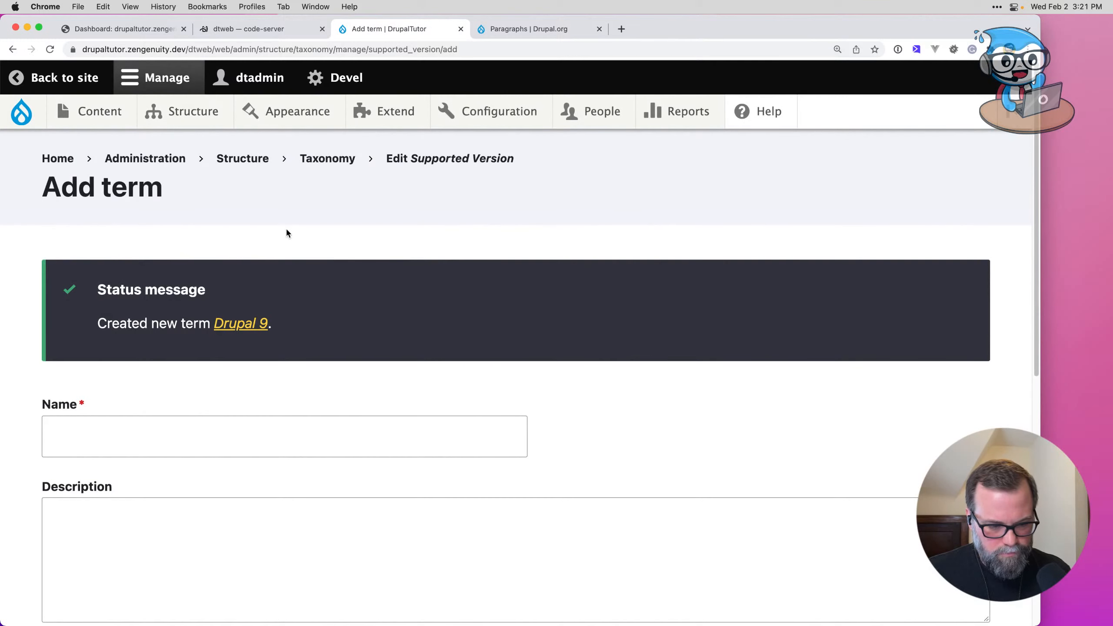
pyautogui.click(348, 162)
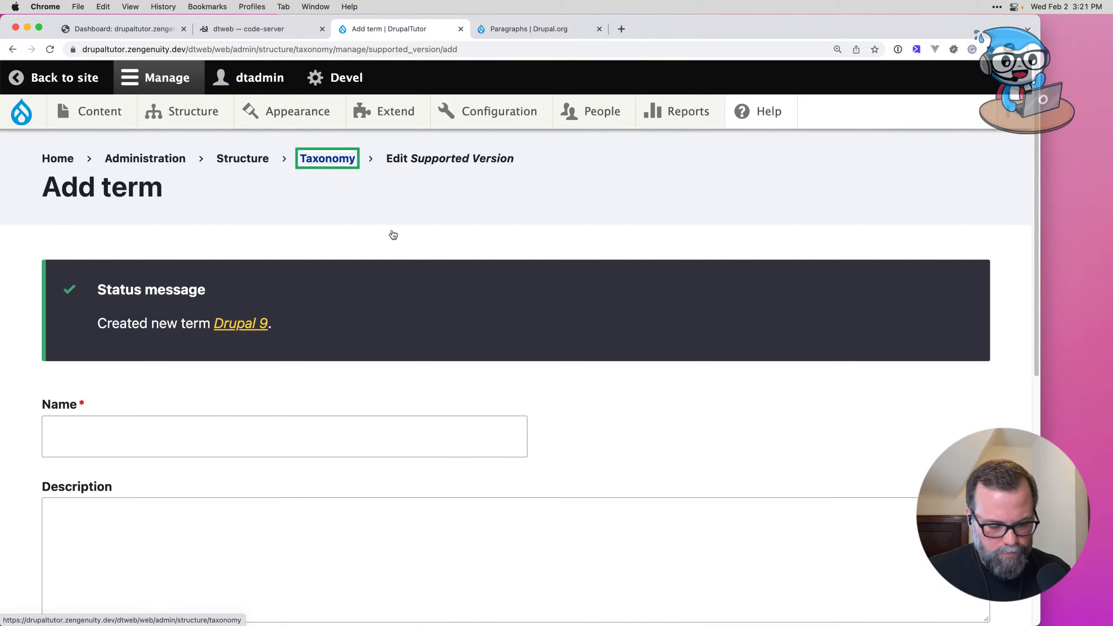
pyautogui.scroll(-3, 441, 341)
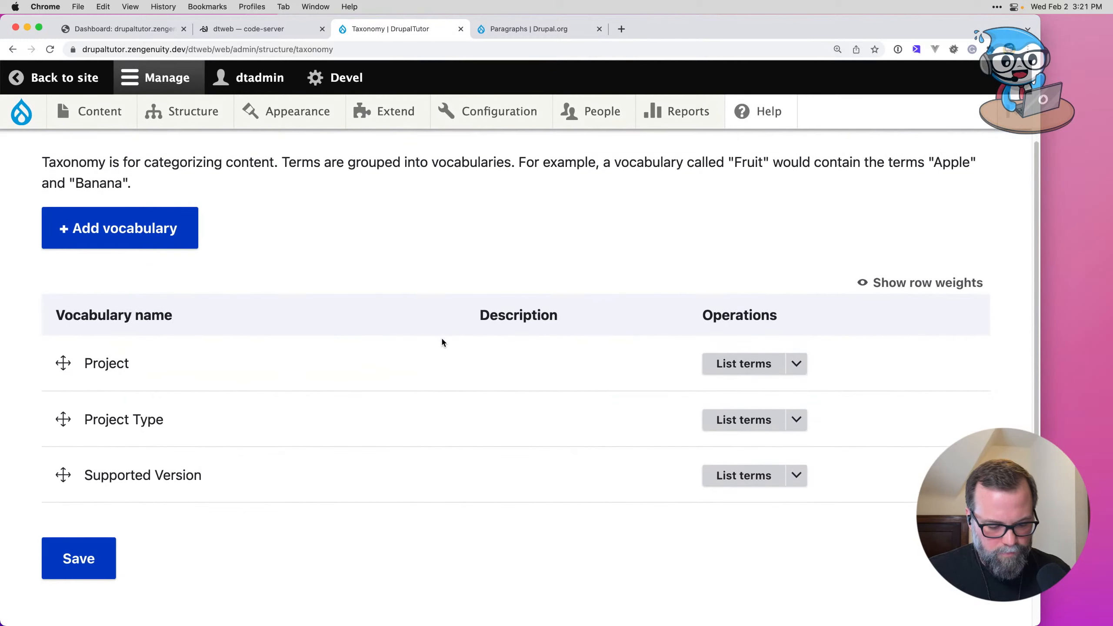
# Step: Nest the Drupal 9 term under Drupal in the Supported Version vocabulary and save the term order
pyautogui.click(720, 480)
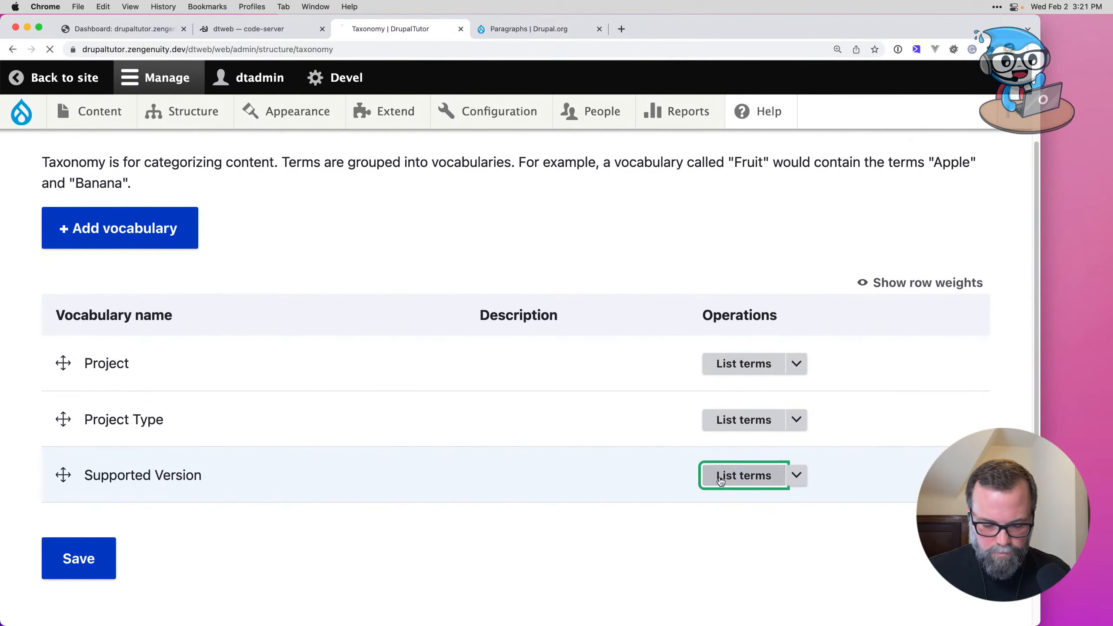
pyautogui.scroll(-3, 418, 381)
pyautogui.moveTo(63, 456); pyautogui.dragTo(87, 454)
pyautogui.scroll(-3, 105, 495)
pyautogui.click(93, 513)
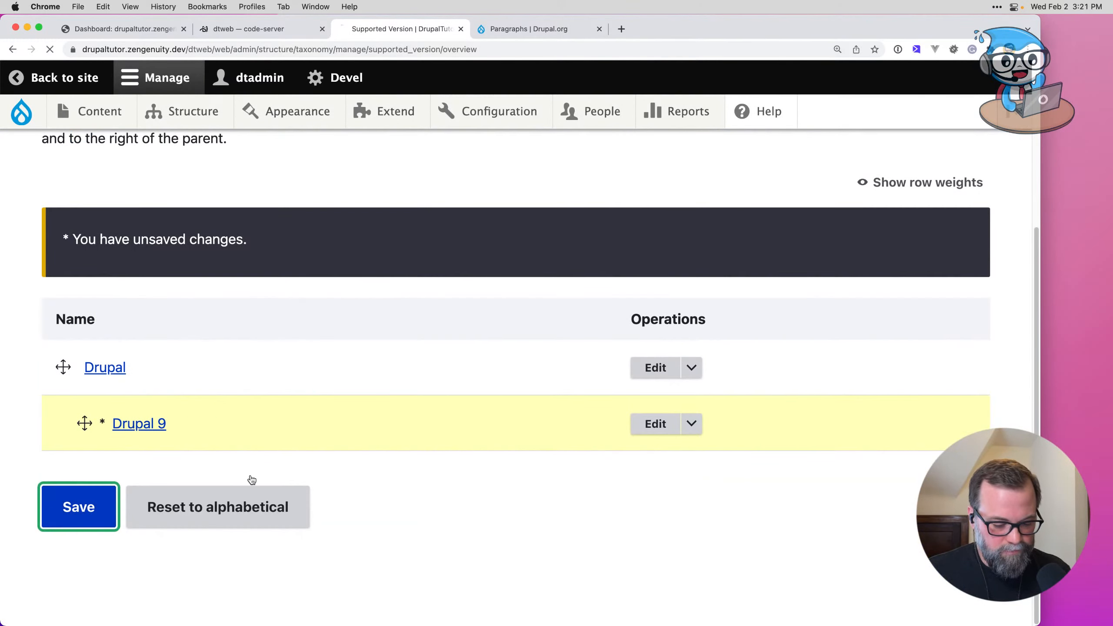
pyautogui.scroll(-5, 470, 355)
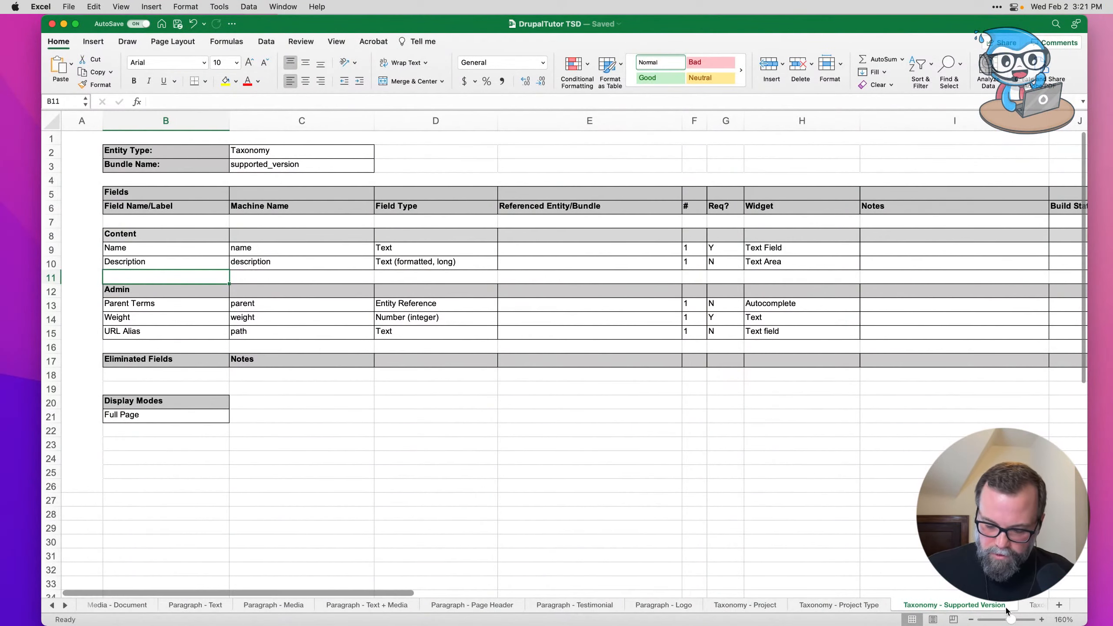
# Step: Switch to Excel and review the field specification on the Taxonomy - Purpose sheet
pyautogui.click(66, 605)
pyautogui.click(65, 605)
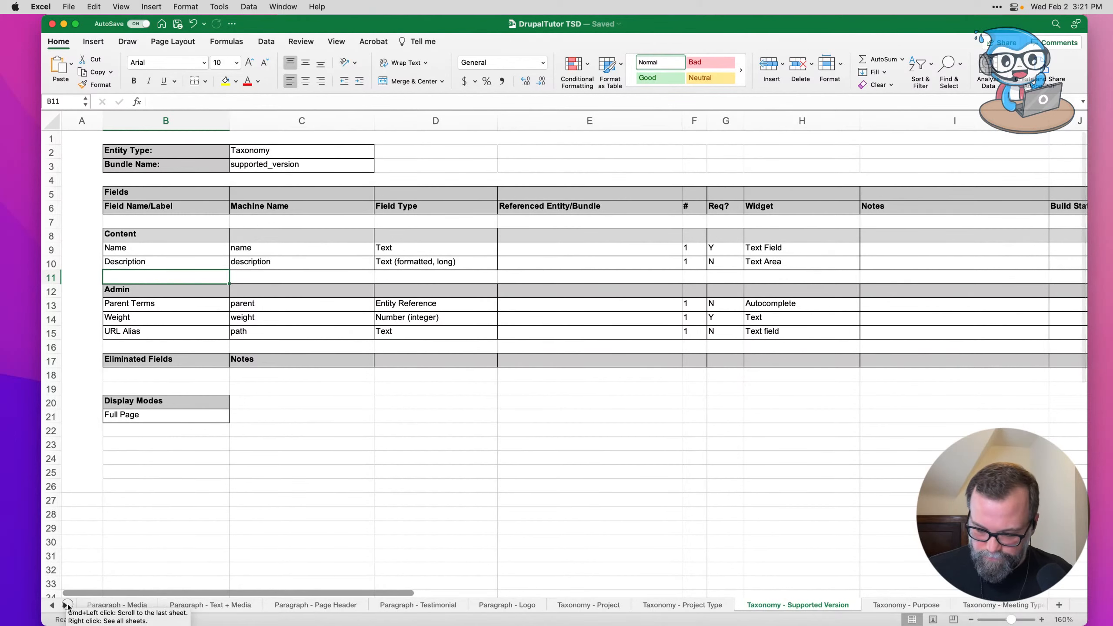
pyautogui.click(67, 605)
pyautogui.click(839, 610)
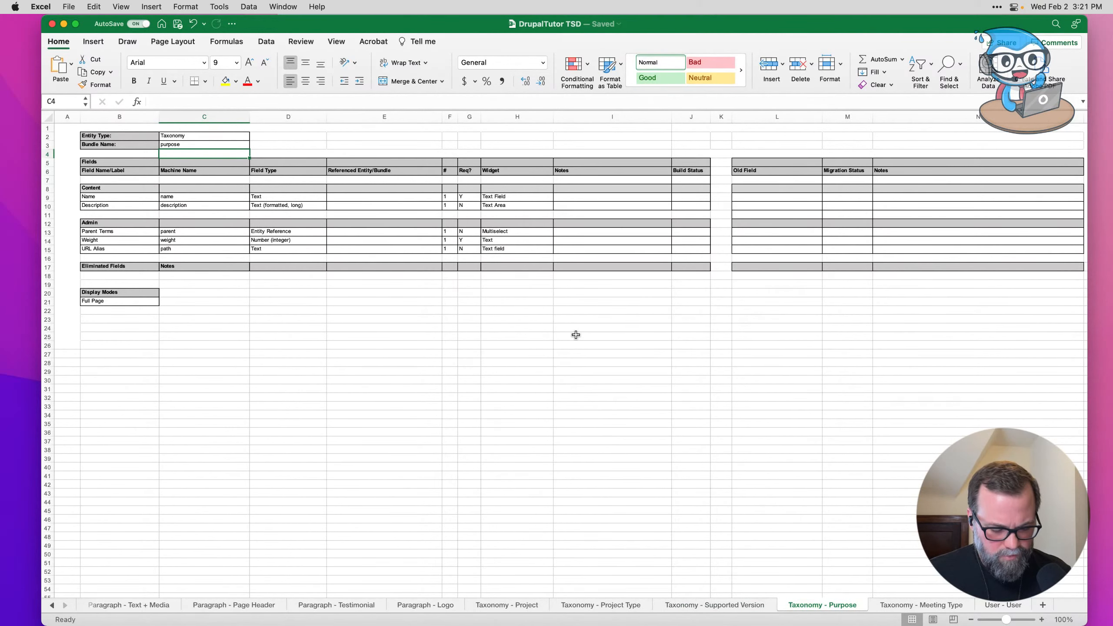
pyautogui.click(1016, 621)
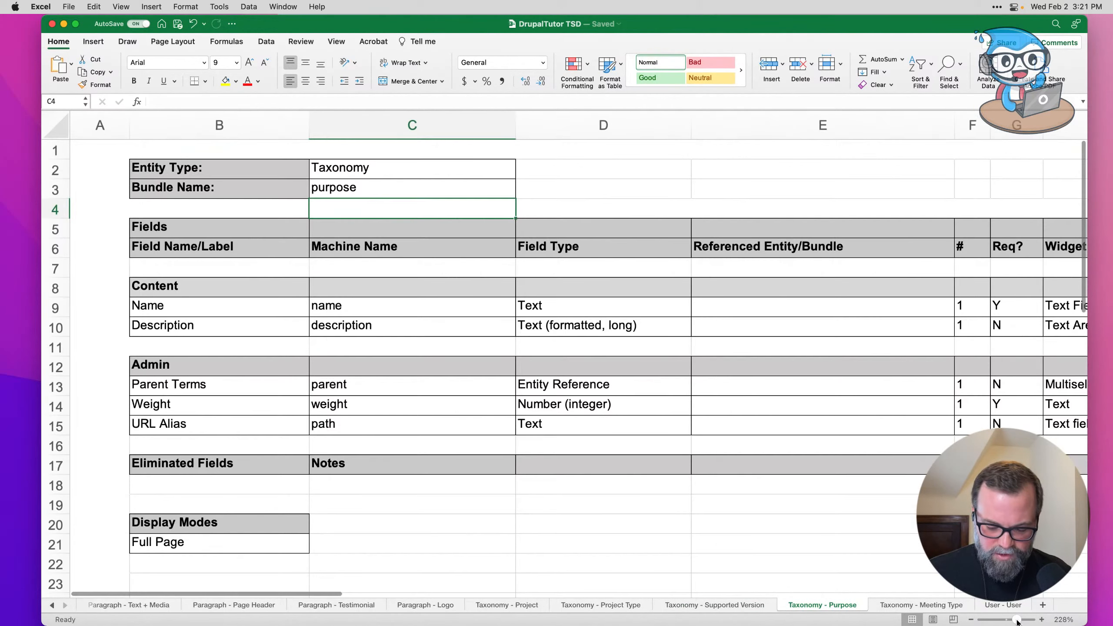
pyautogui.moveTo(1016, 621); pyautogui.dragTo(1014, 622)
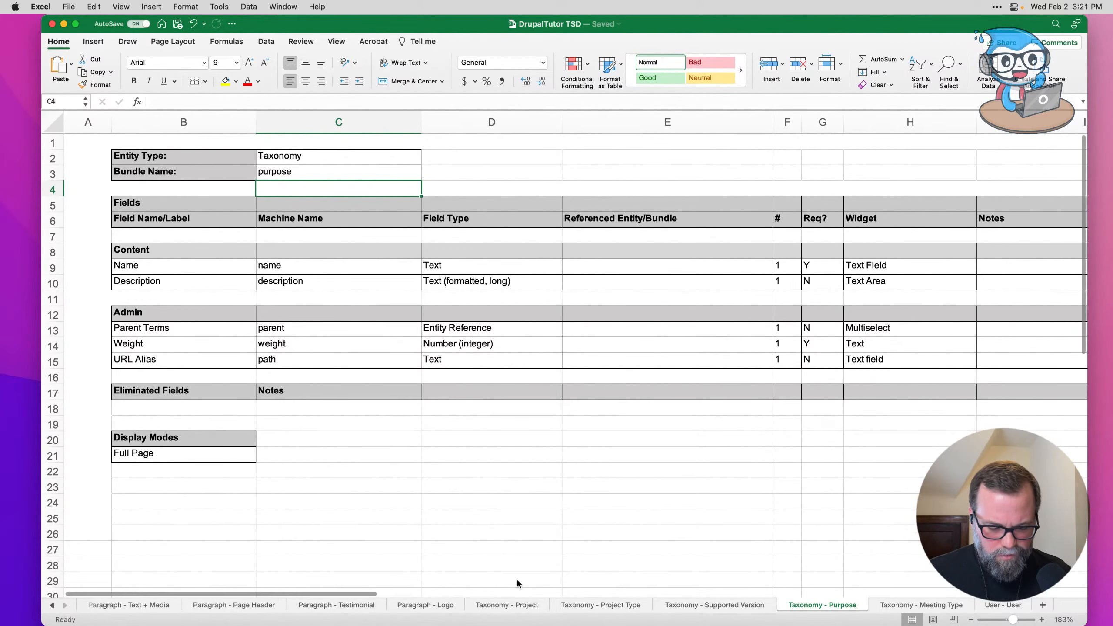
# Step: Examine the Media - Image sheet to see how its Purpose field references the Purpose taxonomy
pyautogui.click(51, 607)
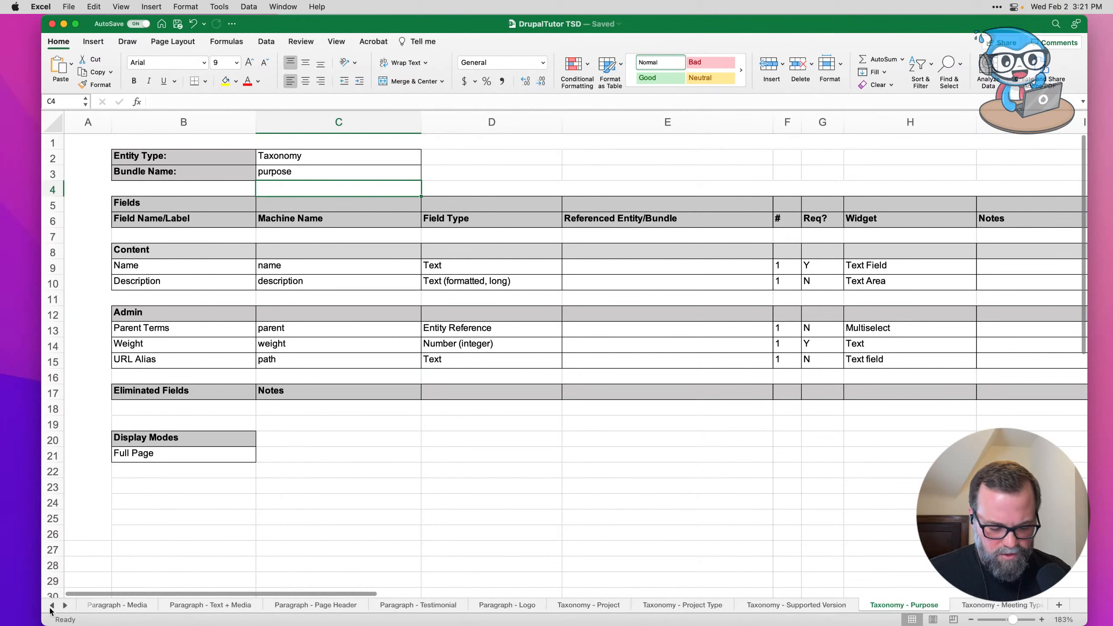
pyautogui.click(51, 607)
pyautogui.click(51, 607)
pyautogui.click(51, 608)
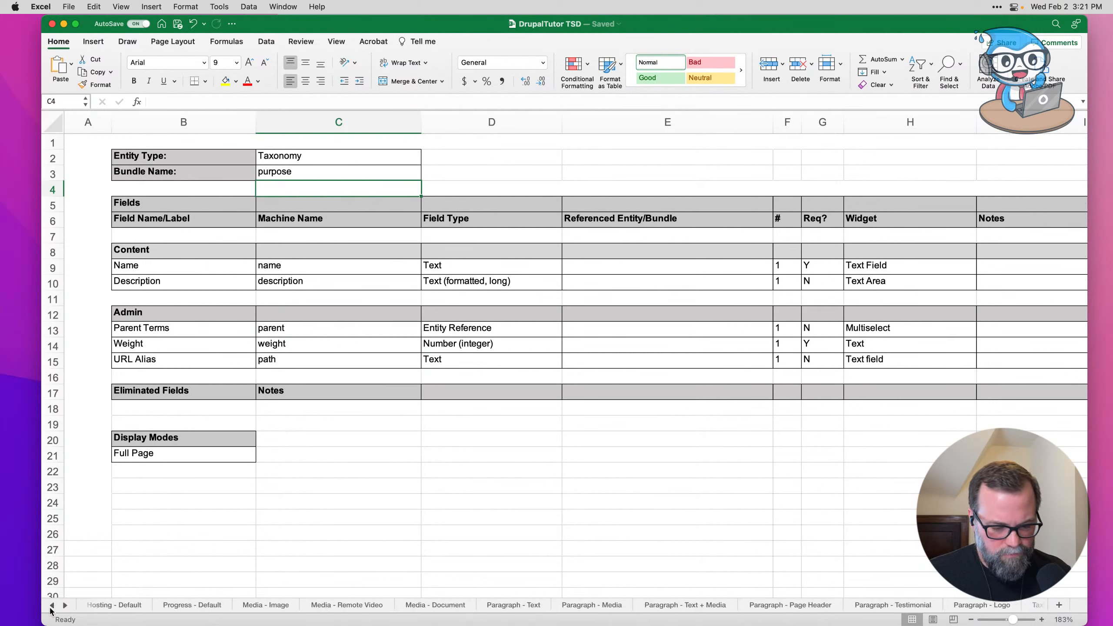
pyautogui.click(51, 608)
pyautogui.click(51, 607)
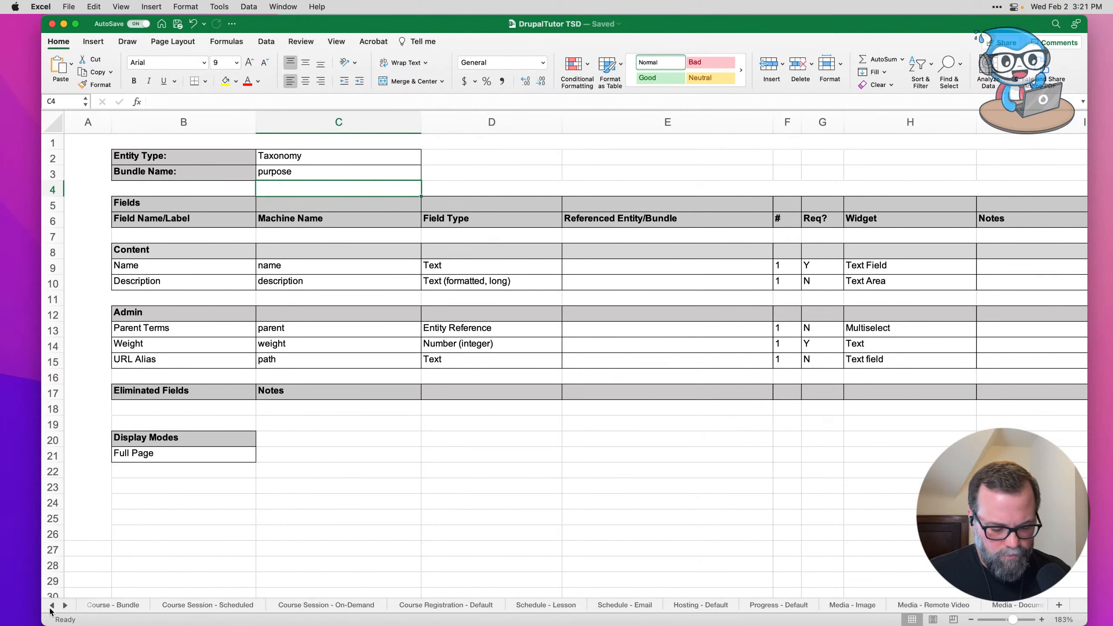
pyautogui.click(852, 607)
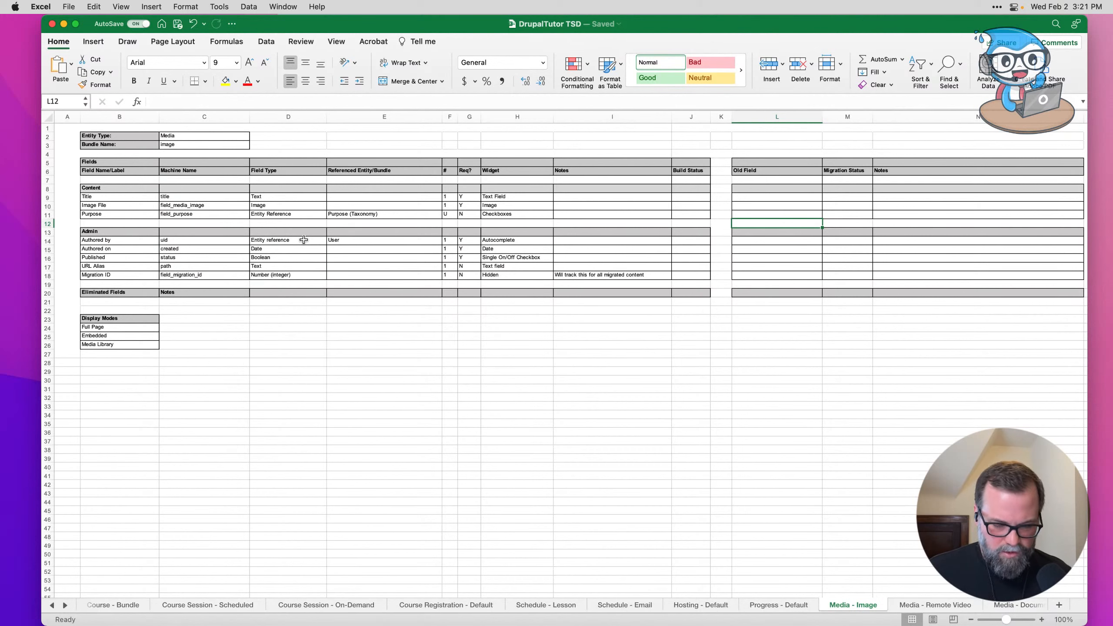
pyautogui.moveTo(1006, 619); pyautogui.dragTo(1010, 621)
pyautogui.moveTo(510, 593); pyautogui.dragTo(370, 593)
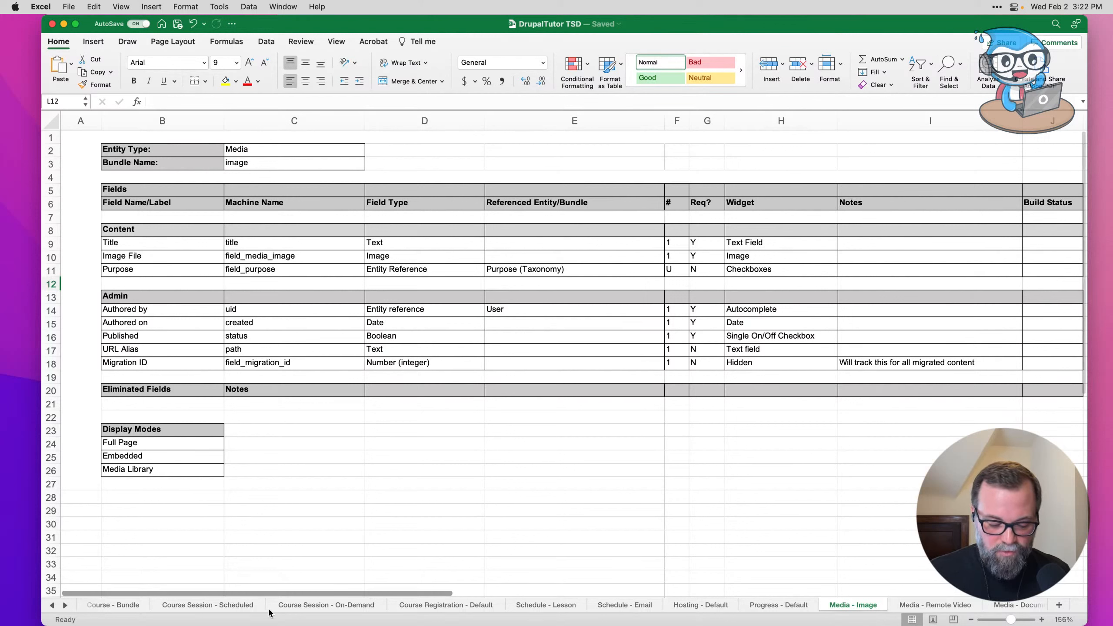
# Step: Return to the Taxonomy - Purpose sheet in the specification workbook
pyautogui.click(65, 605)
pyautogui.click(66, 605)
pyautogui.click(65, 606)
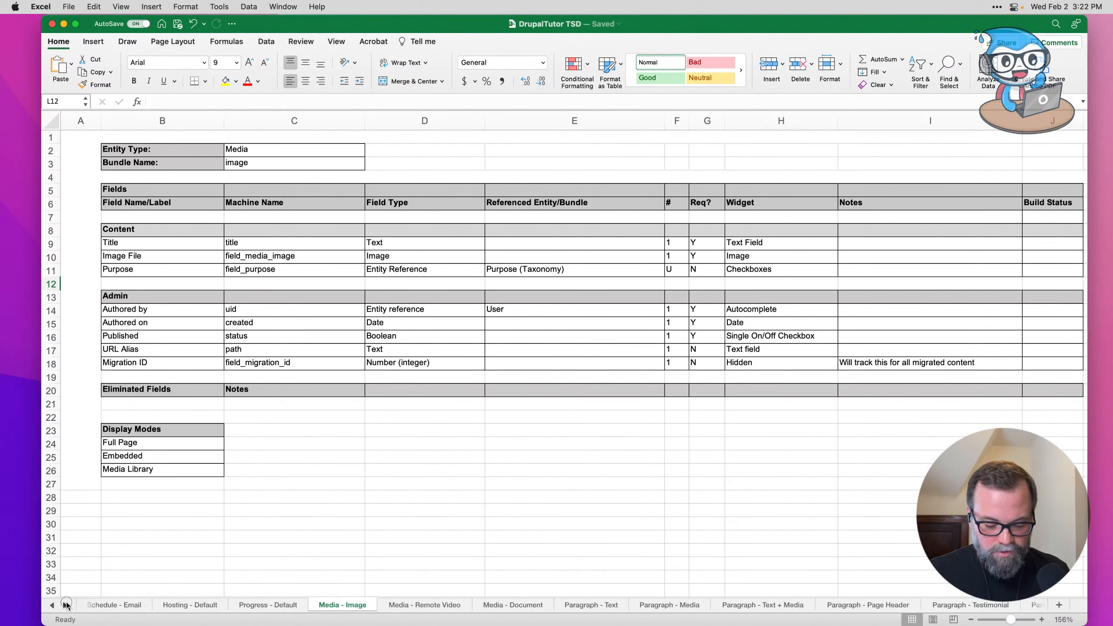
pyautogui.click(65, 605)
pyautogui.click(66, 605)
pyautogui.click(65, 606)
pyautogui.click(65, 606)
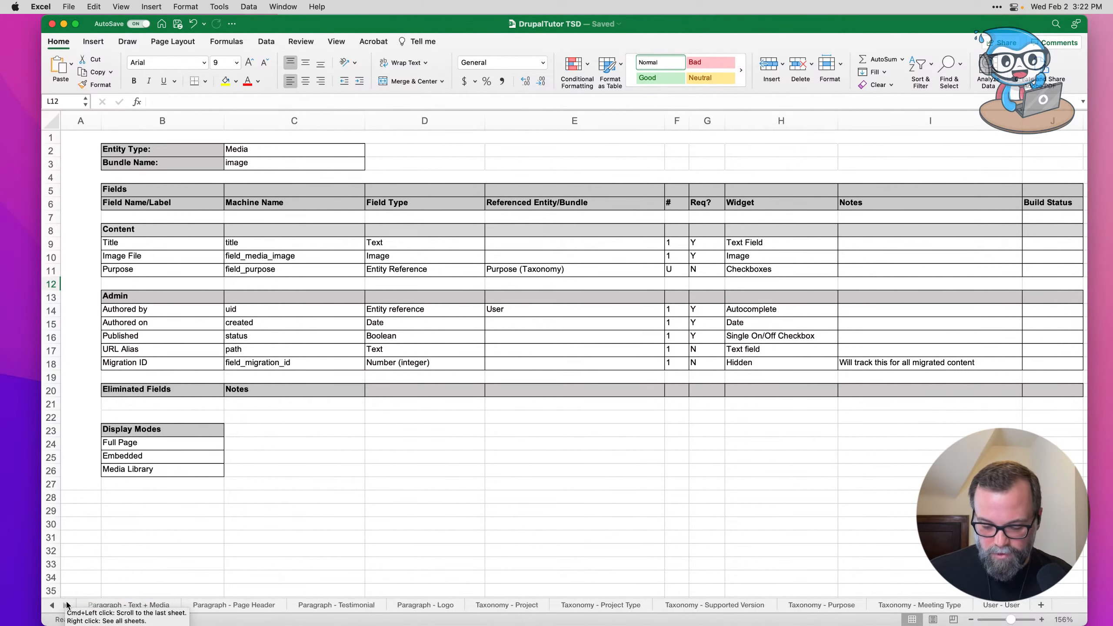
pyautogui.click(810, 608)
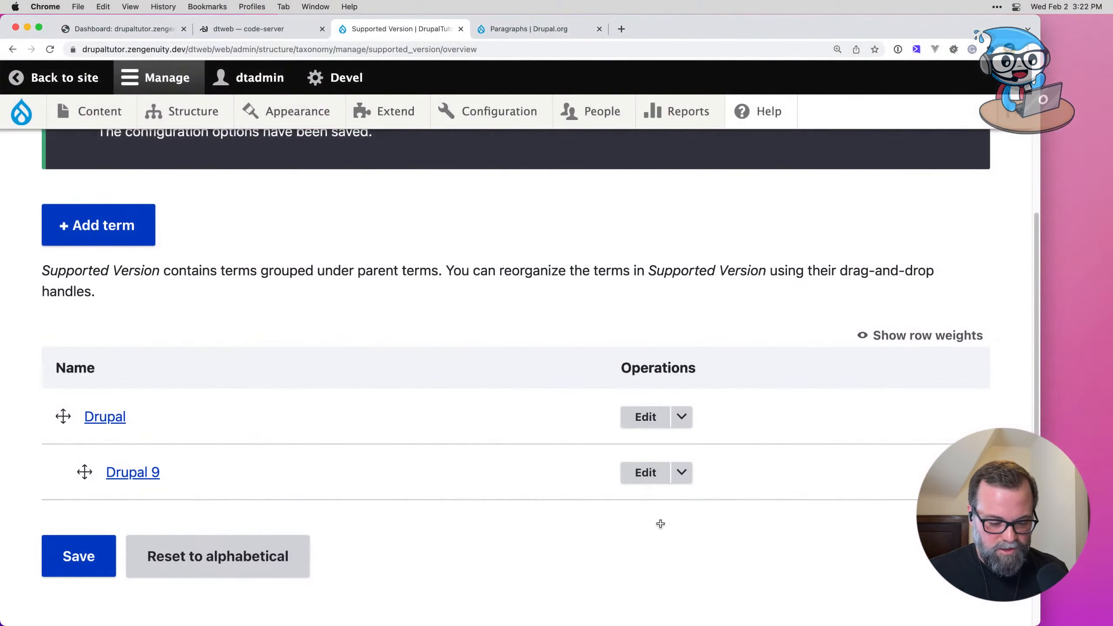
# Step: Switch to the Drupal site in Chrome and create a vocabulary named Purpose without a description
pyautogui.scroll(5, 324, 353)
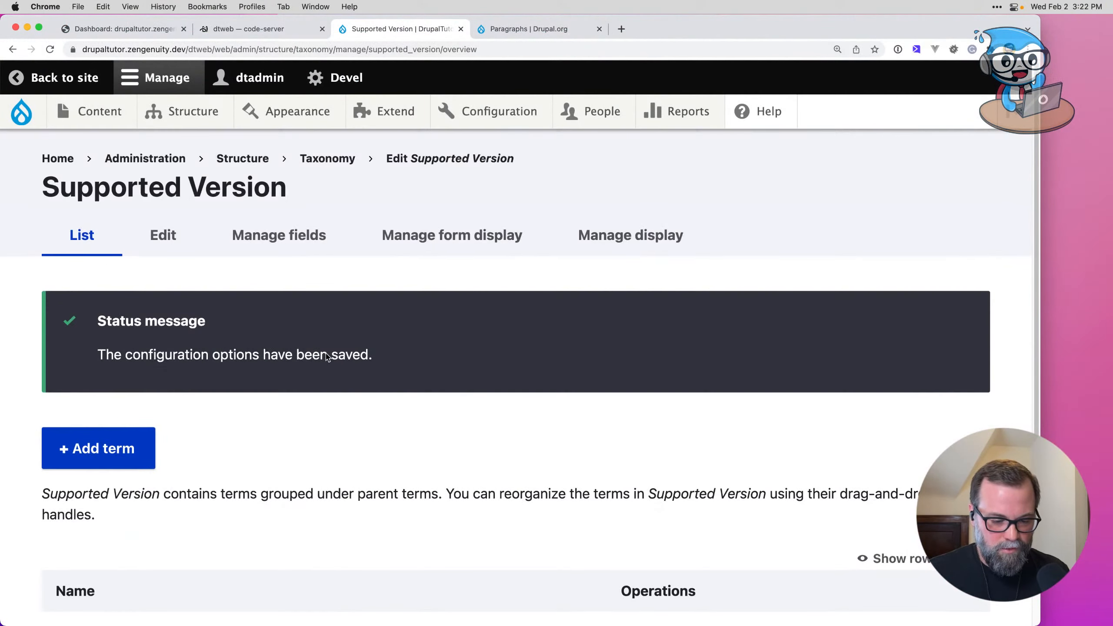
pyautogui.click(337, 163)
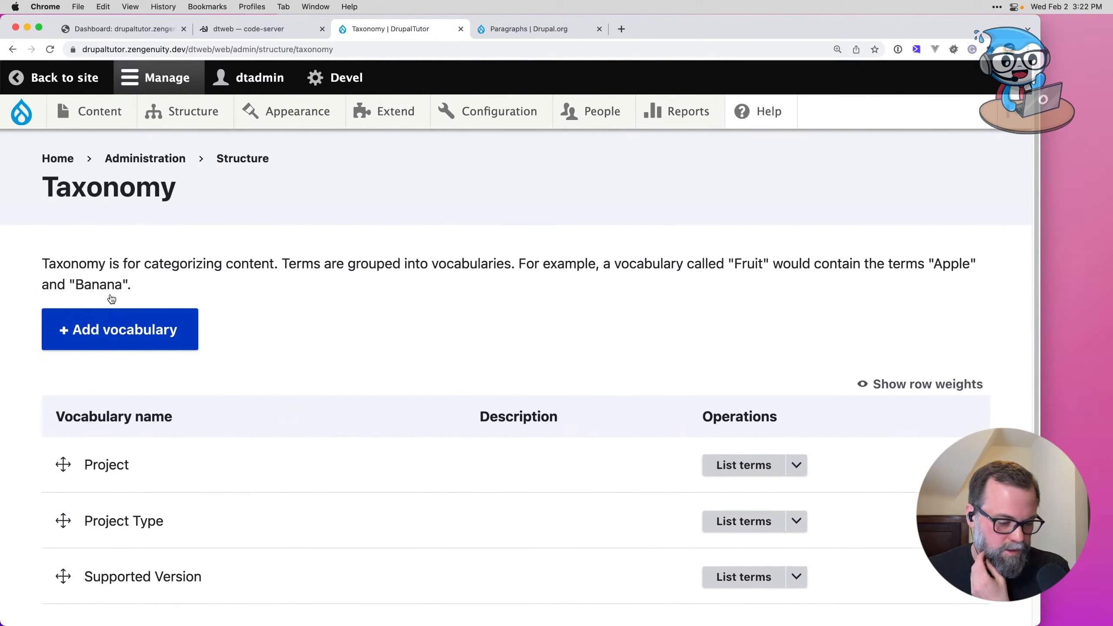
pyautogui.click(110, 334)
pyautogui.click(133, 305)
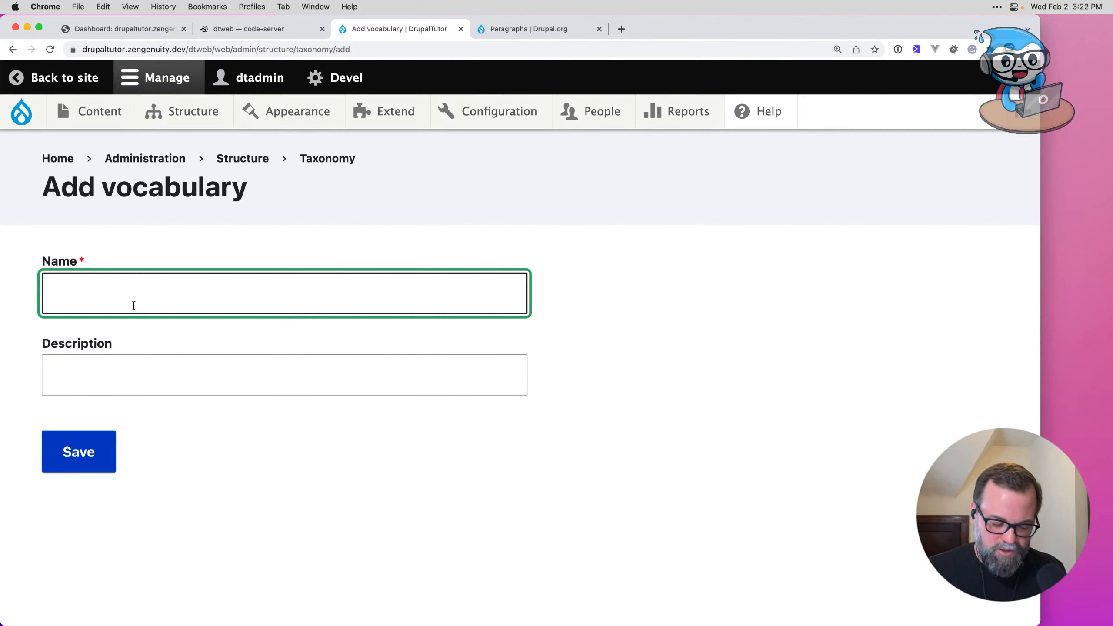
pyautogui.write('Pup')
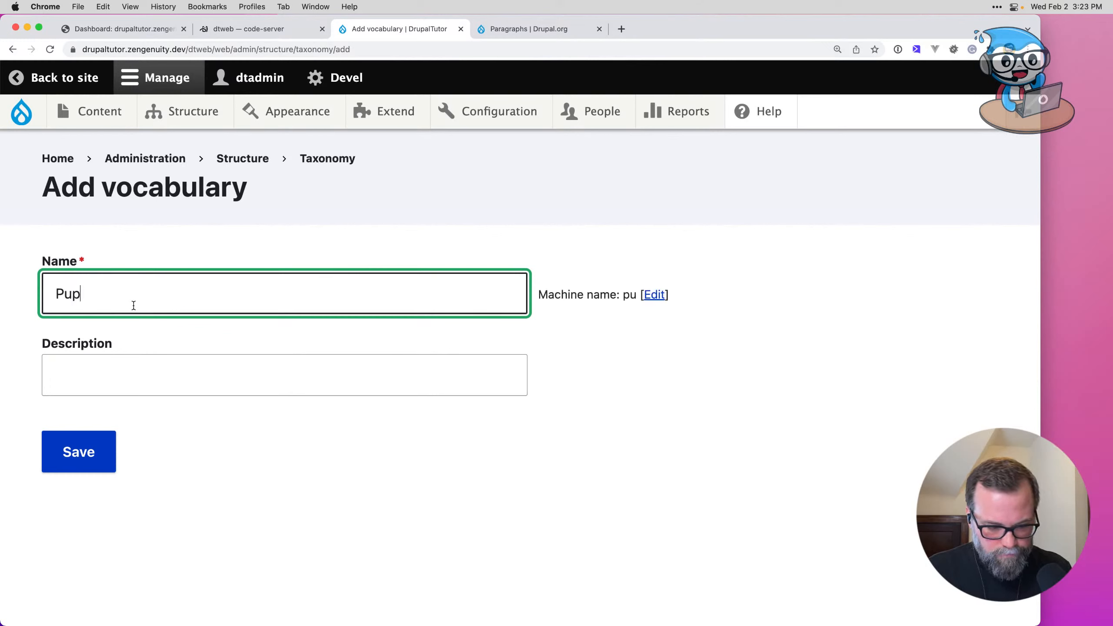
pyautogui.press('BackSpace')
pyautogui.write('rpose')
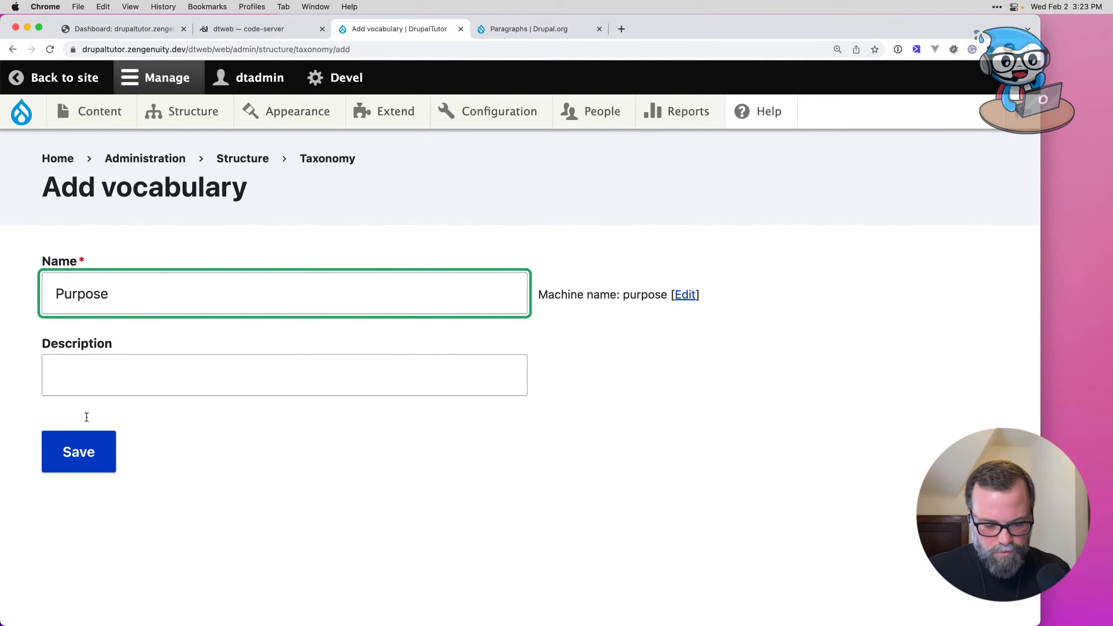
pyautogui.click(94, 456)
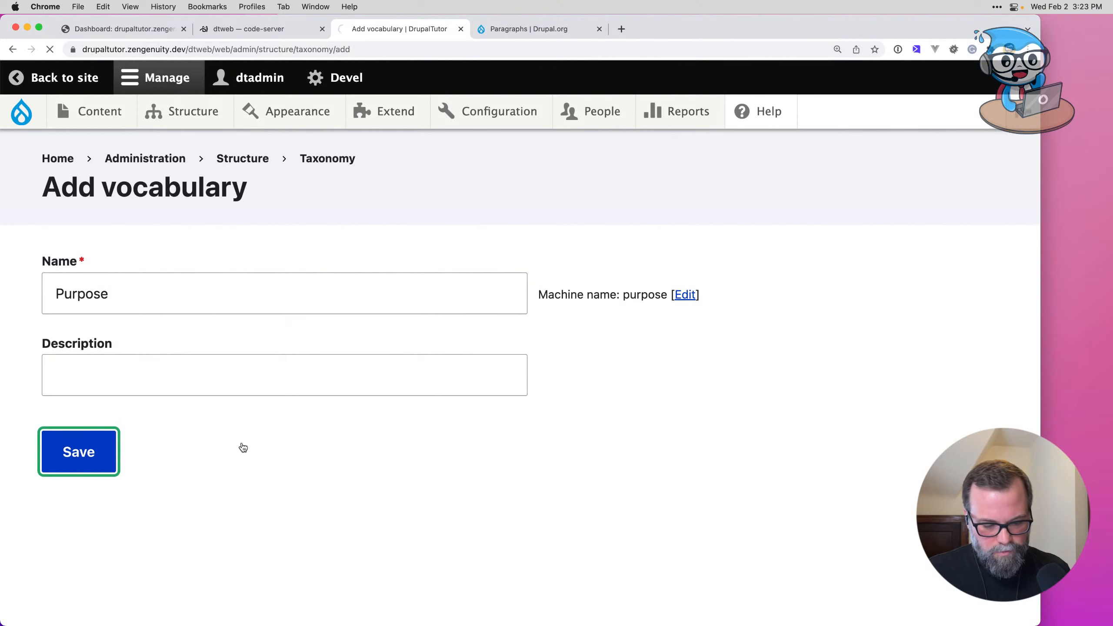
# Step: Add a term named Customer Logo to the Purpose vocabulary and open the vocabulary's term list
pyautogui.scroll(-3, 239, 470)
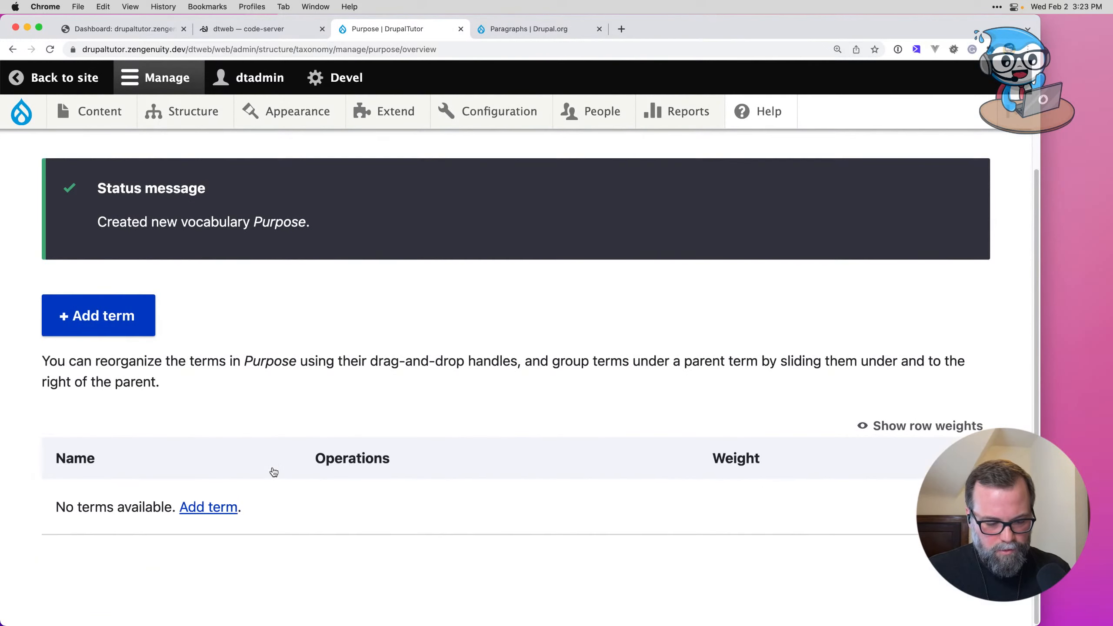
pyautogui.scroll(3, 263, 469)
pyautogui.click(79, 456)
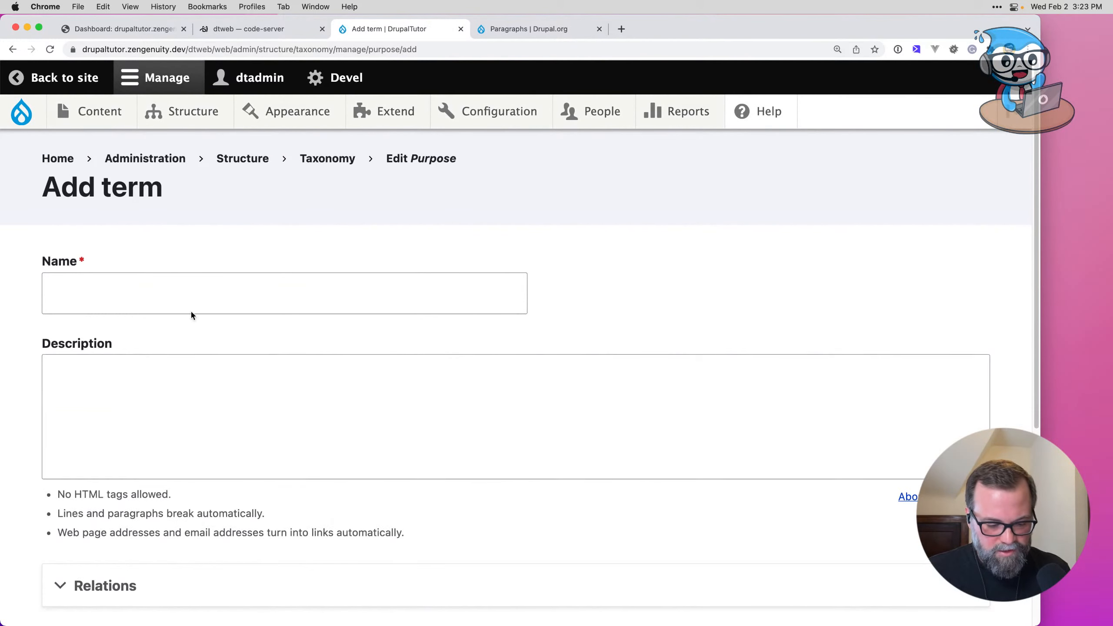
pyautogui.click(179, 289)
pyautogui.write('Custom')
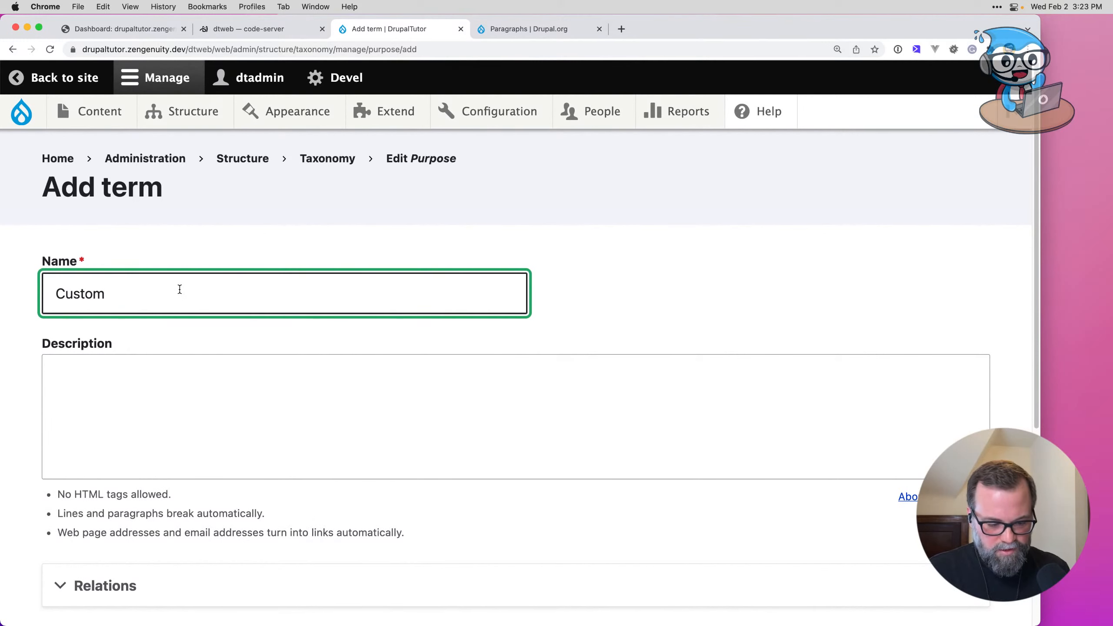
pyautogui.write('er Logos')
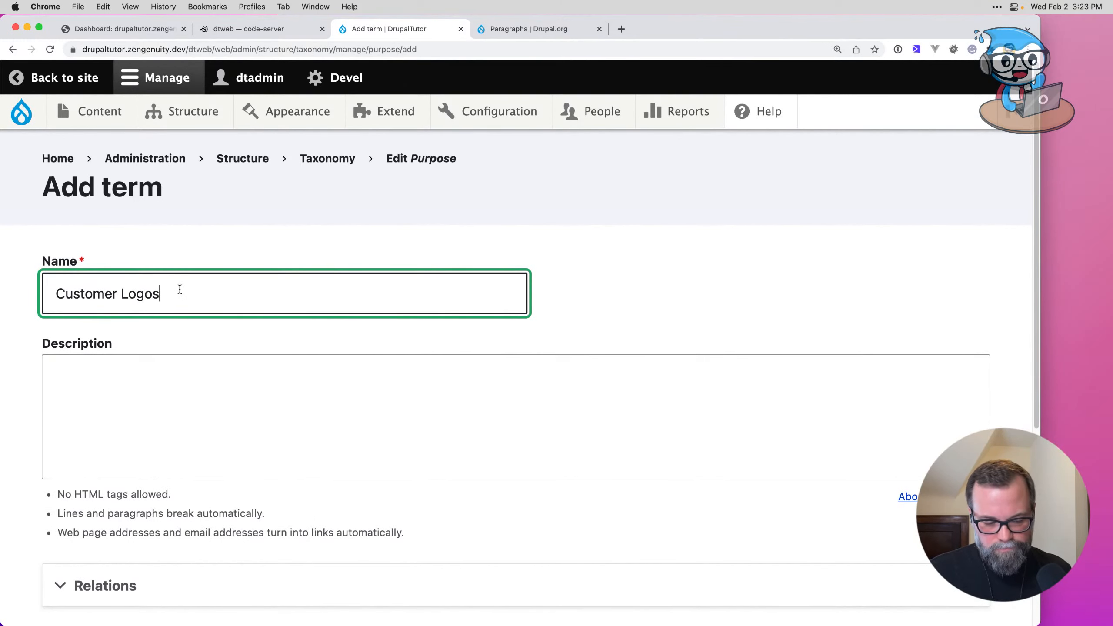
pyautogui.scroll(-2, 113, 582)
pyautogui.scroll(5, 104, 540)
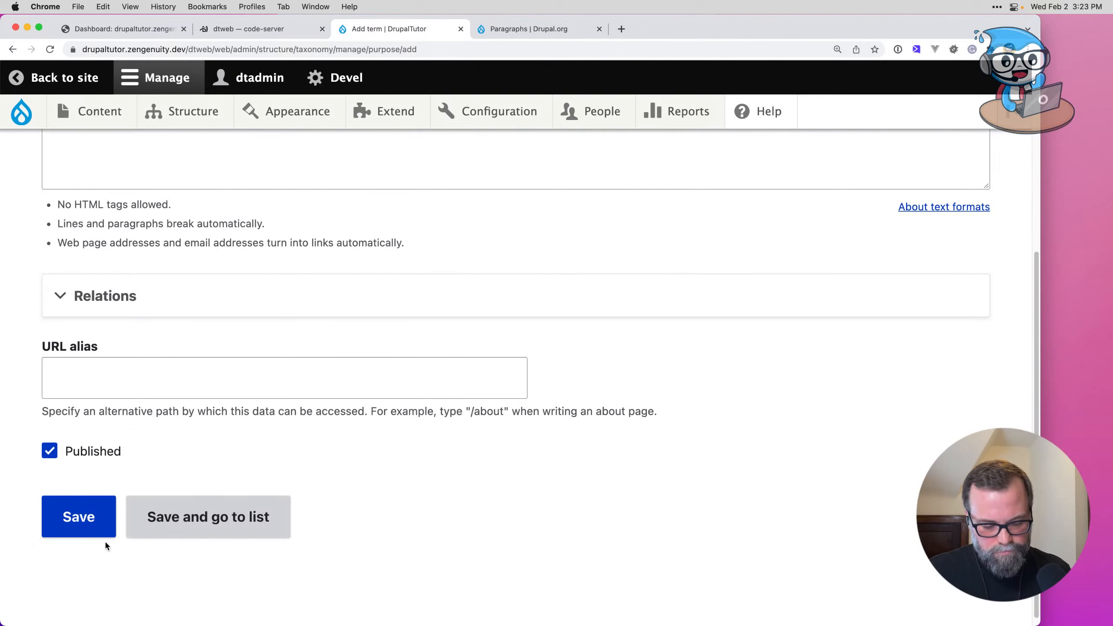
pyautogui.press('BackSpace')
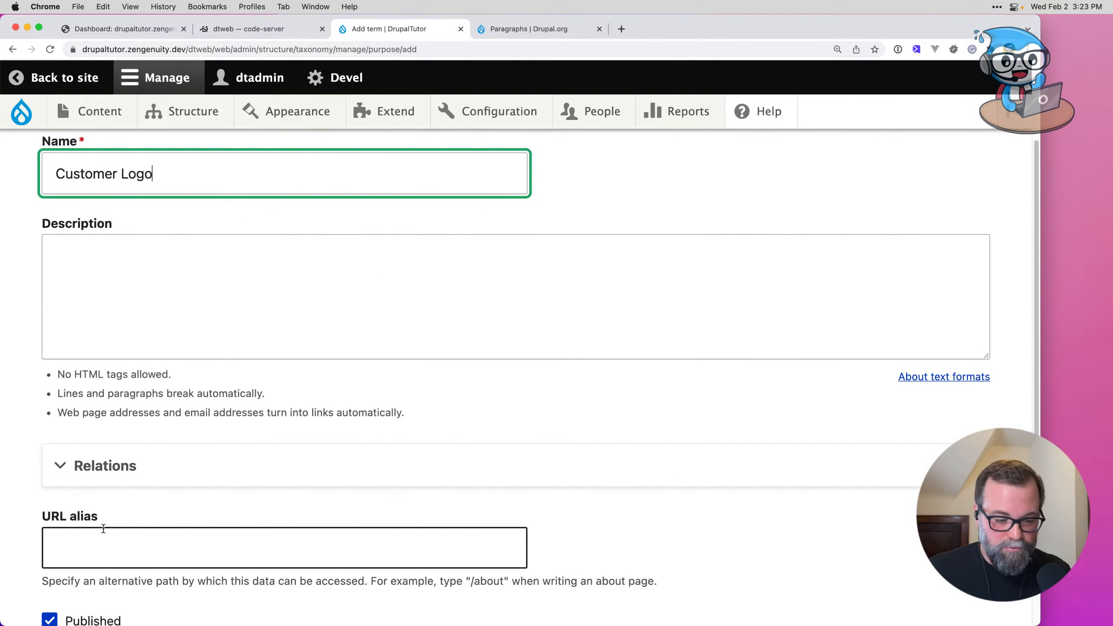
pyautogui.scroll(-5, 104, 528)
pyautogui.click(83, 509)
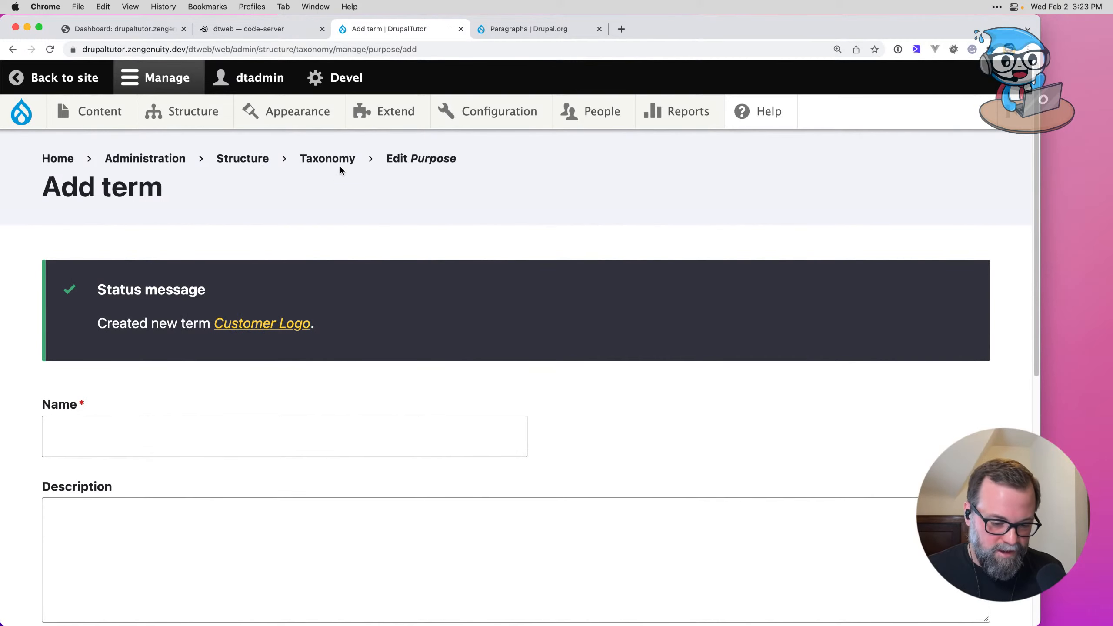
pyautogui.click(407, 159)
pyautogui.click(100, 237)
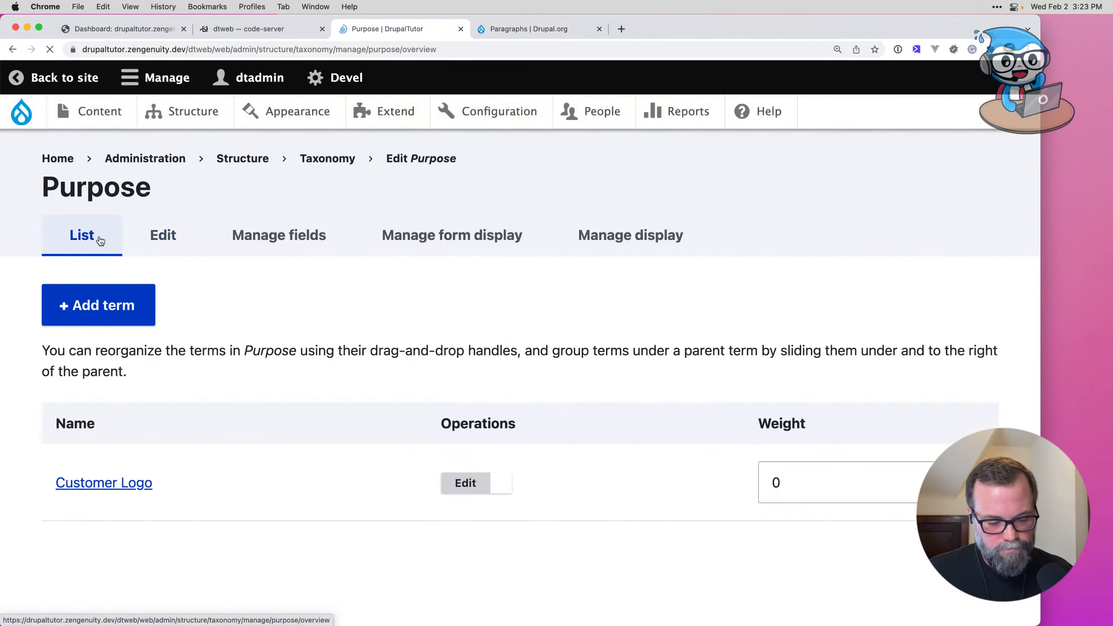
# Step: Switch to Excel and review the field specification on the Taxonomy - Meeting Type sheet
pyautogui.press('super+Tab')
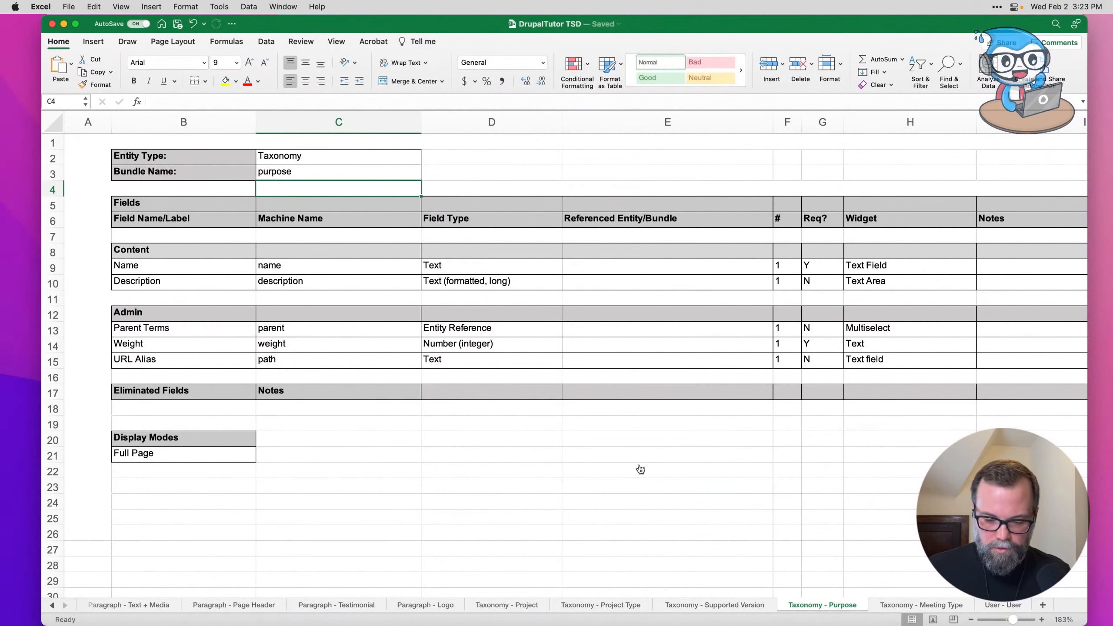
pyautogui.click(928, 608)
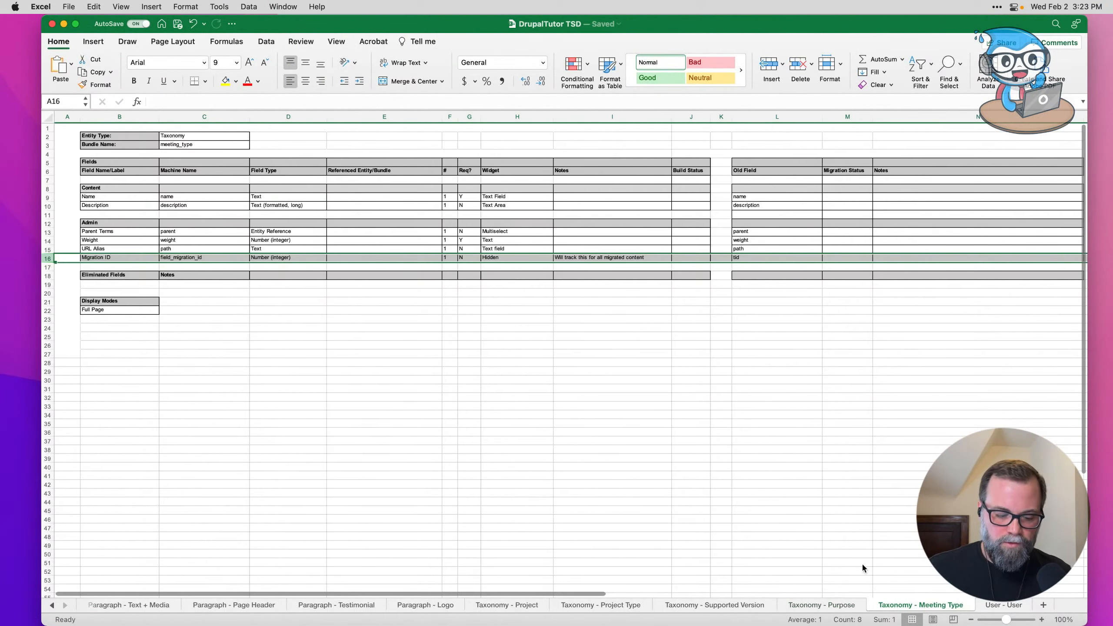
pyautogui.moveTo(1006, 621); pyautogui.dragTo(1011, 621)
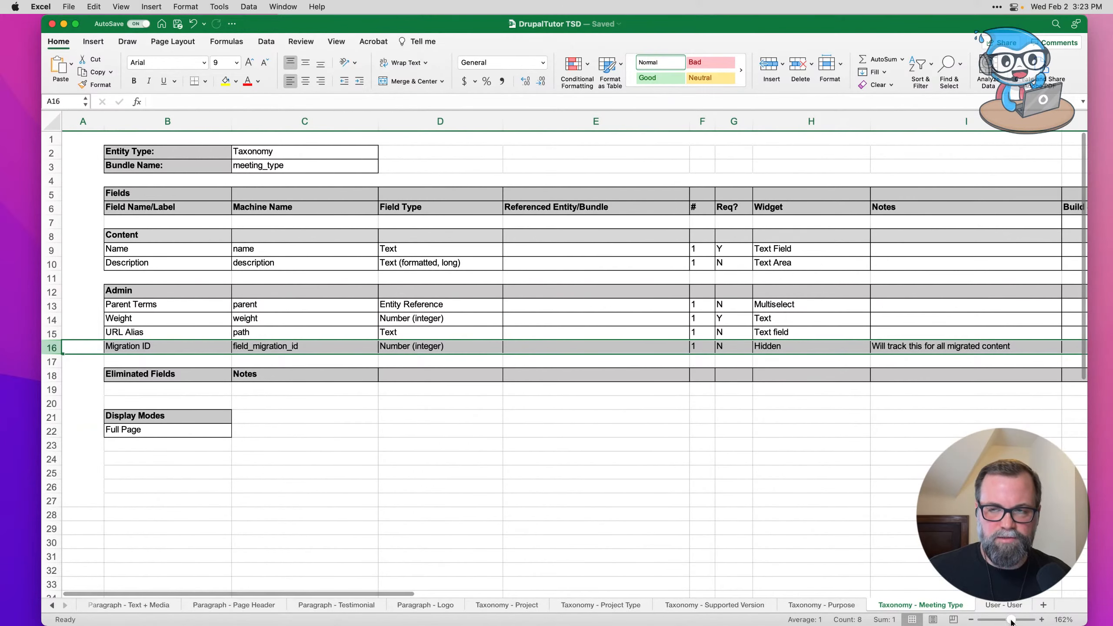
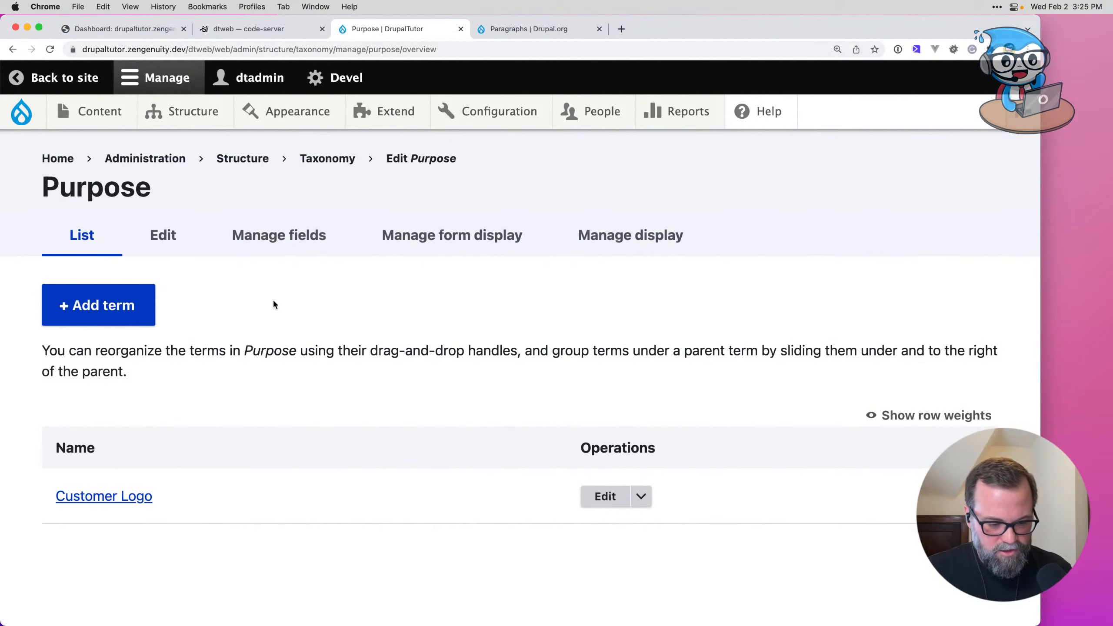
# Step: Create a taxonomy vocabulary named Meeting Type without a description
pyautogui.click(320, 165)
pyautogui.click(166, 337)
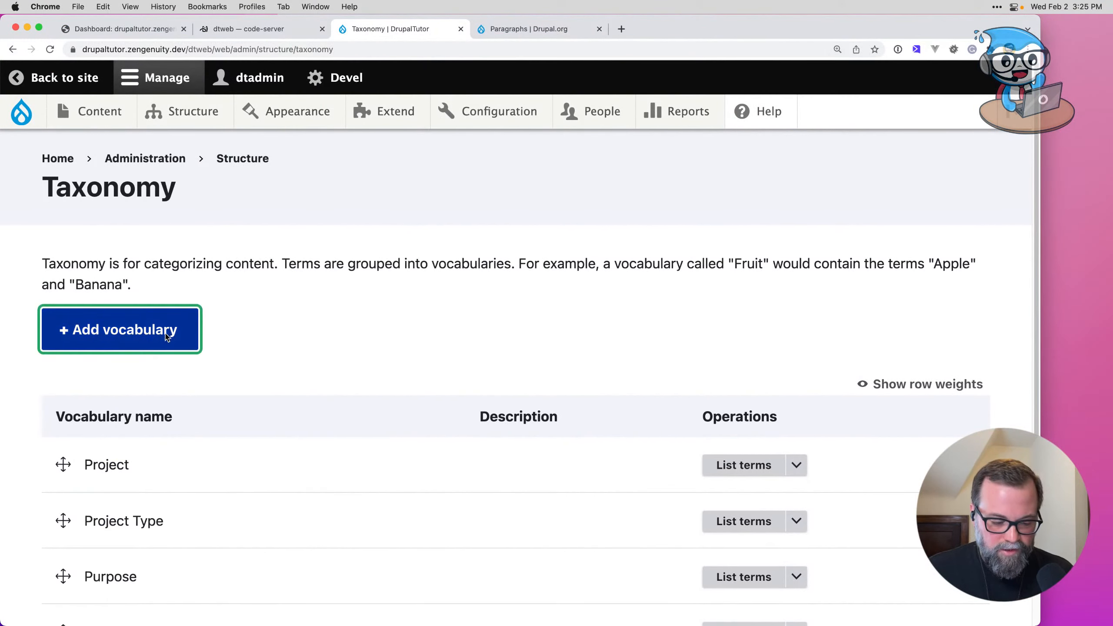
pyautogui.click(238, 276)
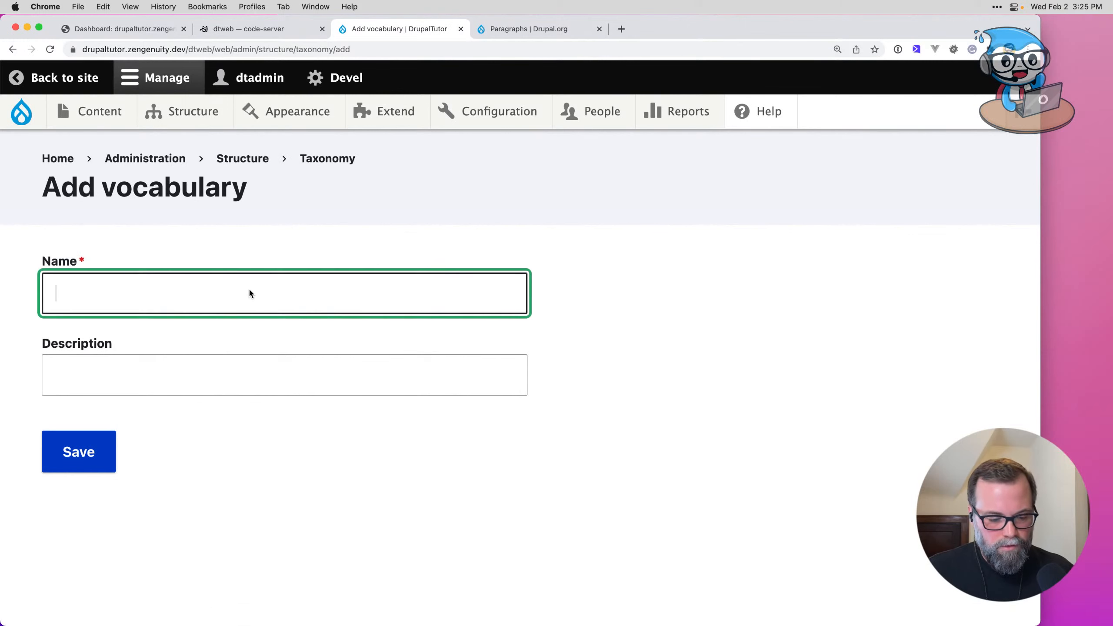
pyautogui.write('t')
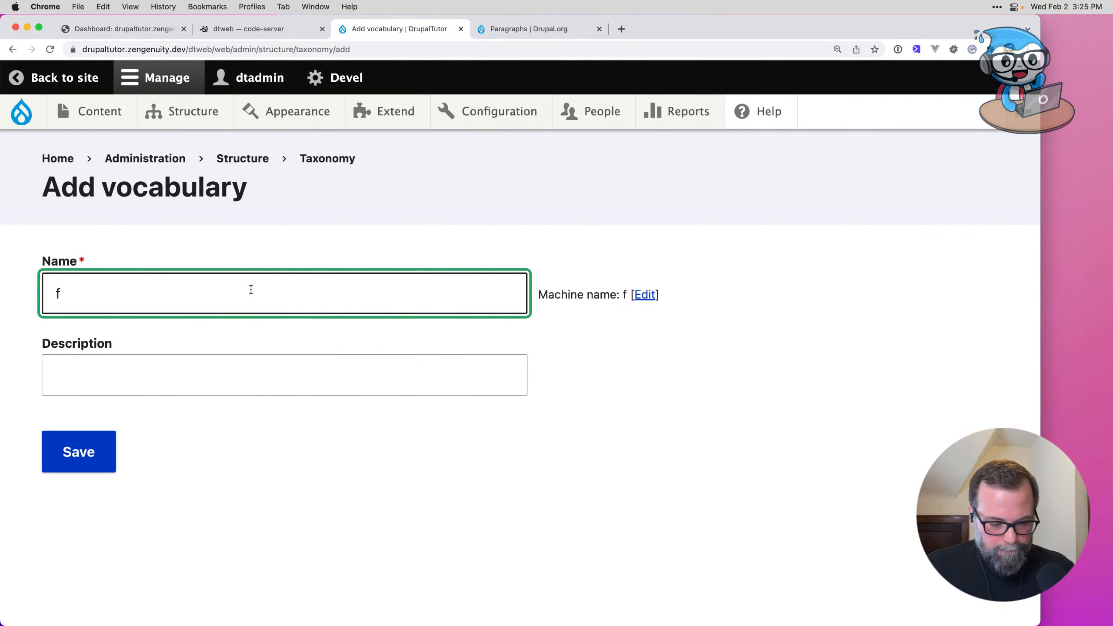
pyautogui.press('BackSpace')
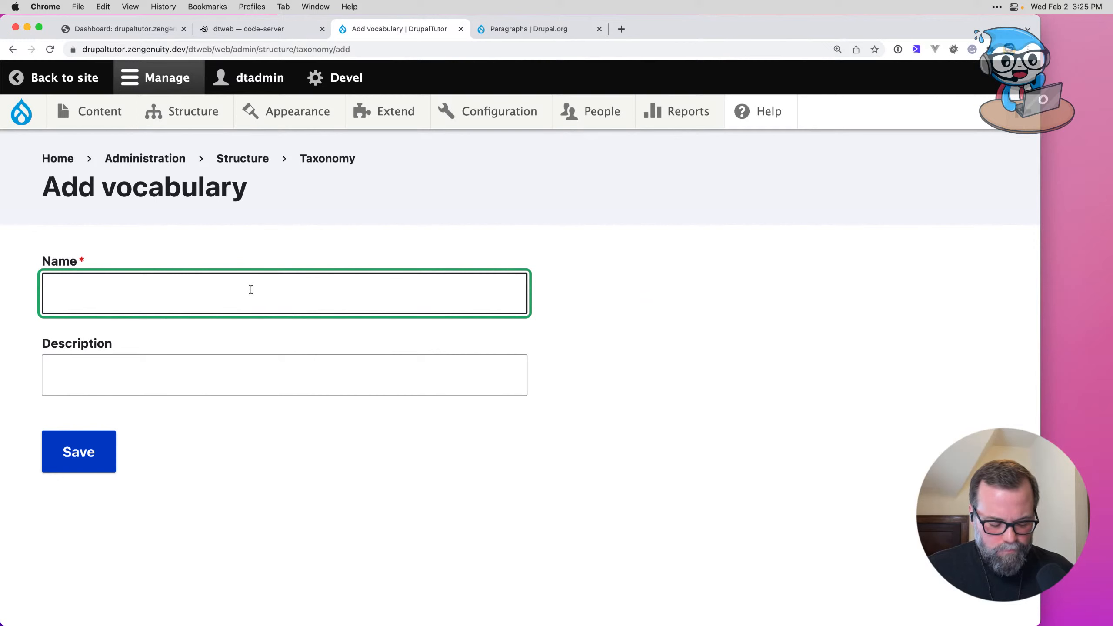
pyautogui.write('Meeting Ty')
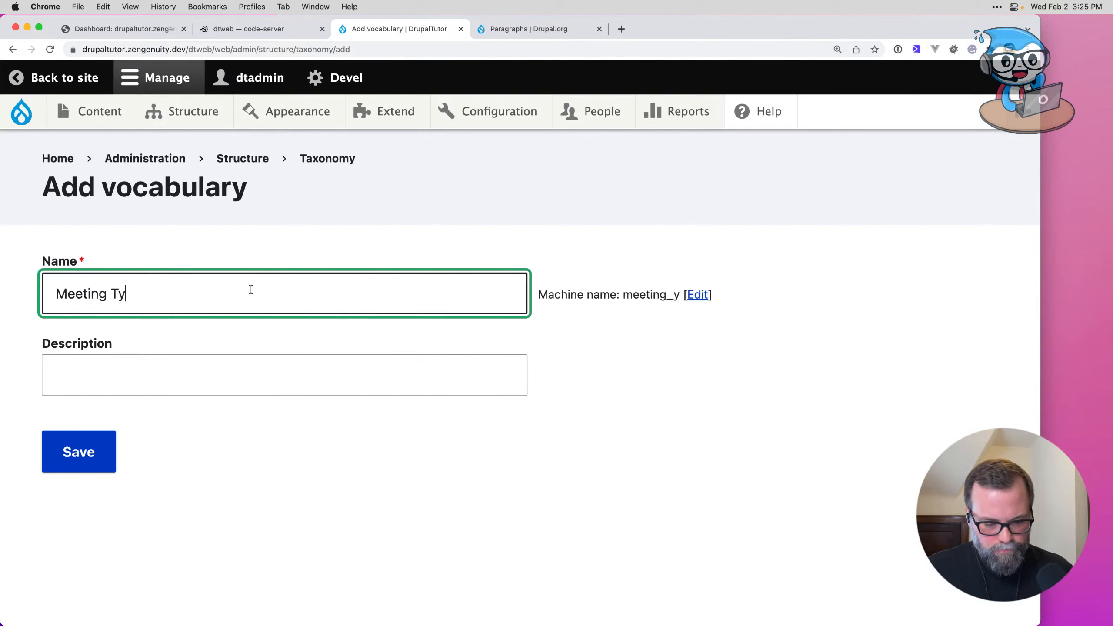
pyautogui.write('pe')
pyautogui.click(90, 442)
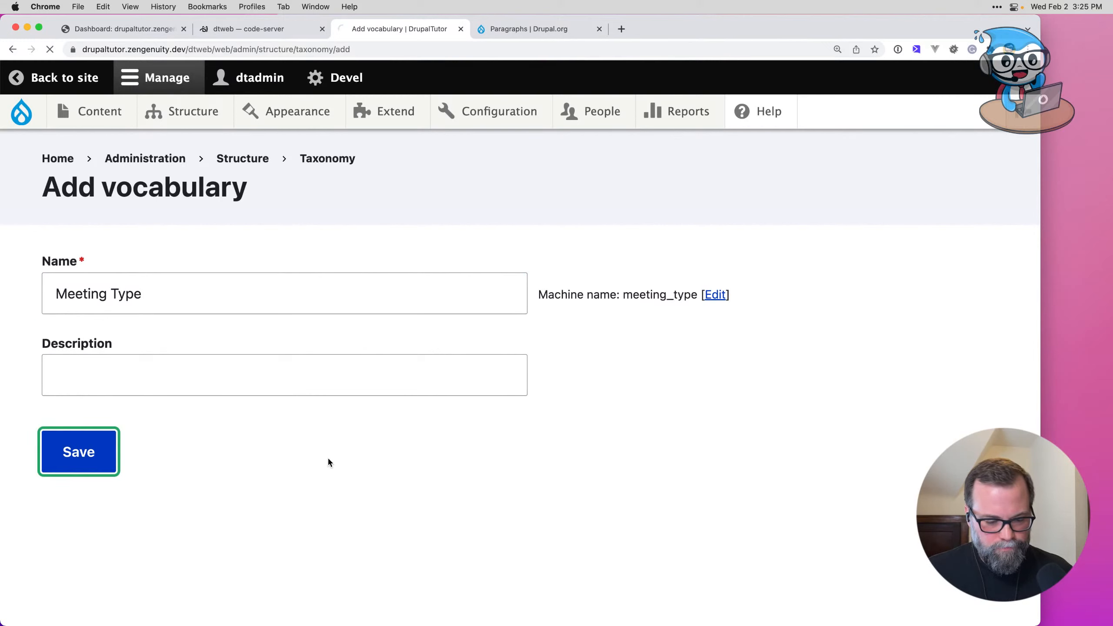
pyautogui.scroll(-3, 309, 431)
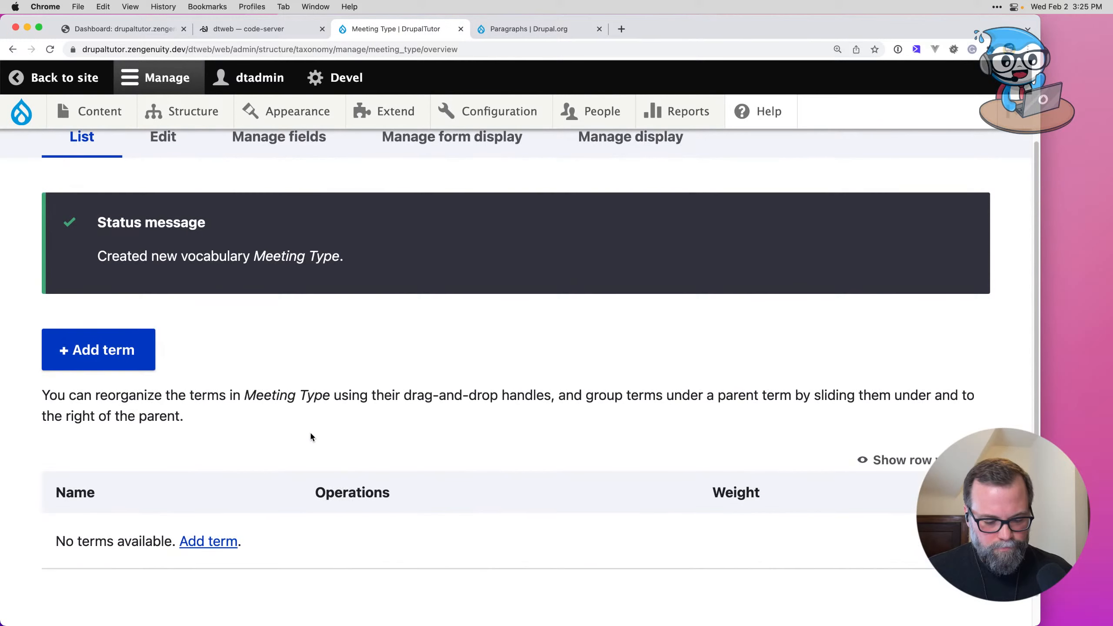
pyautogui.scroll(3, 310, 432)
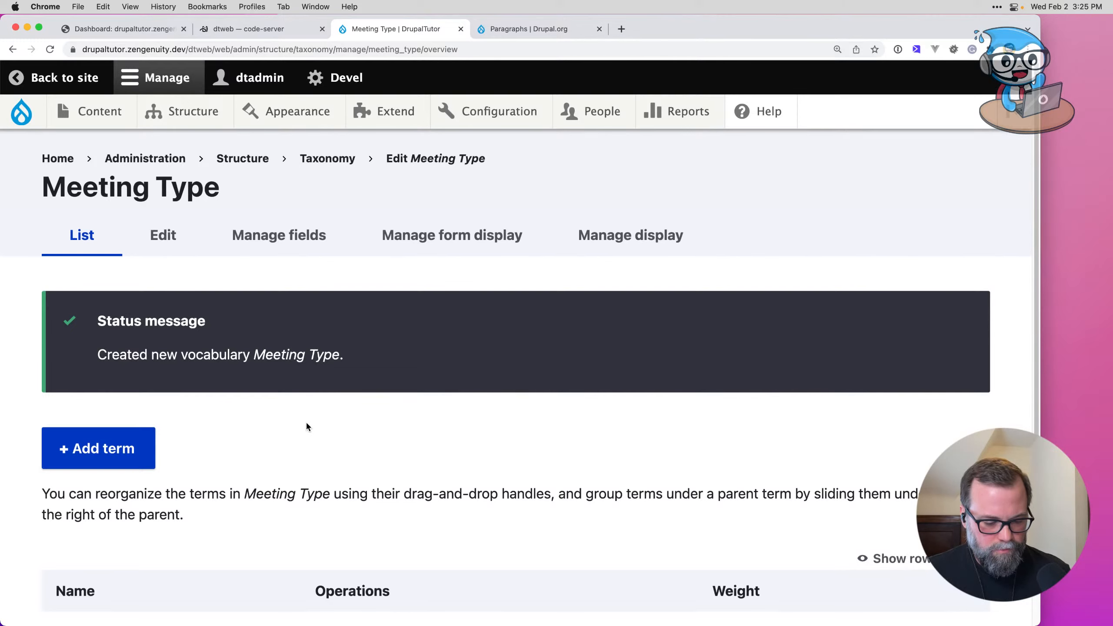
# Step: Open the Meeting Type vocabulary's edit form, and return to its term list
pyautogui.press('super+Tab')
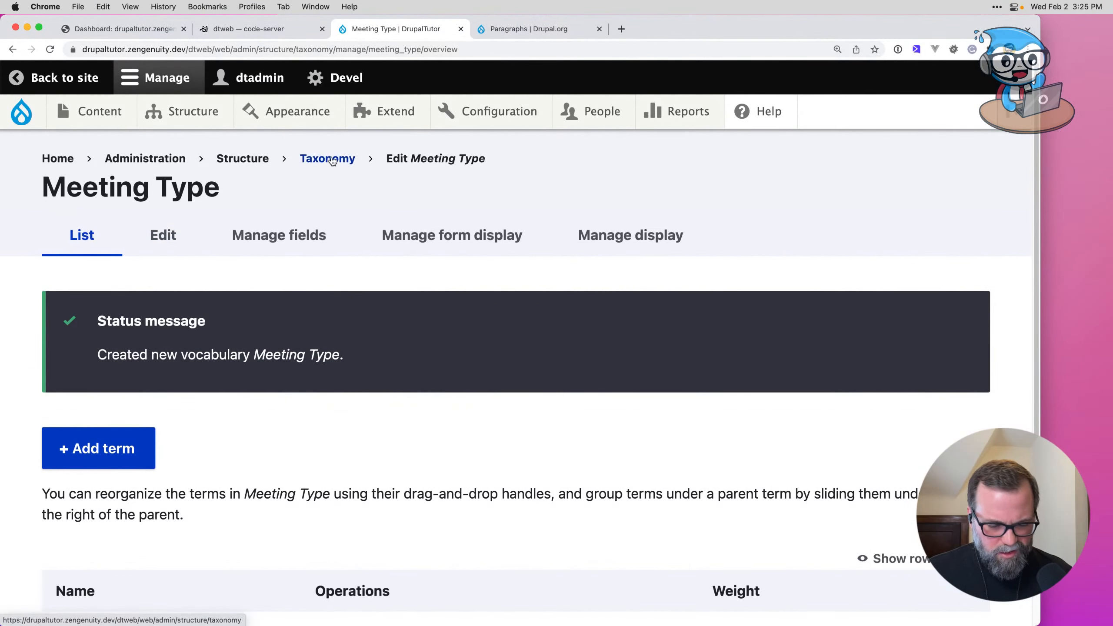
pyautogui.click(393, 160)
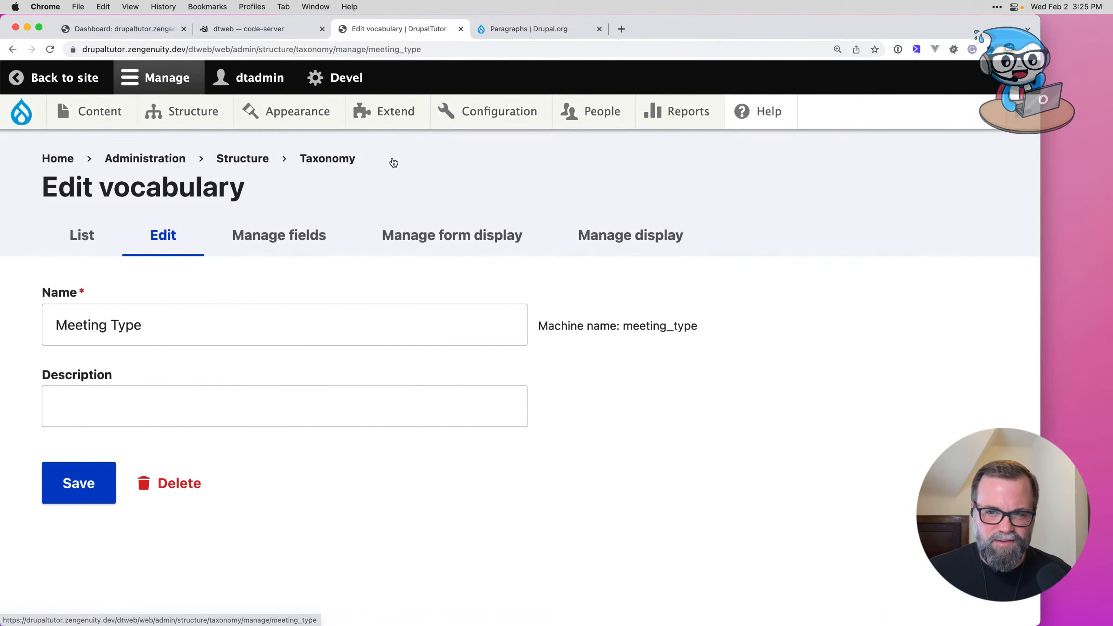
pyautogui.click(112, 248)
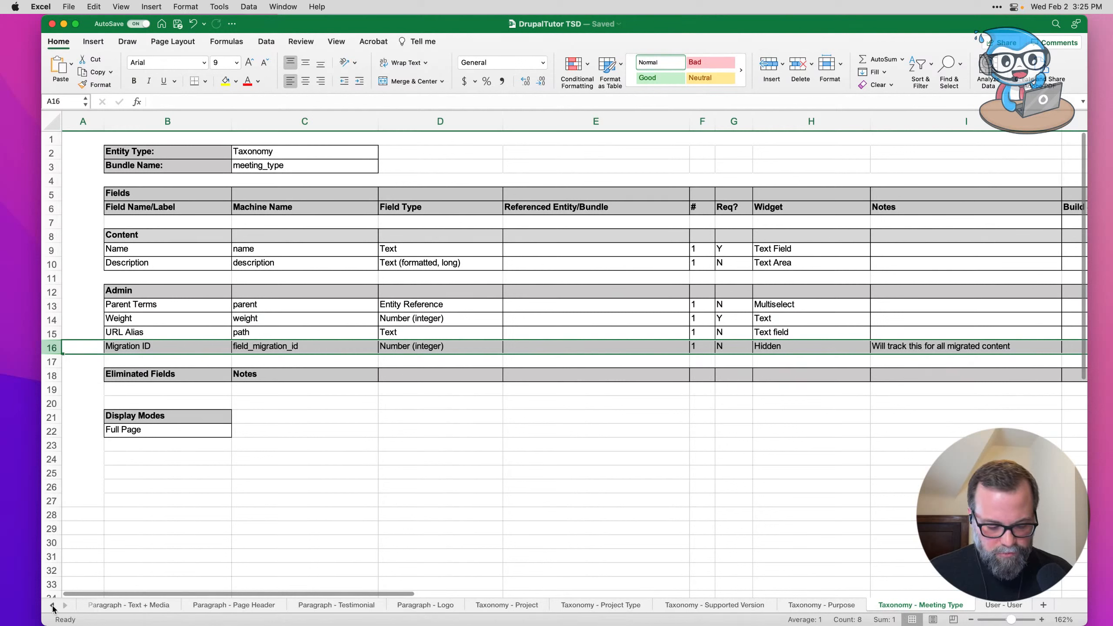
# Step: Switch to Excel and review the field specification on the Content - Discussion sheet of the DrupalTutor TSD workbook
pyautogui.click(52, 605)
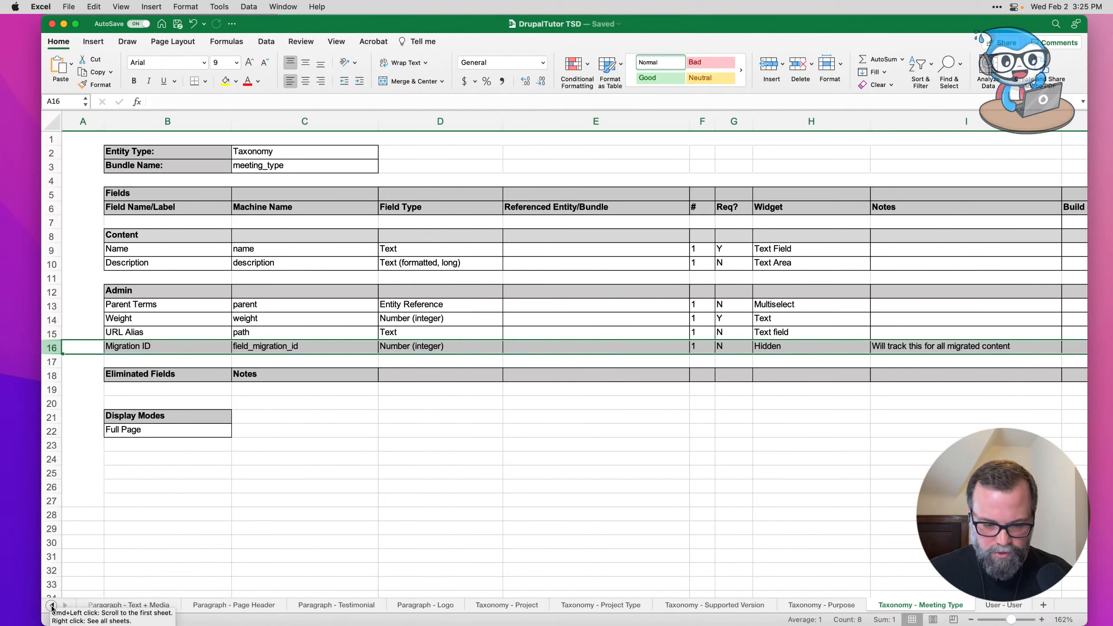
pyautogui.click(52, 606)
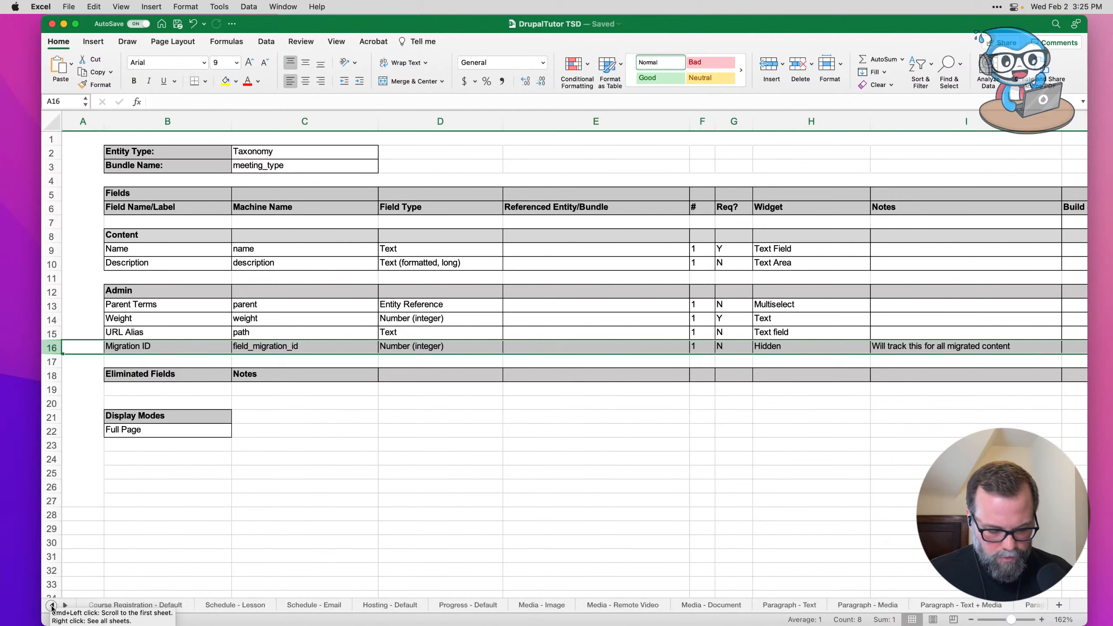
pyautogui.click(52, 606)
pyautogui.click(52, 606)
pyautogui.click(51, 605)
pyautogui.click(52, 606)
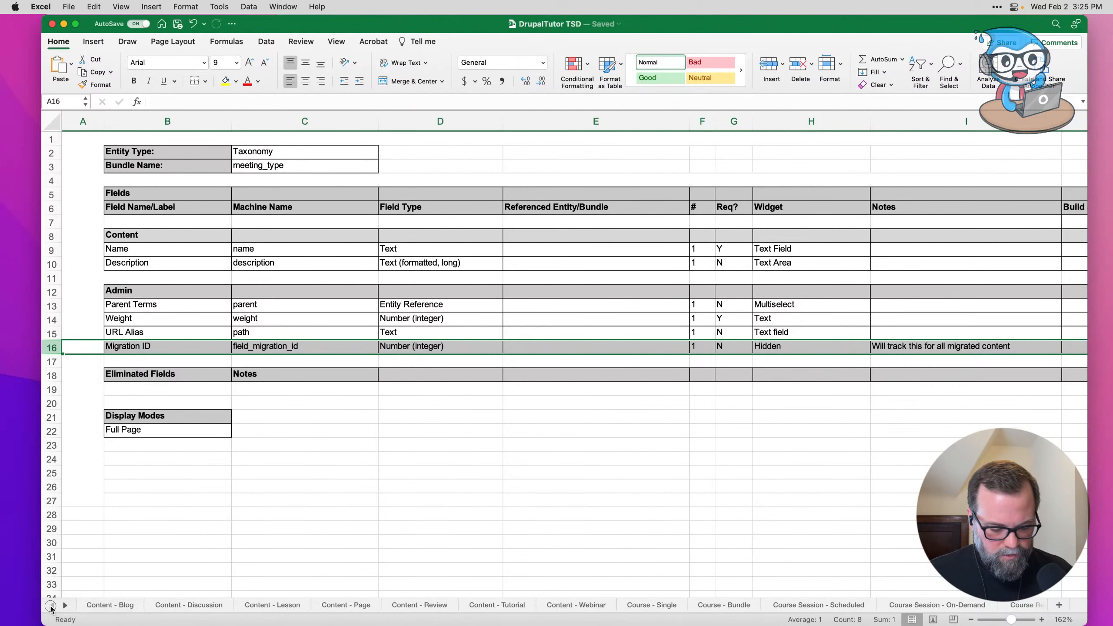
pyautogui.click(173, 606)
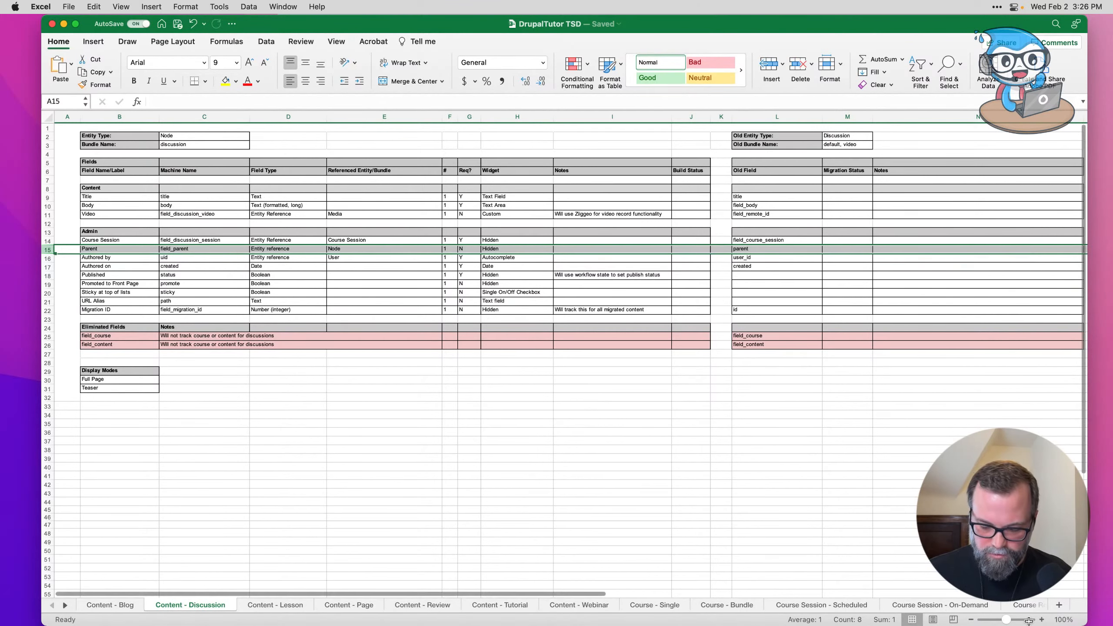
pyautogui.click(1014, 620)
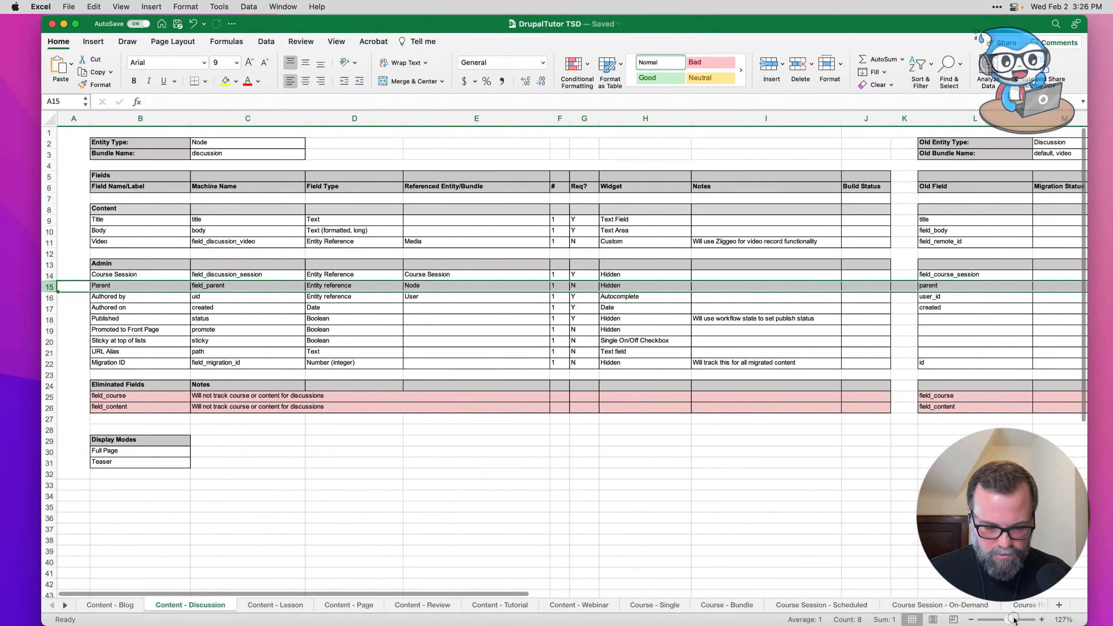
pyautogui.click(65, 605)
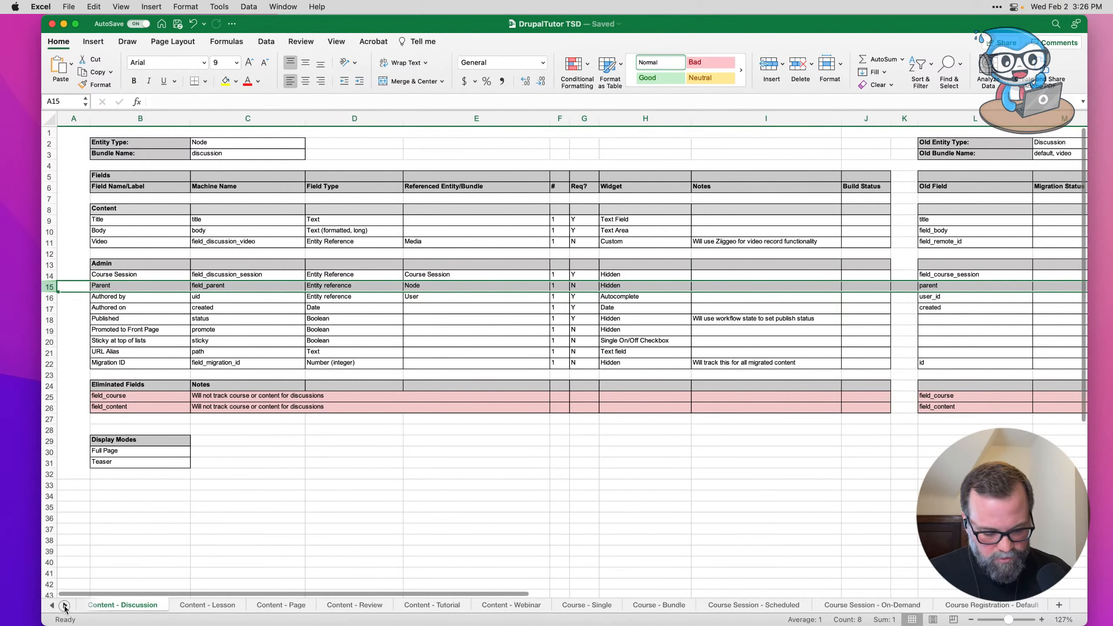
pyautogui.click(65, 605)
pyautogui.click(65, 606)
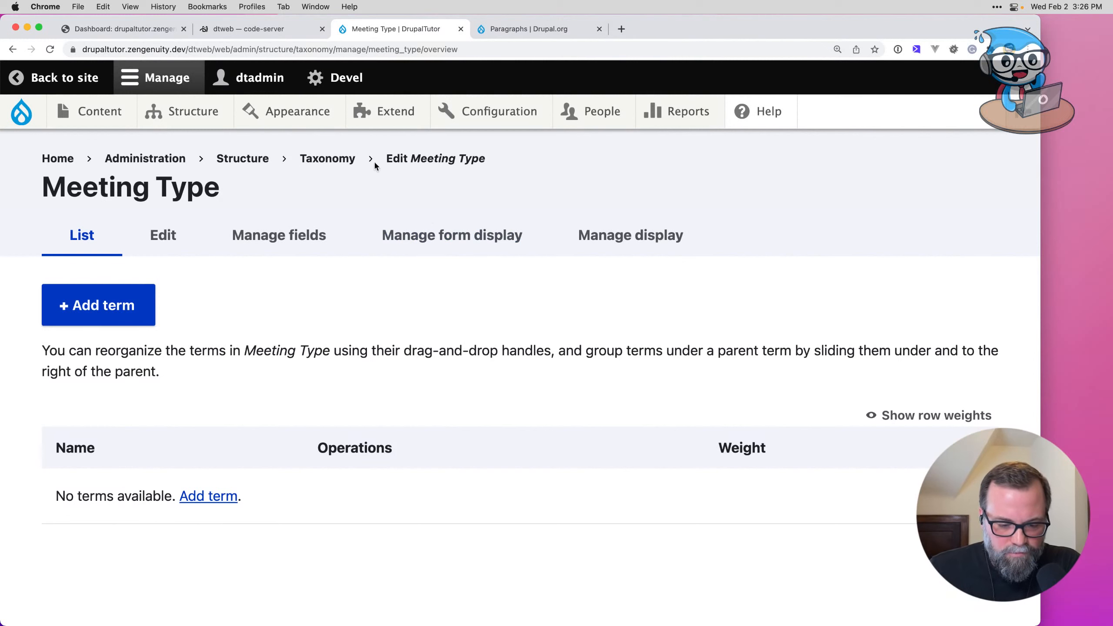
# Step: Switch to the Drupal site in Chrome and view the page and URL of the Drupal 9 term in the Supported Version vocabulary
pyautogui.click(346, 160)
pyautogui.scroll(-3, 466, 343)
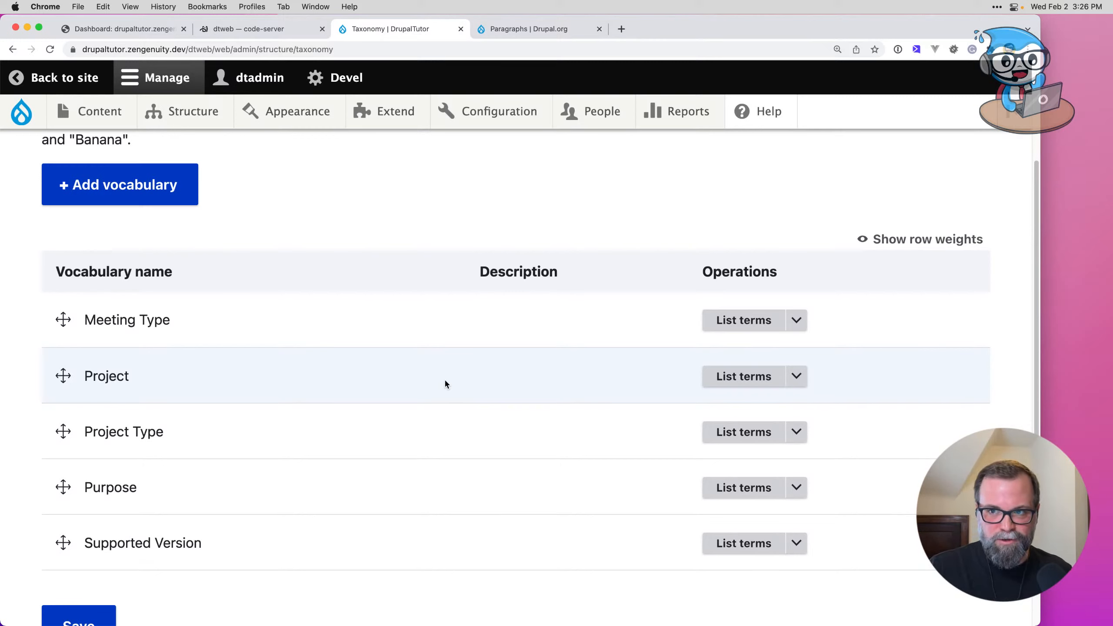
pyautogui.click(744, 542)
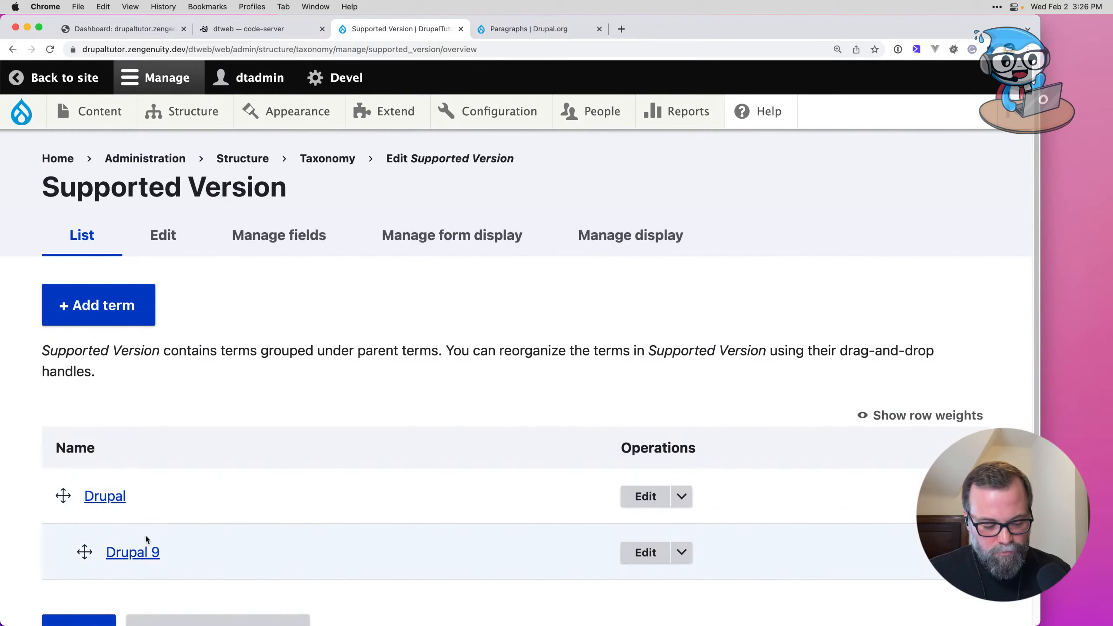
pyautogui.click(149, 549)
pyautogui.click(323, 42)
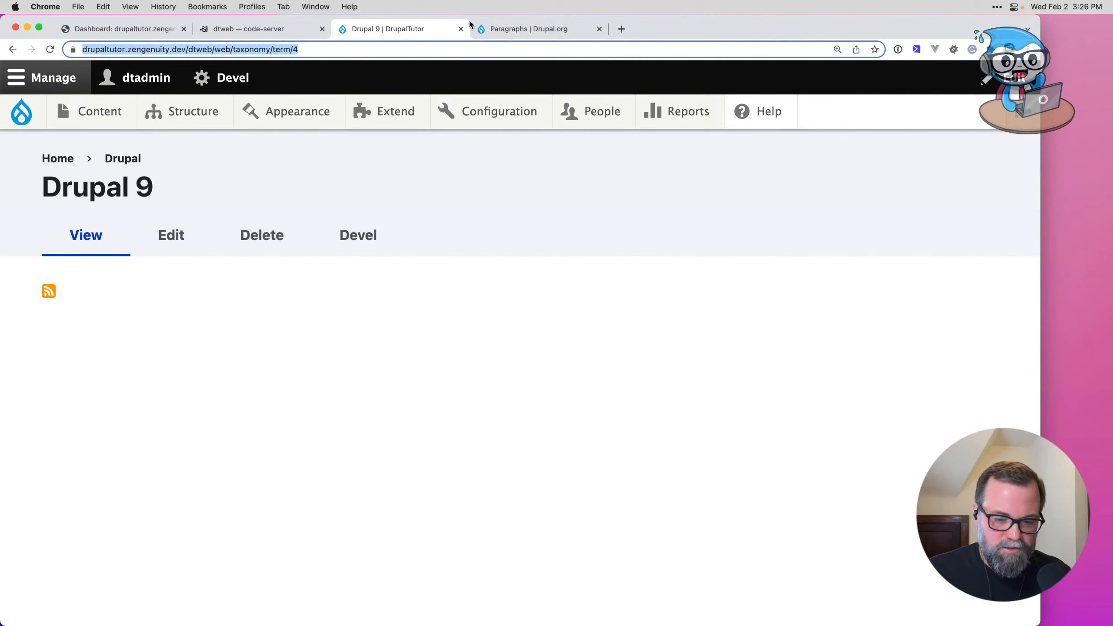
# Step: Open the drupal.org project page for rabbit_hole and review the module's description and downloads
pyautogui.click(527, 32)
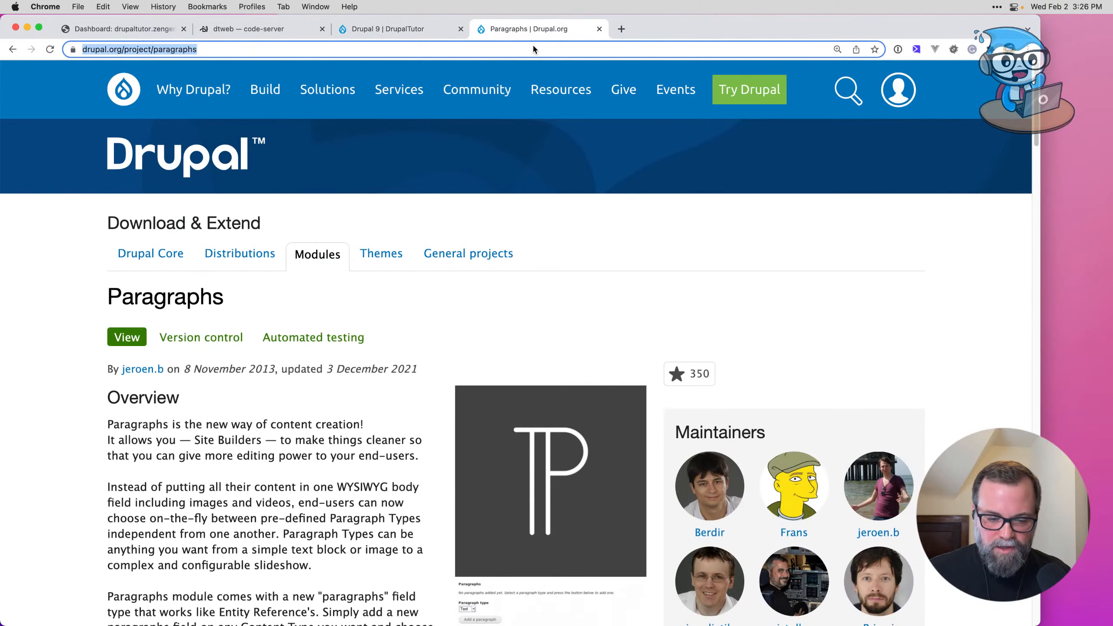
pyautogui.doubleClick(170, 49)
pyautogui.write('rabbit')
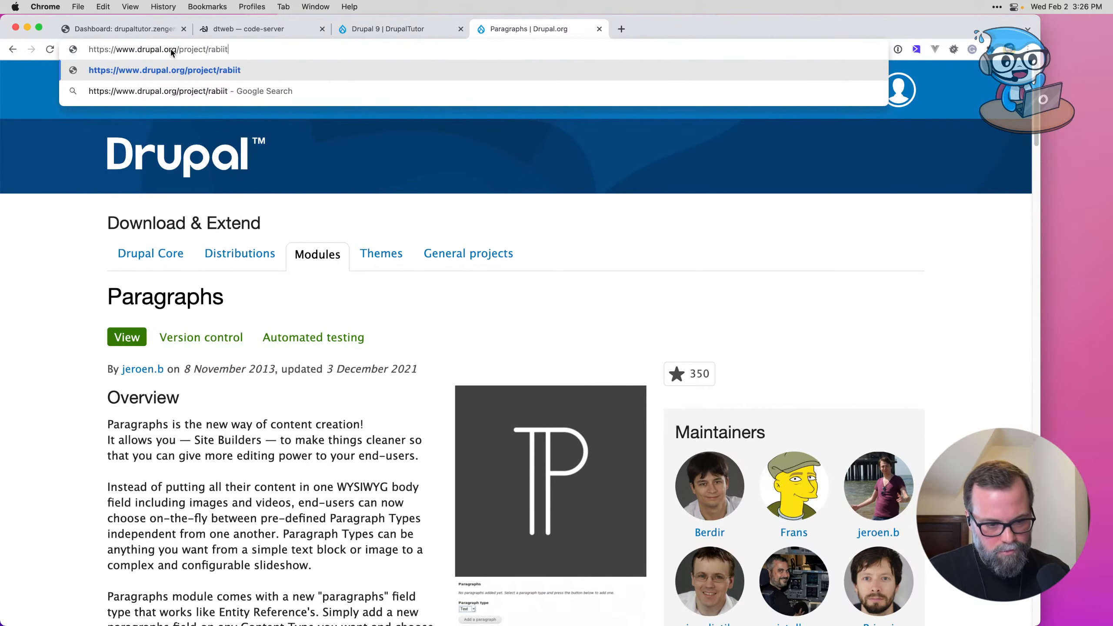
pyautogui.write('_hole')
pyautogui.press('Return')
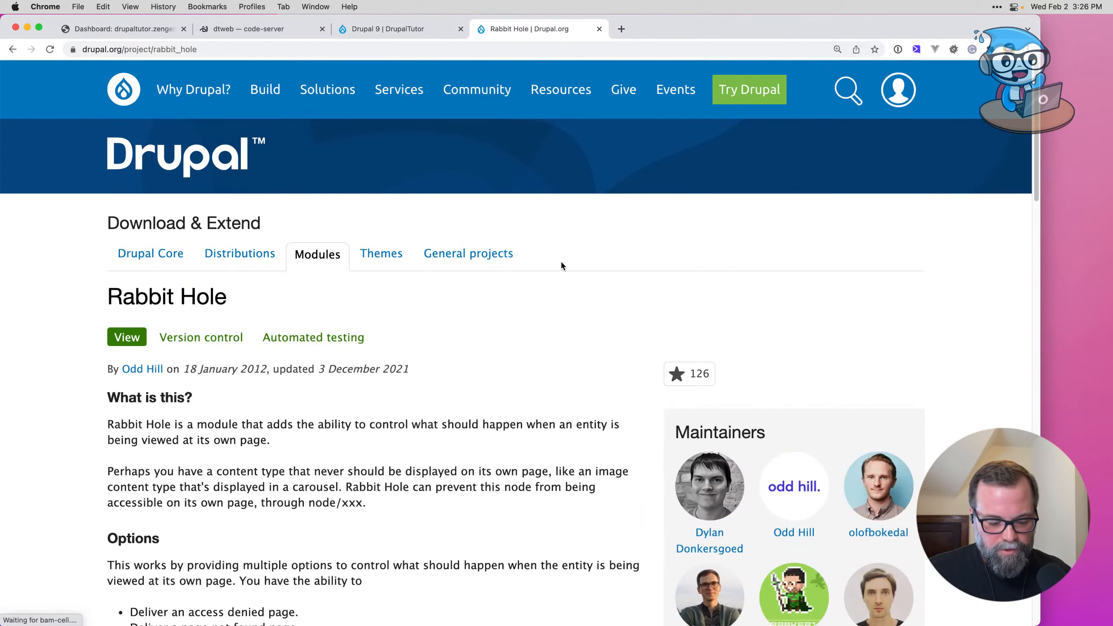
pyautogui.scroll(-15, 561, 263)
pyautogui.scroll(-10, 562, 264)
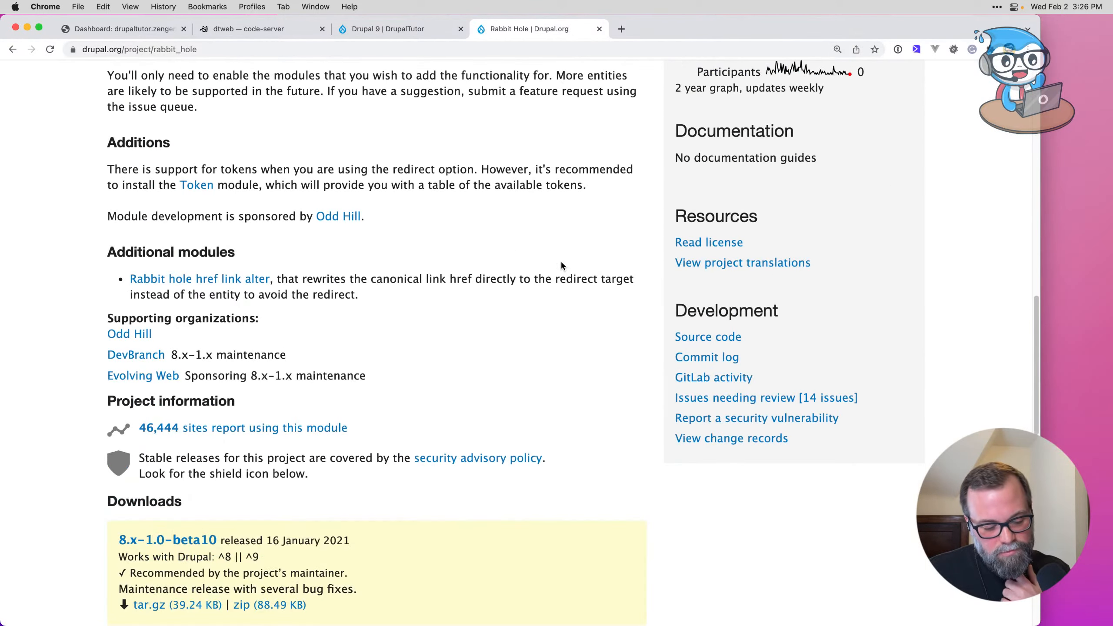
pyautogui.scroll(20, 561, 263)
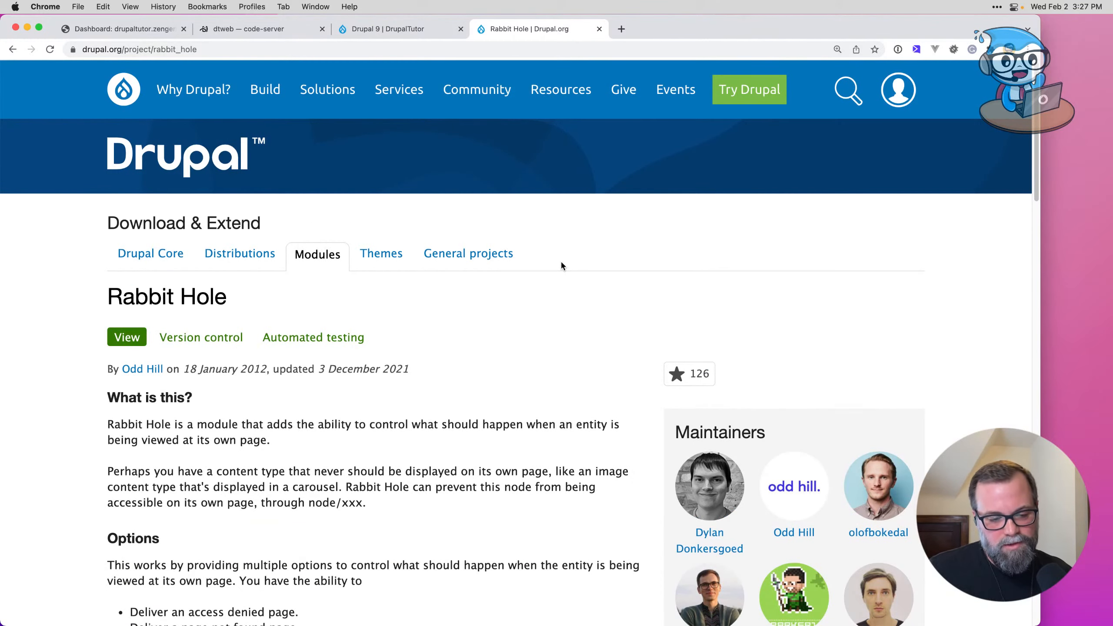
# Step: Install the Rabbit Hole module by running composer require drupal/rabbit_hole in the dtweb code-server terminal
pyautogui.click(371, 29)
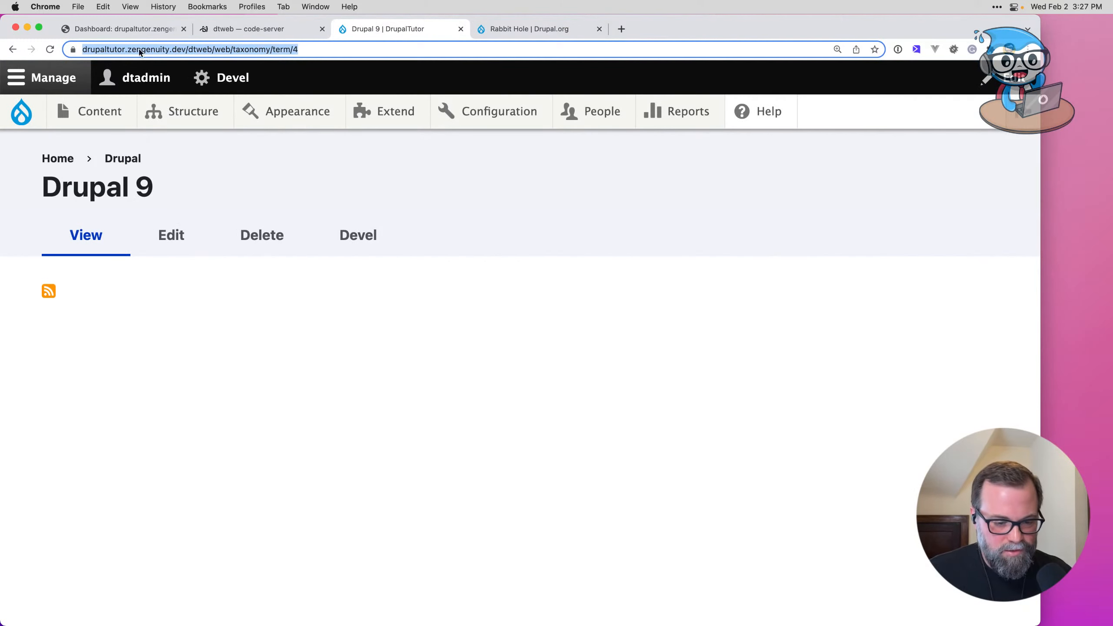
pyautogui.click(217, 33)
pyautogui.click(442, 481)
pyautogui.write('com')
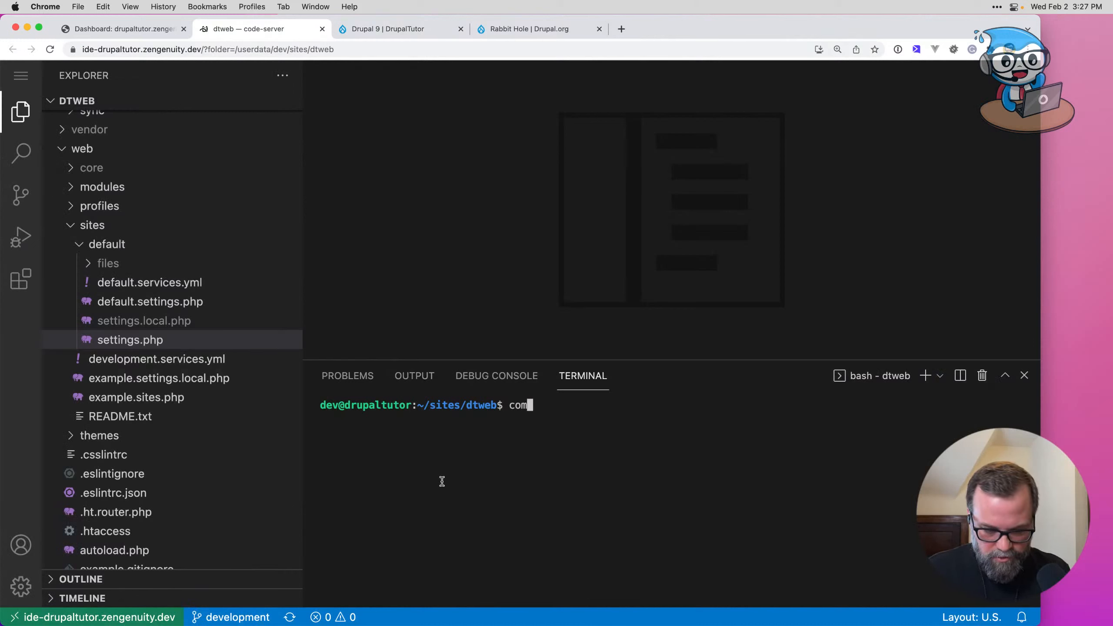
pyautogui.write('poser require')
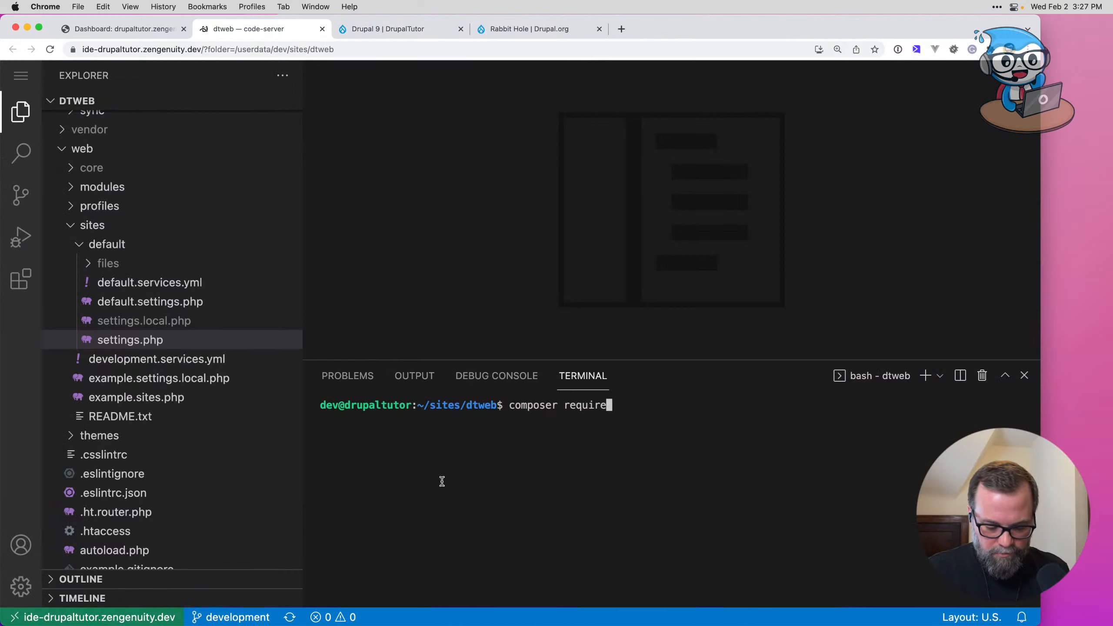
pyautogui.press('super+equal')
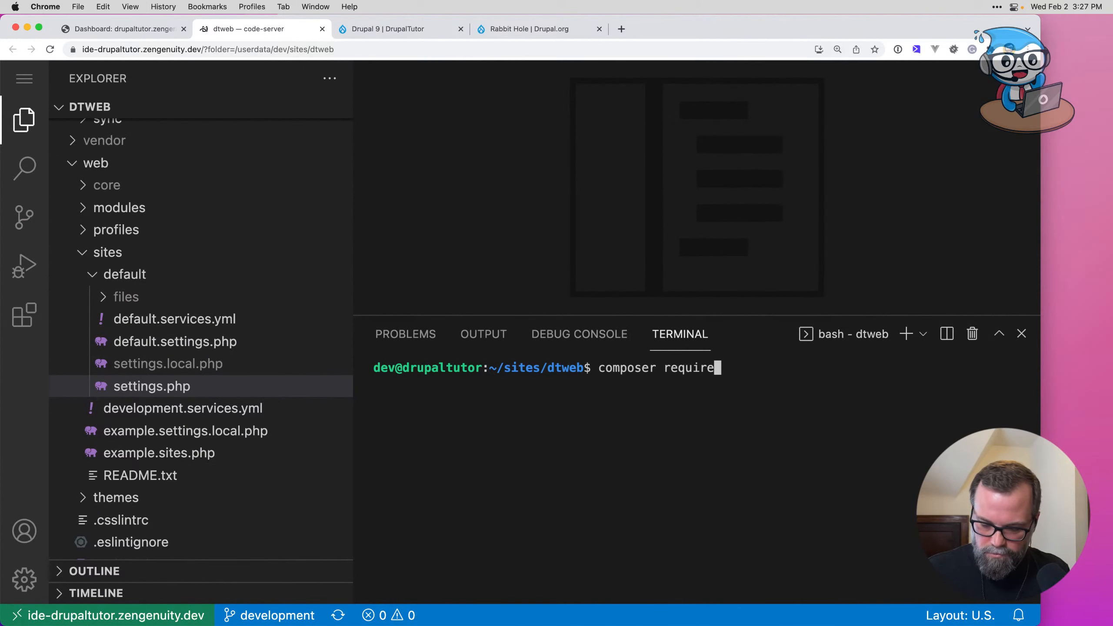
pyautogui.moveTo(754, 317); pyautogui.dragTo(756, 337)
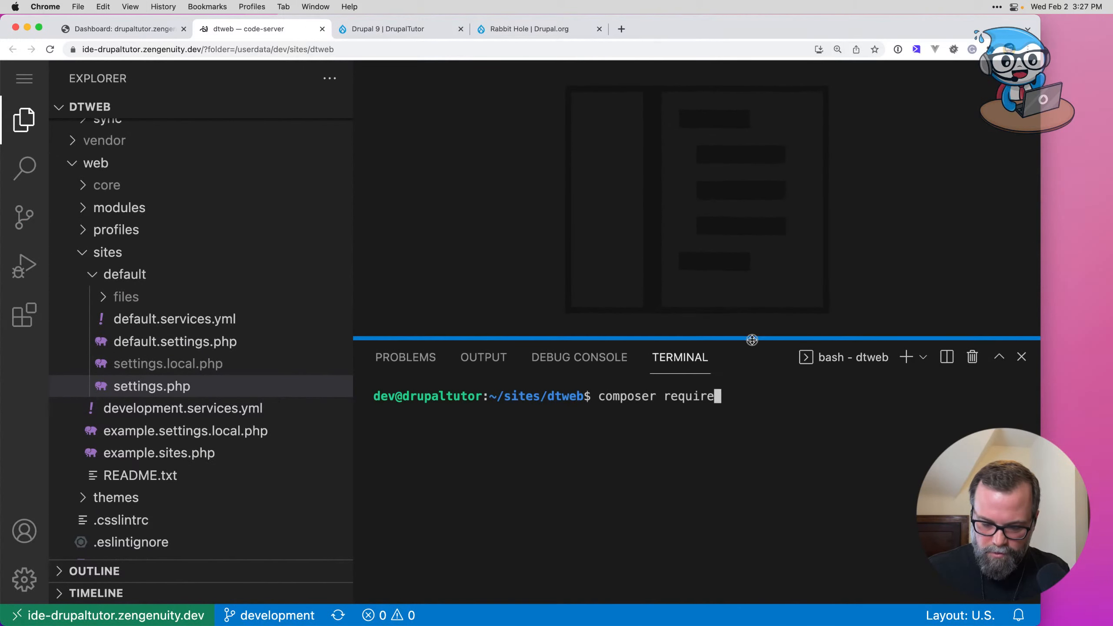
pyautogui.write('drupal/ra')
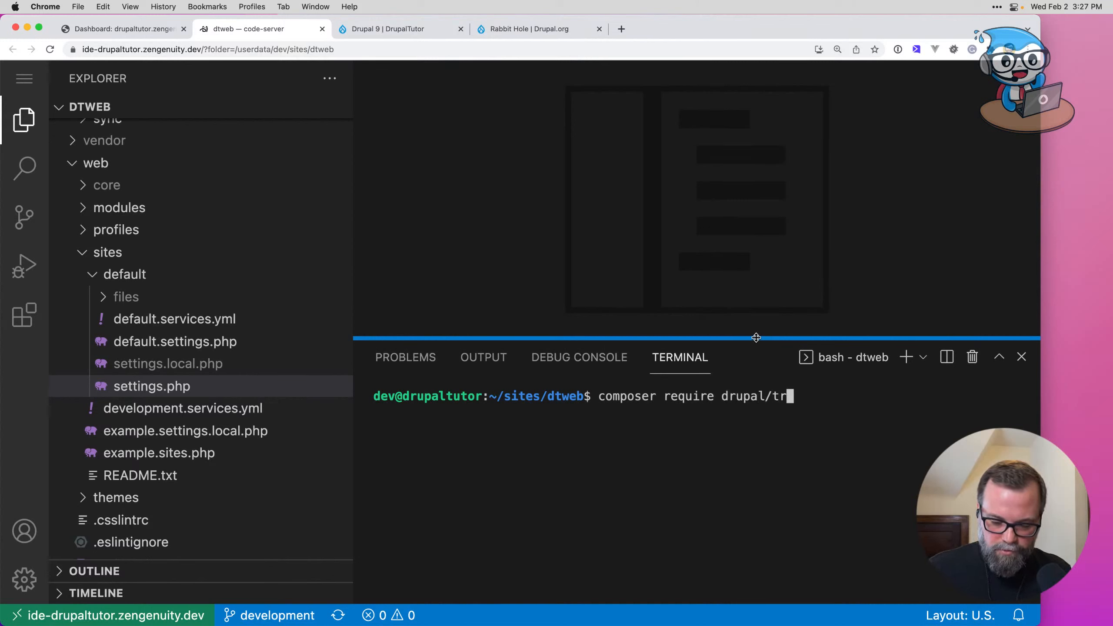
pyautogui.press('BackSpace')
pyautogui.write('abbit_ho')
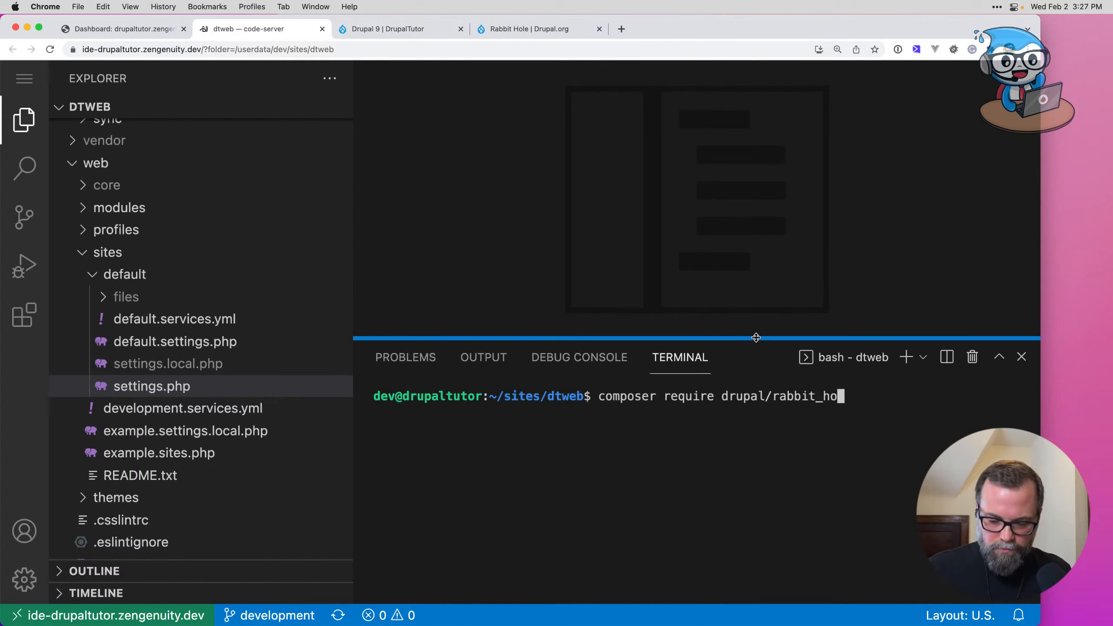
pyautogui.write('le')
pyautogui.press('Return')
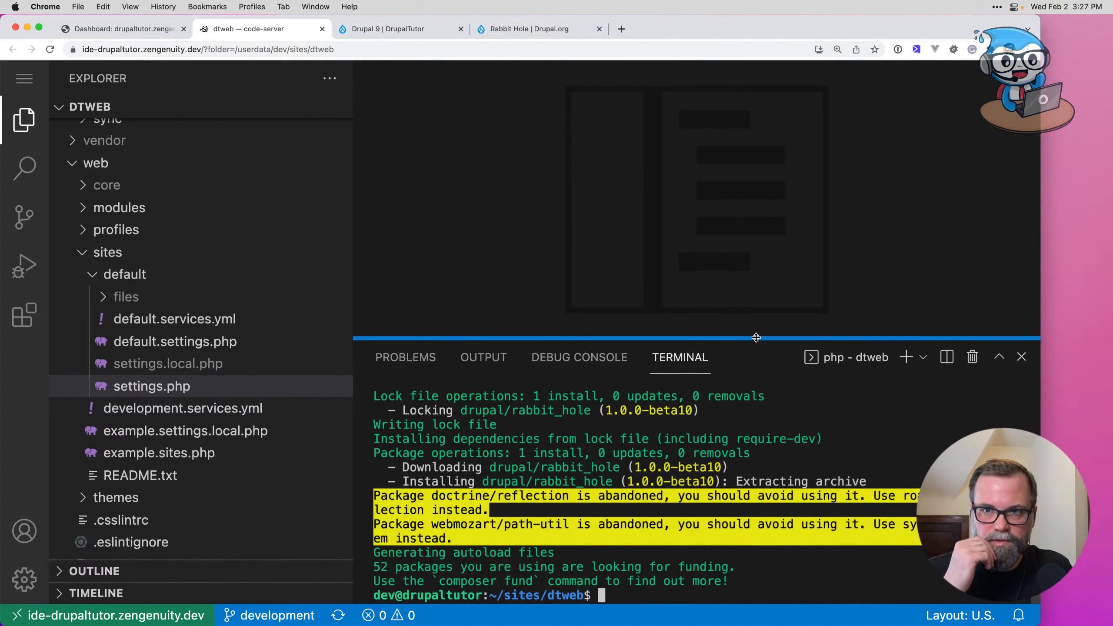
pyautogui.write('drush ')
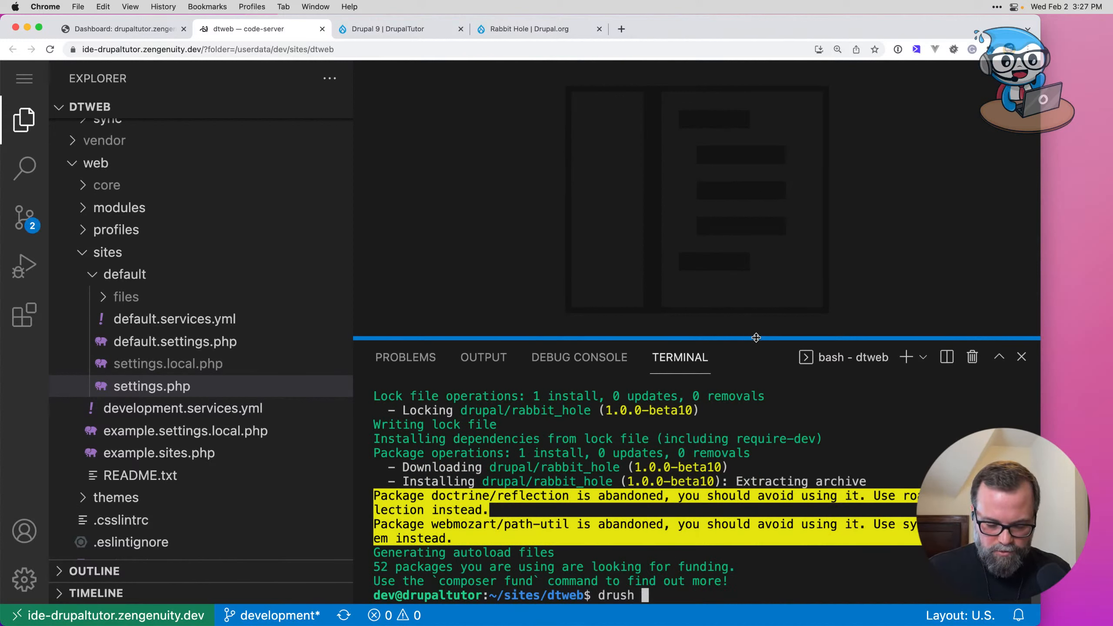
pyautogui.write('en rabbit_')
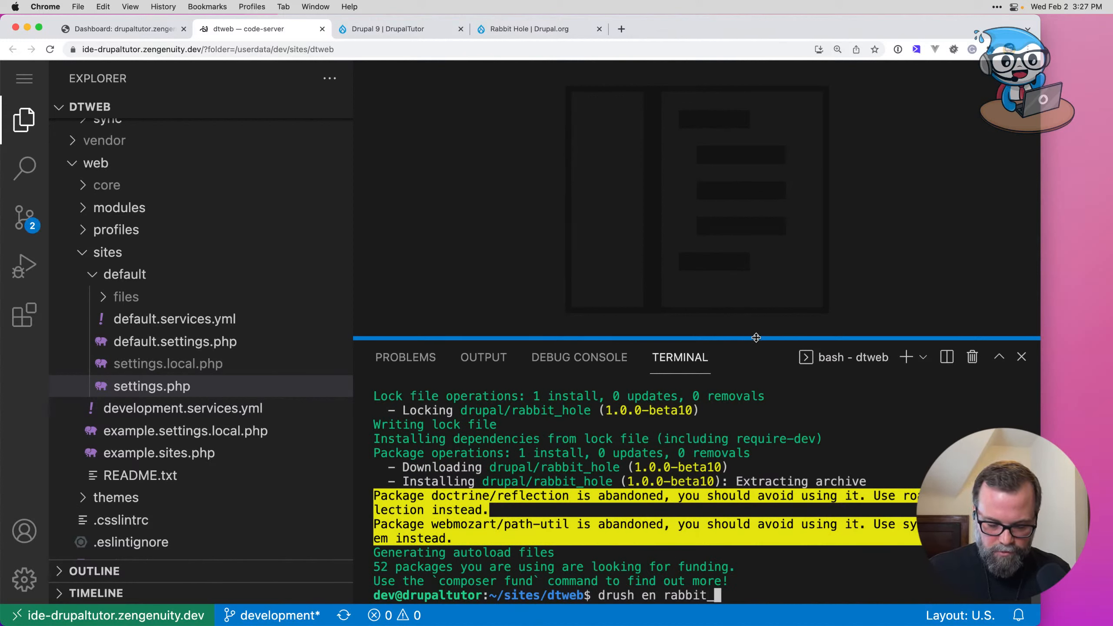
pyautogui.press('BackSpace')
pyautogui.press('BackSpace')
pyautogui.press('BackSpace')
pyautogui.press('BackSpace')
pyautogui.press('BackSpace')
pyautogui.press('BackSpace')
pyautogui.press('BackSpace')
pyautogui.press('BackSpace')
pyautogui.press('BackSpace')
pyautogui.press('BackSpace')
pyautogui.press('BackSpace')
pyautogui.press('BackSpace')
pyautogui.press('BackSpace')
pyautogui.press('BackSpace')
pyautogui.press('BackSpace')
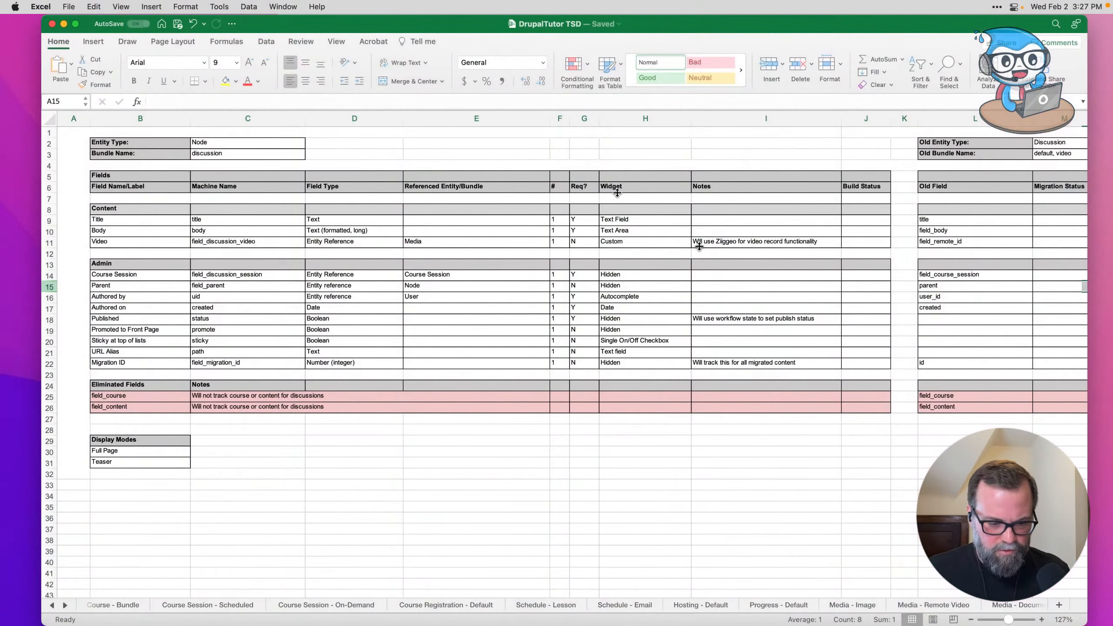
pyautogui.hotkey('shift', 'space')
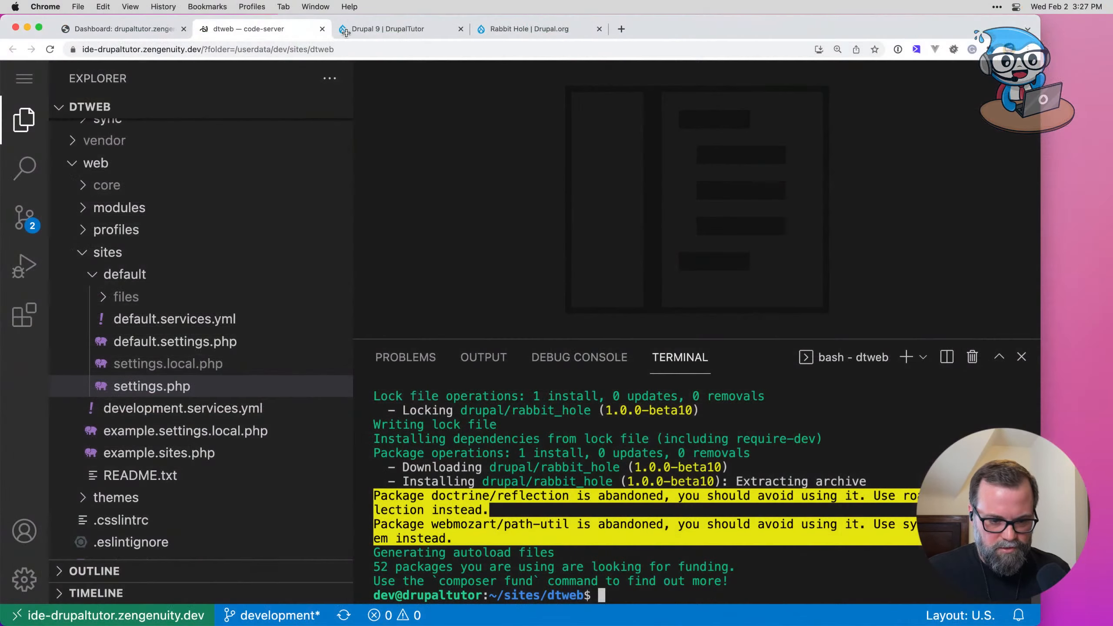
# Step: Switch to the Drupal site, open the Extend page and select the base Rabbit Hole module in the Other group
pyautogui.click(363, 31)
pyautogui.click(379, 110)
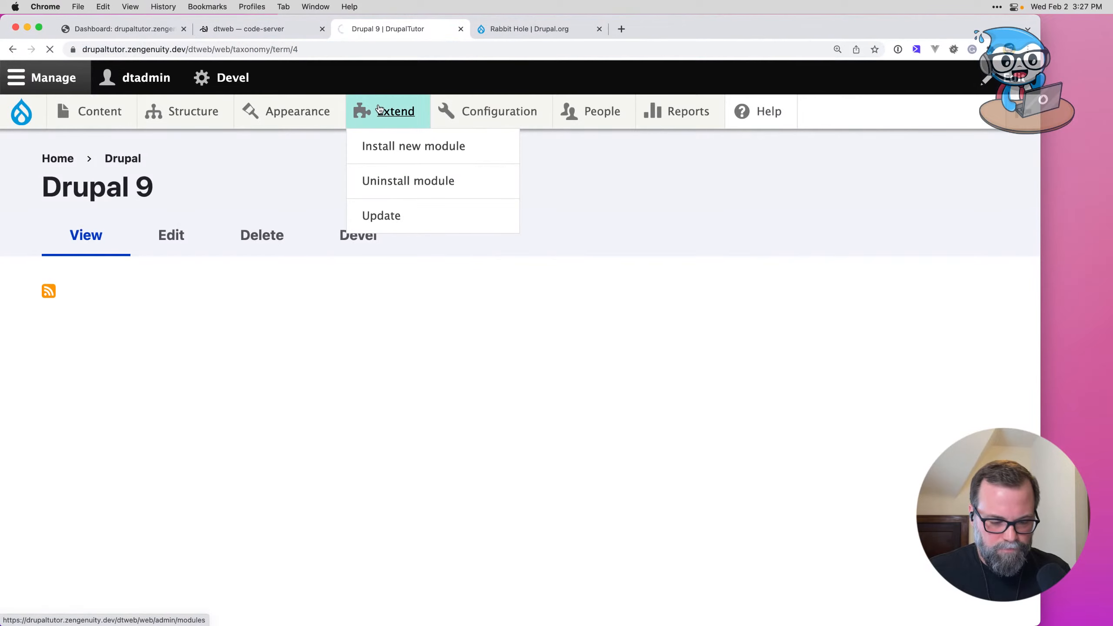
pyautogui.scroll(-5, 366, 348)
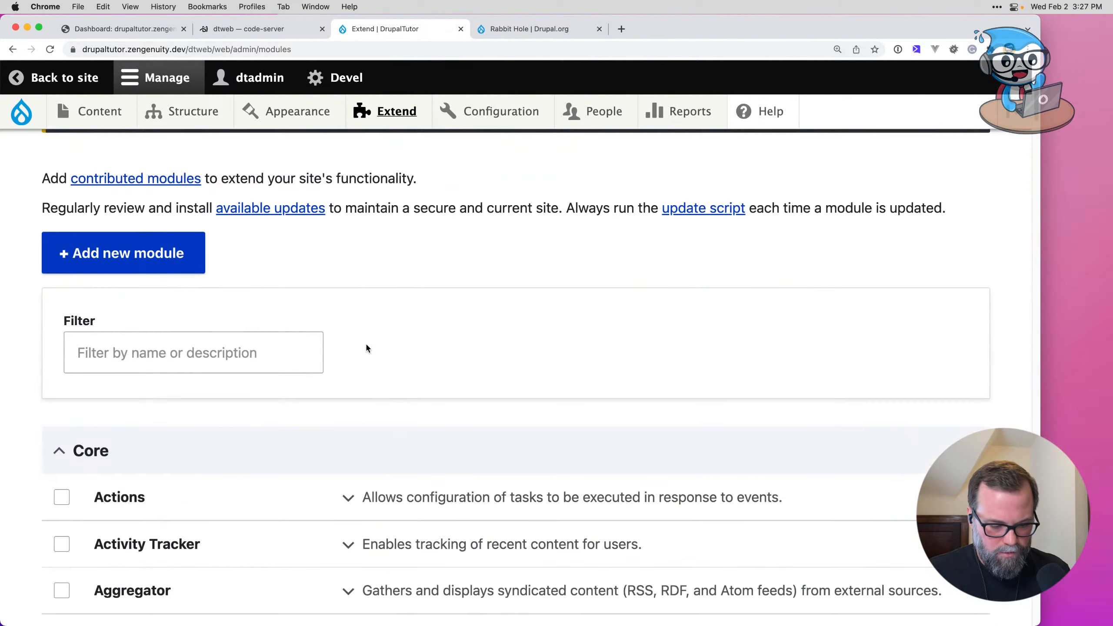
pyautogui.scroll(-20, 366, 348)
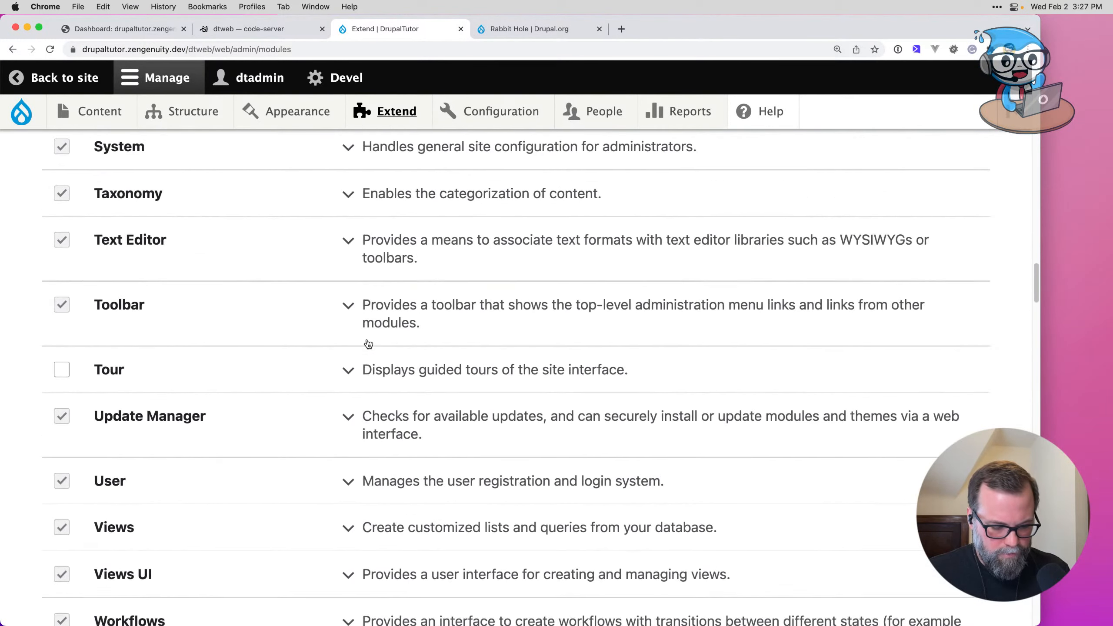
pyautogui.scroll(-15, 368, 344)
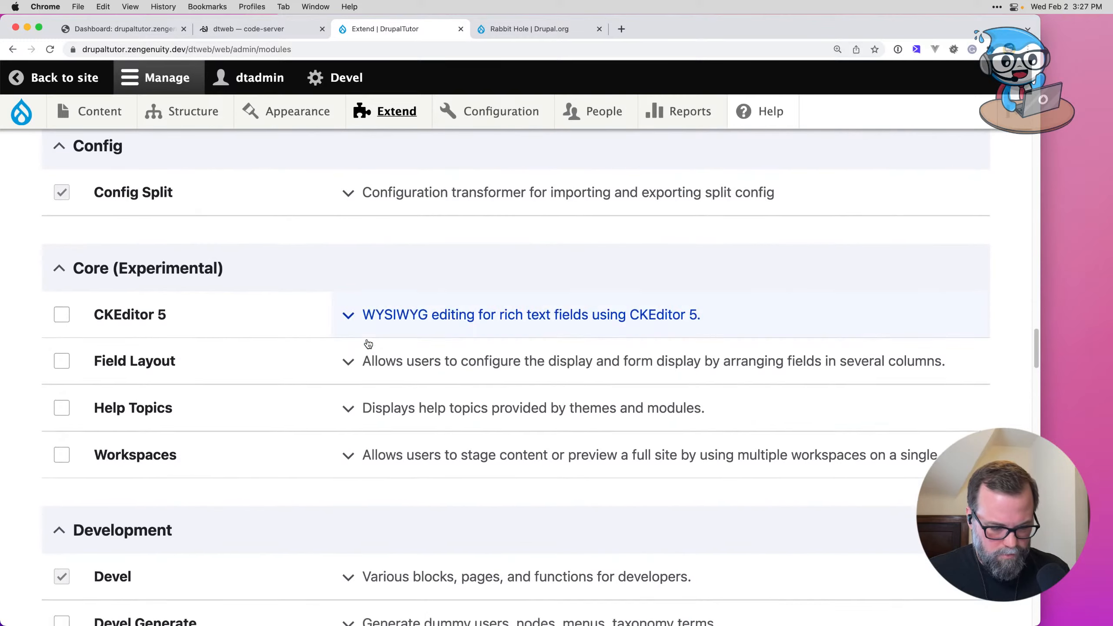
pyautogui.scroll(-15, 368, 344)
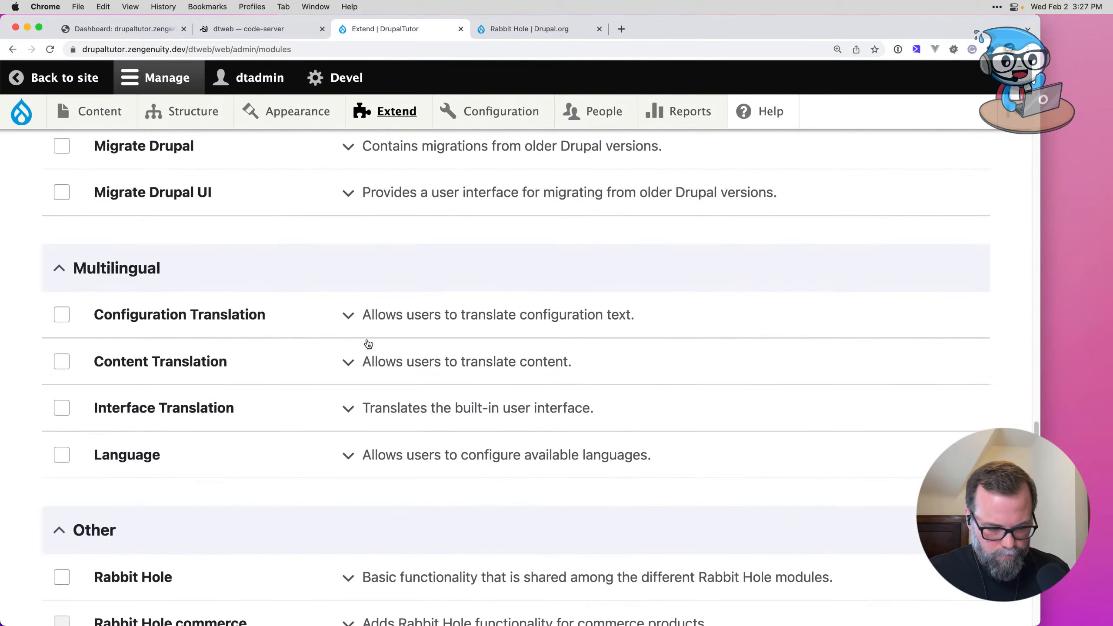
pyautogui.scroll(-8, 368, 345)
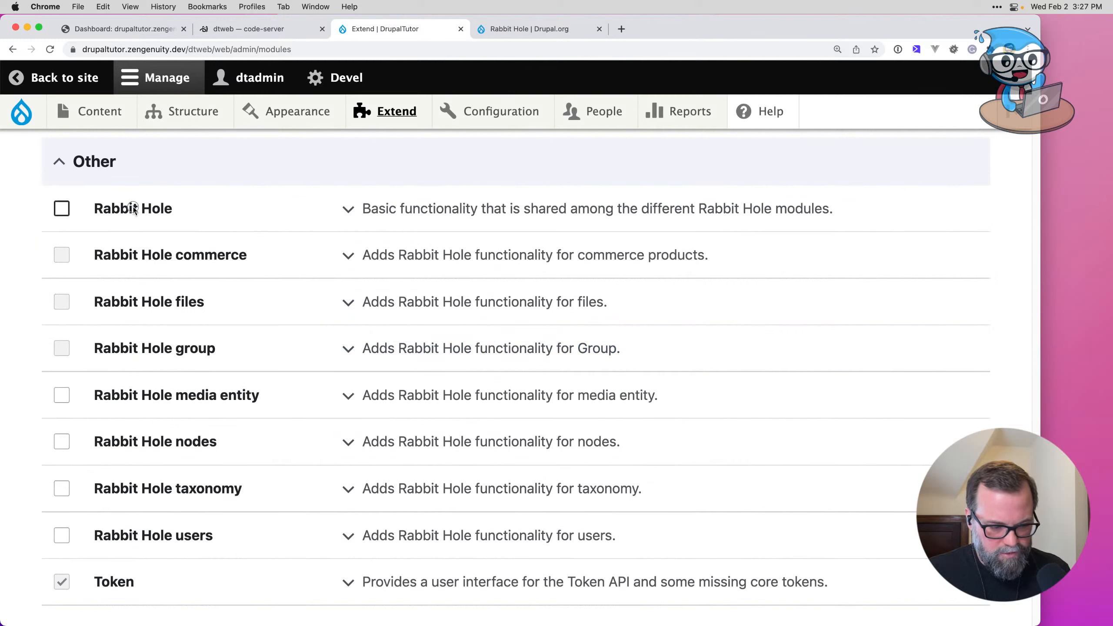
pyautogui.click(134, 208)
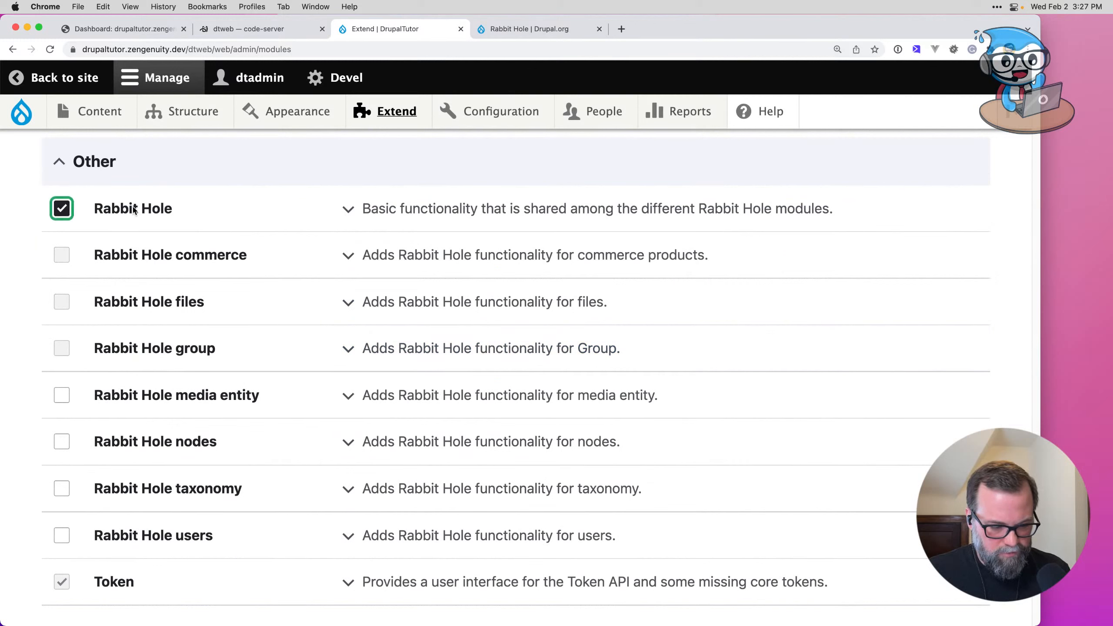
# Step: Add Rabbit Hole media entity, nodes, taxonomy and users to the selection and install the selected modules
pyautogui.click(229, 399)
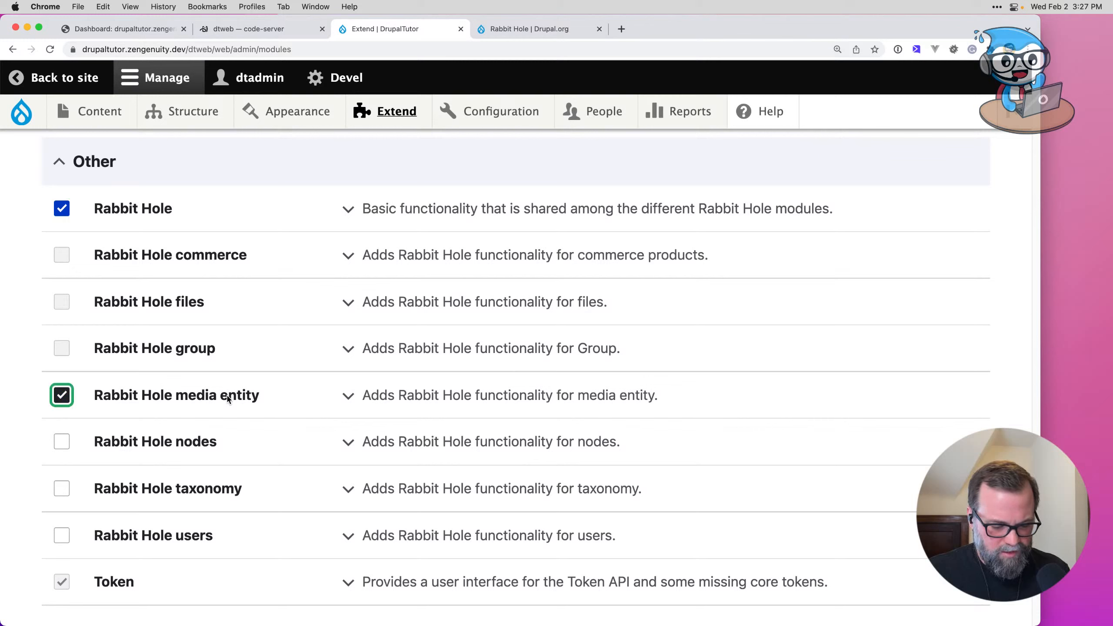
pyautogui.click(199, 441)
pyautogui.click(228, 489)
pyautogui.scroll(-1, 256, 480)
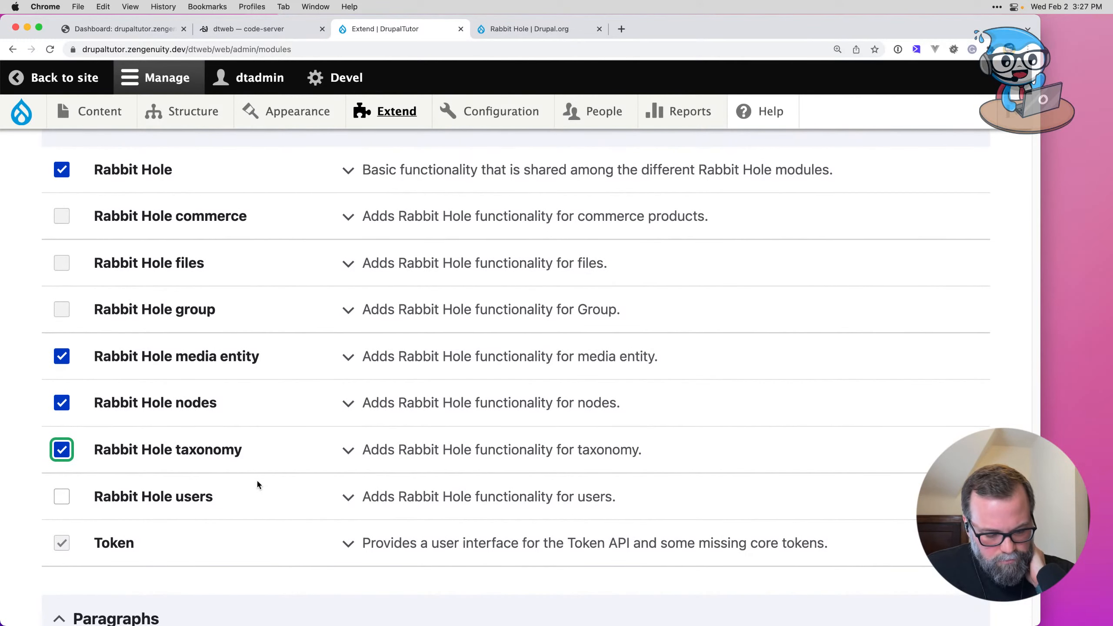
pyautogui.click(184, 499)
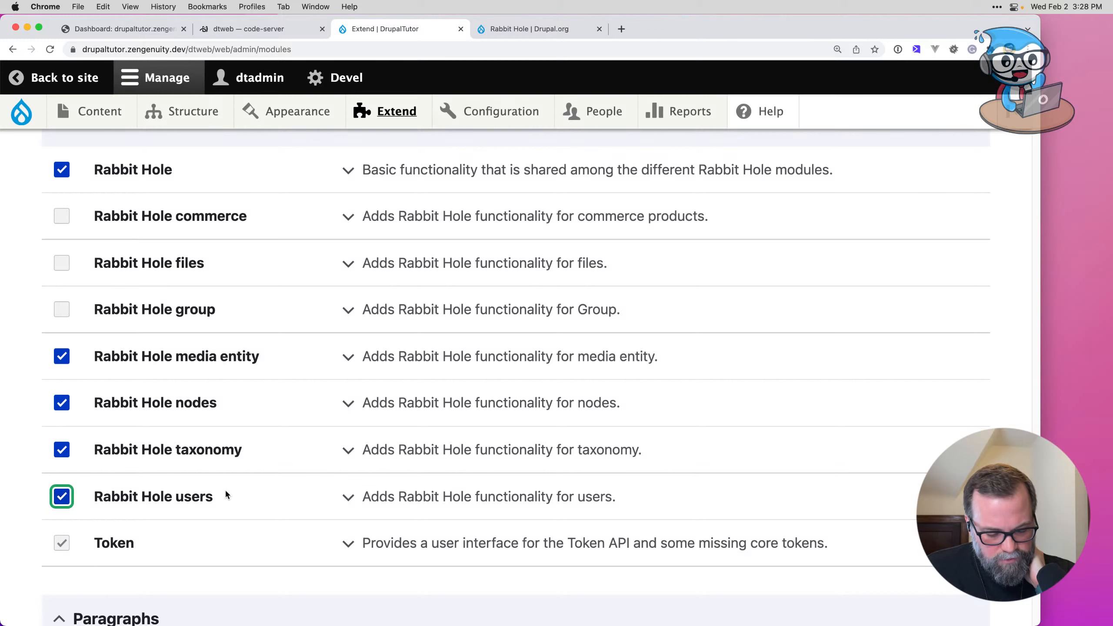
pyautogui.scroll(-5, 224, 493)
pyautogui.scroll(-10, 226, 490)
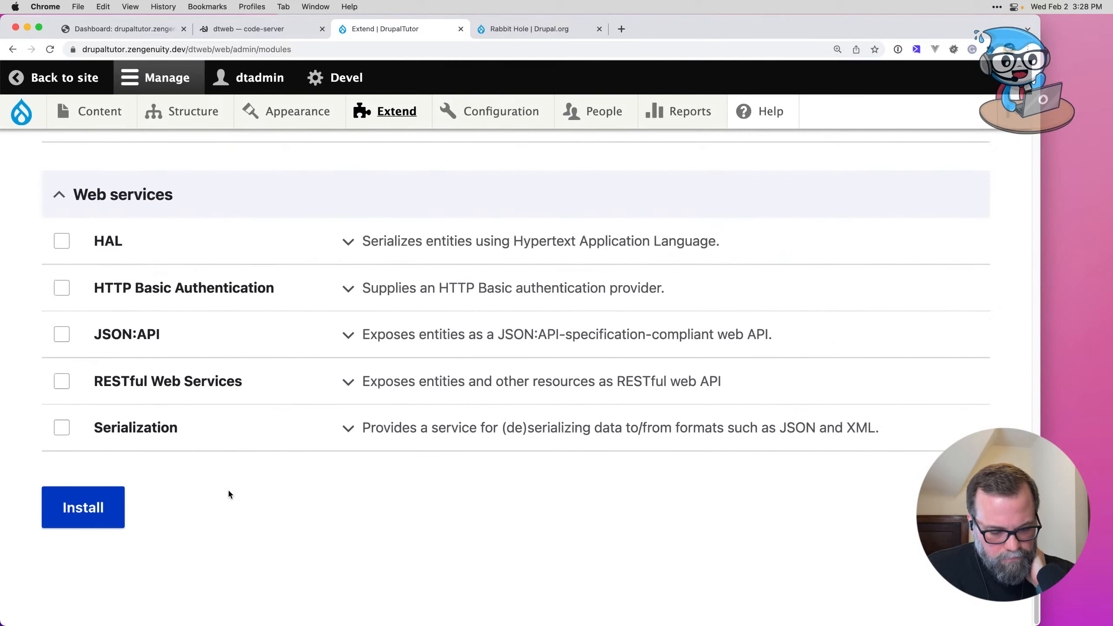
pyautogui.click(115, 505)
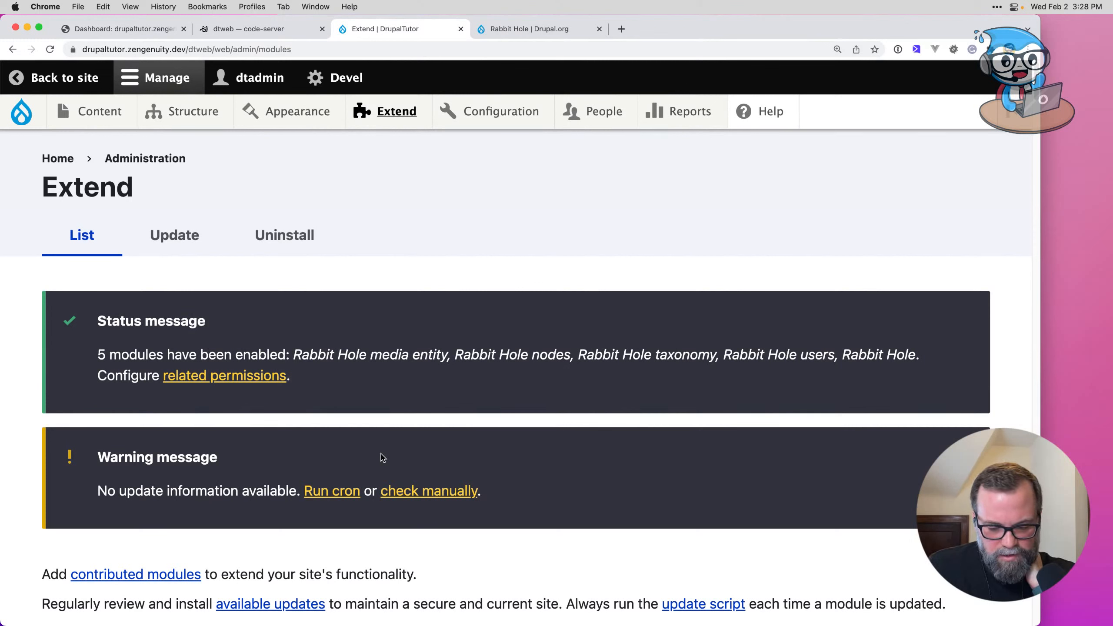
# Step: Edit the Meeting Type taxonomy vocabulary to set its Rabbit Hole behavior to Page not found, and save it
pyautogui.moveTo(183, 122)
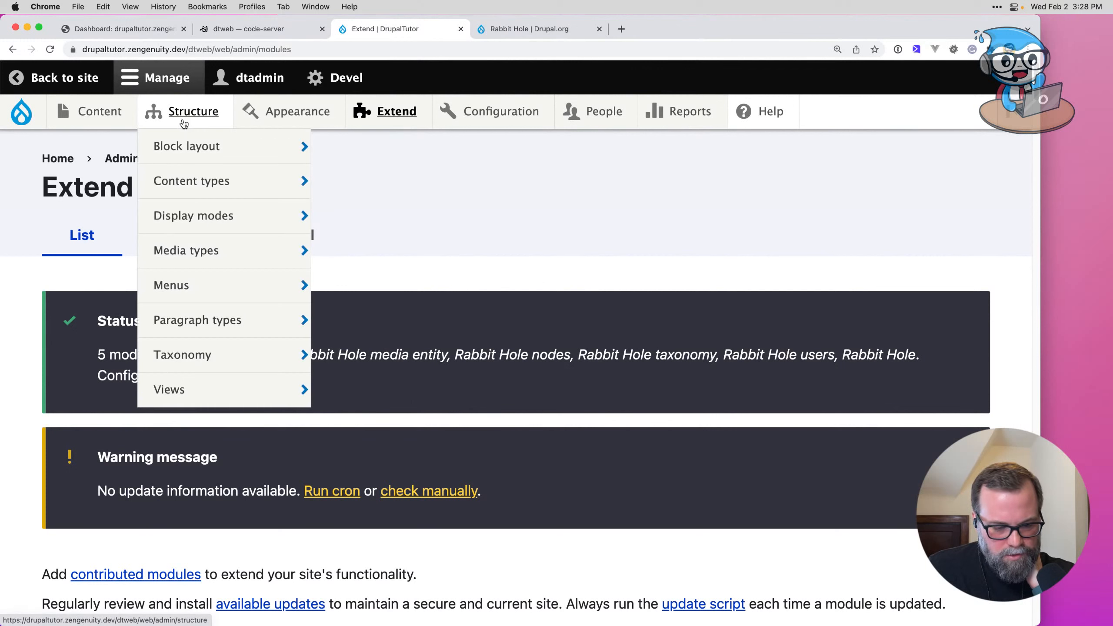
pyautogui.click(195, 353)
pyautogui.scroll(-3, 421, 370)
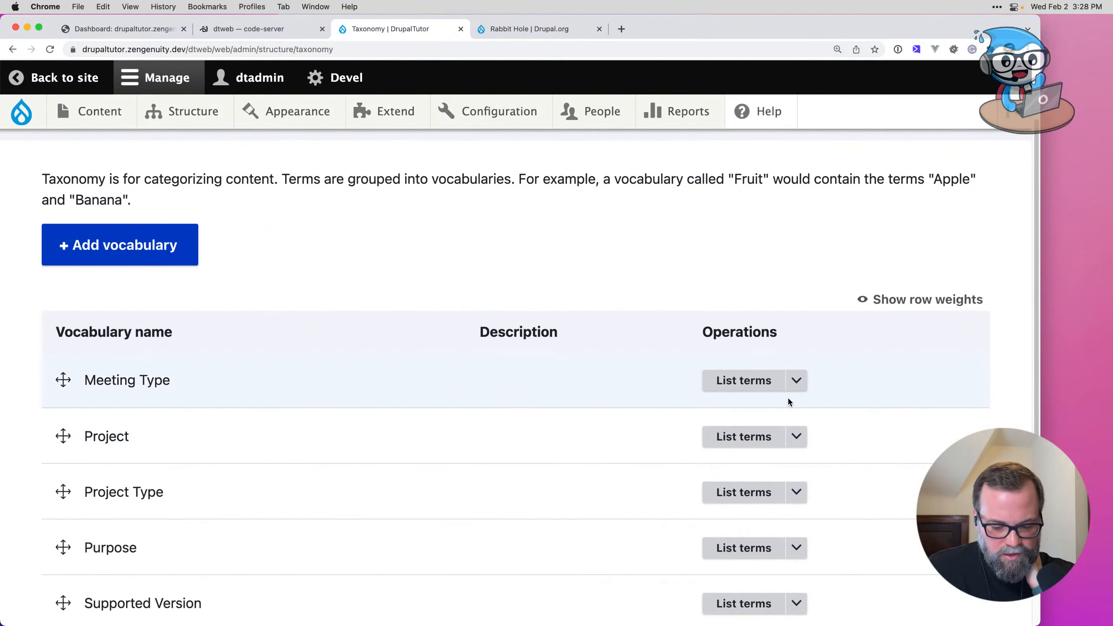
pyautogui.click(796, 381)
pyautogui.click(723, 401)
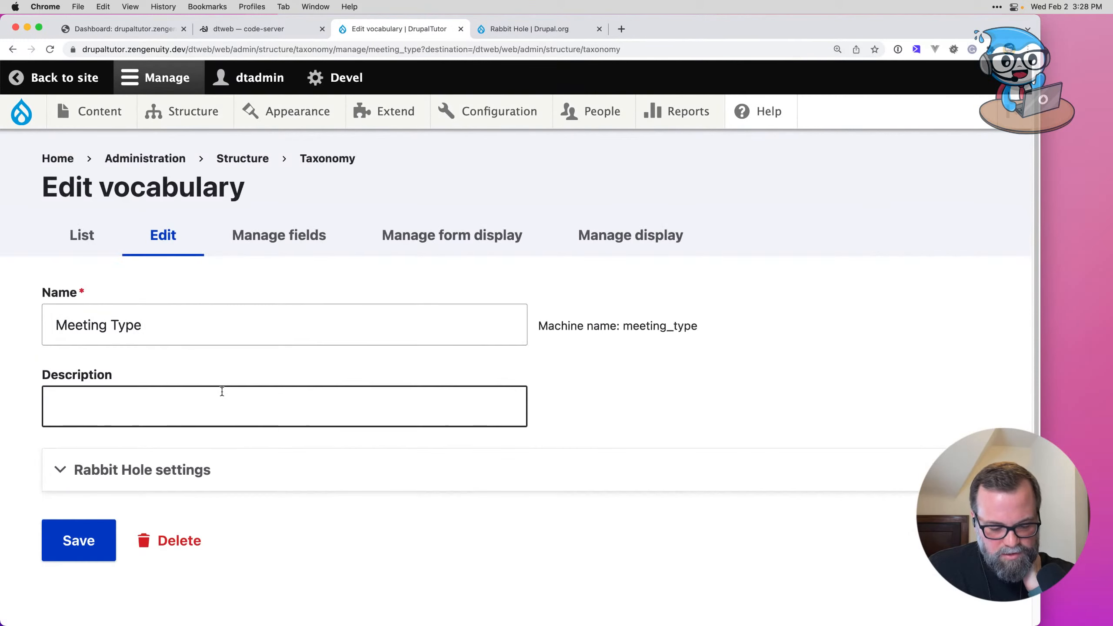
pyautogui.click(206, 470)
pyautogui.scroll(-5, 380, 438)
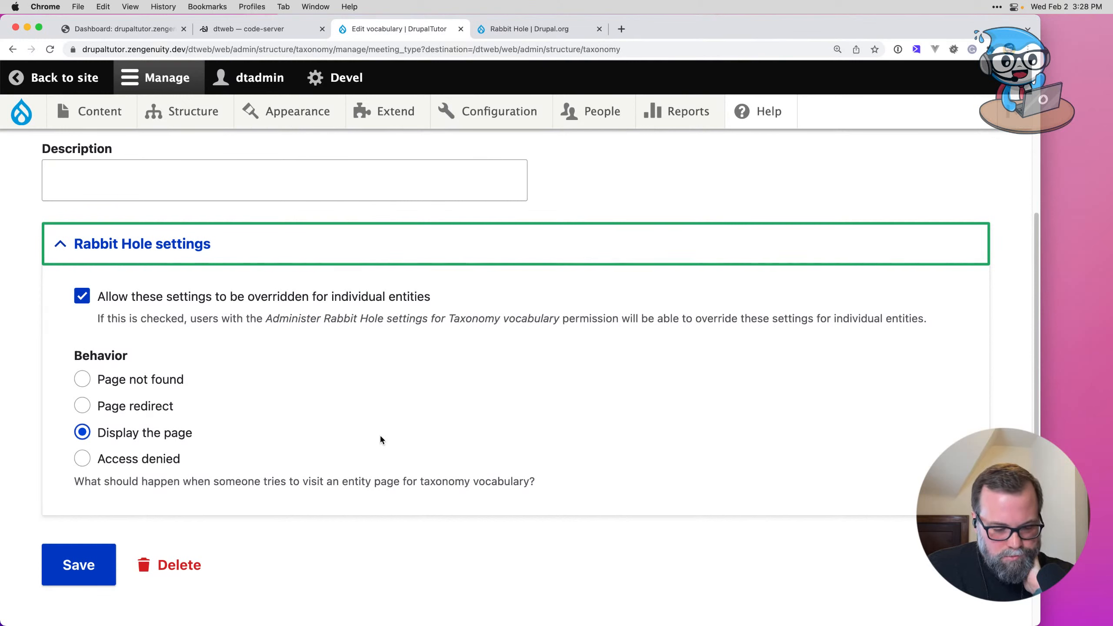
pyautogui.click(154, 379)
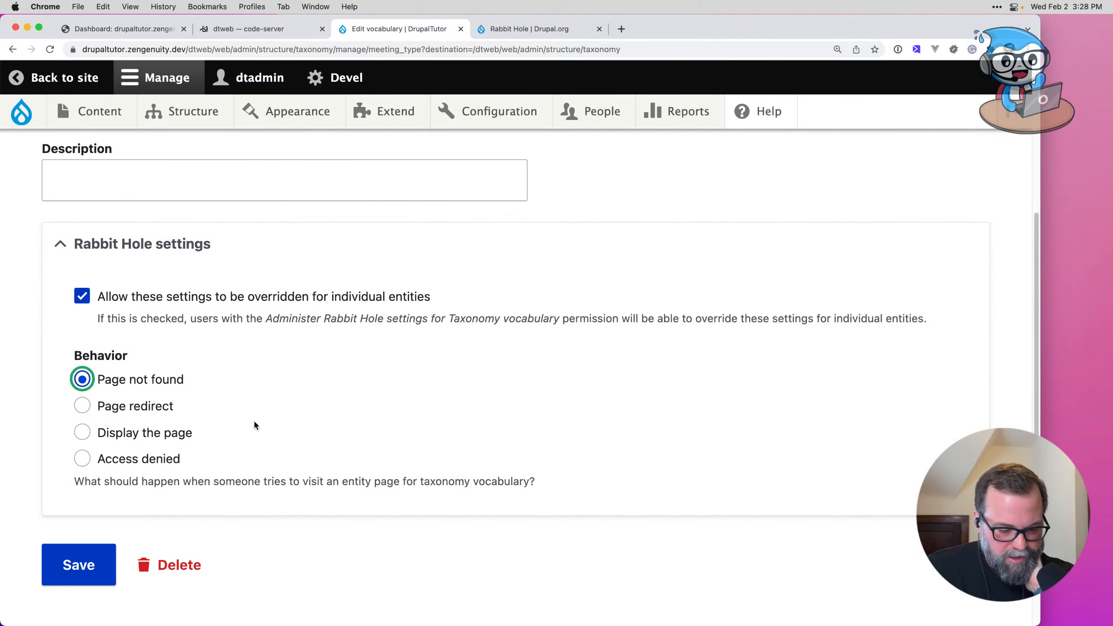
pyautogui.click(67, 580)
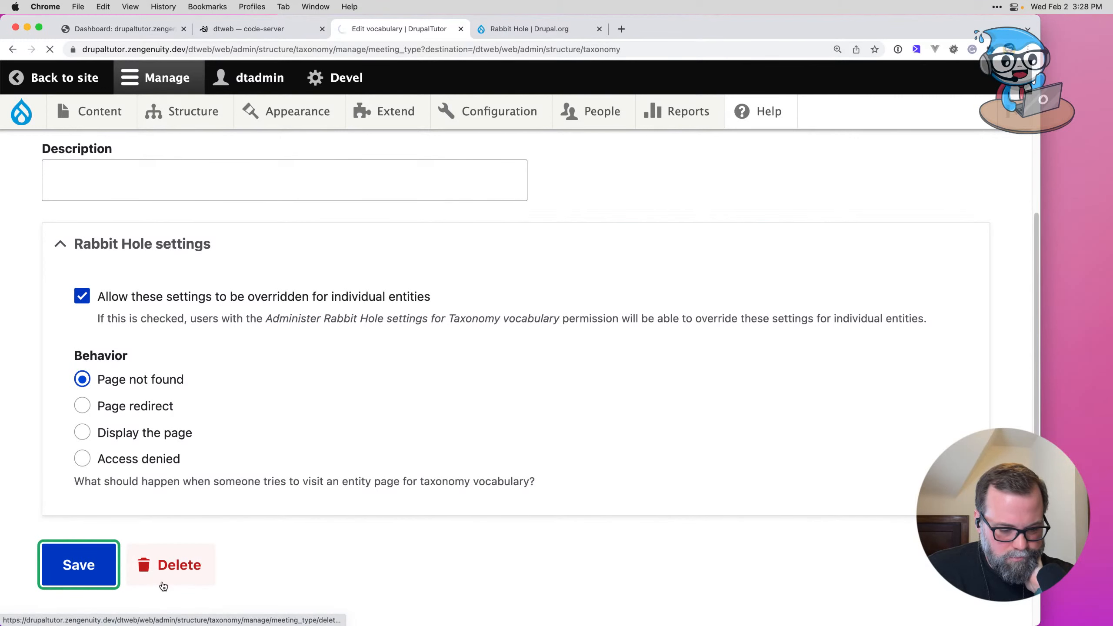
# Step: Set the Project Type vocabulary's Rabbit Hole behavior to Page not found and save the vocabulary
pyautogui.scroll(-8, 334, 544)
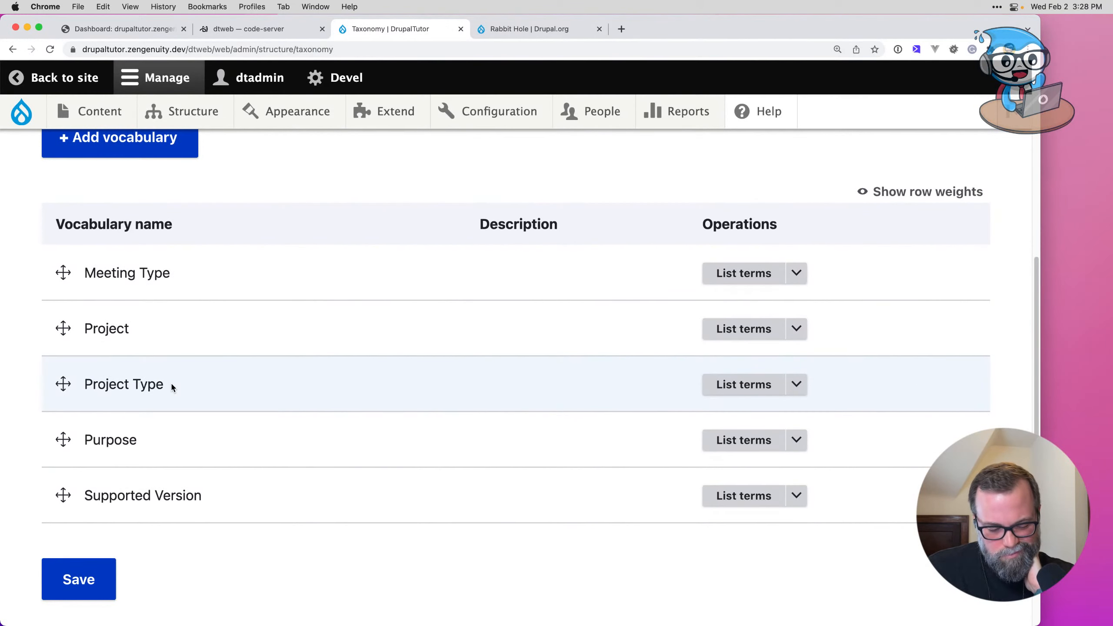
pyautogui.click(794, 384)
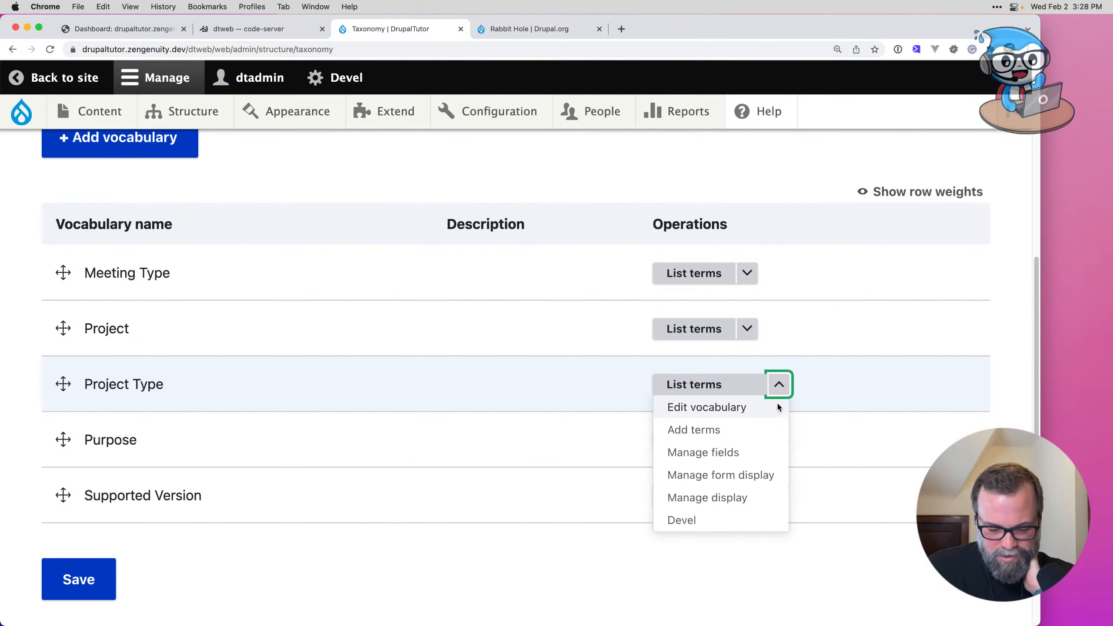
pyautogui.click(731, 409)
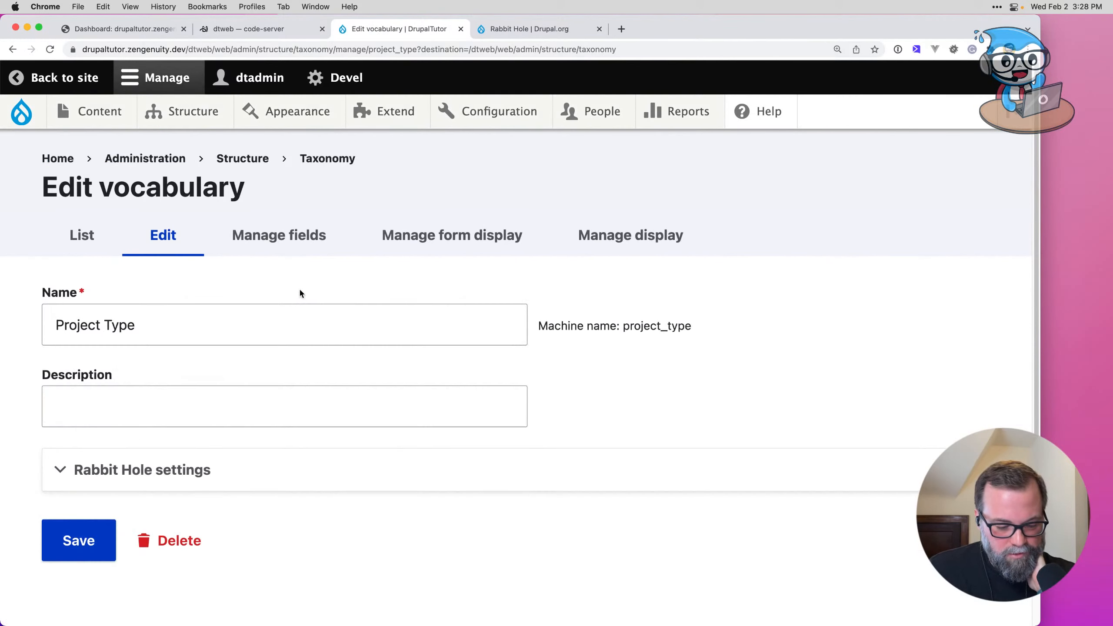
pyautogui.click(131, 470)
pyautogui.scroll(-5, 131, 438)
pyautogui.click(144, 403)
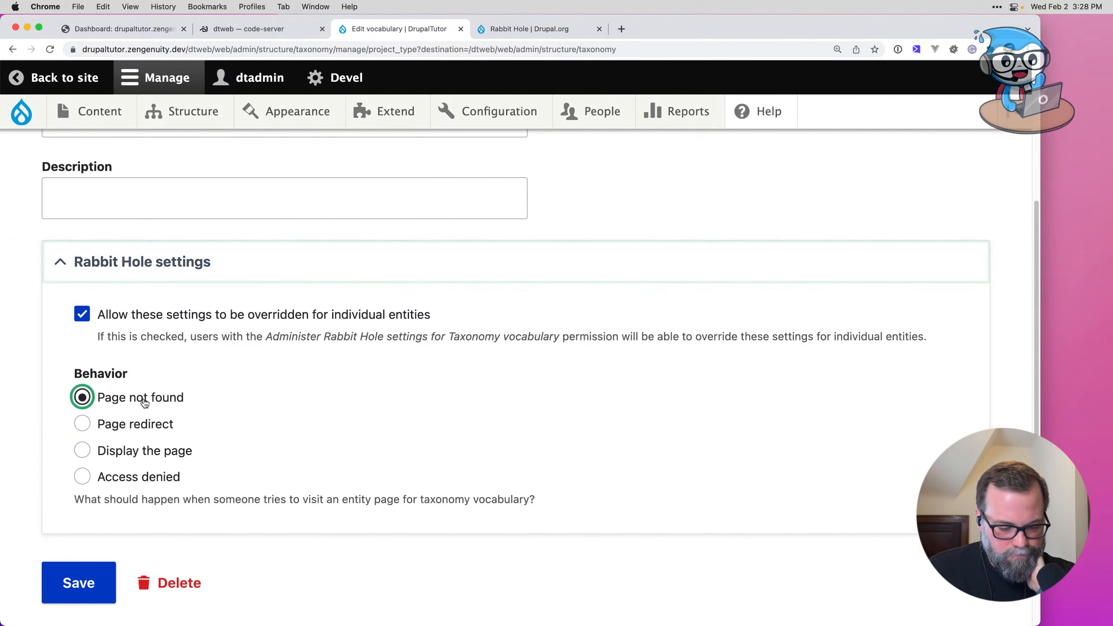
pyautogui.click(79, 583)
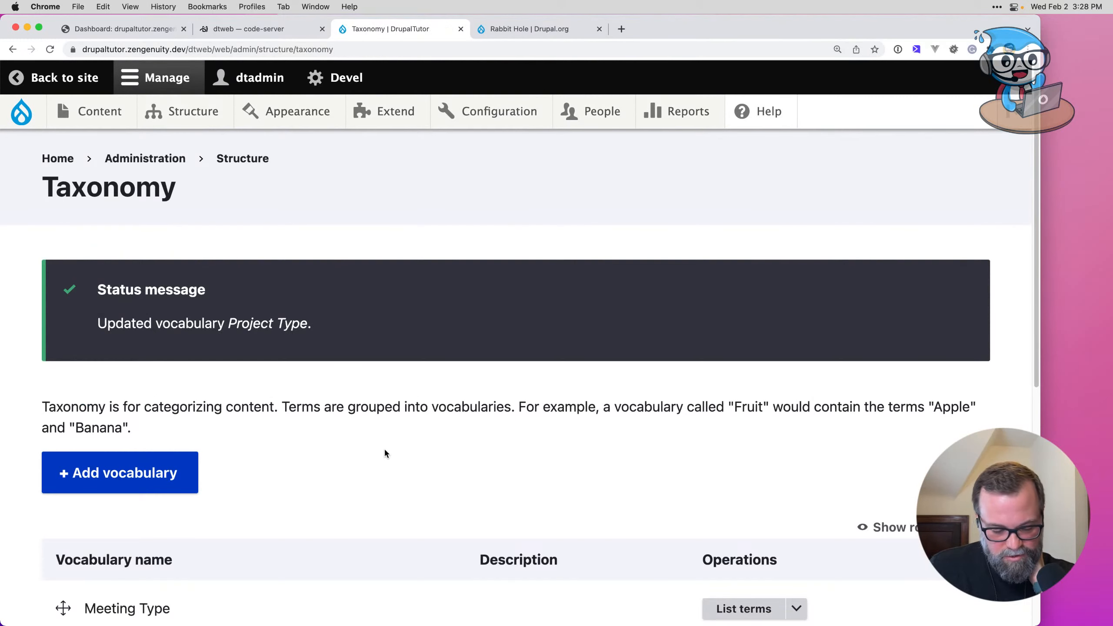
# Step: Set the Purpose vocabulary's Rabbit Hole behavior to Page not found and save the vocabulary
pyautogui.scroll(-9, 384, 447)
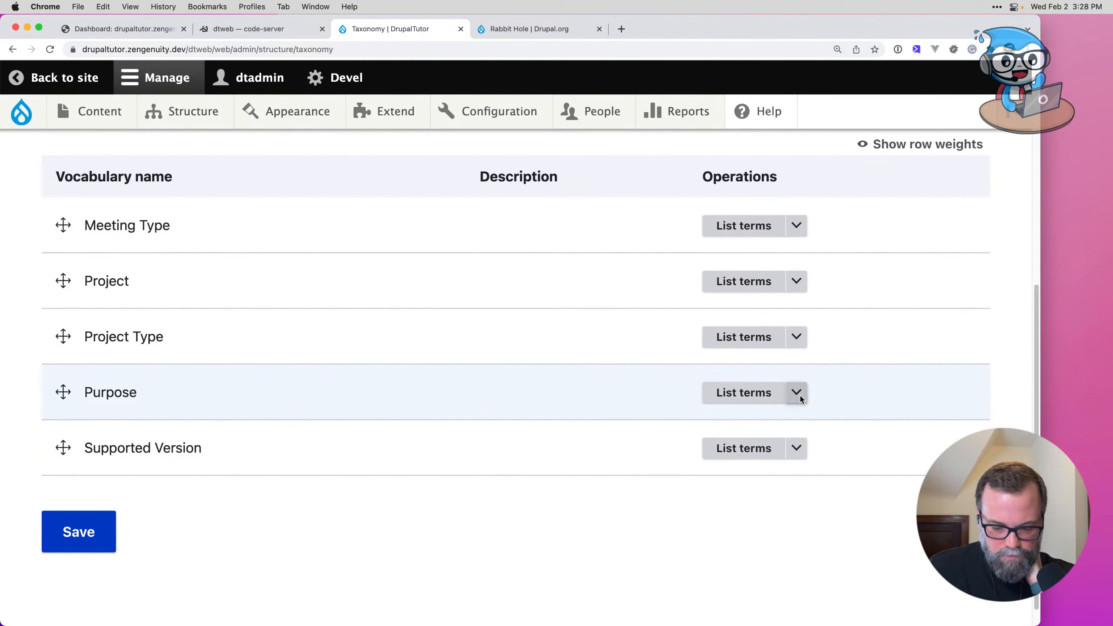
pyautogui.click(797, 395)
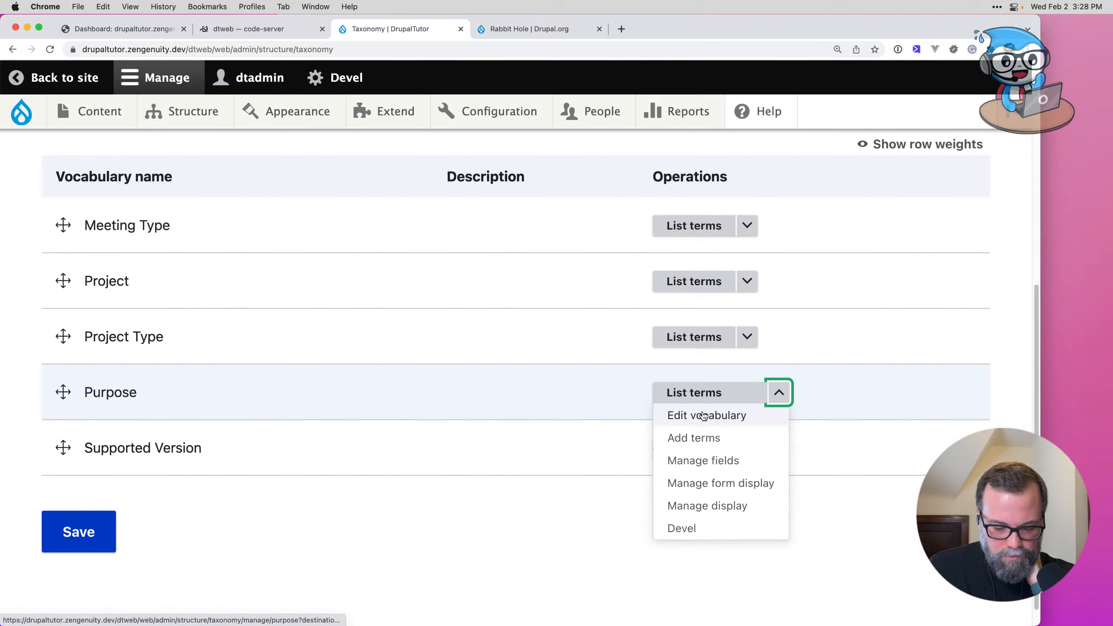
pyautogui.click(704, 416)
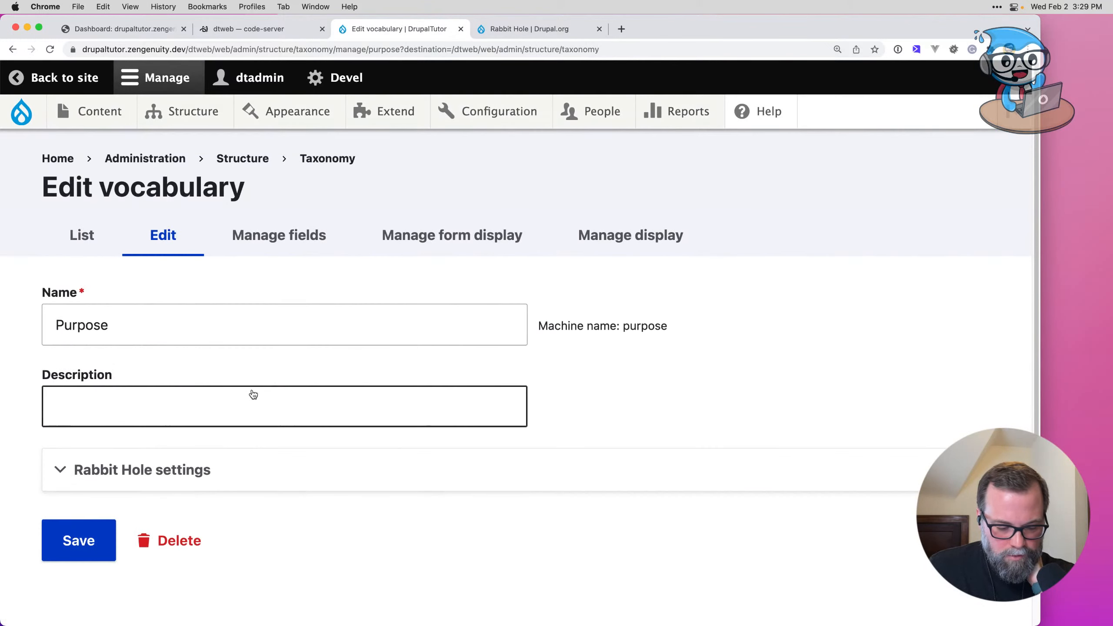
pyautogui.click(189, 469)
pyautogui.scroll(-5, 188, 470)
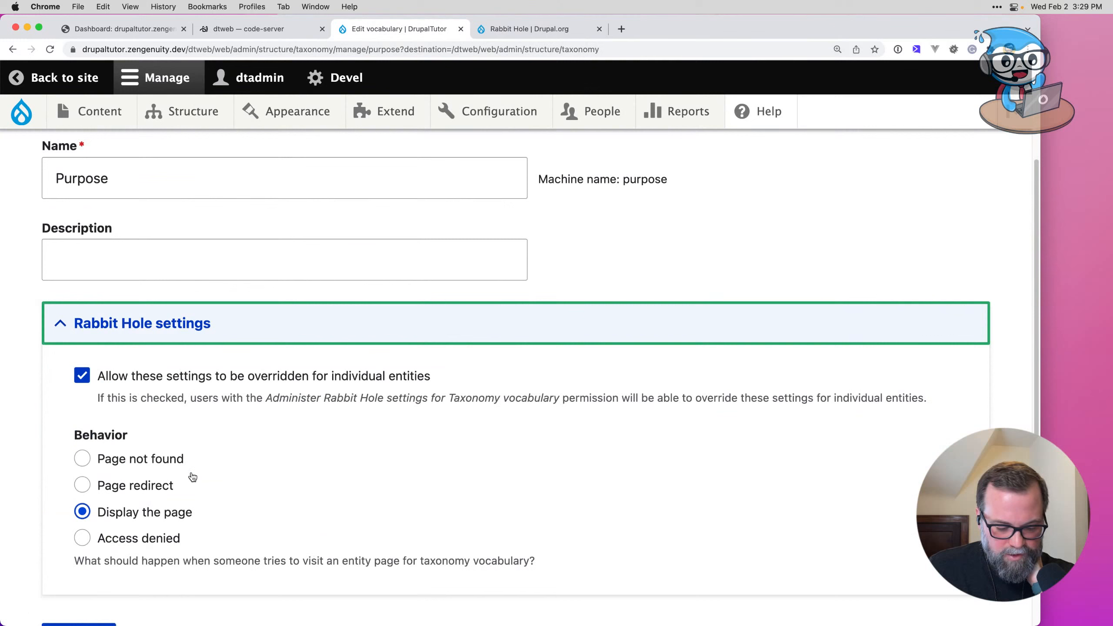
pyautogui.click(163, 459)
pyautogui.scroll(-5, 174, 468)
pyautogui.click(110, 502)
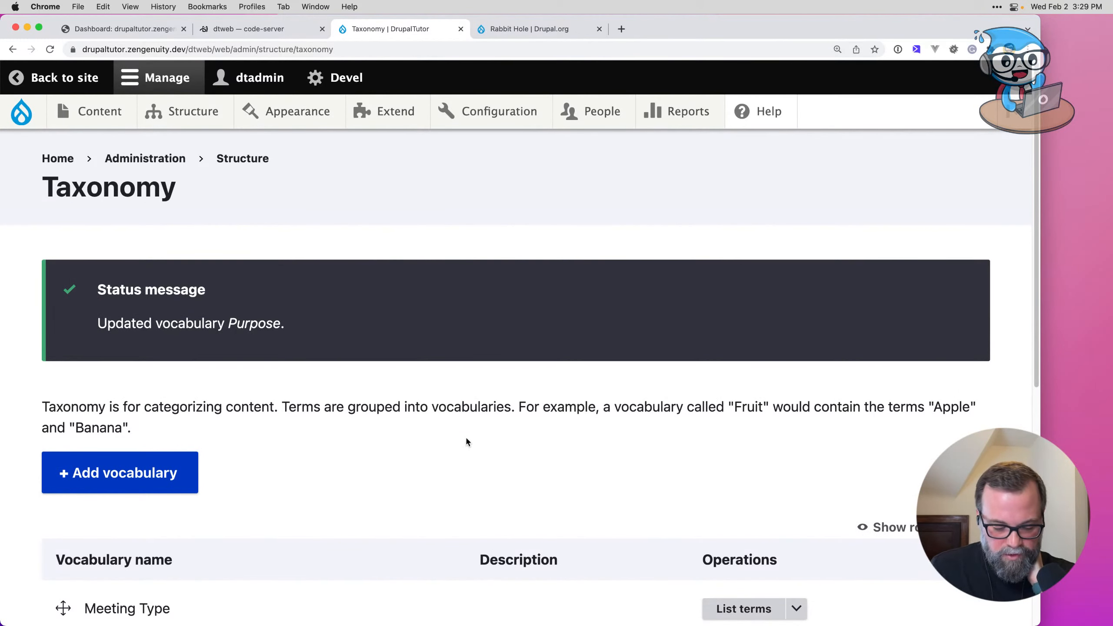
# Step: Set the Supported Version vocabulary's Rabbit Hole behavior to Page not found and save the vocabulary
pyautogui.scroll(-8, 467, 437)
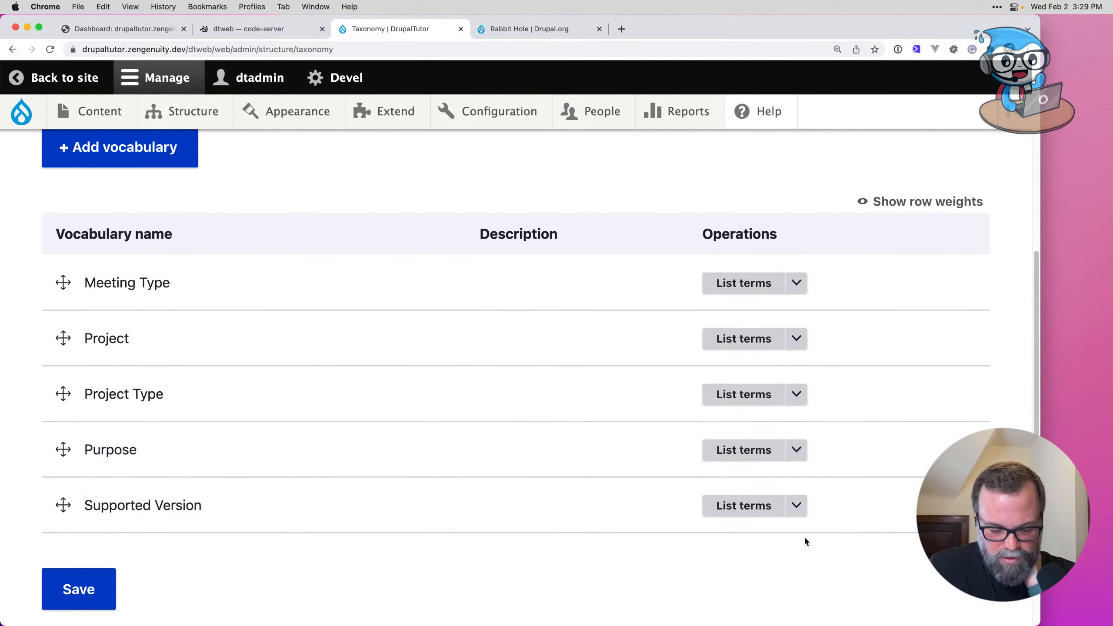
pyautogui.click(799, 507)
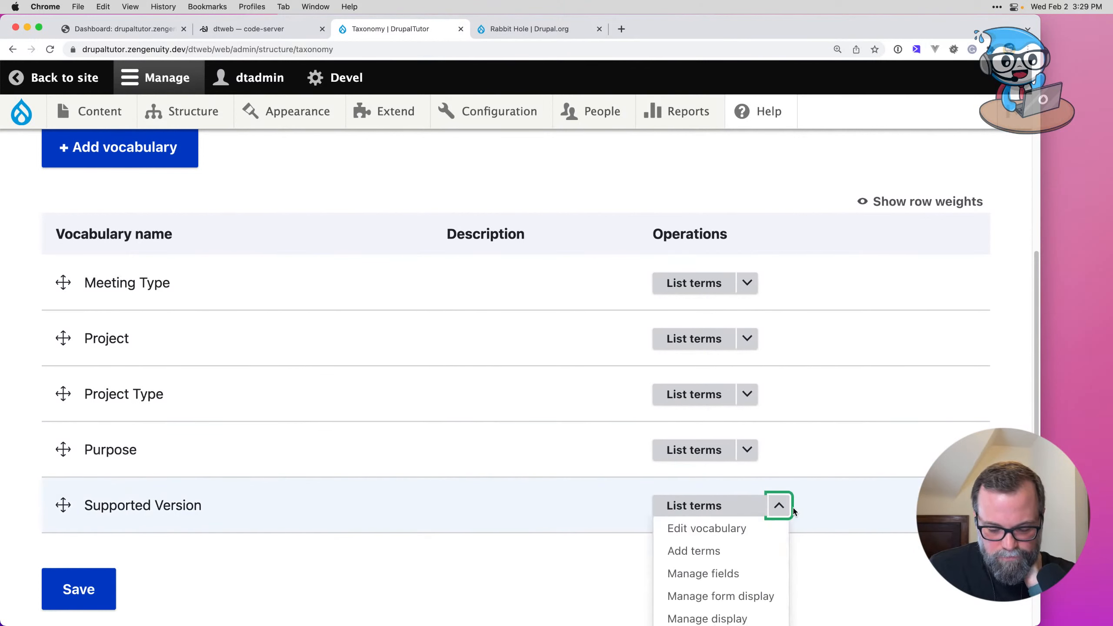
pyautogui.click(740, 534)
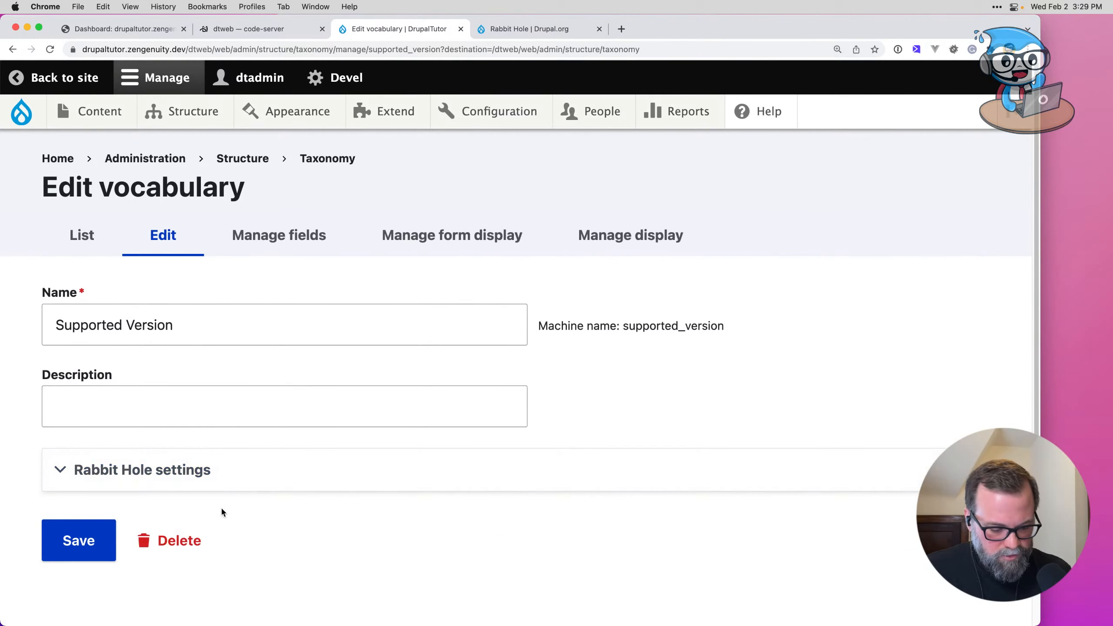
pyautogui.click(226, 476)
pyautogui.scroll(-5, 232, 483)
pyautogui.moveTo(188, 322); pyautogui.dragTo(134, 324)
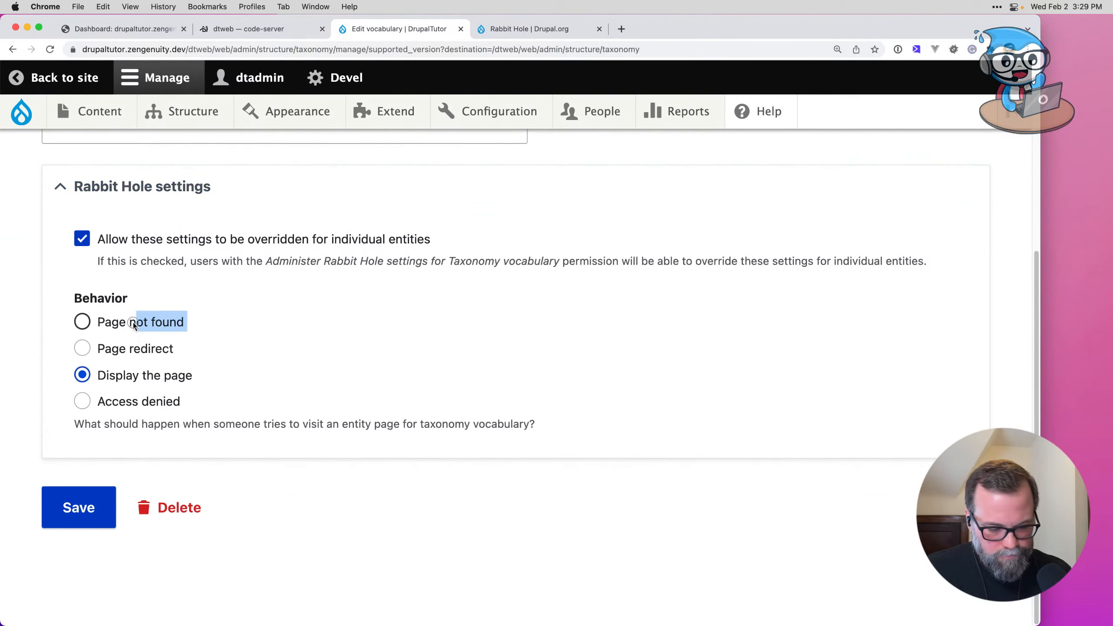
pyautogui.click(134, 324)
pyautogui.click(96, 500)
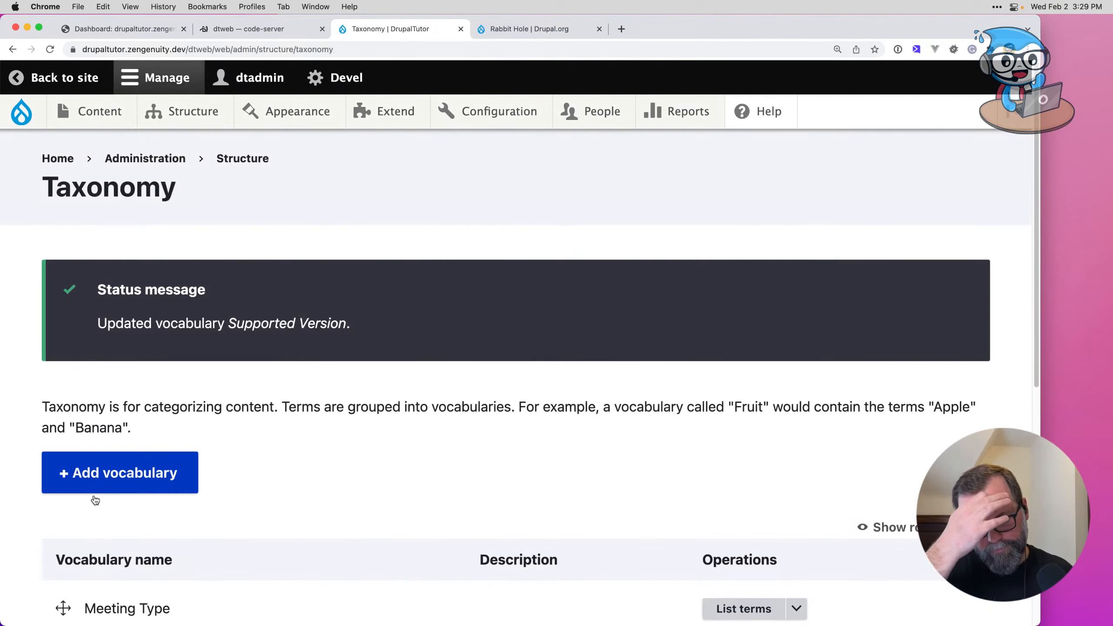
pyautogui.scroll(-6, 274, 263)
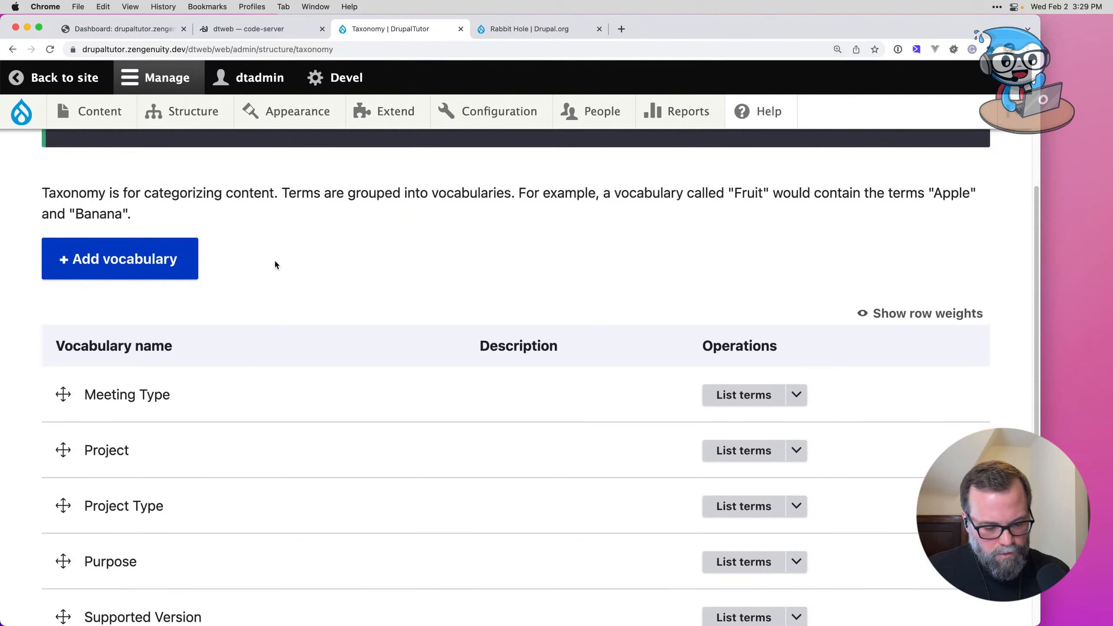
pyautogui.scroll(4, 276, 264)
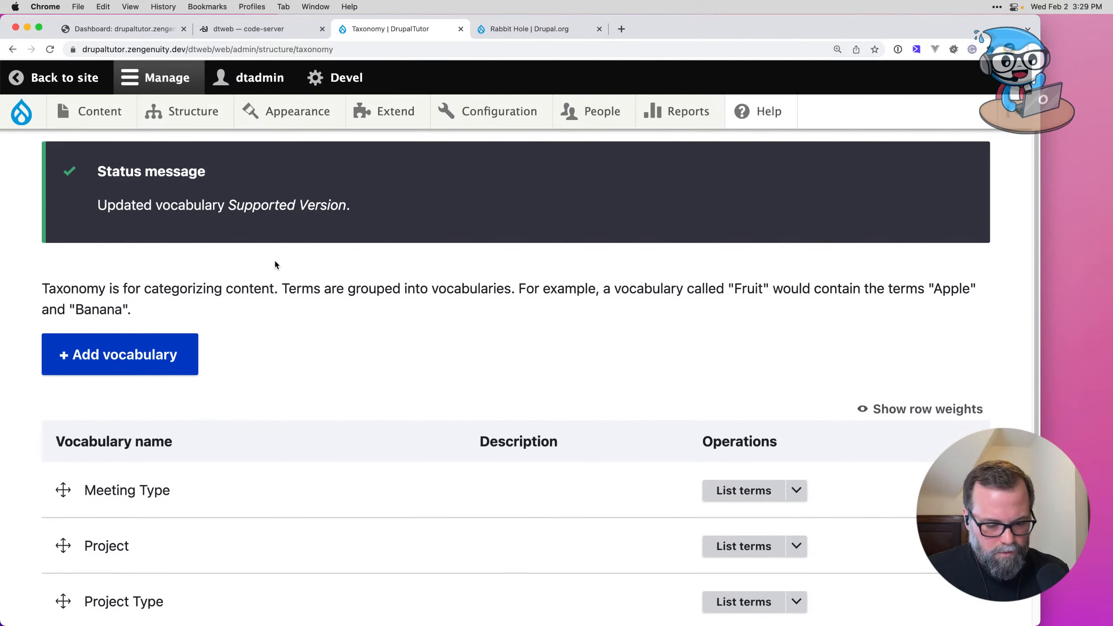
# Step: Switch to the DrupalTutor TSD workbook in Excel and bring the Content - Discussion specification into view, enlarged to 160%
pyautogui.press('super+Tab')
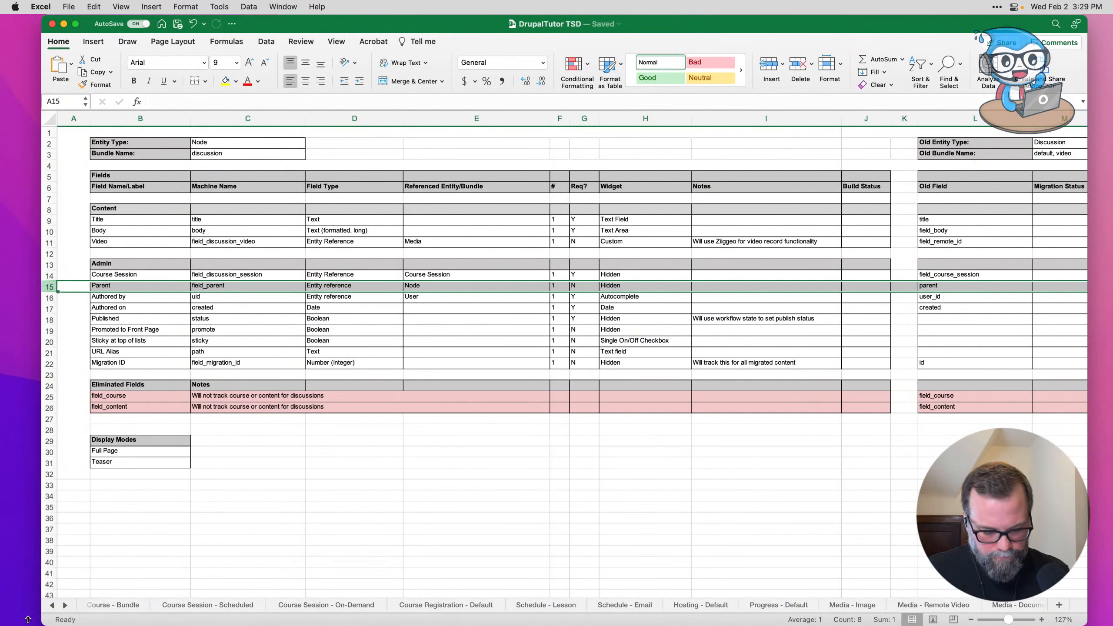
pyautogui.click(52, 605)
pyautogui.click(52, 605)
pyautogui.click(52, 605)
pyautogui.click(52, 606)
pyautogui.click(52, 606)
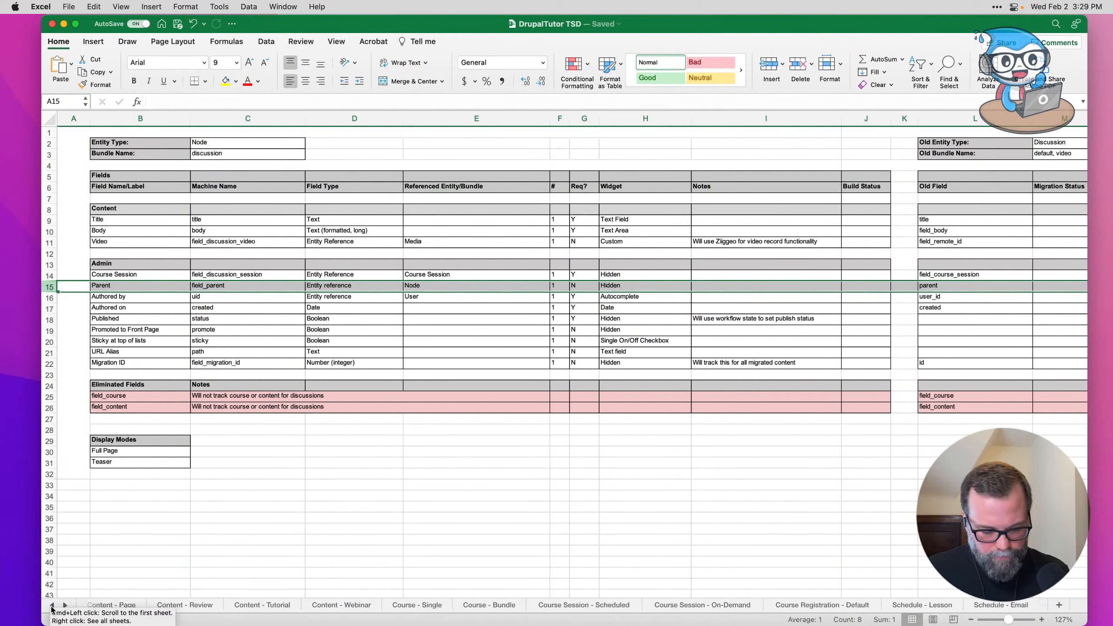
pyautogui.click(51, 605)
pyautogui.click(51, 605)
pyautogui.click(52, 605)
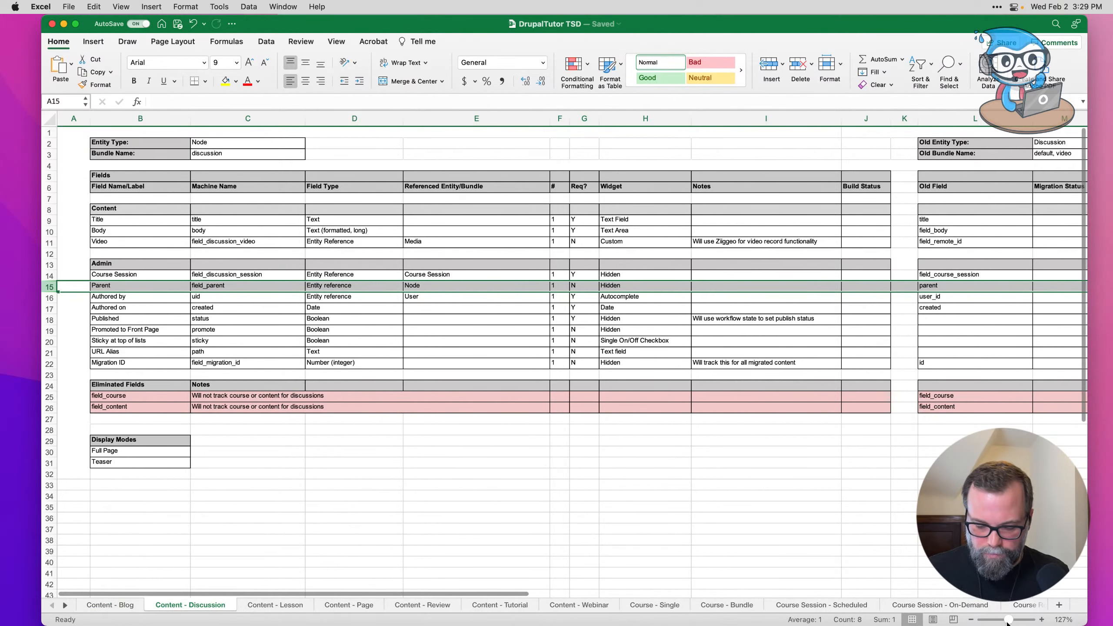
pyautogui.moveTo(1007, 622); pyautogui.dragTo(1010, 621)
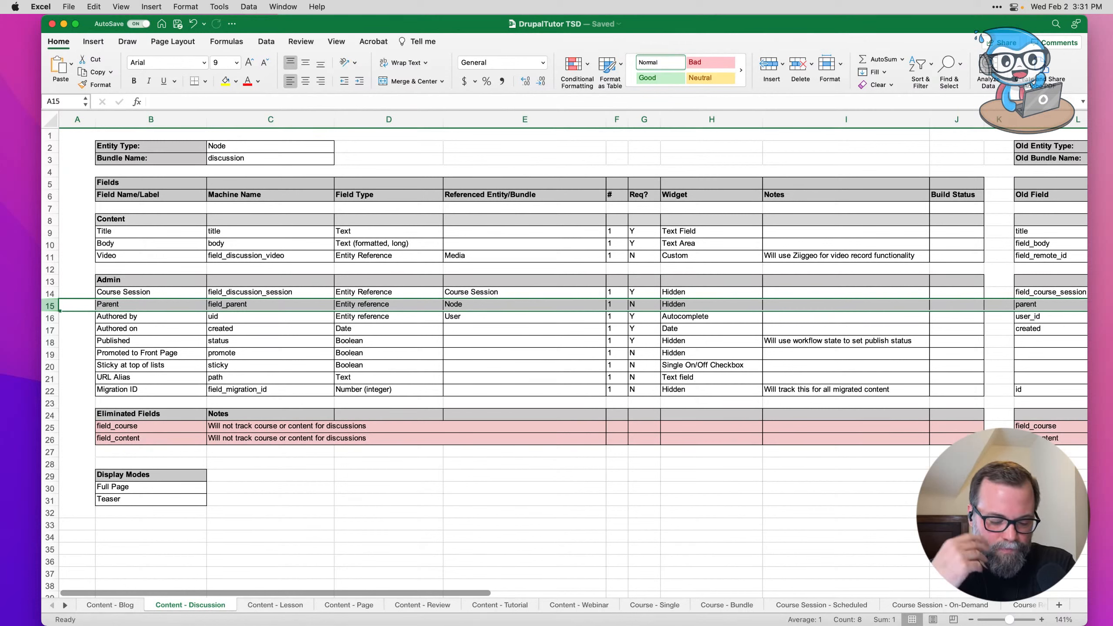
pyautogui.click(1009, 621)
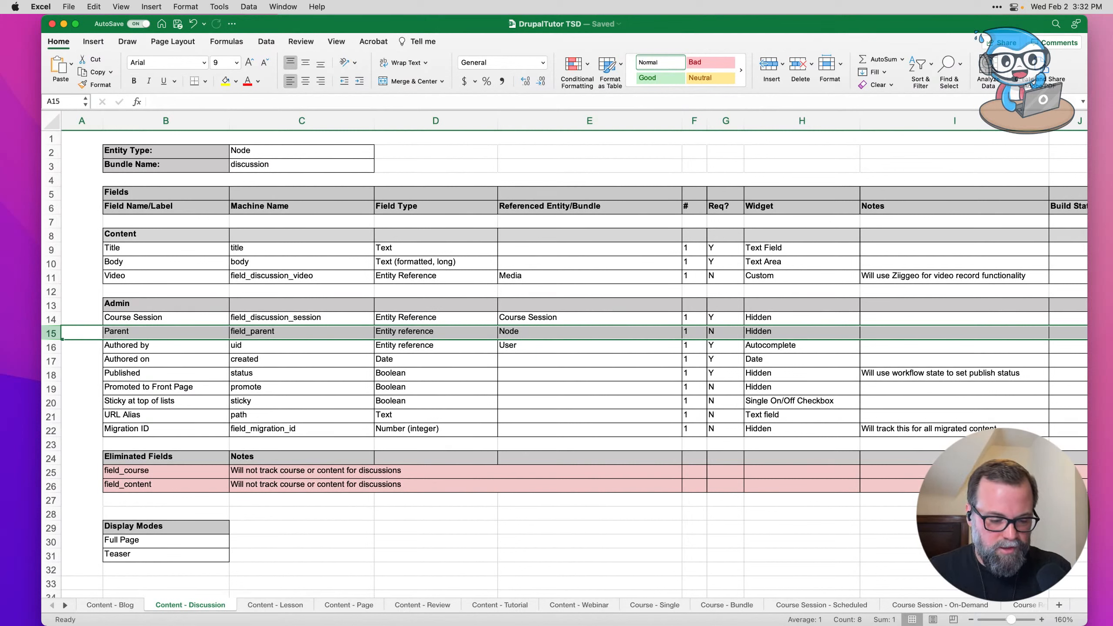
# Step: Review the discussion bundle's specified fields, covering Body, Video, Course Session and Parent with their field types, referenced entities and widgets
pyautogui.click(186, 263)
pyautogui.click(191, 280)
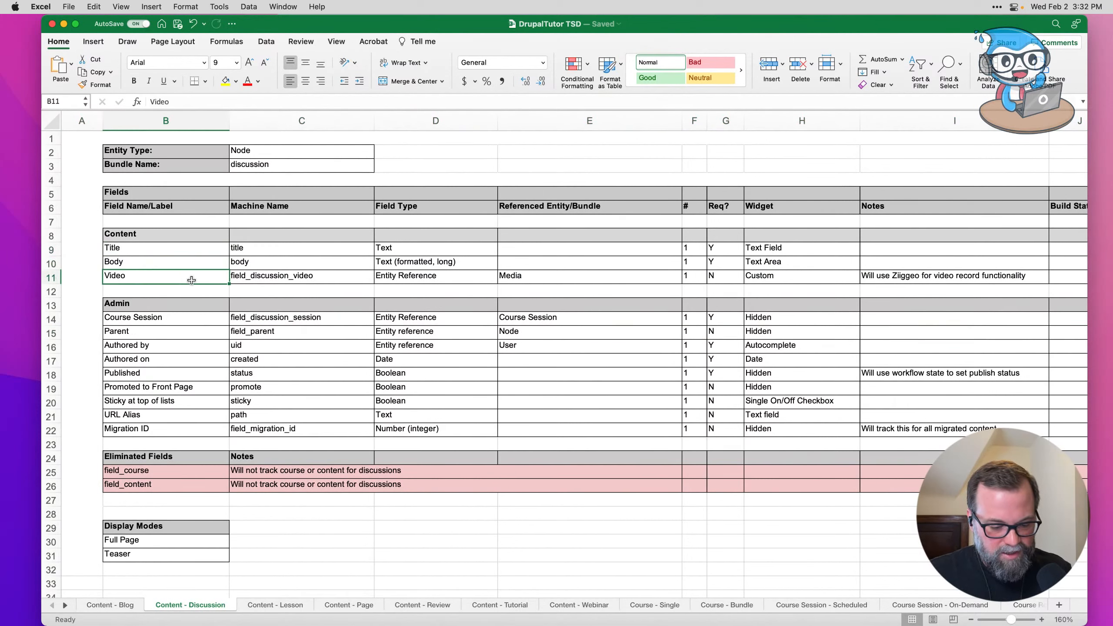
pyautogui.click(434, 280)
pyautogui.click(510, 282)
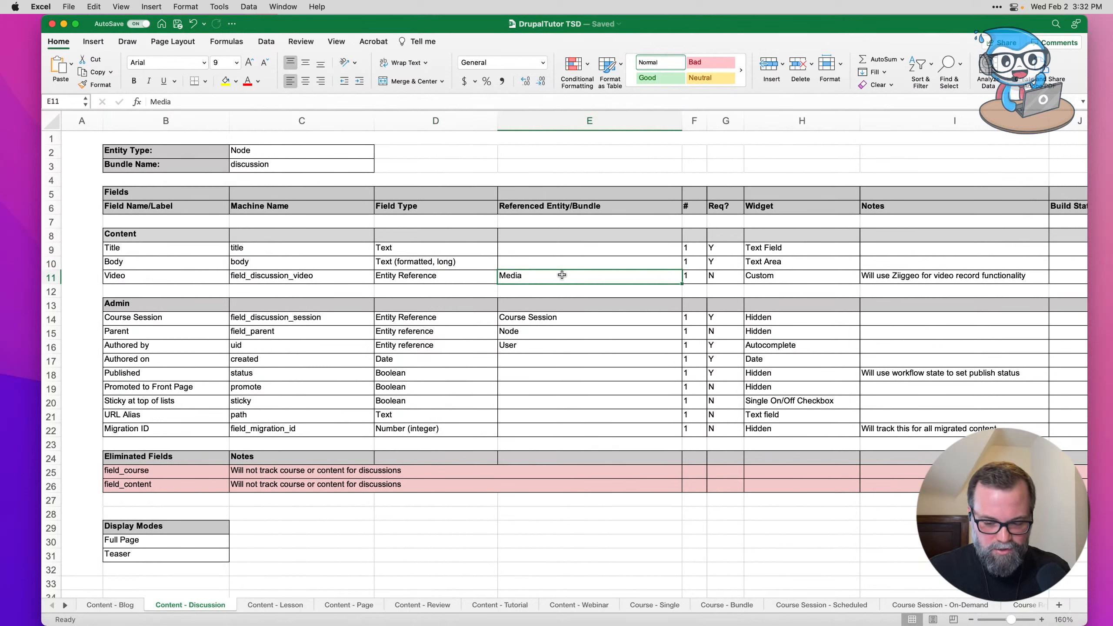
pyautogui.click(848, 276)
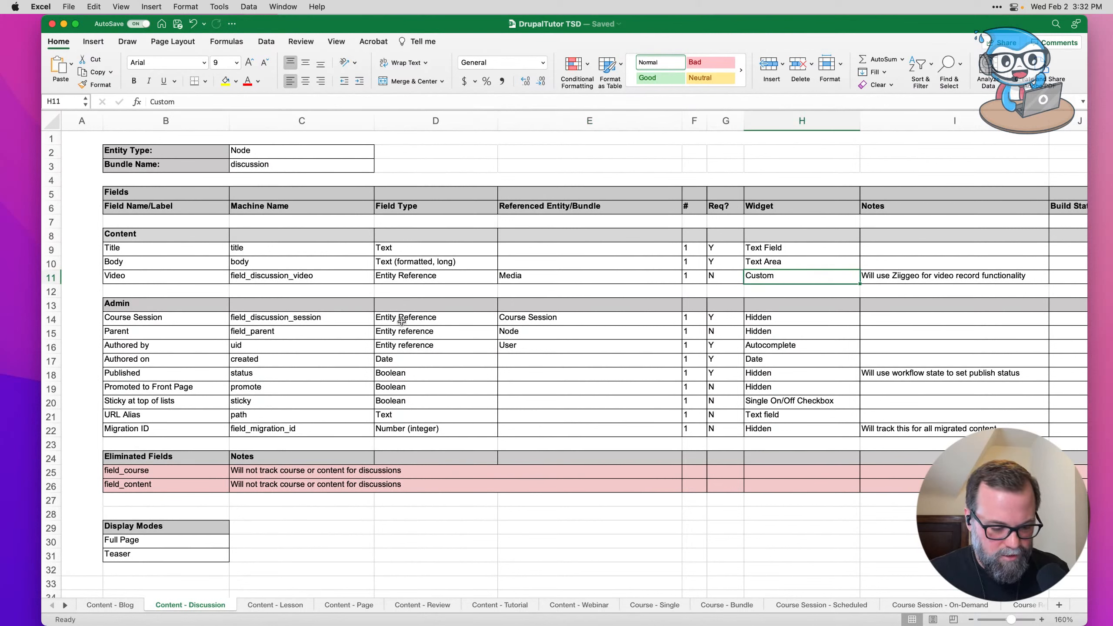
pyautogui.click(168, 307)
pyautogui.click(175, 318)
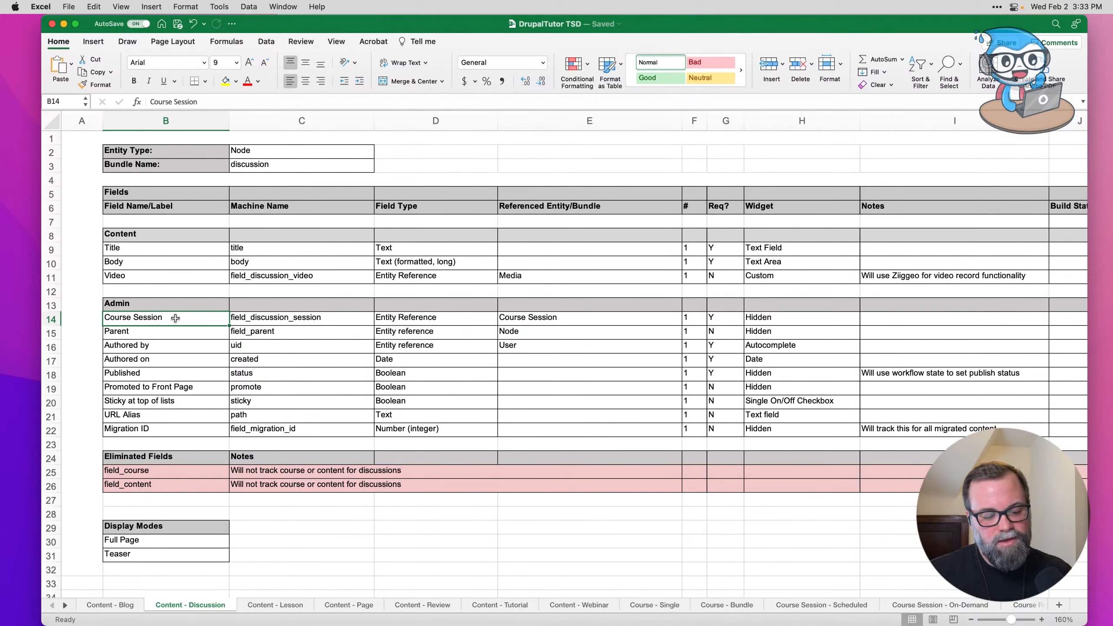
pyautogui.click(171, 337)
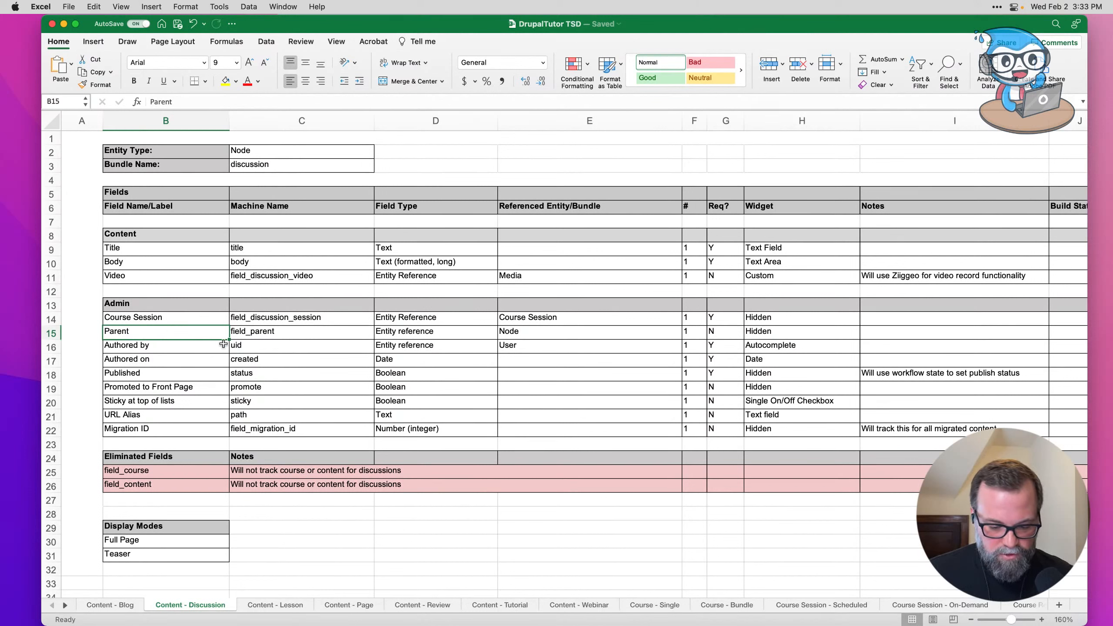
pyautogui.click(533, 323)
pyautogui.click(150, 334)
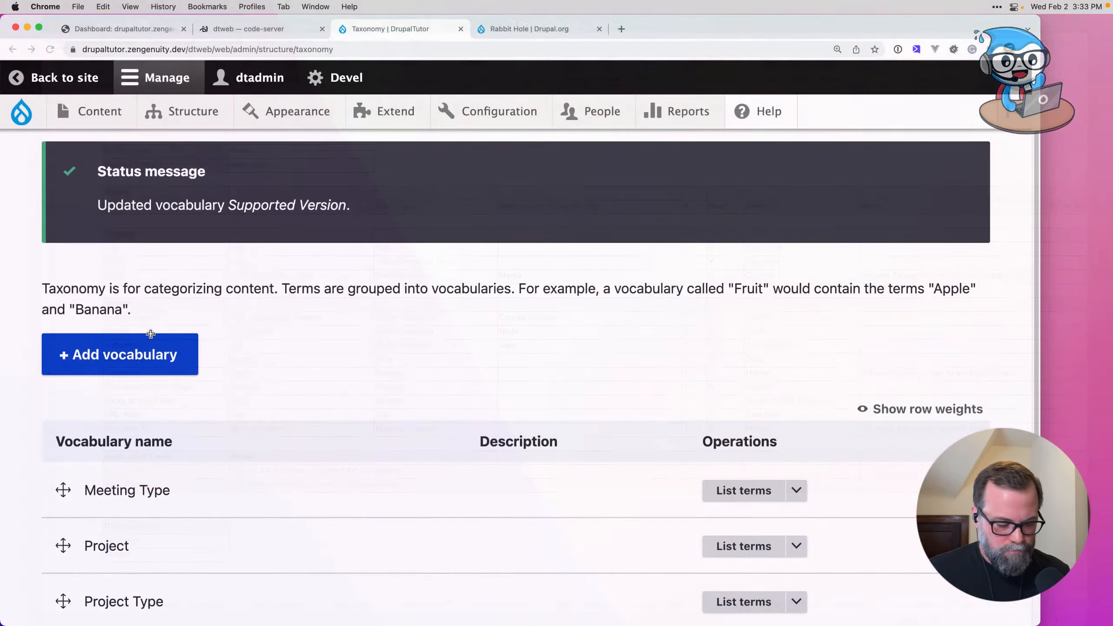
# Step: Return to the Drupal site in Chrome and start a new content type named Discussion
pyautogui.moveTo(168, 120)
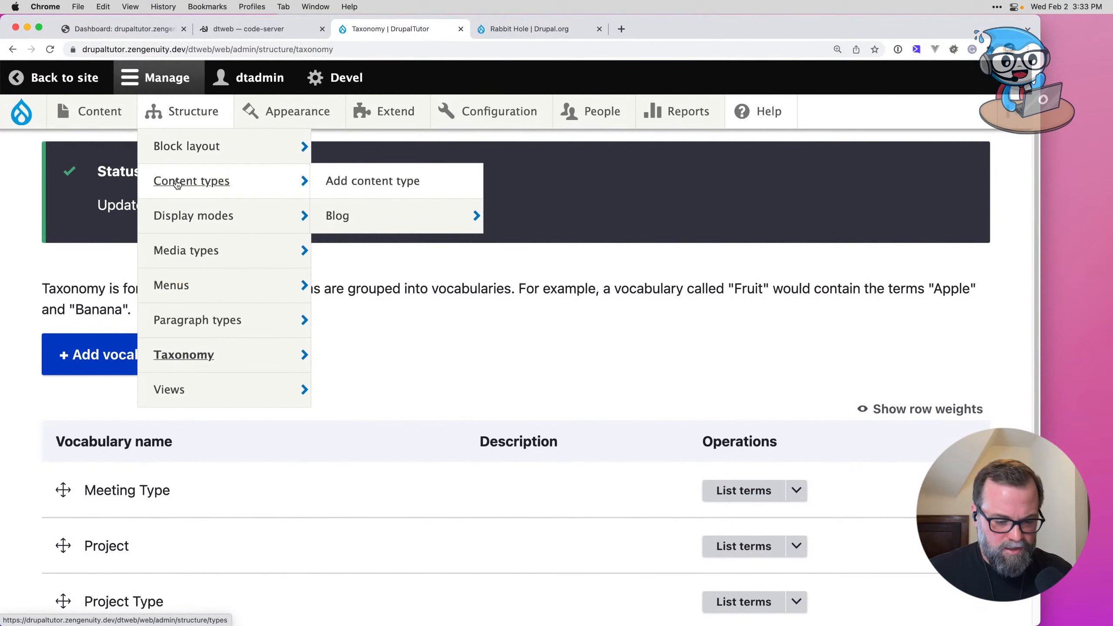
pyautogui.click(178, 181)
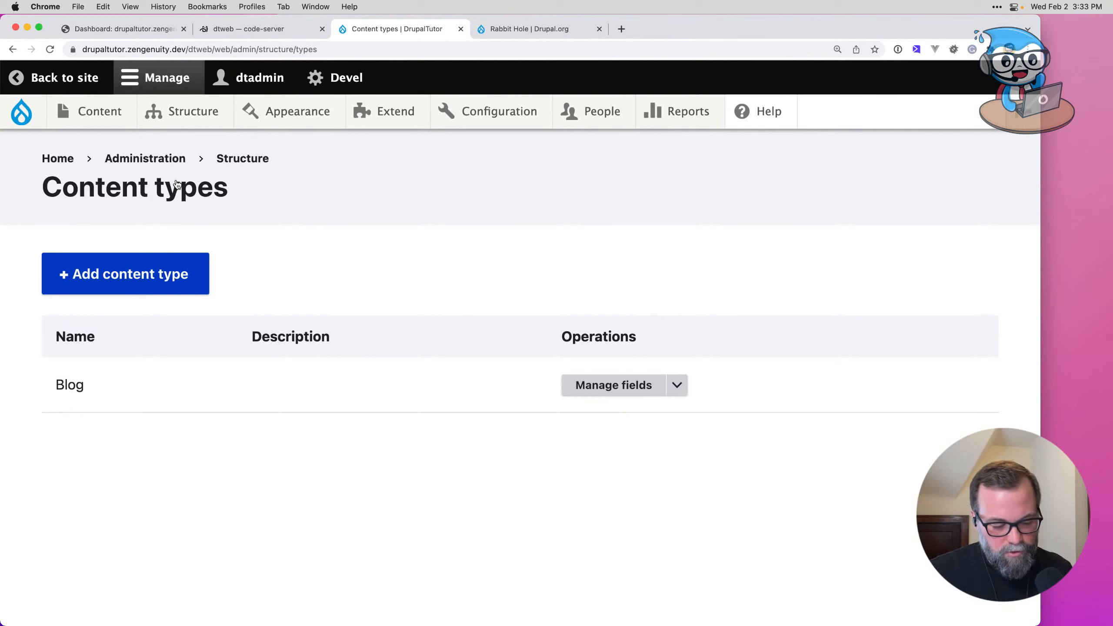
pyautogui.click(126, 276)
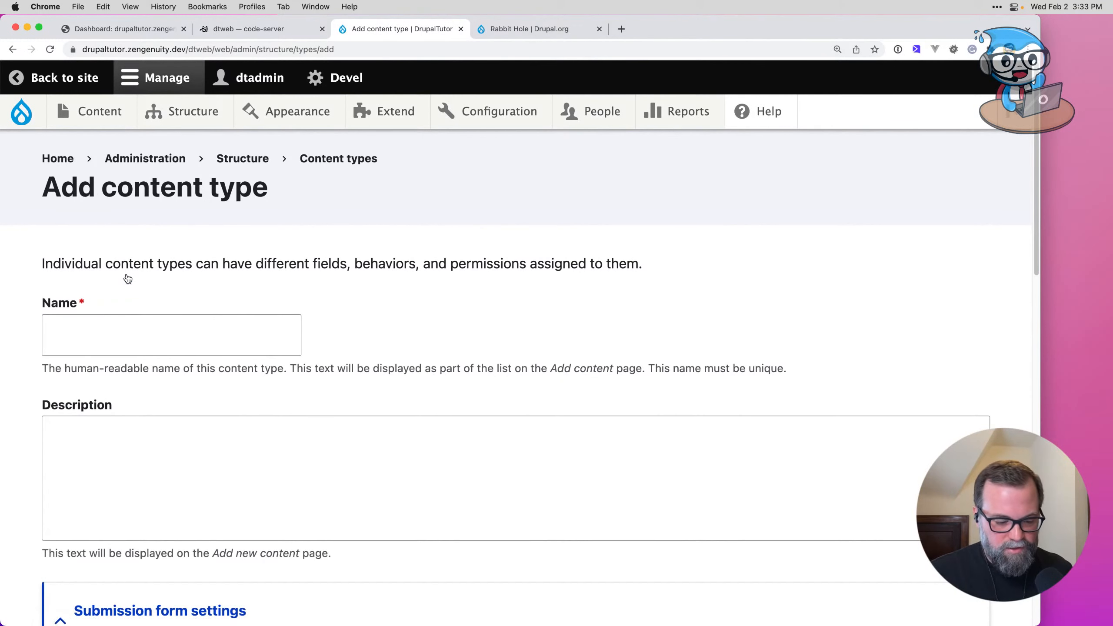
pyautogui.click(134, 321)
pyautogui.write('D')
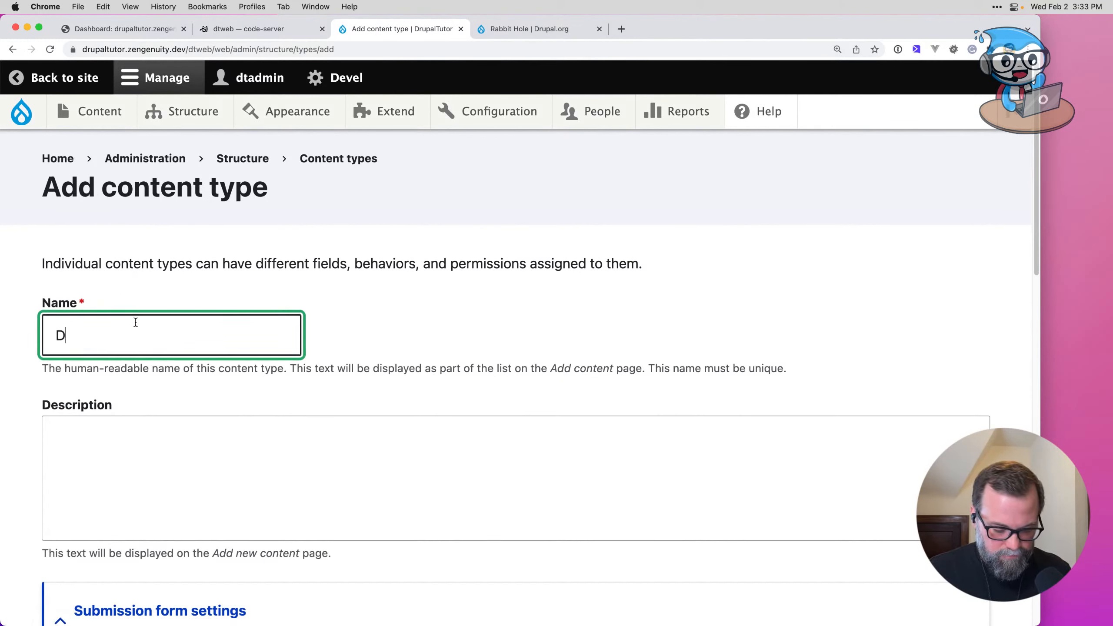
pyautogui.write('iscussion')
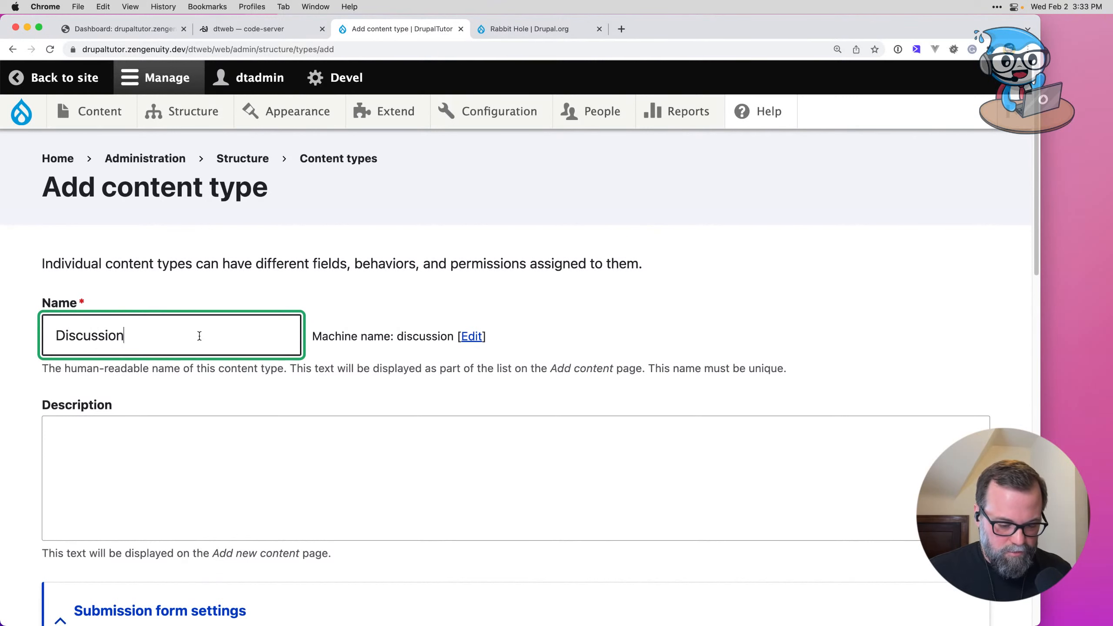
# Step: Turn off the display of author and date information for the Discussion content type
pyautogui.scroll(-3, 202, 349)
pyautogui.scroll(-5, 202, 349)
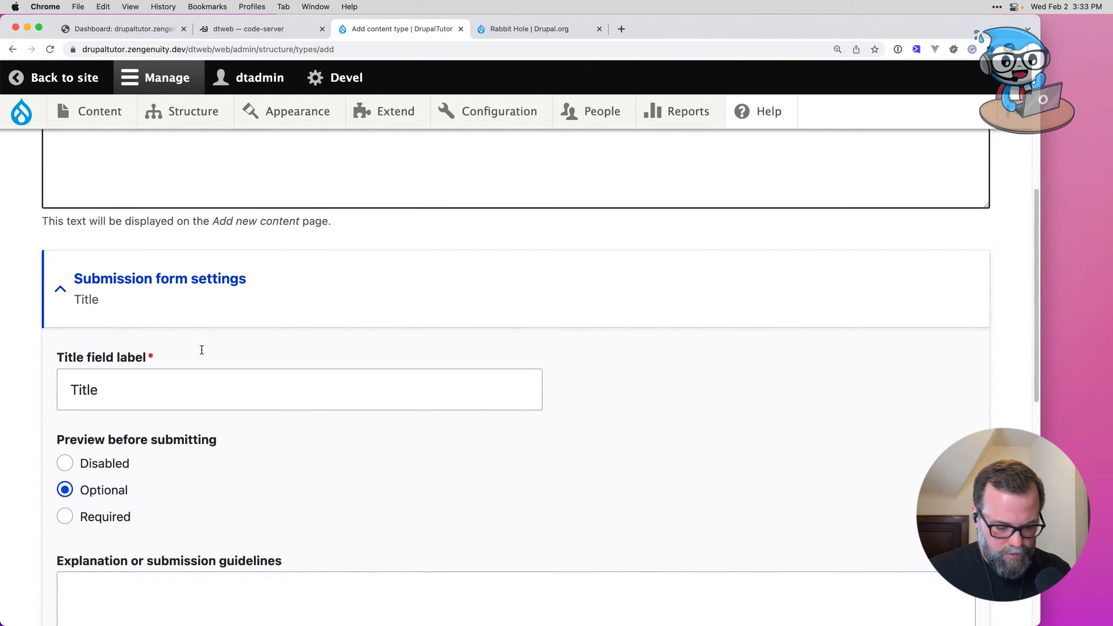
pyautogui.scroll(-6, 202, 351)
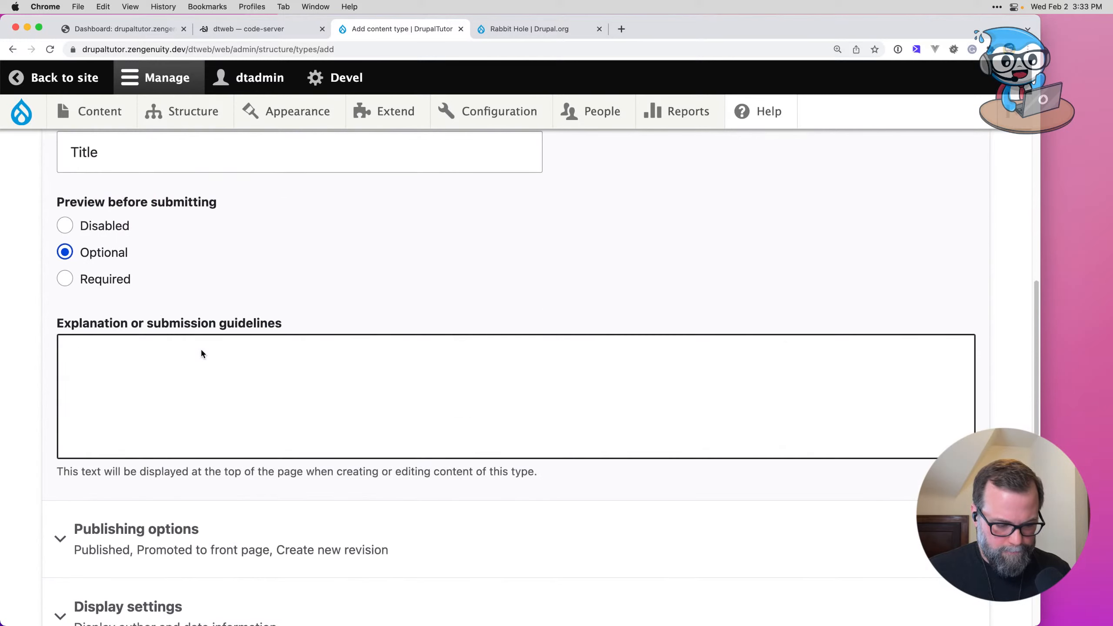
pyautogui.scroll(-8, 149, 322)
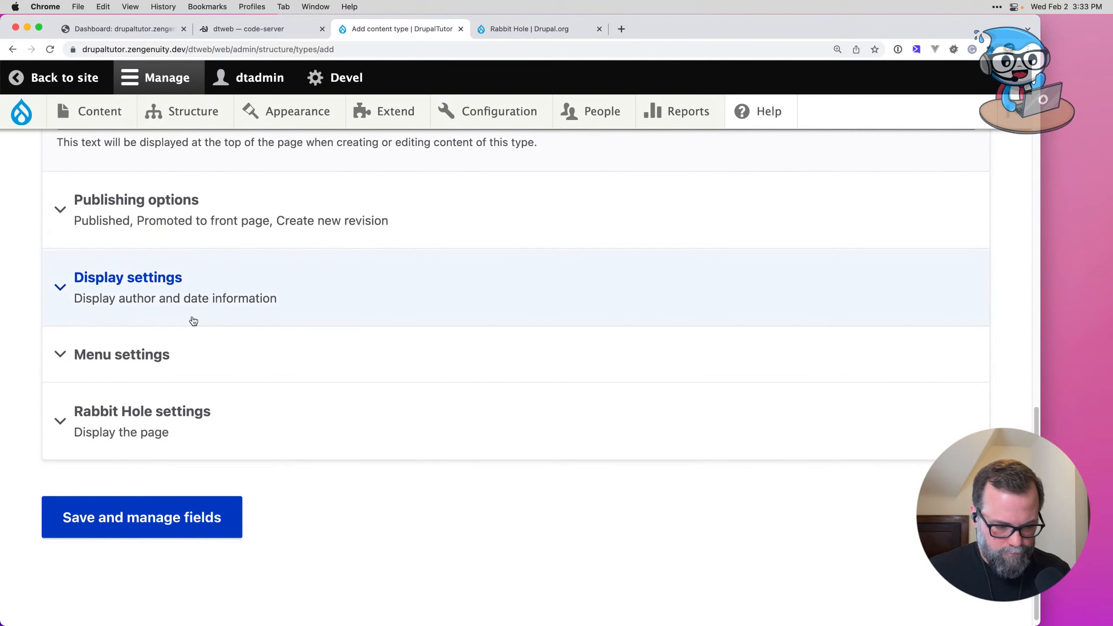
pyautogui.click(176, 285)
pyautogui.scroll(-2, 176, 286)
pyautogui.click(141, 267)
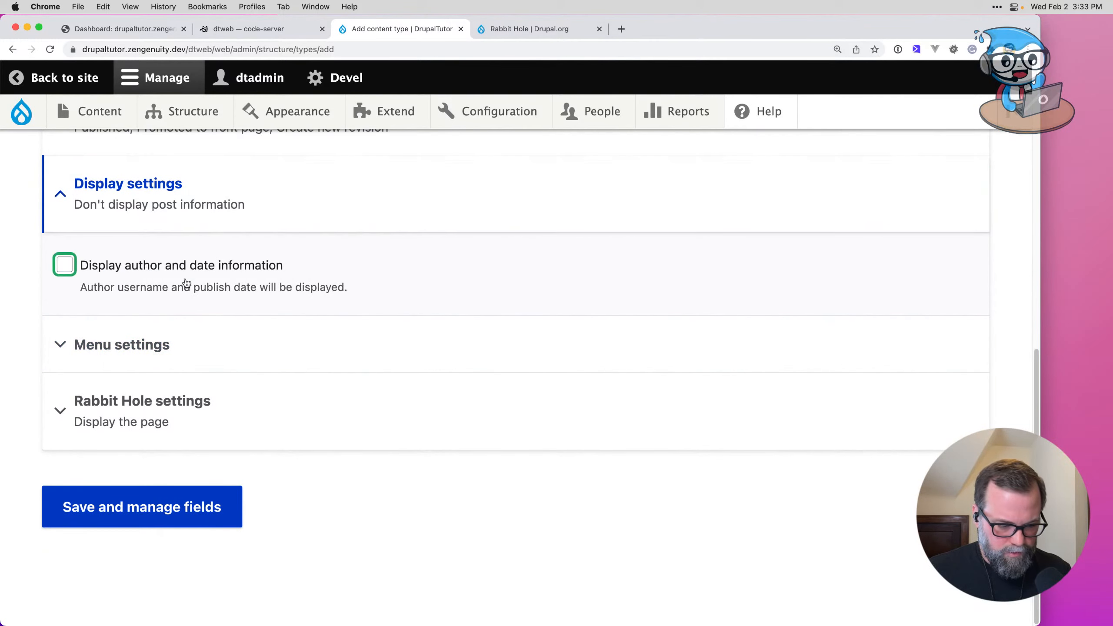
# Step: Disable the Promoted to front page default in the Discussion content type's publishing options
pyautogui.scroll(1, 184, 280)
pyautogui.scroll(2, 179, 278)
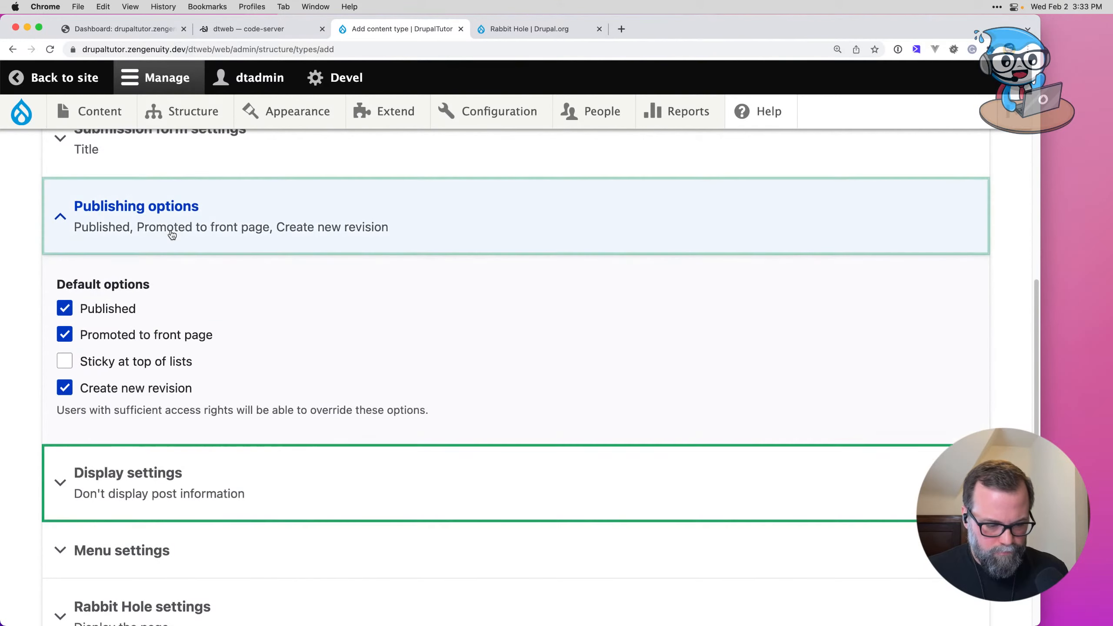
pyautogui.click(136, 206)
pyautogui.click(135, 347)
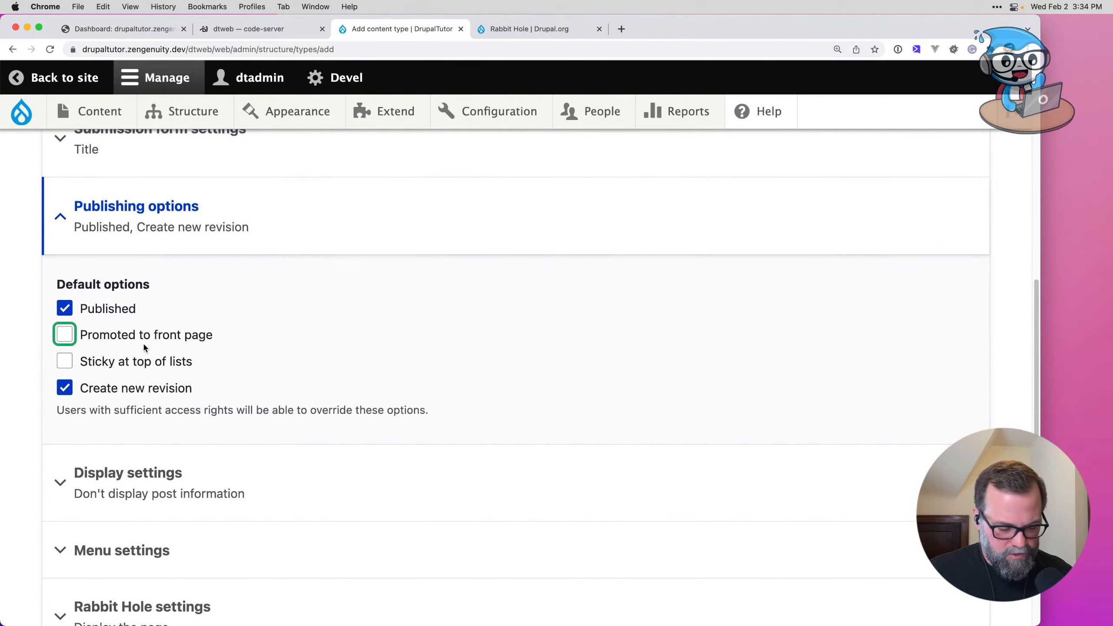
pyautogui.click(54, 350)
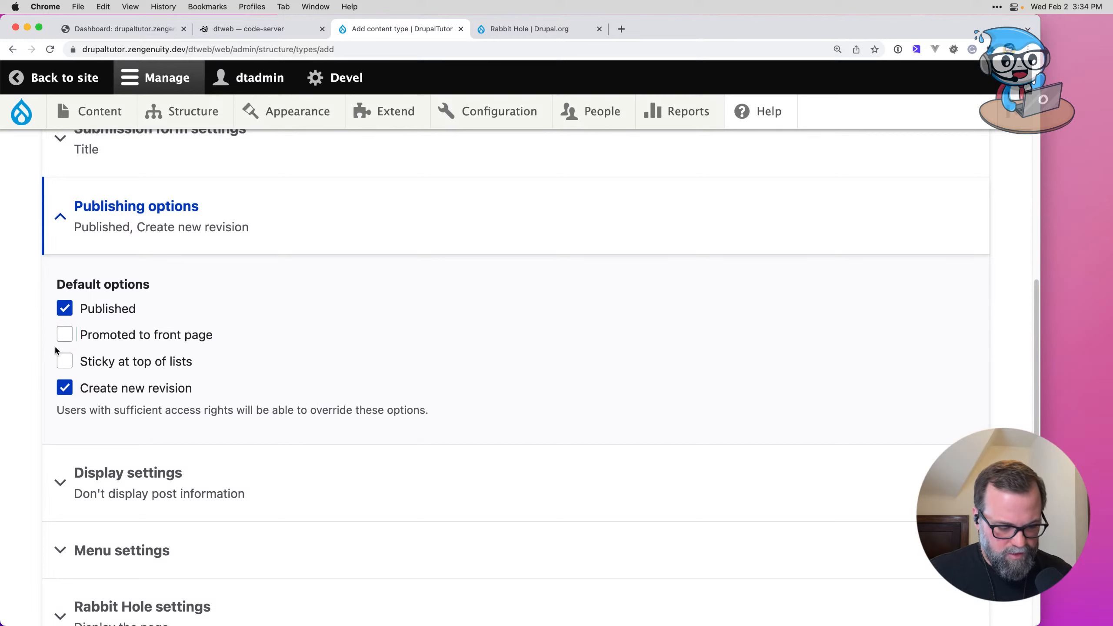
# Step: Set the Discussion content type's Rabbit Hole behavior to Page not found and save it, continuing to its field management
pyautogui.scroll(-5, 55, 349)
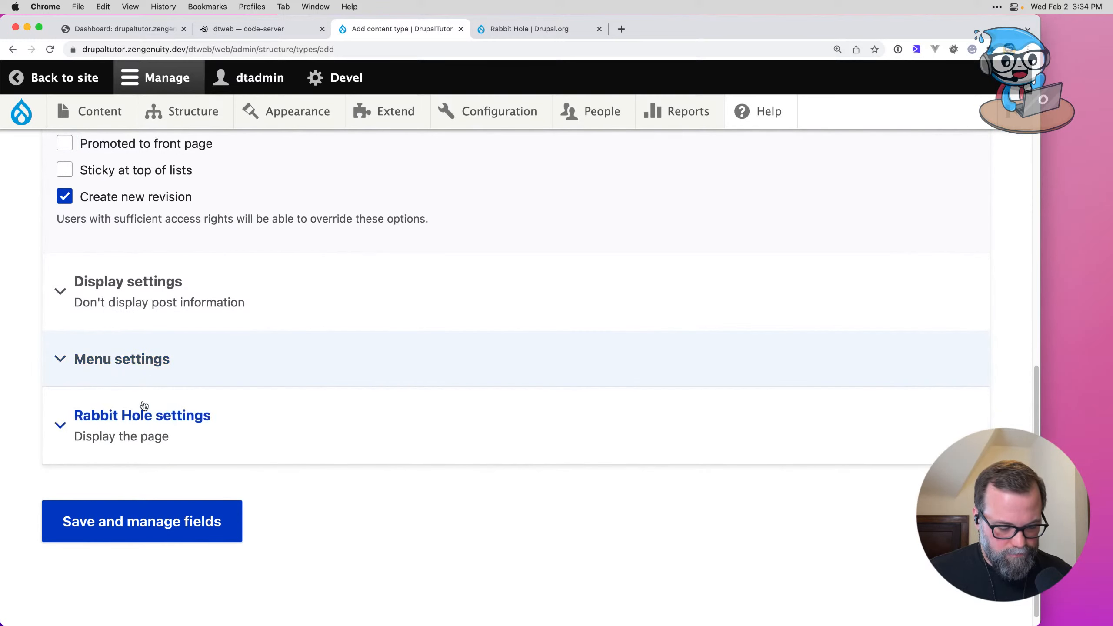
pyautogui.click(145, 417)
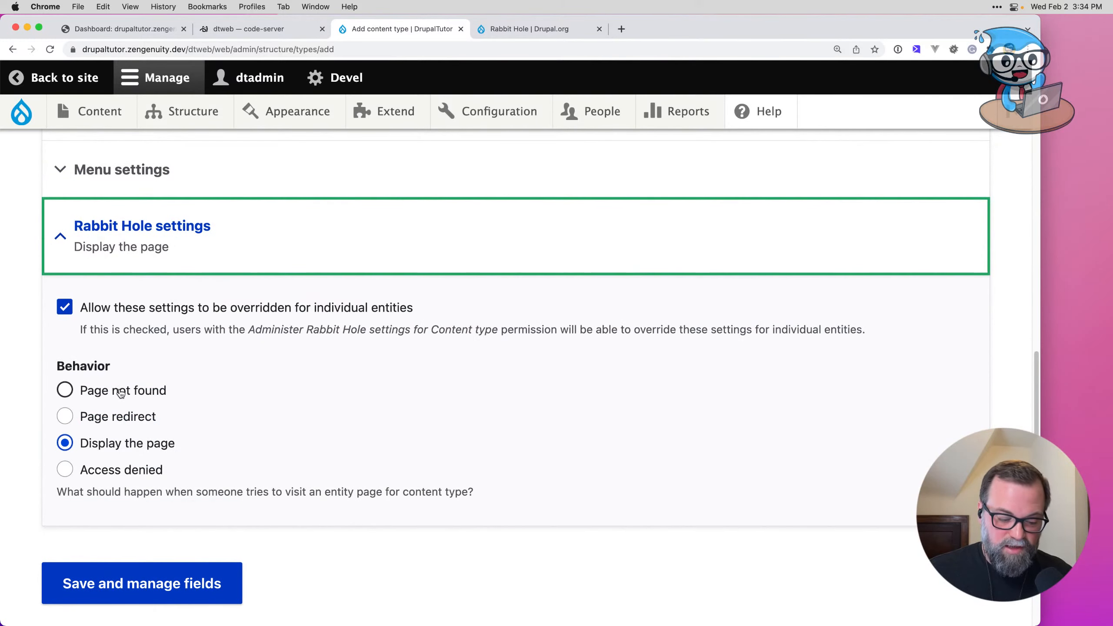
pyautogui.click(121, 393)
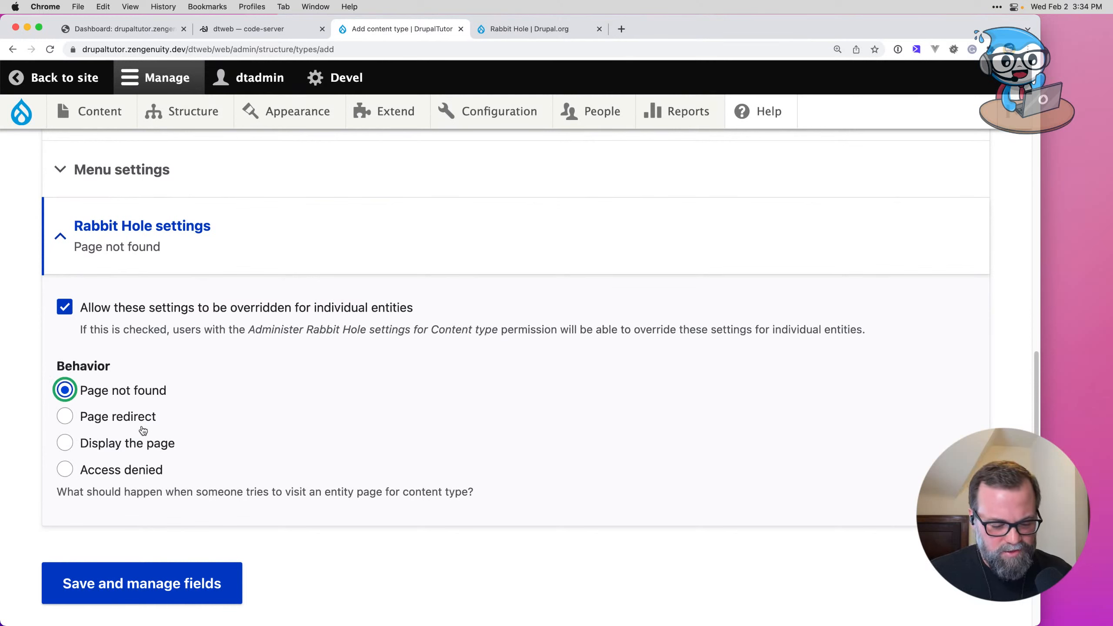
pyautogui.click(173, 591)
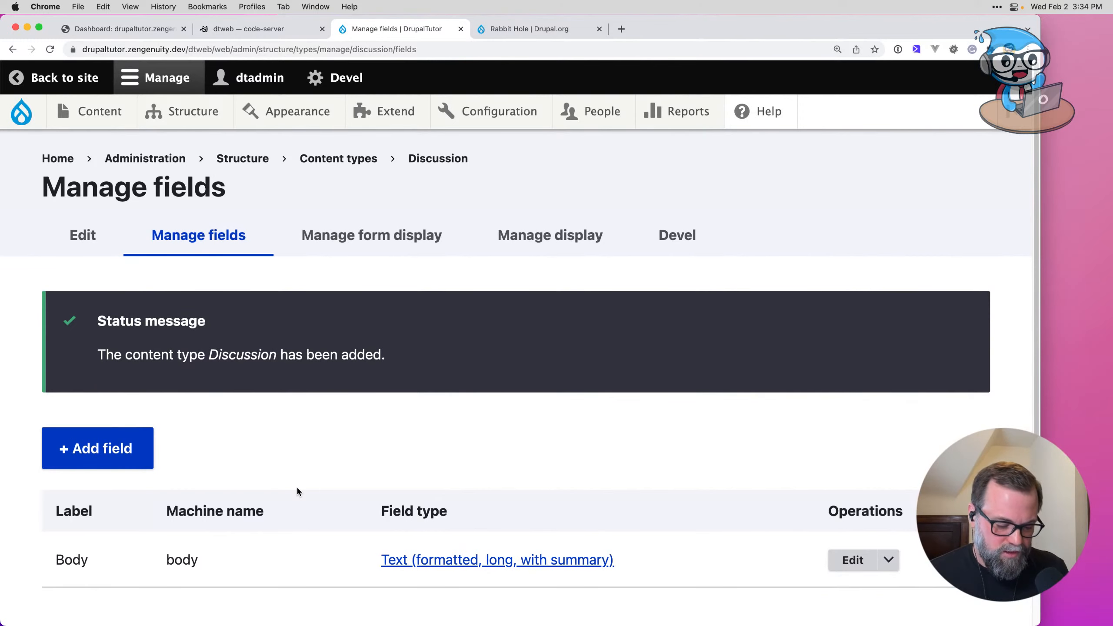
pyautogui.scroll(-1, 298, 489)
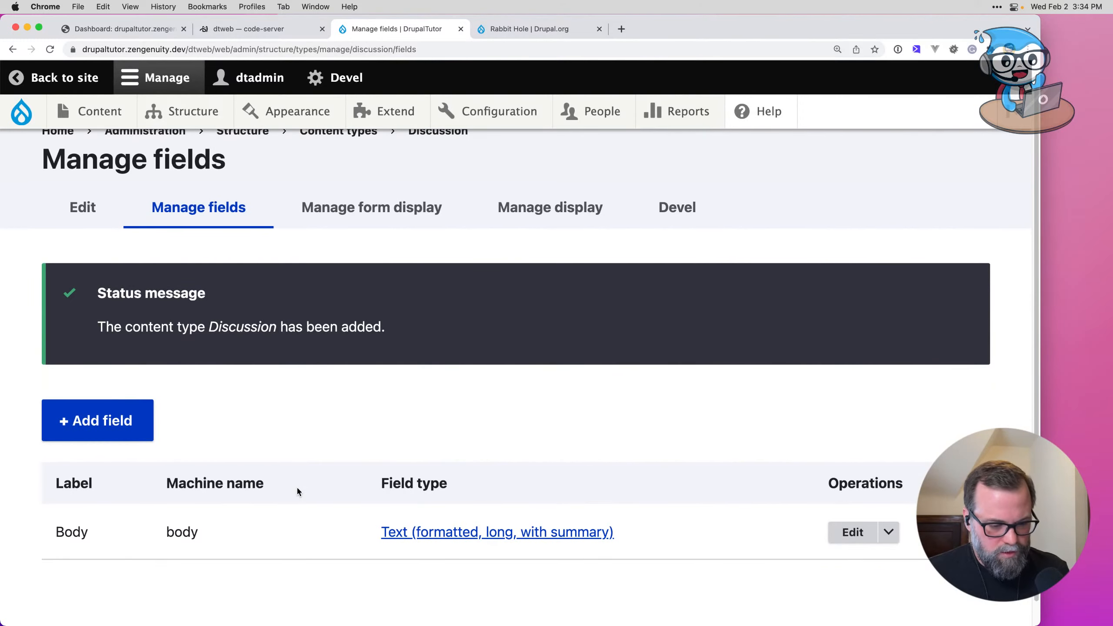
# Step: Check the Discussion field specification in Excel, and open the Drupal site's media types in a new browser tab
pyautogui.press('super+Tab')
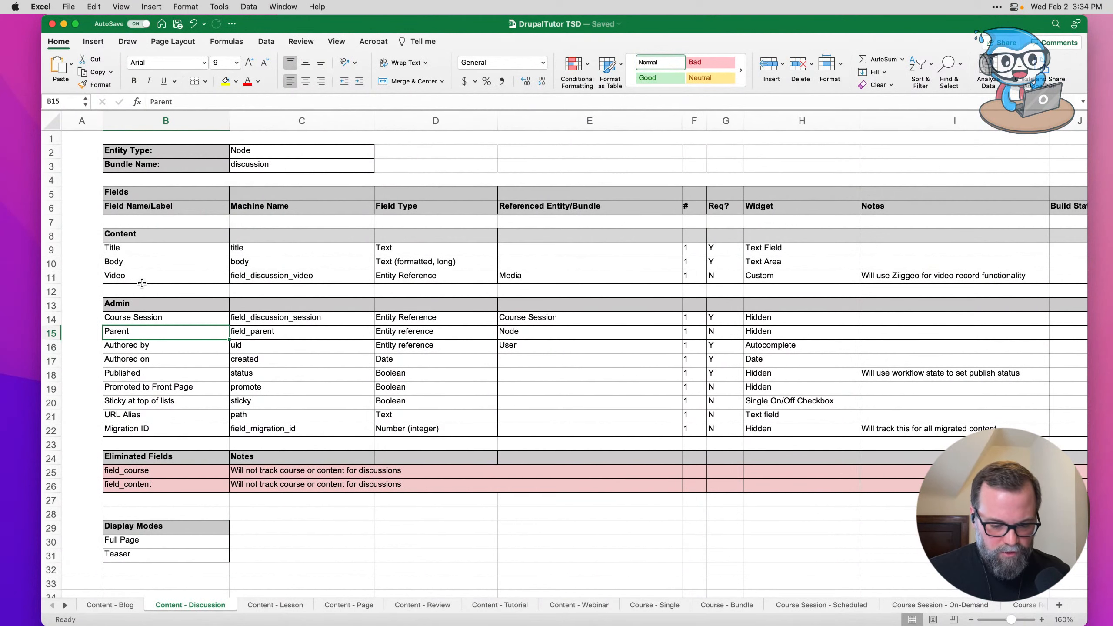
pyautogui.press('super+Tab')
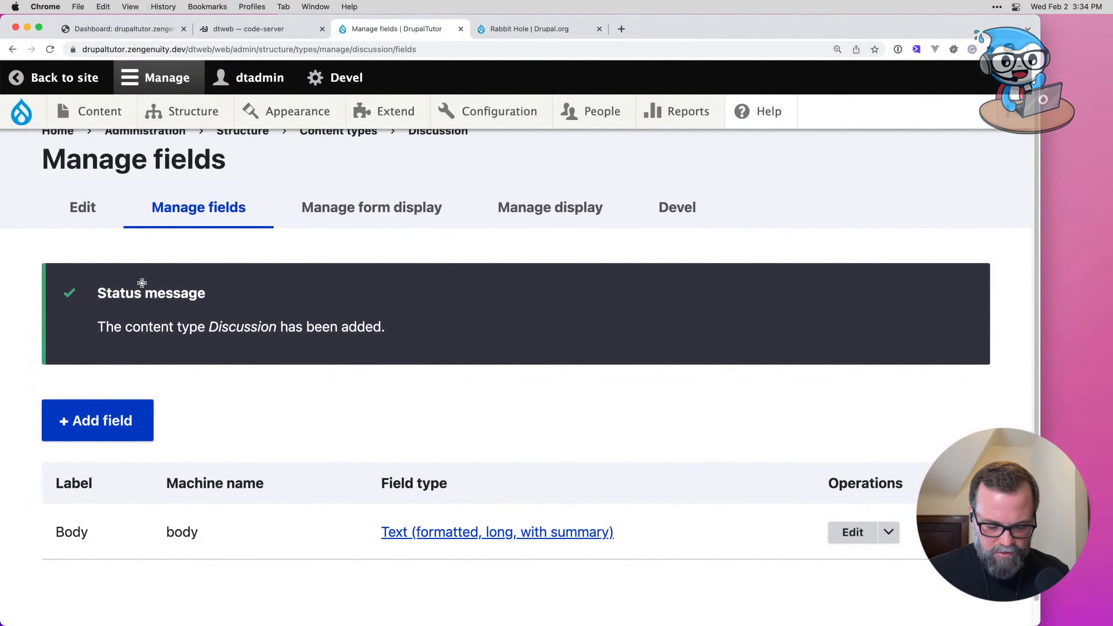
pyautogui.moveTo(171, 112)
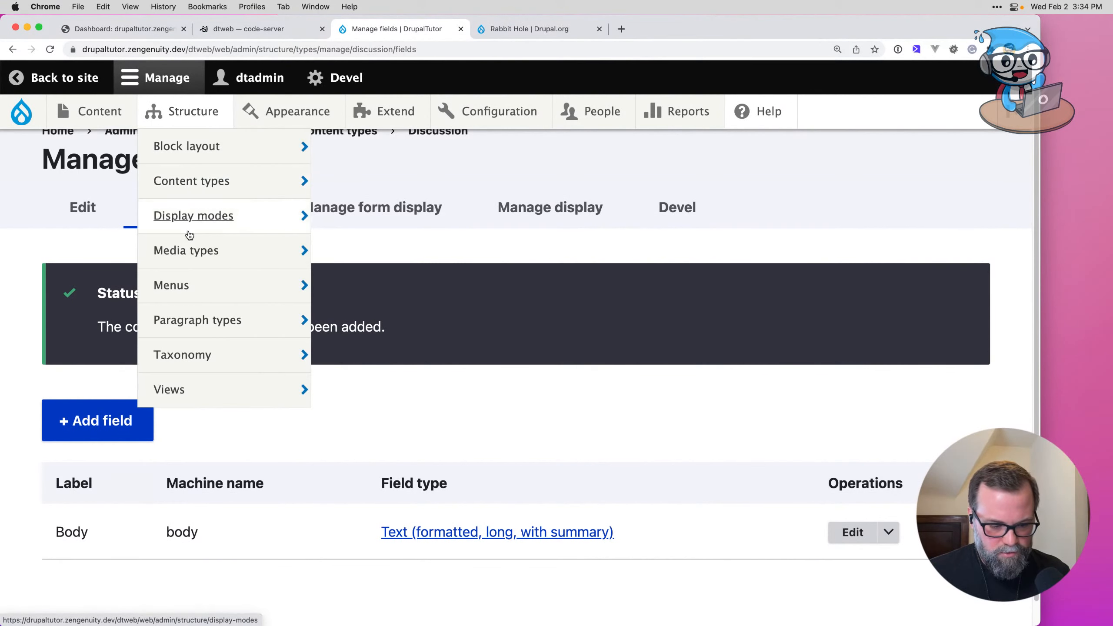
pyautogui.moveTo(189, 251)
pyautogui.rightClick(228, 251)
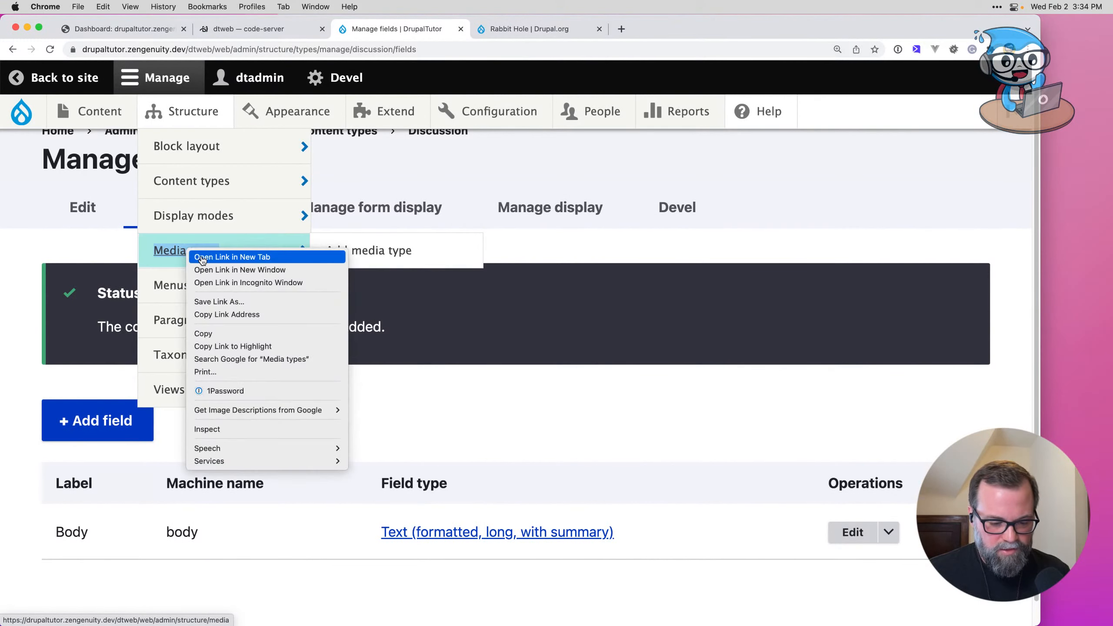
pyautogui.click(237, 259)
pyautogui.click(509, 28)
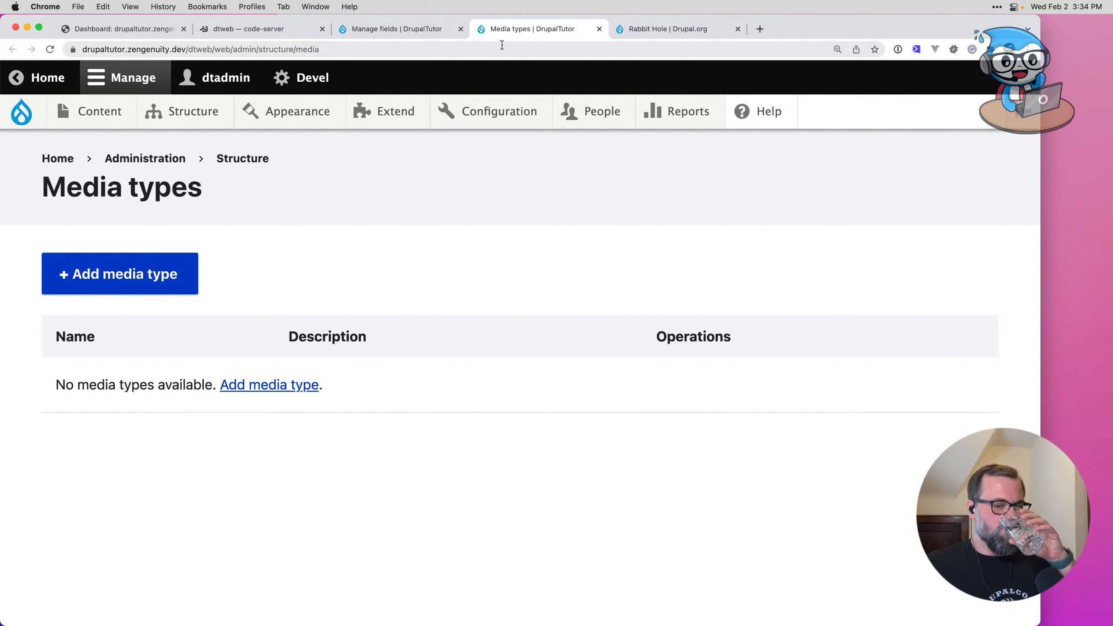
# Step: Start a new media type named Video and choose Video file as its media source
pyautogui.click(166, 288)
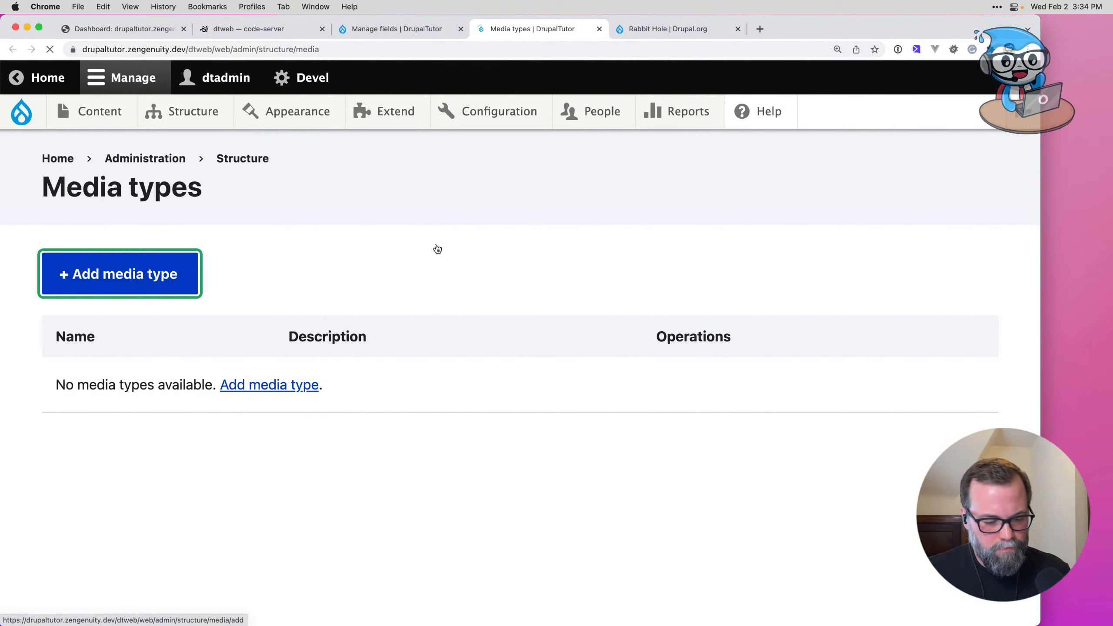
pyautogui.click(159, 293)
pyautogui.write('Video')
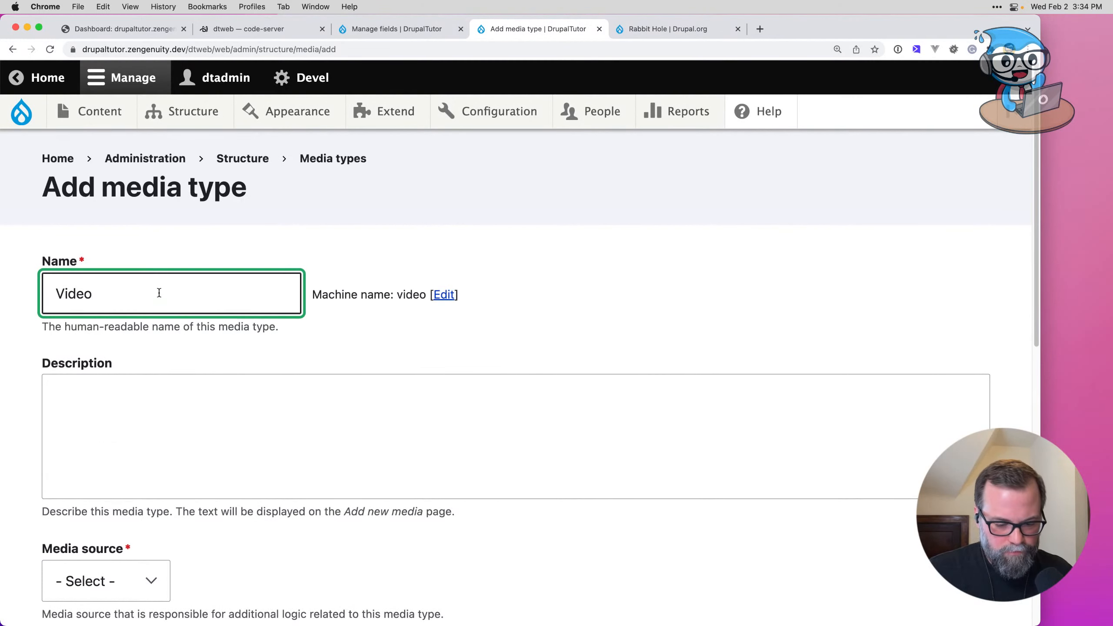
pyautogui.scroll(-2, 171, 302)
pyautogui.scroll(-2, 174, 306)
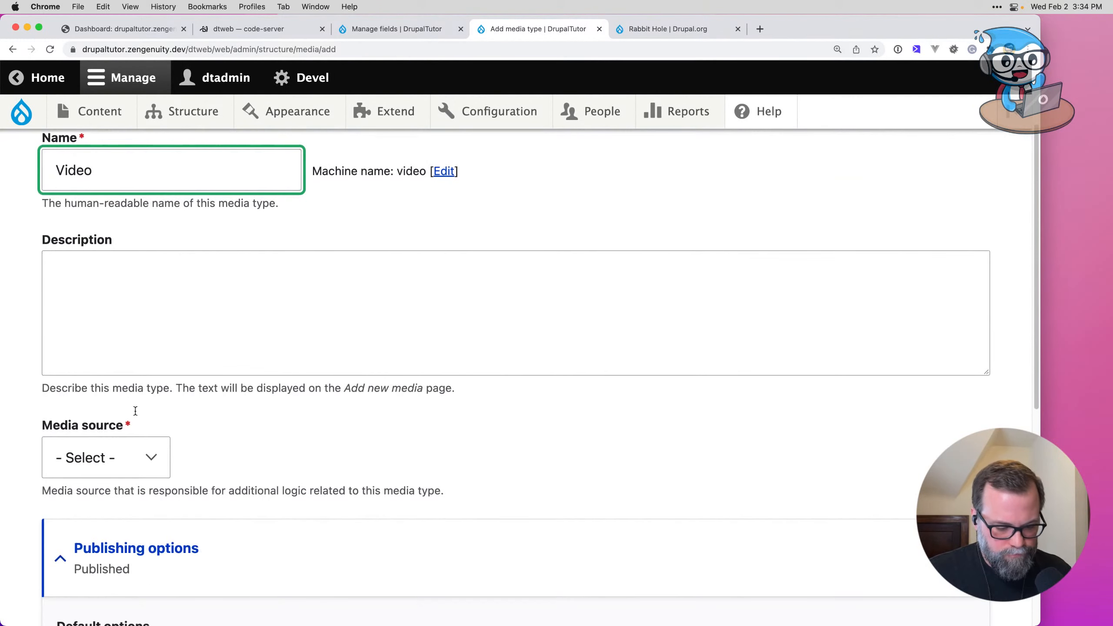
pyautogui.click(131, 456)
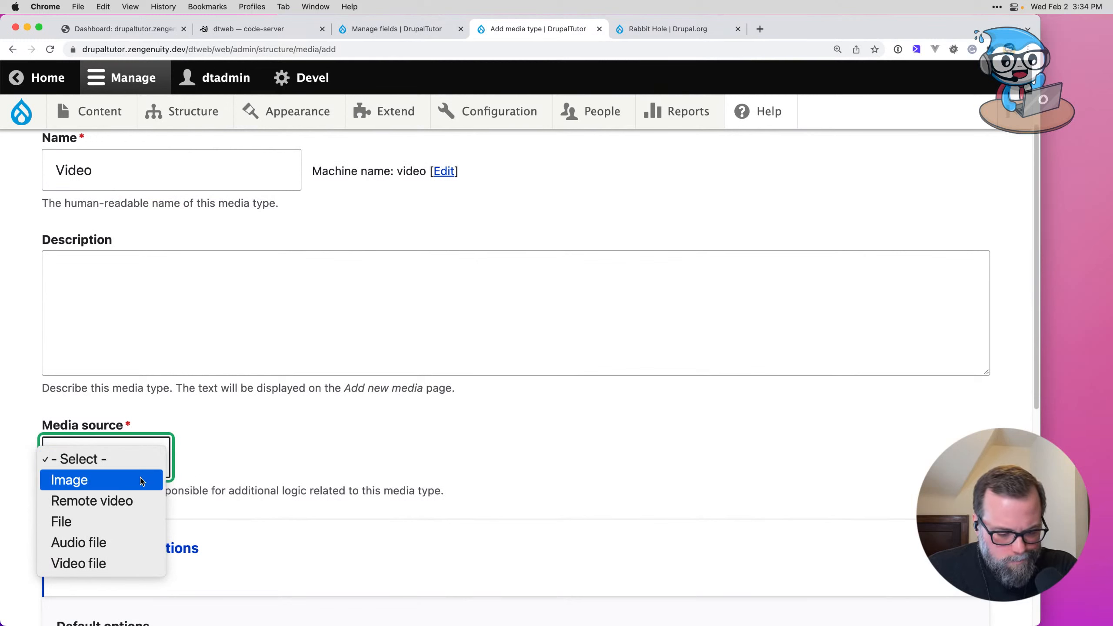
pyautogui.click(130, 559)
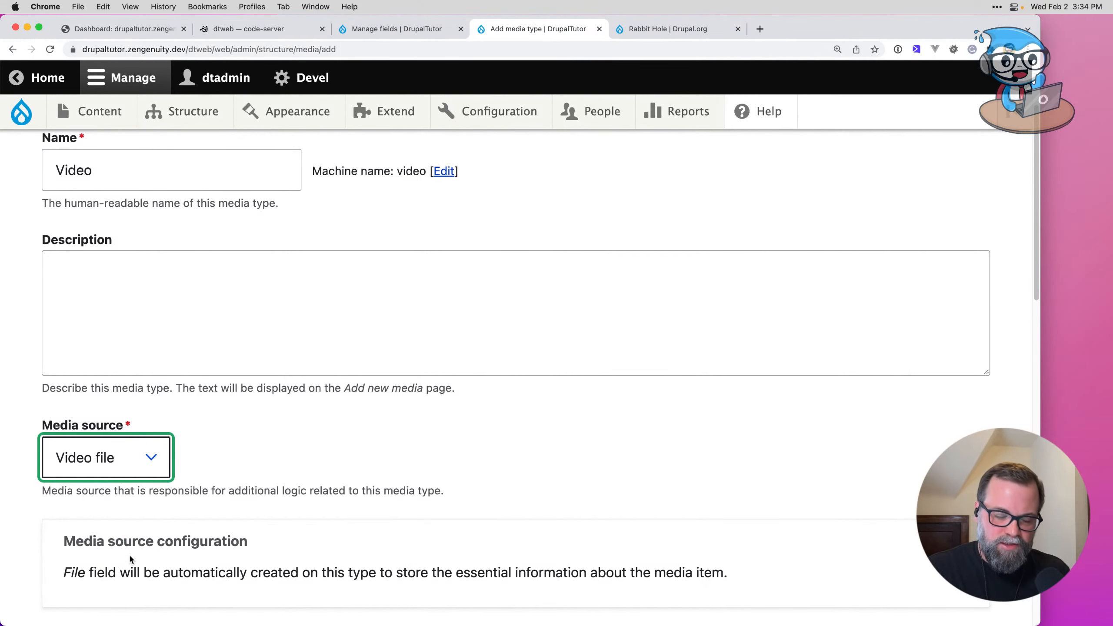
pyautogui.scroll(-3, 136, 533)
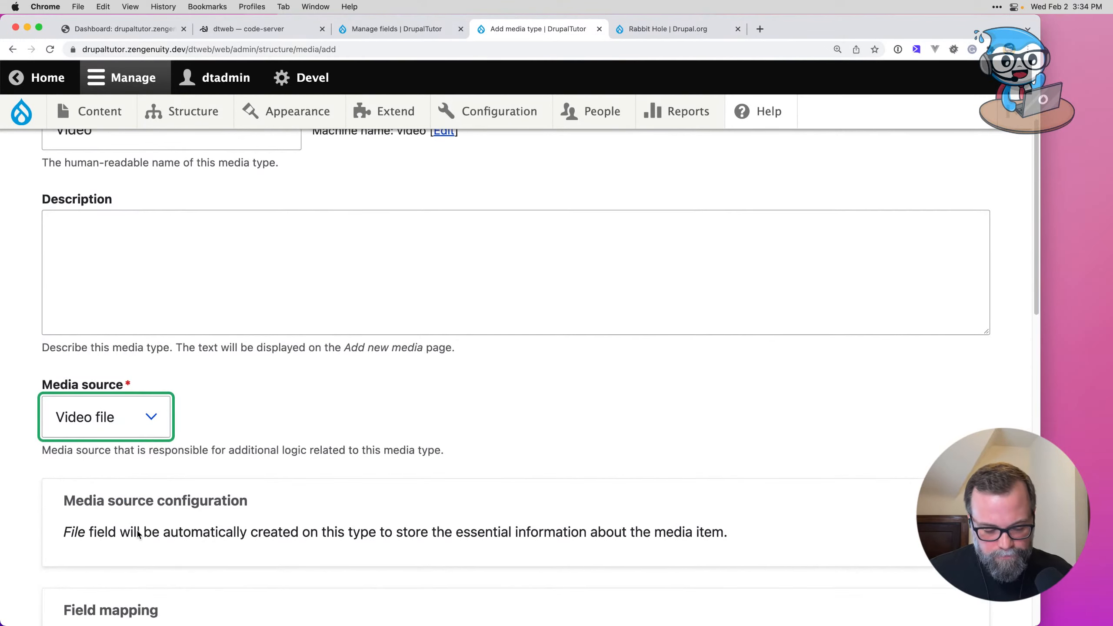
pyautogui.scroll(5, 135, 531)
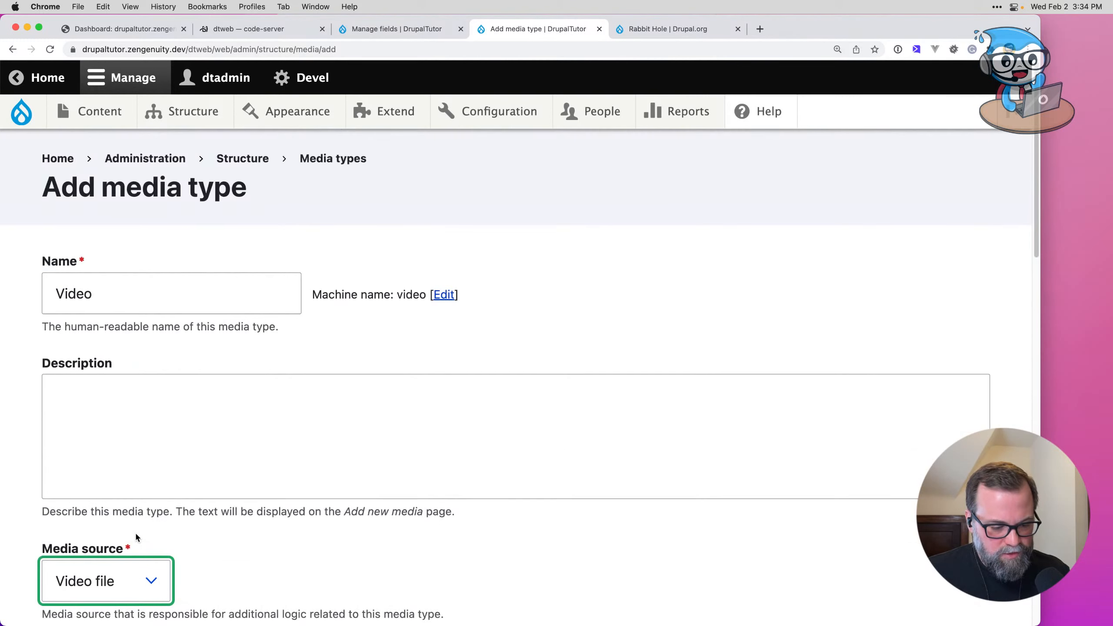
pyautogui.click(106, 295)
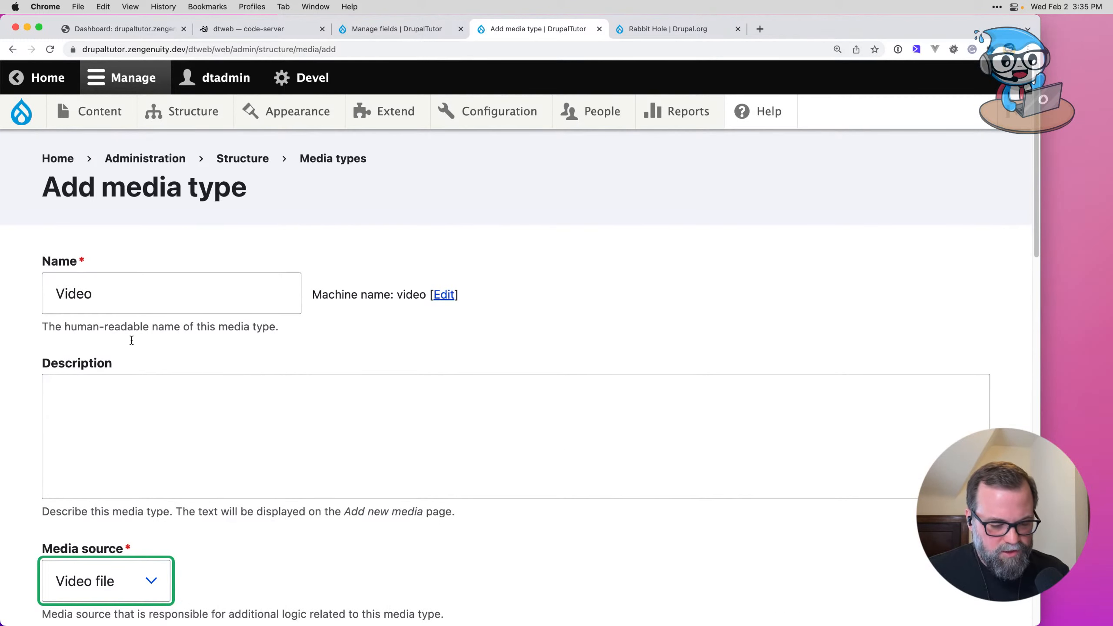
pyautogui.click(135, 386)
pyautogui.scroll(-4, 137, 386)
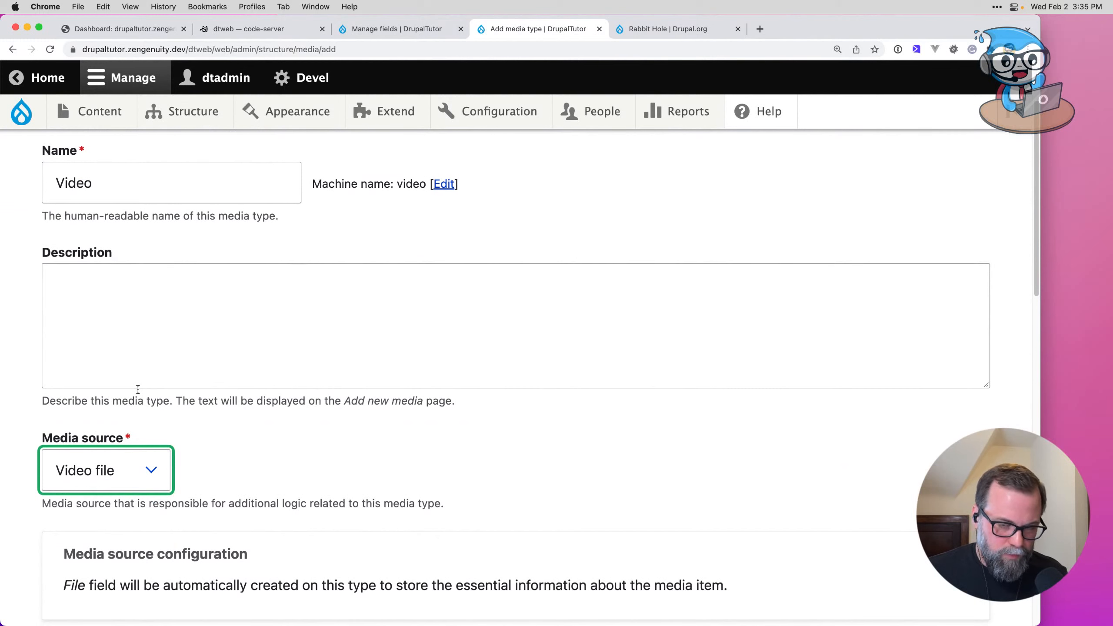
pyautogui.scroll(-3, 137, 388)
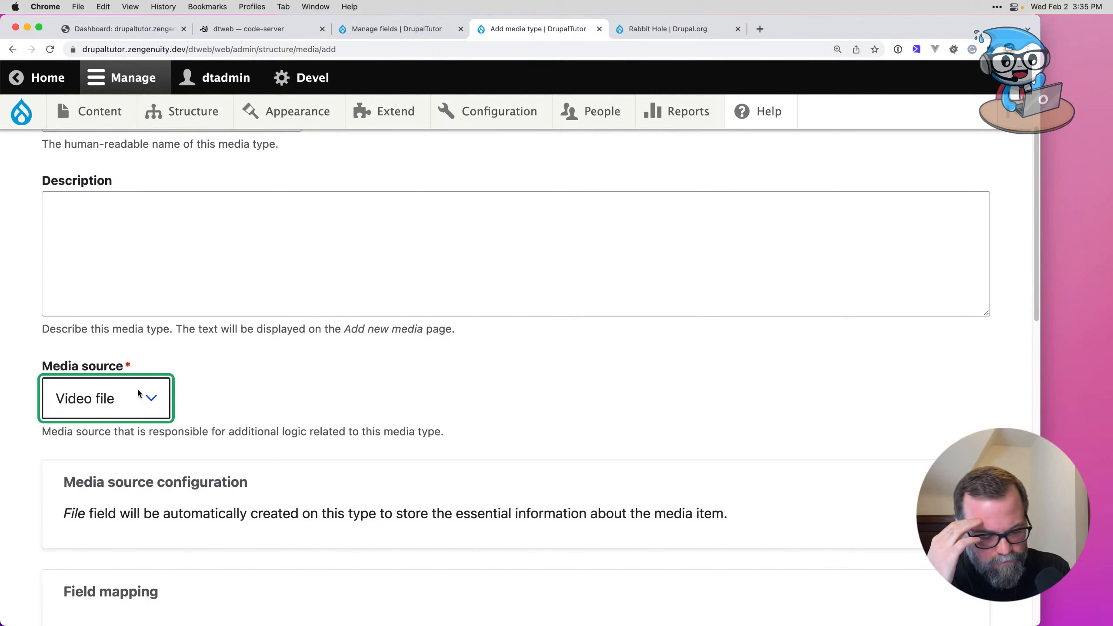
# Step: Look through the Excel specification's sheets for the media type definitions, and return to the media type form in Chrome
pyautogui.press('super+Tab')
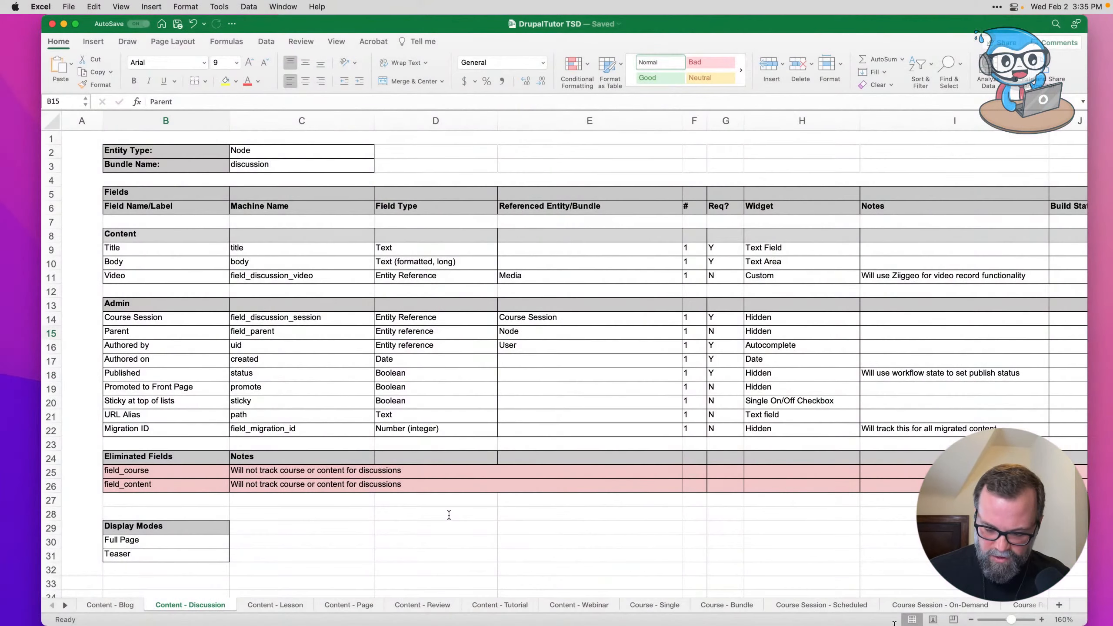
pyautogui.click(65, 606)
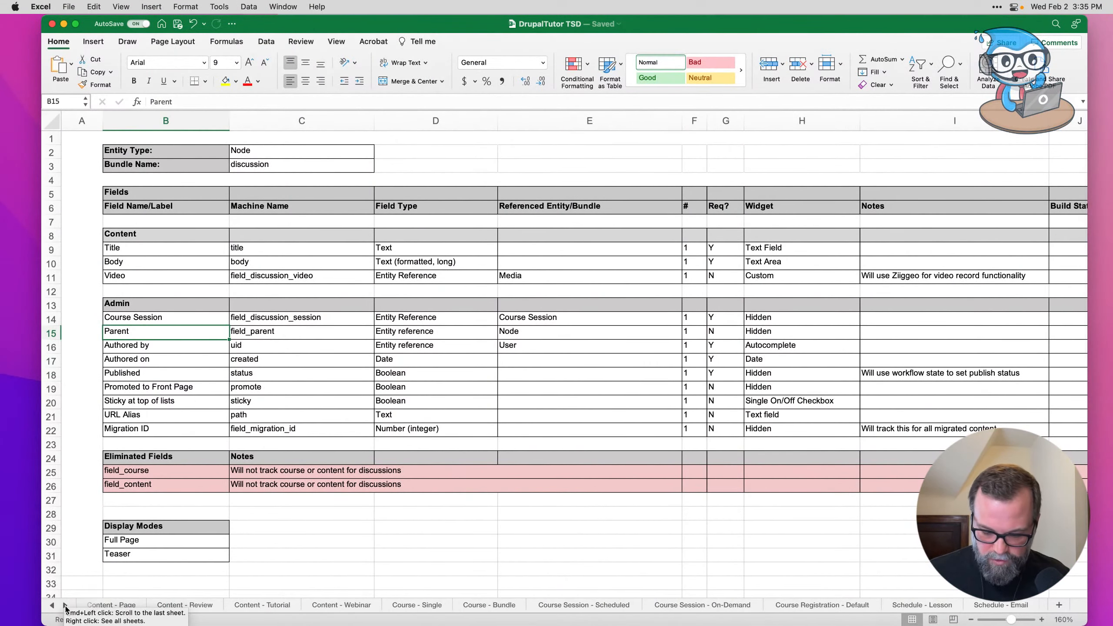
pyautogui.click(64, 605)
pyautogui.click(64, 606)
pyautogui.click(64, 605)
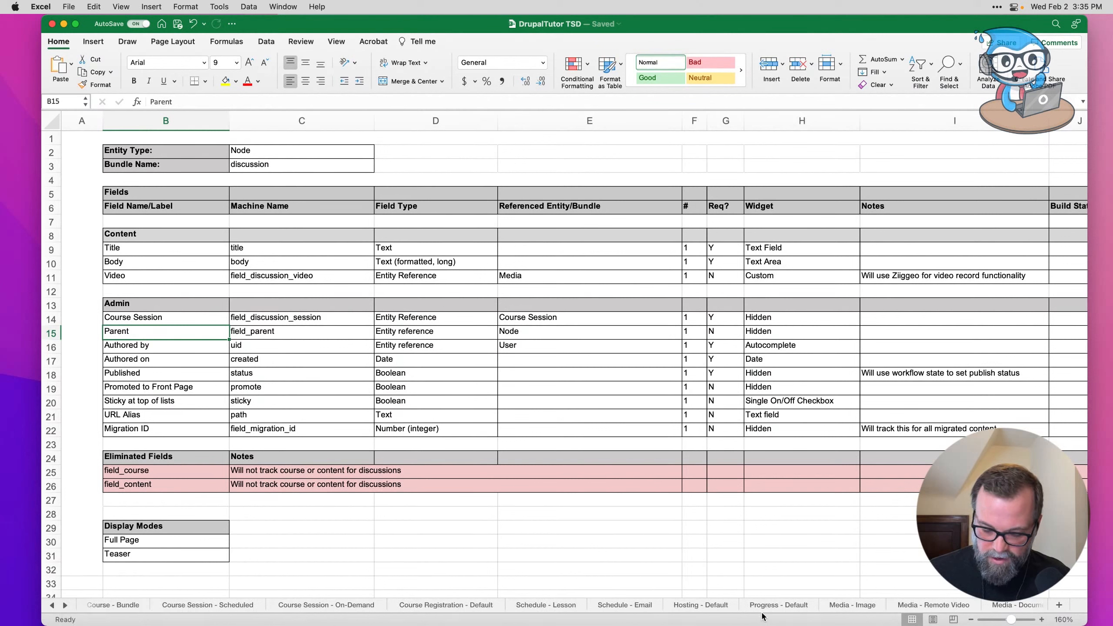
pyautogui.click(65, 606)
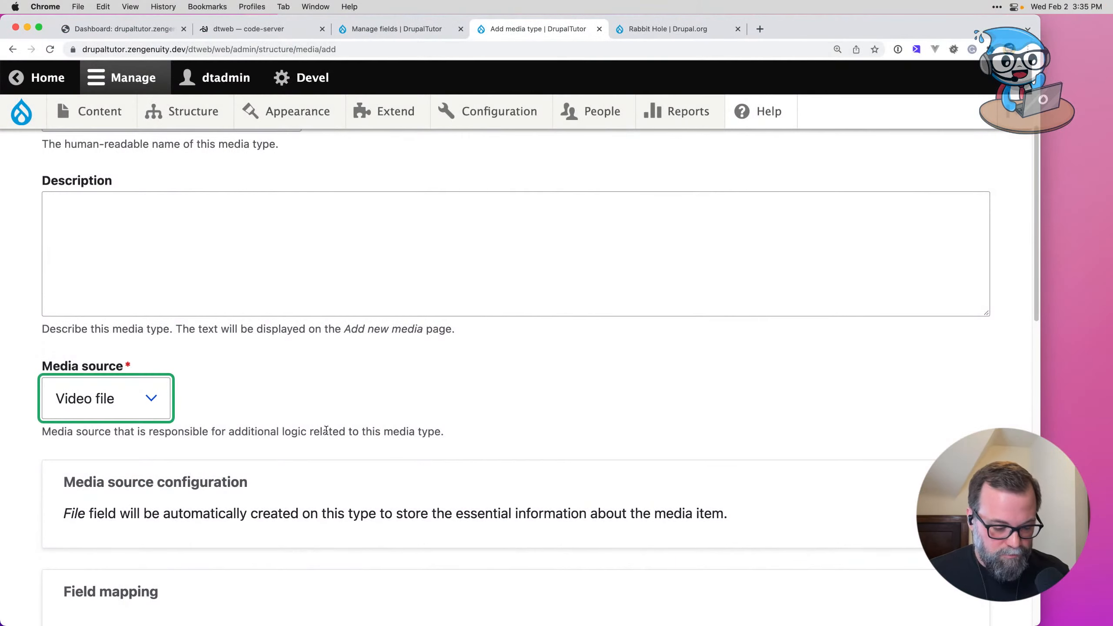
pyautogui.scroll(-4, 319, 432)
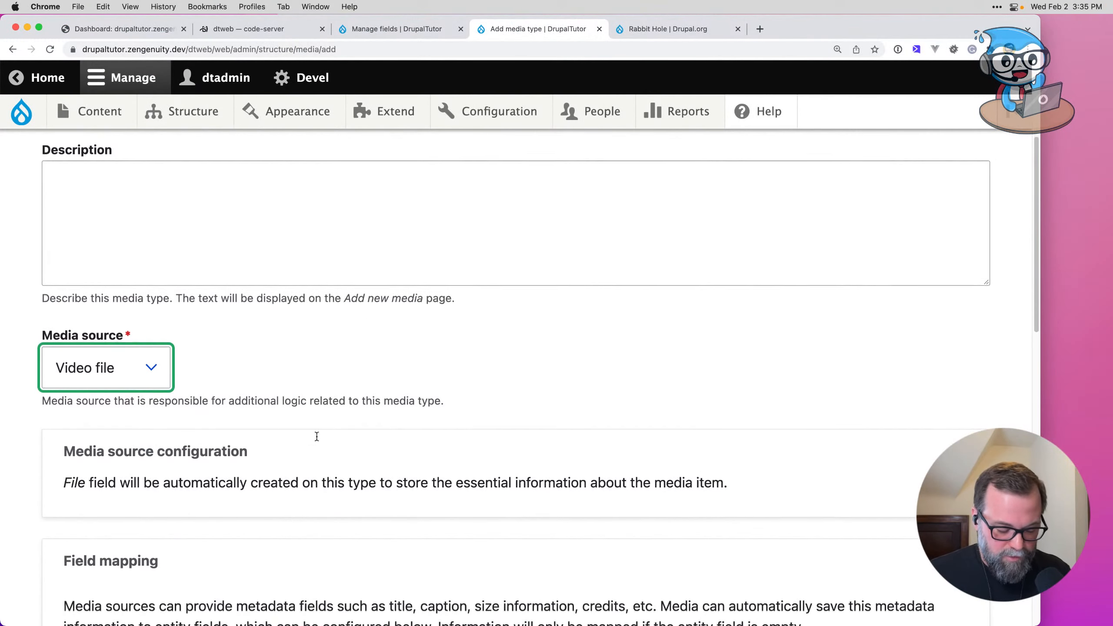
pyautogui.scroll(-10, 290, 425)
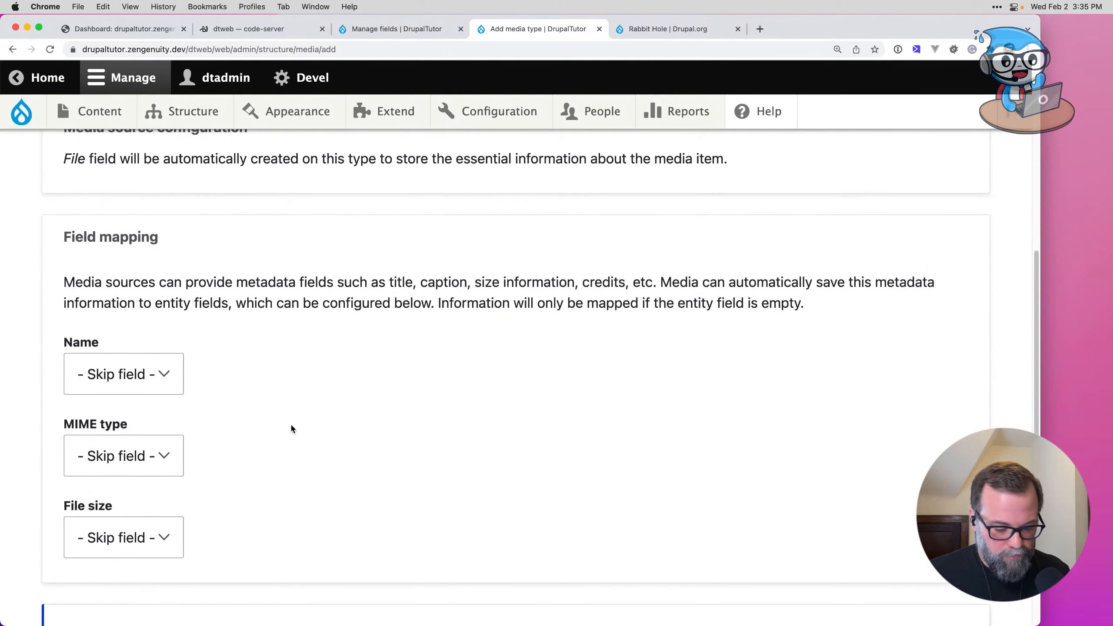
pyautogui.click(182, 383)
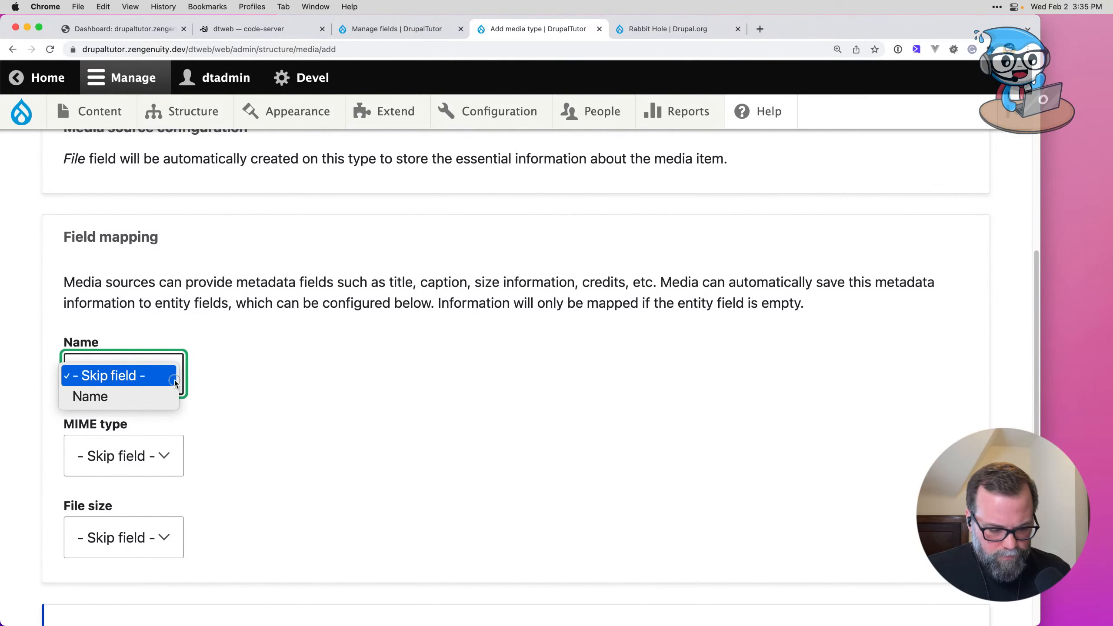
pyautogui.click(173, 376)
pyautogui.click(169, 386)
pyautogui.click(166, 402)
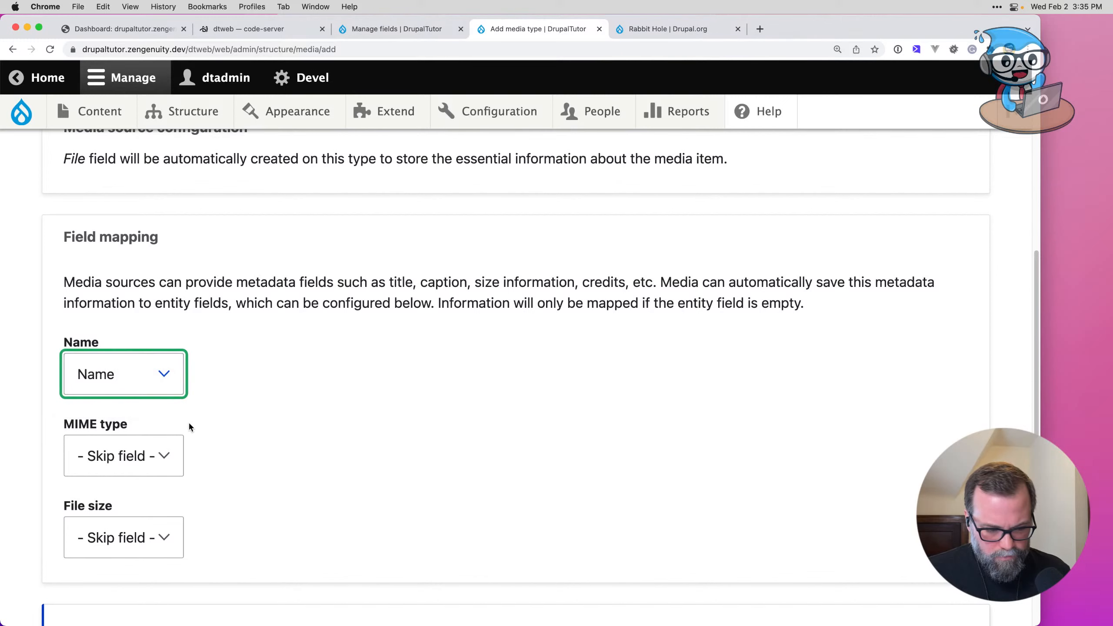
pyautogui.click(164, 374)
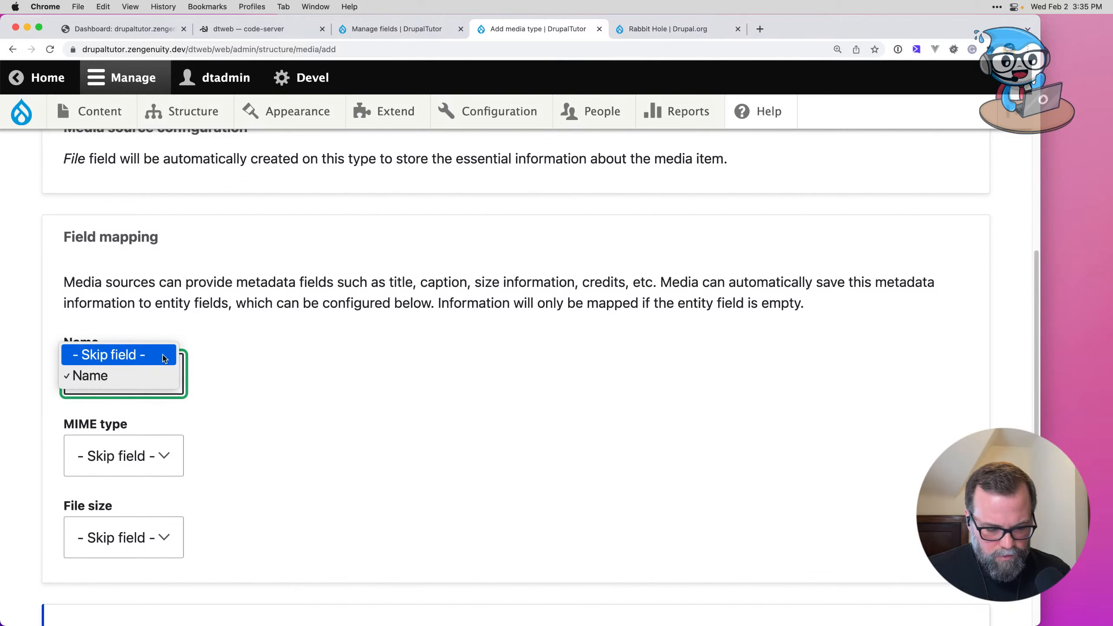
pyautogui.click(163, 356)
# Step: Set the Video media type's Rabbit Hole behavior to Page not found and save the media type
pyautogui.scroll(-3, 227, 408)
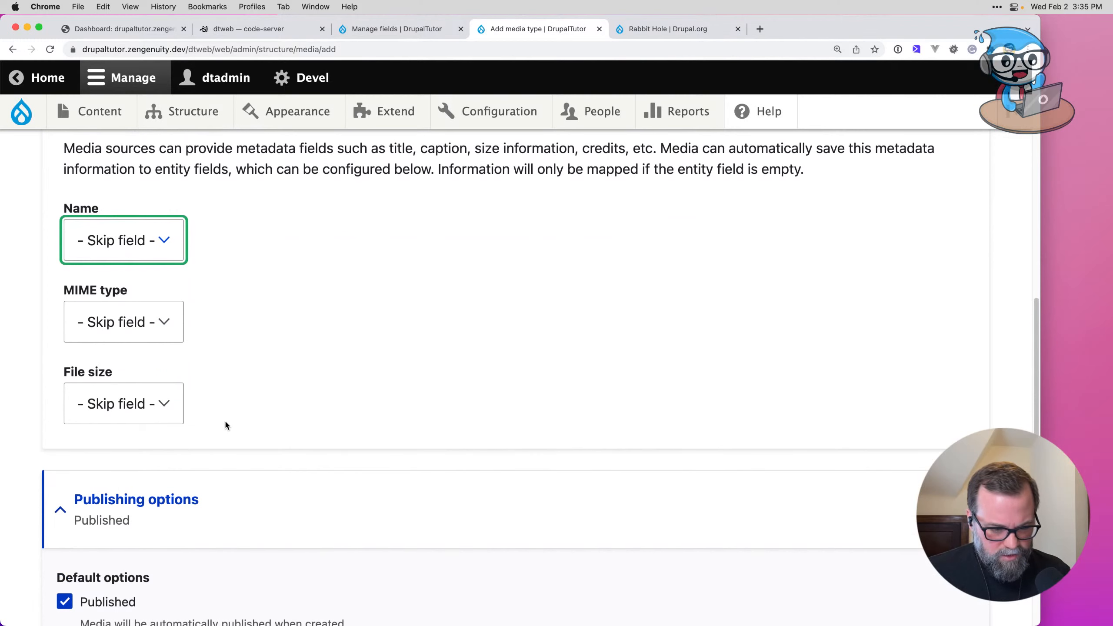
pyautogui.scroll(-5, 226, 425)
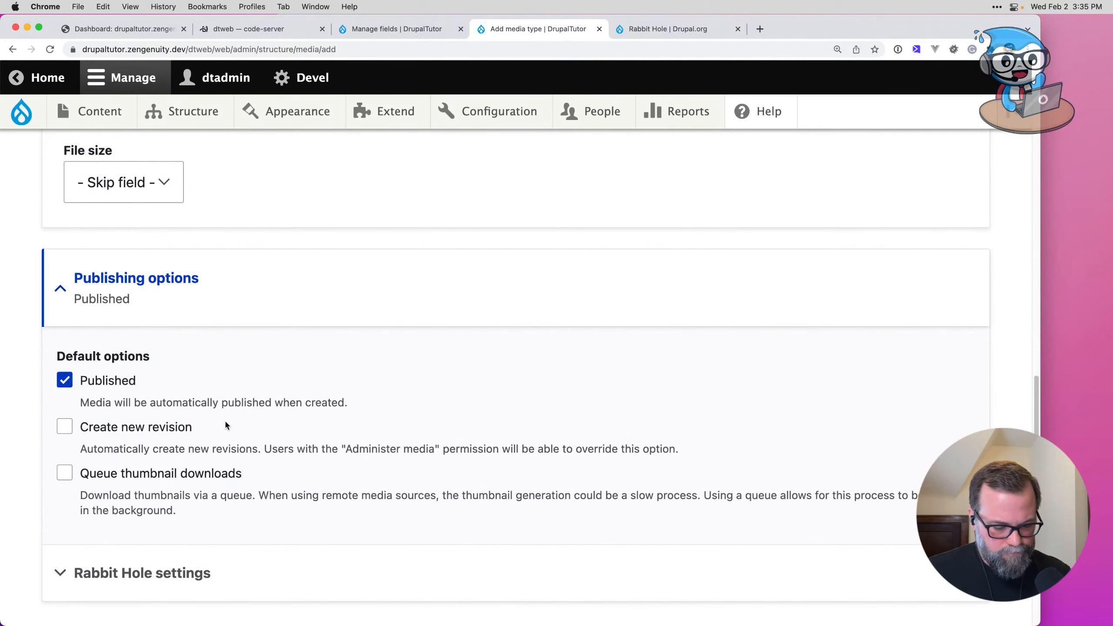
pyautogui.scroll(-3, 226, 424)
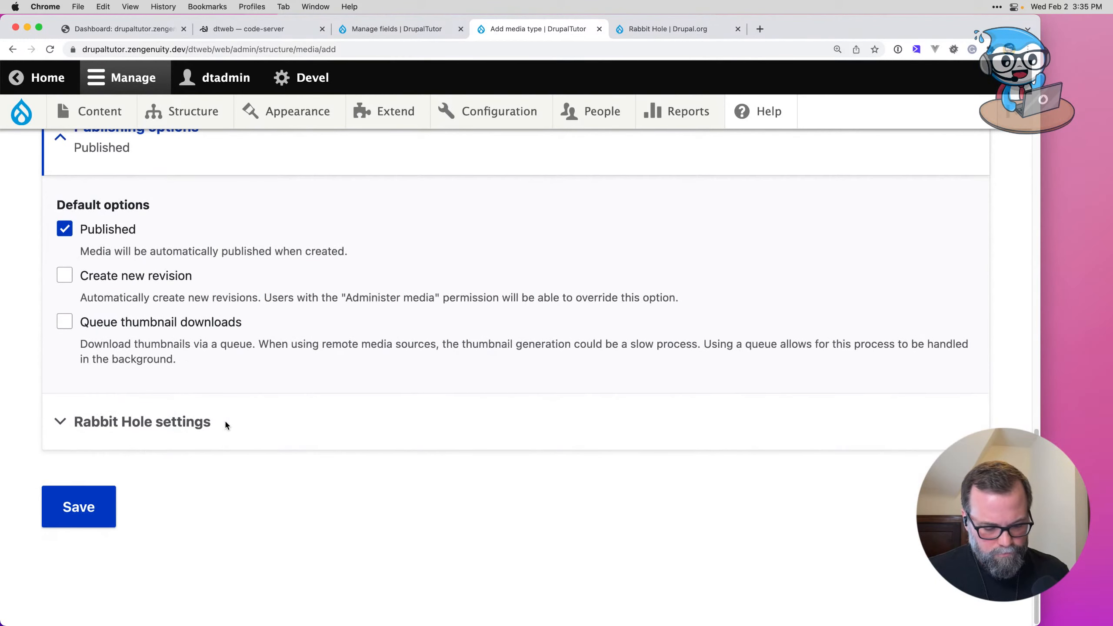
pyautogui.click(194, 422)
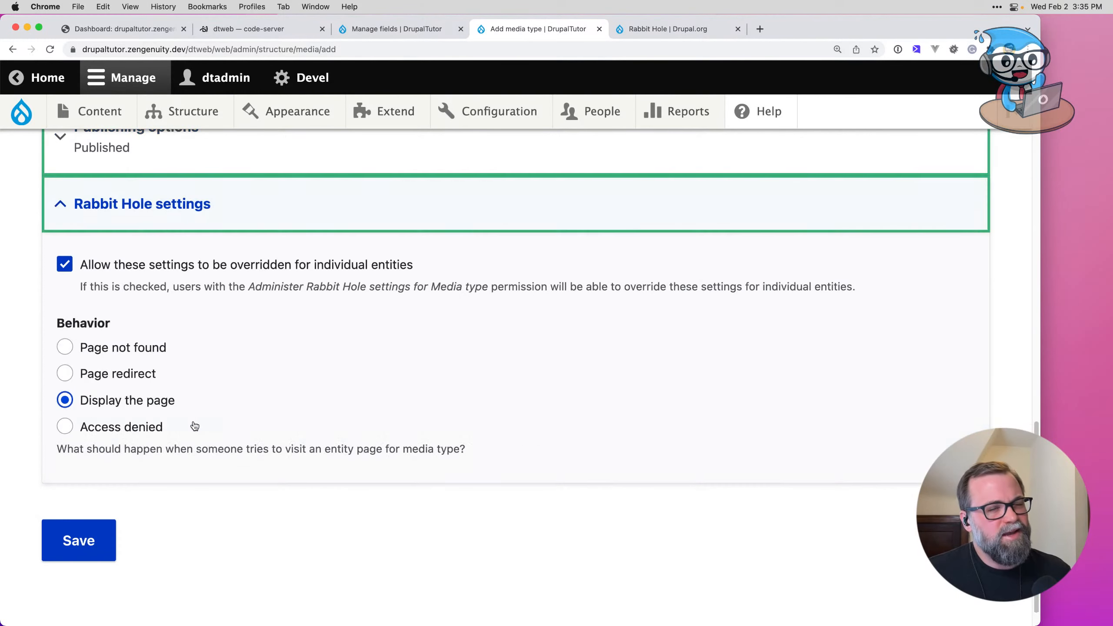
pyautogui.click(138, 354)
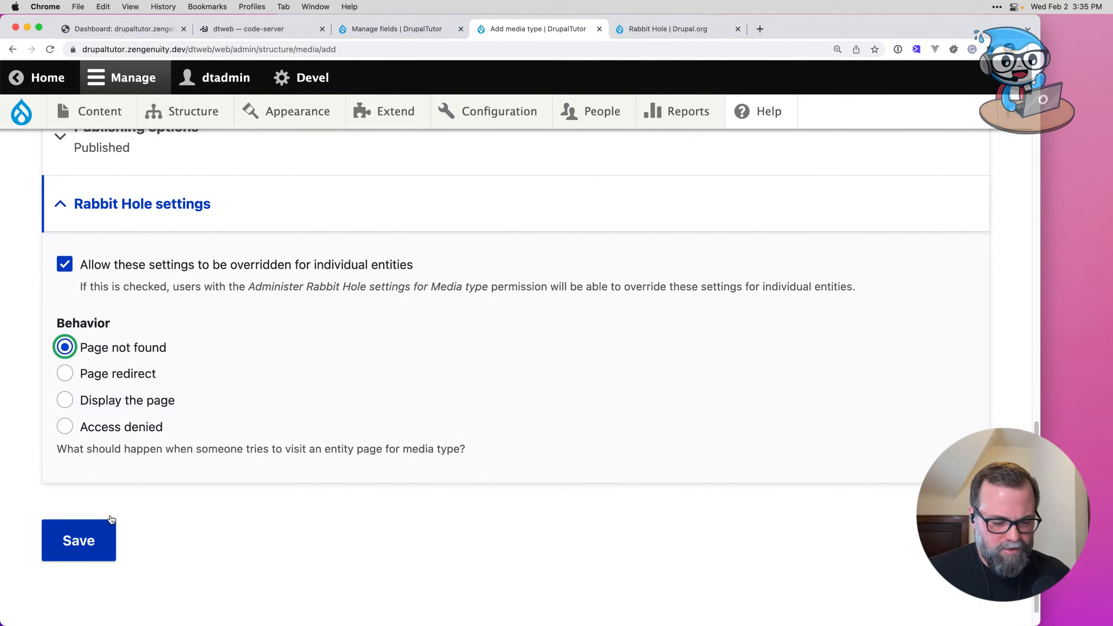
pyautogui.click(80, 553)
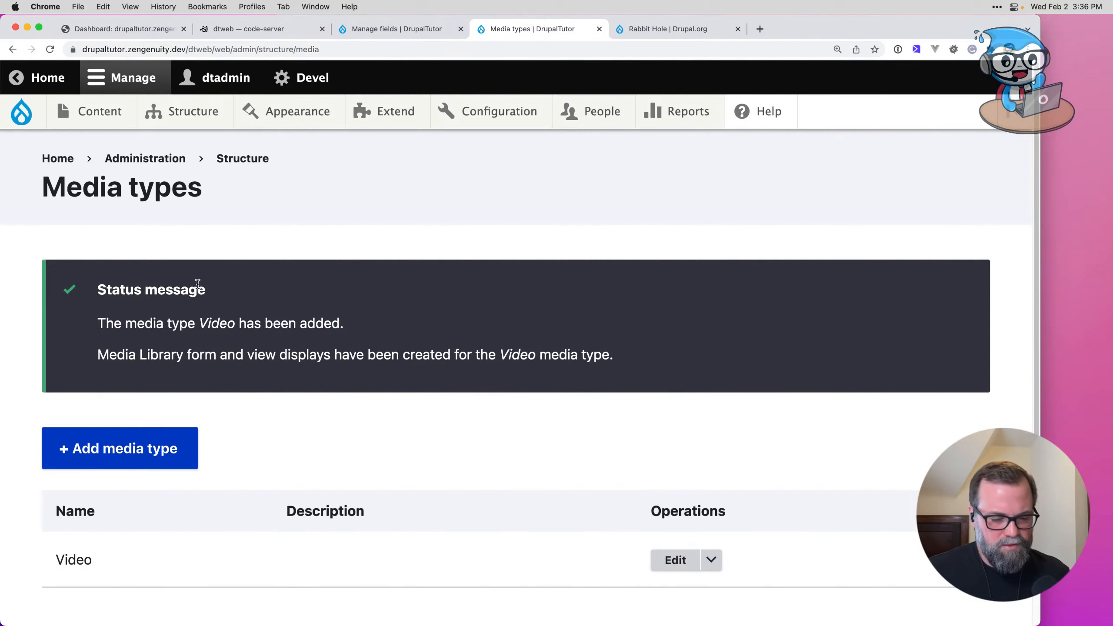
# Step: Start a new Media reference field on the Discussion content type and label it Video
pyautogui.click(398, 30)
pyautogui.click(98, 420)
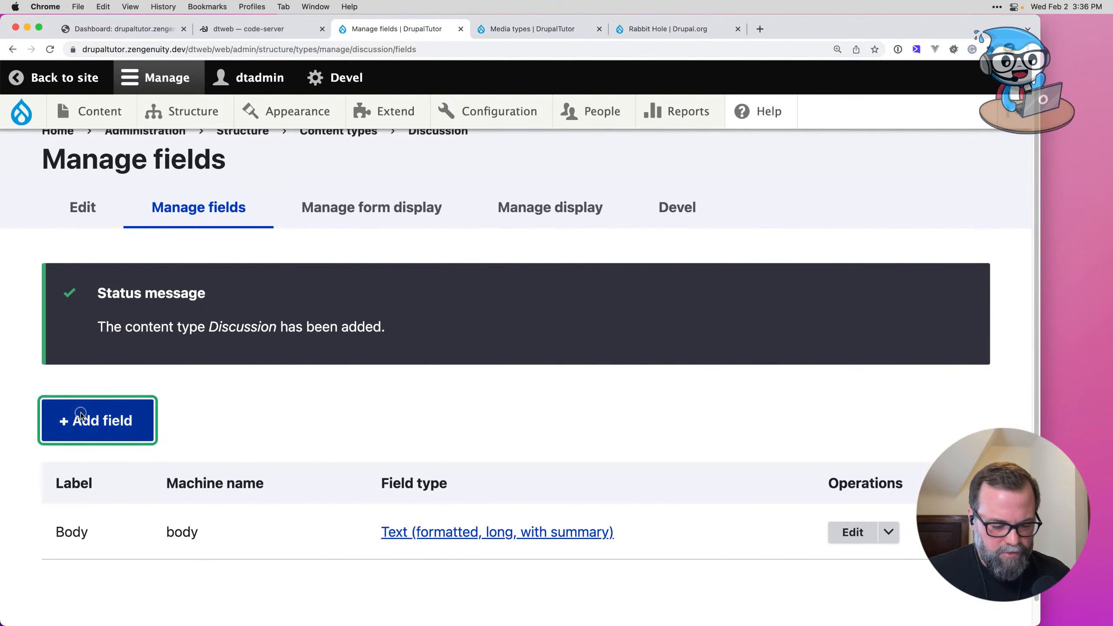
pyautogui.click(200, 320)
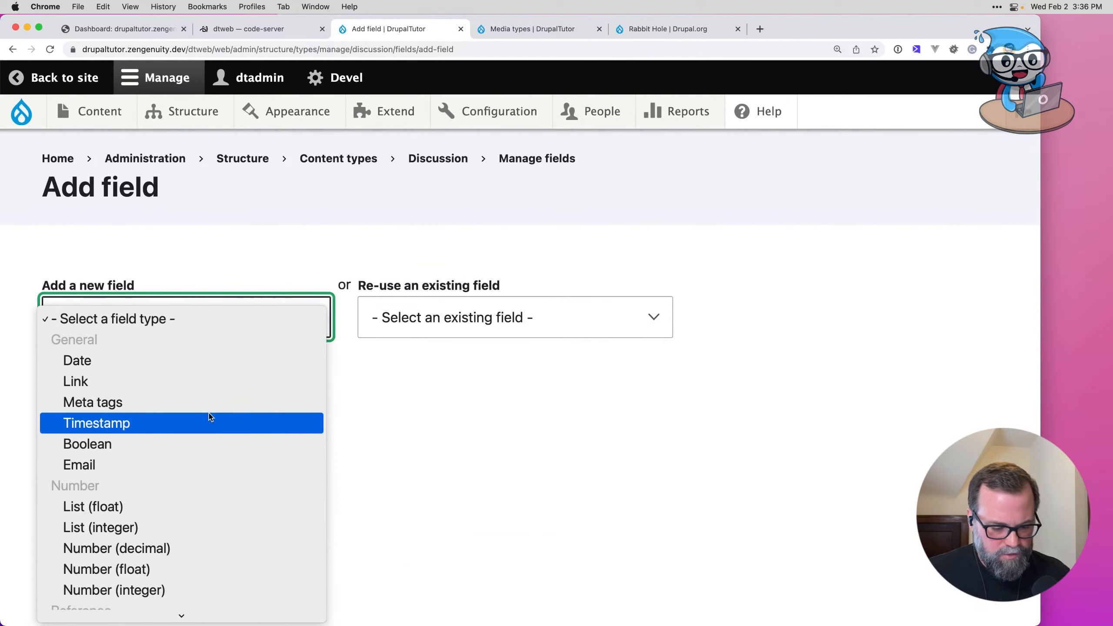
pyautogui.scroll(-5, 209, 418)
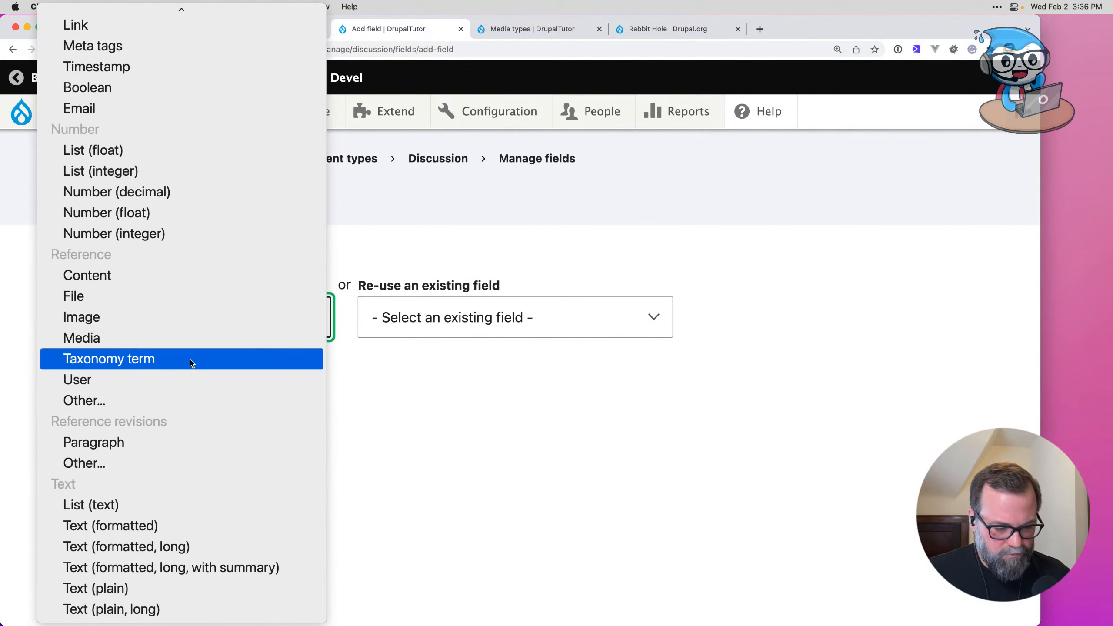
pyautogui.click(186, 337)
pyautogui.click(106, 501)
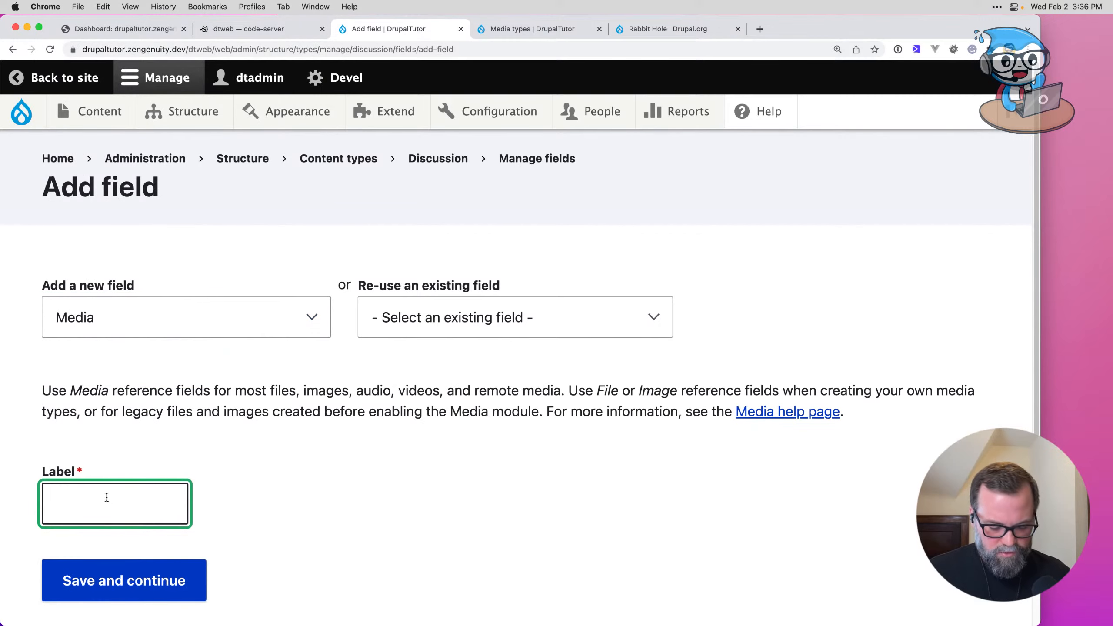
pyautogui.write('Video')
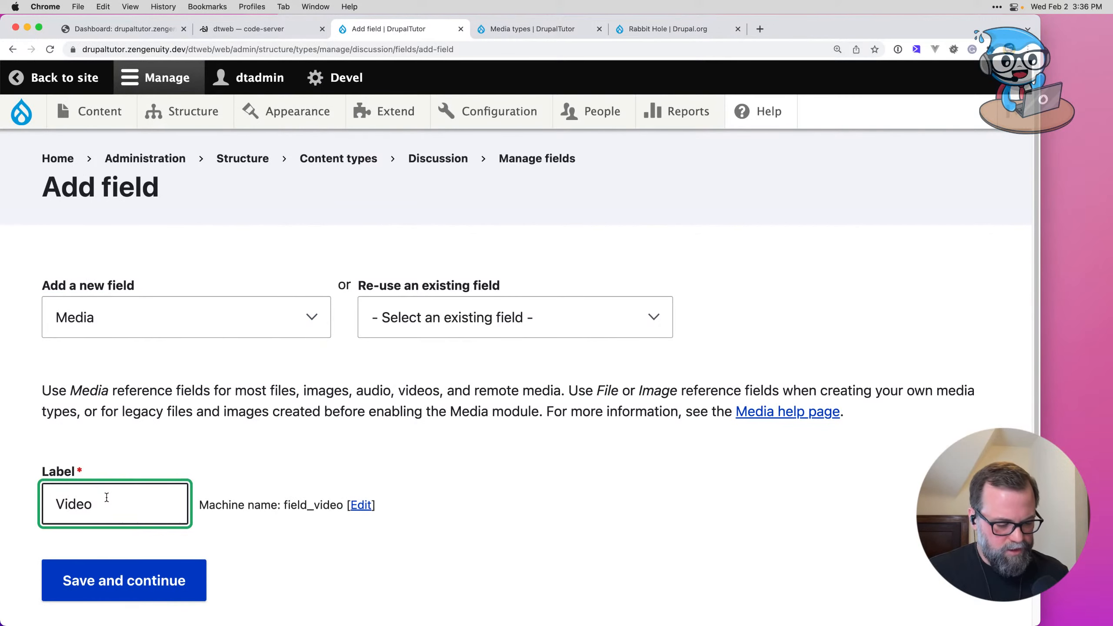
# Step: Check the video field's machine name in the Excel specification, set it to field_discussion_video in Chrome, and continue to the field settings
pyautogui.press('super+Tab')
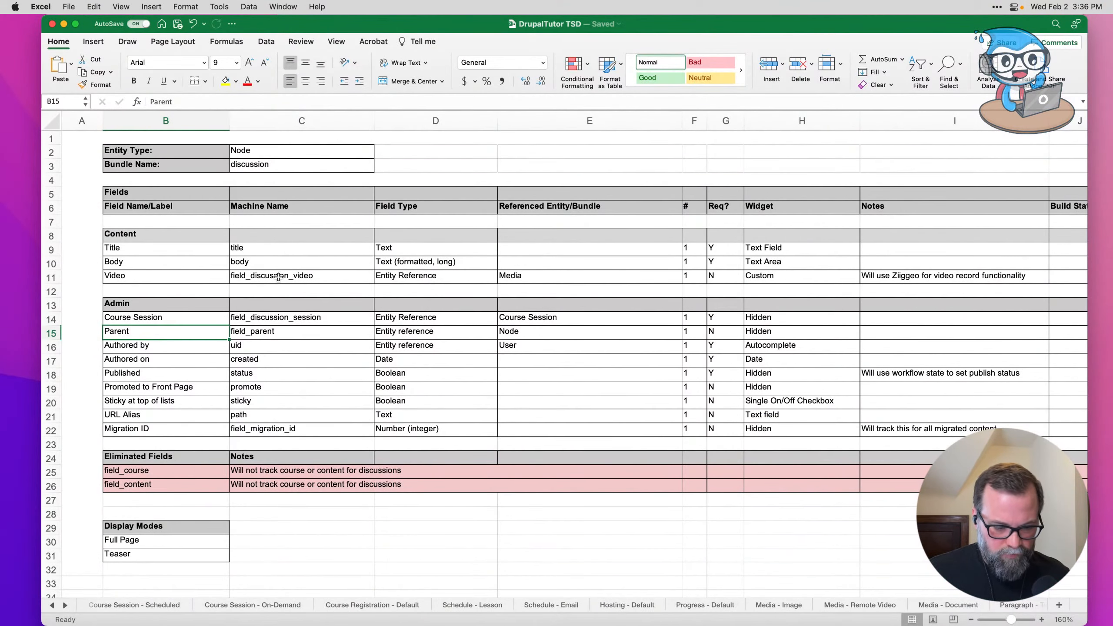
pyautogui.press('super+Tab')
pyautogui.click(358, 506)
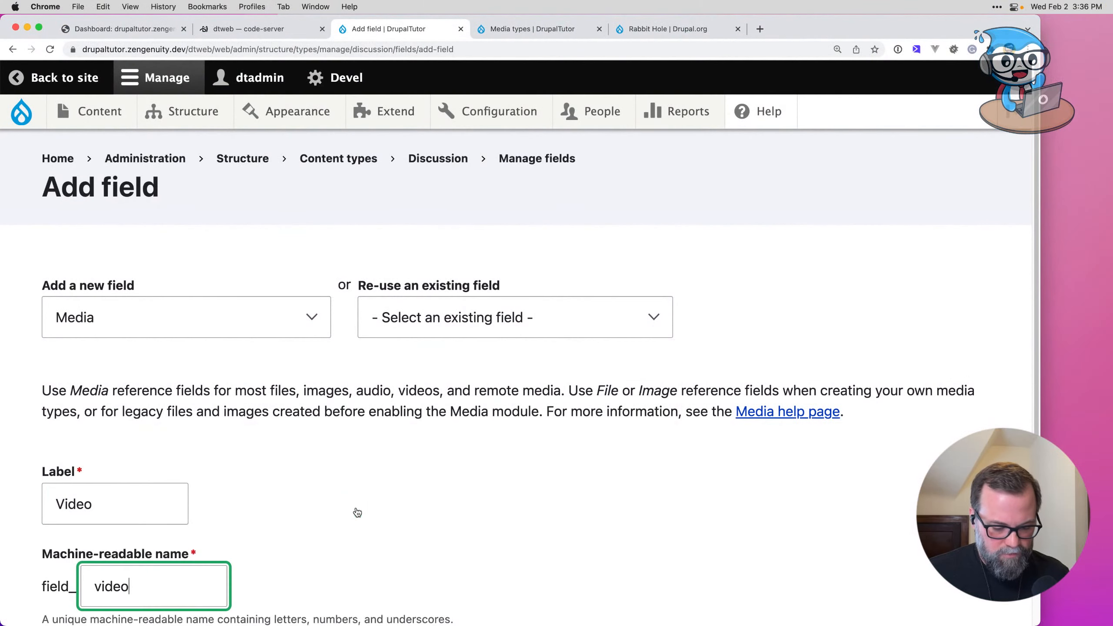
pyautogui.click(87, 587)
pyautogui.write('discussion_')
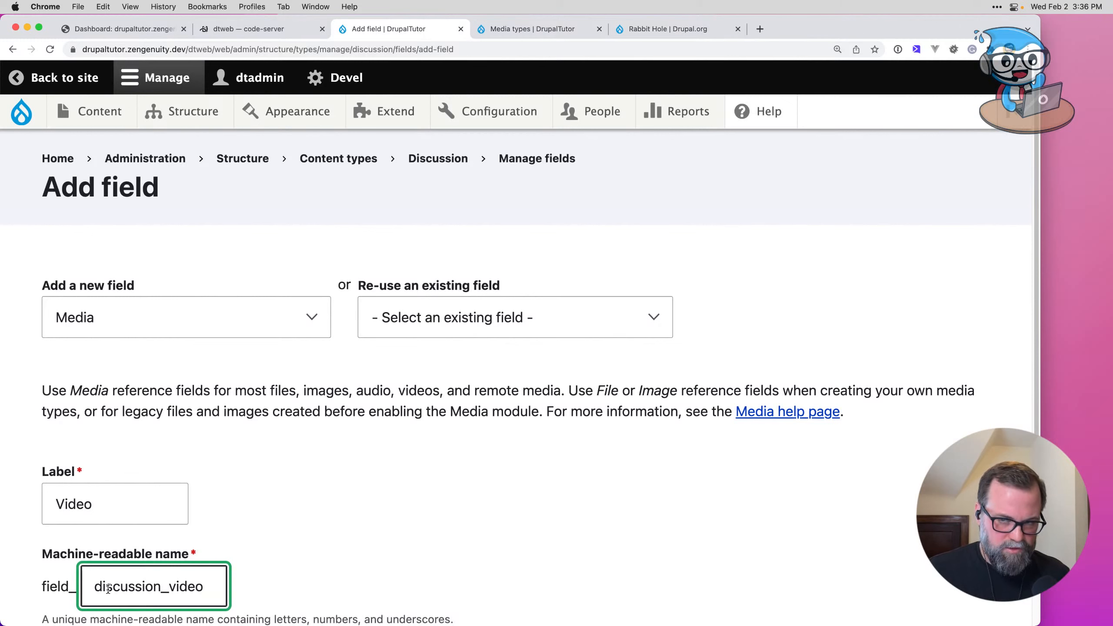
pyautogui.scroll(-3, 179, 438)
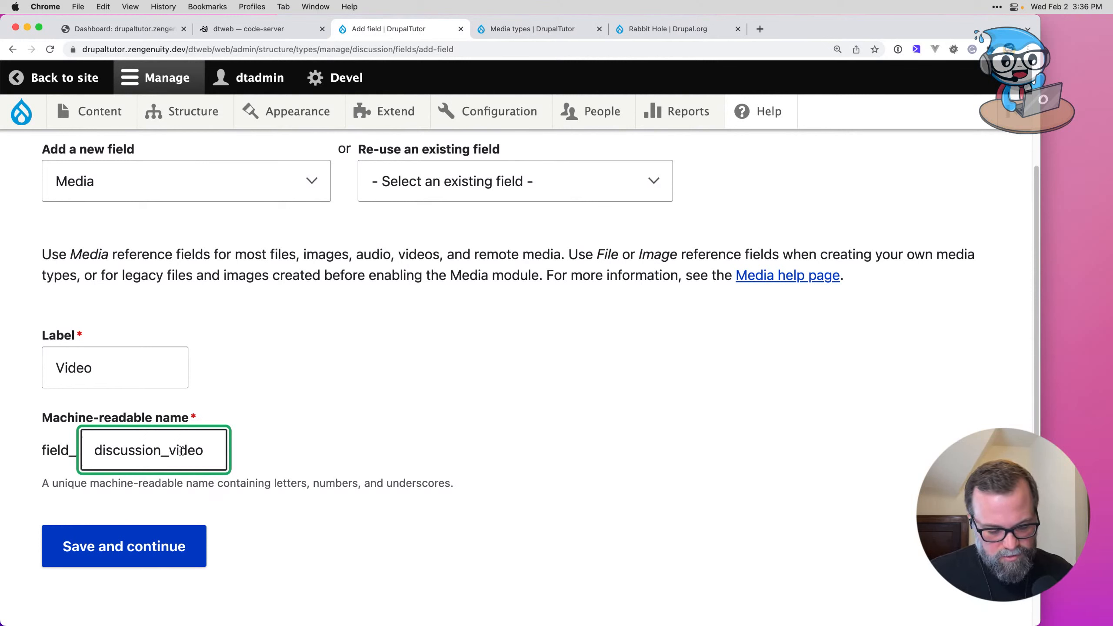
pyautogui.click(277, 474)
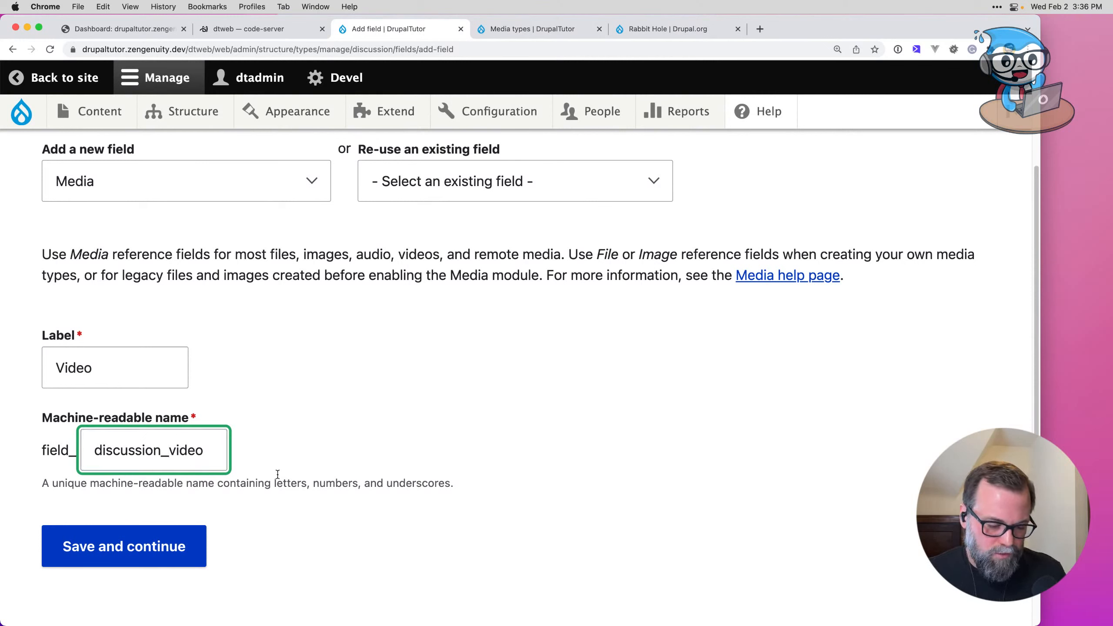
pyautogui.click(184, 543)
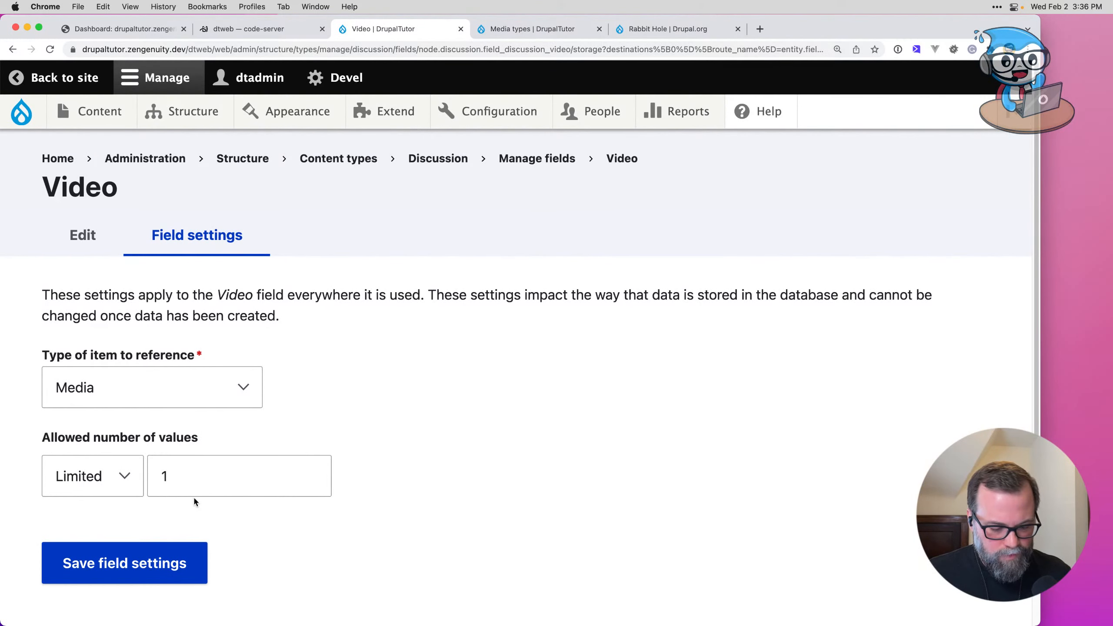
# Step: Save the Video field's storage settings with one allowed value, restrict its references to the Video media type, and save the field
pyautogui.press('super+Tab')
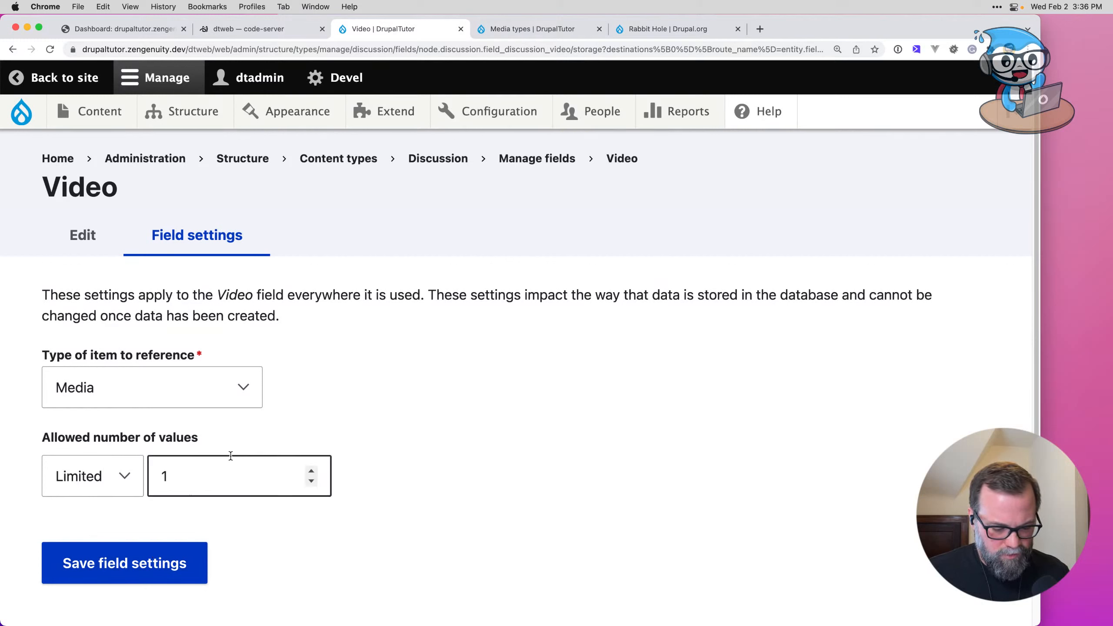
pyautogui.click(112, 563)
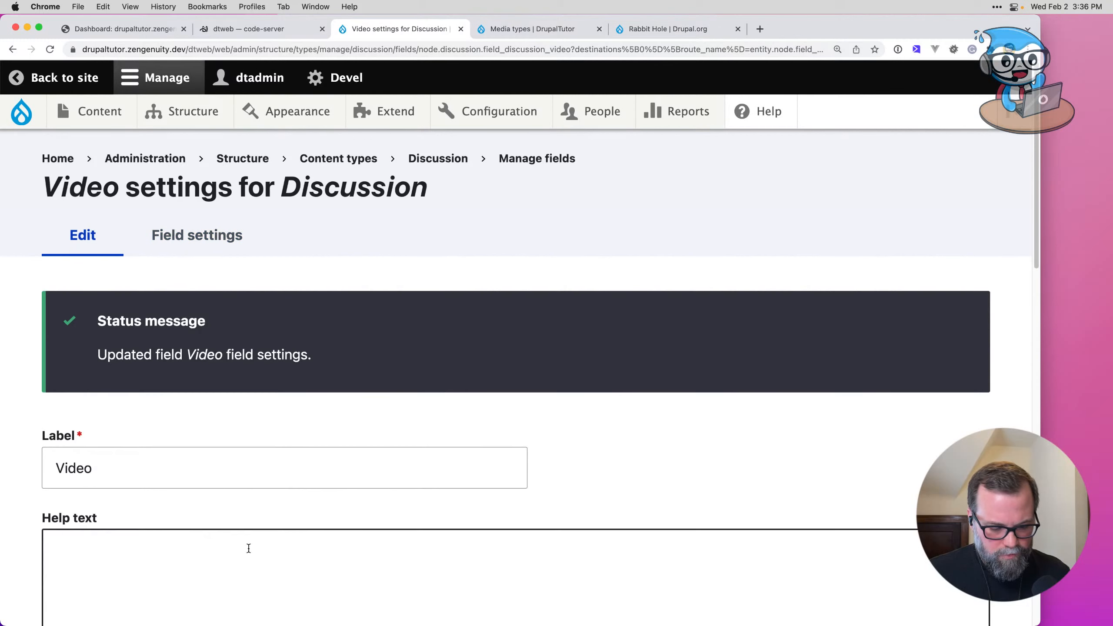
pyautogui.scroll(-10, 248, 548)
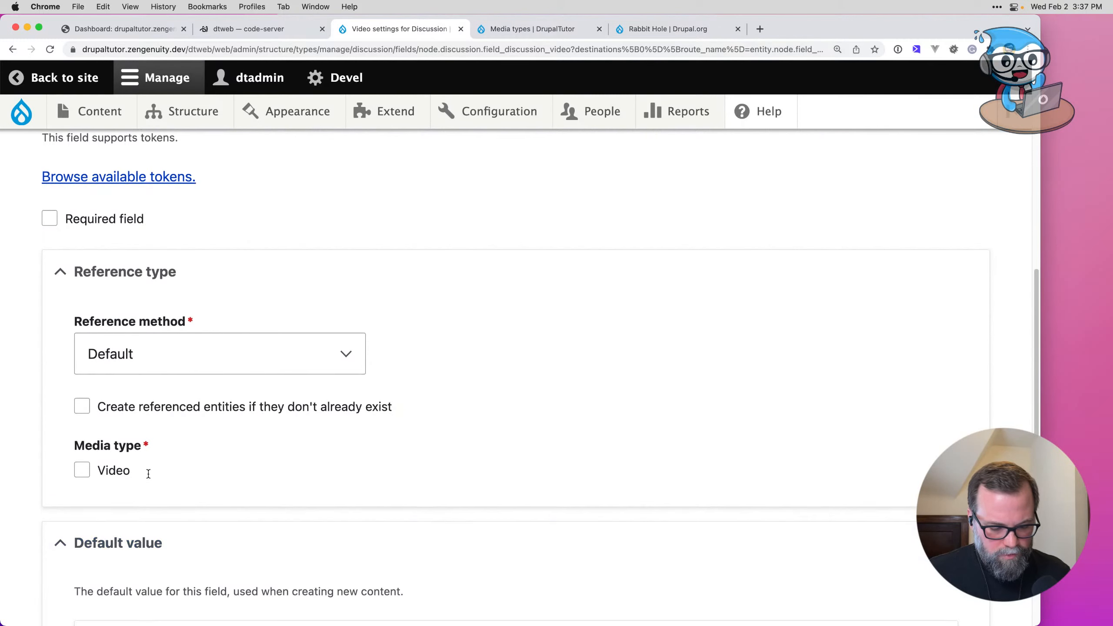
pyautogui.click(149, 472)
pyautogui.scroll(-5, 255, 511)
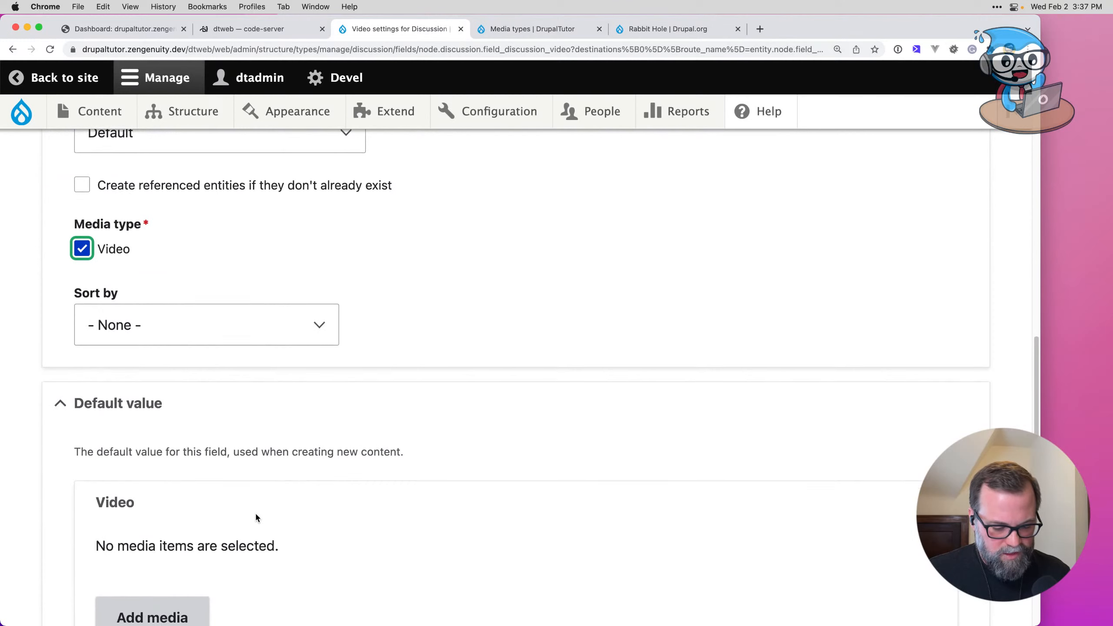
pyautogui.scroll(-5, 256, 514)
pyautogui.click(131, 507)
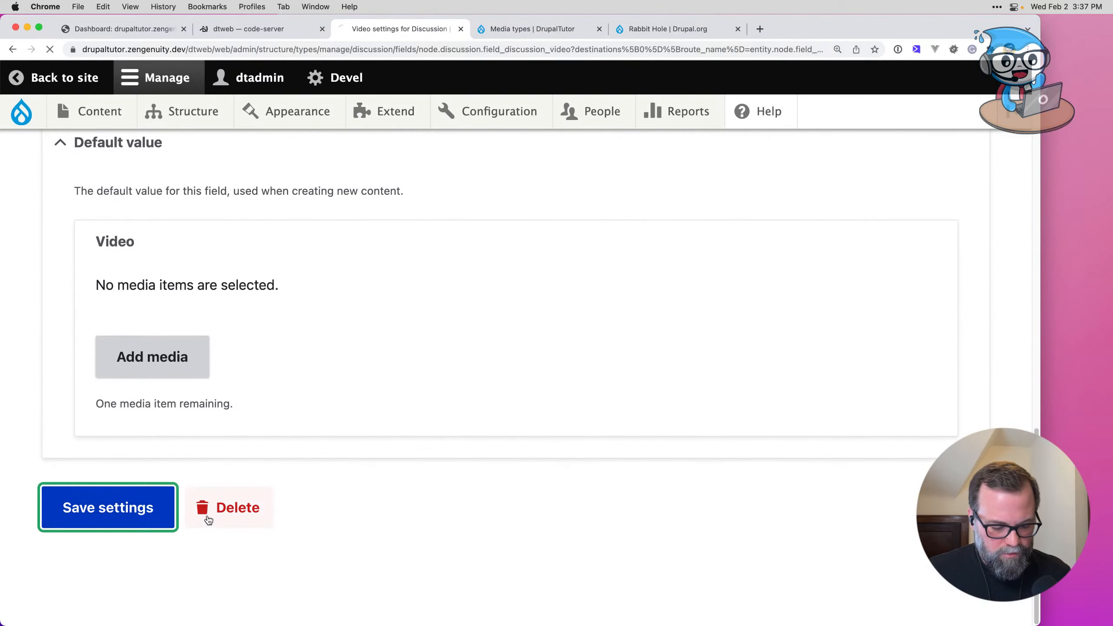
# Step: Check the Course Session and Parent machine names in the Excel specification and return to Discussion's fields in Chrome
pyautogui.scroll(-1, 243, 438)
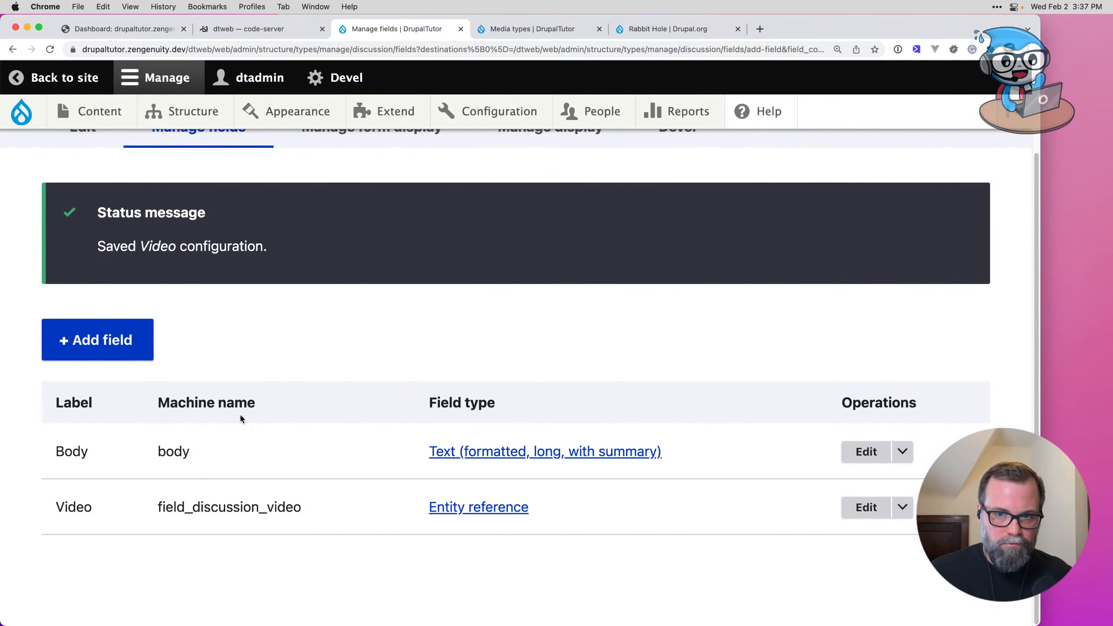
pyautogui.press('super+Tab')
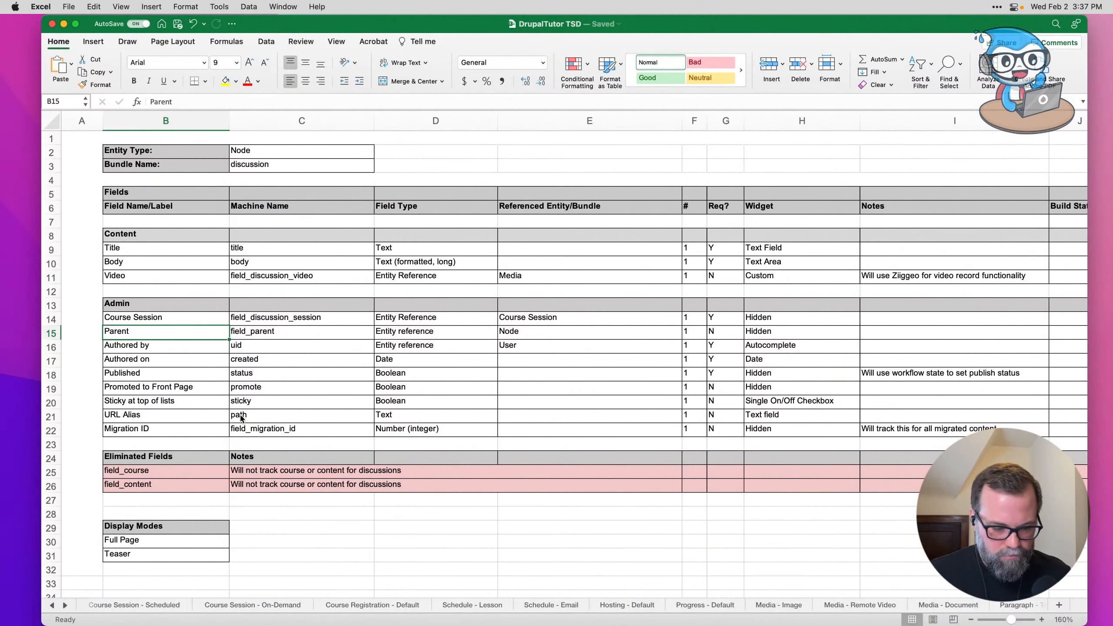
pyautogui.click(266, 317)
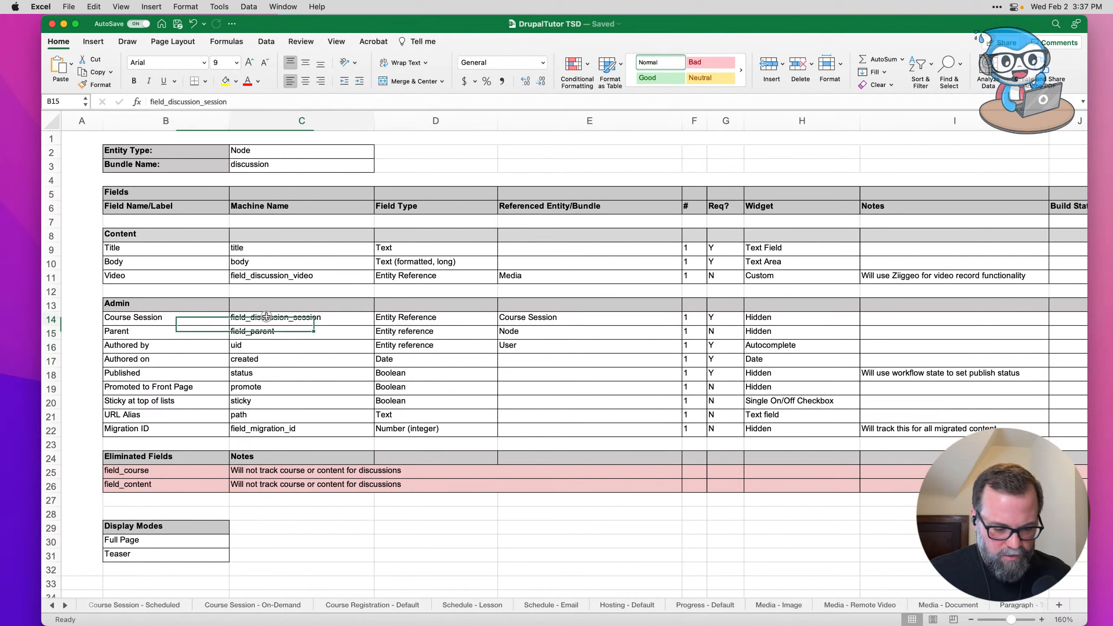
pyautogui.click(325, 332)
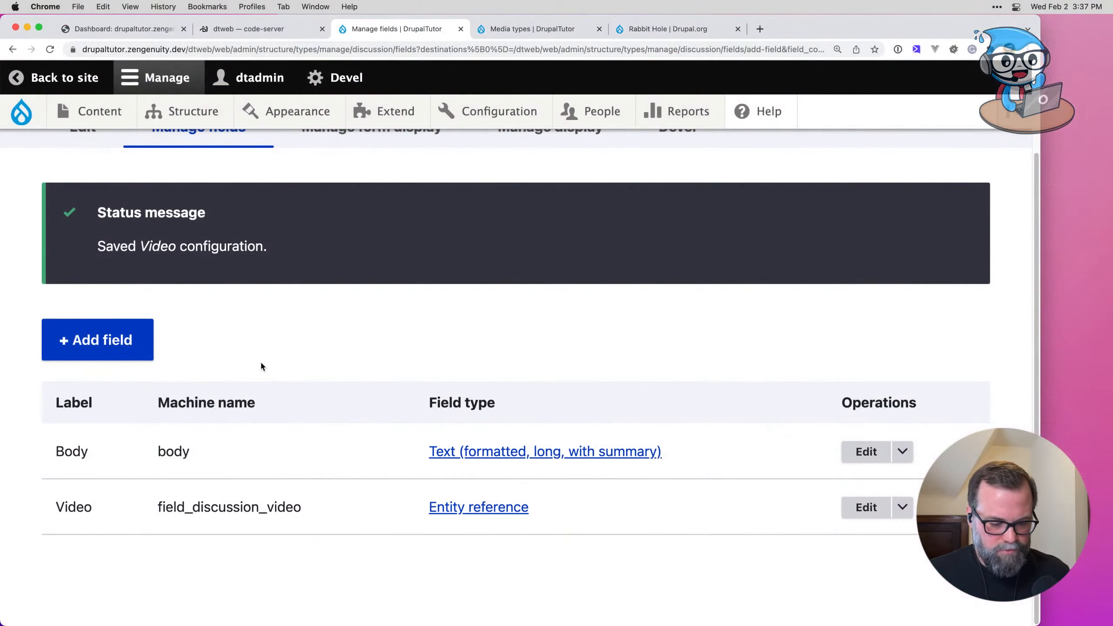
# Step: Open the form for adding another Discussion field and look through the available field types
pyautogui.click(140, 342)
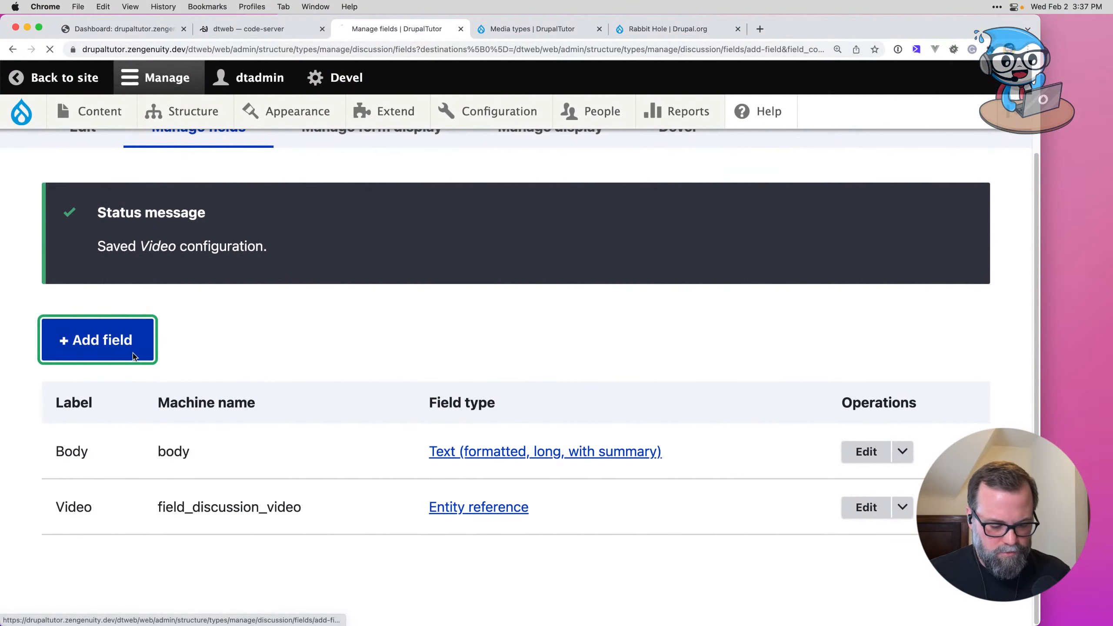
pyautogui.click(262, 315)
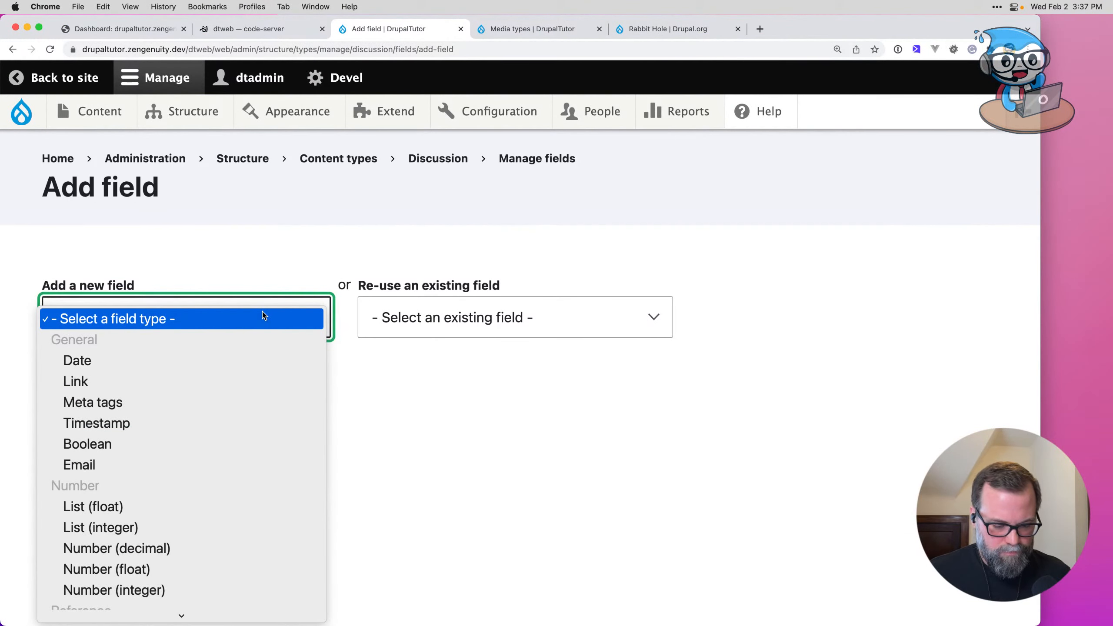
pyautogui.scroll(-5, 270, 394)
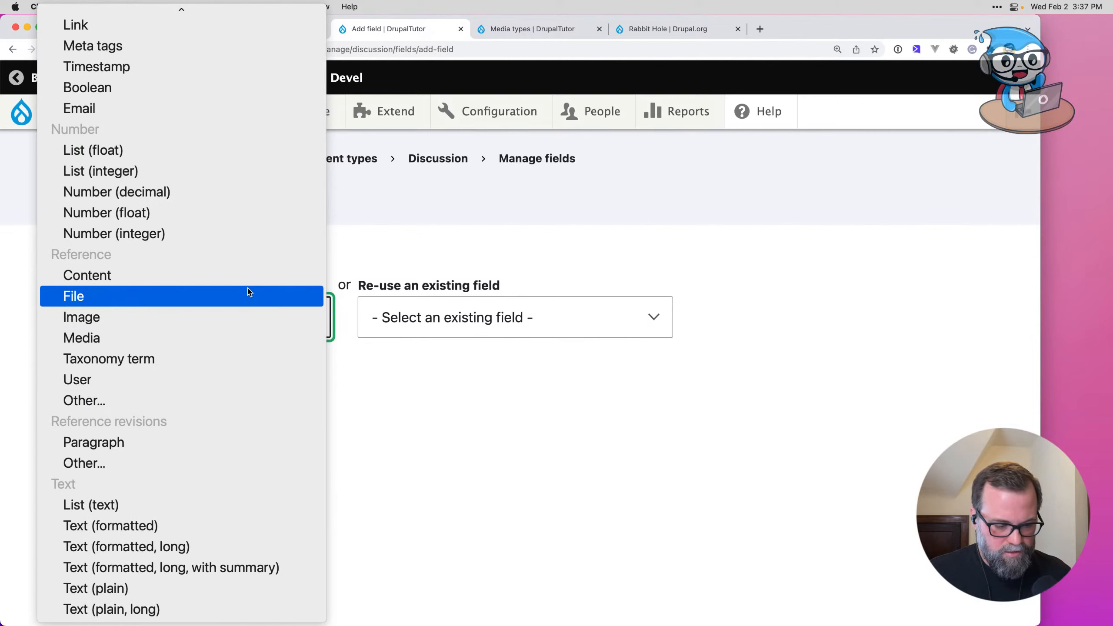
pyautogui.click(433, 232)
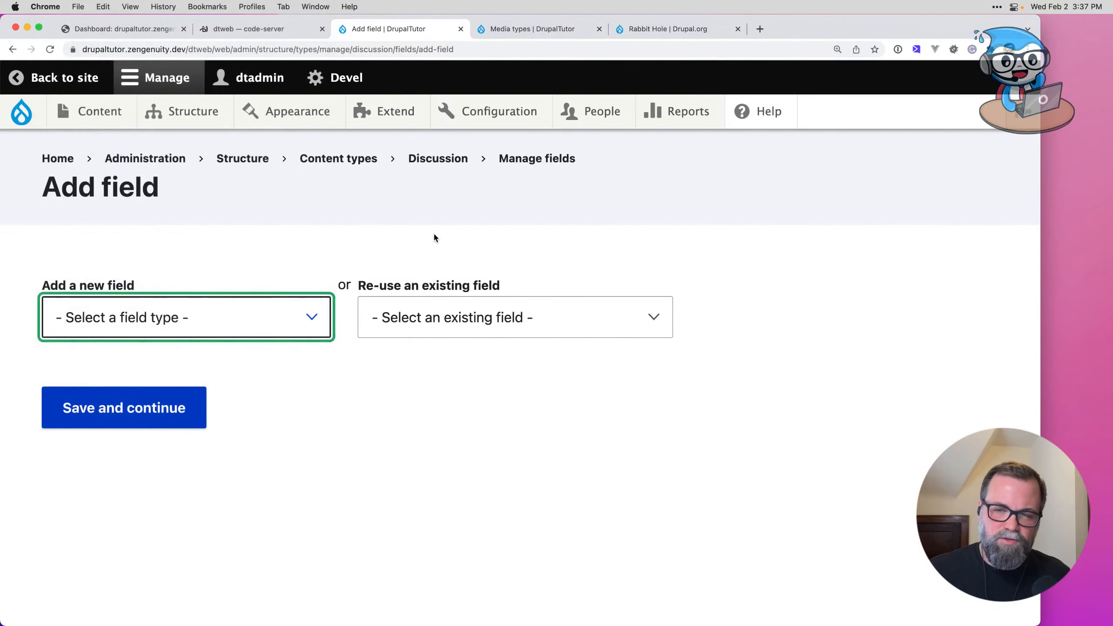
# Step: Examine the field type and referenced entity of the Course Session and Parent fields in the Excel specification
pyautogui.press('super+Tab')
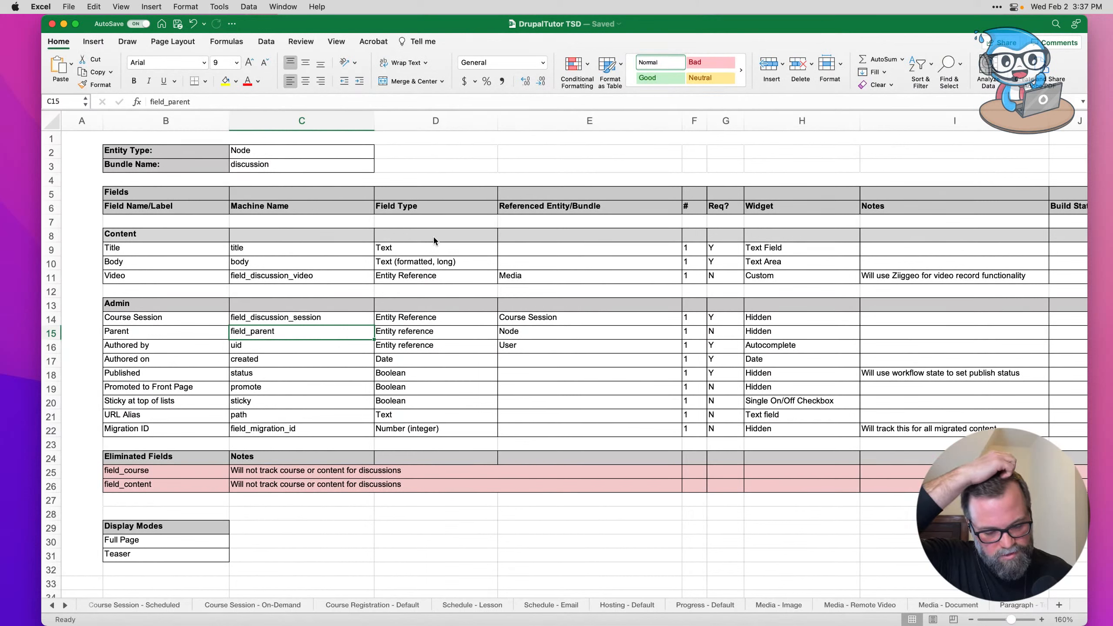
pyautogui.click(571, 308)
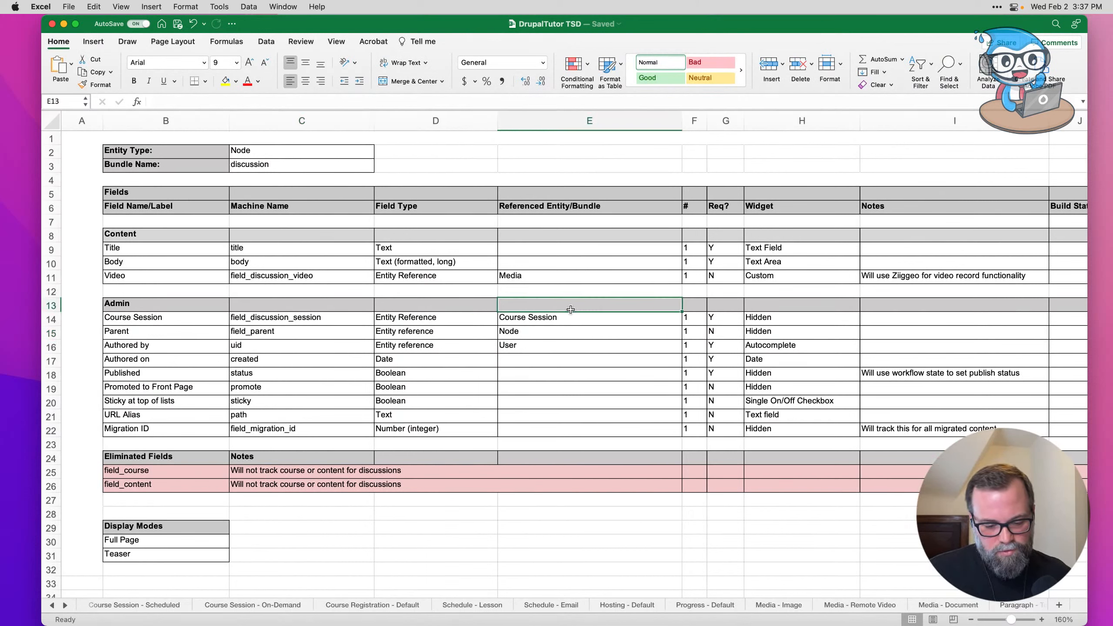
pyautogui.click(570, 317)
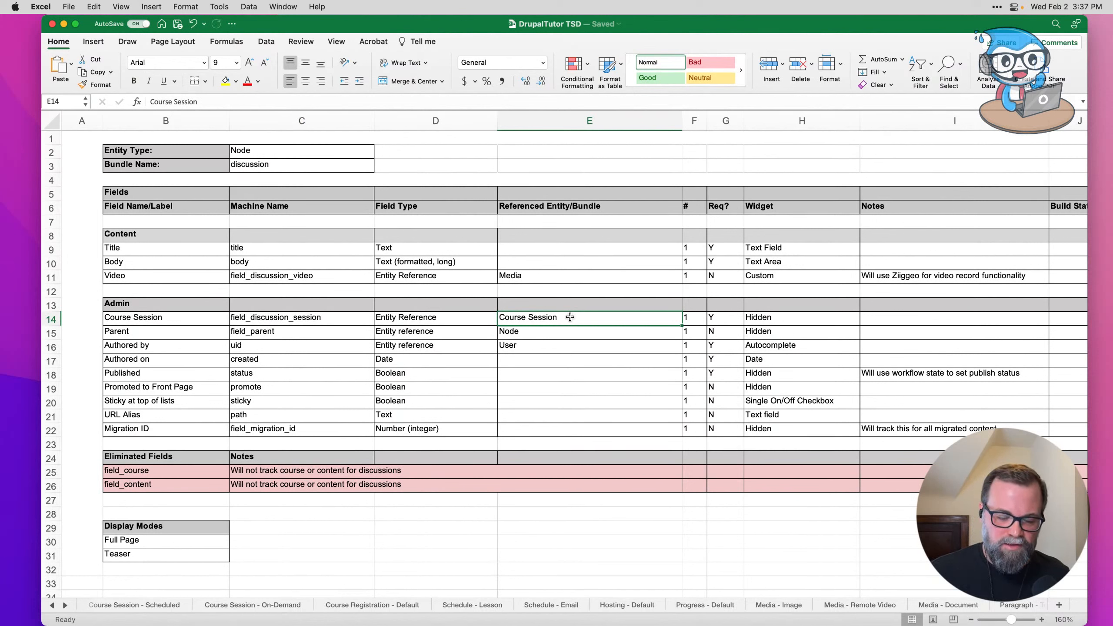
pyautogui.click(445, 315)
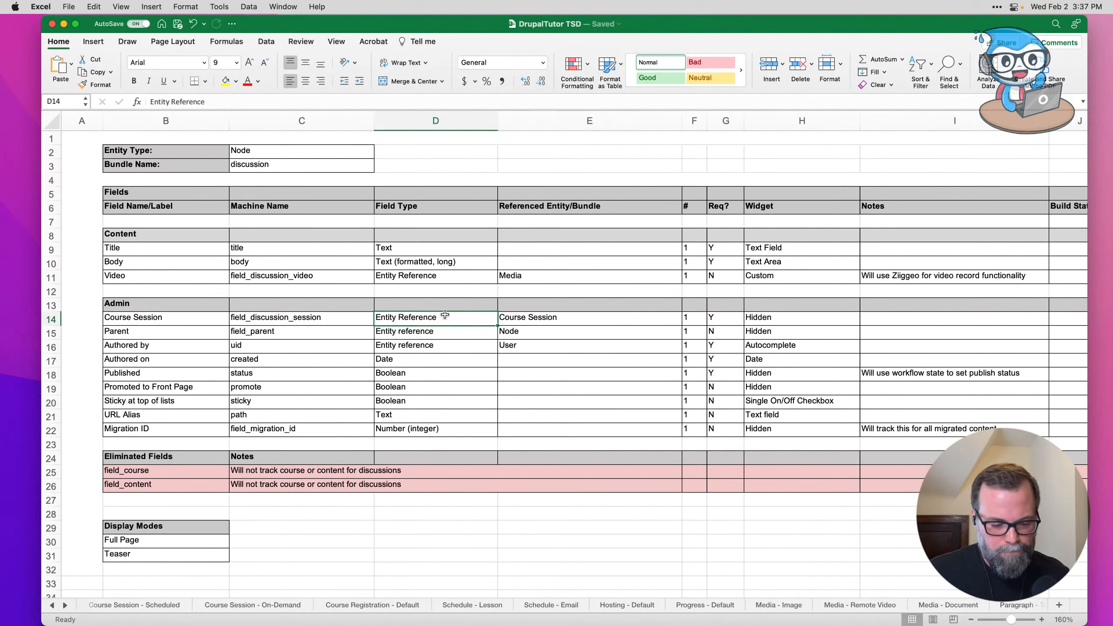
pyautogui.click(152, 317)
pyautogui.click(153, 332)
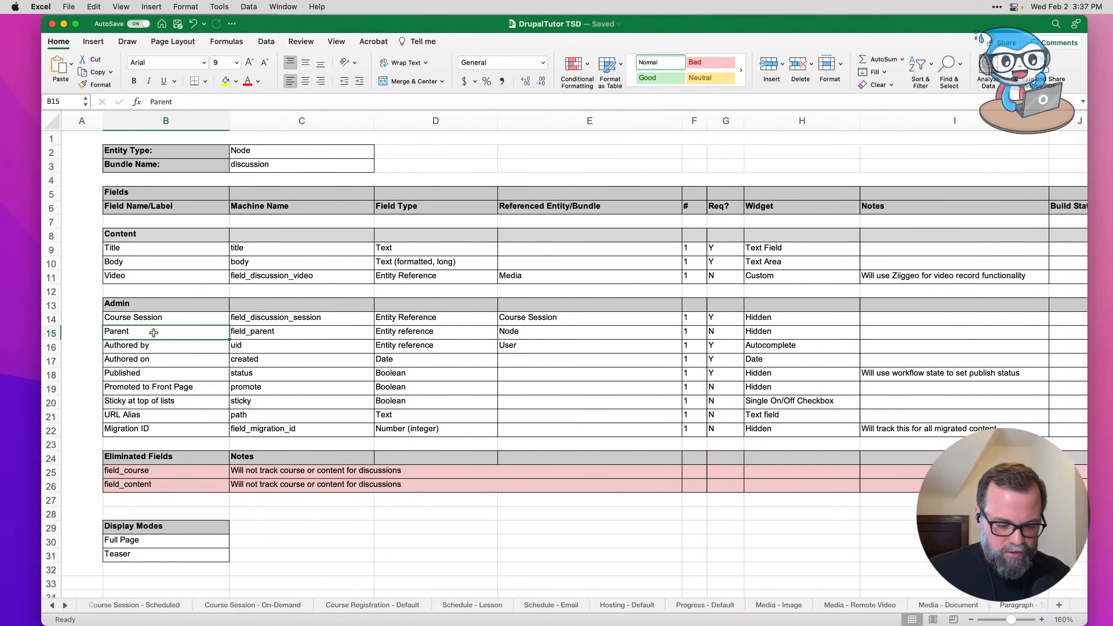
# Step: Return to Chrome and set up a new Content reference field labeled Parent
pyautogui.press('super+Tab')
pyautogui.click(153, 326)
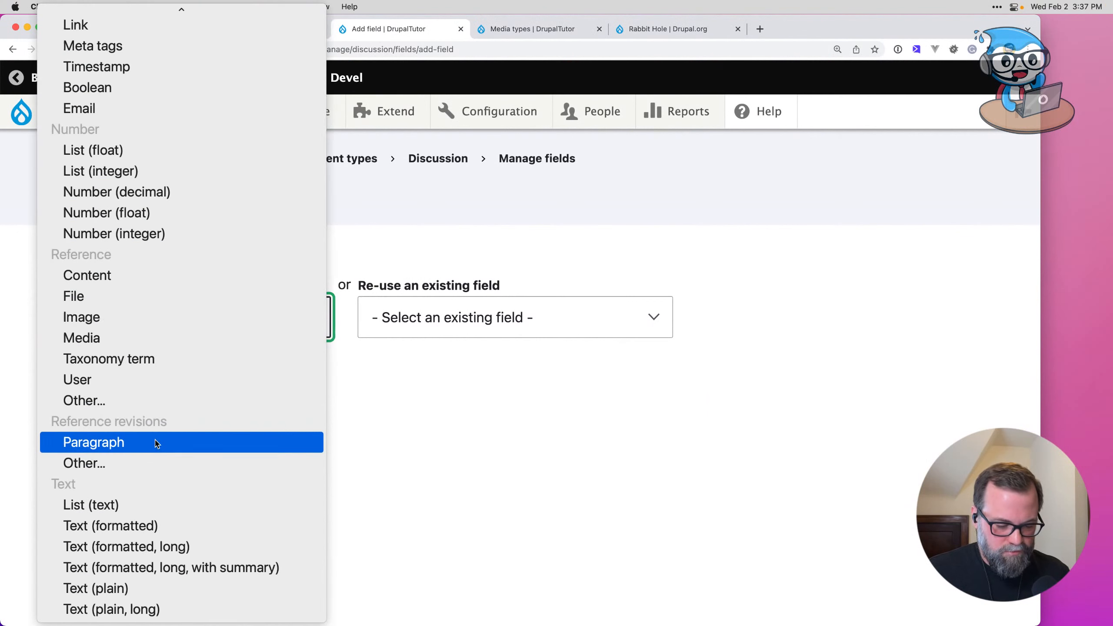
pyautogui.click(158, 277)
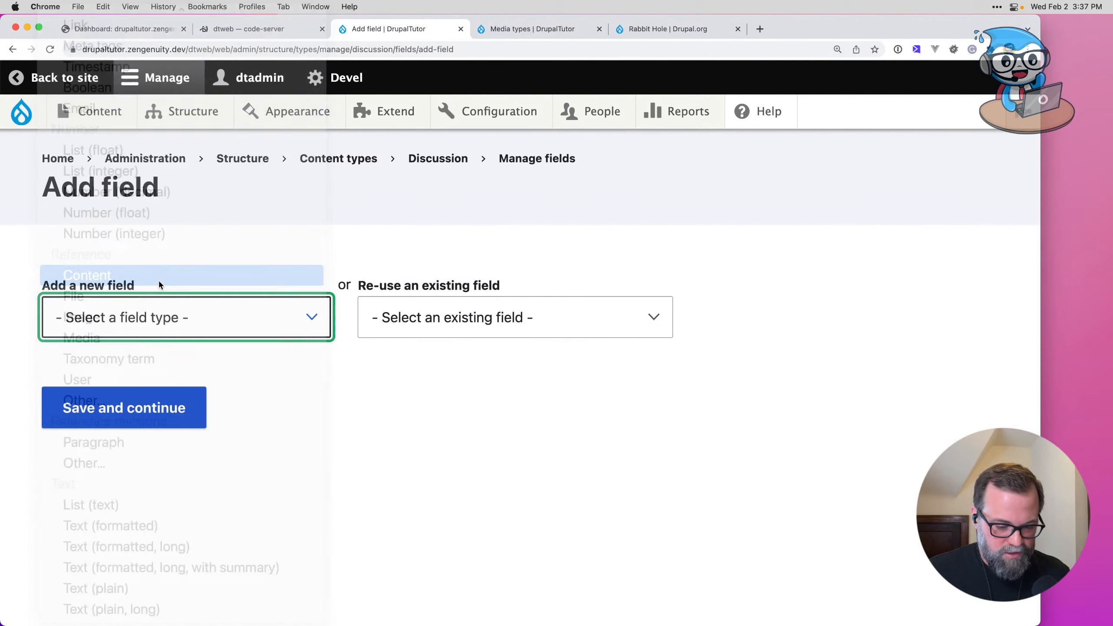
pyautogui.click(107, 421)
pyautogui.write('Parent')
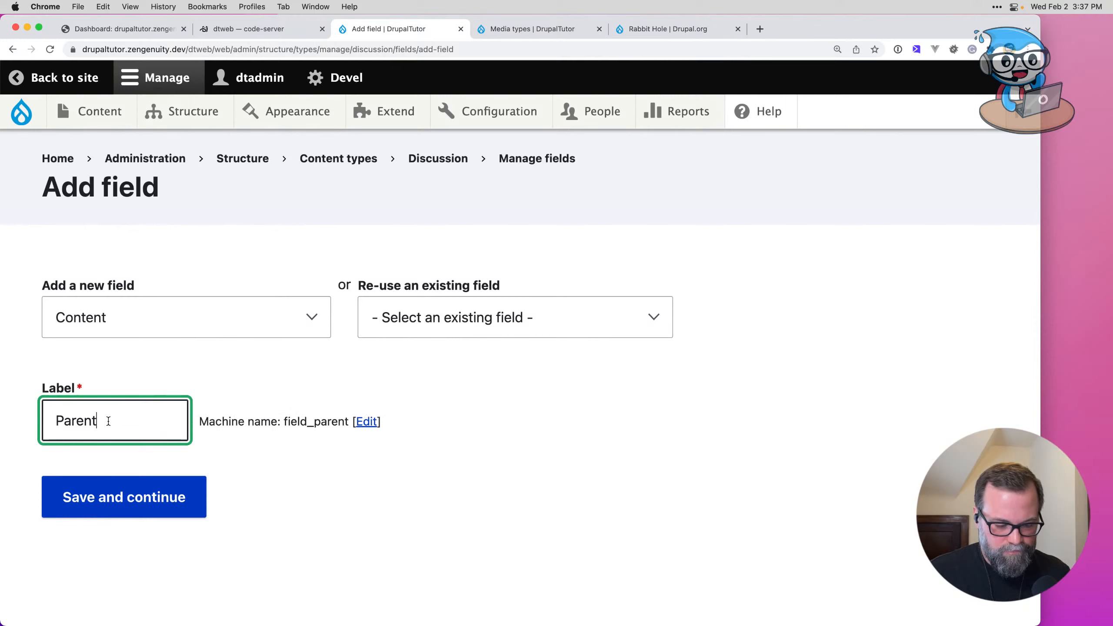
# Step: Change the Parent field's machine name to field_discussion_parent and switch to the Excel specification
pyautogui.click(367, 421)
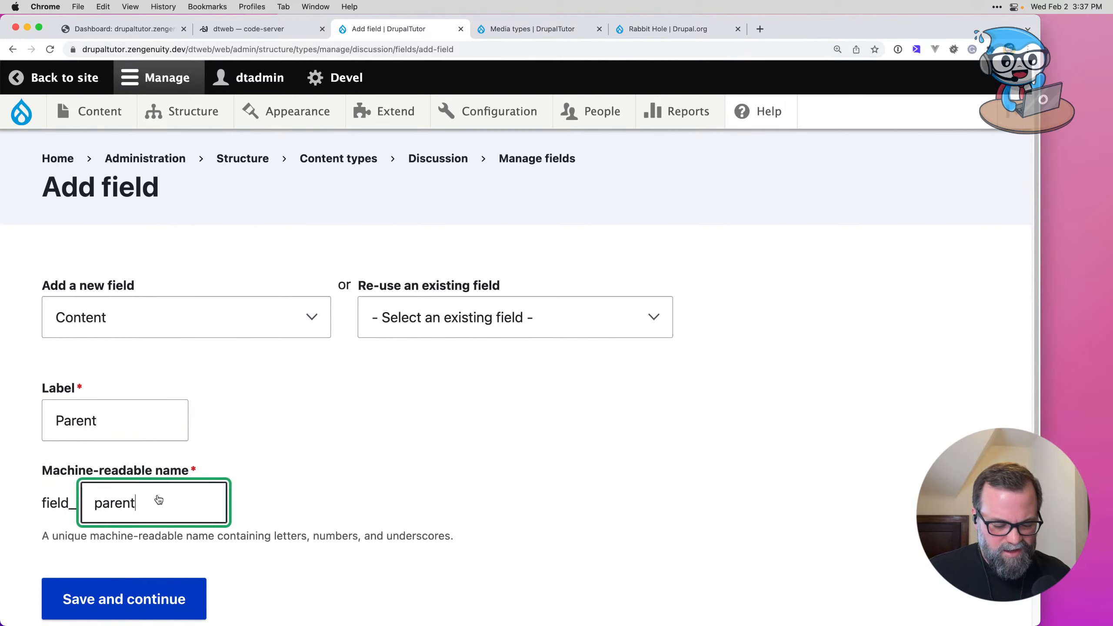
pyautogui.click(84, 507)
pyautogui.write('discussion')
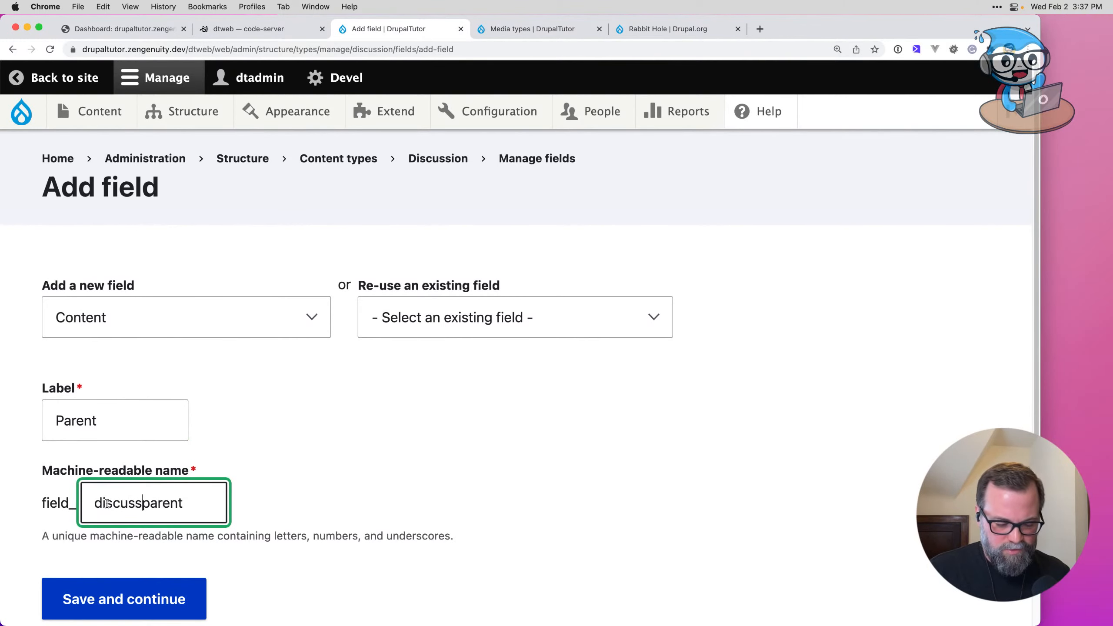
pyautogui.write('_')
pyautogui.press('super+Tab')
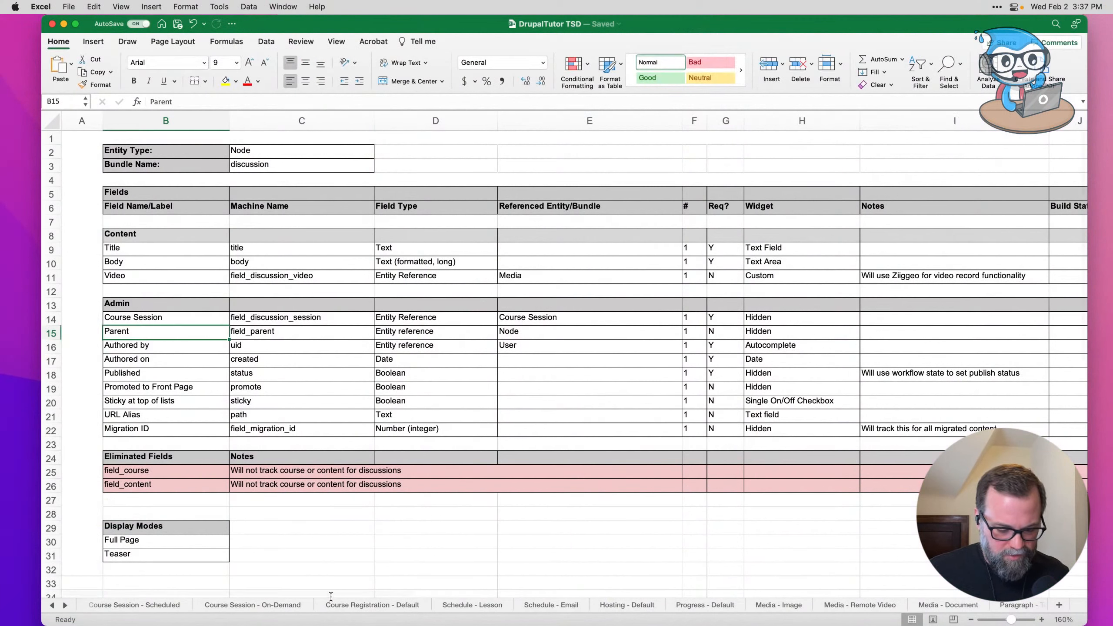
# Step: Find the Content - Discussion sheet among the workbook's earlier sheets
pyautogui.click(52, 605)
pyautogui.click(53, 606)
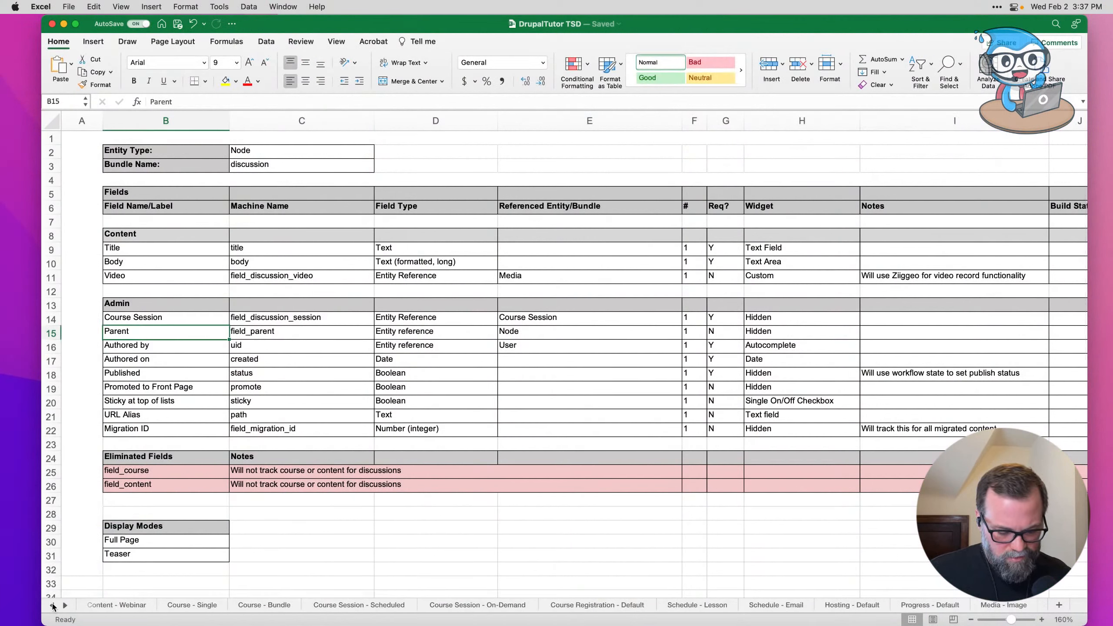
pyautogui.click(53, 607)
pyautogui.click(53, 607)
pyautogui.click(53, 606)
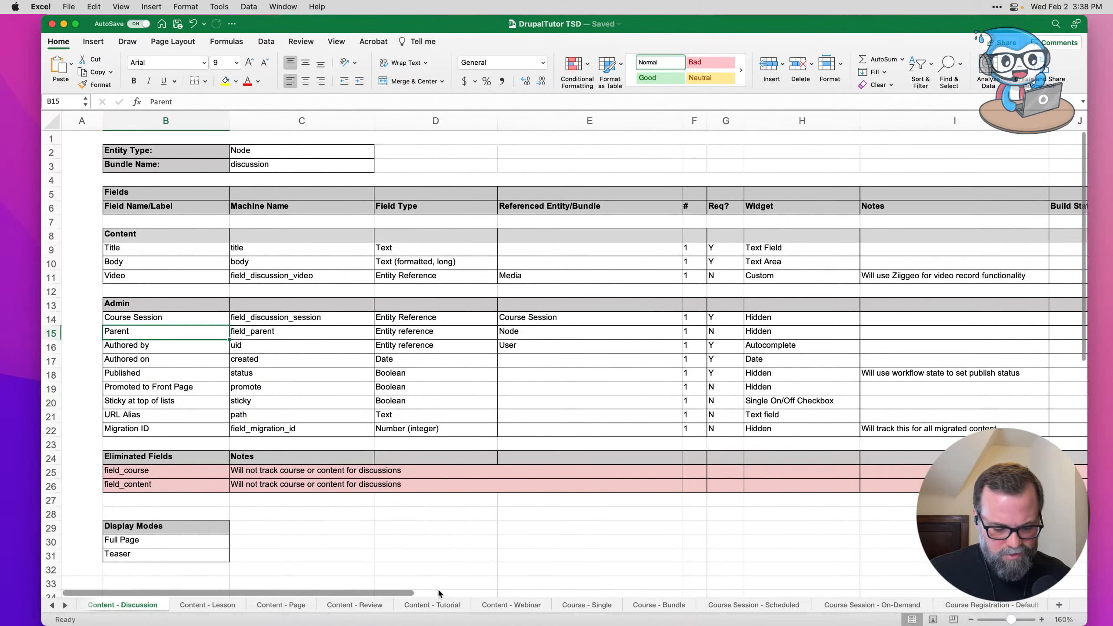
# Step: Switch to Chrome and create the Parent content reference field as field_discussion_parent, limited to 1 Content item
pyautogui.press('super+Tab')
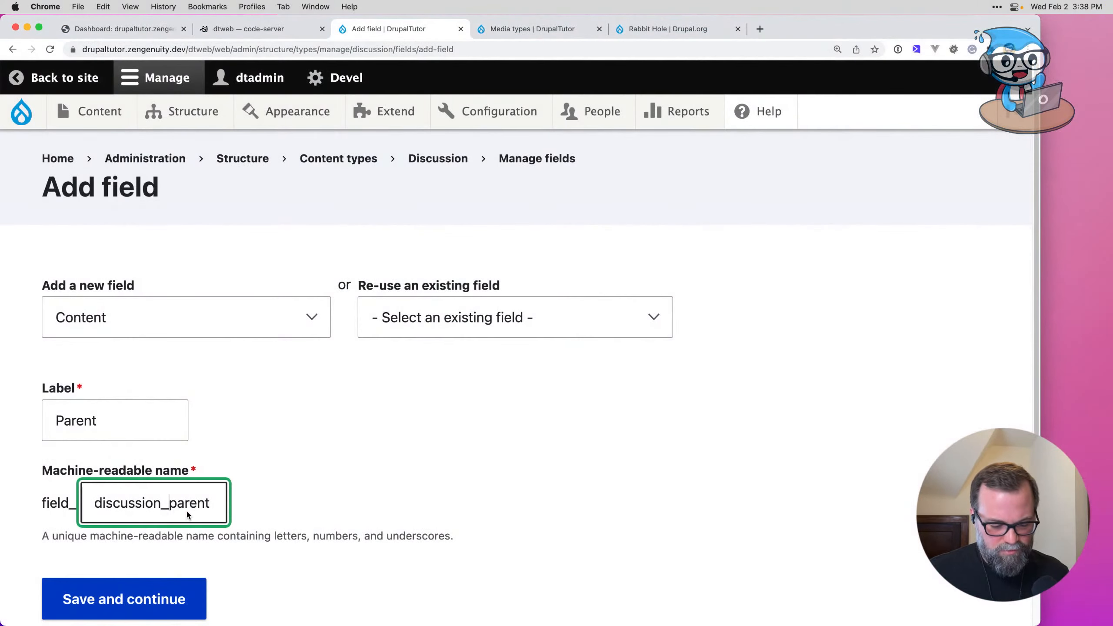
pyautogui.click(143, 591)
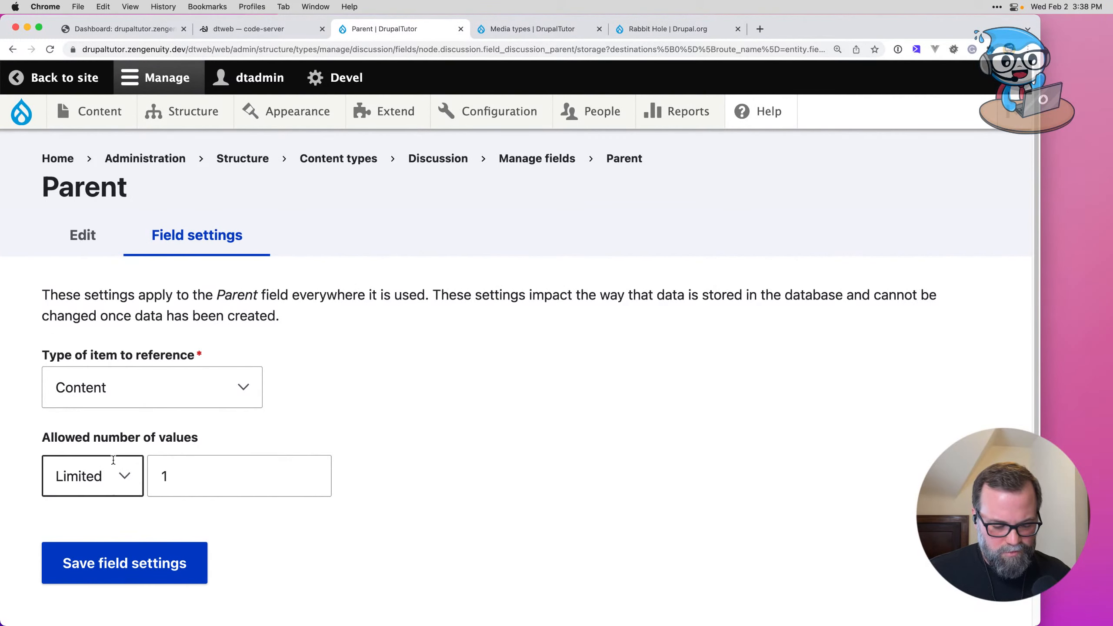
pyautogui.click(122, 560)
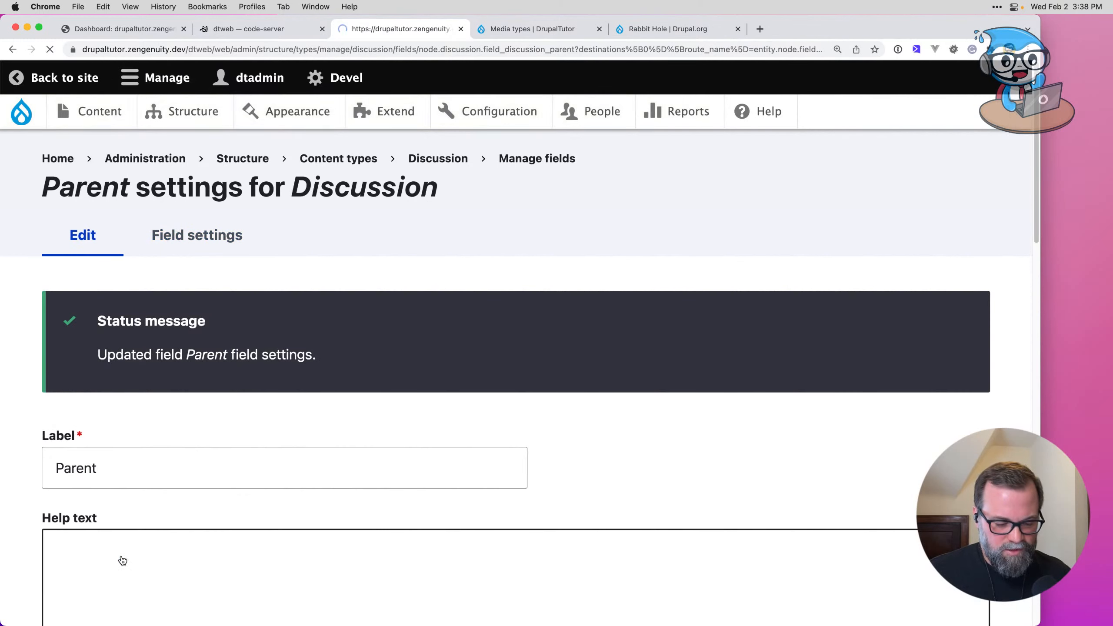
# Step: Restrict the Parent field's references to the Discussion content type and save its settings
pyautogui.scroll(-10, 121, 556)
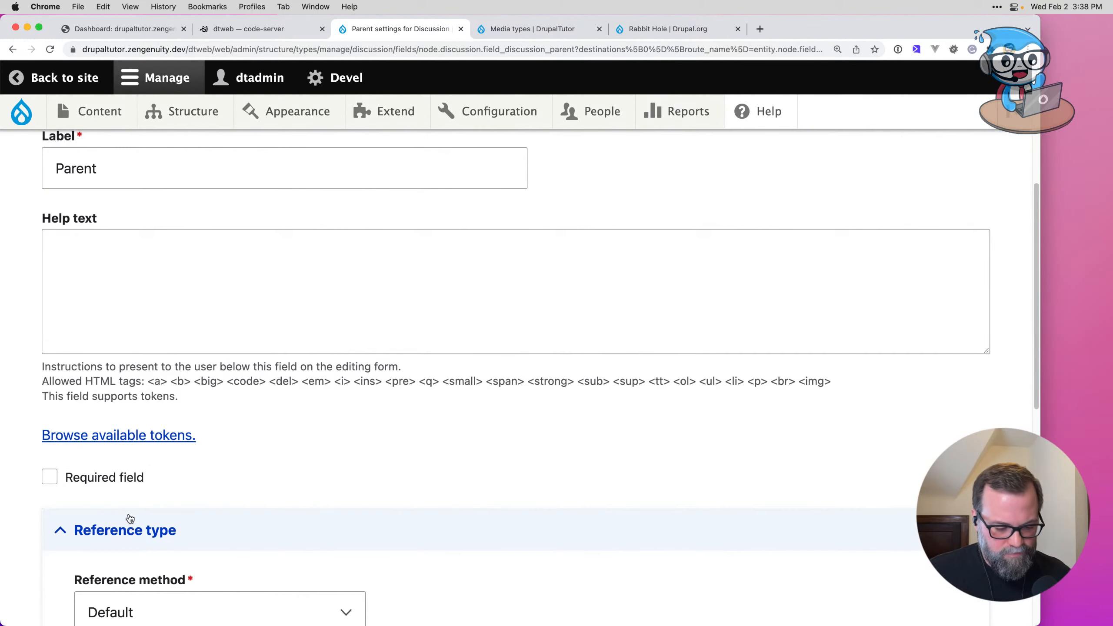
pyautogui.click(140, 479)
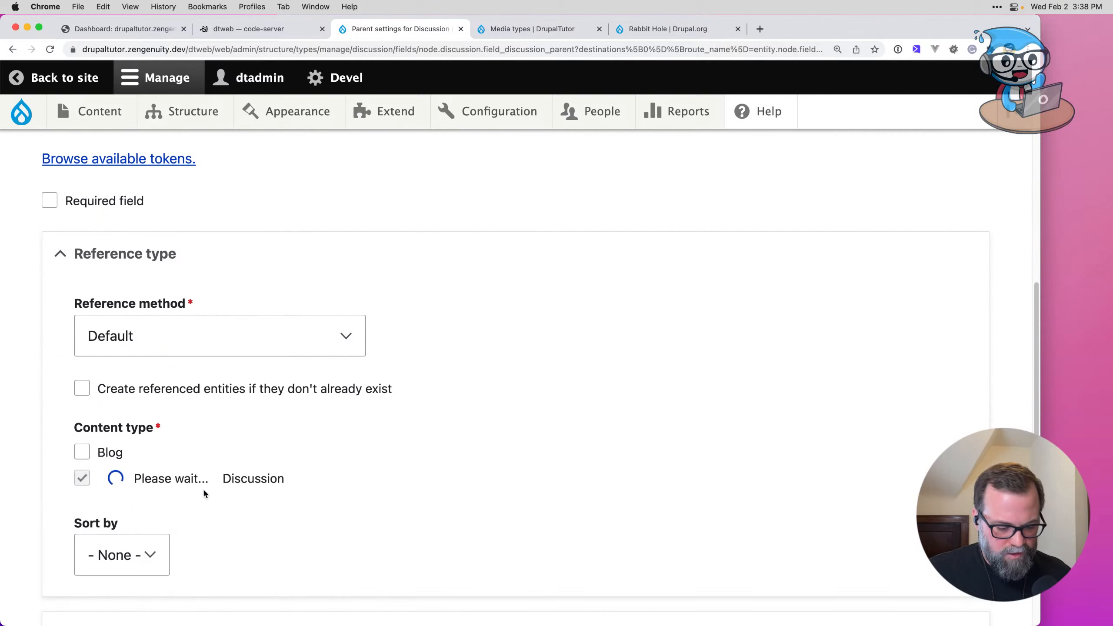
pyautogui.scroll(-5, 270, 485)
pyautogui.click(145, 515)
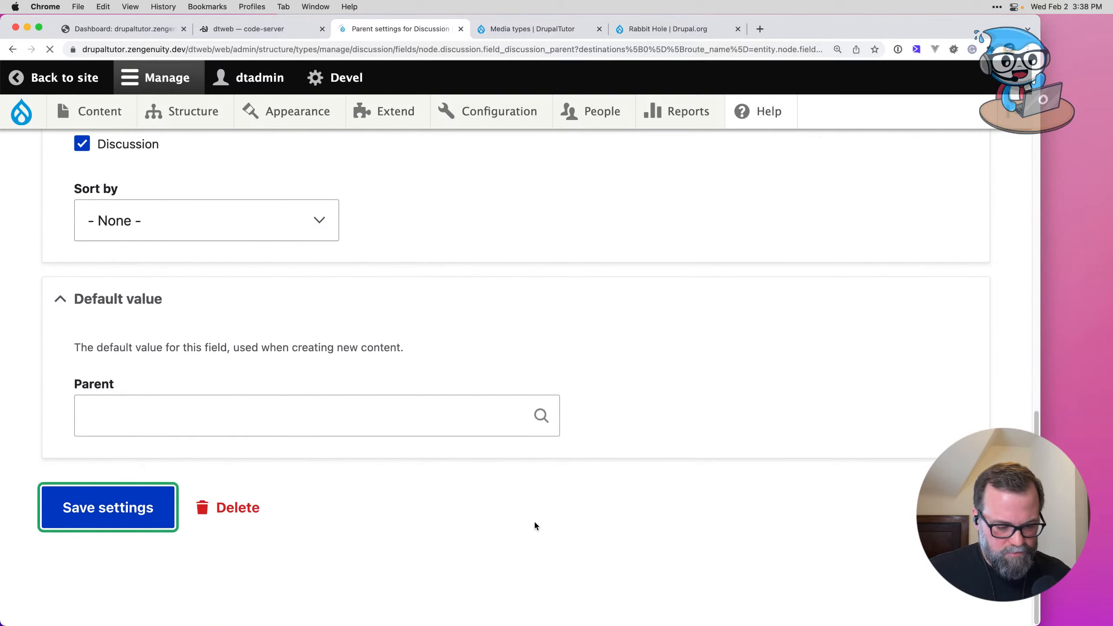
pyautogui.scroll(-3, 313, 470)
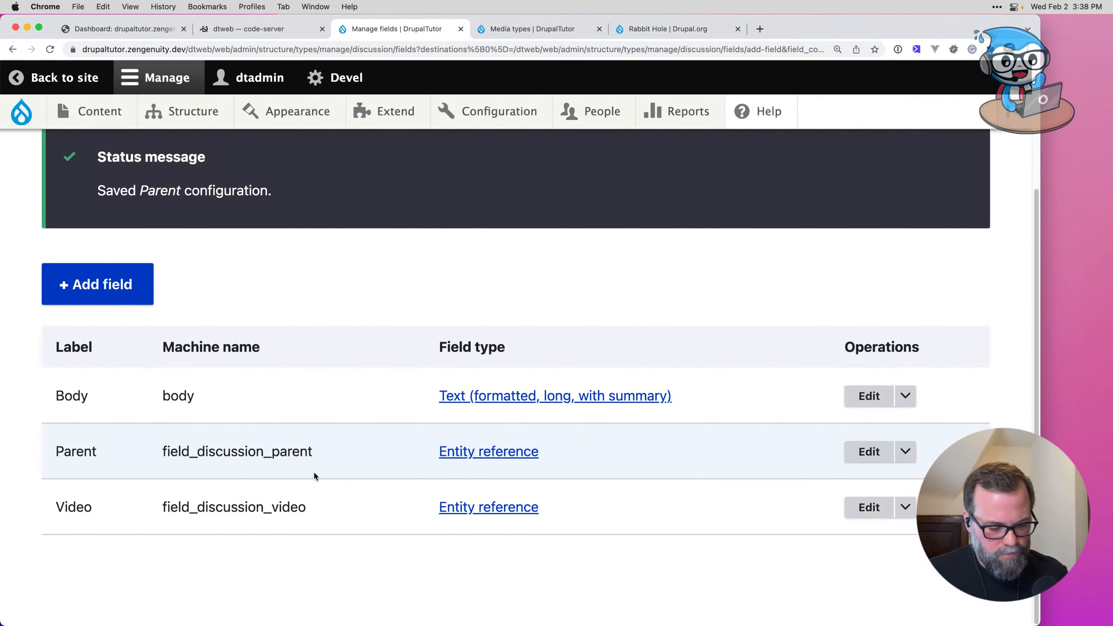
# Step: Check the Discussion specification in Excel, return to Chrome and re-use the existing field_migration_id on Discussion with the label Migration ID
pyautogui.press('super+Tab')
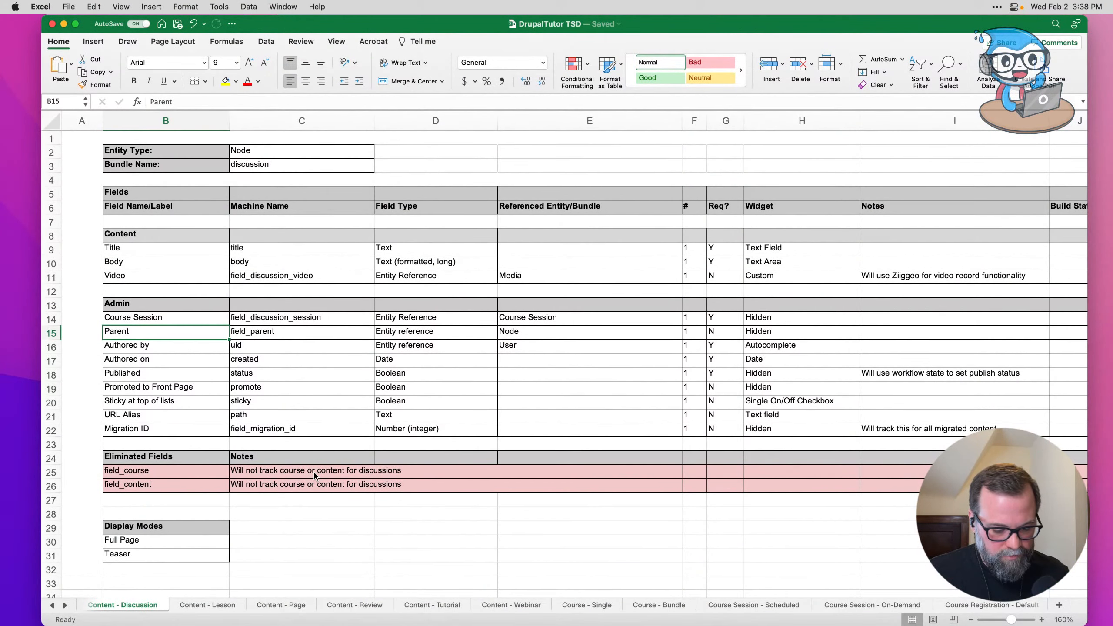
pyautogui.press('super+Tab')
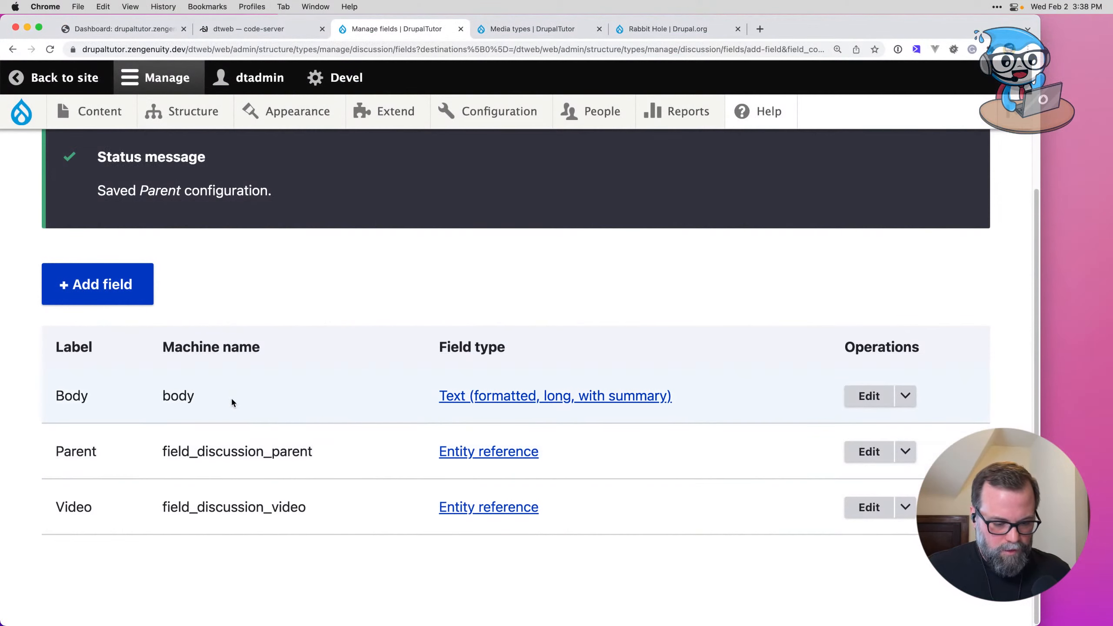
pyautogui.scroll(3, 183, 377)
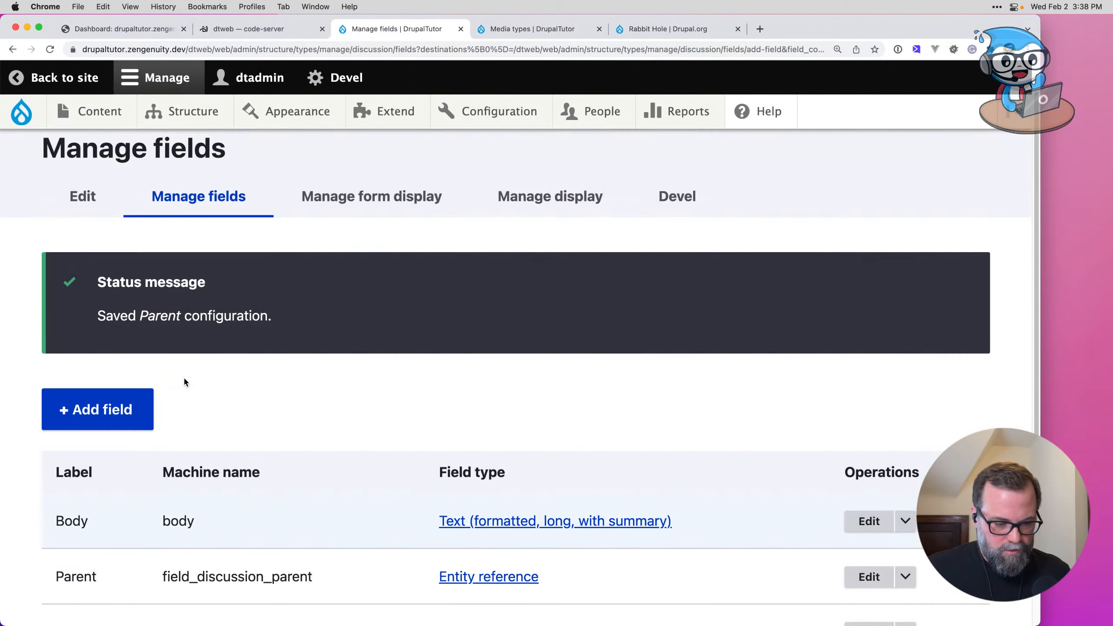
pyautogui.click(137, 416)
pyautogui.click(237, 317)
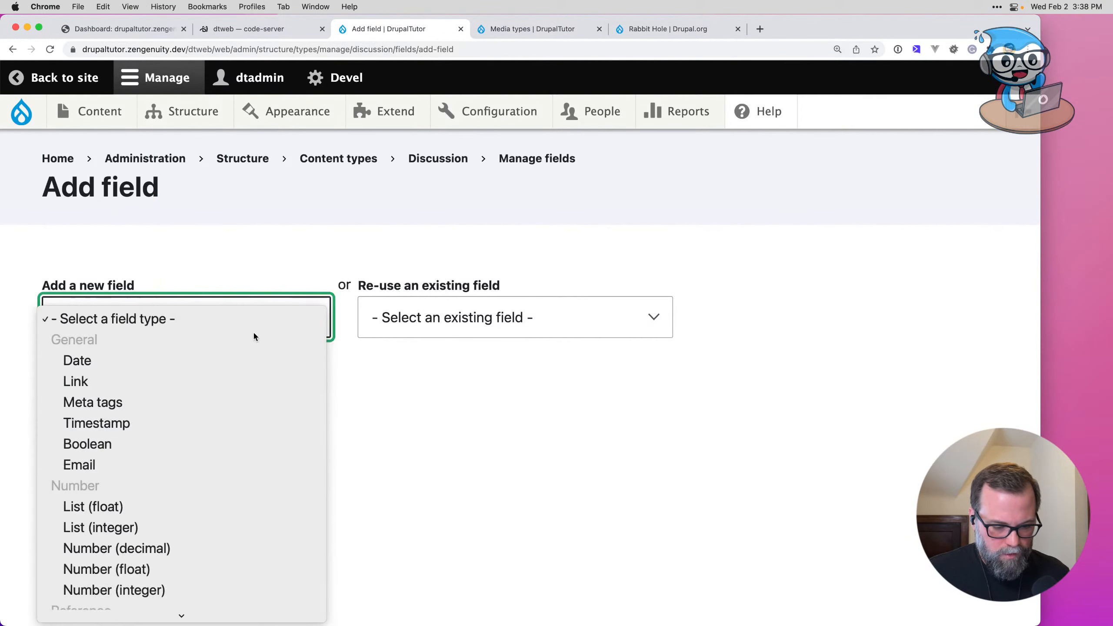
pyautogui.click(438, 317)
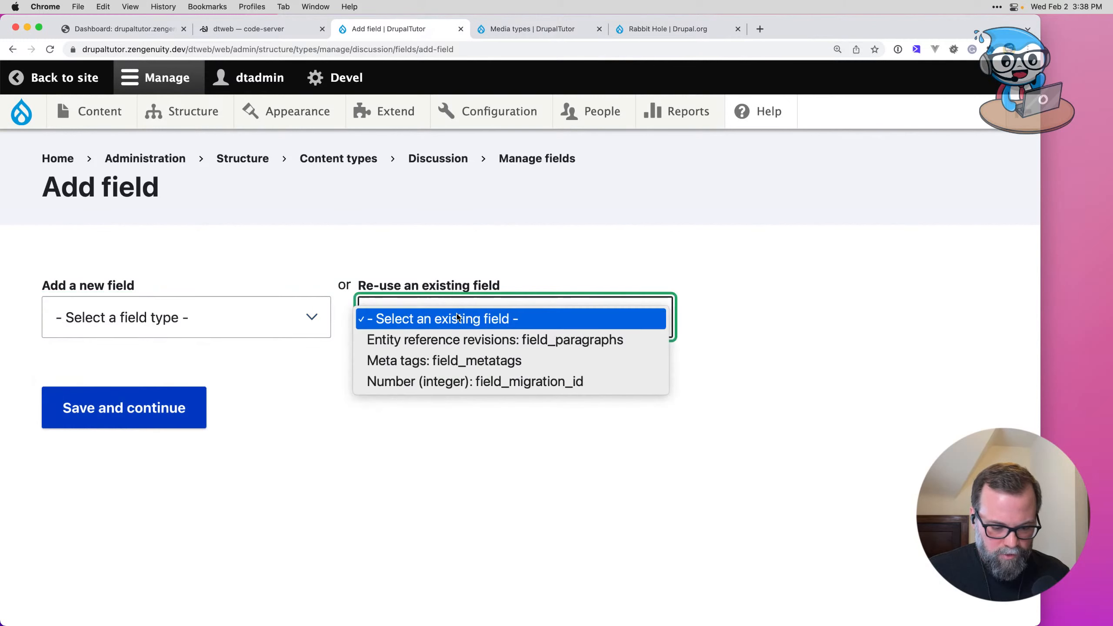
pyautogui.click(480, 383)
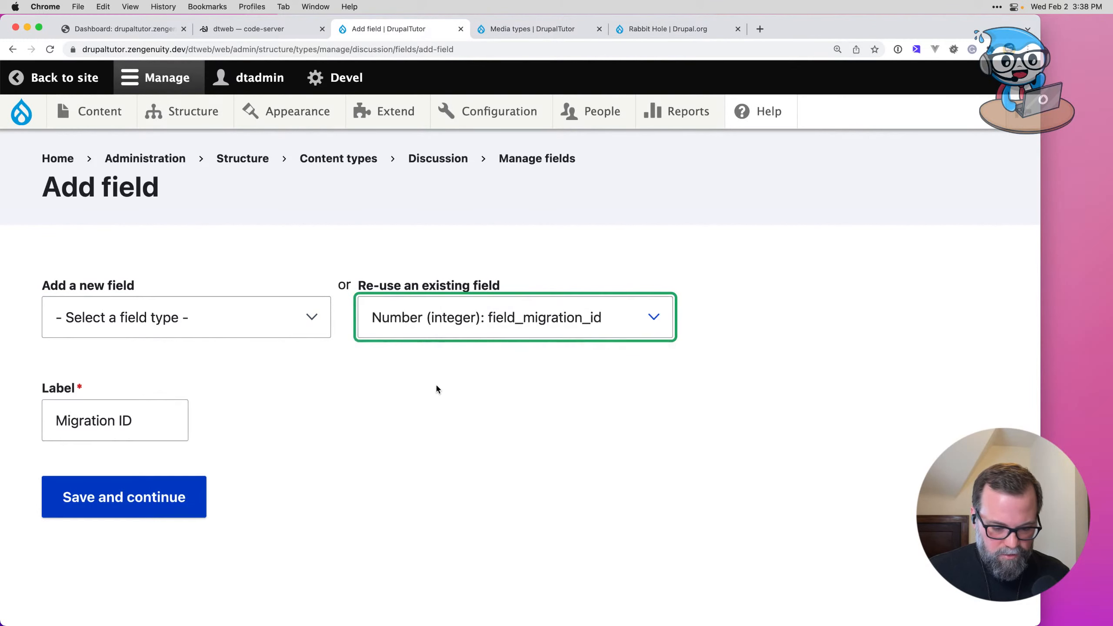
pyautogui.click(181, 500)
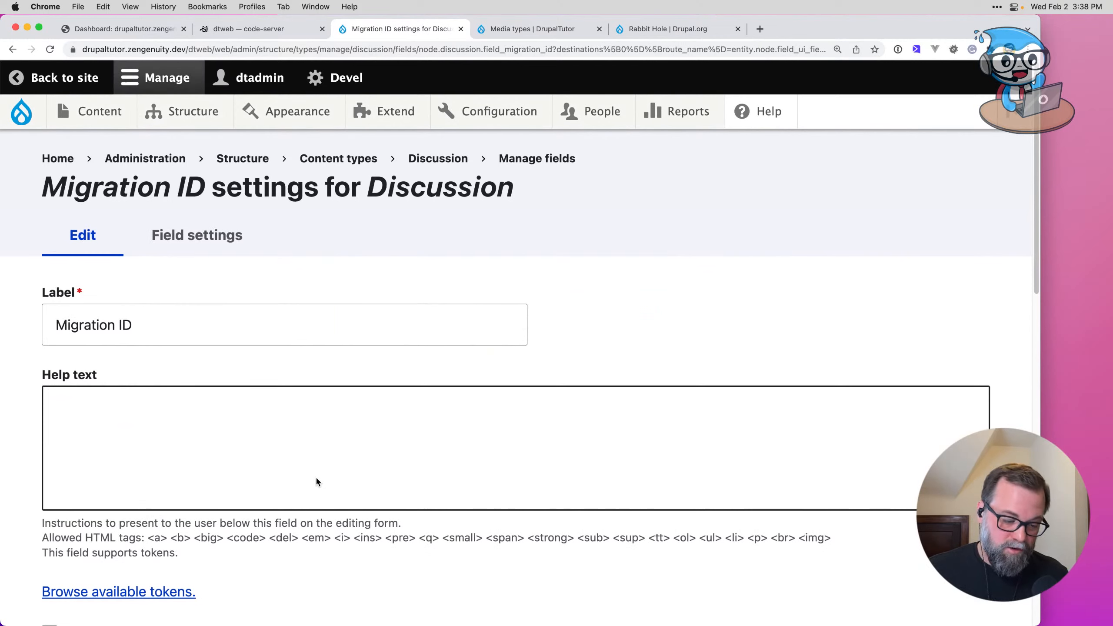
# Step: Save the Migration ID field's settings for Discussion without a default value and review the field list
pyautogui.scroll(-5, 315, 477)
pyautogui.scroll(-7, 315, 476)
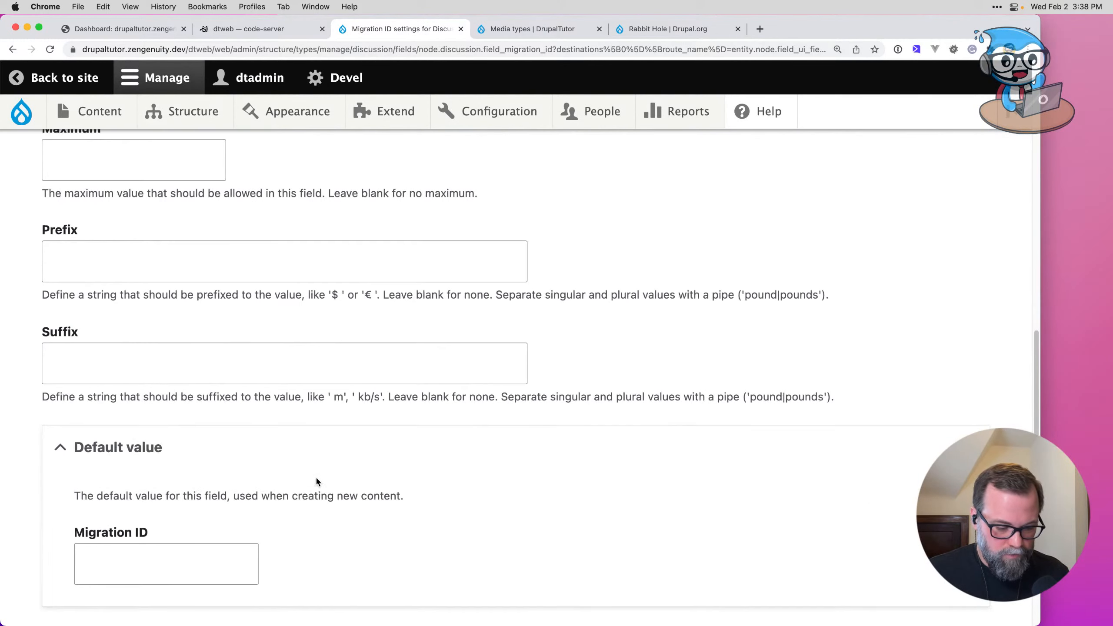
pyautogui.click(160, 500)
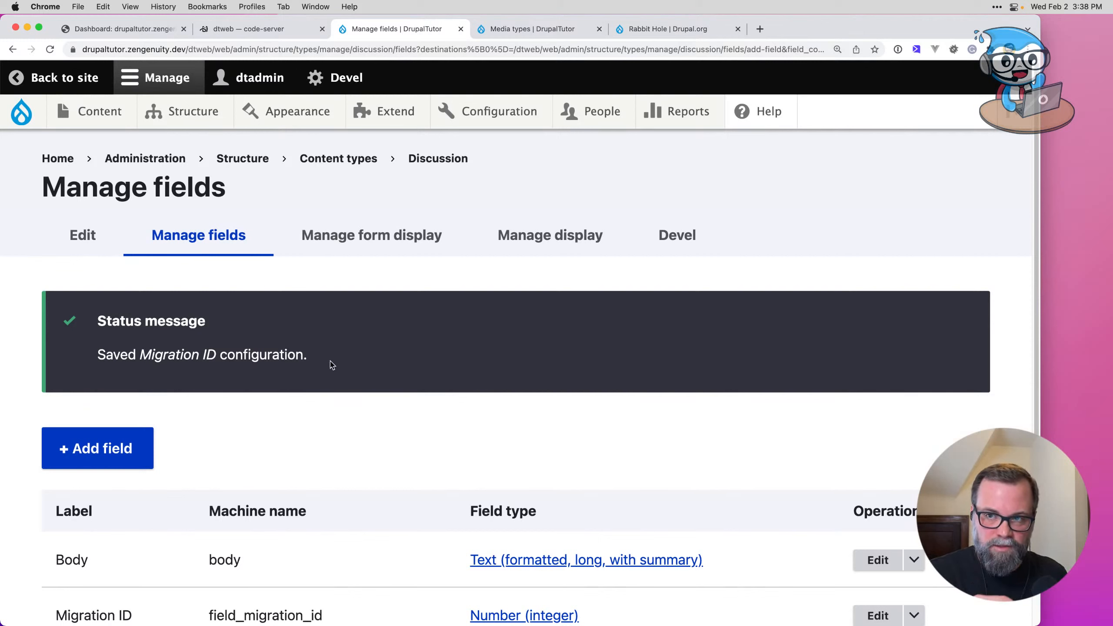
pyautogui.scroll(-3, 381, 390)
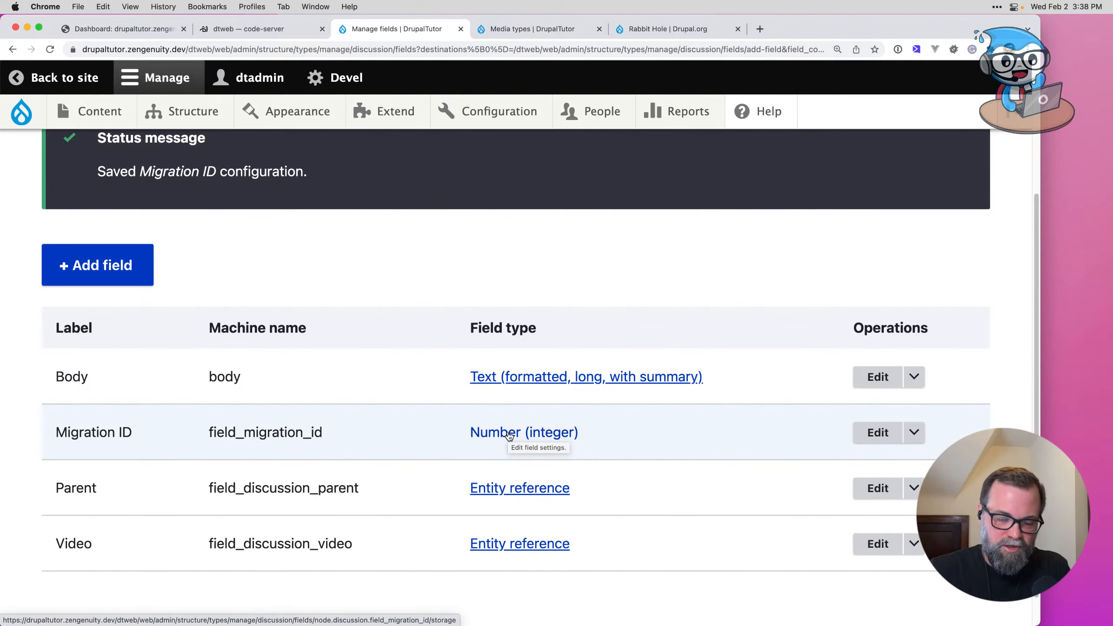
# Step: Switch to Excel and examine the field specifications on the Content - Lesson and Course - Single sheets at an enlarged zoom
pyautogui.press('super+Tab')
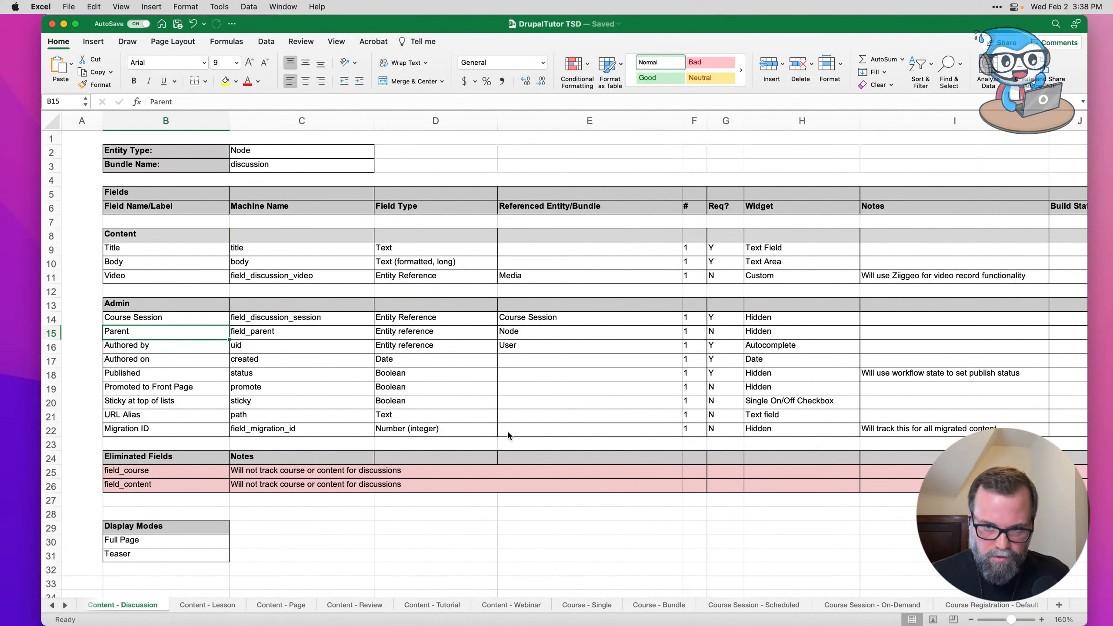
pyautogui.click(215, 608)
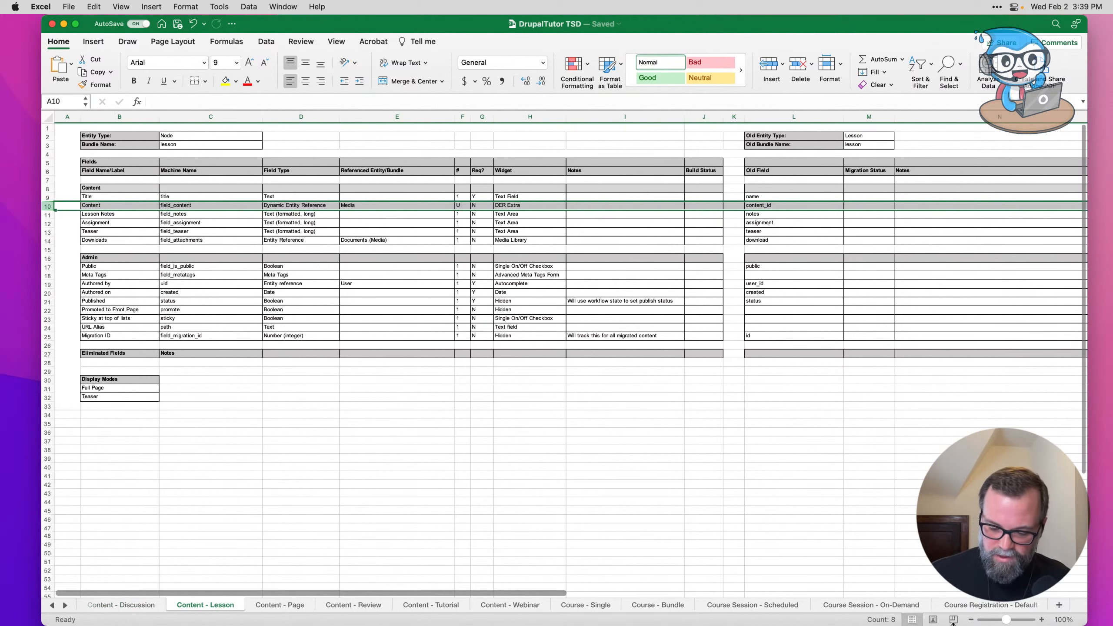
pyautogui.moveTo(1007, 619); pyautogui.dragTo(1012, 622)
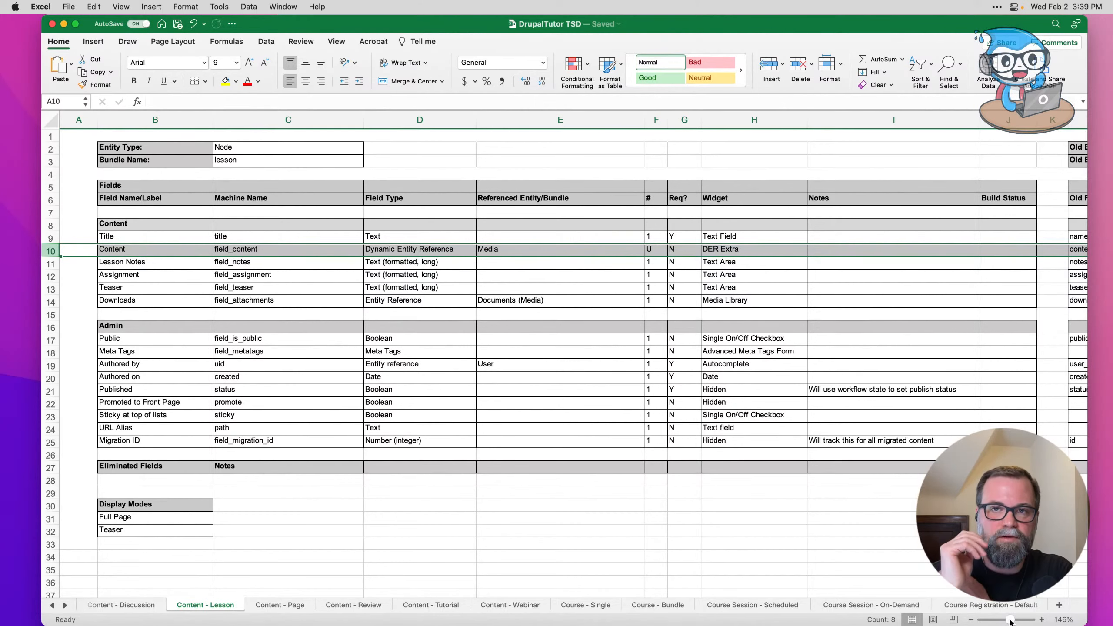
pyautogui.moveTo(1011, 622); pyautogui.dragTo(1011, 623)
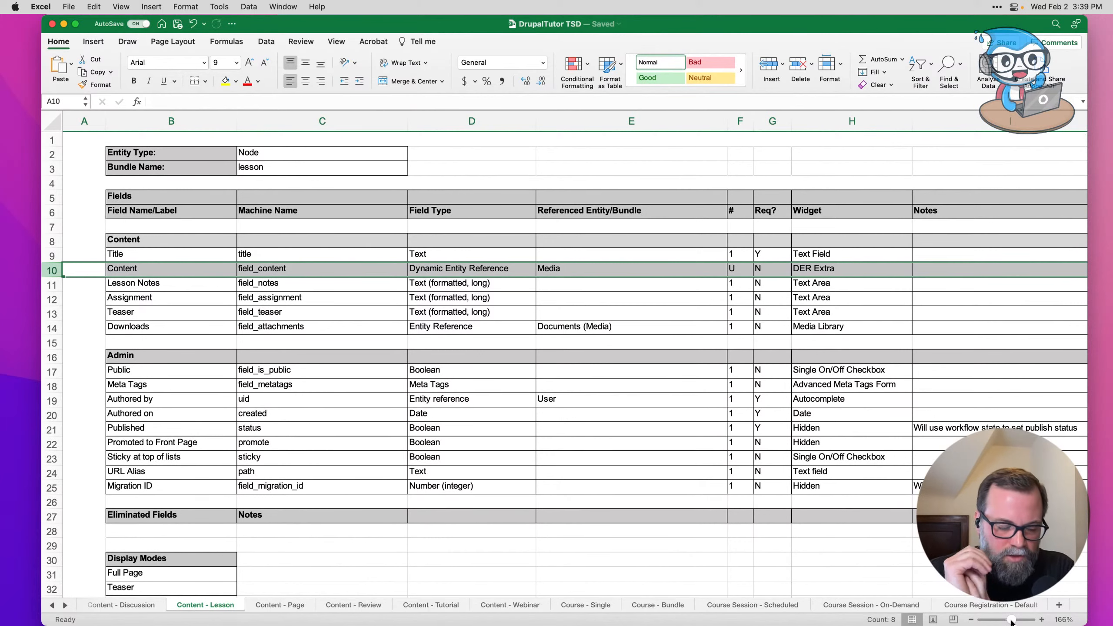
pyautogui.moveTo(1012, 622); pyautogui.dragTo(1013, 623)
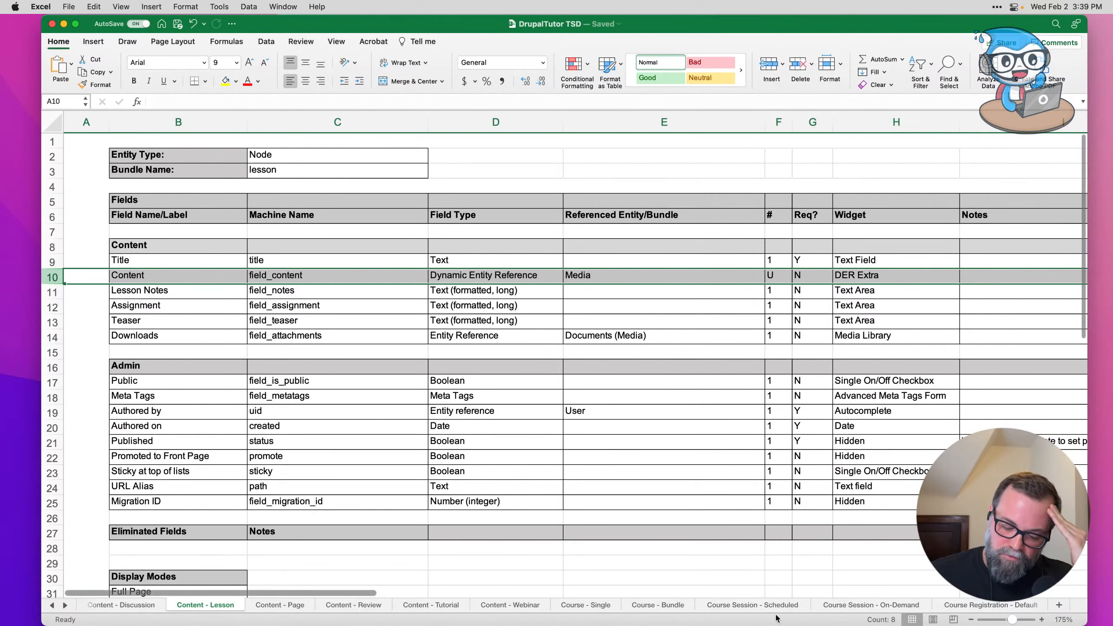
pyautogui.click(578, 606)
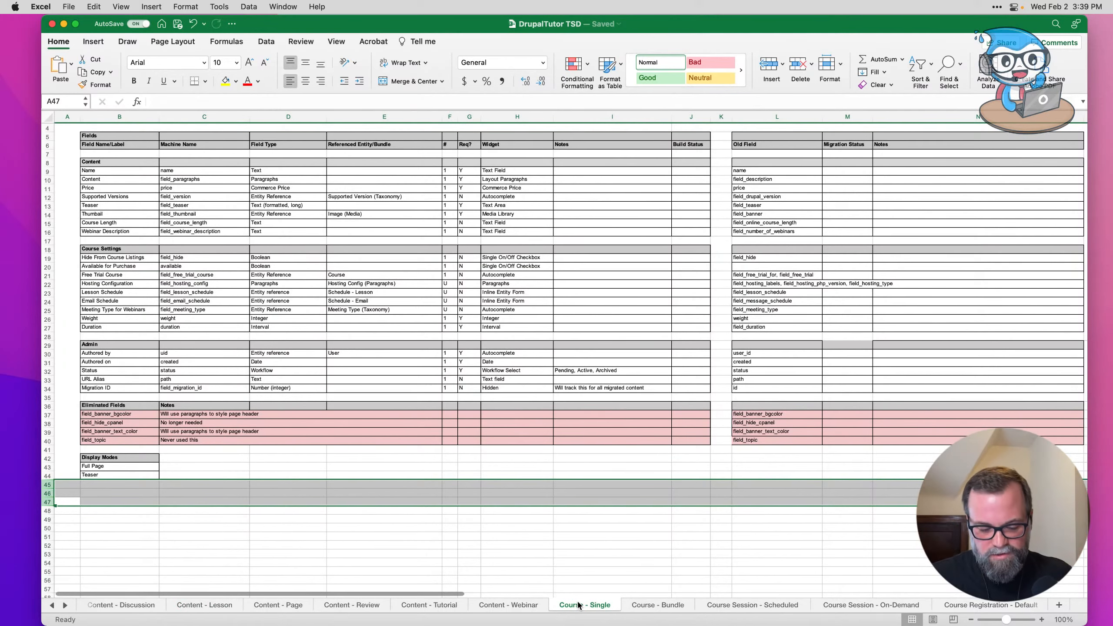
pyautogui.moveTo(1006, 620); pyautogui.dragTo(1011, 620)
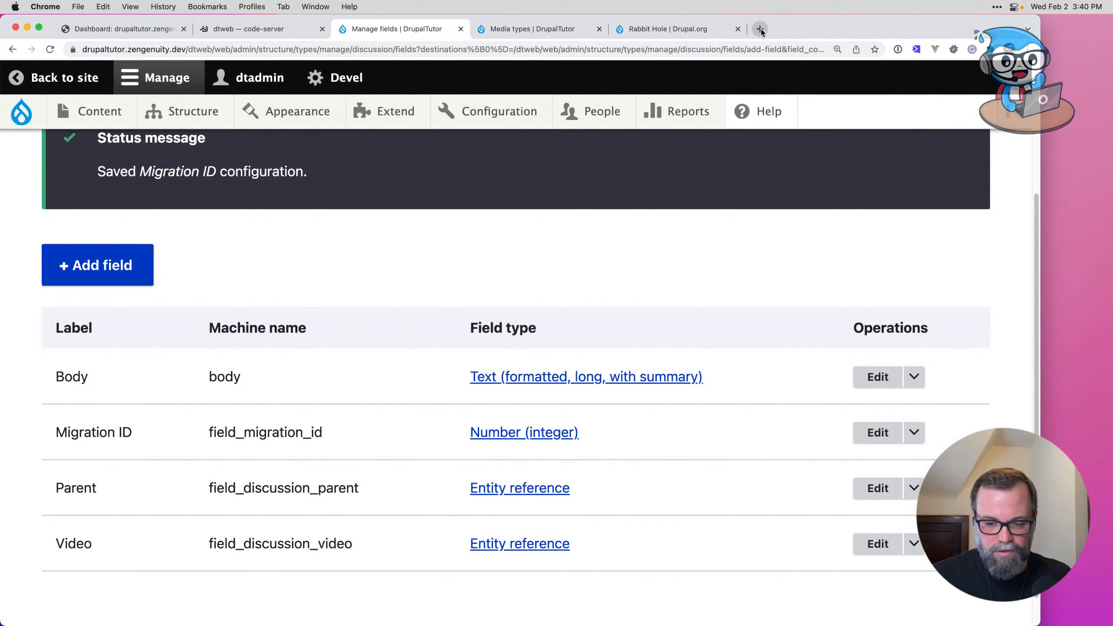
# Step: Open drupaltutor.com in a new Chrome tab, view Our Courses and go to the account page
pyautogui.click(762, 30)
pyautogui.write('drupal')
pyautogui.press('Return')
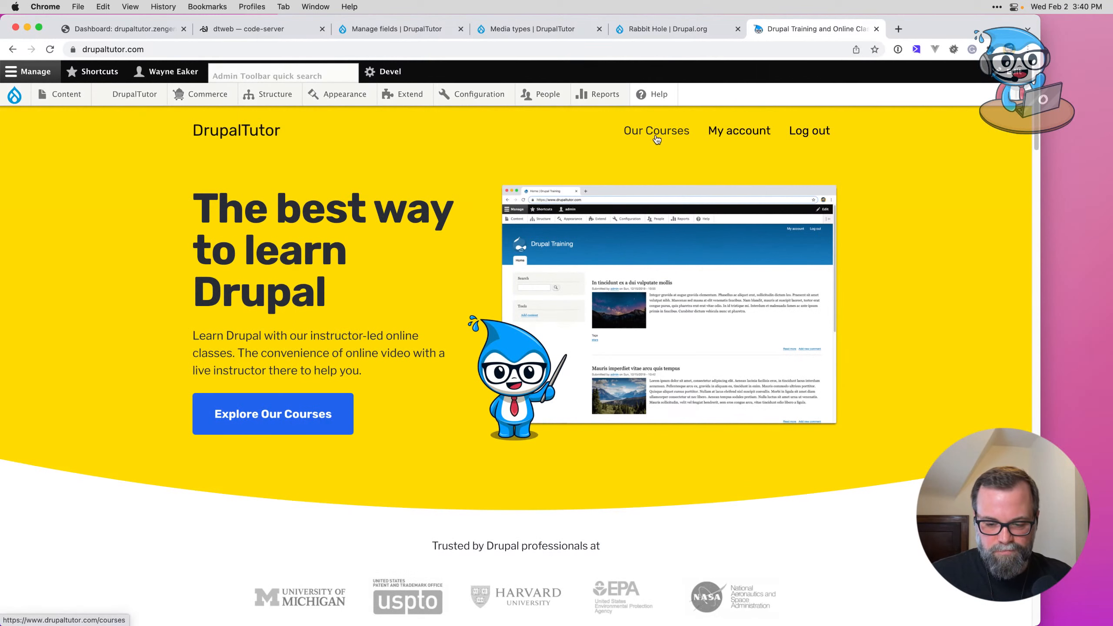
pyautogui.click(658, 131)
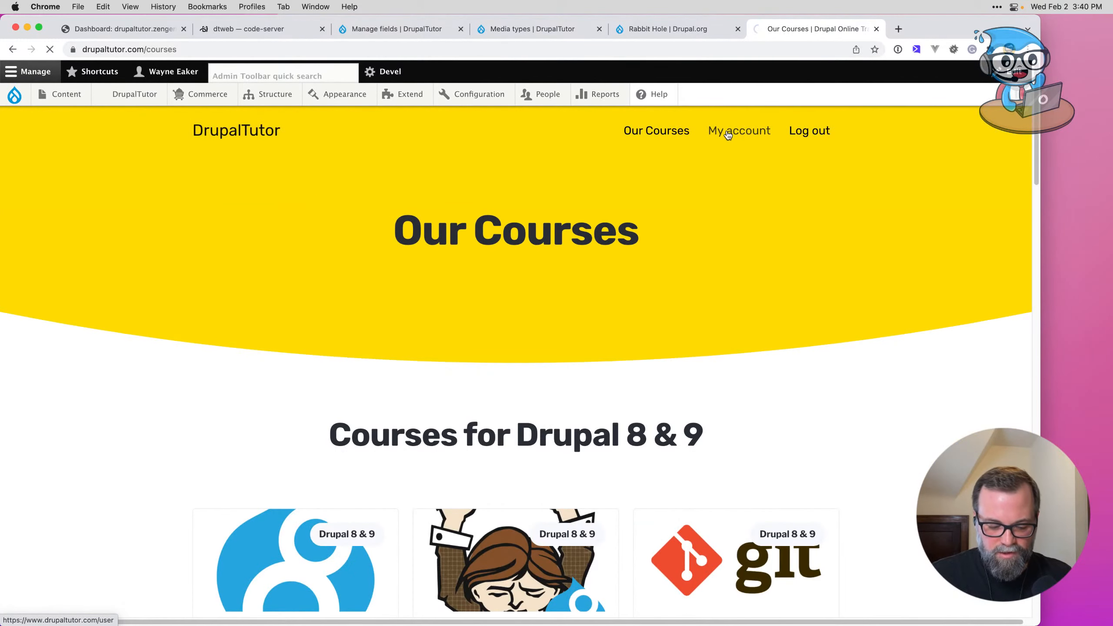
pyautogui.click(727, 132)
# Step: Open a Building Websites with Drupal 8 class, view the introduction of Lesson 1: Drupal Core and return to the class page
pyautogui.scroll(-10, 447, 314)
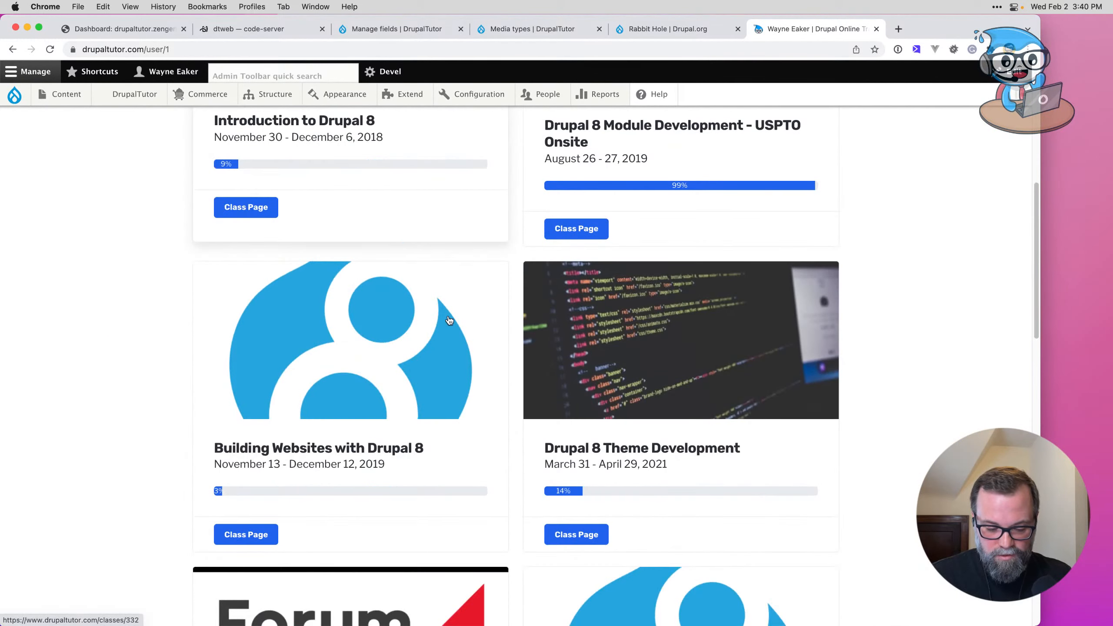
pyautogui.click(500, 362)
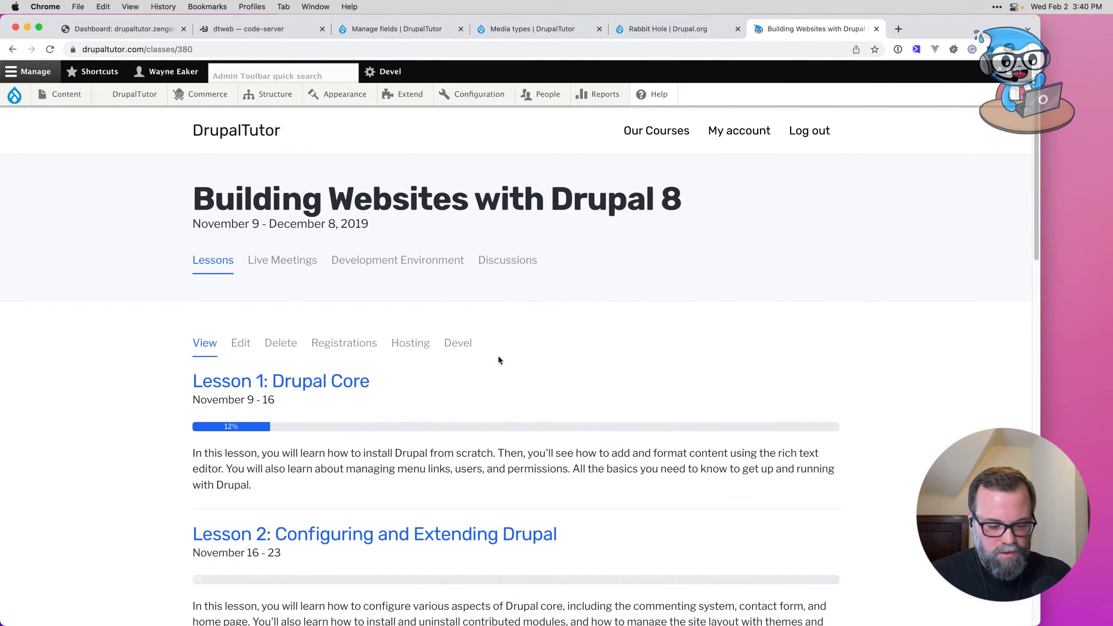
pyautogui.moveTo(168, 402); pyautogui.dragTo(205, 402)
pyautogui.click(281, 398)
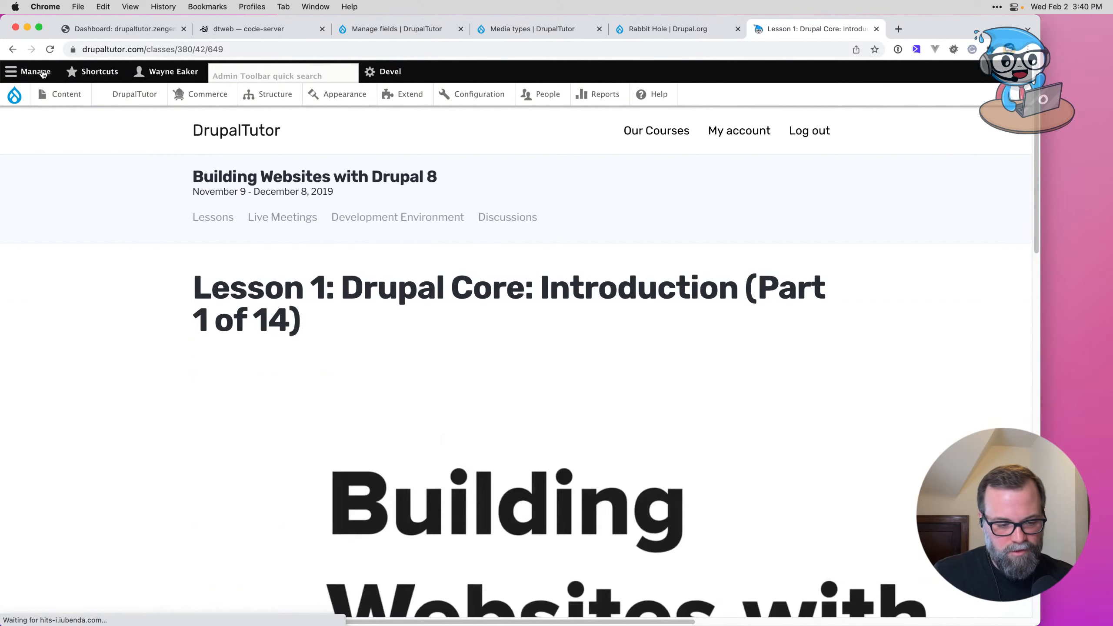
pyautogui.click(17, 49)
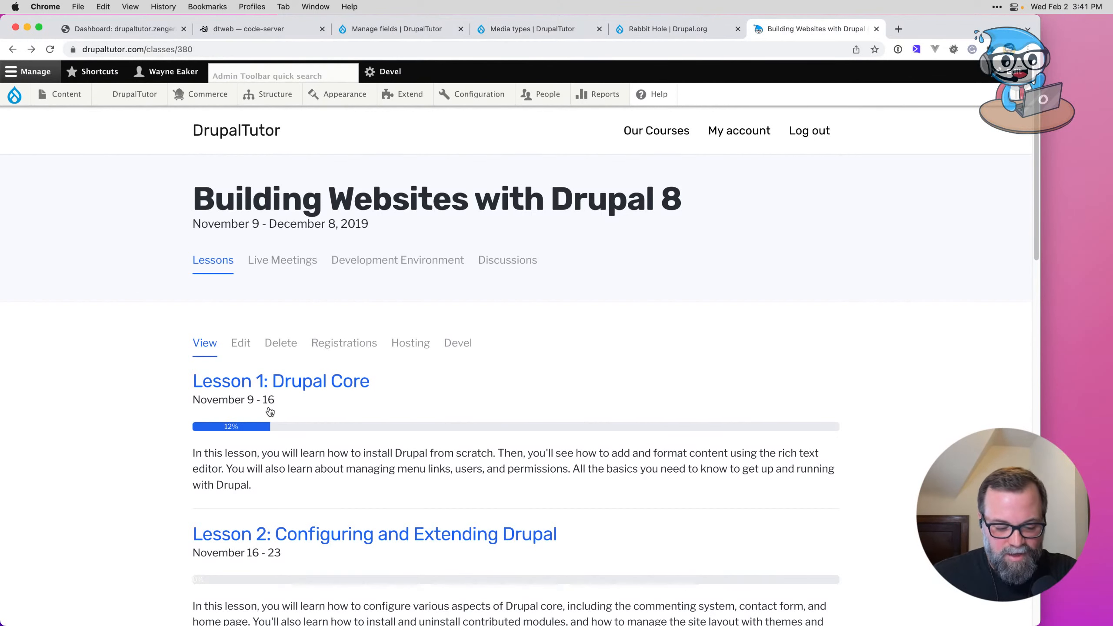
# Step: Examine the class's lessons and their date ranges, and return to the account page's class list
pyautogui.scroll(-3, 289, 430)
pyautogui.scroll(-5, 290, 435)
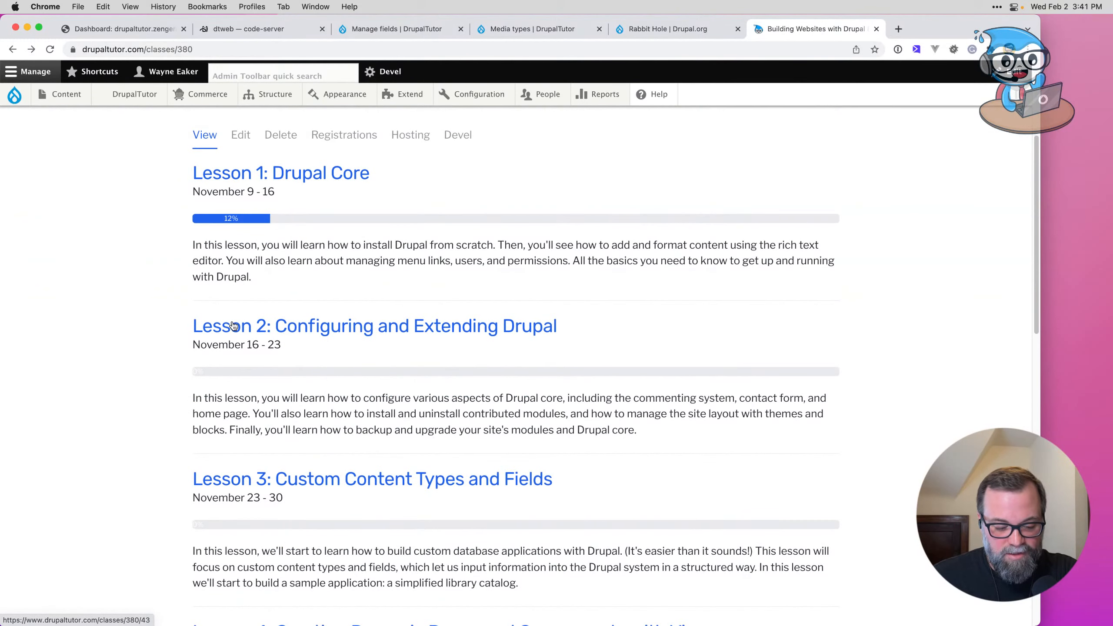
pyautogui.scroll(-4, 237, 346)
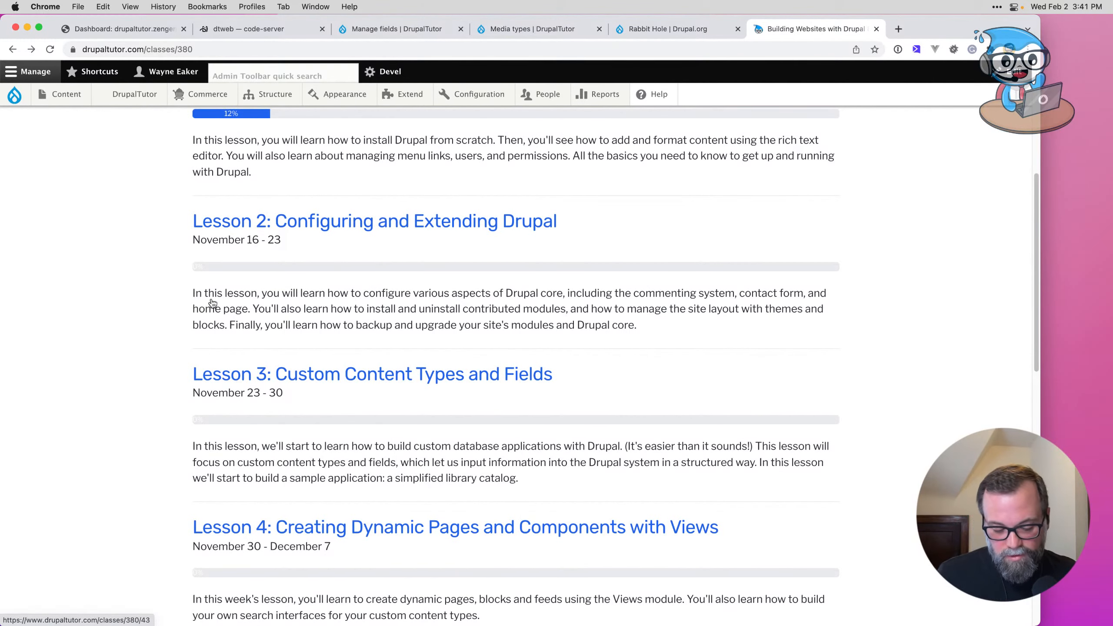
pyautogui.click(11, 50)
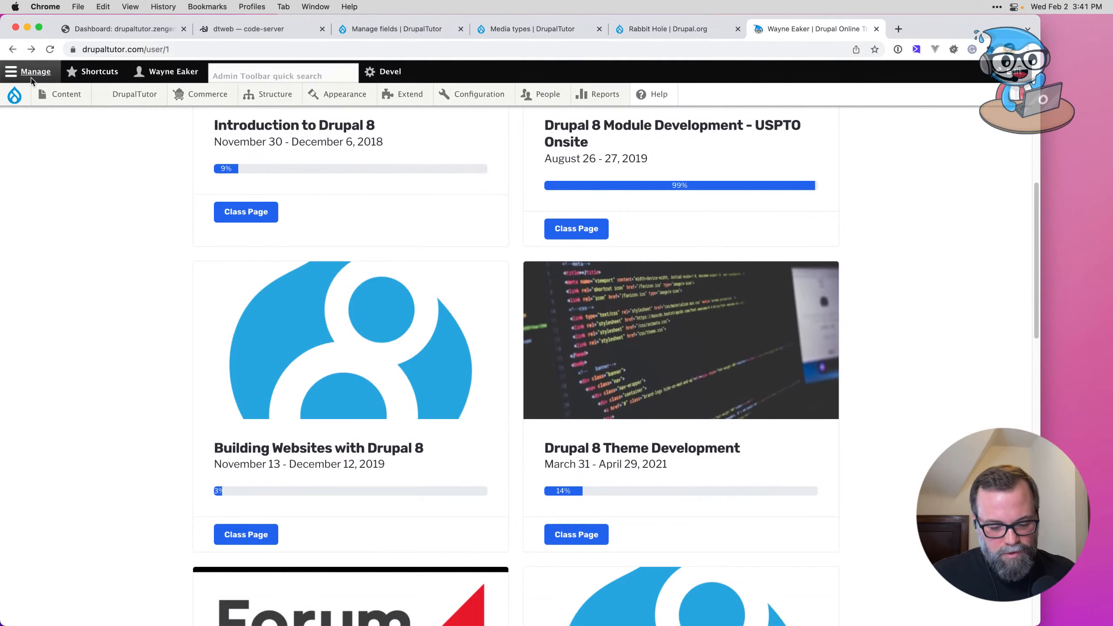
# Step: Go back to Our Courses, switch to Excel and examine the Content field's row and field type on the Content - Lesson sheet
pyautogui.scroll(10, 144, 188)
pyautogui.click(13, 51)
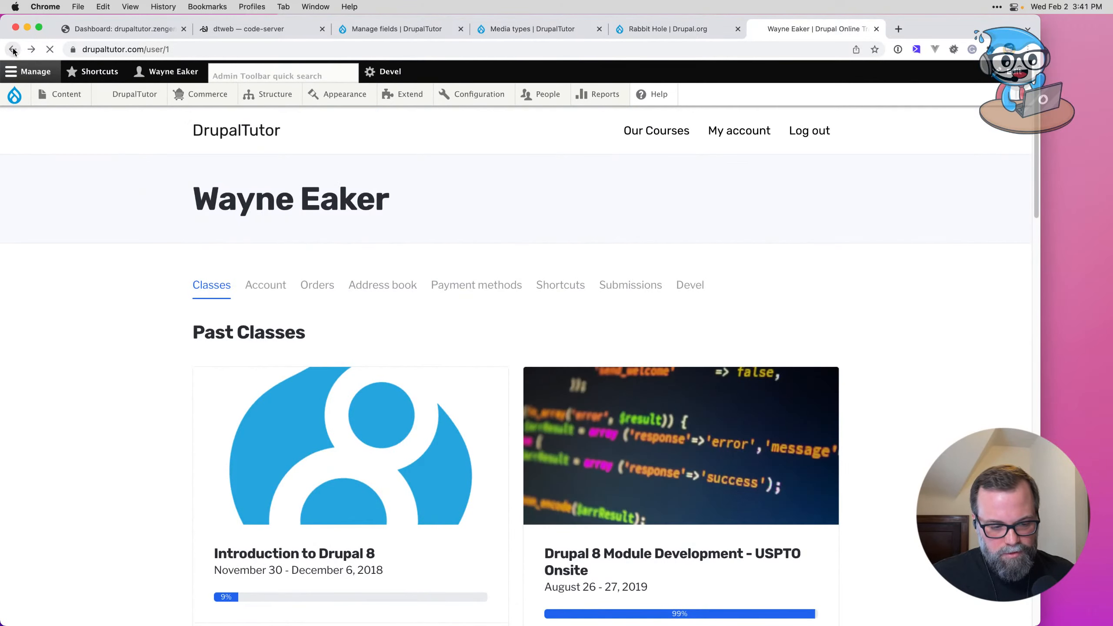
pyautogui.press('super+Tab')
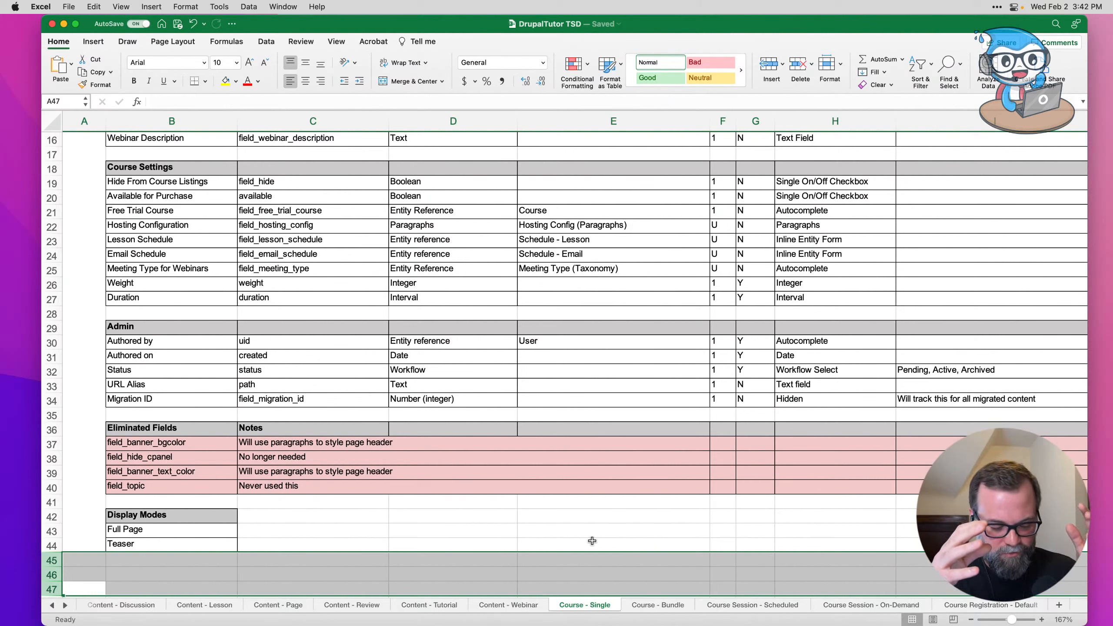
pyautogui.click(221, 608)
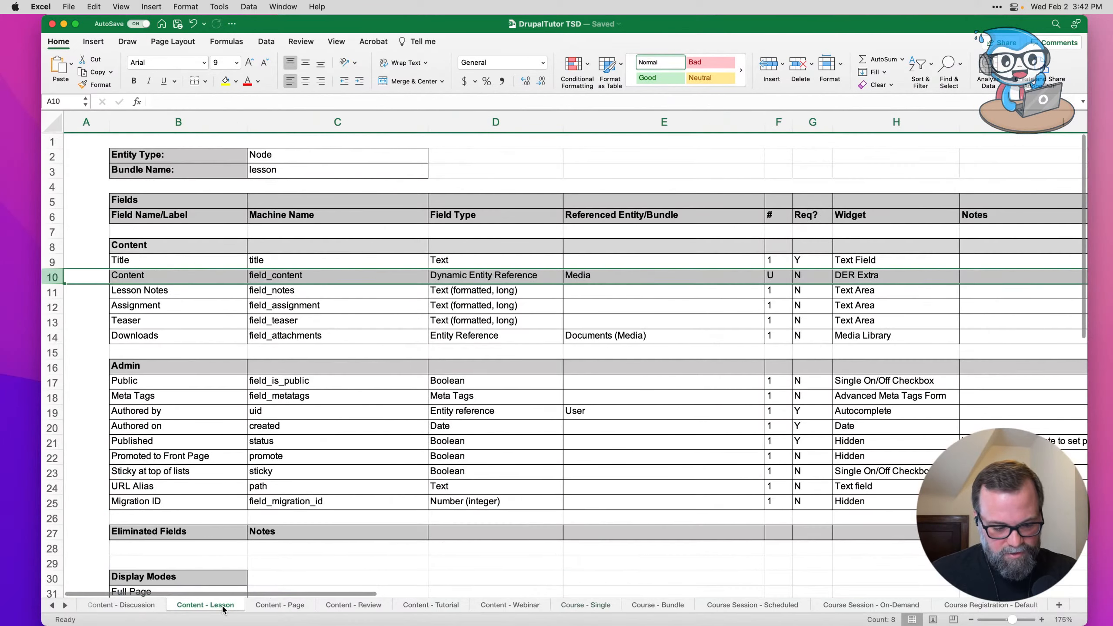
pyautogui.click(156, 351)
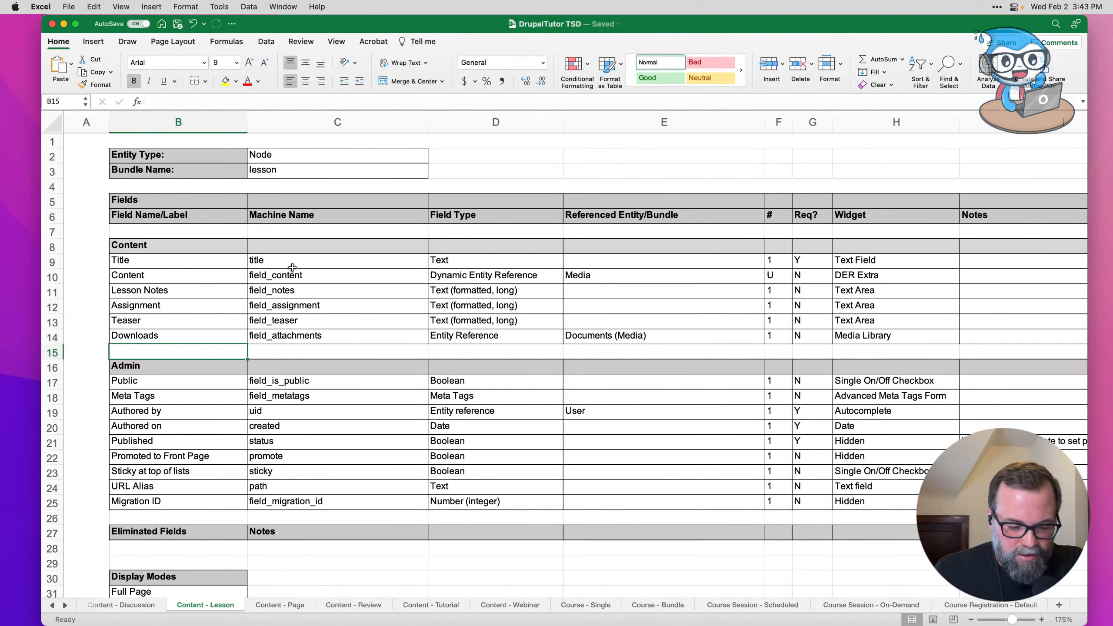
pyautogui.click(157, 274)
pyautogui.click(518, 277)
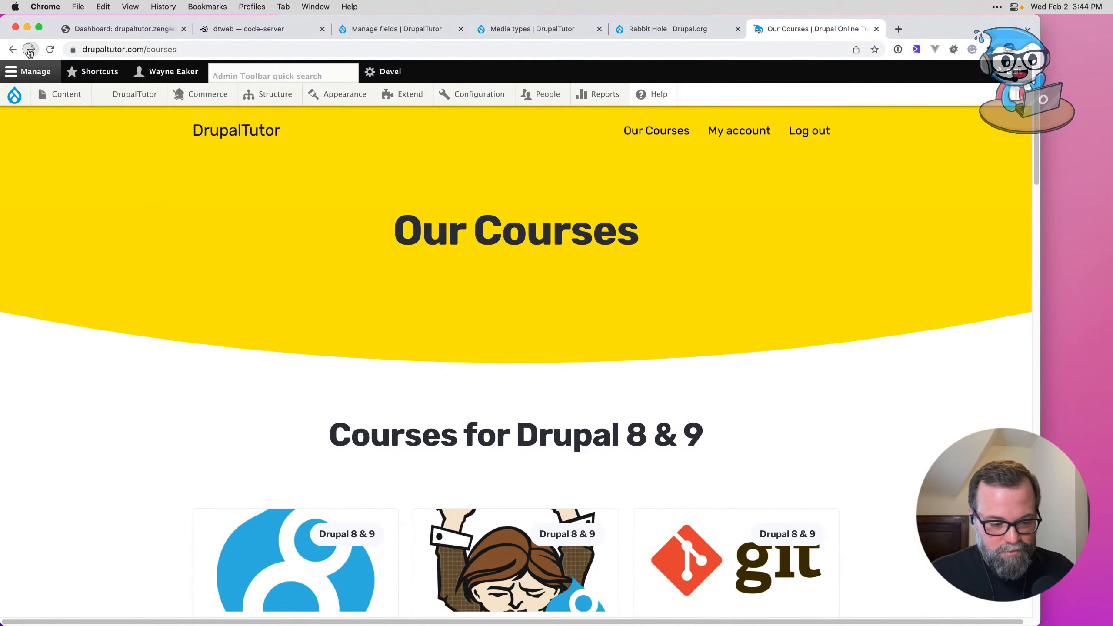
# Step: Switch to Chrome, revisit the Lesson 1: Drupal Core introduction page and return to the class page's lesson list
pyautogui.click(31, 49)
pyautogui.click(32, 50)
pyautogui.click(32, 50)
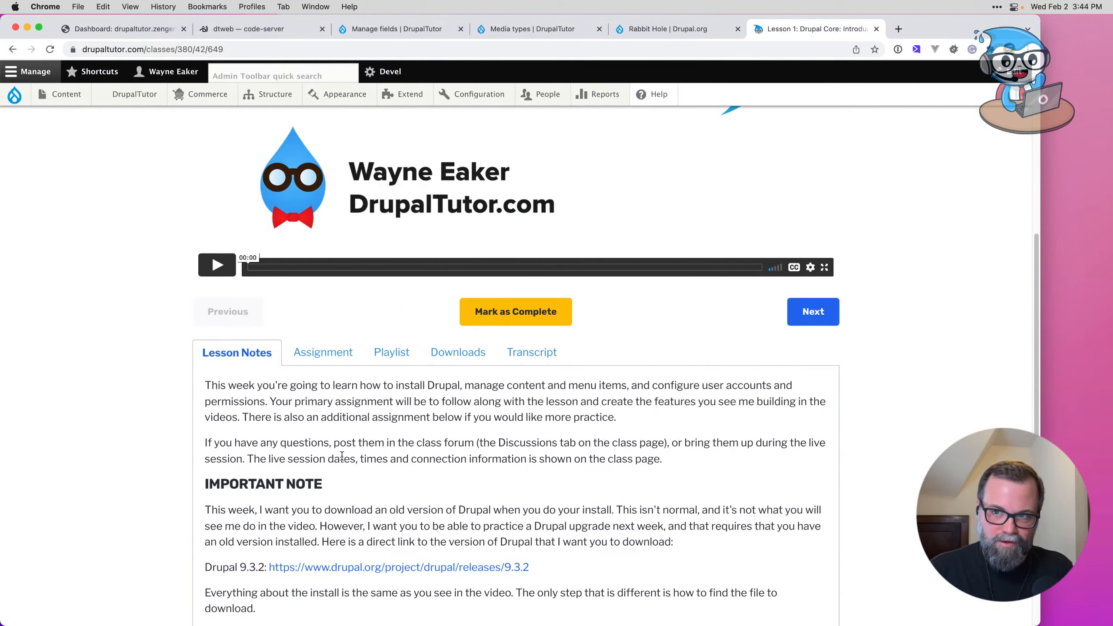
pyautogui.scroll(10, 342, 459)
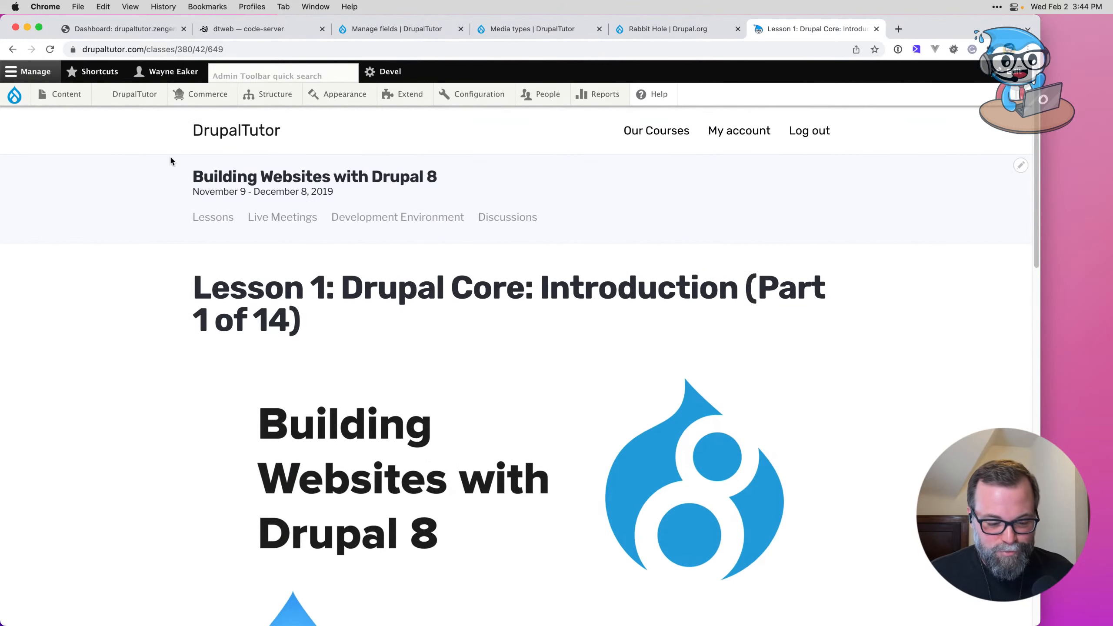
pyautogui.click(13, 50)
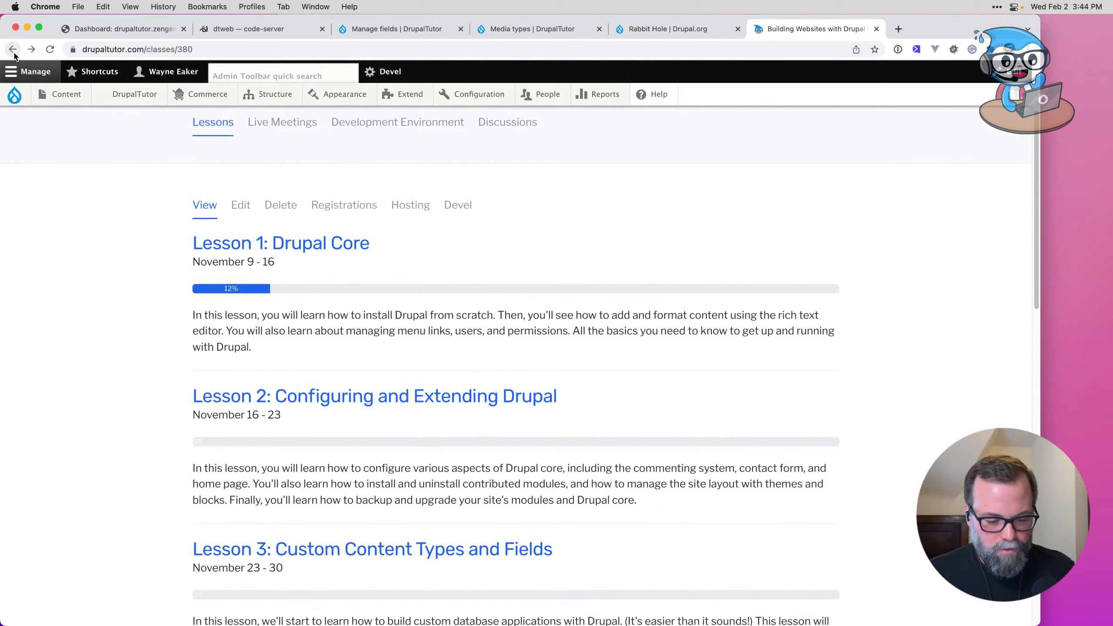
# Step: Check the Lesson Notes field in the Excel specification, and compare it with the notes and assignment text on the Lesson 1: Drupal Core page
pyautogui.press('super+Tab')
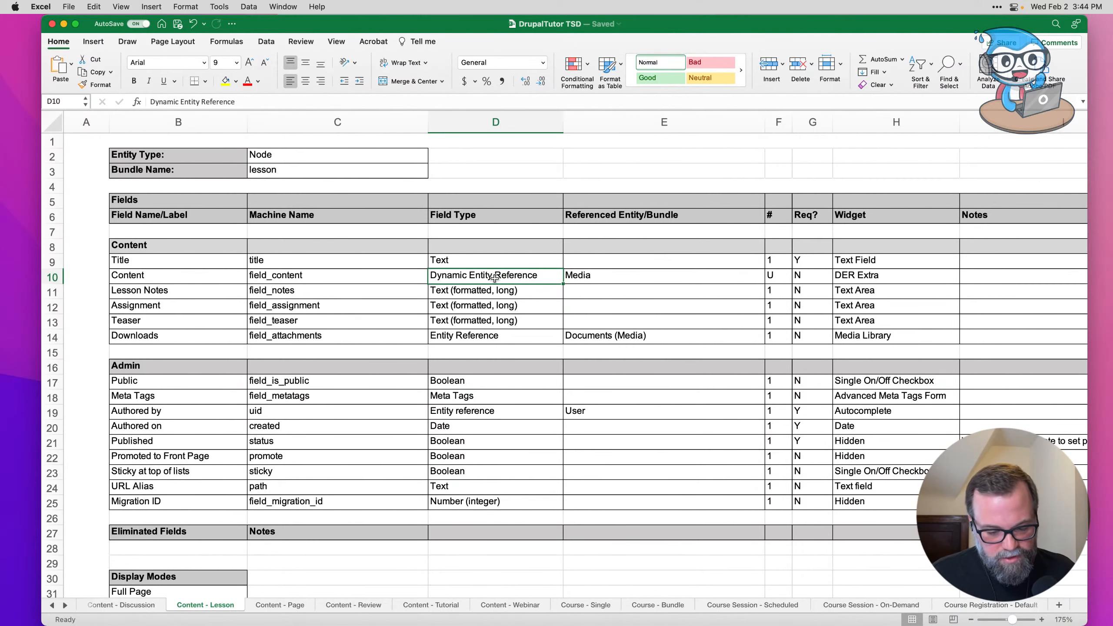
pyautogui.click(197, 290)
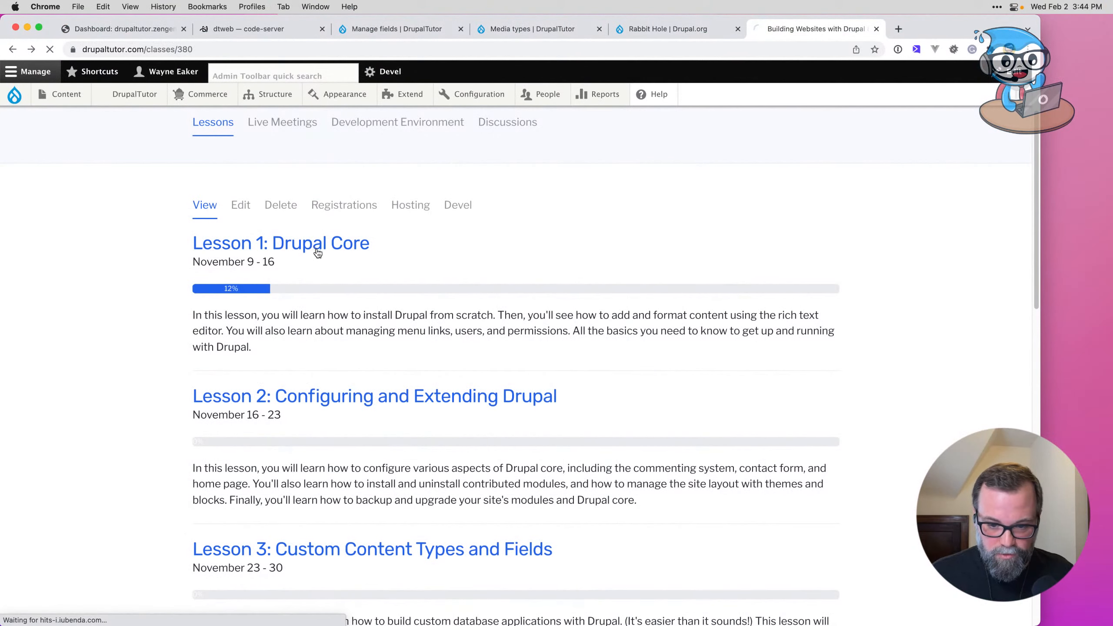
pyautogui.click(318, 253)
pyautogui.scroll(-15, 364, 395)
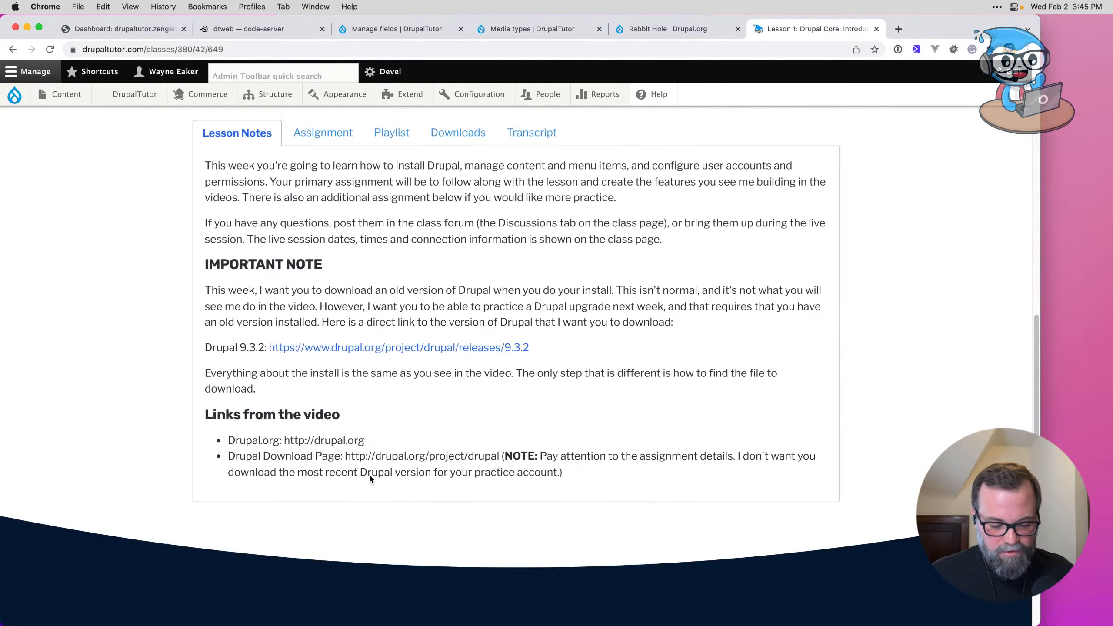
pyautogui.scroll(5, 369, 479)
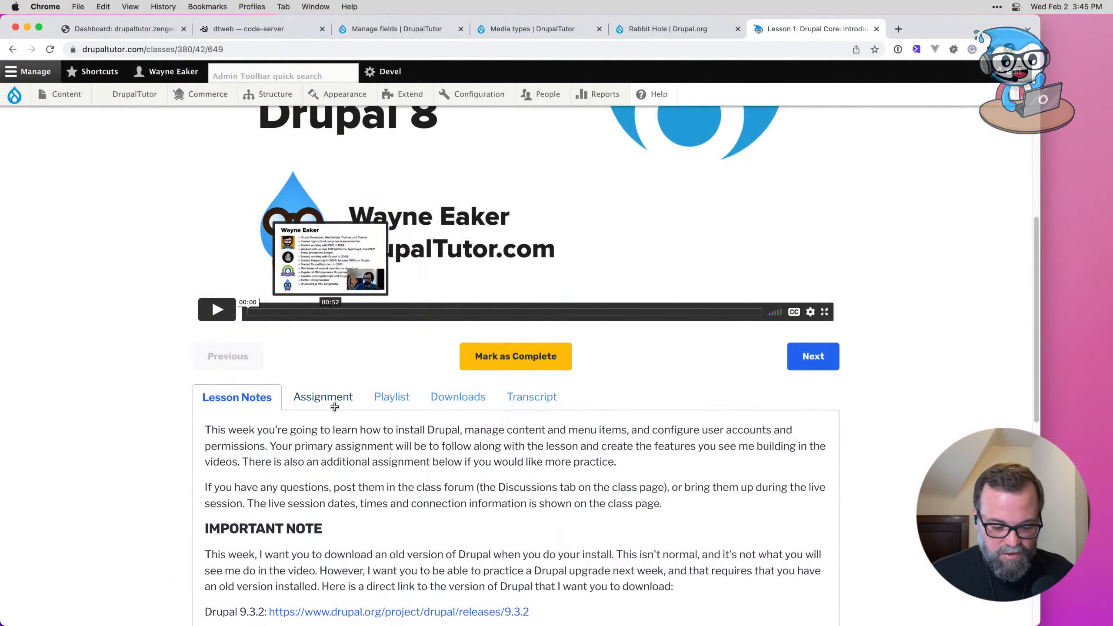
pyautogui.click(322, 397)
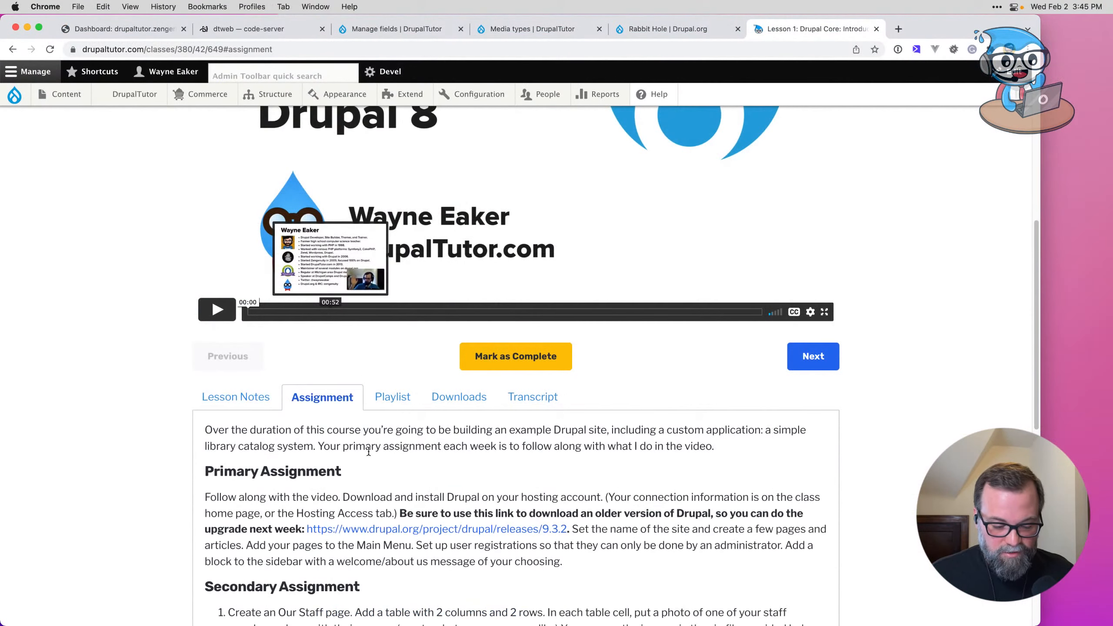
pyautogui.scroll(-4, 368, 452)
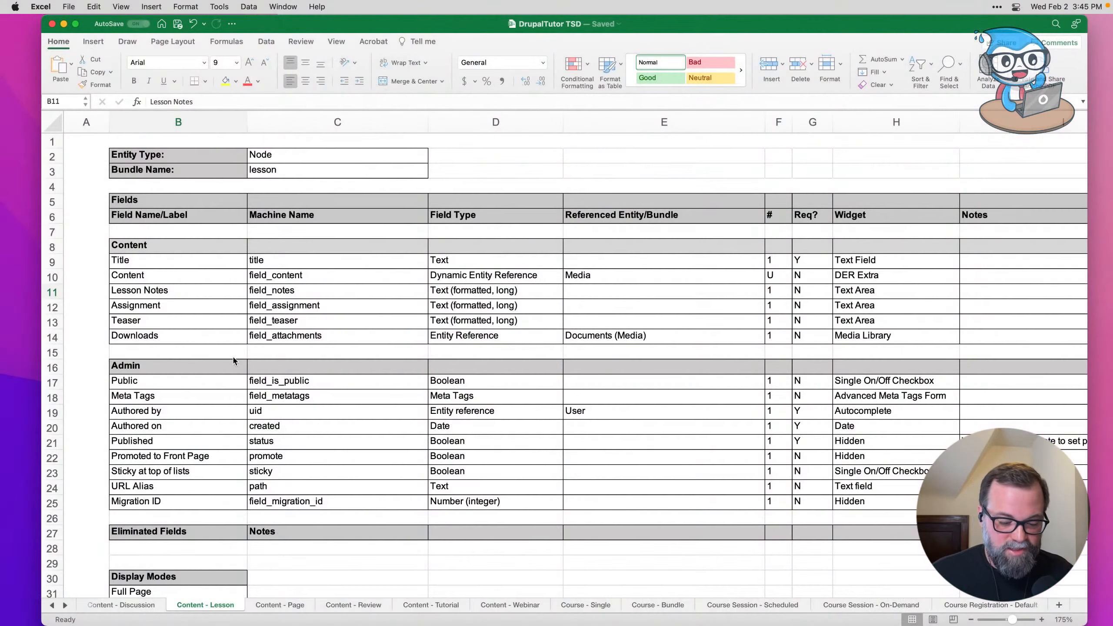
# Step: Check the Teaser field in Excel's lesson specification, and return to the lesson summaries on the class page in Chrome
pyautogui.click(199, 317)
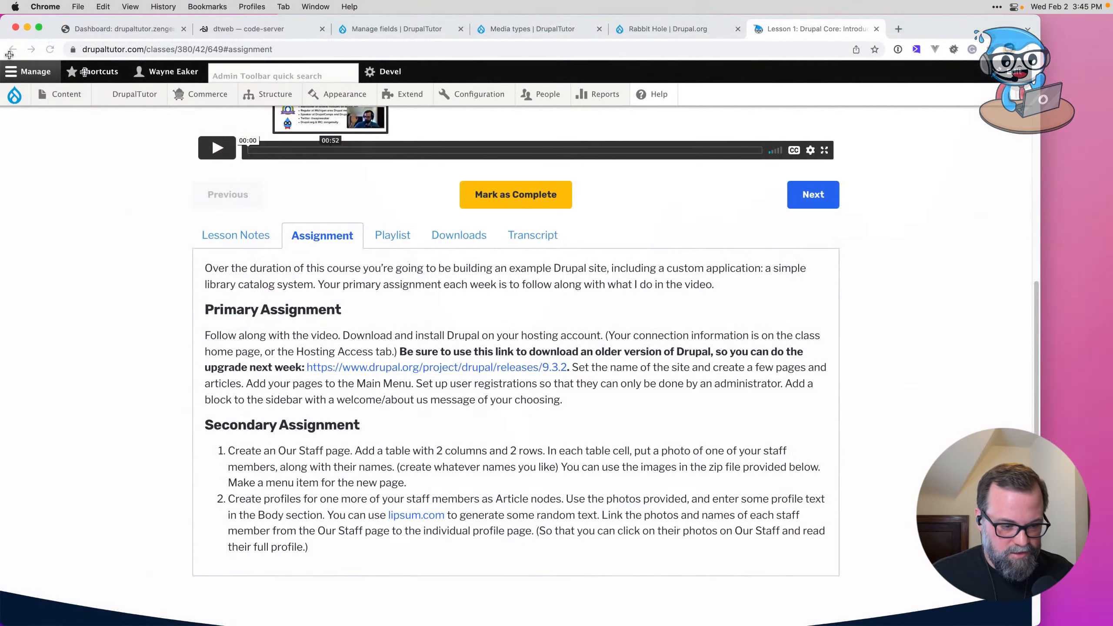
pyautogui.scroll(5, 291, 369)
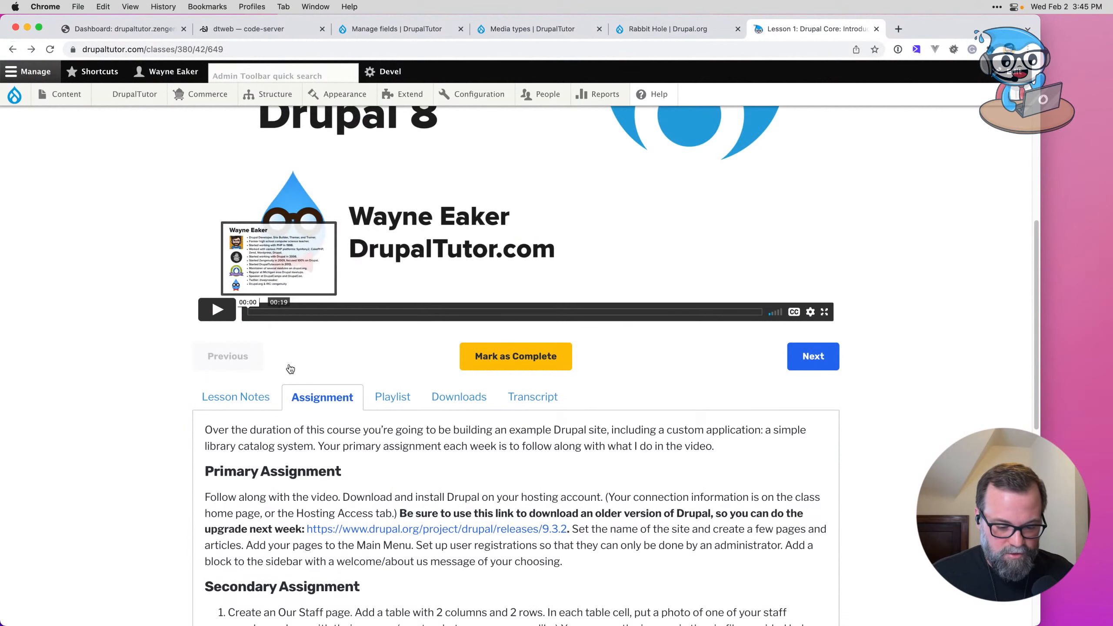
pyautogui.click(13, 50)
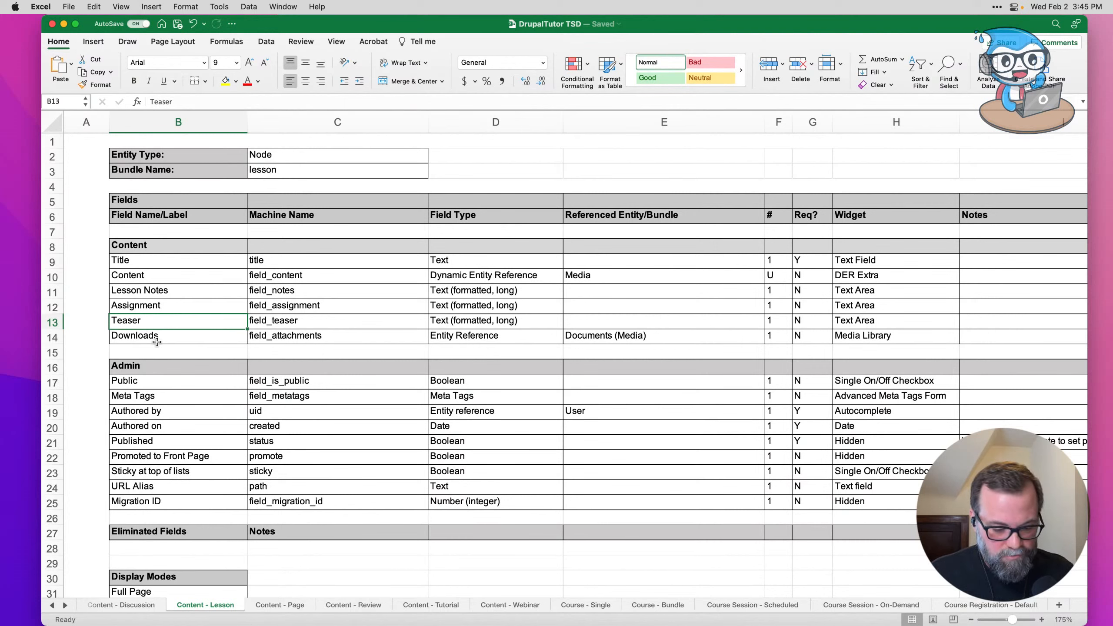
# Step: Switch to Excel and review the Public field and the Content field's type on the Content - Lesson sheet
pyautogui.click(160, 381)
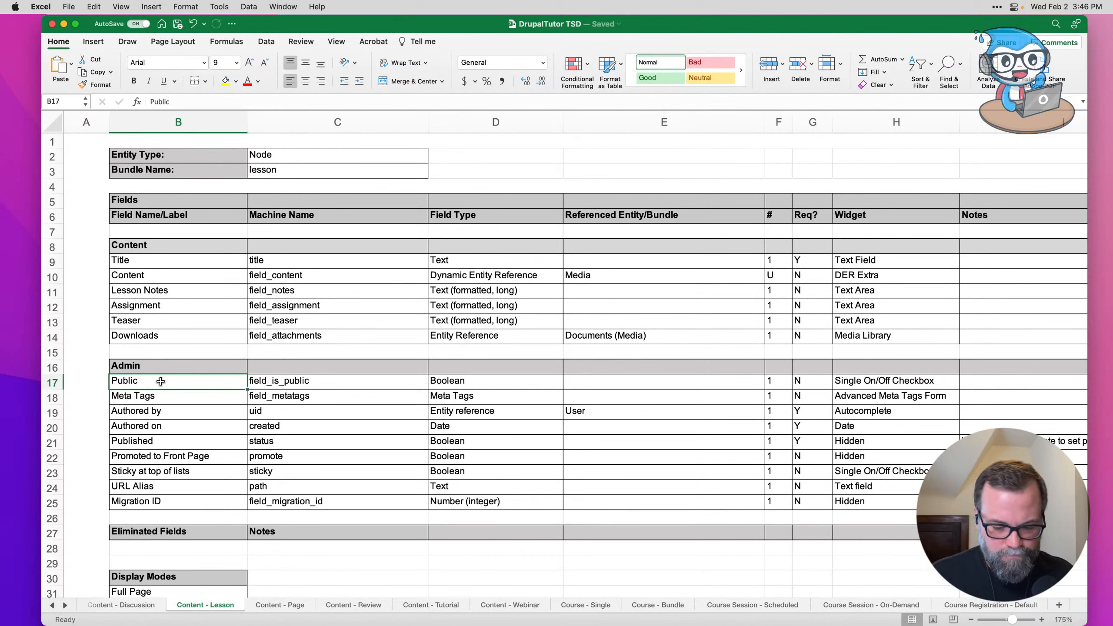
pyautogui.click(211, 279)
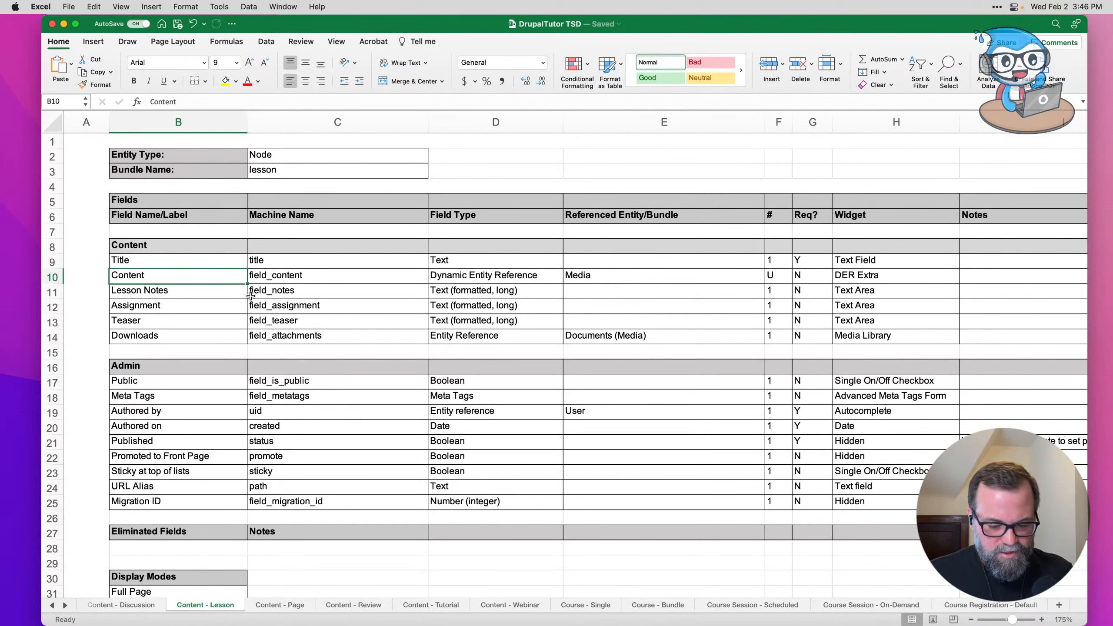
pyautogui.click(466, 281)
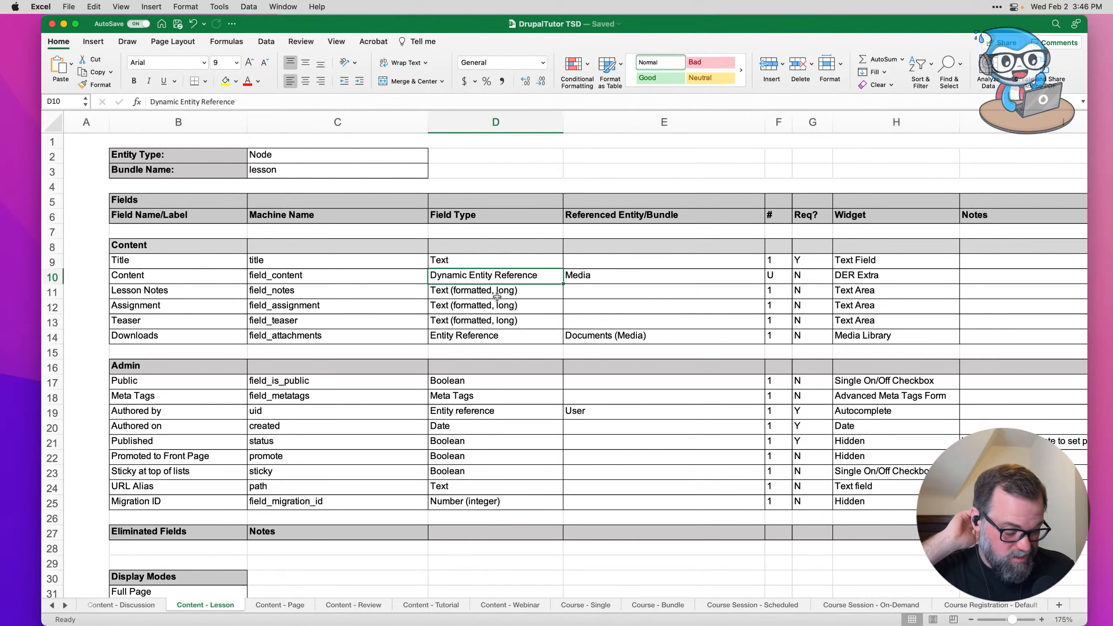
# Step: Switch to code-server in Chrome and run composer require drupal/dynamic_entity_reference in the terminal
pyautogui.press('super+Tab')
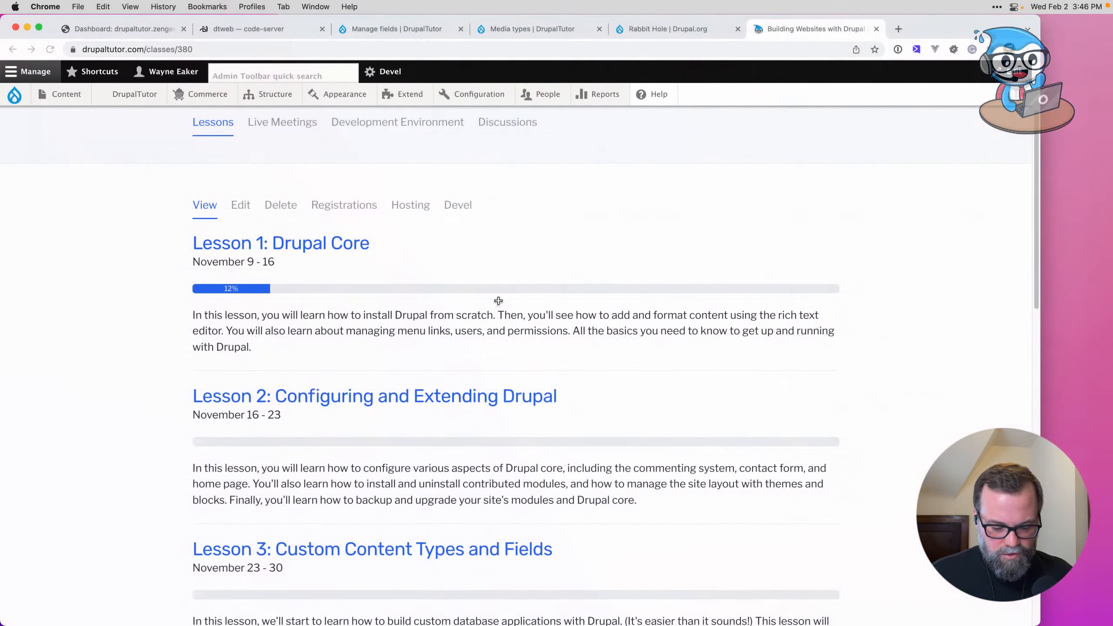
pyautogui.click(258, 34)
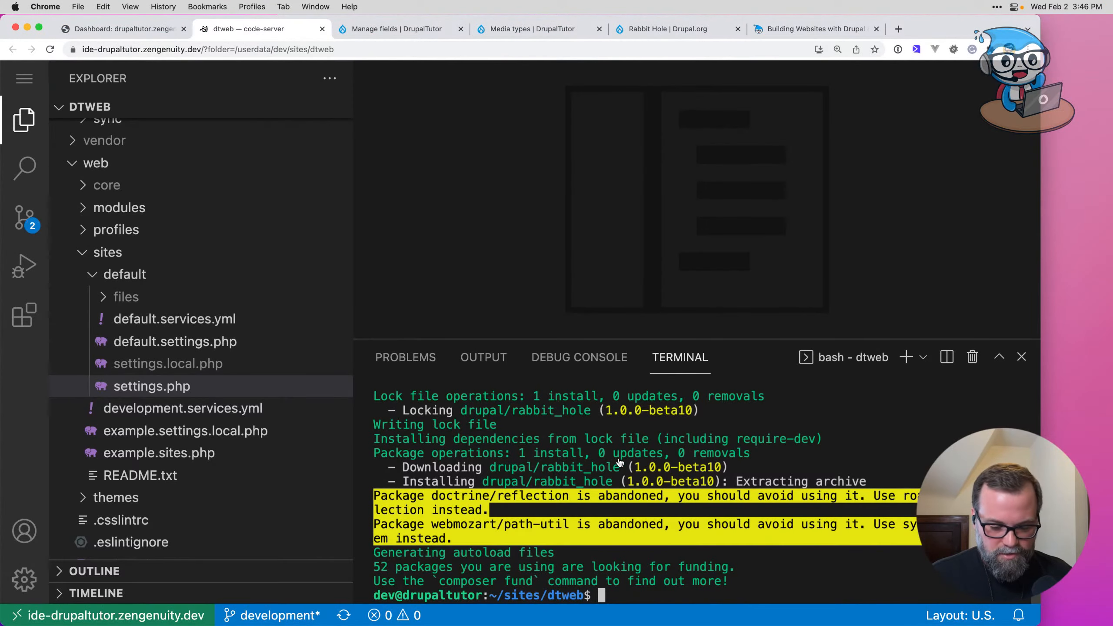
pyautogui.write('compso')
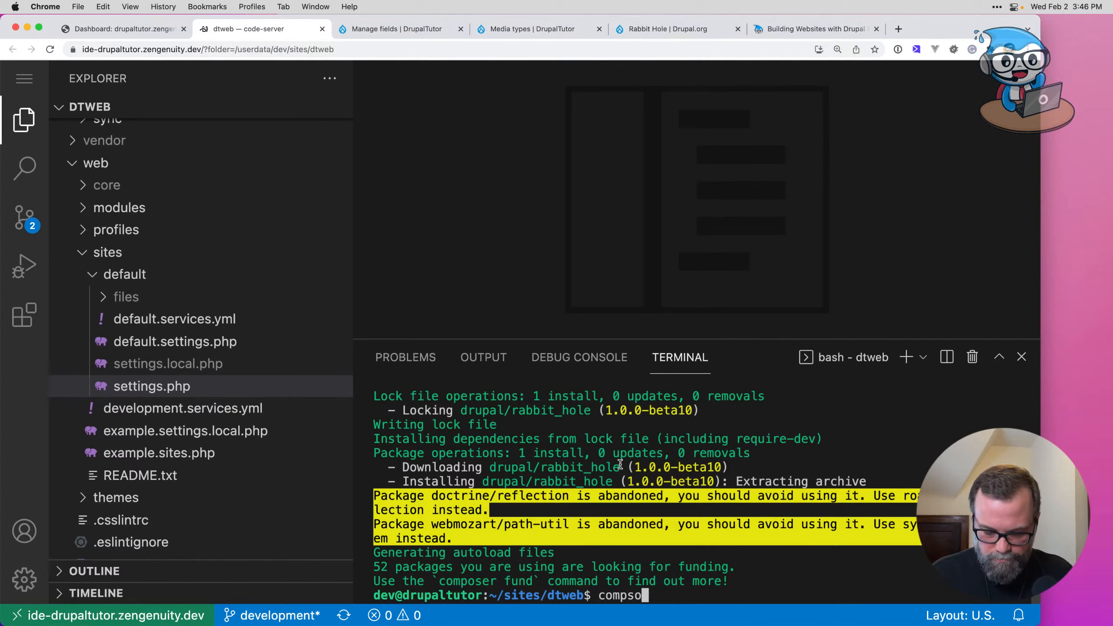
pyautogui.press('BackSpace')
pyautogui.press('BackSpace')
pyautogui.write('oser requir')
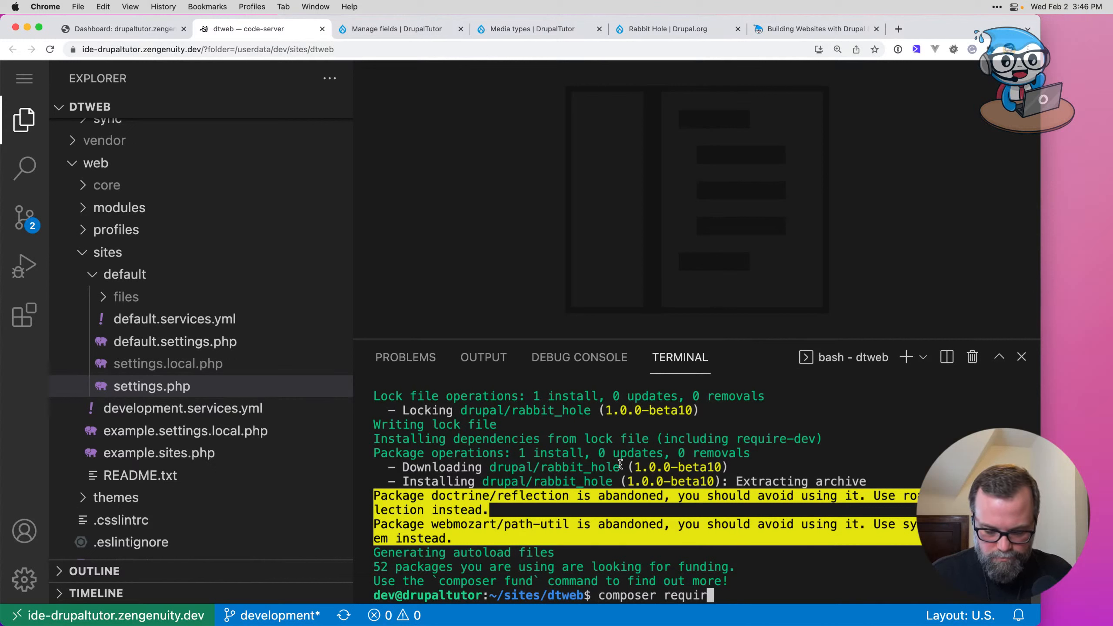
pyautogui.write('e drupal/dyn')
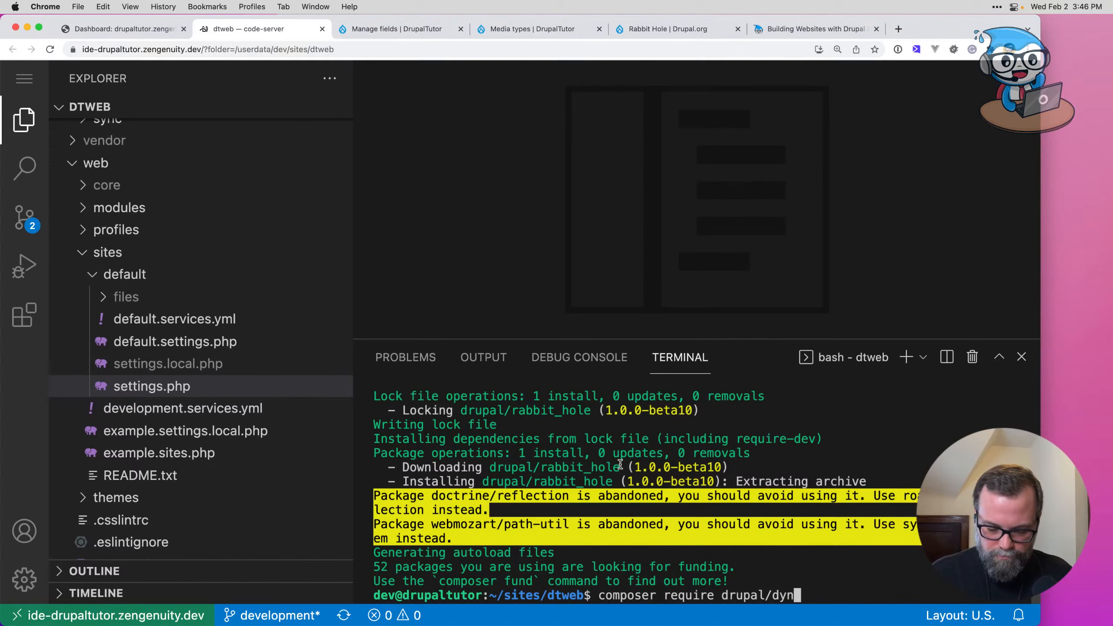
pyautogui.write('amic_entity_reff')
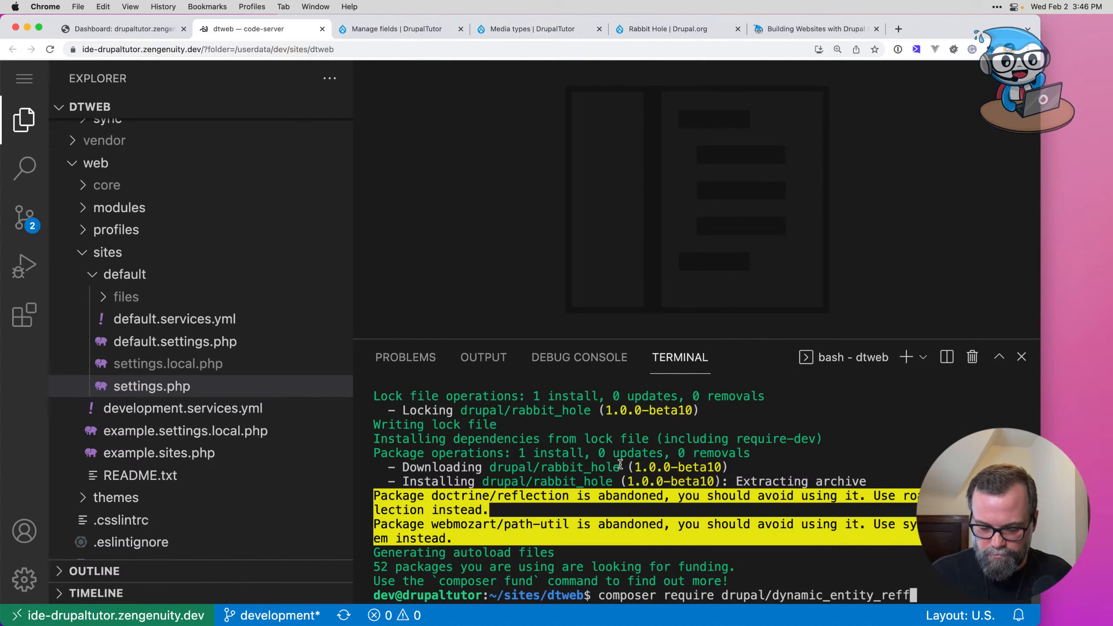
pyautogui.press('BackSpace')
pyautogui.write('erence')
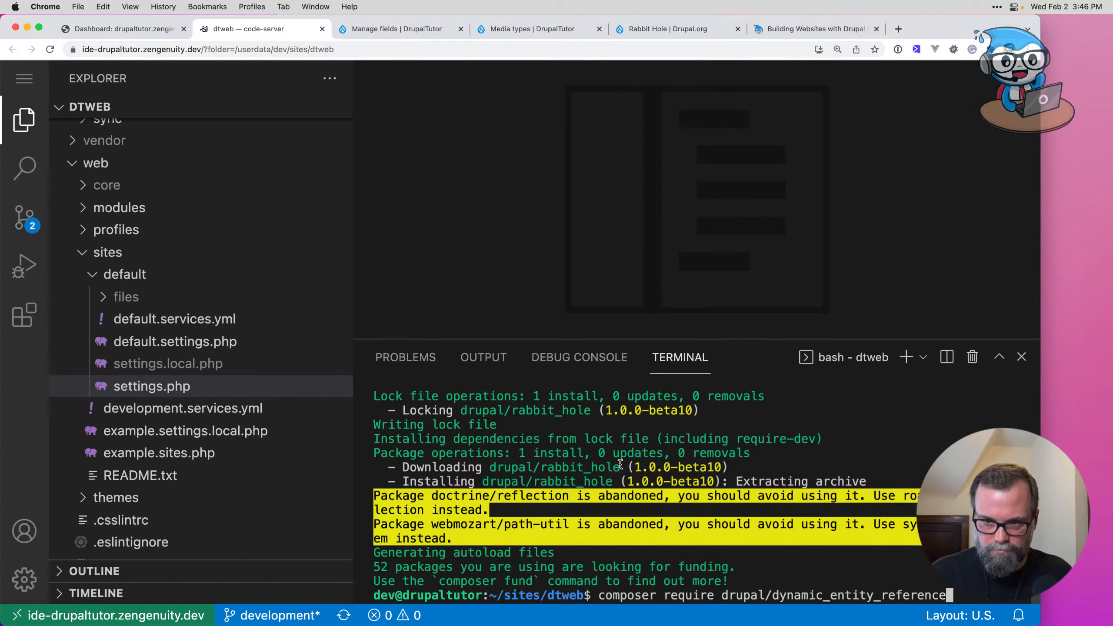
pyautogui.press('Return')
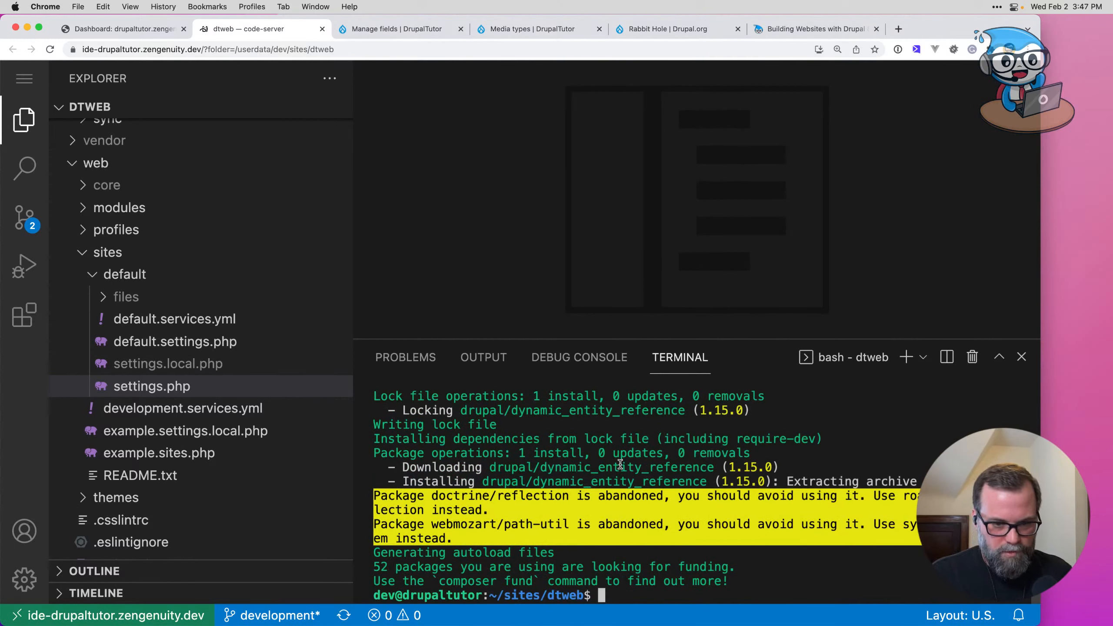
# Step: Switch to the DrupalTutor admin site, filter its module list by "dyn", and install the Dynamic Entity Reference module
pyautogui.click(376, 29)
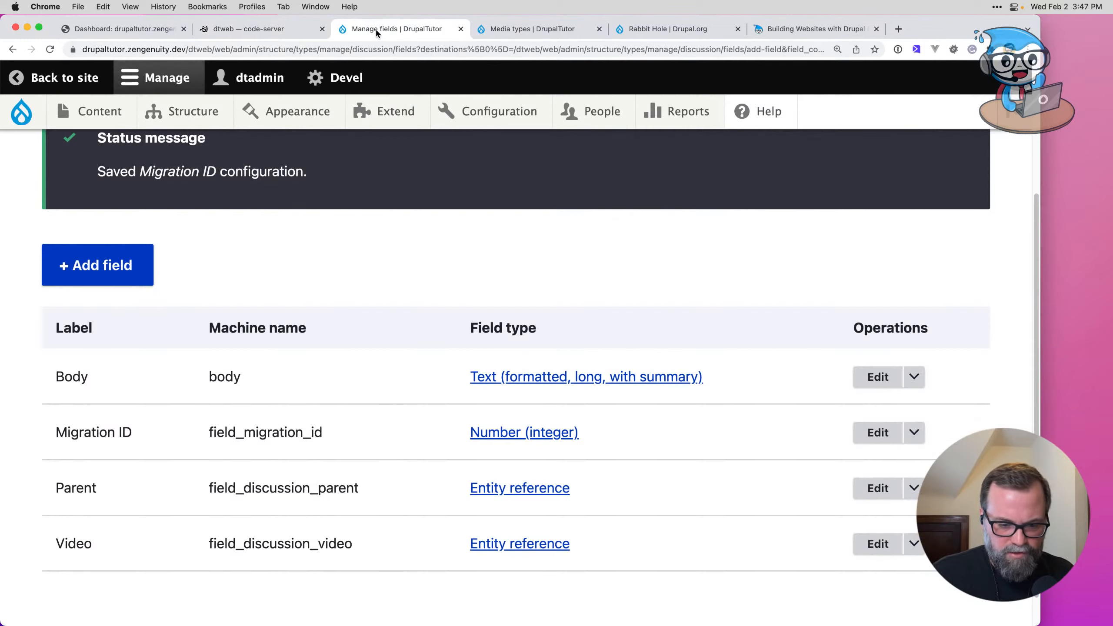
pyautogui.click(399, 109)
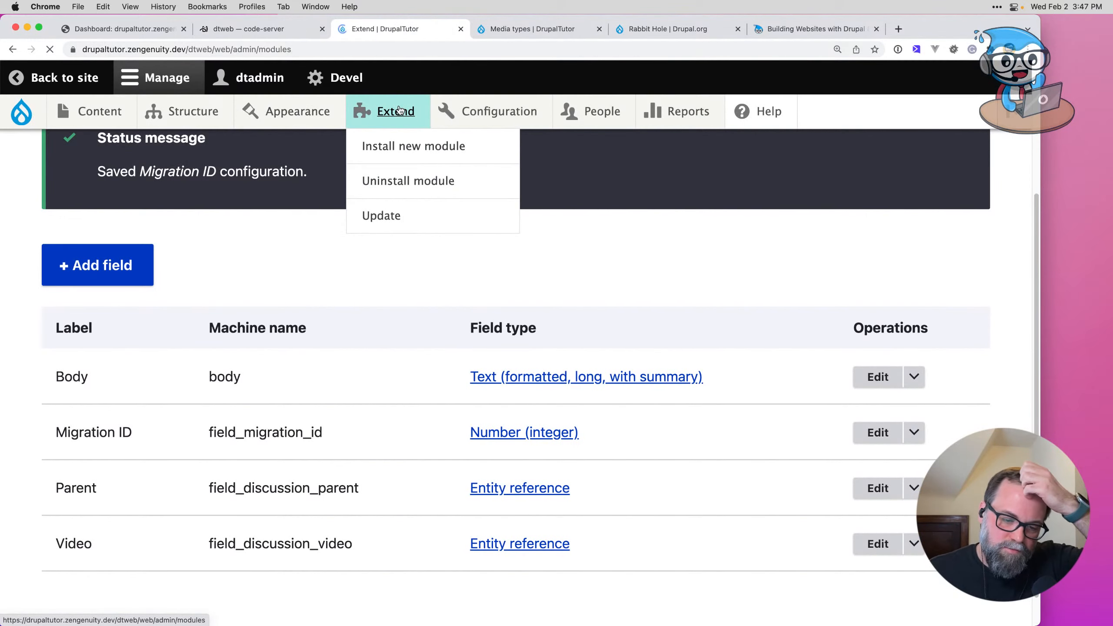
pyautogui.scroll(-20, 349, 386)
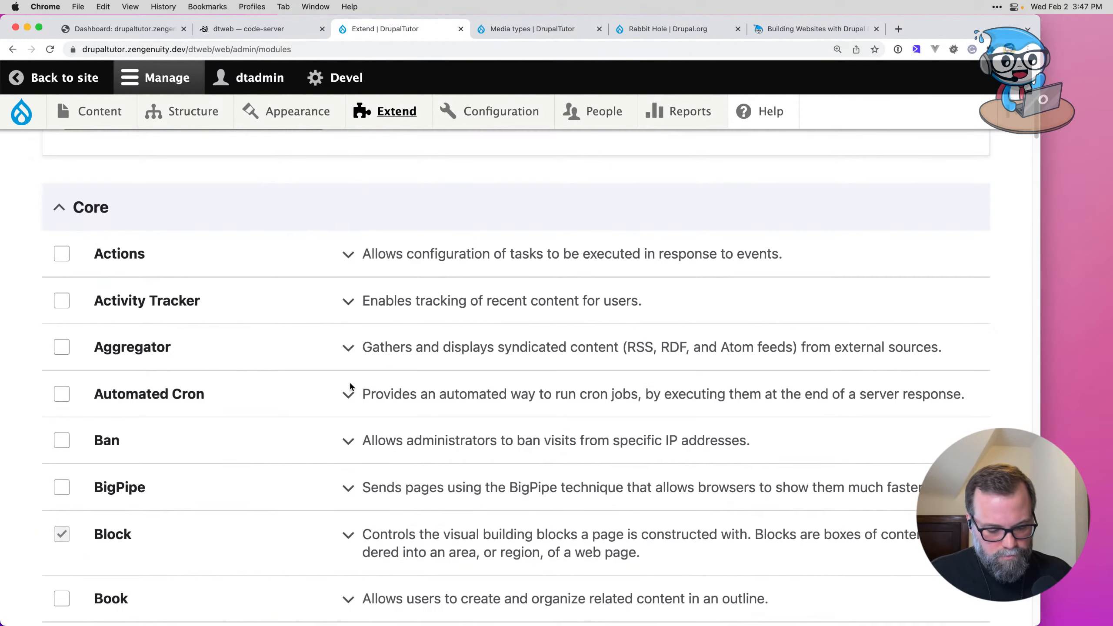
pyautogui.scroll(-20, 342, 385)
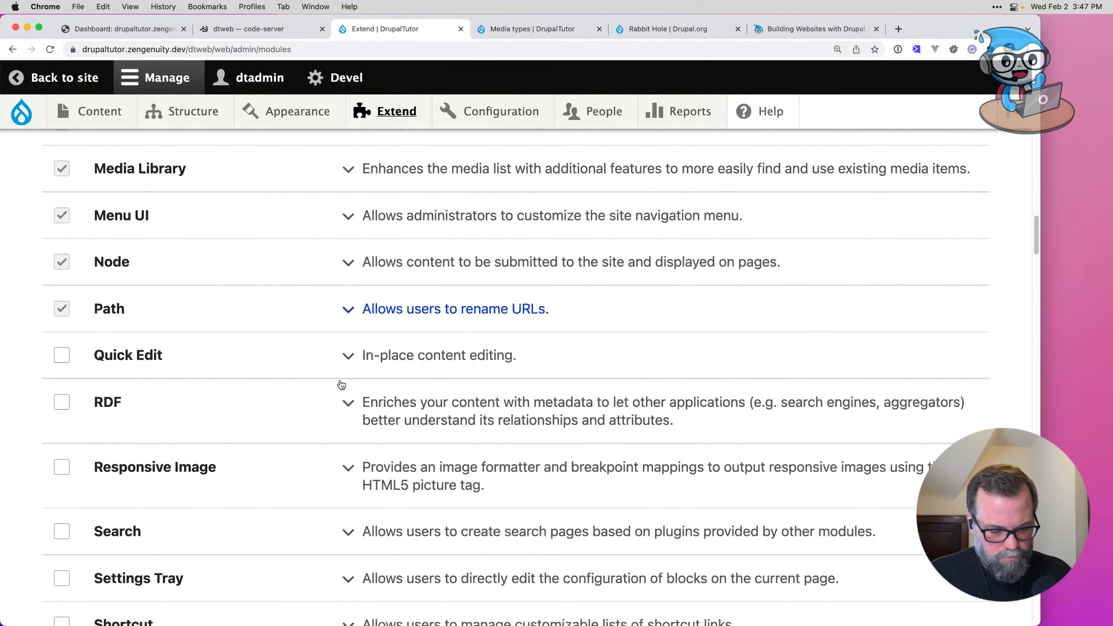
pyautogui.scroll(20, 343, 372)
pyautogui.scroll(-5, 236, 474)
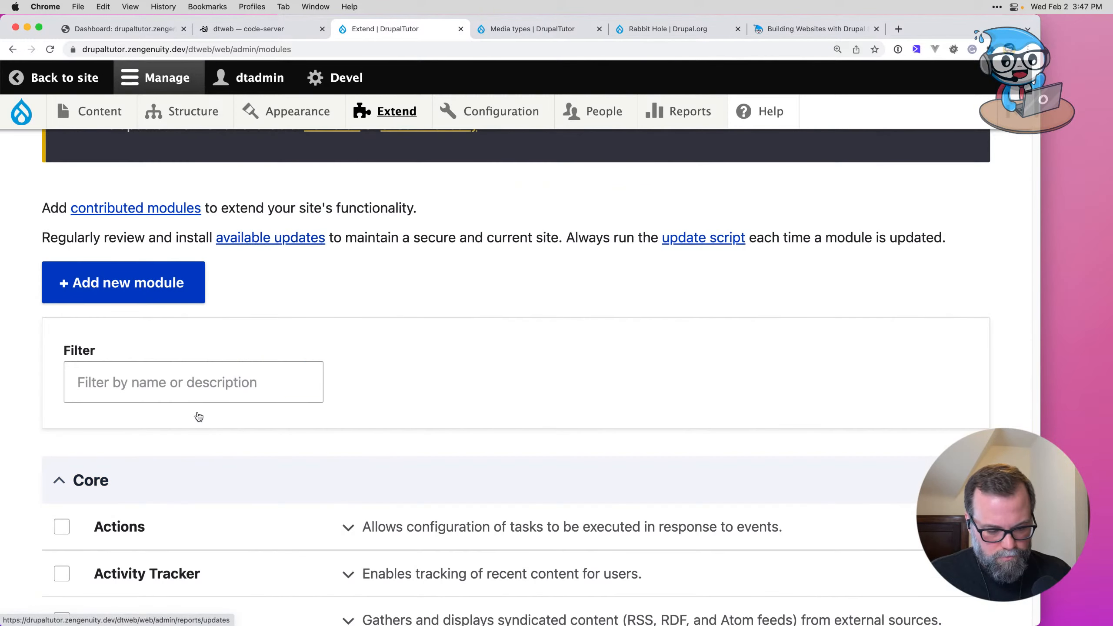
pyautogui.click(190, 387)
pyautogui.write('dyn')
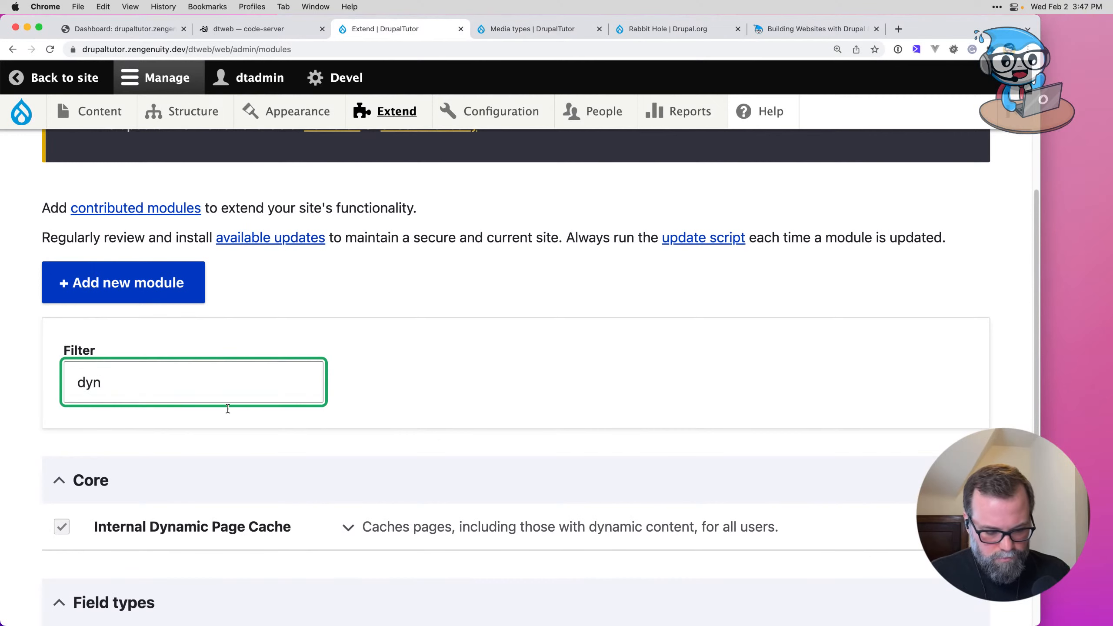
pyautogui.scroll(-5, 232, 408)
pyautogui.click(222, 435)
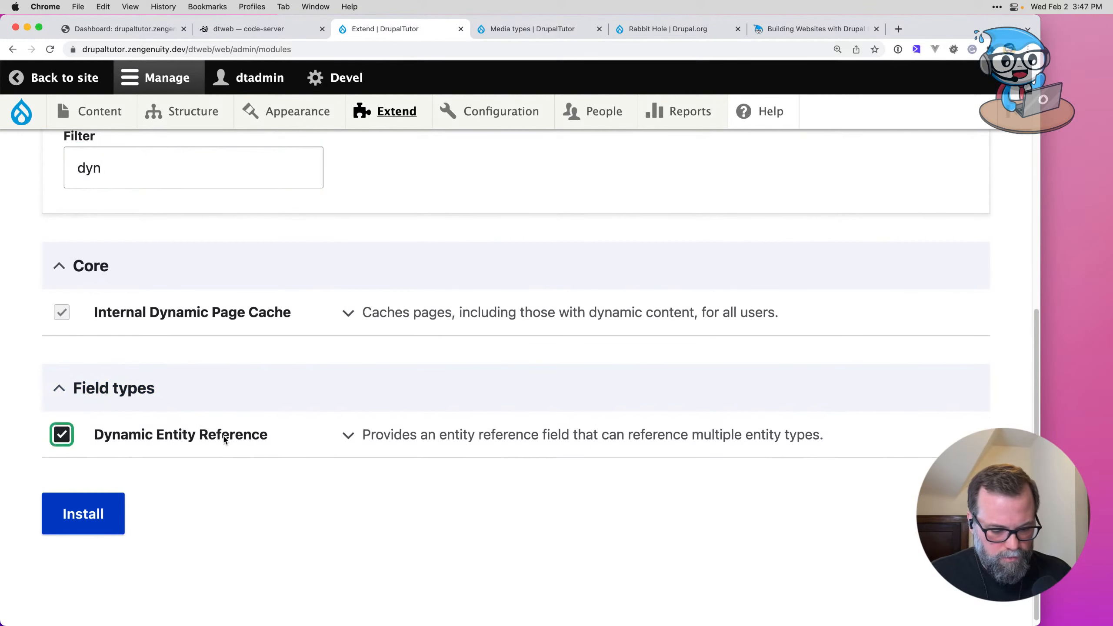
pyautogui.click(117, 514)
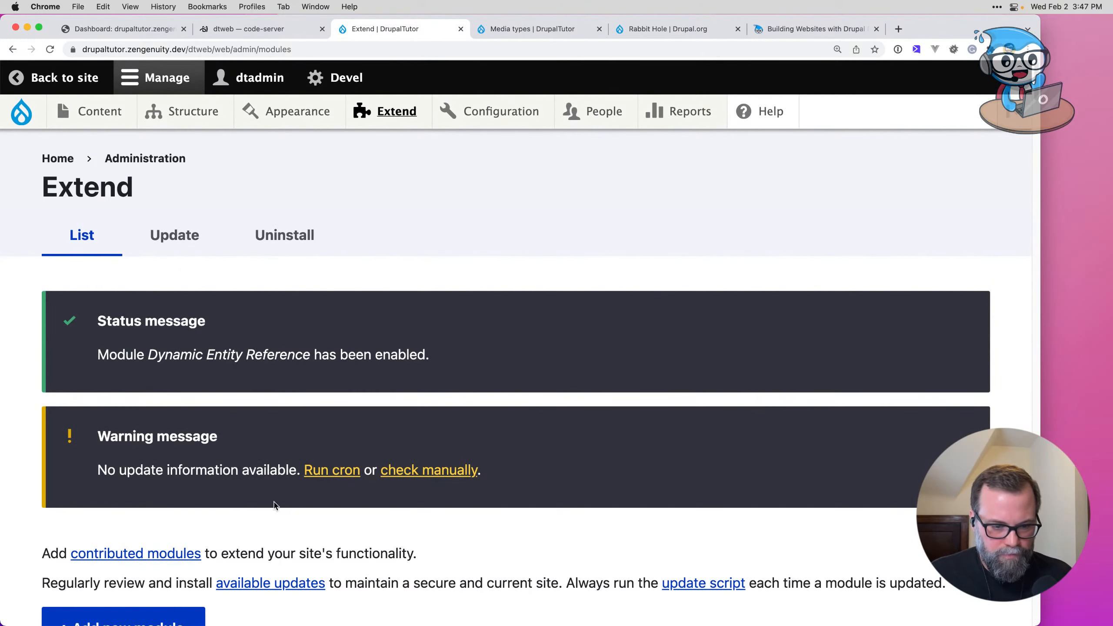
# Step: Start a new content type and name it Lesson
pyautogui.moveTo(181, 119)
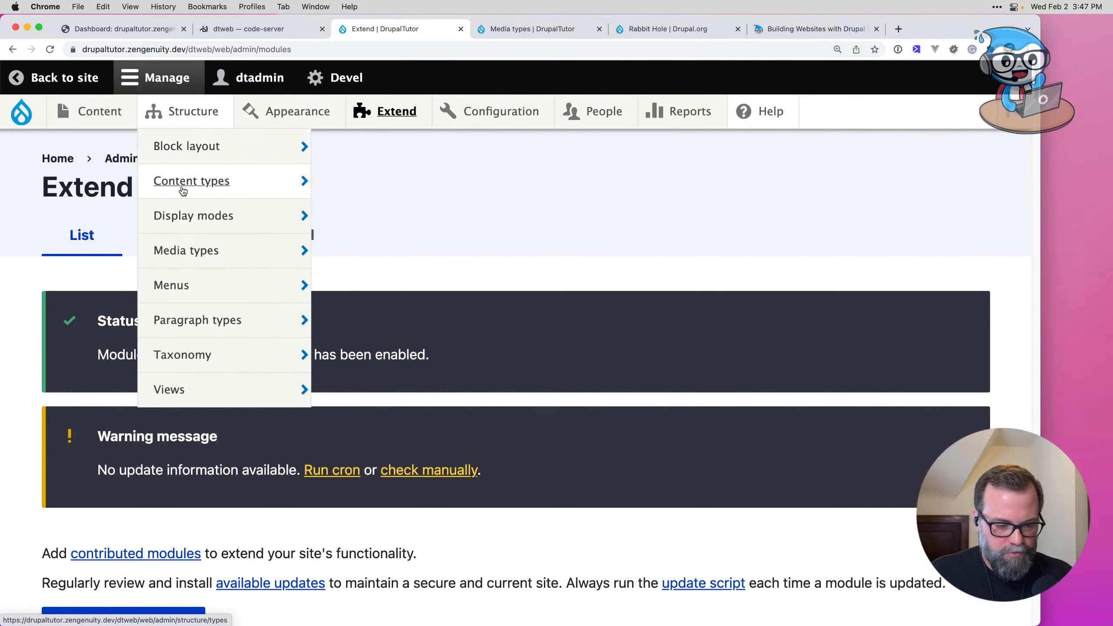
pyautogui.moveTo(183, 190)
pyautogui.click(420, 187)
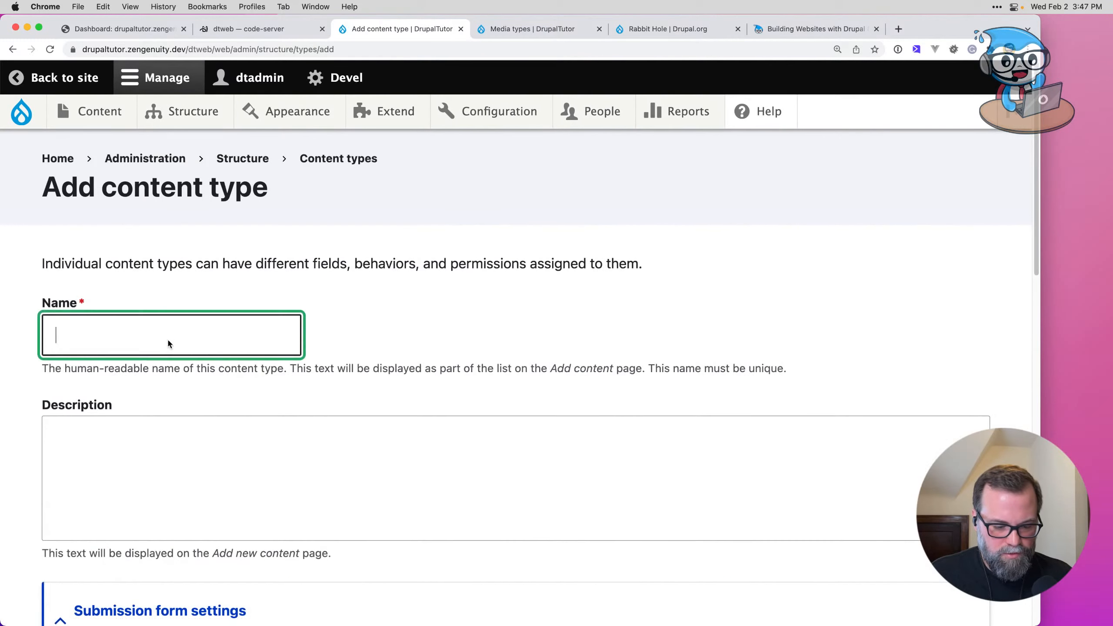
pyautogui.write('Lesson')
pyautogui.scroll(-1, 262, 358)
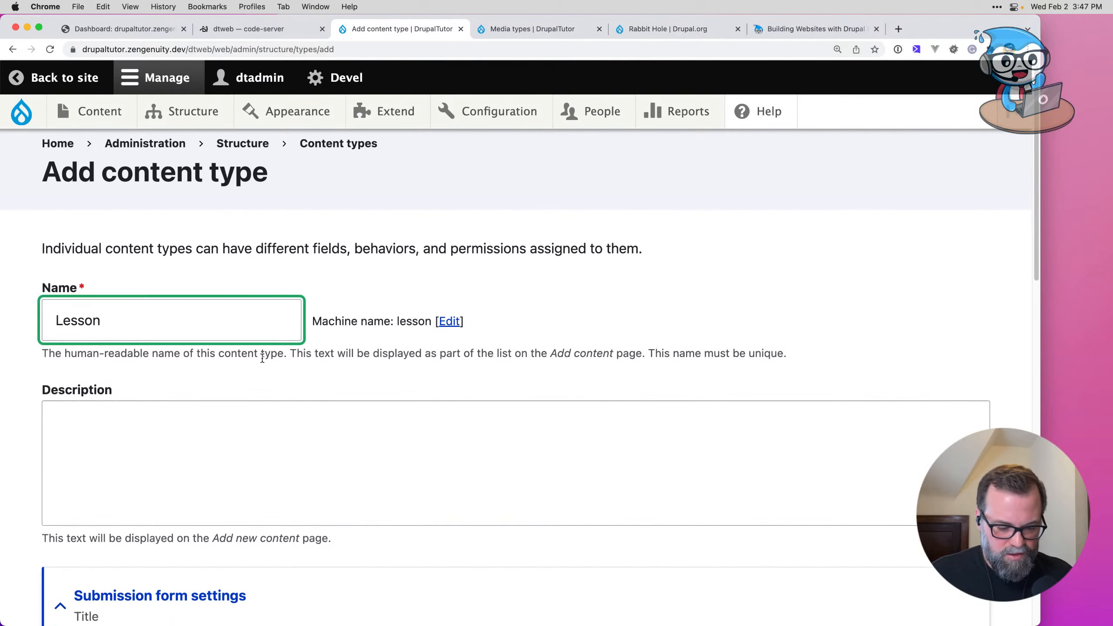
# Step: Turn off the display of author and date information for the Lesson content type
pyautogui.scroll(-10, 262, 359)
pyautogui.scroll(-3, 181, 461)
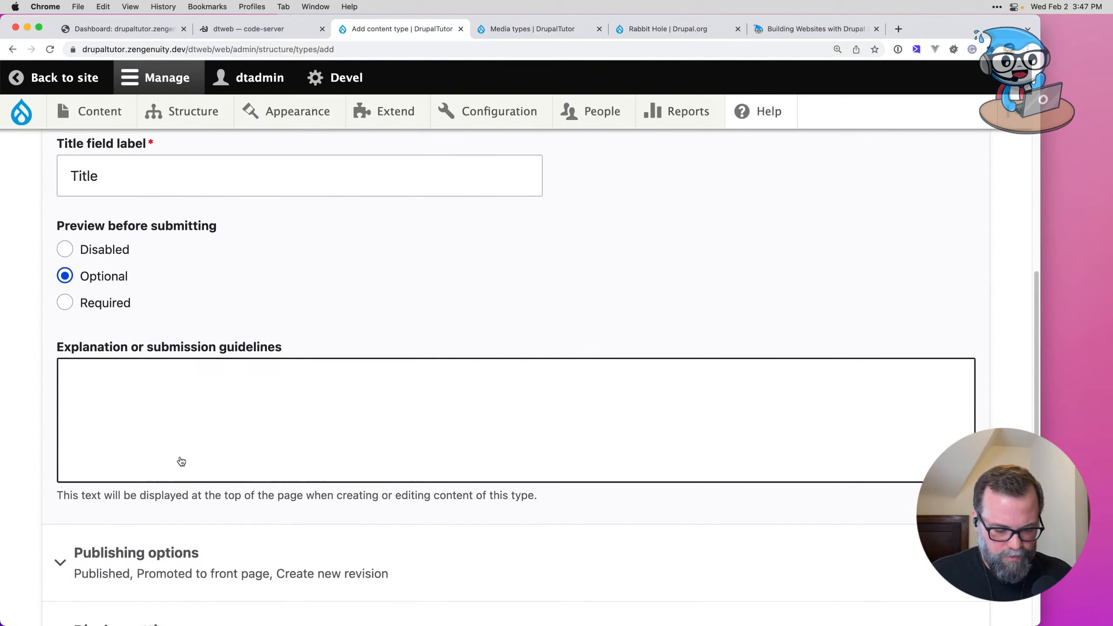
pyautogui.scroll(-5, 181, 461)
pyautogui.click(201, 455)
pyautogui.scroll(-5, 165, 354)
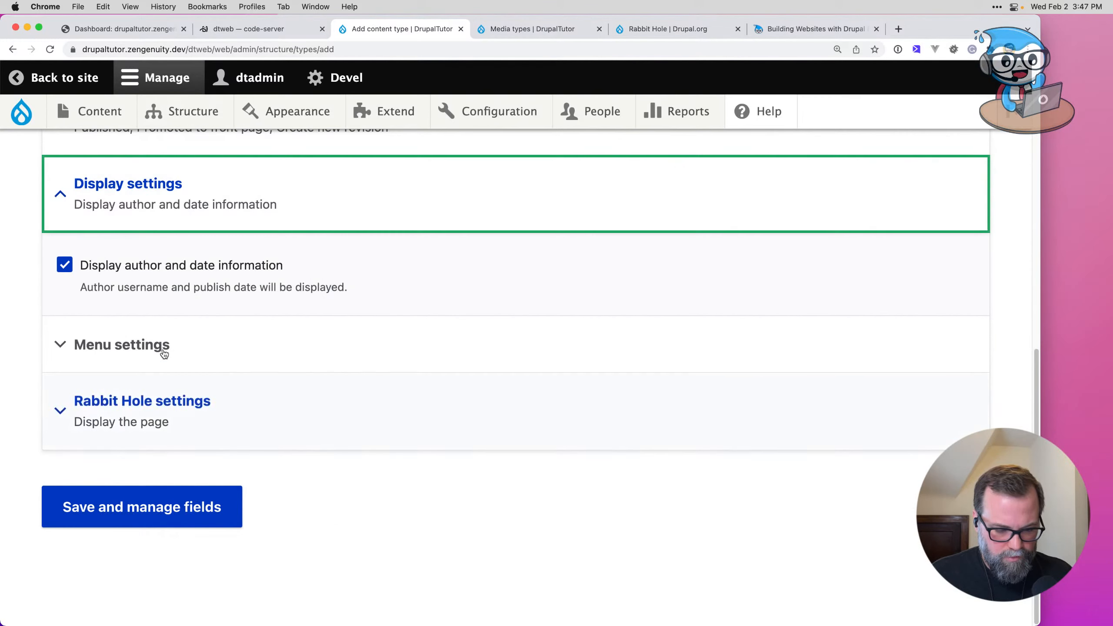
pyautogui.click(149, 266)
# Step: Disable the Promoted to front page default in the Lesson content type's publishing options
pyautogui.scroll(4, 217, 312)
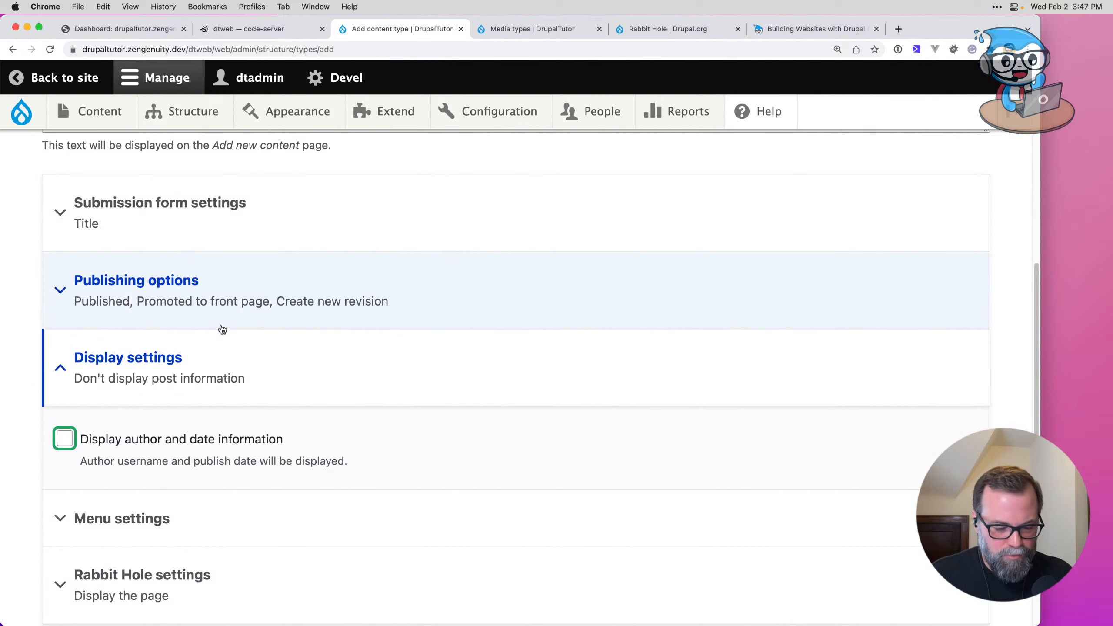
pyautogui.click(194, 303)
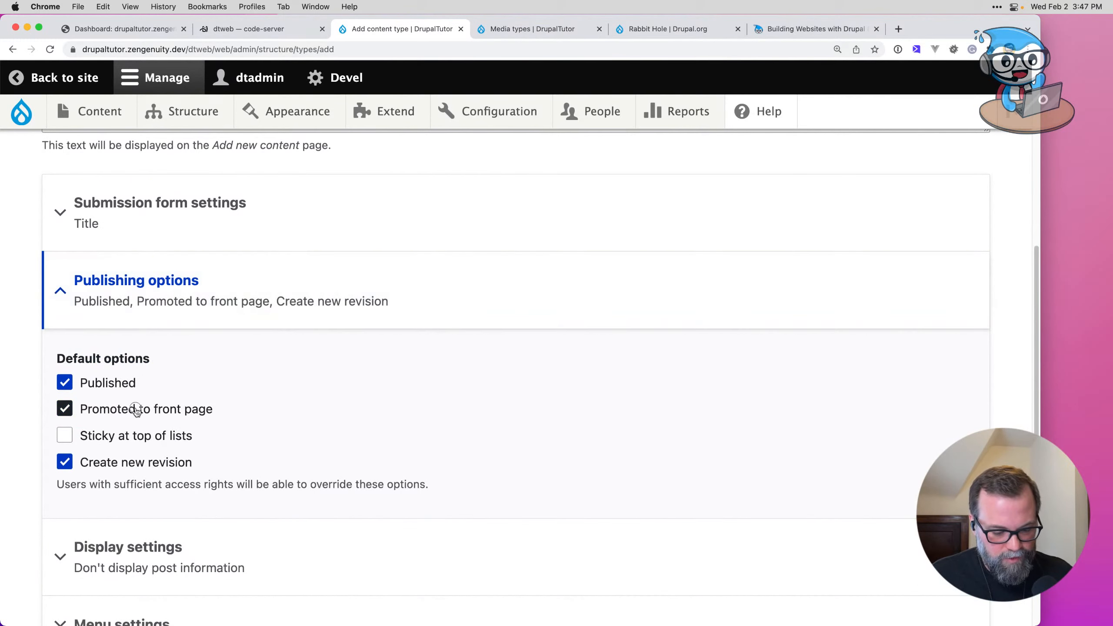
pyautogui.click(133, 410)
pyautogui.scroll(-4, 297, 385)
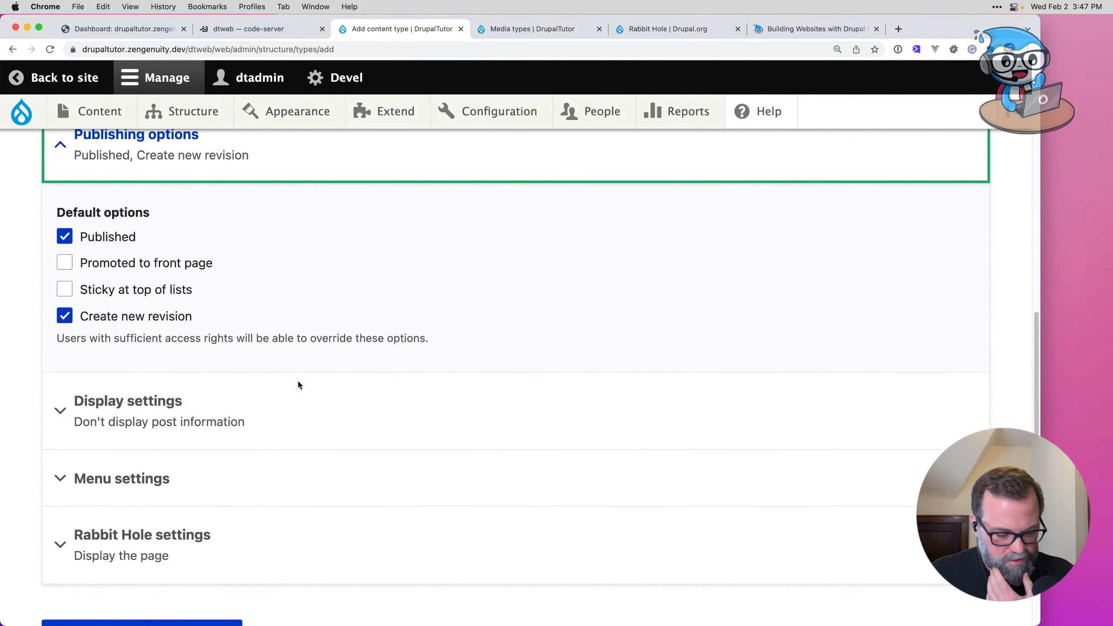
# Step: Remove Main navigation from the Lesson content type's available menus, and save the content type to manage its fields
pyautogui.click(198, 462)
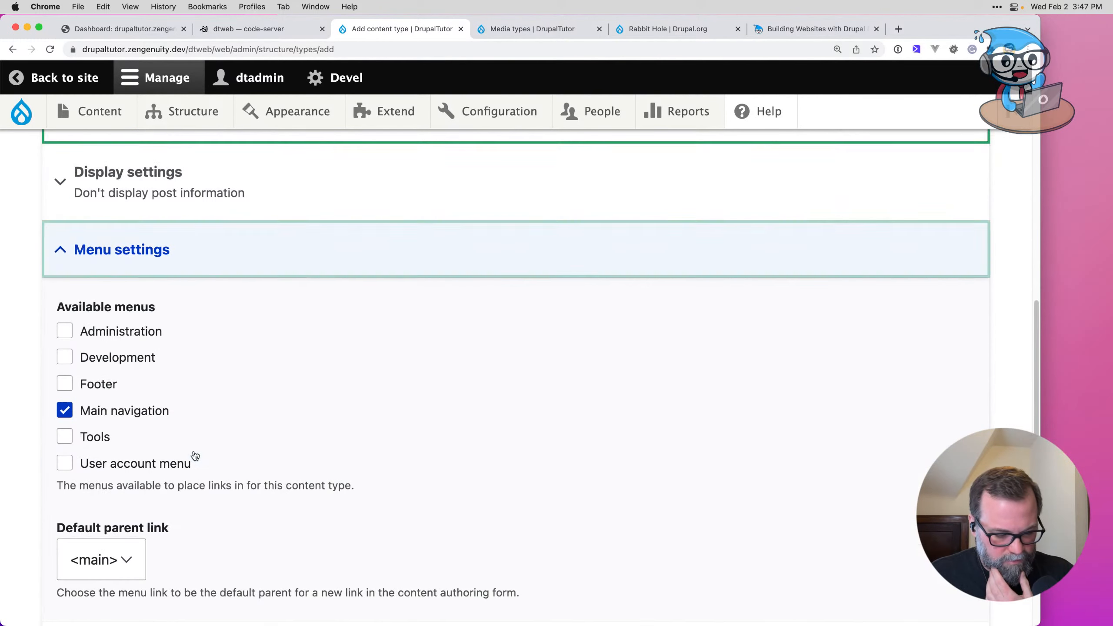
pyautogui.click(64, 410)
pyautogui.click(136, 264)
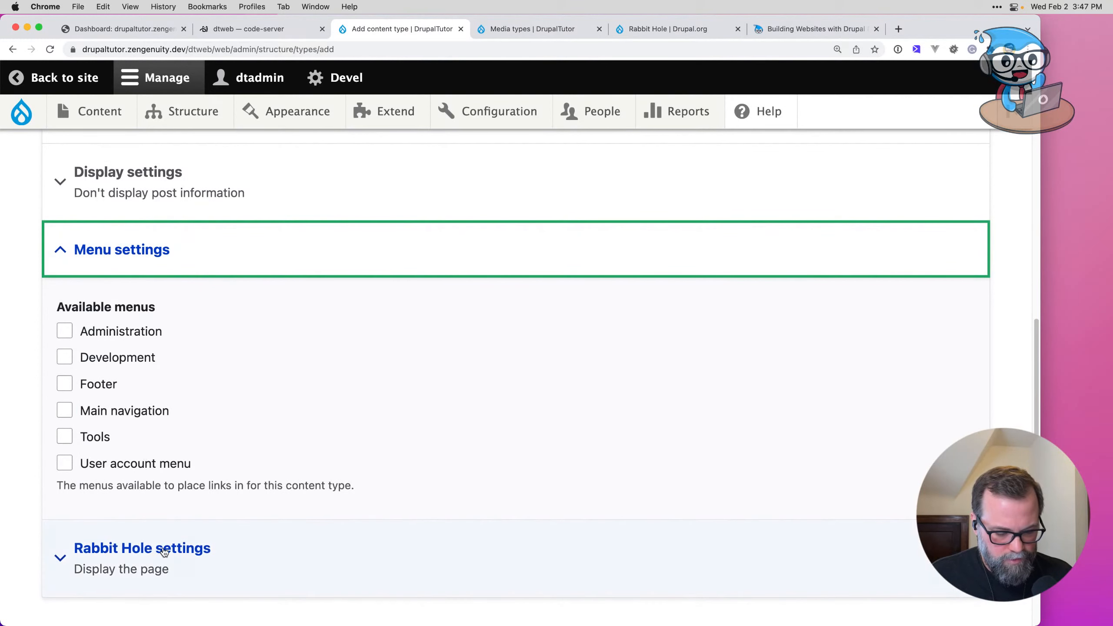
pyautogui.scroll(-2, 160, 548)
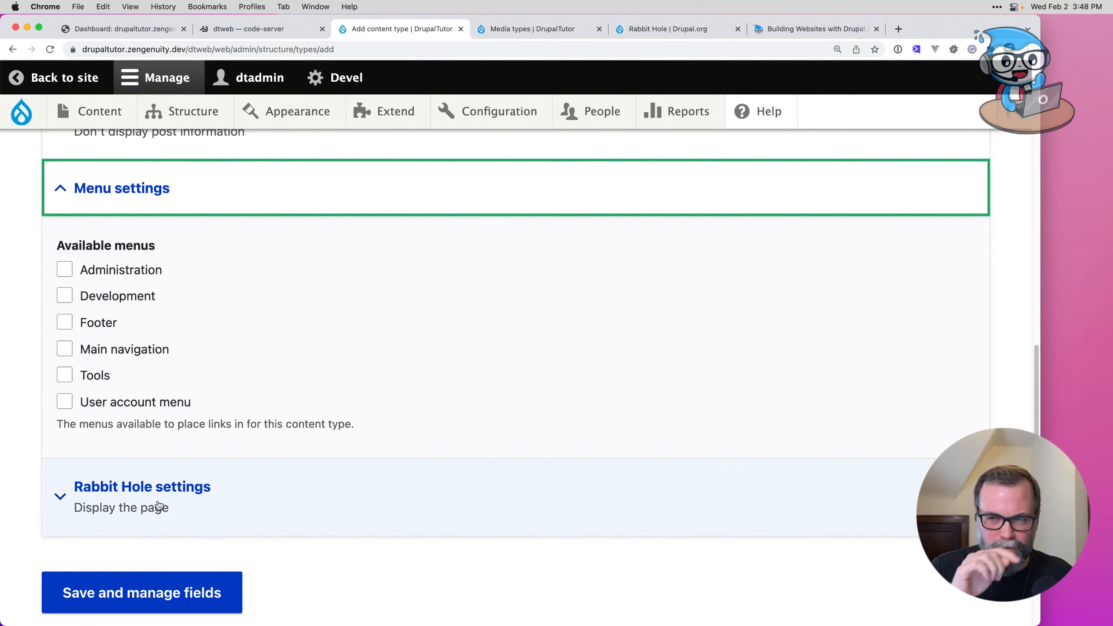
pyautogui.click(156, 594)
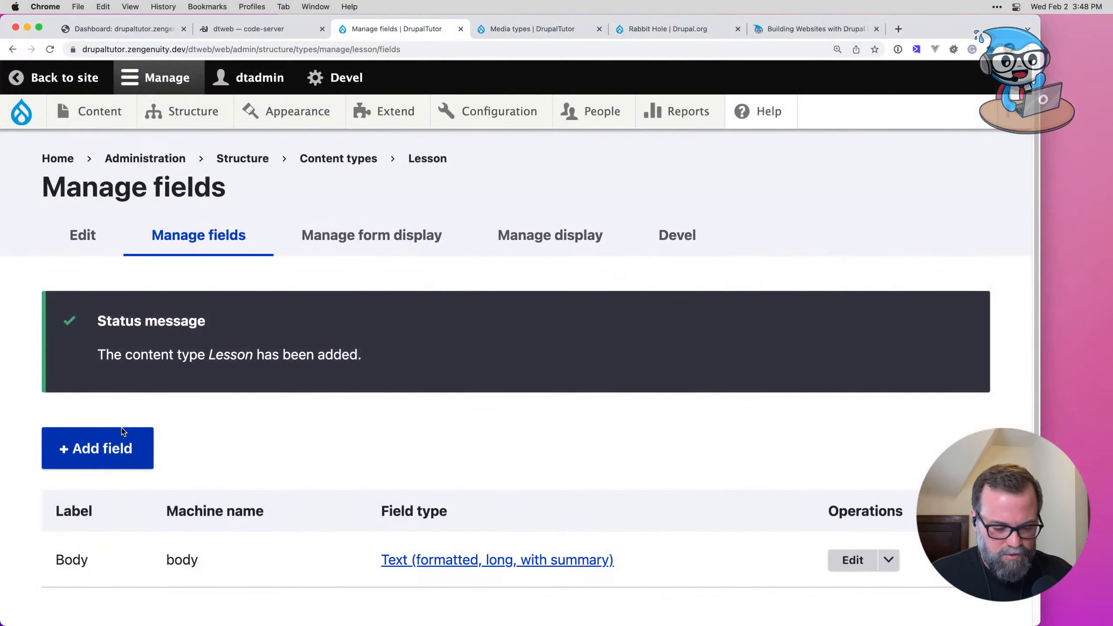
# Step: Delete the default Body field from the Lesson content type
pyautogui.click(121, 448)
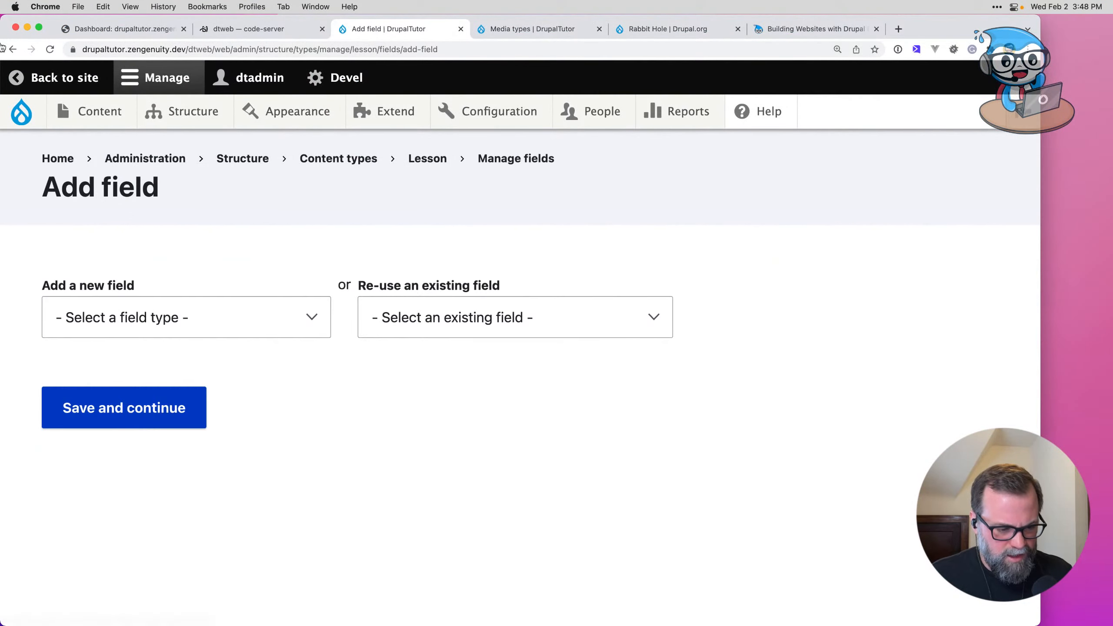
pyautogui.click(14, 46)
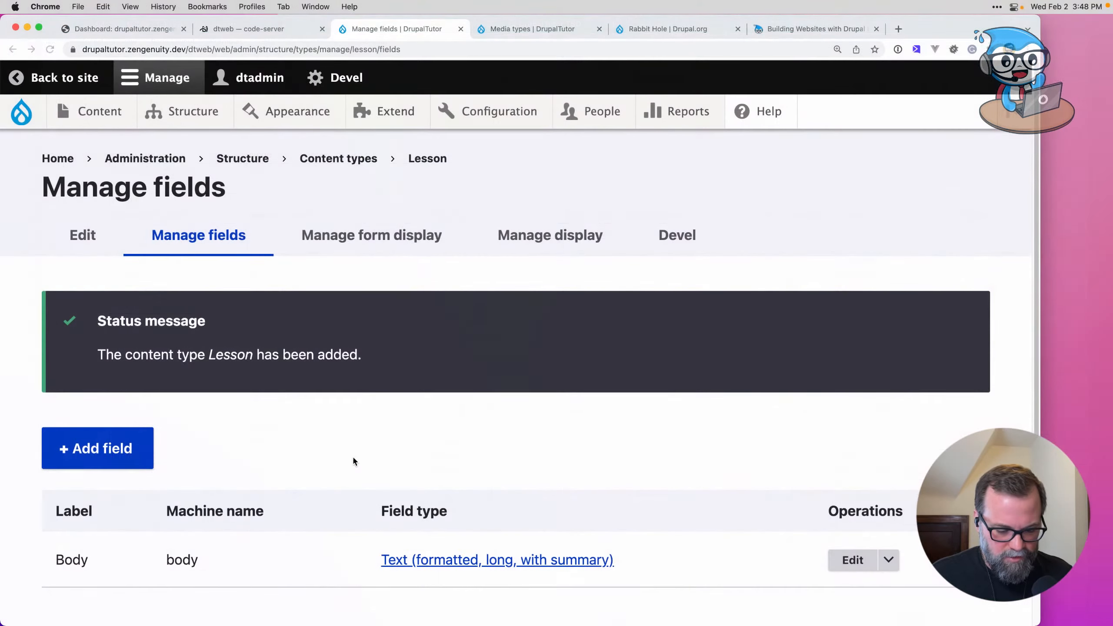
pyautogui.click(880, 560)
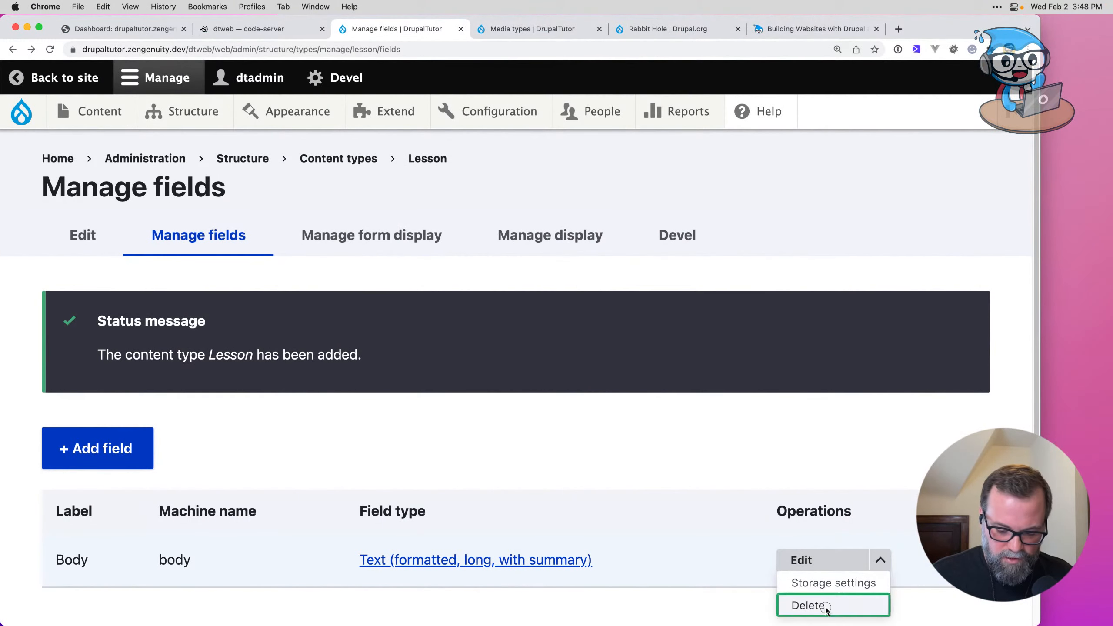
pyautogui.click(808, 605)
pyautogui.click(87, 603)
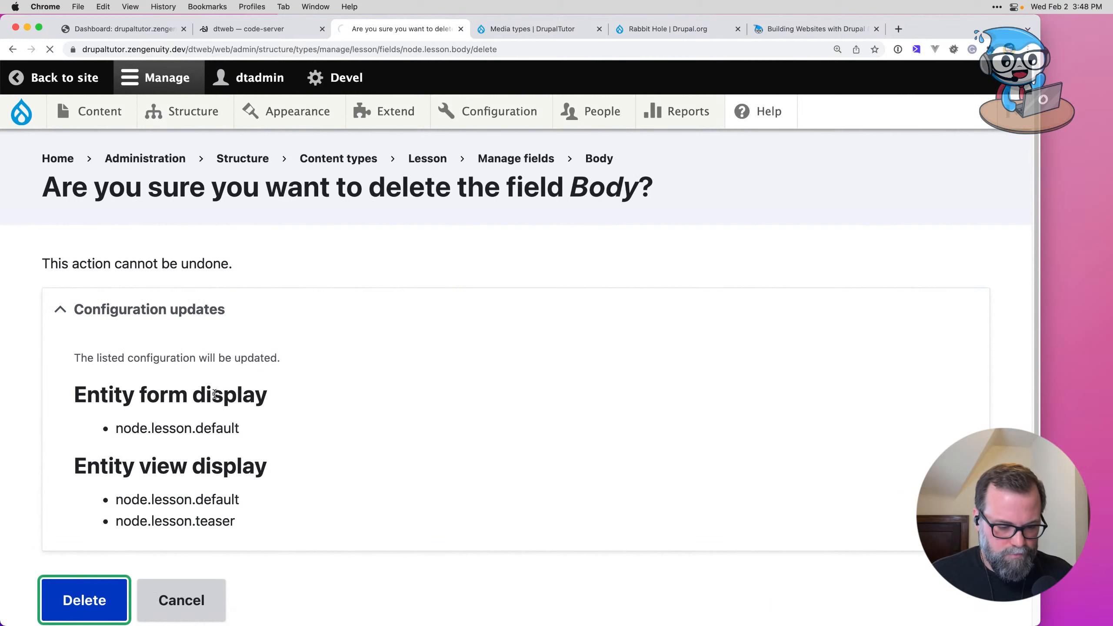
# Step: Start adding a new field to the Lesson content type, using the Media type from the Dynamic Reference group
pyautogui.click(141, 439)
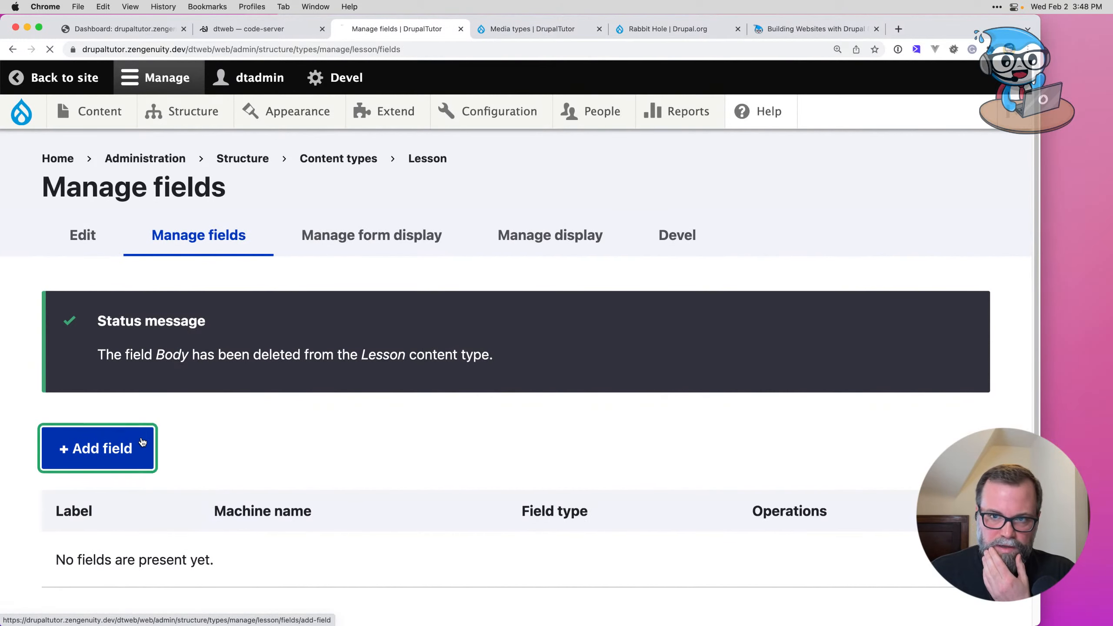
pyautogui.click(156, 317)
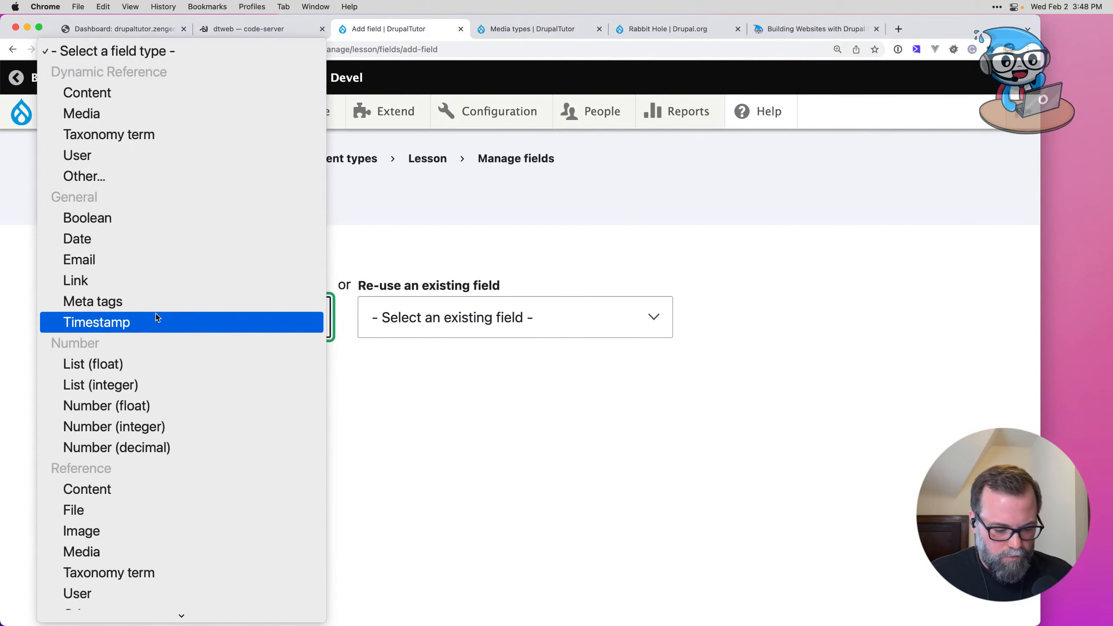
pyautogui.scroll(-5, 157, 316)
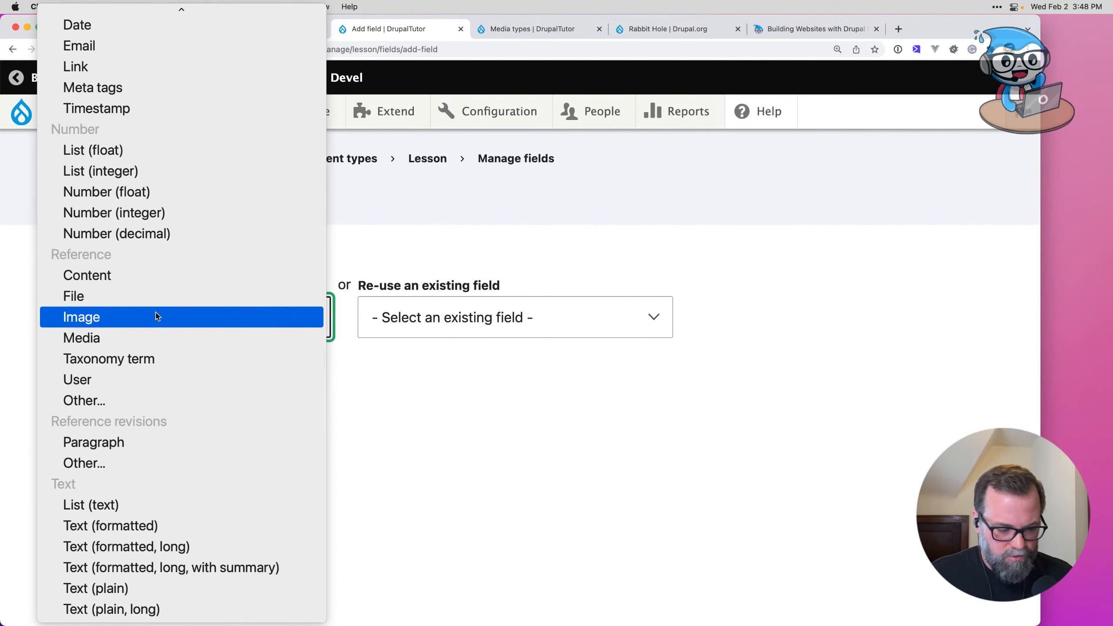
pyautogui.scroll(5, 156, 316)
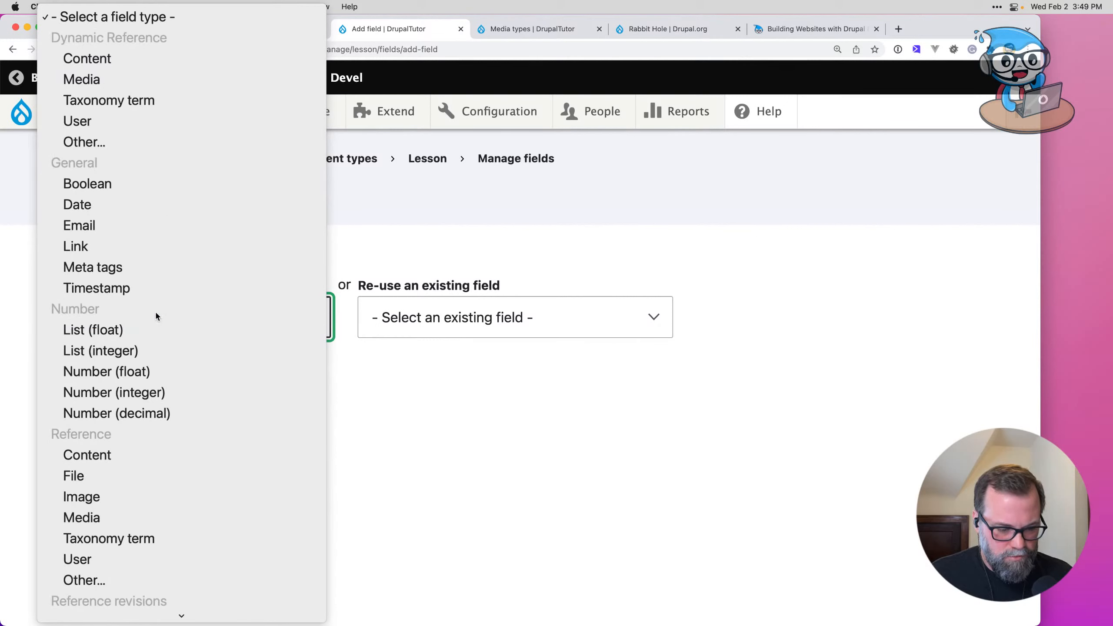
pyautogui.scroll(-5, 156, 317)
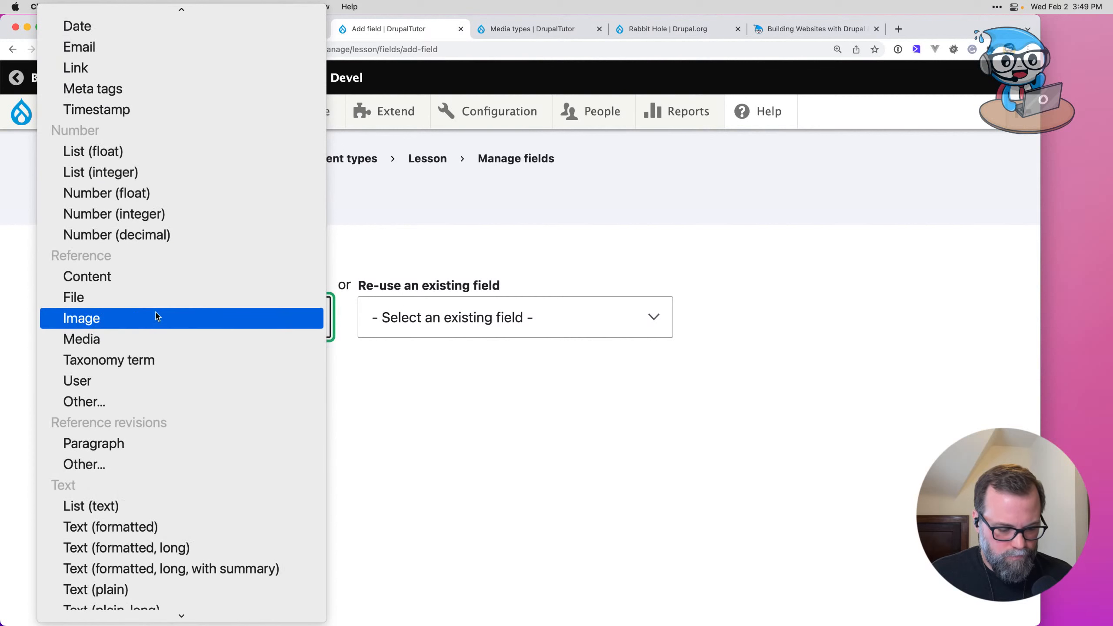
pyautogui.scroll(-1, 156, 316)
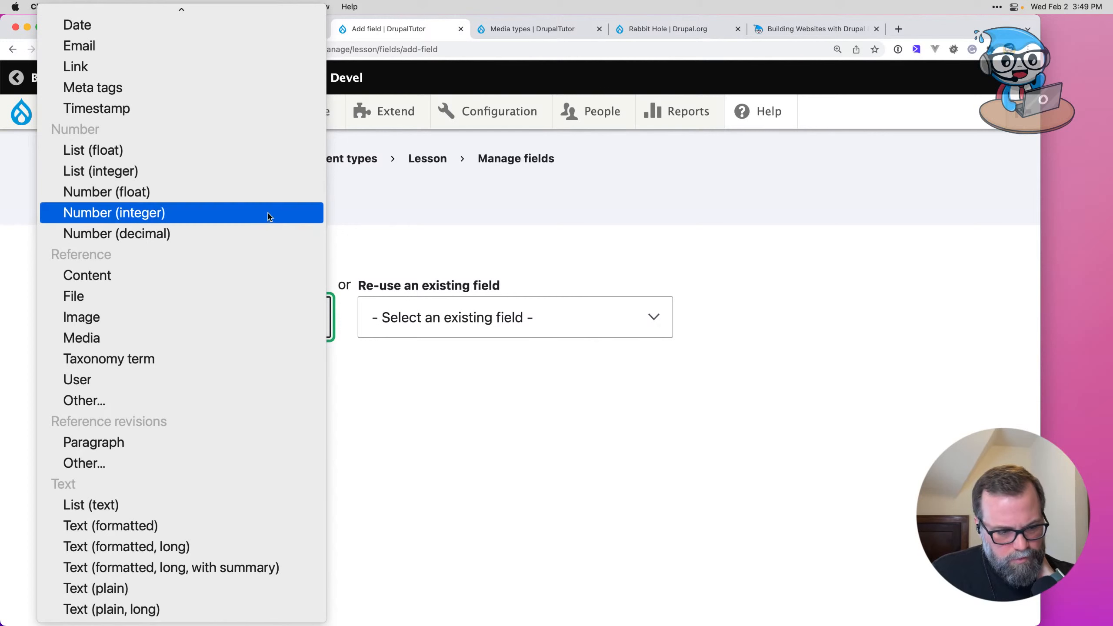
pyautogui.scroll(5, 268, 216)
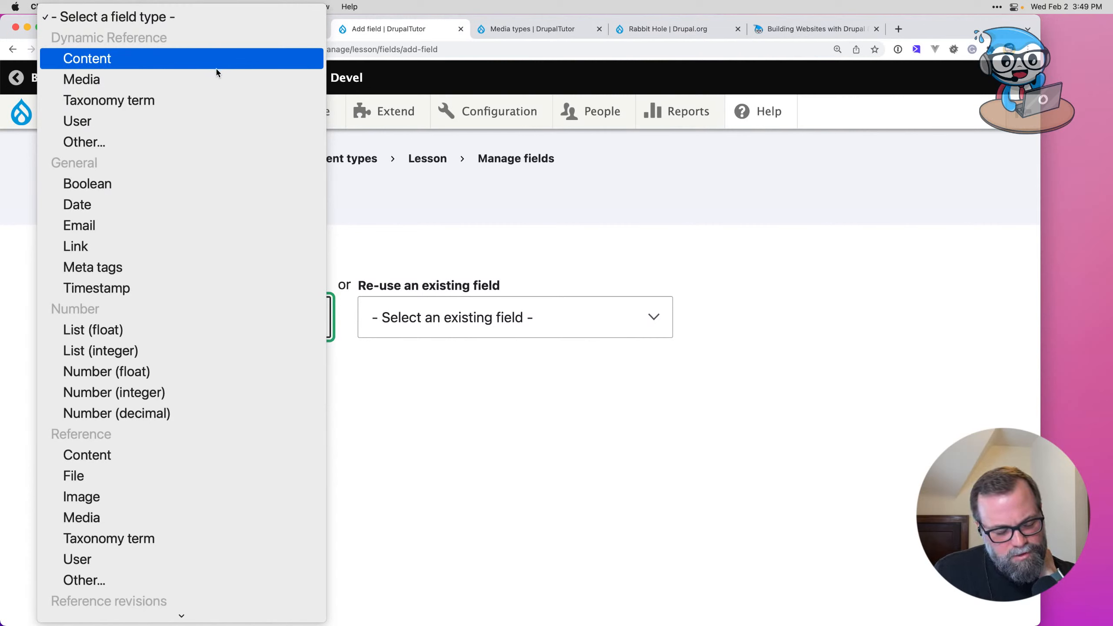
pyautogui.click(211, 78)
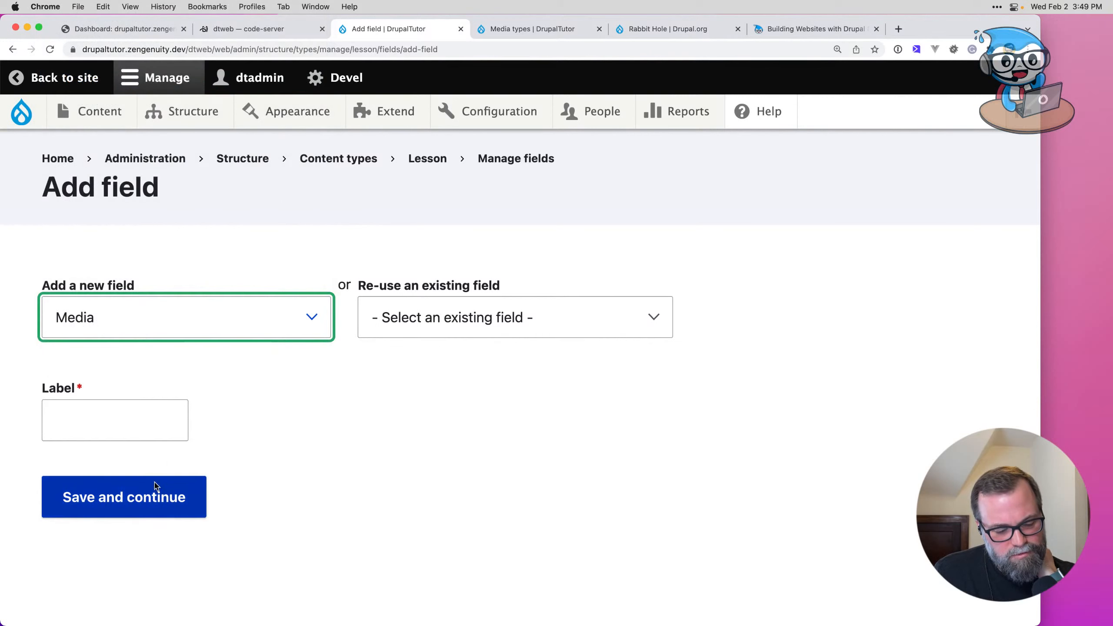
# Step: Label the new Media reference field Content, check it against the Excel specification, and continue to its field settings
pyautogui.click(141, 417)
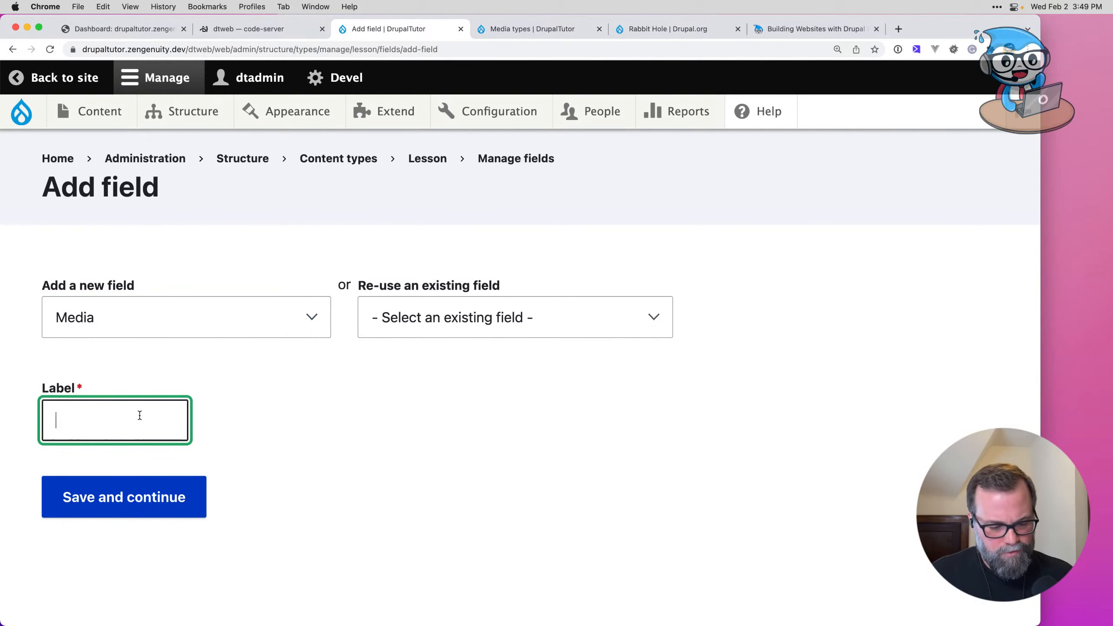
pyautogui.write('Conent')
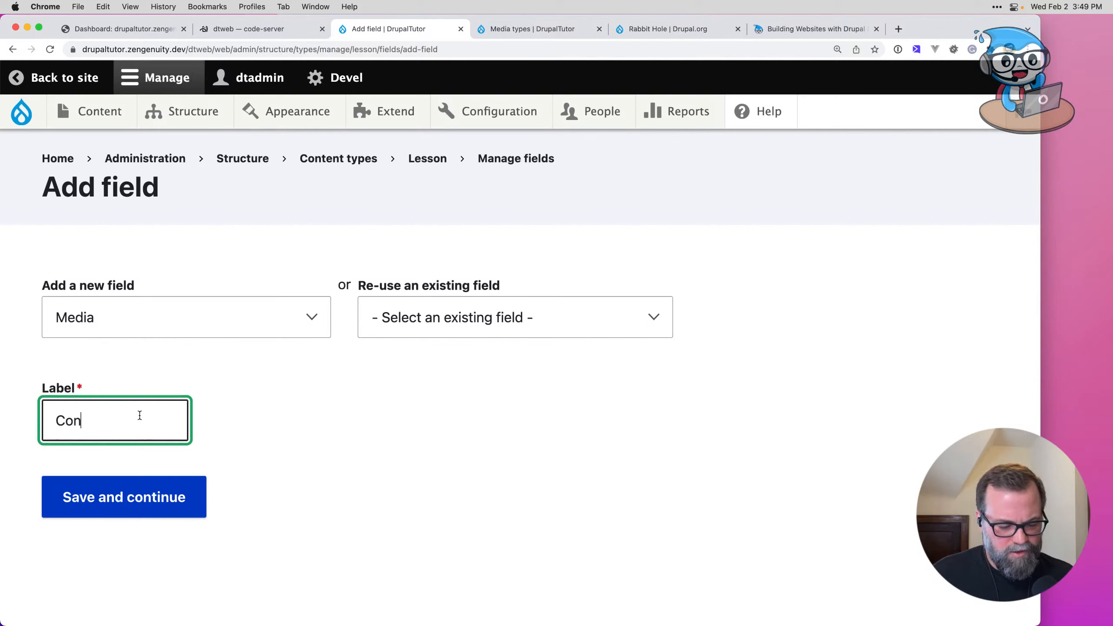
pyautogui.press('BackSpace')
pyautogui.press('BackSpace')
pyautogui.press('BackSpace')
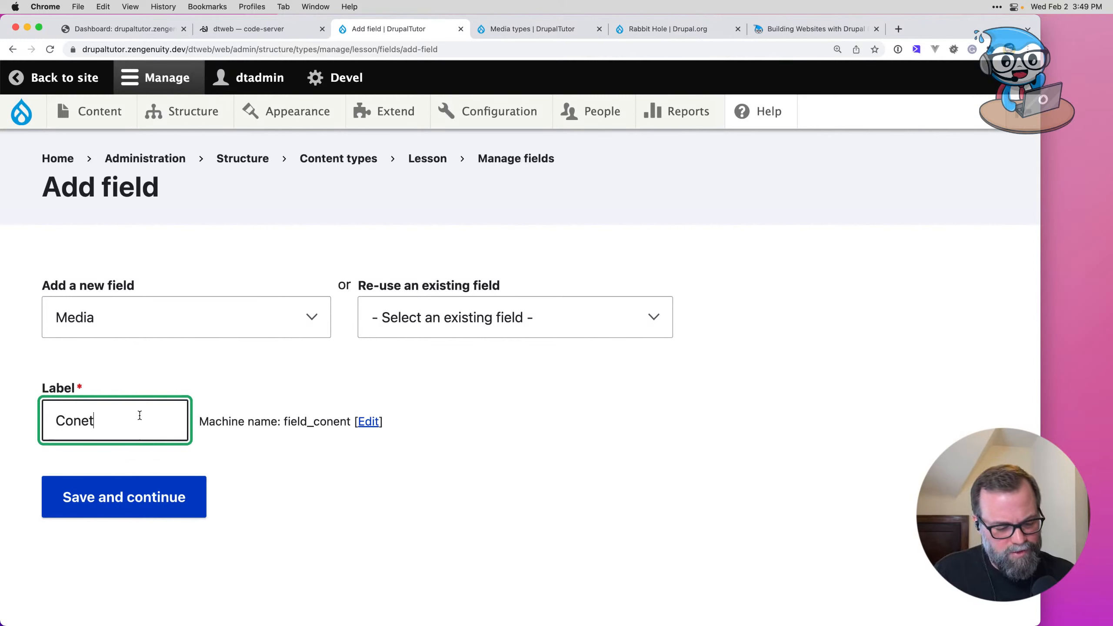
pyautogui.write('tent')
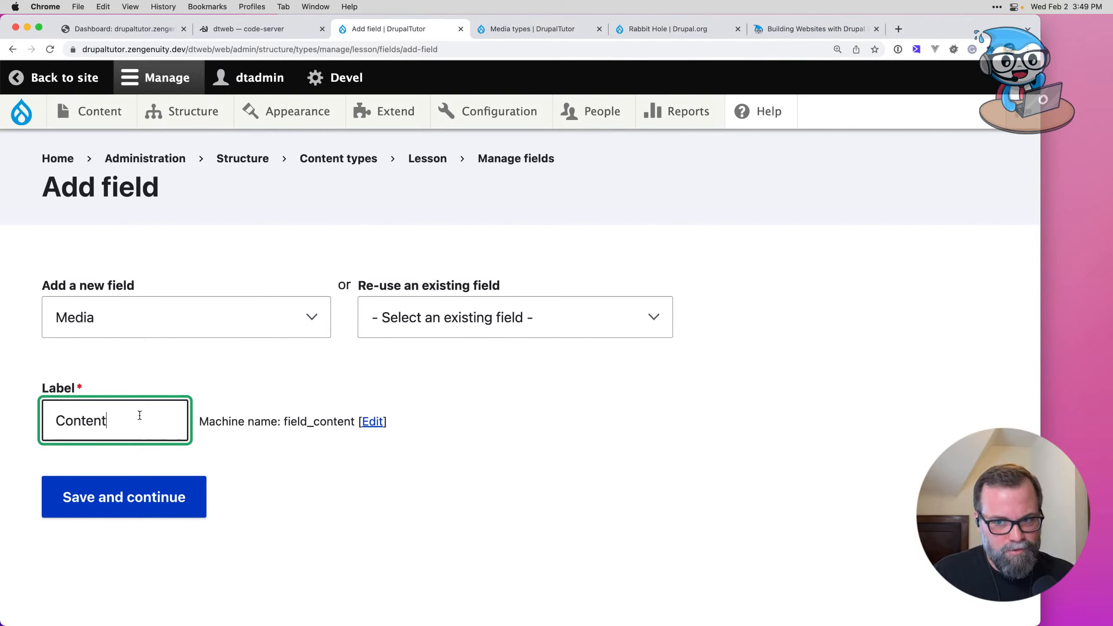
pyautogui.press('super+Tab')
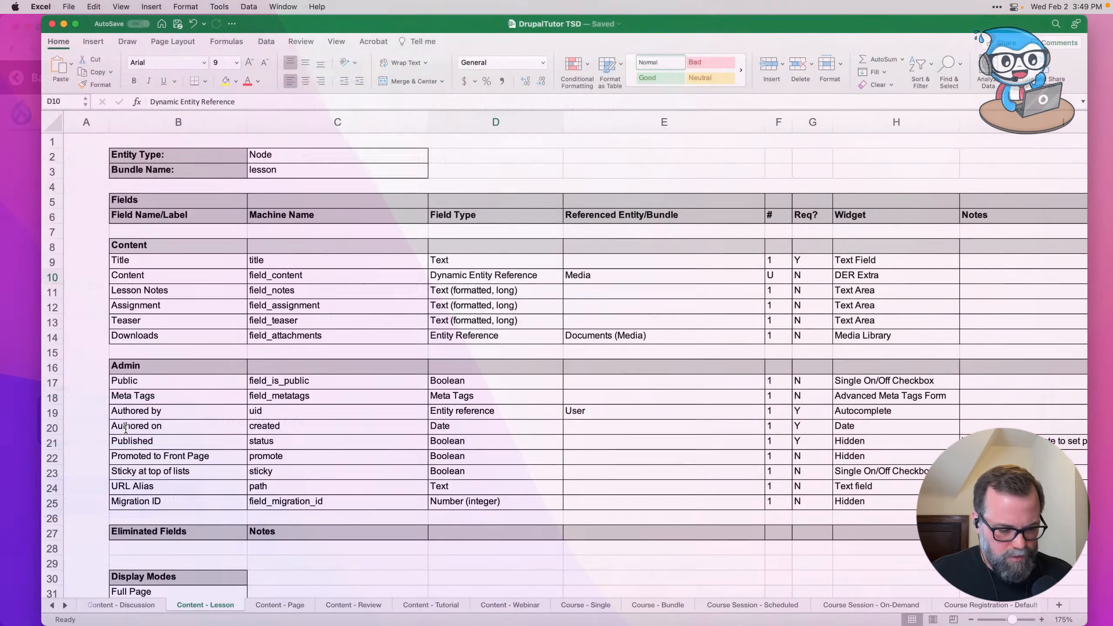
pyautogui.press('super+Tab')
pyautogui.click(158, 486)
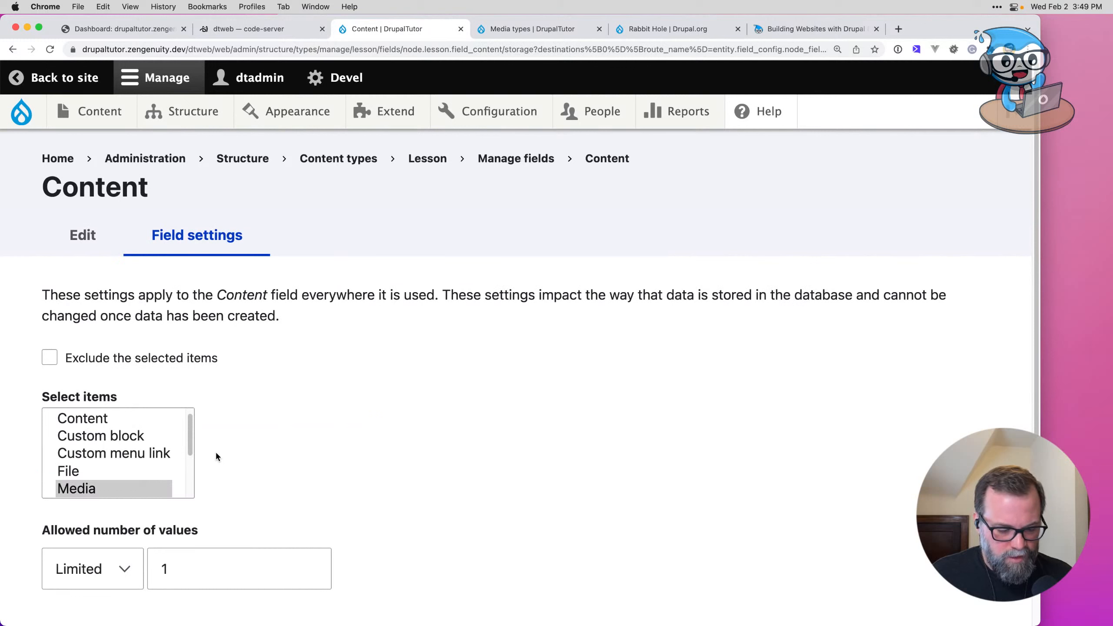
# Step: Allow an unlimited number of values for the Content field, keeping Media as the referenced item, and save the field settings
pyautogui.moveTo(190, 444)
pyautogui.mouseDown()
pyautogui.moveTo(196, 468)
pyautogui.moveTo(197, 442)
pyautogui.mouseUp()
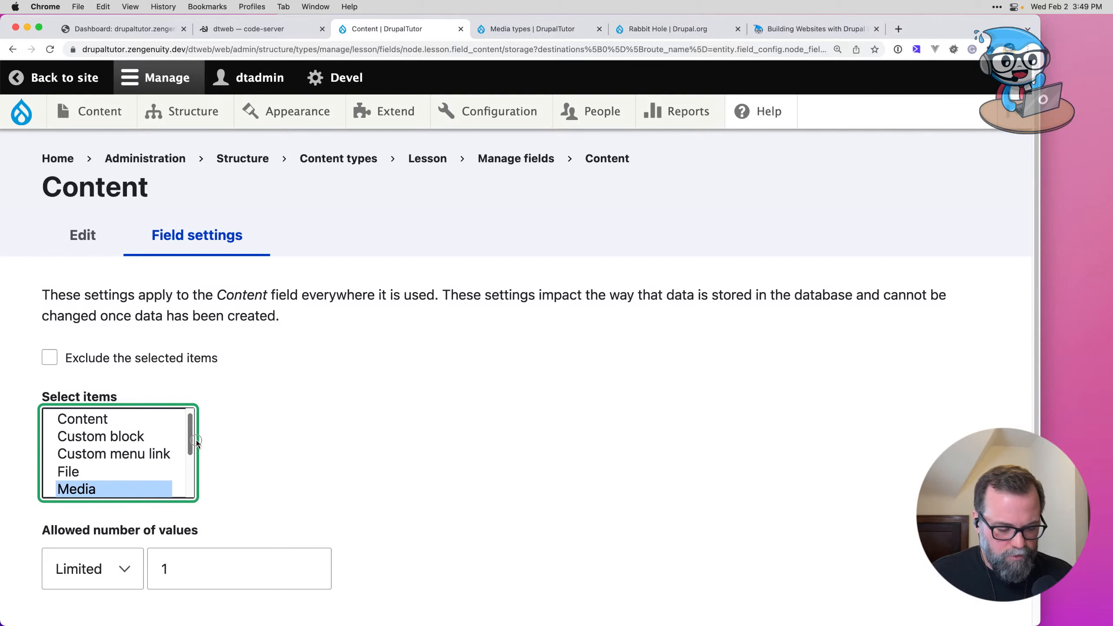
pyautogui.scroll(-3, 316, 459)
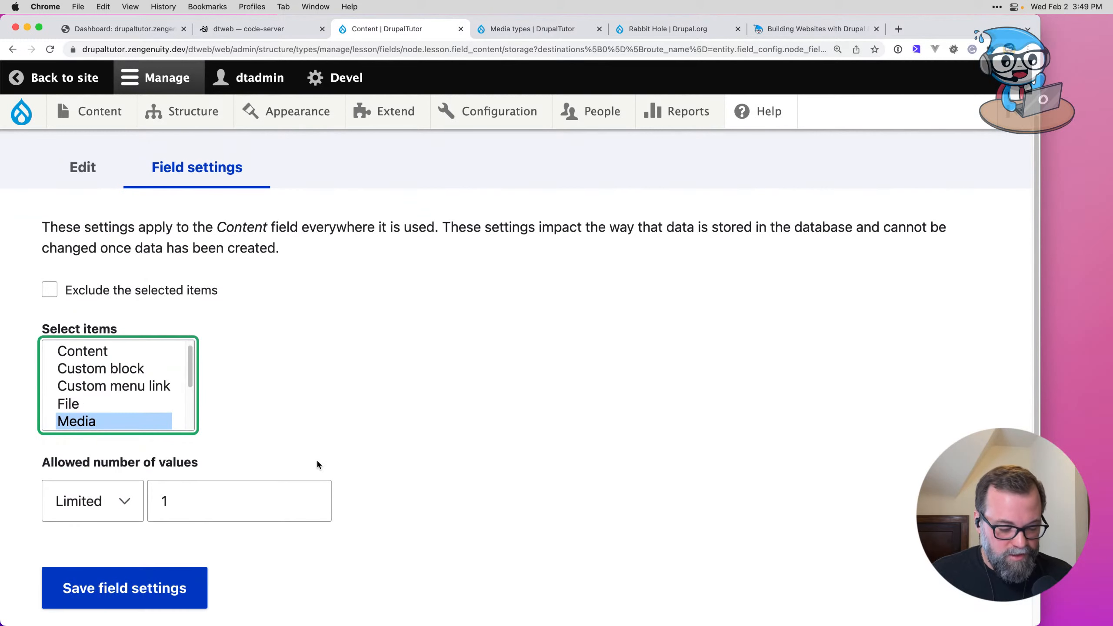
pyautogui.click(97, 516)
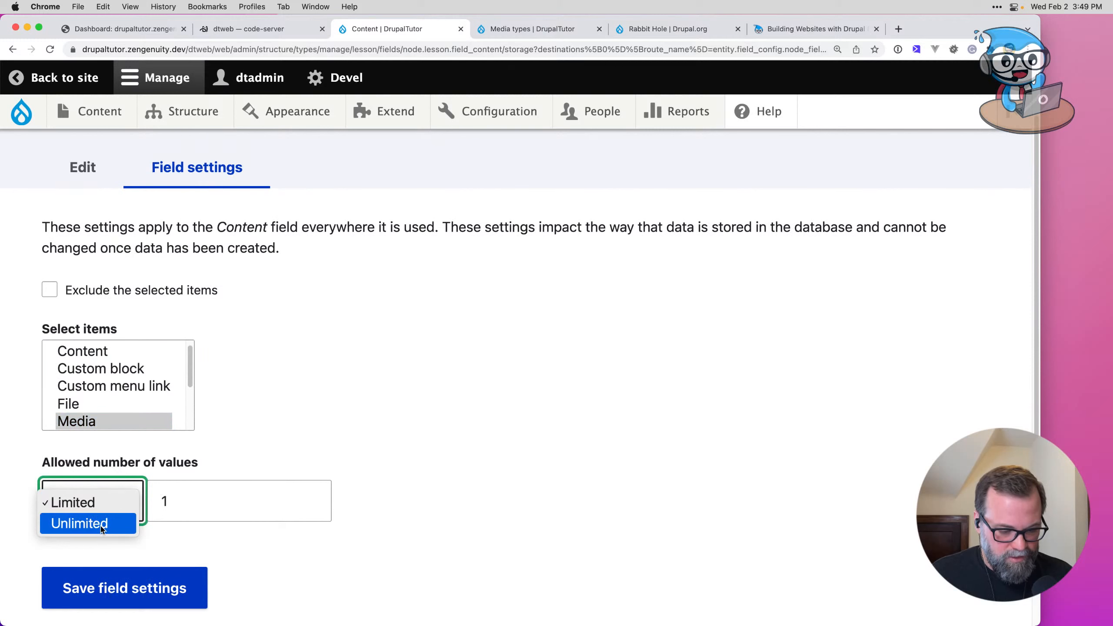
pyautogui.click(88, 523)
pyautogui.scroll(-3, 271, 427)
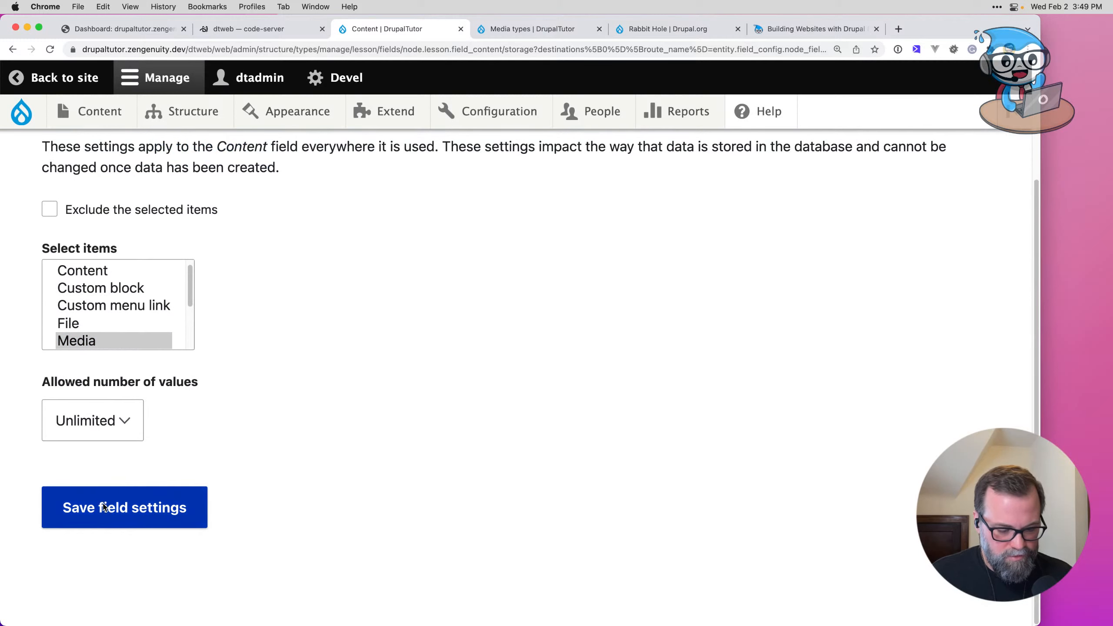
pyautogui.click(159, 509)
# Step: Restrict the Content field's media references to the Video media type and save the field's settings
pyautogui.scroll(-10, 161, 510)
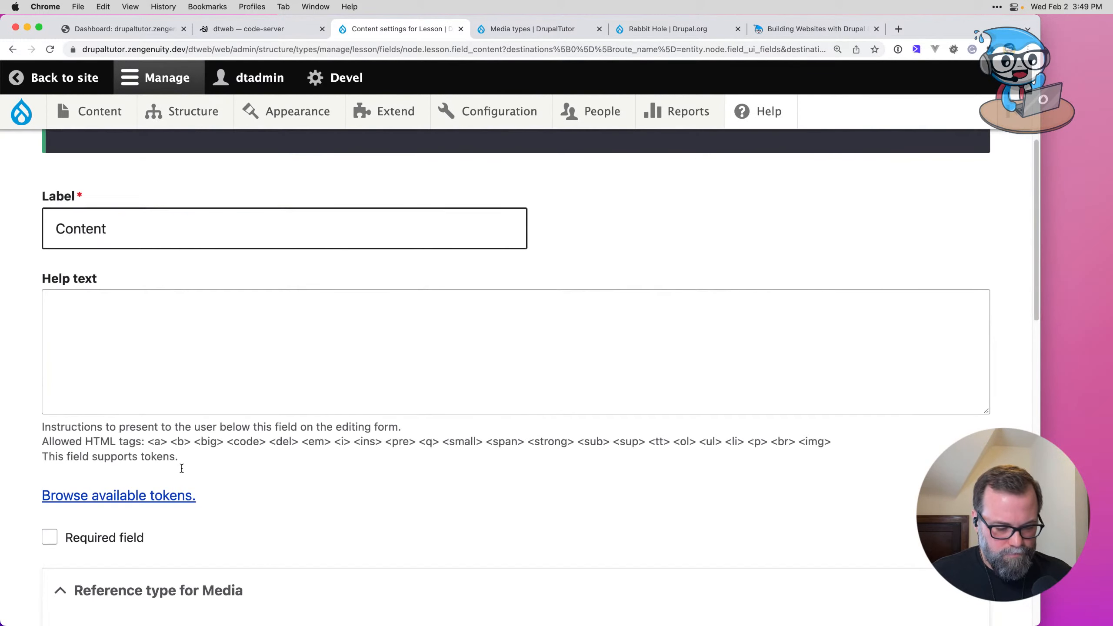
pyautogui.press('super+Tab')
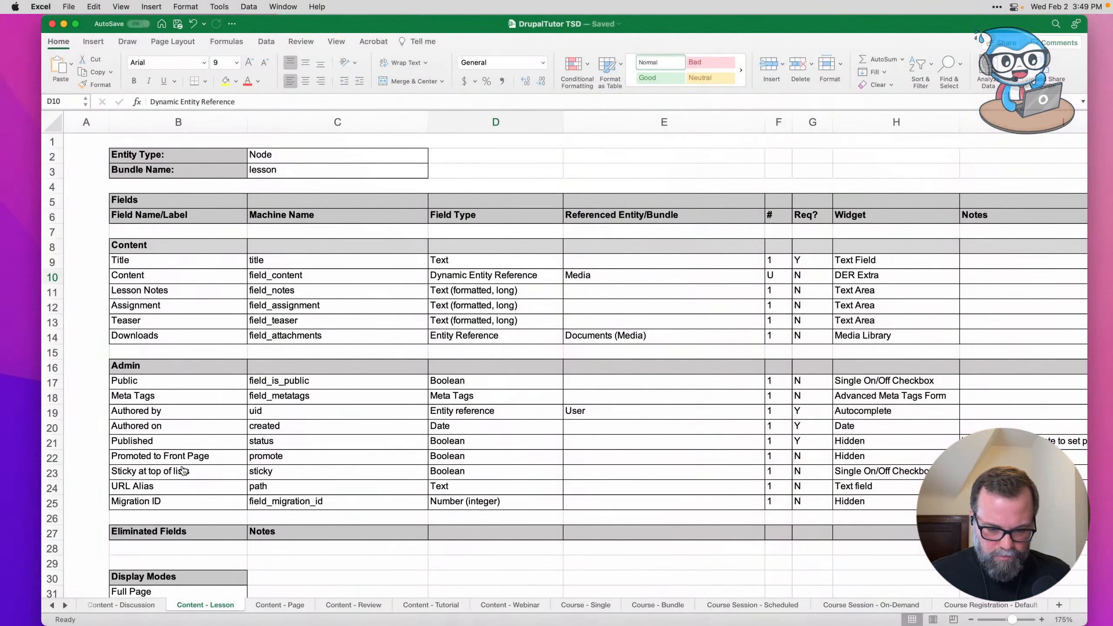
pyautogui.press('super+Tab')
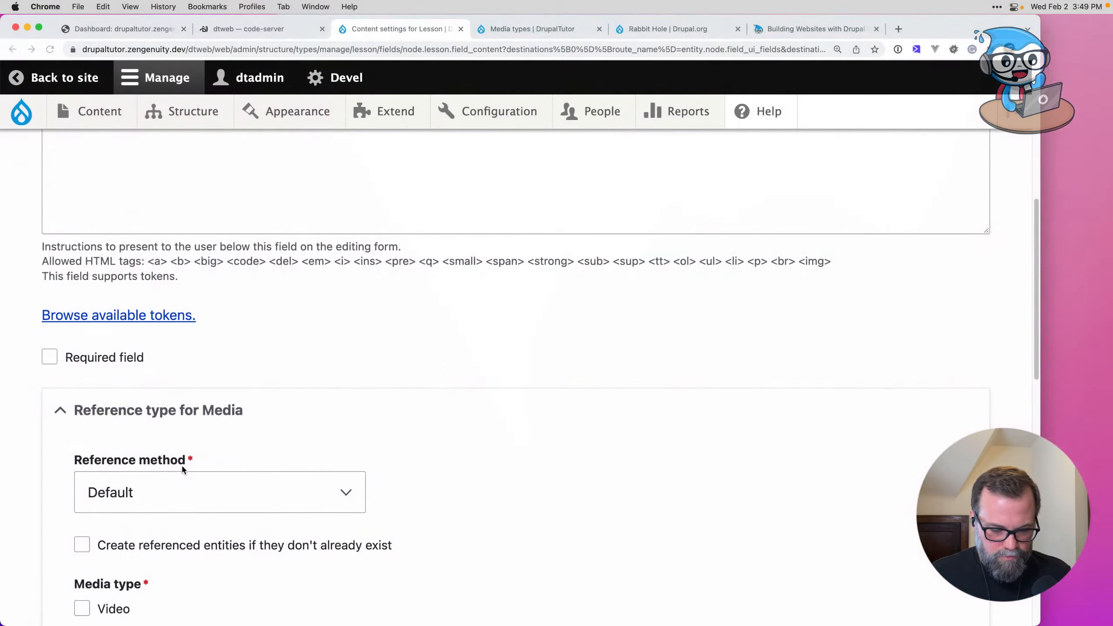
pyautogui.scroll(-3, 216, 435)
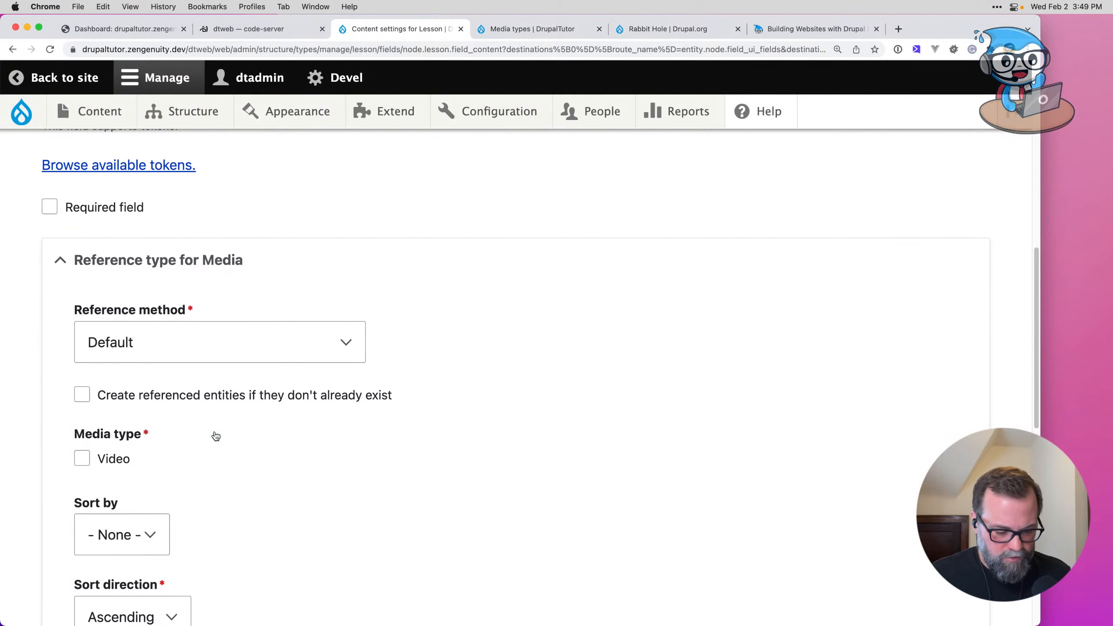
pyautogui.click(130, 463)
pyautogui.scroll(-3, 178, 467)
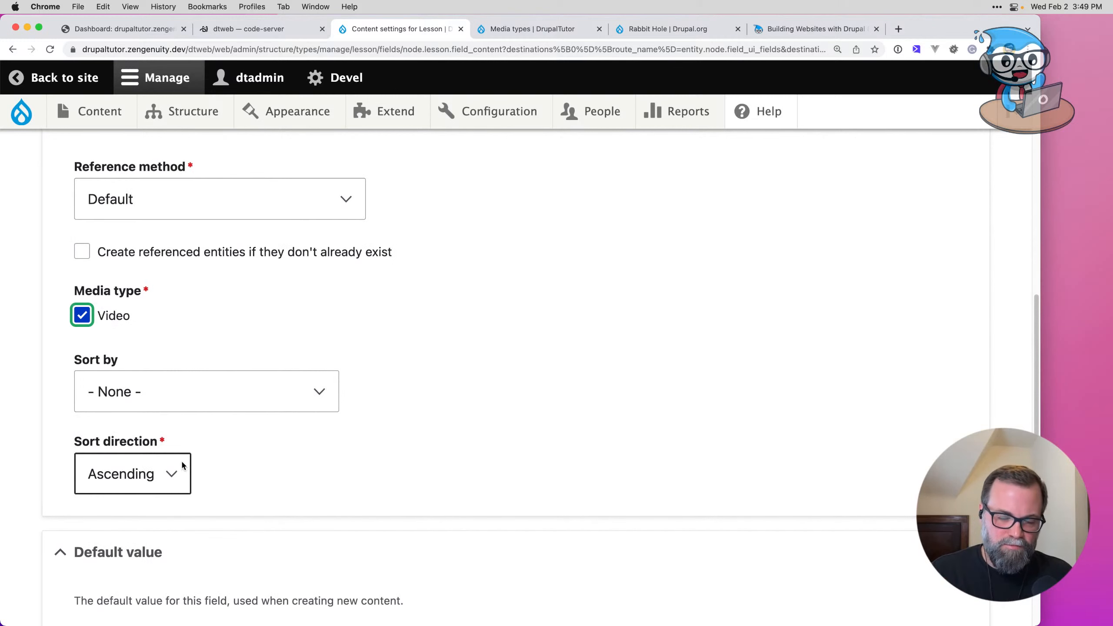
pyautogui.scroll(-5, 183, 465)
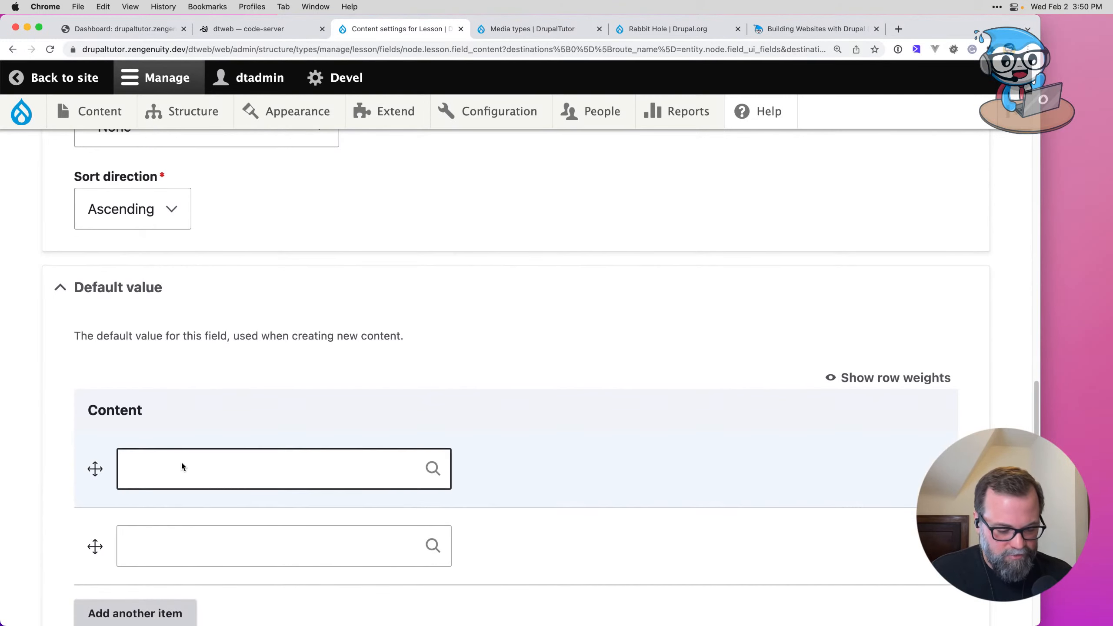
pyautogui.scroll(-2, 181, 465)
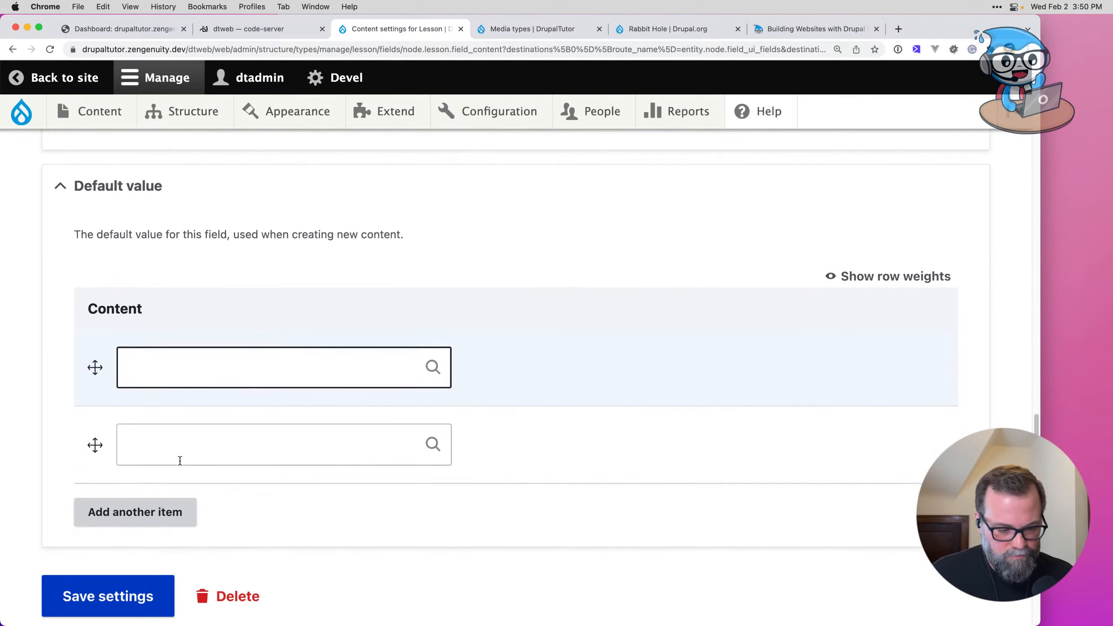
pyautogui.scroll(-2, 180, 461)
pyautogui.click(132, 510)
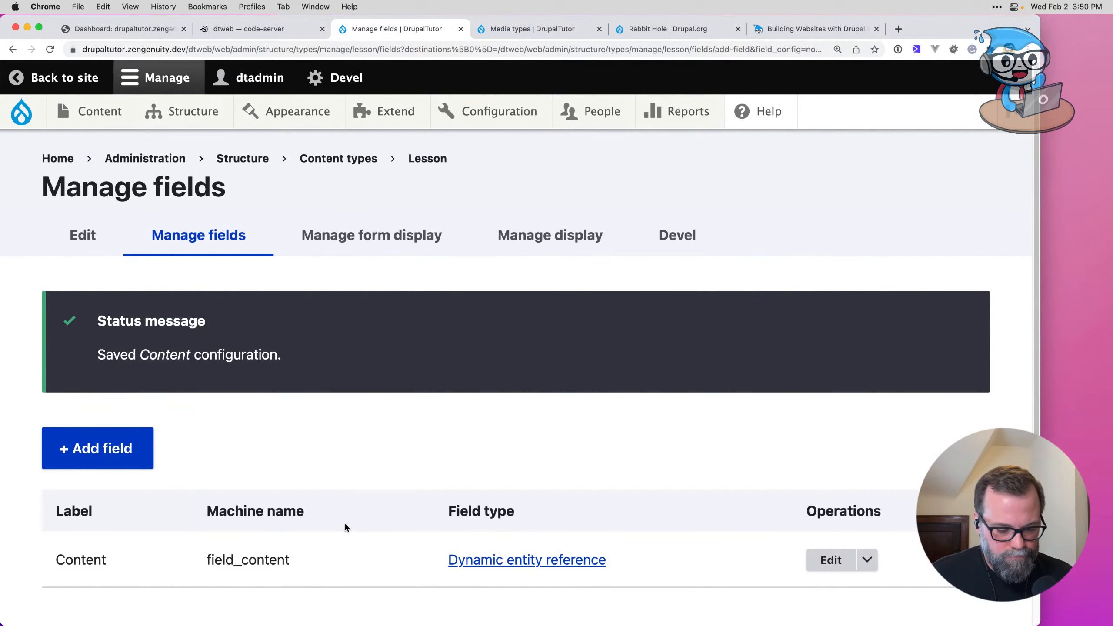
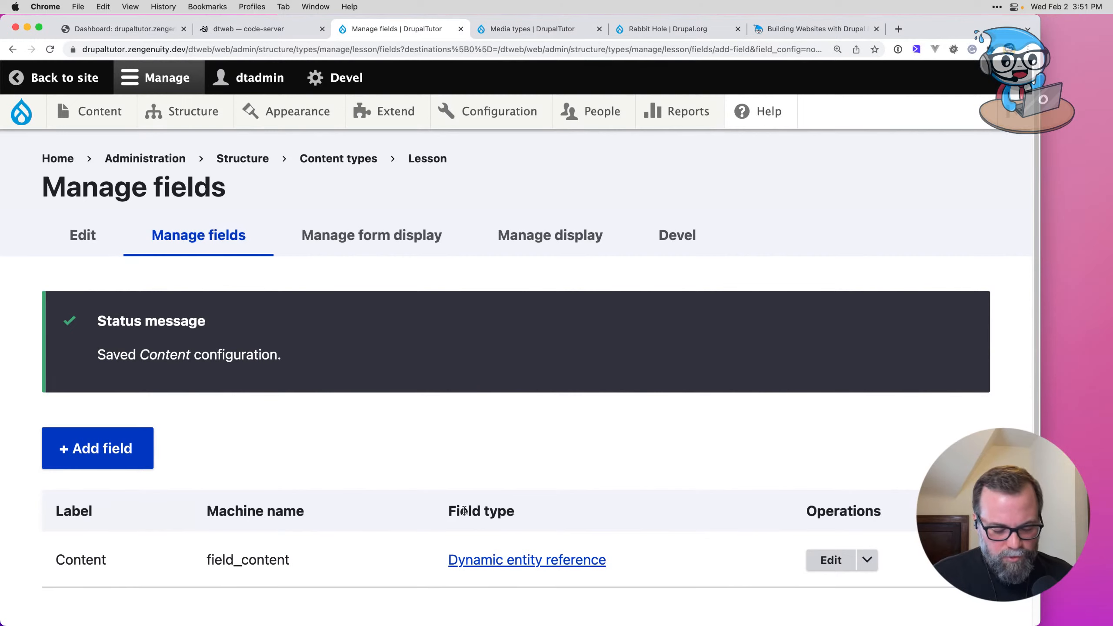
# Step: Switch to the Excel specification, check the Lesson Notes field's definition on the Lesson sheet, and return to Chrome
pyautogui.press('super+Tab')
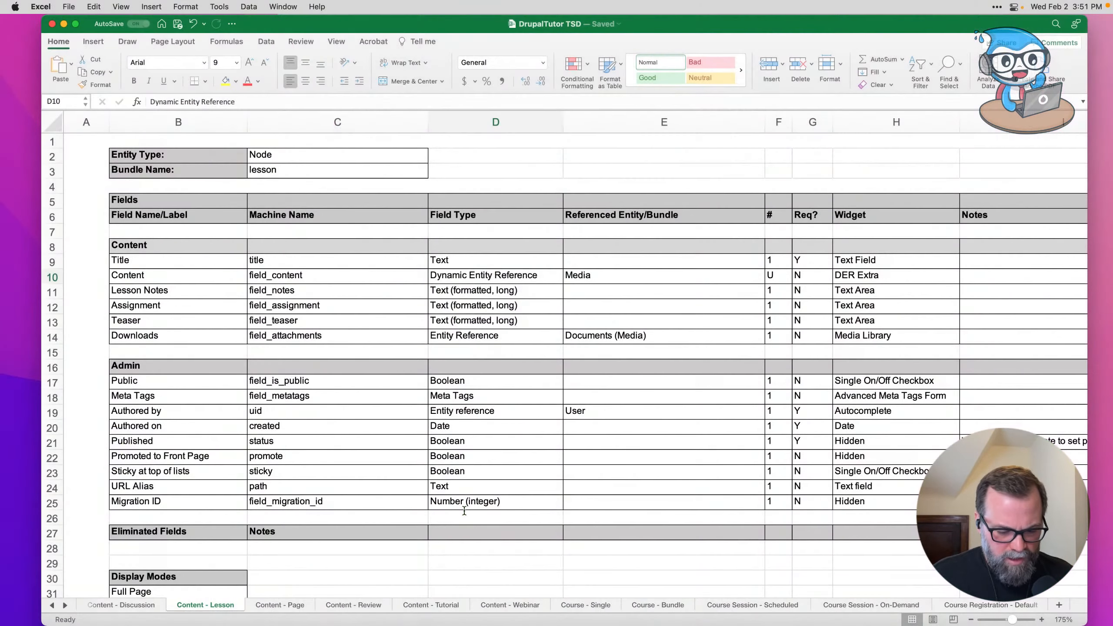
pyautogui.click(158, 293)
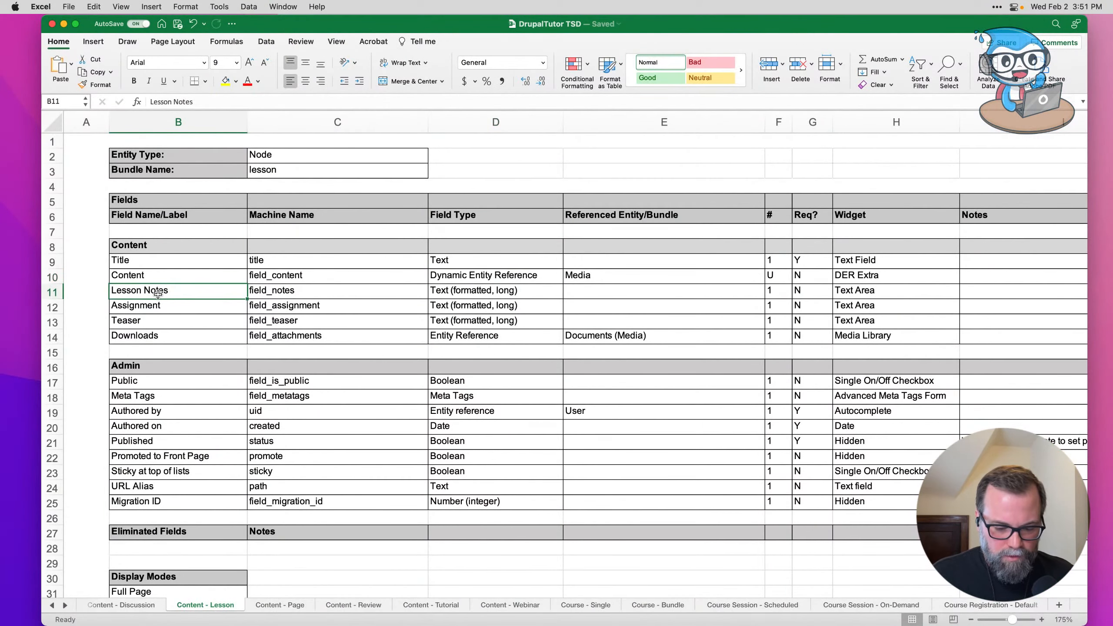
pyautogui.press('super+Tab')
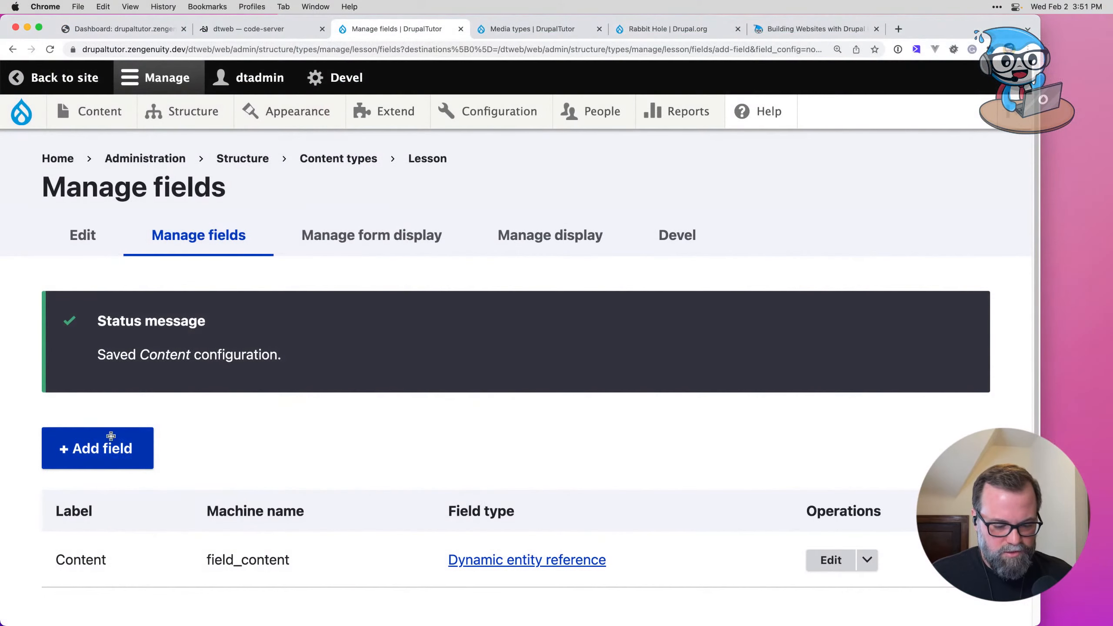
# Step: Add a Text (formatted) field labelled Lesson Notes to the Lesson content type
pyautogui.click(110, 441)
pyautogui.click(174, 318)
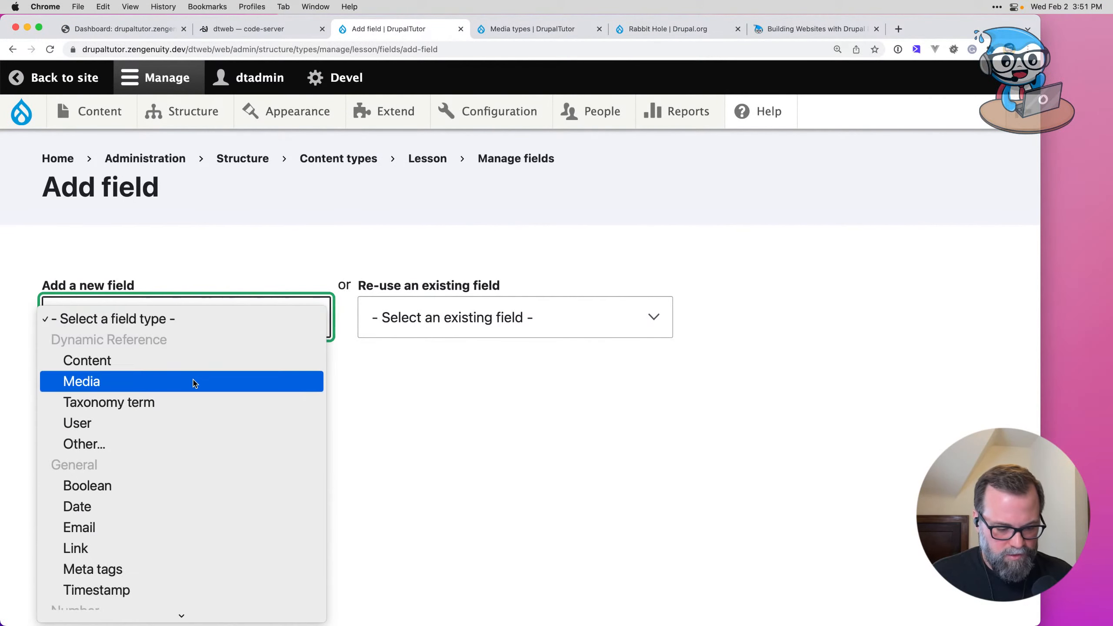
pyautogui.scroll(-3, 193, 388)
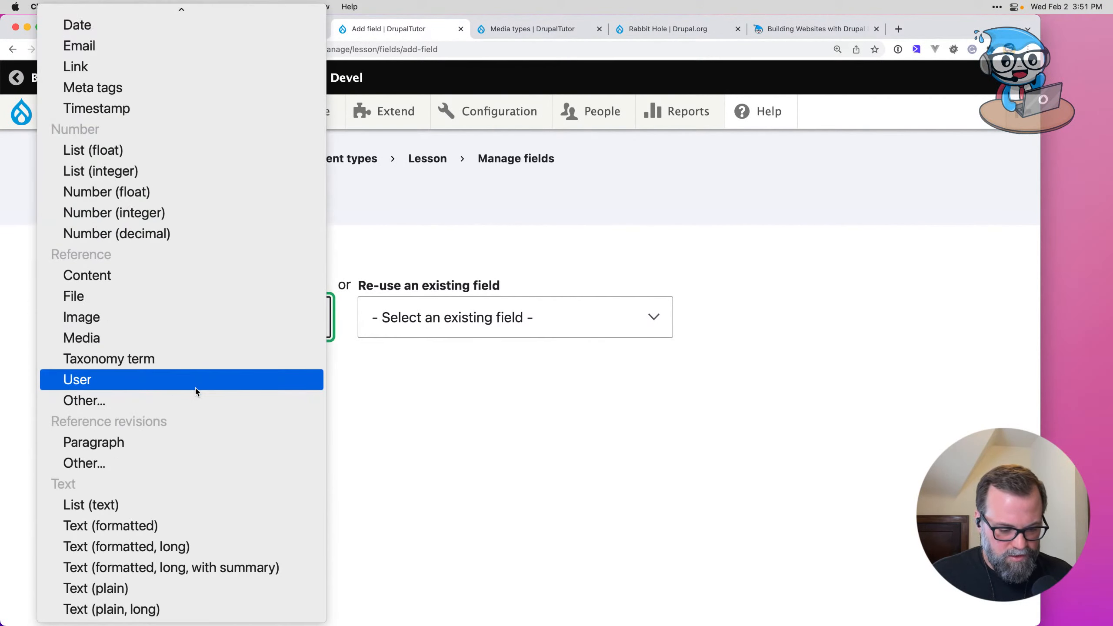
pyautogui.click(196, 527)
pyautogui.click(99, 422)
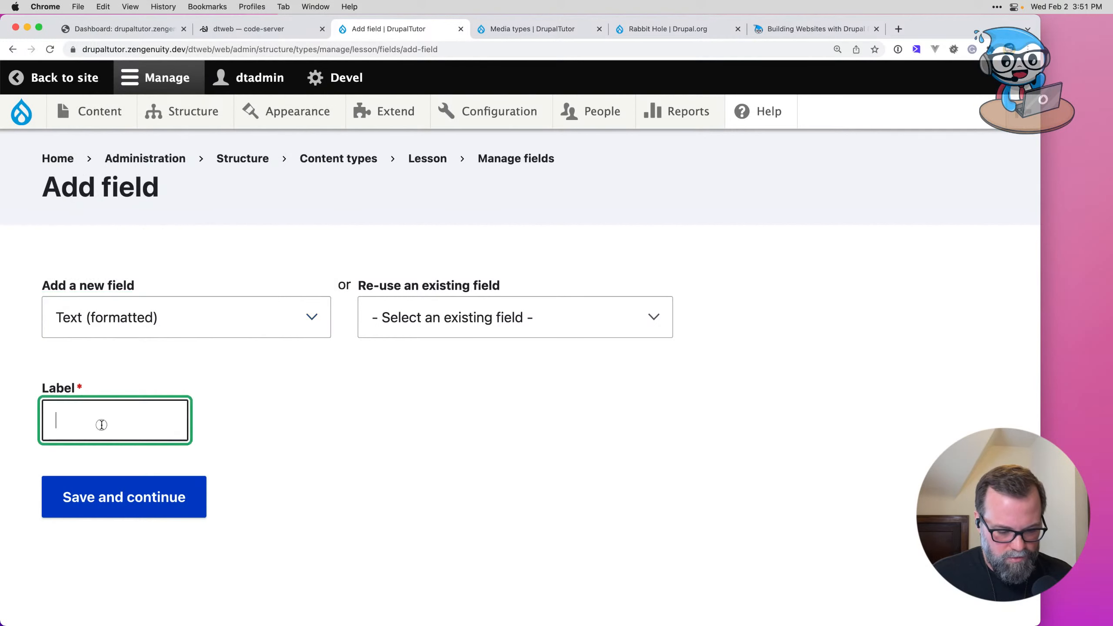
pyautogui.write('Lesson Notes')
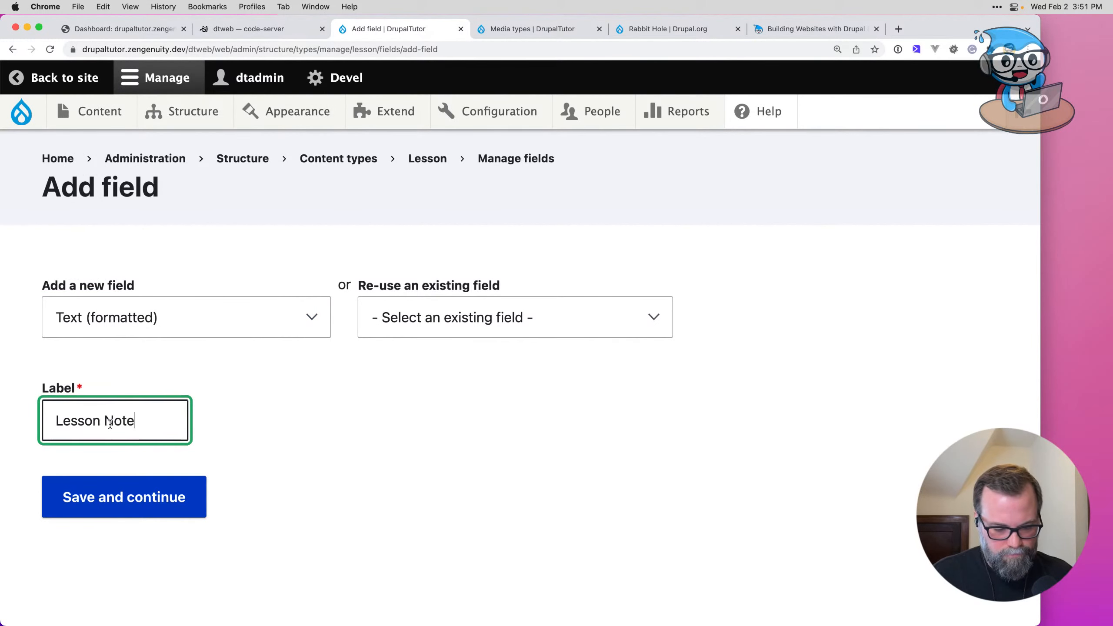
pyautogui.click(133, 501)
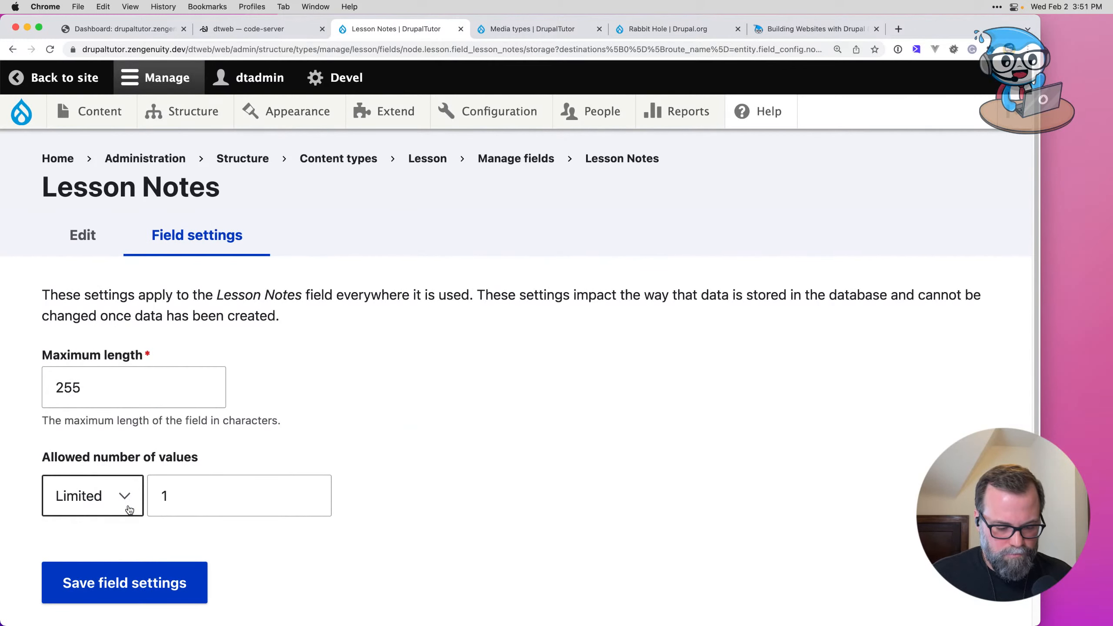
# Step: Save the Lesson Notes storage settings and delete the field from the Lesson content type
pyautogui.click(152, 582)
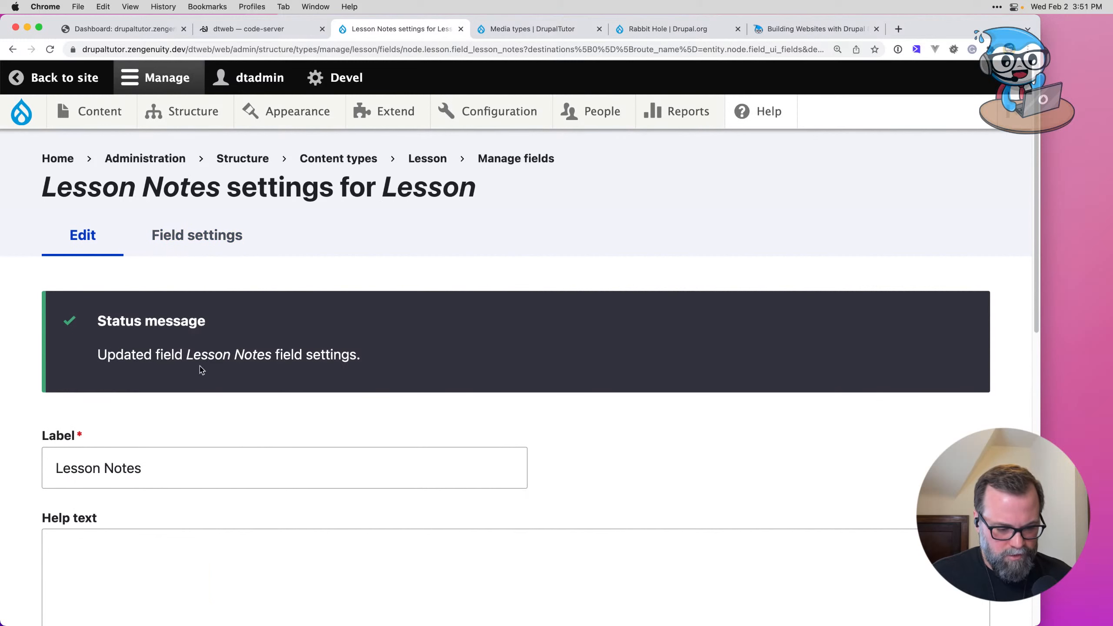
pyautogui.scroll(-15, 205, 324)
pyautogui.click(228, 510)
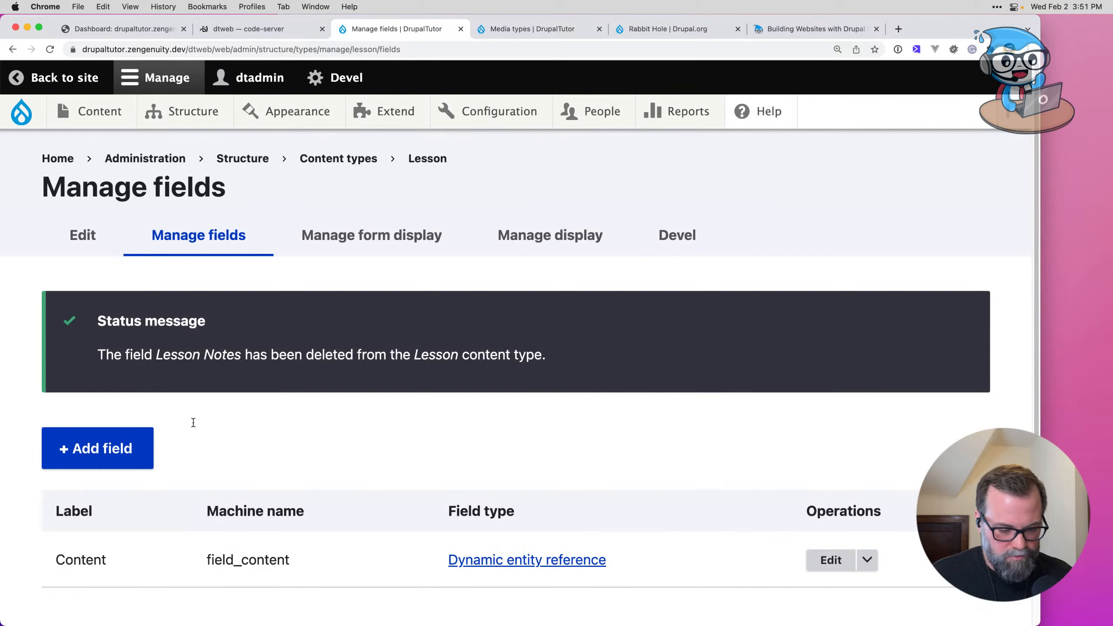
# Step: Add a Text (formatted, long) field labelled Lesson Notes to the Lesson content type, and save its field settings limited to 1 value
pyautogui.click(137, 465)
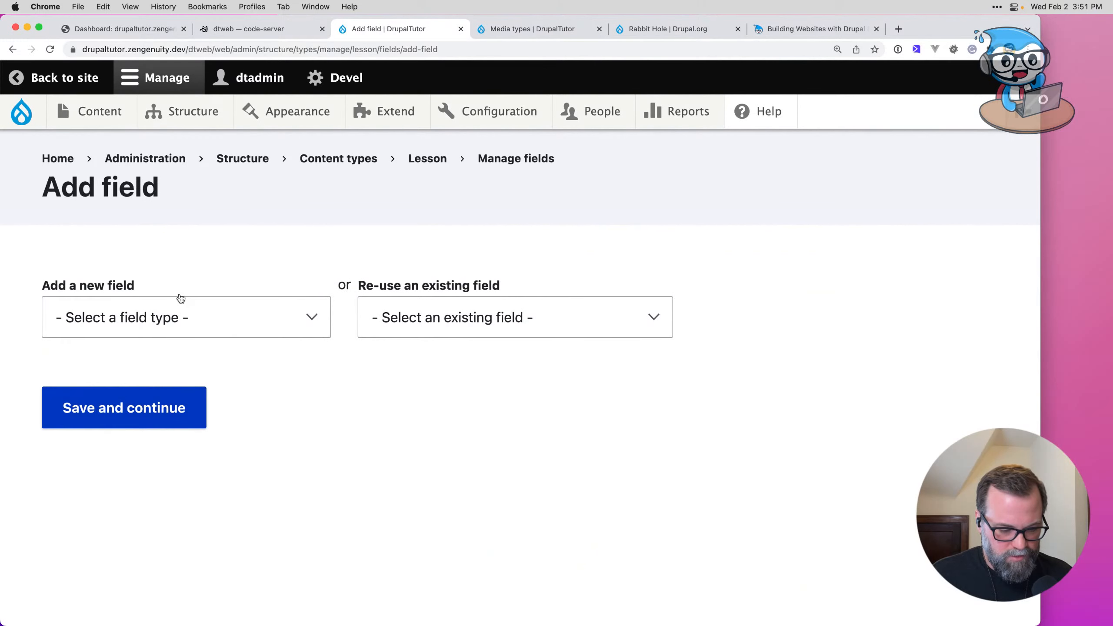
pyautogui.click(181, 298)
pyautogui.scroll(-5, 229, 480)
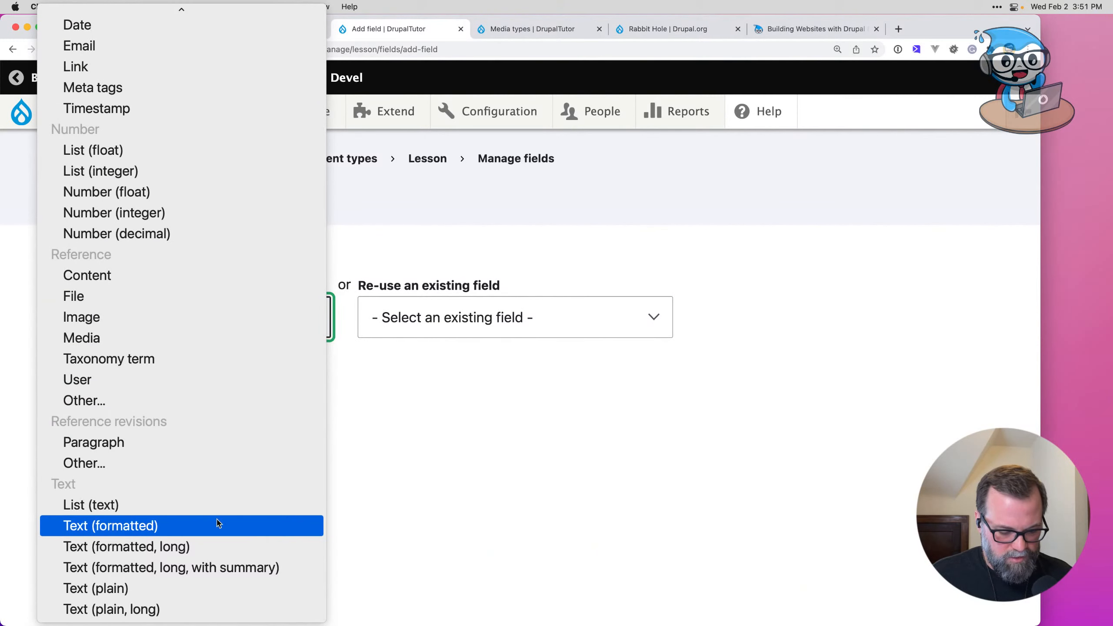
pyautogui.click(210, 546)
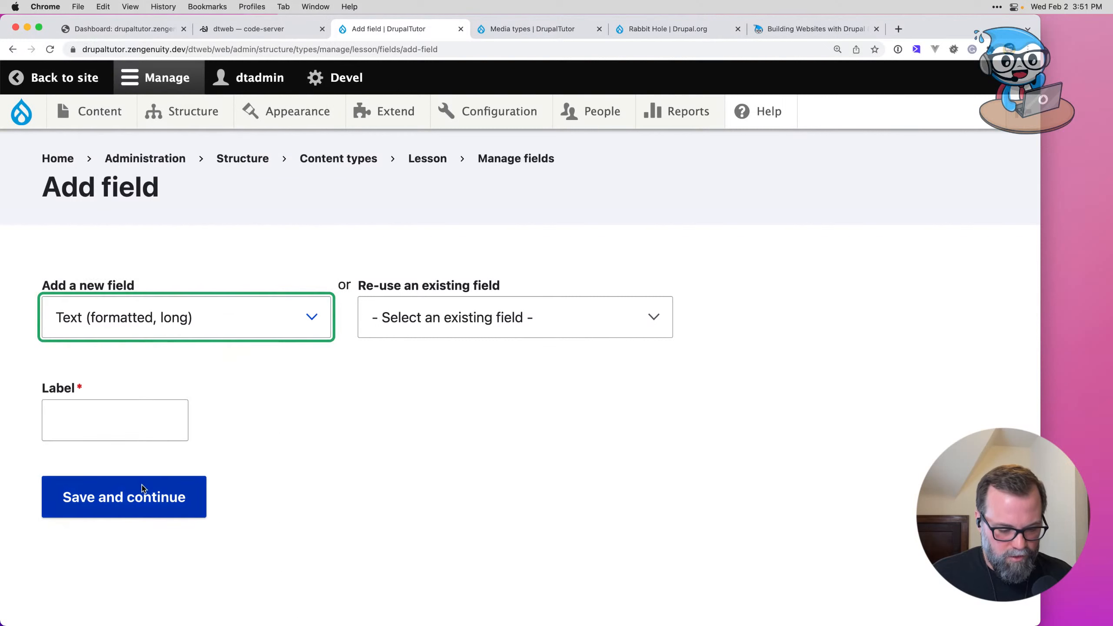
pyautogui.click(130, 422)
pyautogui.write('Lesson Not')
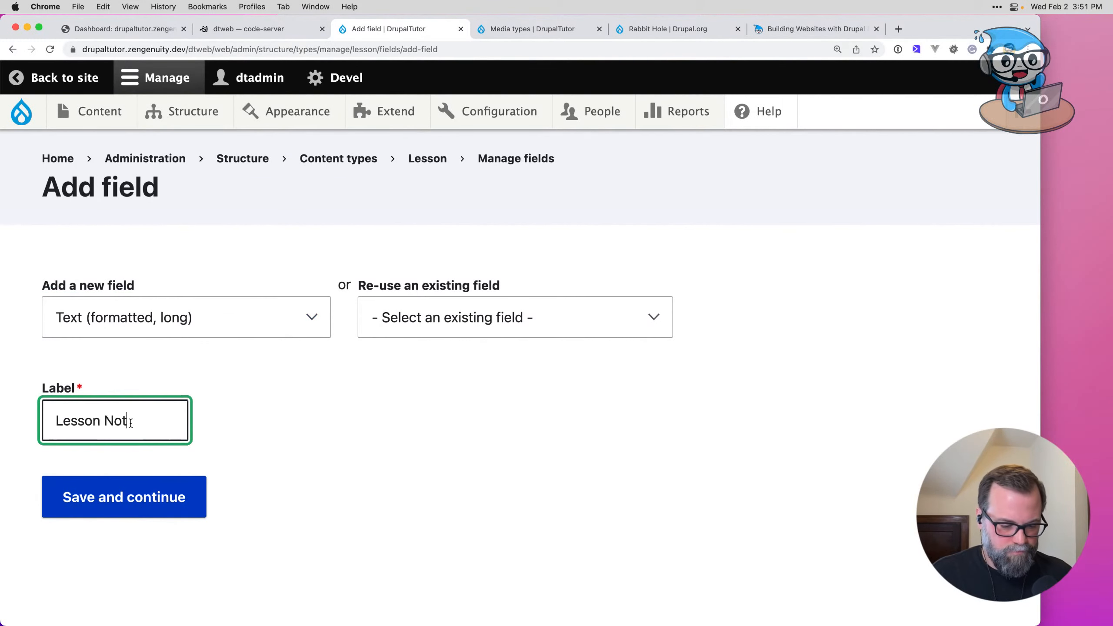
pyautogui.write('es')
pyautogui.click(146, 483)
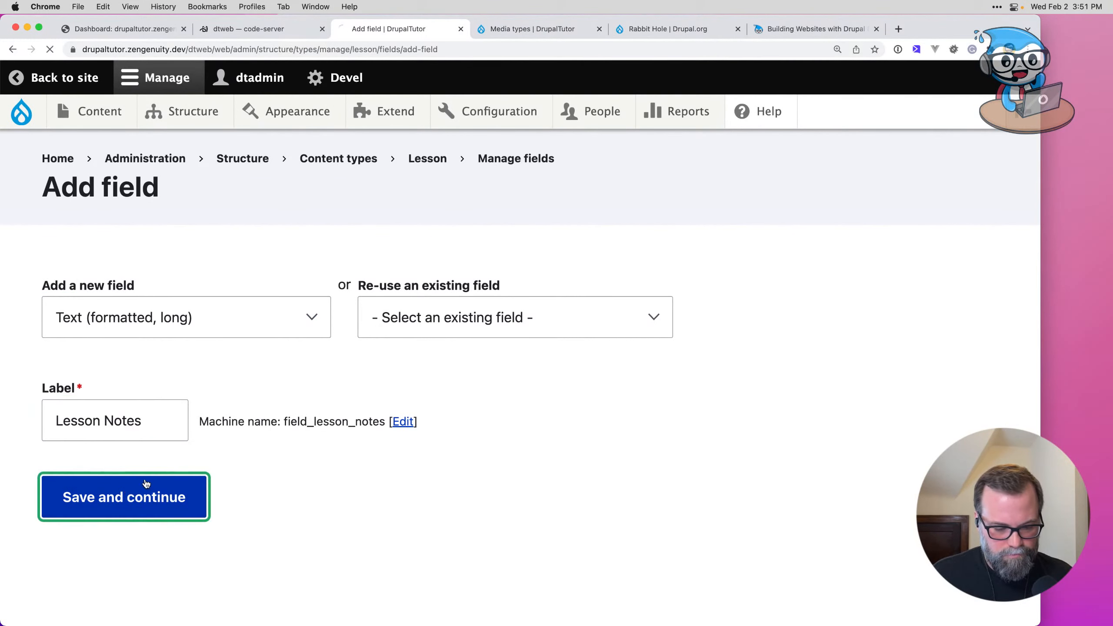
pyautogui.click(206, 465)
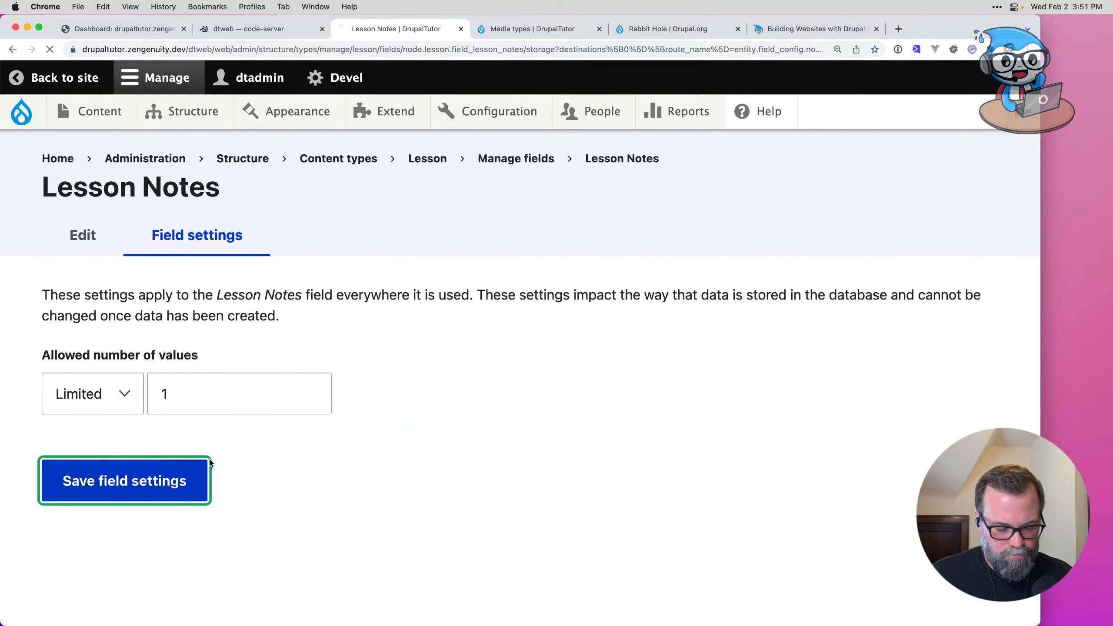
# Step: Save the Lesson Notes field's configuration for the Lesson content type
pyautogui.scroll(-10, 206, 457)
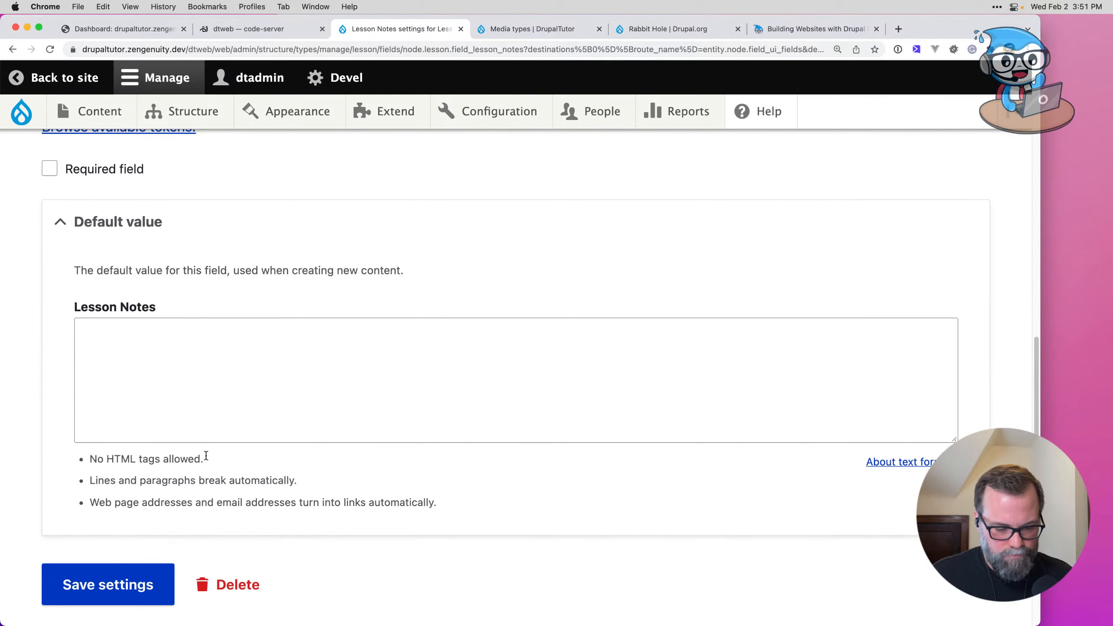
pyautogui.click(133, 578)
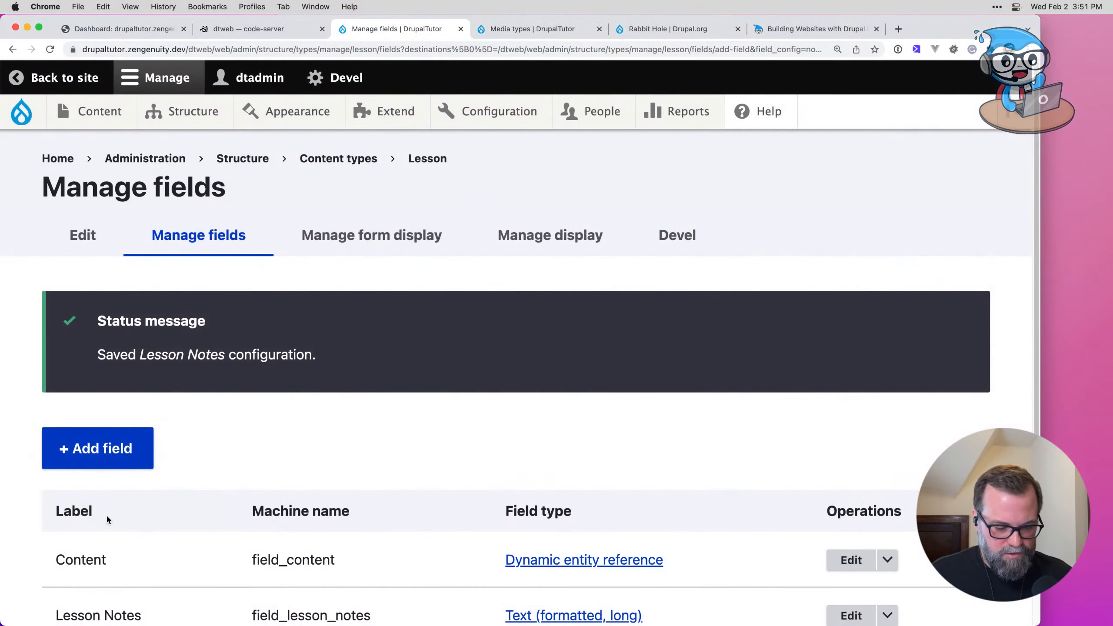
# Step: Add a Text (formatted, long) field labelled Assignment to the Lesson content type
pyautogui.click(97, 447)
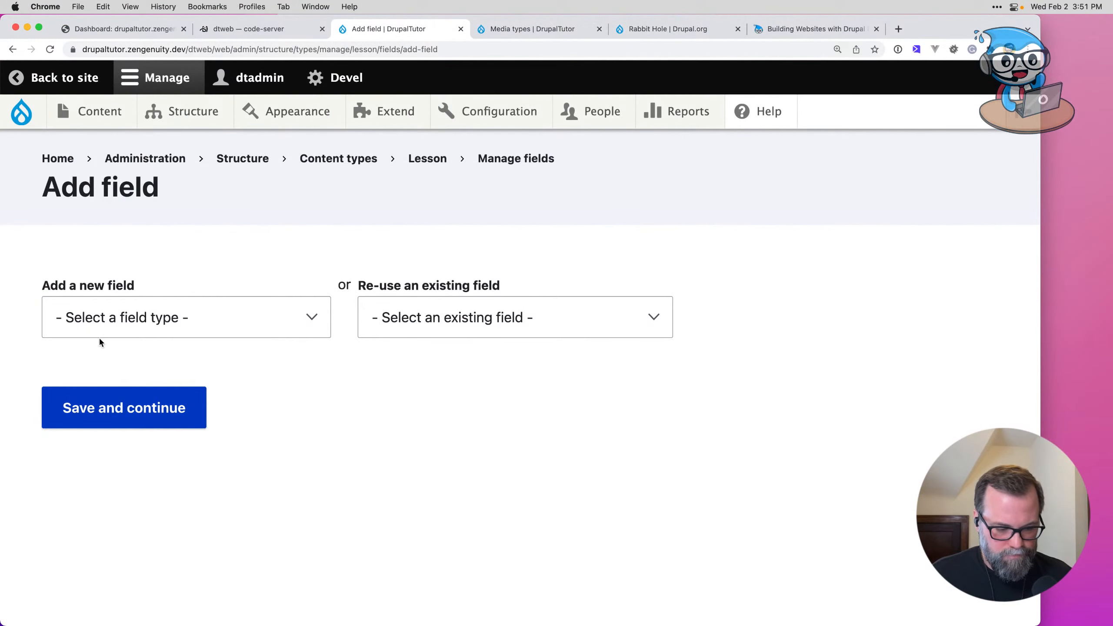
pyautogui.click(100, 334)
pyautogui.scroll(-5, 131, 385)
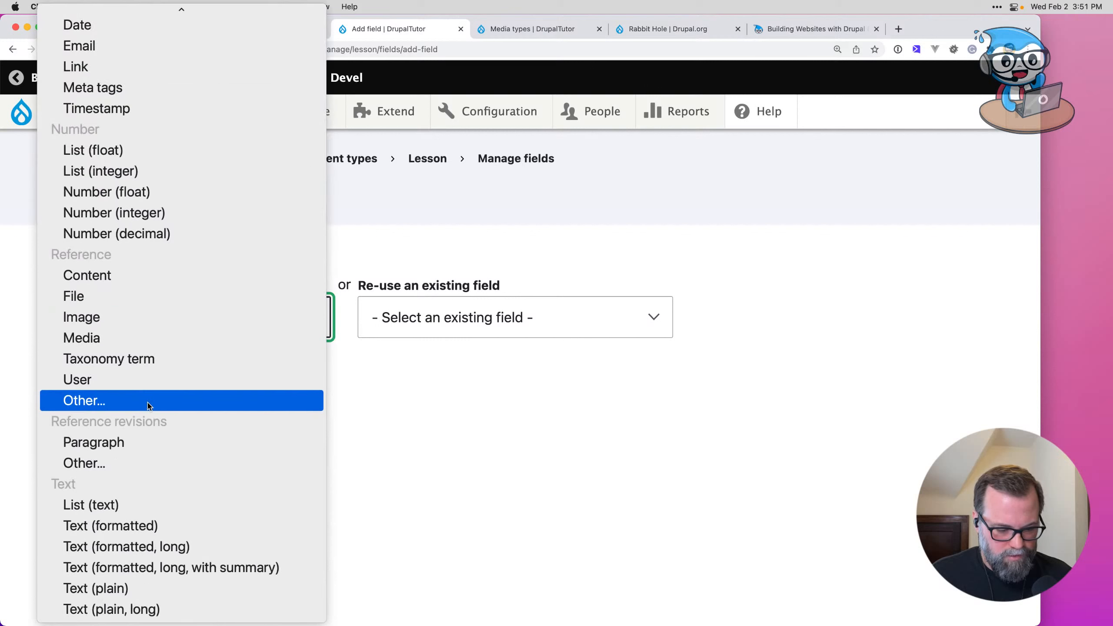
pyautogui.click(151, 551)
pyautogui.click(117, 420)
pyautogui.write('Assign')
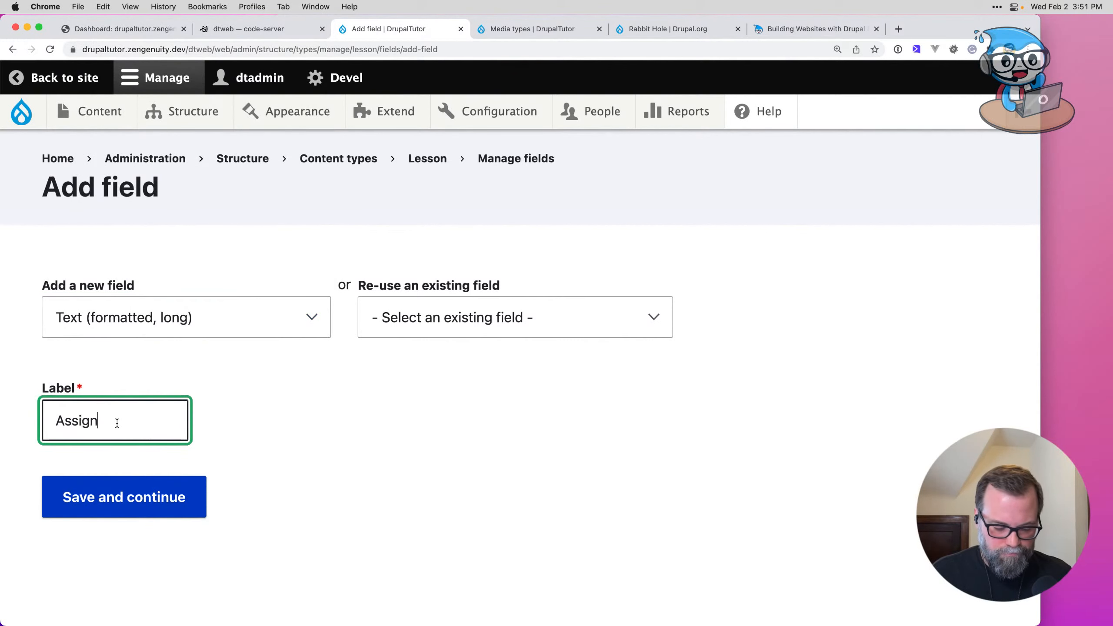
pyautogui.write('ment')
pyautogui.click(124, 493)
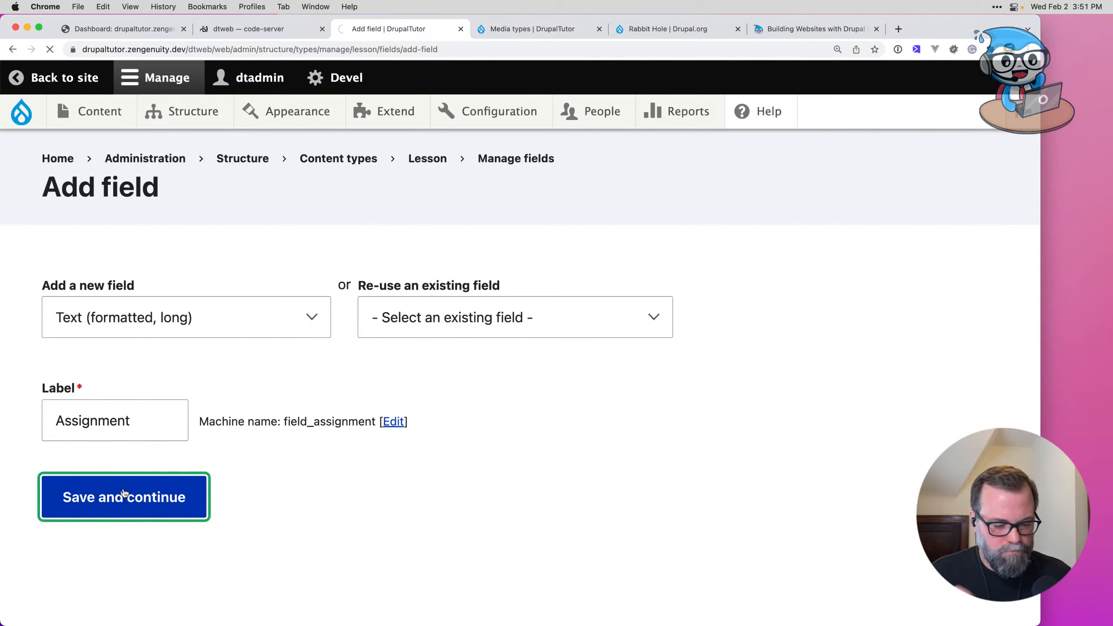
# Step: Save the Assignment field limited to 1 value, and save its settings for the Lesson content type
pyautogui.click(125, 492)
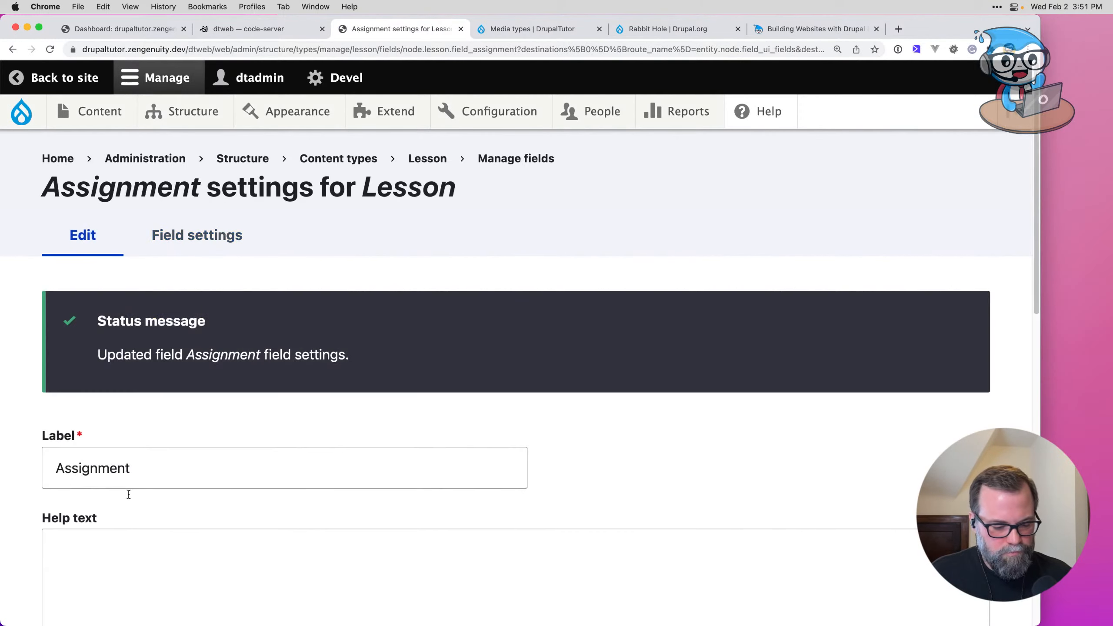
pyautogui.scroll(-15, 131, 504)
pyautogui.click(134, 526)
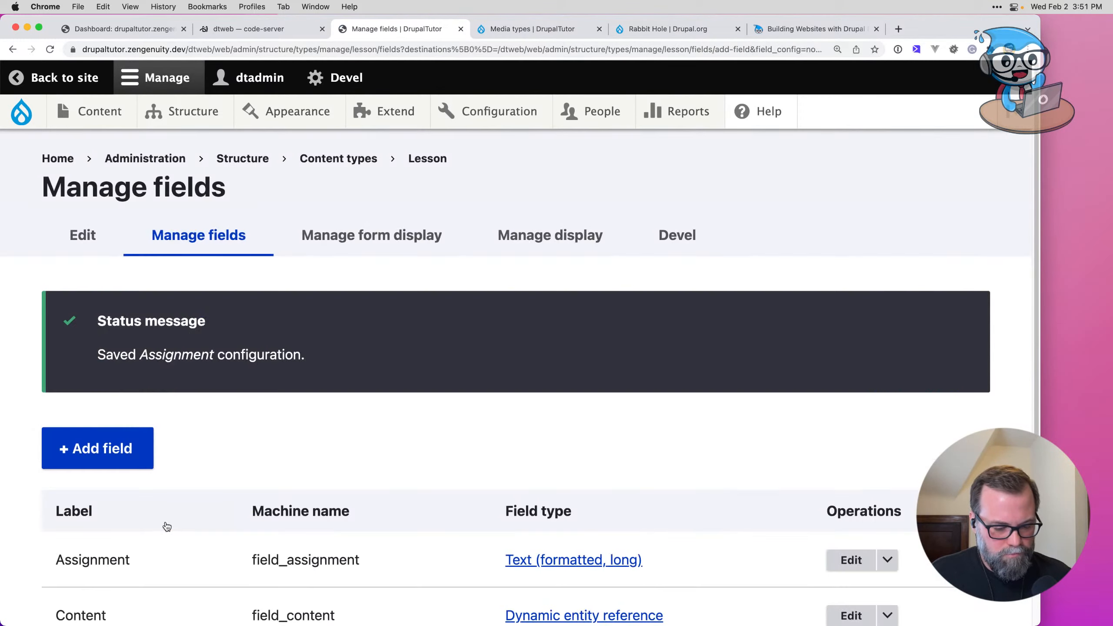
# Step: Check the Excel Lesson sheet and add a Text (formatted, long) field labelled Teaser to the Lesson content type in Chrome
pyautogui.press('super+Tab')
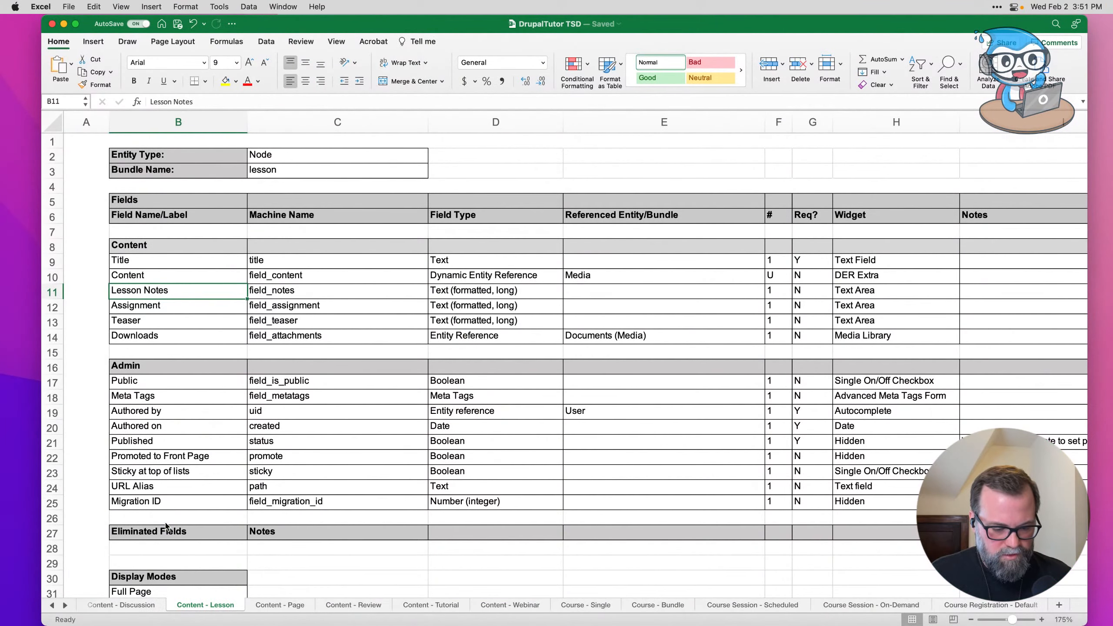
pyautogui.press('super+Tab')
pyautogui.click(127, 449)
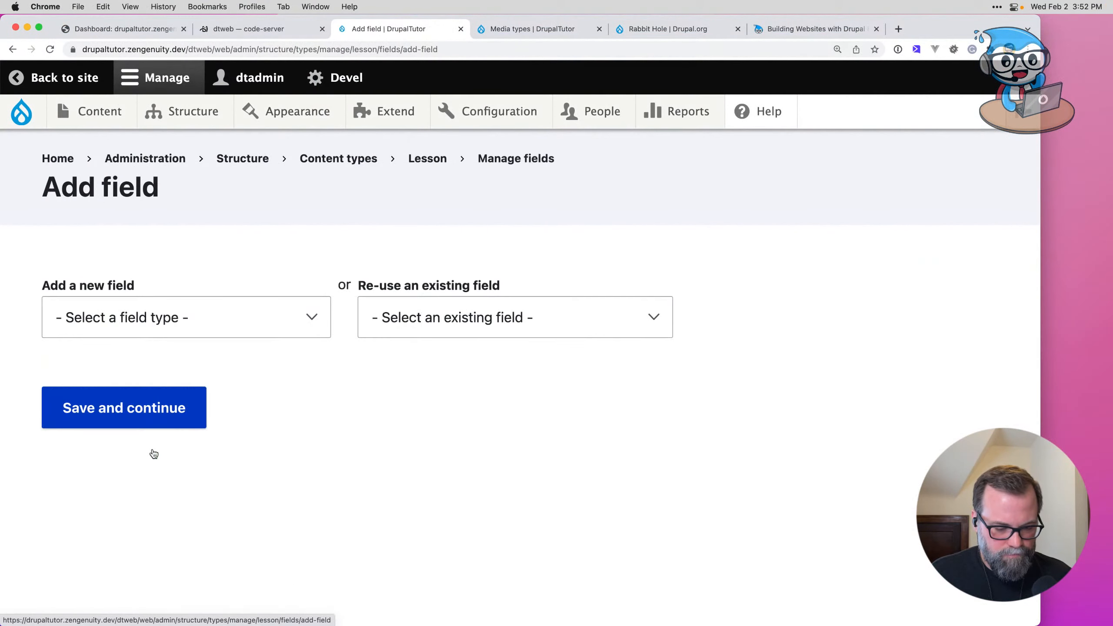
pyautogui.click(160, 335)
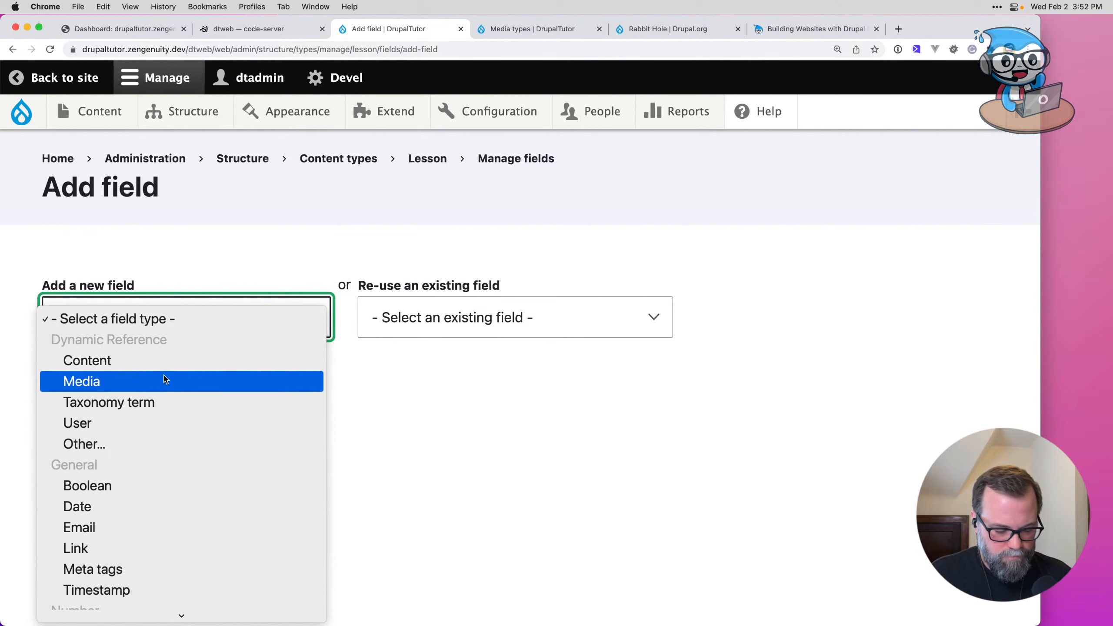
pyautogui.scroll(-10, 165, 379)
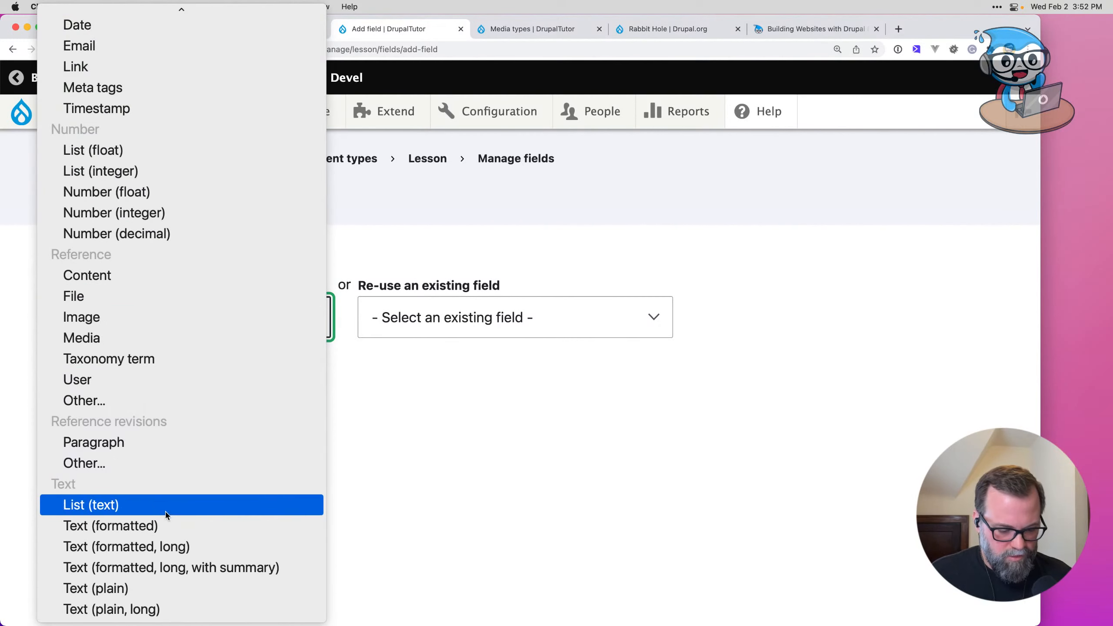
pyautogui.click(166, 546)
pyautogui.click(106, 425)
pyautogui.write('Te')
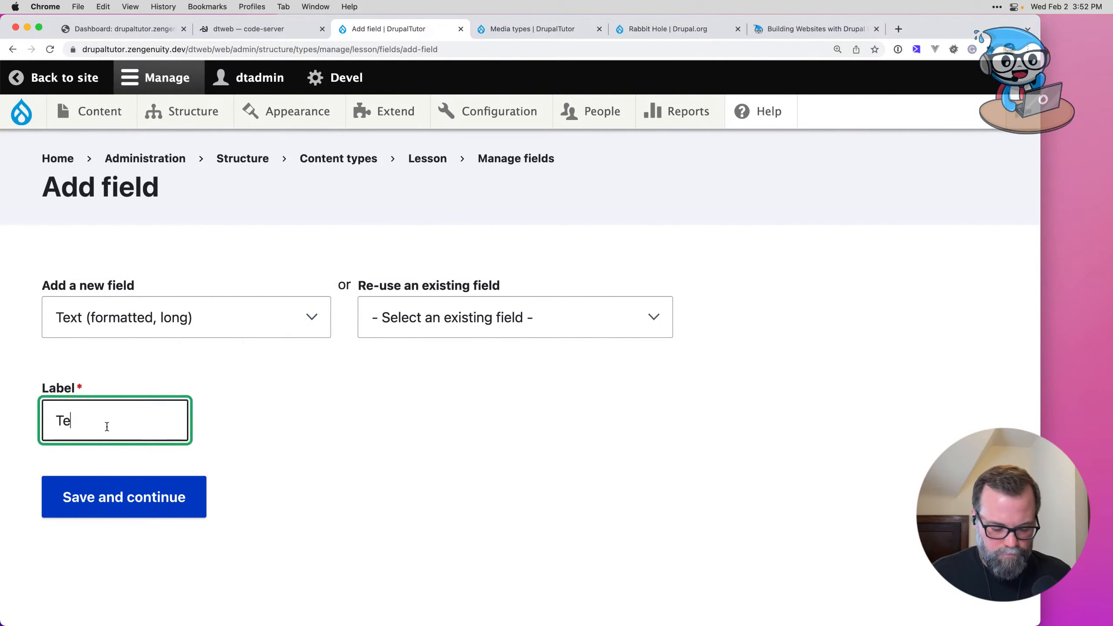
pyautogui.write('aser')
pyautogui.press('super+Tab')
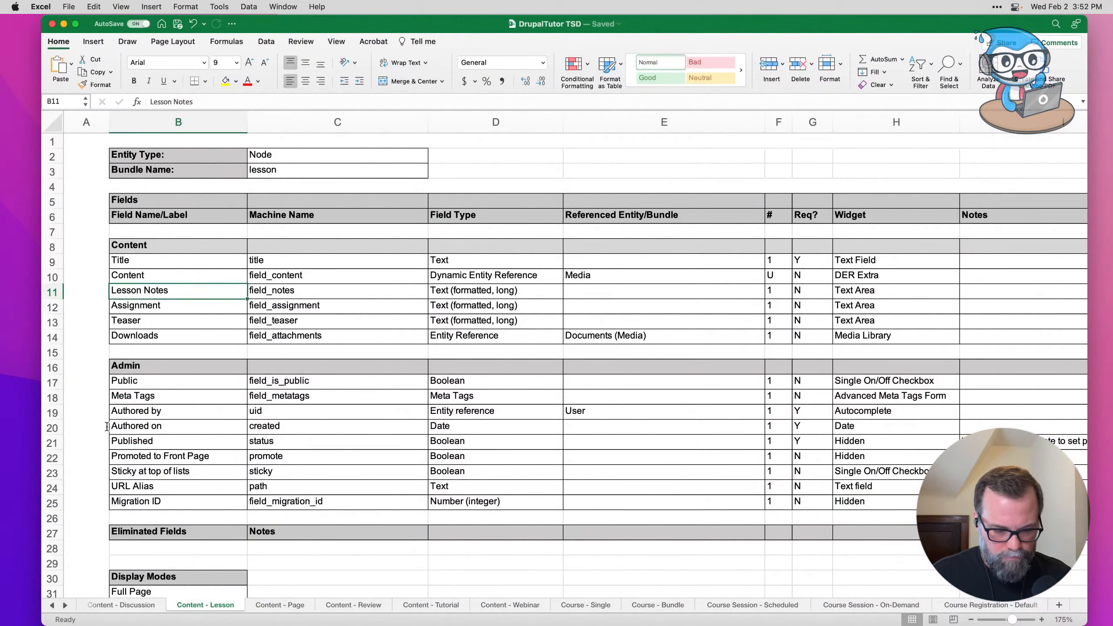
pyautogui.press('super+Tab')
pyautogui.click(130, 499)
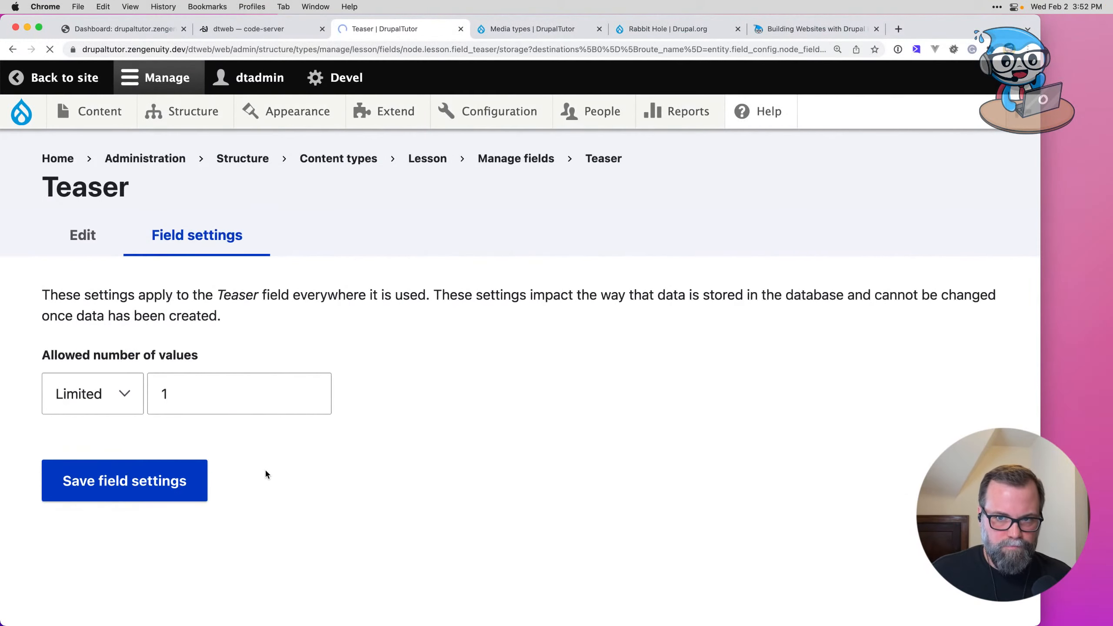
# Step: Save the Teaser field limited to 1 value, and save its settings for the Lesson content type
pyautogui.click(108, 485)
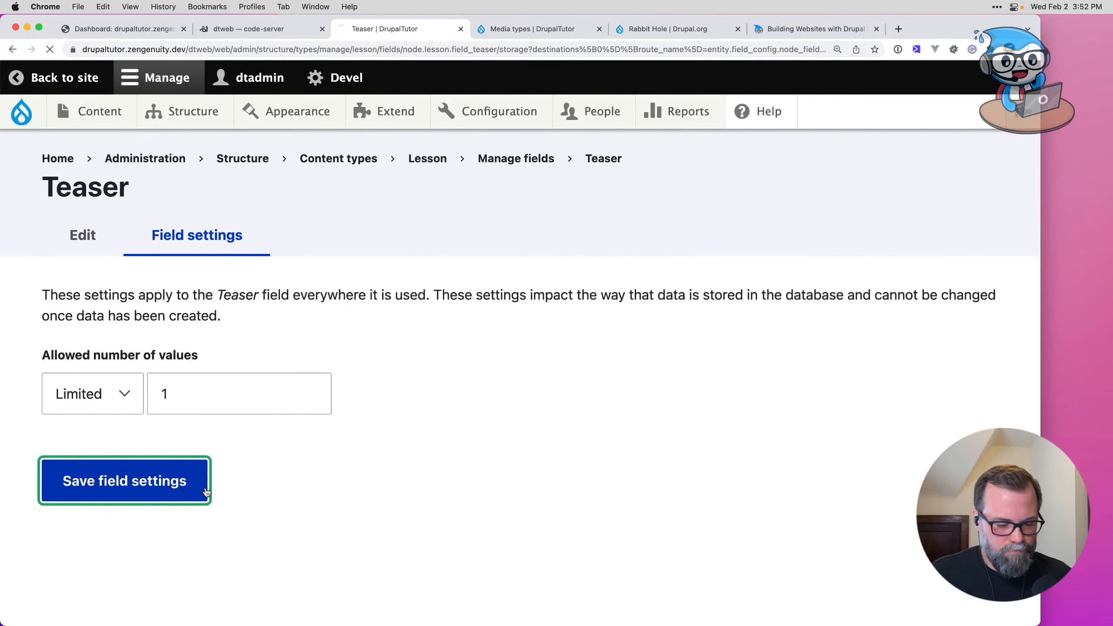
pyautogui.scroll(-15, 105, 454)
pyautogui.click(108, 508)
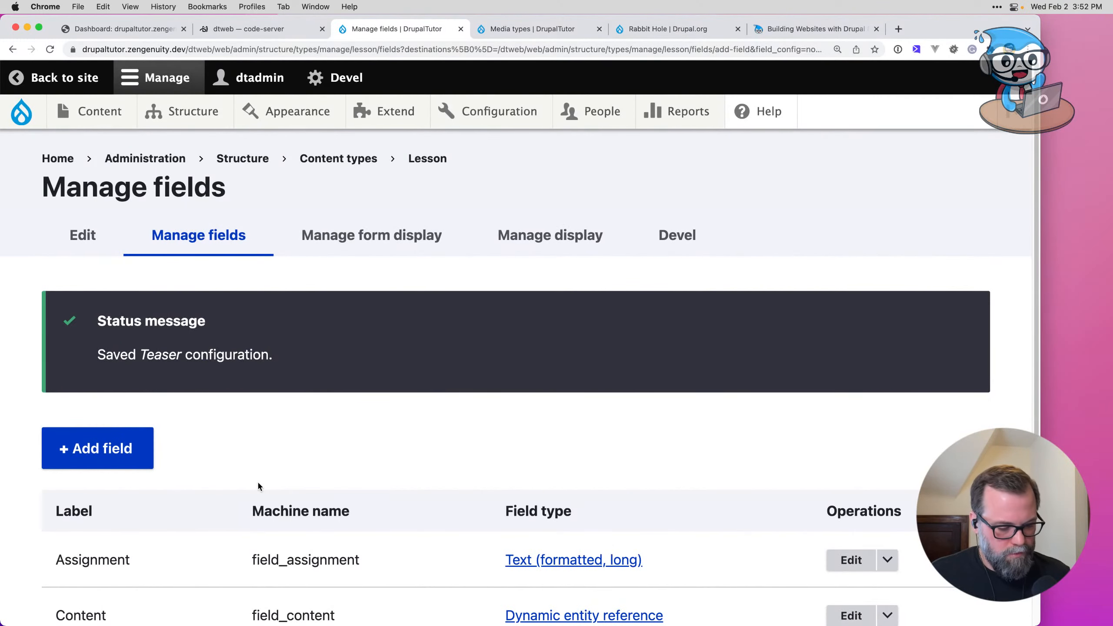
# Step: Switch to the Excel specification, check the Downloads field's definition, locate the Media - Document sheet, and return to Chrome
pyautogui.press('super+Tab')
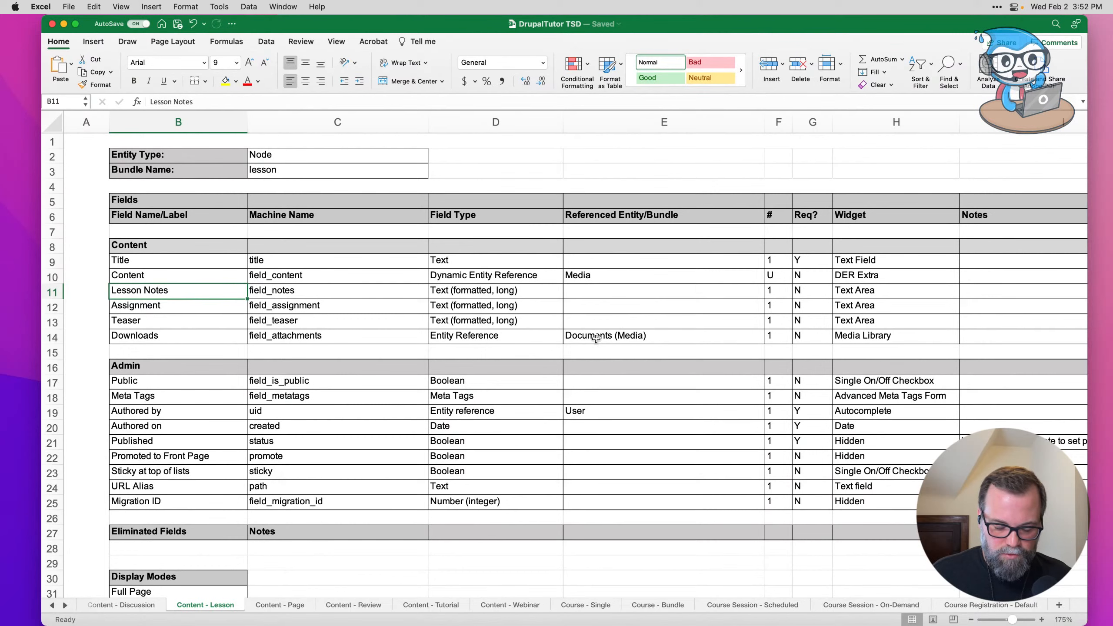
pyautogui.click(65, 606)
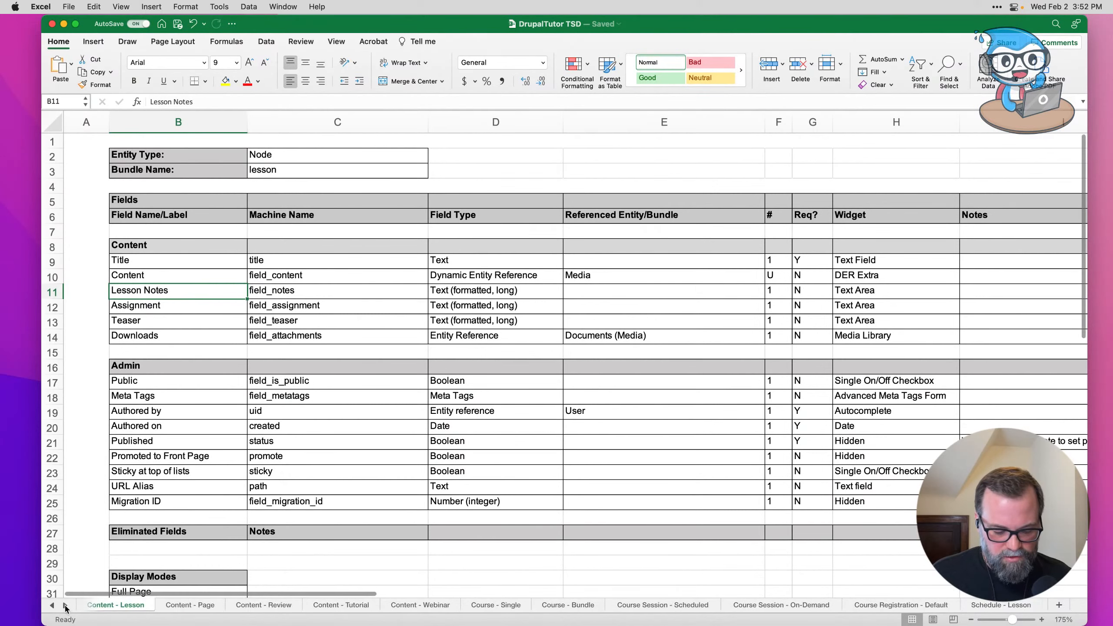
pyautogui.click(65, 606)
pyautogui.click(65, 606)
pyautogui.click(65, 606)
pyautogui.click(65, 605)
pyautogui.click(65, 605)
pyautogui.click(65, 606)
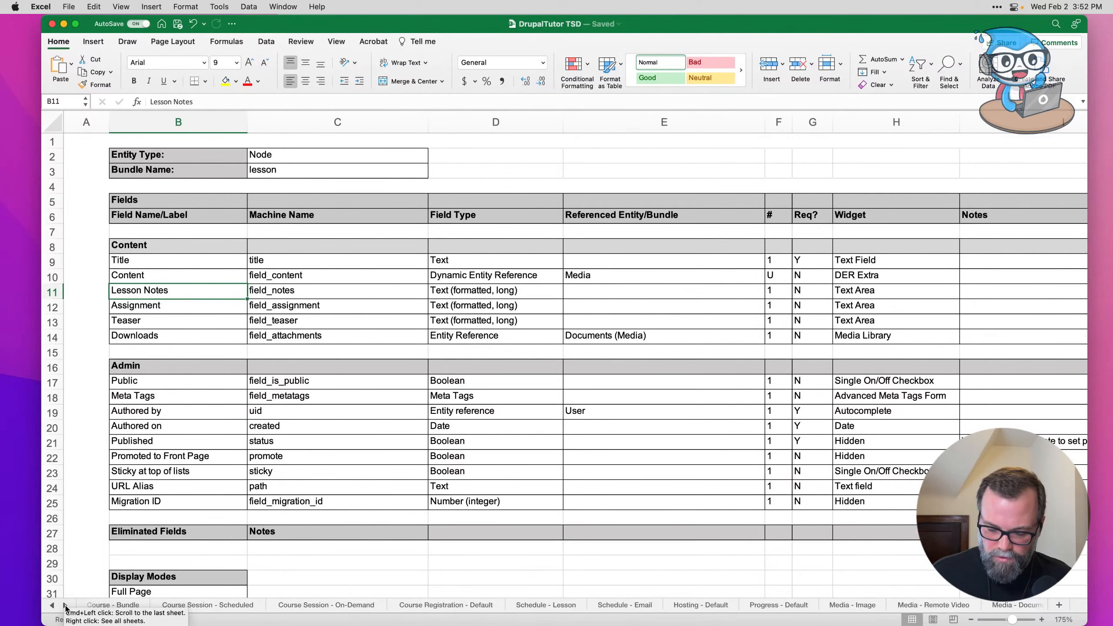
pyautogui.click(65, 606)
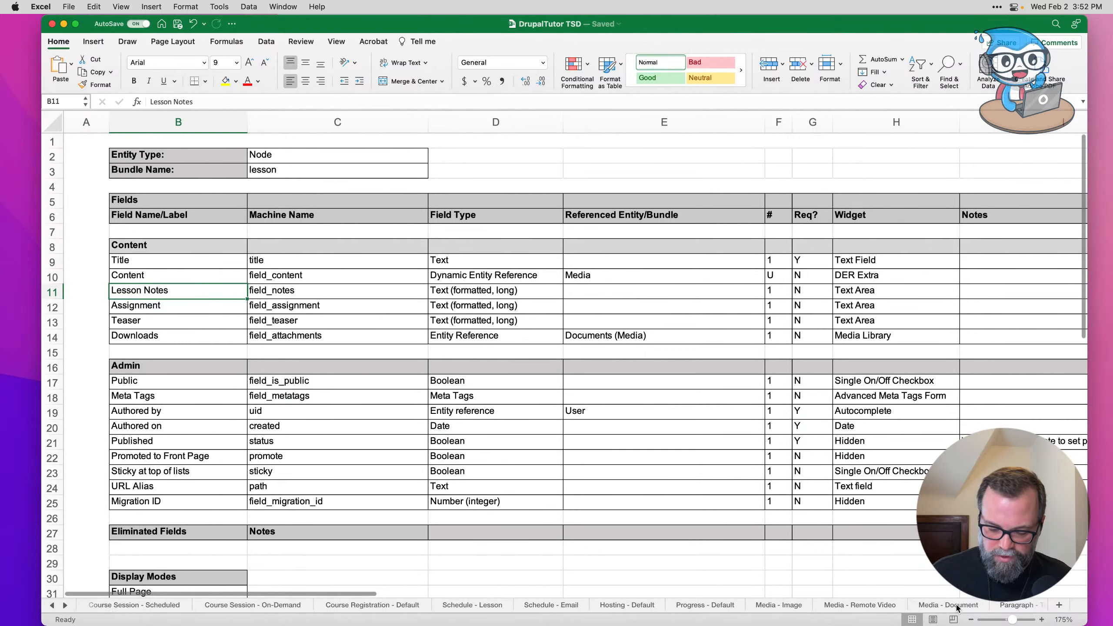
pyautogui.press('super+Tab')
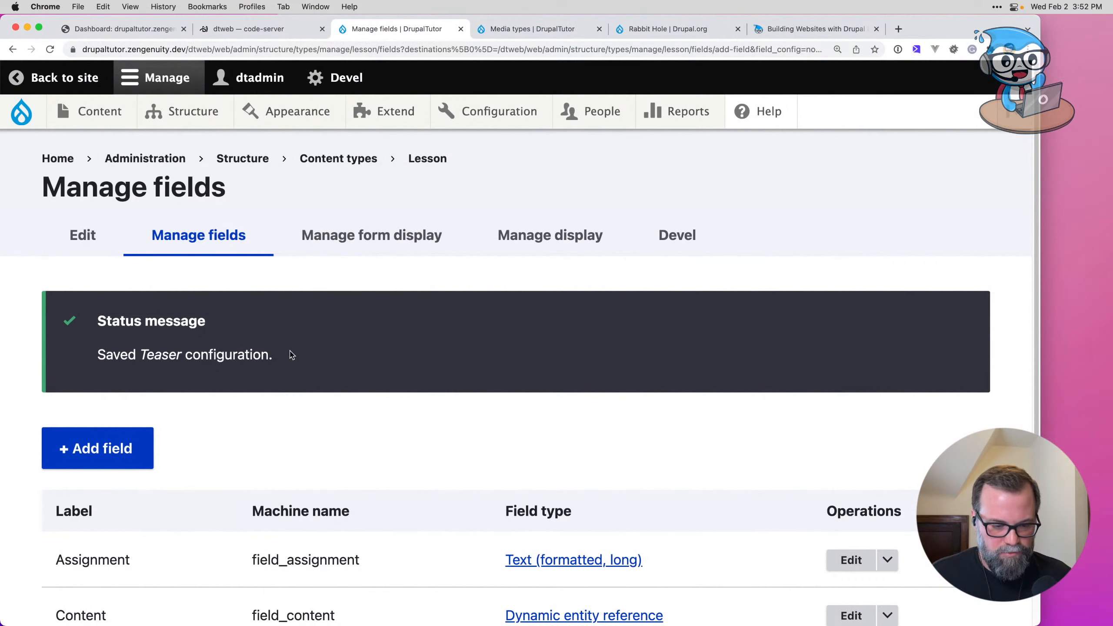
# Step: Start adding a new media type from the site's Media types page
pyautogui.click(497, 32)
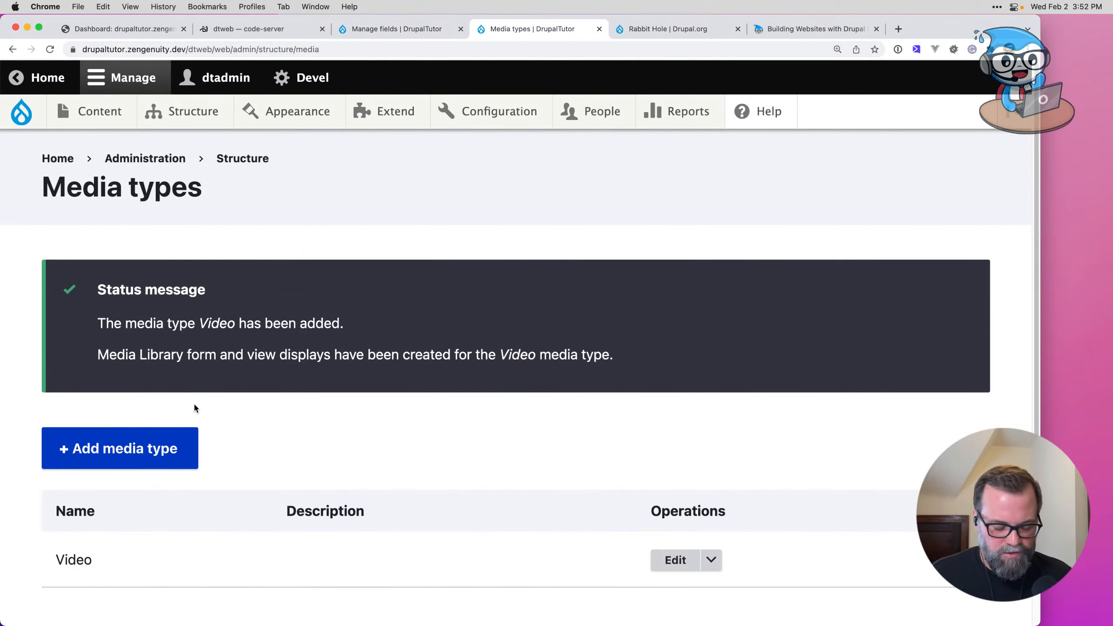
pyautogui.click(166, 443)
pyautogui.click(140, 297)
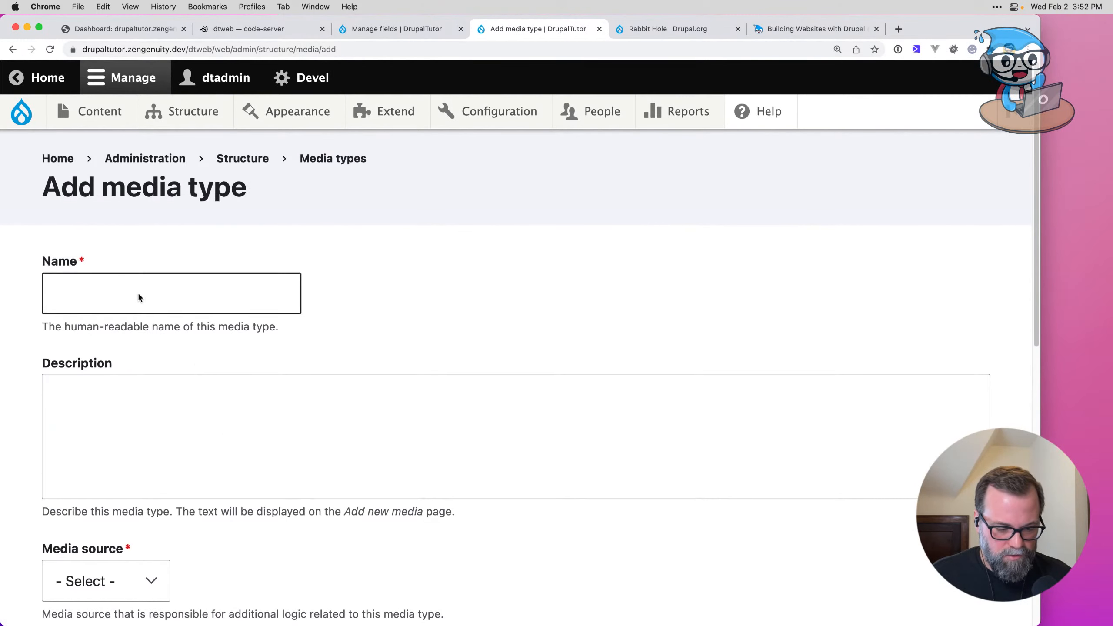
# Step: Switch to the Excel specification and examine the field definitions on the enlarged Media - Document sheet
pyautogui.press('super+Tab')
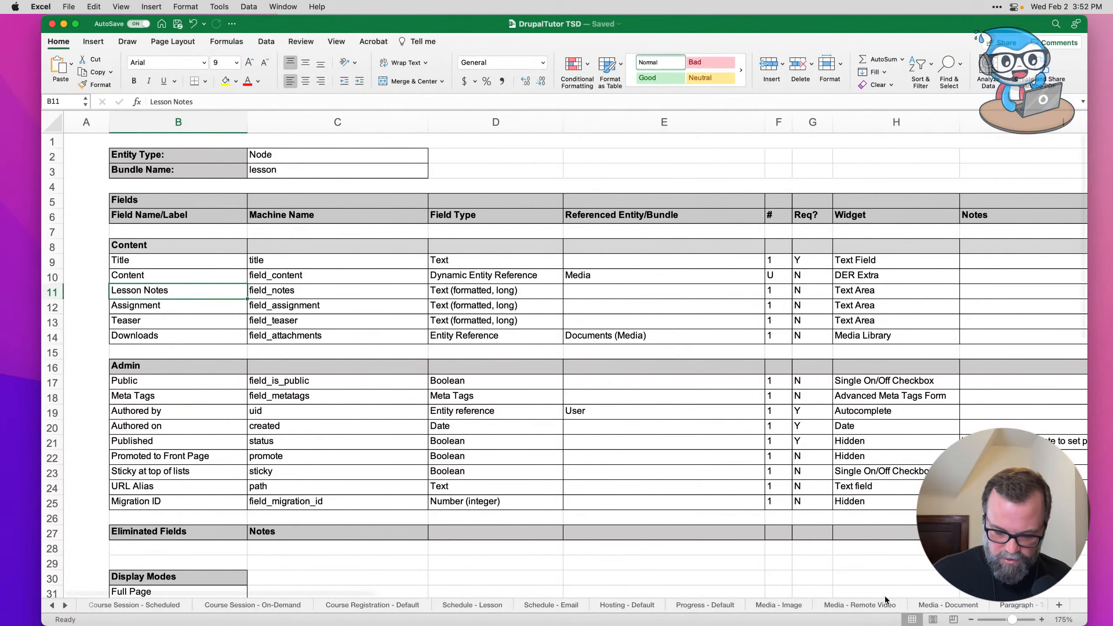
pyautogui.click(920, 605)
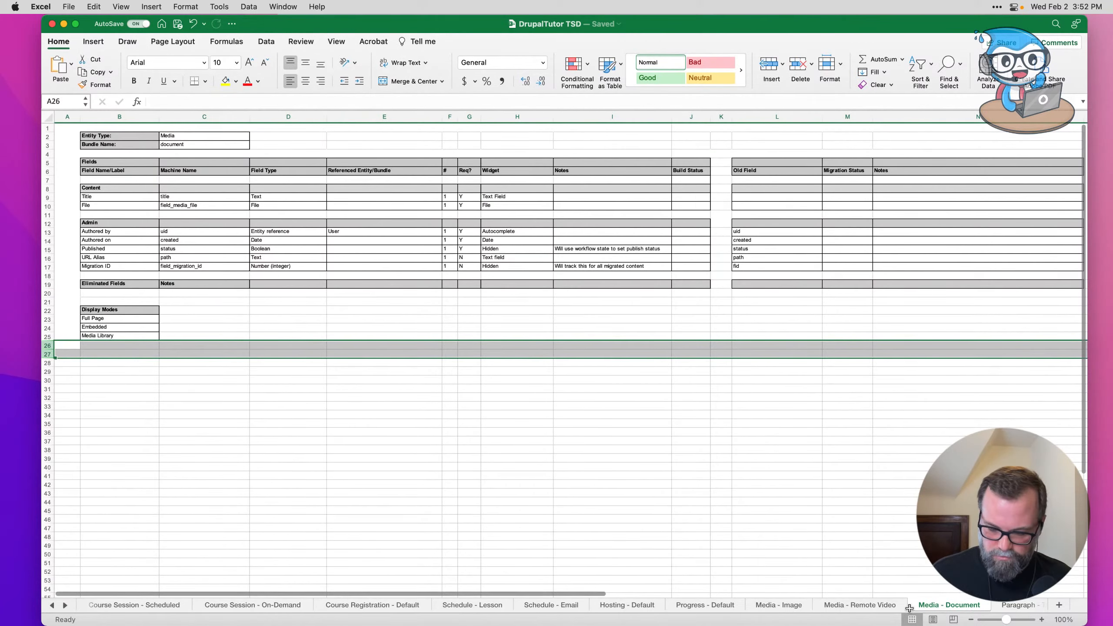
pyautogui.moveTo(1006, 620); pyautogui.dragTo(1013, 619)
pyautogui.scroll(5, 679, 427)
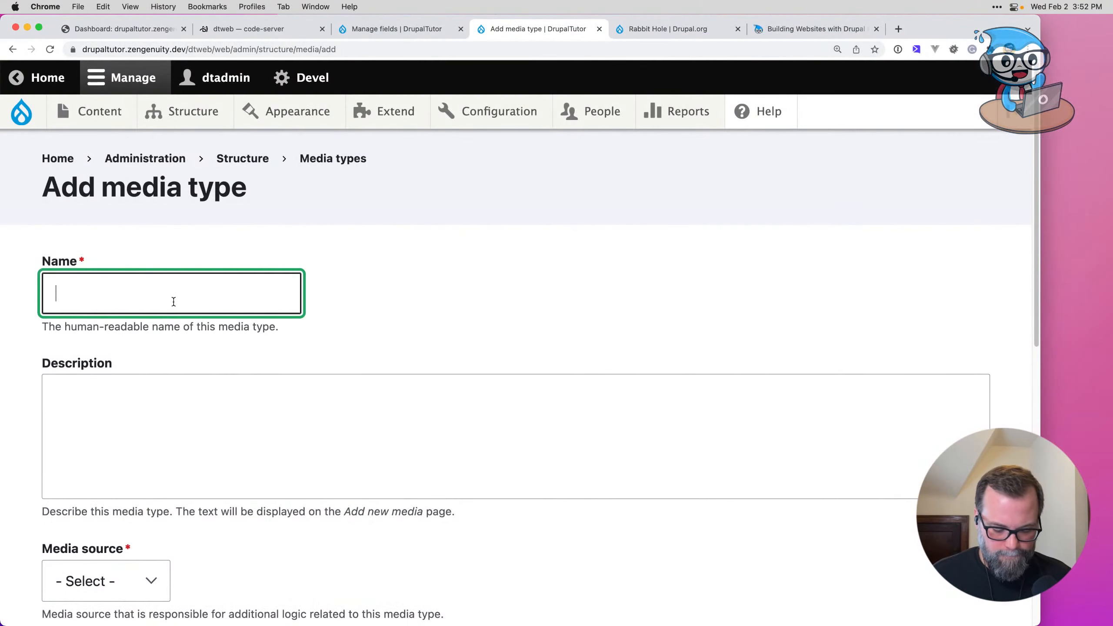
# Step: Name the new media type Document in Chrome and set its media source to File
pyautogui.write('Document')
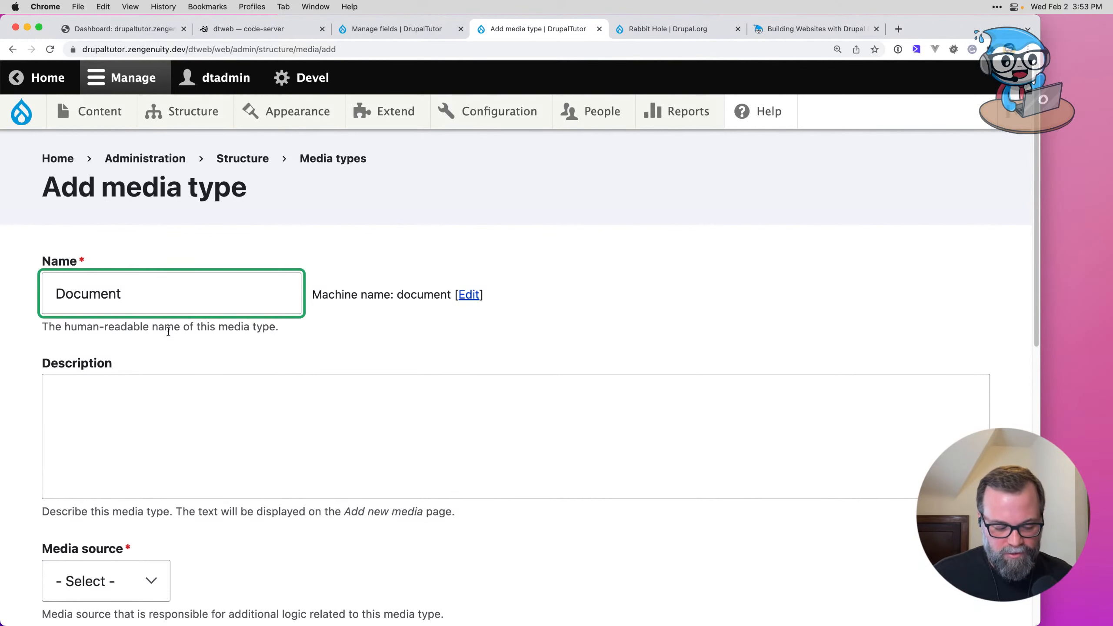
pyautogui.scroll(-6, 168, 331)
pyautogui.click(133, 324)
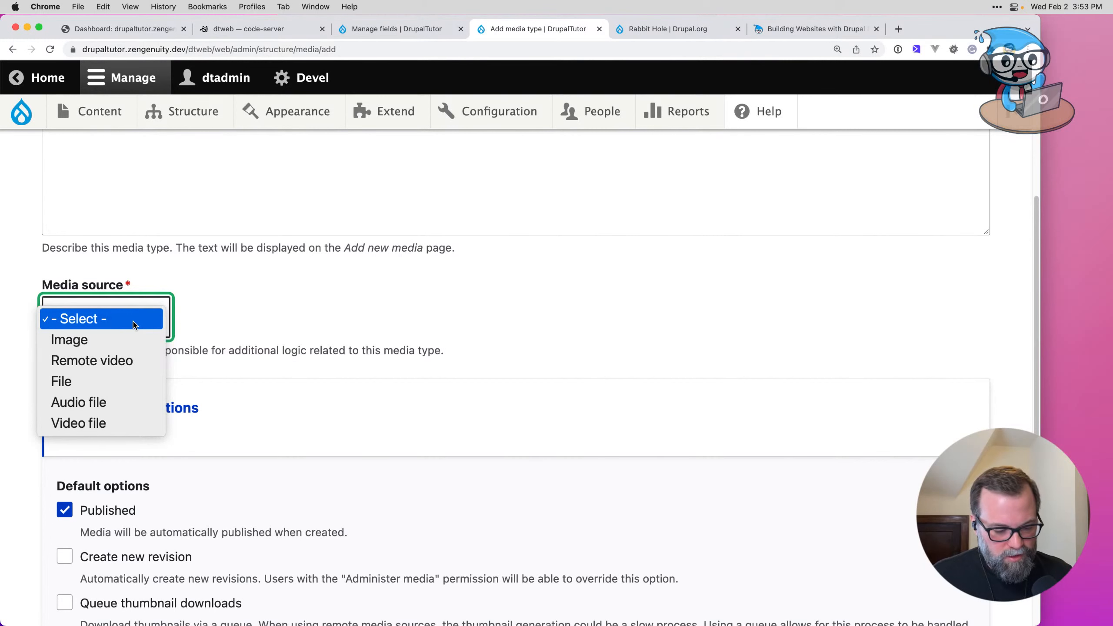
pyautogui.click(162, 381)
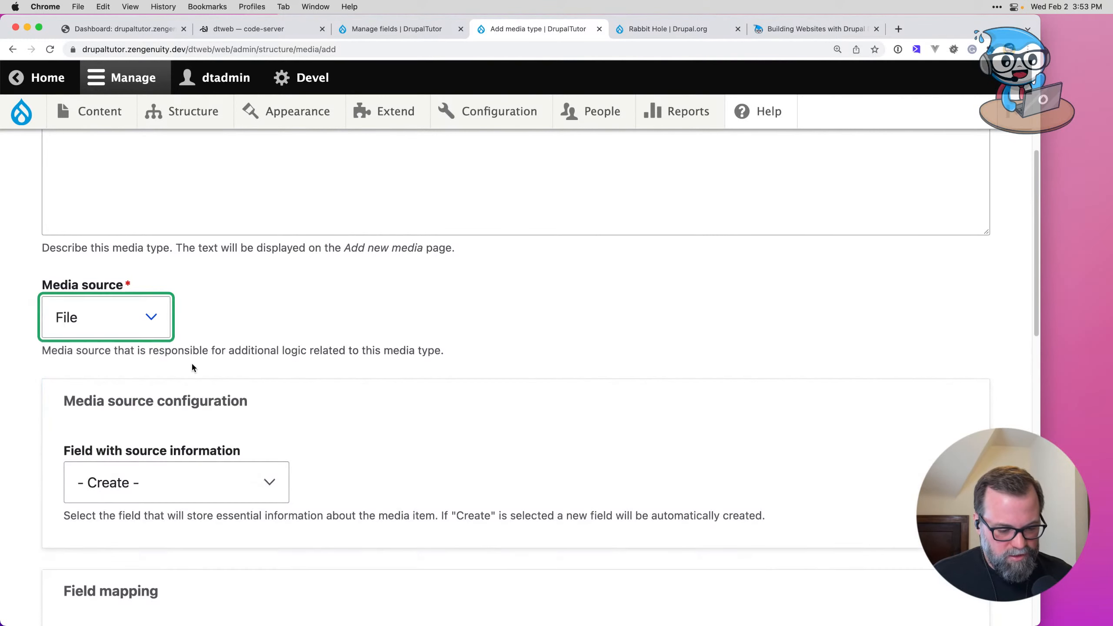
# Step: Check the available source fields for the new Document media type, keeping the - Create - option
pyautogui.scroll(-3, 192, 363)
pyautogui.click(237, 353)
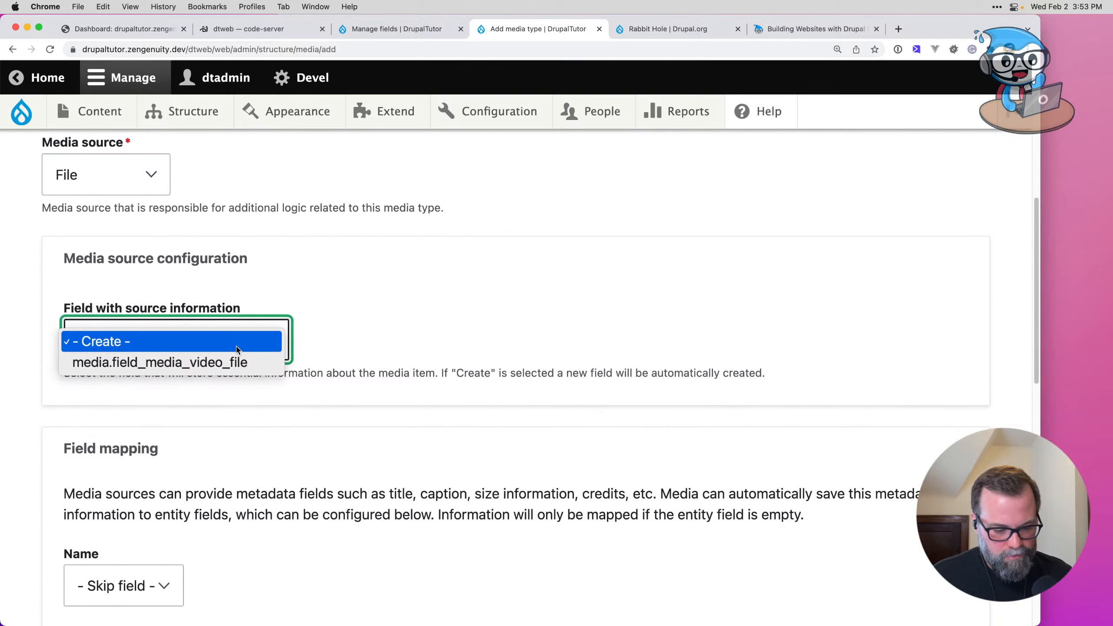
pyautogui.click(339, 322)
pyautogui.click(339, 321)
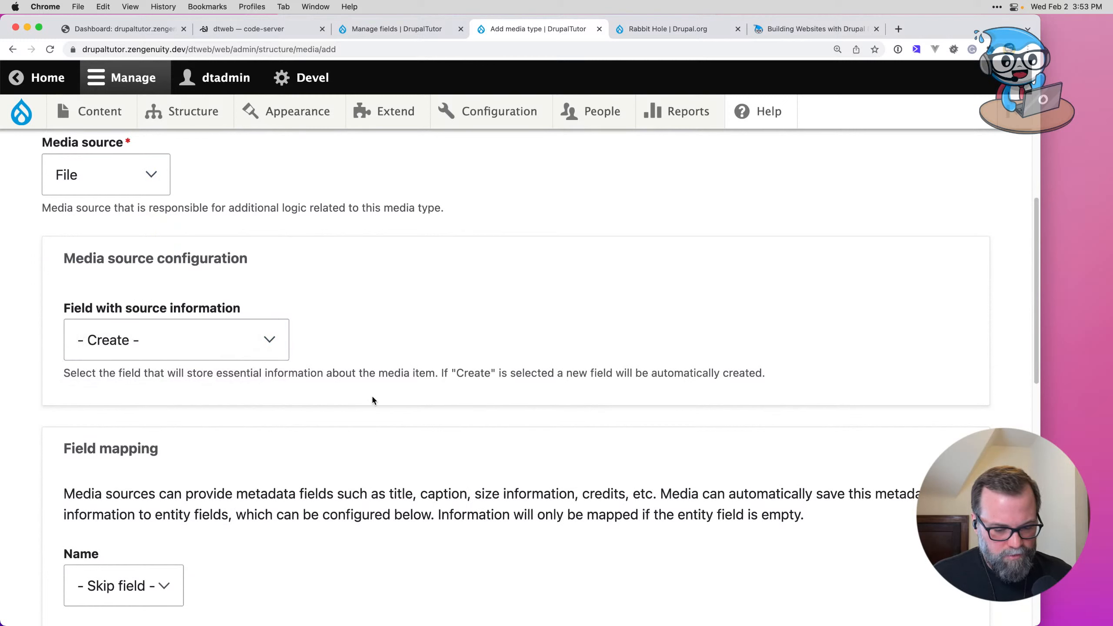
pyautogui.scroll(-5, 372, 400)
pyautogui.click(256, 211)
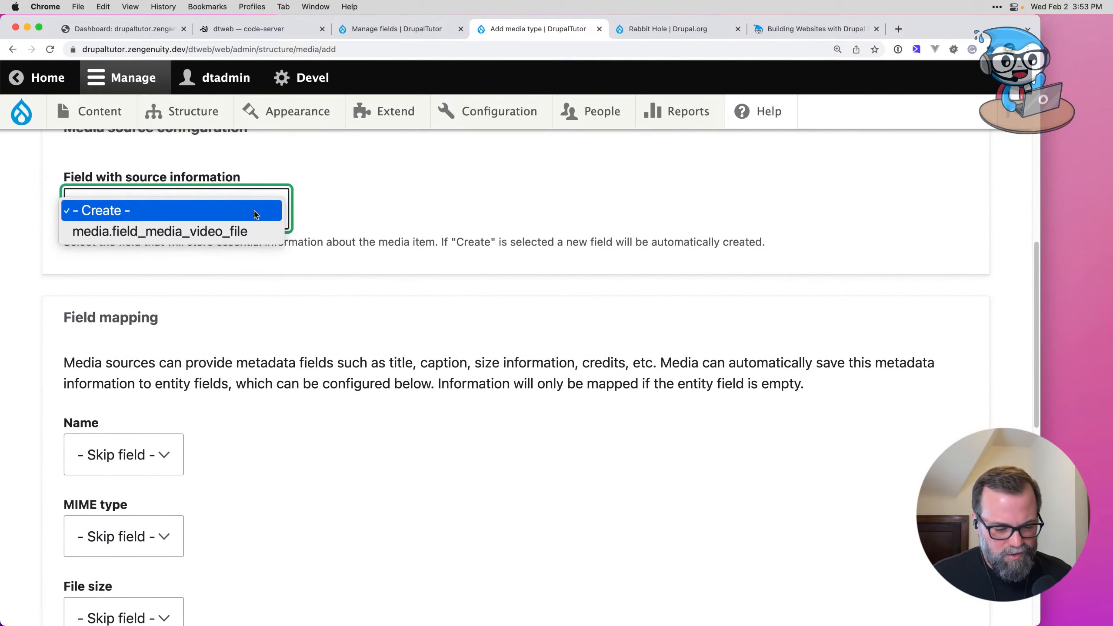
pyautogui.click(340, 199)
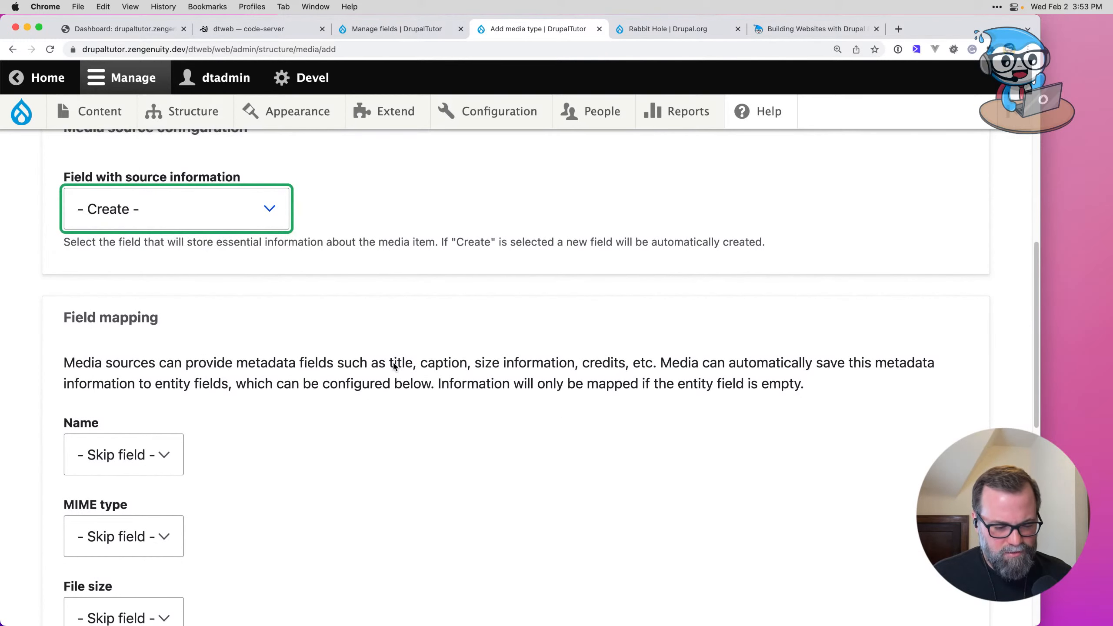
# Step: Set the Document media type's Rabbit Hole behavior to Page not found and save the media type
pyautogui.scroll(-10, 393, 365)
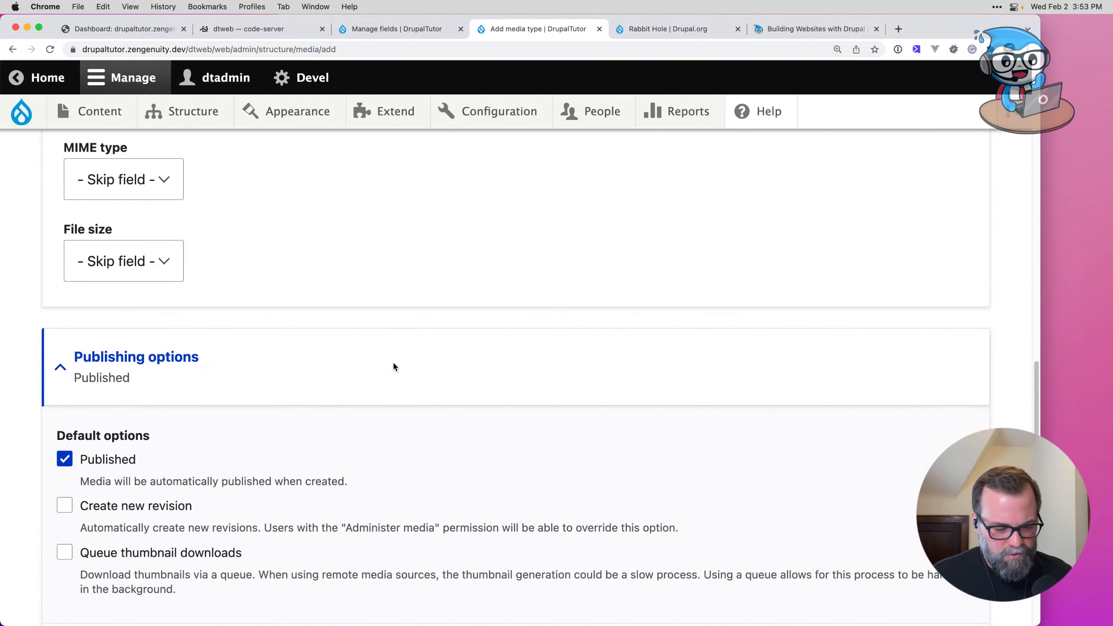
pyautogui.scroll(-5, 393, 366)
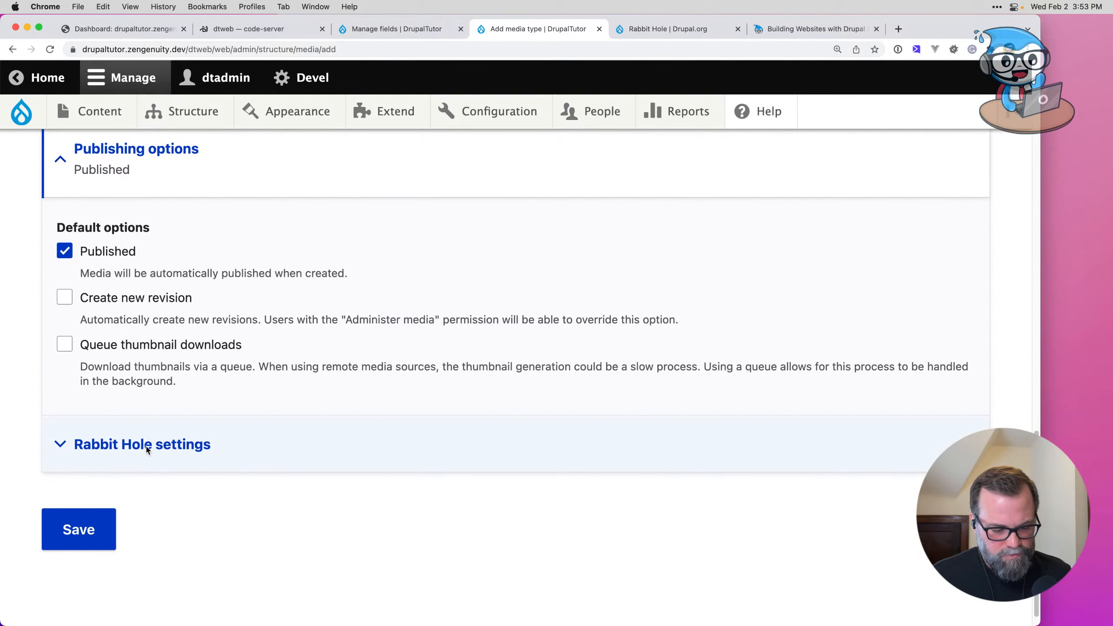
pyautogui.click(147, 446)
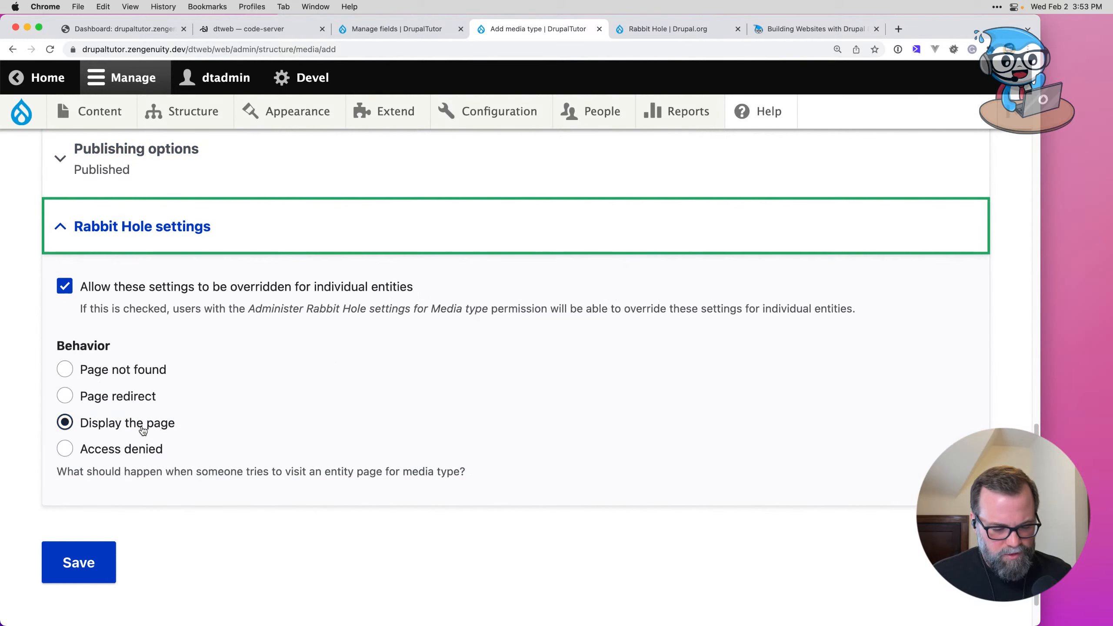
pyautogui.click(125, 372)
pyautogui.scroll(7, 223, 399)
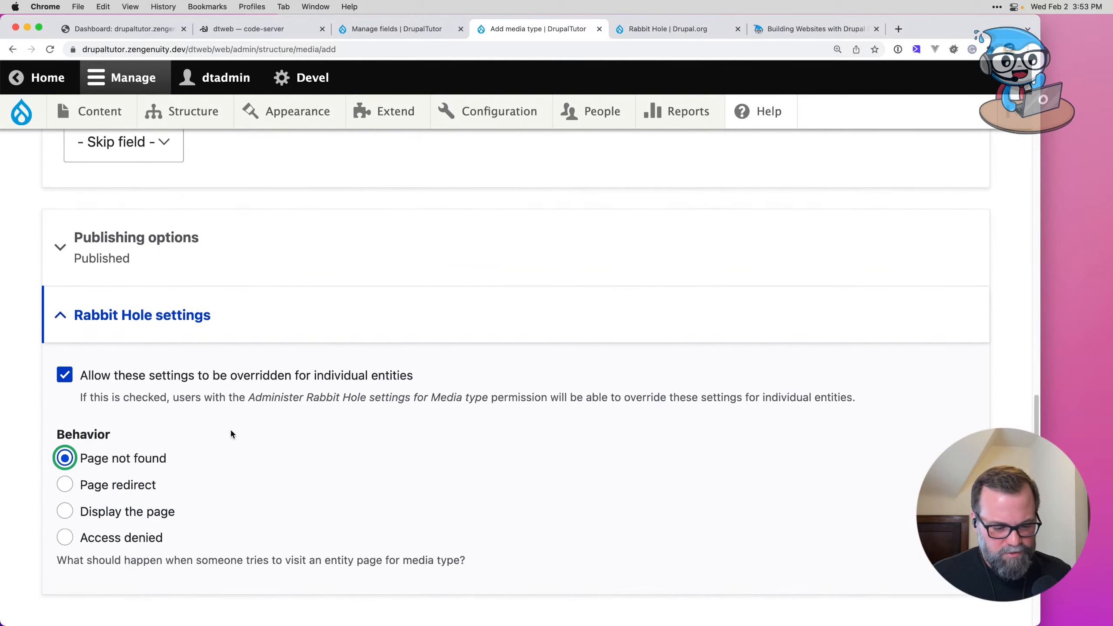
pyautogui.scroll(-8, 231, 433)
pyautogui.click(110, 503)
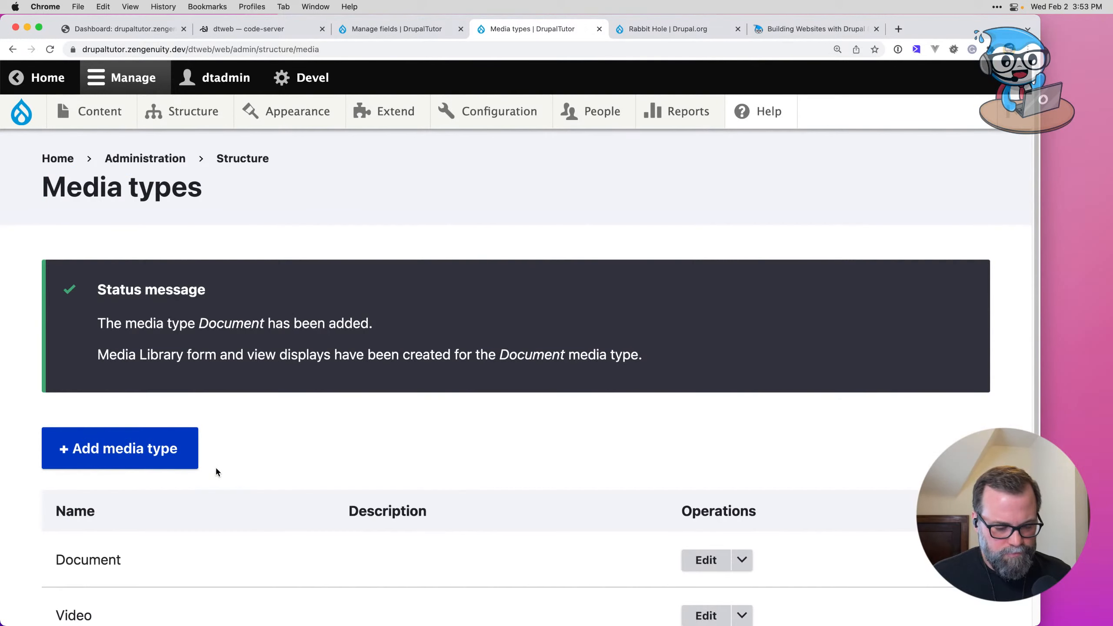
pyautogui.scroll(-2, 254, 485)
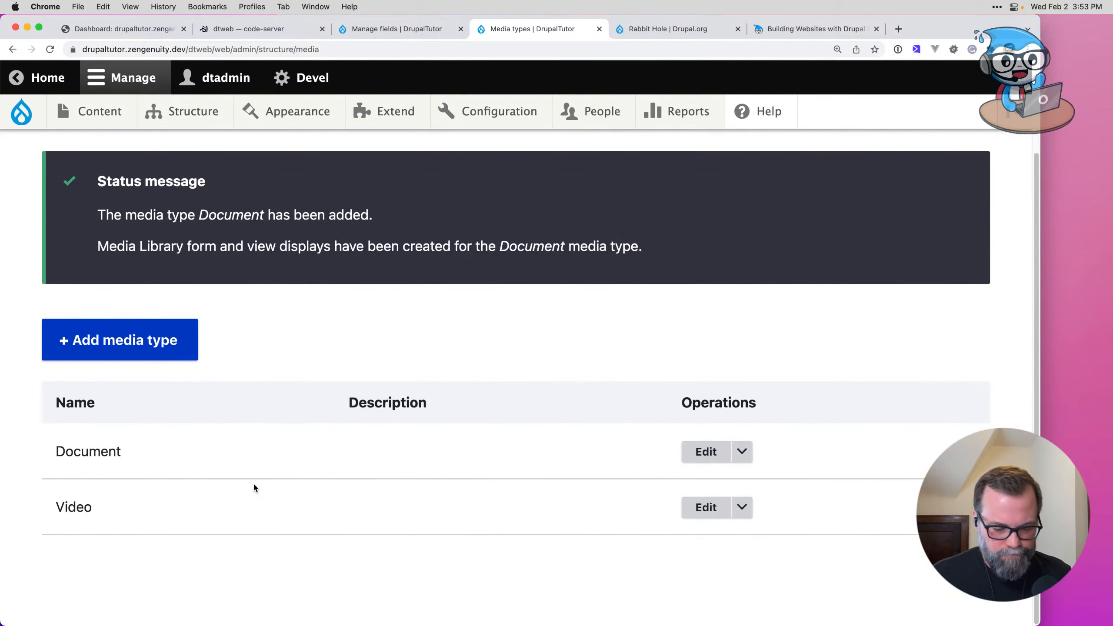
# Step: Start adding a field to the Lesson type, and look up the Downloads machine name in Excel's Content - Lesson sheet
pyautogui.click(393, 28)
pyautogui.click(118, 470)
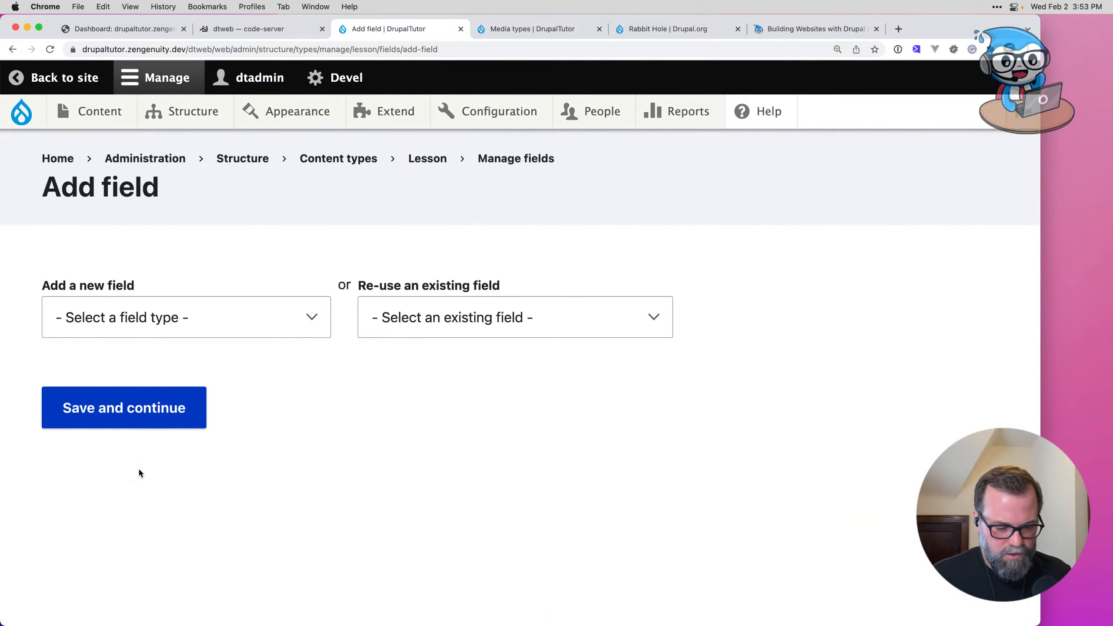
pyautogui.press('super+Tab')
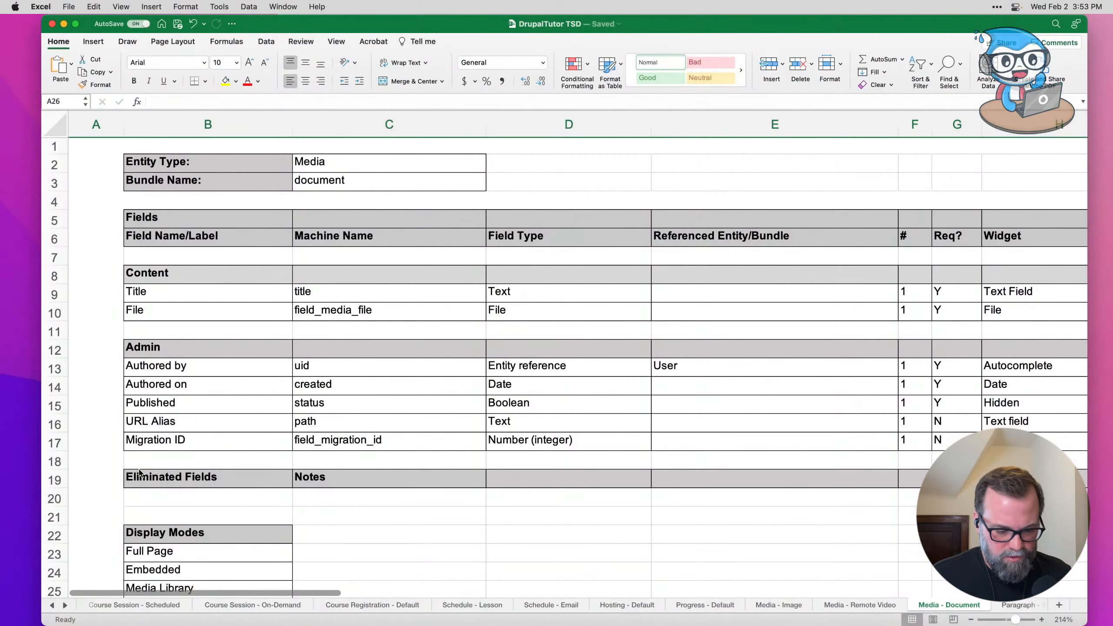
pyautogui.click(52, 606)
pyautogui.click(52, 606)
pyautogui.click(52, 606)
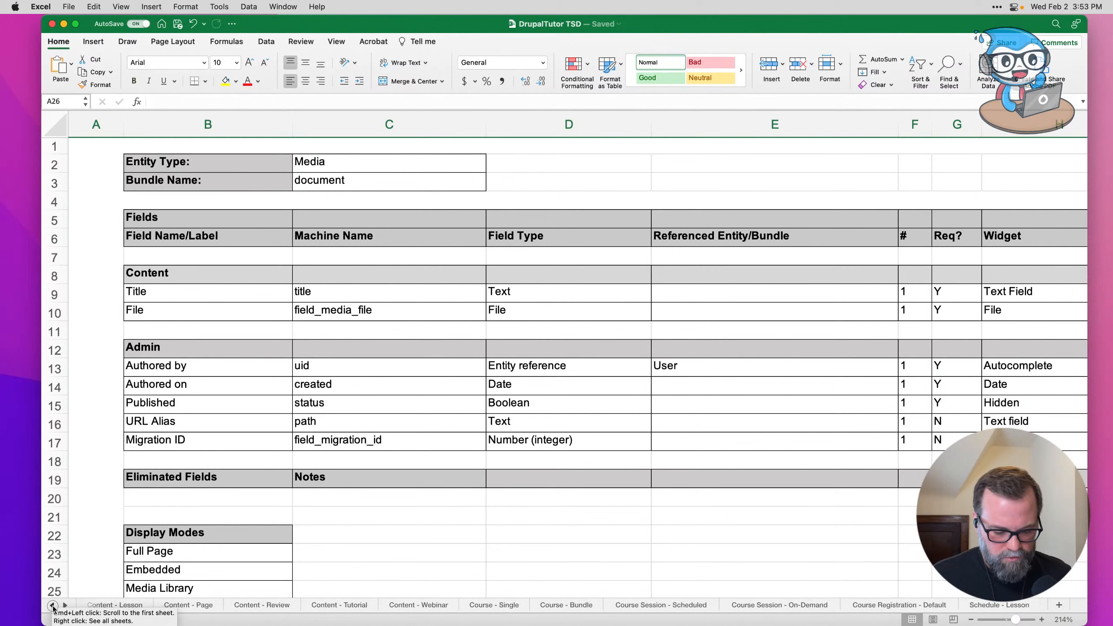
pyautogui.click(205, 605)
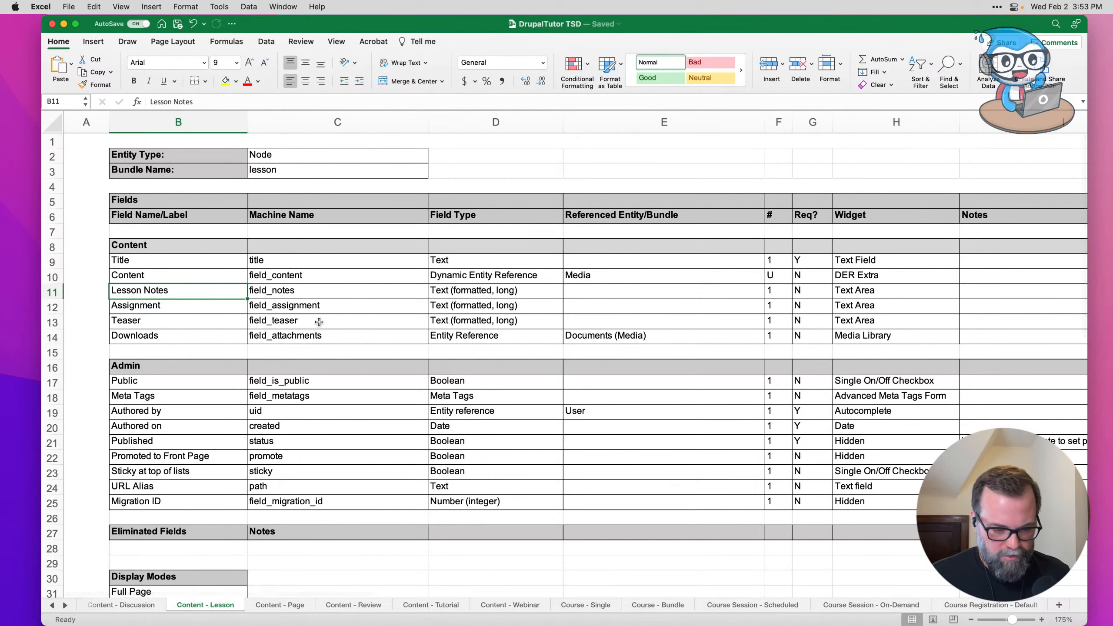
pyautogui.click(315, 339)
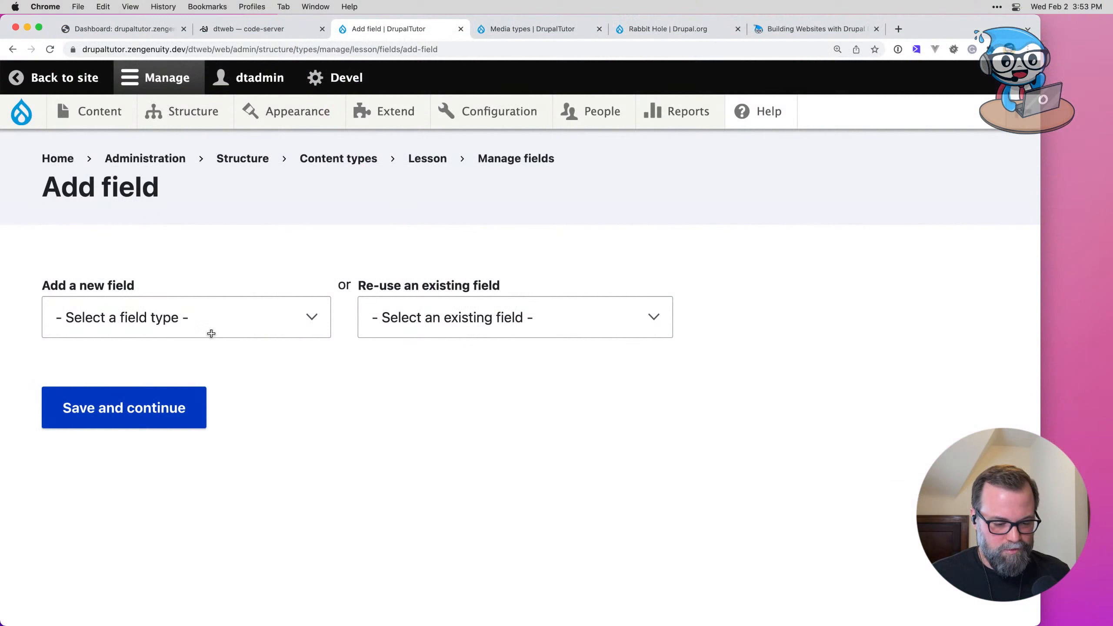
# Step: In Chrome, choose the Media reference type for the new Lesson field and label it Downloads
pyautogui.click(210, 320)
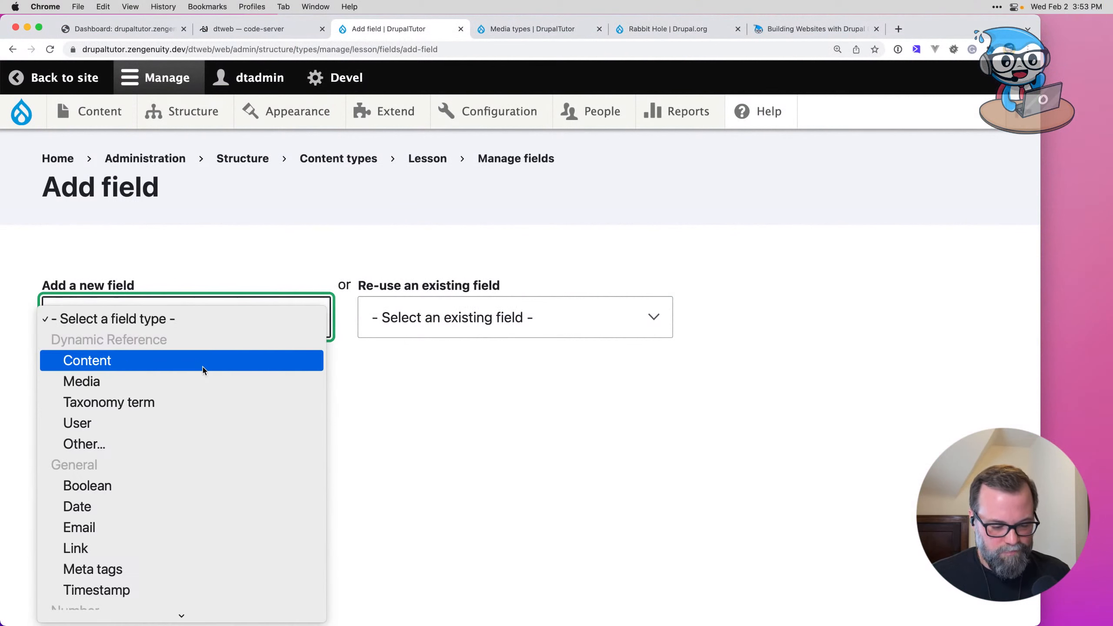
pyautogui.scroll(-5, 205, 380)
pyautogui.scroll(1, 205, 380)
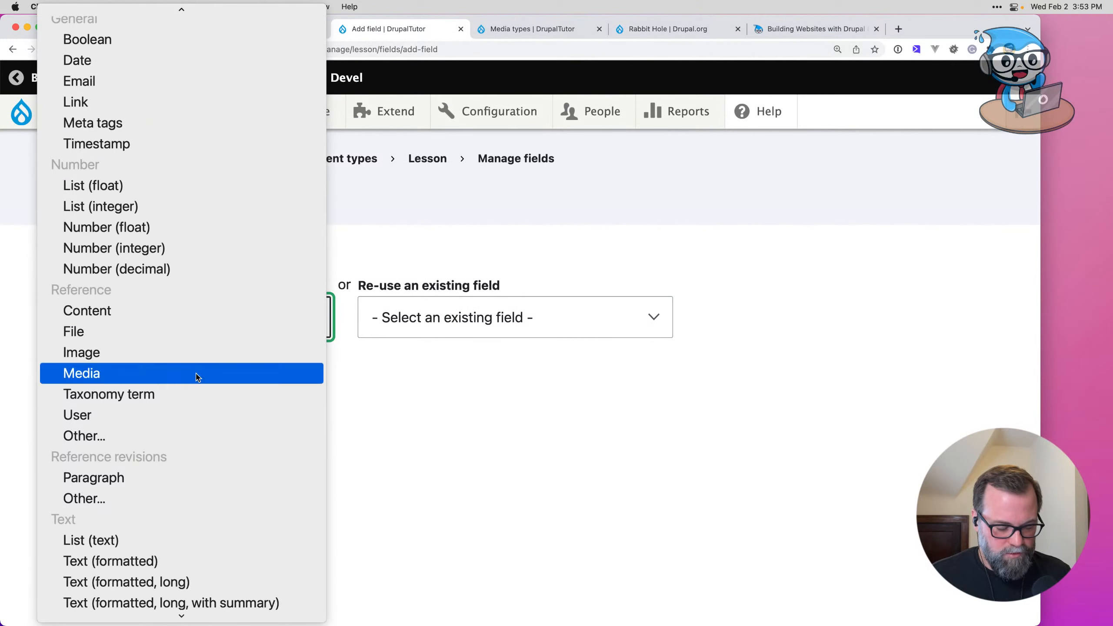
pyautogui.click(196, 376)
pyautogui.click(97, 498)
pyautogui.write('Downlaods')
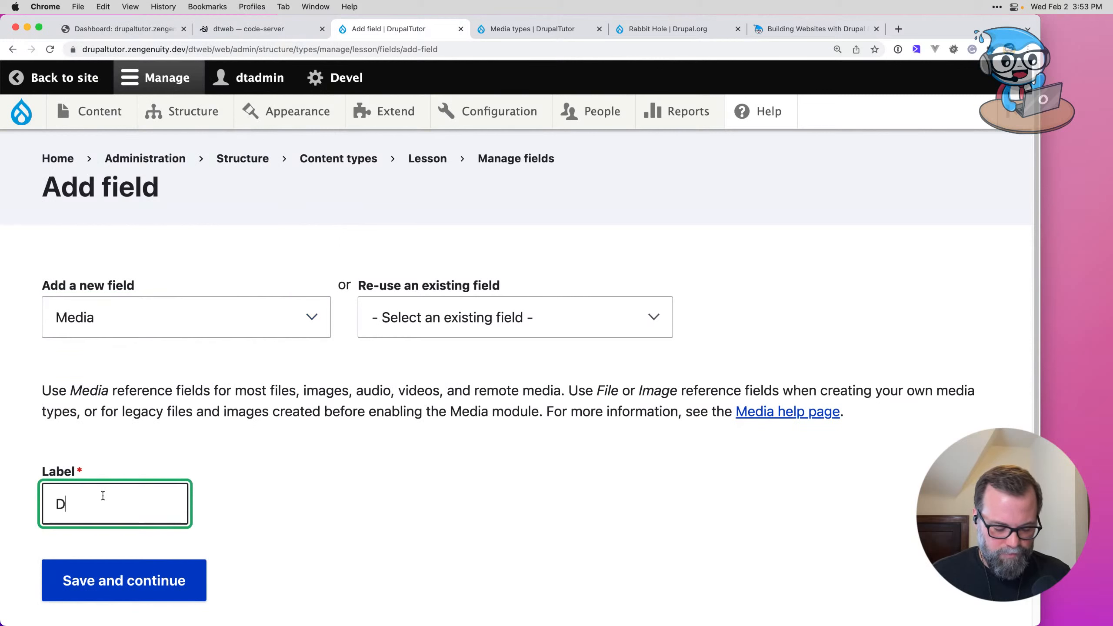
pyautogui.press('BackSpace')
pyautogui.press('BackSpace')
pyautogui.press('BackSpace')
pyautogui.press('BackSpace')
pyautogui.press('BackSpace')
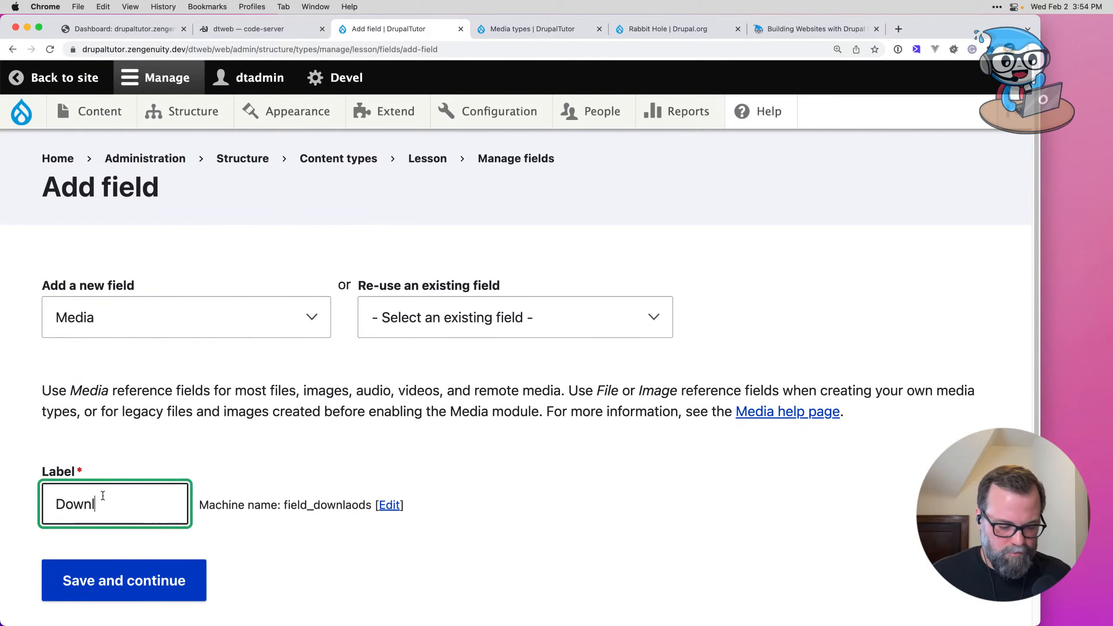
pyautogui.write('loas')
pyautogui.press('BackSpace')
pyautogui.write('ds')
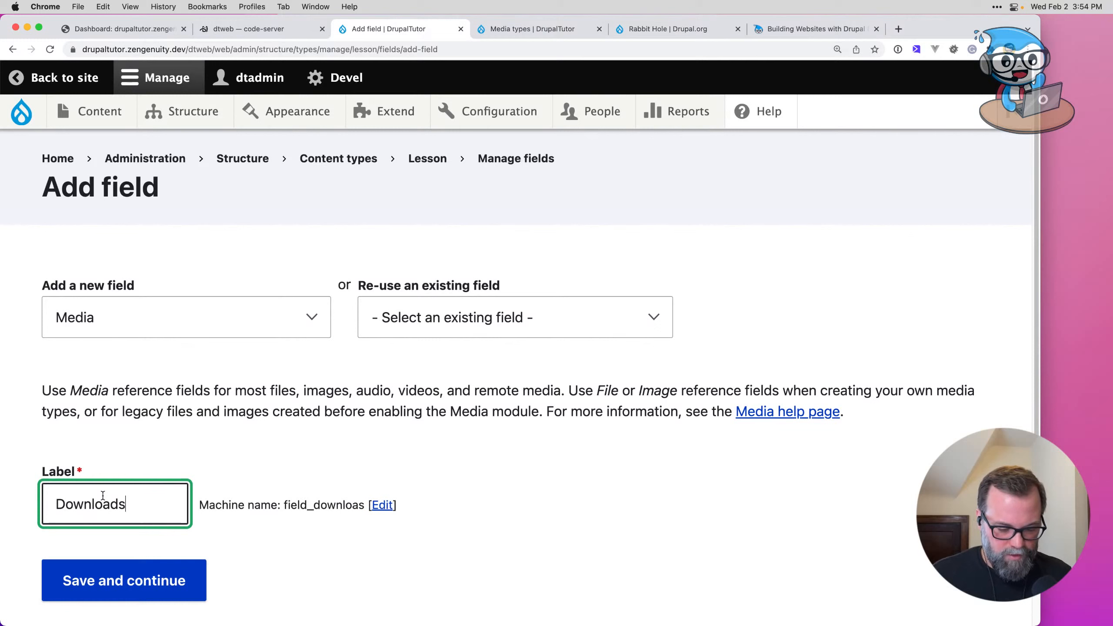
# Step: Set the Downloads field's machine name to field_attachments and continue to its field settings
pyautogui.click(382, 505)
pyautogui.moveTo(162, 601); pyautogui.dragTo(35, 569)
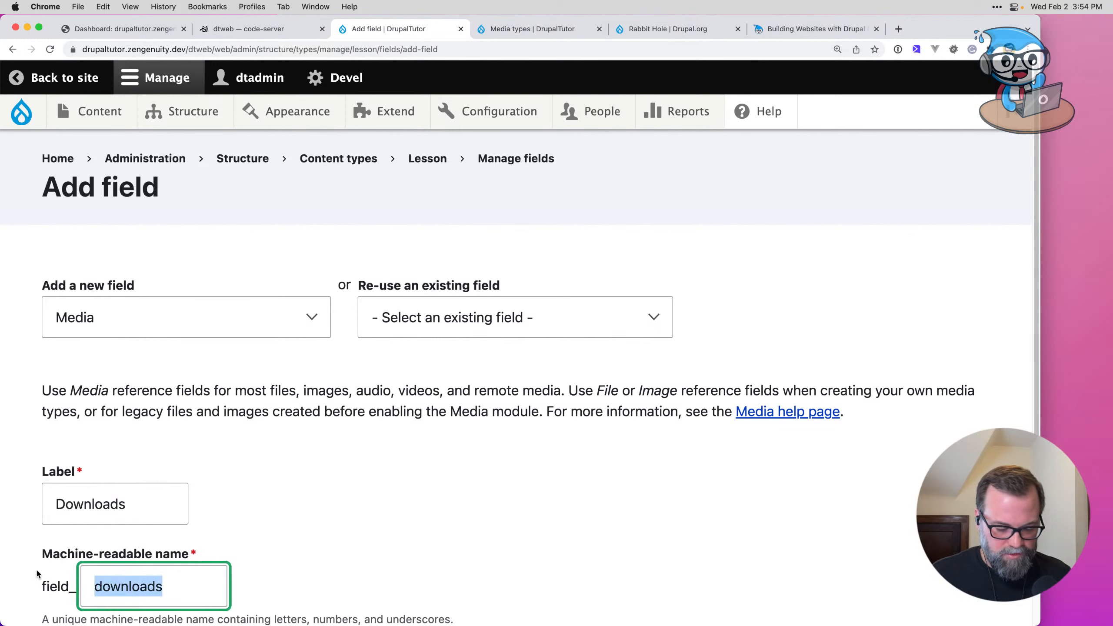
pyautogui.write('attachments')
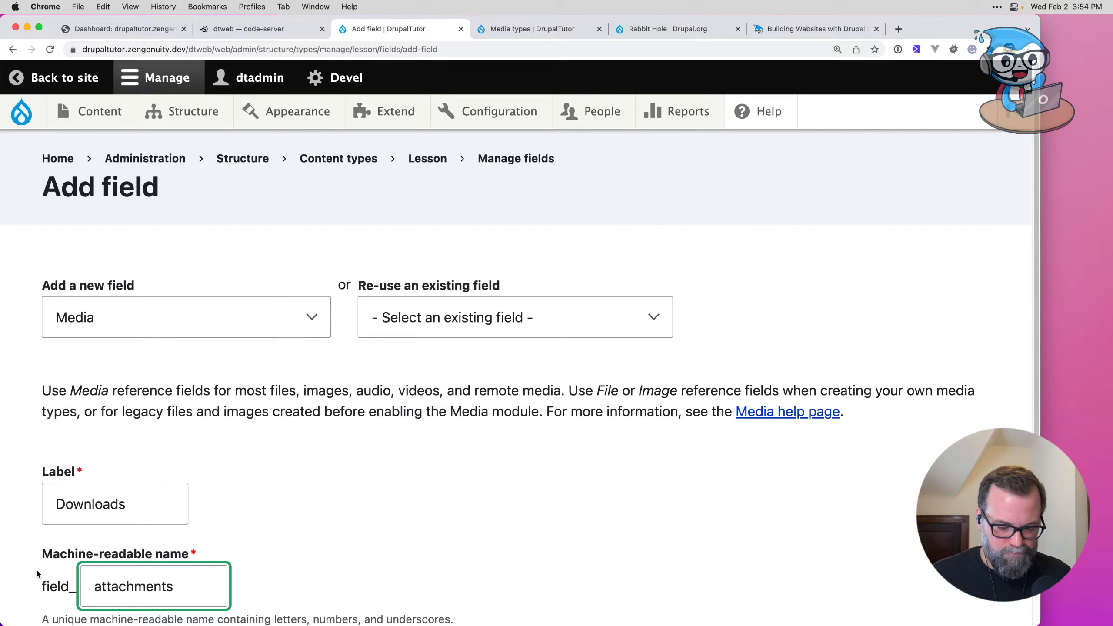
pyautogui.scroll(-4, 120, 544)
pyautogui.click(124, 517)
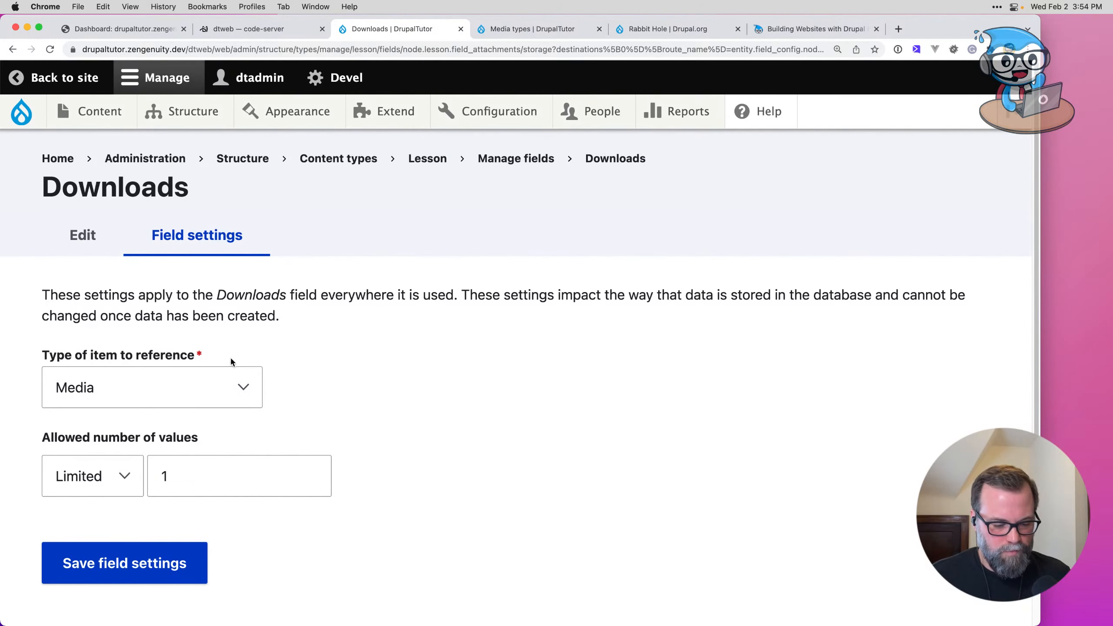
# Step: Allow an unlimited number of values for the Downloads field and save the field settings
pyautogui.click(83, 476)
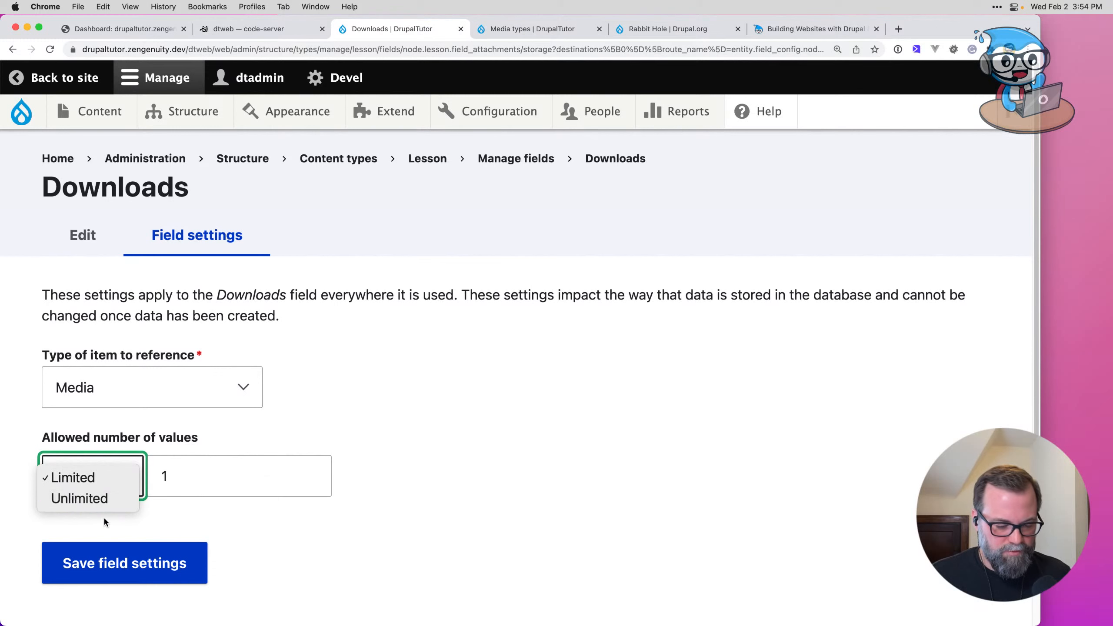
pyautogui.click(74, 500)
pyautogui.click(114, 562)
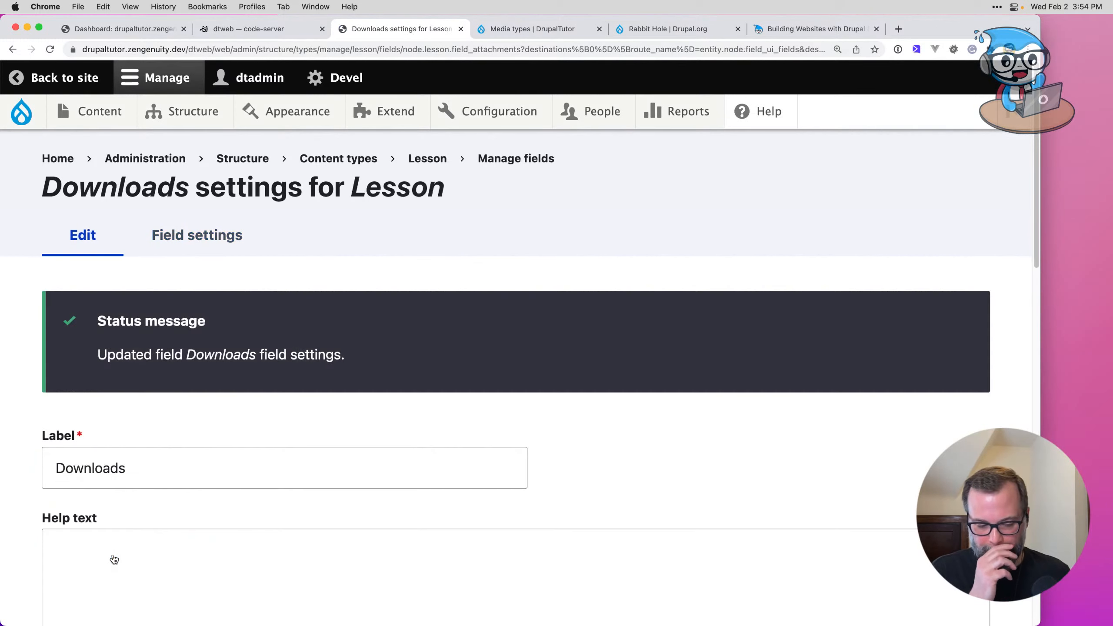
# Step: Restrict the Downloads field to the Document media type and save its settings
pyautogui.scroll(-10, 224, 482)
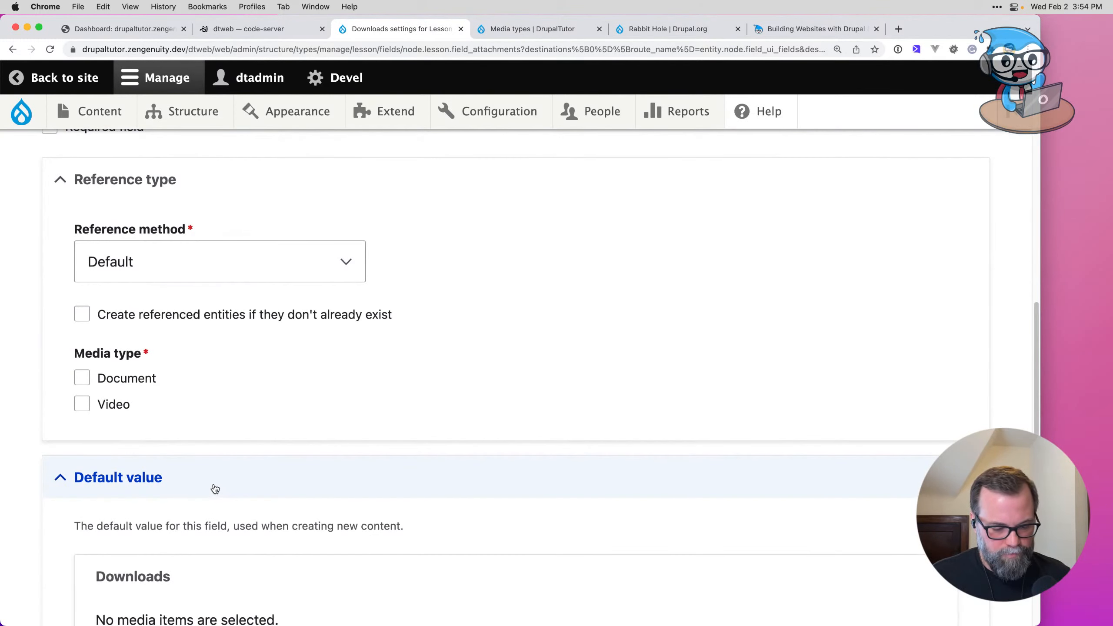
pyautogui.click(146, 385)
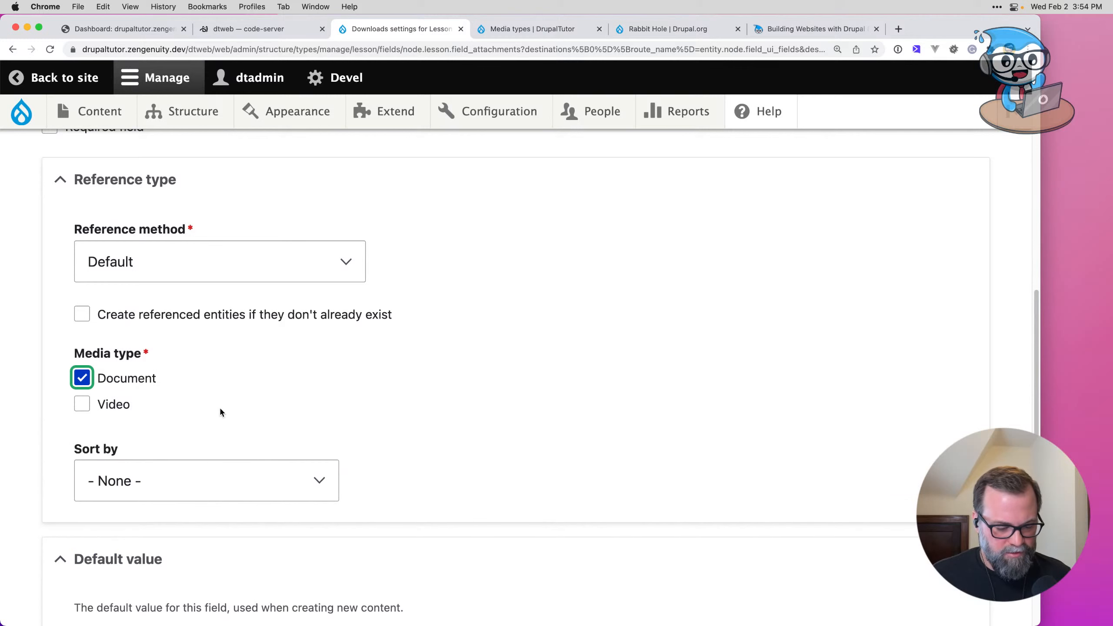
pyautogui.scroll(-8, 221, 410)
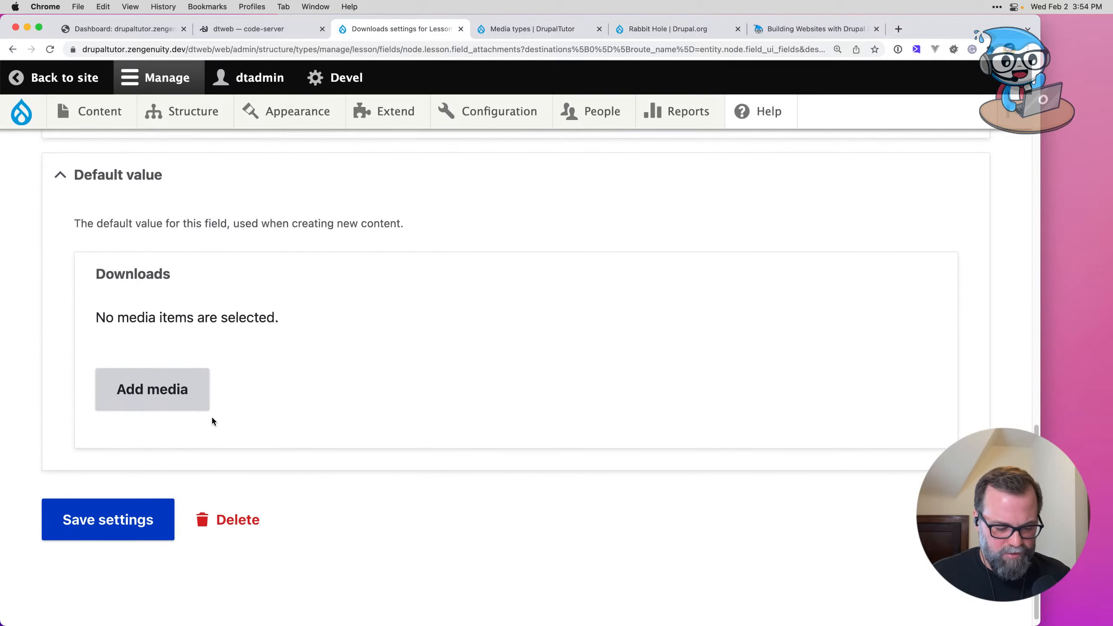
pyautogui.click(152, 518)
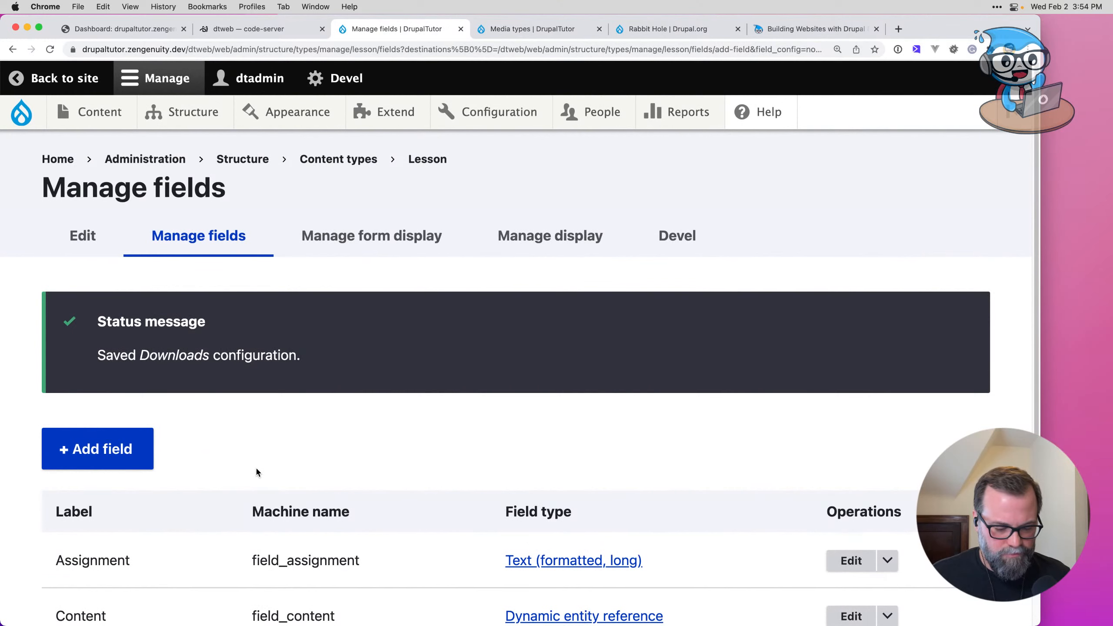
pyautogui.scroll(-6, 245, 433)
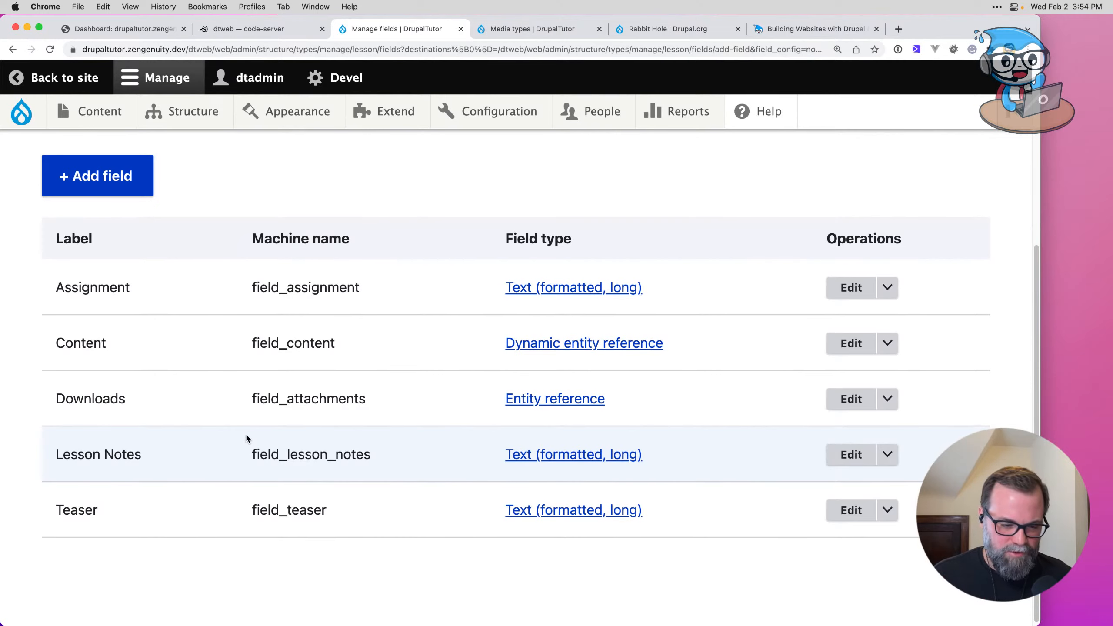
# Step: Switch to the Excel specification, examine the Lesson type's Public and Meta Tags field definitions, and return to Chrome
pyautogui.press('super+Tab')
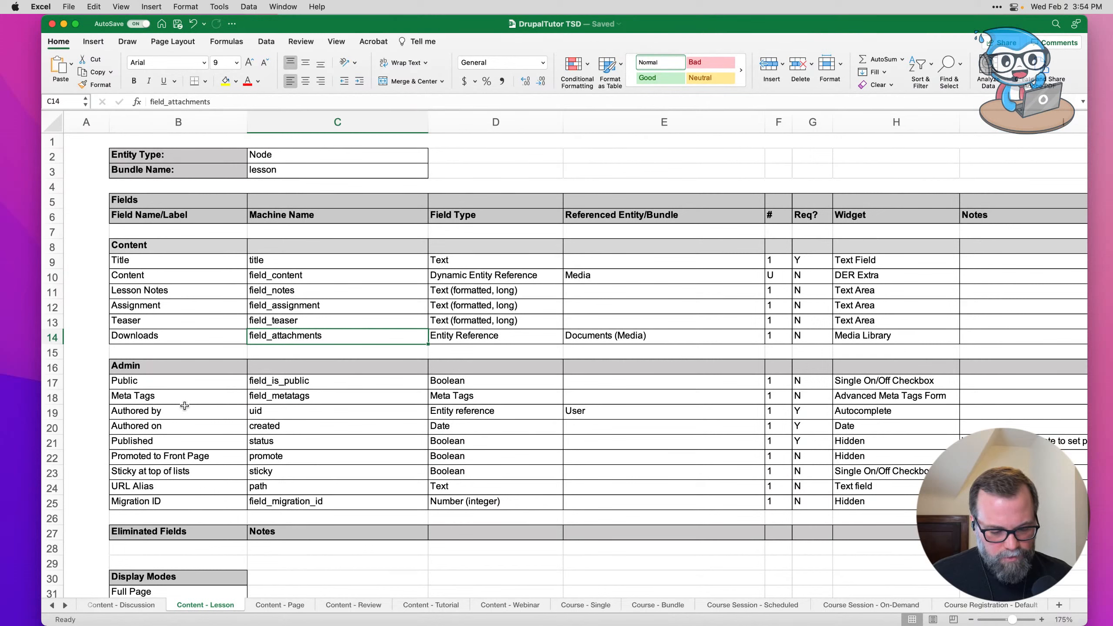
pyautogui.click(270, 396)
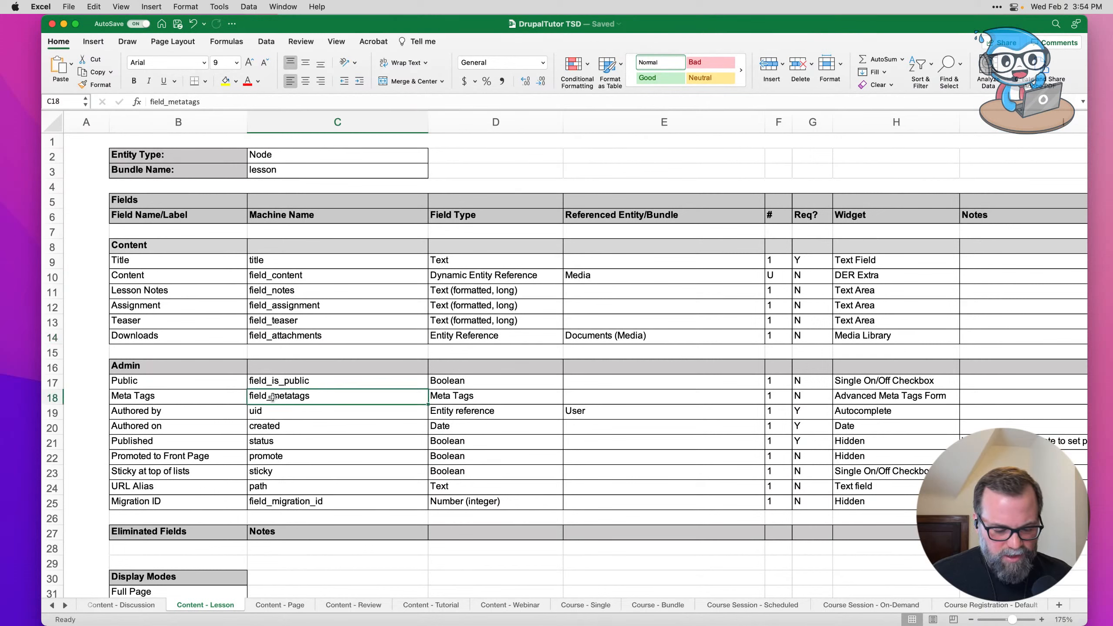
pyautogui.press('Up')
pyautogui.press('Left')
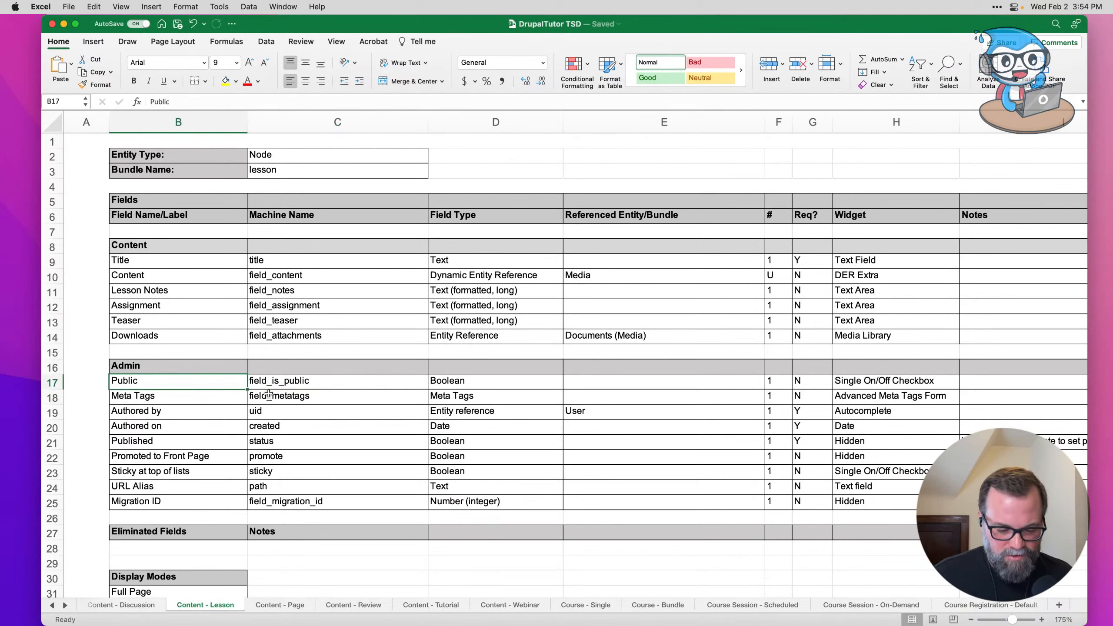
pyautogui.press('Right')
pyautogui.press('Left')
pyautogui.press('Down')
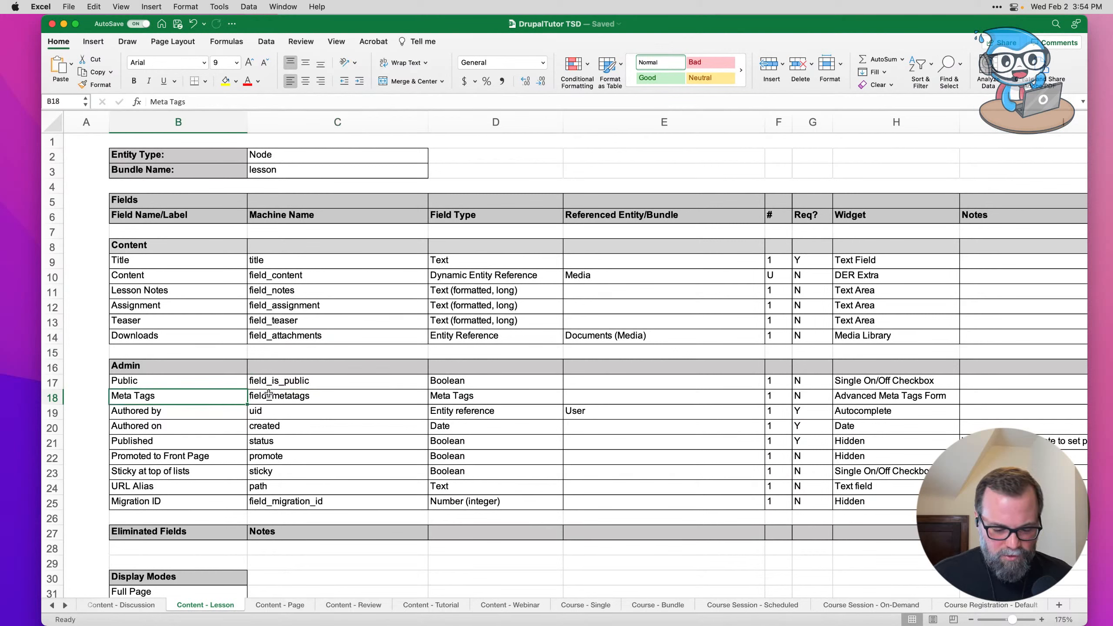
pyautogui.press('Up')
pyautogui.press('Down')
pyautogui.press('Down')
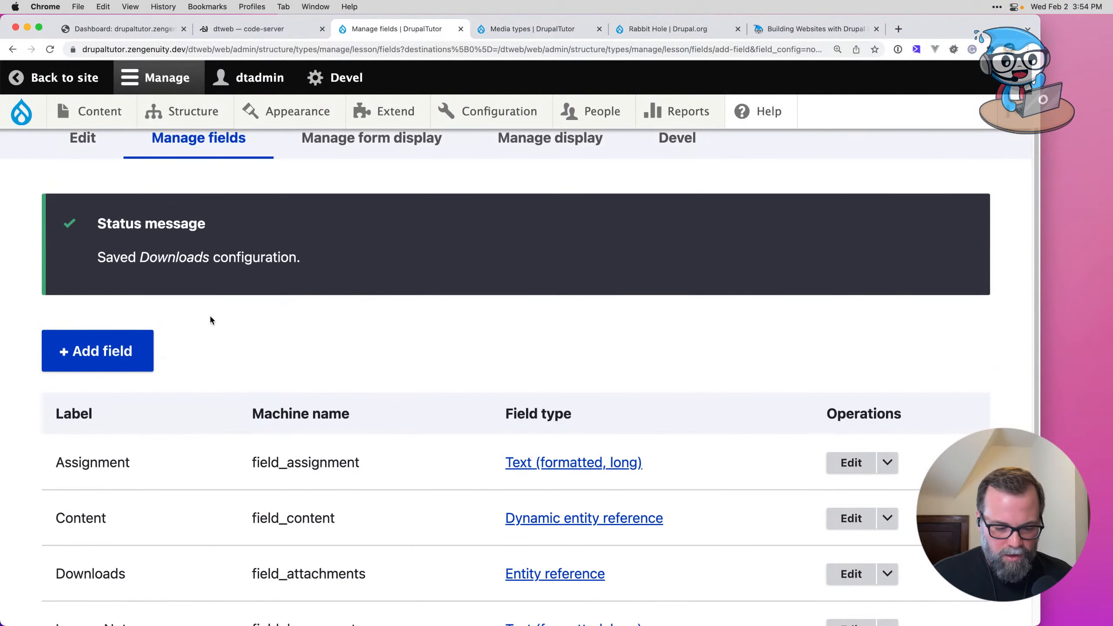
# Step: Add the existing field_migration_id field to the Lesson type with the label Migration ID and save its settings
pyautogui.click(114, 361)
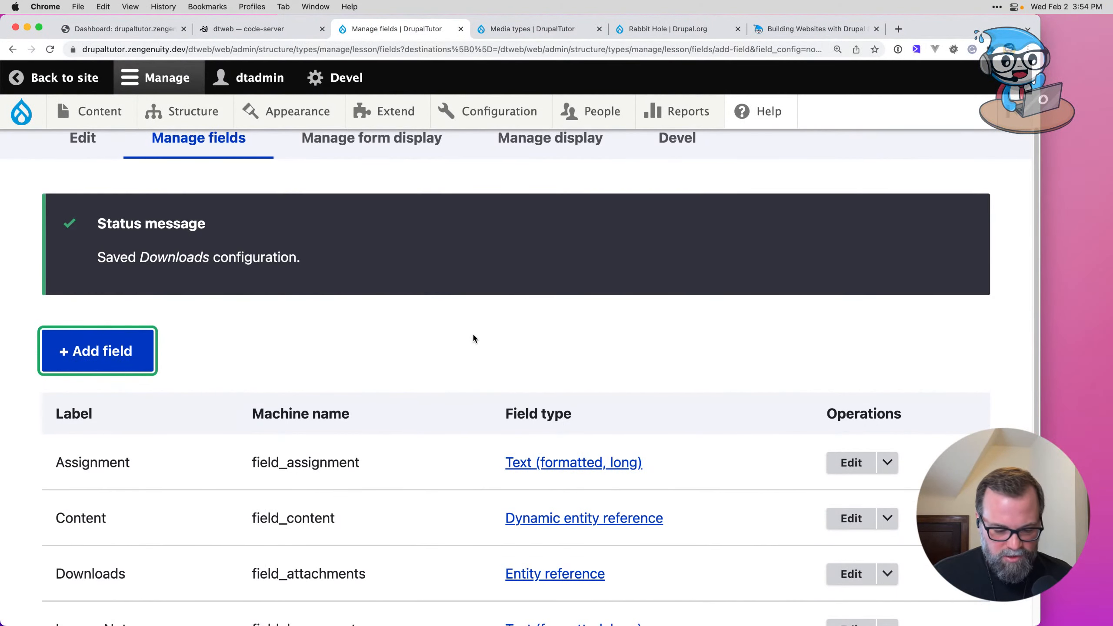
pyautogui.click(106, 351)
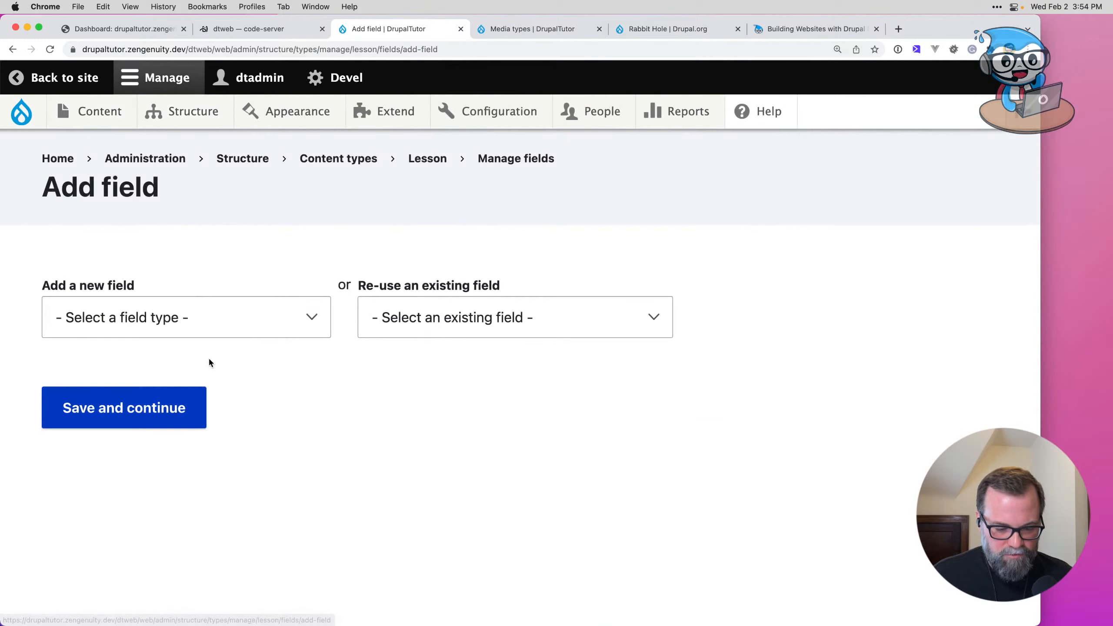
pyautogui.click(438, 318)
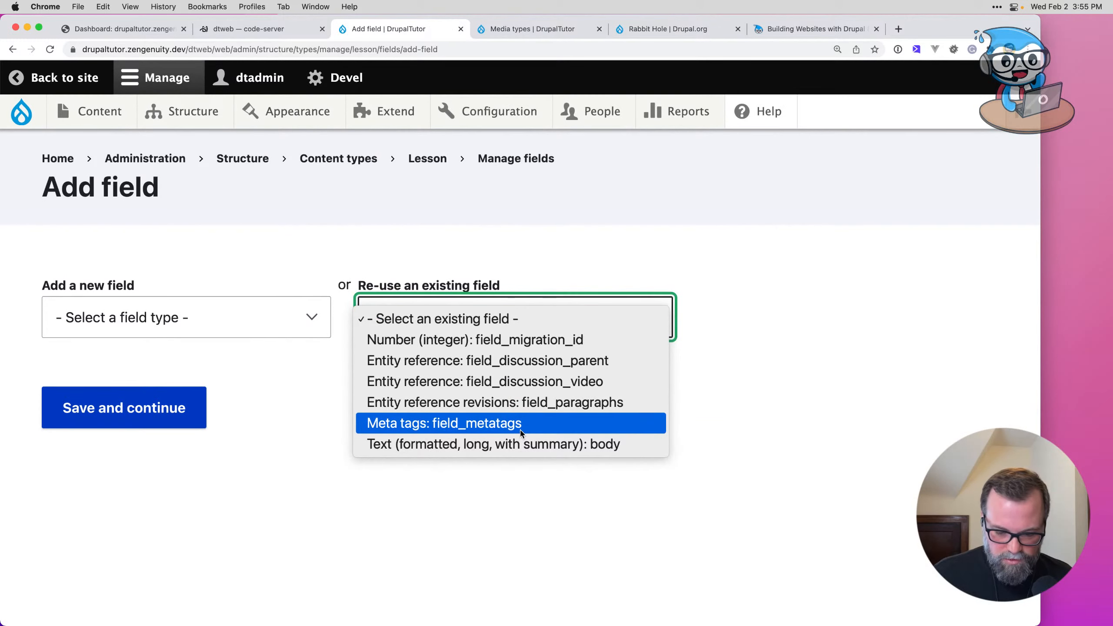
pyautogui.click(504, 340)
pyautogui.click(143, 492)
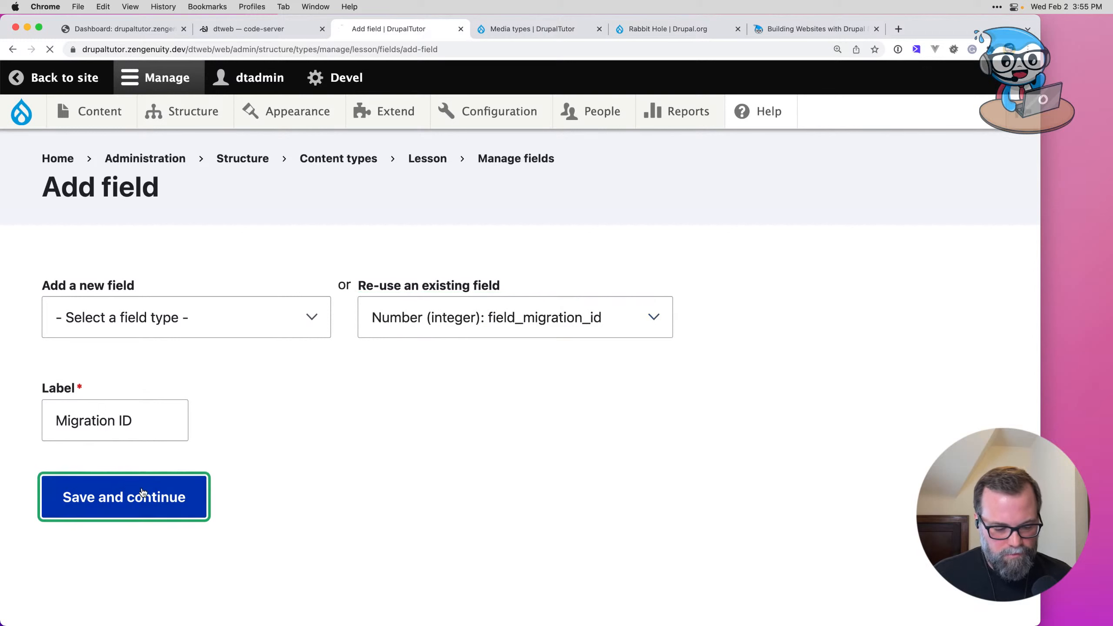
pyautogui.scroll(-15, 116, 470)
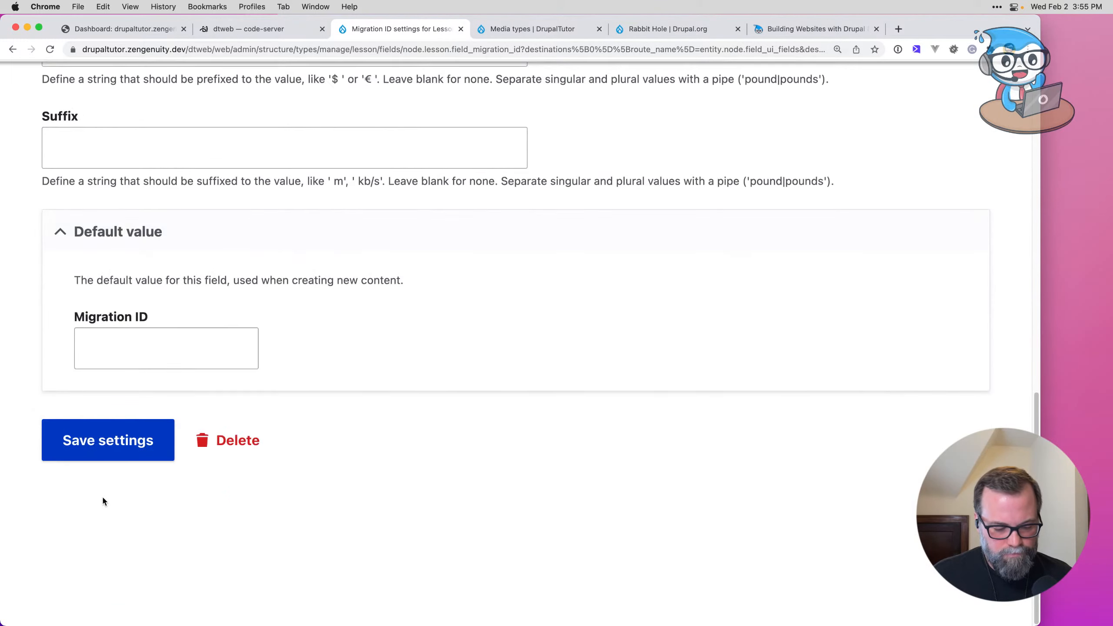
pyautogui.click(106, 443)
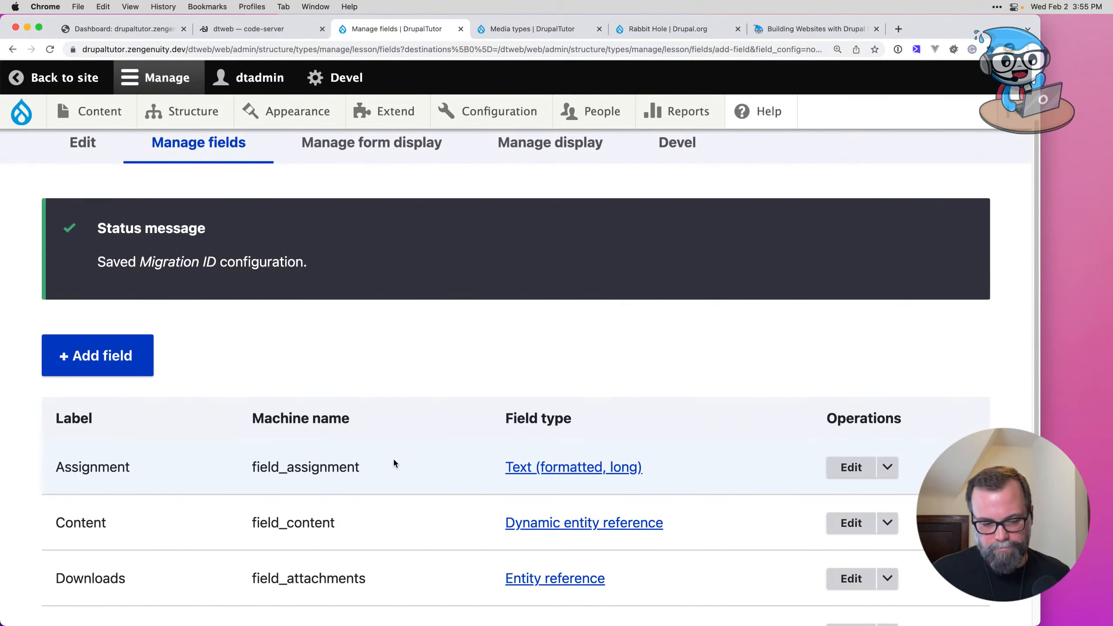
# Step: Switch to the Excel specification, examine the Content - Page sheet's field definitions at a readable zoom, and return to Chrome
pyautogui.scroll(3, 394, 460)
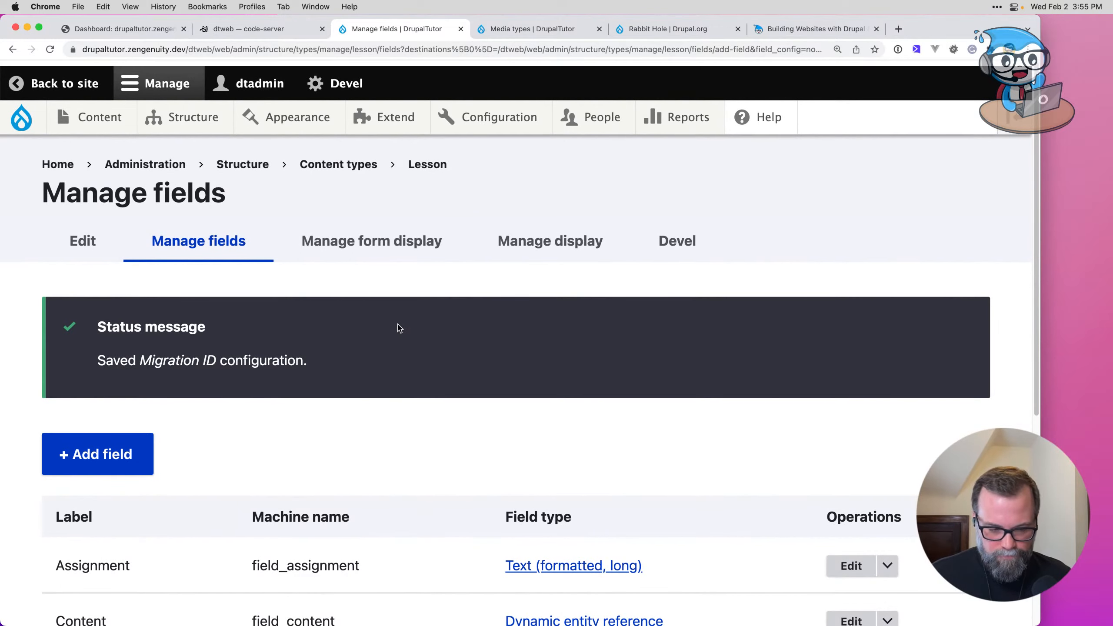
pyautogui.press('super+Tab')
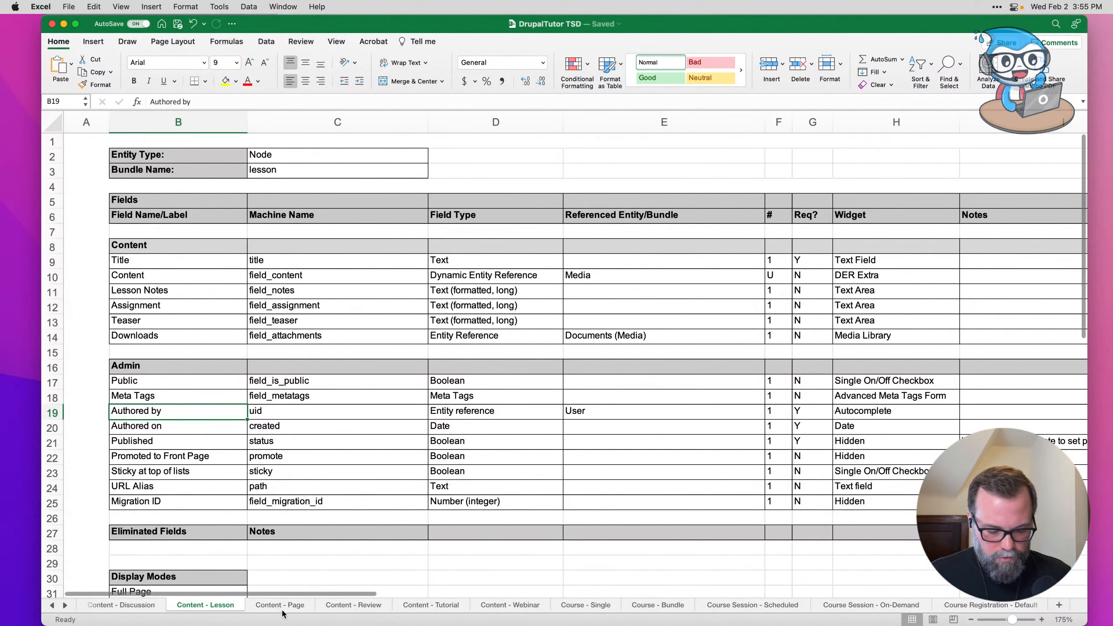
pyautogui.click(280, 608)
pyautogui.click(196, 607)
pyautogui.click(265, 607)
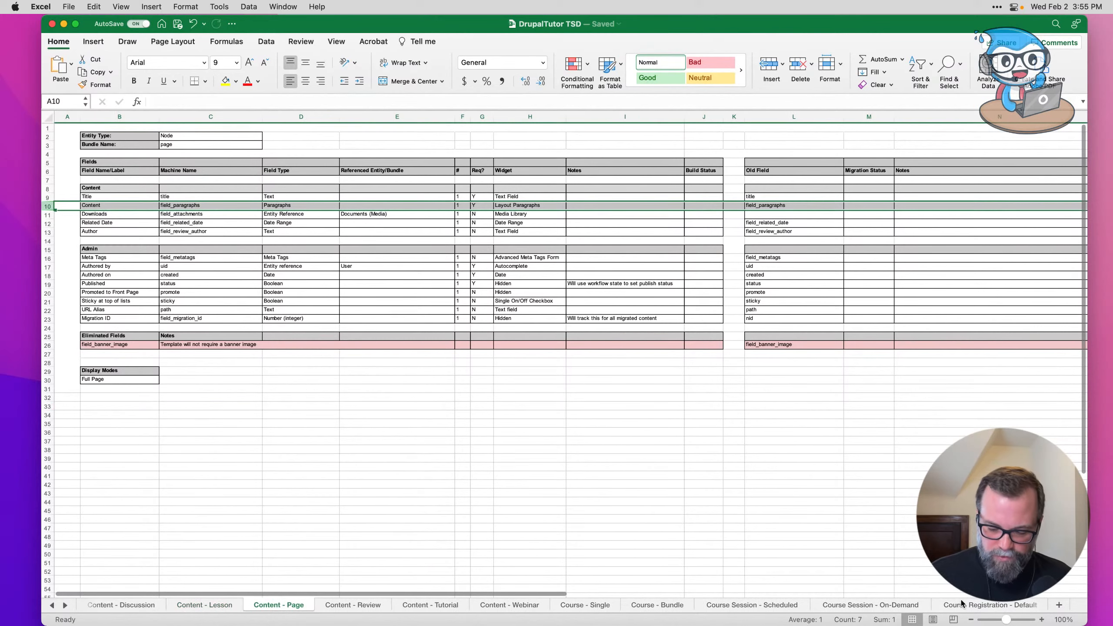
pyautogui.moveTo(1005, 619); pyautogui.dragTo(1011, 620)
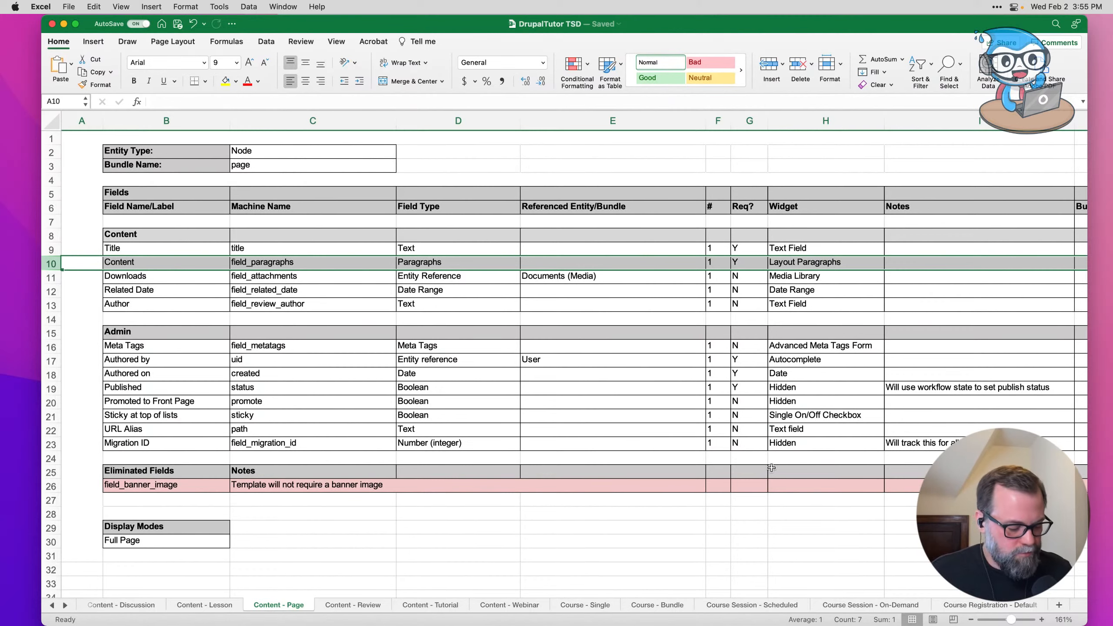
pyautogui.press('super+Tab')
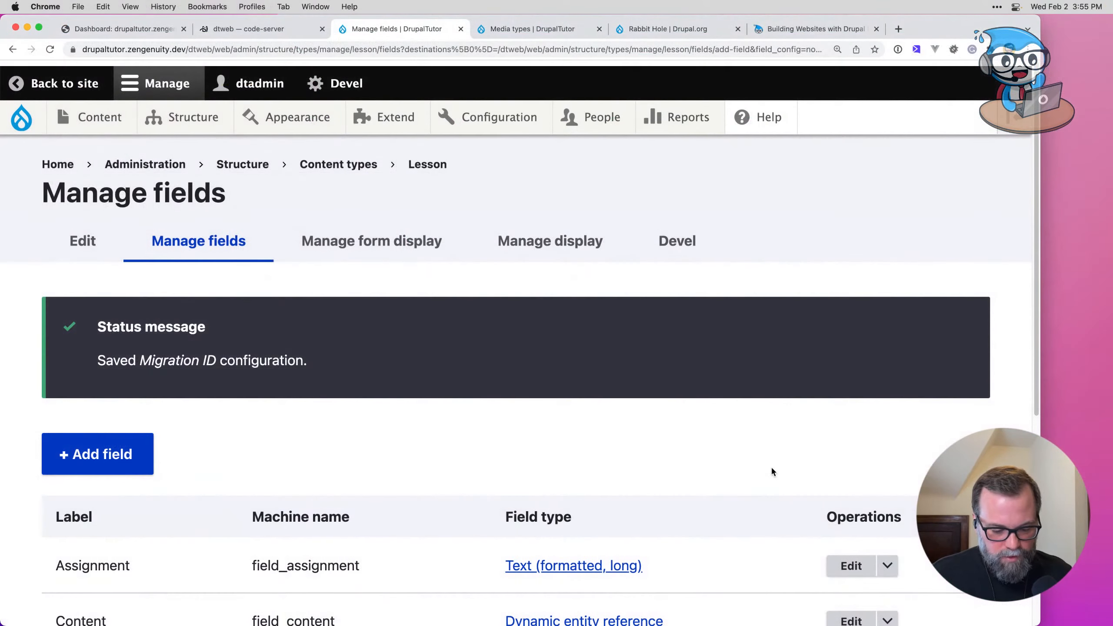
# Step: Start a new content type from the content types list and name it Page
pyautogui.click(338, 164)
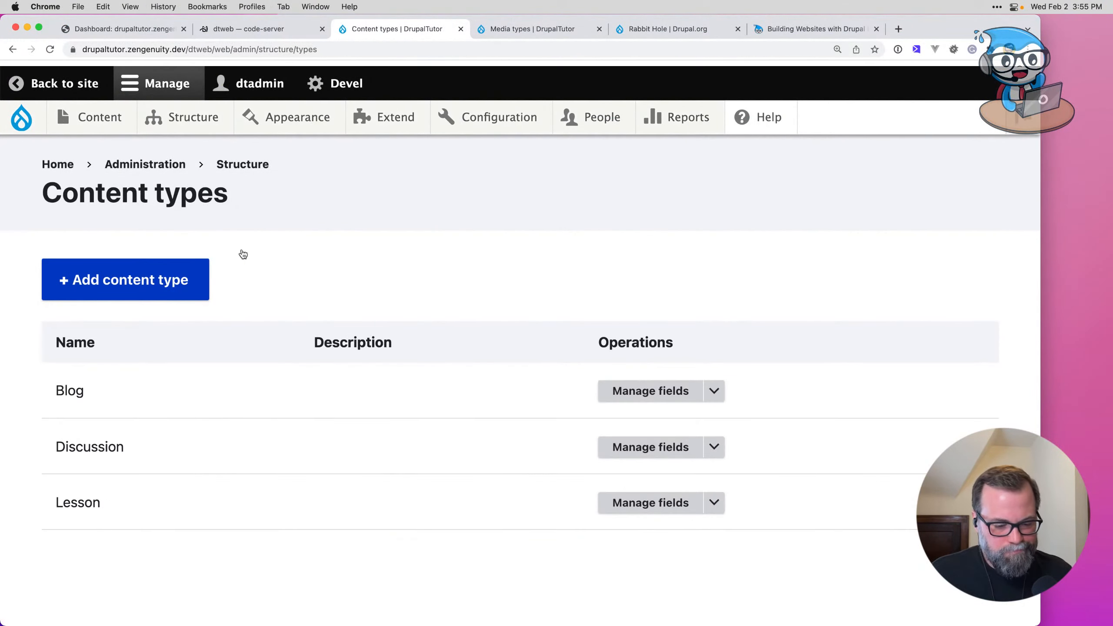
pyautogui.click(183, 278)
pyautogui.click(166, 347)
pyautogui.write('Page')
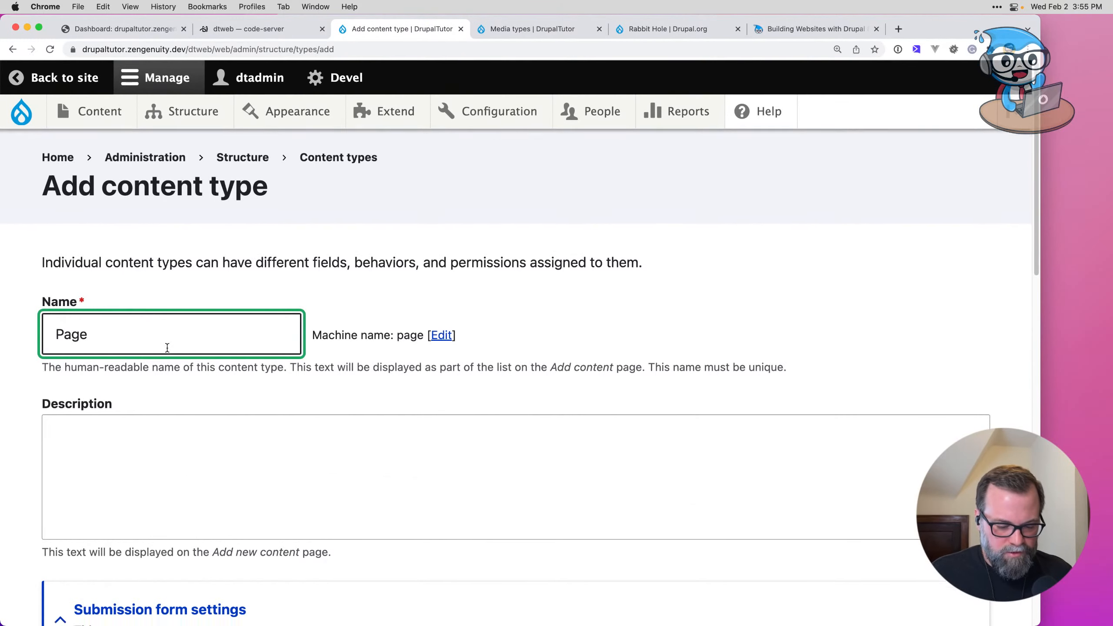
# Step: Turn off the display of author and date information for the Page content type
pyautogui.scroll(-10, 167, 347)
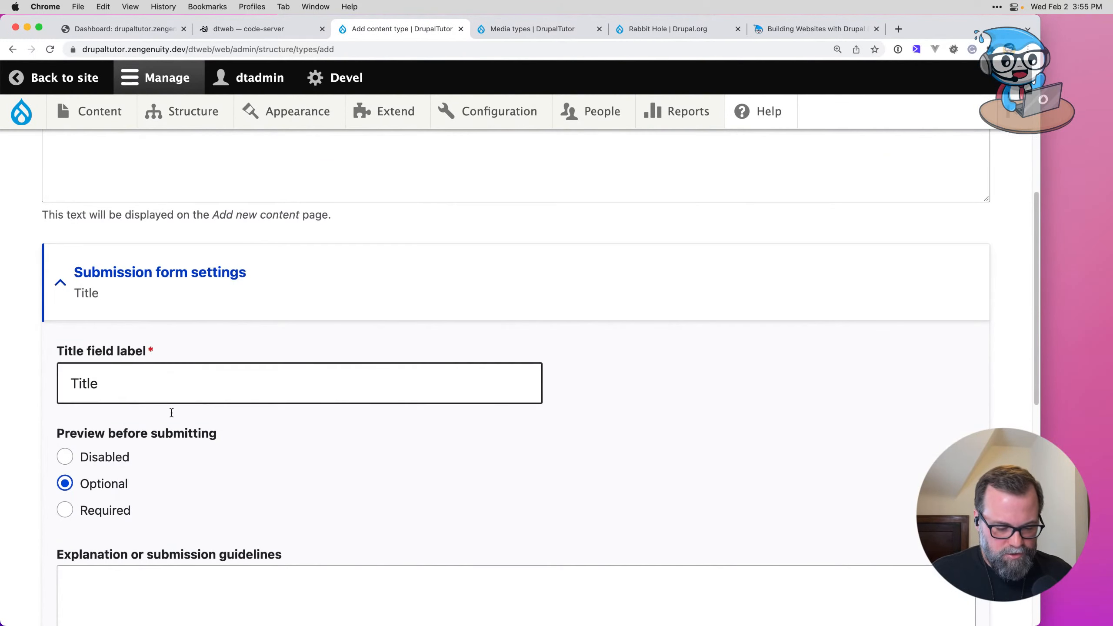
pyautogui.scroll(-8, 149, 453)
pyautogui.click(149, 454)
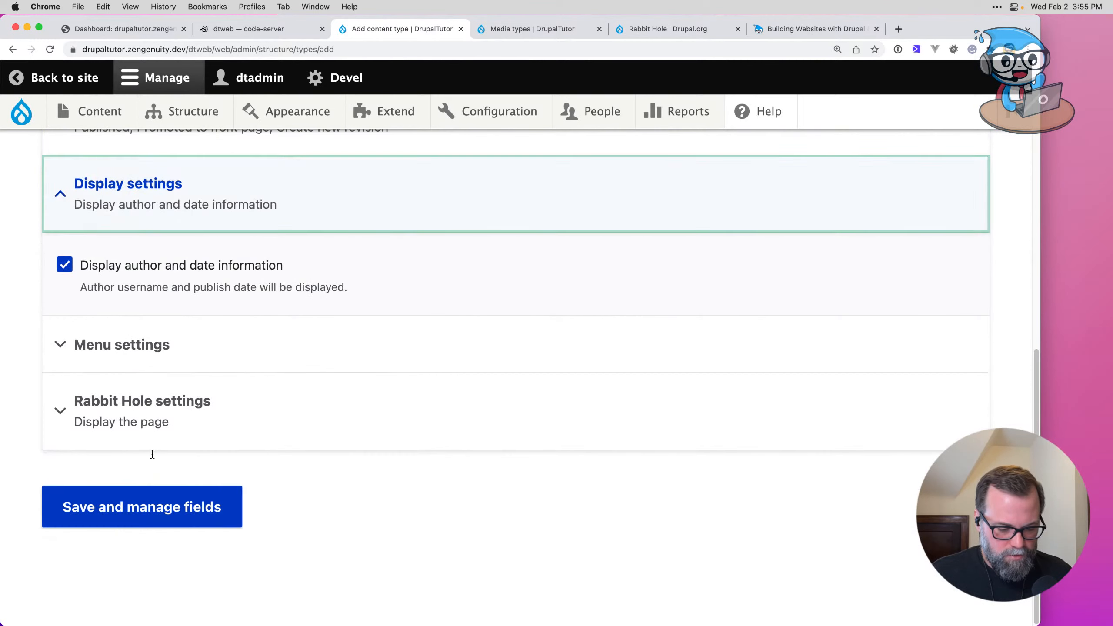
pyautogui.click(131, 272)
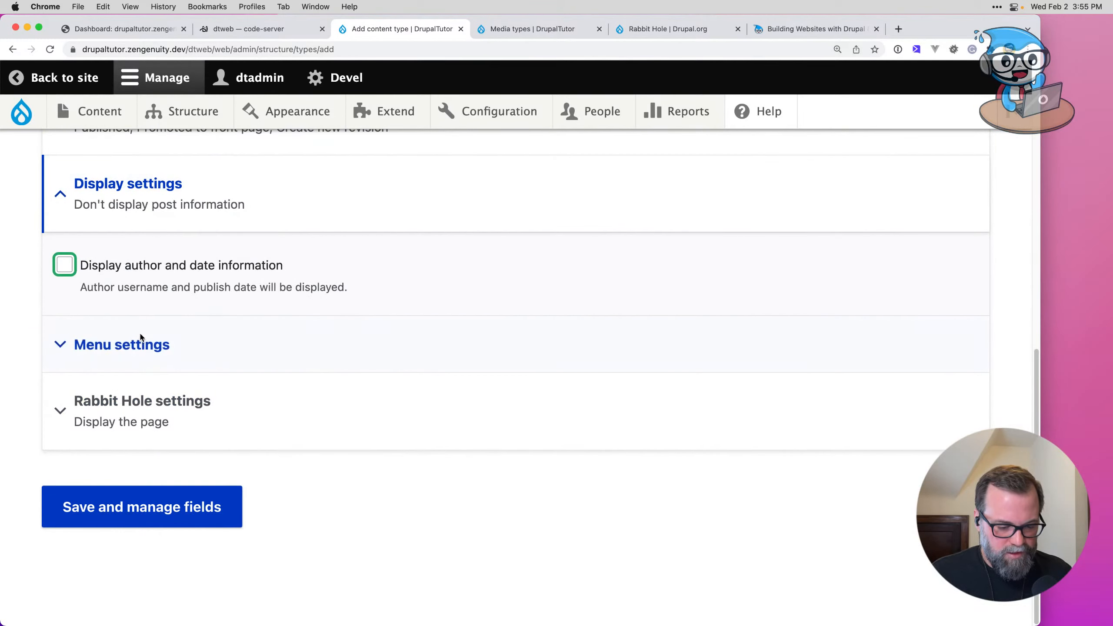
# Step: Turn off the Promoted to front page default for the Page type, then save it and continue to its fields
pyautogui.click(141, 345)
pyautogui.scroll(5, 163, 306)
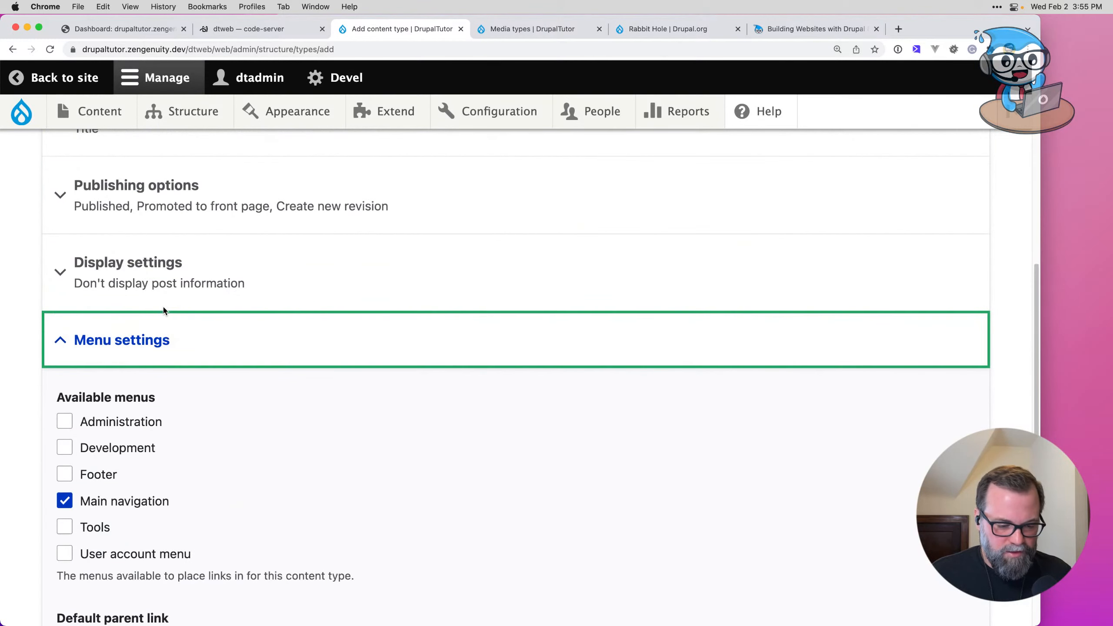
pyautogui.click(165, 227)
pyautogui.click(103, 345)
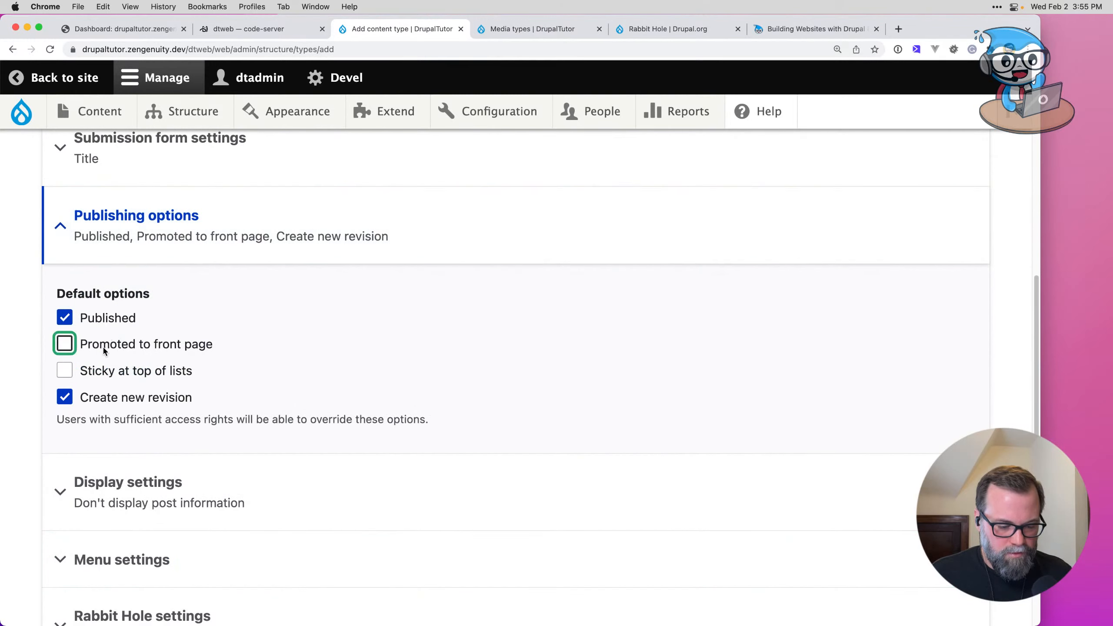
pyautogui.scroll(5, 269, 345)
pyautogui.scroll(-10, 269, 344)
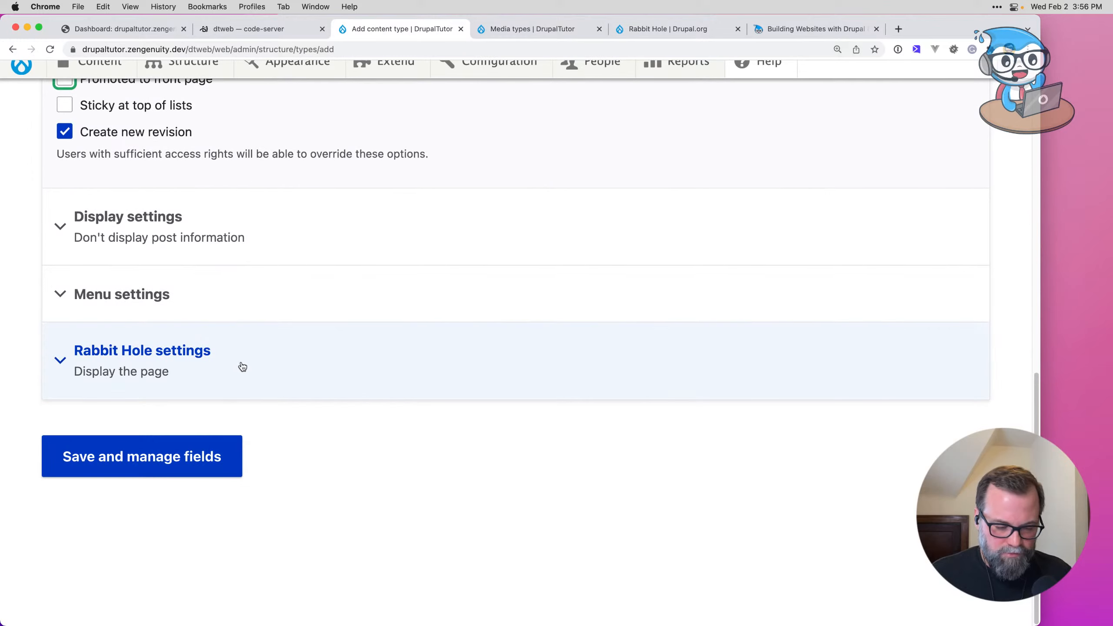
pyautogui.click(180, 471)
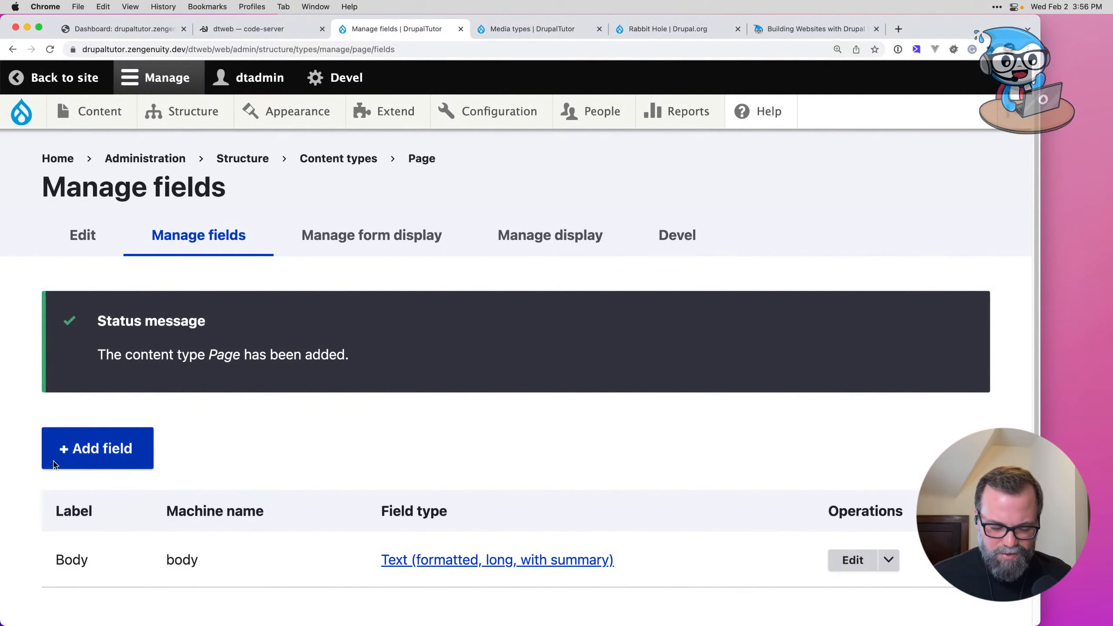
# Step: Delete the default Body field from the Page content type and confirm the deletion
pyautogui.click(888, 561)
pyautogui.click(842, 604)
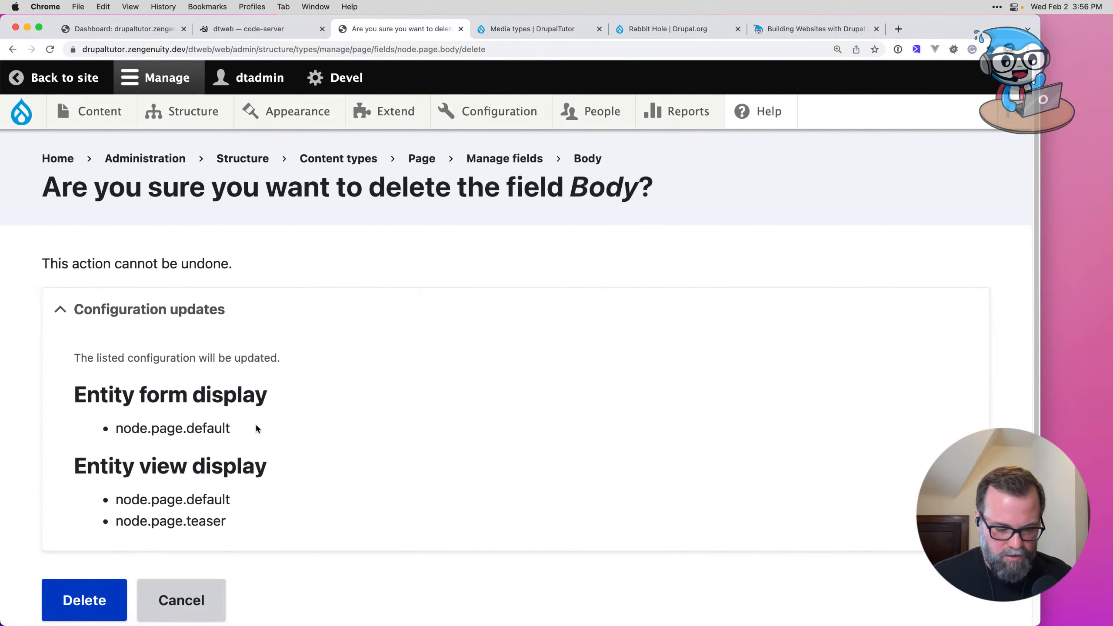
pyautogui.scroll(-1, 195, 430)
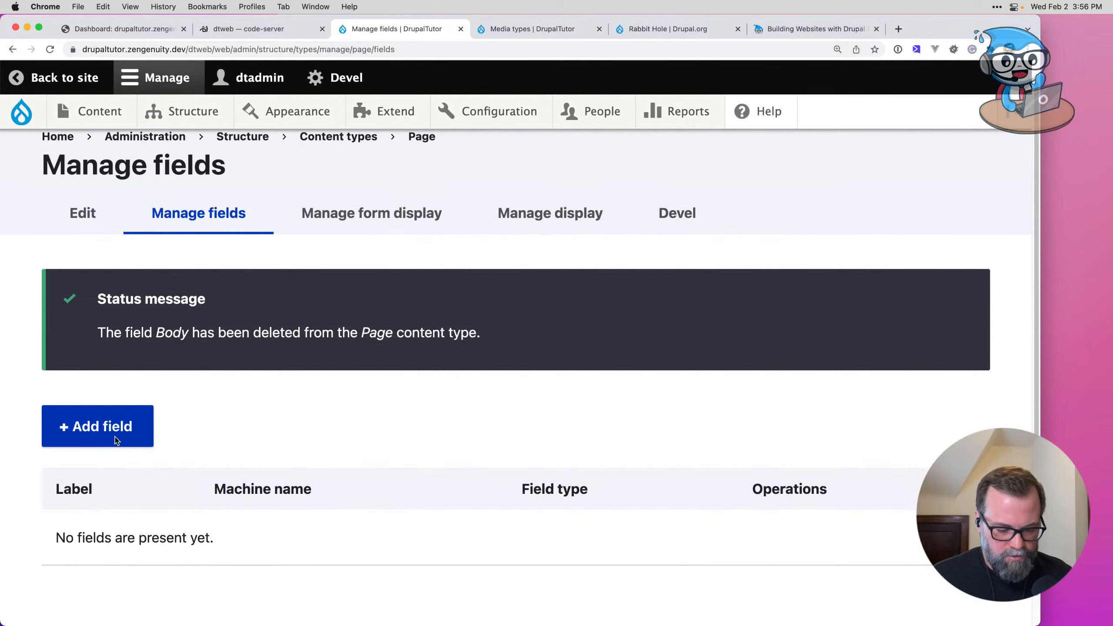
# Step: Re-use the existing field_paragraphs field on the Page type with the label Content and continue to its settings
pyautogui.click(115, 434)
pyautogui.click(473, 337)
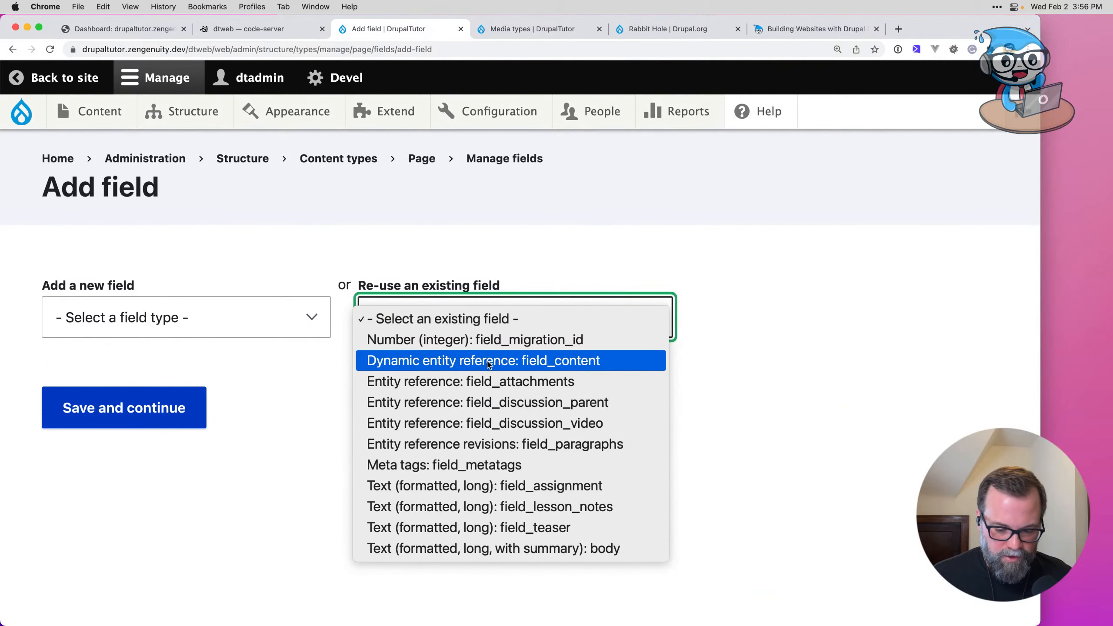
pyautogui.click(503, 445)
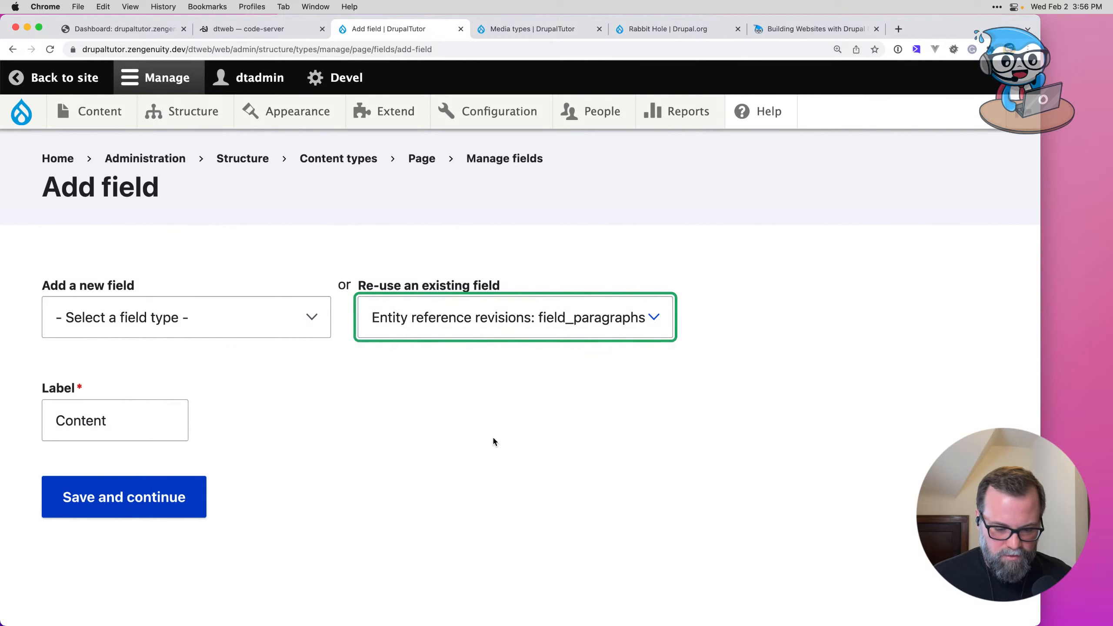
pyautogui.click(139, 493)
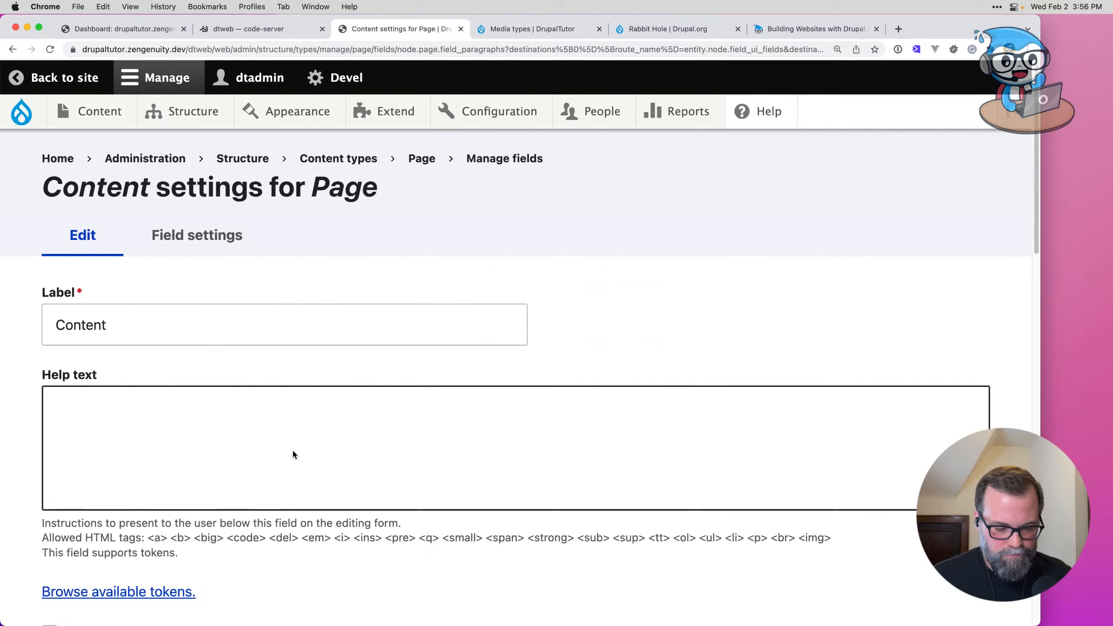
# Step: Toggle the Content field's required option and save its settings with no Paragraph types selected
pyautogui.scroll(-5, 292, 451)
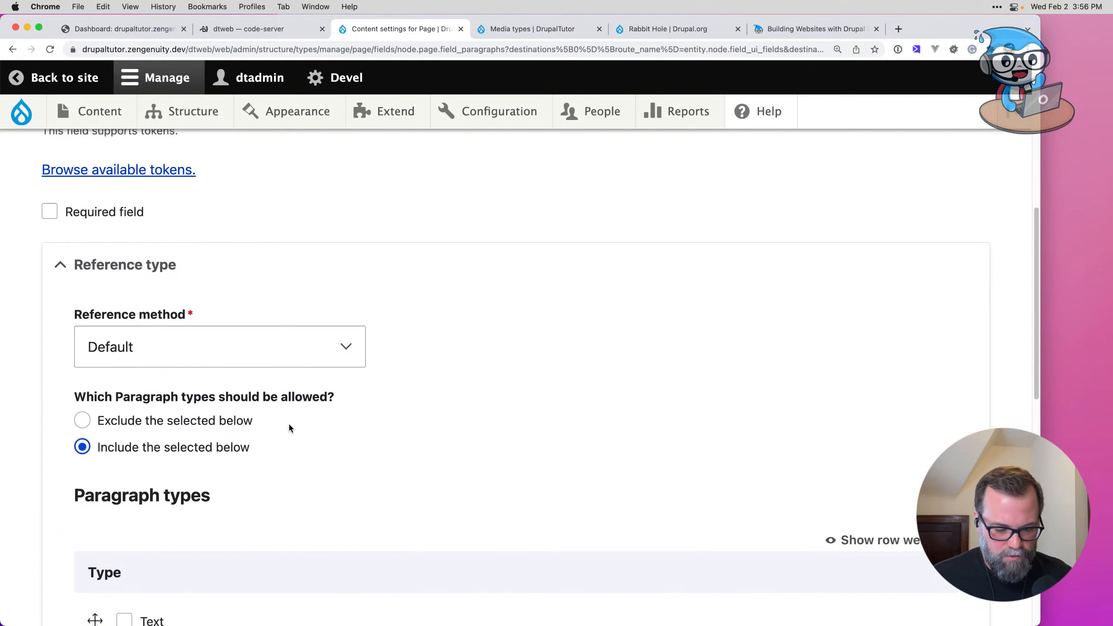
pyautogui.click(130, 213)
pyautogui.click(131, 213)
pyautogui.scroll(-4, 241, 395)
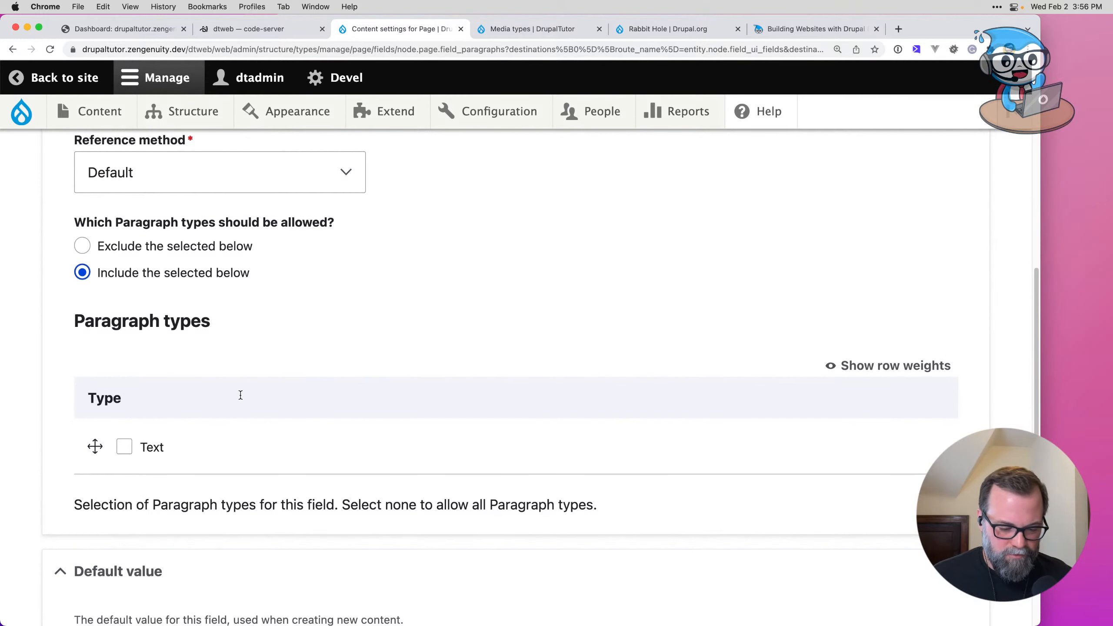
pyautogui.scroll(-1, 240, 395)
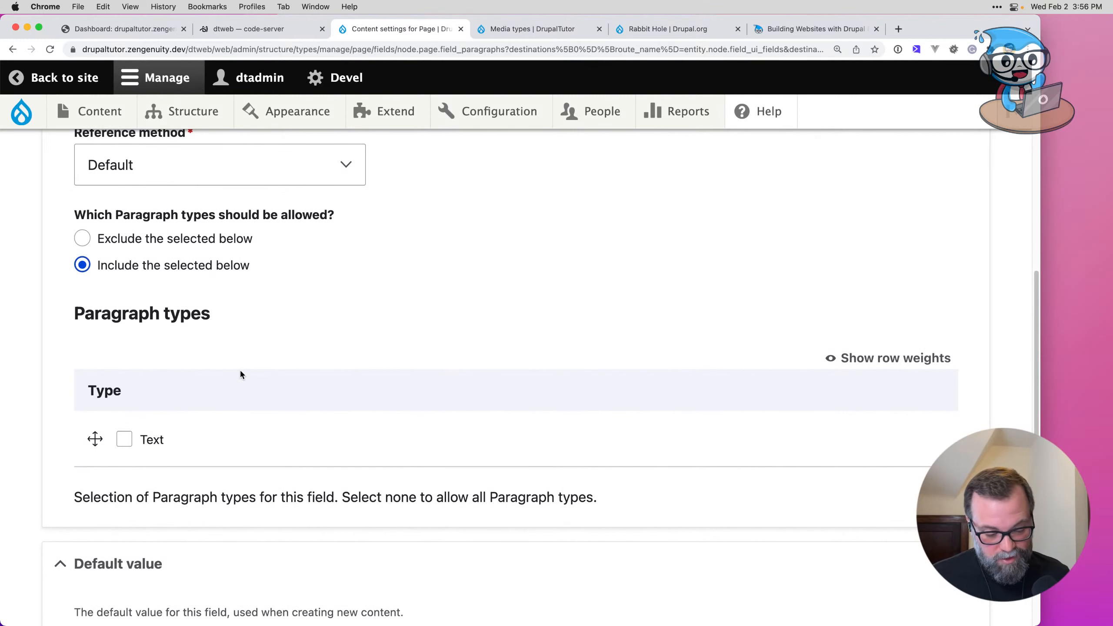
pyautogui.scroll(-8, 235, 378)
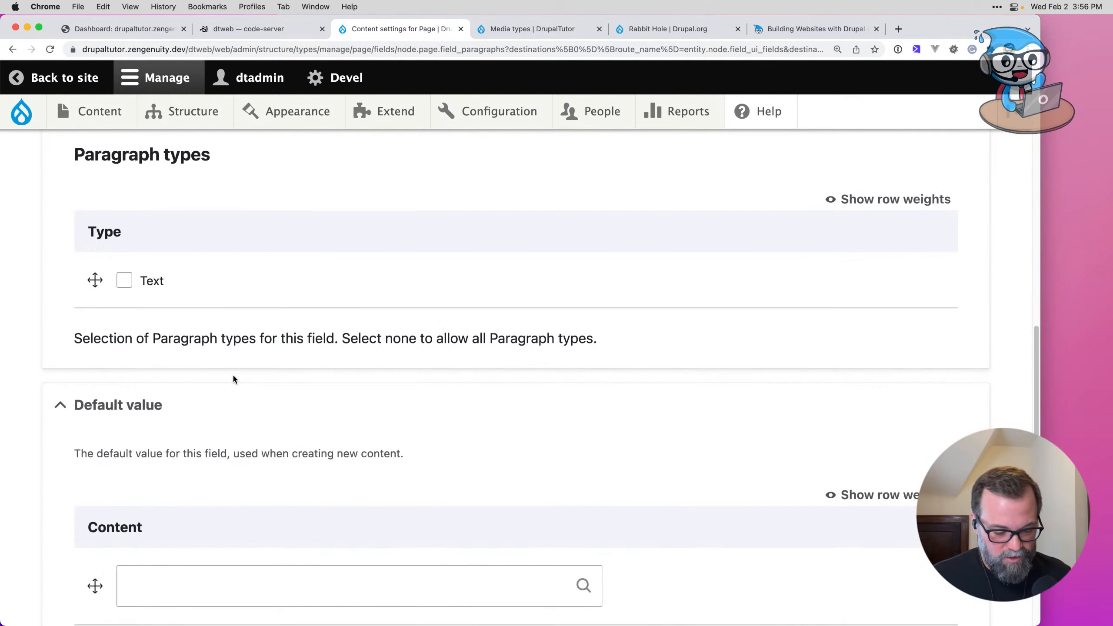
pyautogui.click(234, 377)
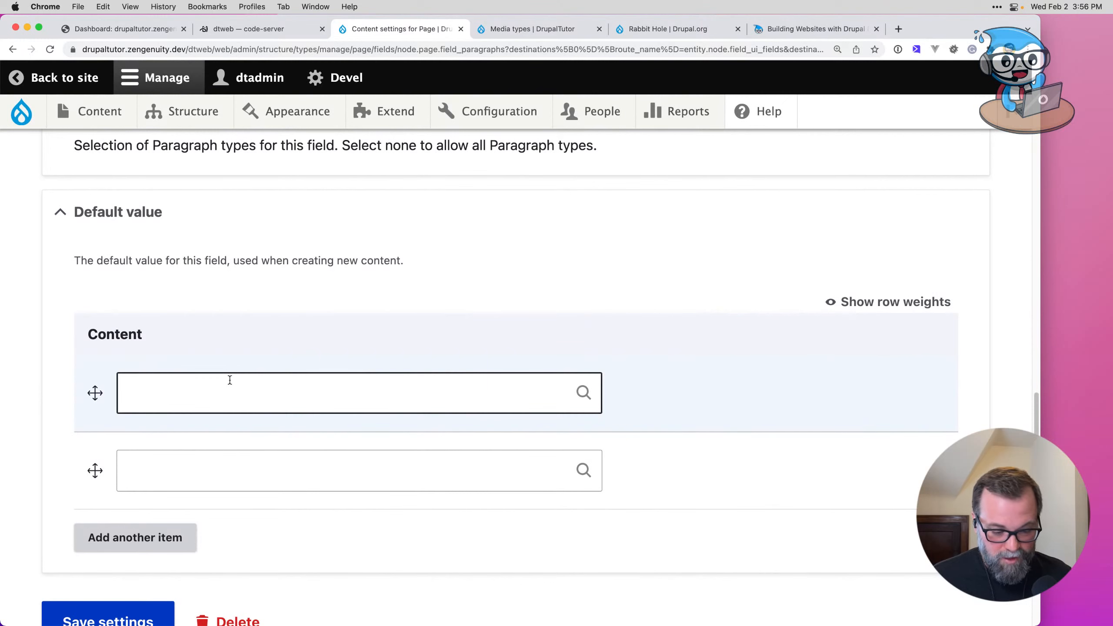
pyautogui.scroll(-1, 216, 393)
pyautogui.click(137, 579)
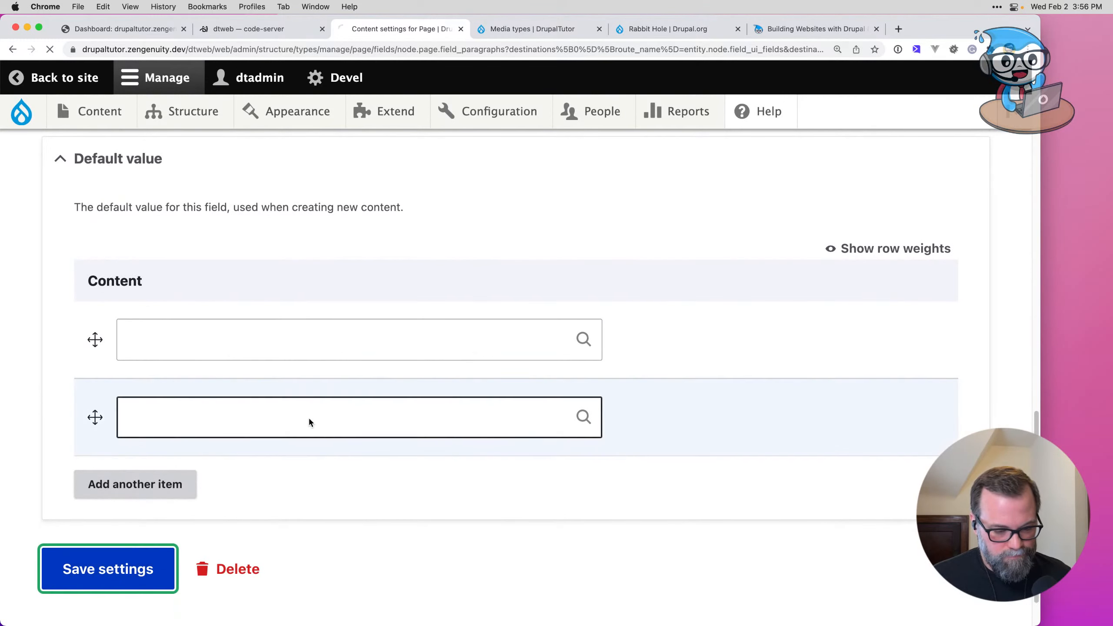
# Step: Open the Page type's form display and set the Content field's widget to Layout Paragraphs
pyautogui.click(385, 236)
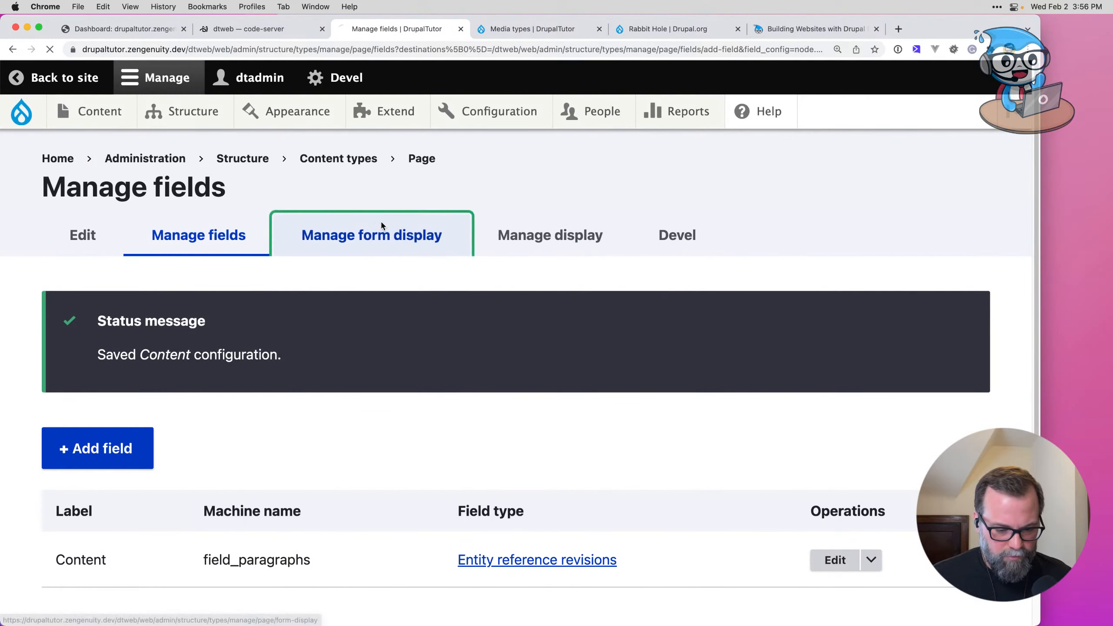
pyautogui.scroll(-10, 453, 434)
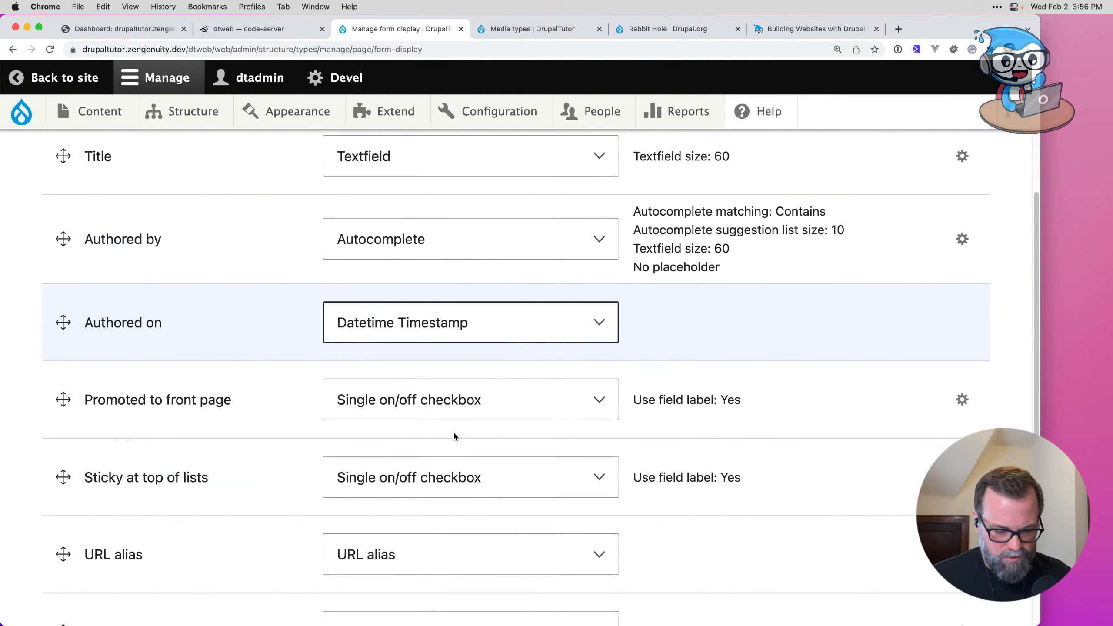
pyautogui.scroll(-5, 453, 432)
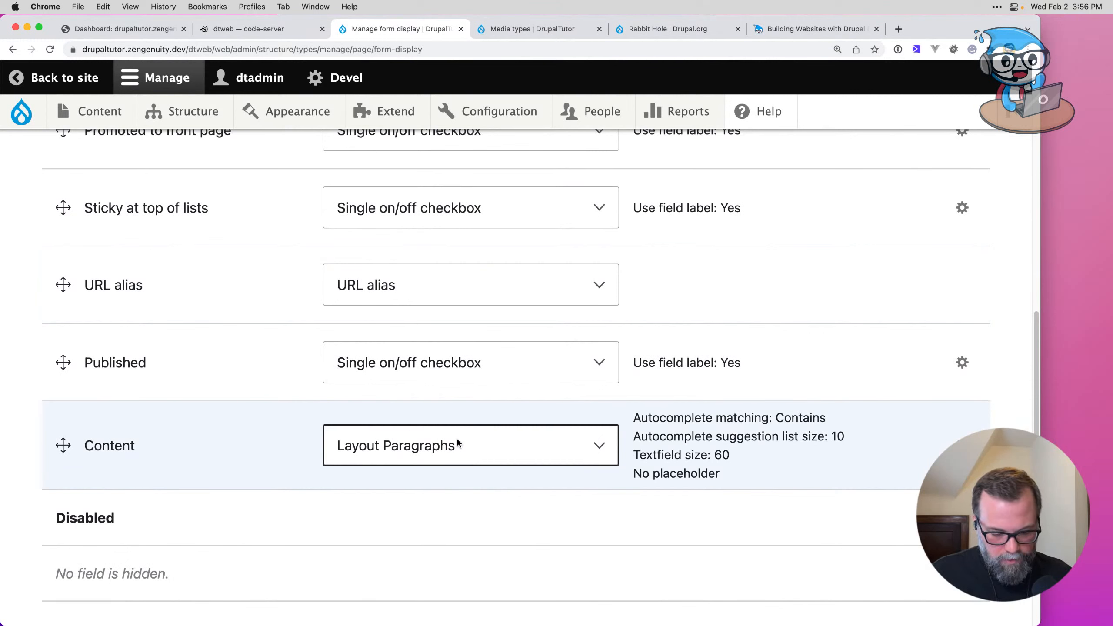
pyautogui.click(457, 442)
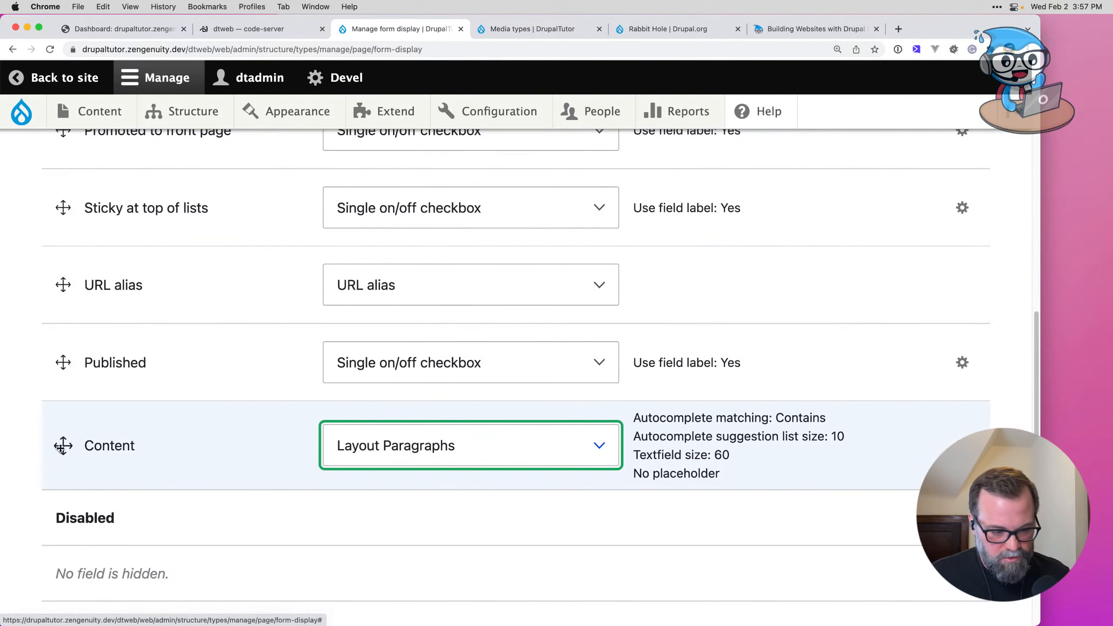
# Step: Check the Downloads row in the Excel specification, then re-use the existing field_attachments field on Drupal's Page type with the label Downloads
pyautogui.click(13, 50)
pyautogui.press('super+Tab')
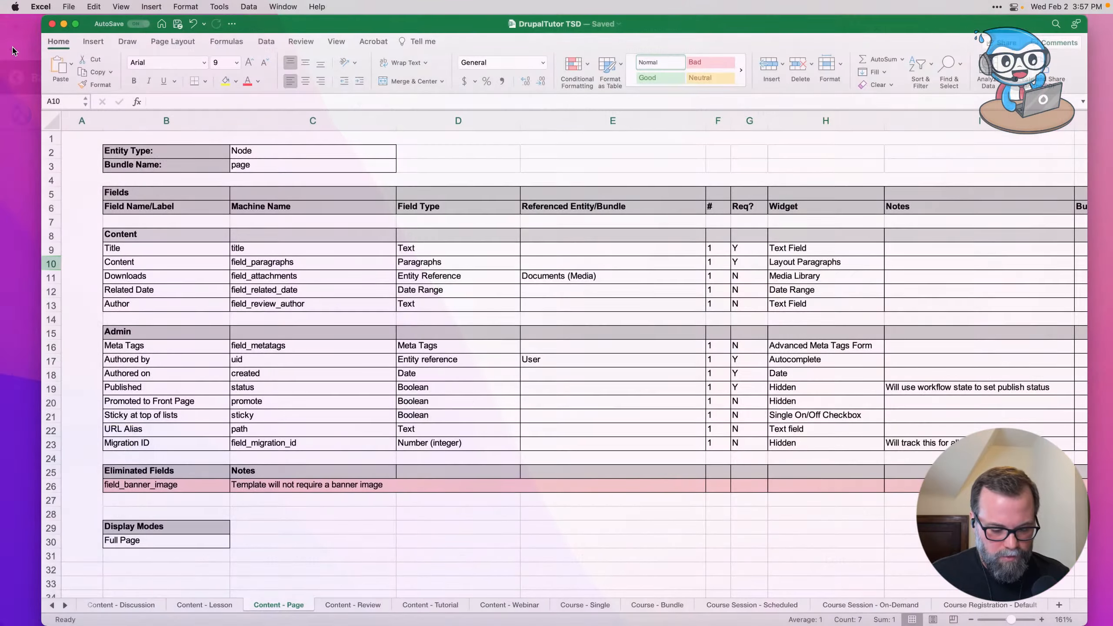
pyautogui.click(188, 276)
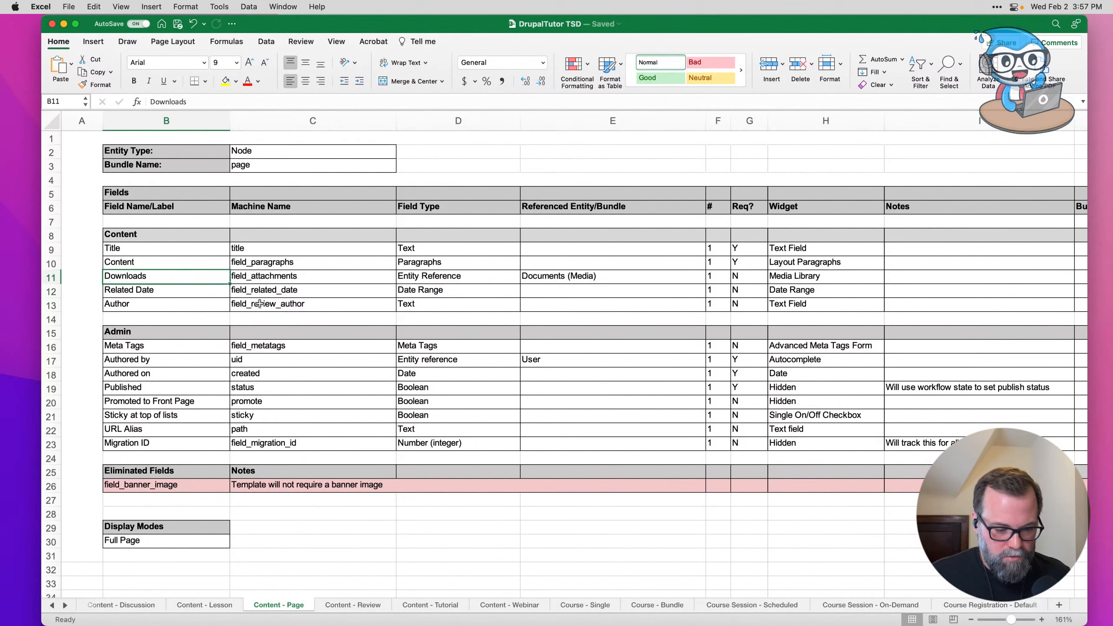
pyautogui.press('Tab')
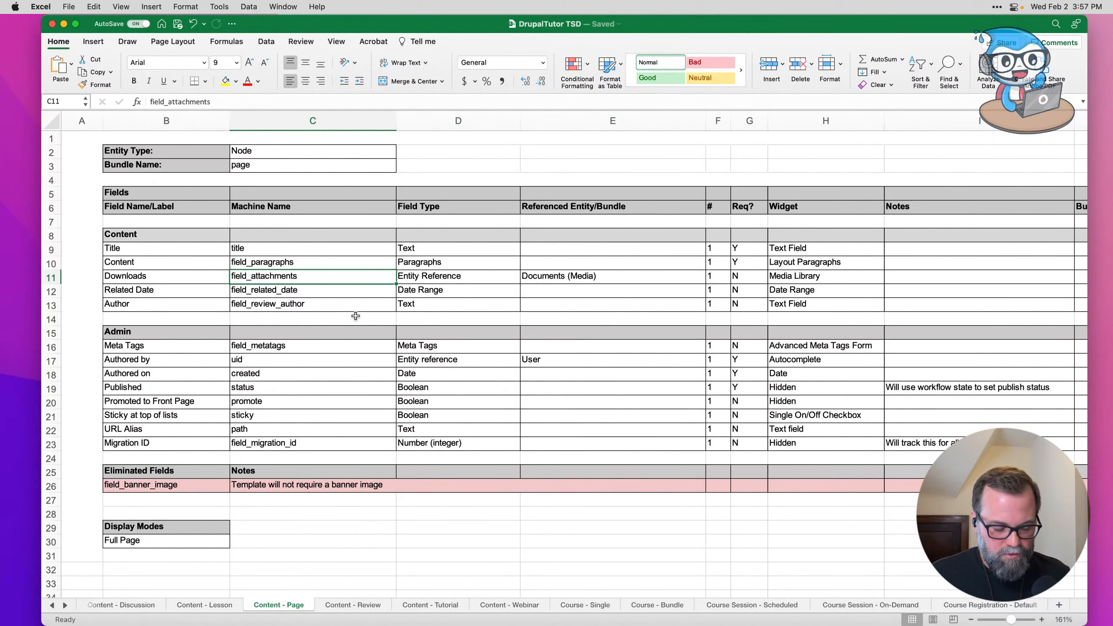
pyautogui.press('super+Tab')
pyautogui.click(131, 452)
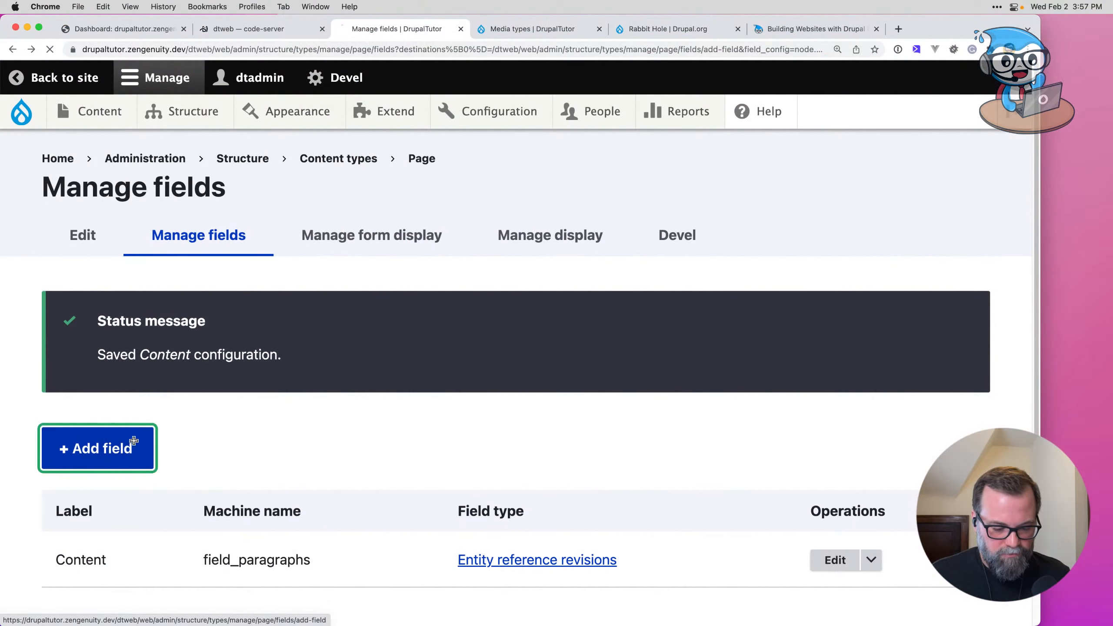
pyautogui.click(517, 317)
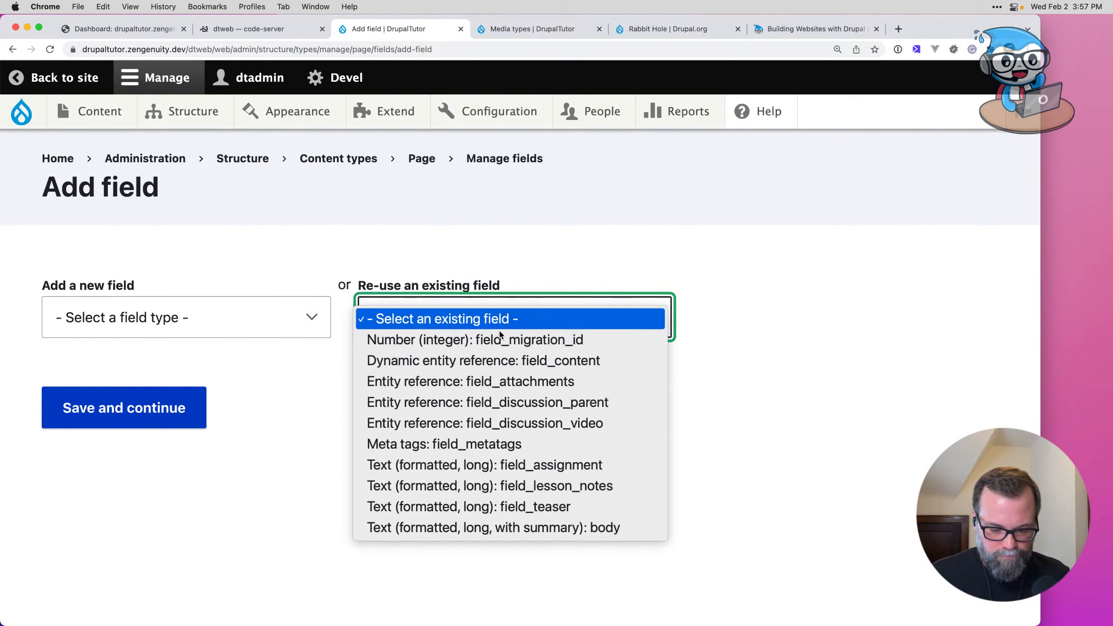
pyautogui.click(520, 380)
pyautogui.click(152, 521)
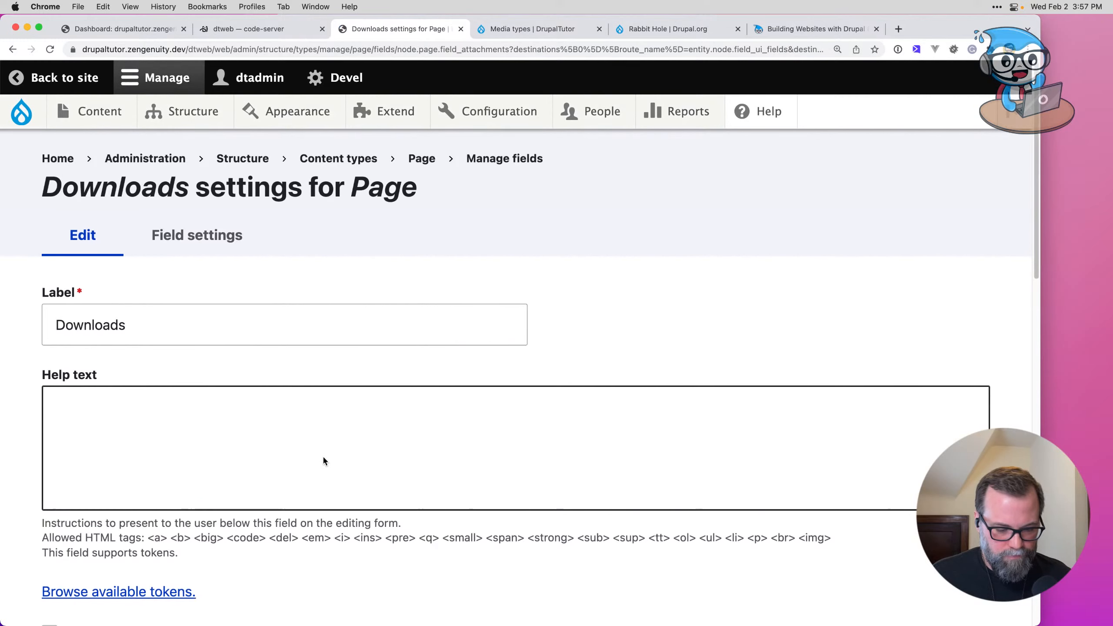
# Step: Allow only the Document media type in the Downloads field and save its settings
pyautogui.scroll(-3, 317, 439)
pyautogui.scroll(-8, 315, 430)
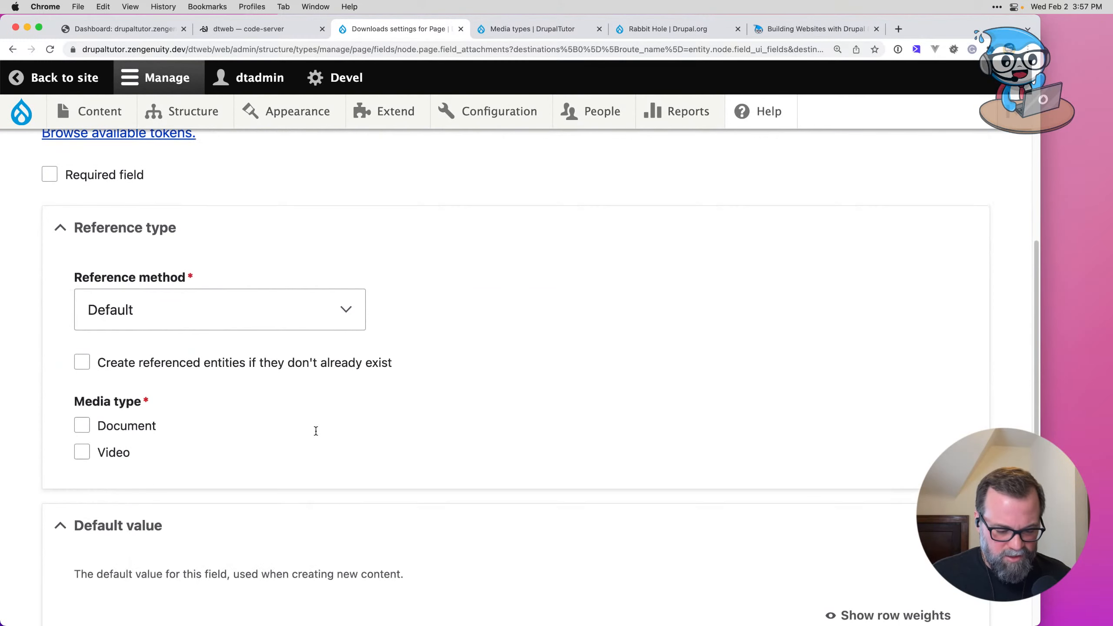
pyautogui.click(149, 376)
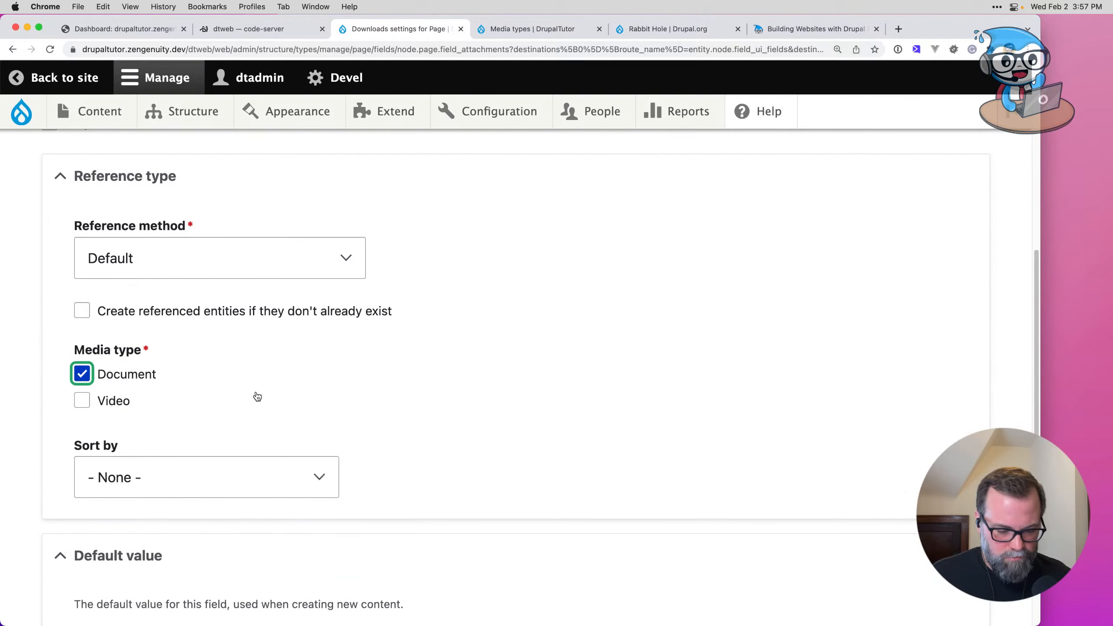
pyautogui.scroll(-6, 257, 394)
pyautogui.scroll(-5, 258, 390)
pyautogui.click(107, 484)
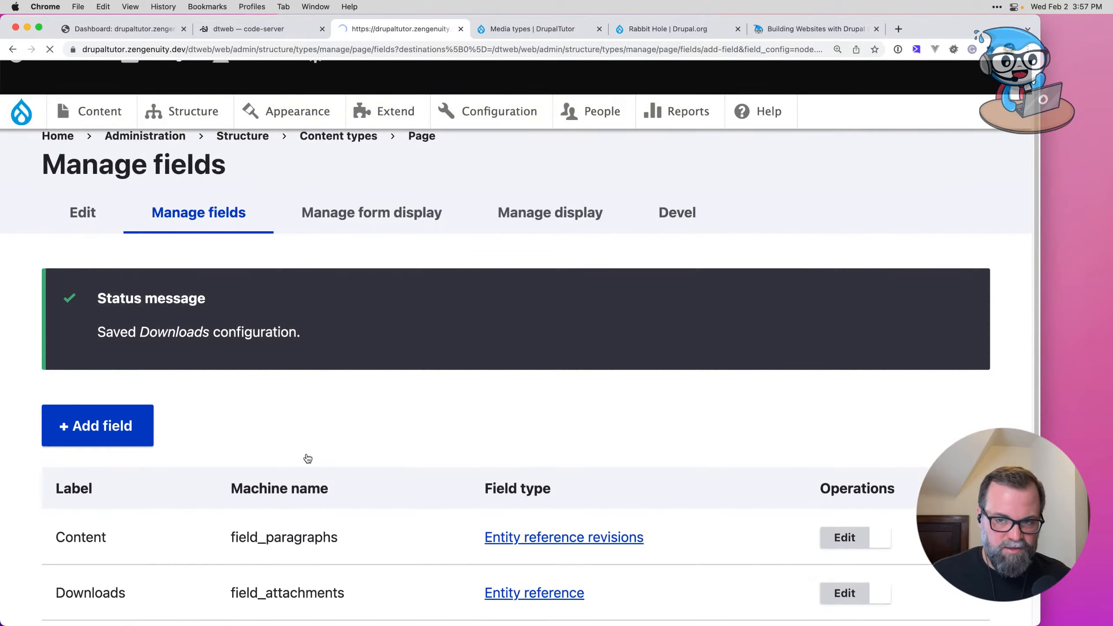
# Step: In Excel, delete the Related Date and Author rows from the Content - Page sheet
pyautogui.press('super+Tab')
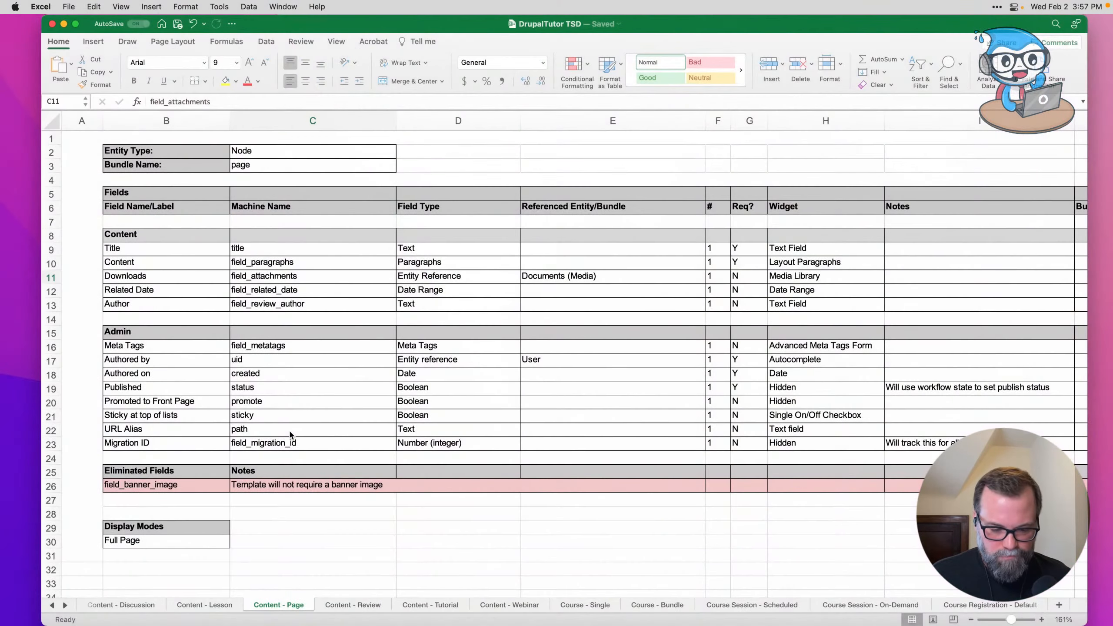
pyautogui.click(144, 291)
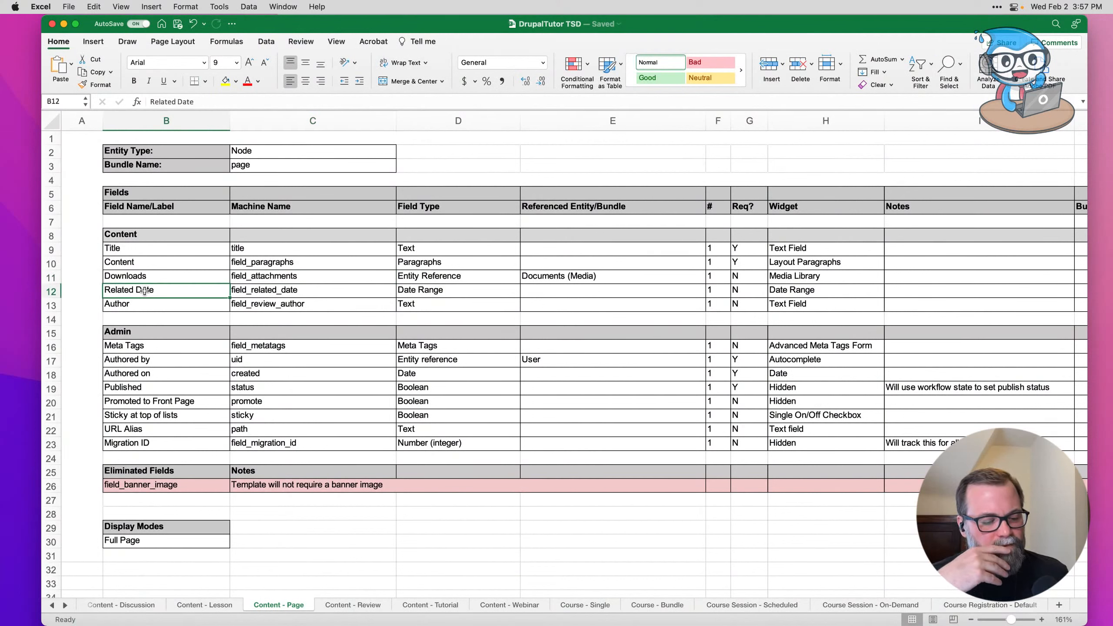
pyautogui.click(47, 292)
pyautogui.moveTo(47, 292); pyautogui.dragTo(49, 306)
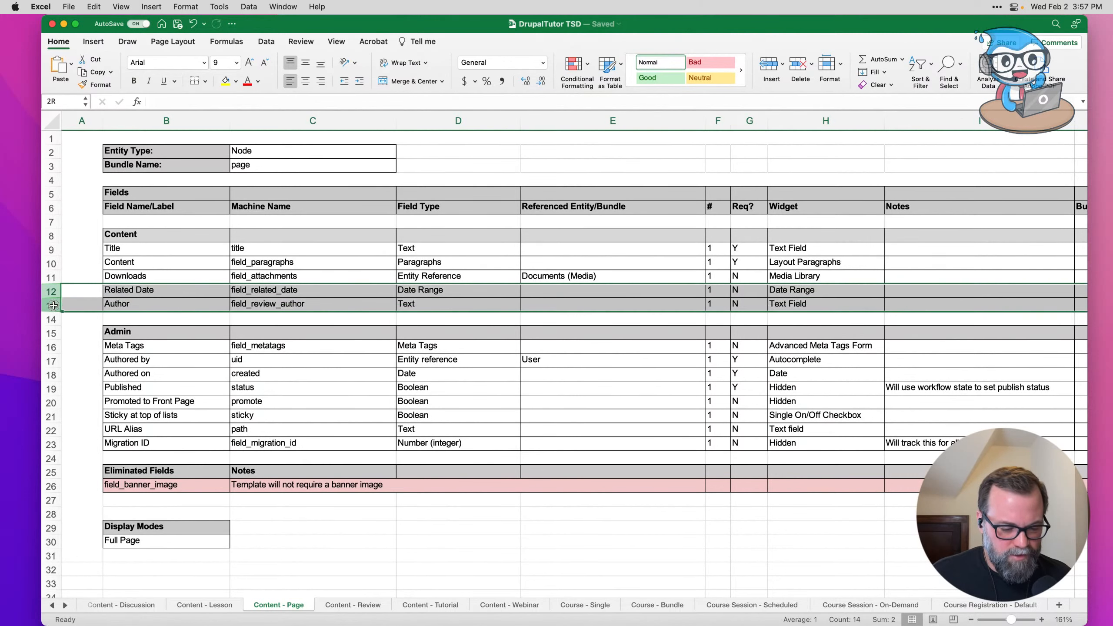
pyautogui.rightClick(116, 291)
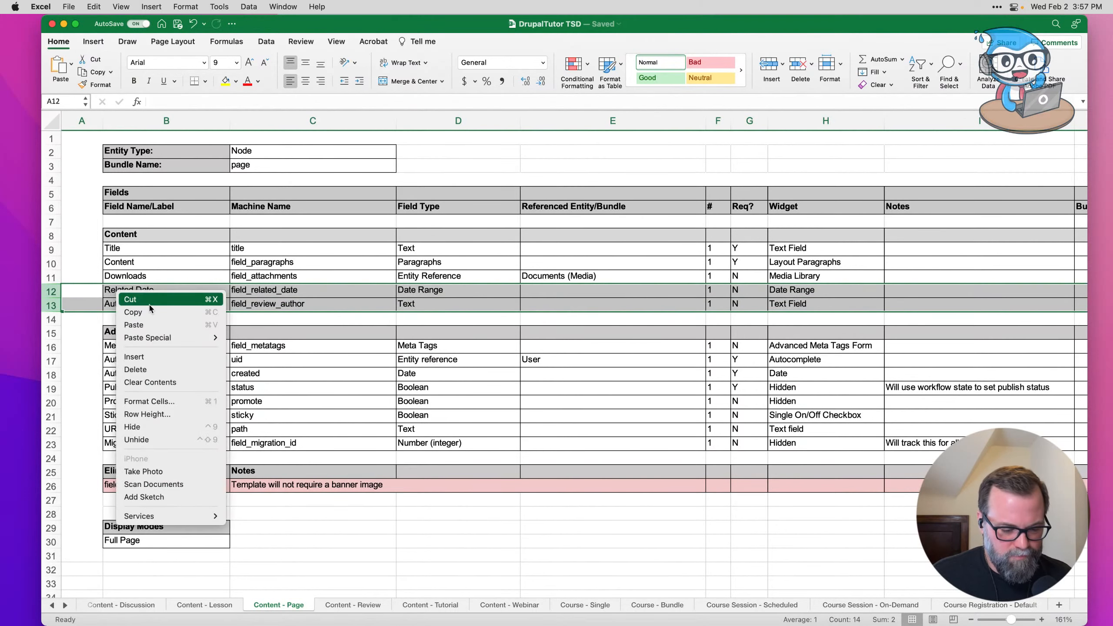
pyautogui.click(158, 371)
pyautogui.click(420, 320)
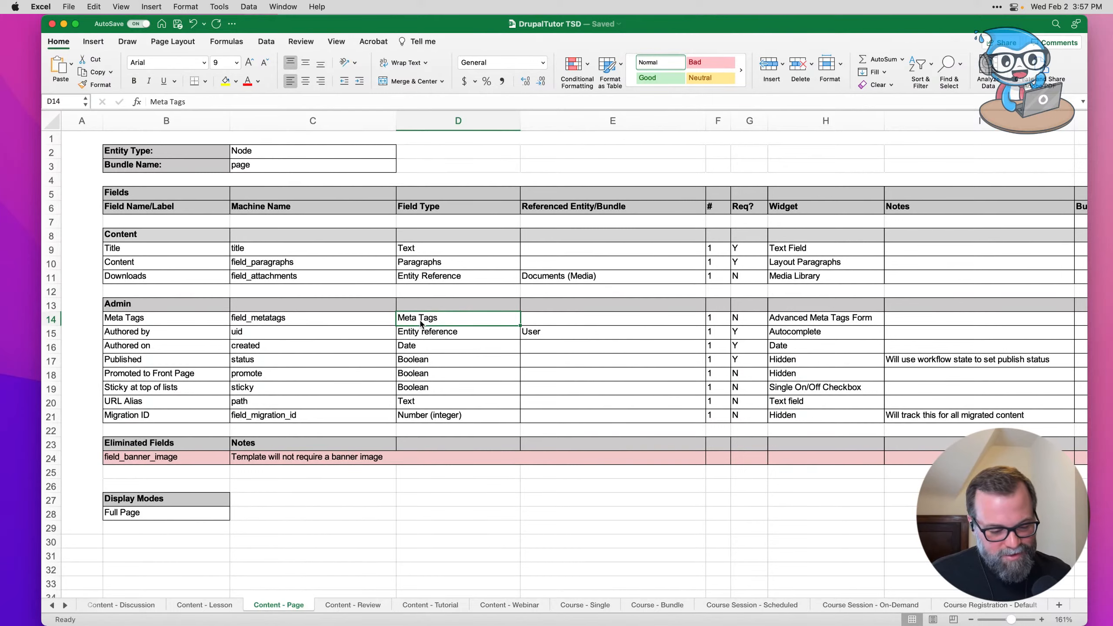
# Step: Back in Drupal, re-use the existing field_metatags field on the Page type with the label Meta Tags and save its settings
pyautogui.press('super+Tab')
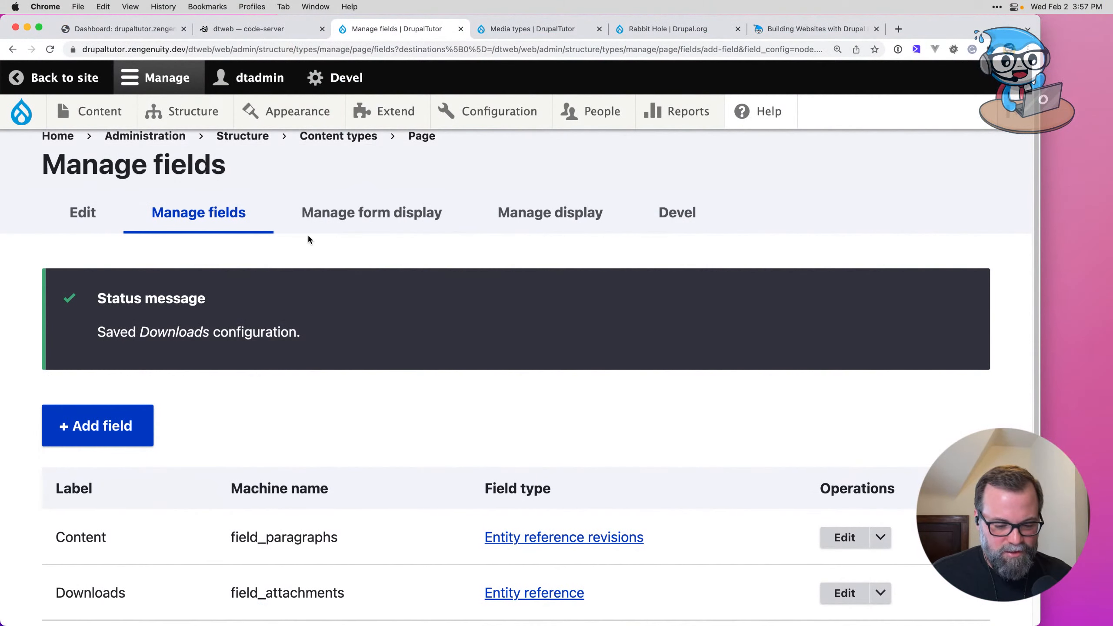
pyautogui.click(131, 423)
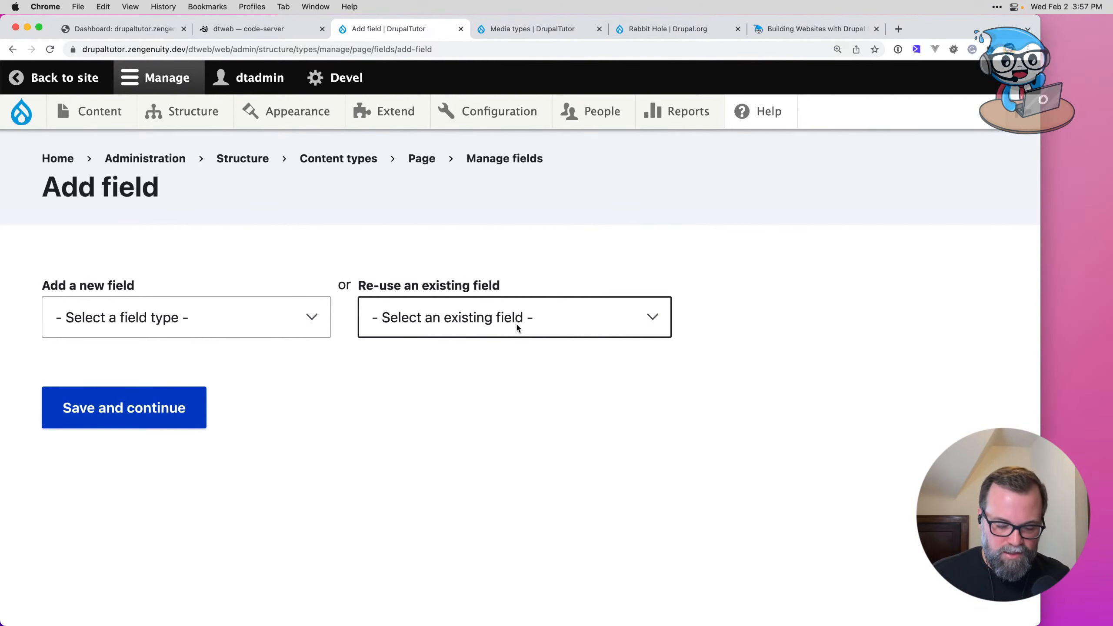
pyautogui.click(515, 324)
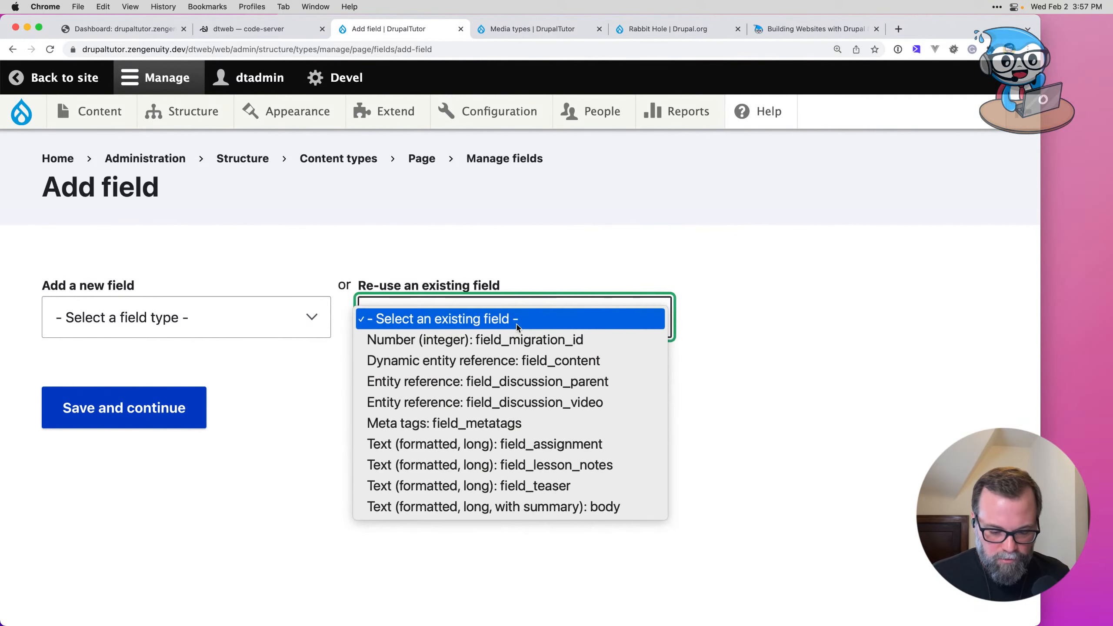
pyautogui.click(519, 425)
pyautogui.click(134, 485)
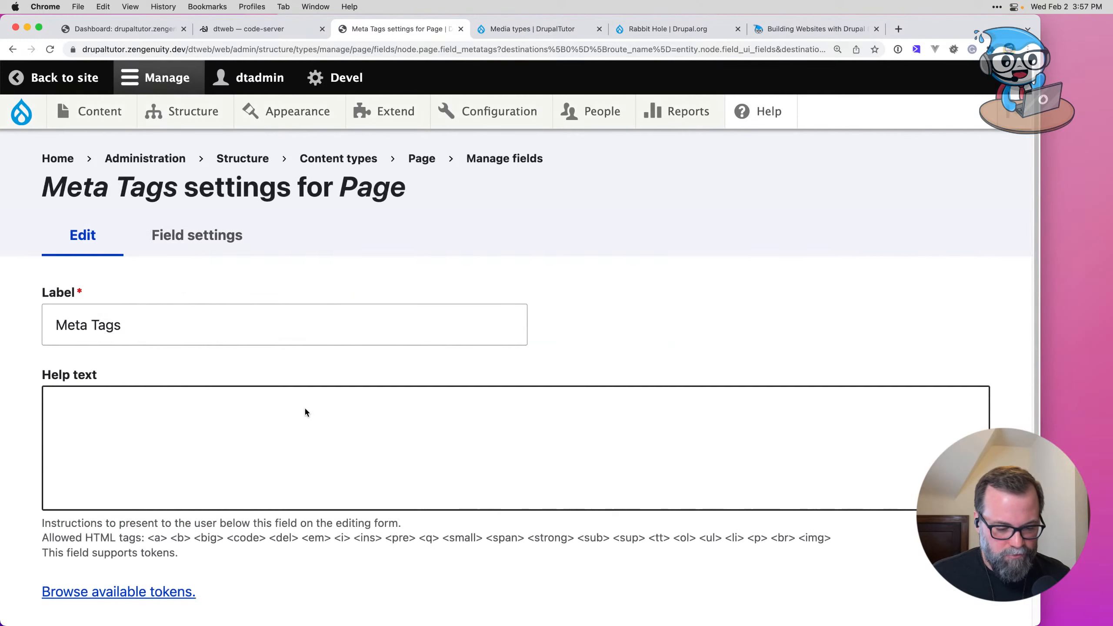
pyautogui.scroll(-3, 100, 463)
pyautogui.click(116, 500)
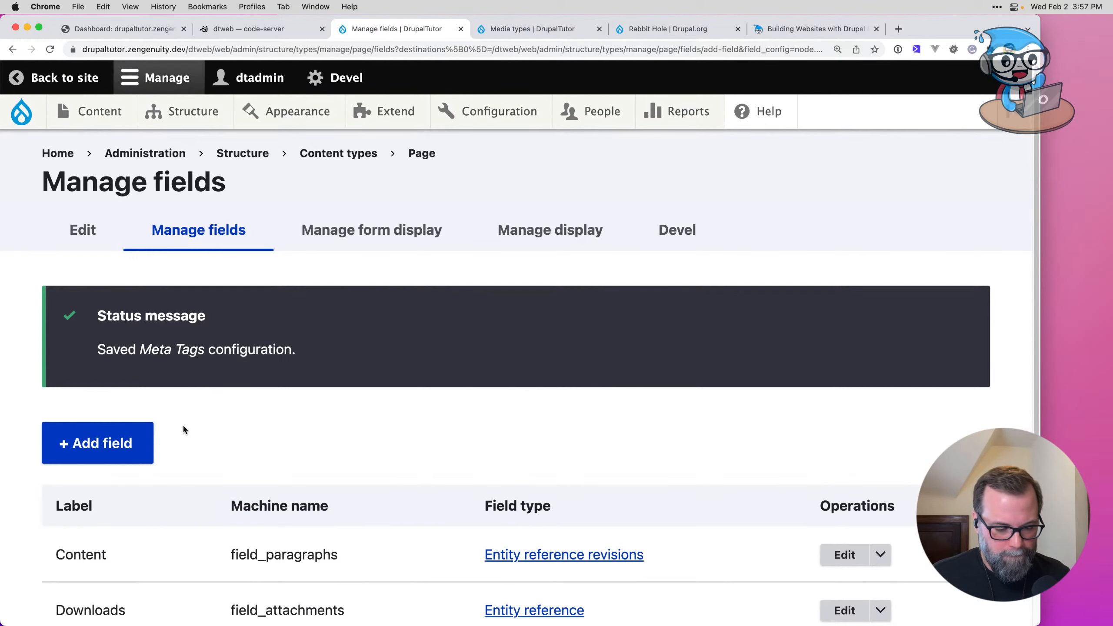
# Step: Re-use the existing field_migration_id field on the Page type with the label Migration ID and save its settings
pyautogui.scroll(5, 183, 429)
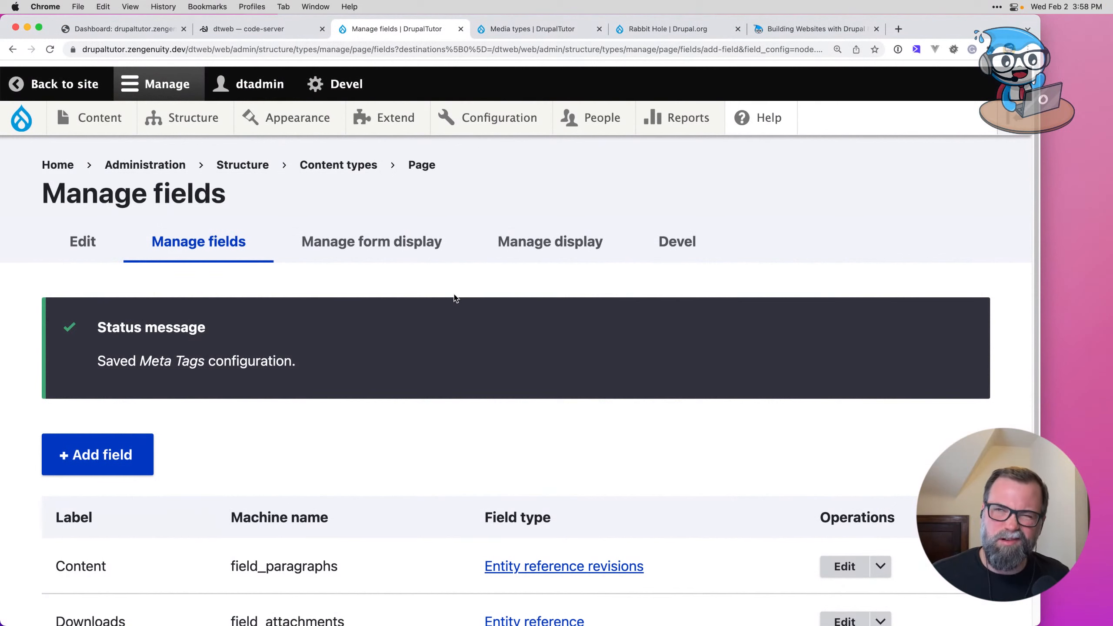
pyautogui.click(98, 454)
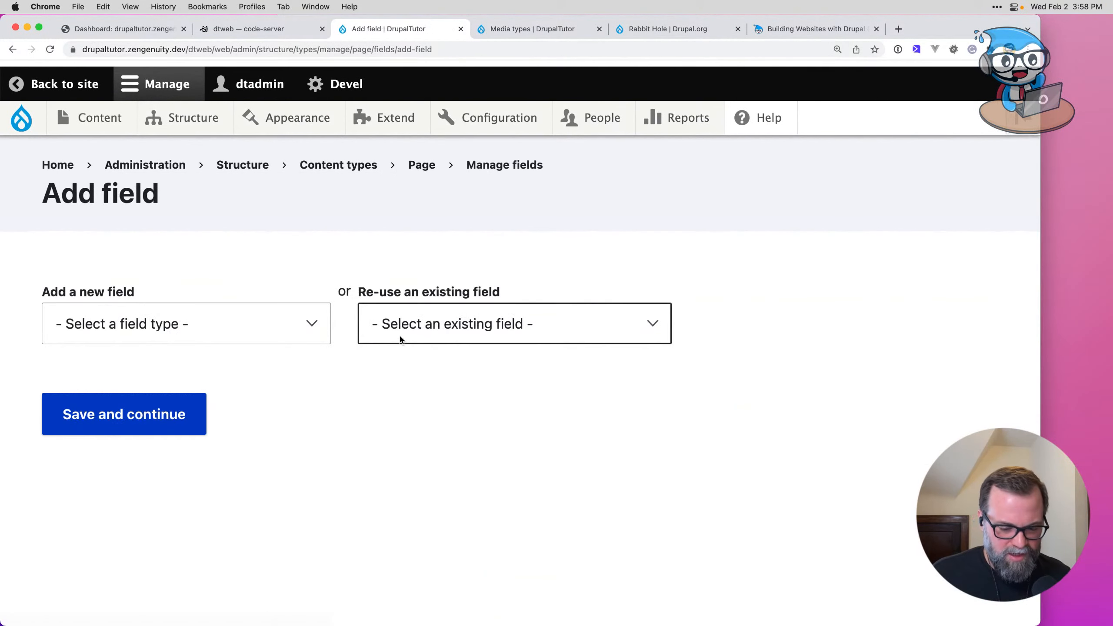
pyautogui.click(418, 338)
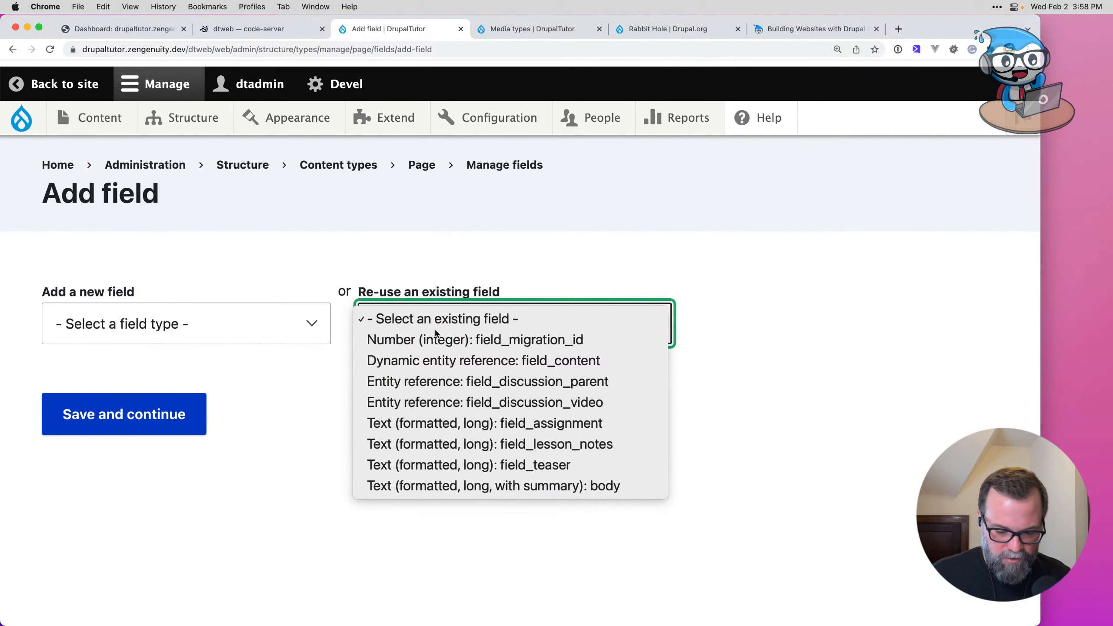
pyautogui.click(436, 337)
pyautogui.click(110, 519)
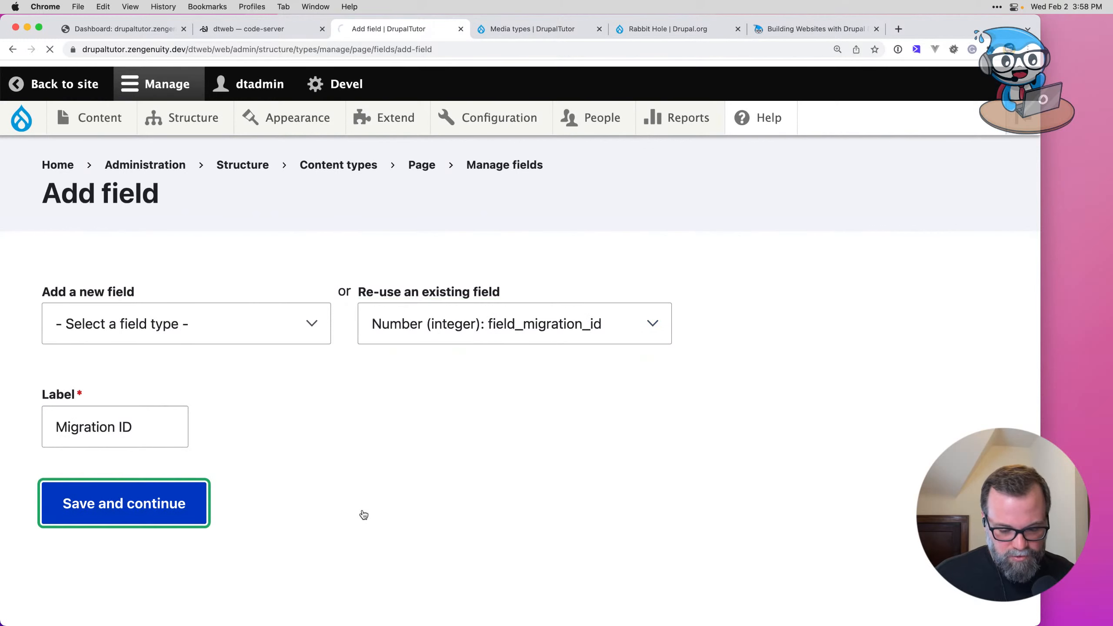
pyautogui.scroll(-5, 174, 514)
pyautogui.scroll(-8, 95, 517)
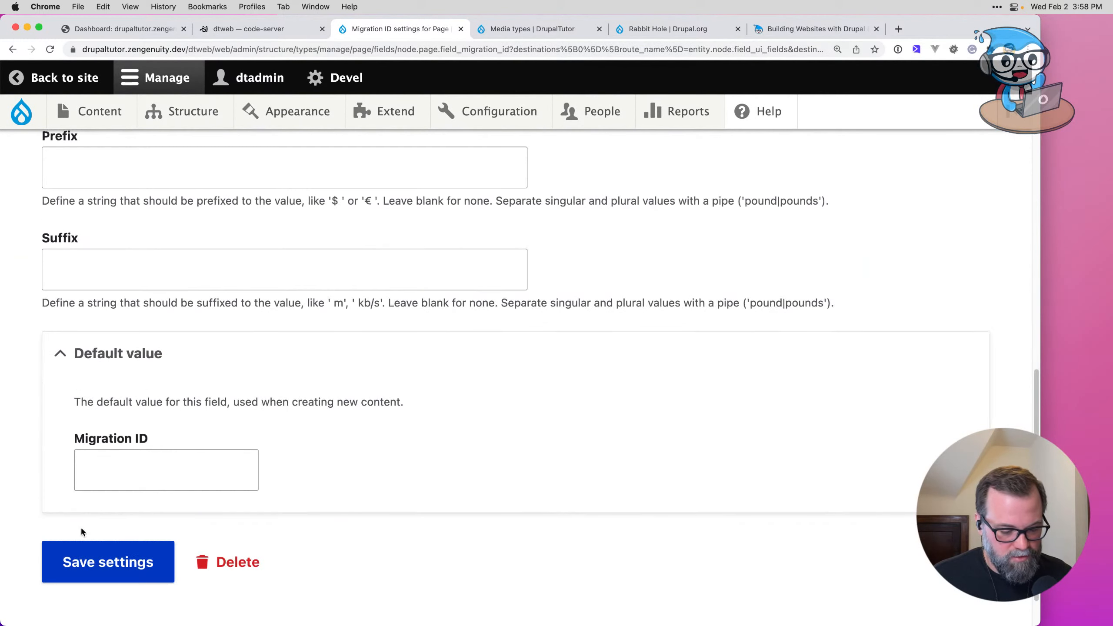
pyautogui.click(76, 564)
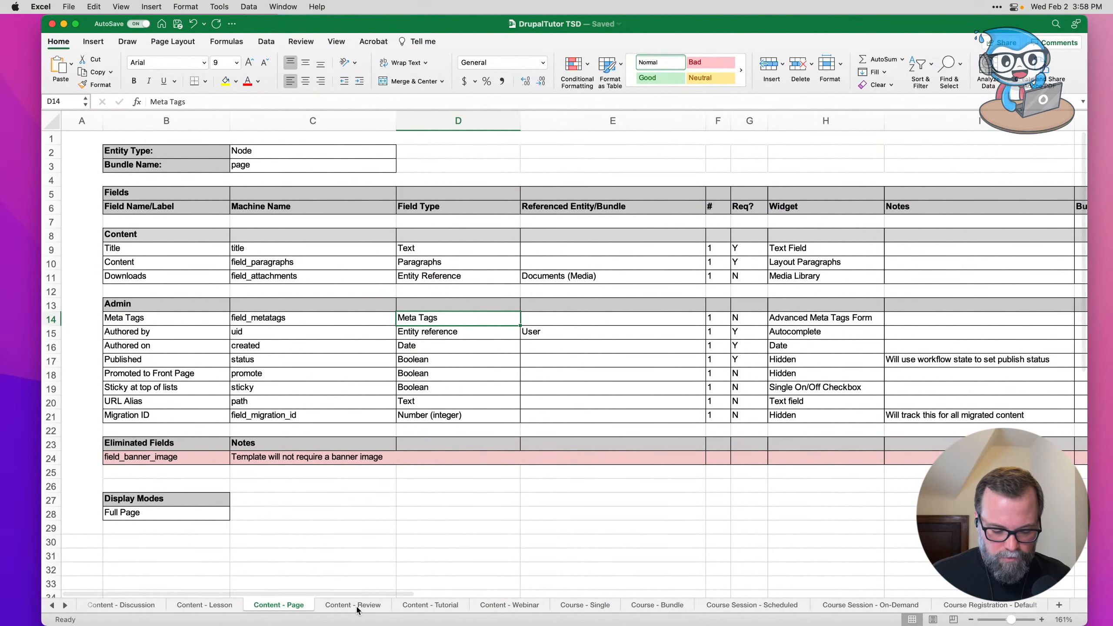
# Step: Open the Content - Review sheet in Excel and examine the review type's Content fields from Name to Course
pyautogui.click(357, 606)
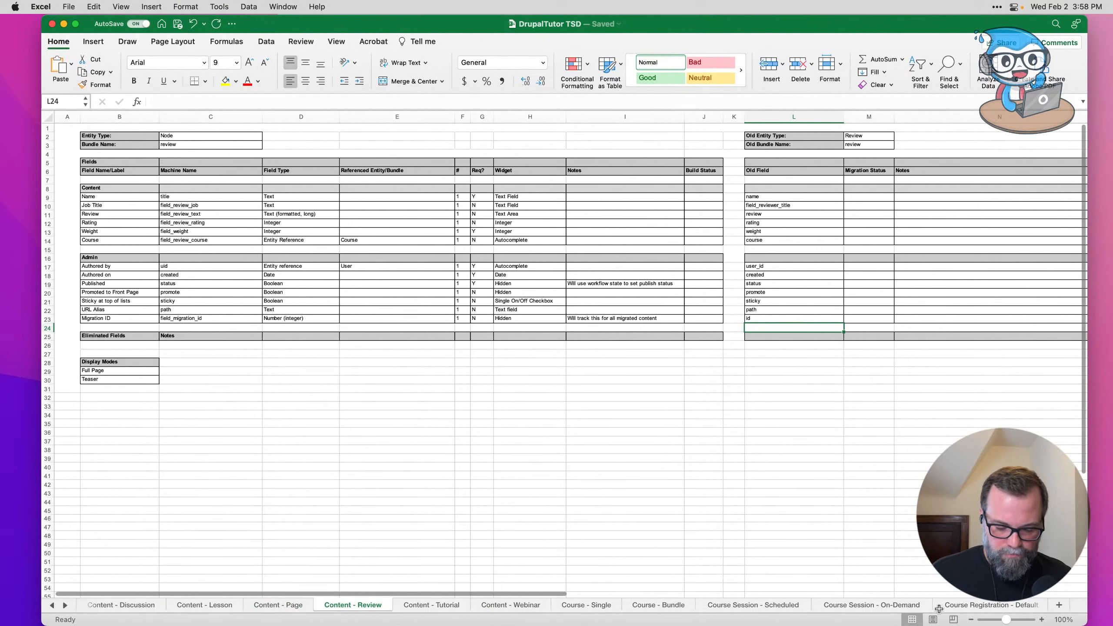
pyautogui.moveTo(1006, 619); pyautogui.dragTo(1015, 620)
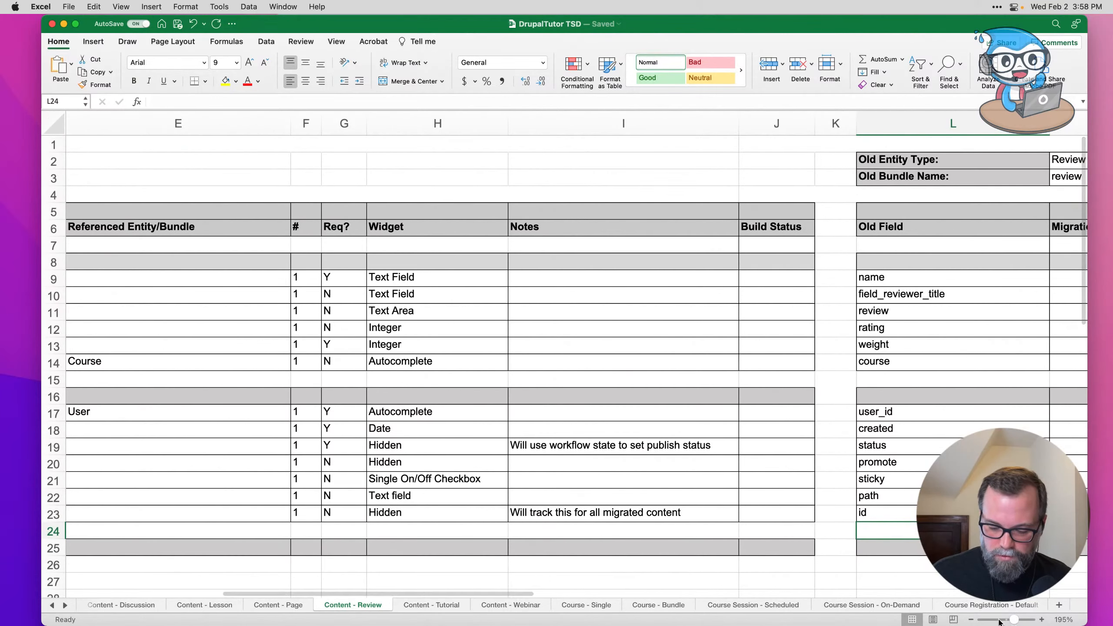
pyautogui.moveTo(429, 594); pyautogui.dragTo(272, 594)
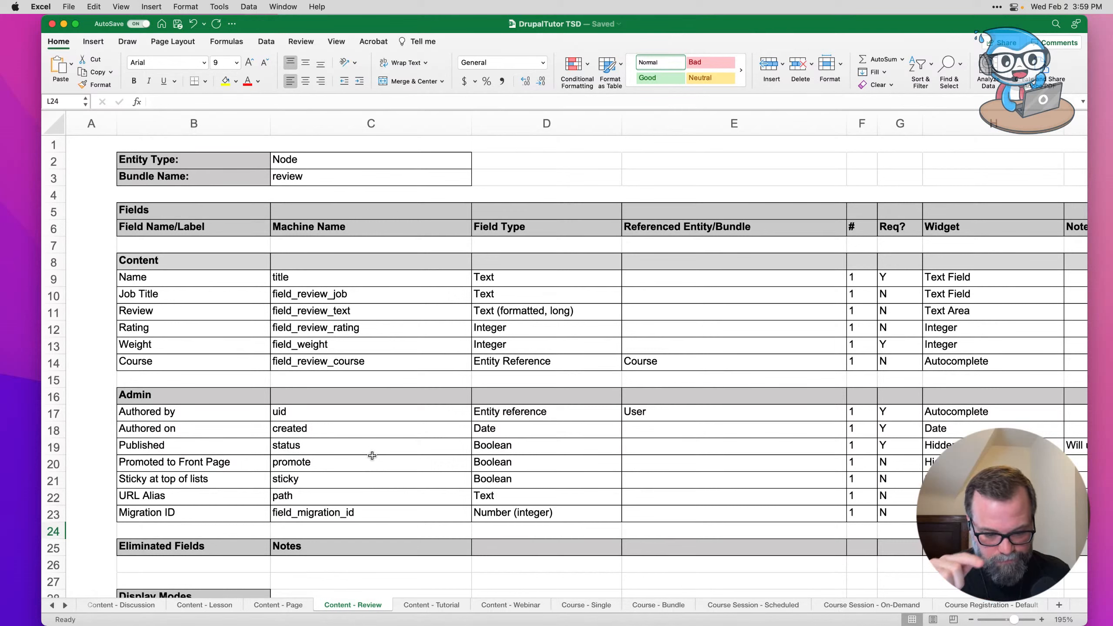
pyautogui.click(181, 293)
pyautogui.click(175, 281)
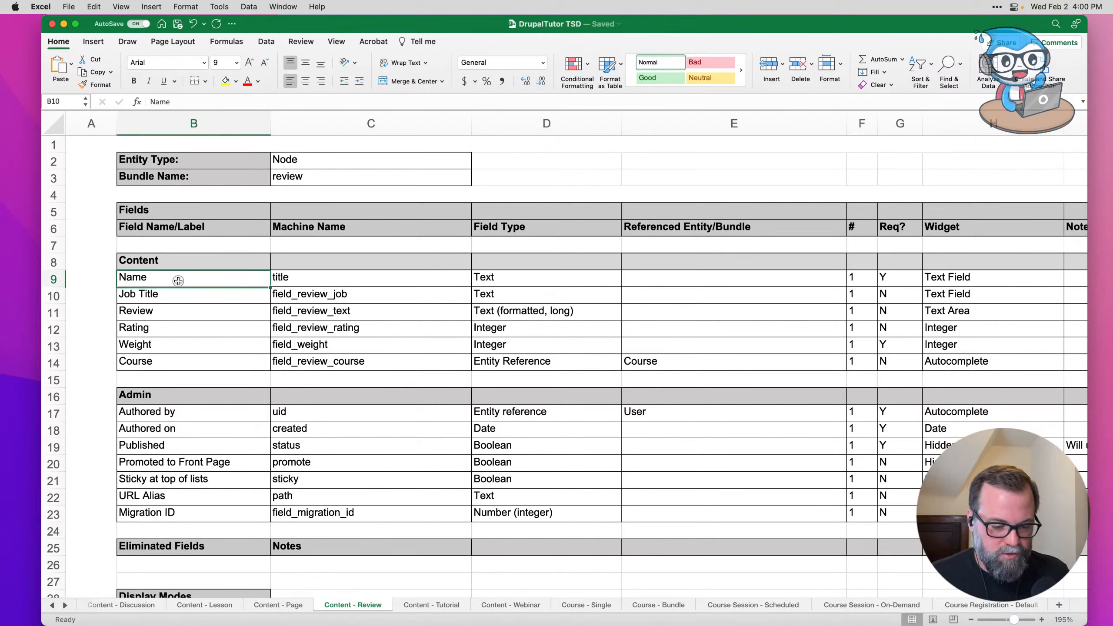
pyautogui.click(180, 295)
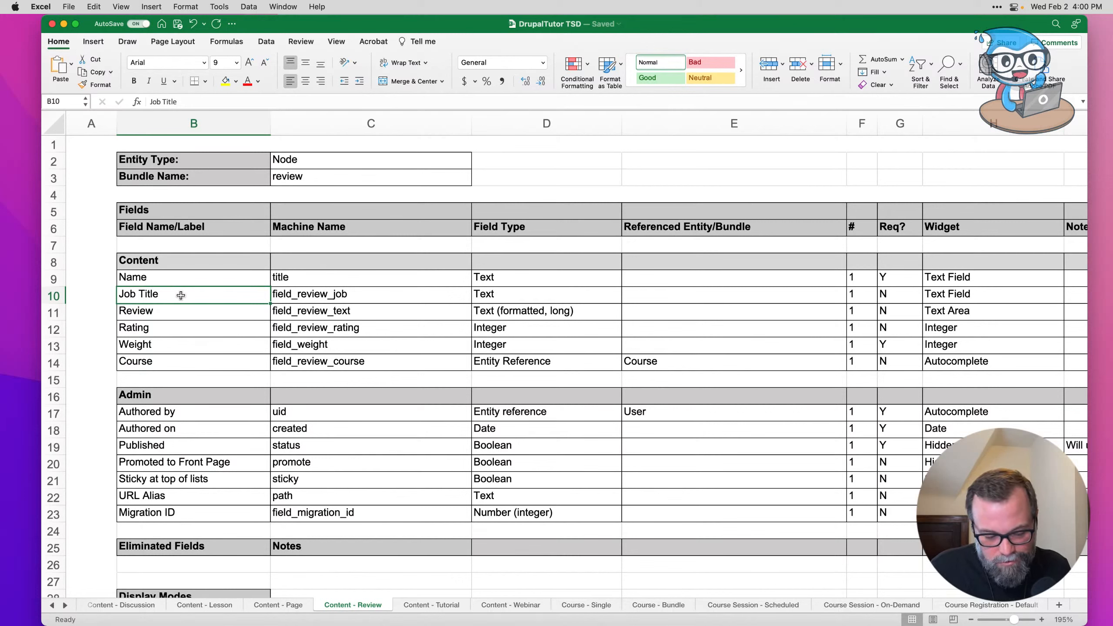
pyautogui.click(191, 313)
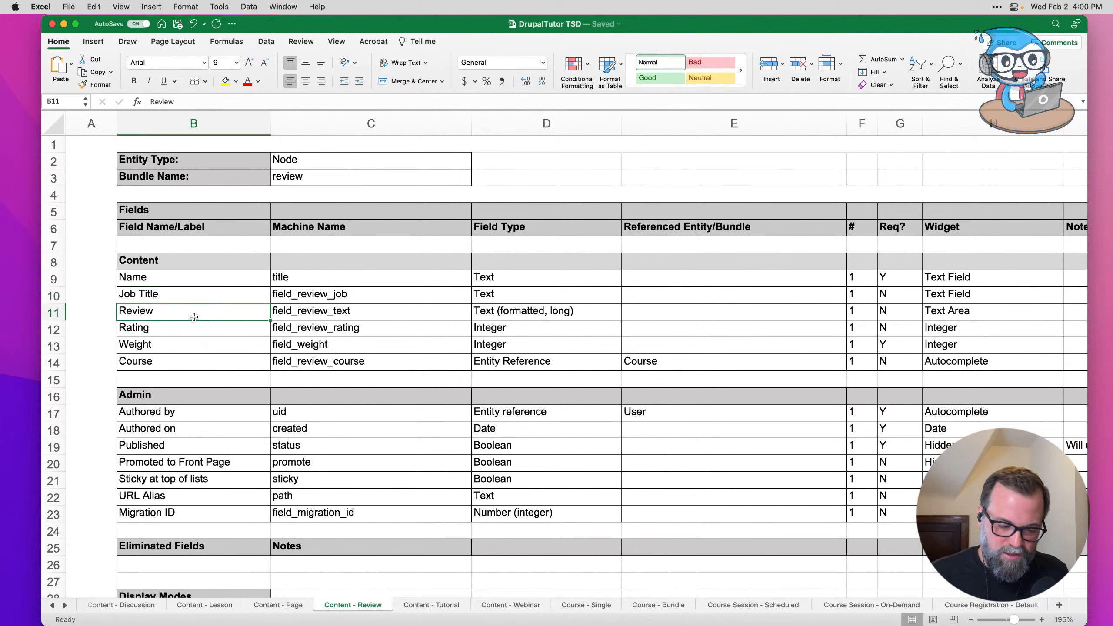
pyautogui.click(195, 327)
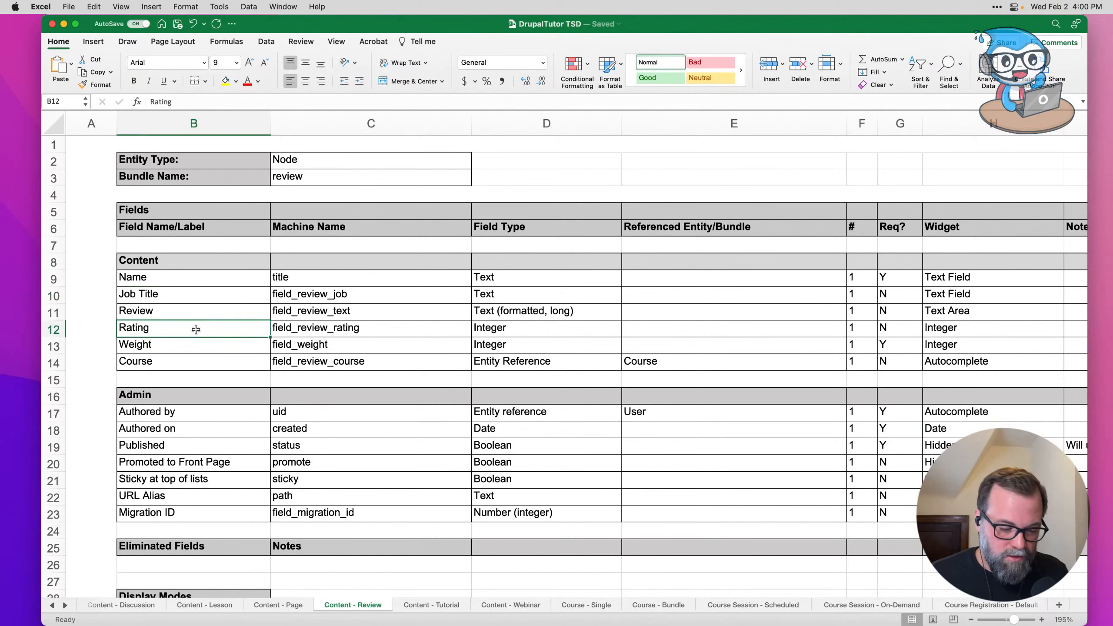
pyautogui.click(199, 349)
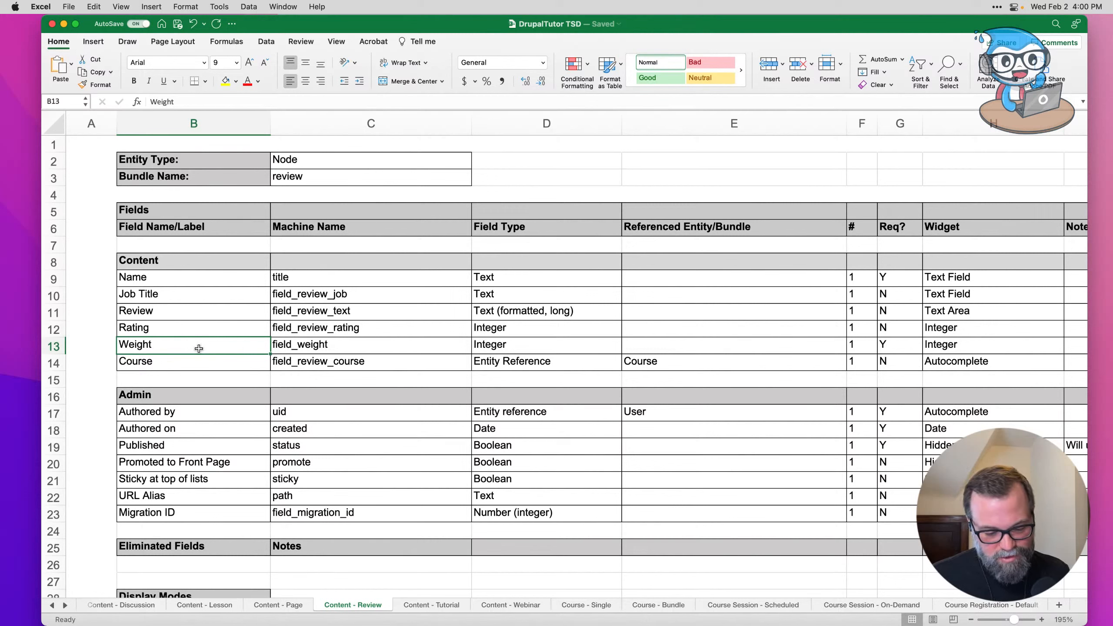
pyautogui.click(203, 361)
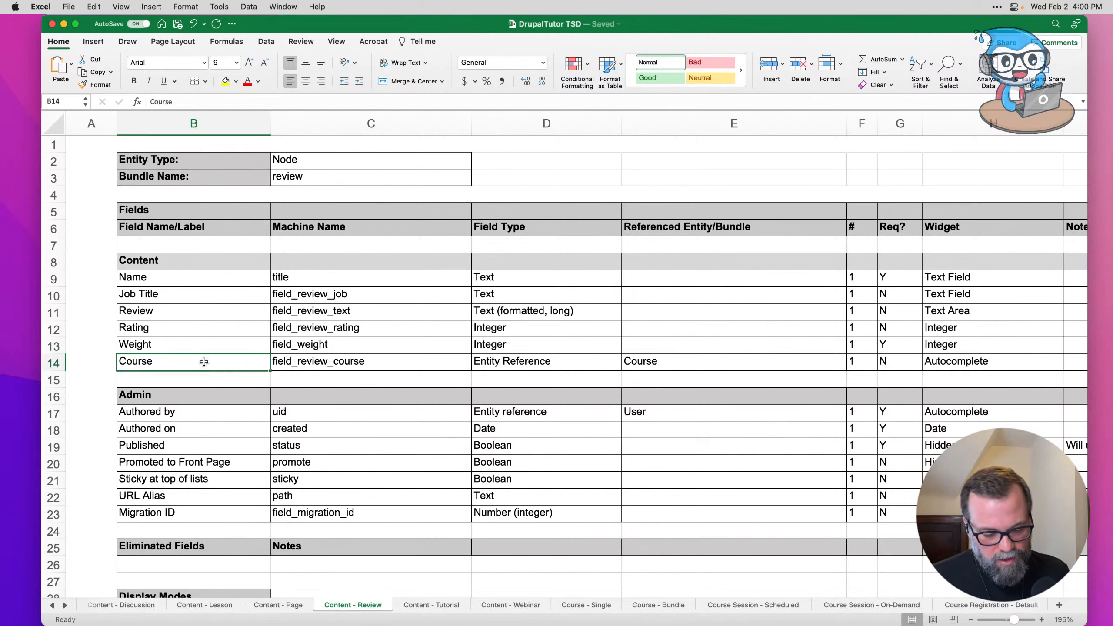
pyautogui.click(343, 362)
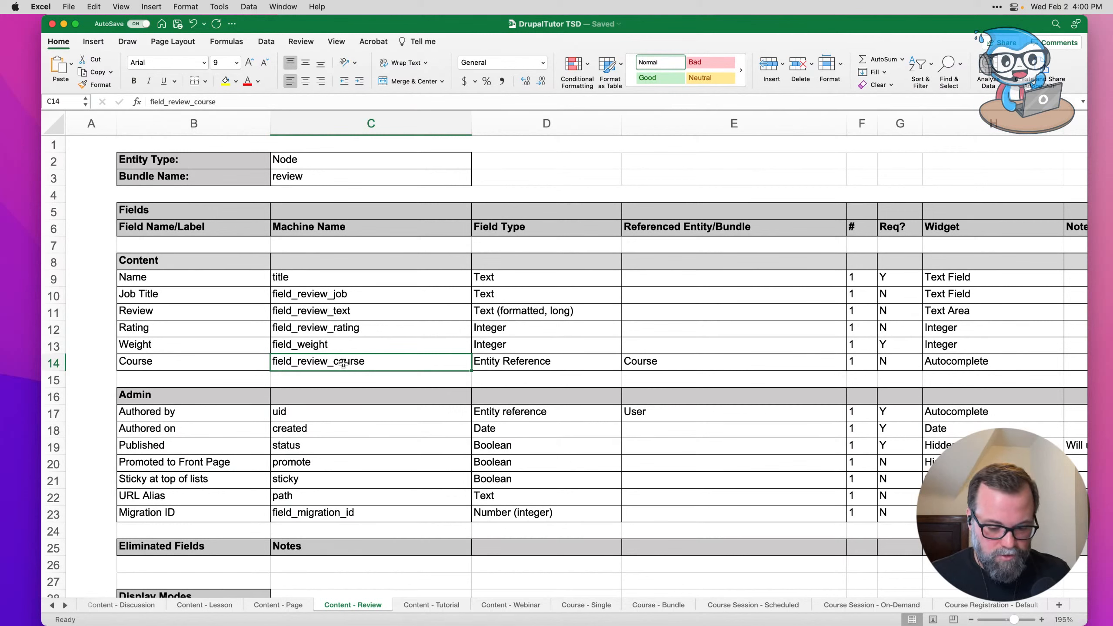
# Step: Check the Course row's entity reference and the Job Title to Weight fields on the Content - Review sheet
pyautogui.click(219, 367)
pyautogui.click(625, 362)
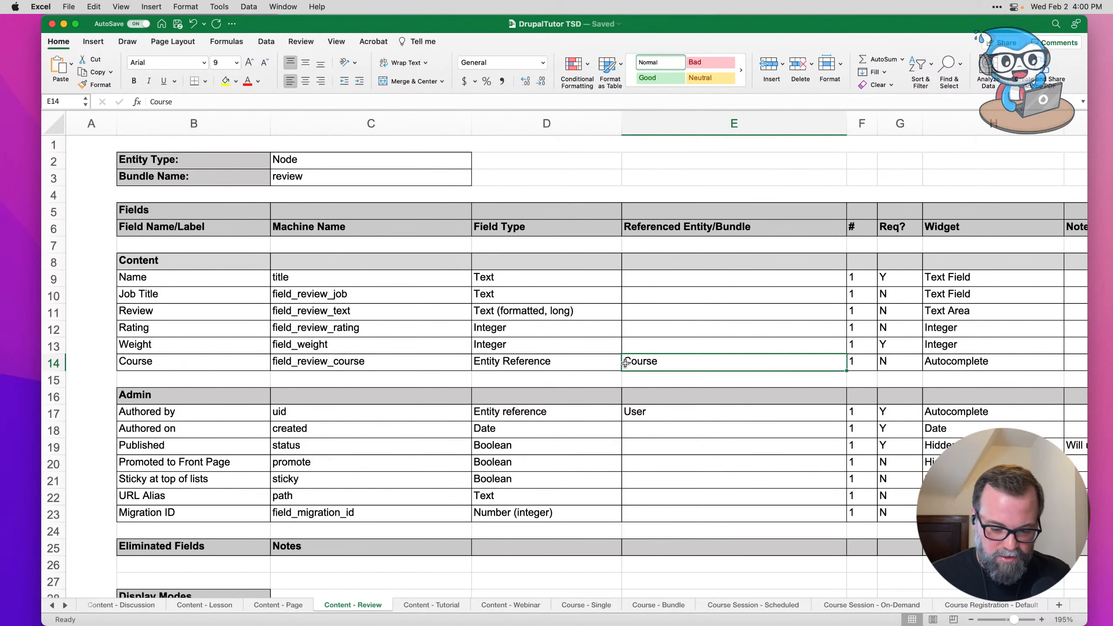
pyautogui.moveTo(198, 347); pyautogui.dragTo(175, 292)
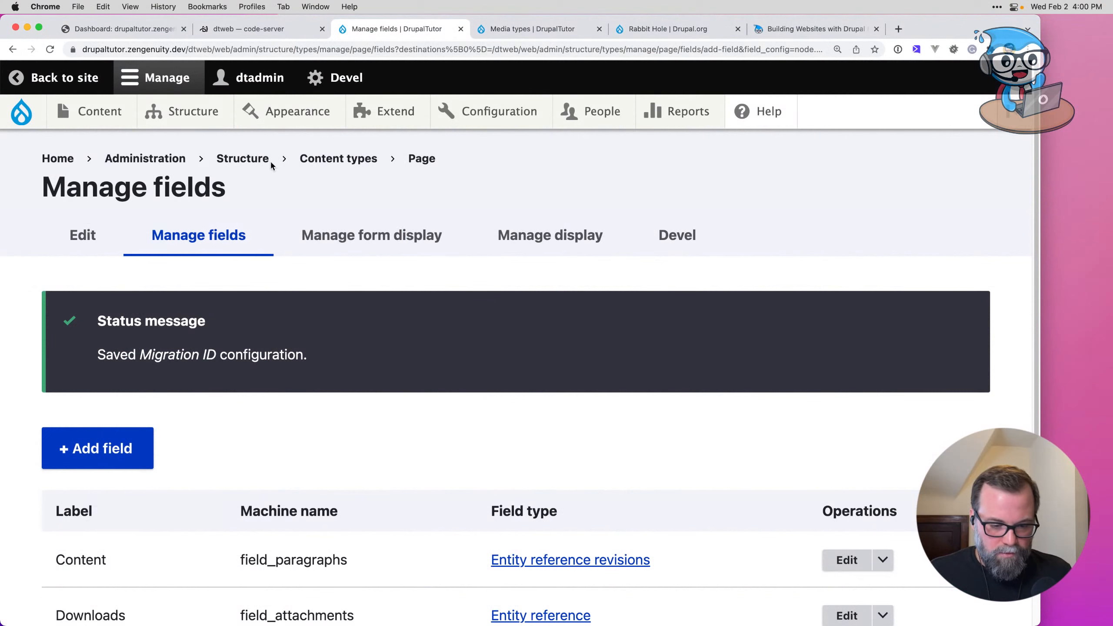
# Step: Switch back to Drupal in Chrome and start a new content type named Review
pyautogui.click(338, 159)
pyautogui.click(123, 282)
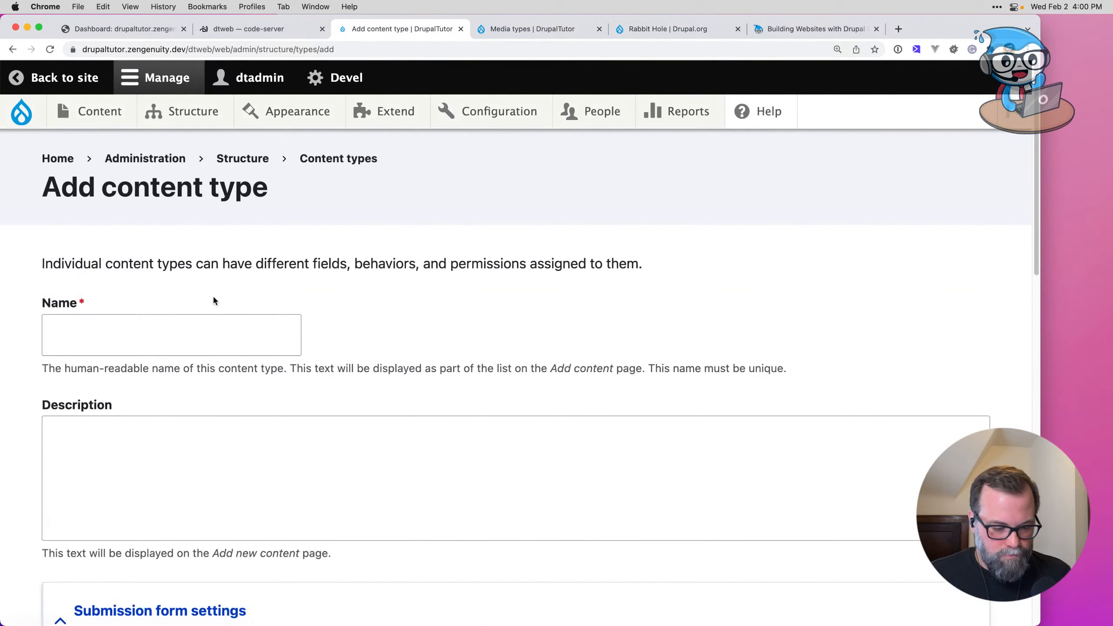
pyautogui.click(169, 335)
pyautogui.write('Review')
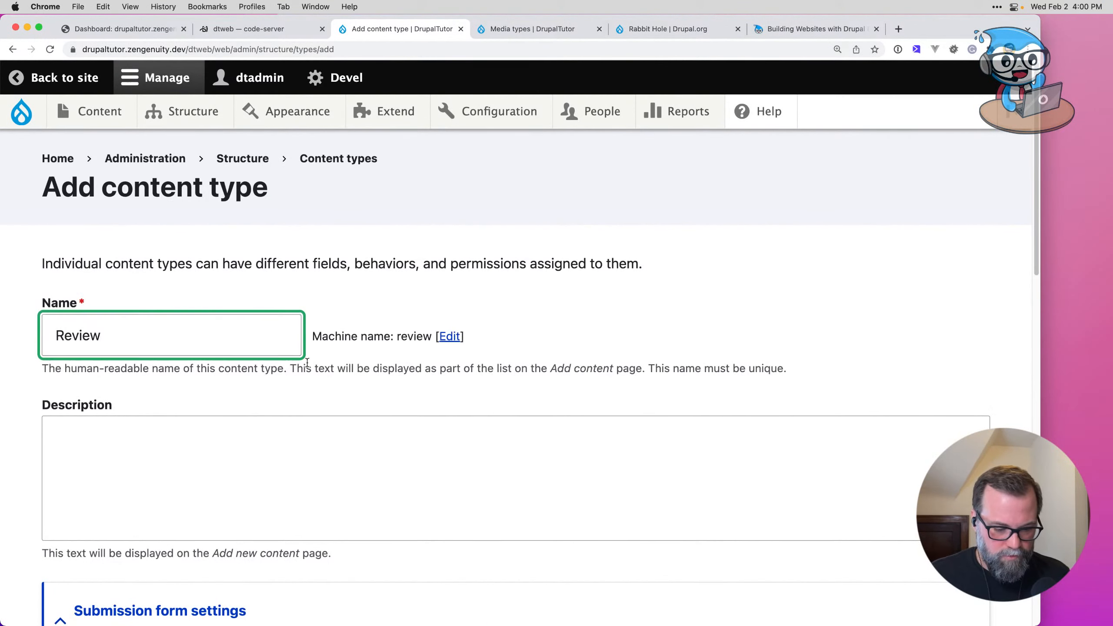
# Step: Turn off Promoted to front page and Display author and date information for the Review type
pyautogui.scroll(-5, 307, 362)
pyautogui.scroll(-5, 118, 495)
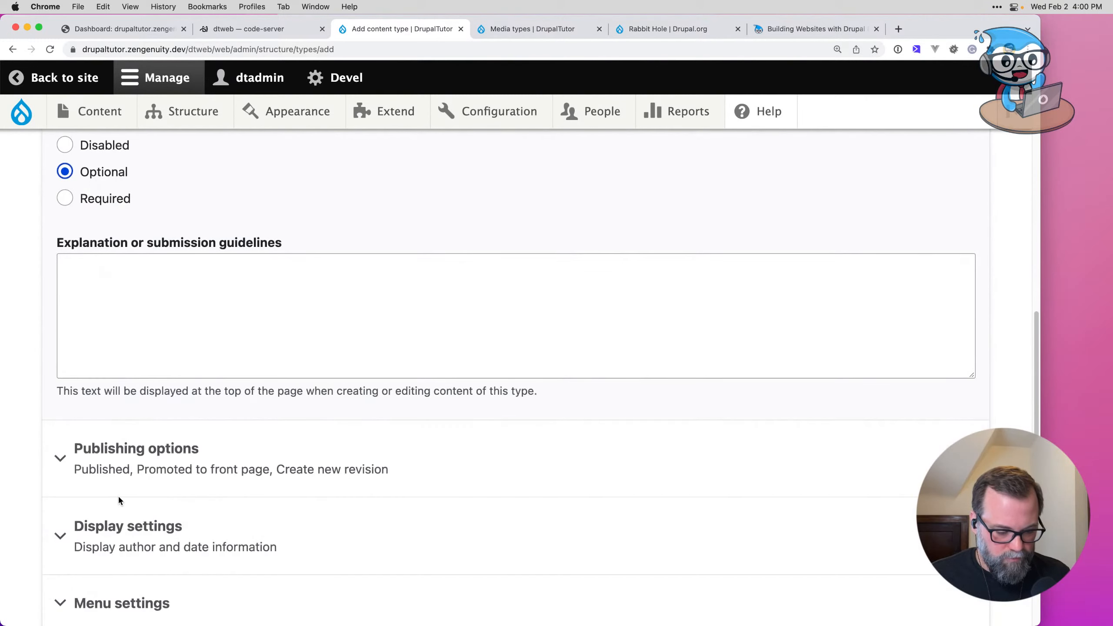
pyautogui.click(145, 490)
pyautogui.scroll(-5, 152, 496)
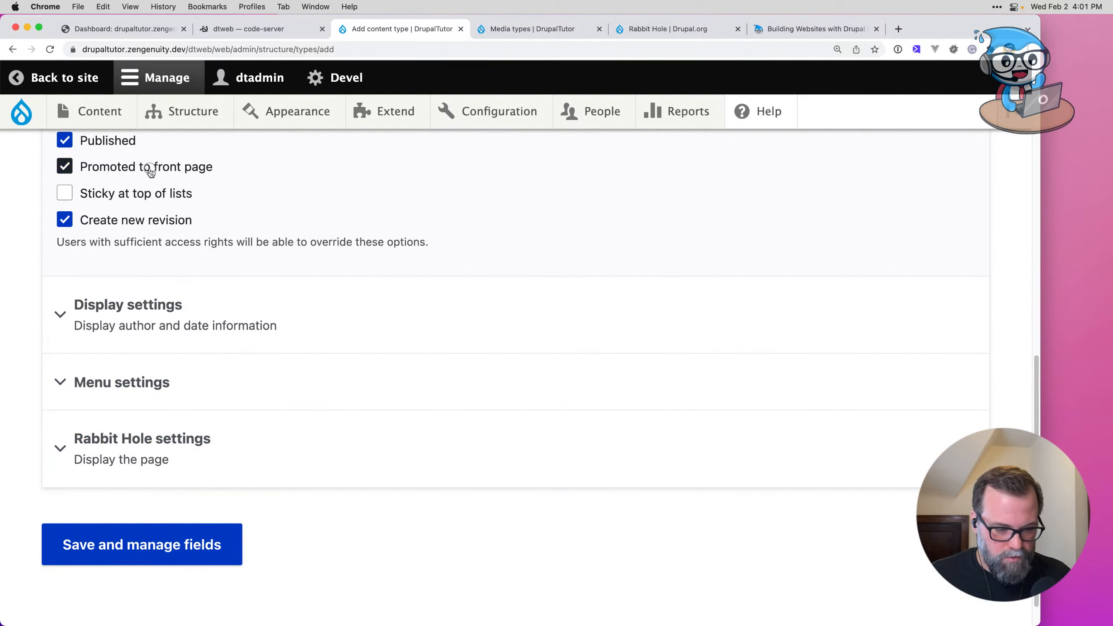
pyautogui.click(150, 171)
pyautogui.click(172, 308)
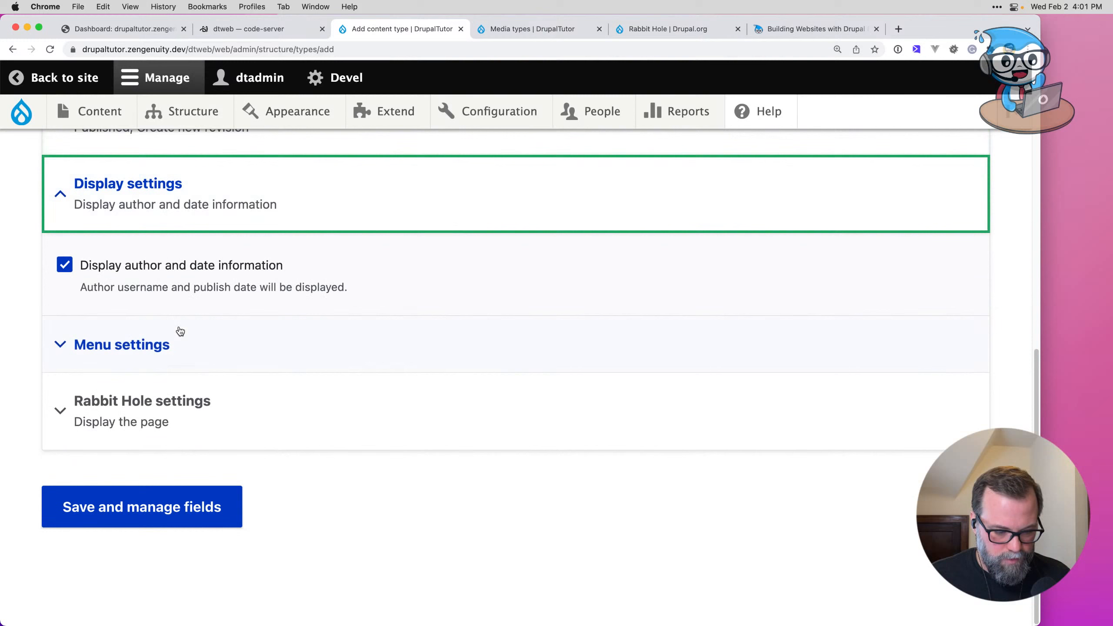
pyautogui.click(179, 268)
# Step: Set the Review type's Rabbit Hole behavior to Page not found and save the new content type
pyautogui.click(147, 401)
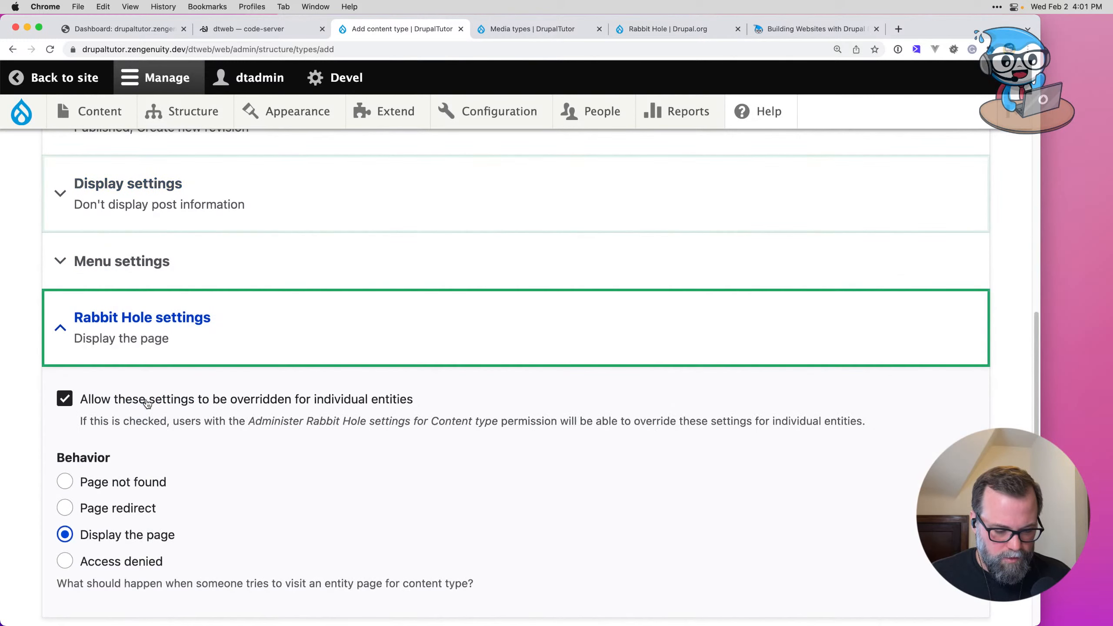
pyautogui.click(124, 481)
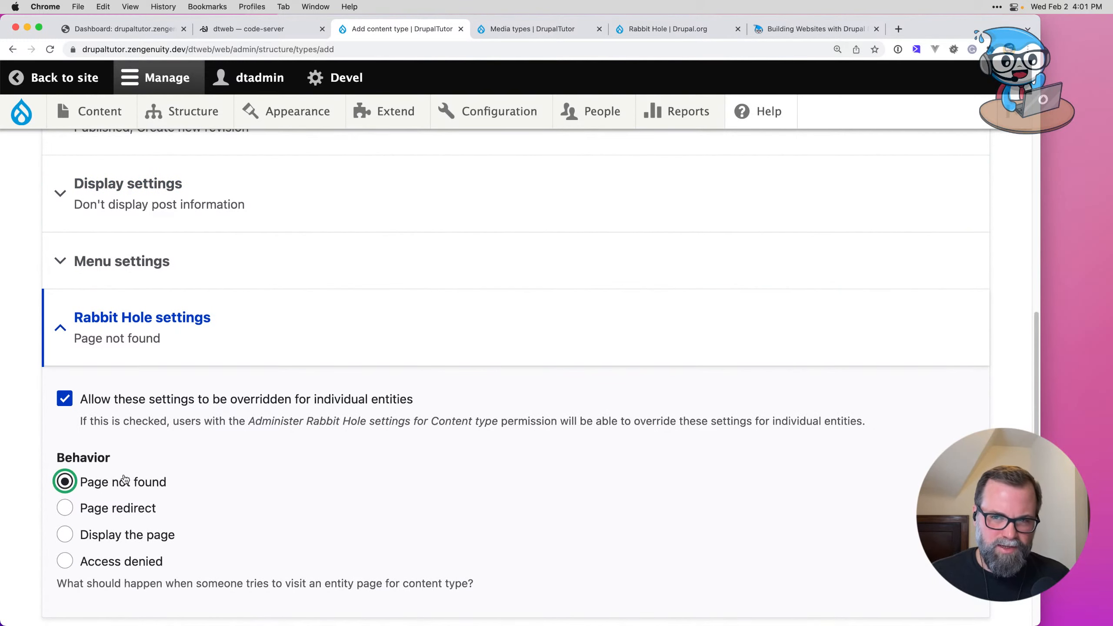
pyautogui.scroll(-2, 125, 479)
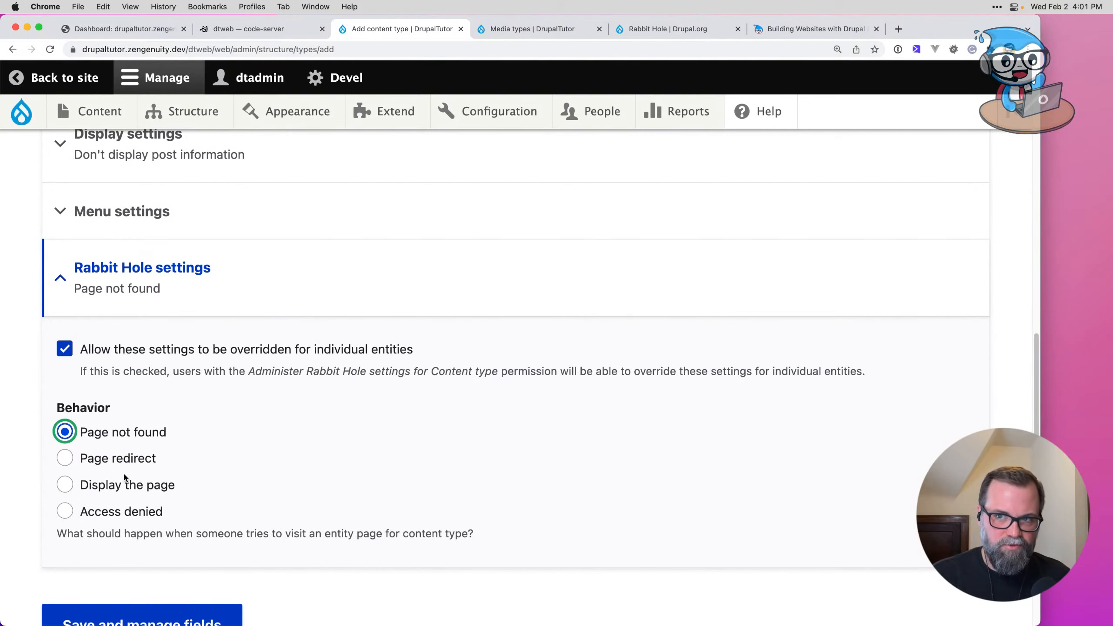
pyautogui.scroll(-2, 125, 467)
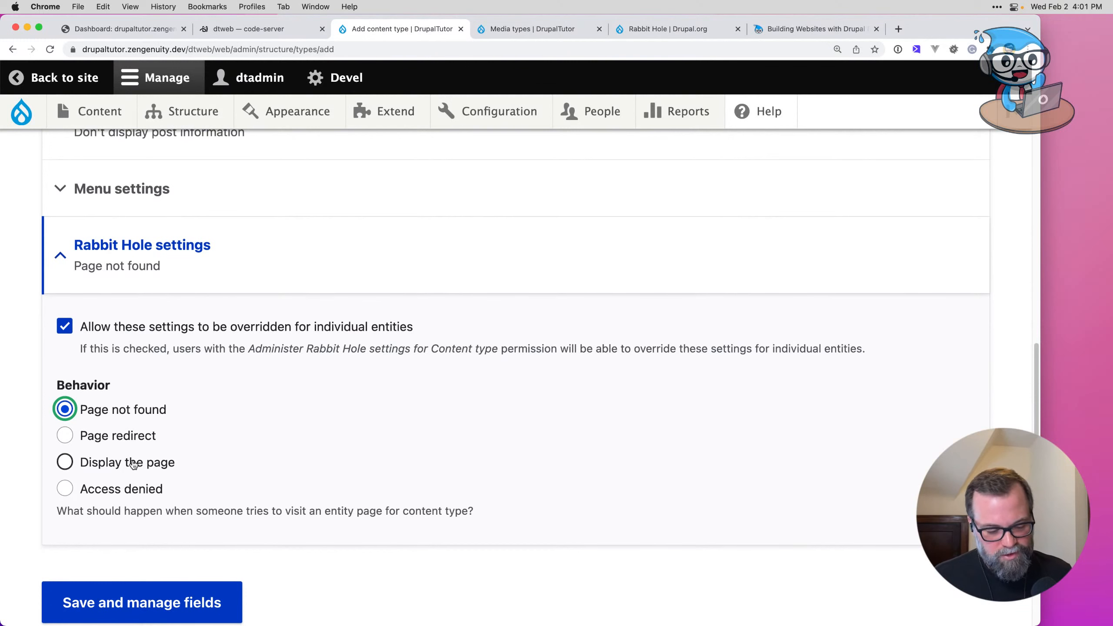
pyautogui.click(144, 573)
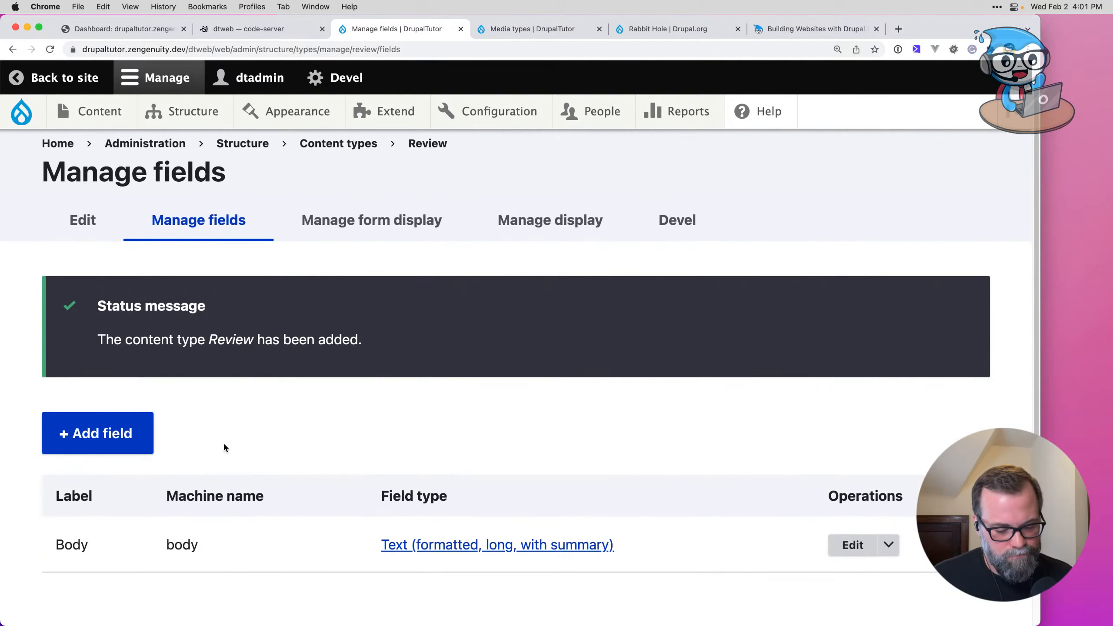
# Step: Check the Review spec in Excel and delete the default Body field from the Review type in Drupal
pyautogui.press('super+Tab')
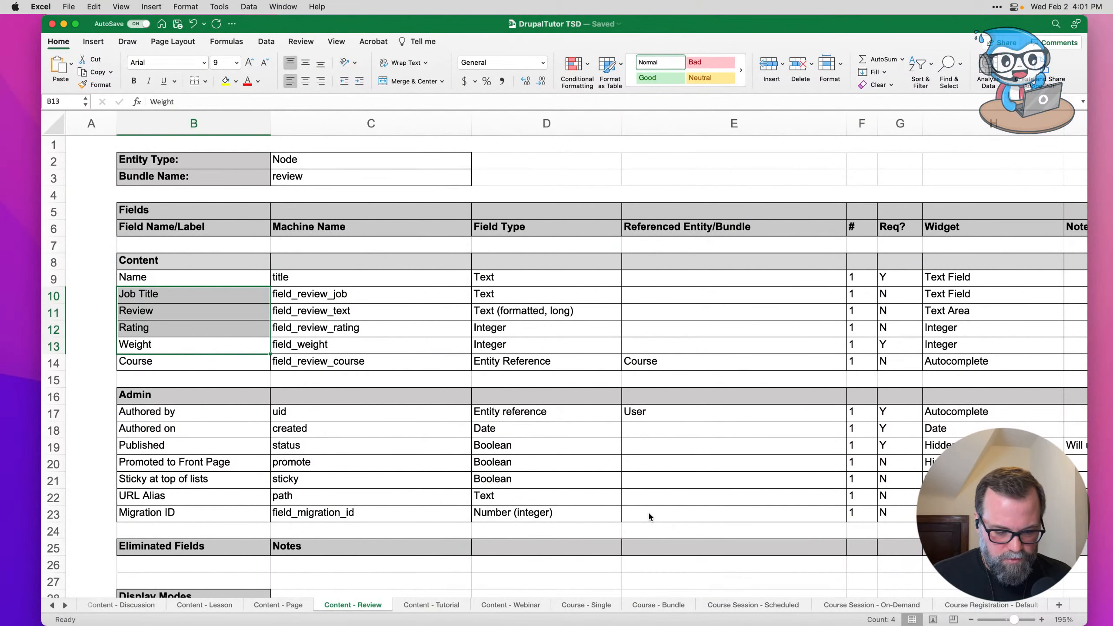
pyautogui.press('super+Tab')
pyautogui.click(880, 544)
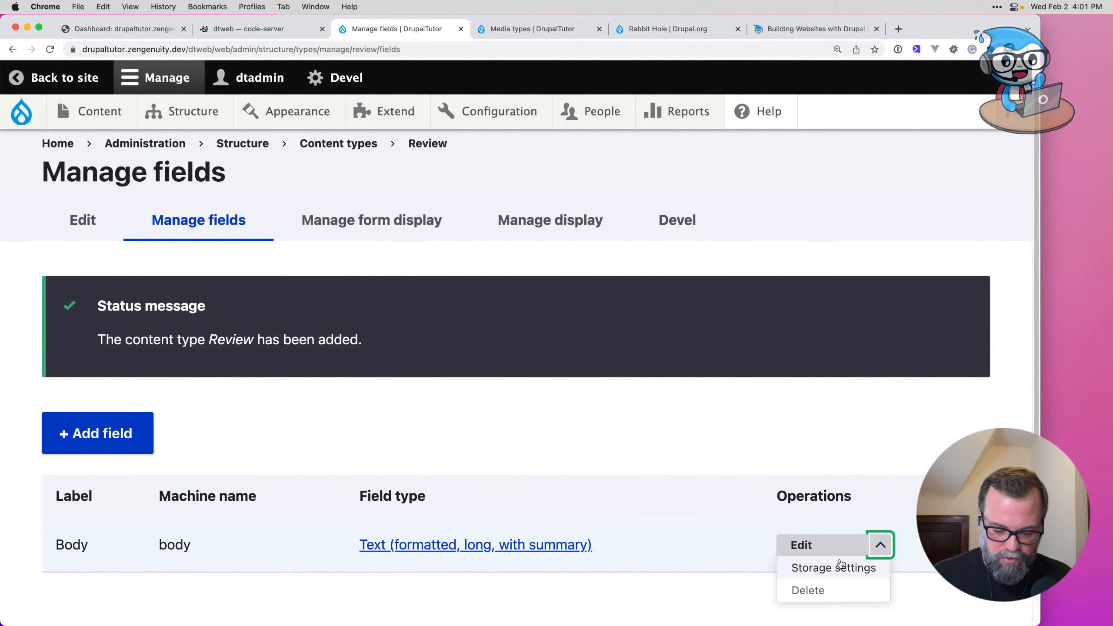
pyautogui.click(822, 588)
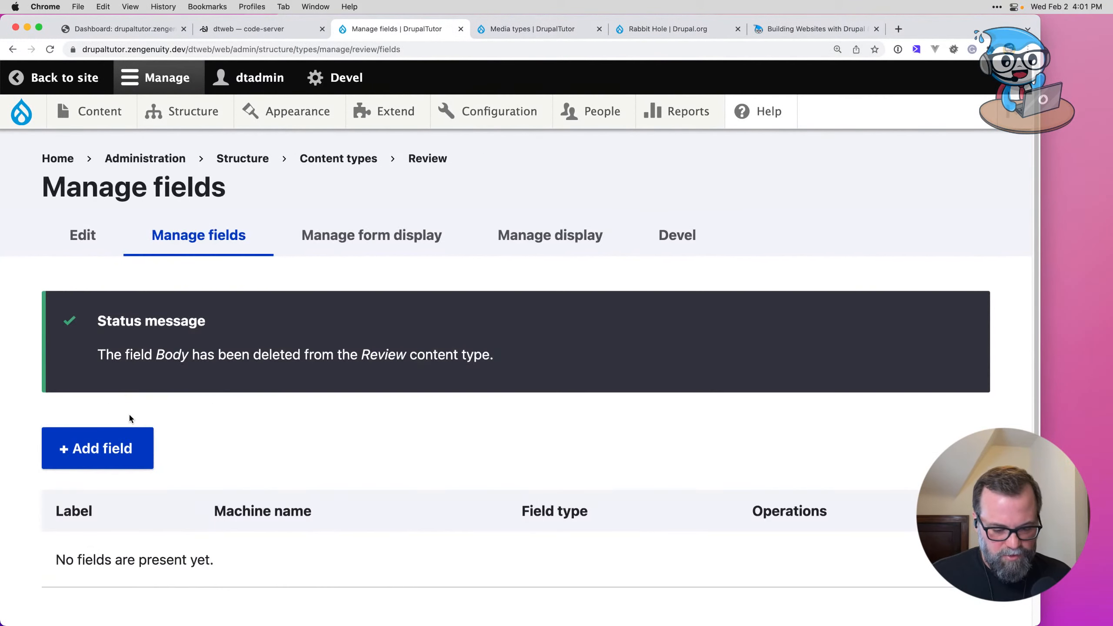
# Step: Add a Text (formatted, long) field labelled Review to the Review type with the machine name field_review_text
pyautogui.click(154, 447)
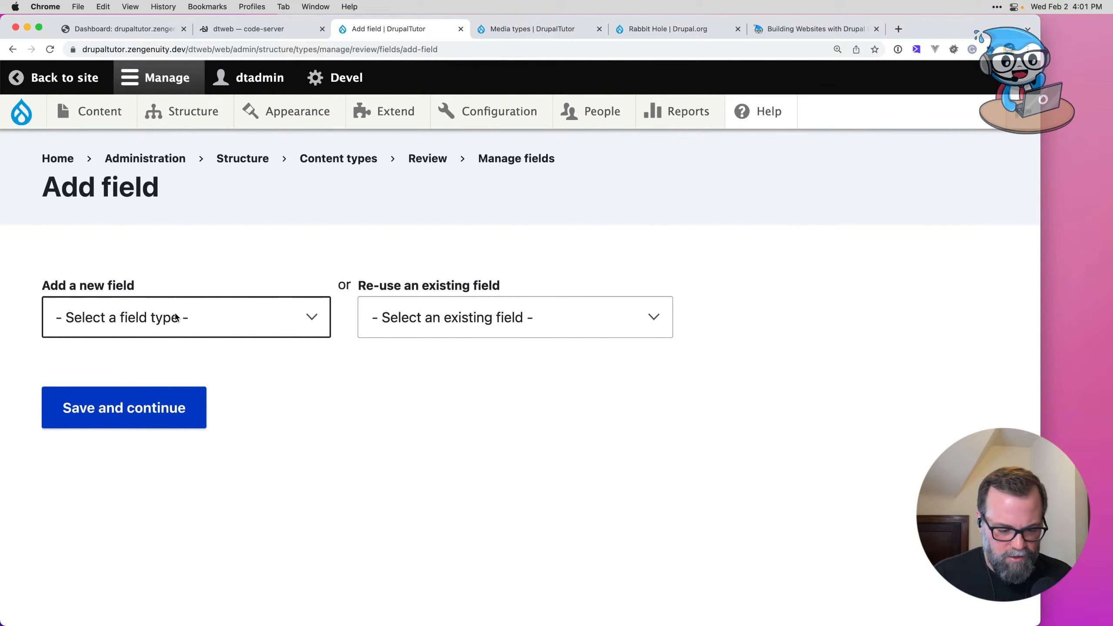
pyautogui.click(175, 318)
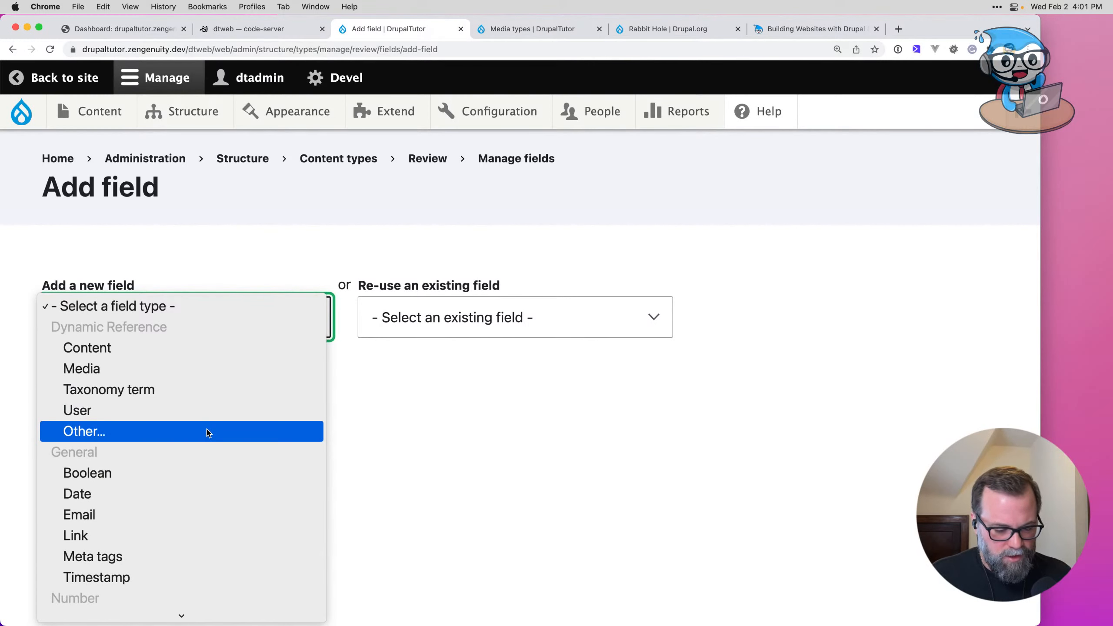
pyautogui.scroll(-10, 208, 433)
pyautogui.scroll(-3, 207, 431)
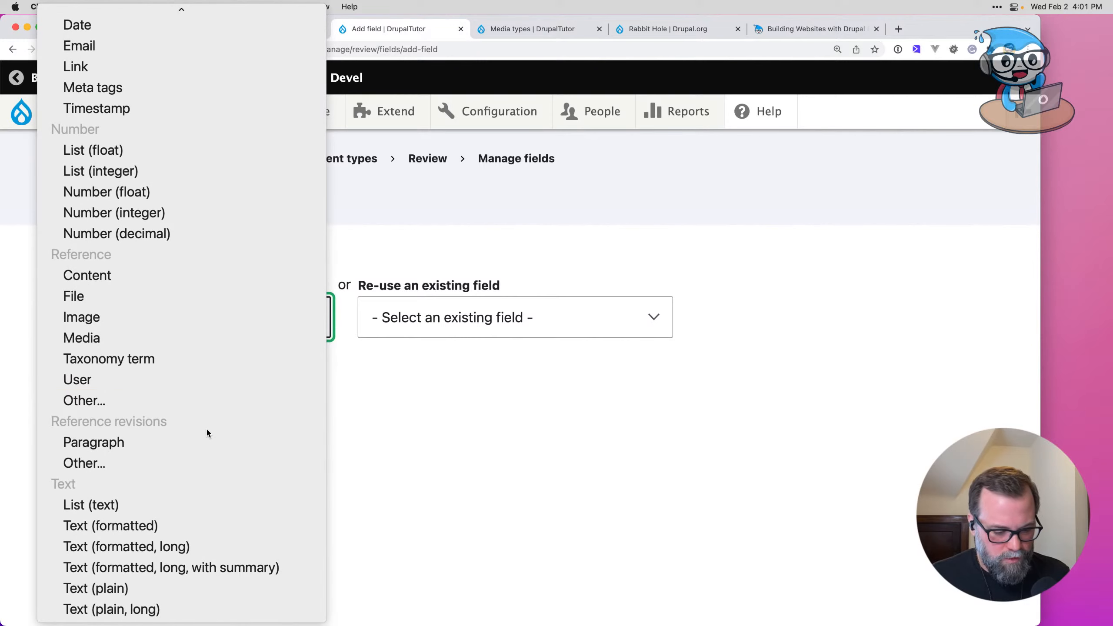
pyautogui.click(196, 547)
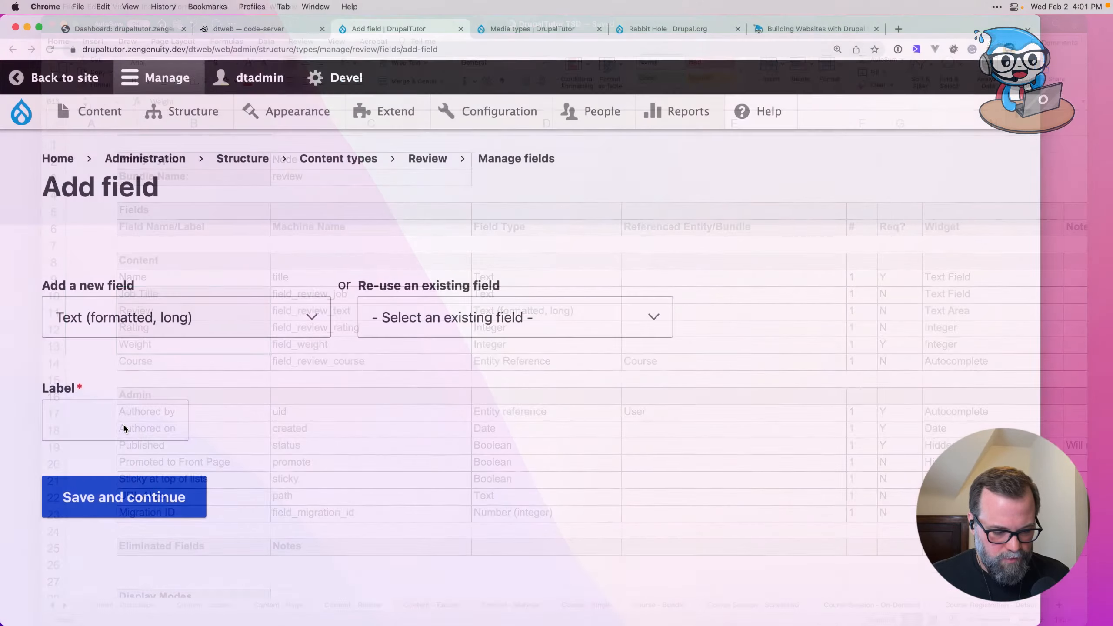
pyautogui.click(124, 424)
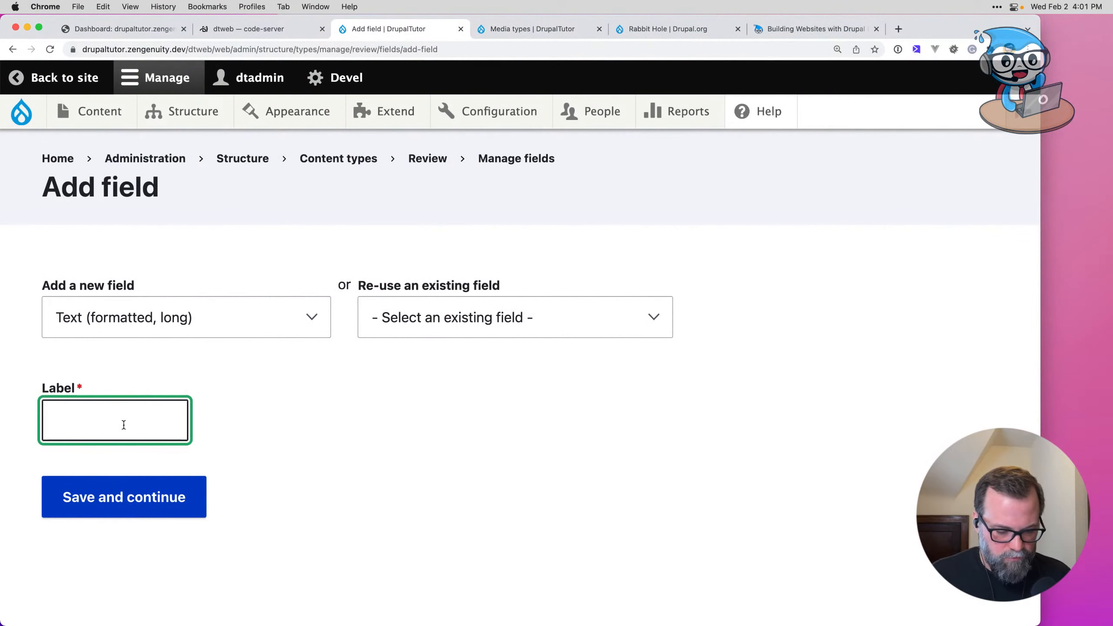
pyautogui.write('Review')
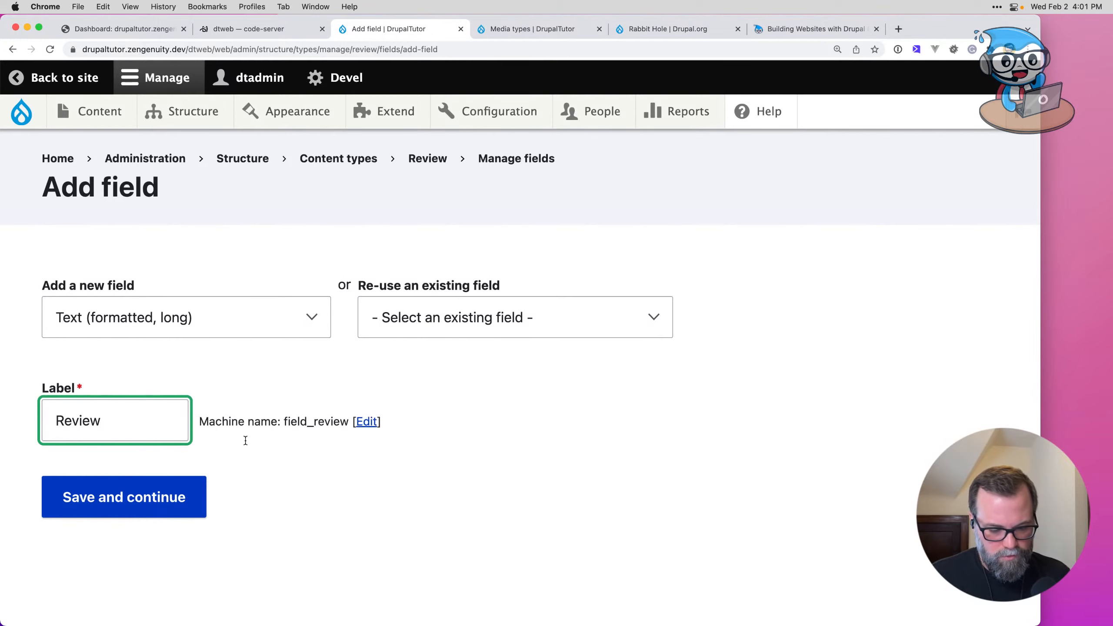
pyautogui.click(381, 422)
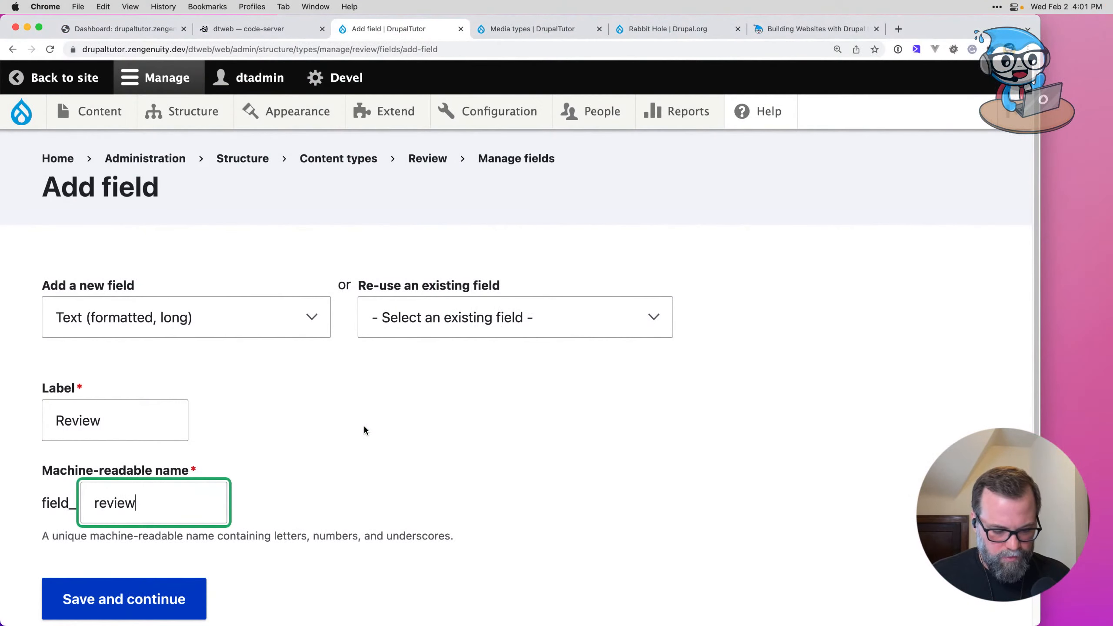
pyautogui.write('text')
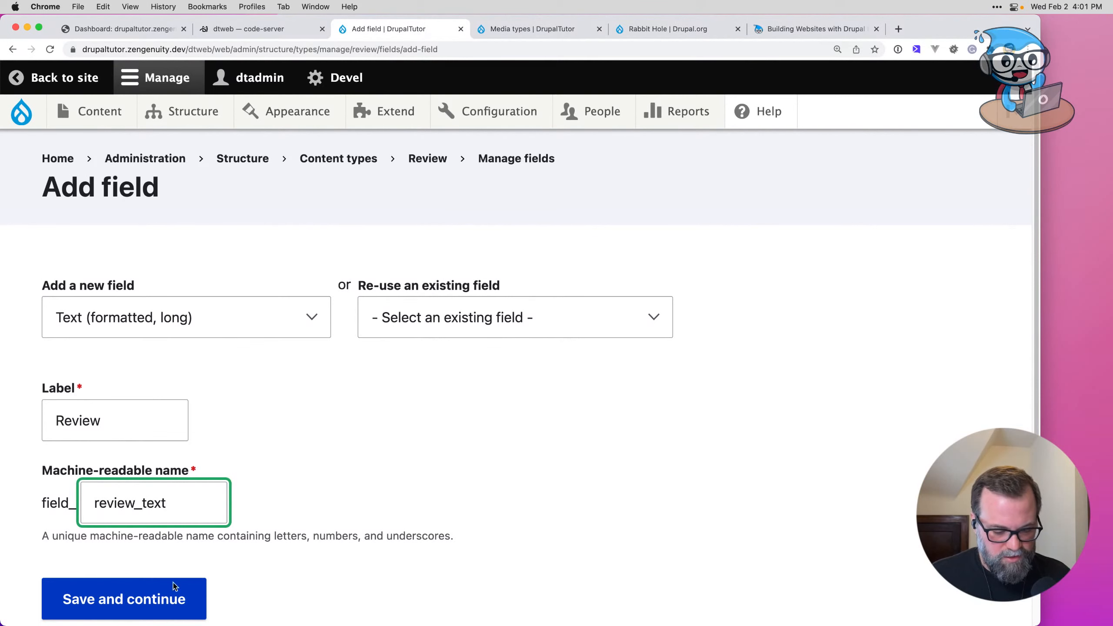
pyautogui.click(175, 586)
# Step: Save the Review text field's storage settings with a limit of 1 value, and save its field settings
pyautogui.click(202, 490)
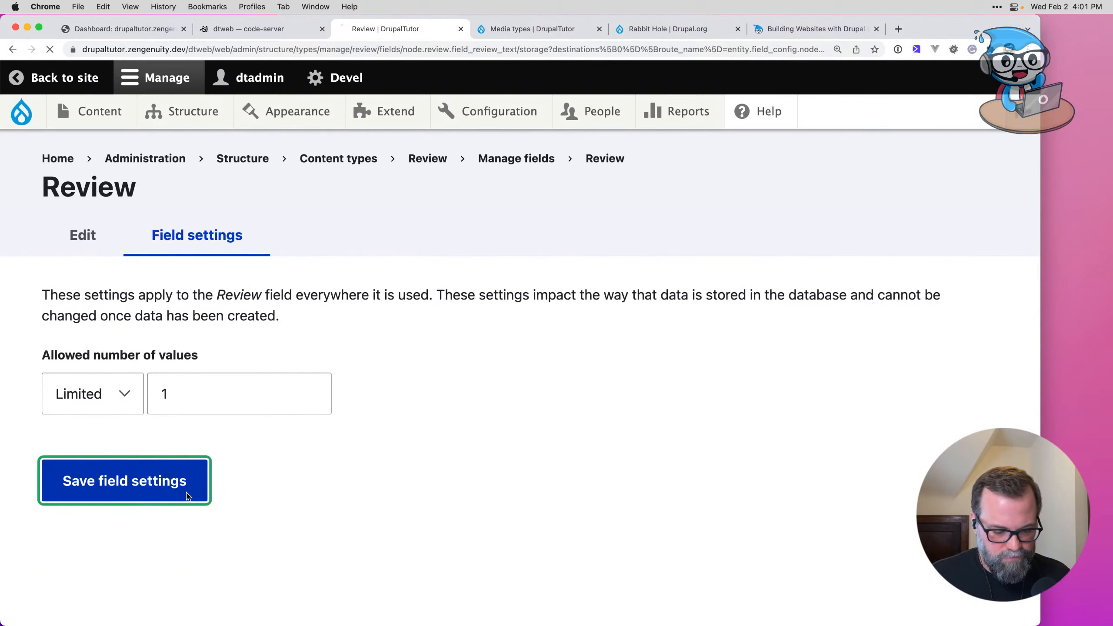
pyautogui.scroll(-10, 227, 463)
pyautogui.click(122, 508)
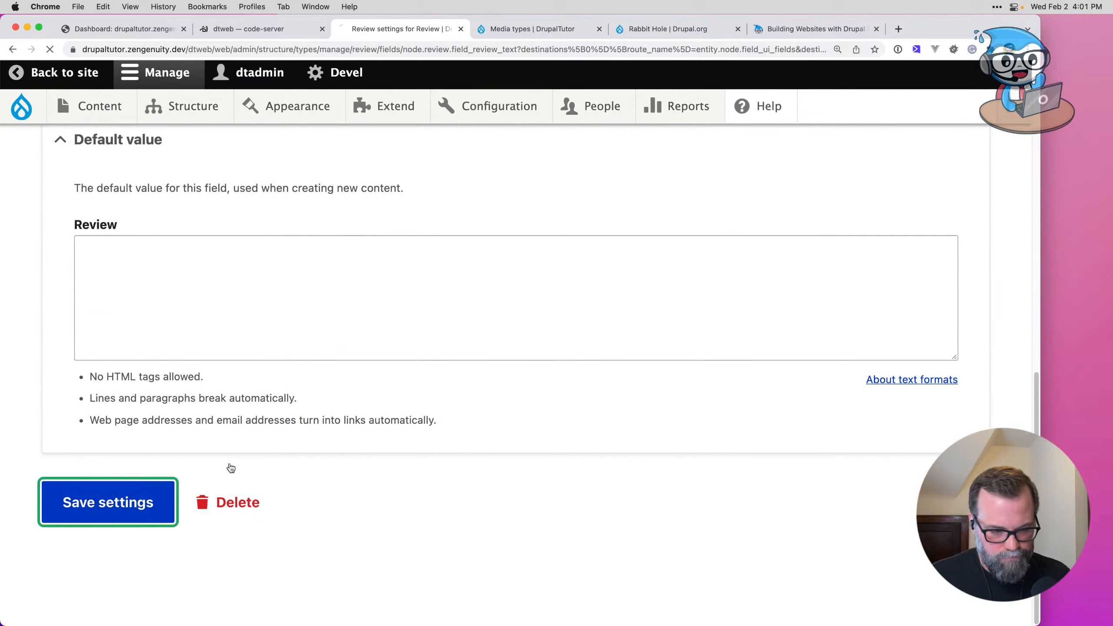
# Step: Add a Text (plain) field labelled Job Title with the machine name field_review_job, checking the name against the Excel spec
pyautogui.click(140, 455)
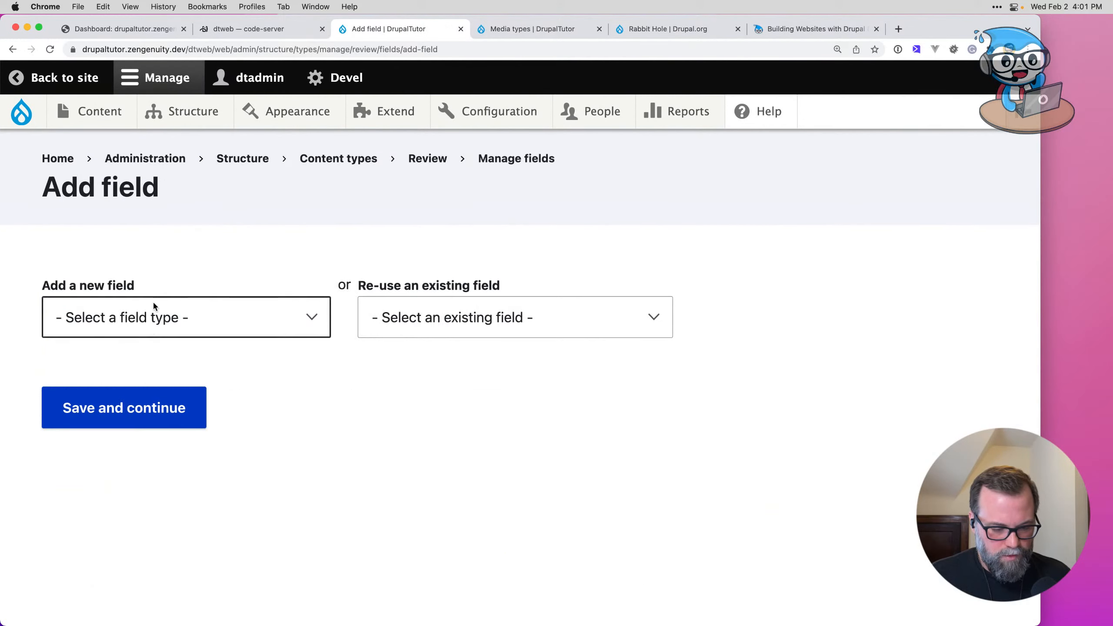
pyautogui.click(285, 317)
pyautogui.scroll(-5, 209, 504)
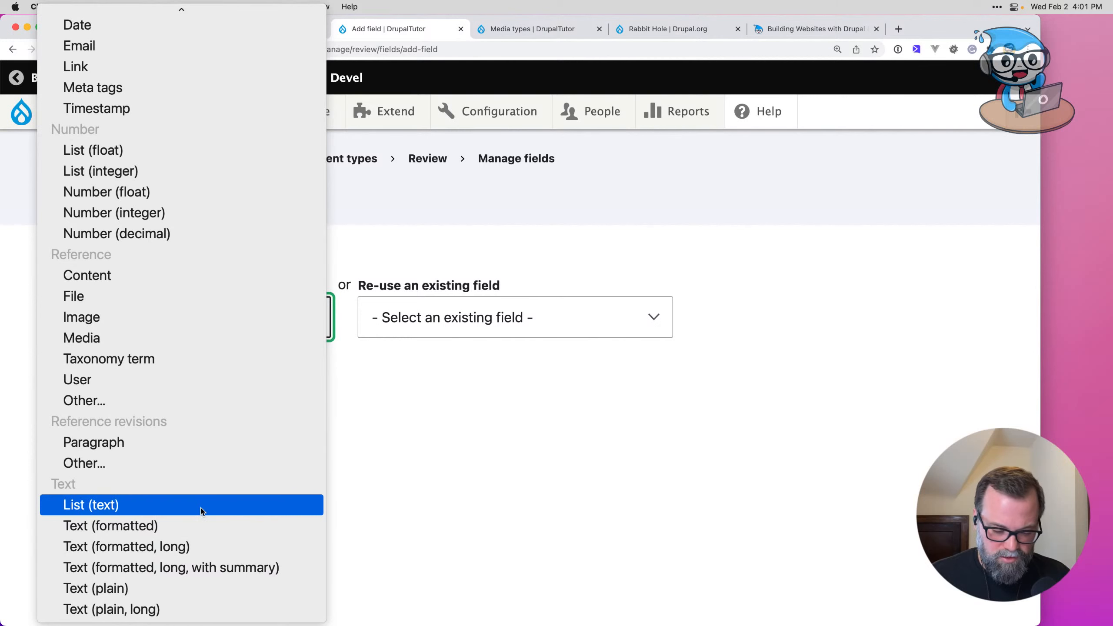
pyautogui.click(188, 587)
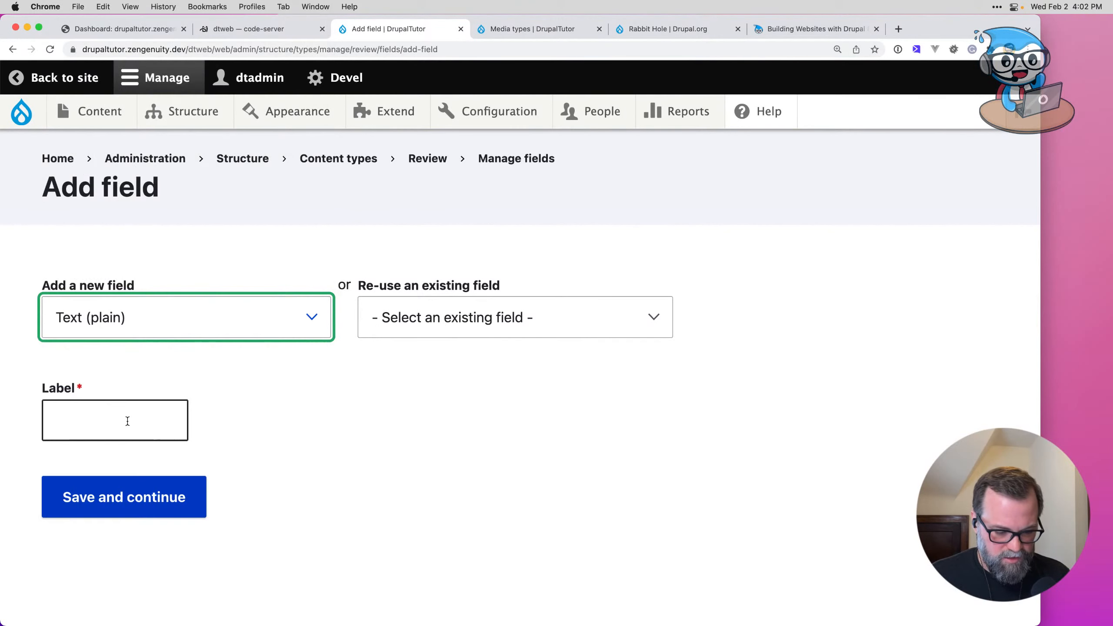
pyautogui.click(127, 420)
pyautogui.write('Job Titl')
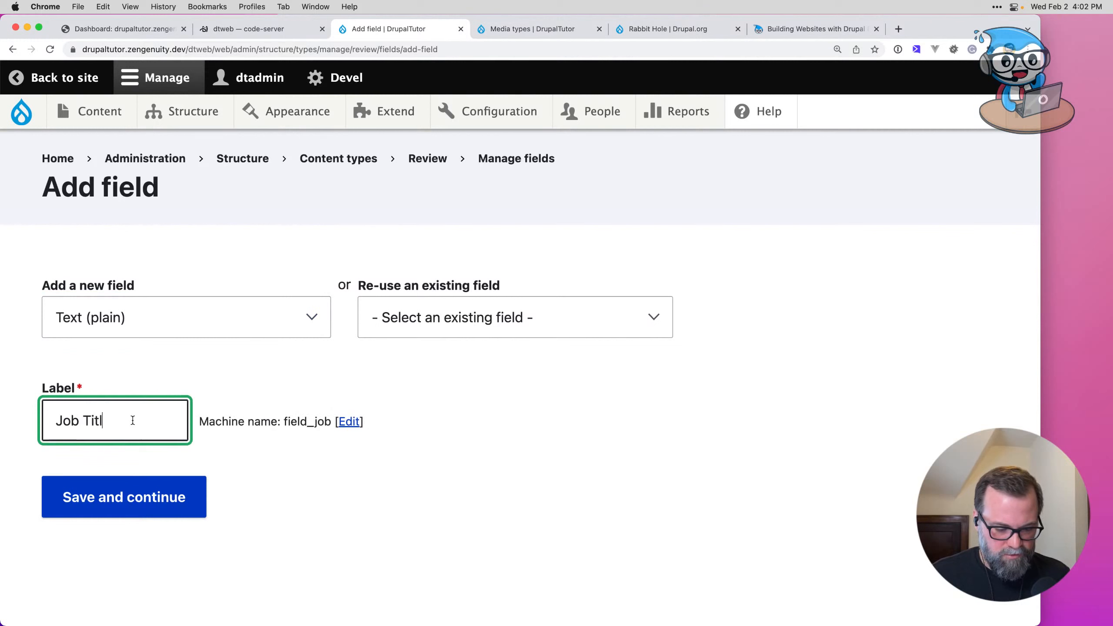
pyautogui.write('e')
pyautogui.click(368, 422)
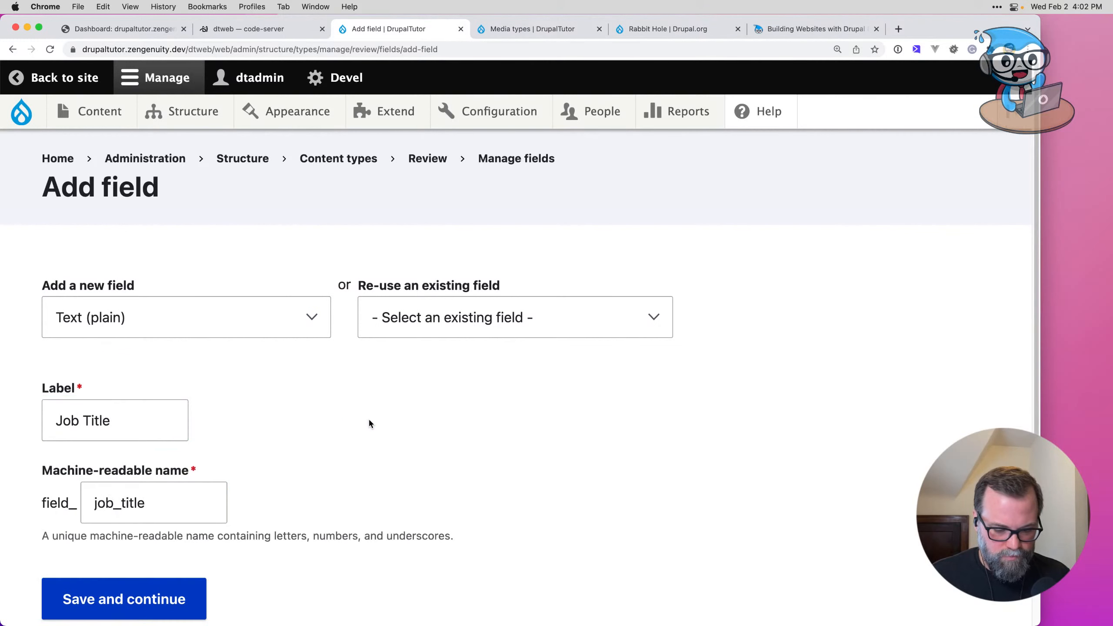
pyautogui.doubleClick(116, 489)
pyautogui.write('review_j')
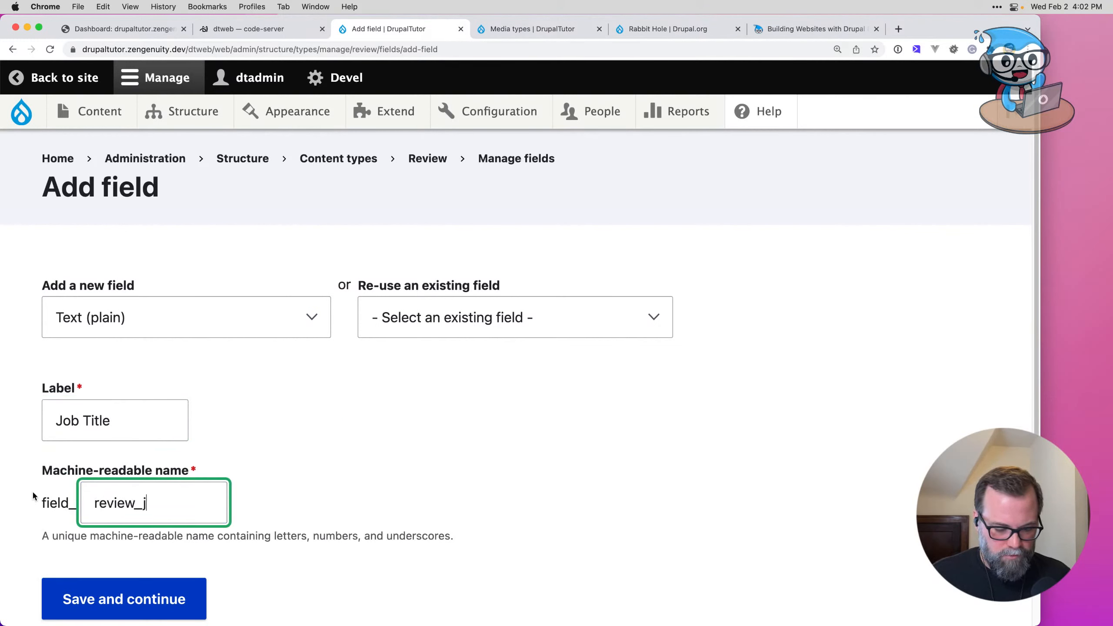
pyautogui.write('ob')
pyautogui.press('super+Tab')
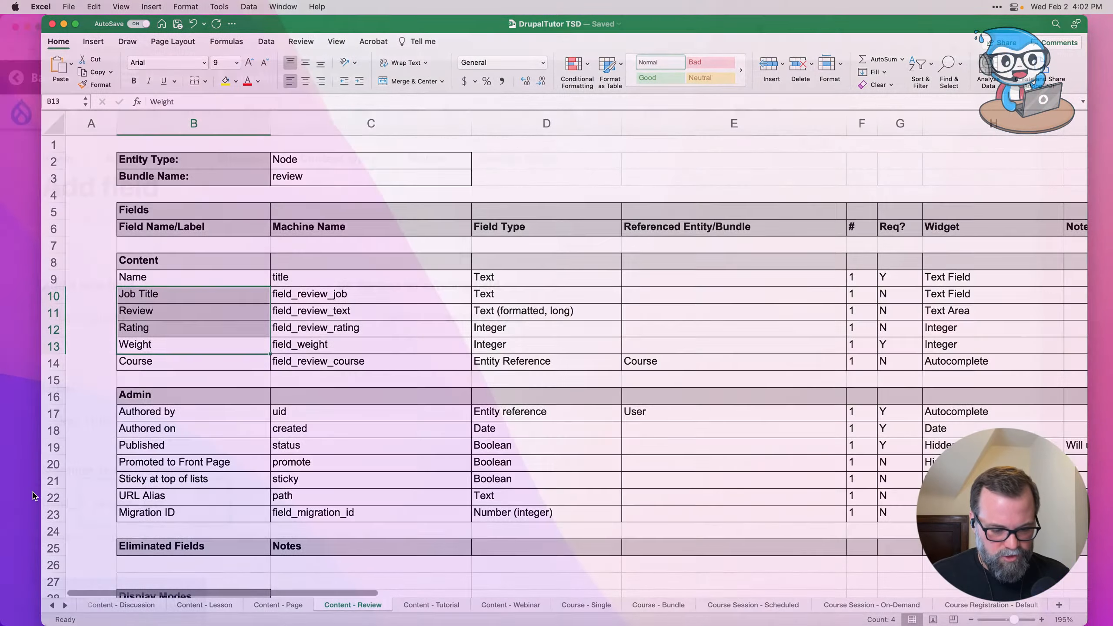
pyautogui.press('super+Tab')
pyautogui.click(97, 590)
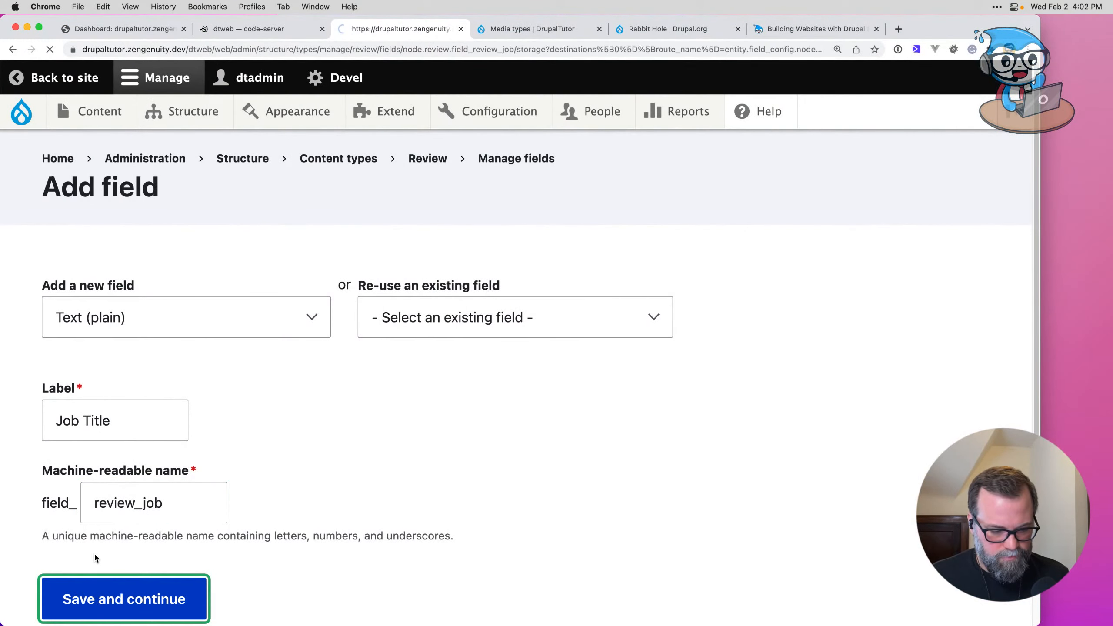
# Step: Save the Job Title field's storage settings and its settings for the Review type
pyautogui.click(101, 583)
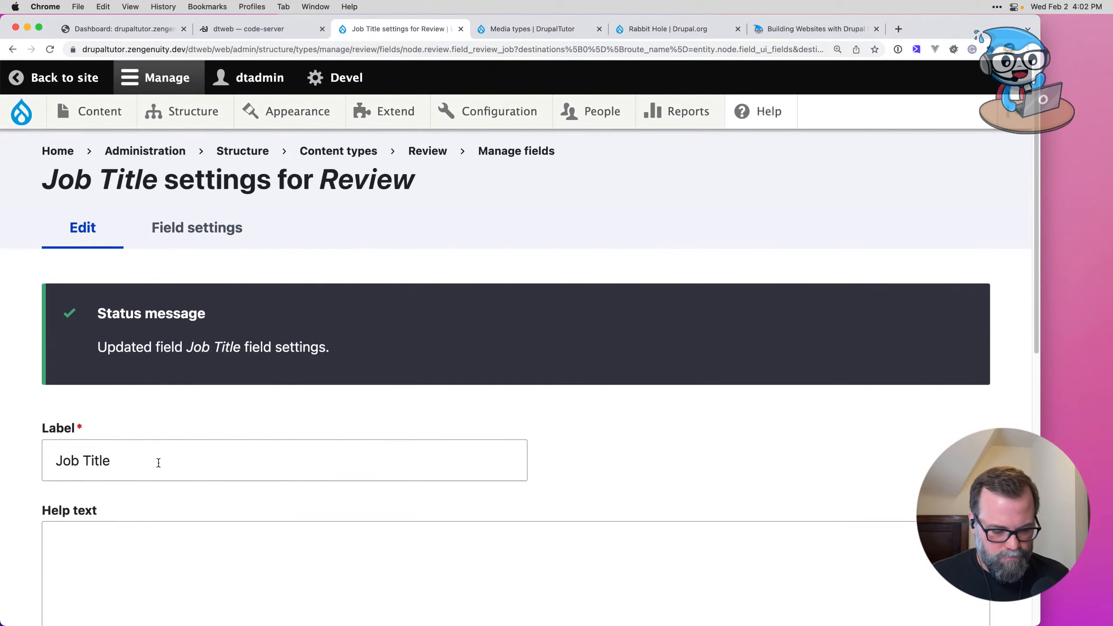
pyautogui.scroll(-10, 158, 463)
pyautogui.click(156, 491)
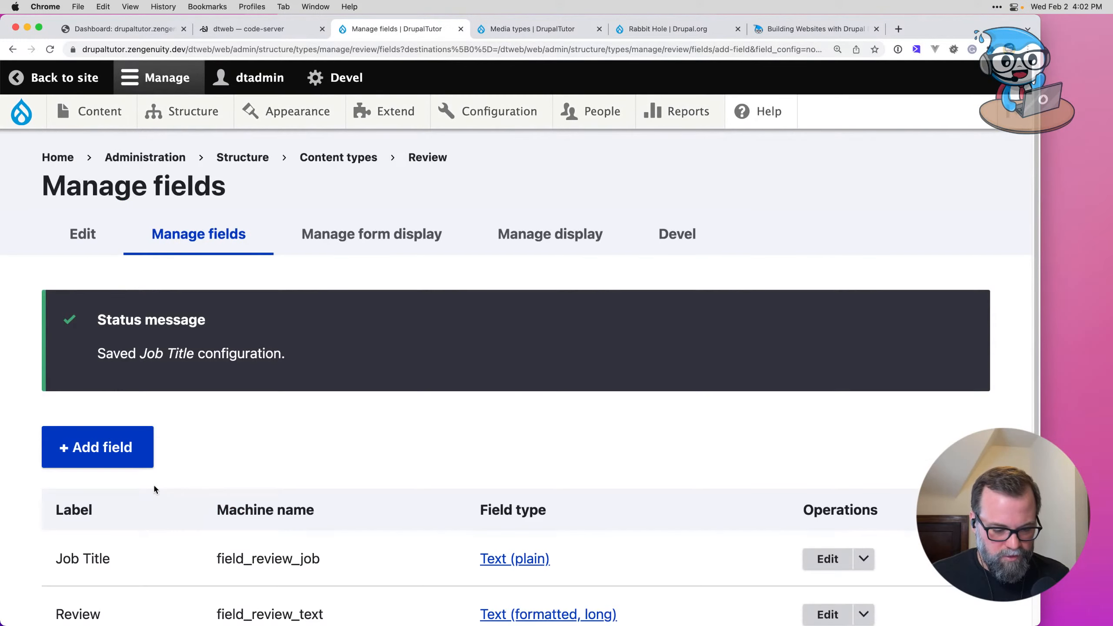
# Step: Change the Review content type's title field label to Name in its submission form settings
pyautogui.click(66, 239)
pyautogui.scroll(-10, 233, 419)
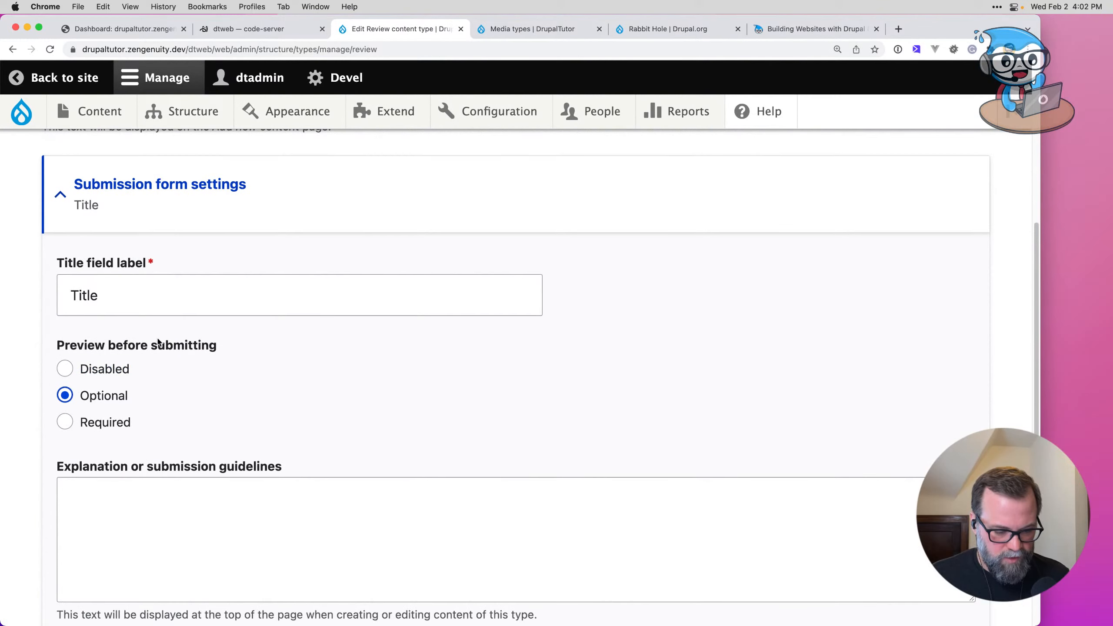
pyautogui.moveTo(106, 295); pyautogui.dragTo(5, 287)
pyautogui.click(236, 285)
pyautogui.press('BackSpace')
pyautogui.press('BackSpace')
pyautogui.press('BackSpace')
pyautogui.press('BackSpace')
pyautogui.press('BackSpace')
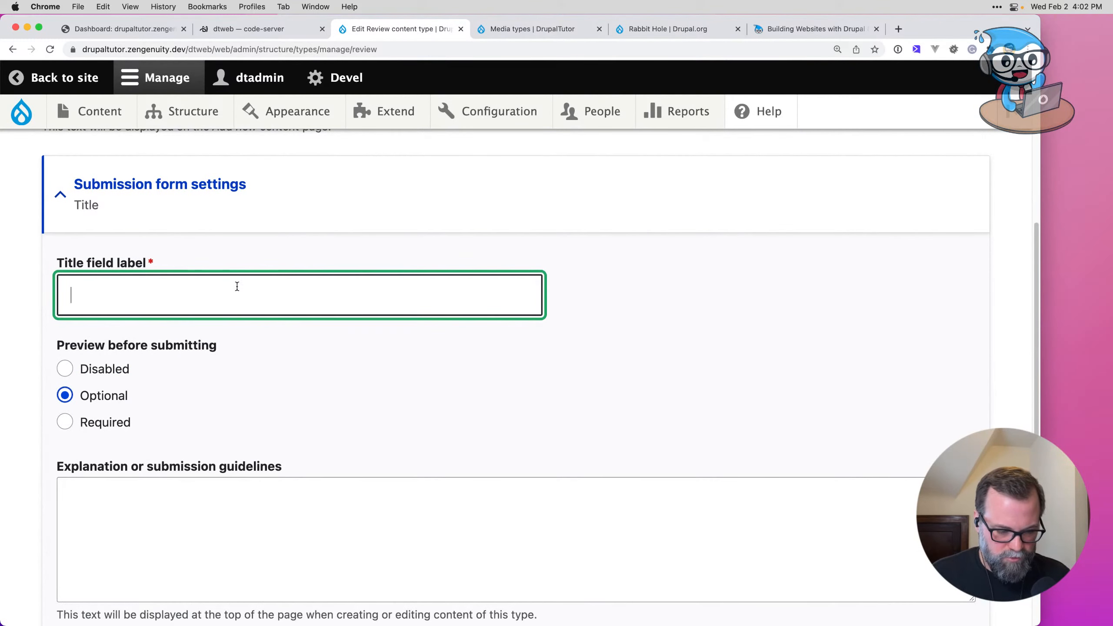
pyautogui.write('Name')
# Step: Check the Review type's Rabbit Hole settings and save the content type
pyautogui.scroll(8, 237, 286)
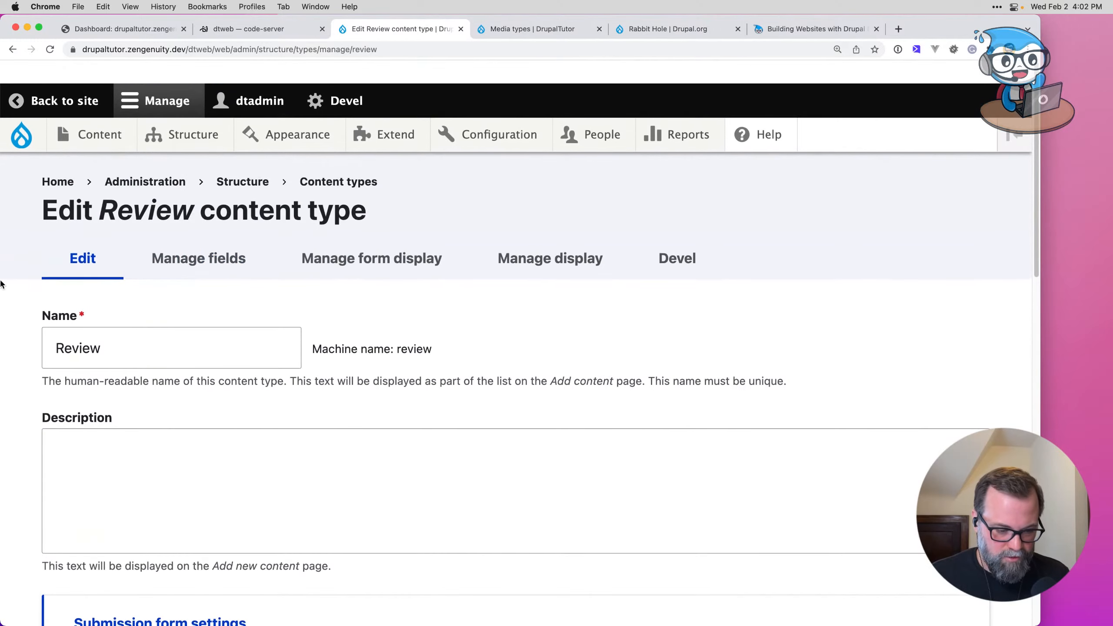
pyautogui.scroll(-15, 184, 475)
pyautogui.click(164, 401)
pyautogui.scroll(-6, 160, 439)
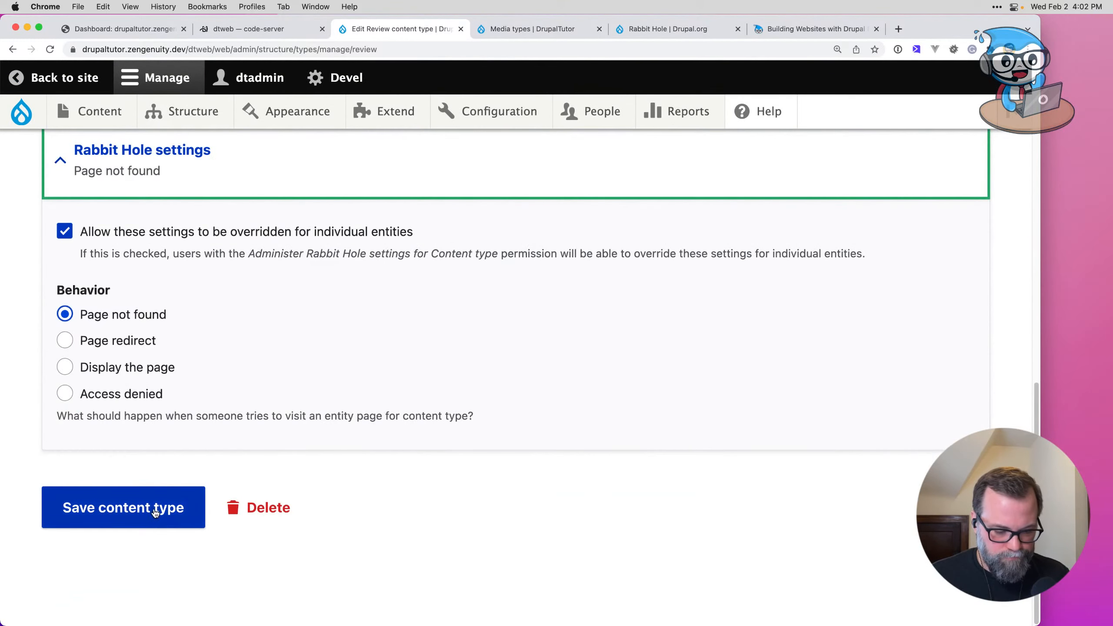
pyautogui.click(141, 527)
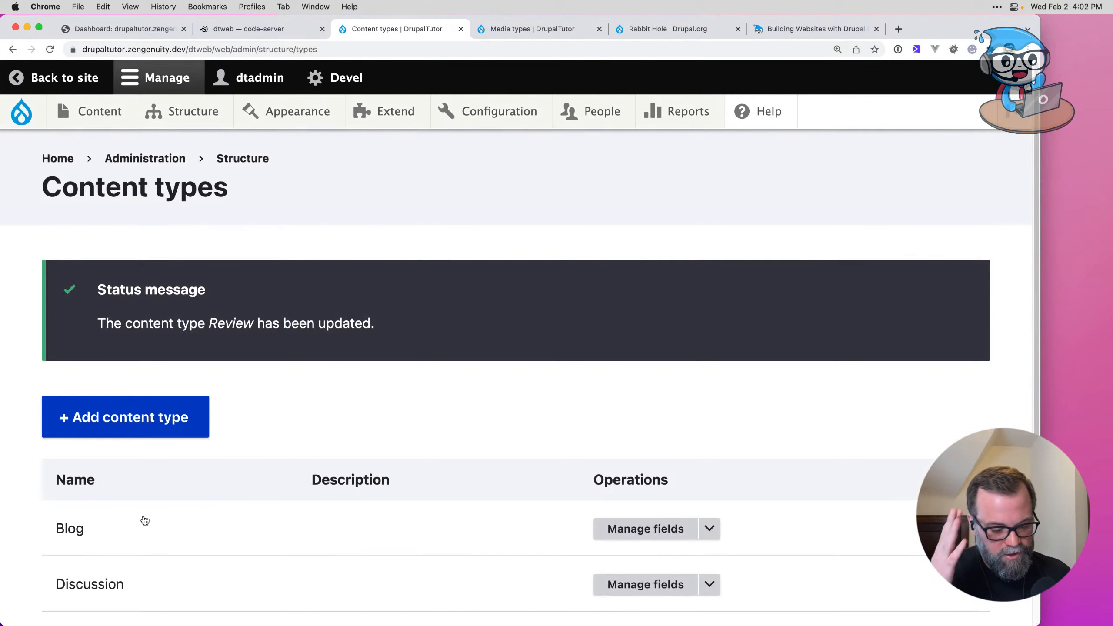
# Step: Add a Number (integer) field labelled Rating to the Review type with the machine name field_review_rating, checking it against the Excel spec
pyautogui.scroll(-5, 316, 423)
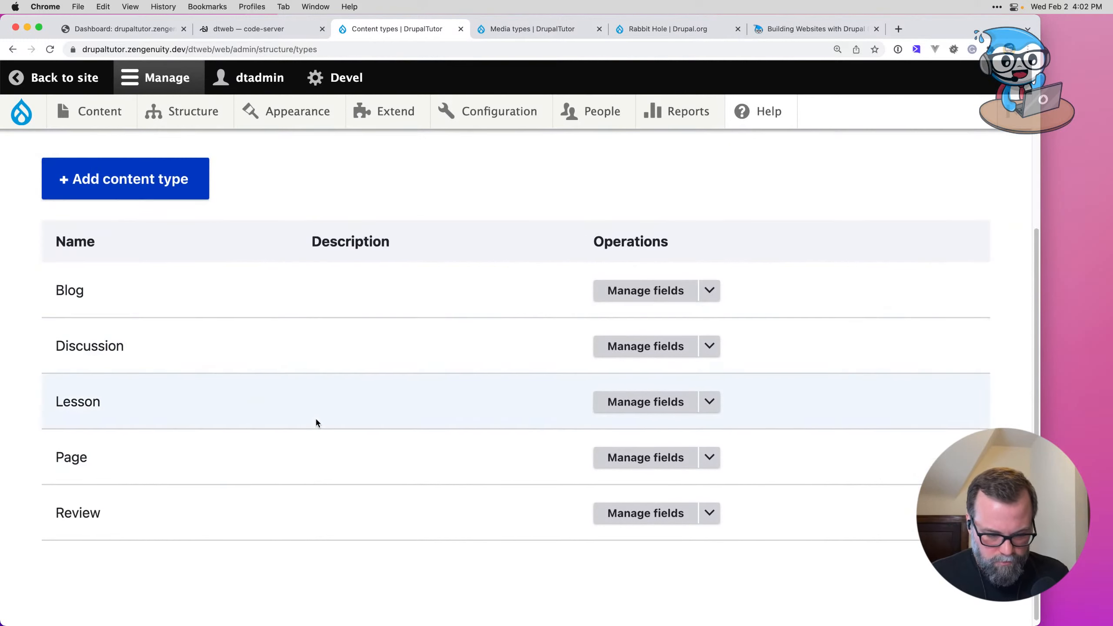
pyautogui.click(645, 514)
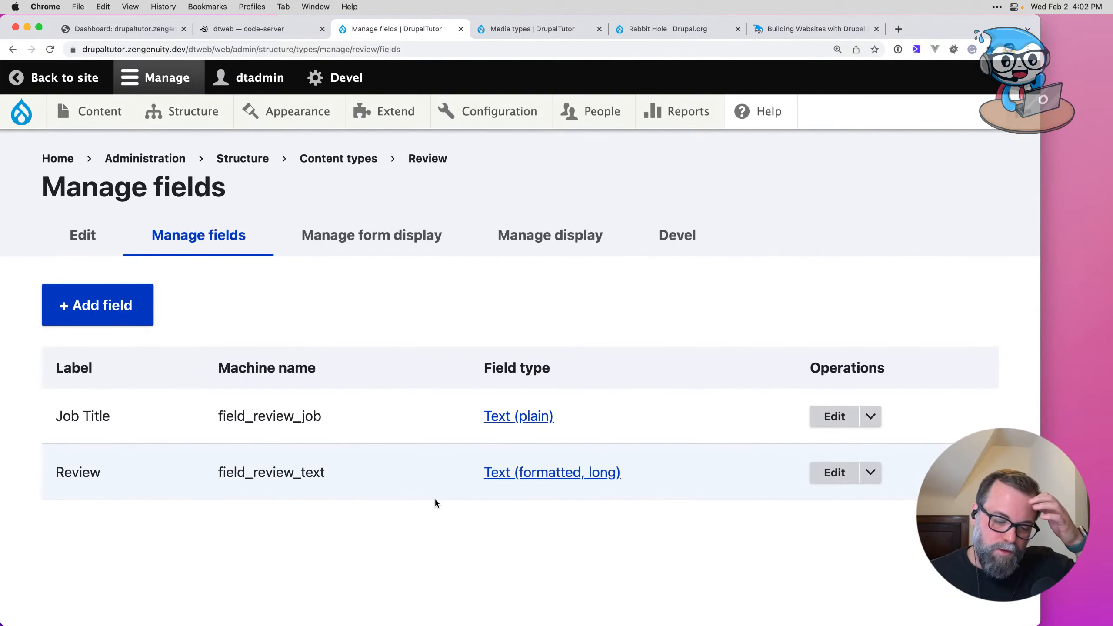
pyautogui.press('super+Tab')
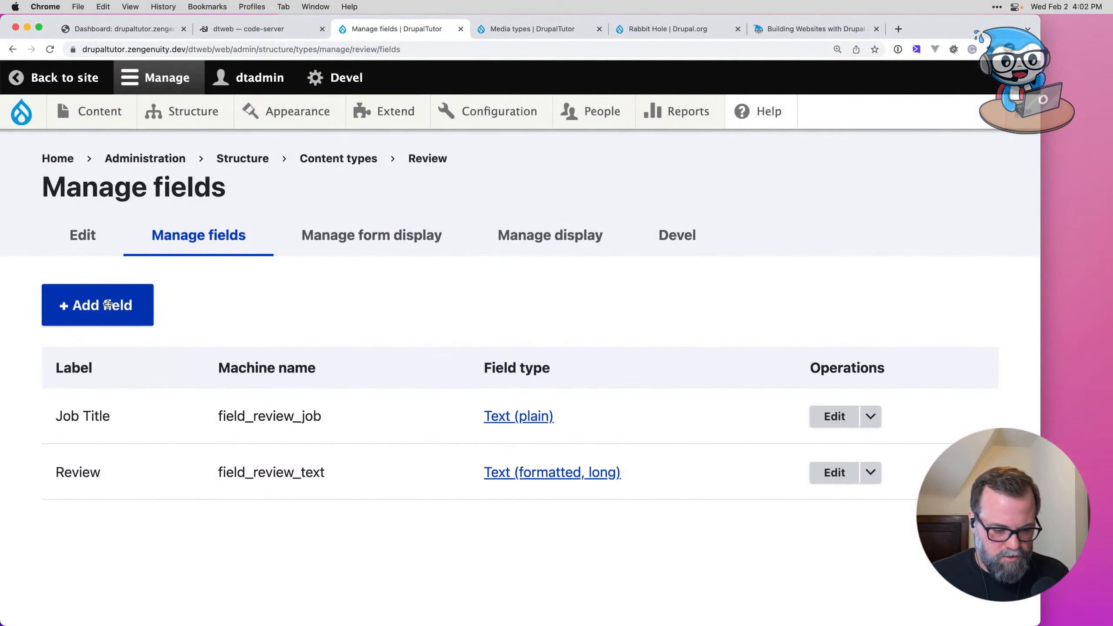
pyautogui.click(108, 305)
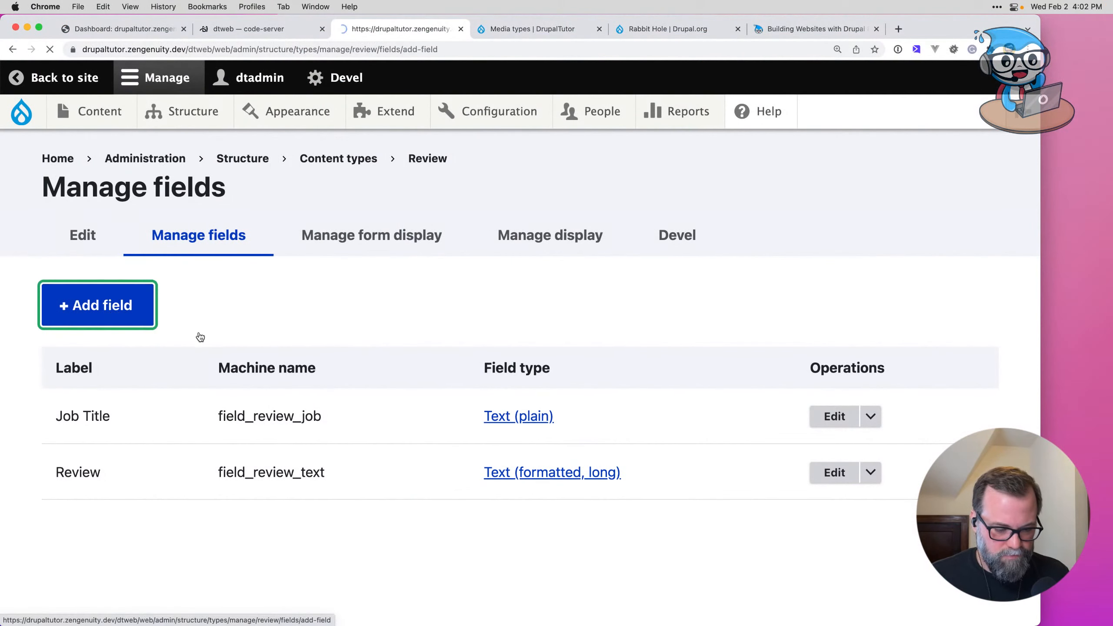
pyautogui.click(182, 332)
pyautogui.scroll(-10, 199, 369)
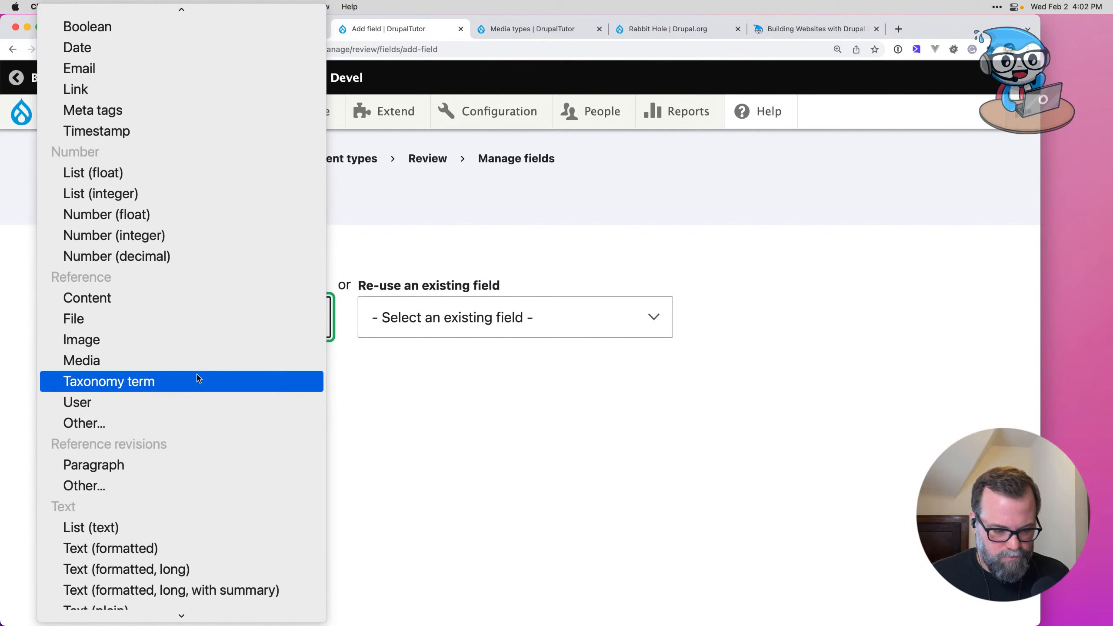
pyautogui.click(166, 236)
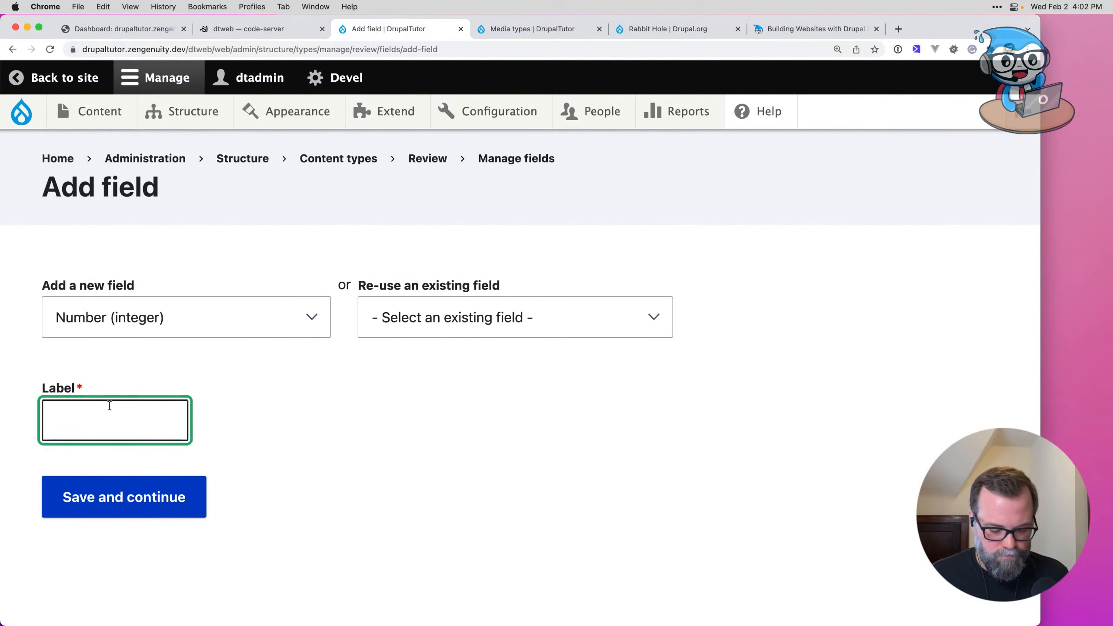
pyautogui.write('Rating')
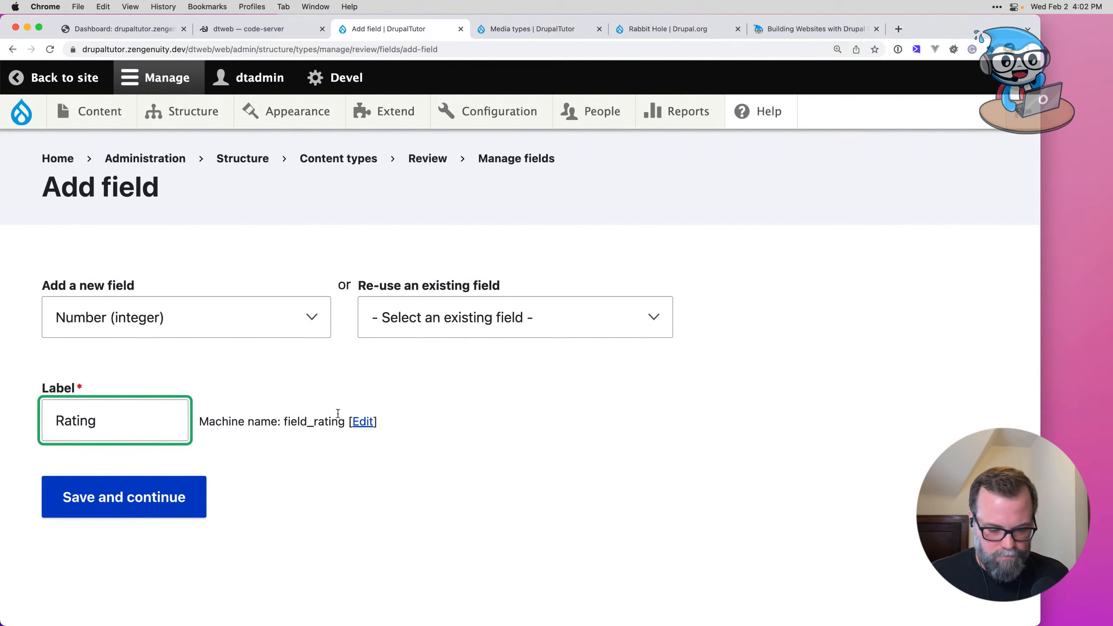
pyautogui.click(355, 423)
pyautogui.write('review_rating')
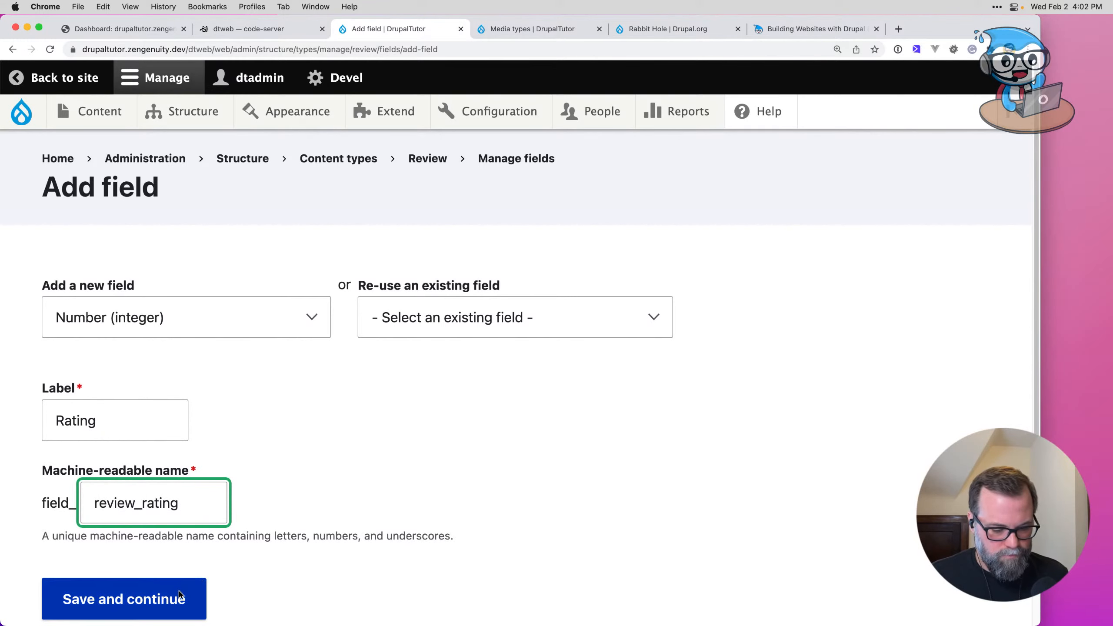
pyautogui.press('super+Tab')
pyautogui.press('super+Tab')
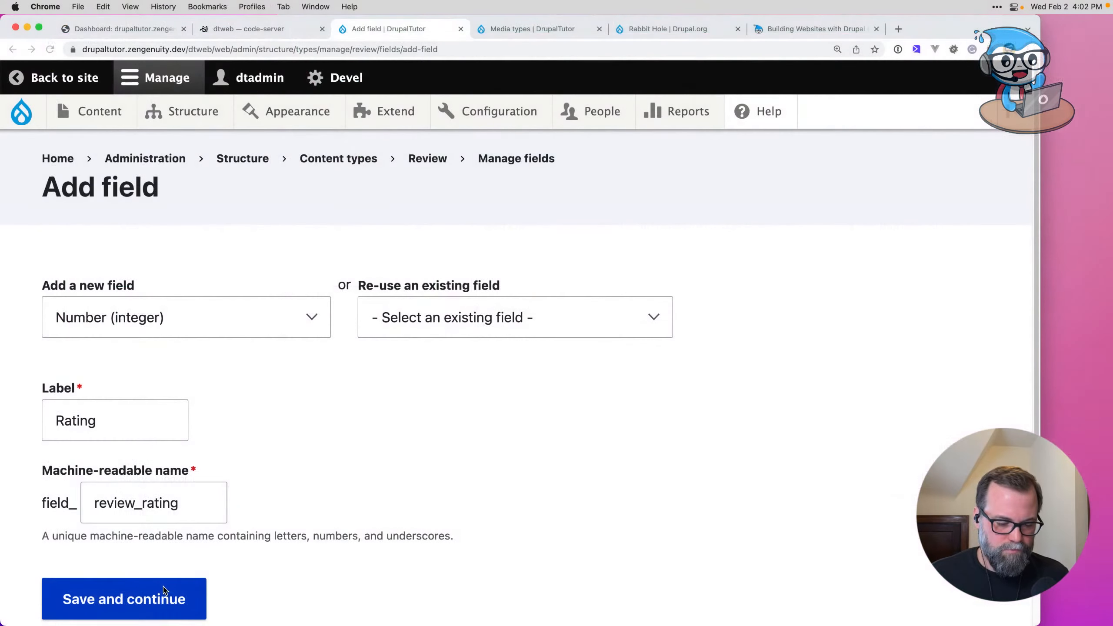
pyautogui.click(162, 594)
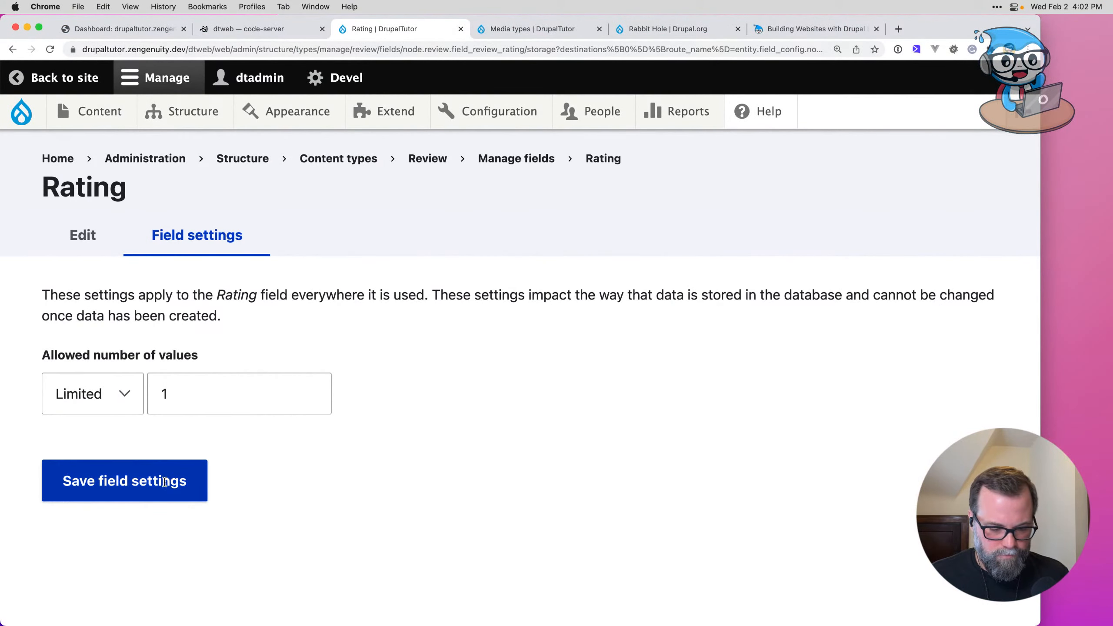
# Step: Save the Rating field's storage settings with a limit of 1 value, and save its settings for the Review type
pyautogui.click(166, 485)
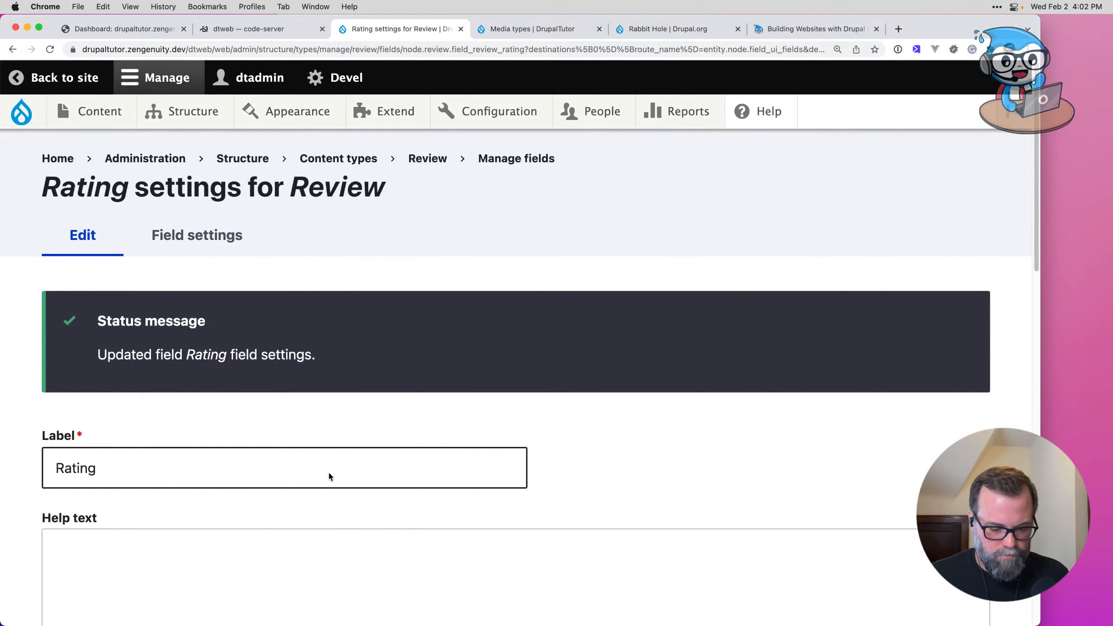
pyautogui.scroll(-6, 186, 466)
pyautogui.scroll(-15, 186, 466)
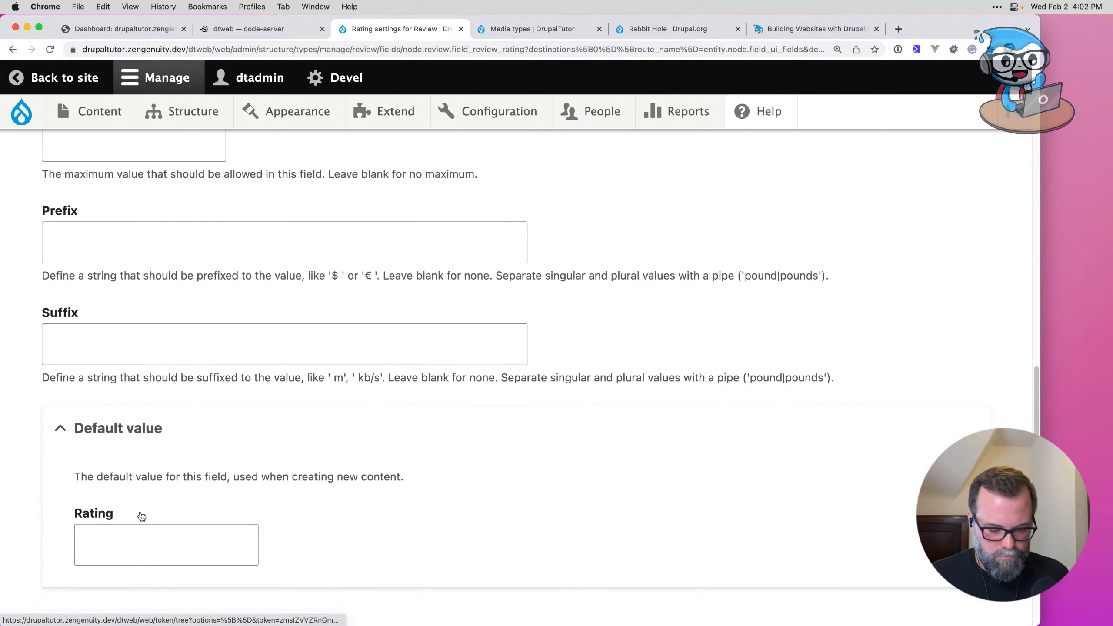
pyautogui.click(134, 510)
# Step: Add a Number (integer) field labelled Weight to the Review type with the machine name field_review_weight
pyautogui.click(116, 445)
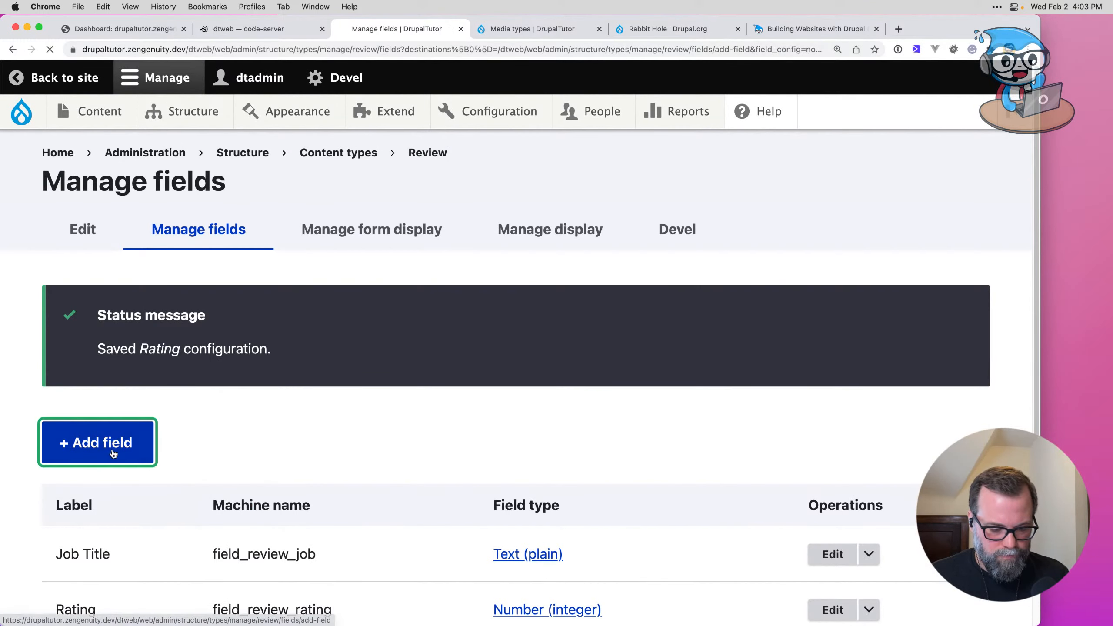
pyautogui.click(200, 324)
pyautogui.scroll(-5, 200, 421)
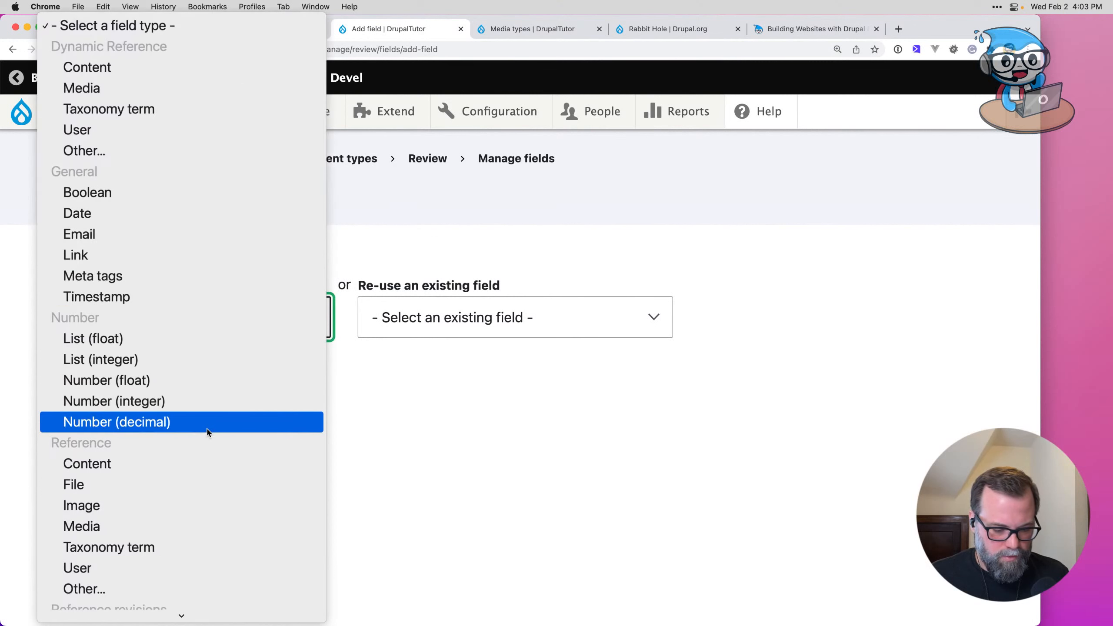
pyautogui.click(199, 400)
pyautogui.click(115, 417)
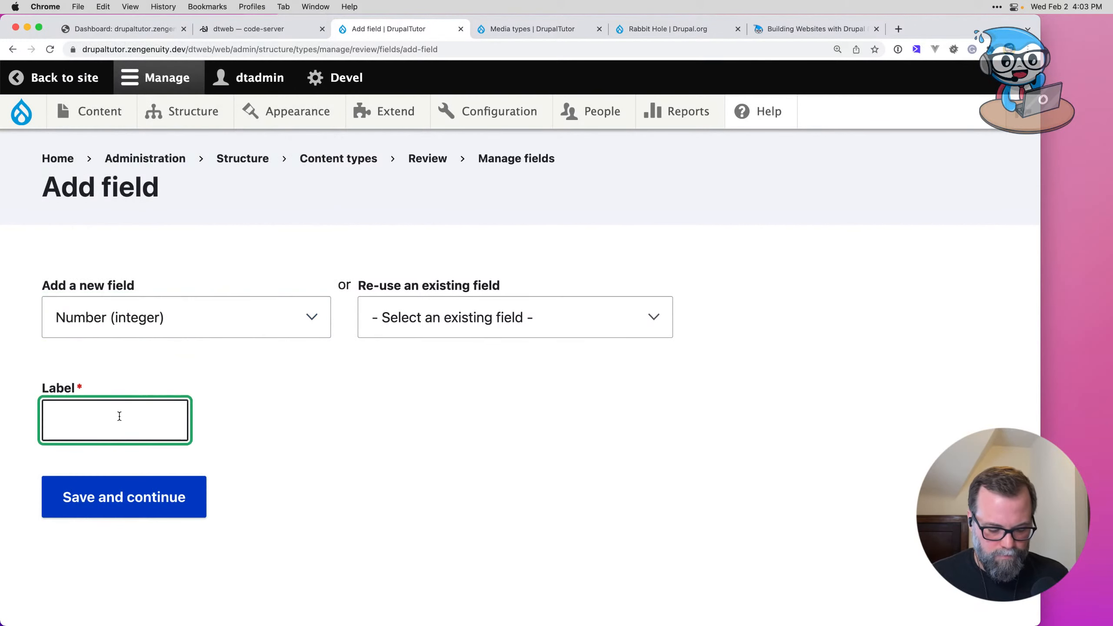
pyautogui.write('Weight')
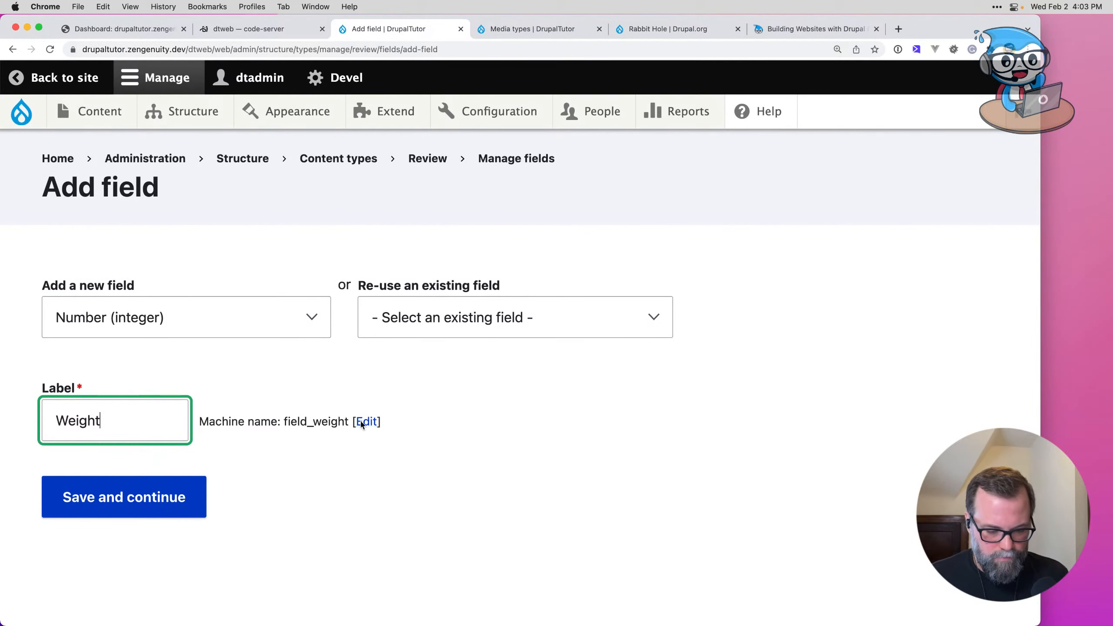
pyautogui.click(363, 422)
pyautogui.write('review_weight')
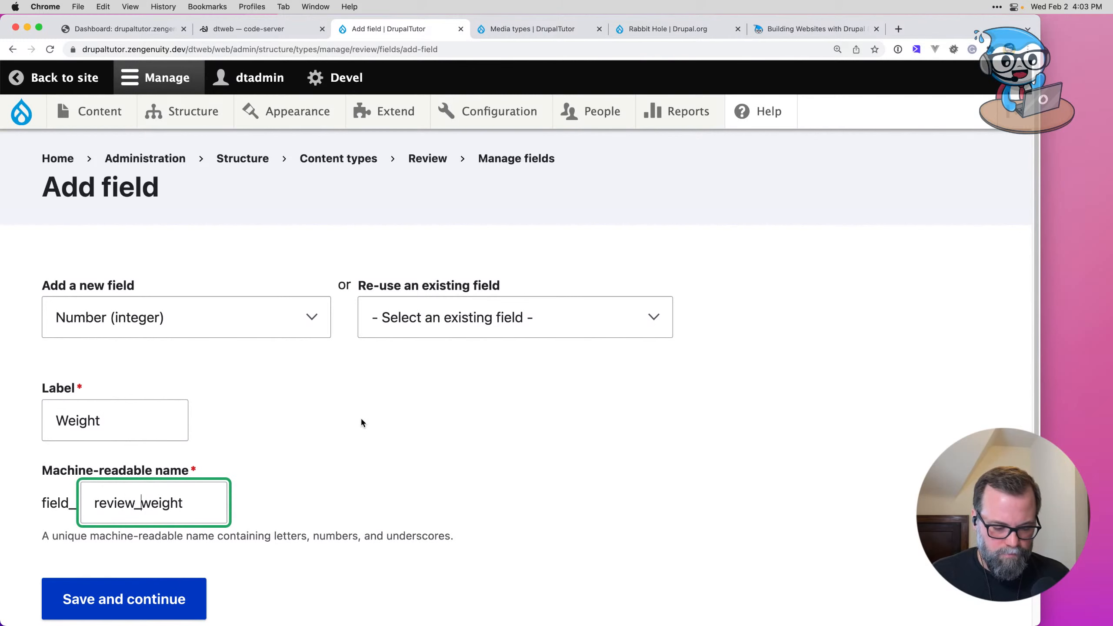
pyautogui.click(198, 586)
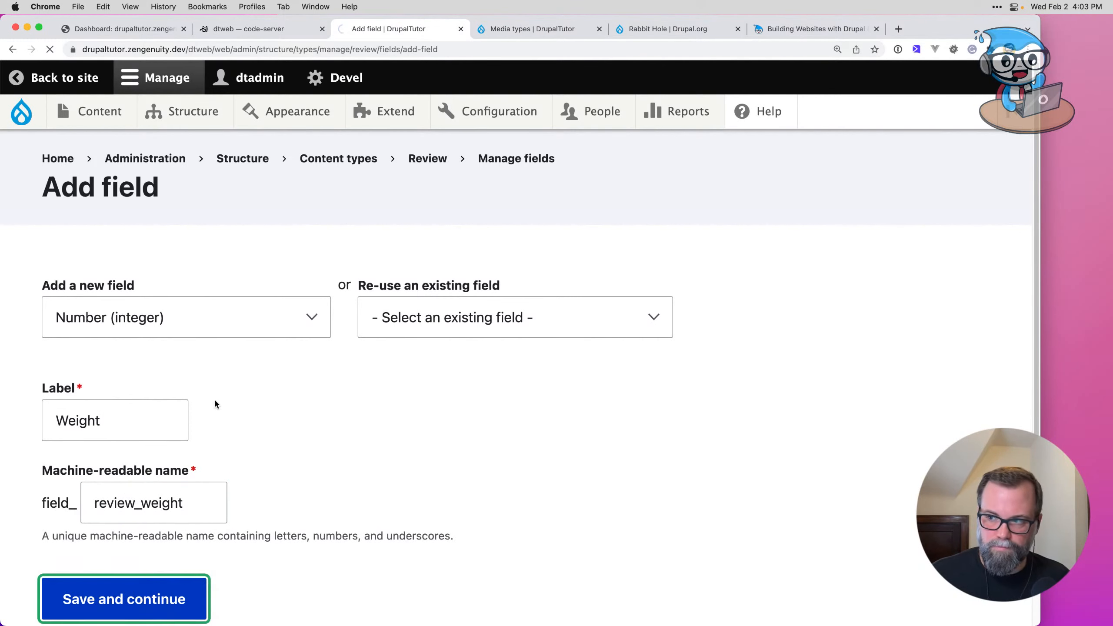
# Step: Save the Weight field's storage settings with a limit of 1 value and set its default value to 0
pyautogui.click(163, 466)
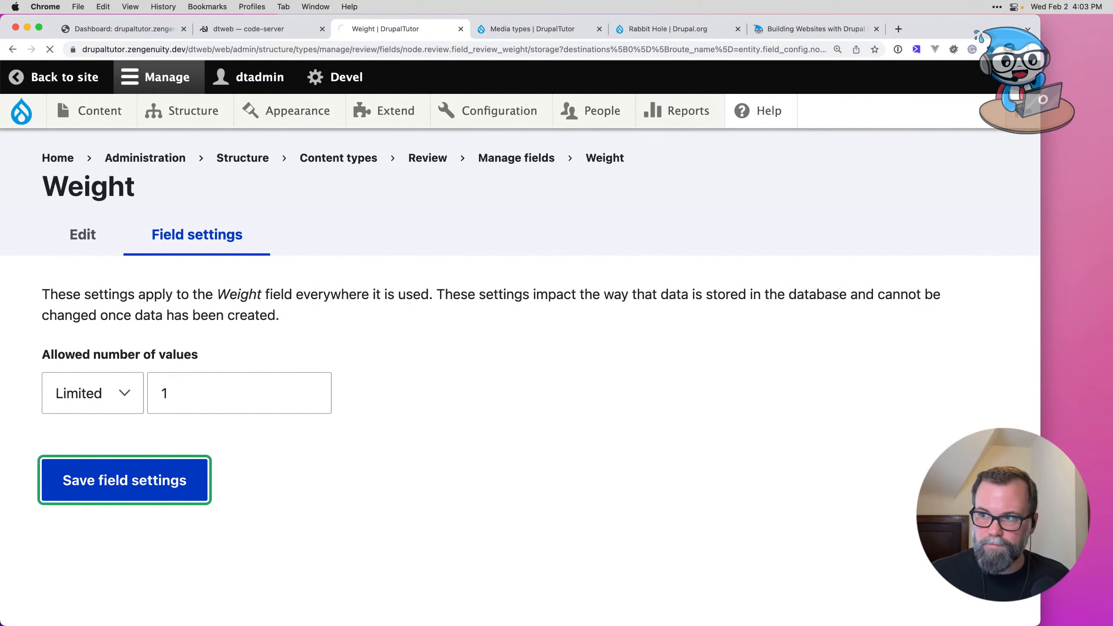
pyautogui.scroll(-5, 141, 297)
pyautogui.scroll(-3, 142, 298)
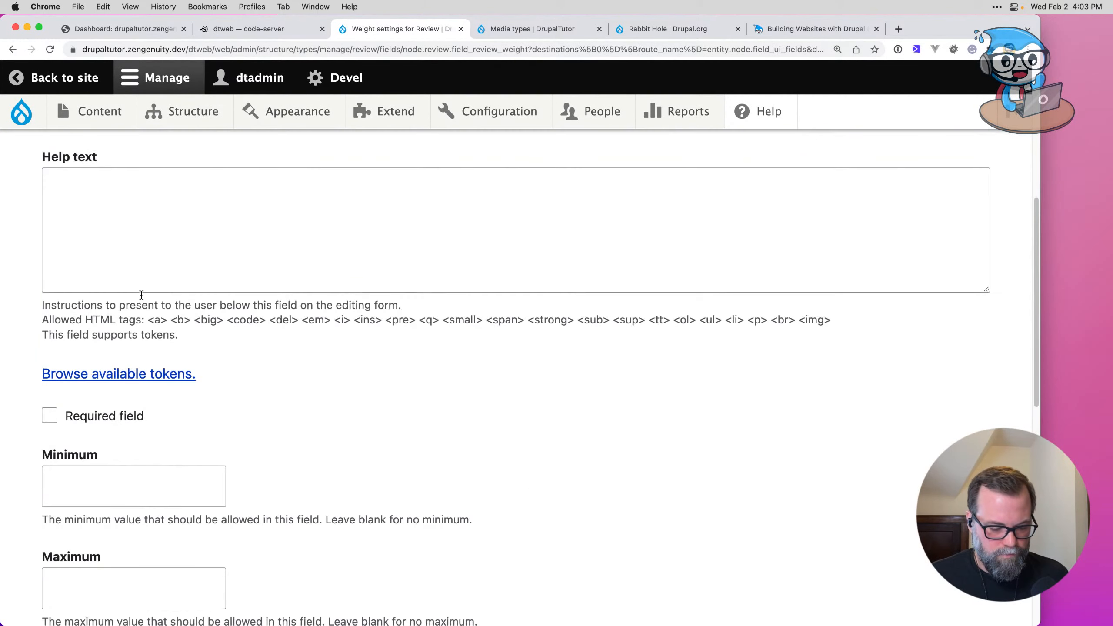
pyautogui.scroll(-8, 145, 449)
pyautogui.scroll(-5, 116, 481)
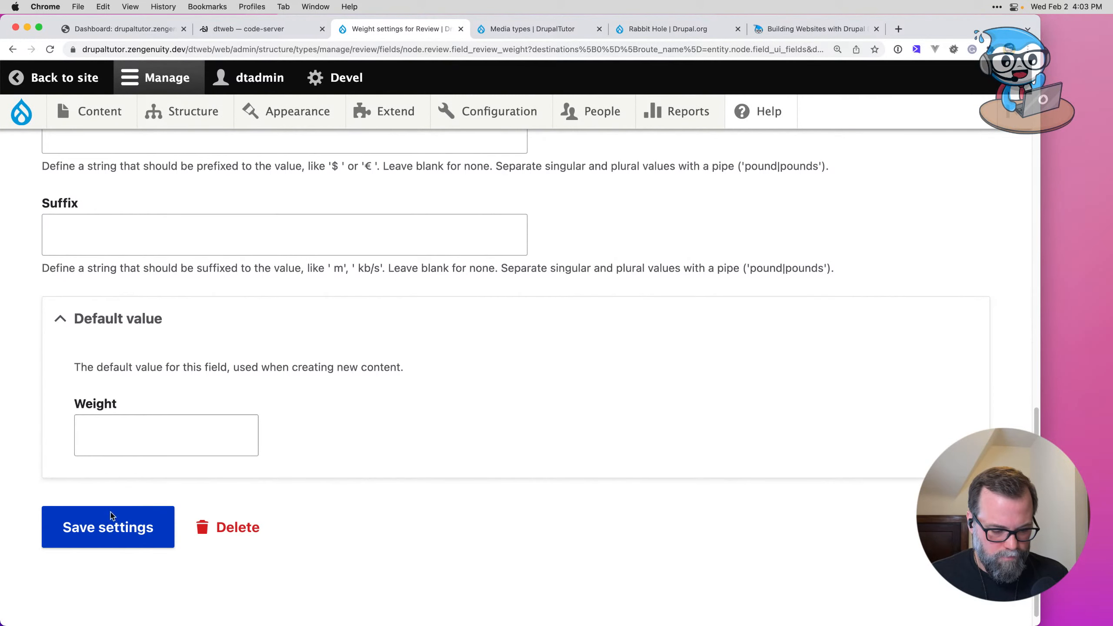
pyautogui.click(119, 442)
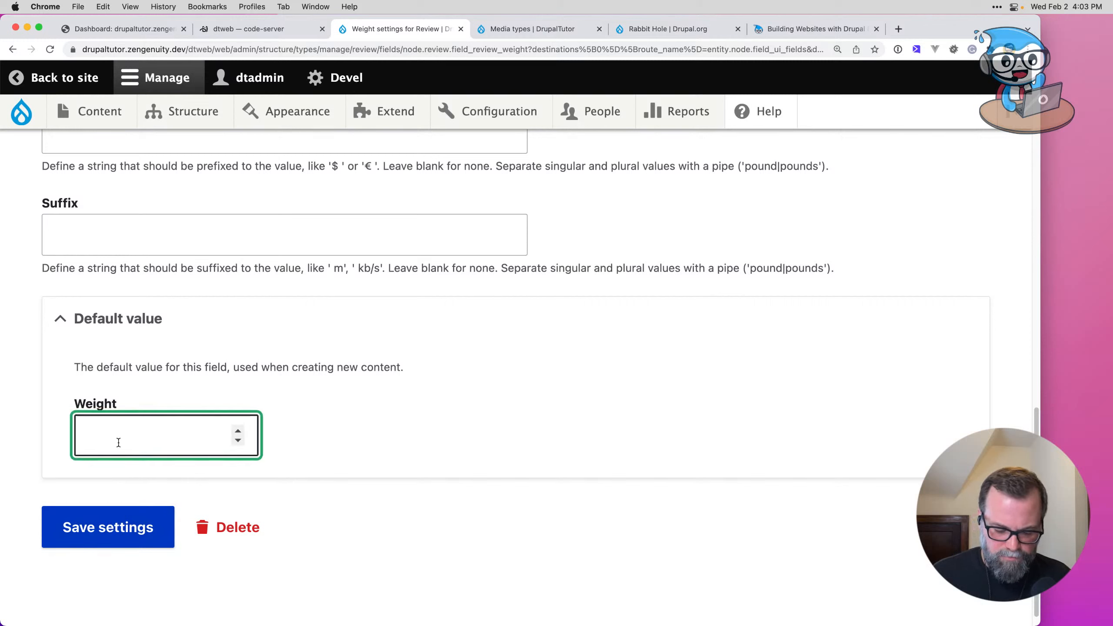
pyautogui.write('0')
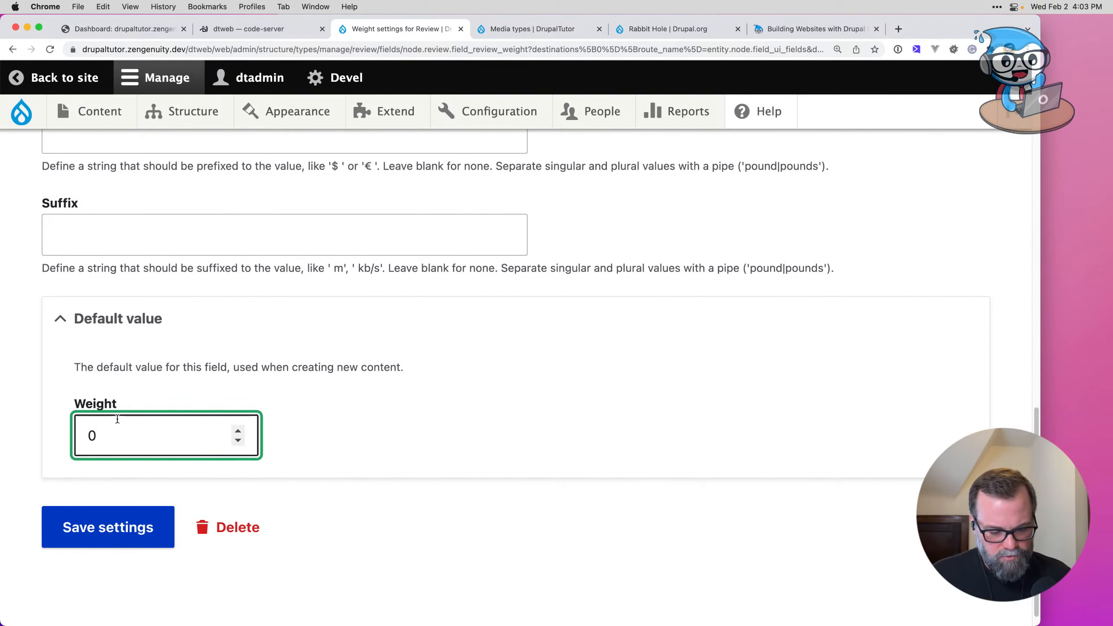
# Step: Make the Weight field required and save its settings for the Review type
pyautogui.scroll(10, 118, 419)
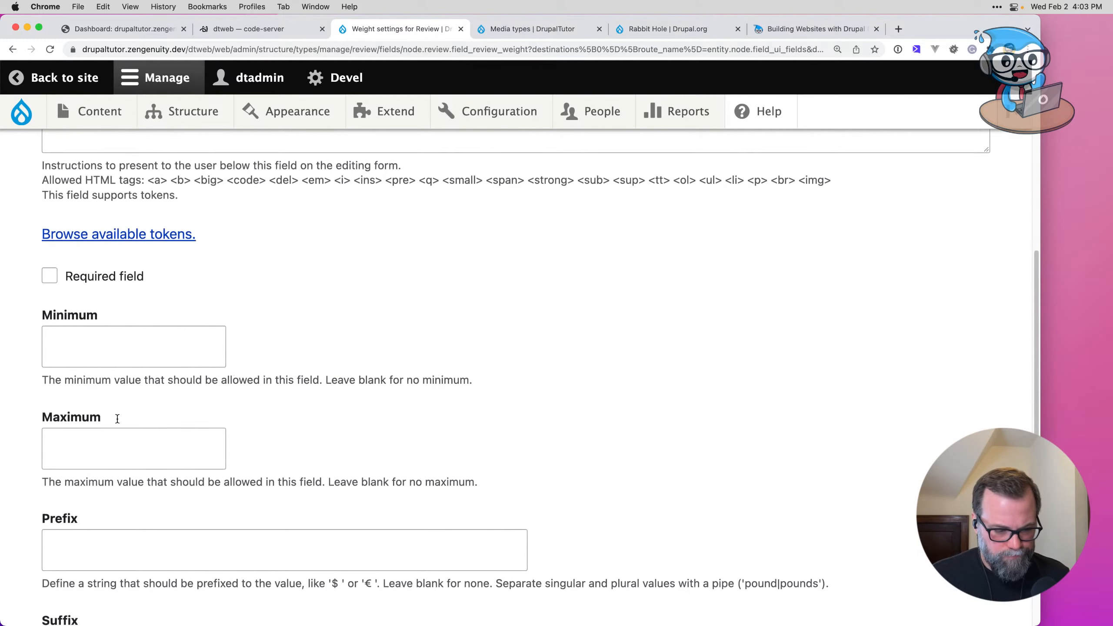
pyautogui.click(106, 292)
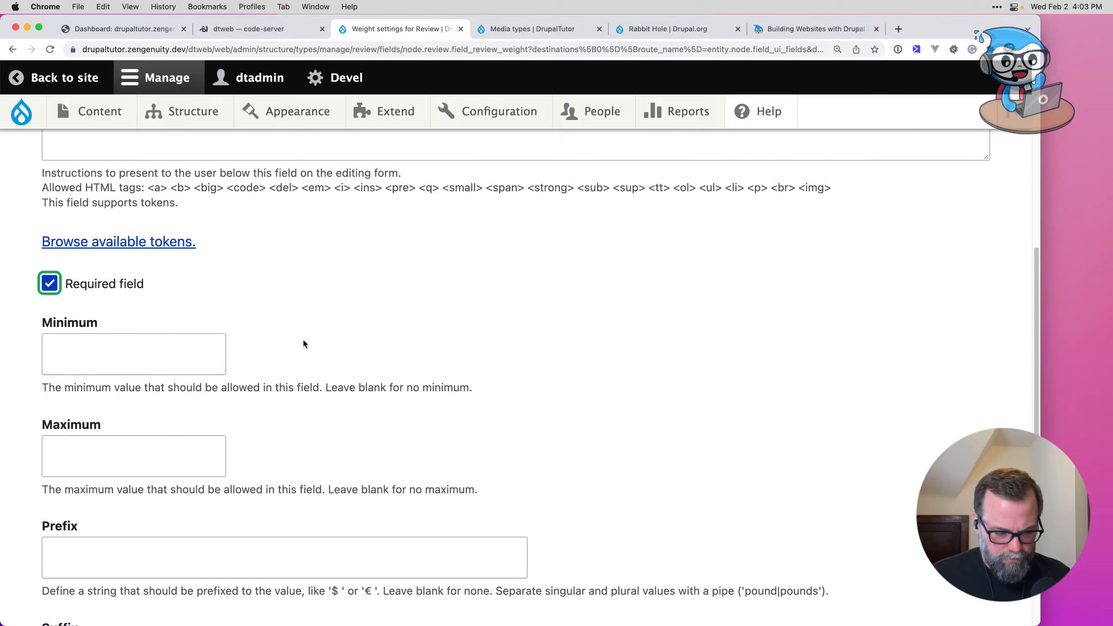
pyautogui.scroll(-10, 303, 342)
pyautogui.click(115, 514)
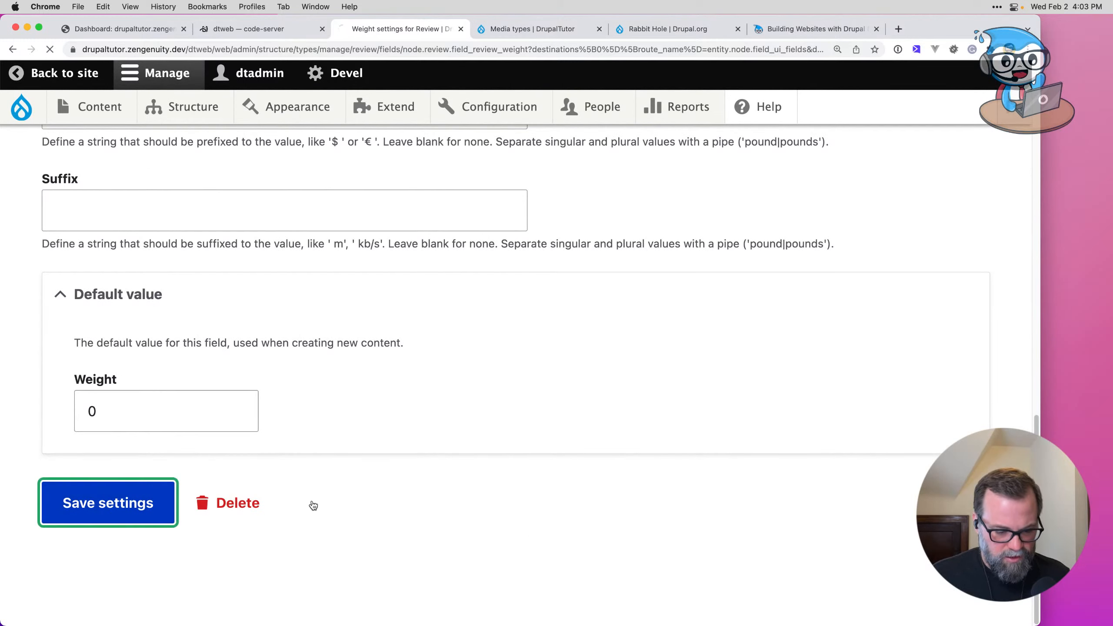
# Step: Check the Review specification and re-use the existing field_migration_id number field on the Review type with the label Migration ID
pyautogui.scroll(-5, 317, 489)
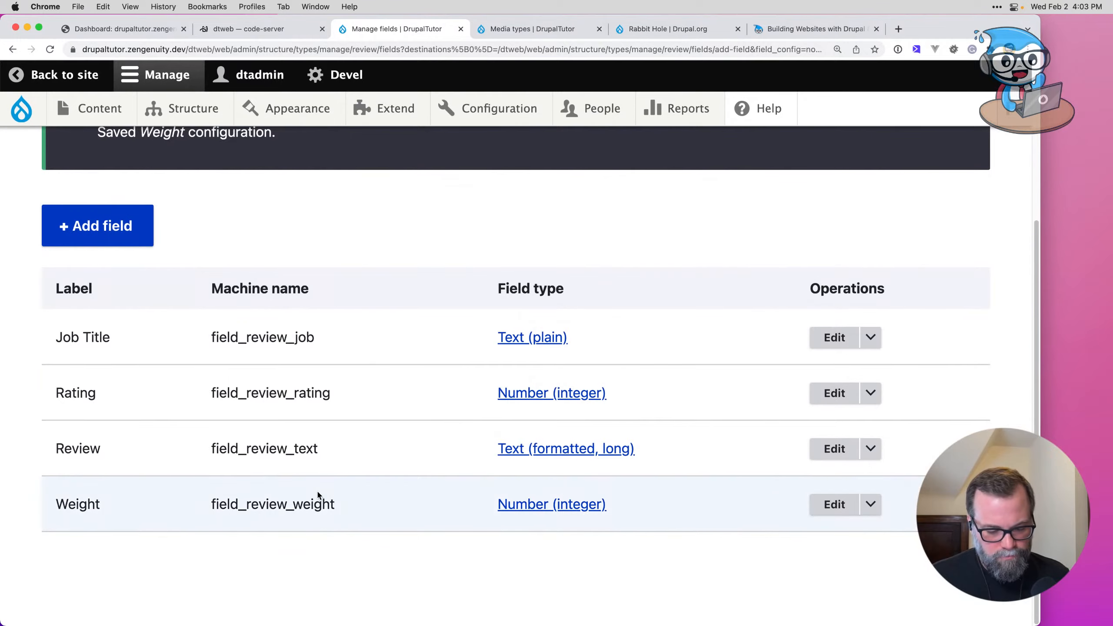
pyautogui.press('super+Tab')
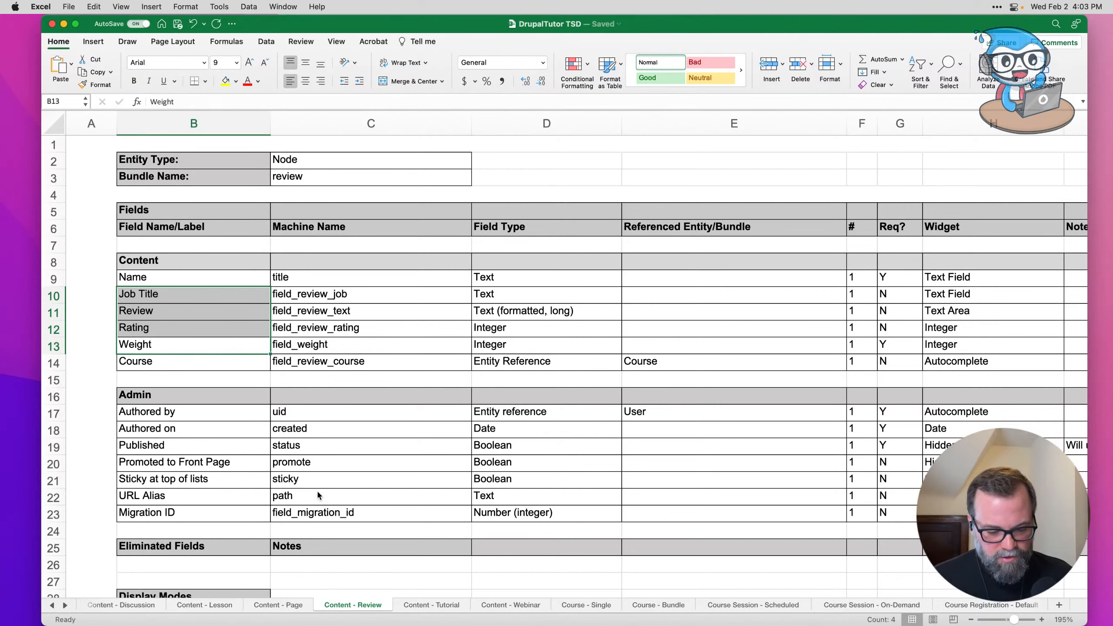
pyautogui.press('super+Tab')
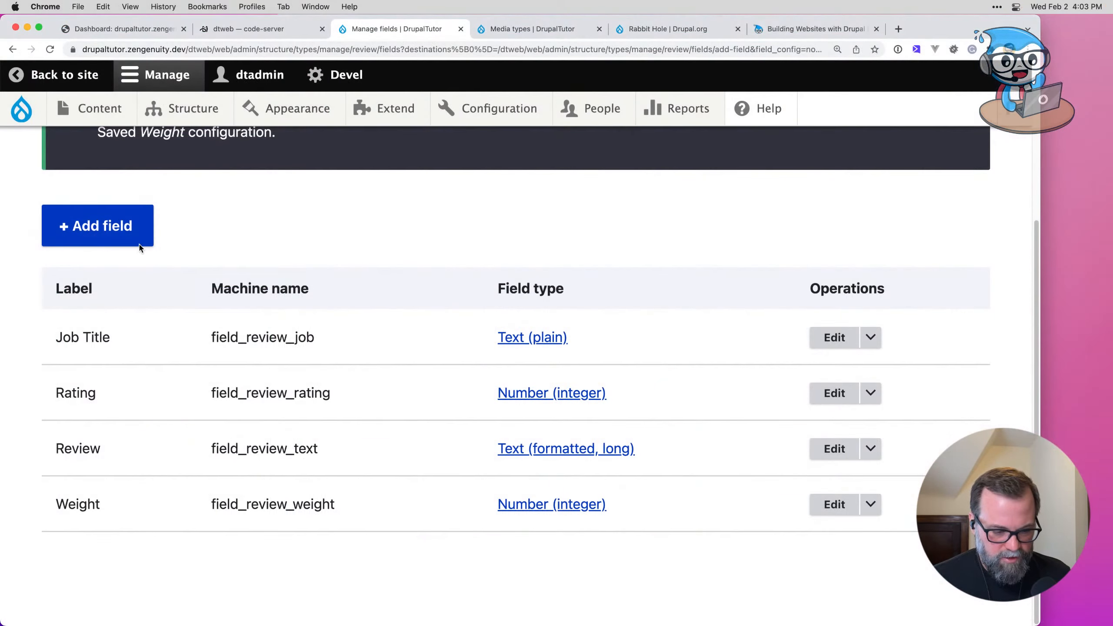
pyautogui.click(141, 248)
pyautogui.click(525, 335)
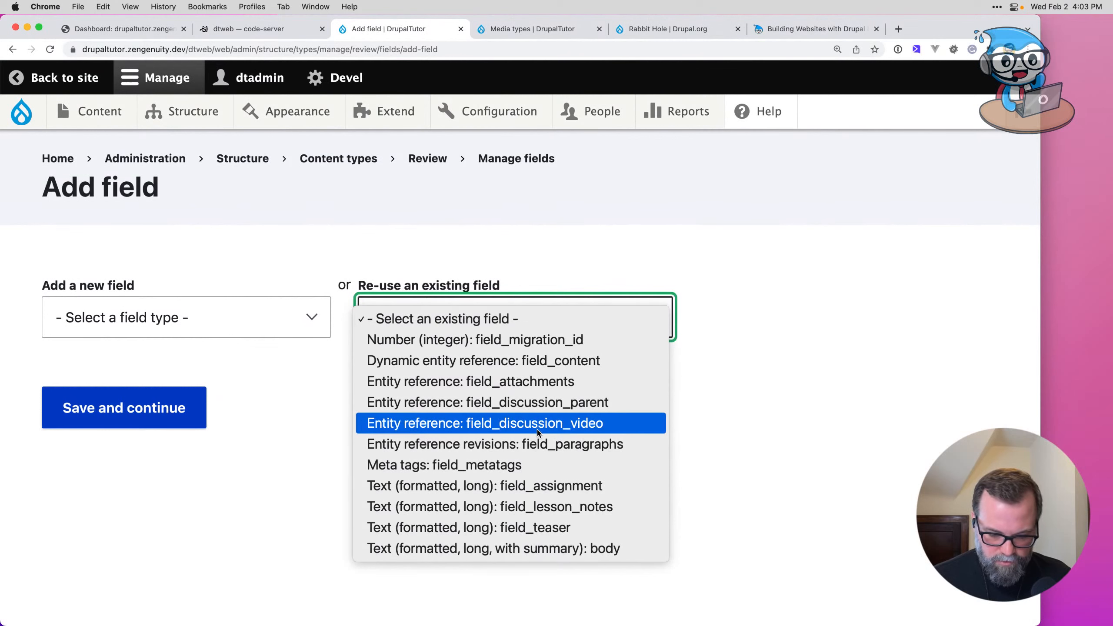
pyautogui.click(482, 340)
pyautogui.click(97, 500)
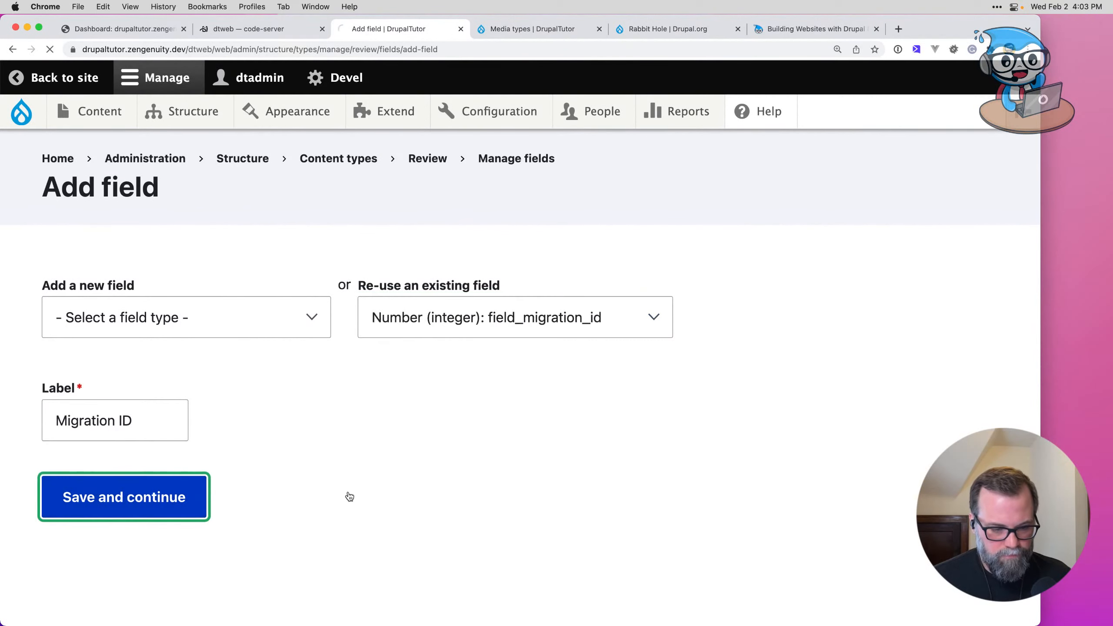
# Step: Save the Migration ID field's settings for the Review type, leaving it optional and without minimum, maximum, prefix or suffix
pyautogui.scroll(-3, 131, 465)
pyautogui.scroll(-5, 100, 489)
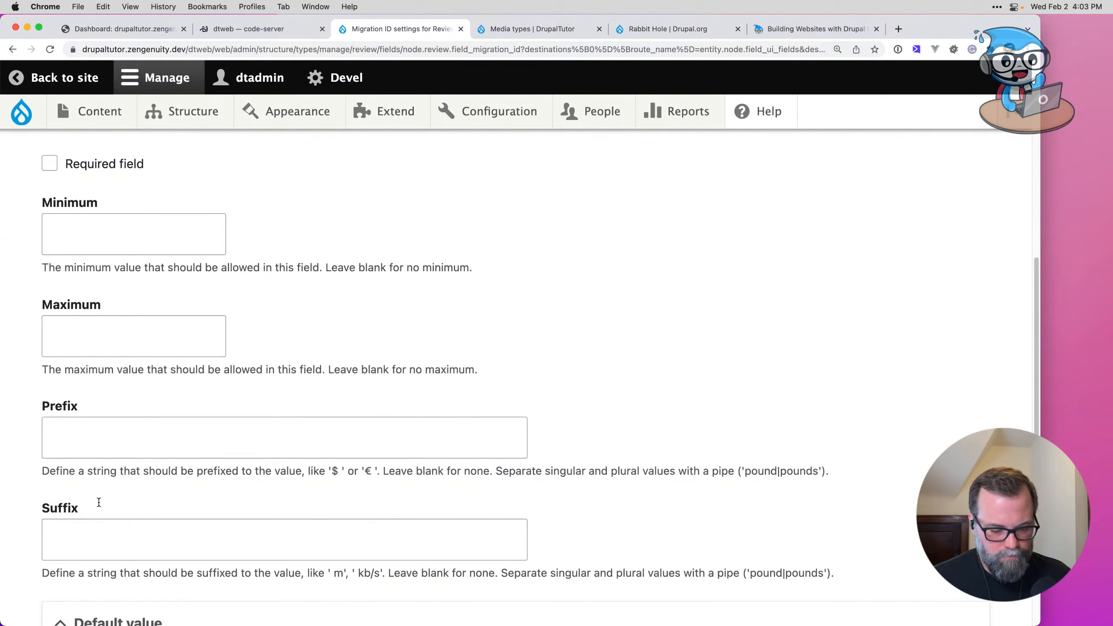
pyautogui.scroll(-5, 99, 502)
pyautogui.click(109, 588)
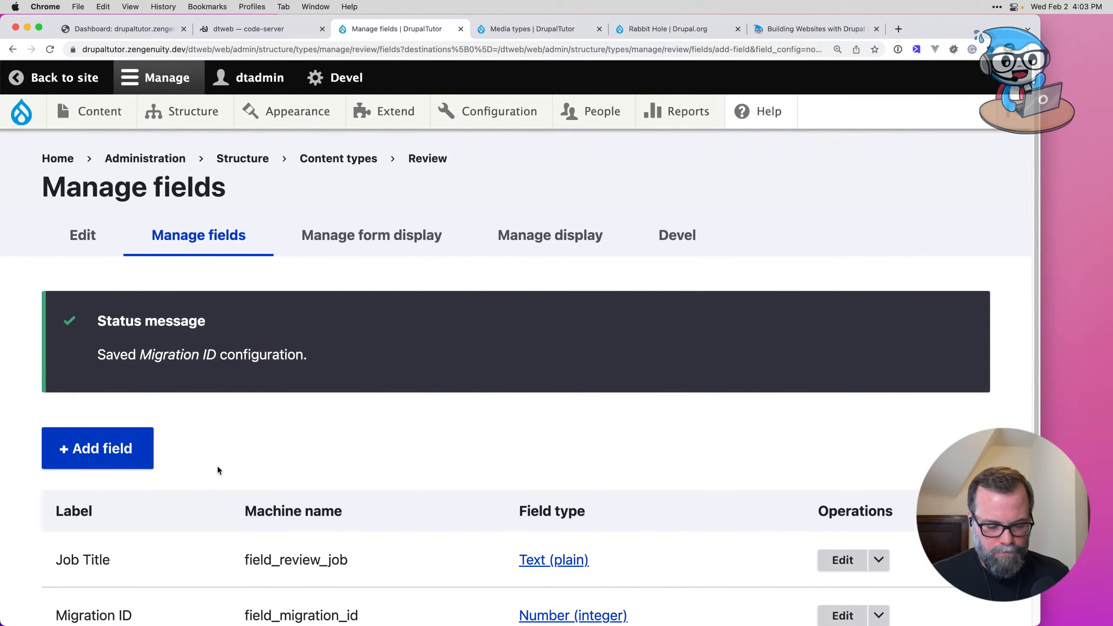
# Step: Switch to Excel and examine the Content - Tutorial sheet's field definitions, including Title, Related Projects, URL and Thumbnail
pyautogui.press('super+Tab')
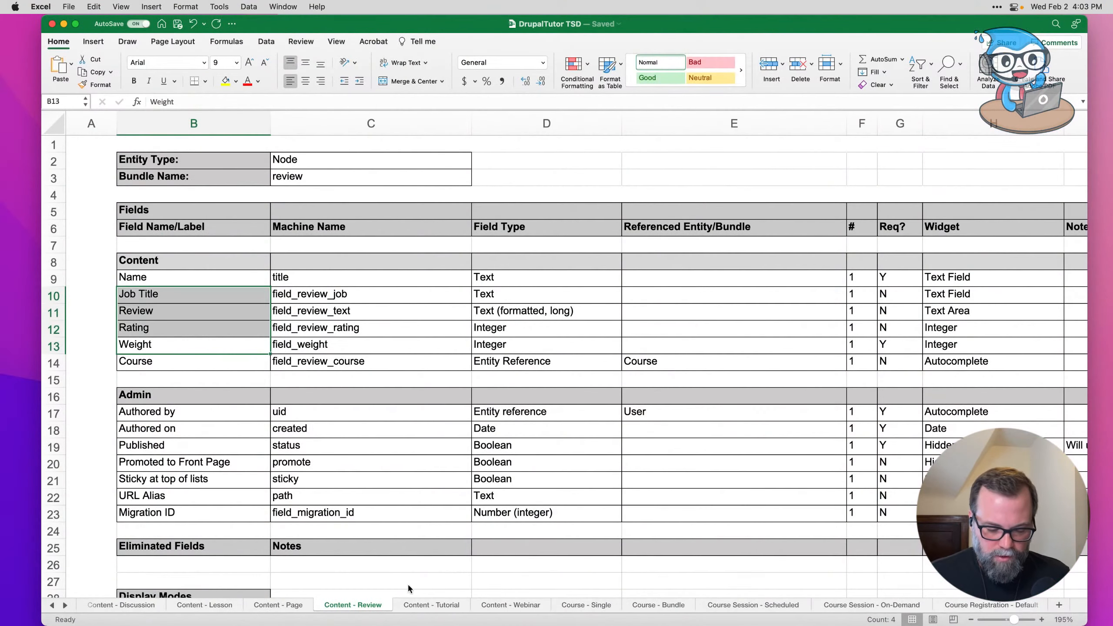
pyautogui.click(432, 605)
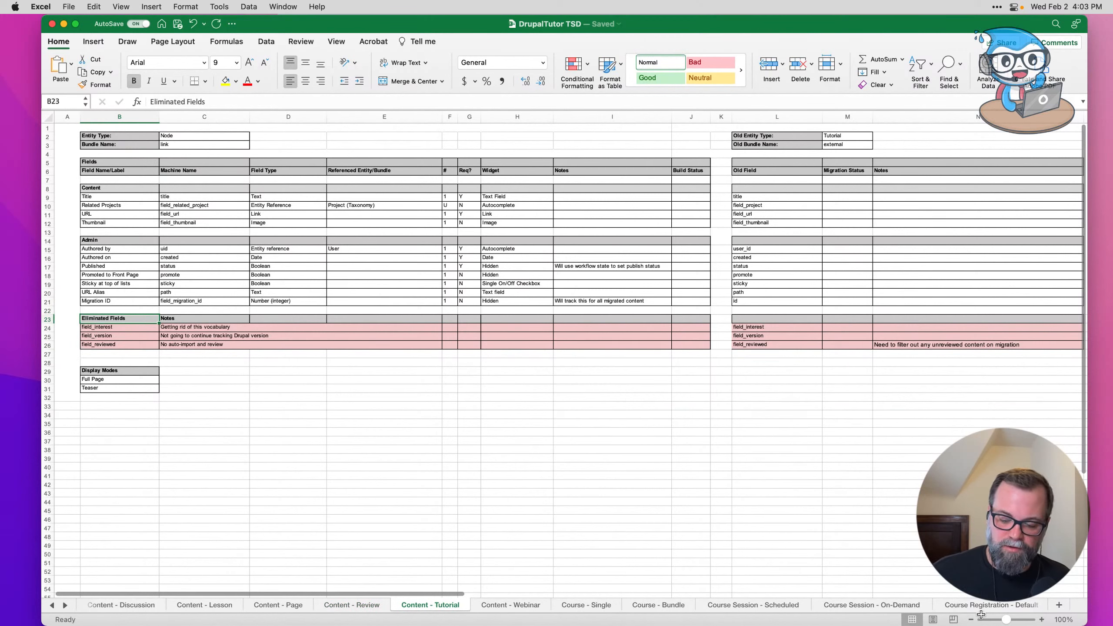
pyautogui.moveTo(1006, 620); pyautogui.dragTo(1016, 622)
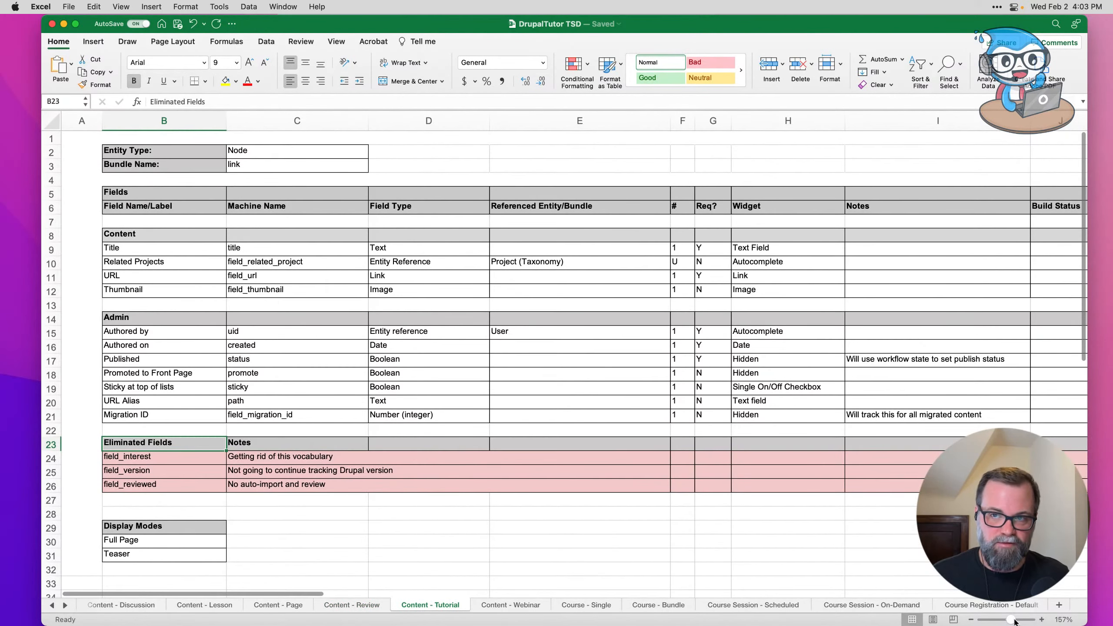
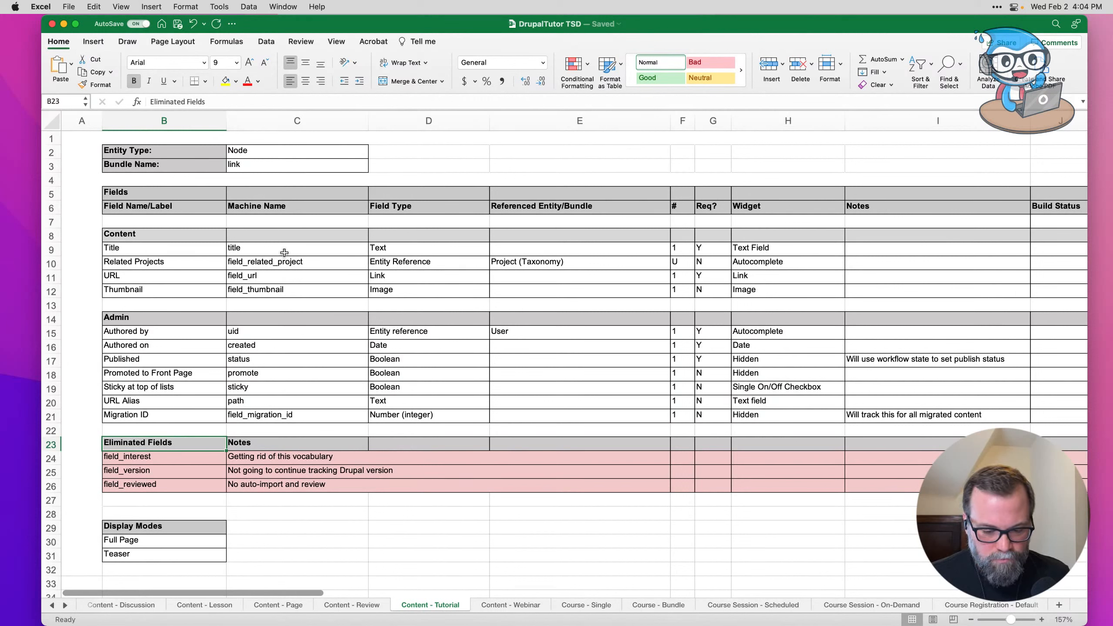
pyautogui.click(174, 260)
pyautogui.click(168, 250)
pyautogui.click(168, 267)
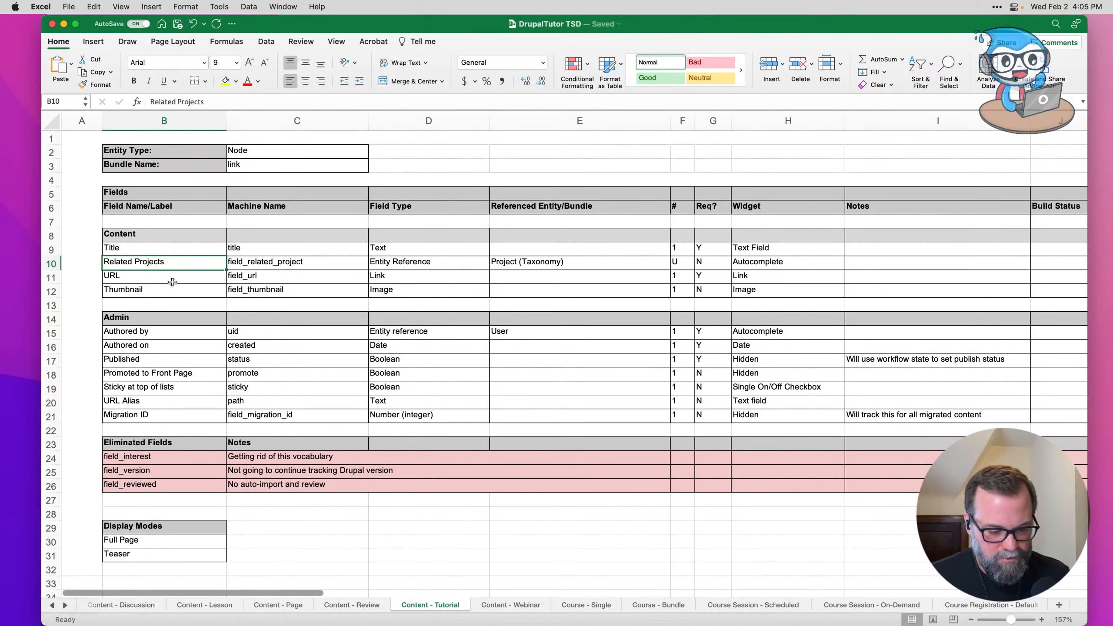
pyautogui.click(171, 280)
pyautogui.click(177, 295)
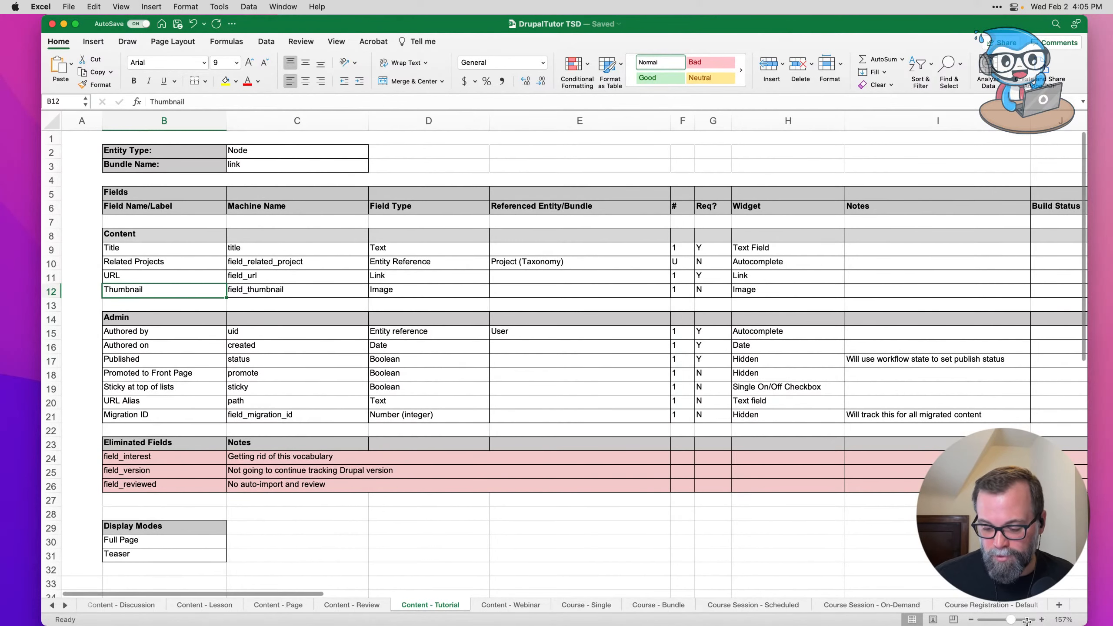
pyautogui.moveTo(1012, 623); pyautogui.dragTo(1014, 623)
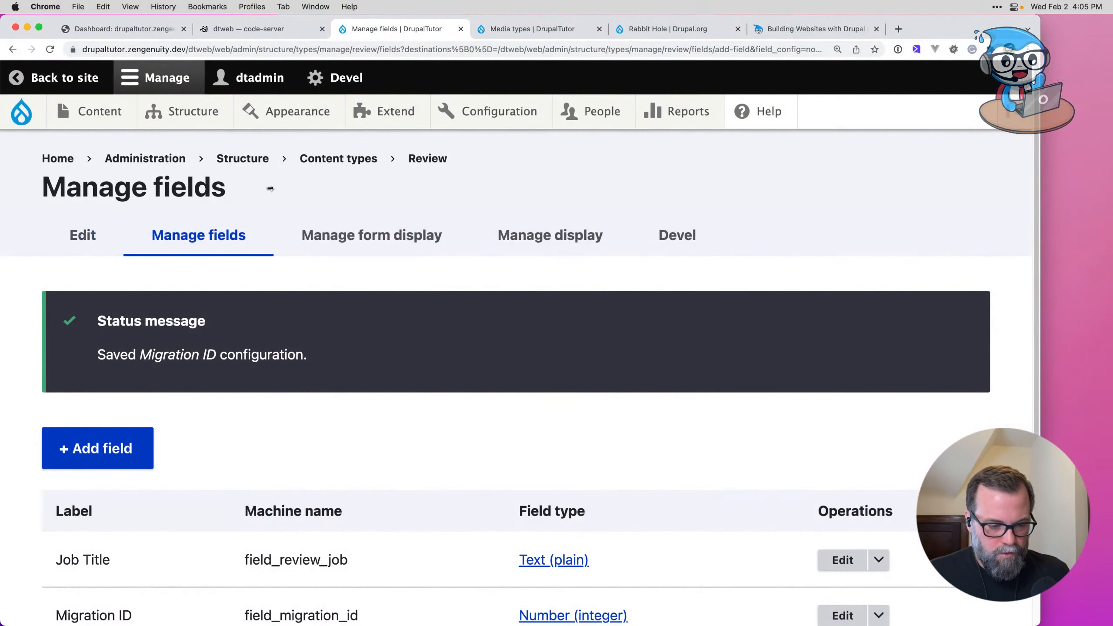
# Step: Return to the Drupal site in Chrome and start a new content type named Tutorial
pyautogui.click(342, 157)
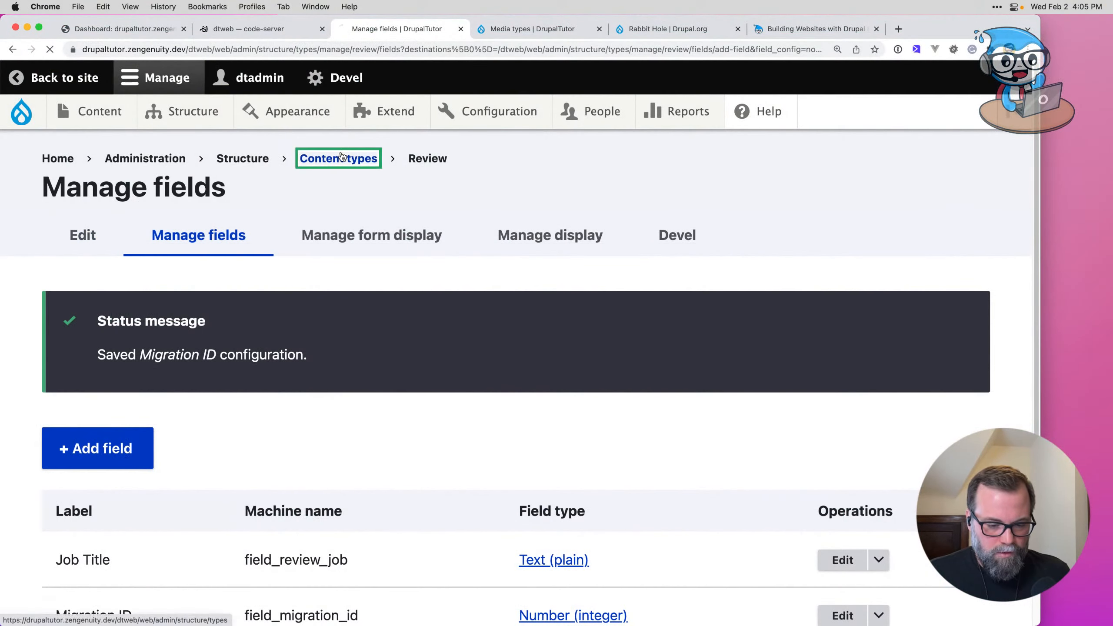
pyautogui.click(205, 291)
pyautogui.click(130, 338)
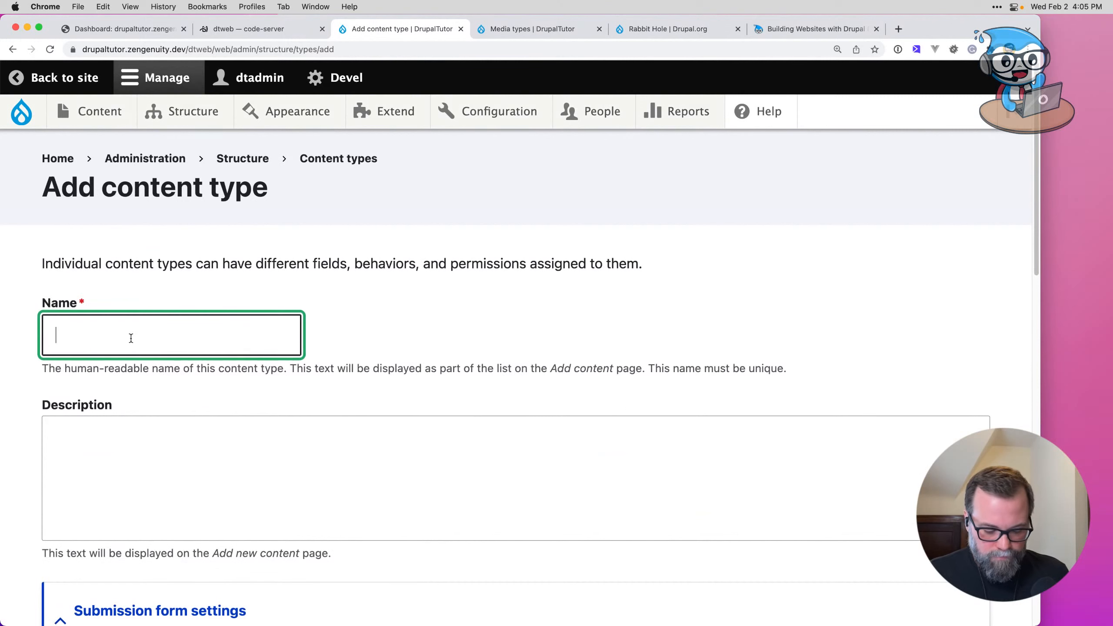
pyautogui.write('Tutorial')
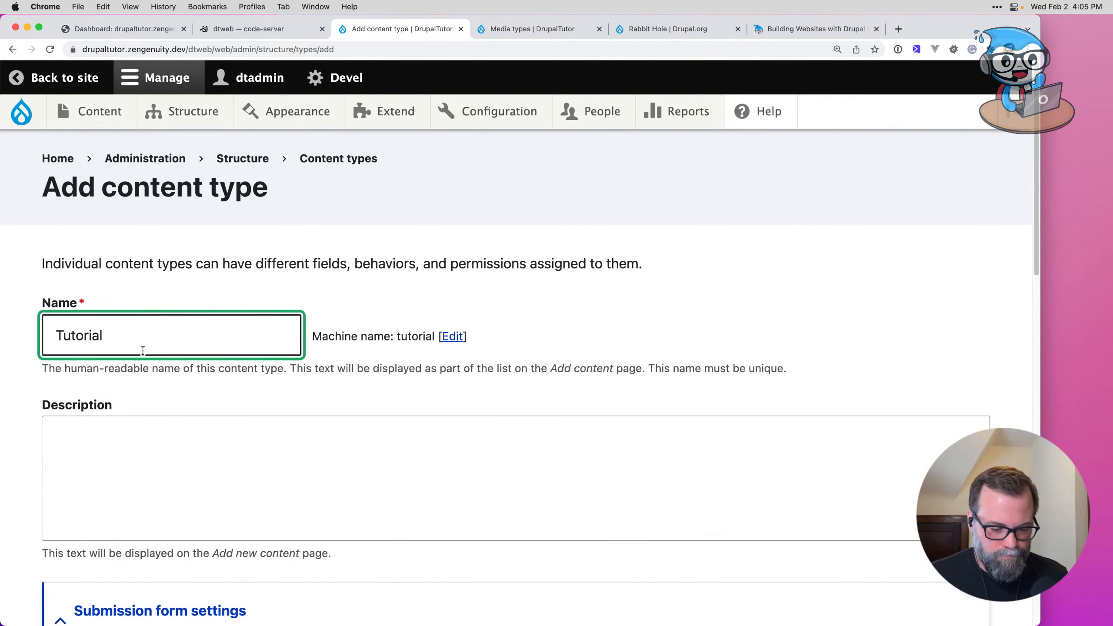
# Step: Turn off the display of author and date information for the Tutorial type
pyautogui.scroll(-8, 142, 351)
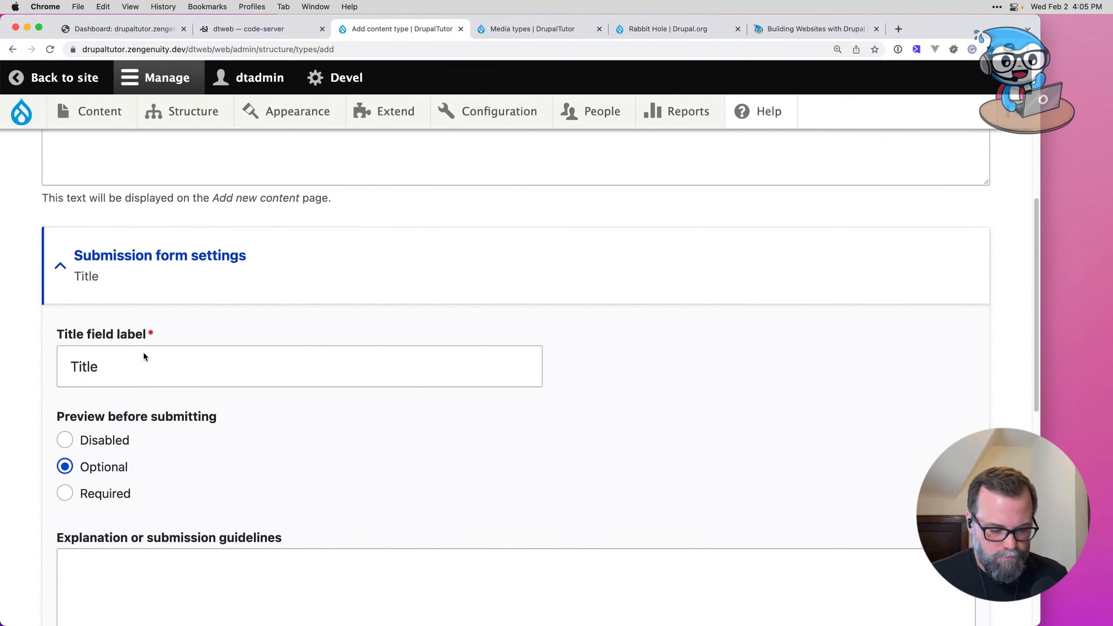
pyautogui.scroll(-9, 143, 356)
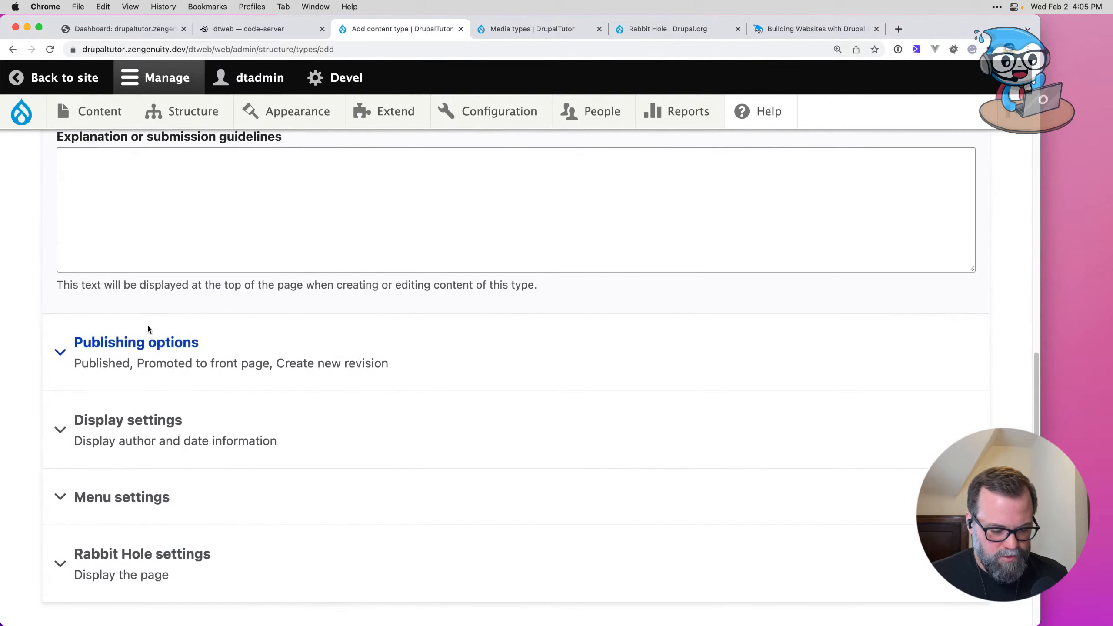
pyautogui.click(157, 421)
pyautogui.scroll(-5, 156, 423)
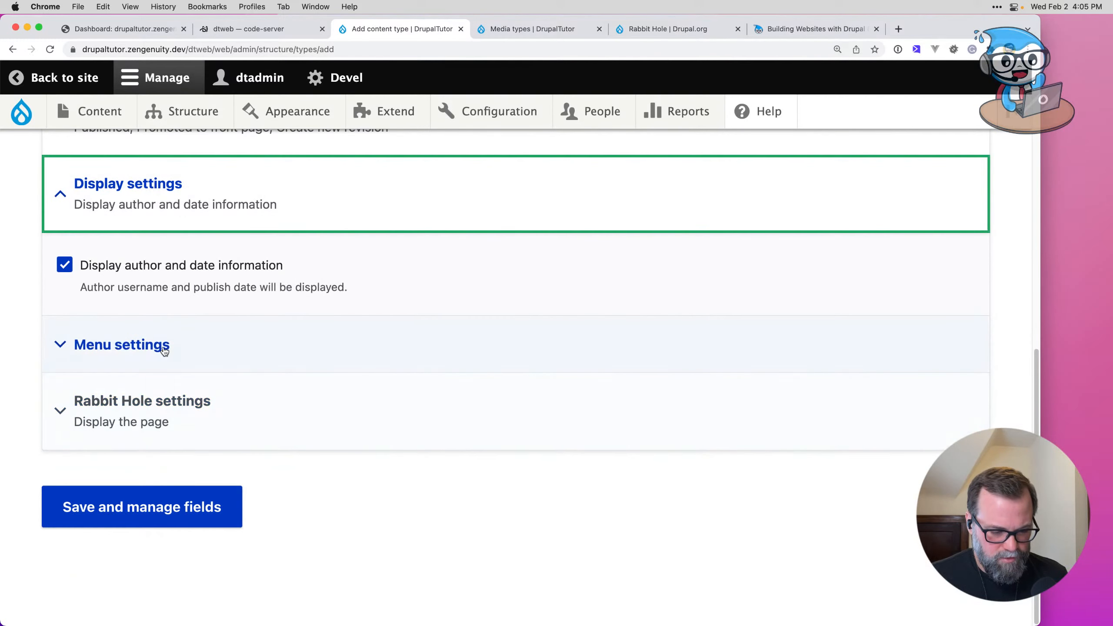
pyautogui.click(156, 265)
# Step: Disable promotion to the front page and remove Main navigation from the available menus for the Tutorial type
pyautogui.scroll(2, 195, 312)
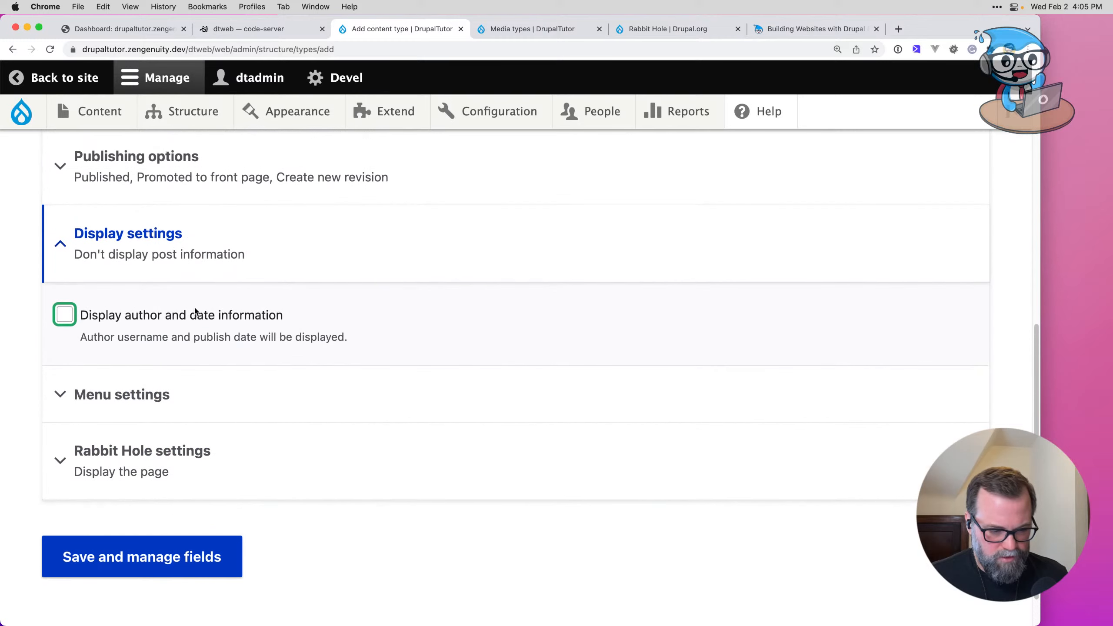
pyautogui.click(187, 177)
pyautogui.click(156, 283)
pyautogui.scroll(-3, 234, 350)
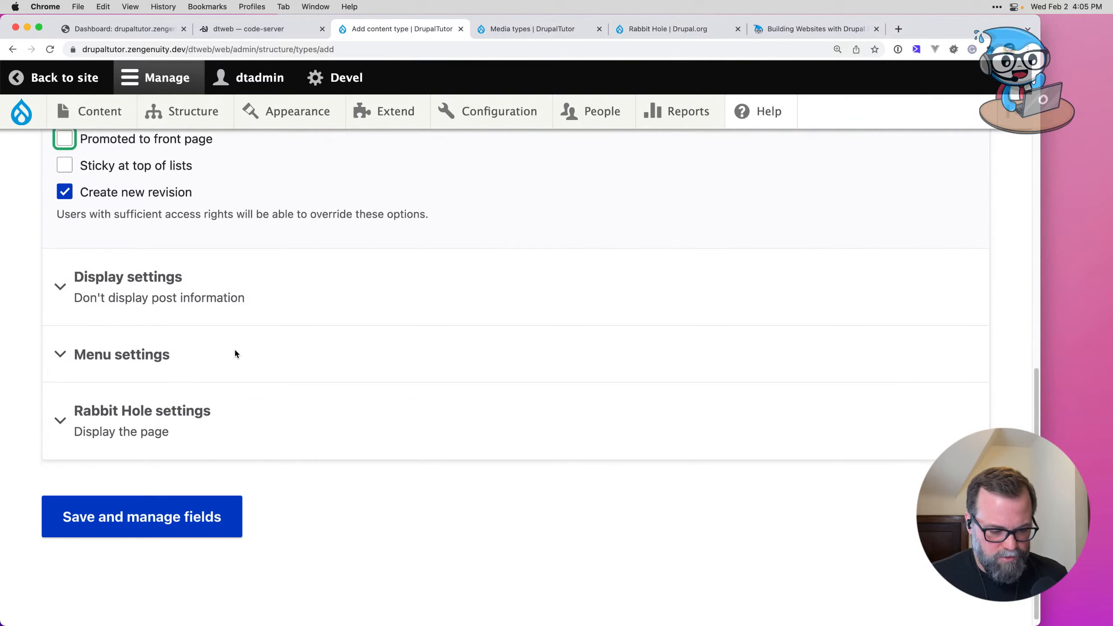
pyautogui.click(230, 359)
pyautogui.scroll(-4, 198, 373)
pyautogui.click(207, 343)
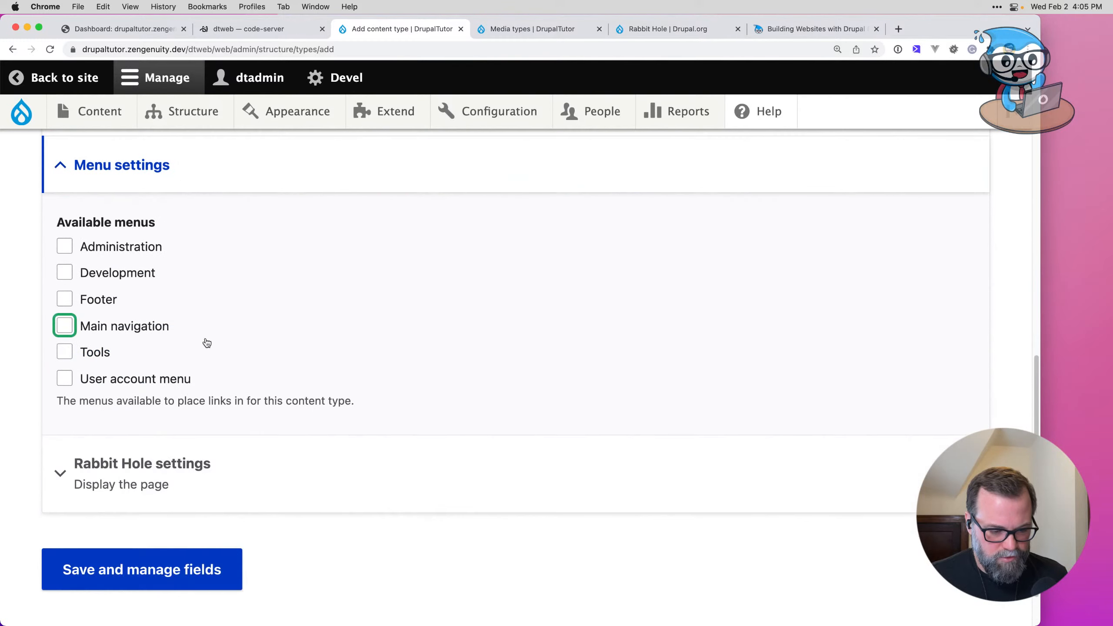
# Step: Set the Tutorial type's Rabbit Hole behavior to Page redirect
pyautogui.click(199, 464)
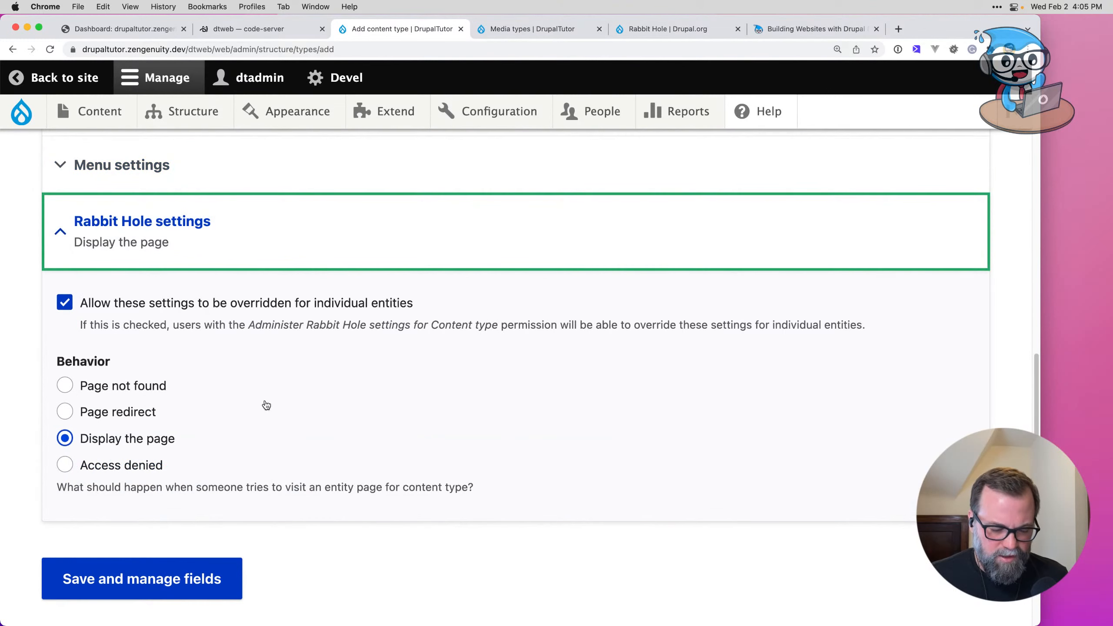
pyautogui.click(139, 388)
pyautogui.scroll(-3, 355, 385)
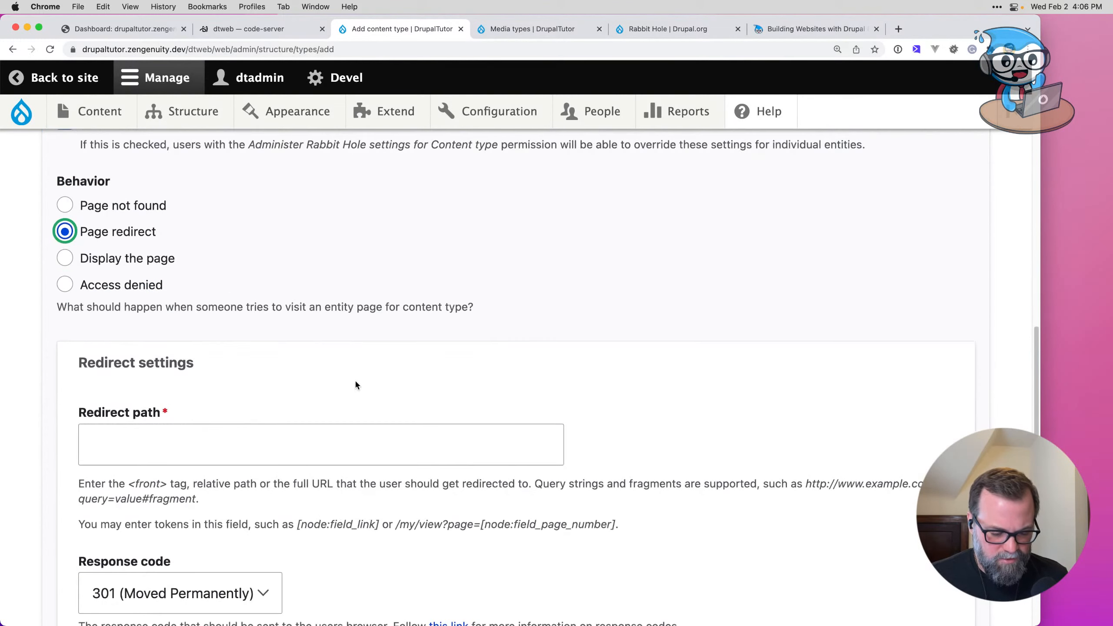
pyautogui.scroll(-1, 355, 385)
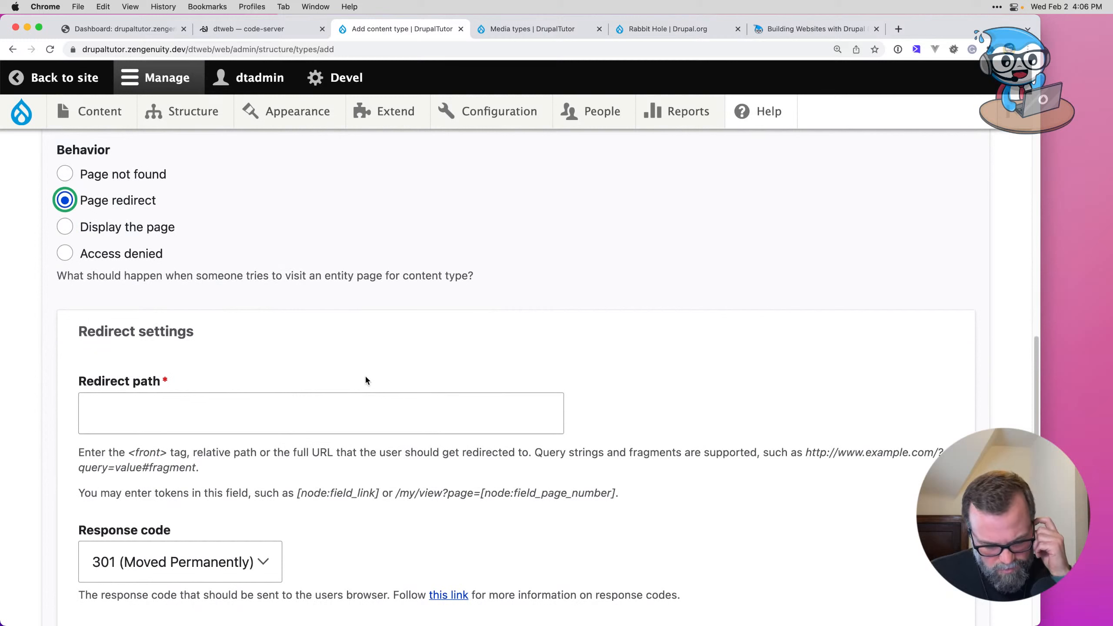
# Step: Check the URL field's machine name in the Tutorial specification and set the Rabbit Hole redirect path to [node:field_url]
pyautogui.click(361, 423)
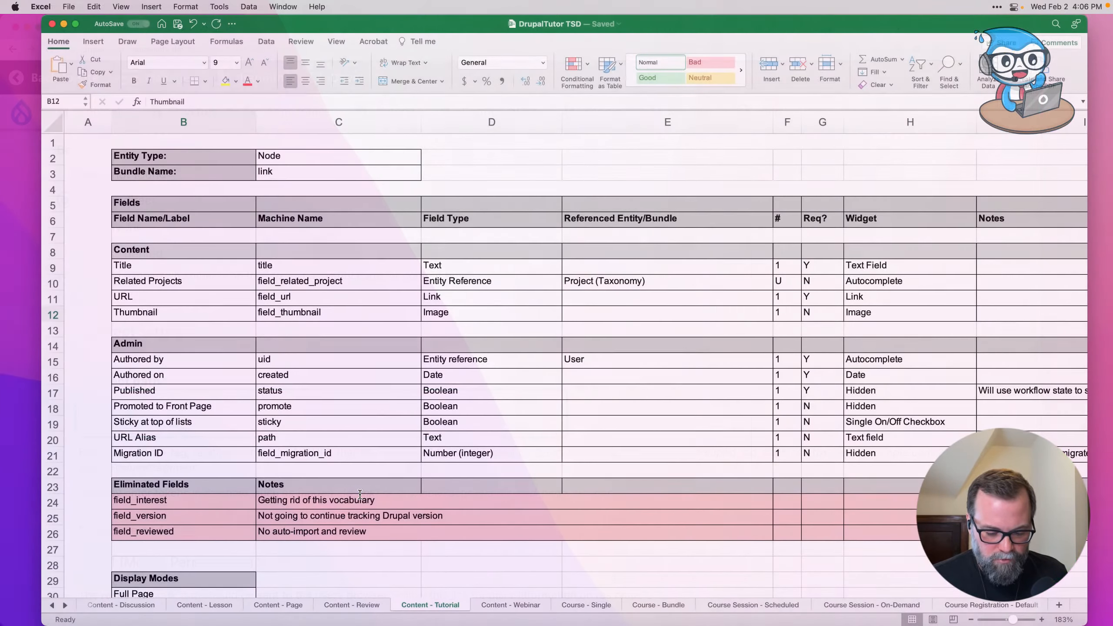
pyautogui.click(289, 417)
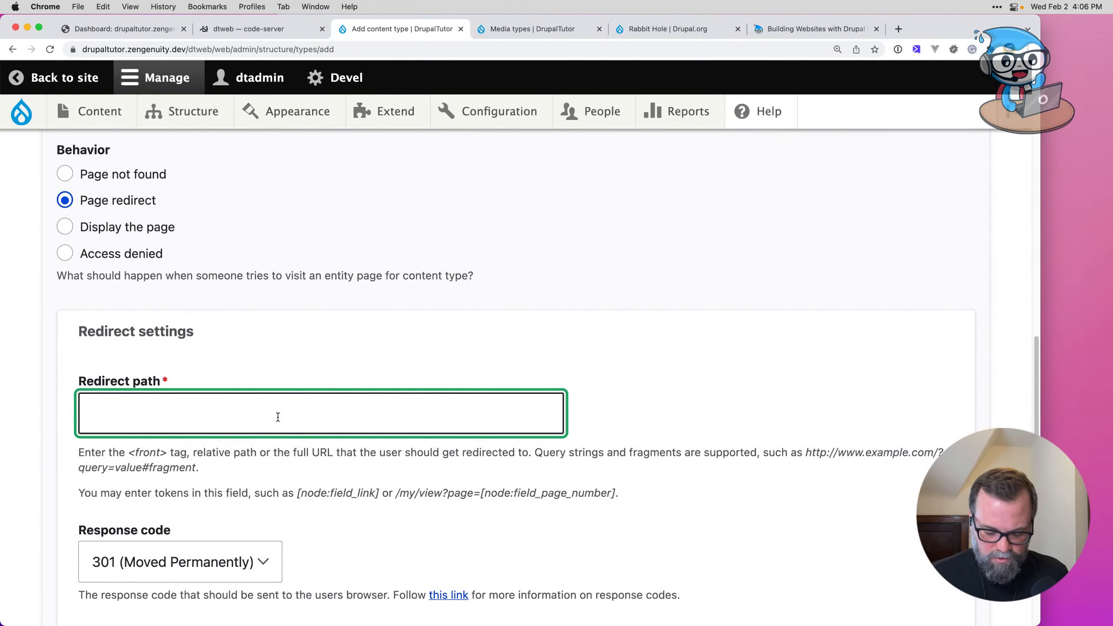
pyautogui.write('[')
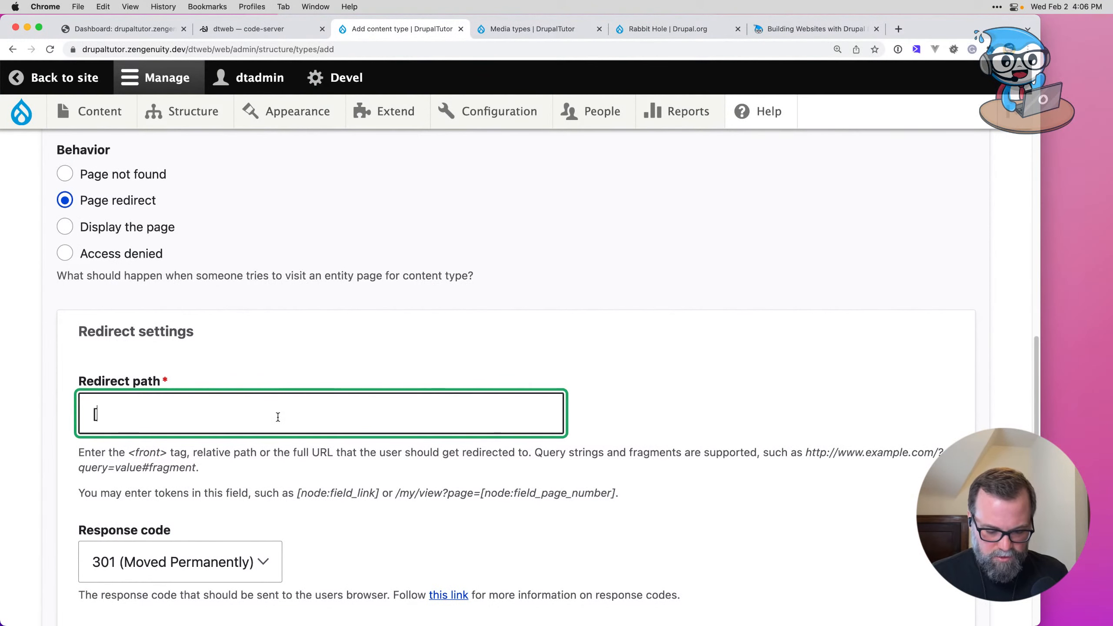
pyautogui.write('node')
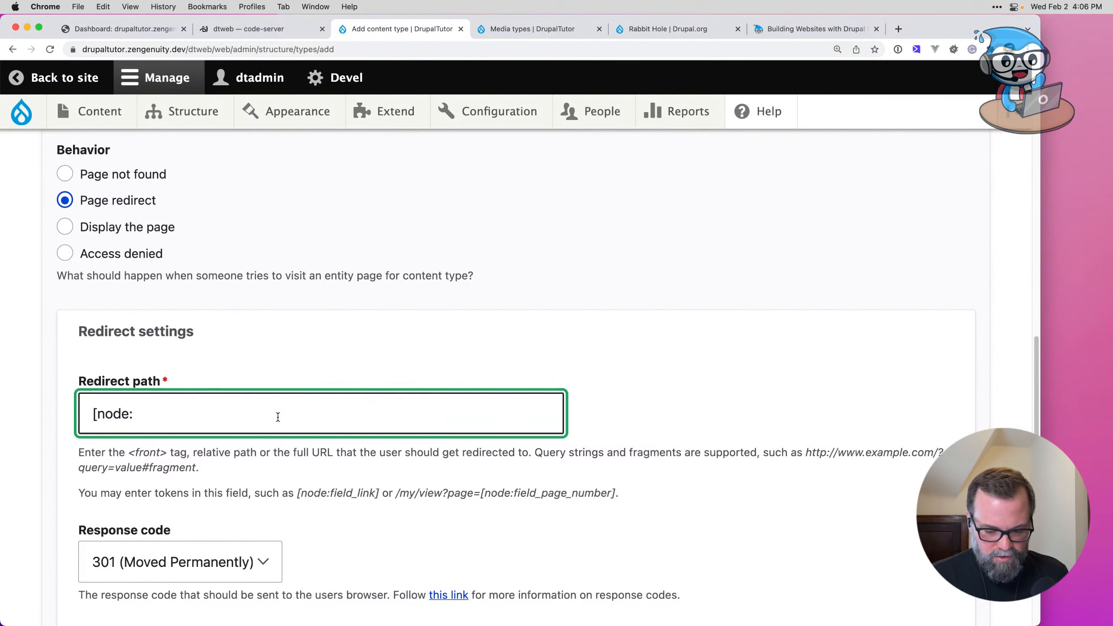
pyautogui.write(':')
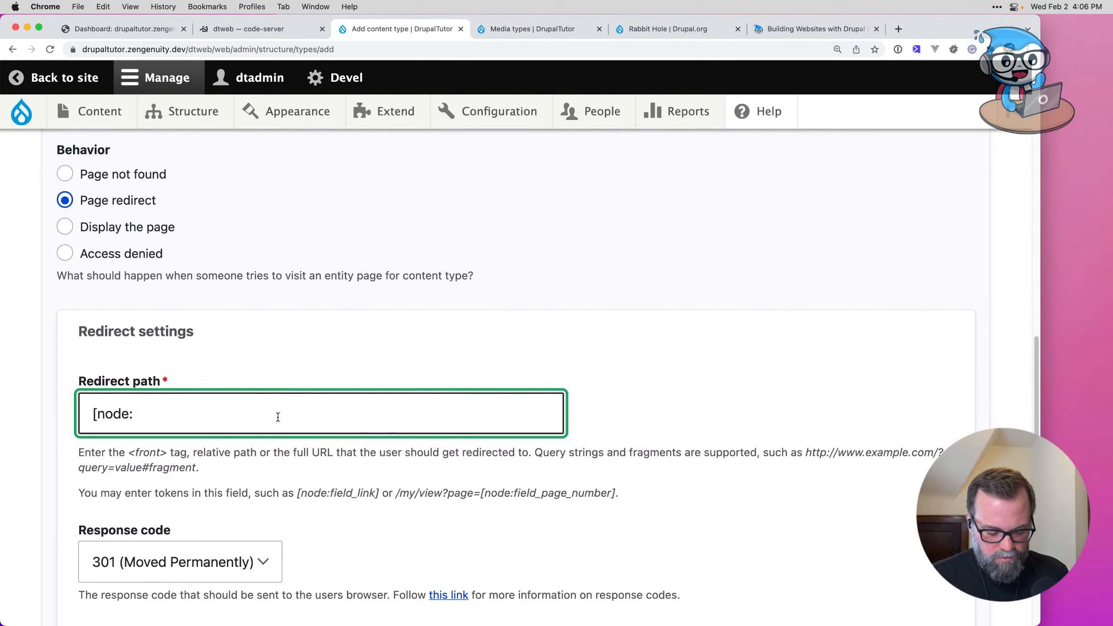
pyautogui.write('field_utl')
pyautogui.press('BackSpace')
pyautogui.press('BackSpace')
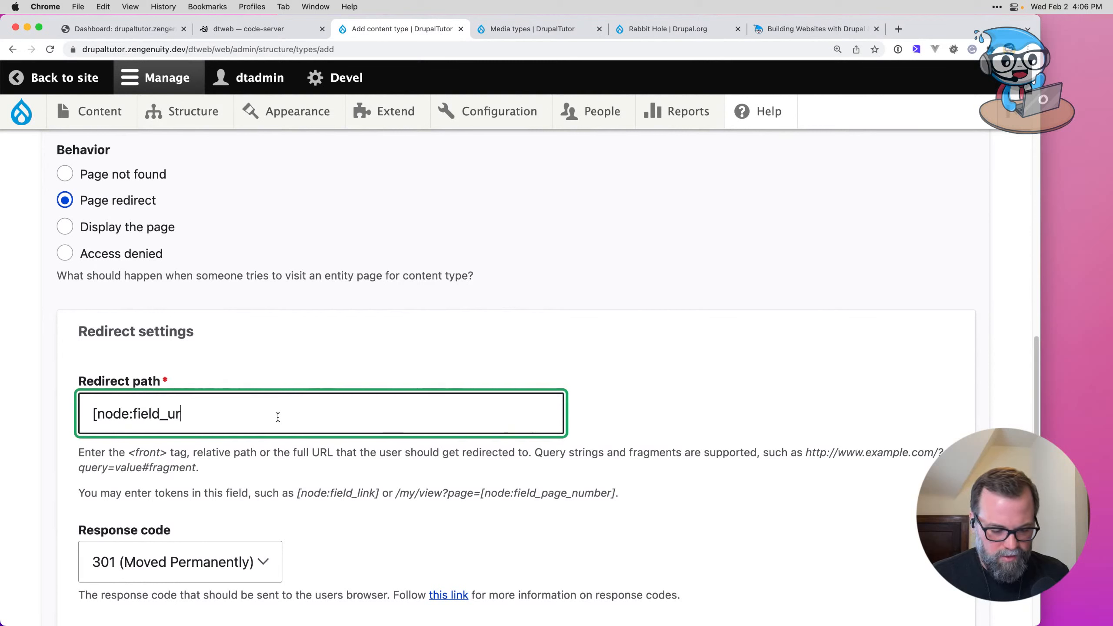
pyautogui.write('rl]')
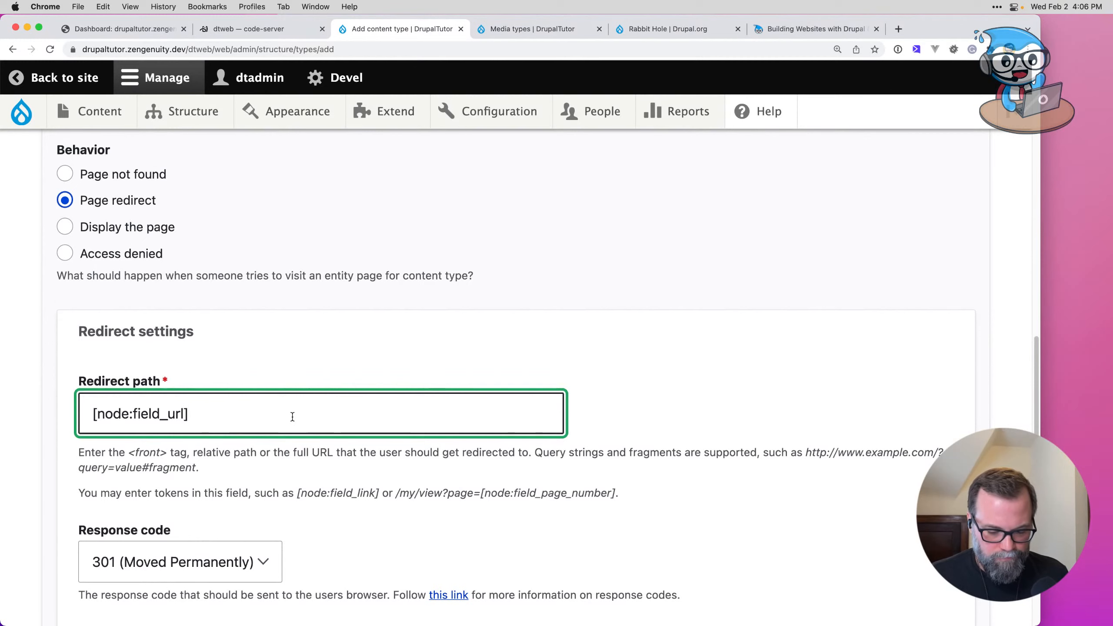
pyautogui.scroll(-5, 285, 417)
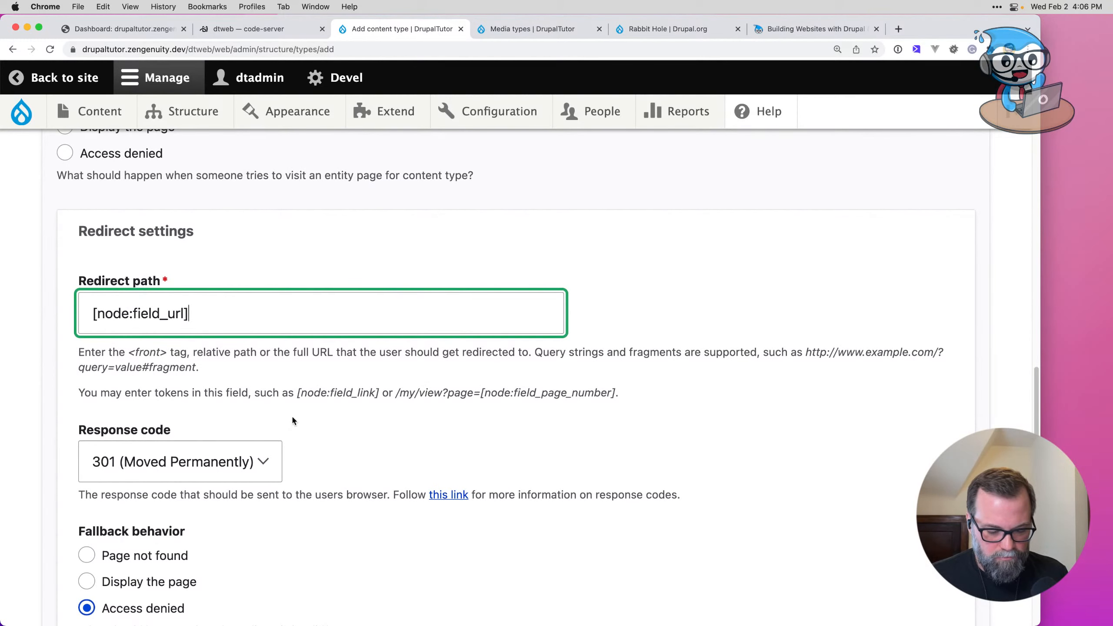
pyautogui.scroll(-1, 293, 420)
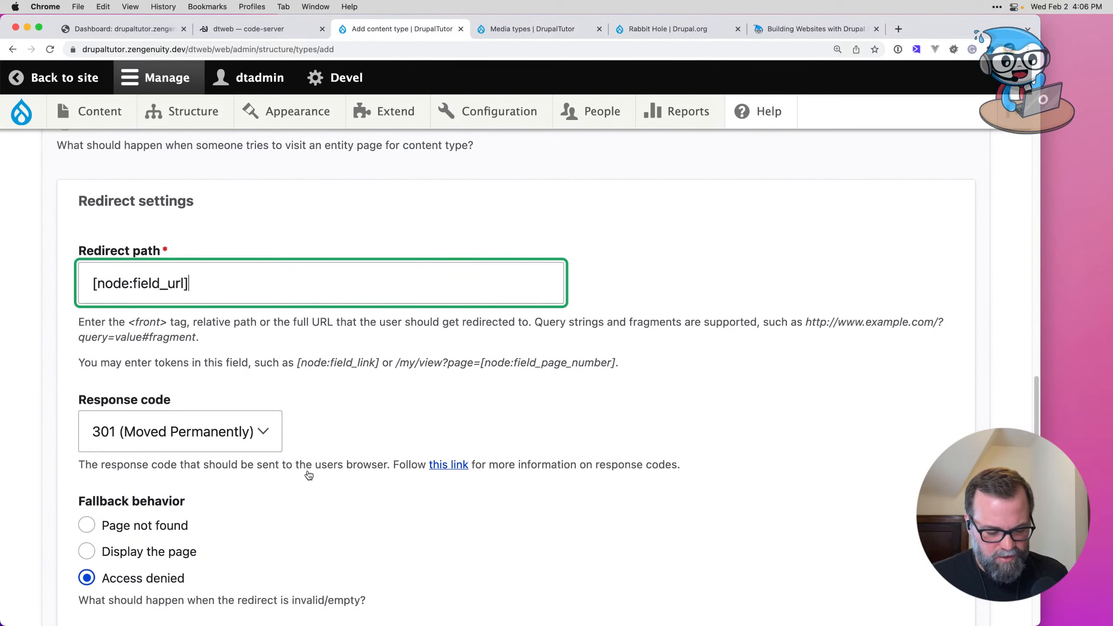
# Step: Try to save the new Tutorial content type with [node:field_url] as its Rabbit Hole redirect path
pyautogui.scroll(-1, 309, 474)
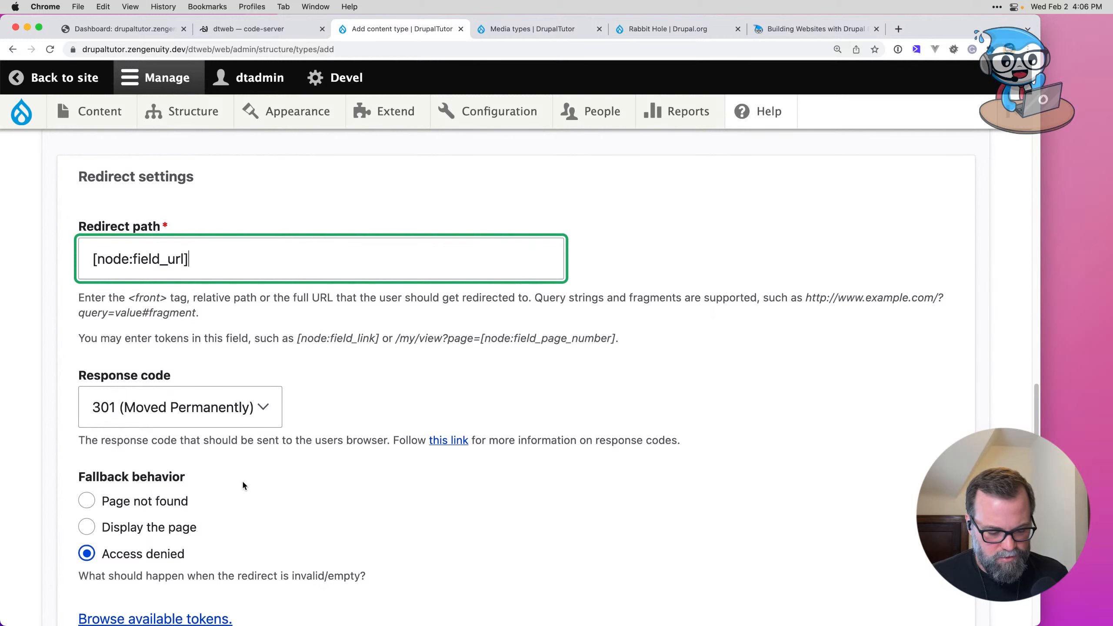
pyautogui.scroll(7, 263, 495)
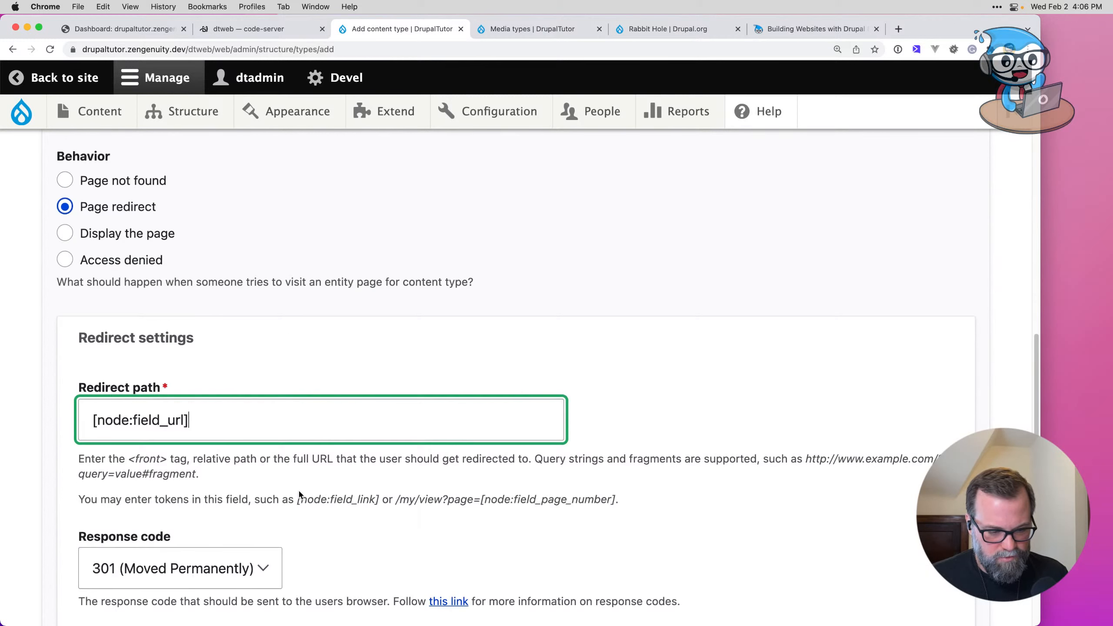
pyautogui.scroll(-15, 299, 495)
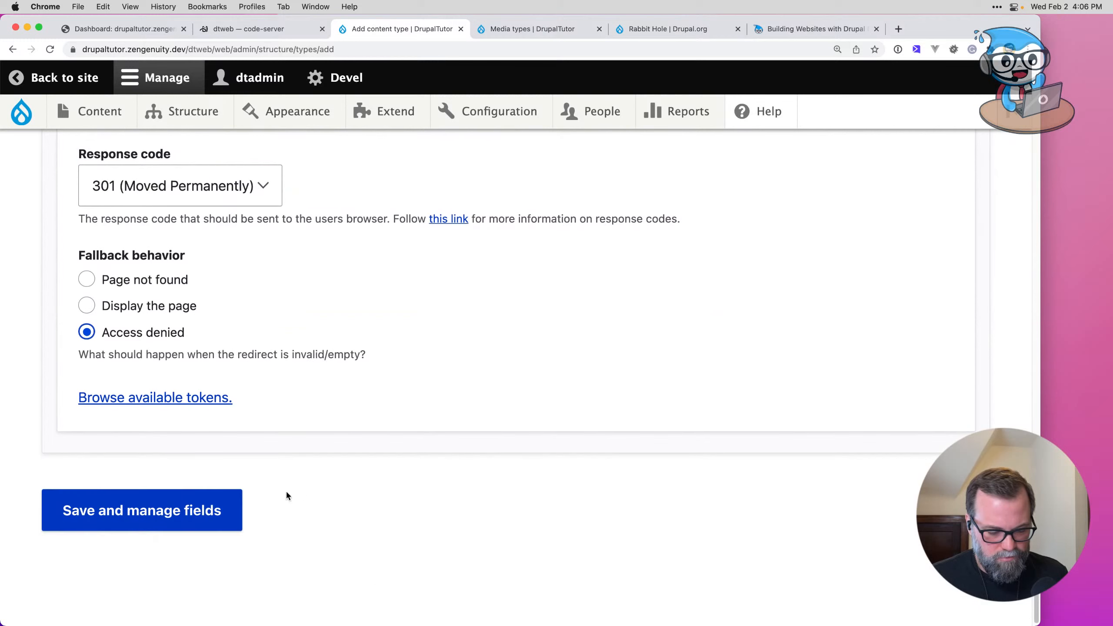
pyautogui.press('Return')
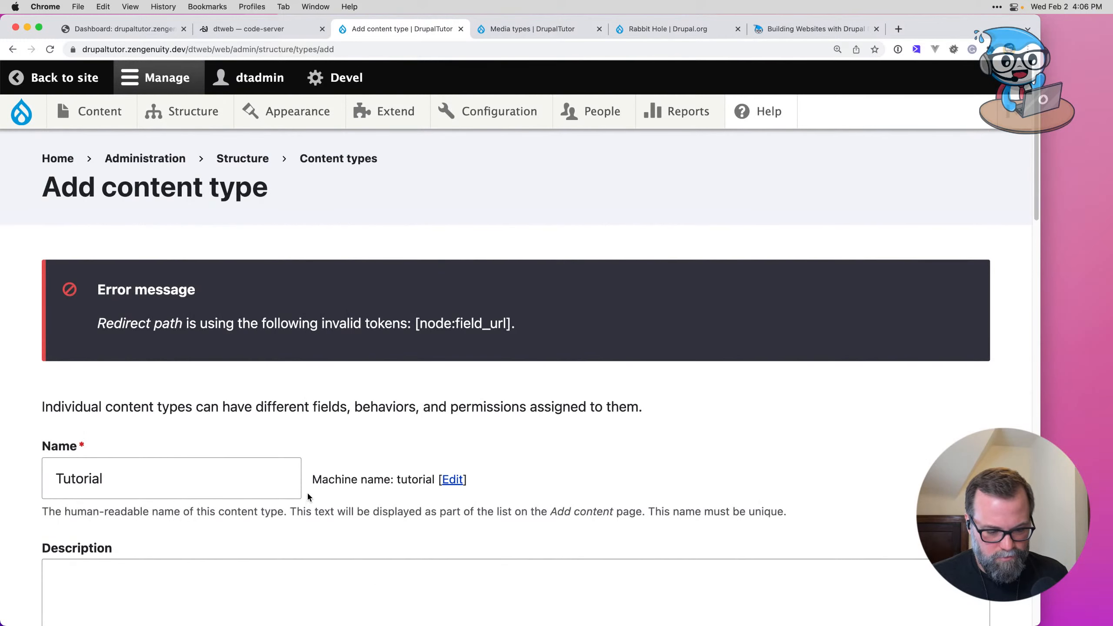
# Step: Return to the Tutorial type's redirect path setting and look through the available tokens
pyautogui.scroll(-20, 308, 496)
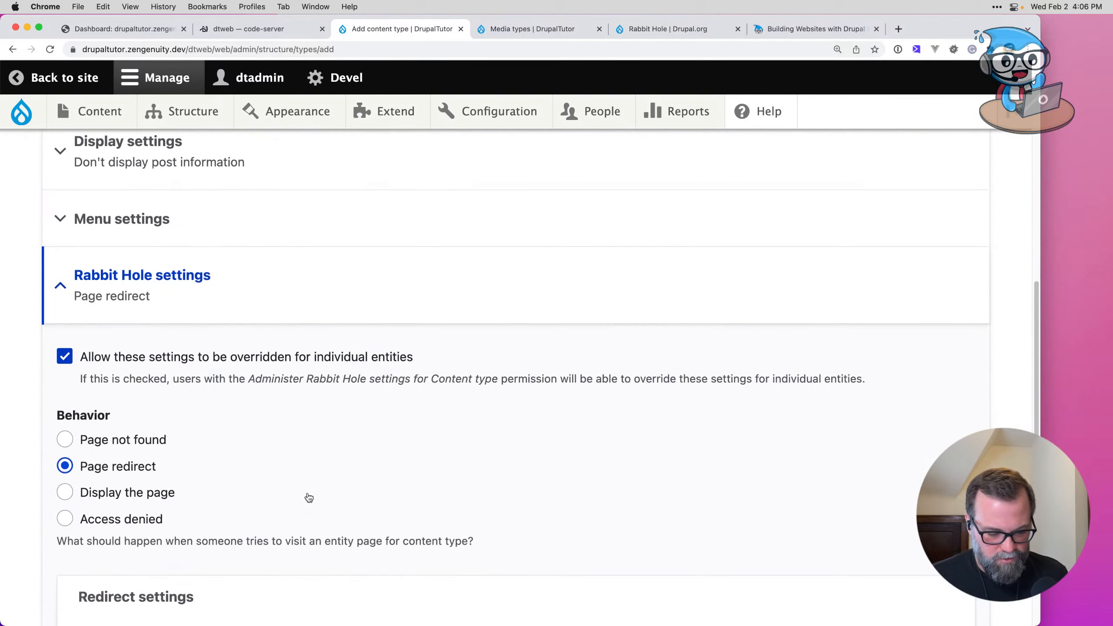
pyautogui.click(328, 475)
pyautogui.scroll(-7, 359, 476)
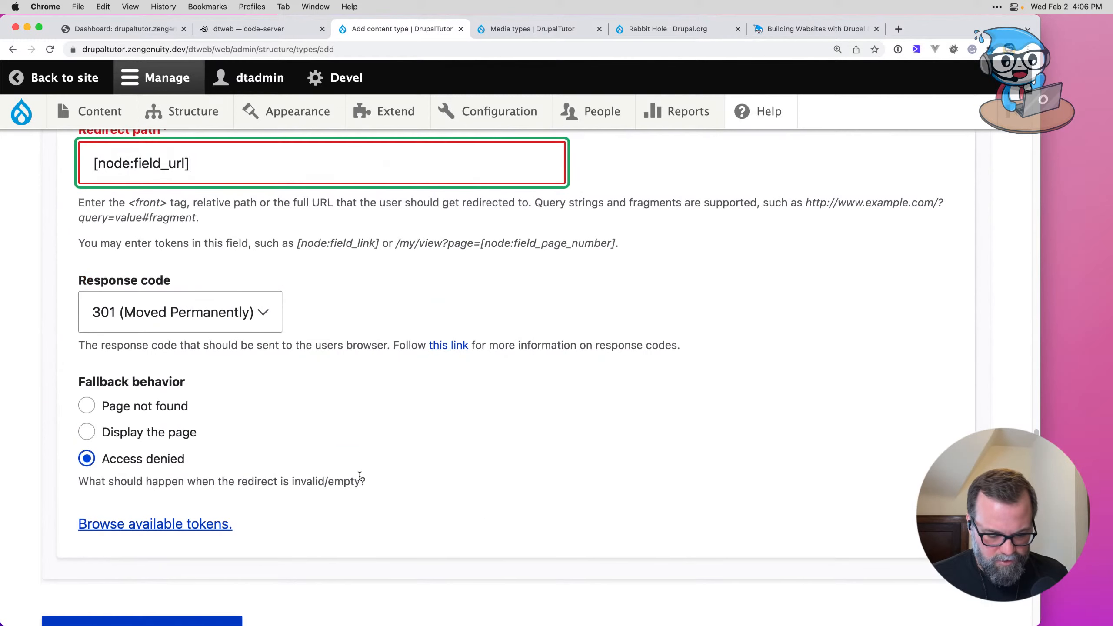
pyautogui.click(195, 525)
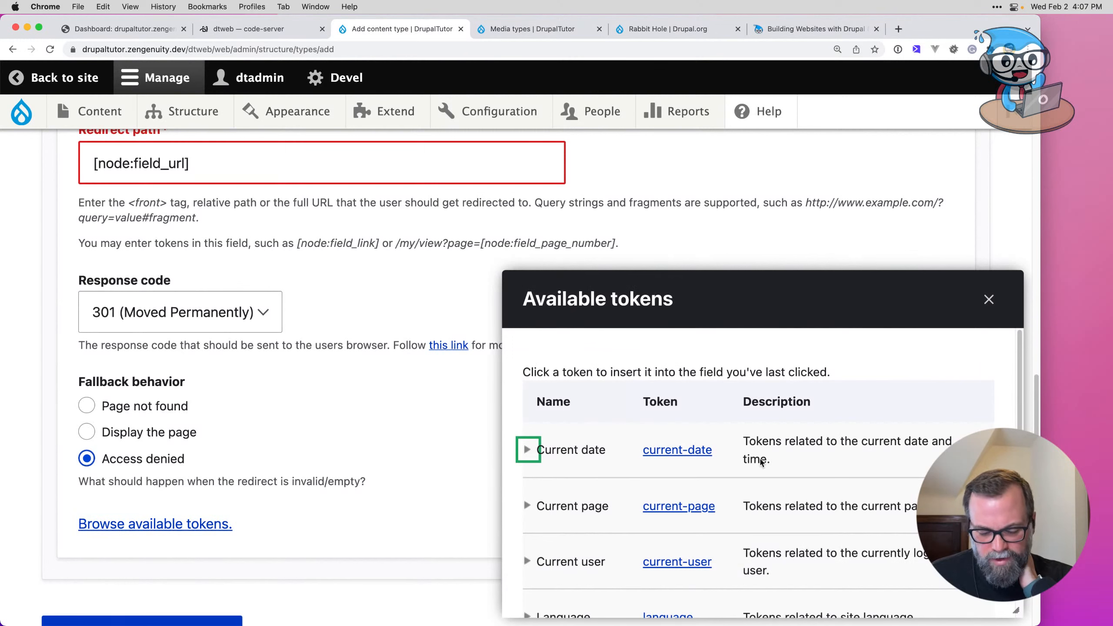
pyautogui.scroll(-3, 762, 461)
pyautogui.click(989, 299)
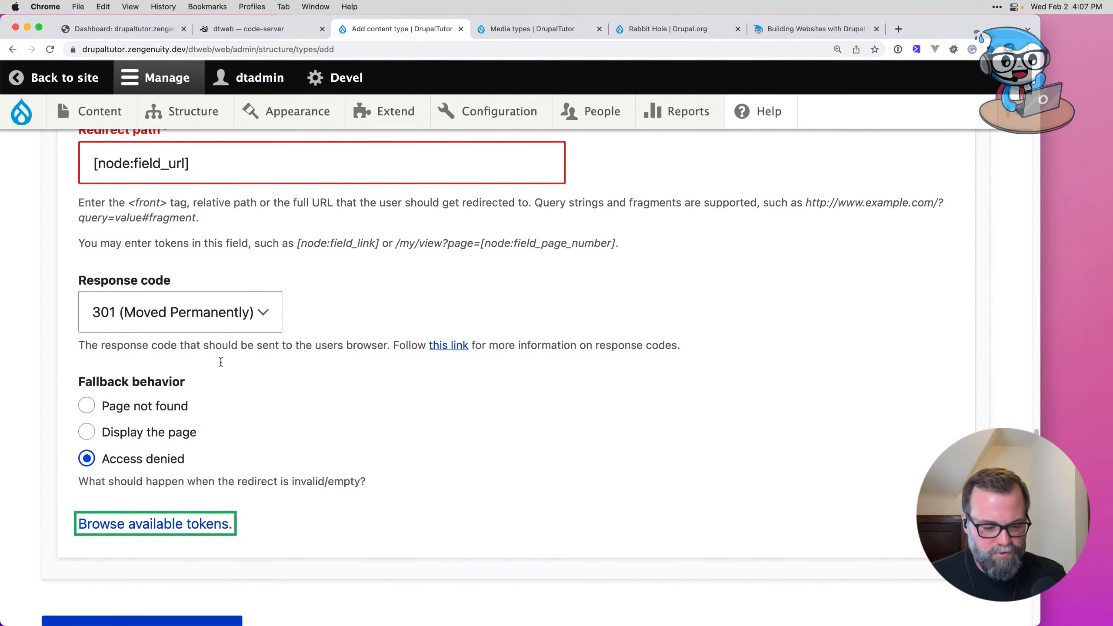
# Step: Switch the Rabbit Hole behavior to Page not found and try to save the Tutorial type
pyautogui.scroll(10, 220, 362)
pyautogui.scroll(-10, 312, 356)
pyautogui.scroll(1, 164, 343)
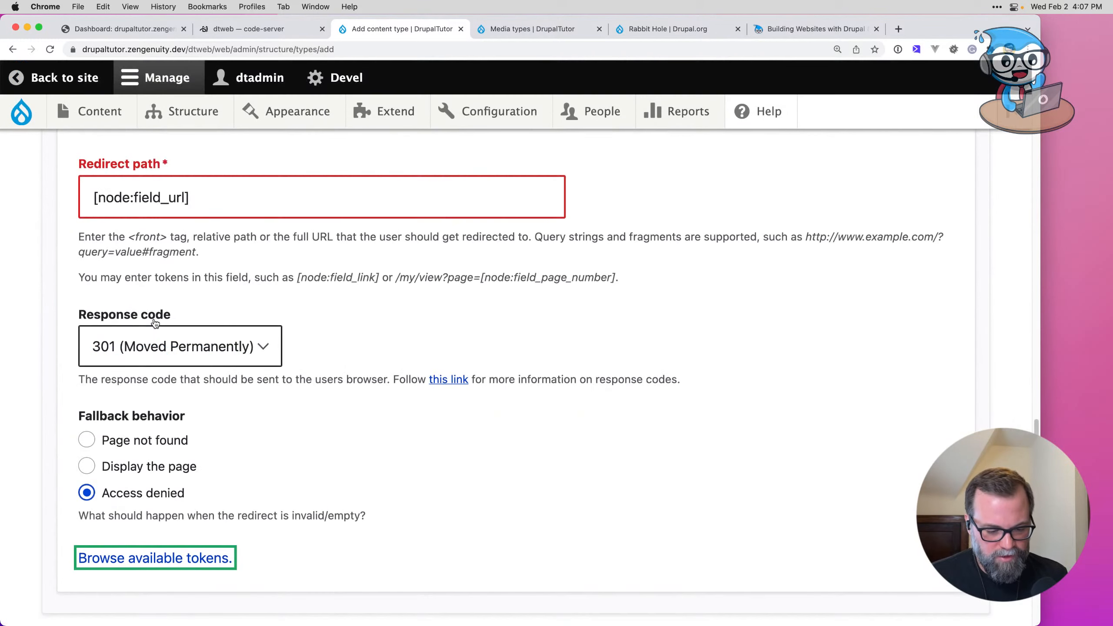
pyautogui.scroll(6, 154, 323)
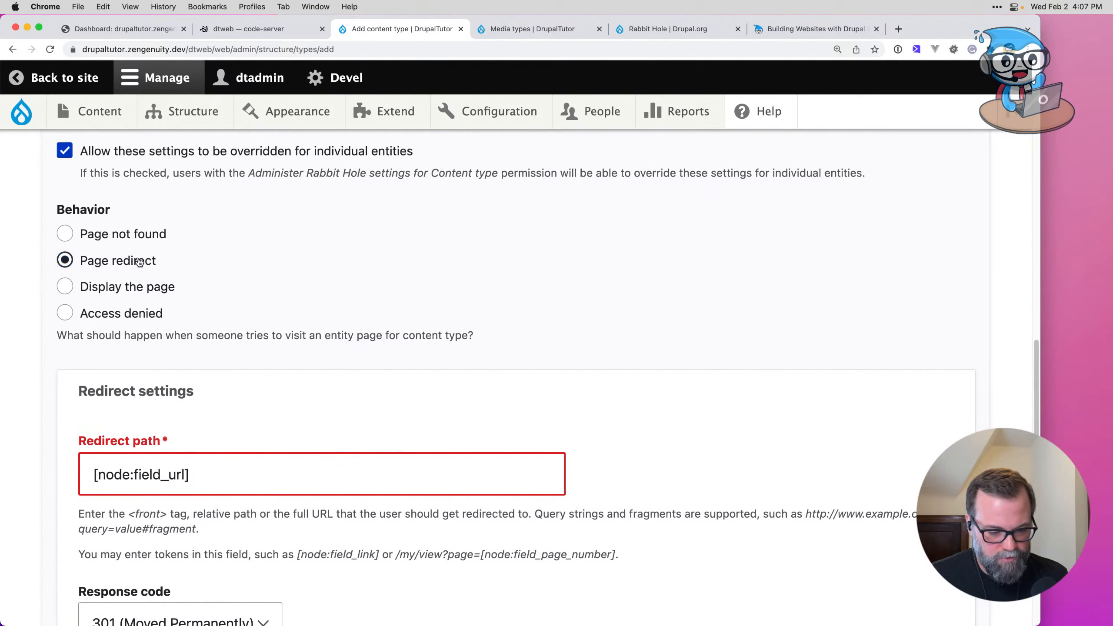
pyautogui.click(140, 237)
pyautogui.click(134, 505)
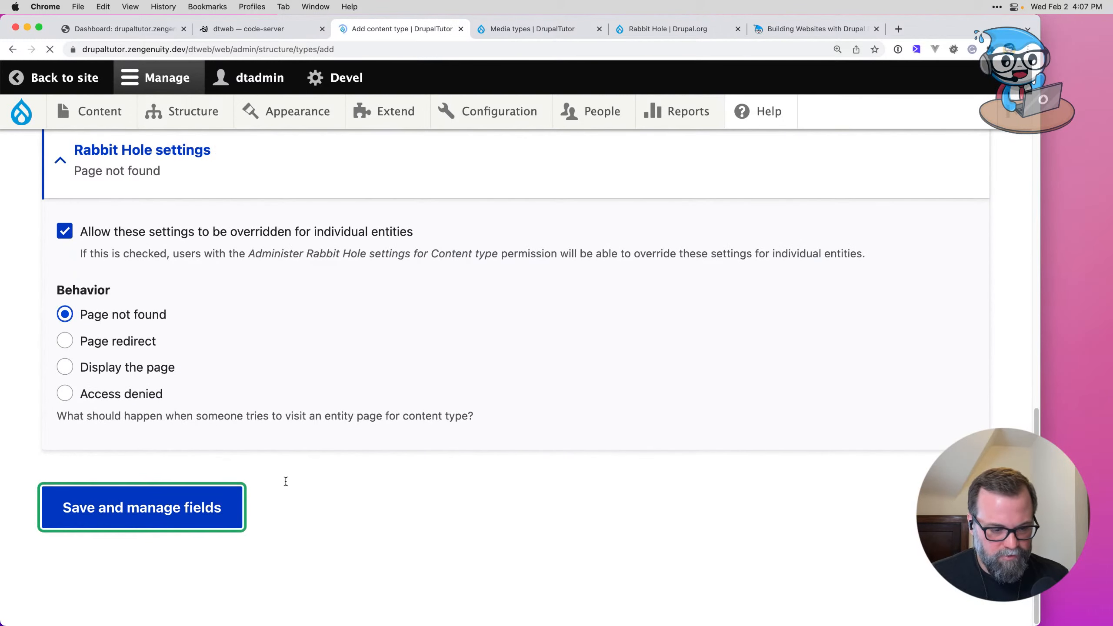
# Step: Clear the Rabbit Hole redirect path and save the Tutorial type with the behavior set to Page not found
pyautogui.scroll(-12, 223, 439)
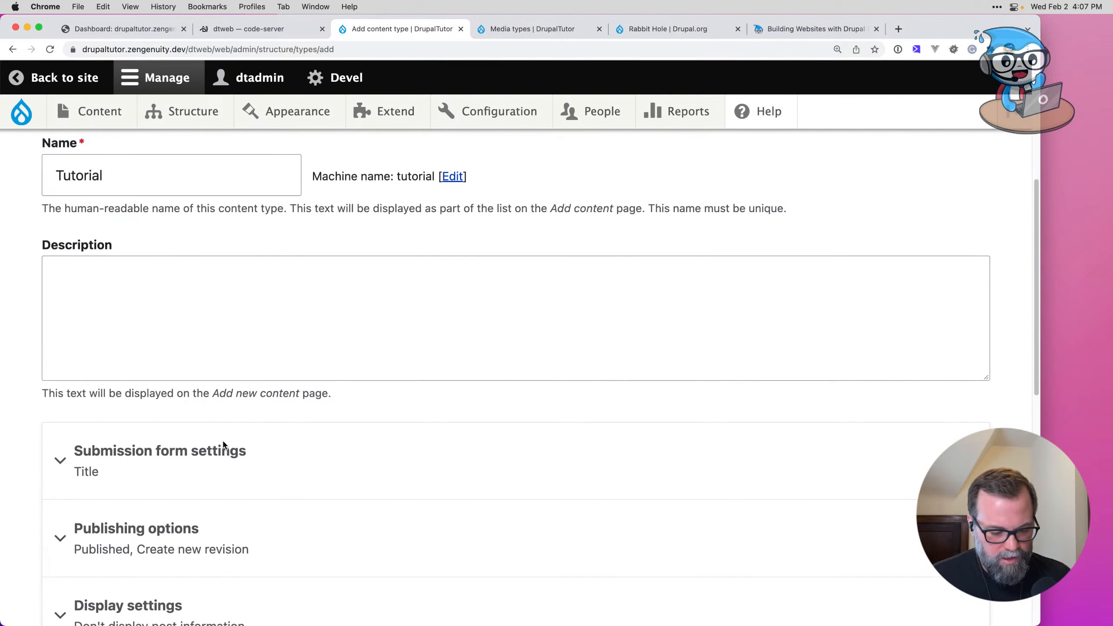
pyautogui.scroll(-5, 222, 472)
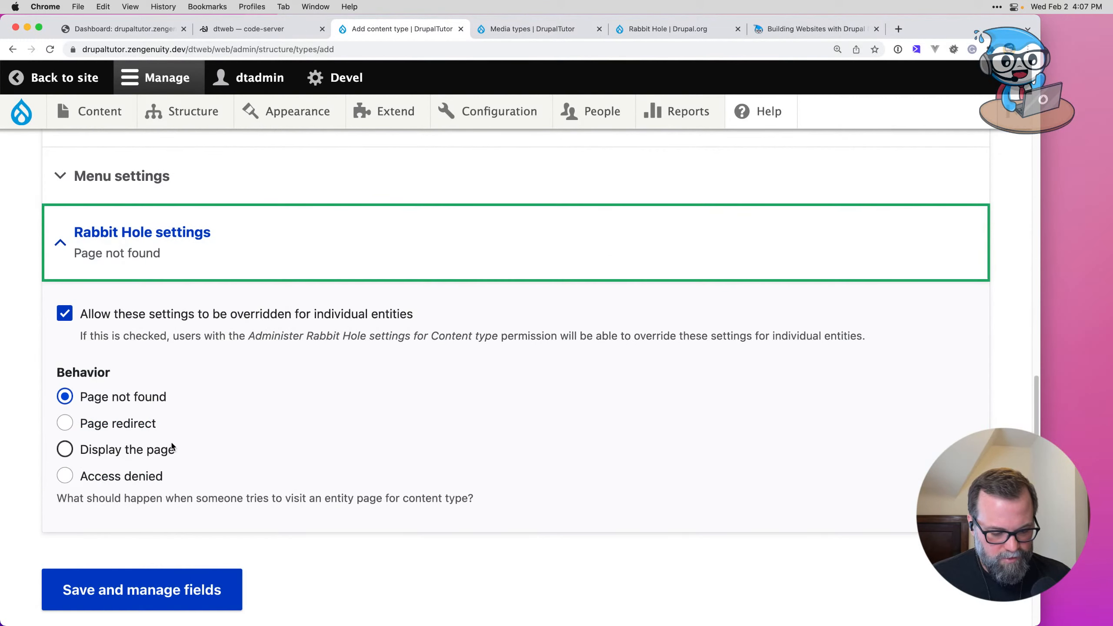
pyautogui.click(147, 424)
pyautogui.scroll(-1, 220, 560)
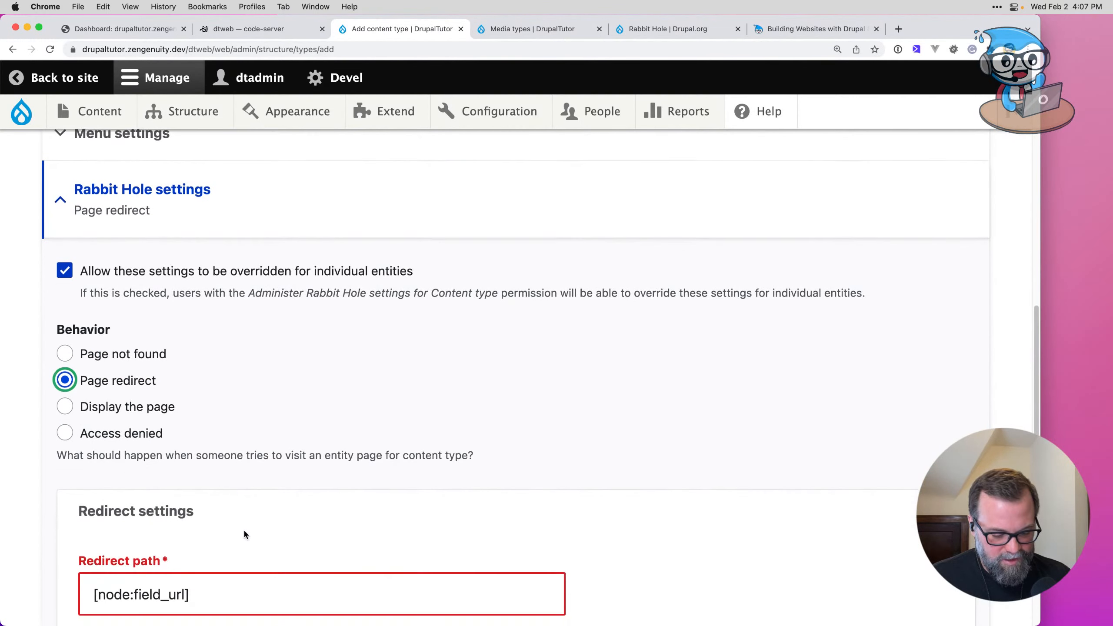
pyautogui.tripleClick(240, 600)
pyautogui.press('BackSpace')
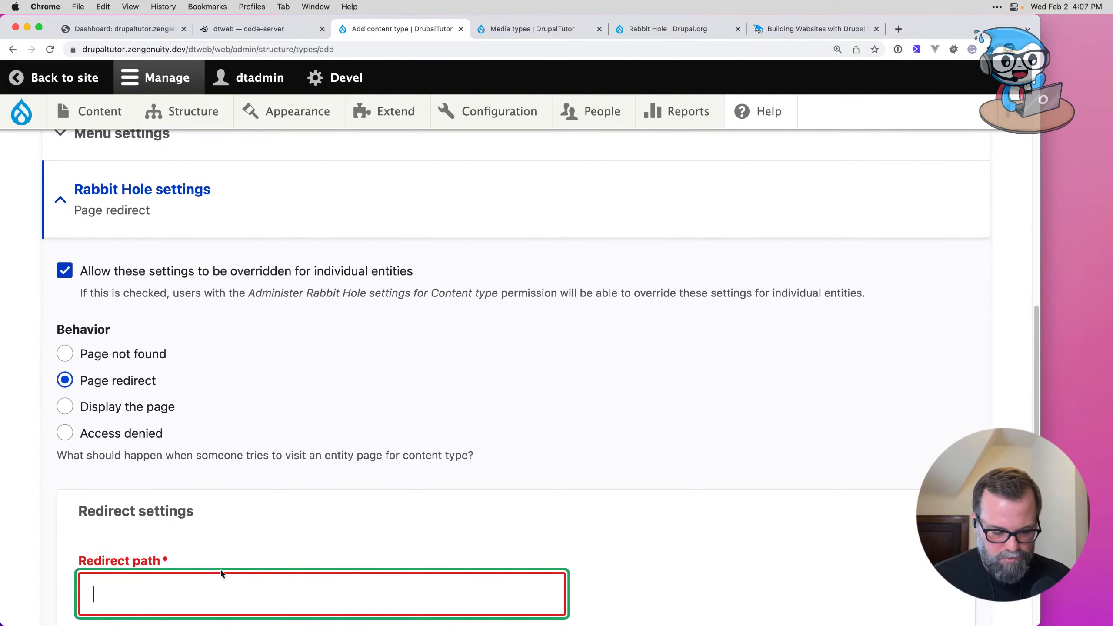
pyautogui.click(123, 353)
pyautogui.click(149, 493)
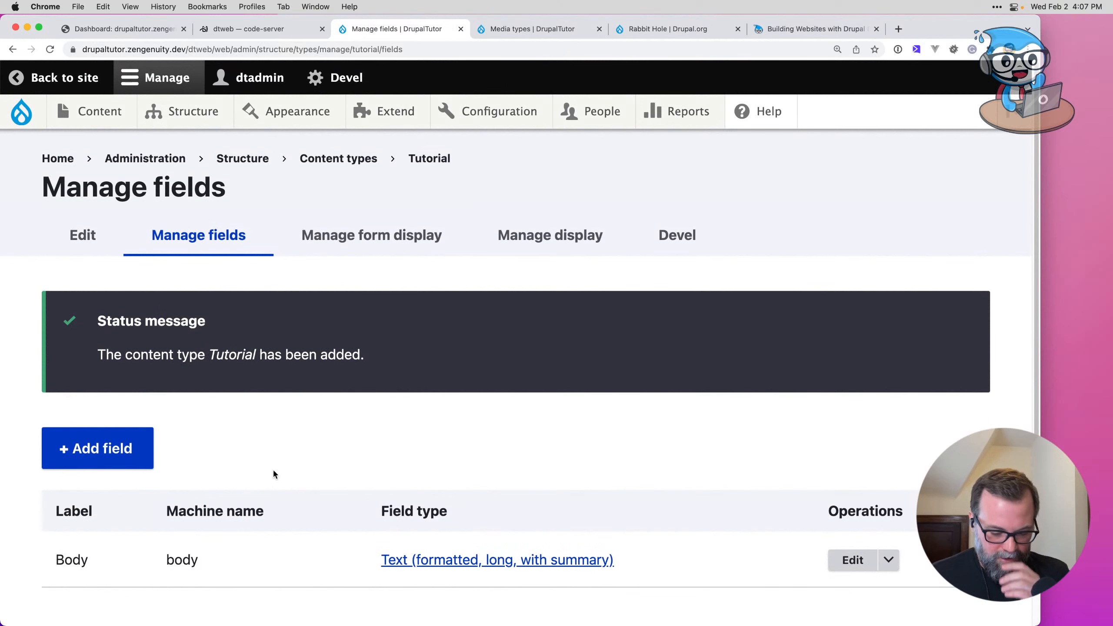
# Step: Delete the Body field from the Tutorial content type
pyautogui.click(888, 560)
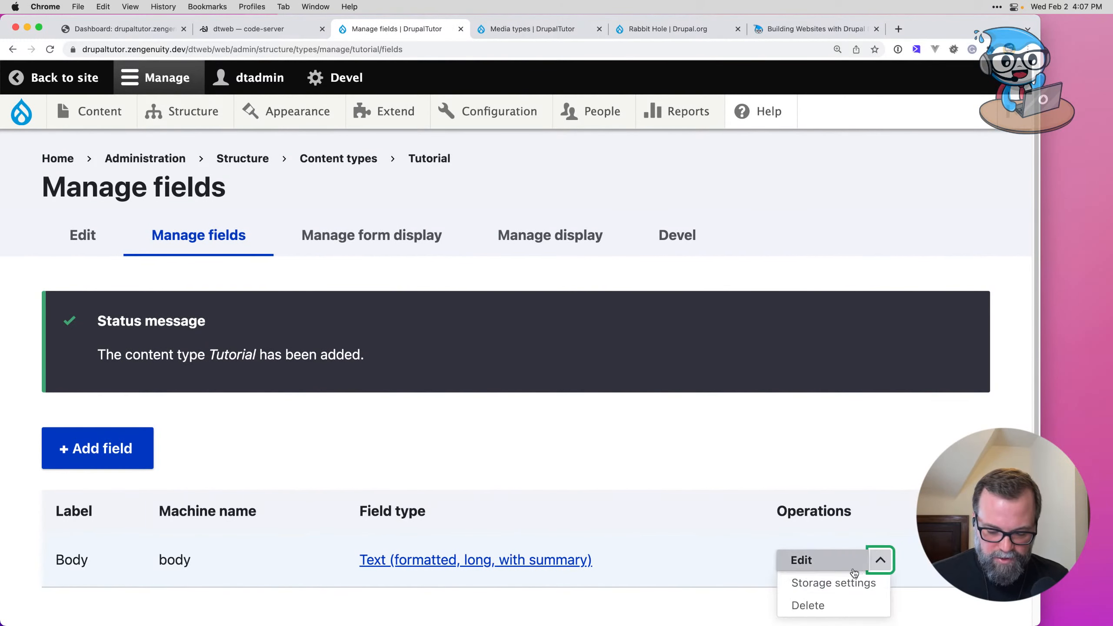
pyautogui.click(837, 602)
pyautogui.click(115, 584)
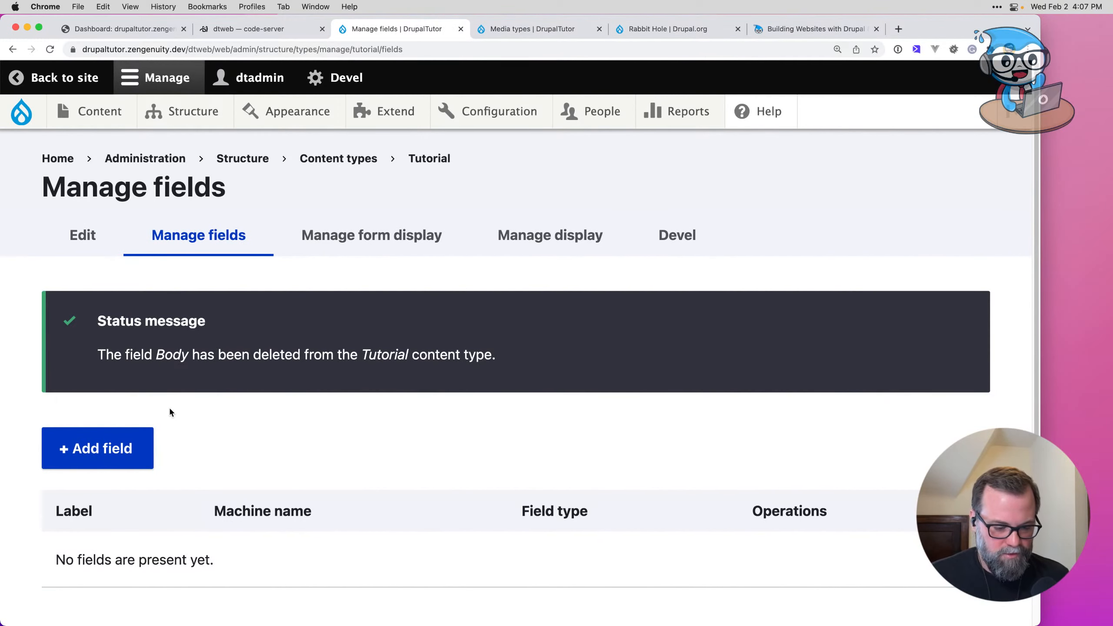
# Step: Begin adding a field to the Tutorial type and check which existing fields are available for re-use
pyautogui.click(123, 444)
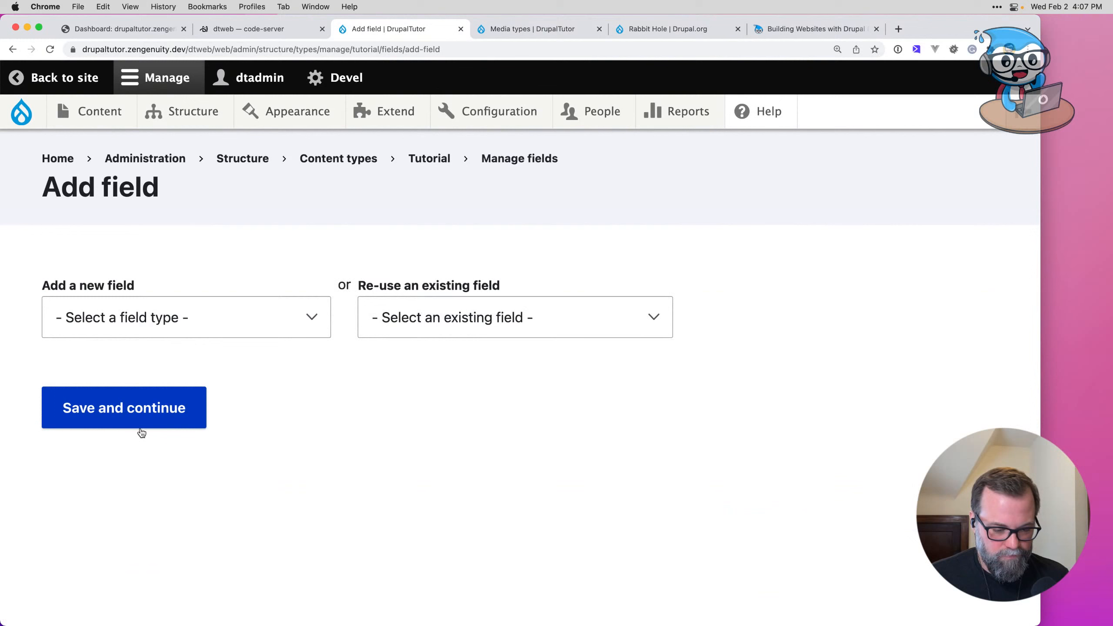
pyautogui.click(201, 308)
pyautogui.click(468, 318)
pyautogui.click(467, 316)
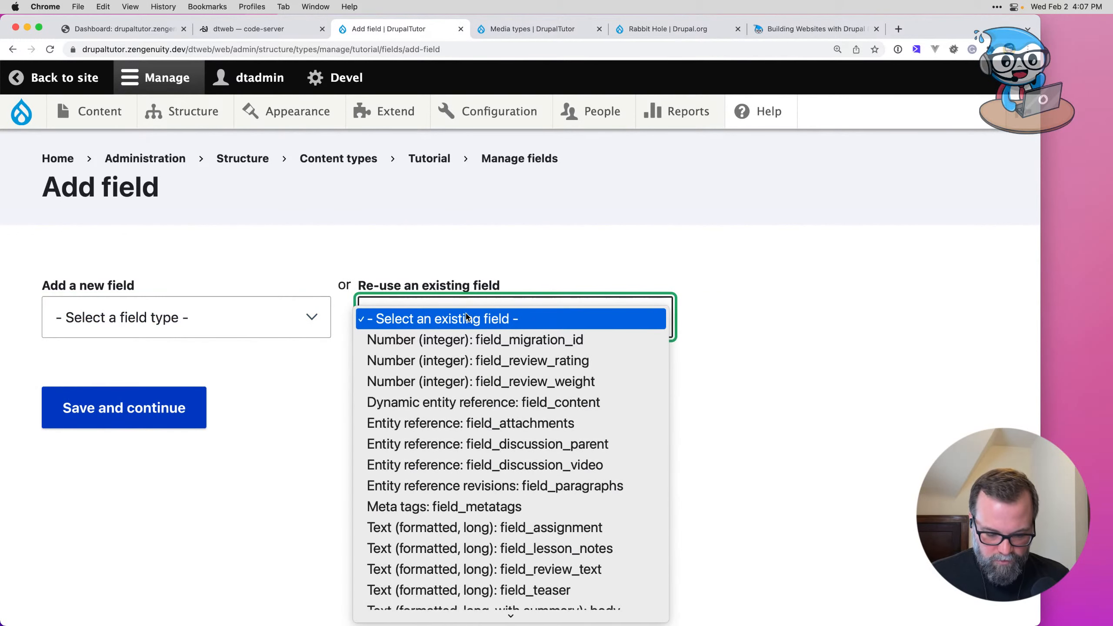
pyautogui.scroll(-1, 503, 452)
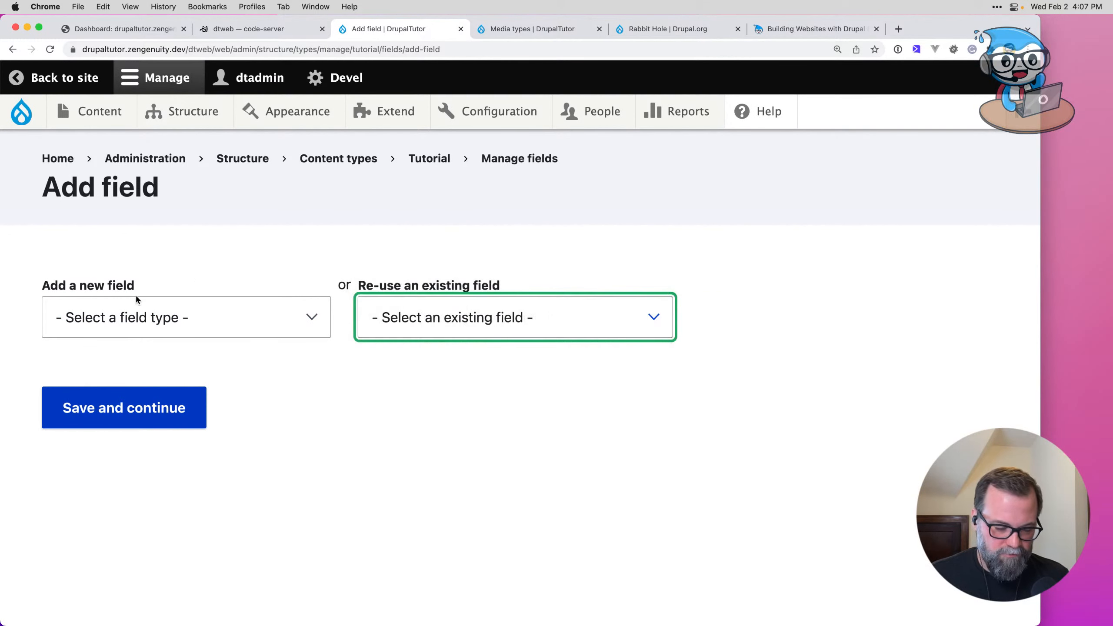
pyautogui.click(136, 294)
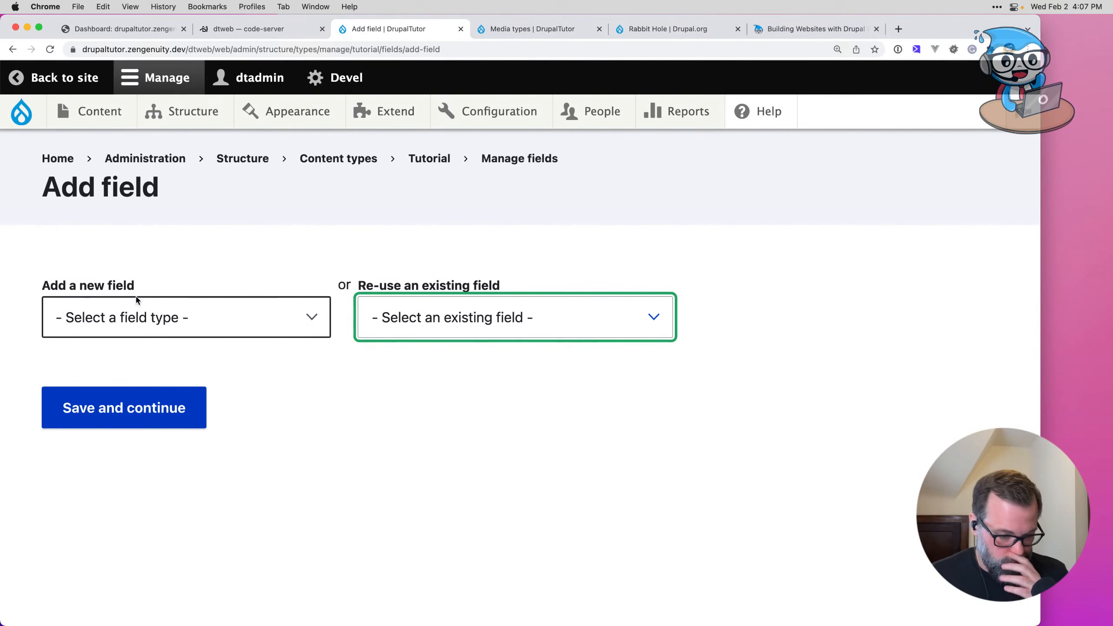
# Step: Add a new Link field labeled URL to the Tutorial type and save its field settings limited to 1 value
pyautogui.click(152, 309)
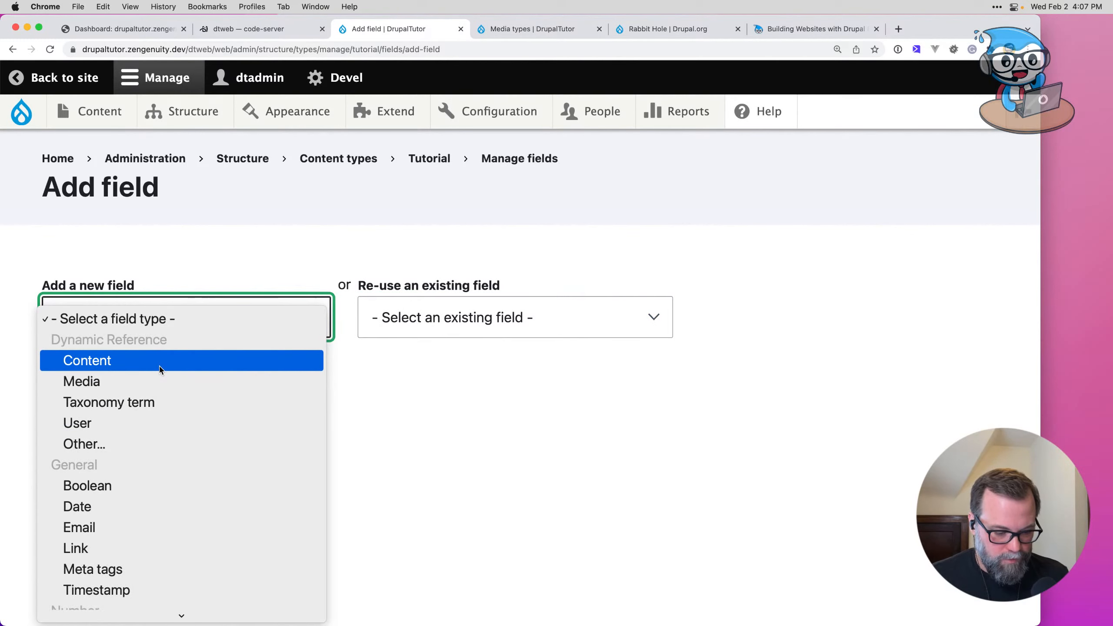
pyautogui.scroll(-1, 160, 369)
pyautogui.scroll(-5, 160, 369)
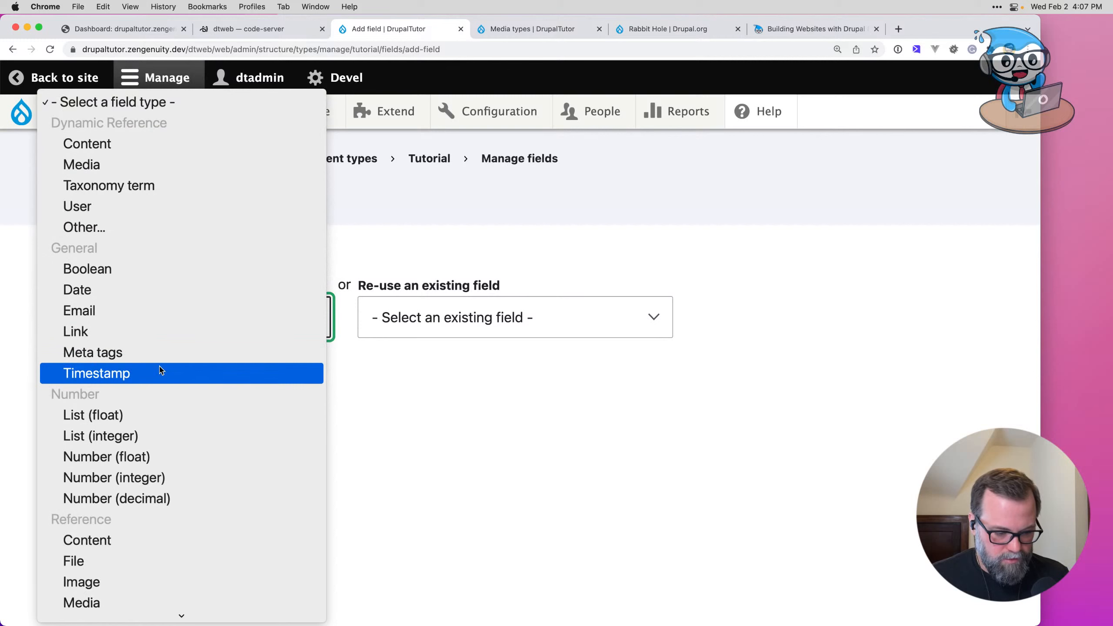
pyautogui.click(161, 332)
pyautogui.click(108, 426)
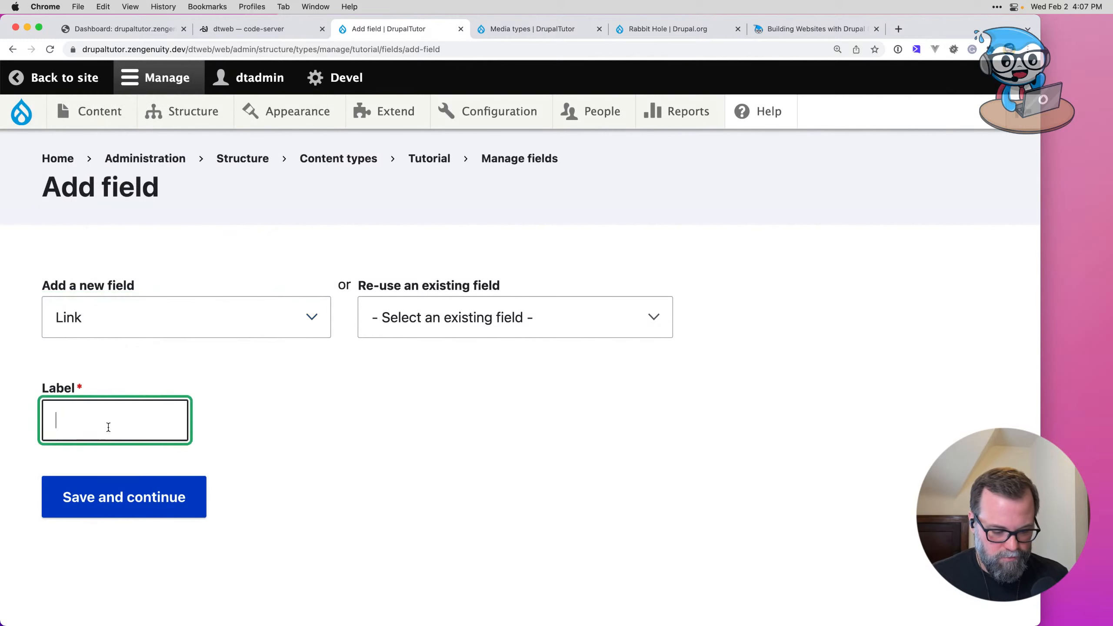
pyautogui.write('URL')
pyautogui.click(153, 513)
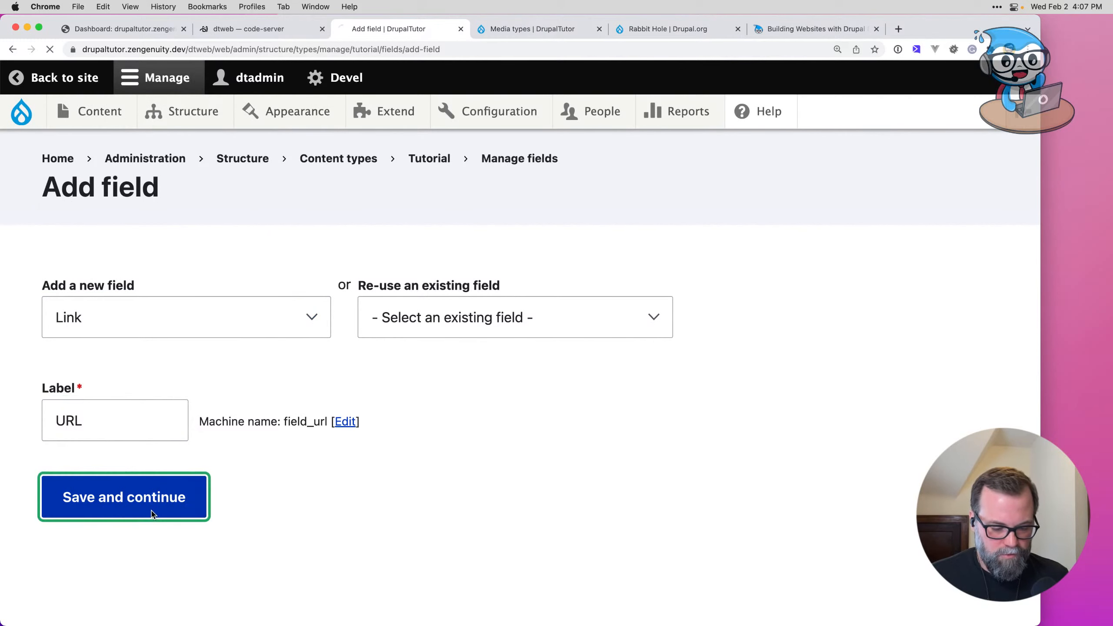
pyautogui.click(155, 498)
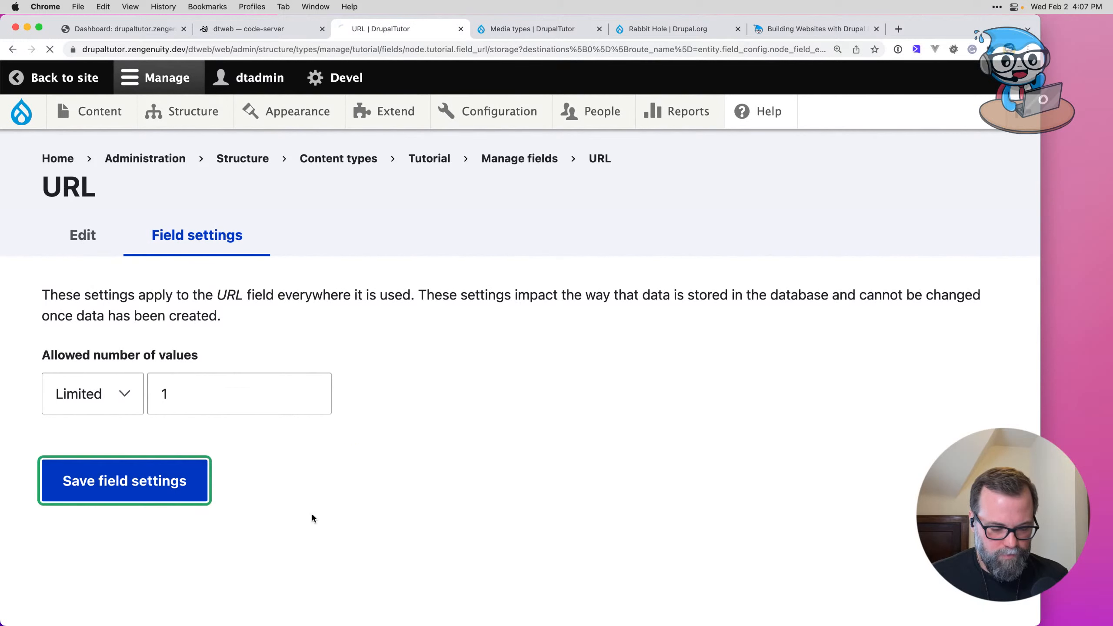
# Step: Make the Tutorial type's URL field required
pyautogui.scroll(-10, 165, 476)
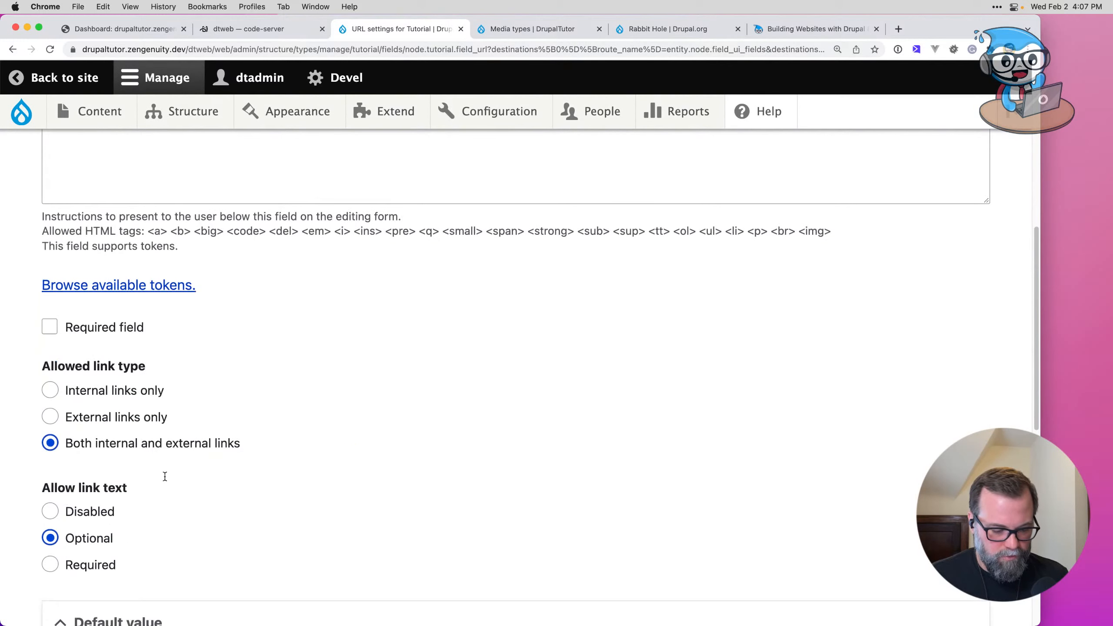
pyautogui.click(104, 327)
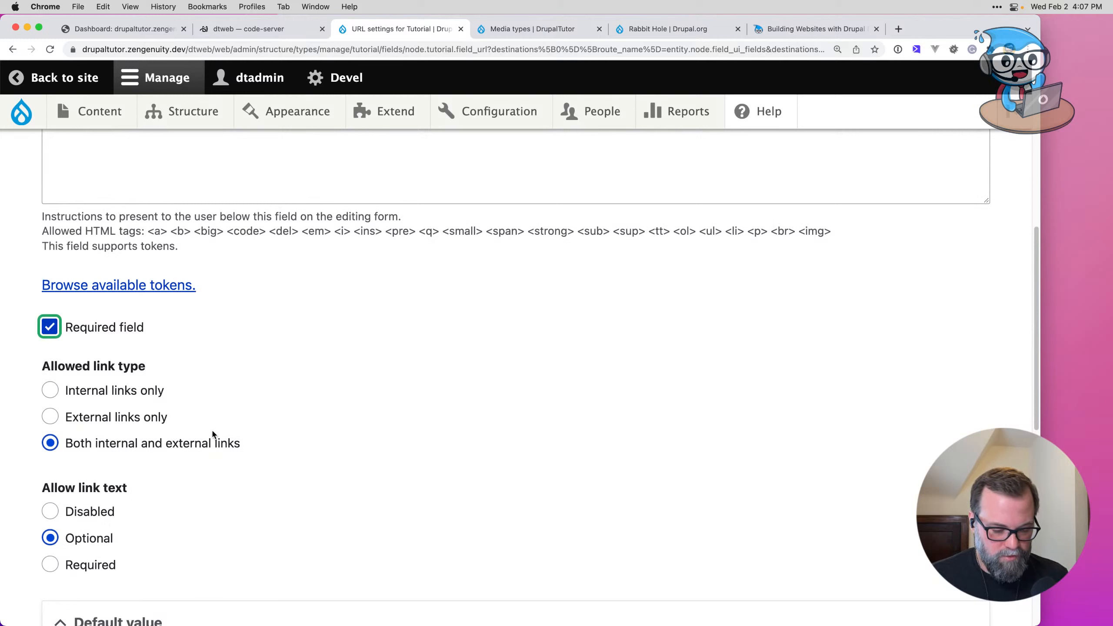
# Step: Restrict the Tutorial URL field to external links only, disable its link text, and save the field settings
pyautogui.click(164, 417)
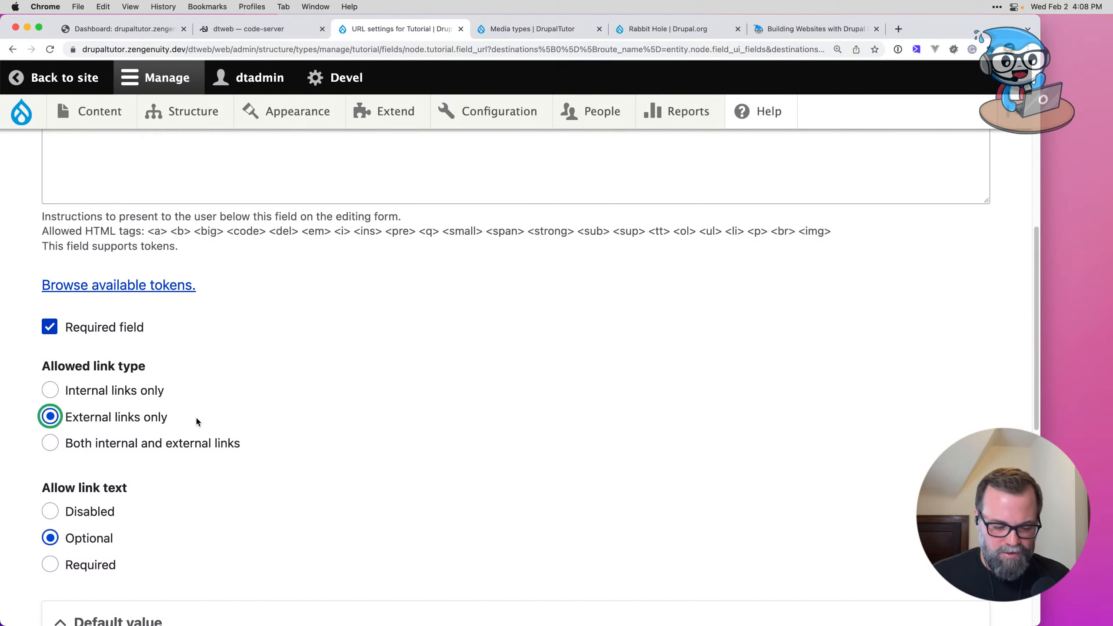
pyautogui.scroll(-1, 197, 422)
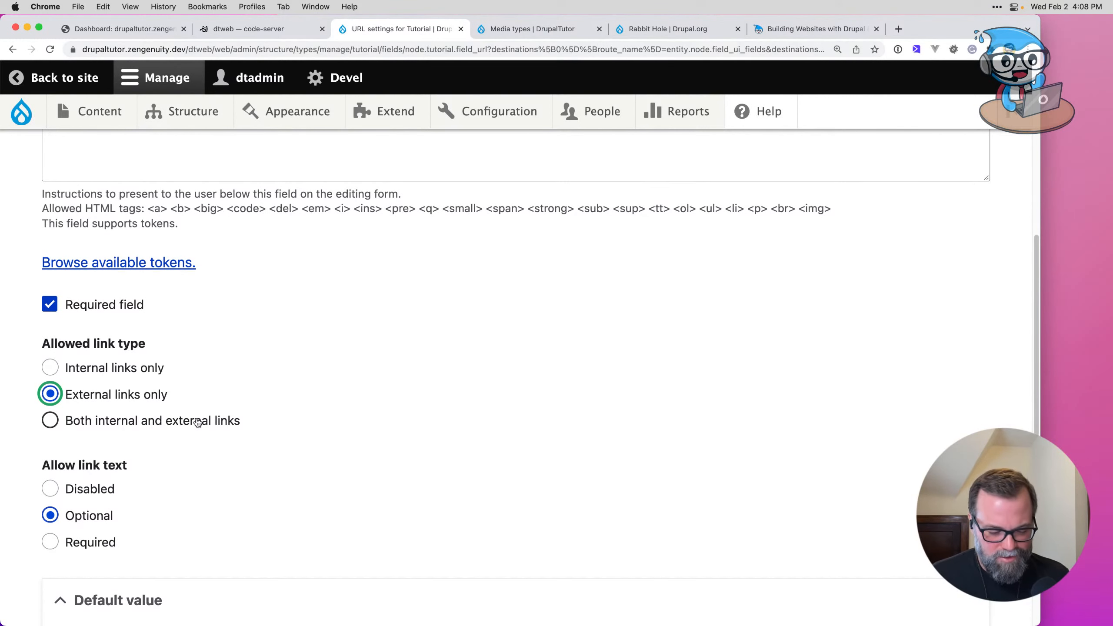
pyautogui.scroll(-7, 197, 422)
pyautogui.scroll(-2, 226, 463)
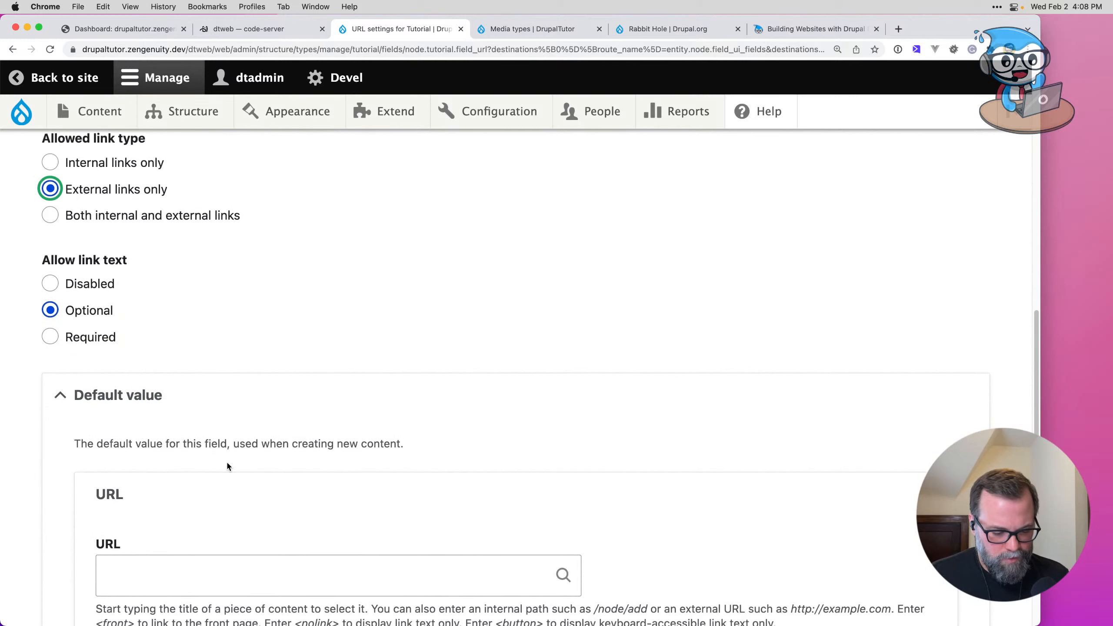
pyautogui.scroll(-3, 226, 465)
pyautogui.click(101, 187)
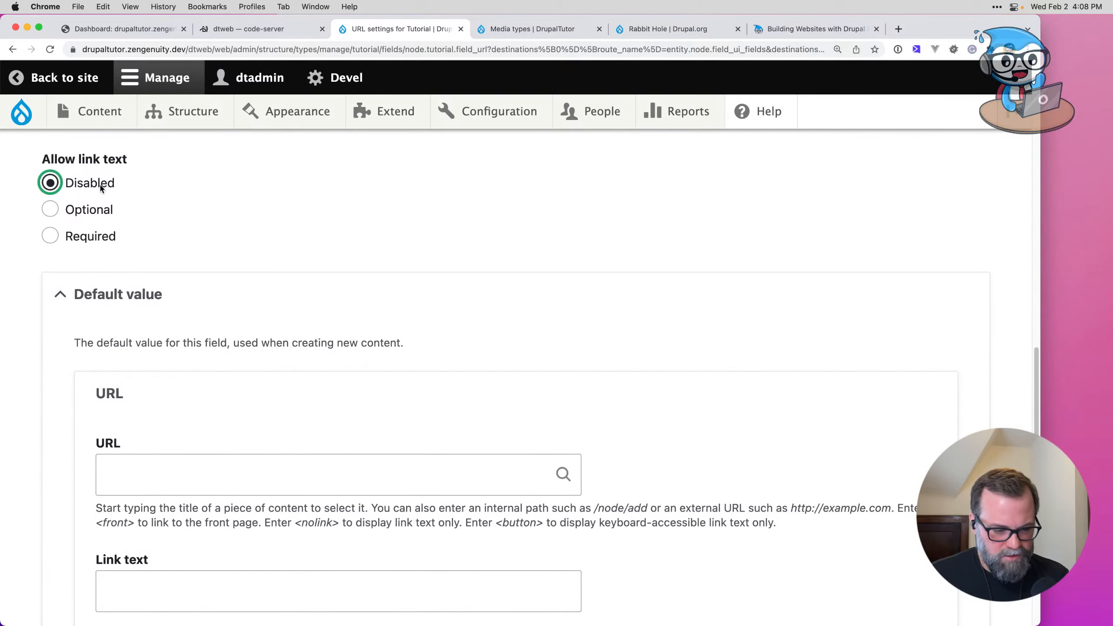
pyautogui.scroll(-6, 109, 543)
pyautogui.click(107, 502)
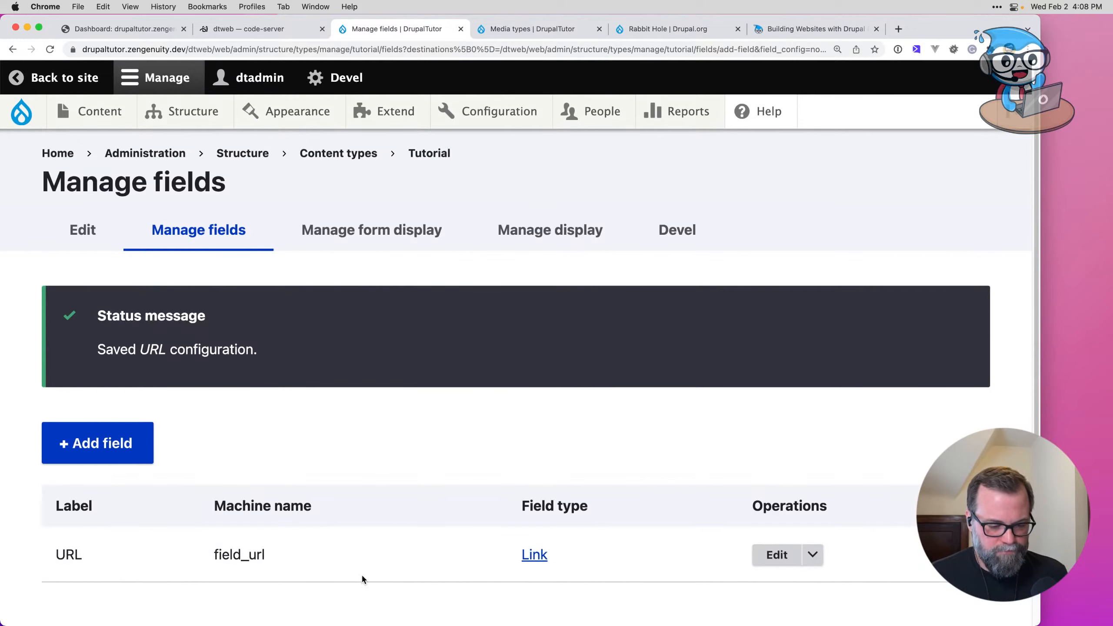
# Step: Check the field specification spreadsheet and add a new Image field labelled Thumbnail to the Tutorial content type
pyautogui.press('super+Tab')
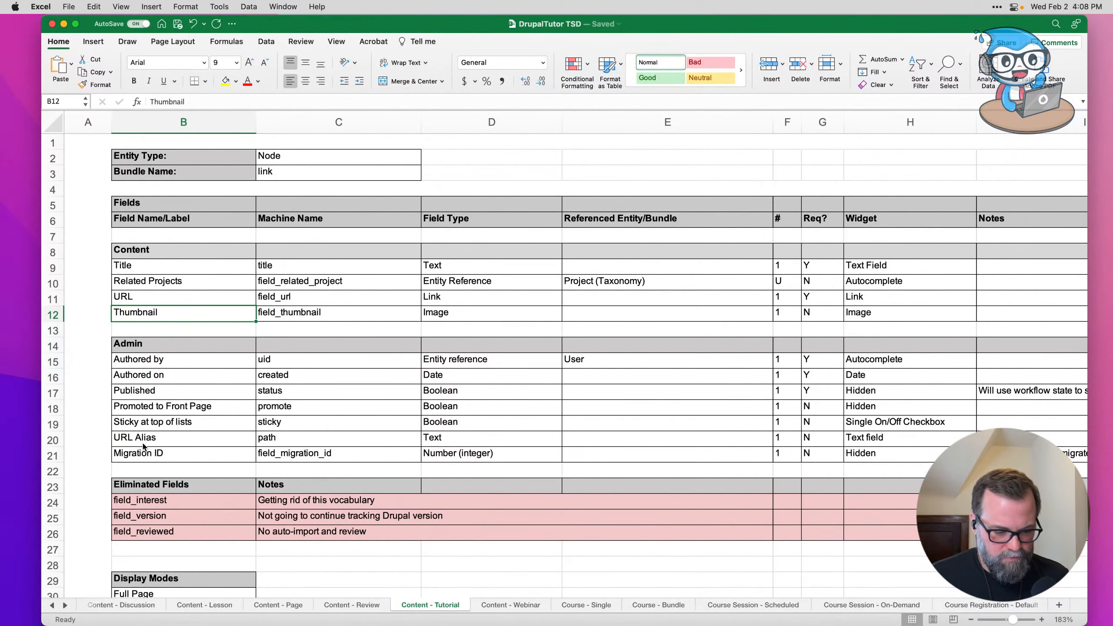
pyautogui.press('super+Tab')
pyautogui.click(123, 440)
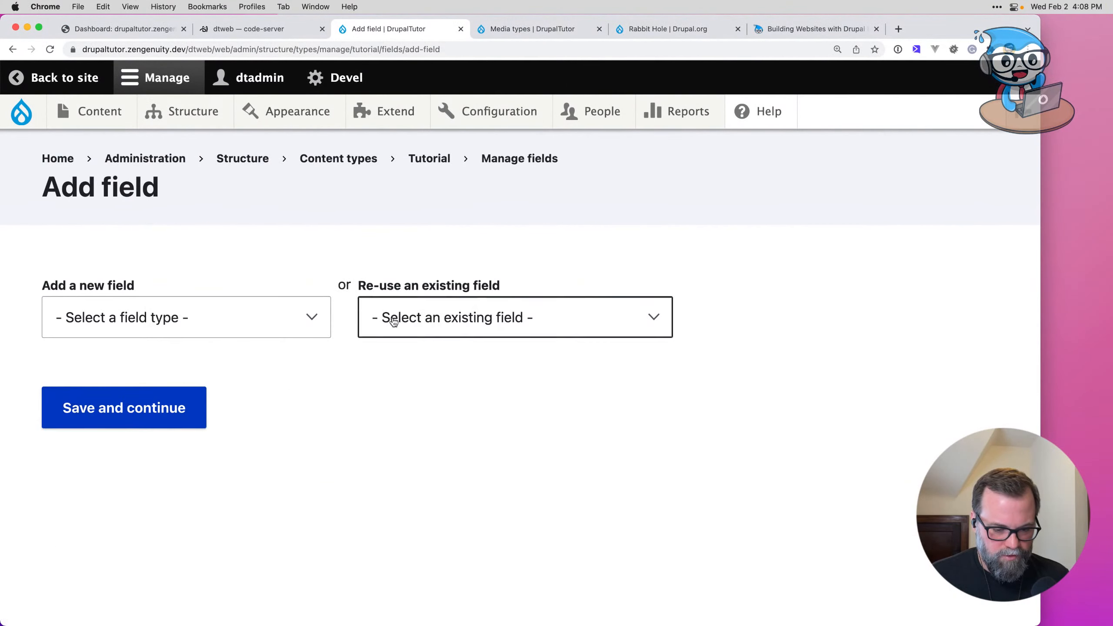
pyautogui.click(394, 322)
pyautogui.scroll(-1, 424, 410)
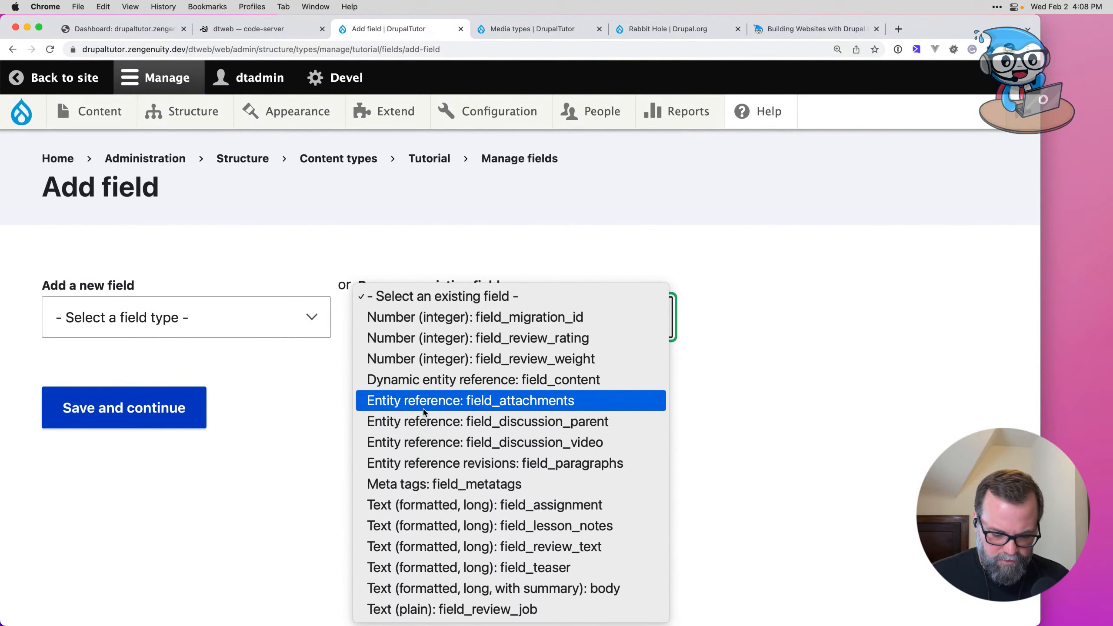
pyautogui.click(176, 319)
pyautogui.click(176, 319)
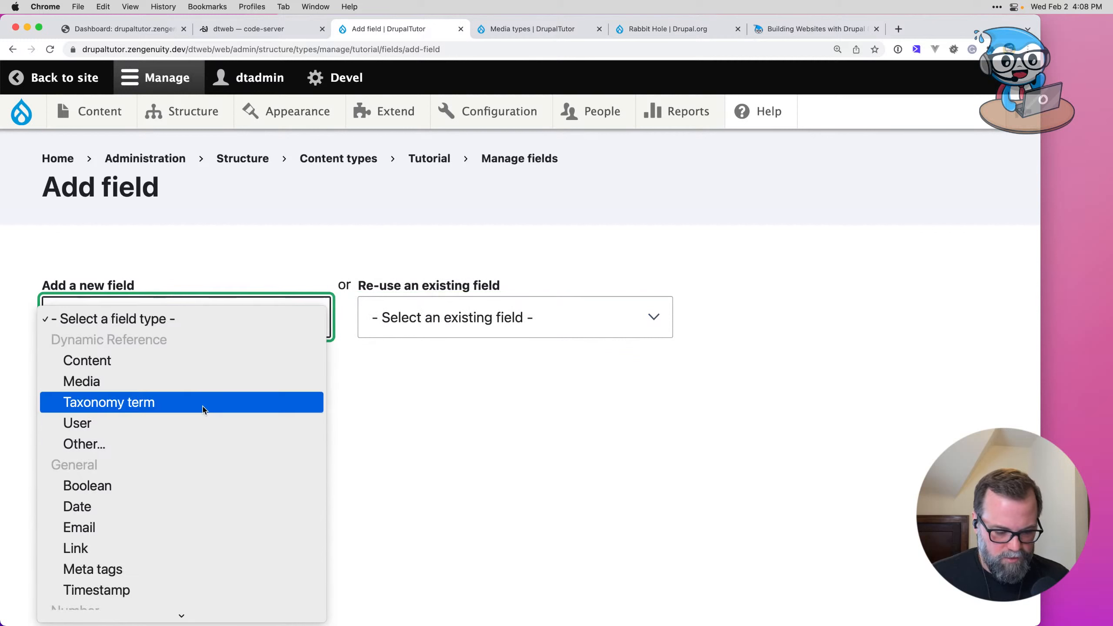
pyautogui.scroll(-5, 203, 412)
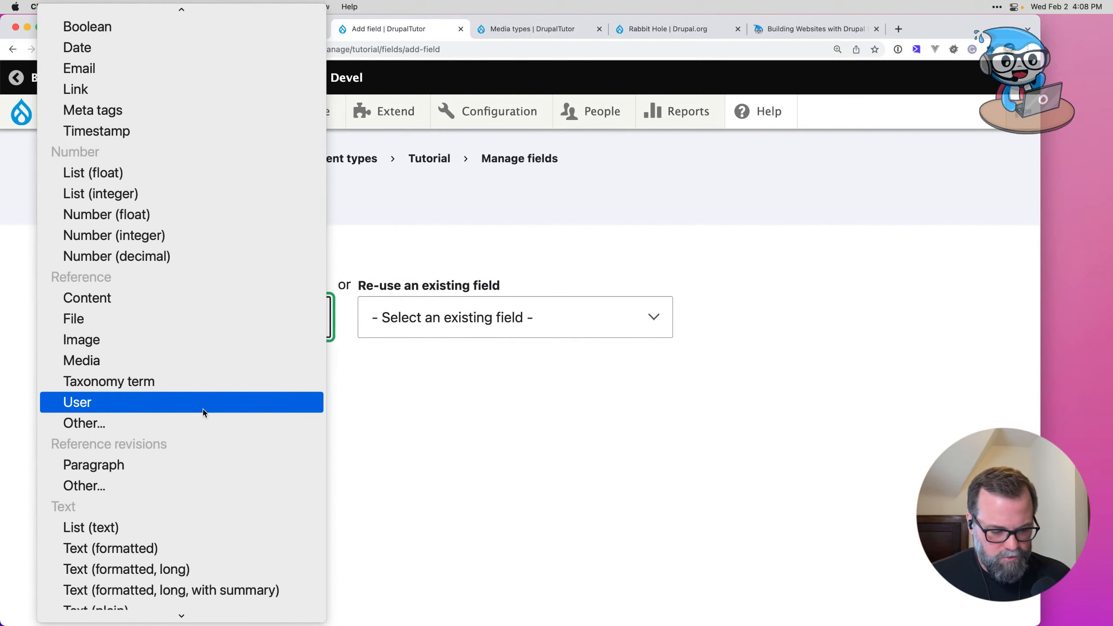
pyautogui.click(184, 346)
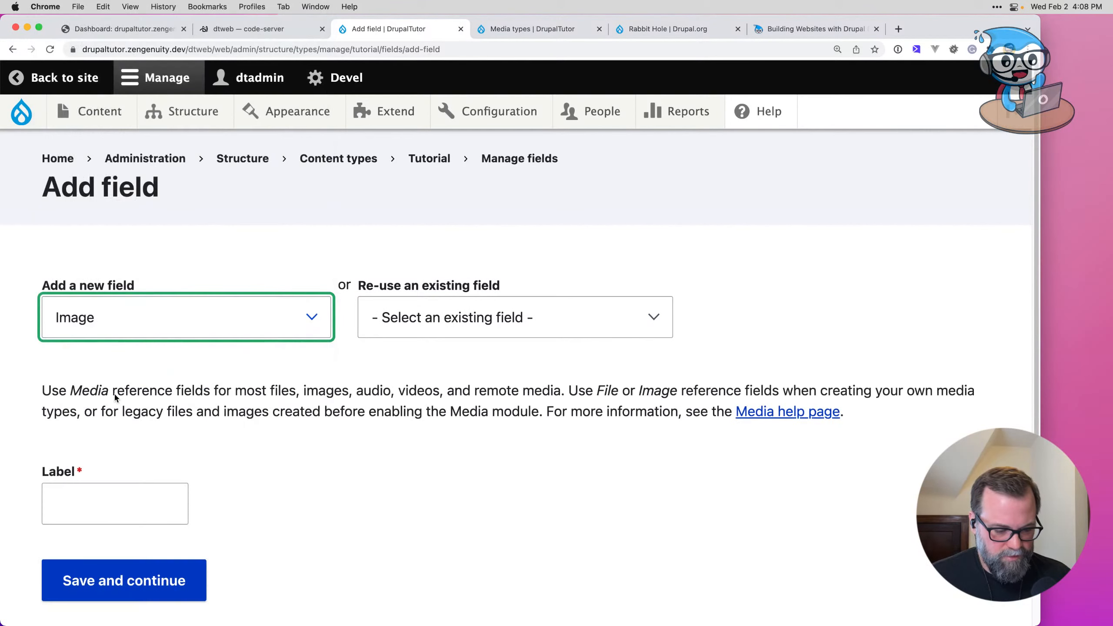
pyautogui.click(58, 519)
pyautogui.write('Thumbnail')
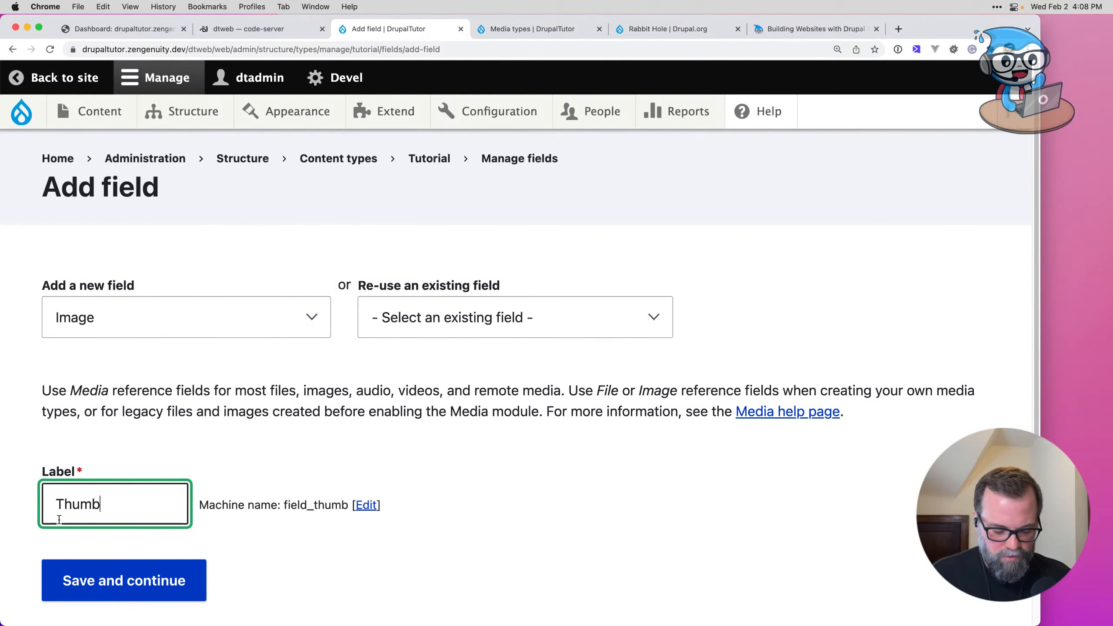
pyautogui.click(75, 590)
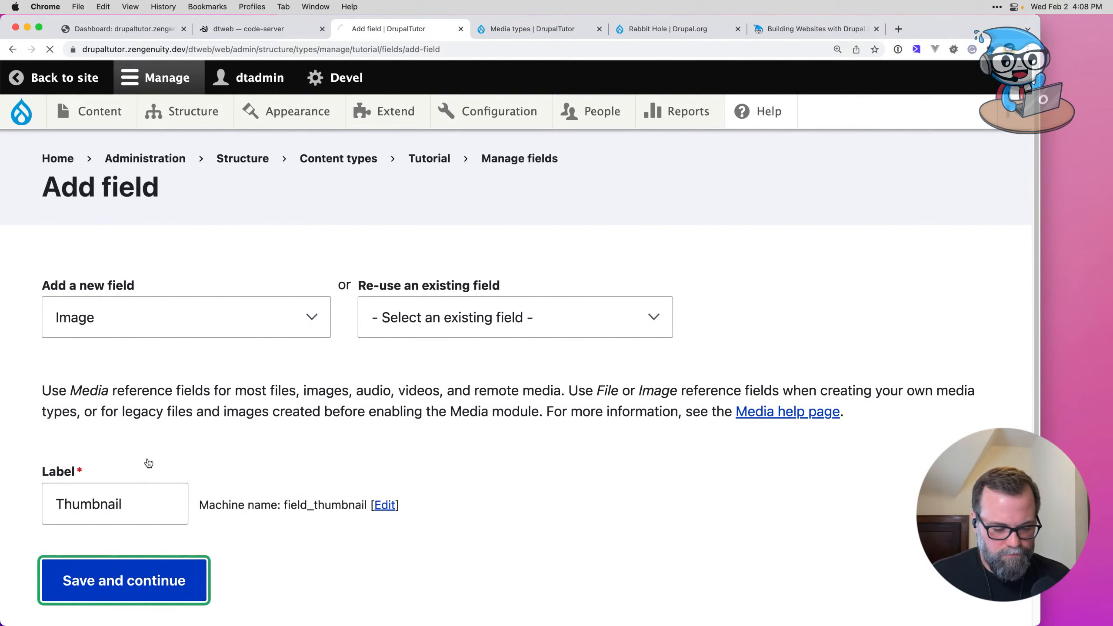
# Step: Save the Thumbnail field's storage settings with the allowed number of values limited to 1
pyautogui.scroll(-5, 151, 449)
pyautogui.scroll(-5, 151, 454)
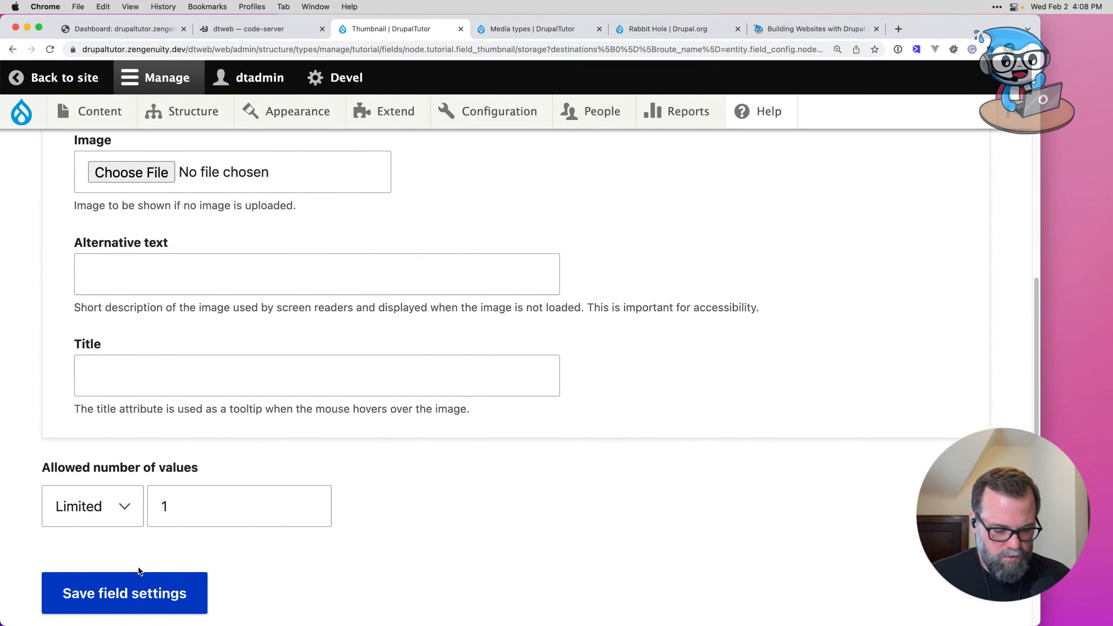
pyautogui.click(139, 573)
# Step: Set the Thumbnail field's file directory to tutorial-thumbnails and save the settings
pyautogui.scroll(-10, 167, 428)
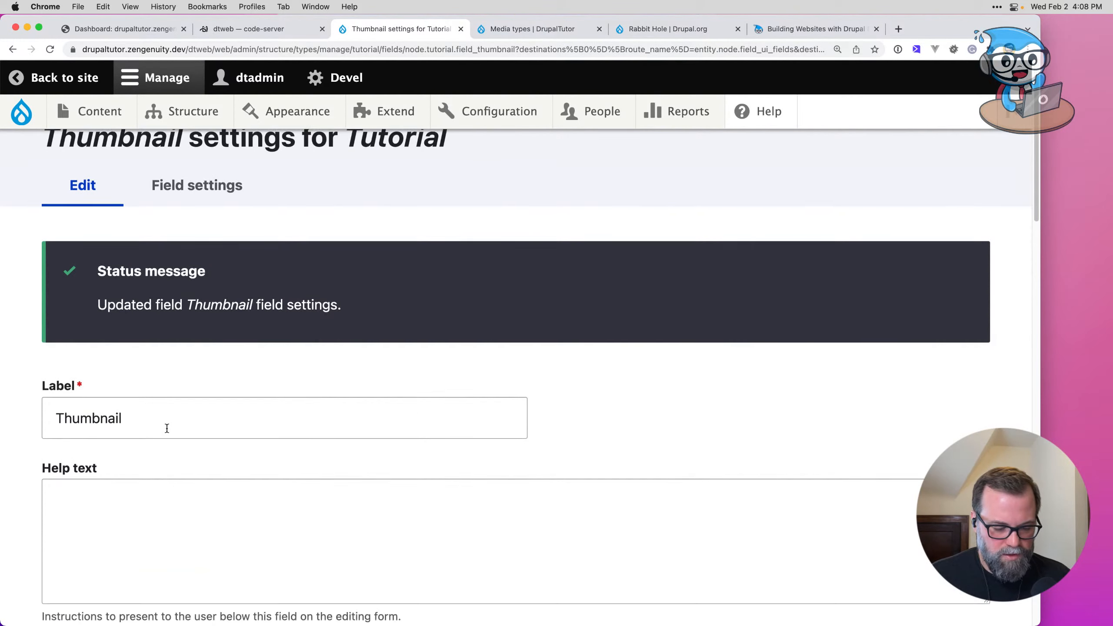
pyautogui.scroll(-10, 167, 428)
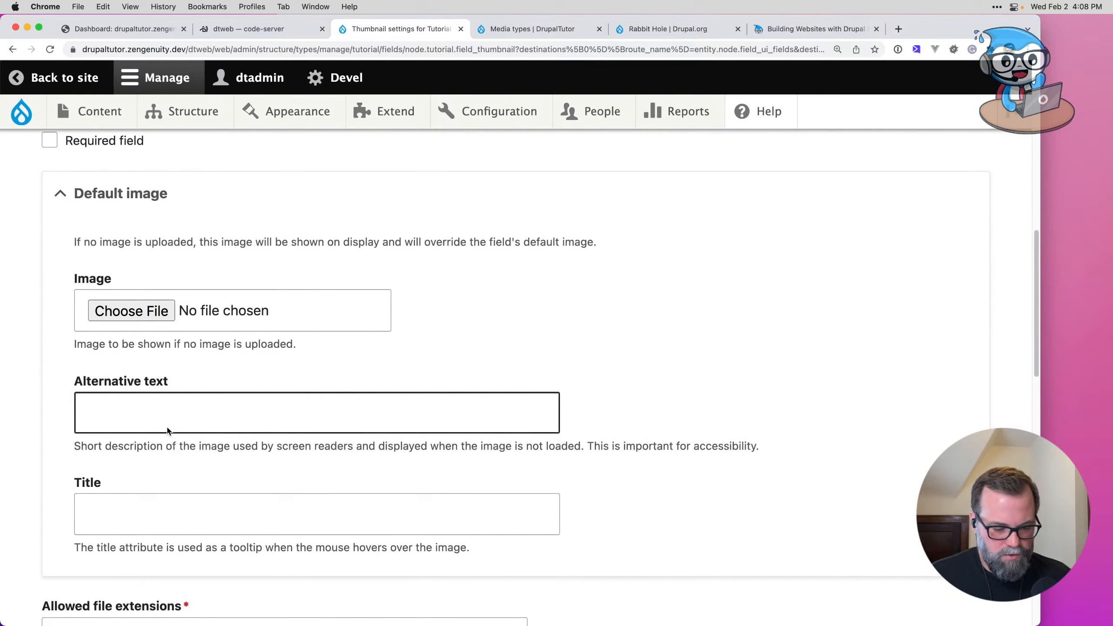
pyautogui.tripleClick(273, 457)
pyautogui.moveTo(276, 458); pyautogui.dragTo(2, 432)
pyautogui.write('tutorial')
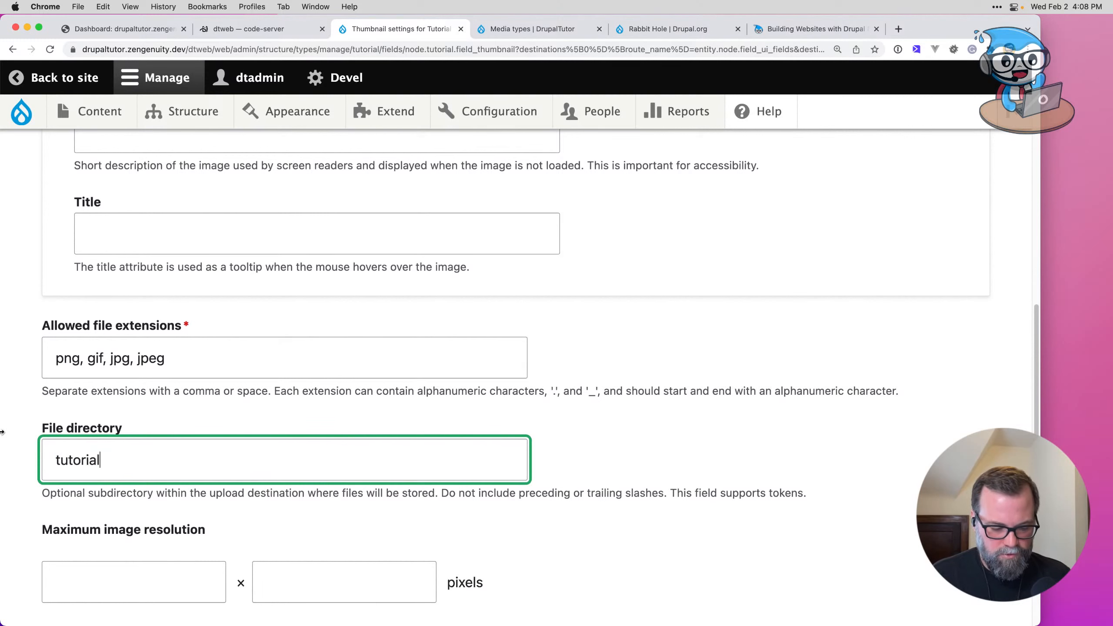
pyautogui.write('-thumba')
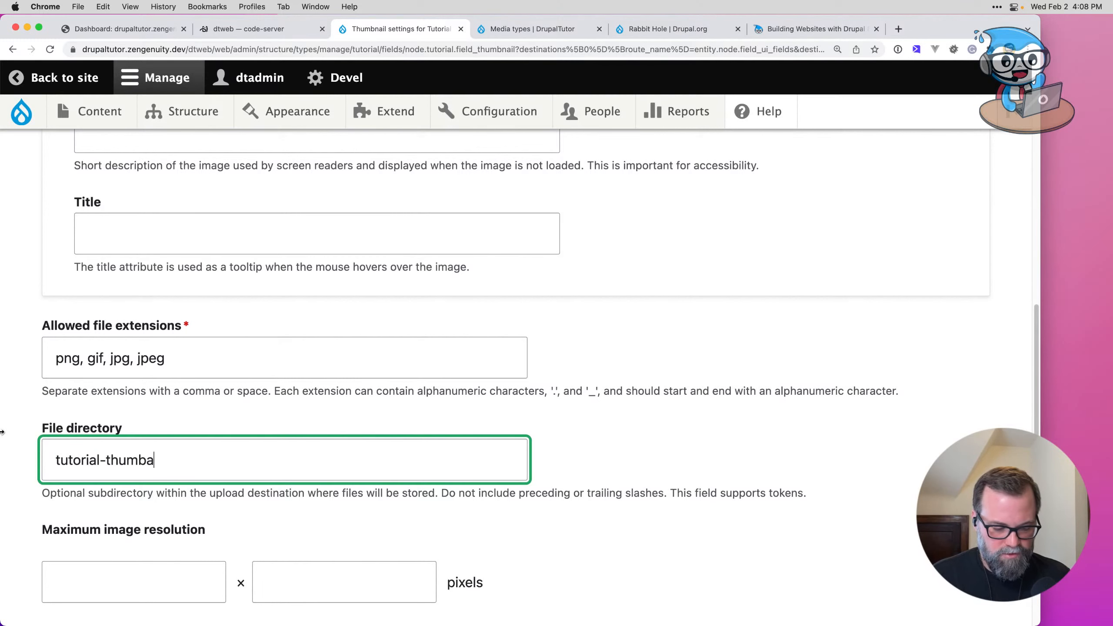
pyautogui.write('ni')
pyautogui.press('BackSpace')
pyautogui.press('BackSpace')
pyautogui.press('BackSpace')
pyautogui.write('nails')
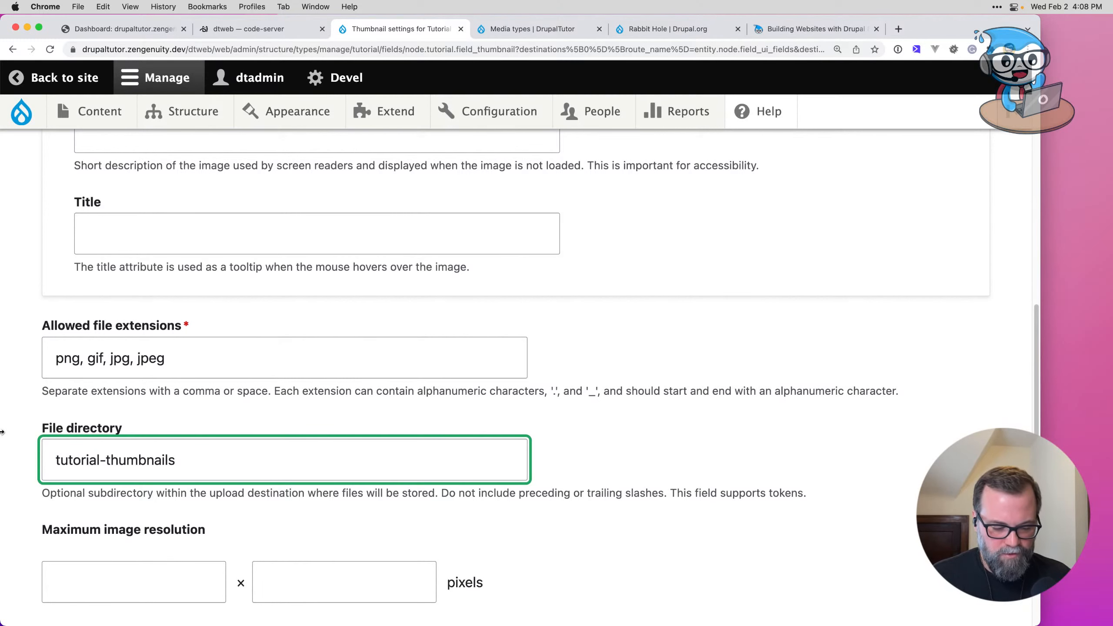
pyautogui.scroll(-15, 22, 448)
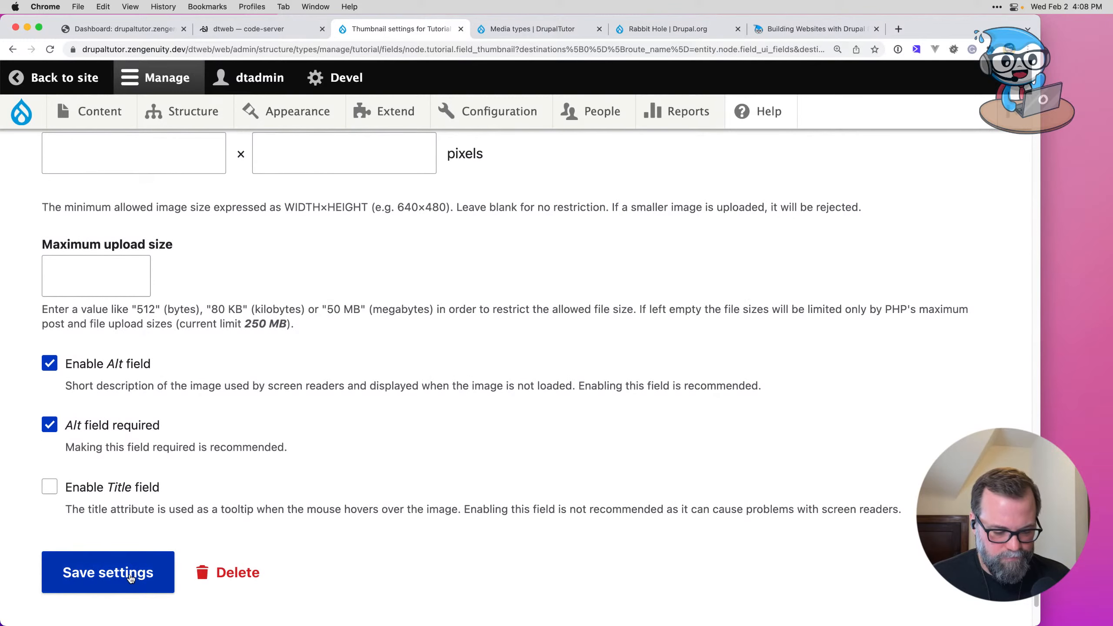
pyautogui.click(131, 578)
# Step: Start adding another field to the Tutorial content type, choosing the Taxonomy term reference type
pyautogui.scroll(-3, 244, 437)
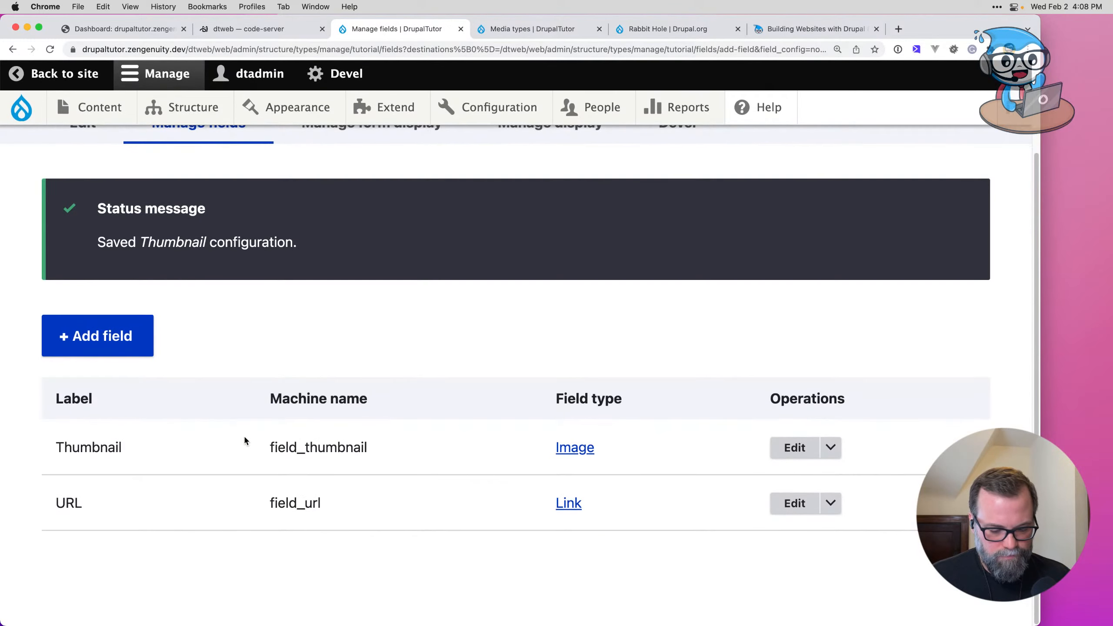
pyautogui.click(151, 351)
pyautogui.click(182, 326)
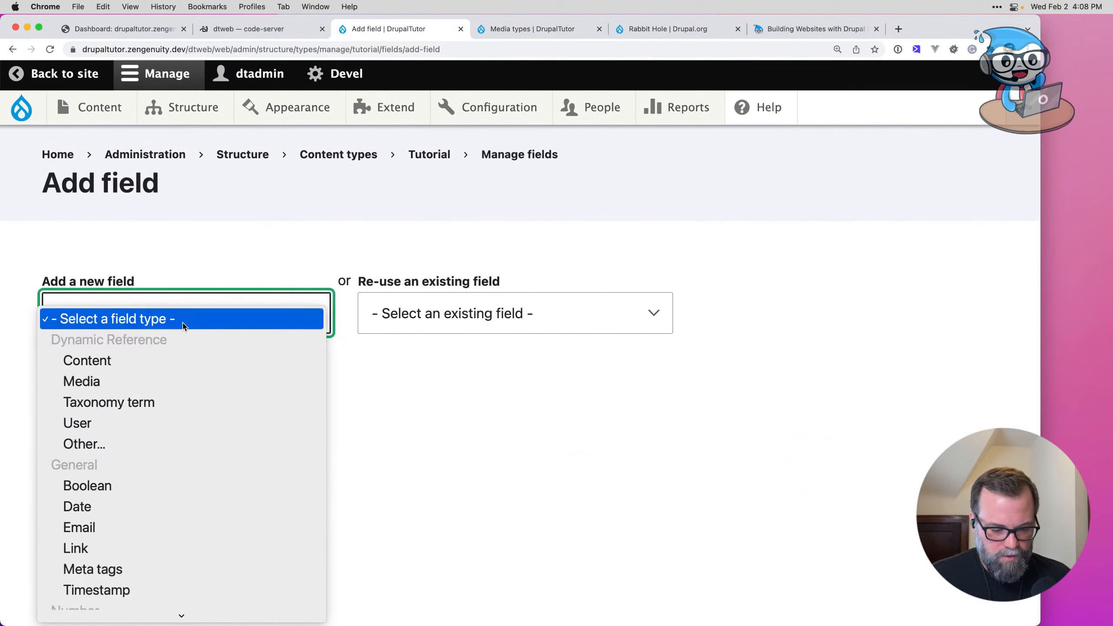
pyautogui.scroll(-3, 189, 434)
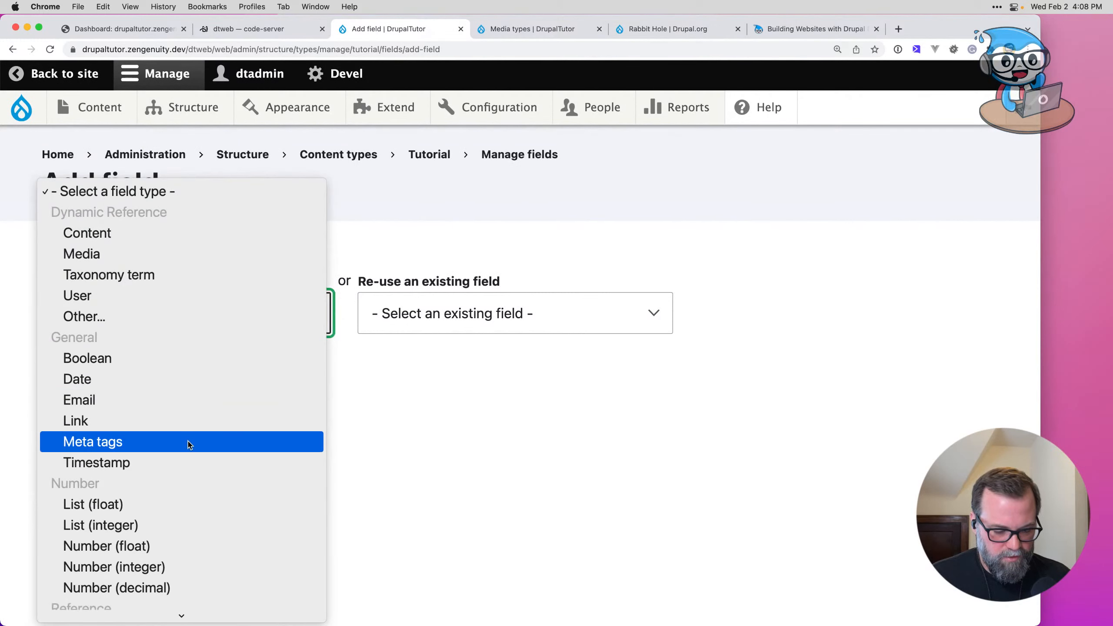
pyautogui.scroll(-5, 188, 444)
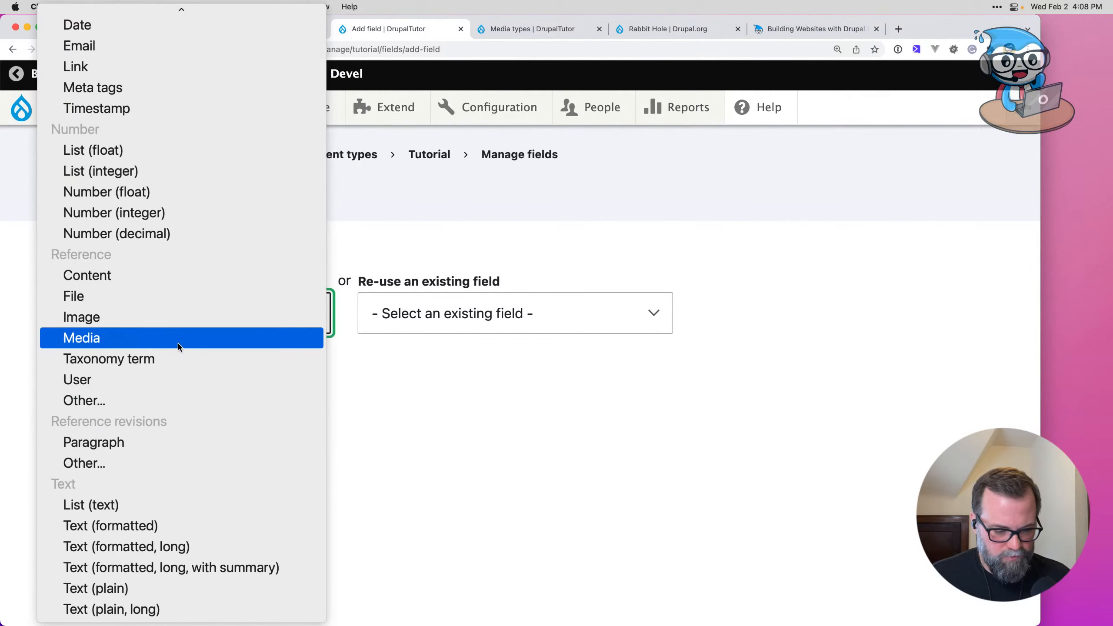
pyautogui.click(179, 358)
pyautogui.click(149, 414)
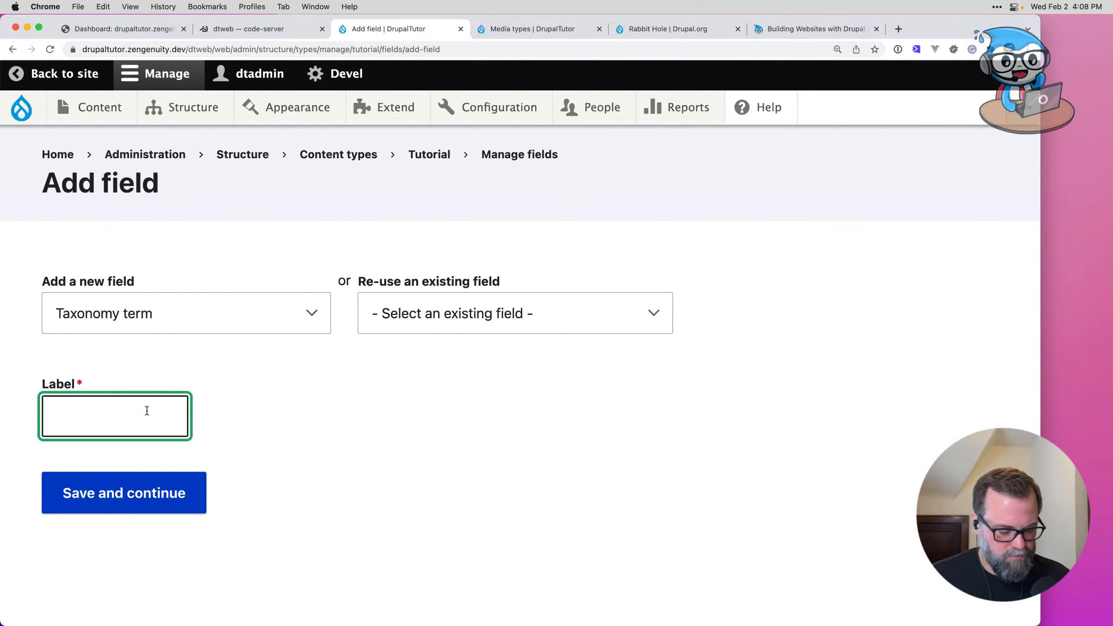
# Step: Check the spreadsheet, label the taxonomy field Related Projects with machine name field_related_project, and continue to its field settings
pyautogui.press('super+Tab')
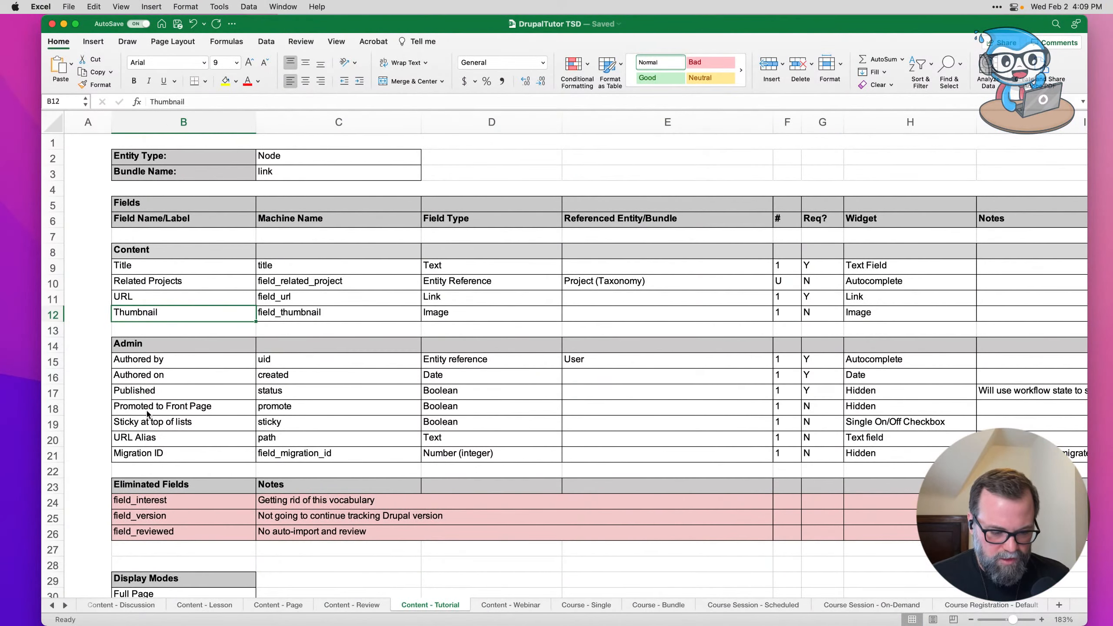
pyautogui.press('super+Tab')
pyautogui.write('PRo')
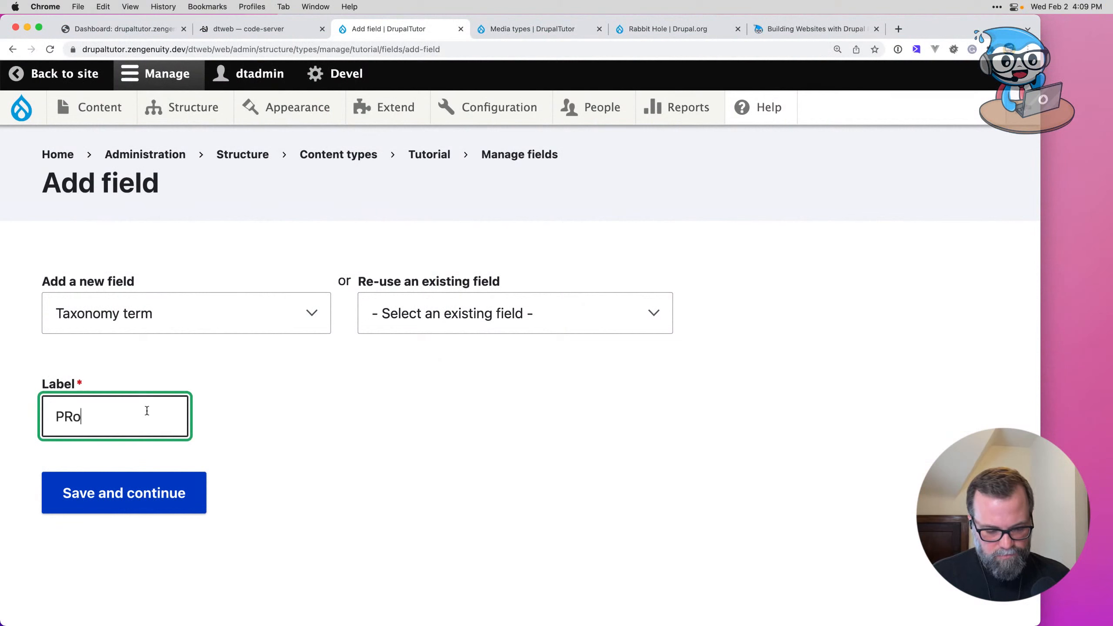
pyautogui.press('BackSpace')
pyautogui.press('BackSpace')
pyautogui.press('BackSpace')
pyautogui.write('Relate')
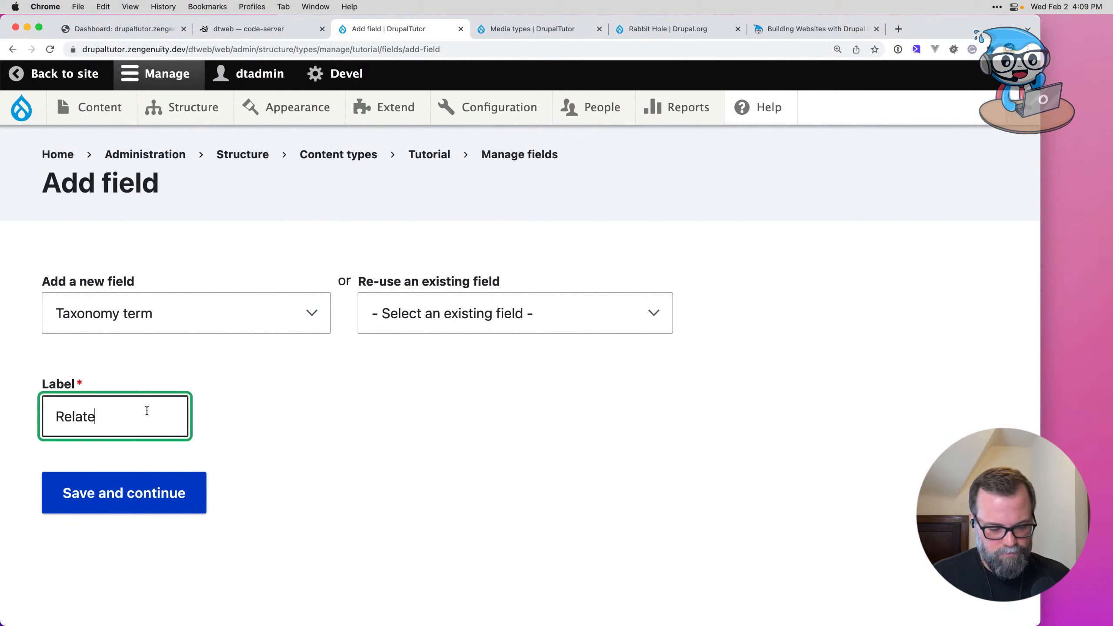
pyautogui.write('d Projects')
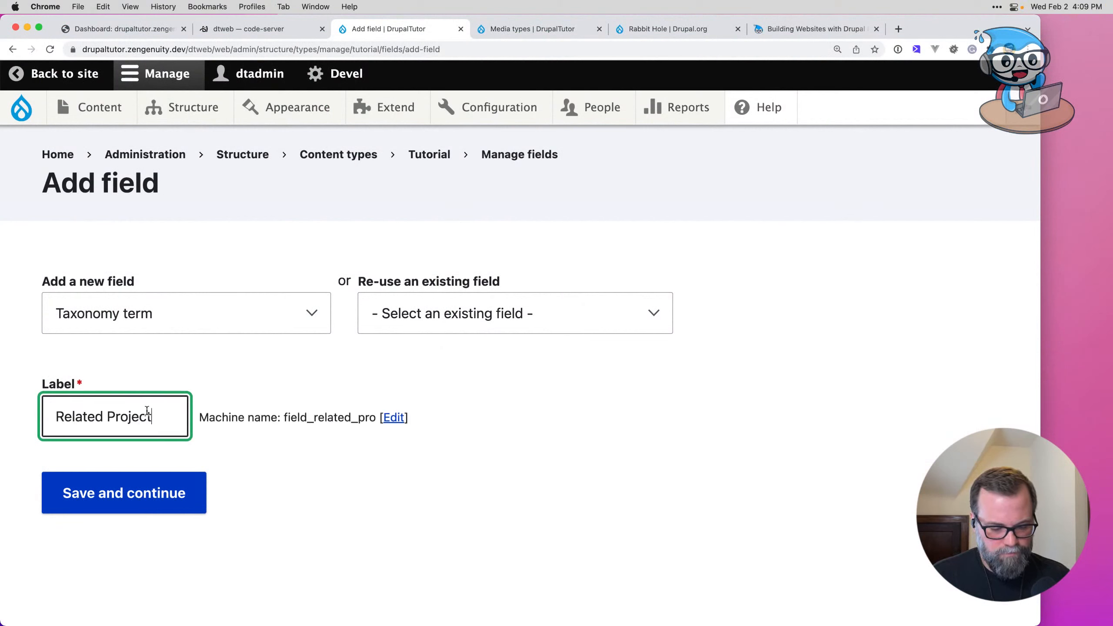
pyautogui.click(419, 417)
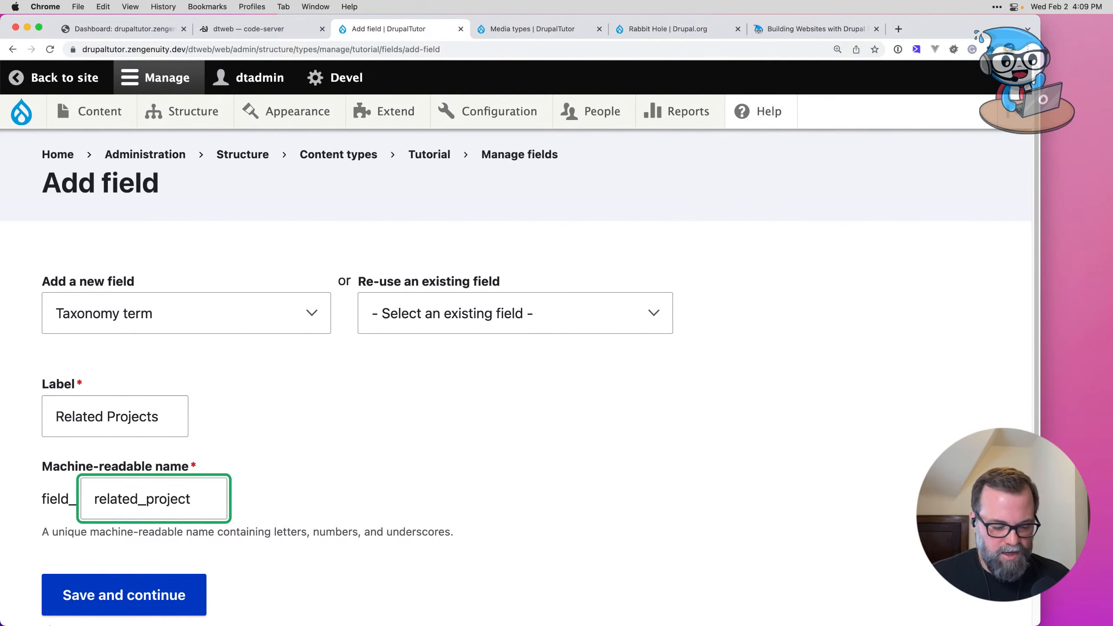
pyautogui.click(97, 580)
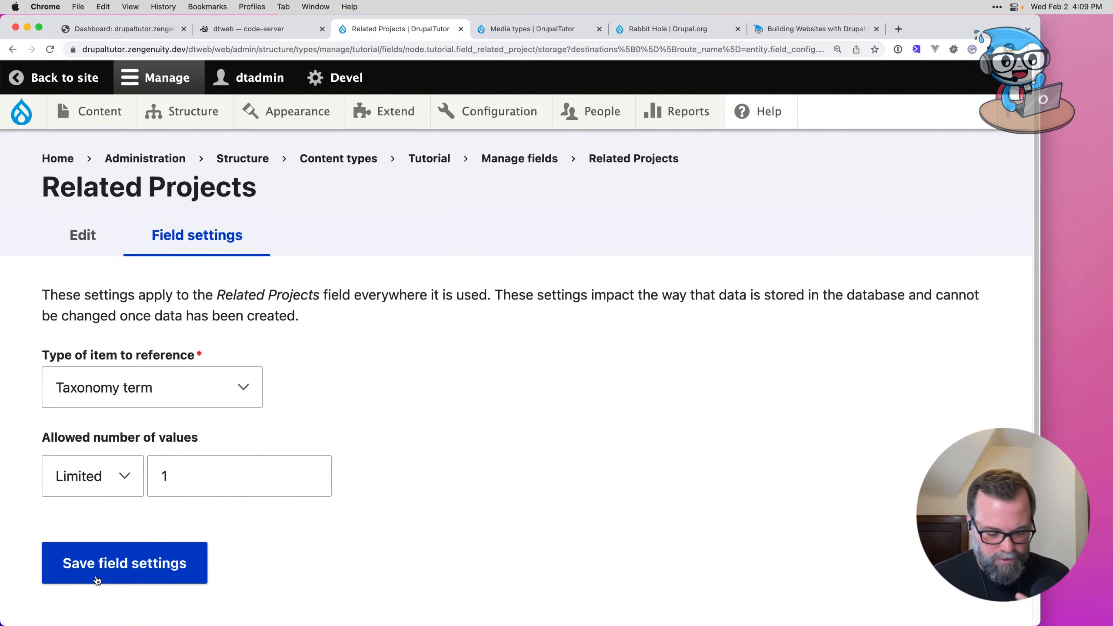
# Step: Allow an unlimited number of values for the Related Projects field and save the field settings
pyautogui.click(103, 477)
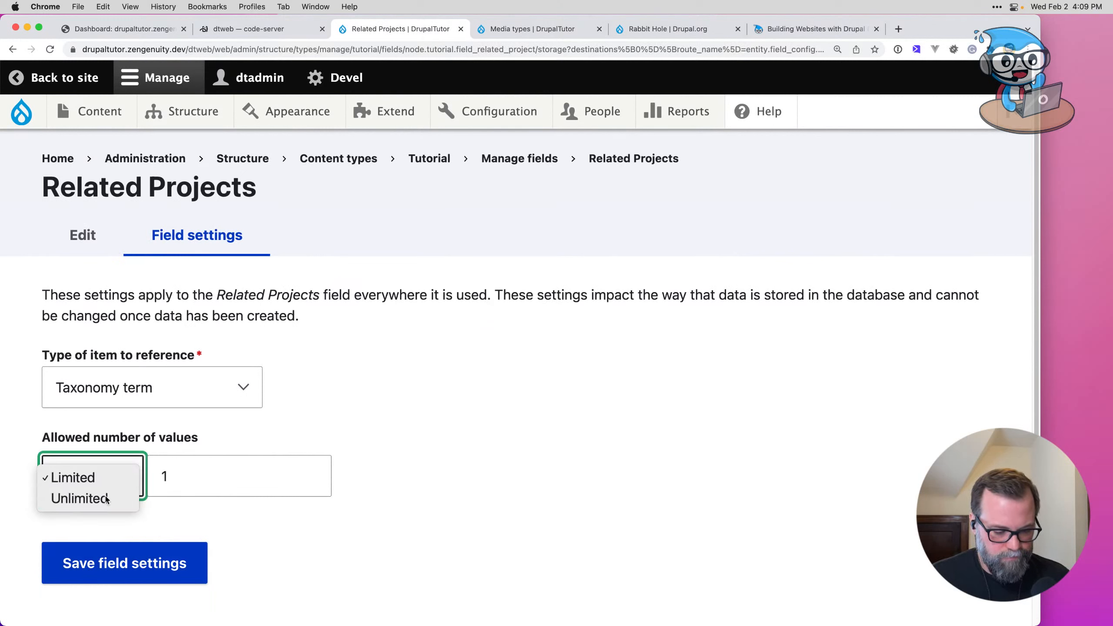
pyautogui.click(106, 499)
pyautogui.click(141, 514)
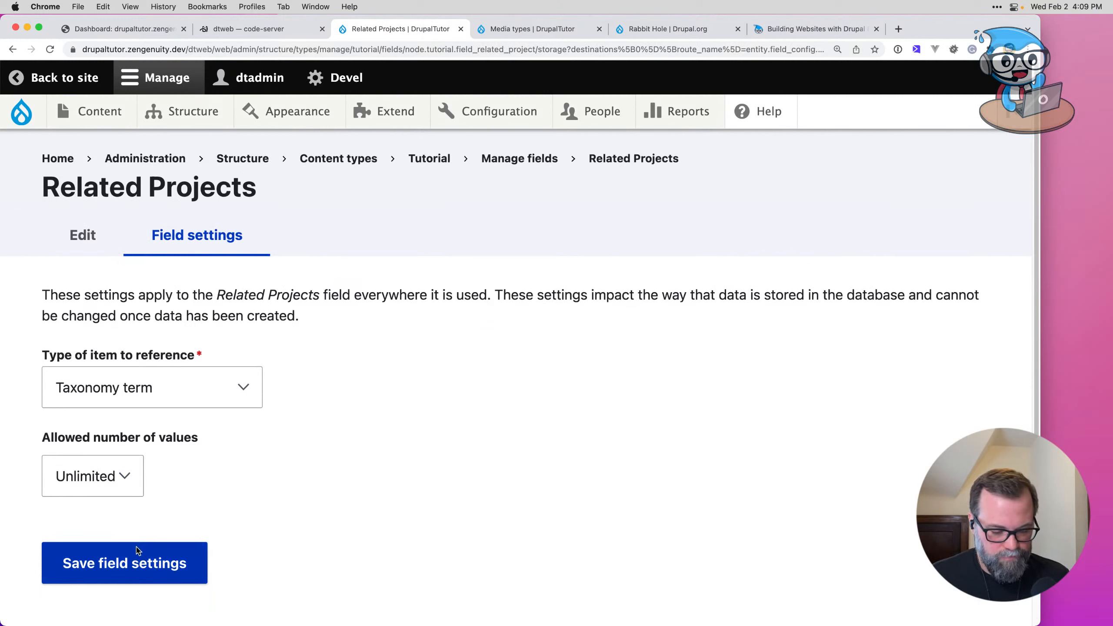
pyautogui.click(133, 560)
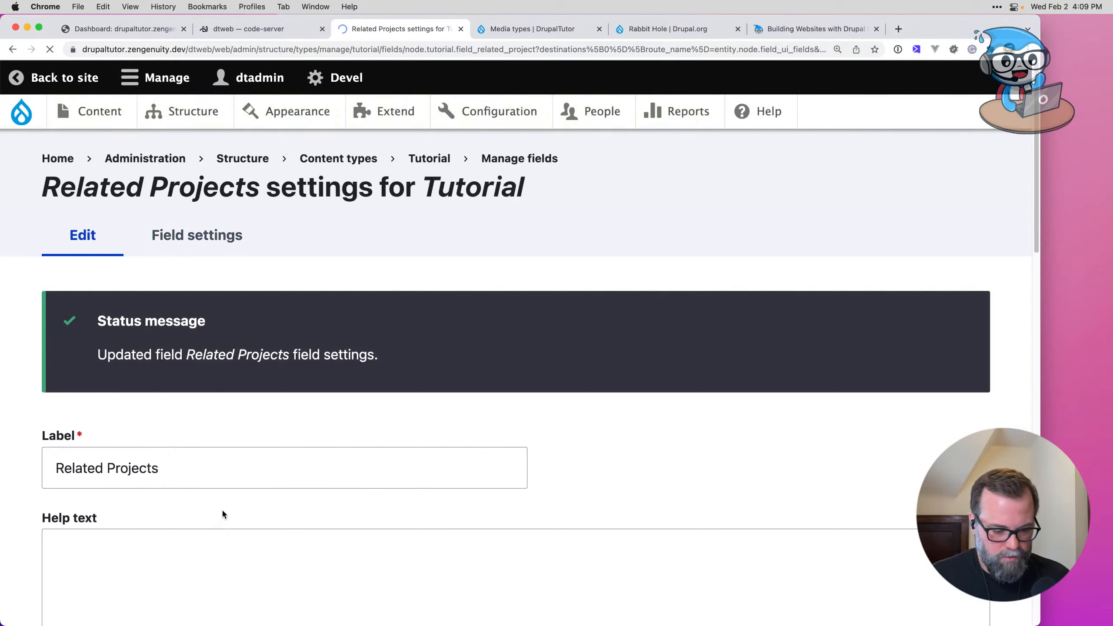
# Step: Limit the Related Projects field to the Project vocabulary and save its settings
pyautogui.scroll(-5, 208, 502)
pyautogui.scroll(-10, 208, 506)
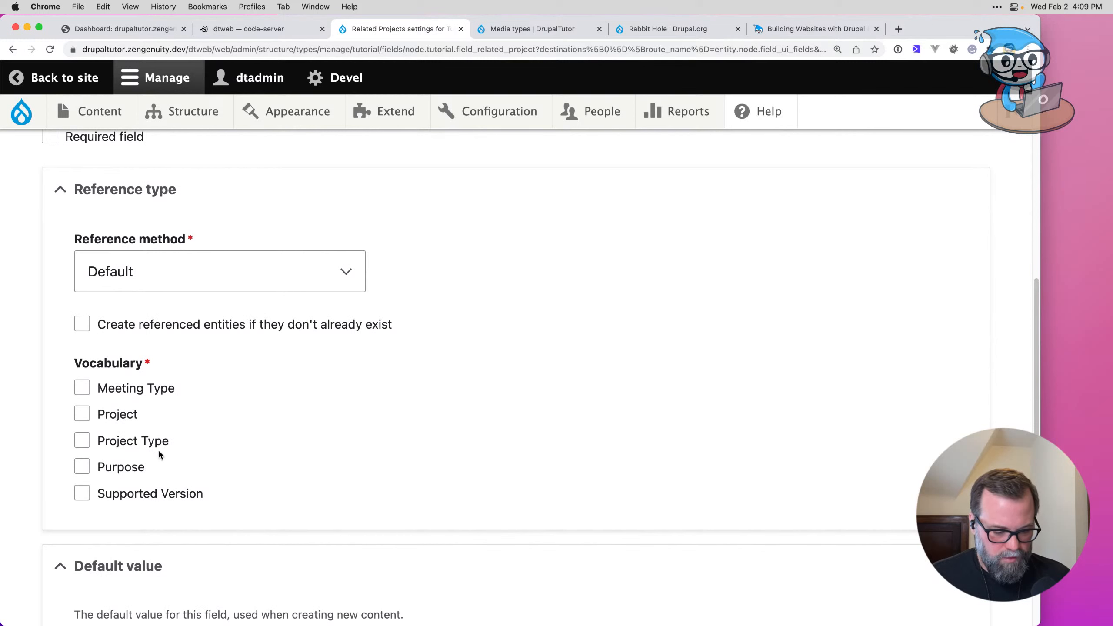
pyautogui.click(117, 414)
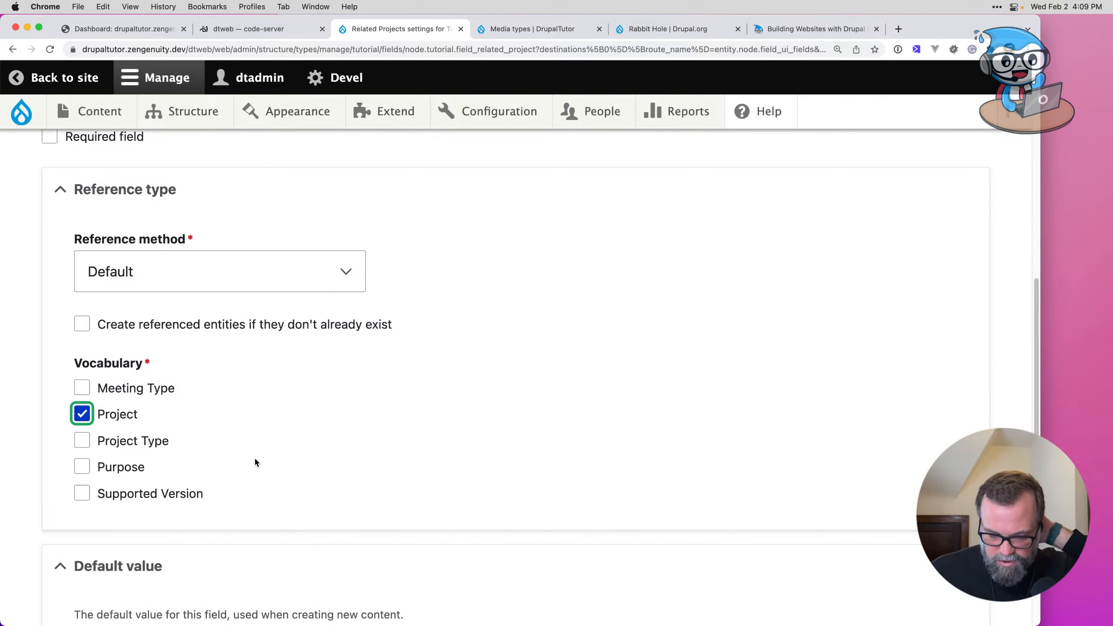
pyautogui.scroll(-10, 263, 466)
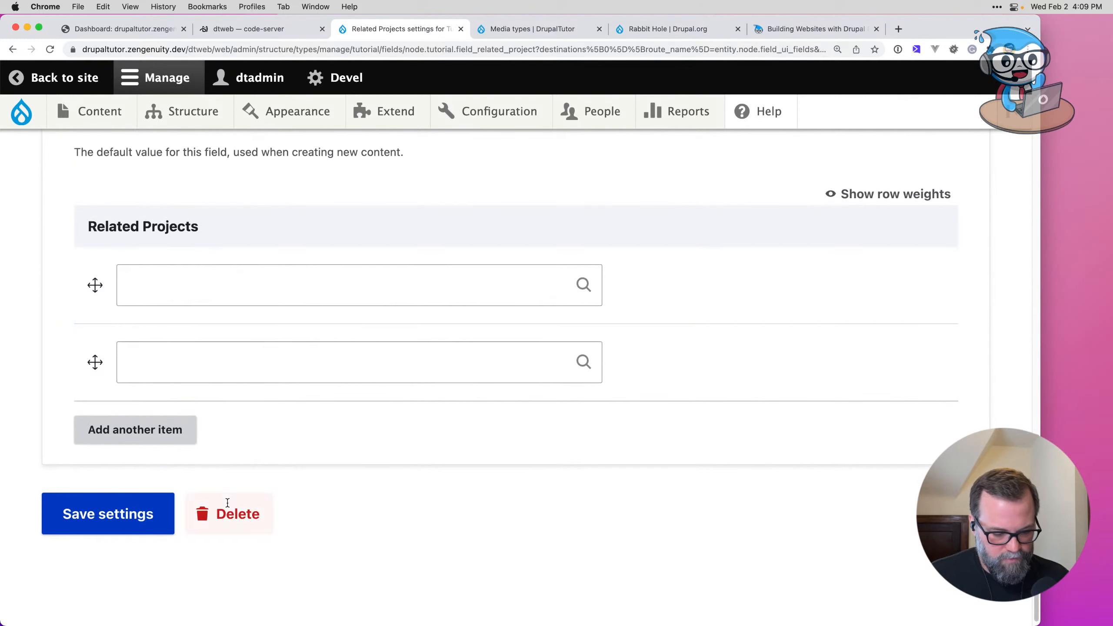
pyautogui.click(141, 513)
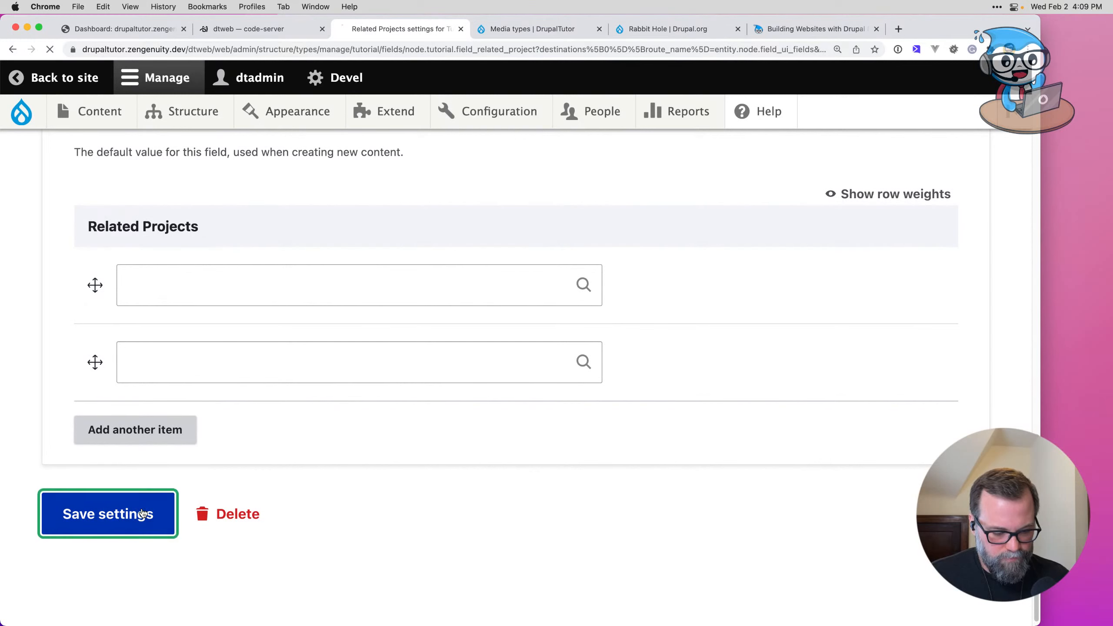
# Step: Return to the content types list, open the Tutorial type's fields and start adding another field
pyautogui.scroll(-5, 228, 515)
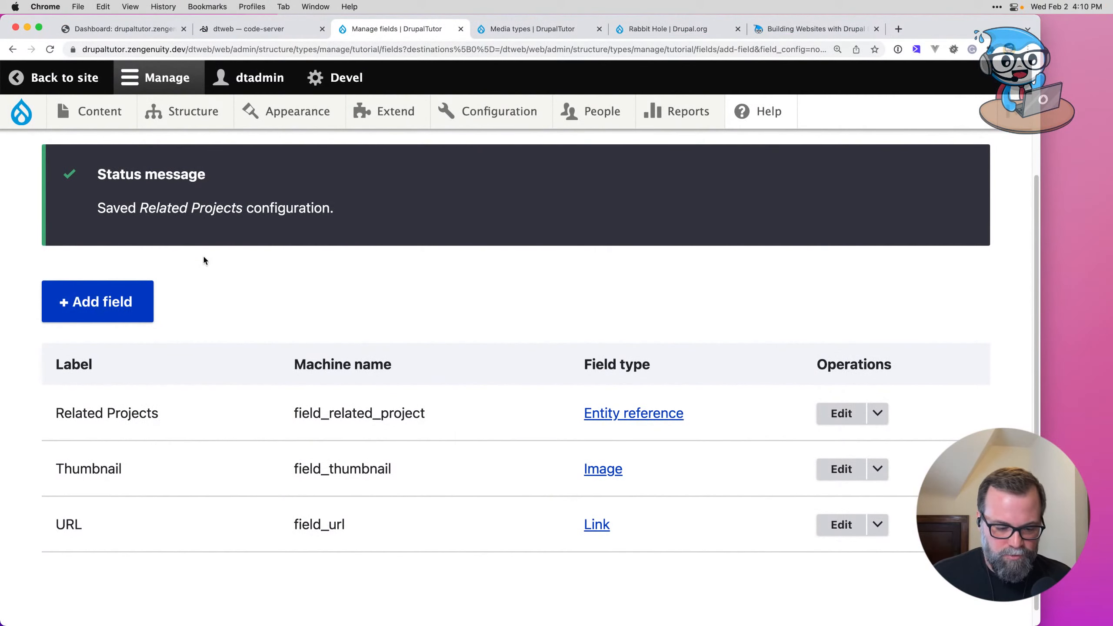
pyautogui.scroll(5, 291, 284)
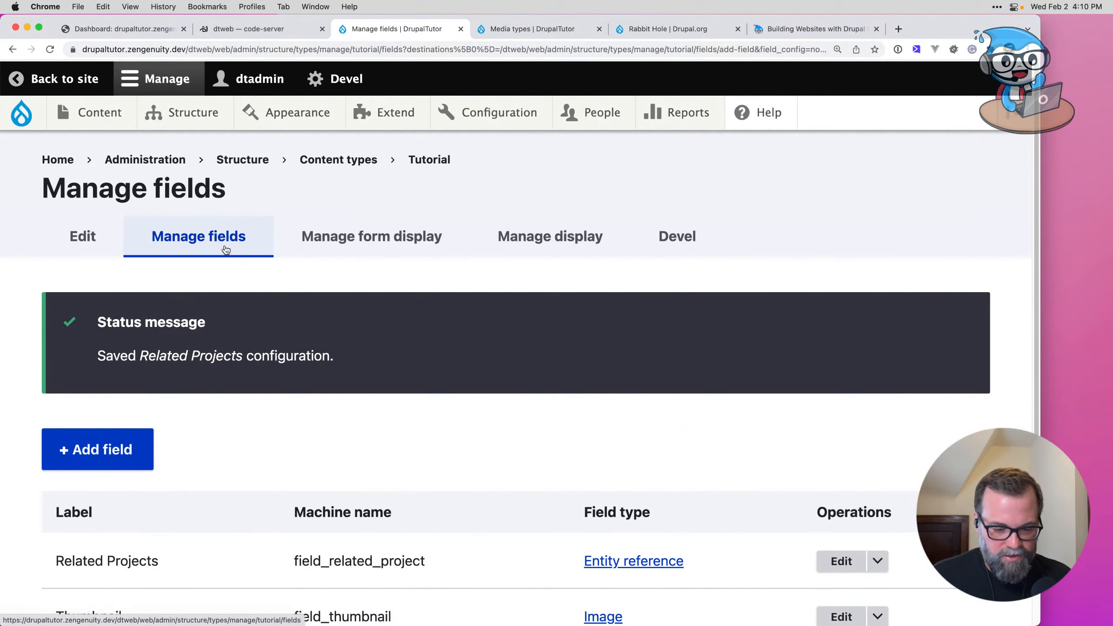
pyautogui.click(355, 161)
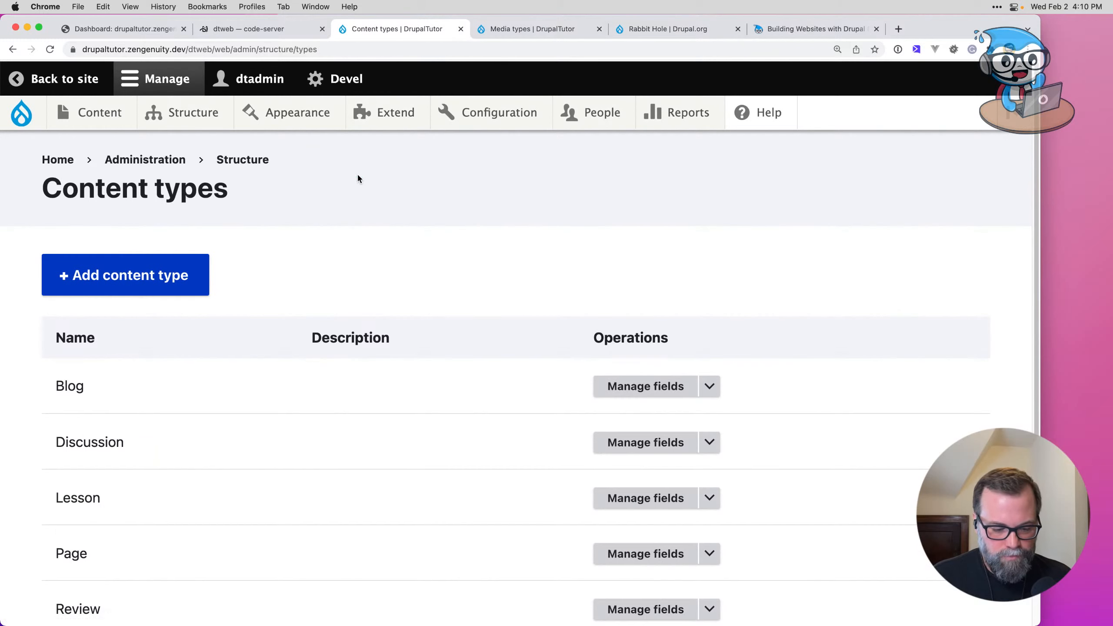
pyautogui.scroll(-3, 383, 429)
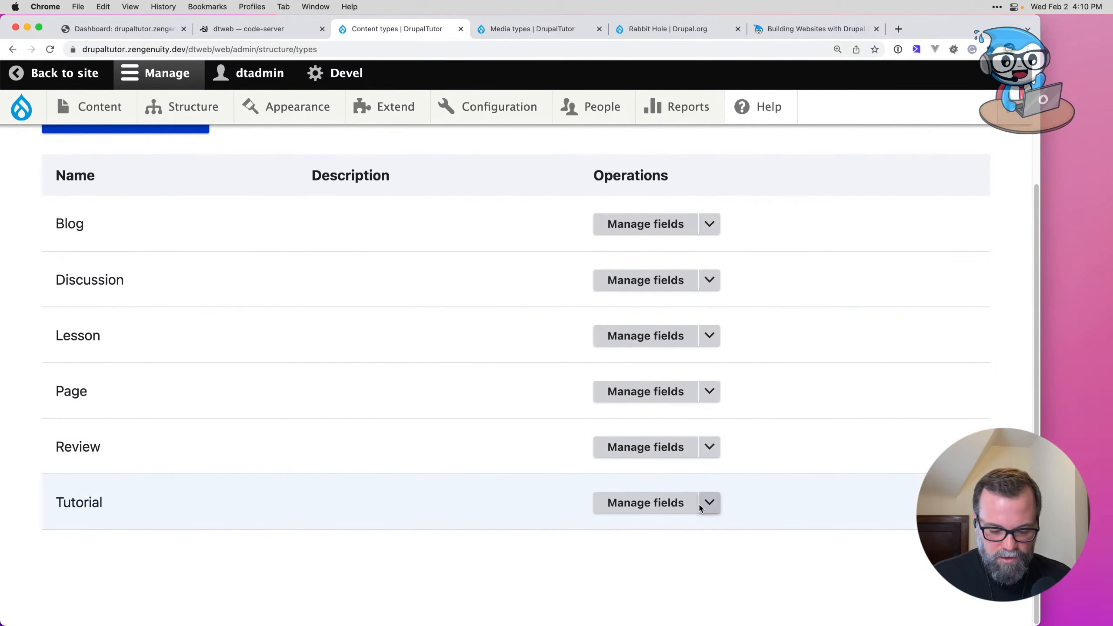
pyautogui.click(688, 503)
pyautogui.click(98, 301)
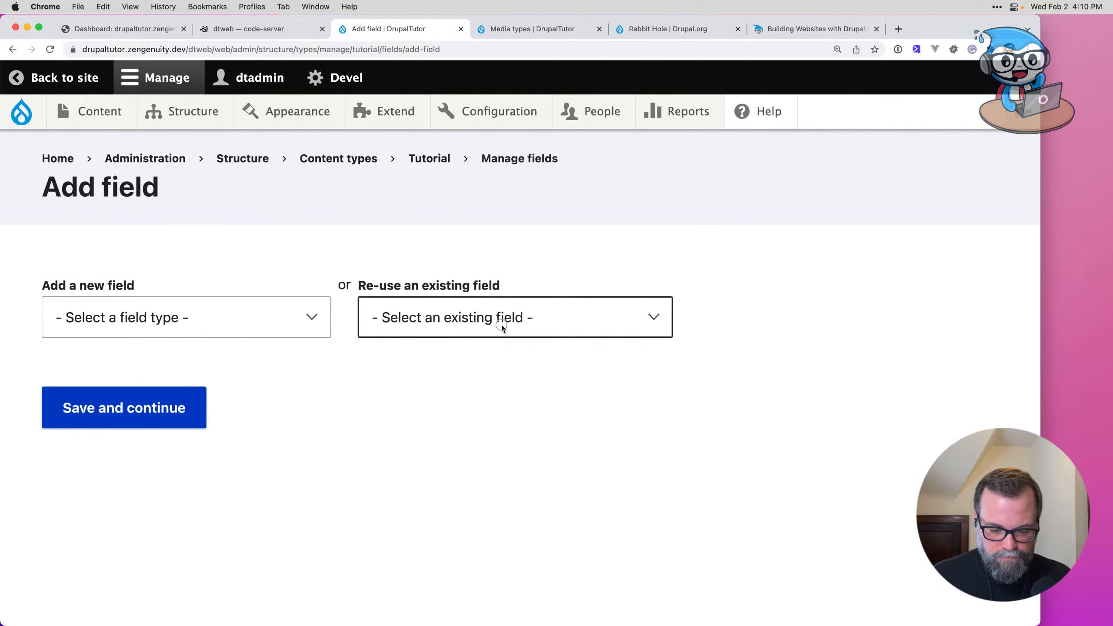
# Step: Re-use the existing field_migration_id number field with the label Migration ID and save its settings
pyautogui.click(502, 326)
pyautogui.click(499, 335)
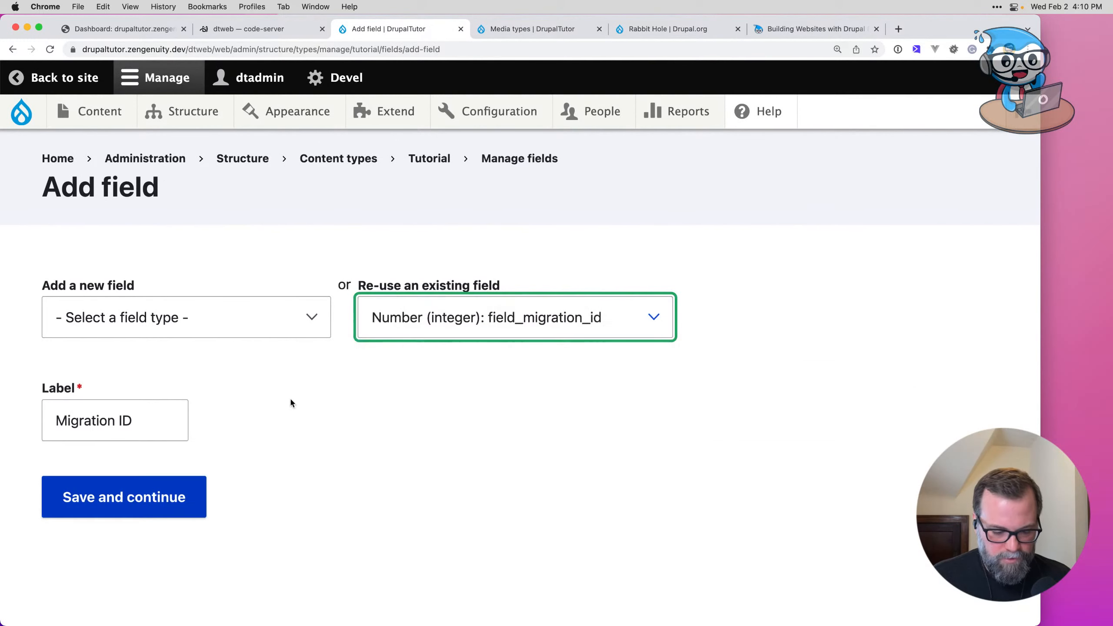
pyautogui.click(171, 491)
pyautogui.scroll(-7, 186, 495)
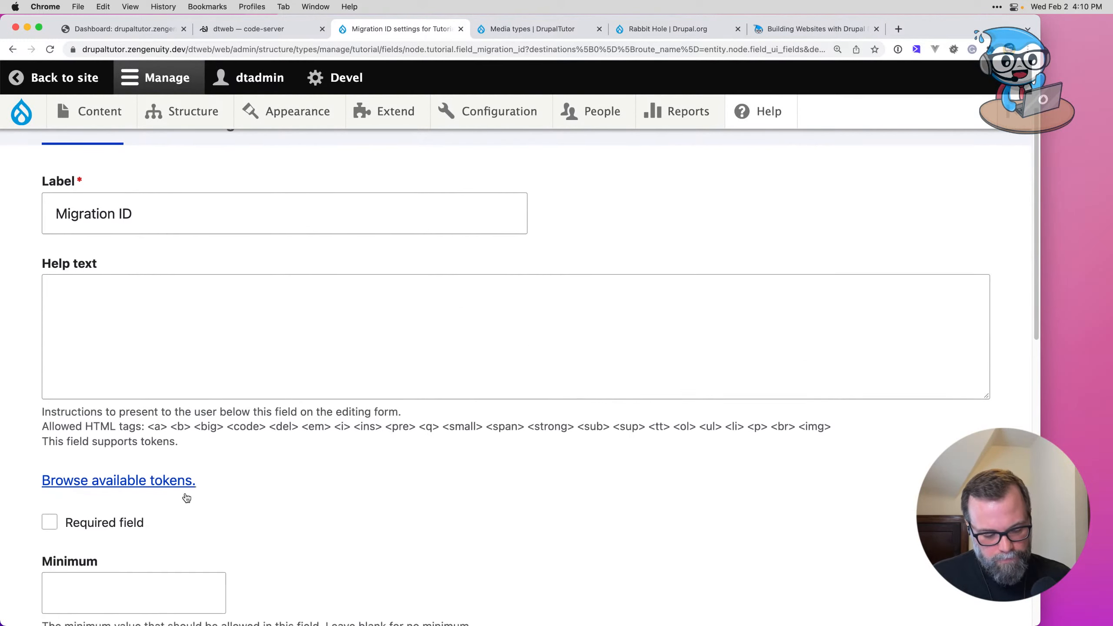
pyautogui.scroll(-10, 186, 495)
pyautogui.click(159, 517)
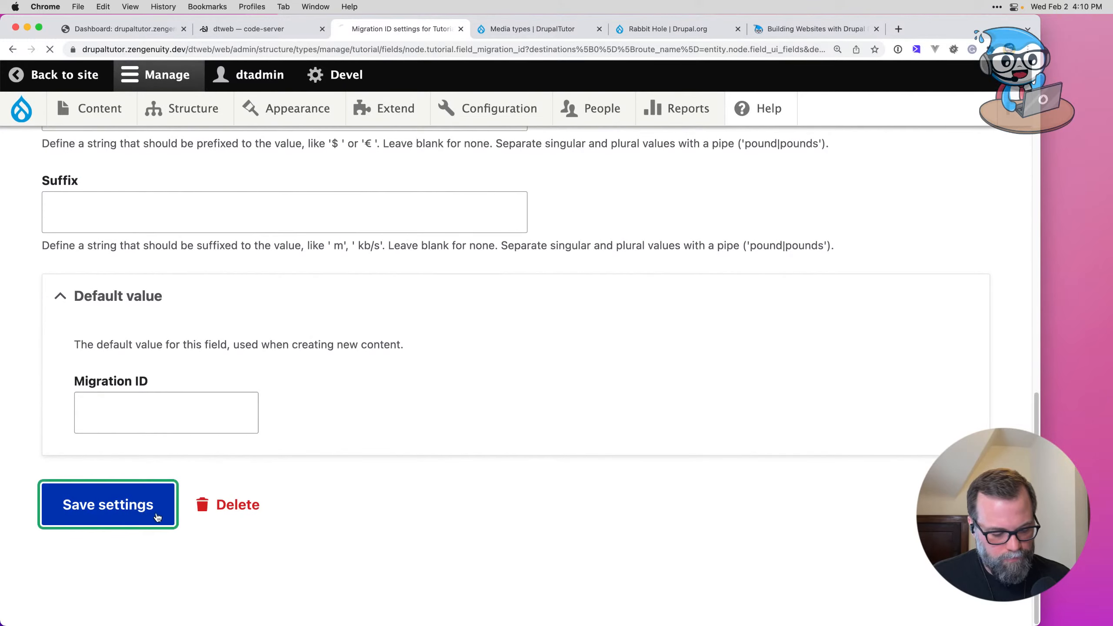
# Step: Switch to the Excel specification, show the Content - Webinar sheet and enlarge it for reading
pyautogui.press('super+Tab')
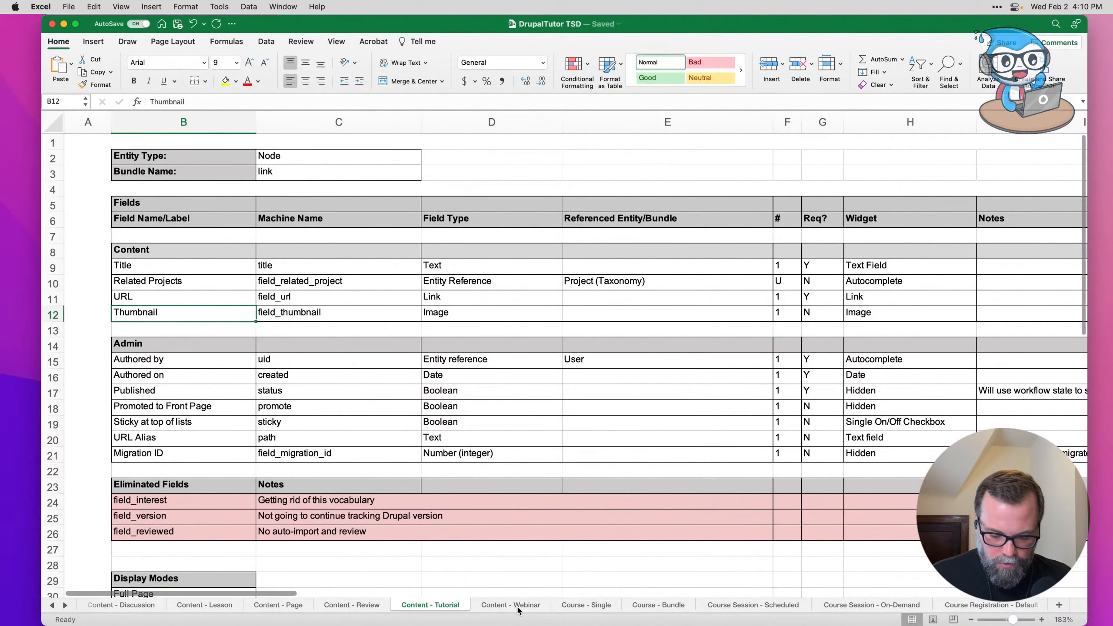
pyautogui.click(517, 606)
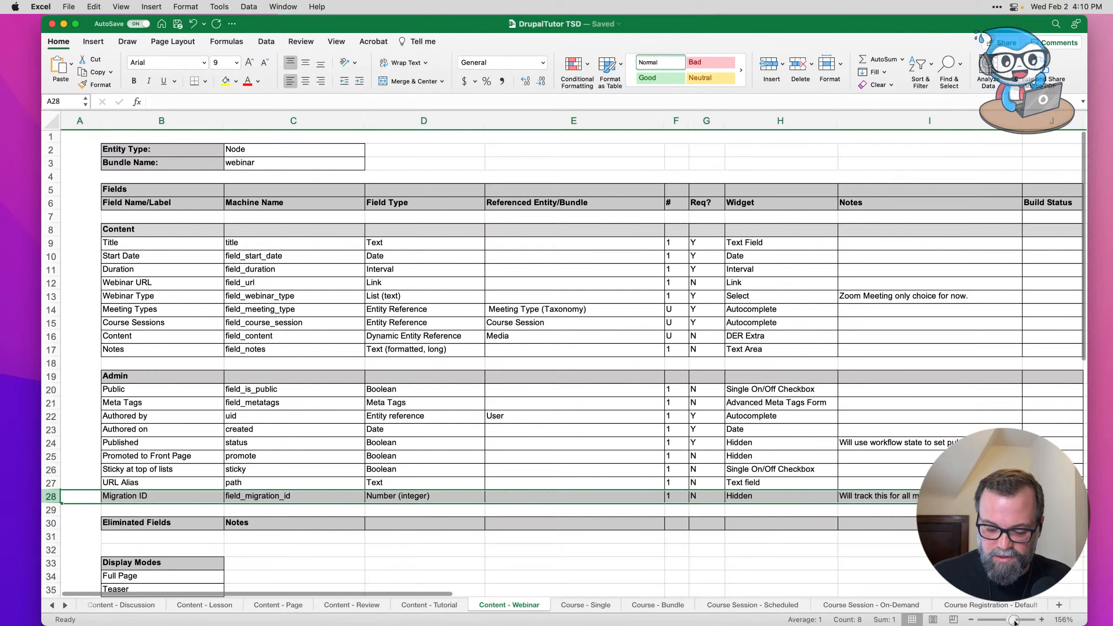
pyautogui.moveTo(1009, 622); pyautogui.dragTo(1016, 622)
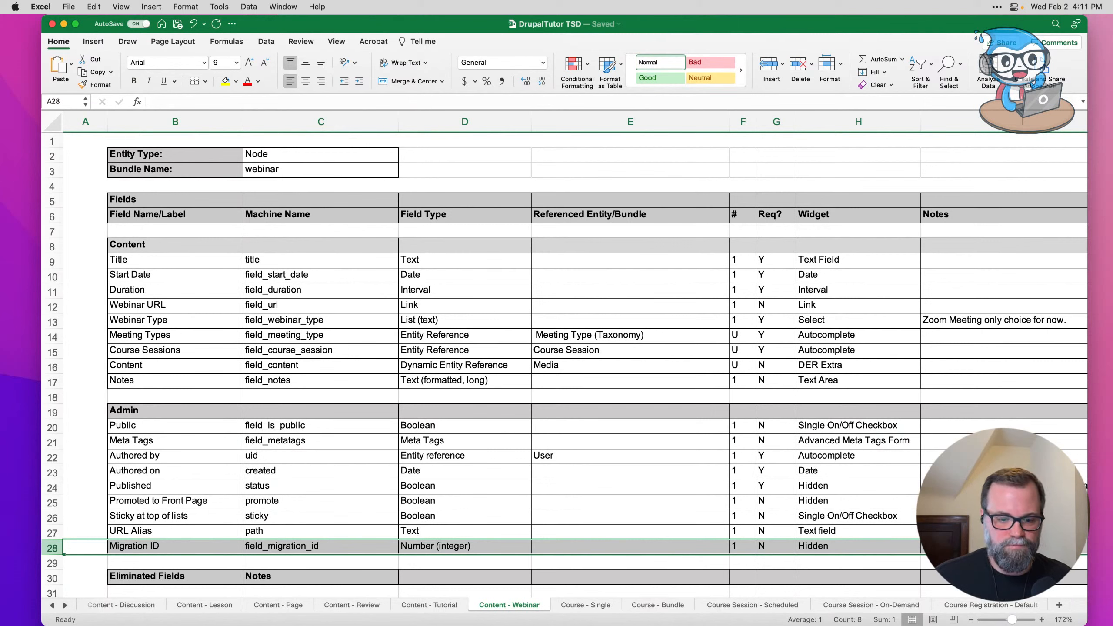
pyautogui.click(347, 526)
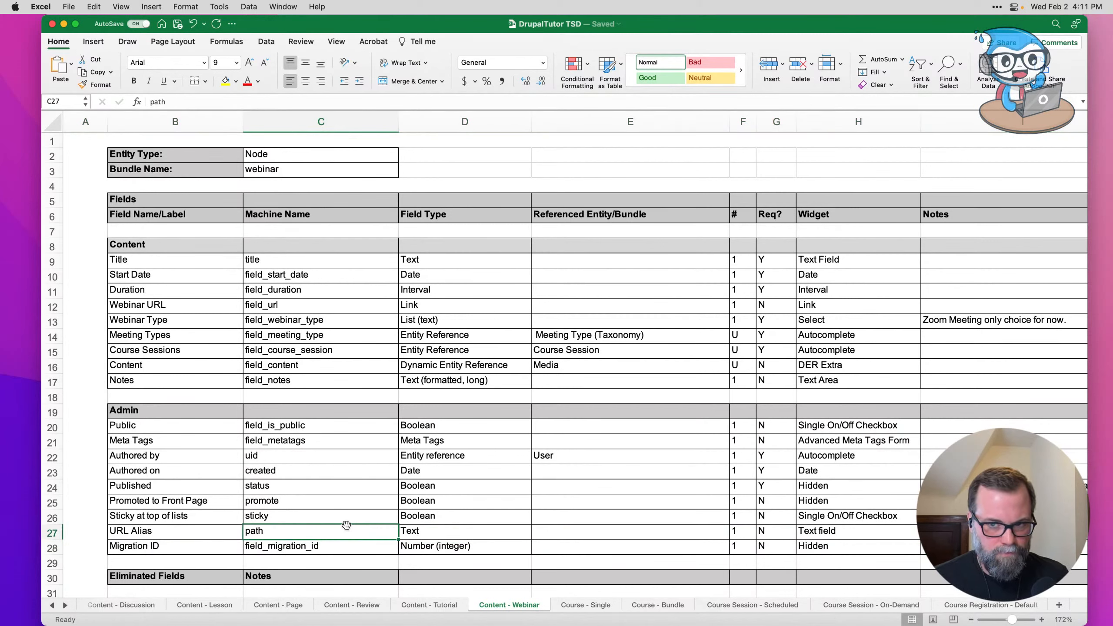
pyautogui.click(260, 390)
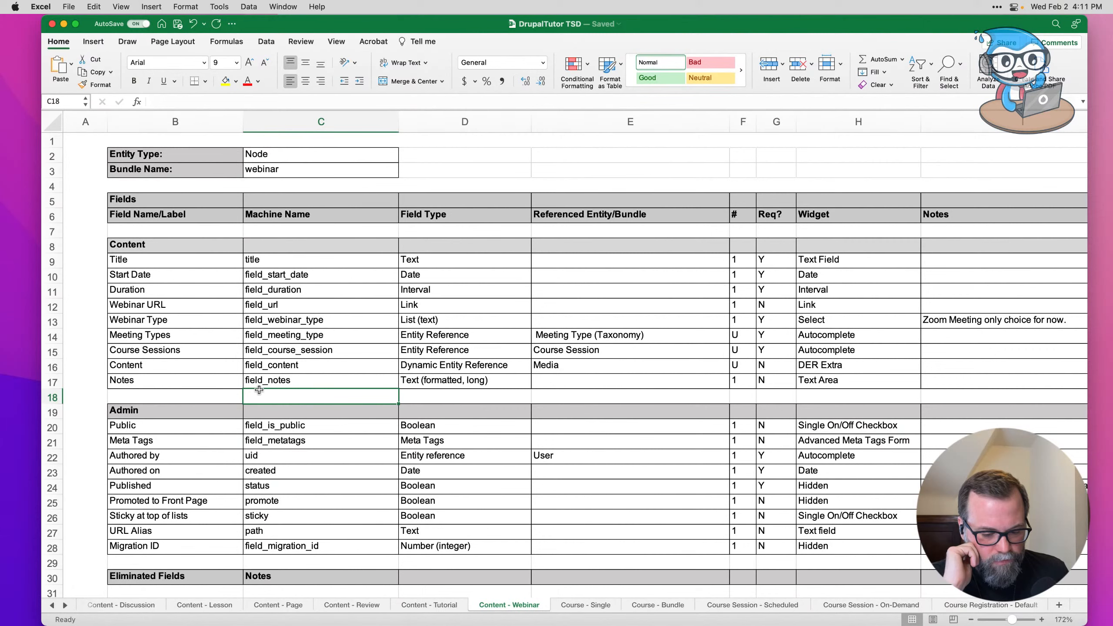
# Step: Review the Webinar content field definitions row by row, from Start Date to Notes
pyautogui.click(182, 273)
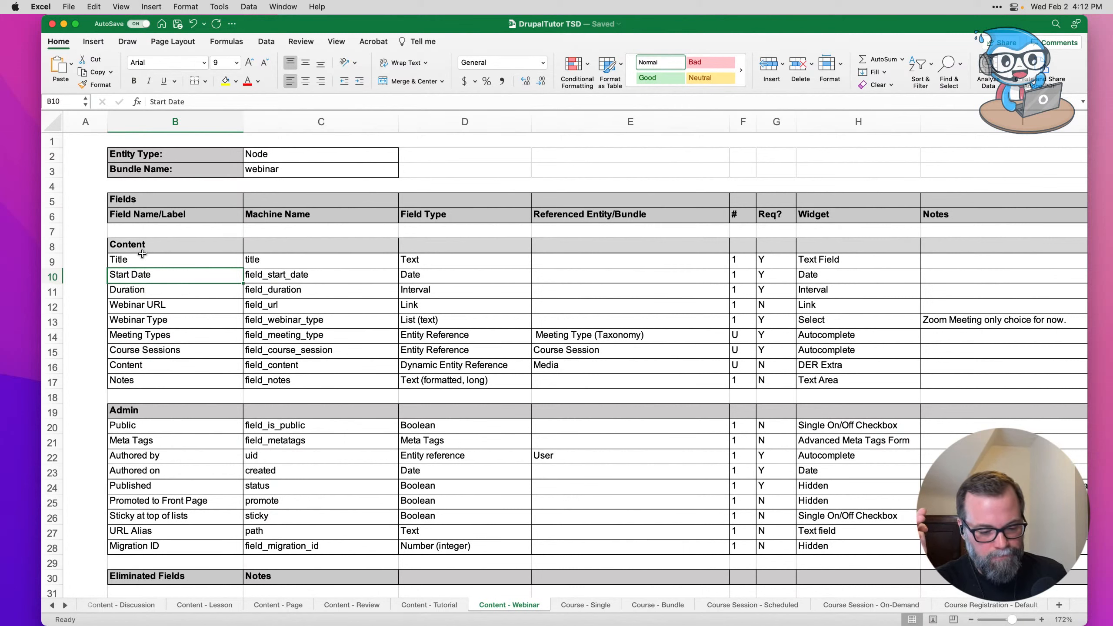
pyautogui.press('Down')
pyautogui.press('Down')
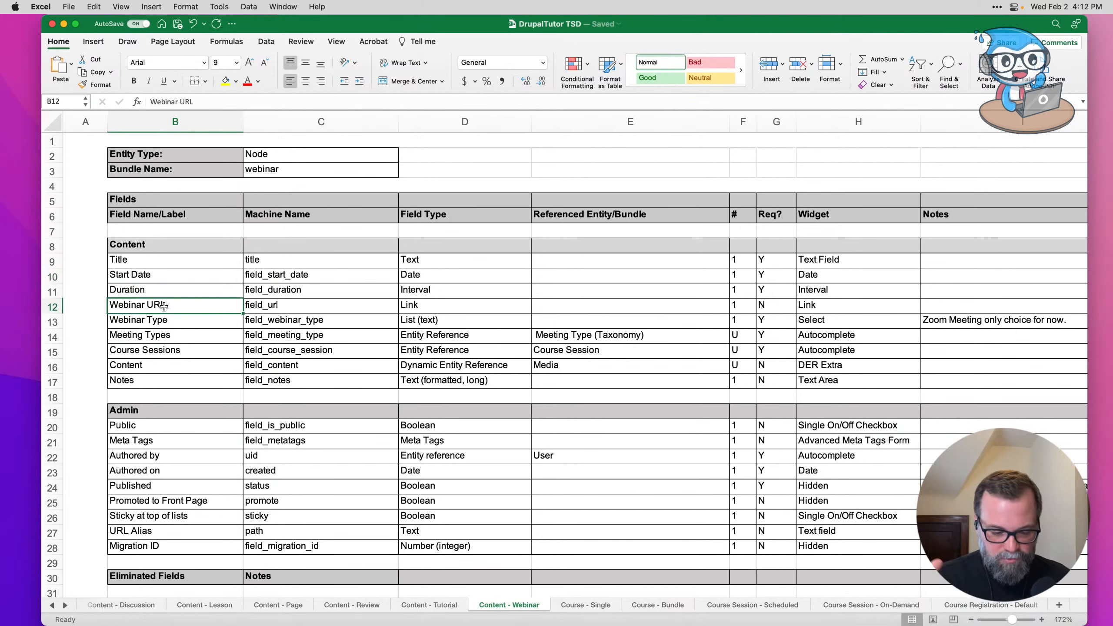
pyautogui.click(183, 324)
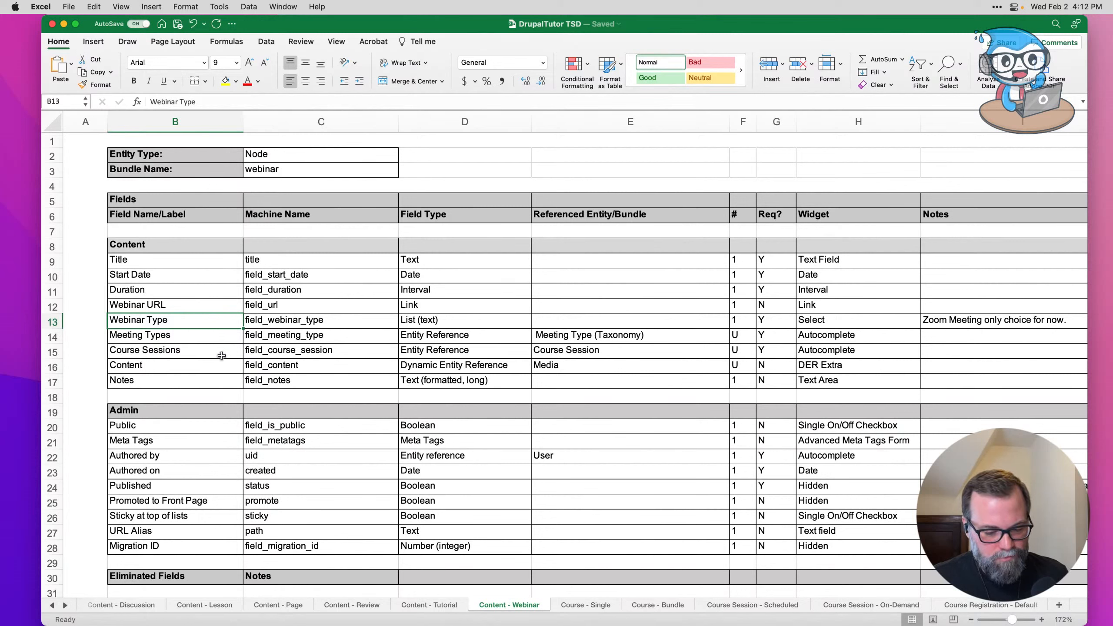
pyautogui.click(155, 336)
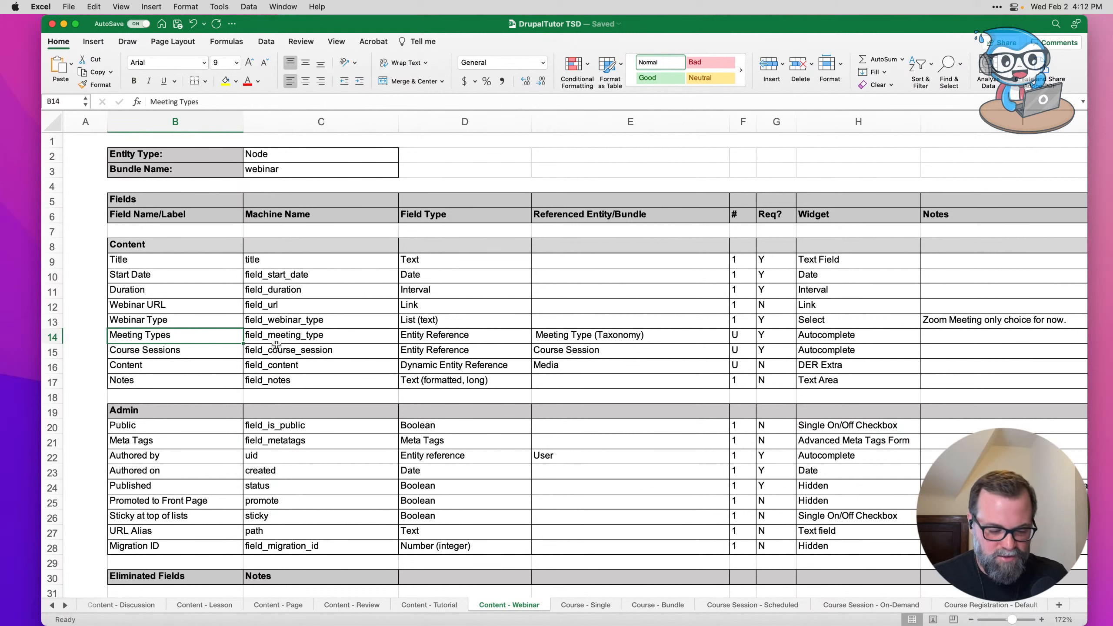
pyautogui.click(194, 354)
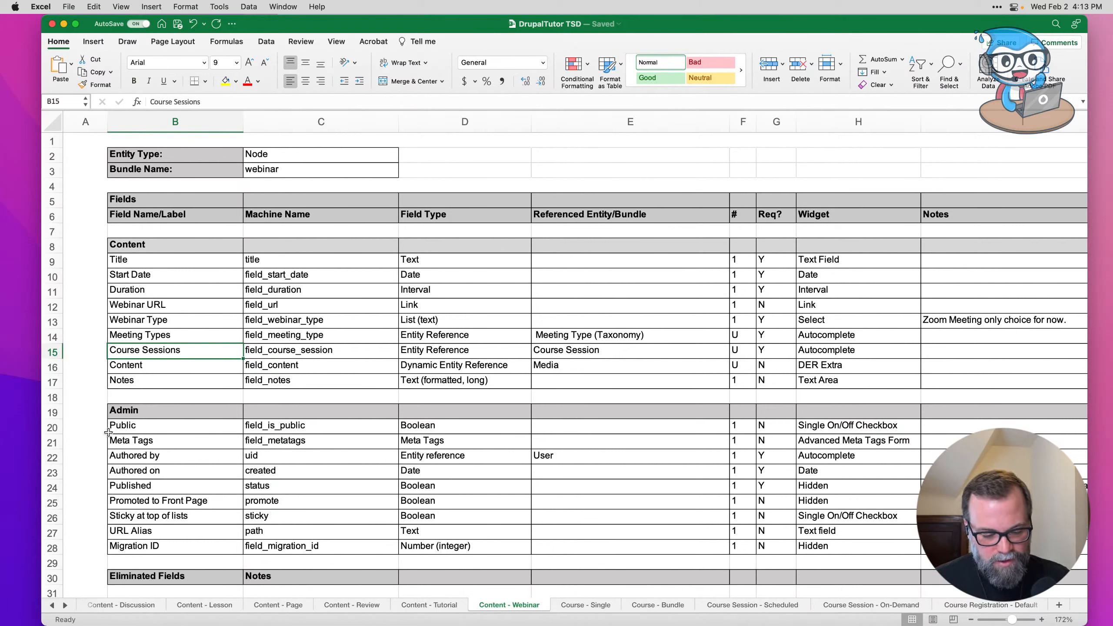
pyautogui.click(188, 370)
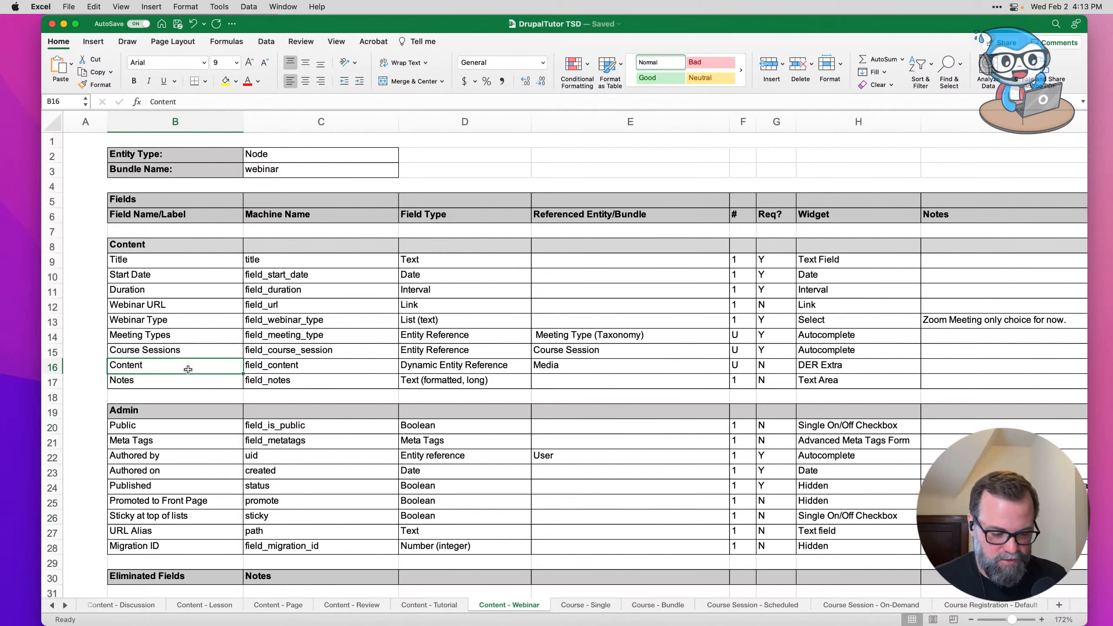
pyautogui.click(189, 383)
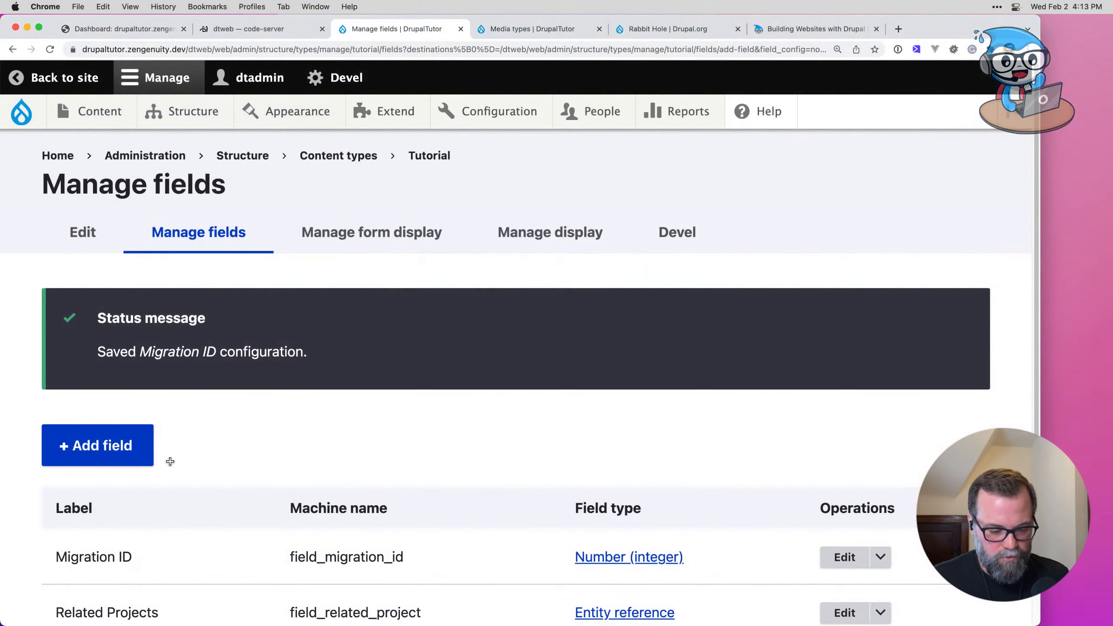
# Step: Switch back to Drupal in Chrome and start a new content type named Webinar
pyautogui.click(307, 157)
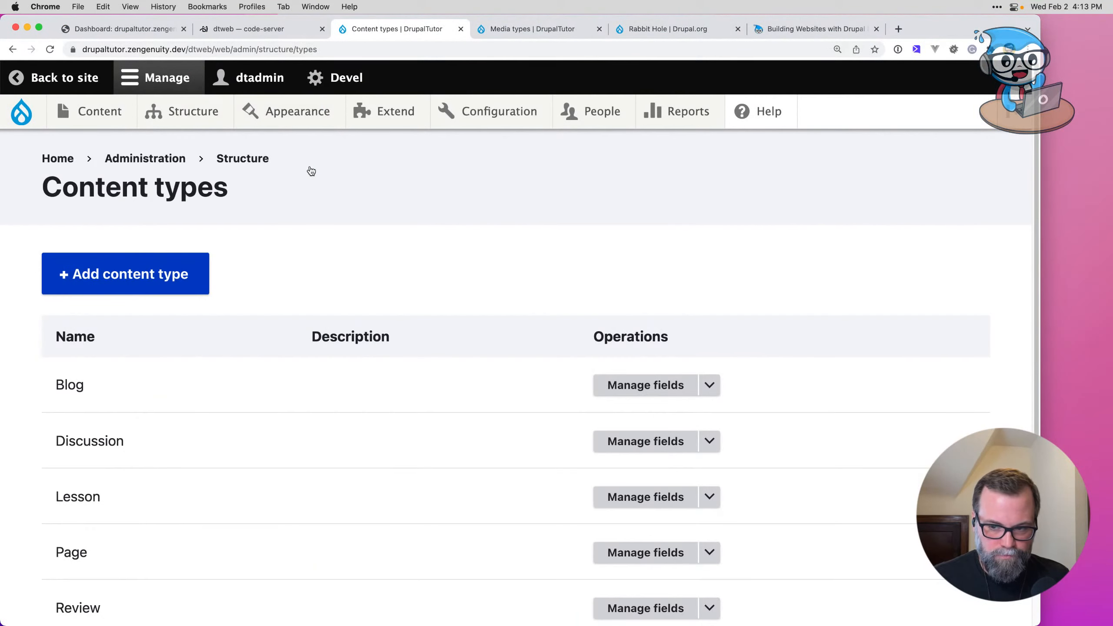
pyautogui.click(125, 280)
pyautogui.click(188, 323)
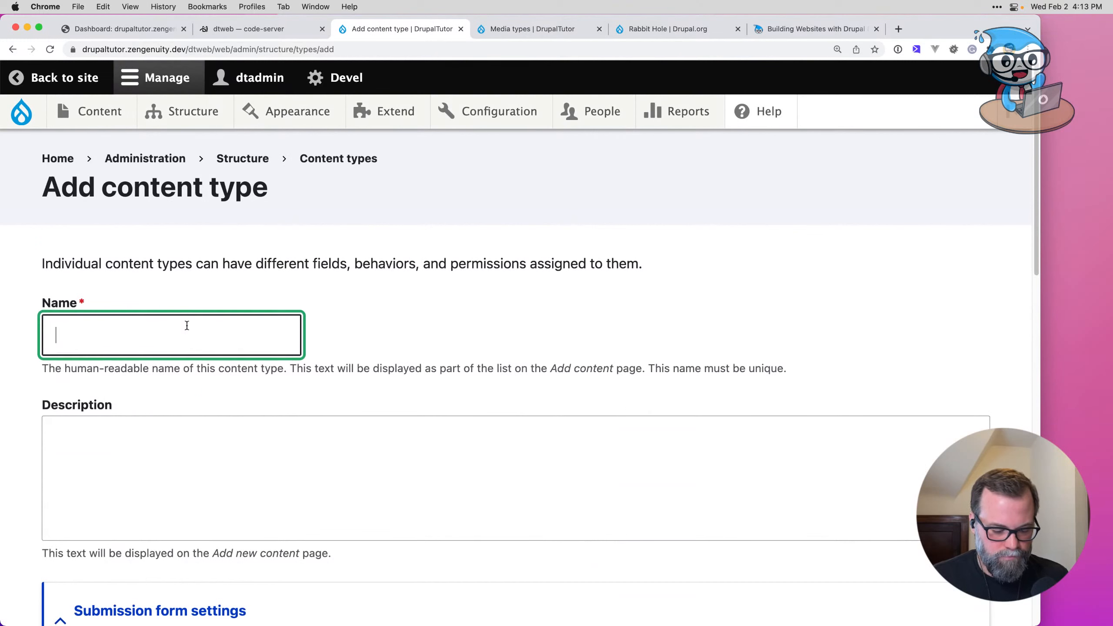
pyautogui.write('Webinar')
# Step: Turn off the Promoted to front page default in the Webinar type's publishing options
pyautogui.scroll(-5, 183, 335)
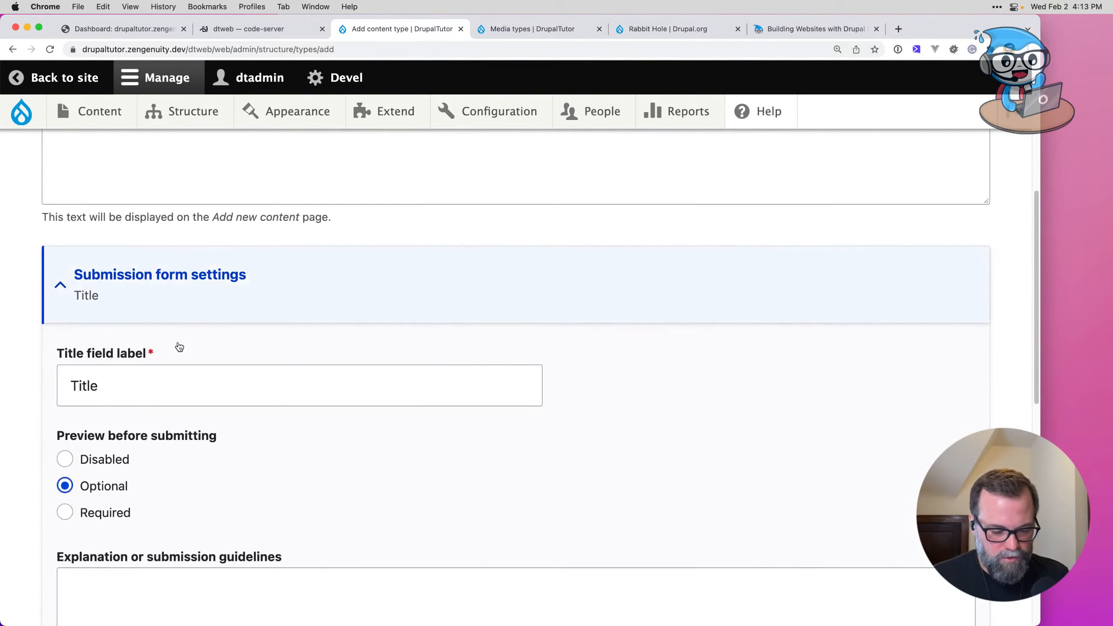
pyautogui.scroll(-3, 154, 472)
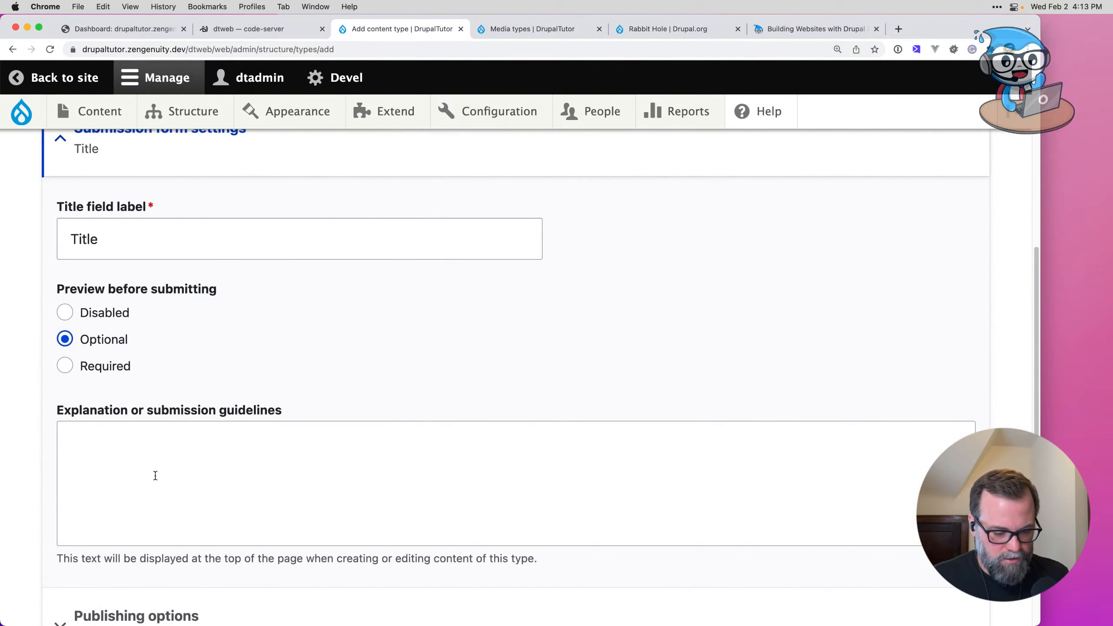
pyautogui.scroll(-6, 245, 482)
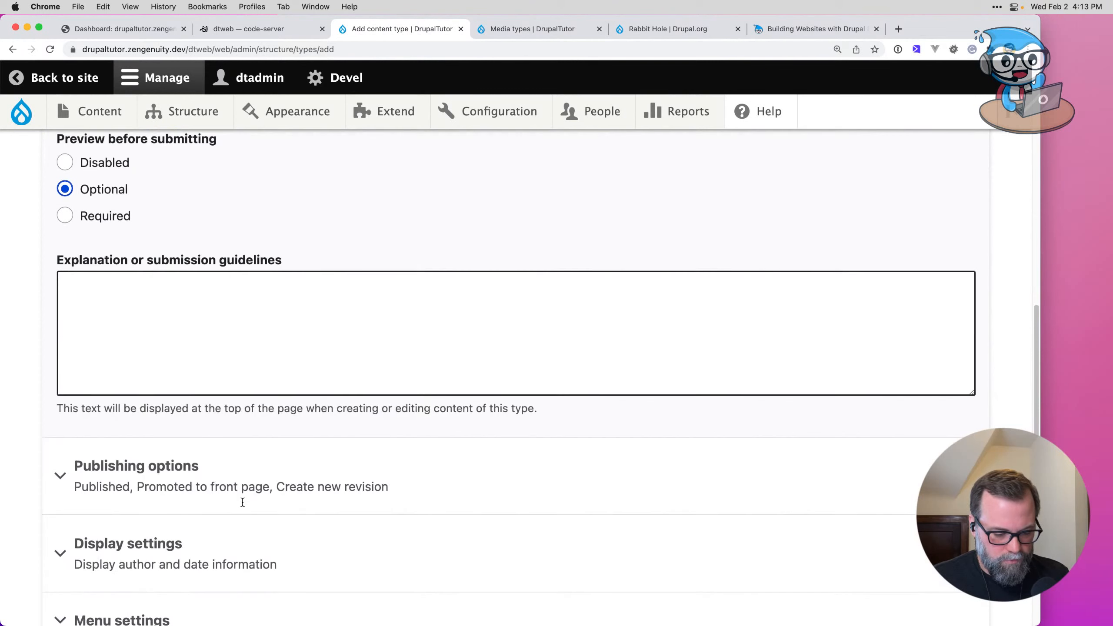
pyautogui.click(206, 322)
pyautogui.scroll(-5, 206, 320)
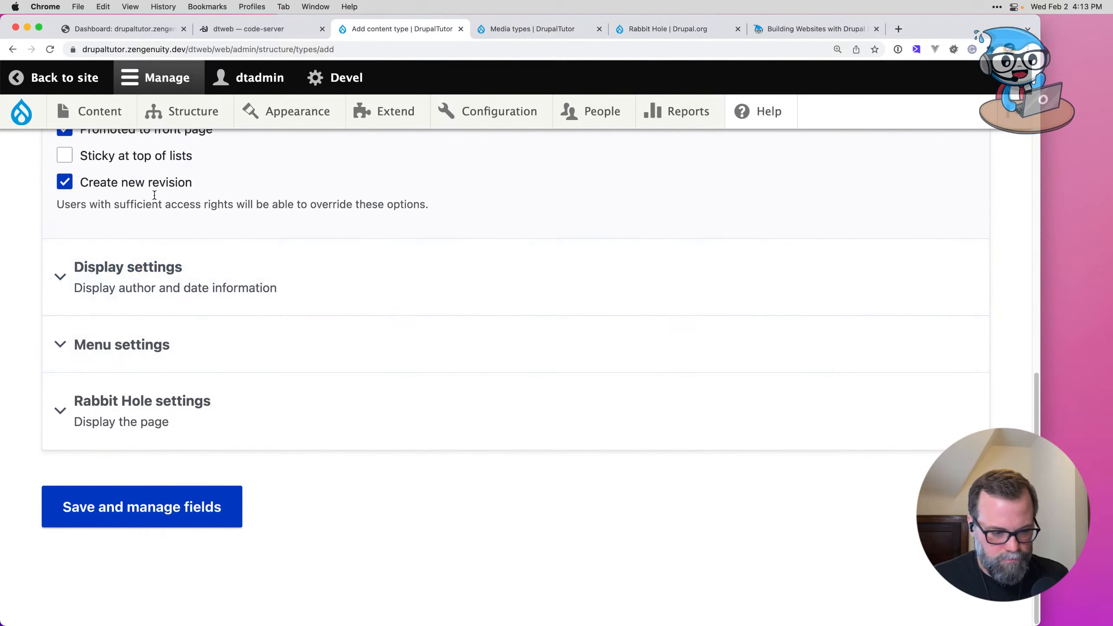
pyautogui.scroll(1, 173, 207)
pyautogui.scroll(3, 173, 207)
pyautogui.click(153, 279)
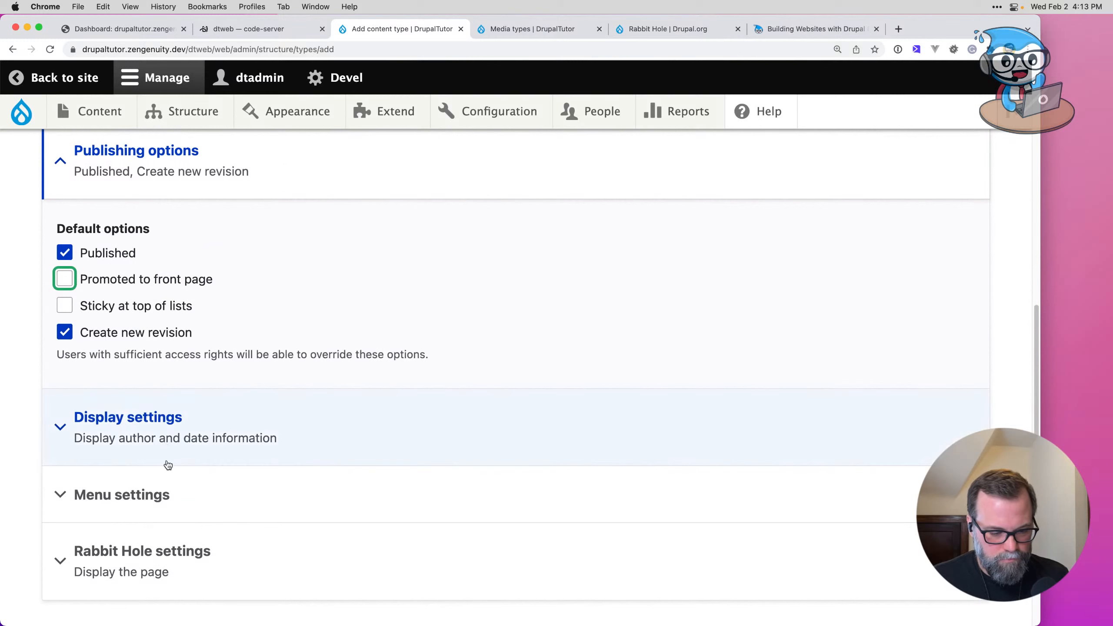
# Step: Turn off author and date information for the Webinar type and remove Main navigation from its available menus
pyautogui.click(171, 449)
pyautogui.click(153, 322)
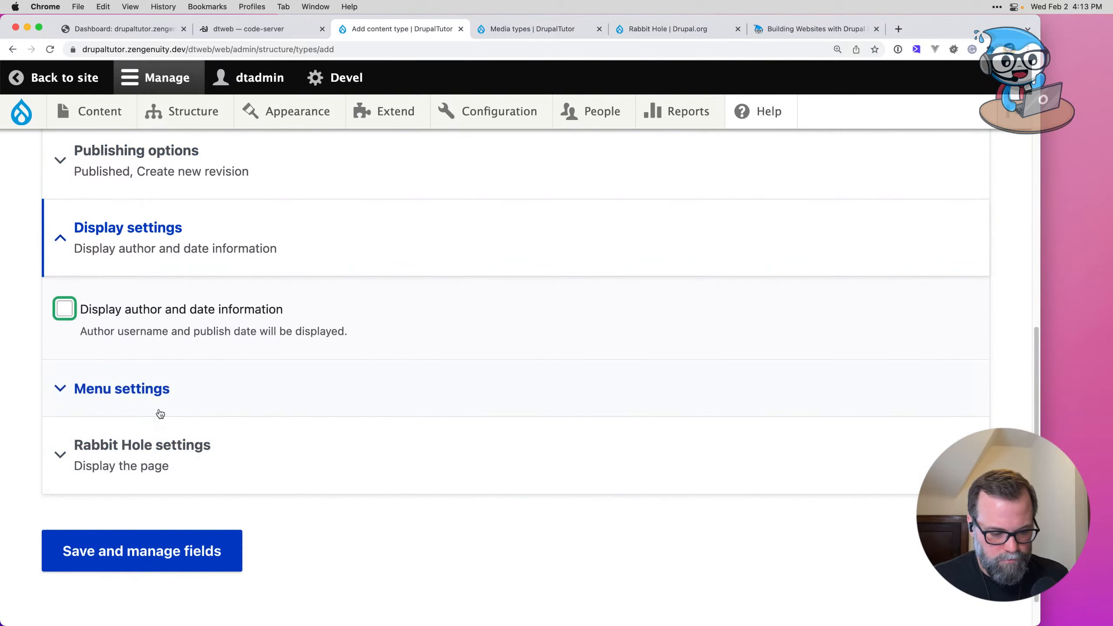
pyautogui.click(154, 401)
pyautogui.click(124, 466)
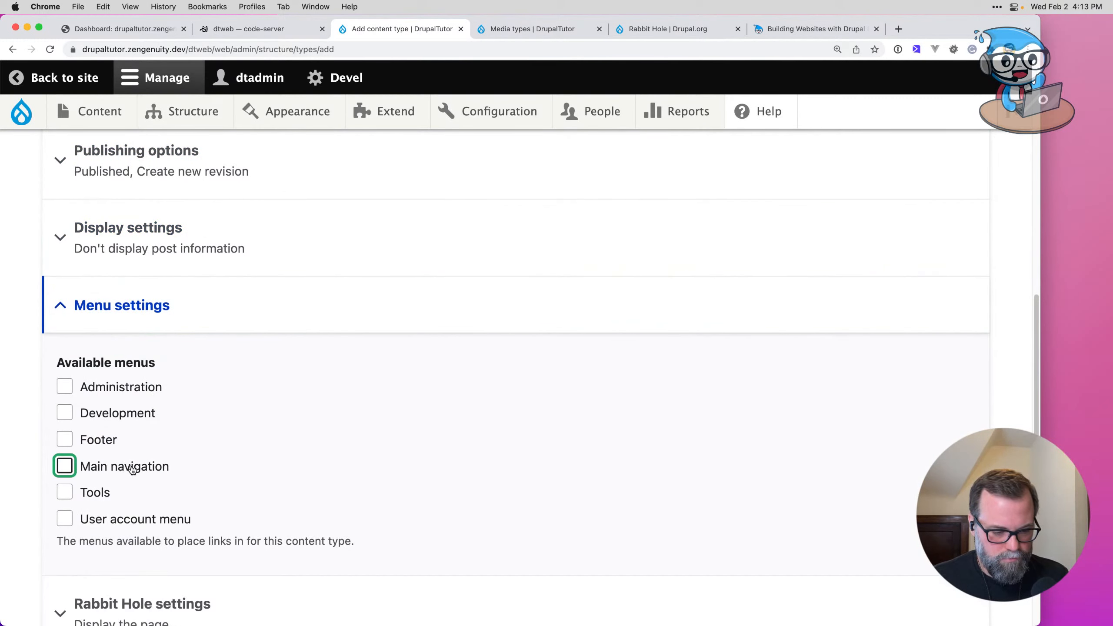
# Step: Set the Webinar type's Rabbit Hole behavior to Page not found
pyautogui.scroll(-4, 132, 470)
pyautogui.click(141, 447)
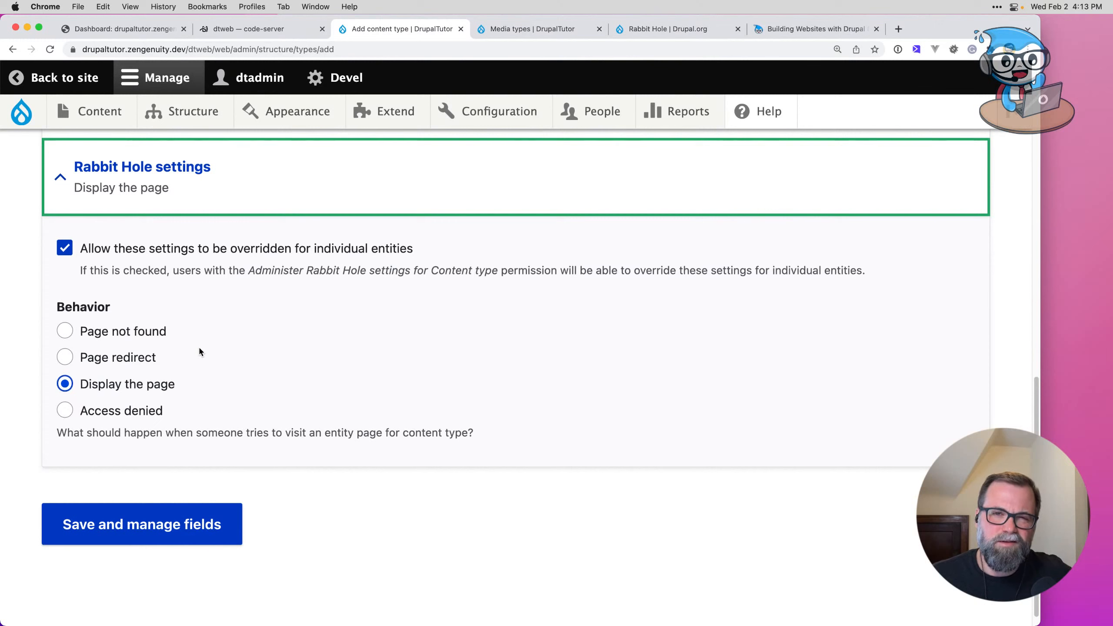
pyautogui.click(139, 334)
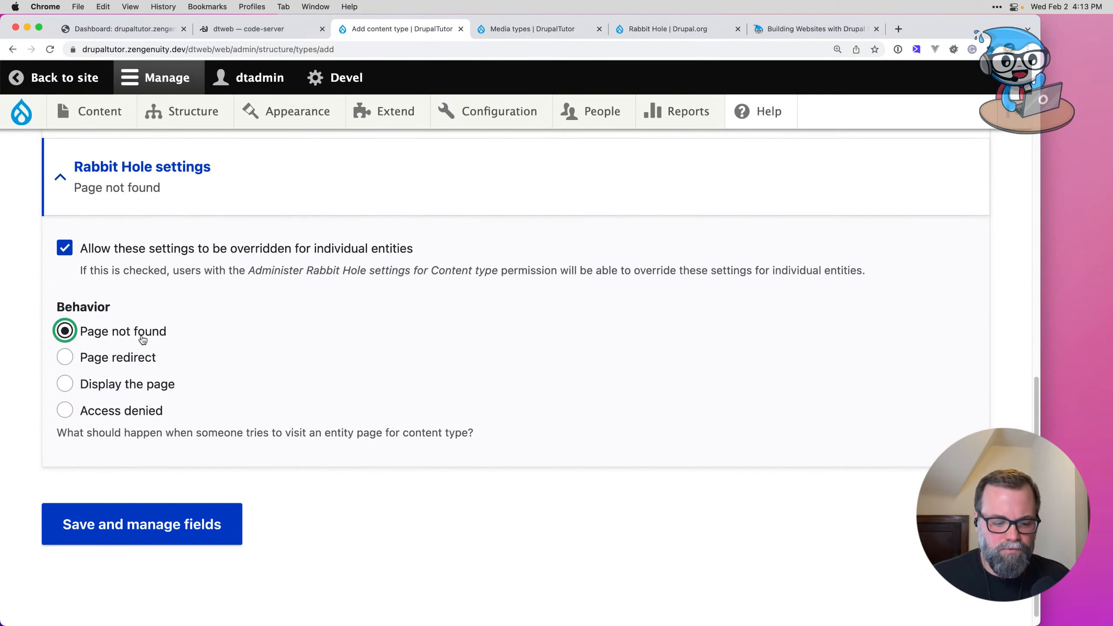
# Step: Save the Webinar content type and delete its default Body field
pyautogui.click(203, 522)
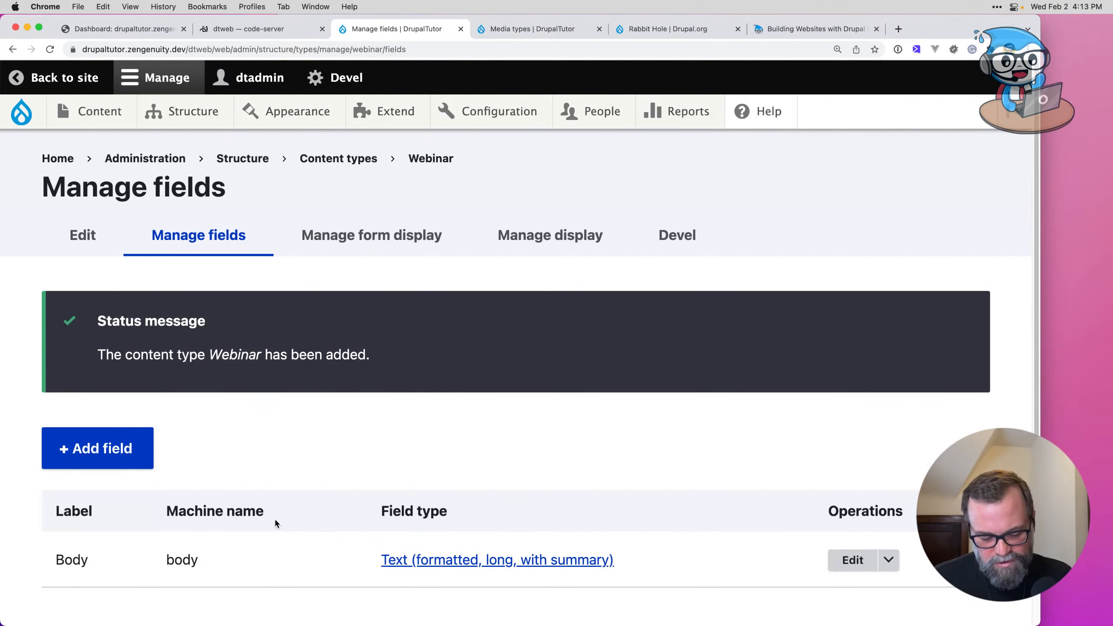
pyautogui.scroll(-1, 275, 519)
pyautogui.click(888, 545)
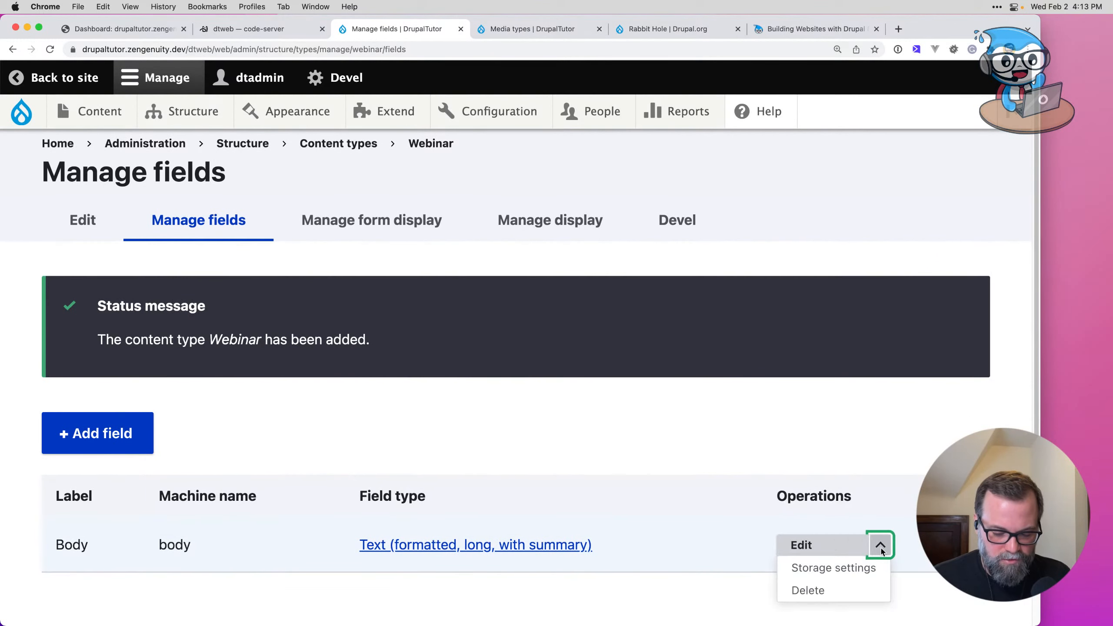
pyautogui.click(825, 589)
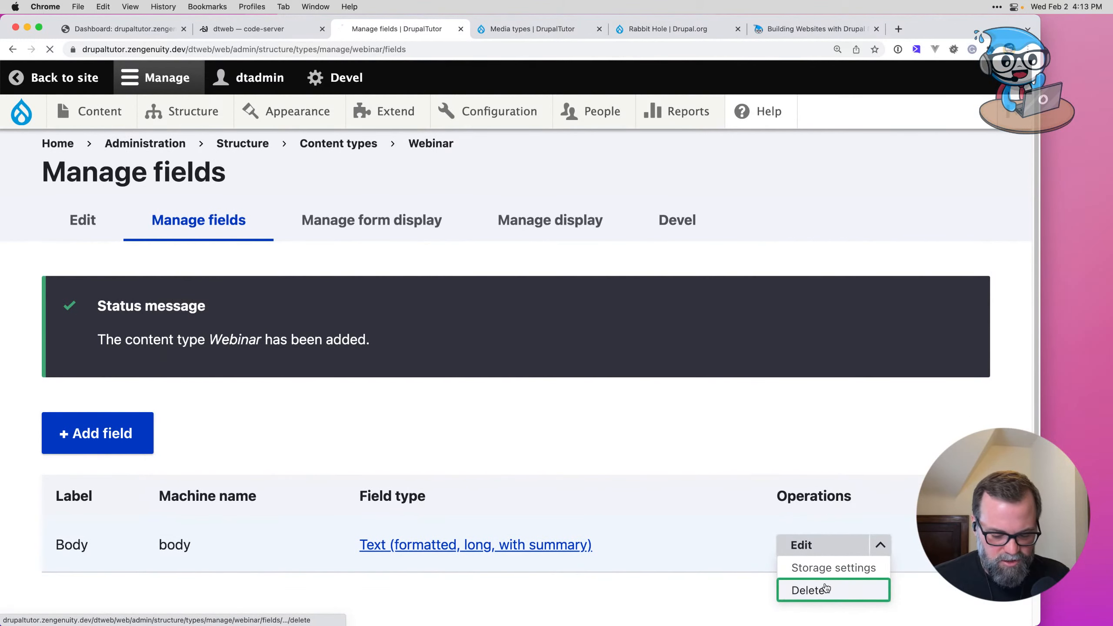
pyautogui.click(119, 602)
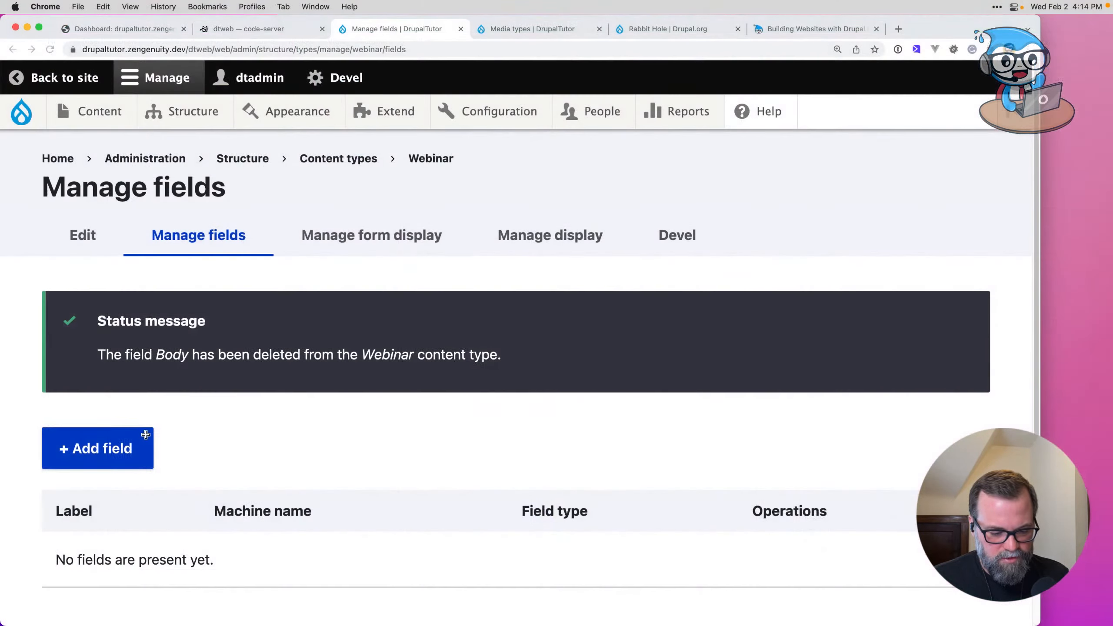
# Step: Add a new Date field labeled Start Date to the Webinar content type
pyautogui.click(97, 449)
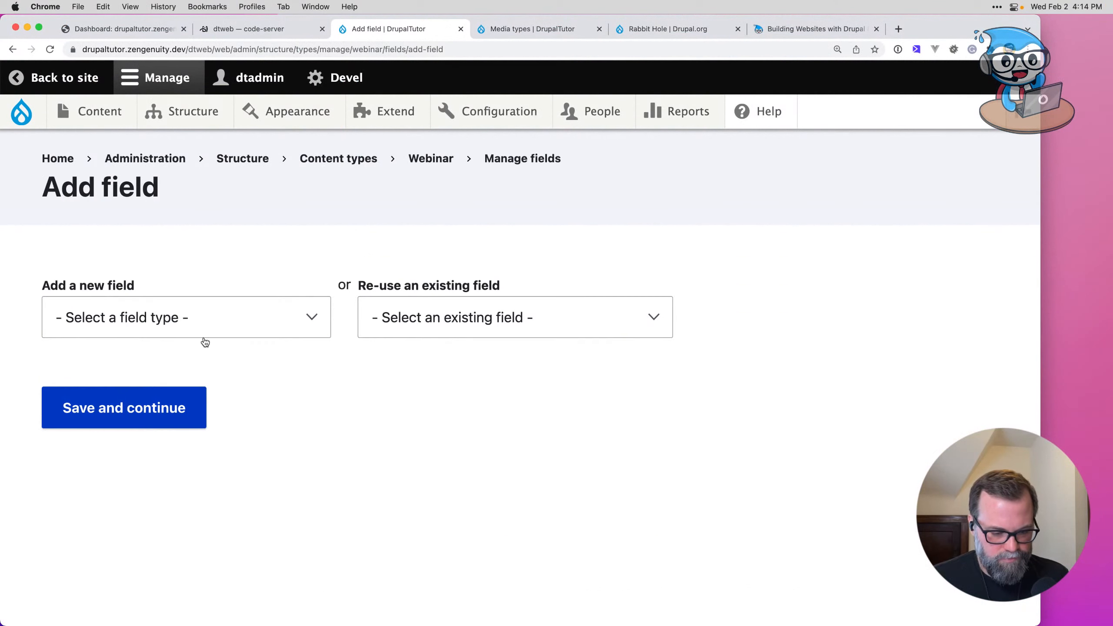
pyautogui.click(205, 325)
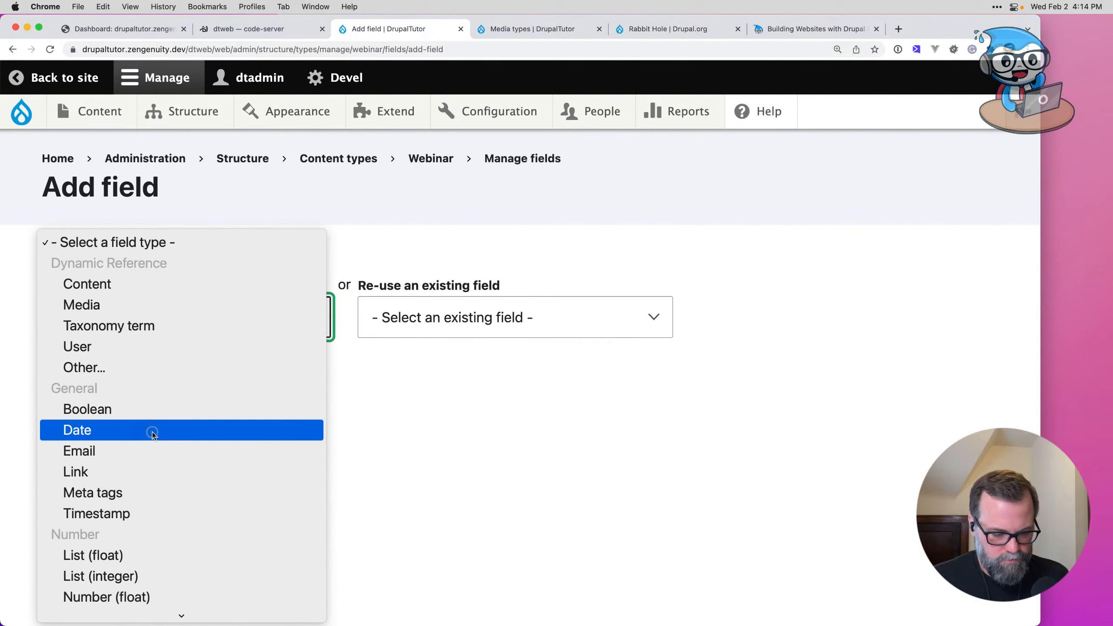
pyautogui.click(152, 434)
pyautogui.click(121, 425)
pyautogui.write('Start Date')
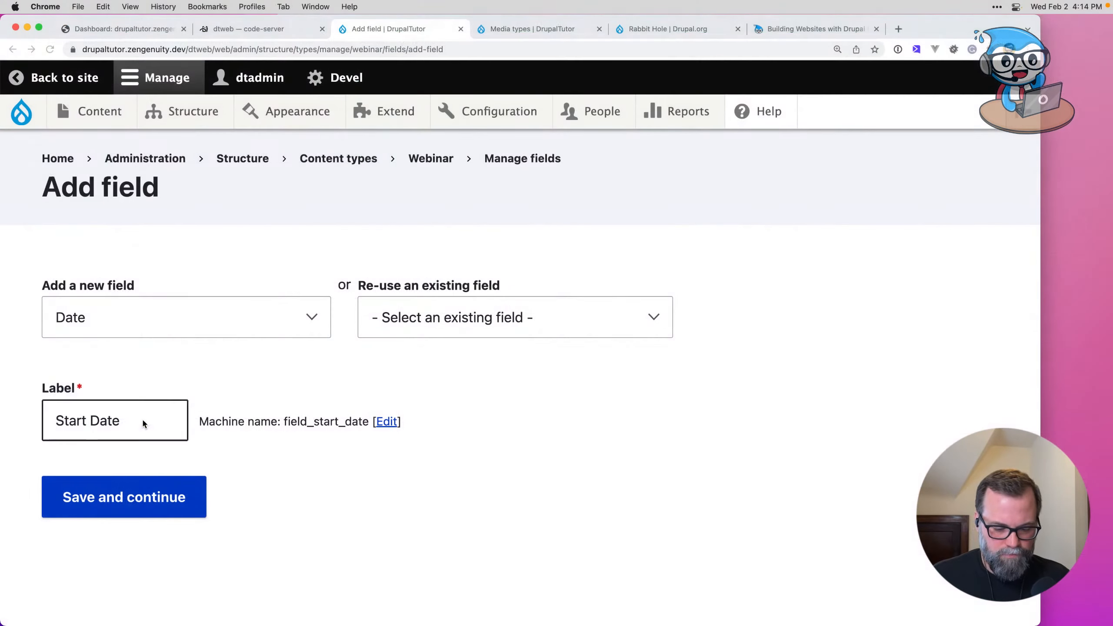
pyautogui.click(198, 504)
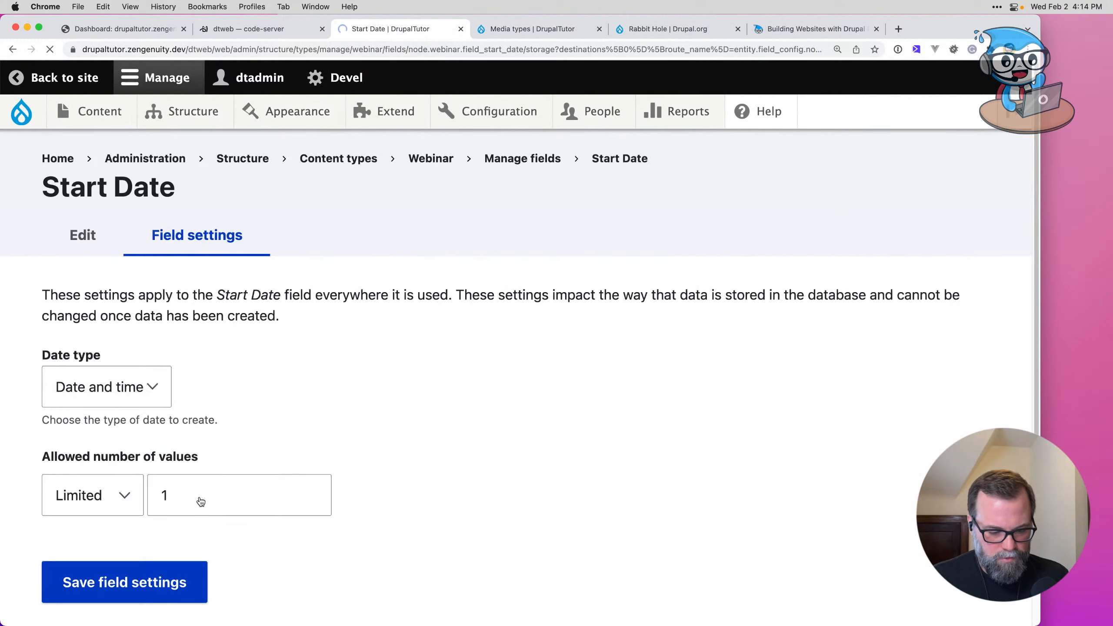
# Step: Save Start Date's storage settings with the defaults, then make the field required and save it
pyautogui.scroll(-2, 201, 488)
pyautogui.click(184, 500)
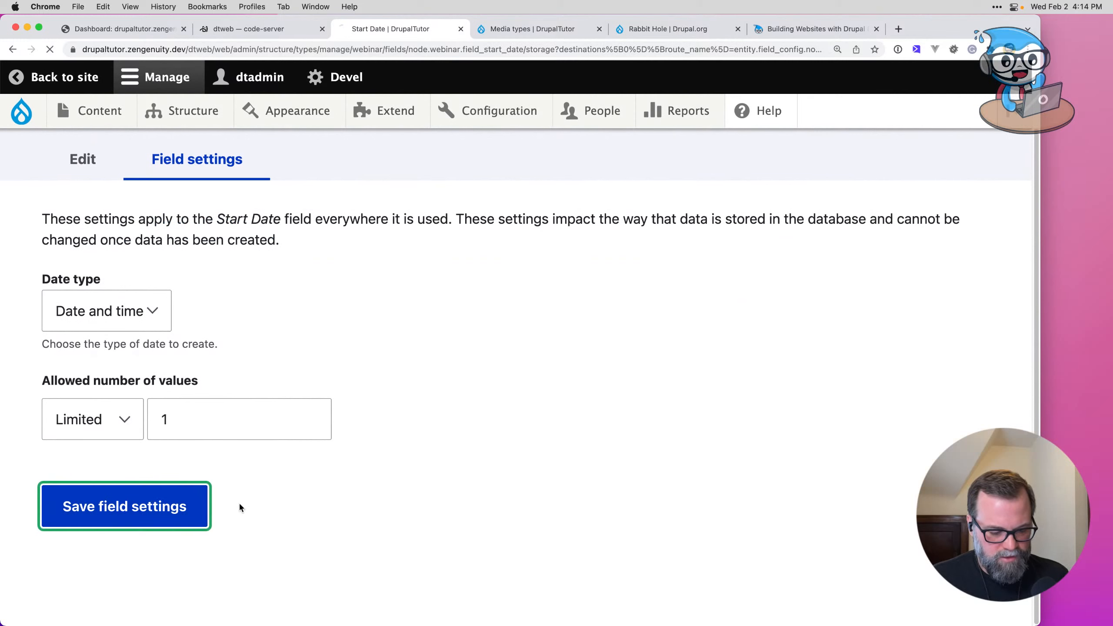
pyautogui.scroll(-8, 288, 506)
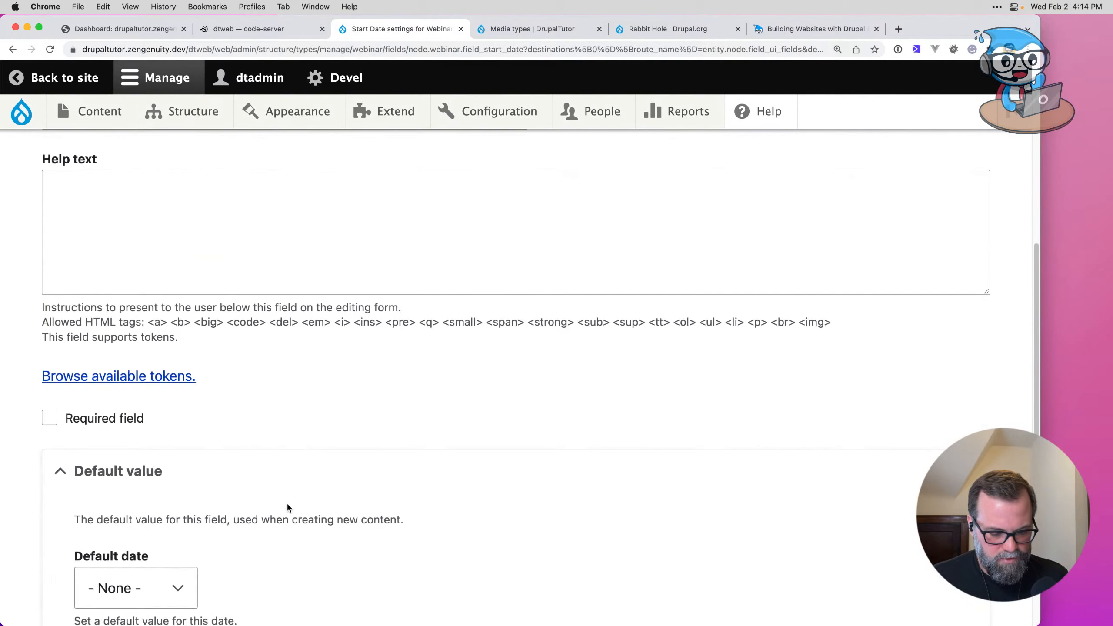
pyautogui.click(79, 410)
pyautogui.scroll(-4, 342, 448)
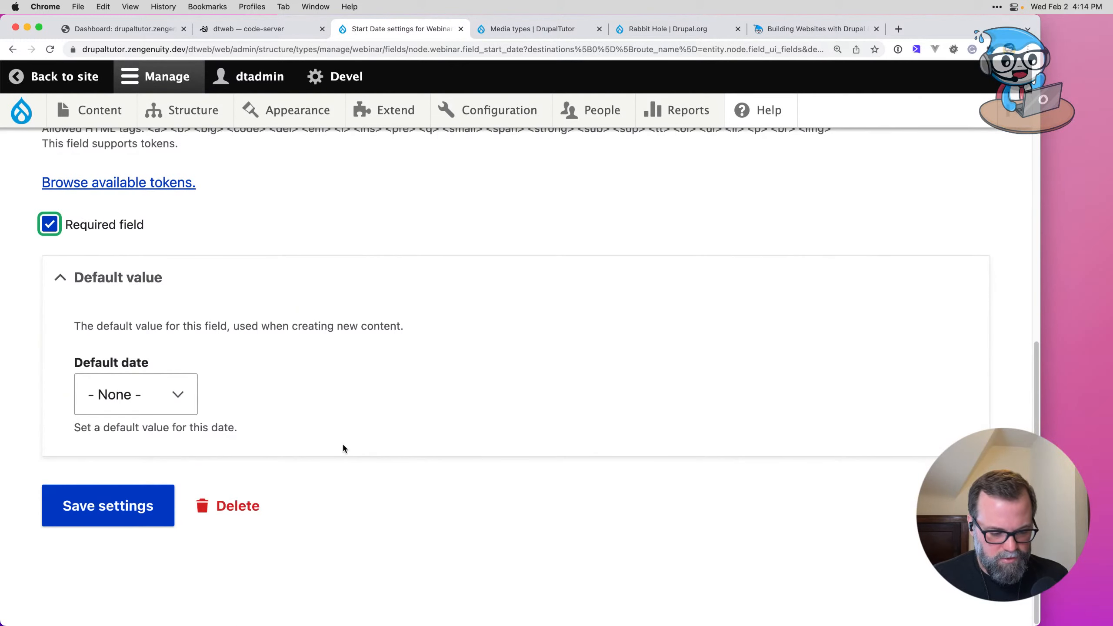
pyautogui.click(145, 500)
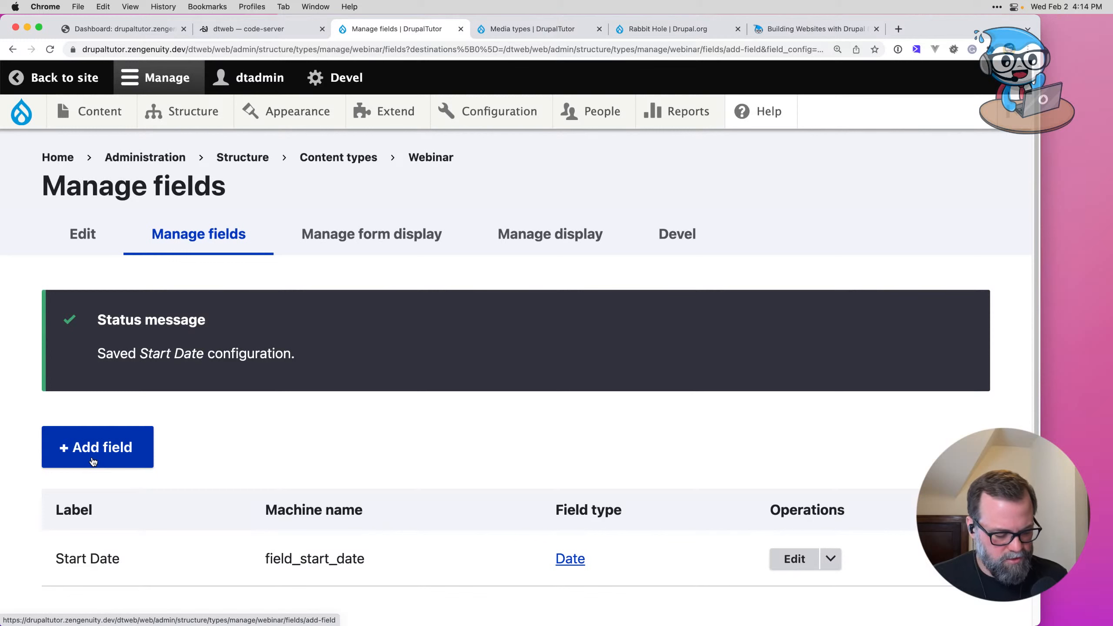
# Step: Start another new field for Webinar and look through the available field types for an interval type
pyautogui.click(93, 460)
pyautogui.click(131, 316)
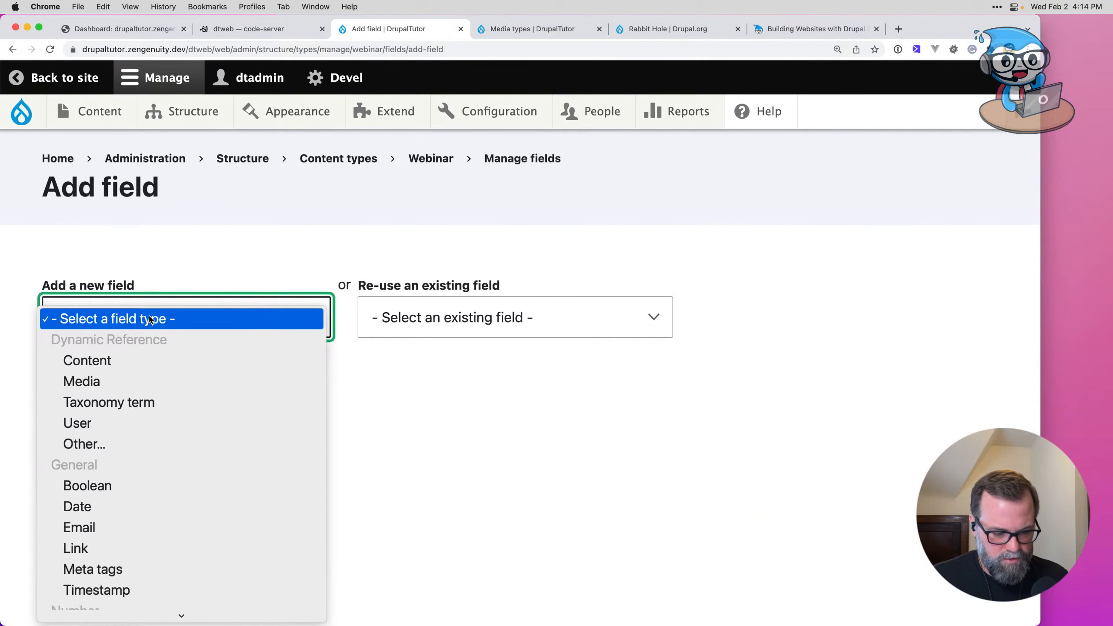
pyautogui.scroll(-10, 178, 468)
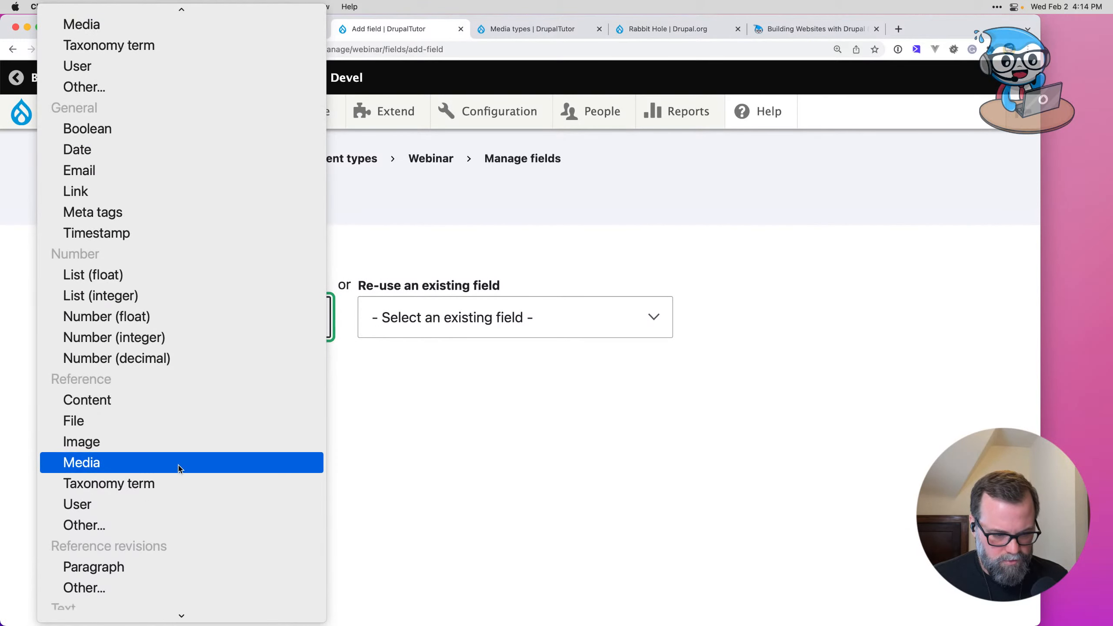
pyautogui.scroll(10, 178, 469)
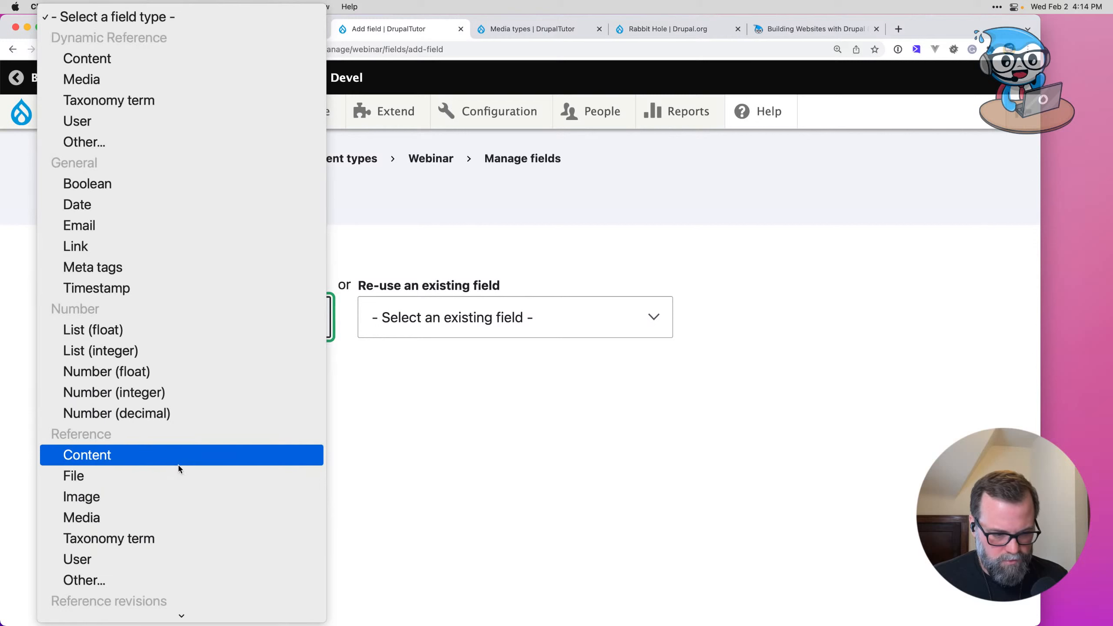
pyautogui.click(393, 492)
# Step: Switch to the code-server terminal and enter the command composer require drupal/interval_field without running it
pyautogui.click(252, 24)
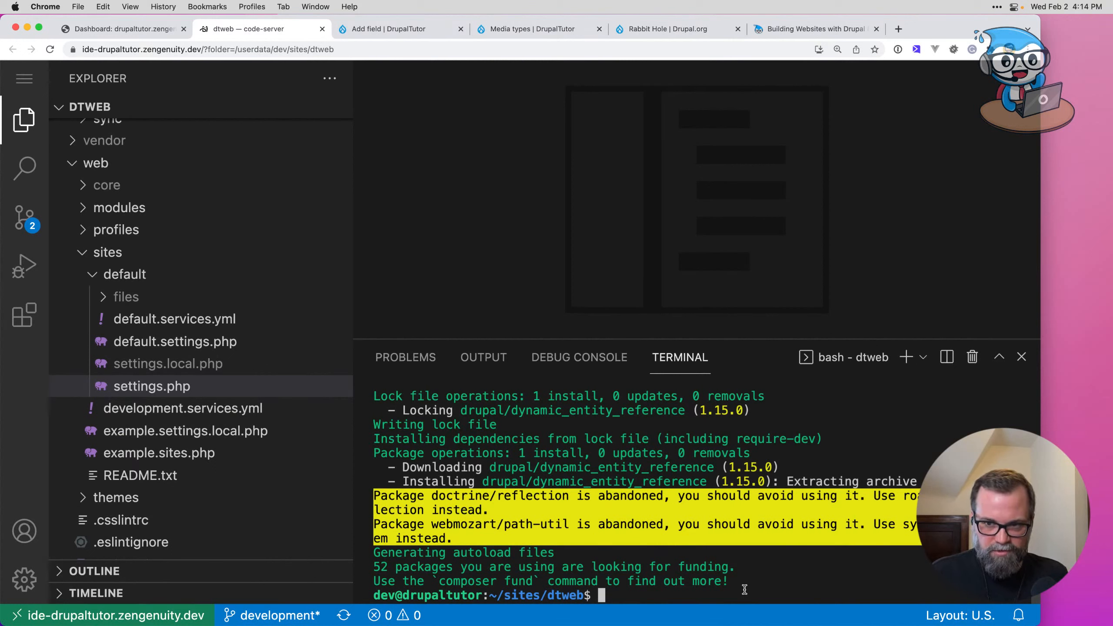
pyautogui.write('c')
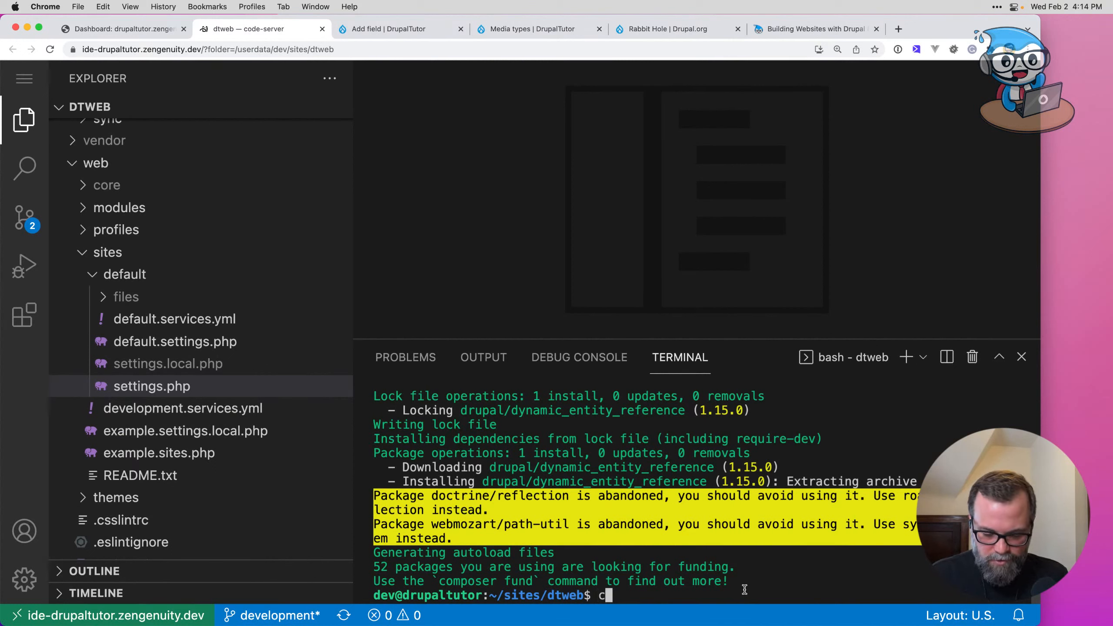
pyautogui.write('omposer ')
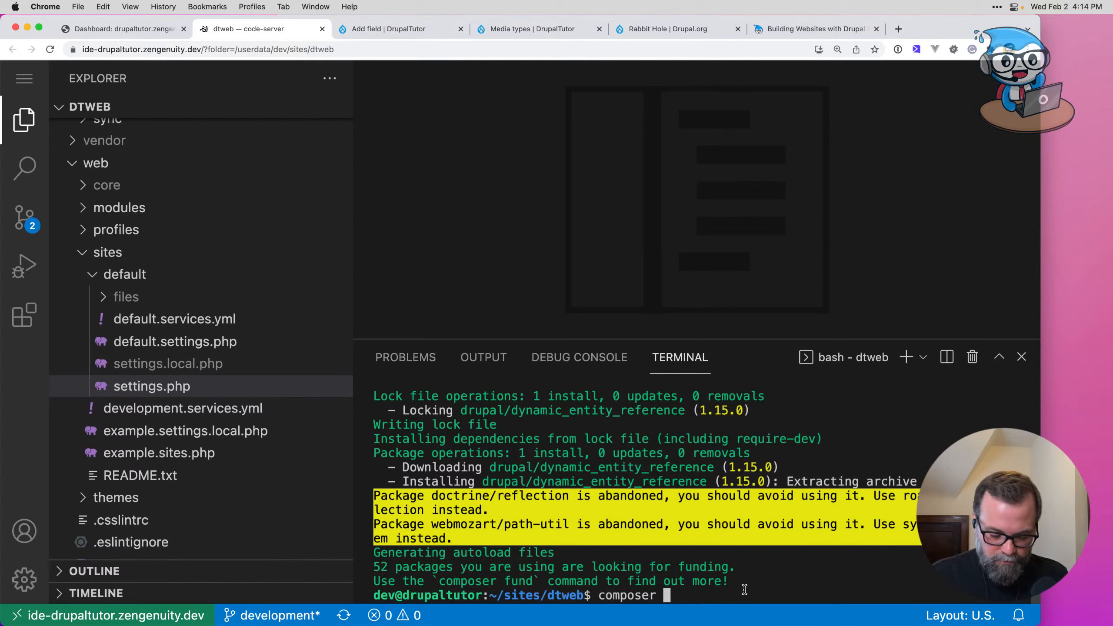
pyautogui.write('reuuire draupl/')
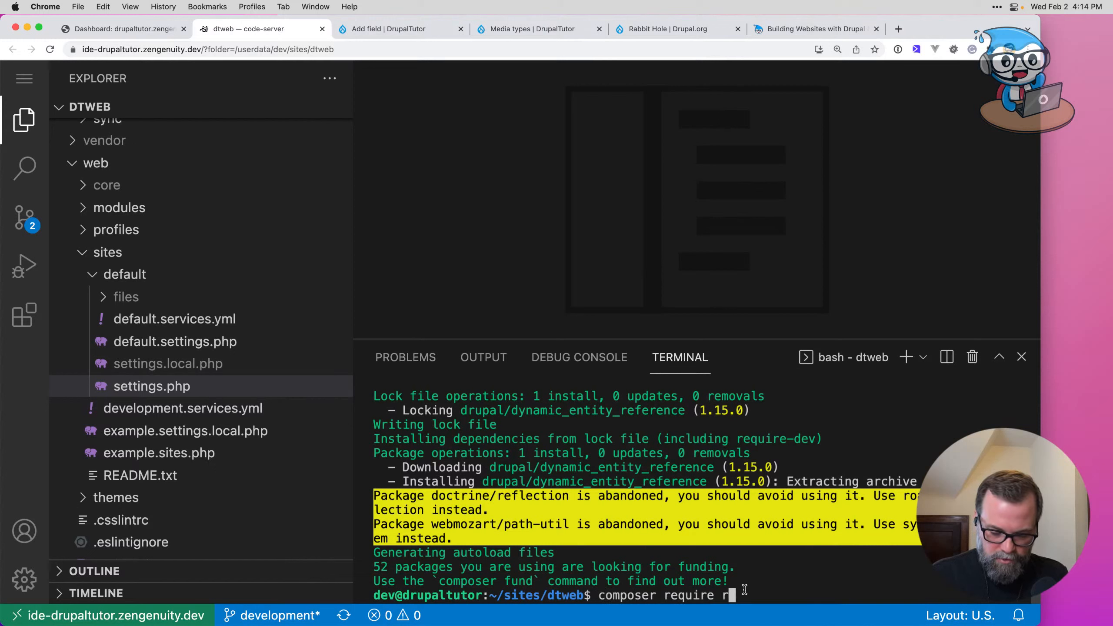
pyautogui.press('BackSpace')
pyautogui.press('BackSpace')
pyautogui.press('BackSpace')
pyautogui.press('BackSpace')
pyautogui.press('BackSpace')
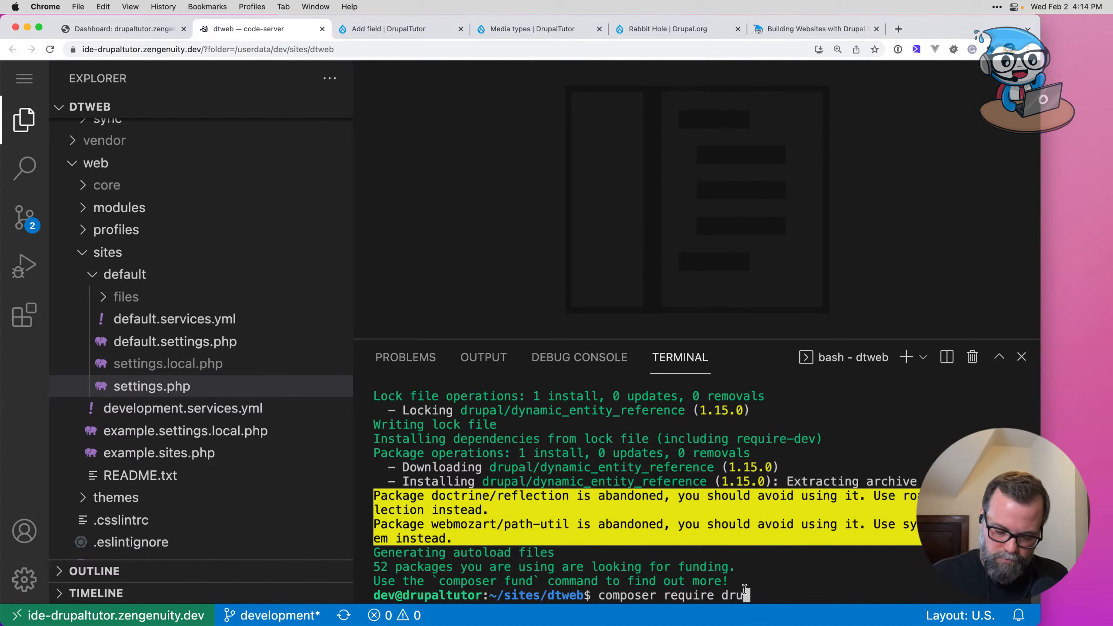
pyautogui.write('upal/interval_field')
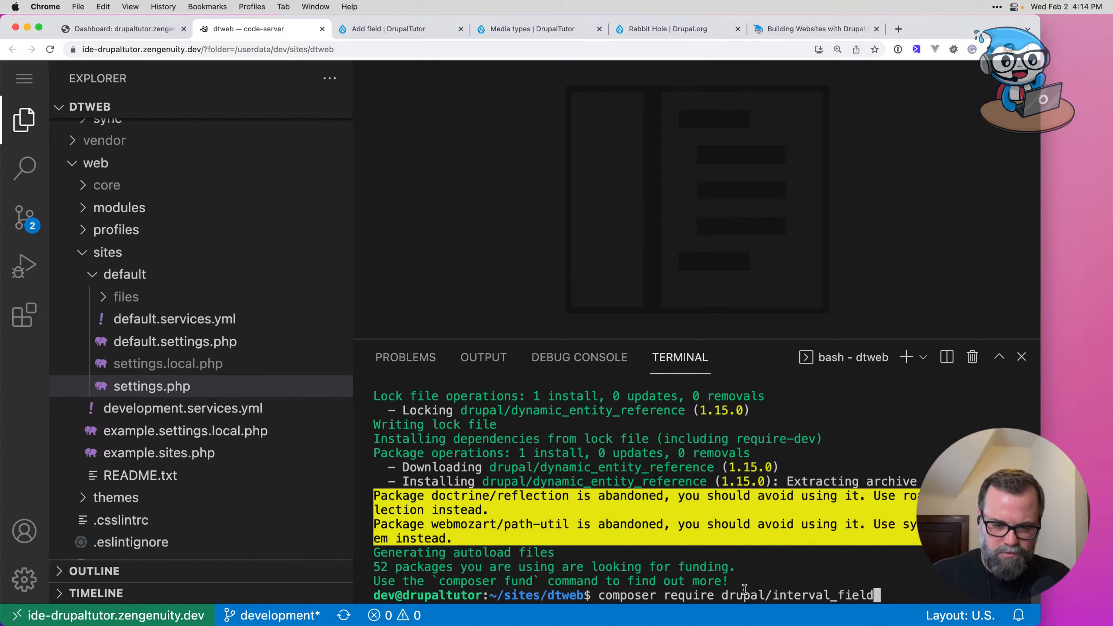
# Step: Search the web in a new tab for "drupal interval field" and check the project's machine name on its Drupal.org page
pyautogui.click(898, 29)
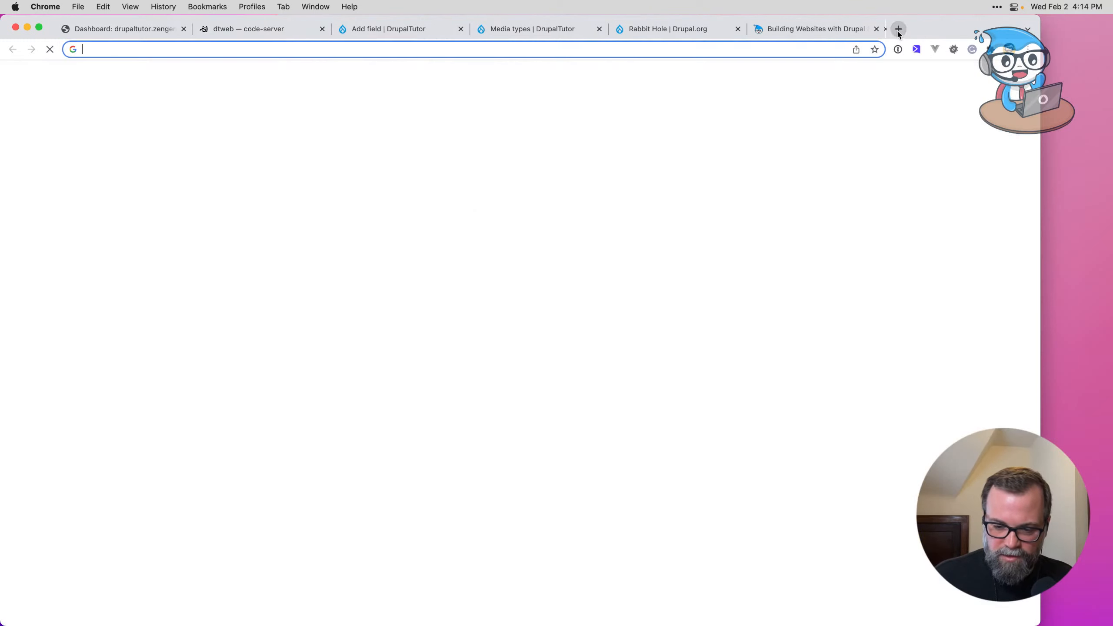
pyautogui.write('drupal ')
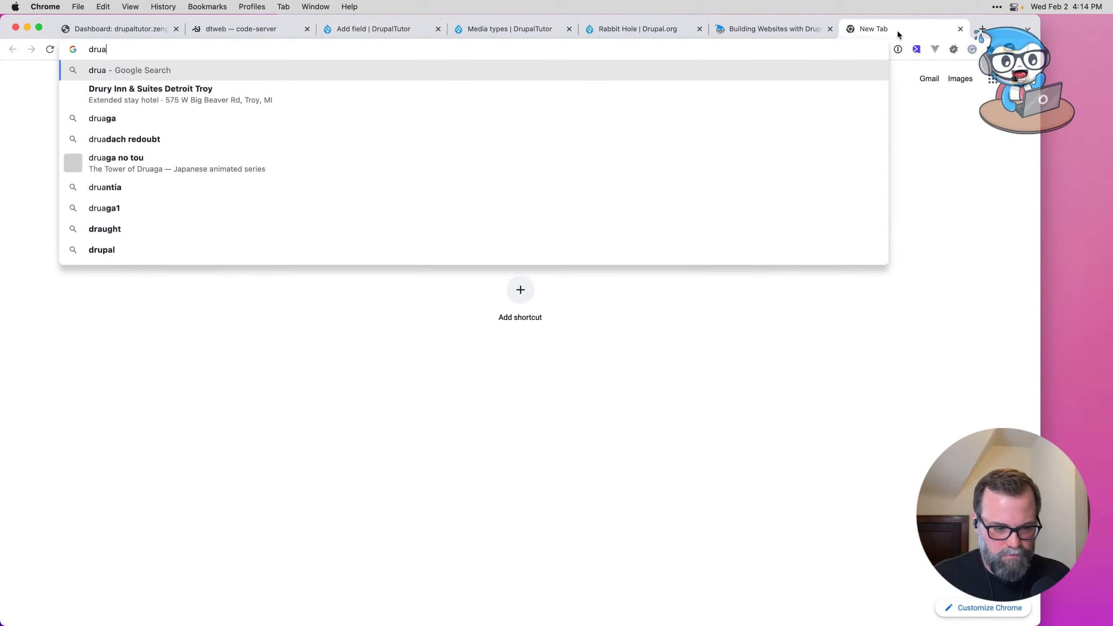
pyautogui.write('interval ')
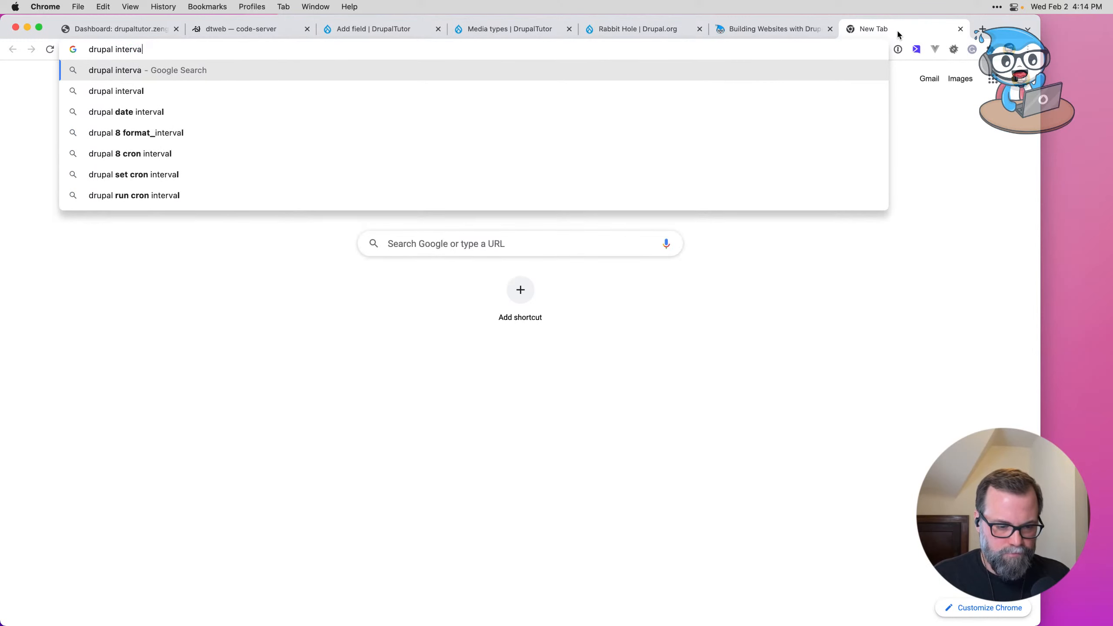
pyautogui.write('field')
pyautogui.press('Return')
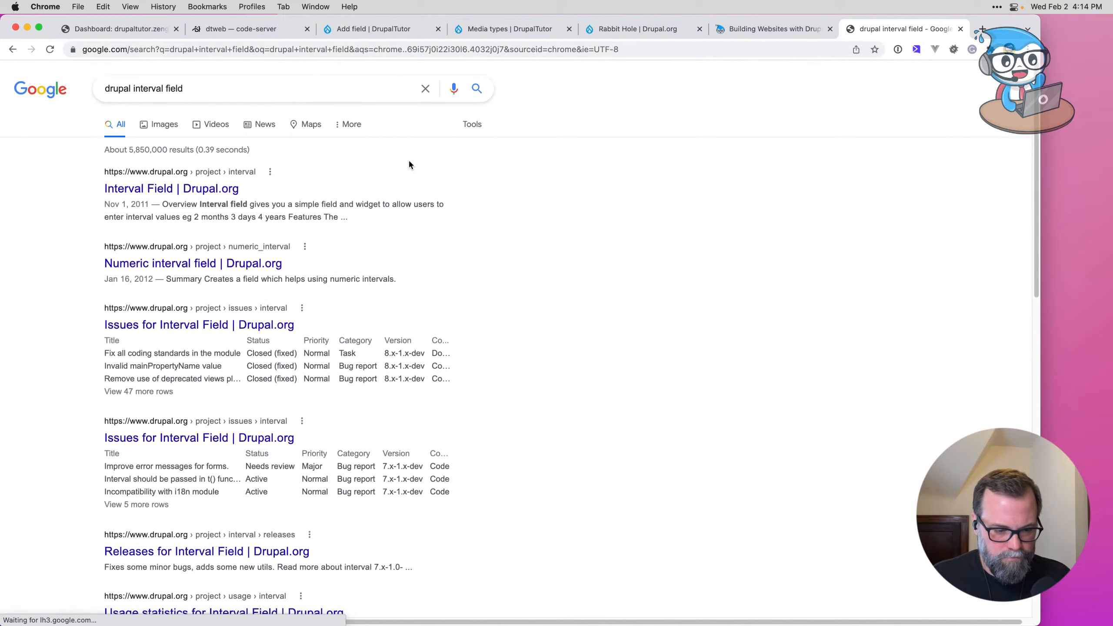
pyautogui.click(183, 185)
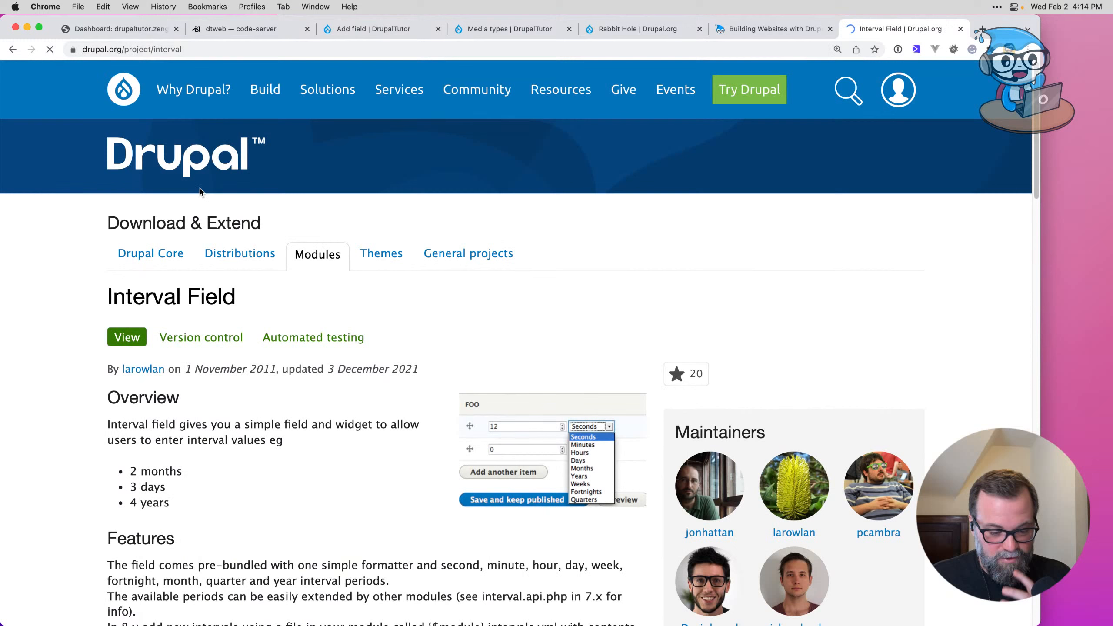
pyautogui.click(231, 58)
pyautogui.click(231, 58)
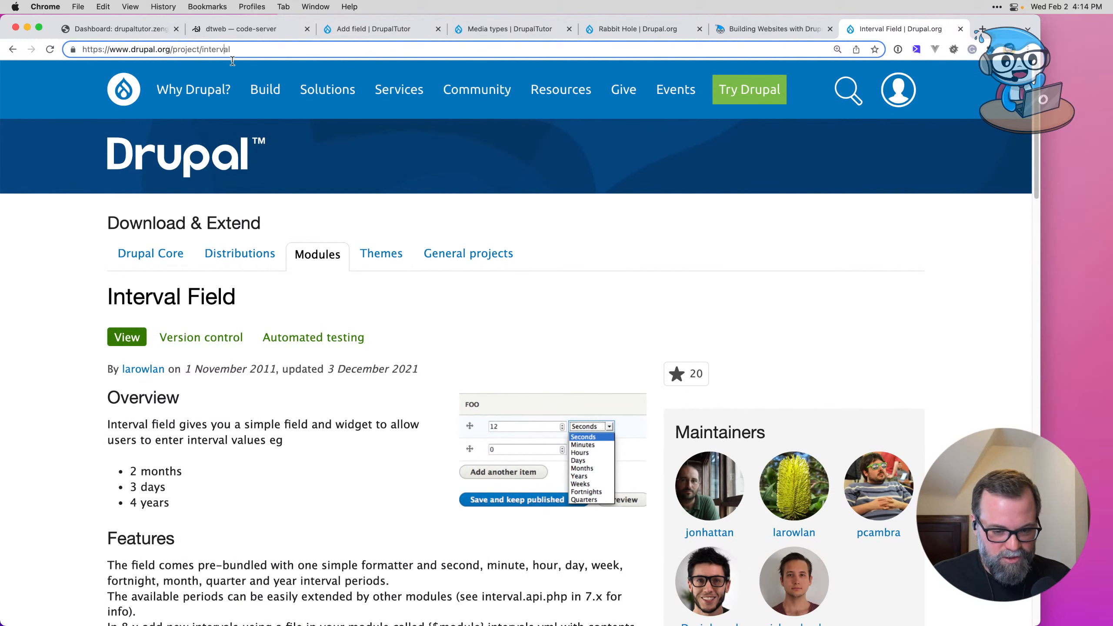
# Step: Return to the code-server terminal, correct the pending command to composer require drupal/interval, and run it
pyautogui.click(216, 25)
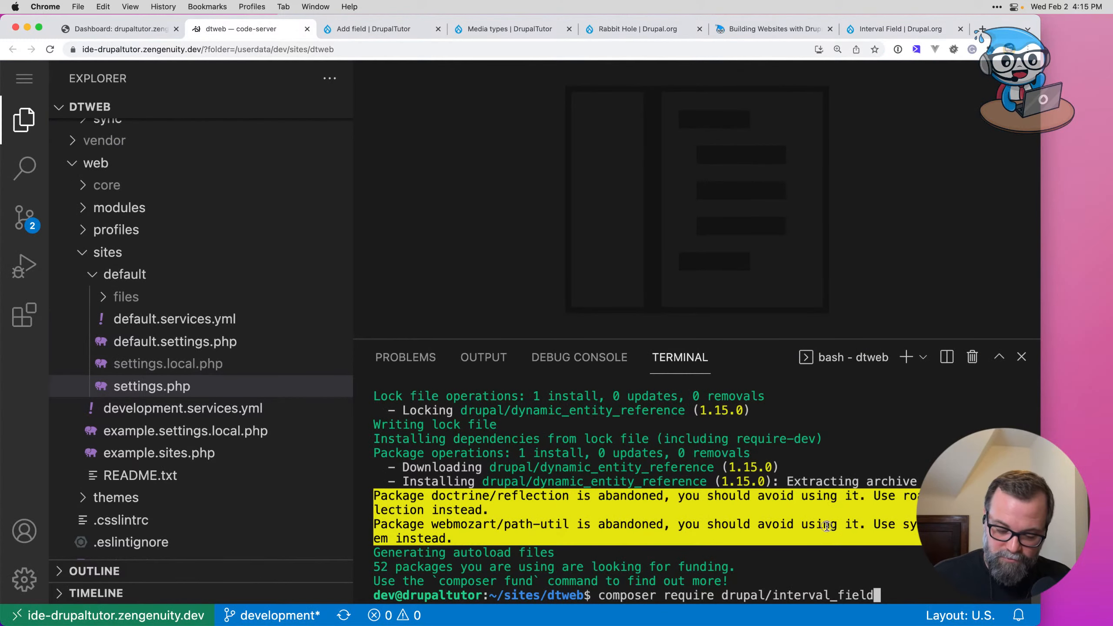
pyautogui.press('BackSpace')
pyautogui.press('BackSpace')
pyautogui.press('BackSpace')
pyautogui.press('BackSpace')
pyautogui.press('BackSpace')
pyautogui.press('BackSpace')
pyautogui.press('Return')
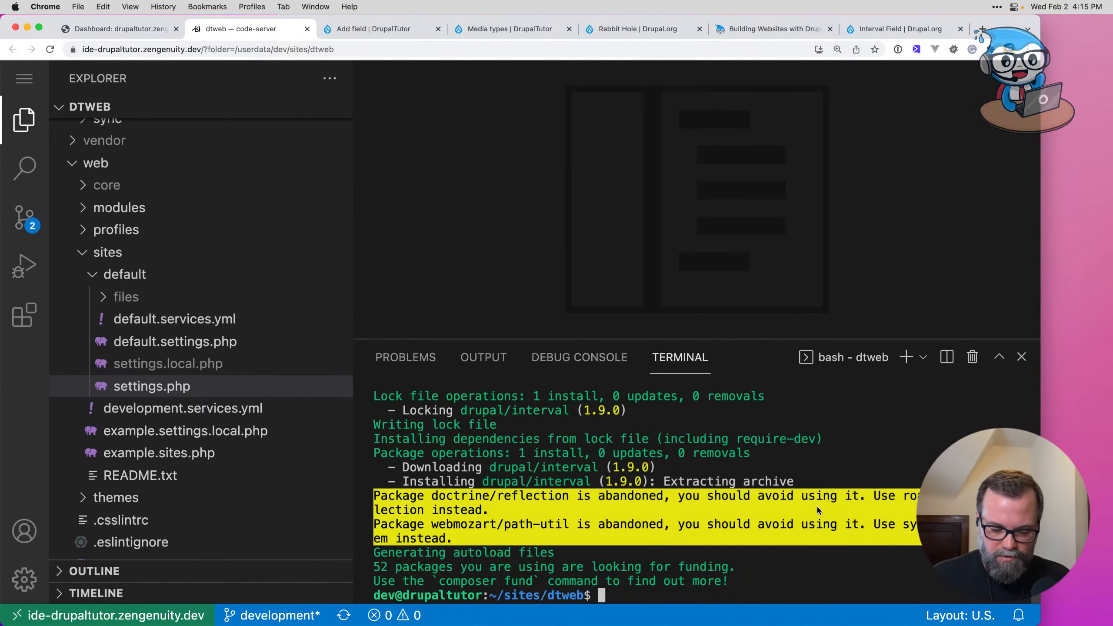
# Step: Enable the Interval module with the command drush en interval
pyautogui.write('drush en ')
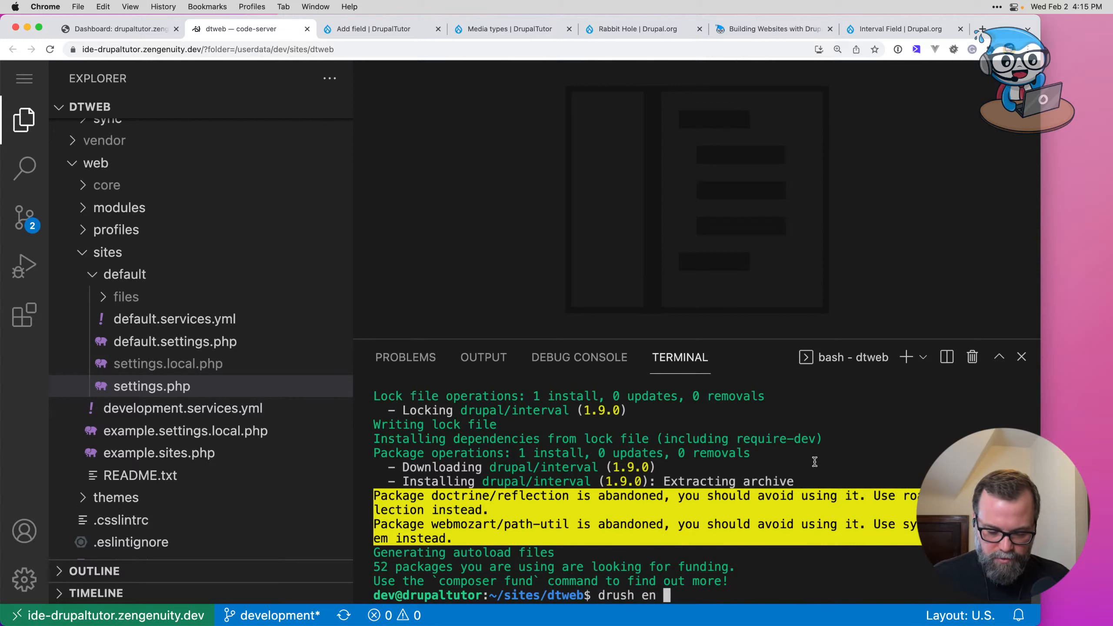
pyautogui.write('interval')
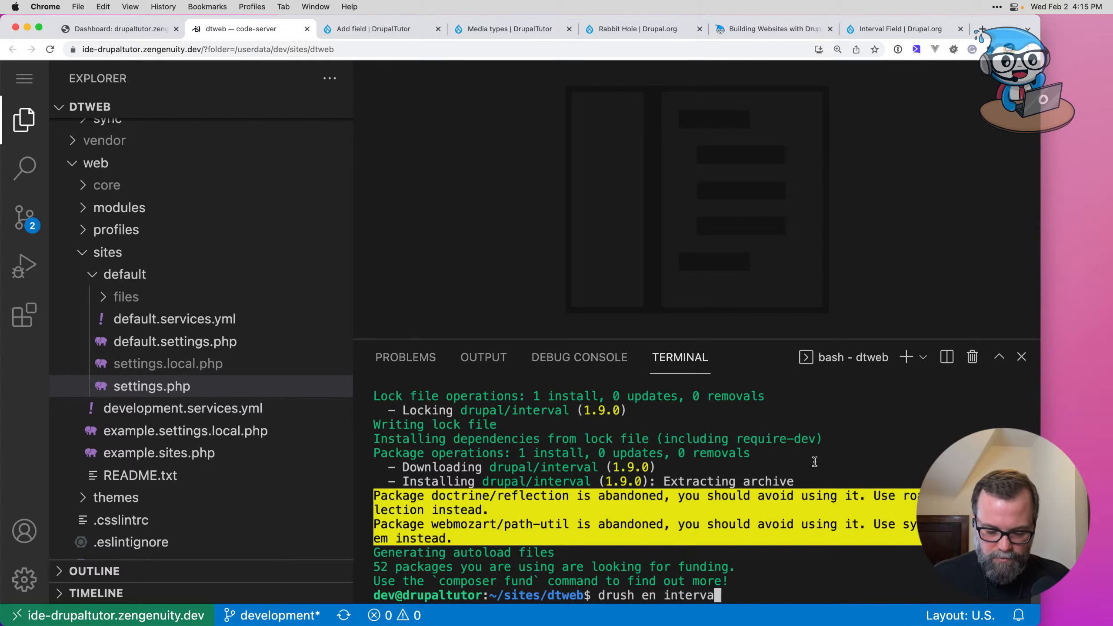
pyautogui.press('Return')
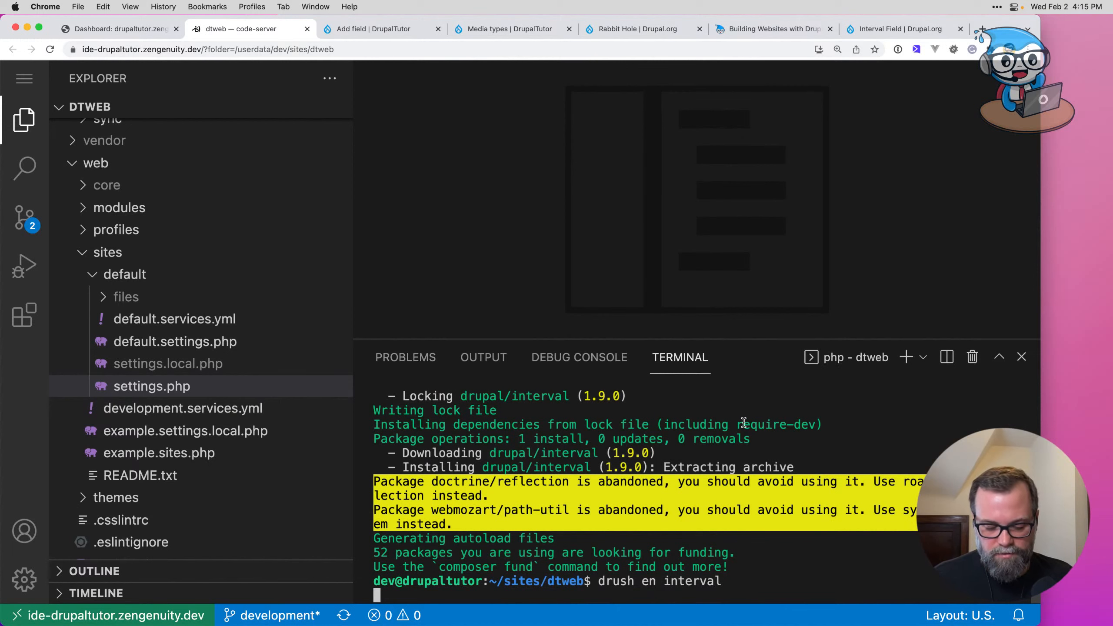
# Step: Switch back to Drupal, add a new Interval field labelled Duration to Webinar, and save its field settings with a limit of 1 value
pyautogui.click(388, 27)
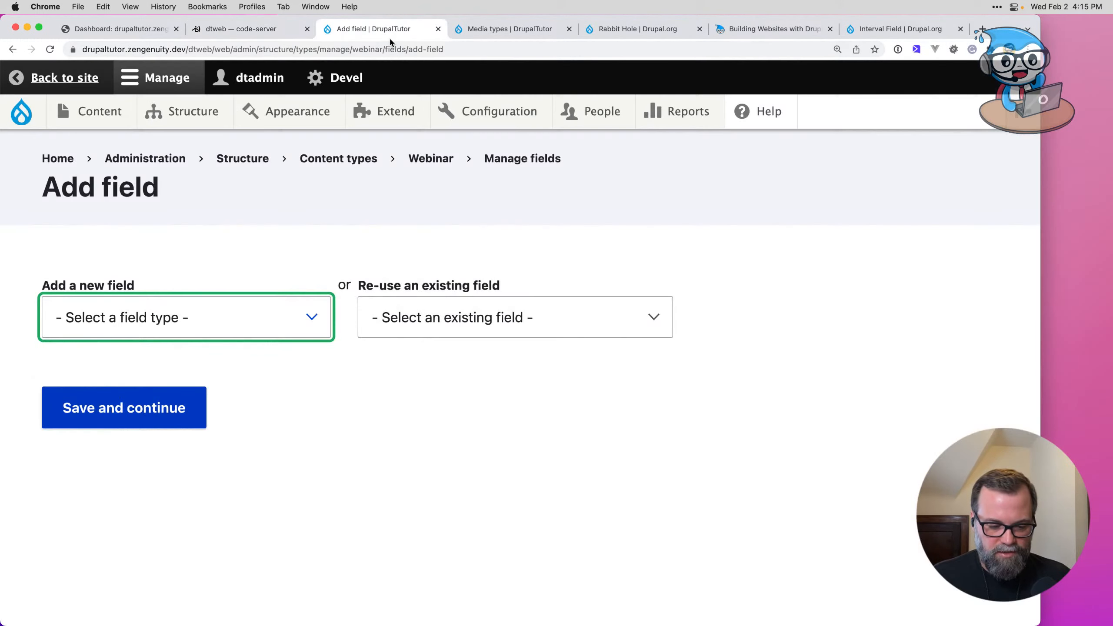
pyautogui.click(50, 49)
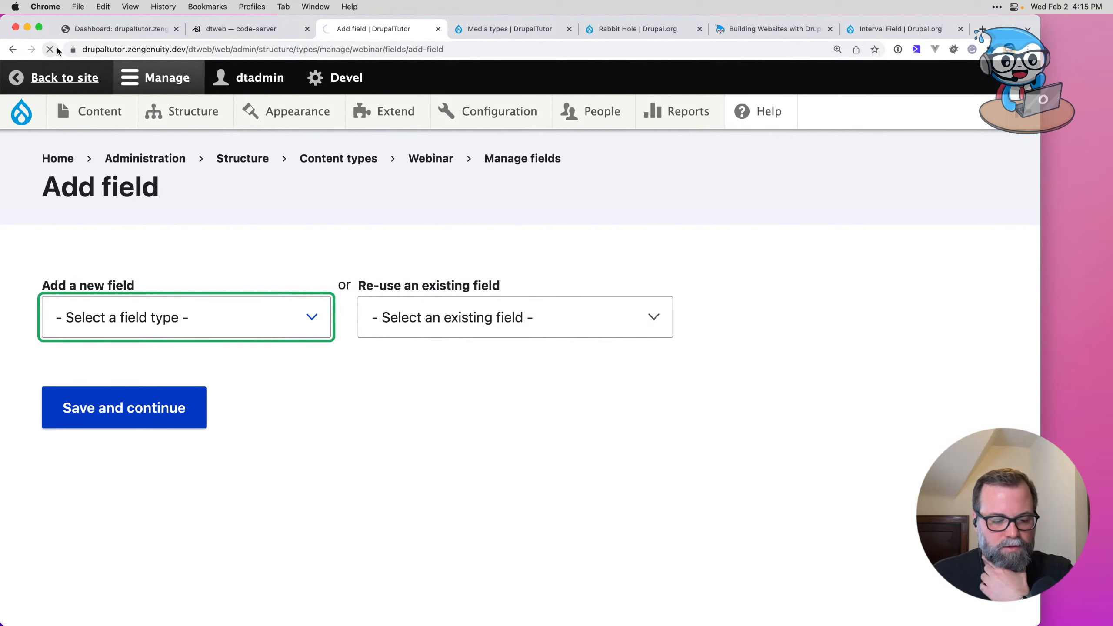
pyautogui.click(169, 316)
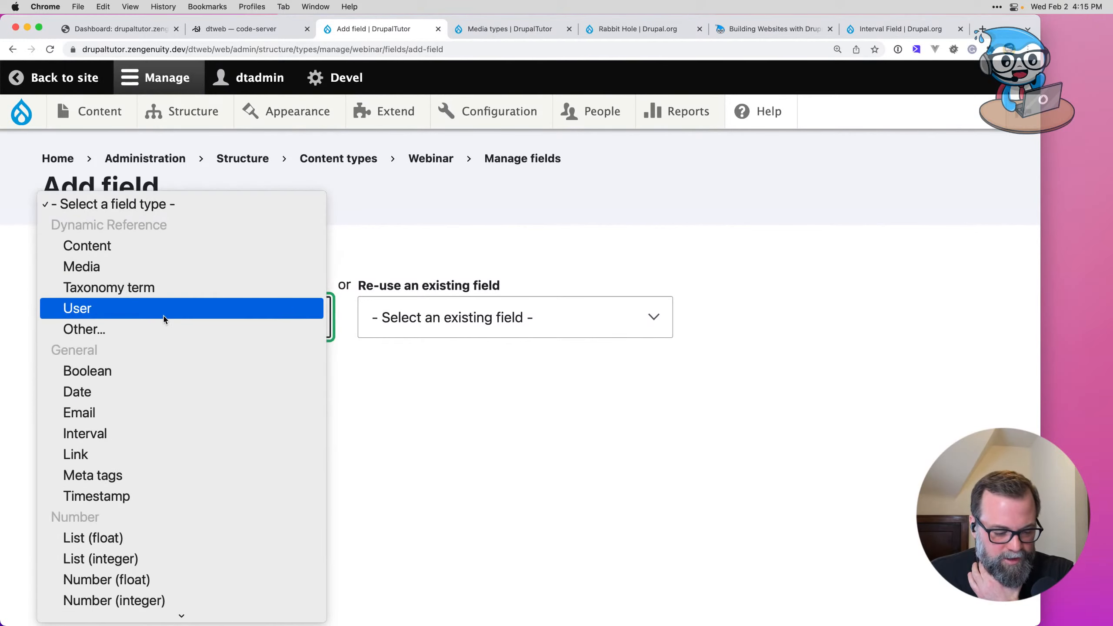
pyautogui.click(154, 433)
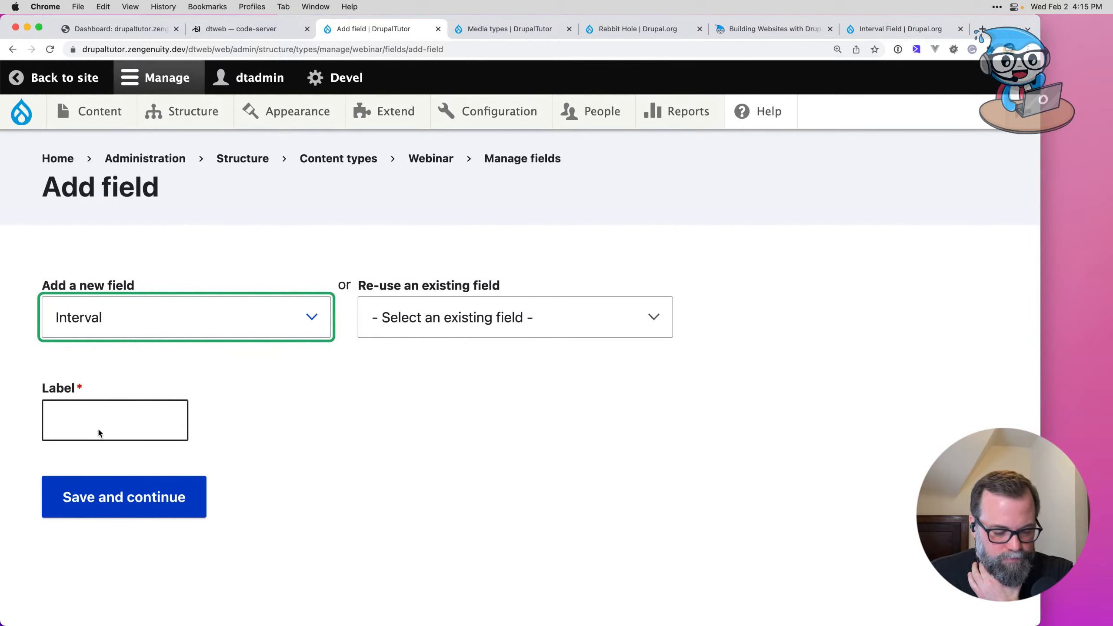
pyautogui.click(99, 432)
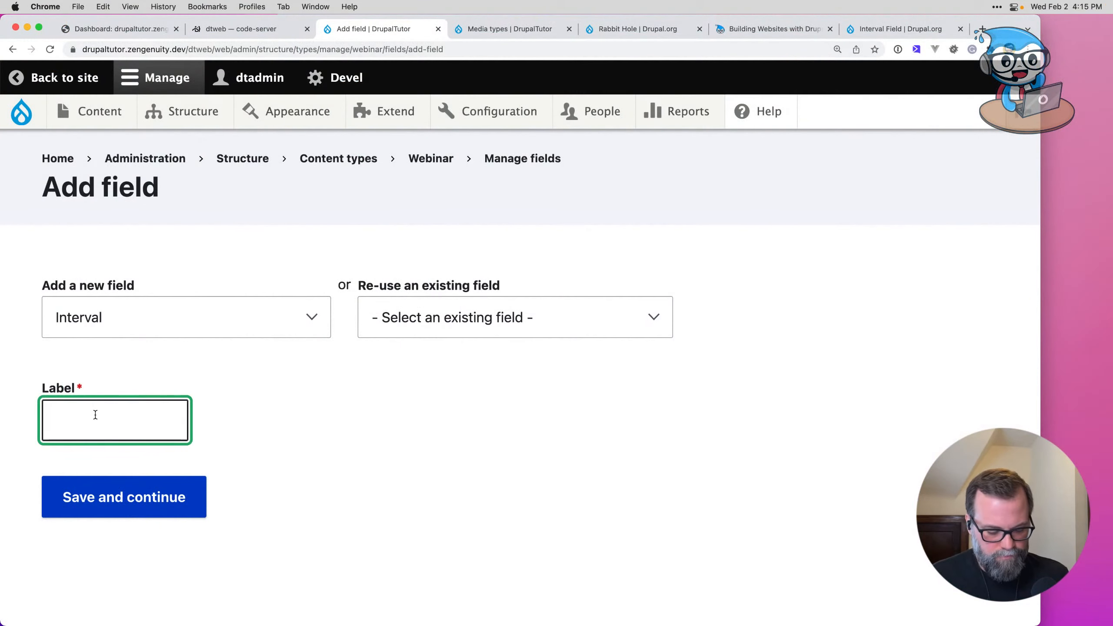
pyautogui.write('Duration')
pyautogui.click(113, 513)
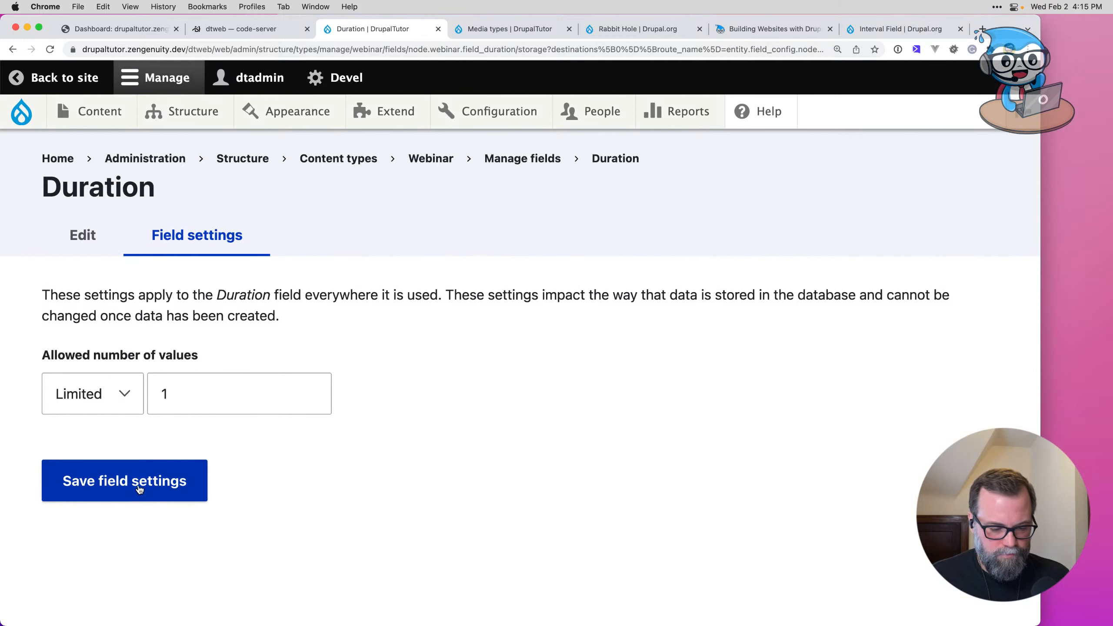
pyautogui.click(137, 488)
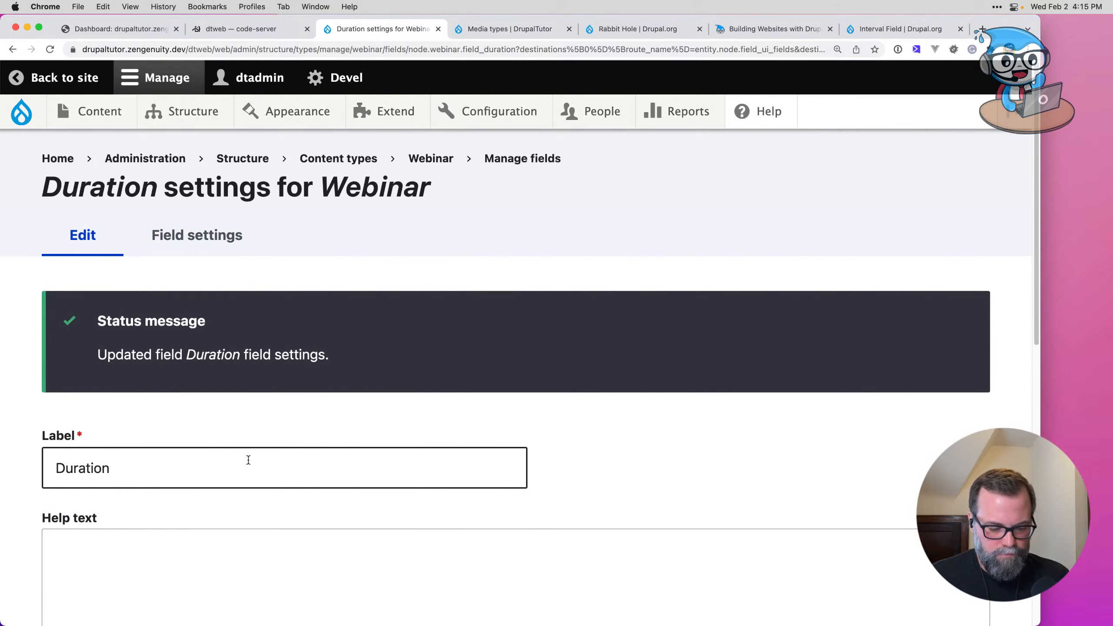
# Step: Make the Duration field required with a default value of 1 Hours and save the settings
pyautogui.scroll(-10, 248, 459)
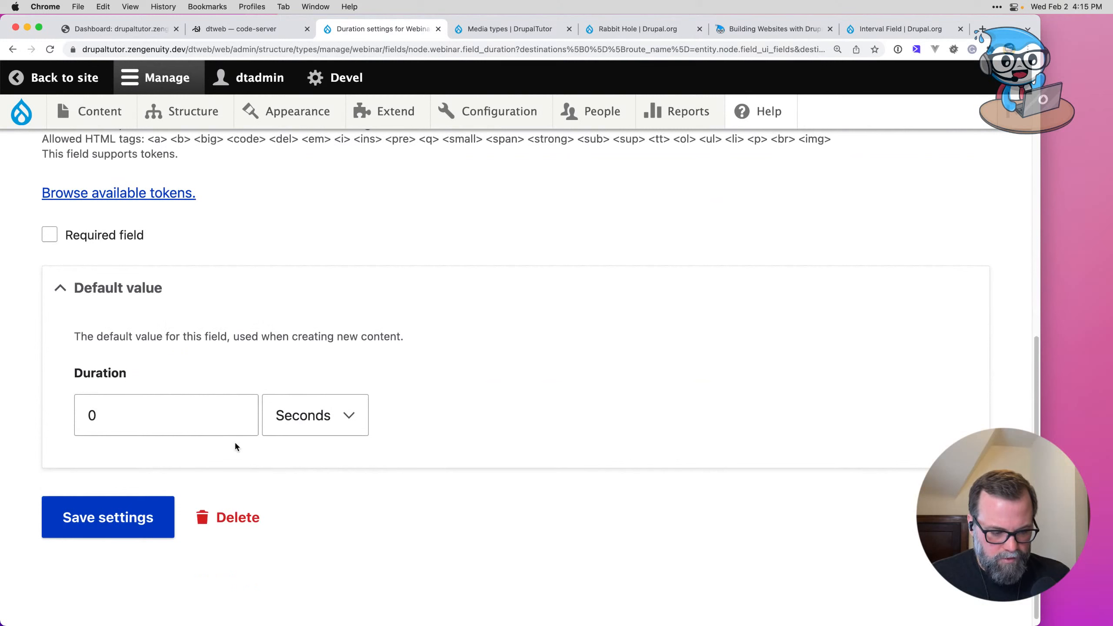
pyautogui.click(114, 242)
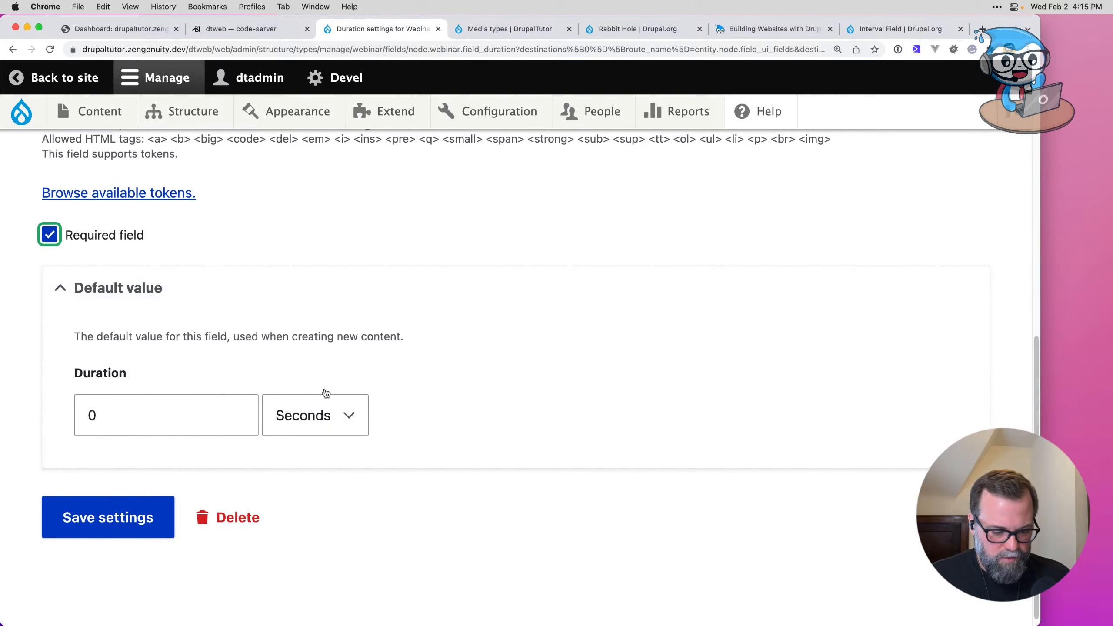
pyautogui.click(329, 412)
pyautogui.click(329, 413)
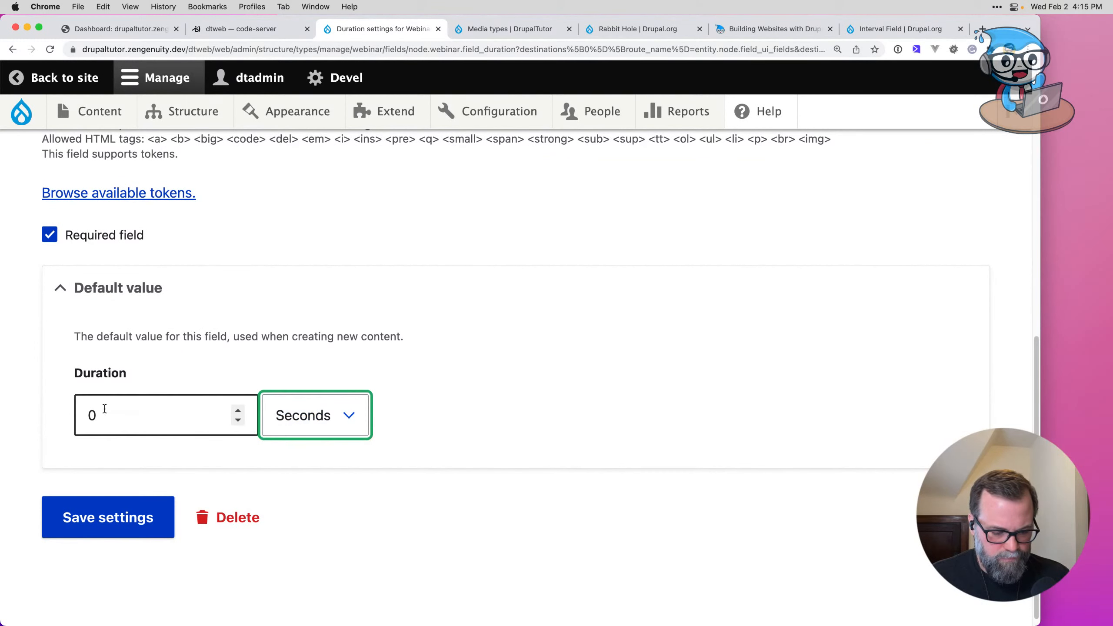
pyautogui.doubleClick(113, 413)
pyautogui.write('1')
pyautogui.click(315, 429)
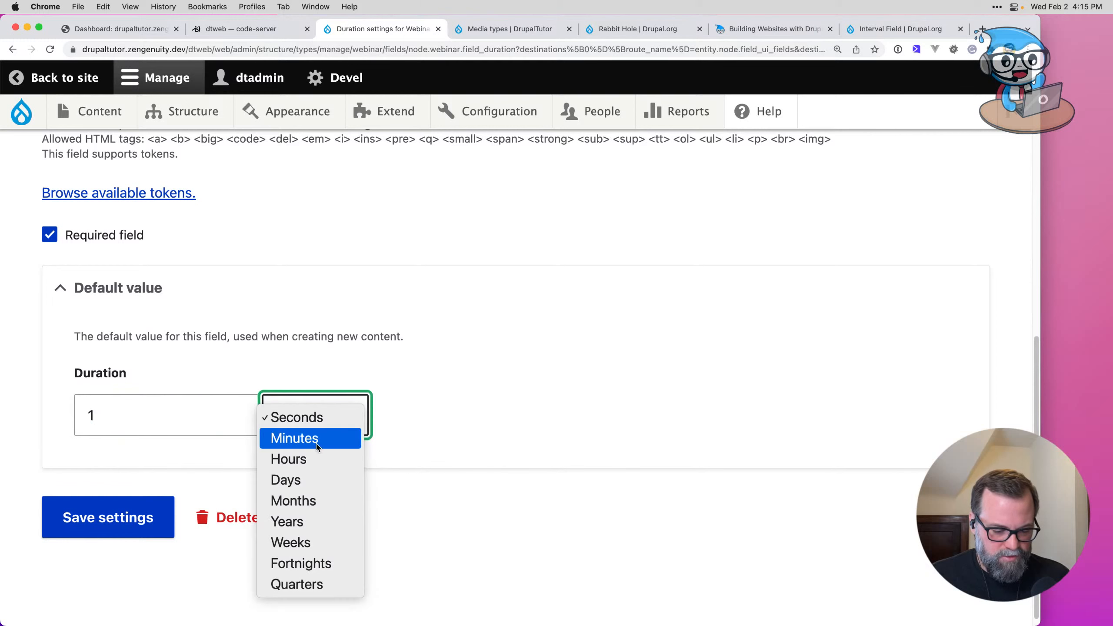
pyautogui.click(364, 456)
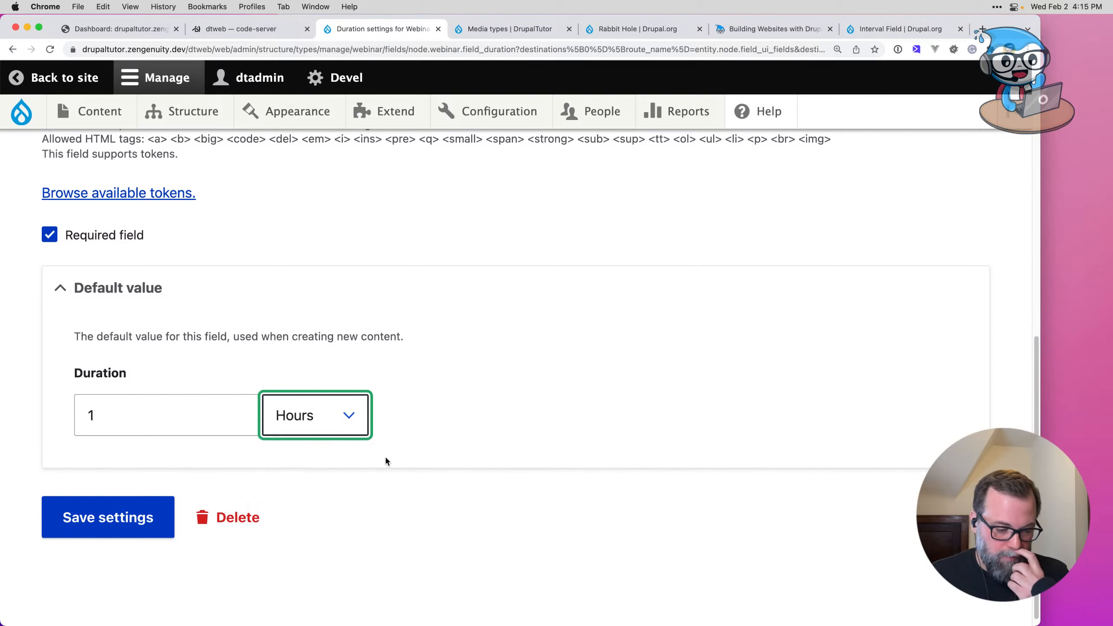
pyautogui.click(127, 516)
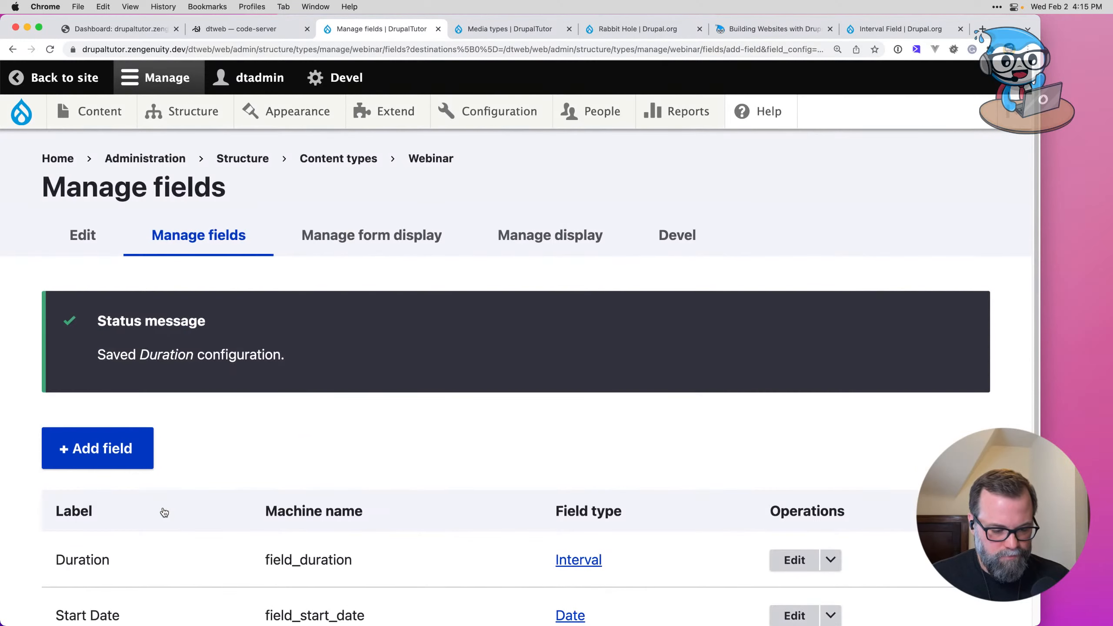
# Step: Reopen the Duration field's configuration and review its edit options and field storage settings
pyautogui.scroll(-2, 173, 497)
pyautogui.click(795, 509)
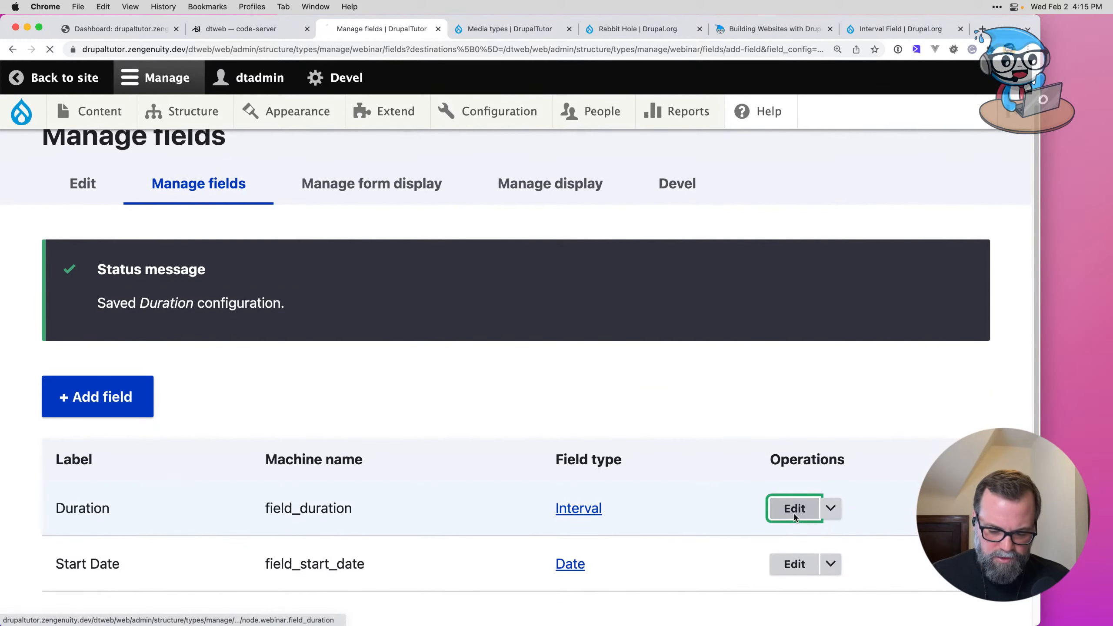
pyautogui.scroll(-10, 254, 428)
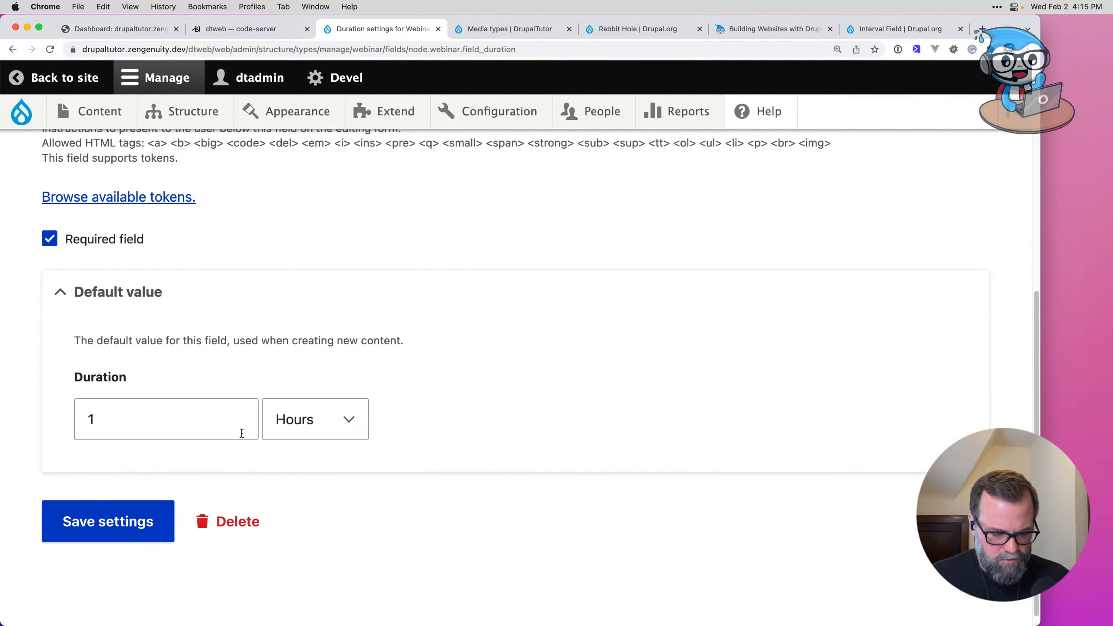
pyautogui.scroll(8, 379, 412)
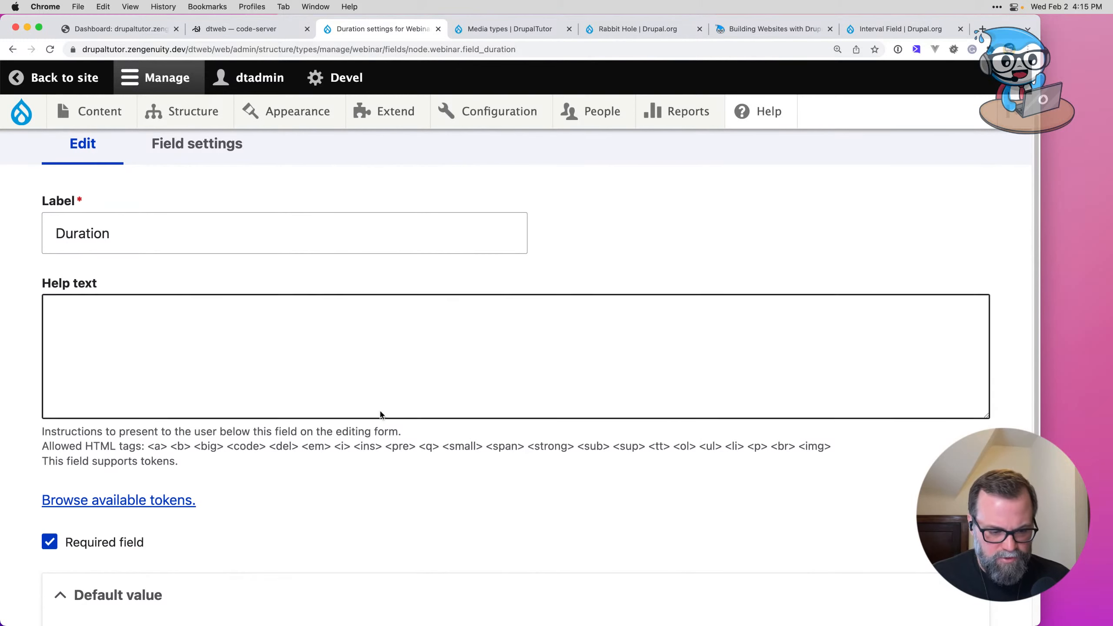
pyautogui.click(220, 155)
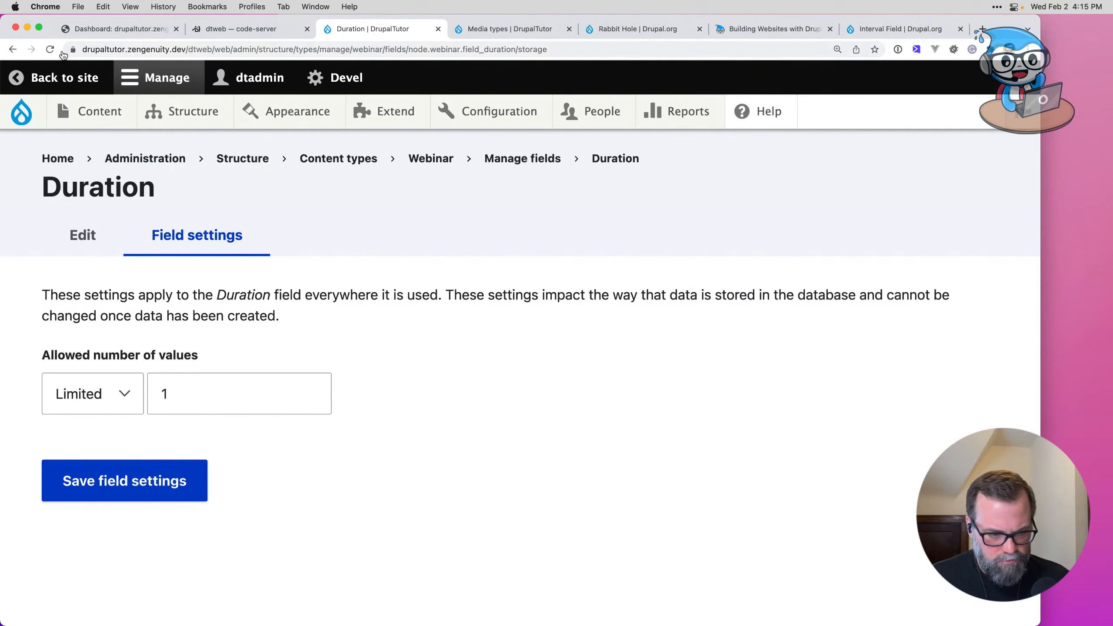
# Step: Return to Duration's edit settings, try Years as the default unit, restore Hours, and save
pyautogui.click(16, 51)
pyautogui.scroll(-6, 247, 468)
pyautogui.click(320, 492)
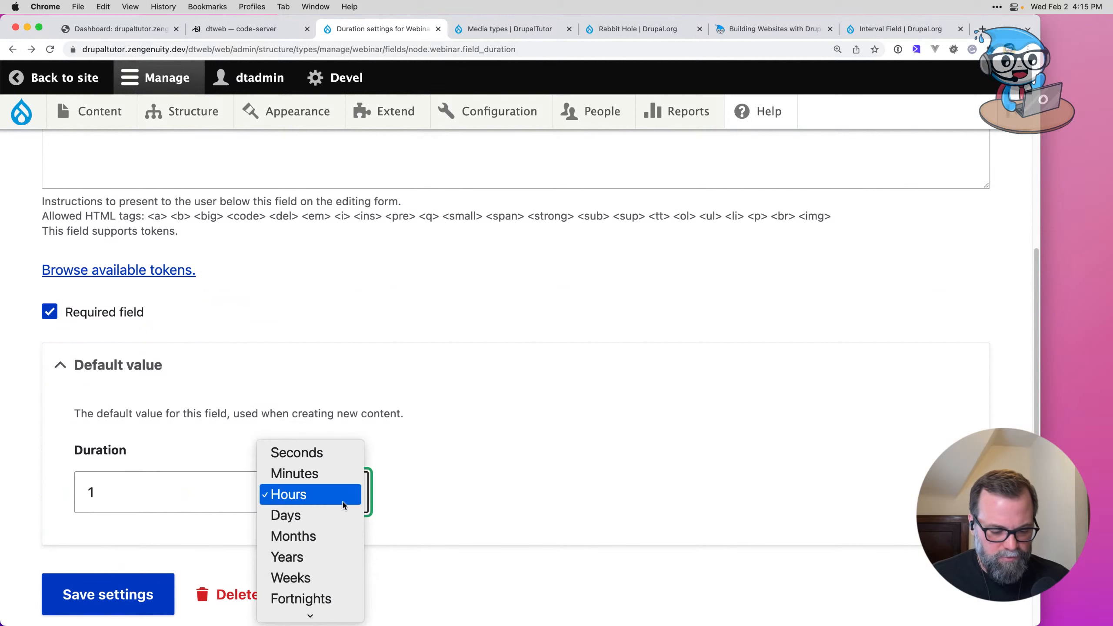
pyautogui.click(333, 554)
pyautogui.click(340, 498)
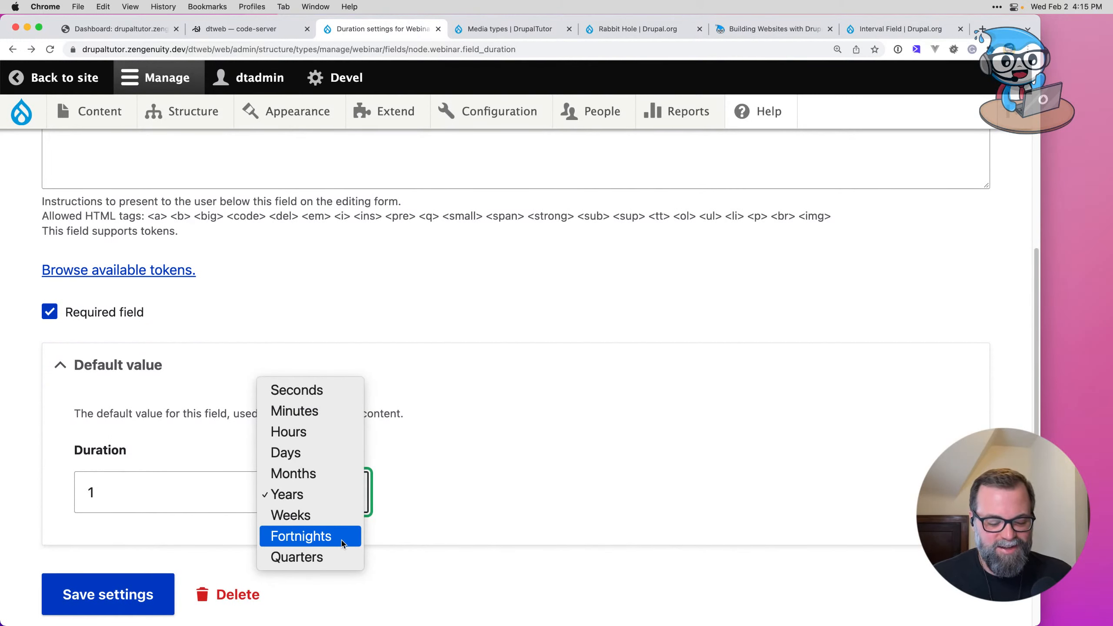
pyautogui.click(308, 433)
pyautogui.click(90, 607)
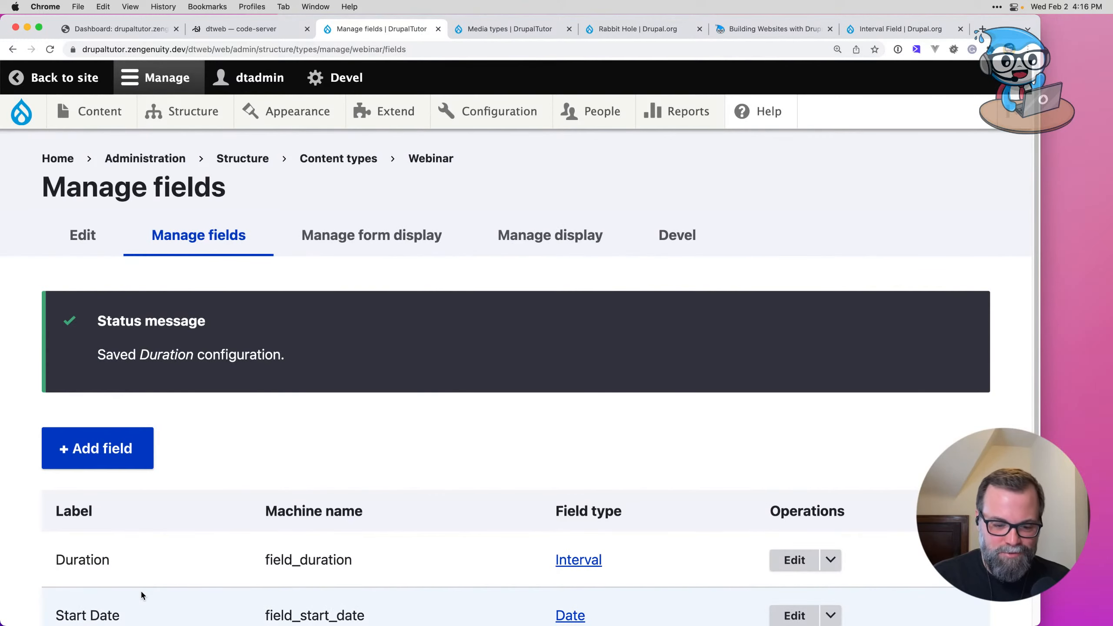
# Step: In Webinar's form display, limit Duration's allowed periods to Minutes and Hours, keep the Interval and Period widget, and save
pyautogui.click(388, 250)
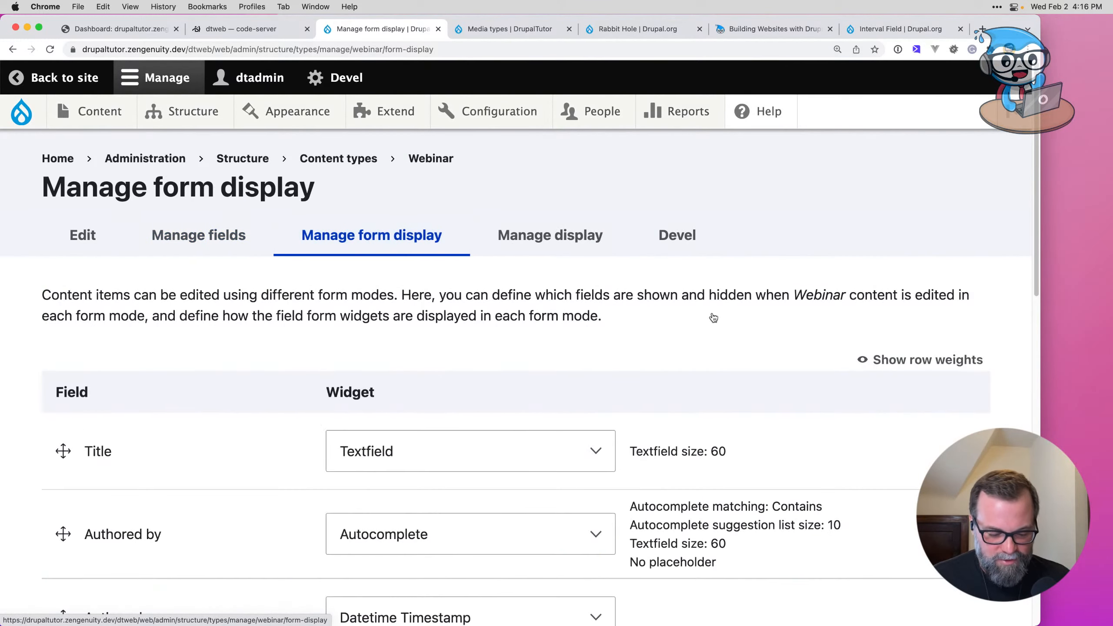
pyautogui.scroll(-15, 815, 446)
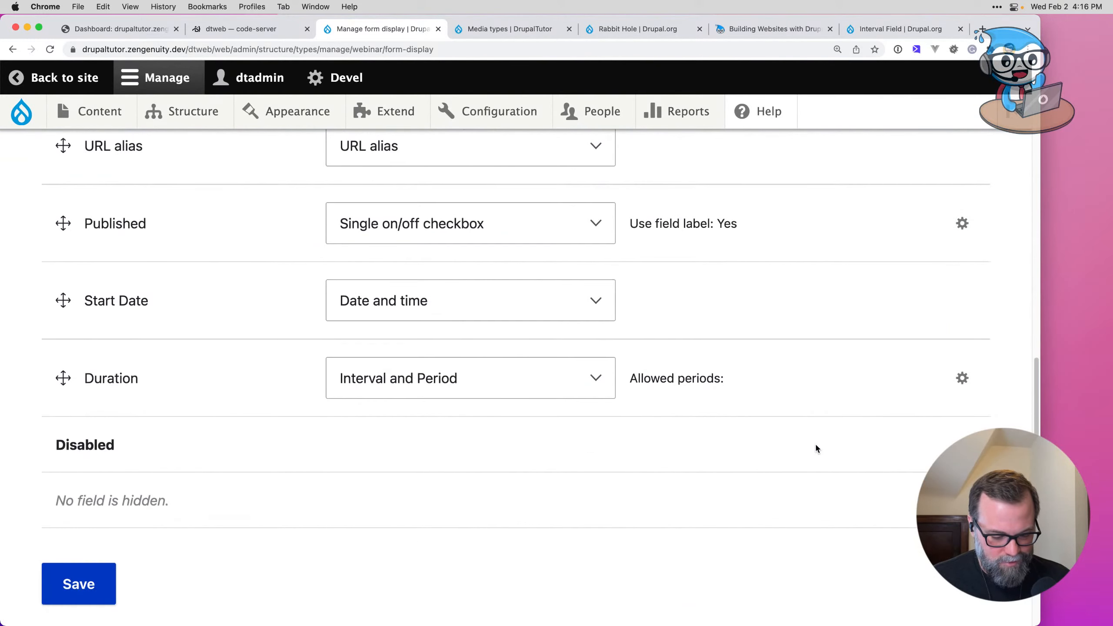
pyautogui.click(962, 378)
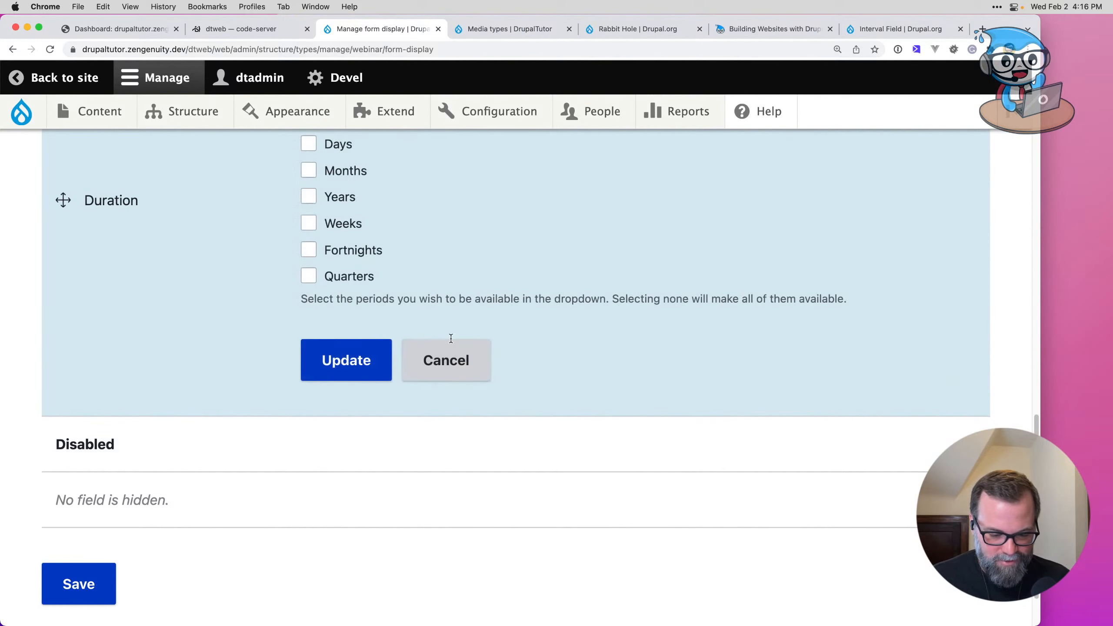
pyautogui.scroll(5, 451, 338)
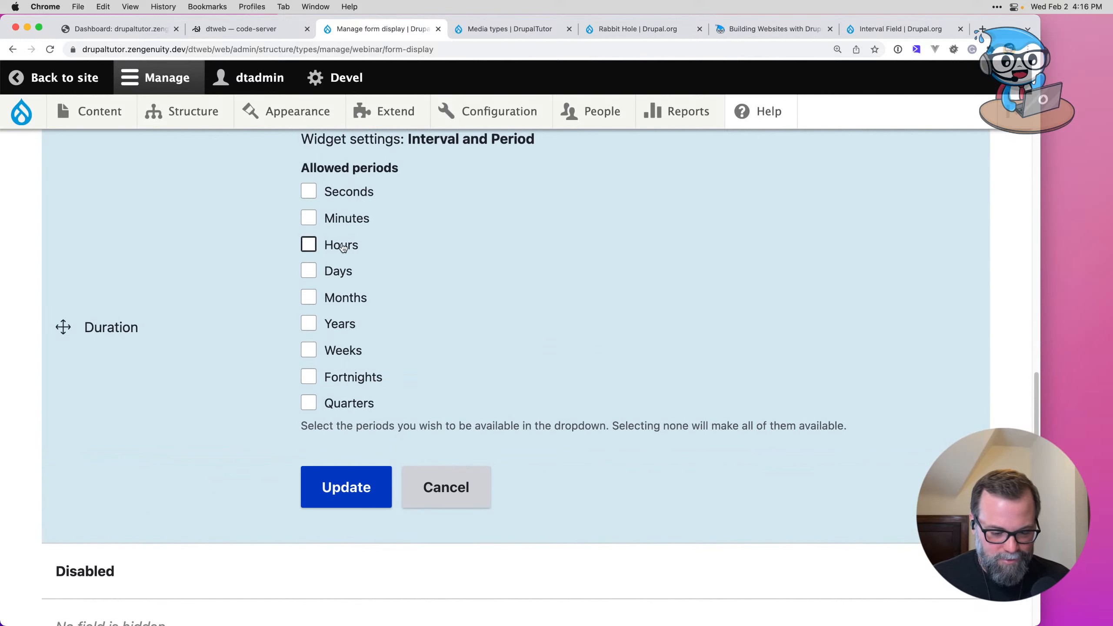
pyautogui.click(342, 247)
pyautogui.click(359, 216)
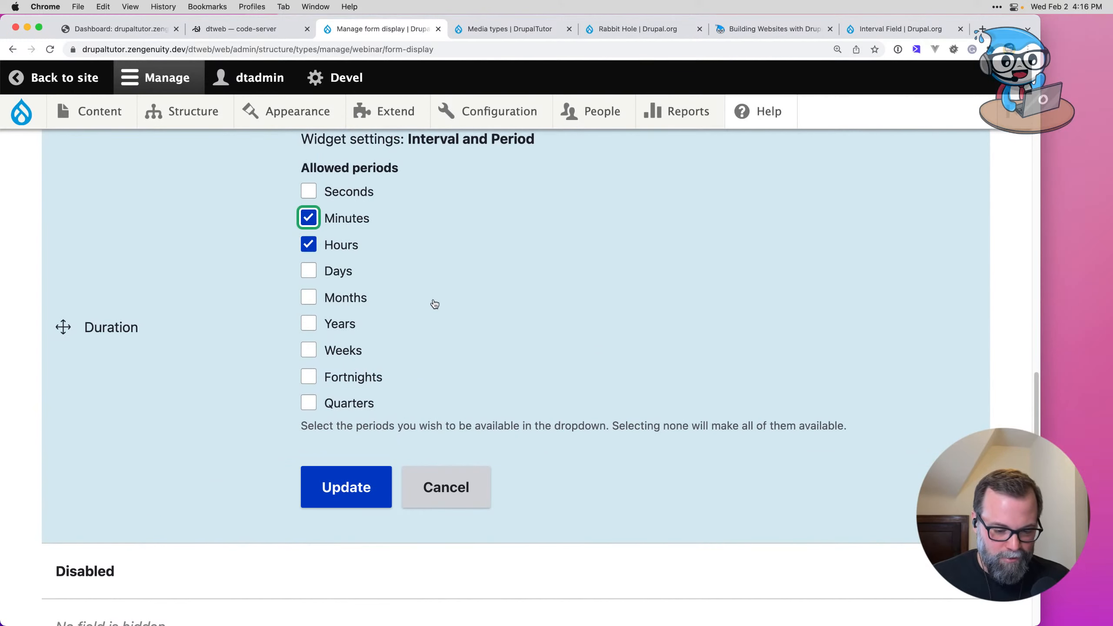
pyautogui.click(333, 492)
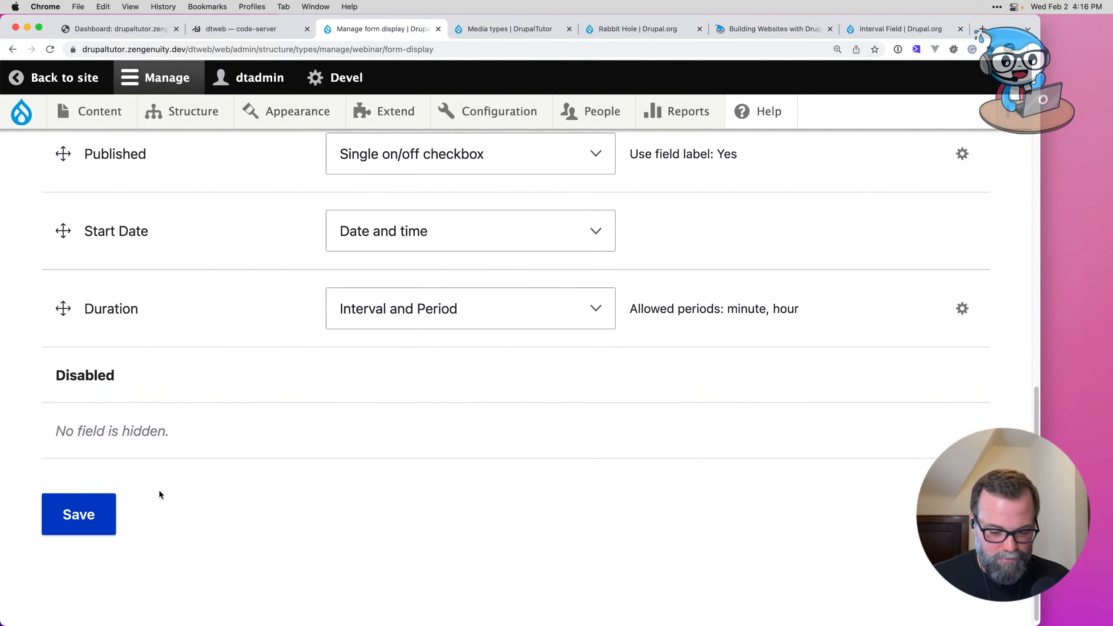
pyautogui.click(446, 294)
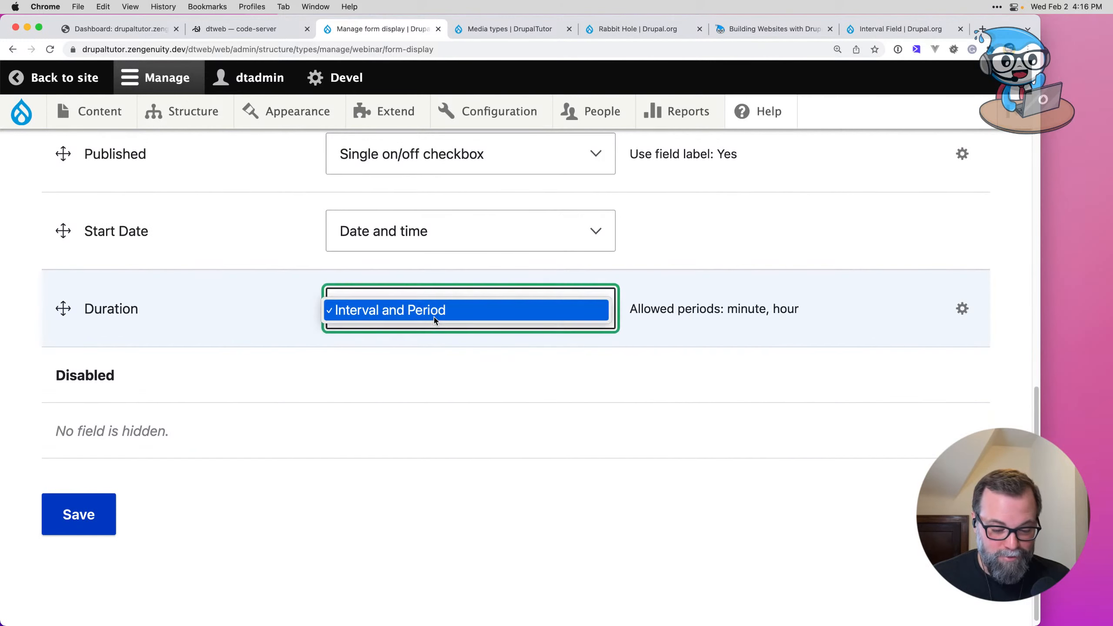
pyautogui.click(435, 315)
pyautogui.click(65, 515)
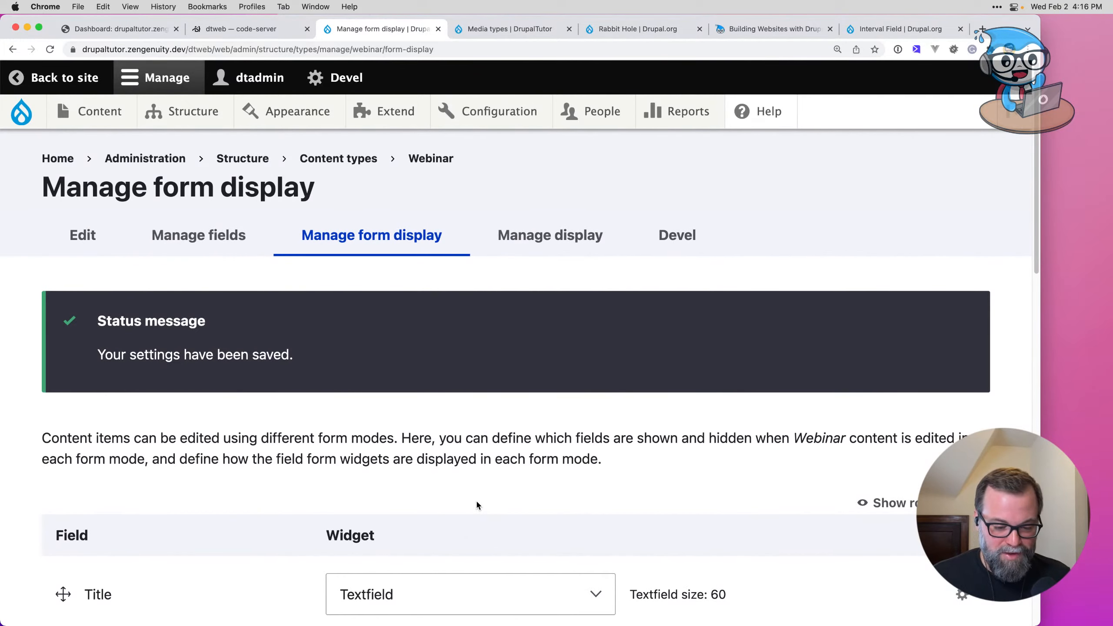
# Step: Switch to the Excel specification and check the machine name of the Webinar URL field
pyautogui.press('super+Tab')
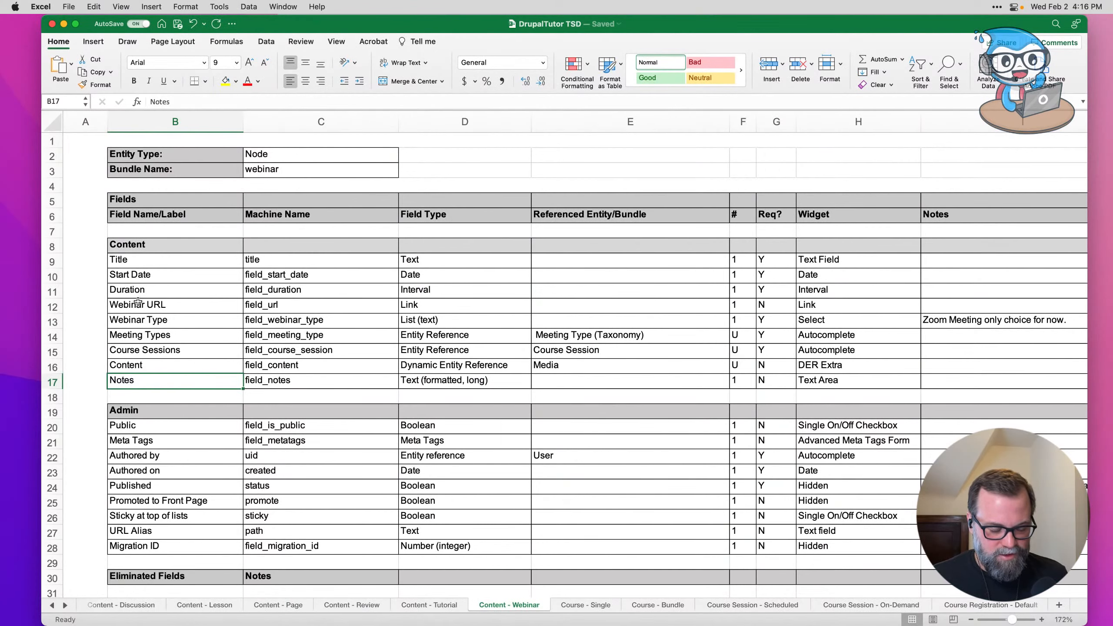
pyautogui.press('super+Tab')
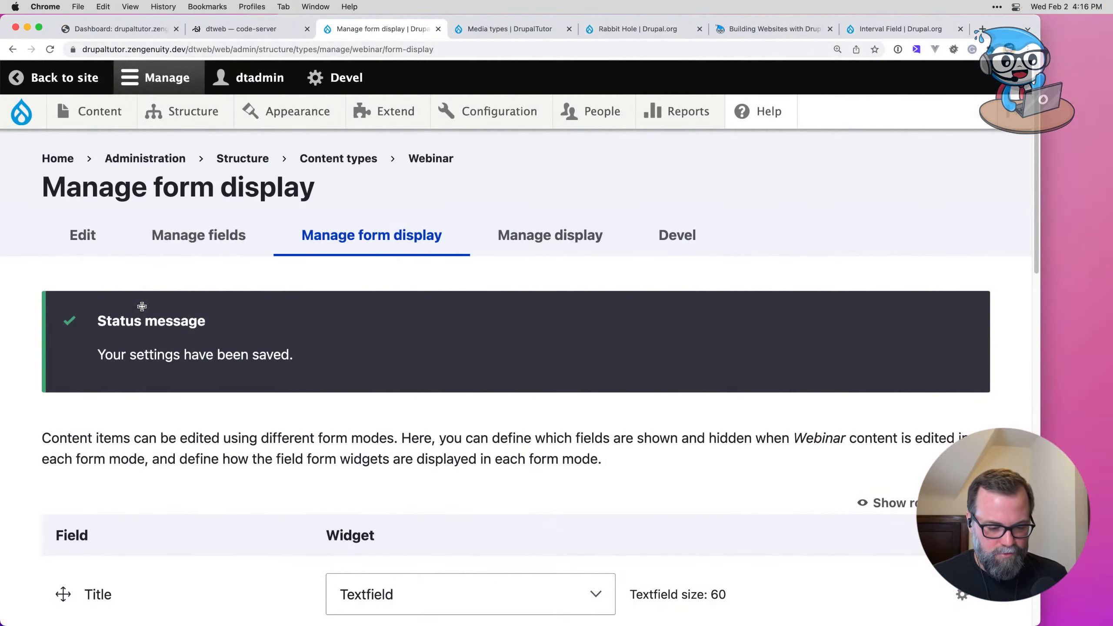
pyautogui.press('super+Tab')
pyautogui.click(268, 308)
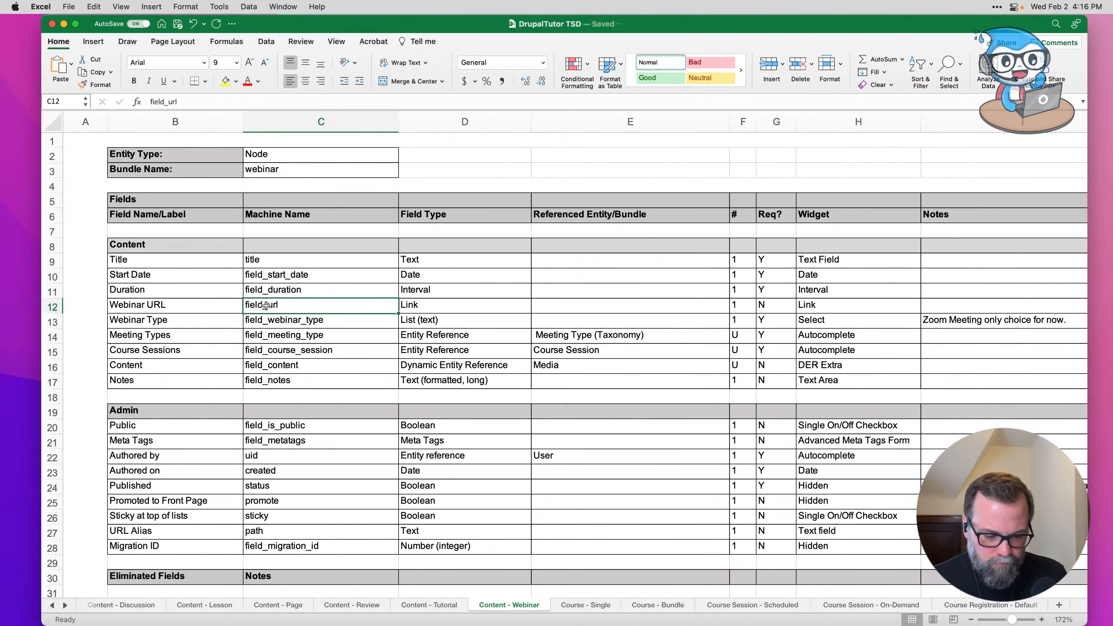
# Step: Switch to Chrome and add the existing Link field field_url to the Webinar content type with the label URL
pyautogui.press('super+Tab')
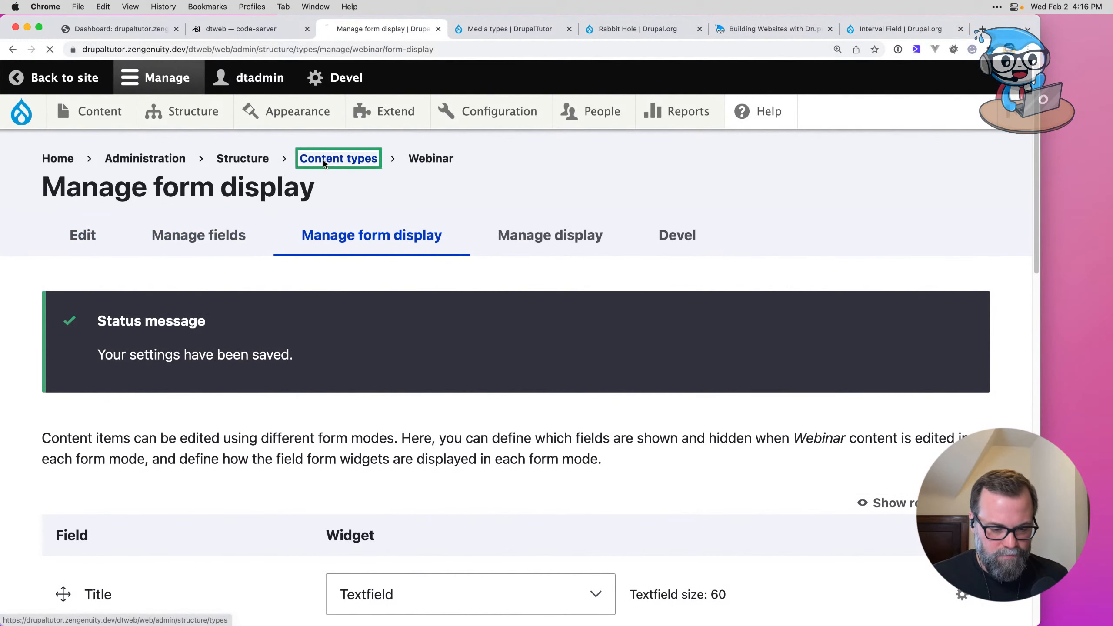
pyautogui.click(324, 160)
pyautogui.scroll(-5, 195, 300)
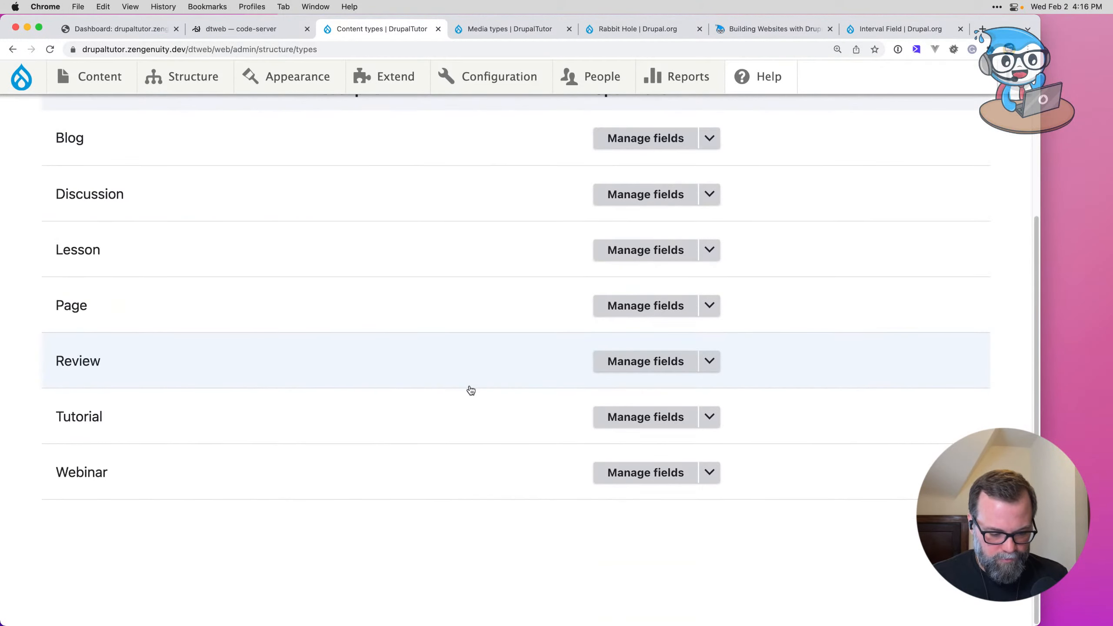
pyautogui.click(608, 470)
pyautogui.click(106, 265)
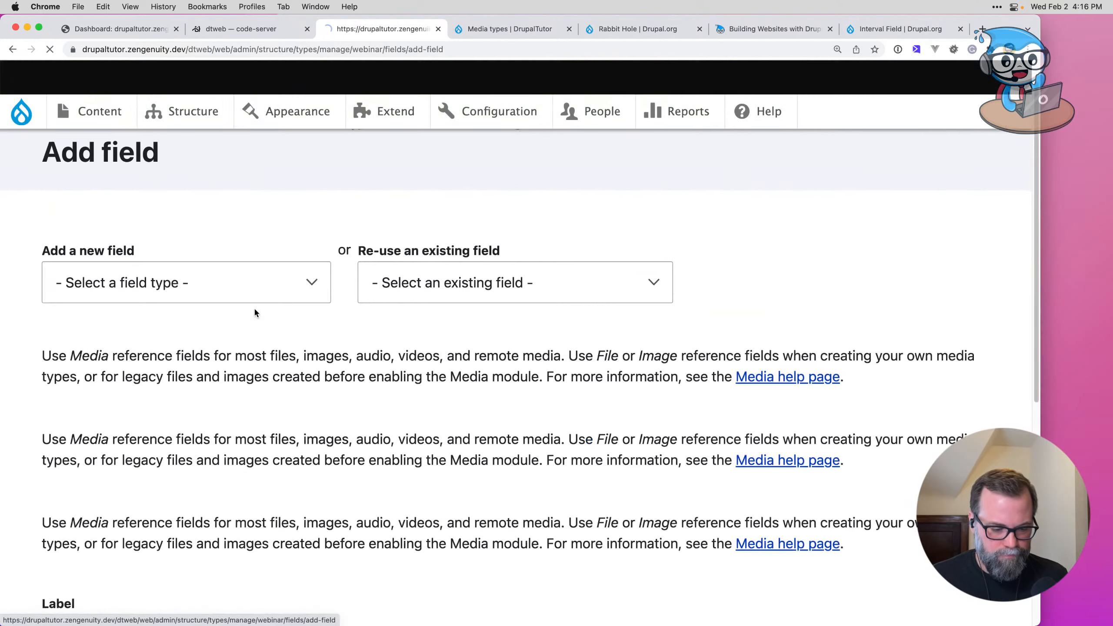
pyautogui.click(265, 316)
pyautogui.click(450, 317)
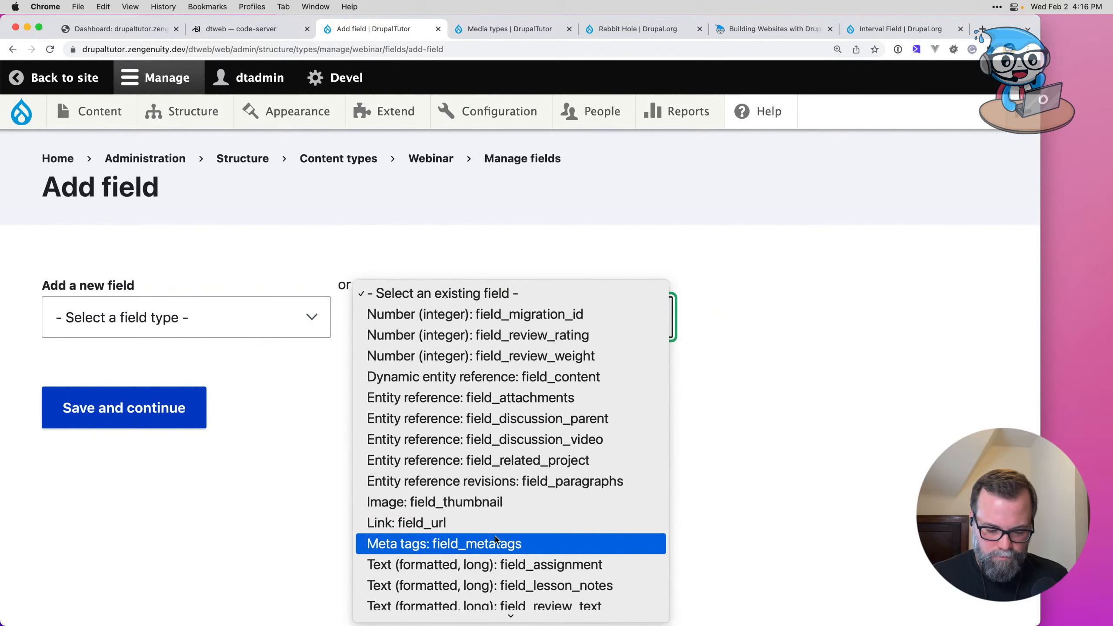
pyautogui.click(407, 522)
pyautogui.click(128, 490)
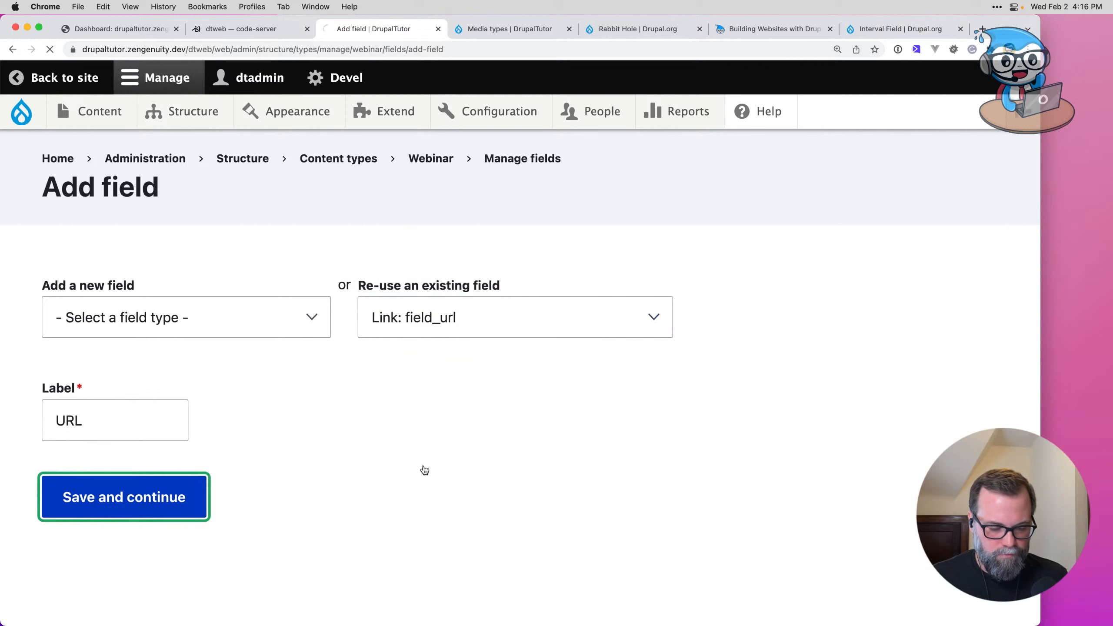
# Step: Restrict Webinar's URL field to external links only, disable its link text, and save the settings
pyautogui.scroll(-3, 221, 485)
pyautogui.scroll(-3, 140, 544)
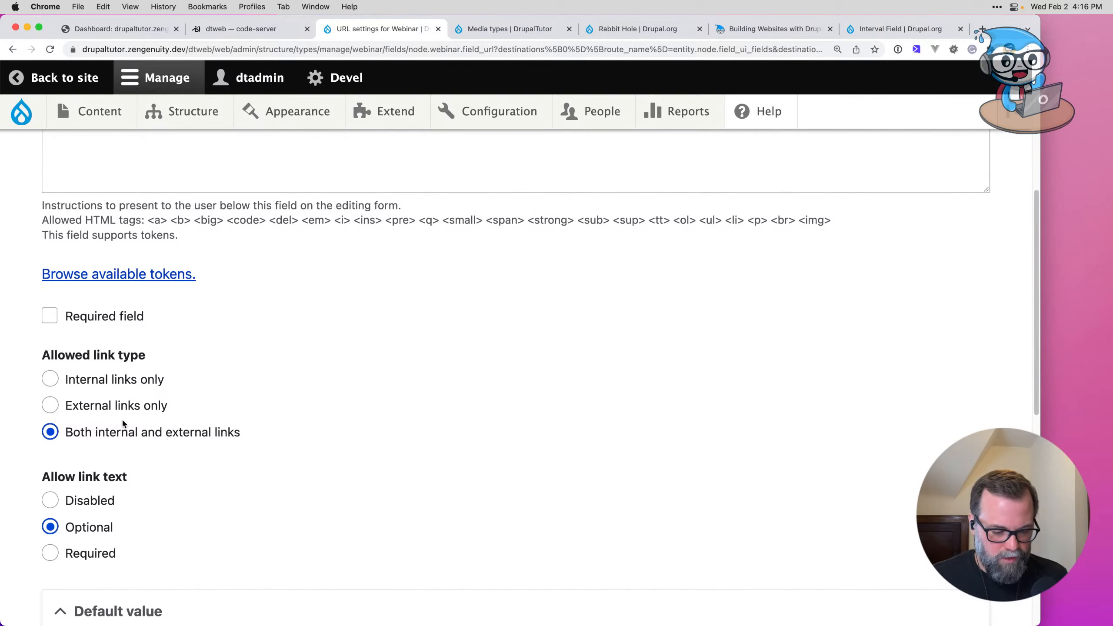
pyautogui.click(122, 406)
pyautogui.scroll(-10, 164, 458)
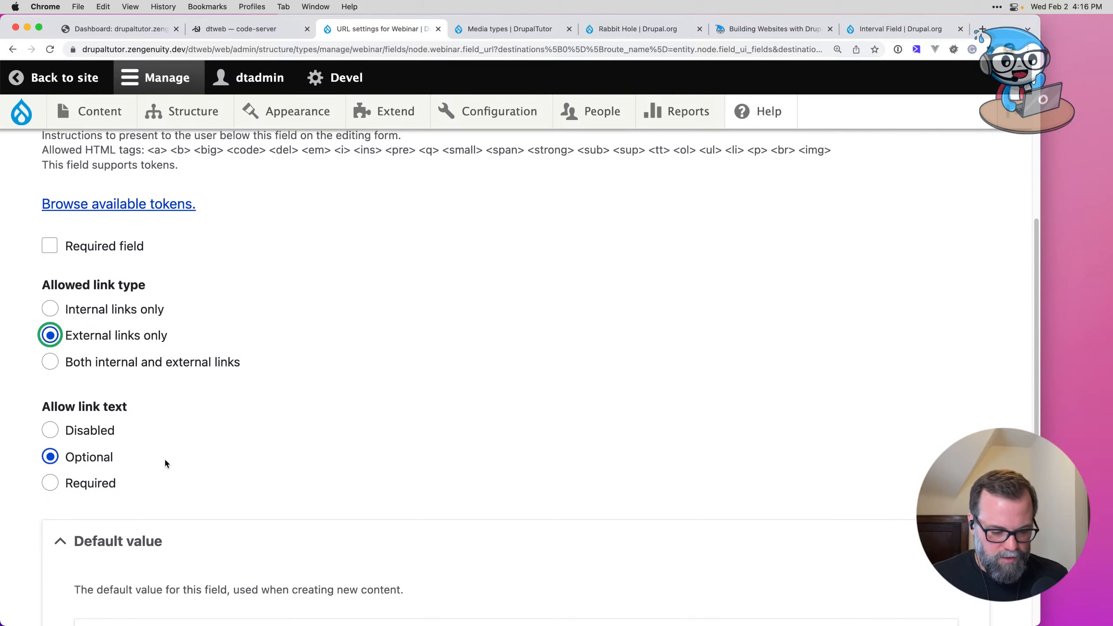
pyautogui.scroll(5, 146, 502)
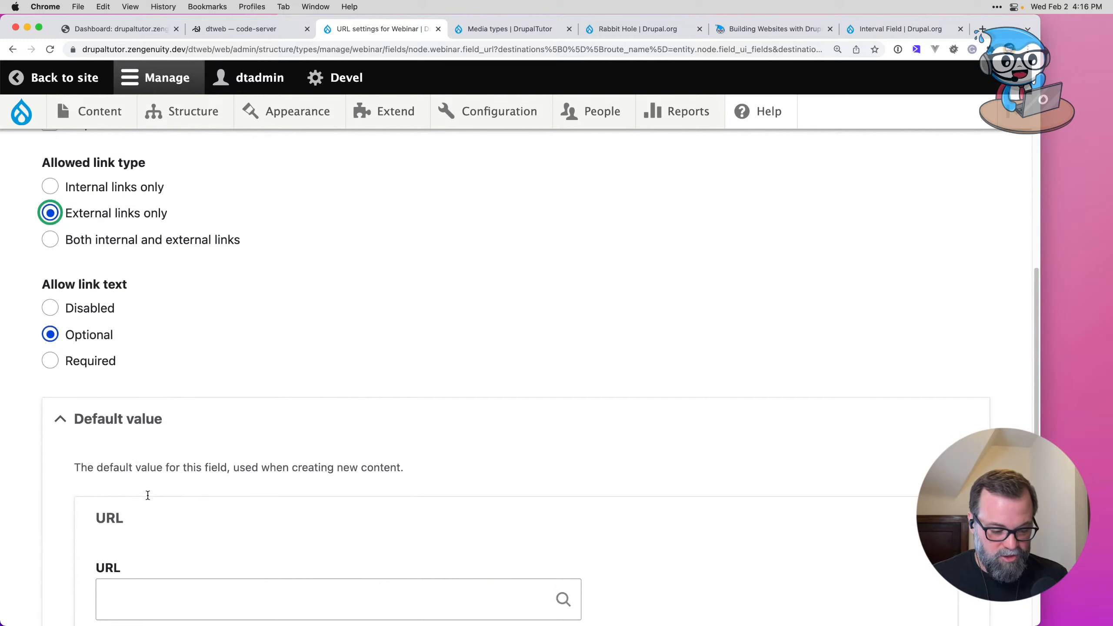
pyautogui.click(90, 309)
pyautogui.scroll(-5, 114, 498)
pyautogui.click(116, 604)
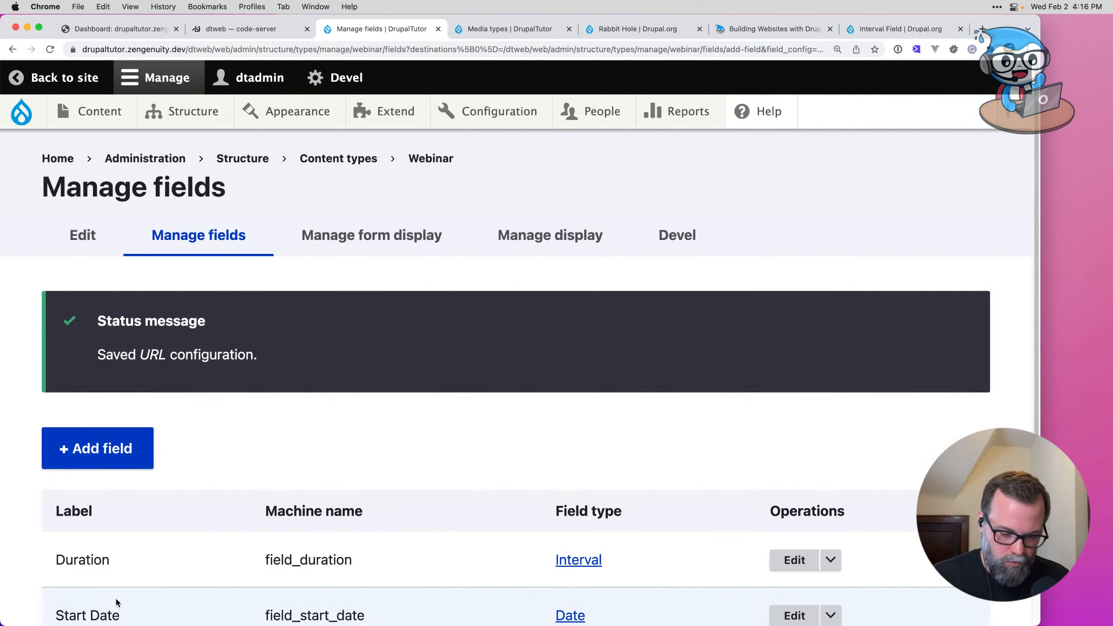
# Step: Add a List (text) field labelled Webinar Type to Webinar, checking its machine name against the Excel specification
pyautogui.press('super+Tab')
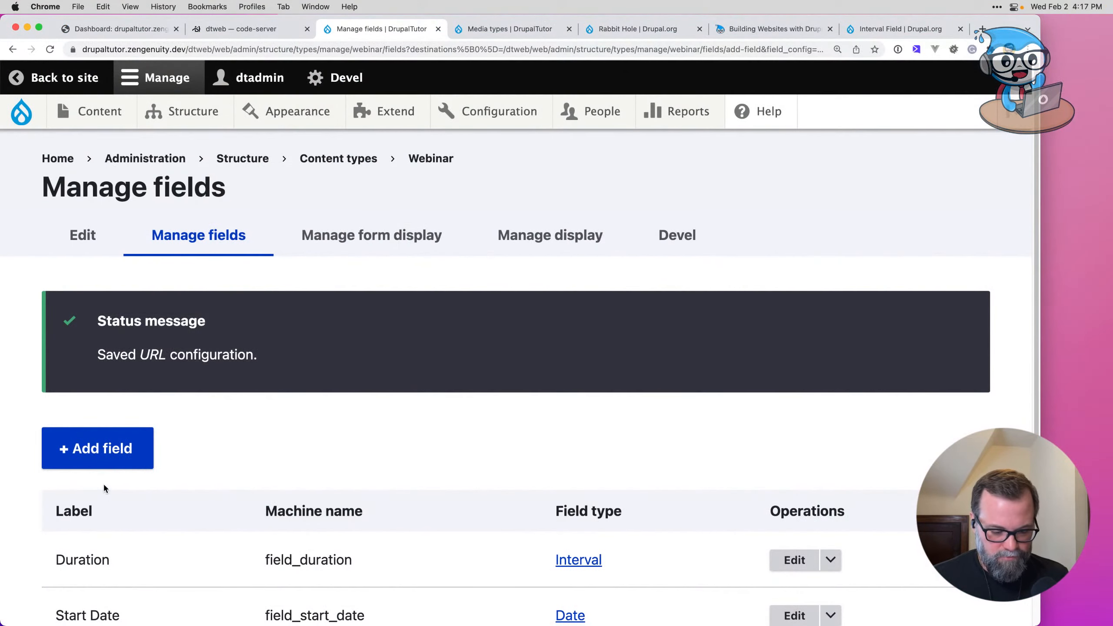
pyautogui.click(136, 465)
pyautogui.click(202, 327)
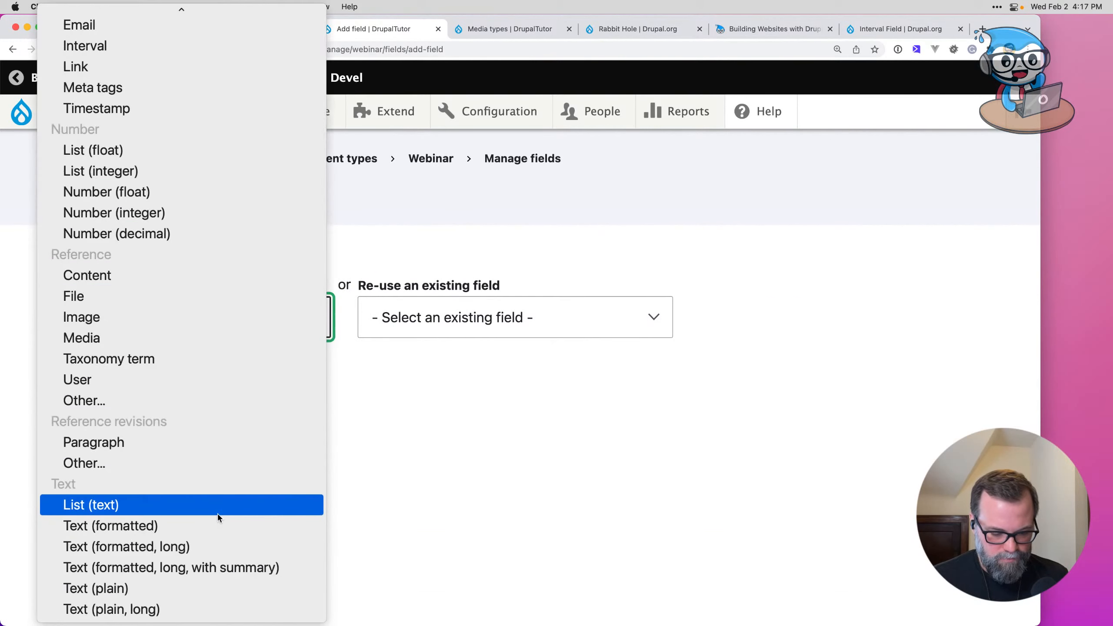
pyautogui.click(217, 511)
pyautogui.click(133, 421)
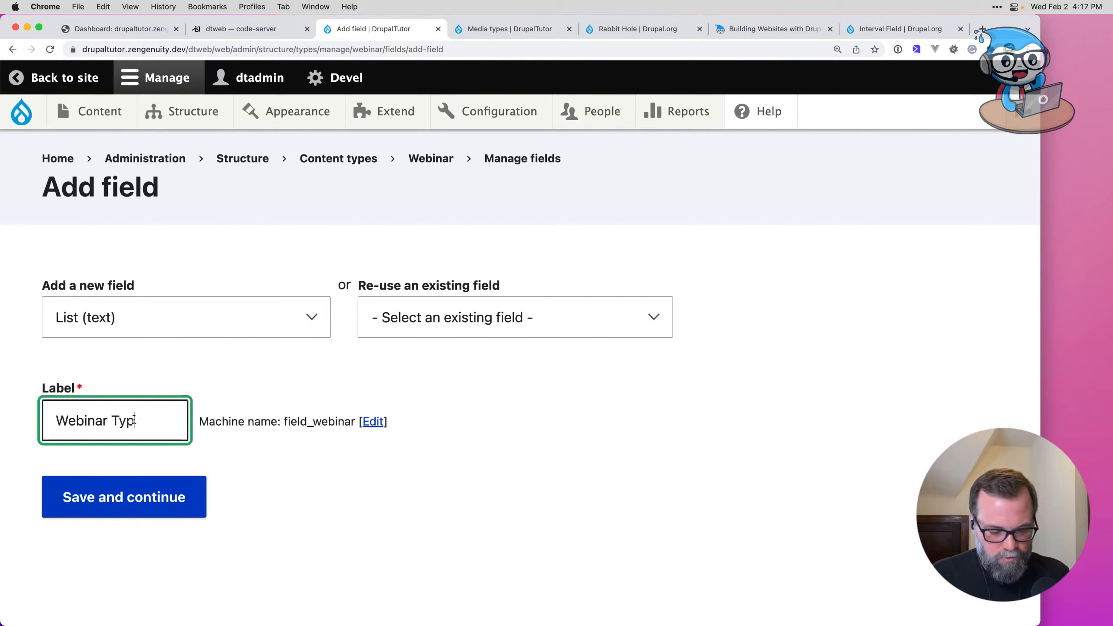
pyautogui.write('e')
pyautogui.press('super+Tab')
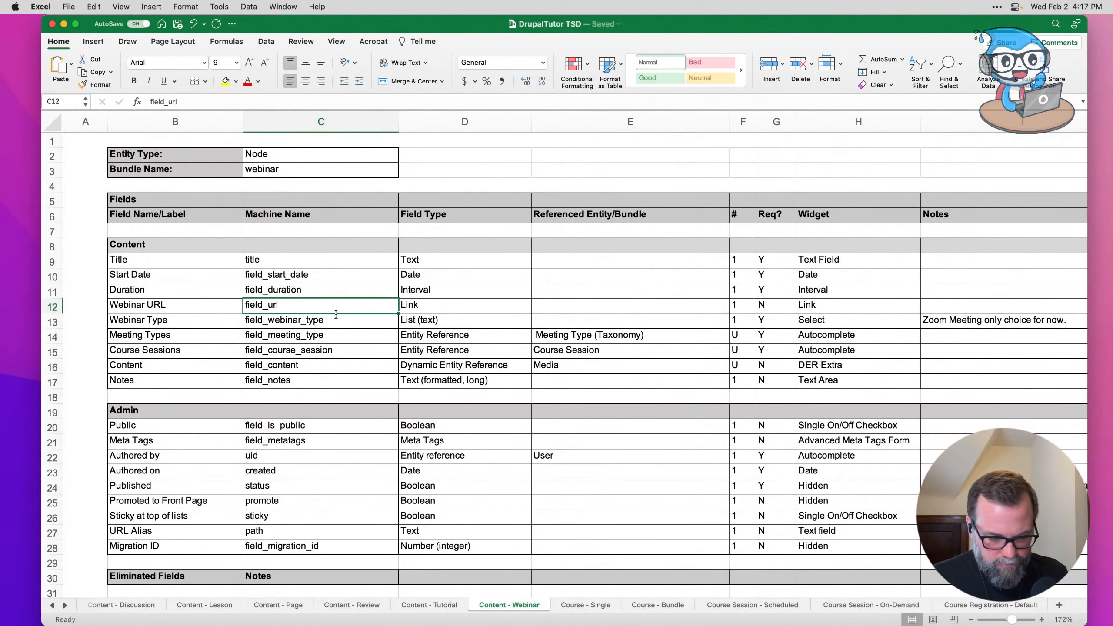
pyautogui.press('super+Tab')
pyautogui.click(145, 517)
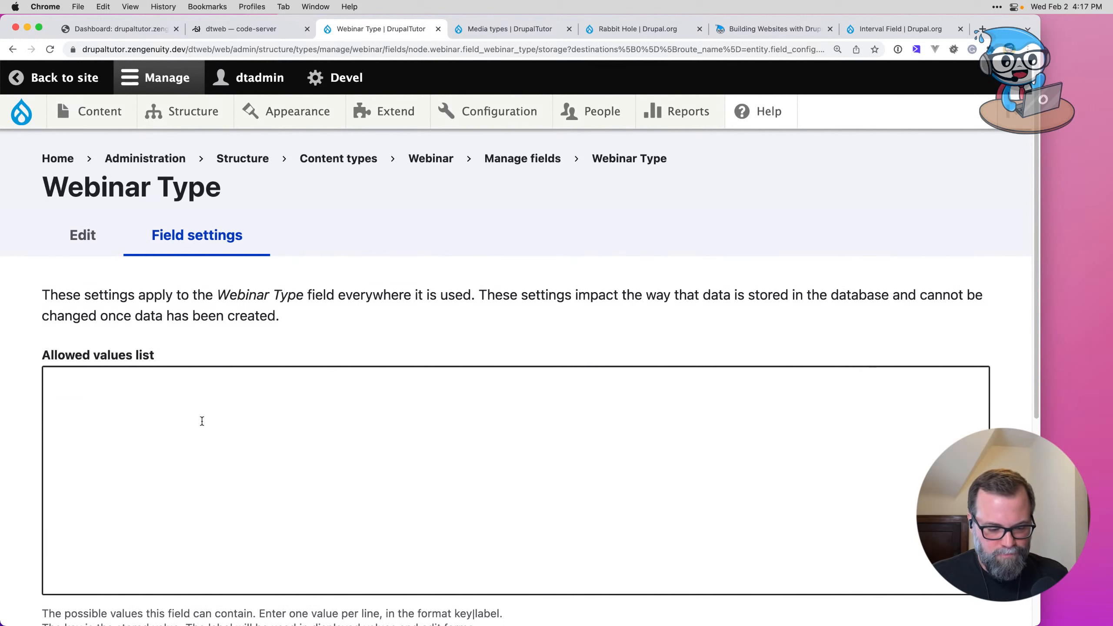
# Step: Enter zoom|Zoom Meeting as Webinar Type's allowed value and save the field settings
pyautogui.click(203, 421)
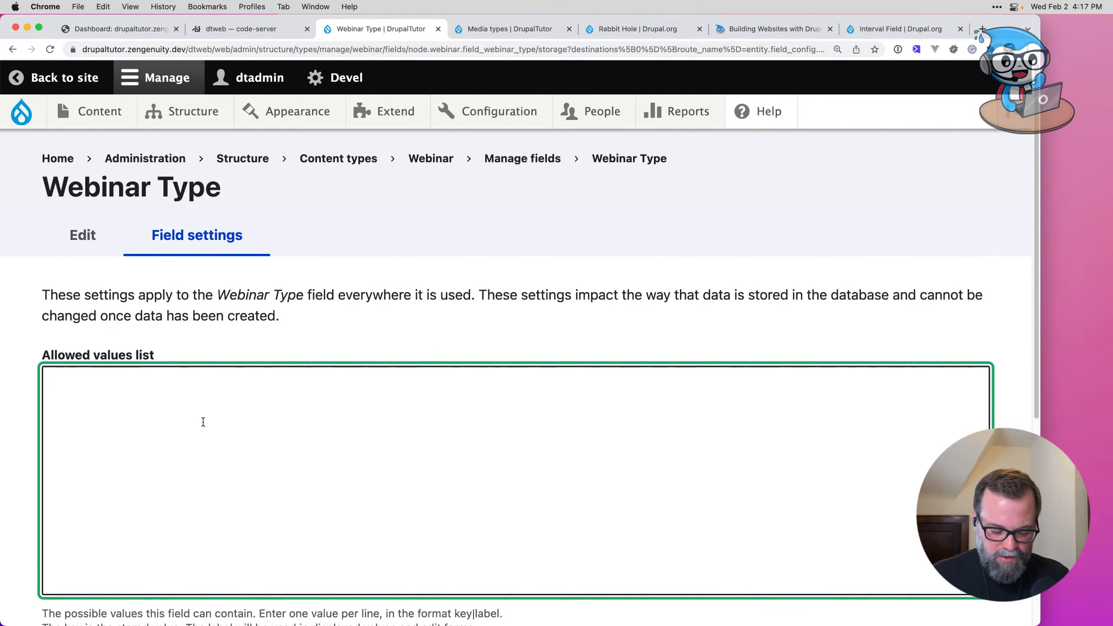
pyautogui.write('zoom|Zoom')
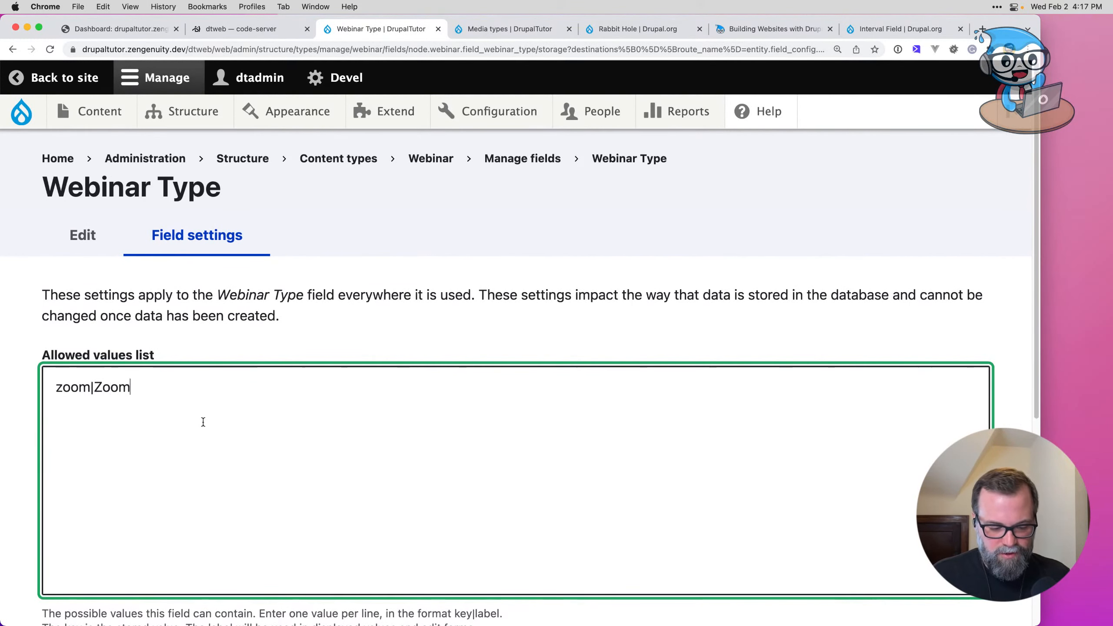
pyautogui.write(' Meeting')
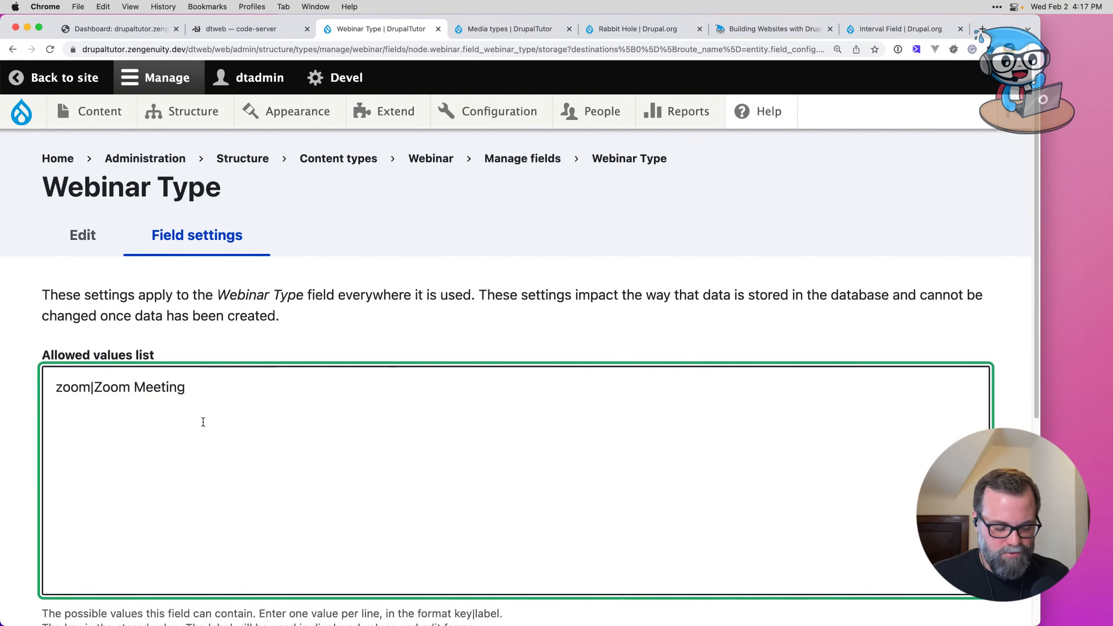
pyautogui.scroll(-1, 214, 422)
pyautogui.scroll(-6, 213, 423)
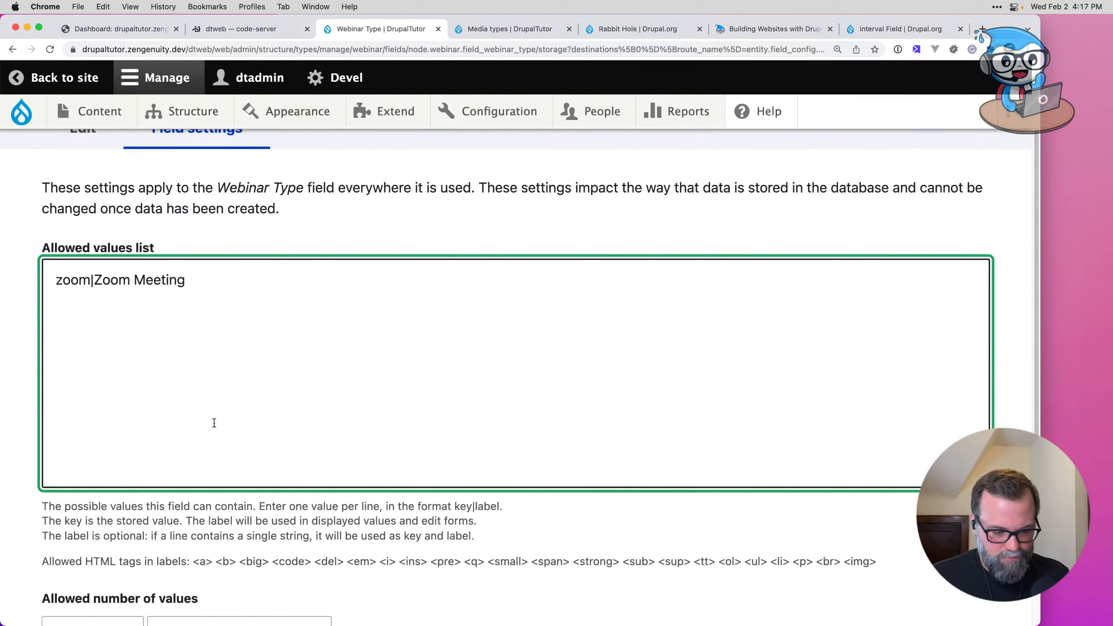
pyautogui.click(113, 584)
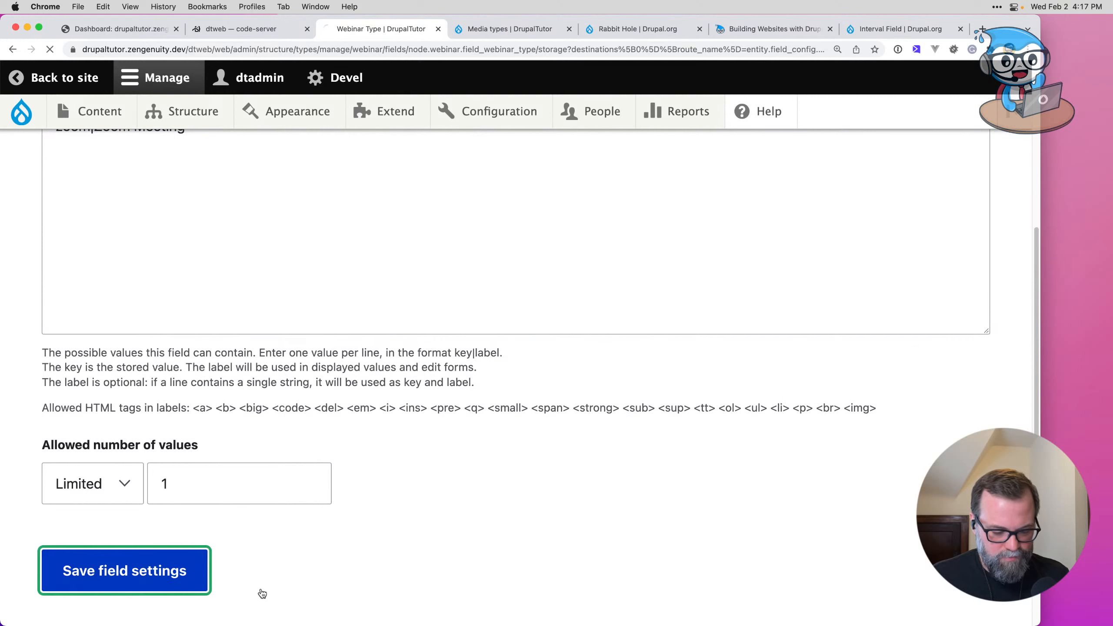
# Step: Choose Zoom Meeting as Webinar Type's default value and save the settings
pyautogui.scroll(-7, 146, 499)
pyautogui.scroll(-4, 147, 504)
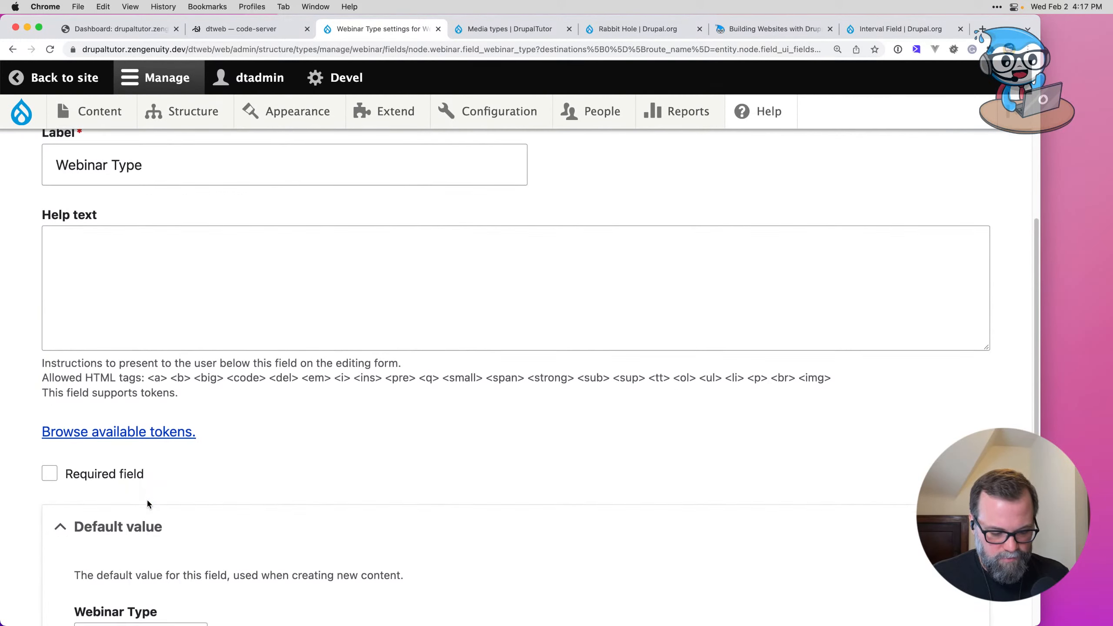
pyautogui.click(147, 511)
pyautogui.click(150, 520)
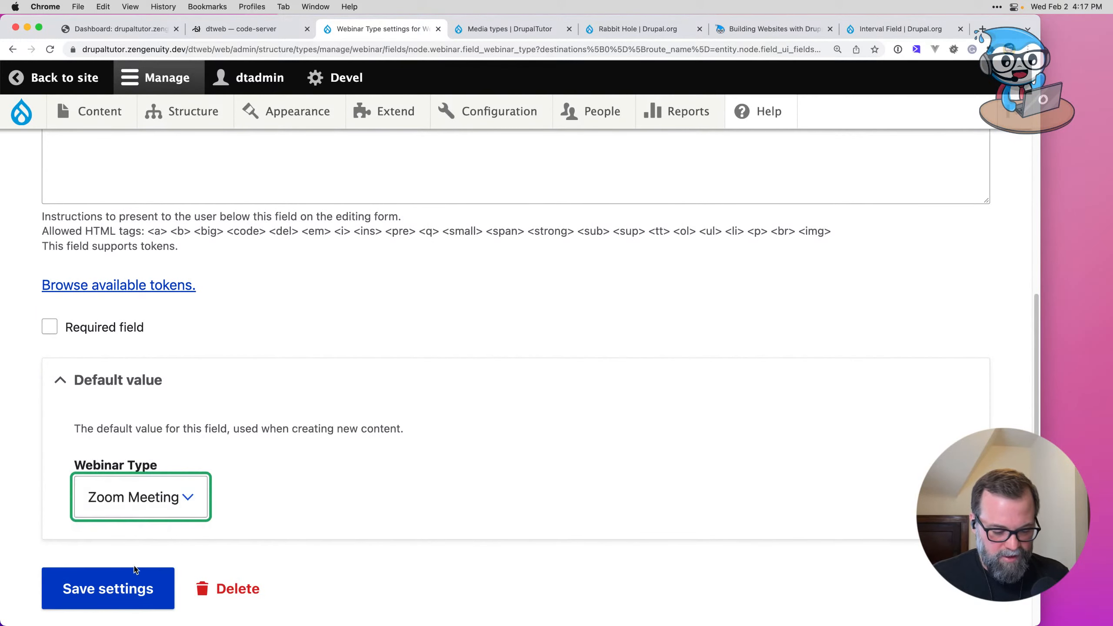
pyautogui.click(138, 586)
# Step: Reopen the Webinar Type field's settings, make the field required, and save
pyautogui.scroll(-5, 255, 507)
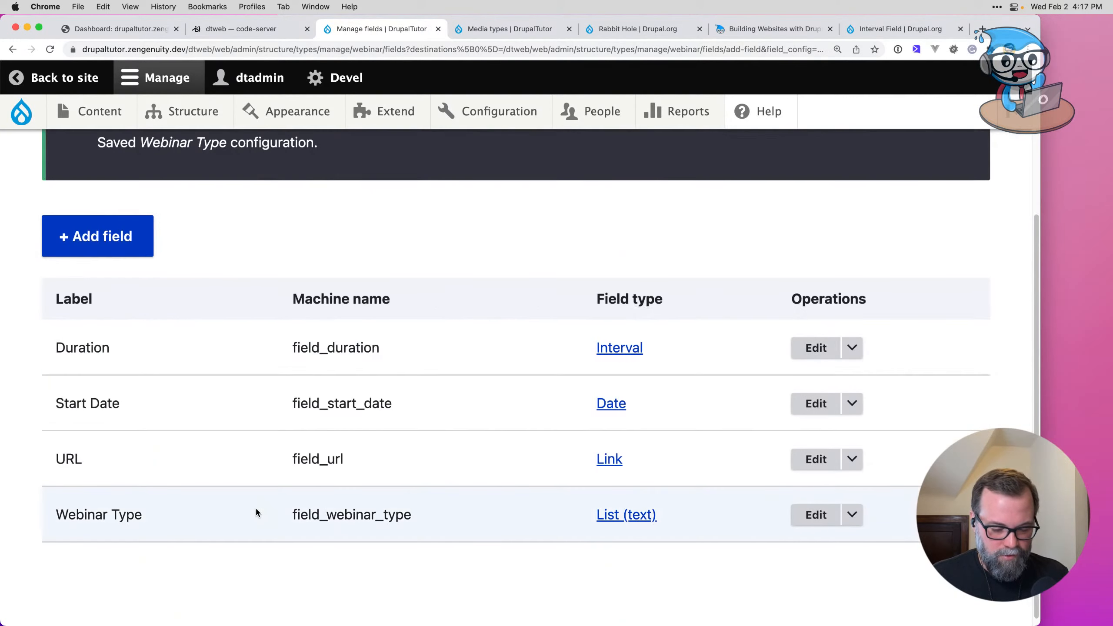
pyautogui.click(800, 515)
pyautogui.scroll(-10, 66, 473)
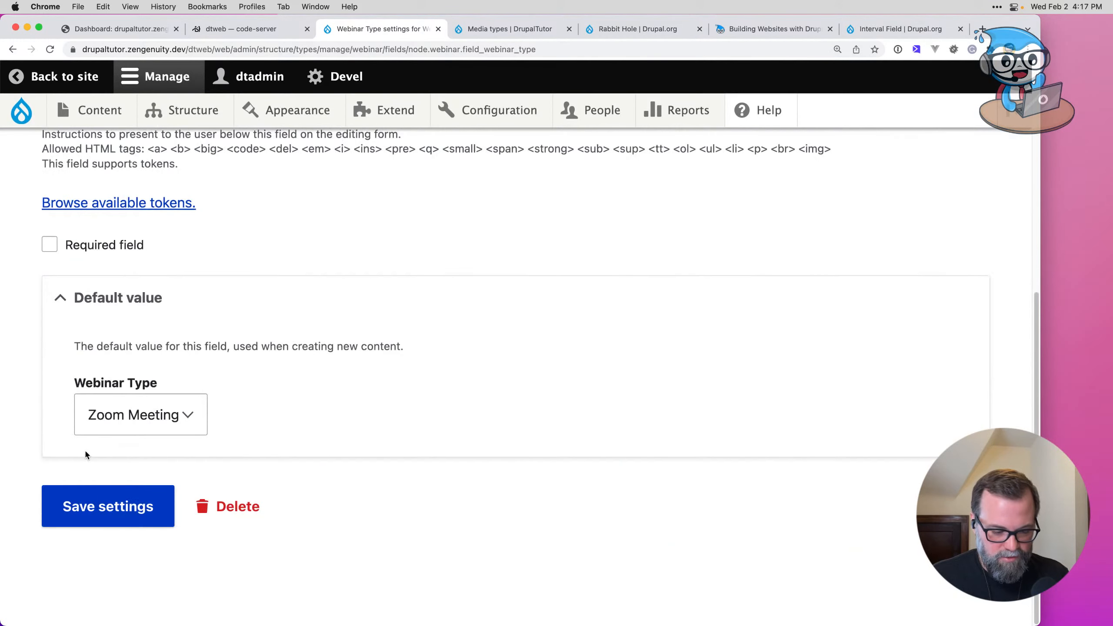
pyautogui.click(83, 246)
pyautogui.click(100, 500)
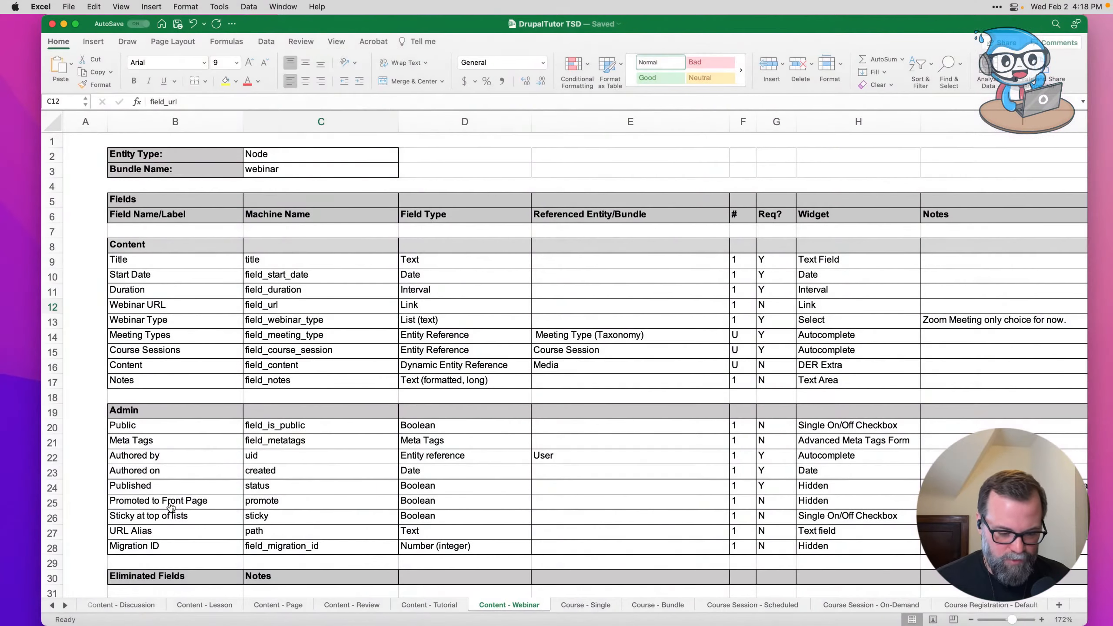
# Step: Consult the Excel specification and add a Dynamic Reference Taxonomy term field labelled Meeting Types to Webinar, with machine name field_meeting_type
pyautogui.click(178, 337)
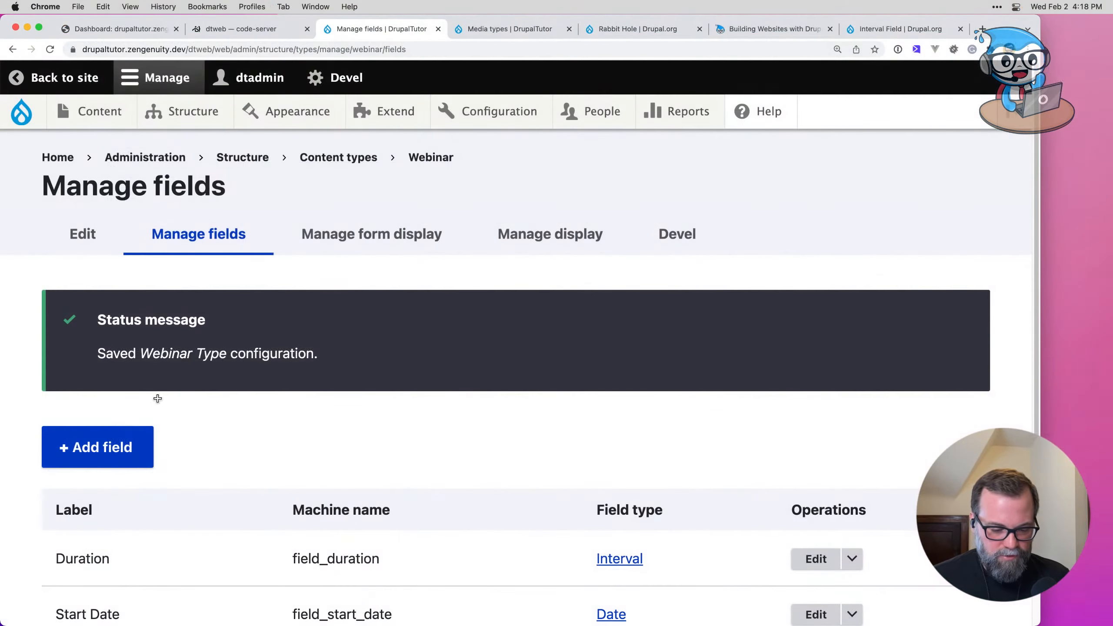
pyautogui.click(142, 438)
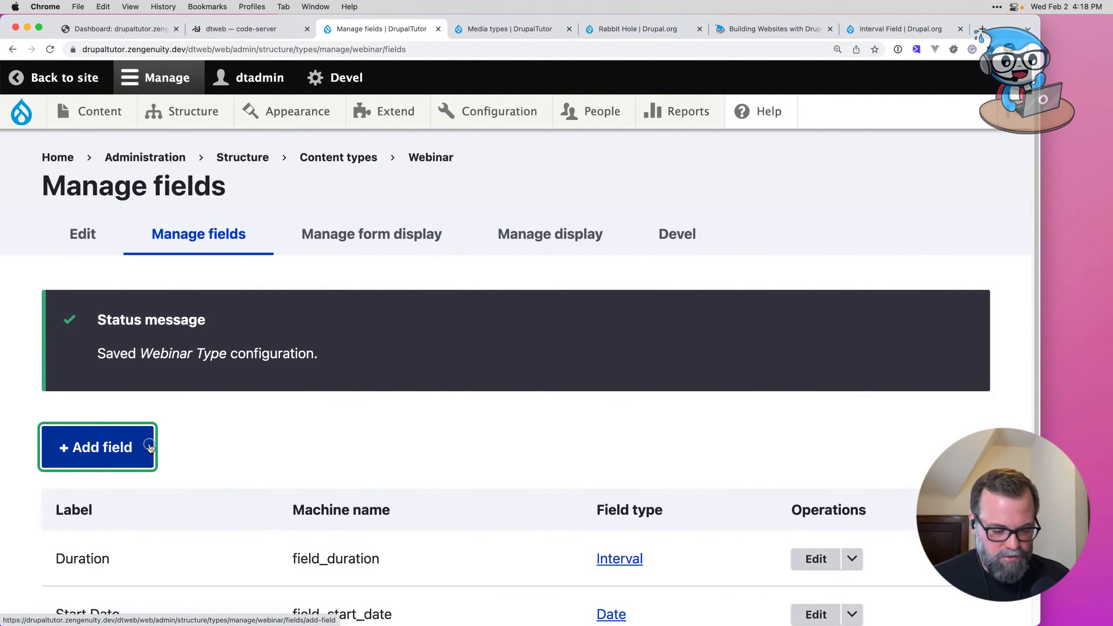
pyautogui.click(184, 312)
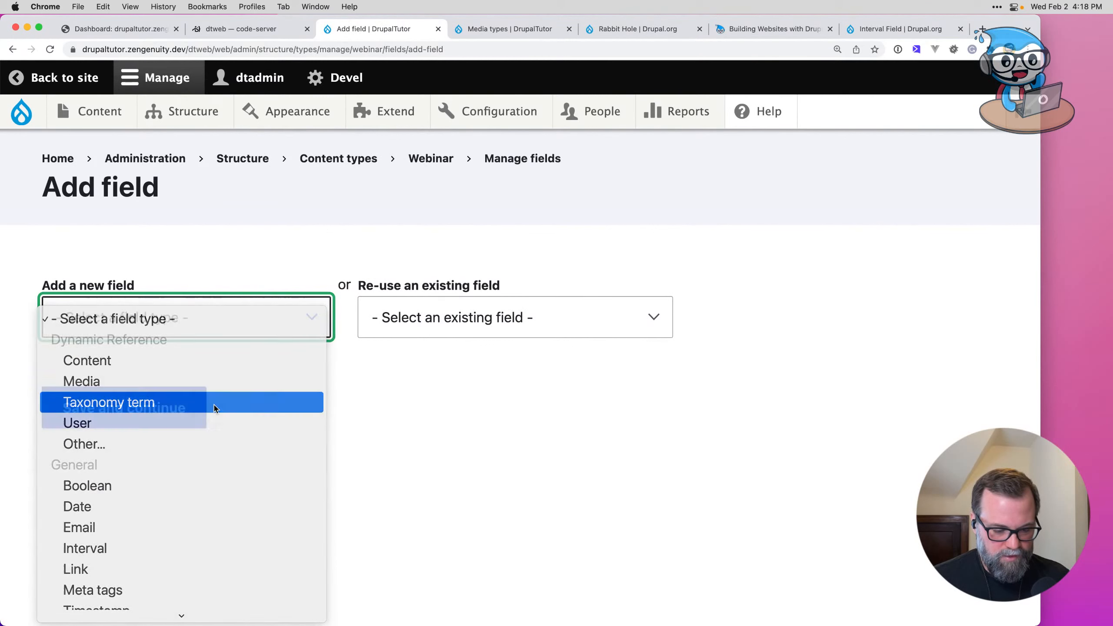
pyautogui.click(122, 402)
pyautogui.click(110, 425)
pyautogui.write('Met')
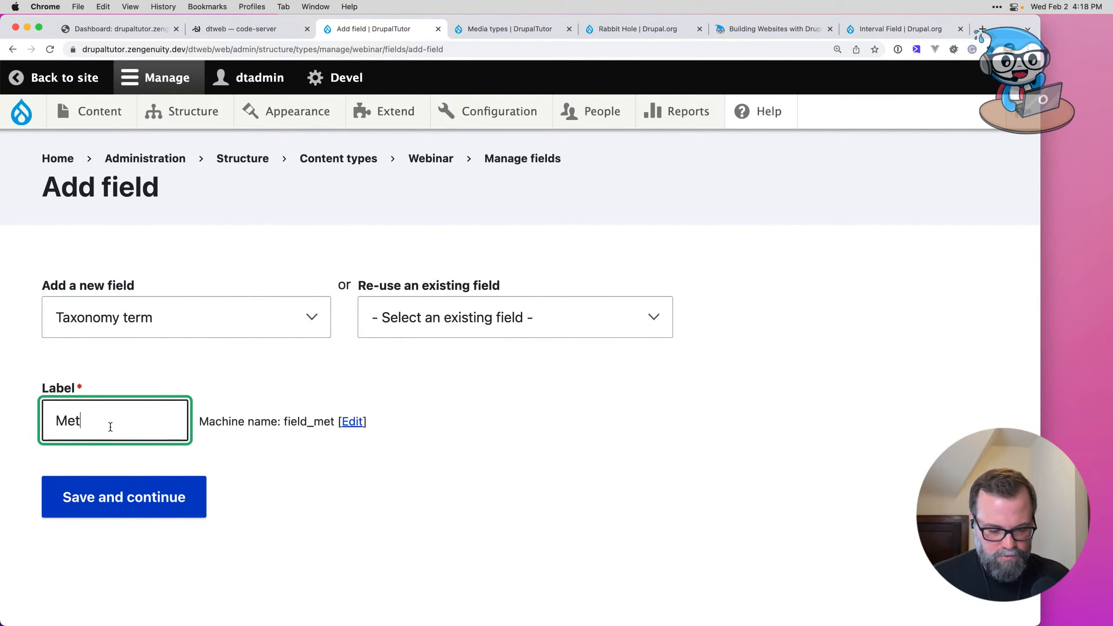
pyautogui.press('BackSpace')
pyautogui.write('eting Type')
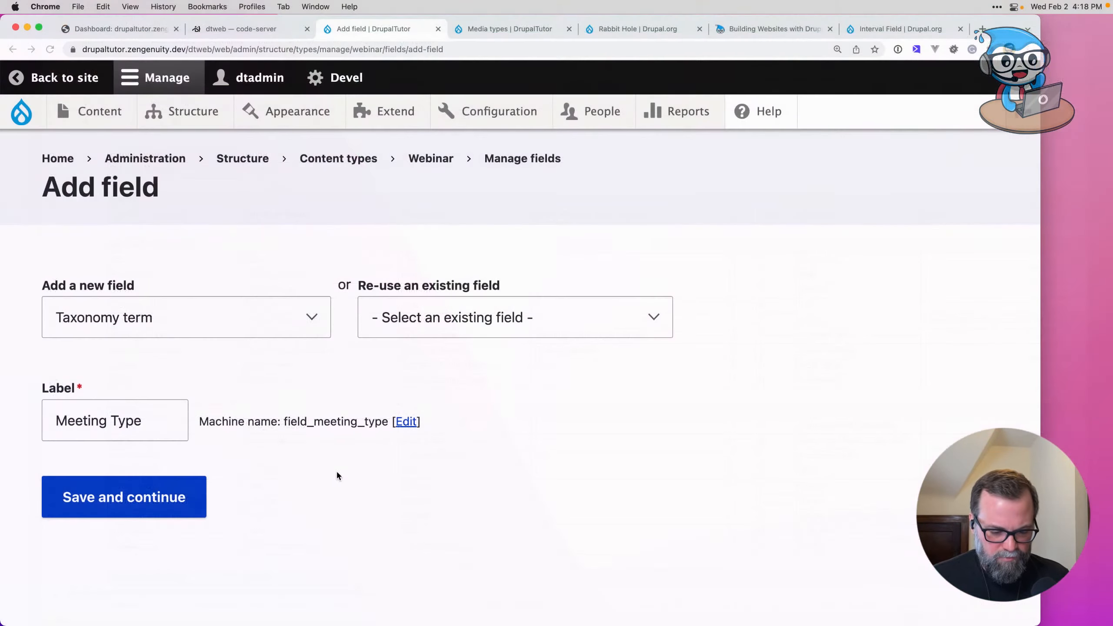
pyautogui.click(403, 420)
pyautogui.click(166, 425)
pyautogui.write('s')
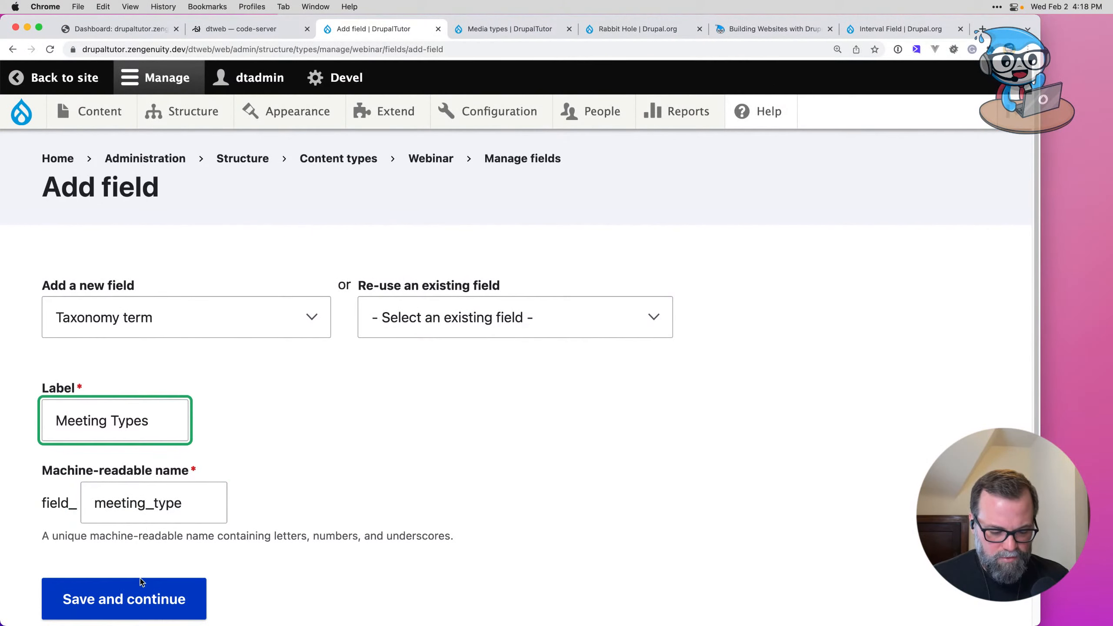
pyautogui.click(141, 585)
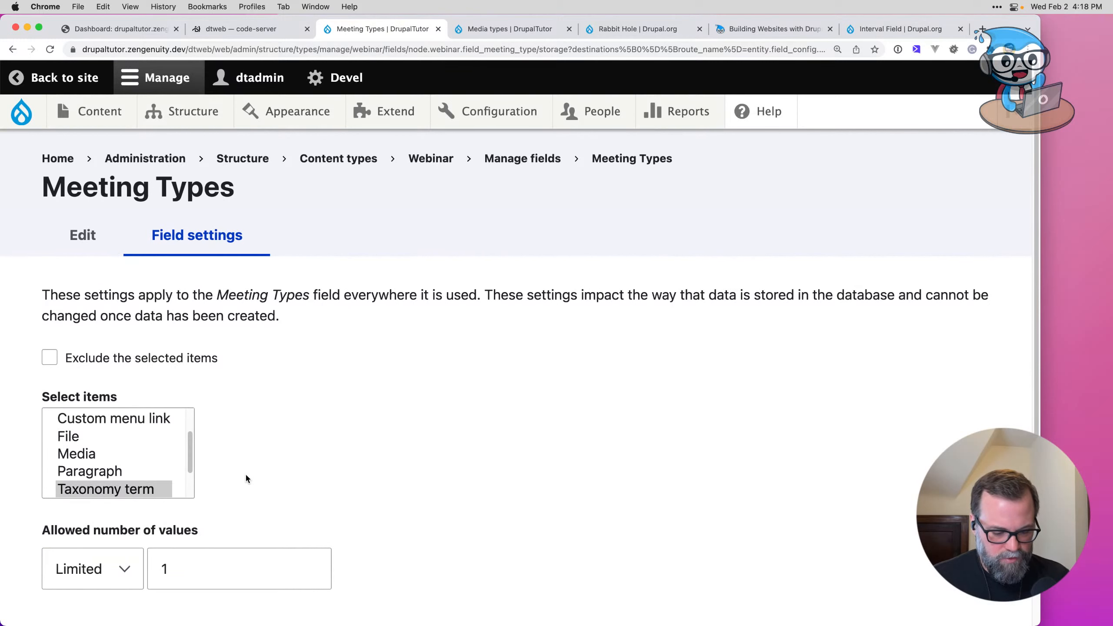
# Step: Review Meeting Types' field settings and save them with Taxonomy term selected and one allowed value
pyautogui.scroll(-3, 271, 465)
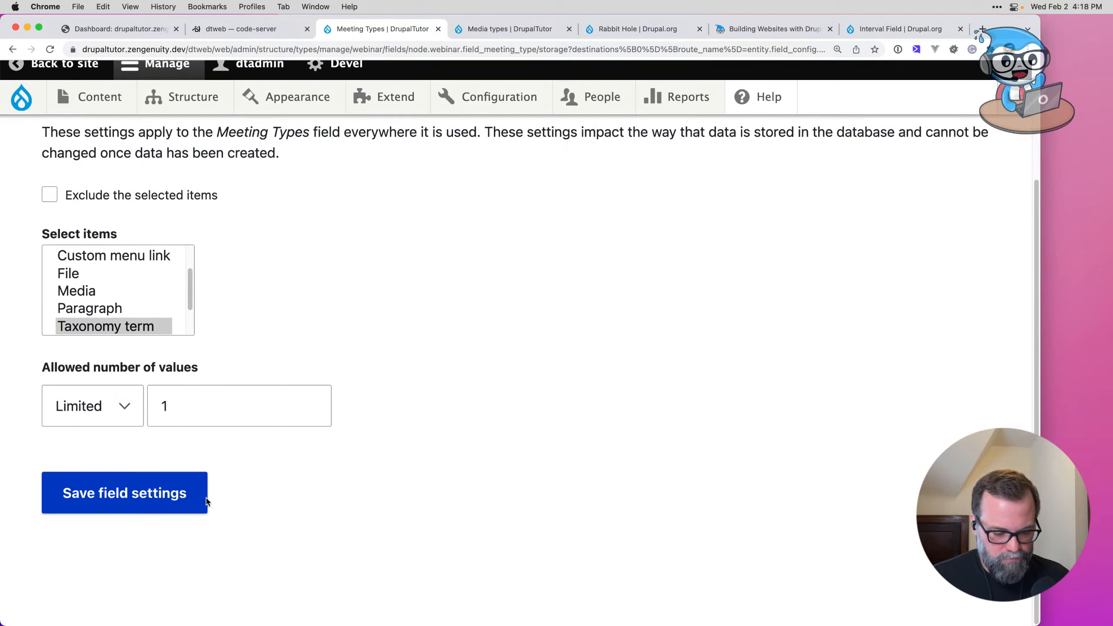
pyautogui.scroll(3, 229, 472)
pyautogui.scroll(-3, 228, 466)
pyautogui.click(192, 508)
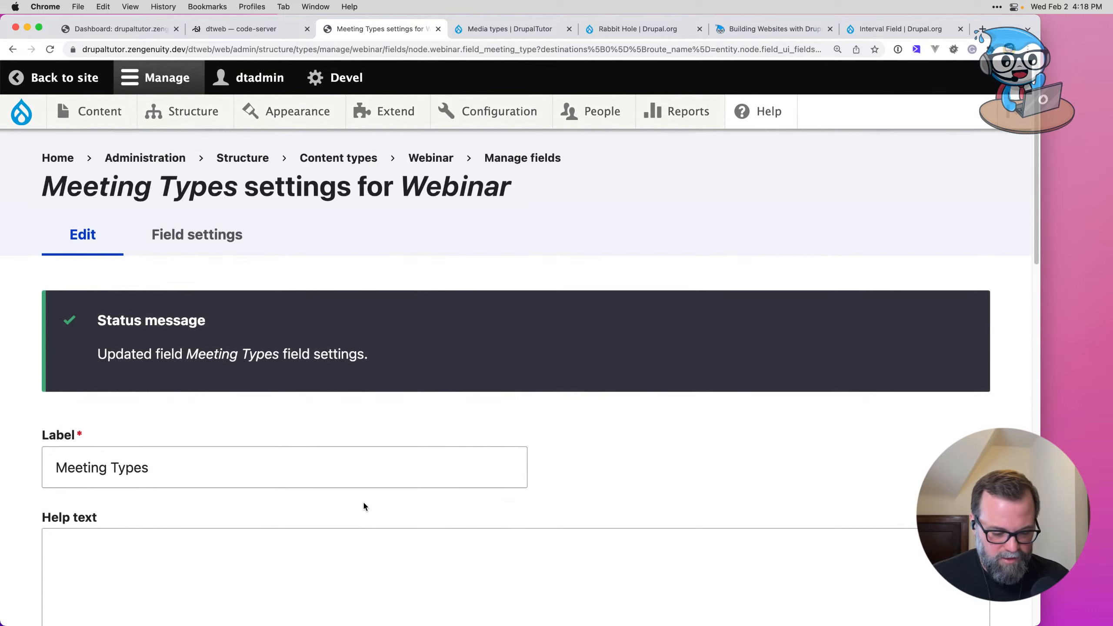
# Step: Delete the Meeting Types field from the Webinar content type and confirm the deletion
pyautogui.scroll(-10, 363, 502)
pyautogui.scroll(-10, 373, 480)
pyautogui.click(219, 567)
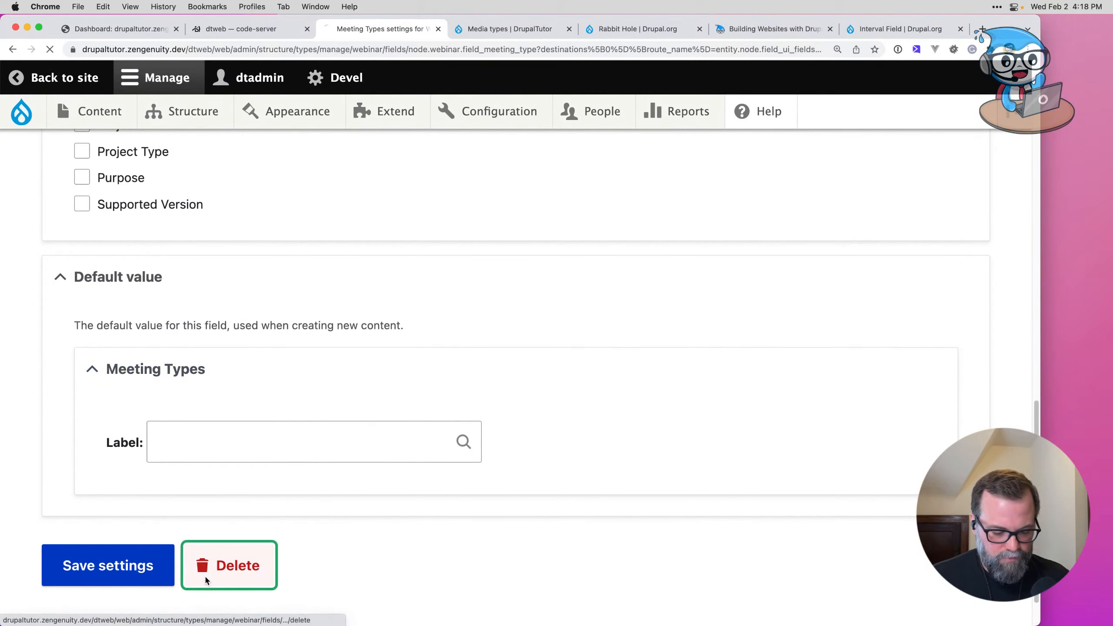
pyautogui.click(113, 596)
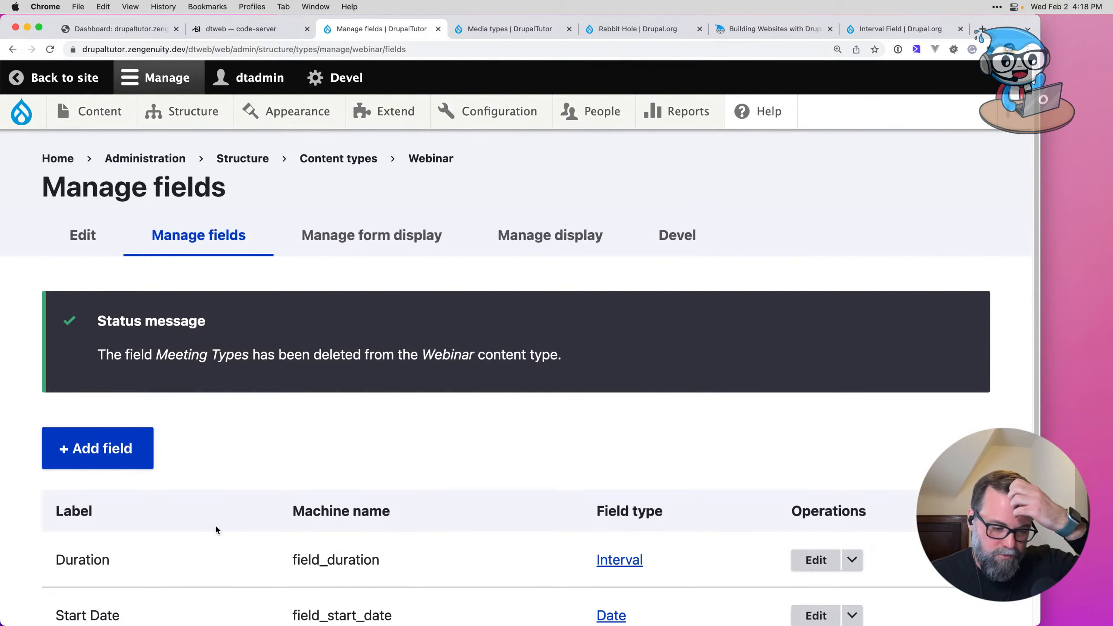
# Step: Add a Reference Taxonomy term field labelled Meeting Types to Webinar, with machine name field_meeting_type
pyautogui.click(186, 318)
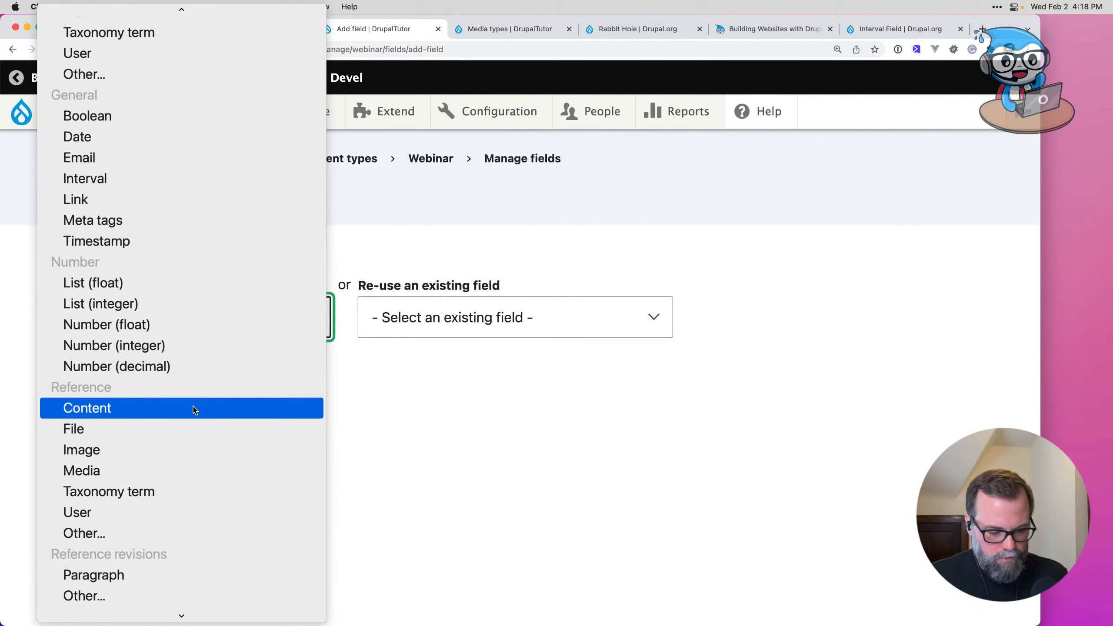
pyautogui.scroll(-1, 197, 430)
pyautogui.click(192, 477)
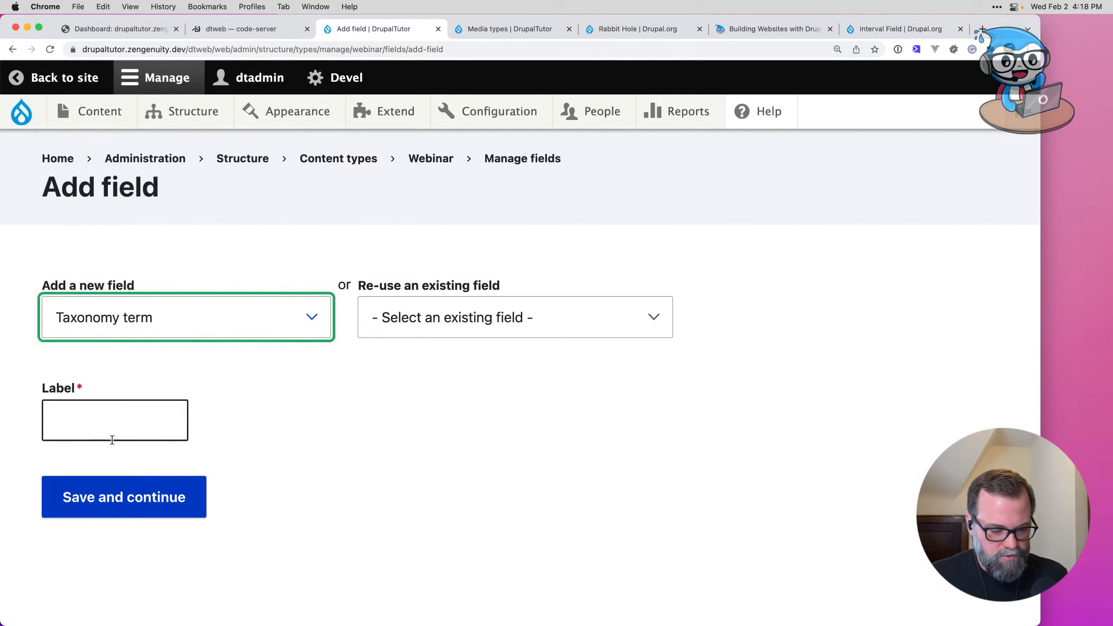
pyautogui.click(111, 420)
pyautogui.write('Meeting Type')
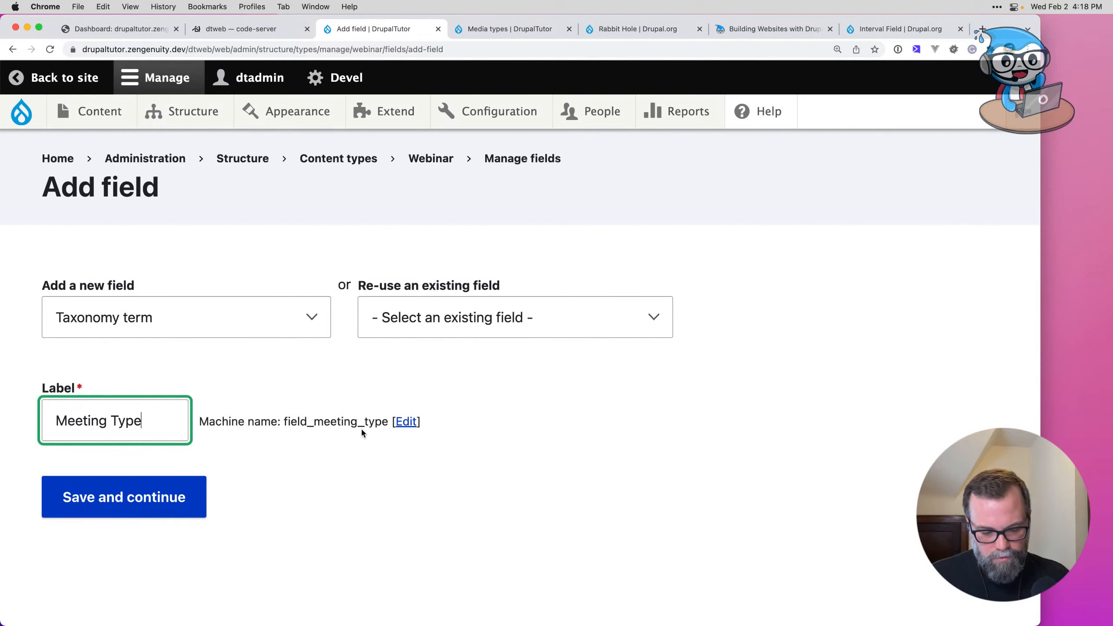
pyautogui.click(404, 421)
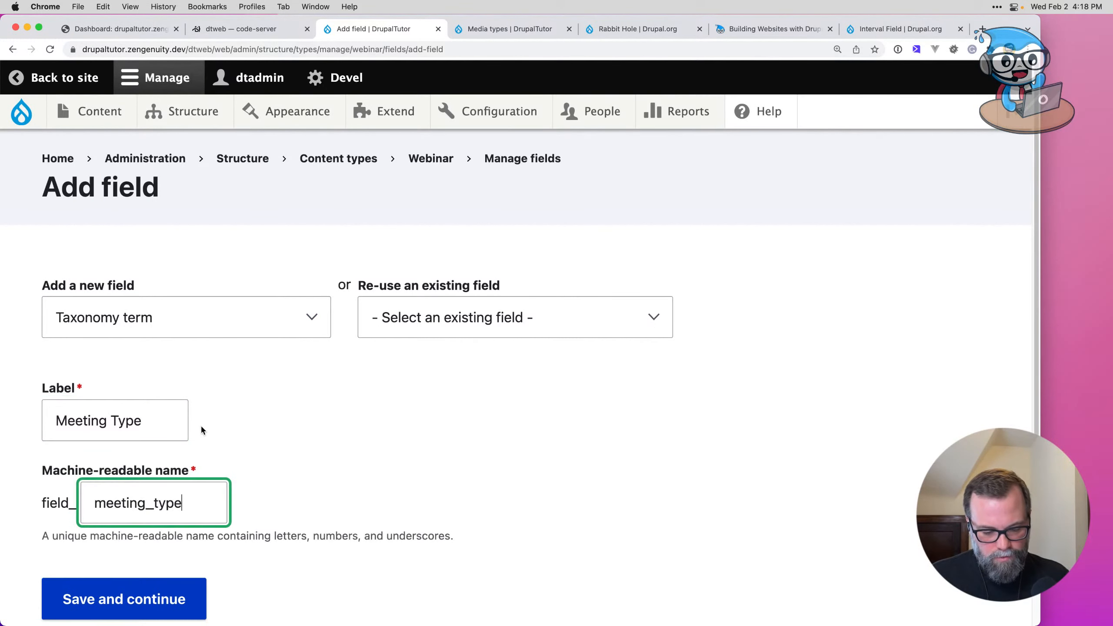
pyautogui.click(160, 435)
pyautogui.write('s')
pyautogui.press('Return')
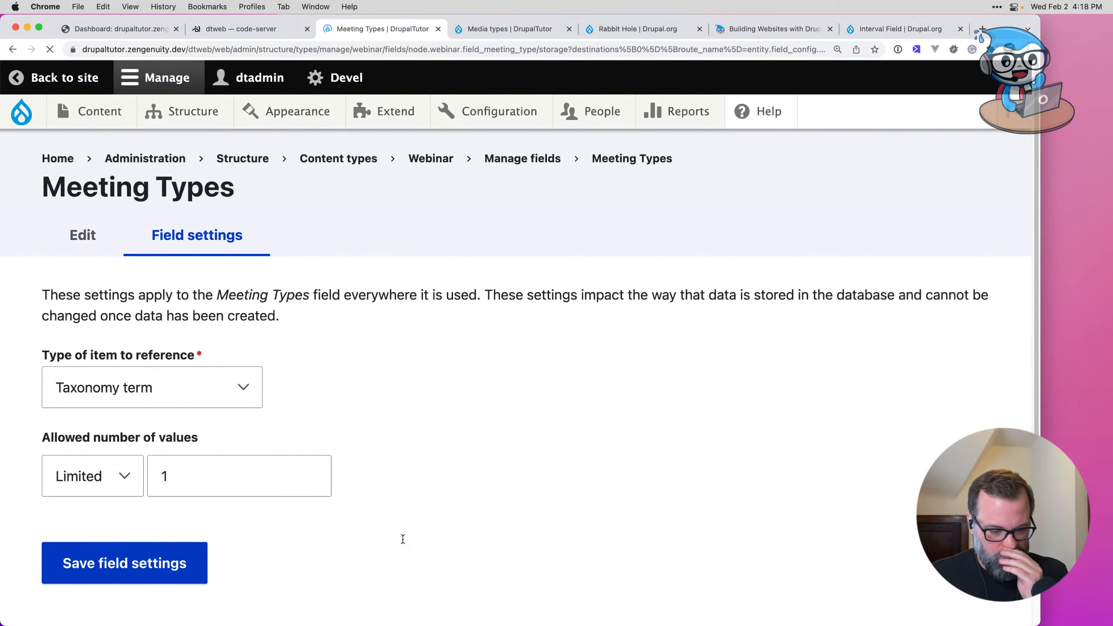
# Step: Allow unlimited values for the Meeting Types field and save its field settings
pyautogui.click(117, 476)
pyautogui.click(97, 498)
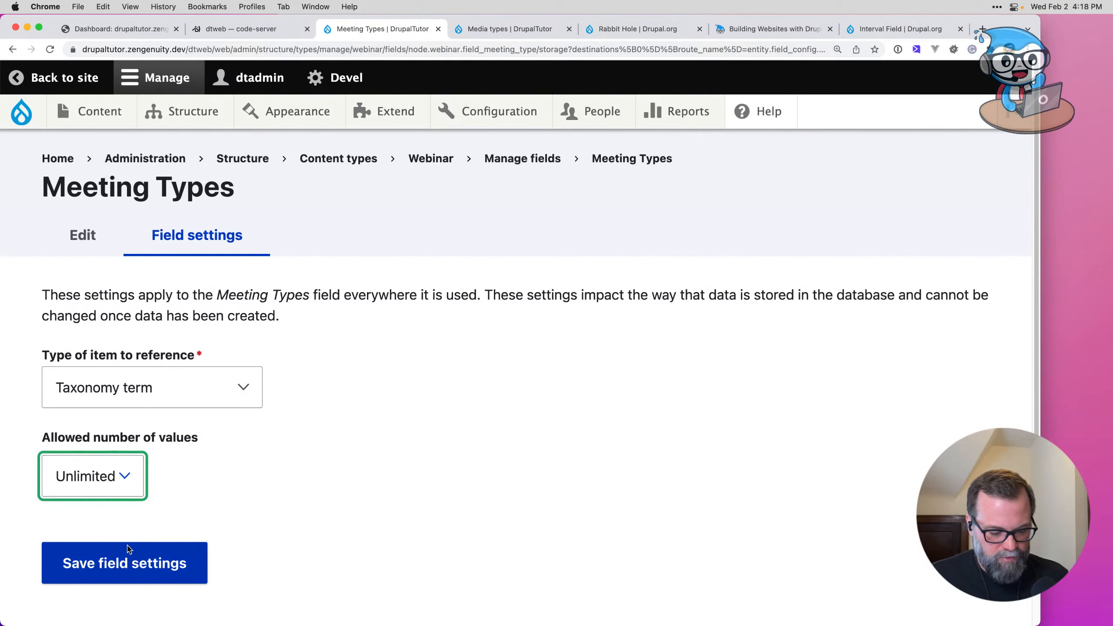
pyautogui.click(129, 553)
# Step: Limit Meeting Types' references to the Meeting Type vocabulary, leave the field optional, and save its settings
pyautogui.scroll(-6, 341, 514)
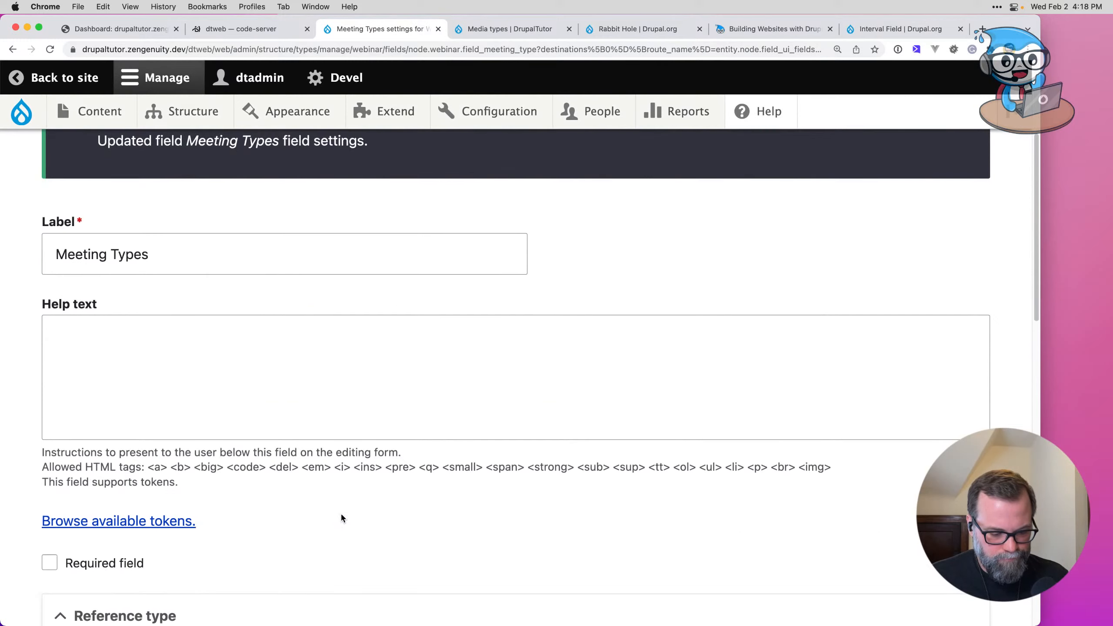
pyautogui.scroll(-2, 341, 516)
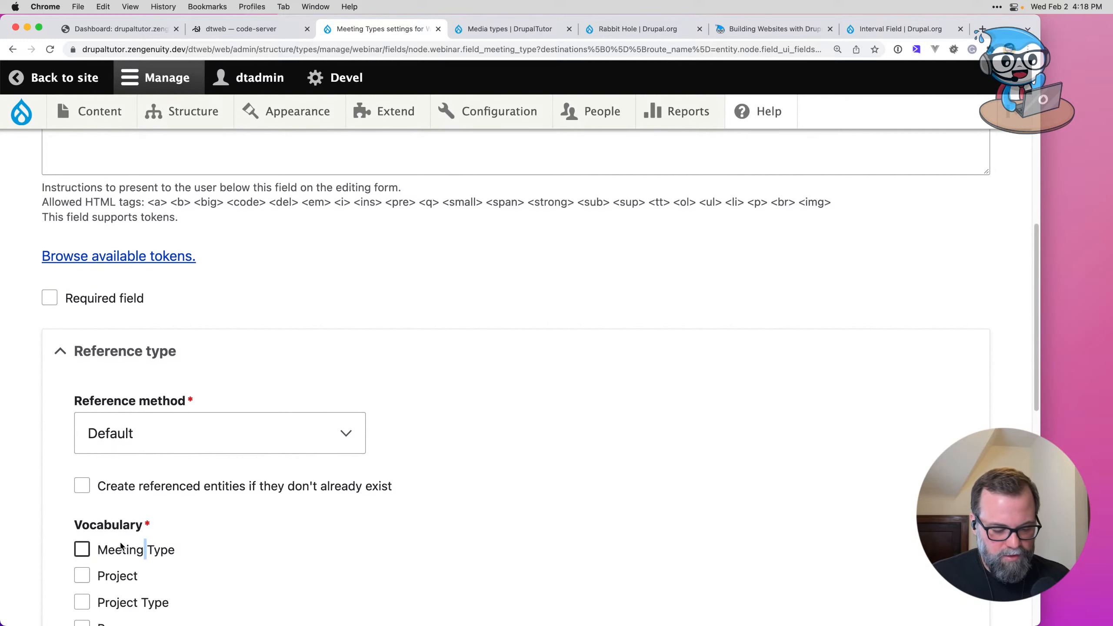
pyautogui.click(123, 551)
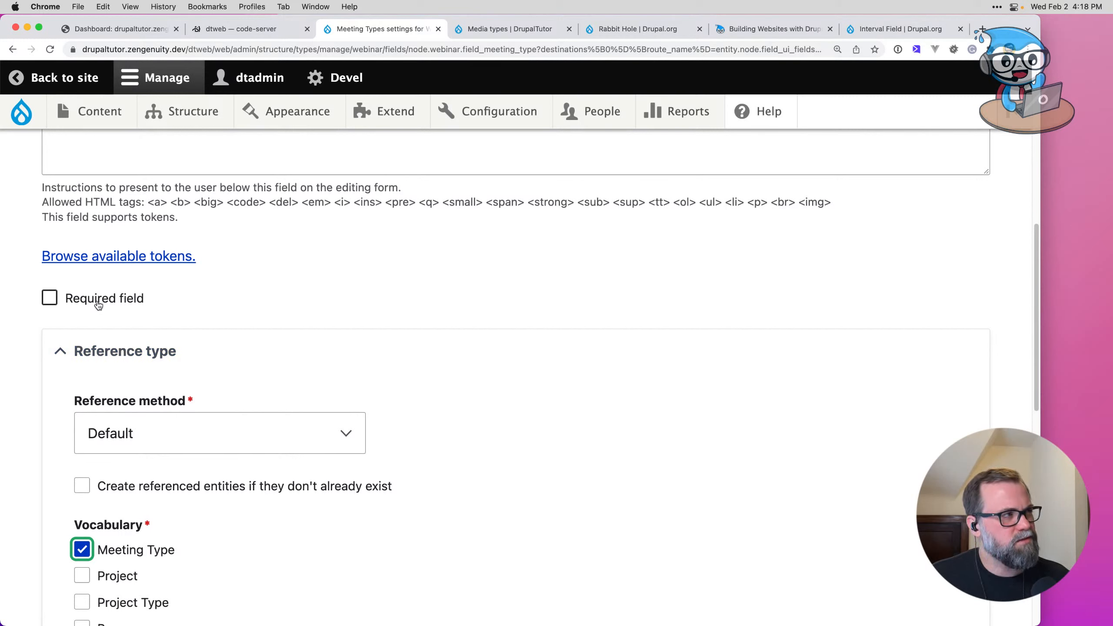
pyautogui.scroll(-10, 98, 305)
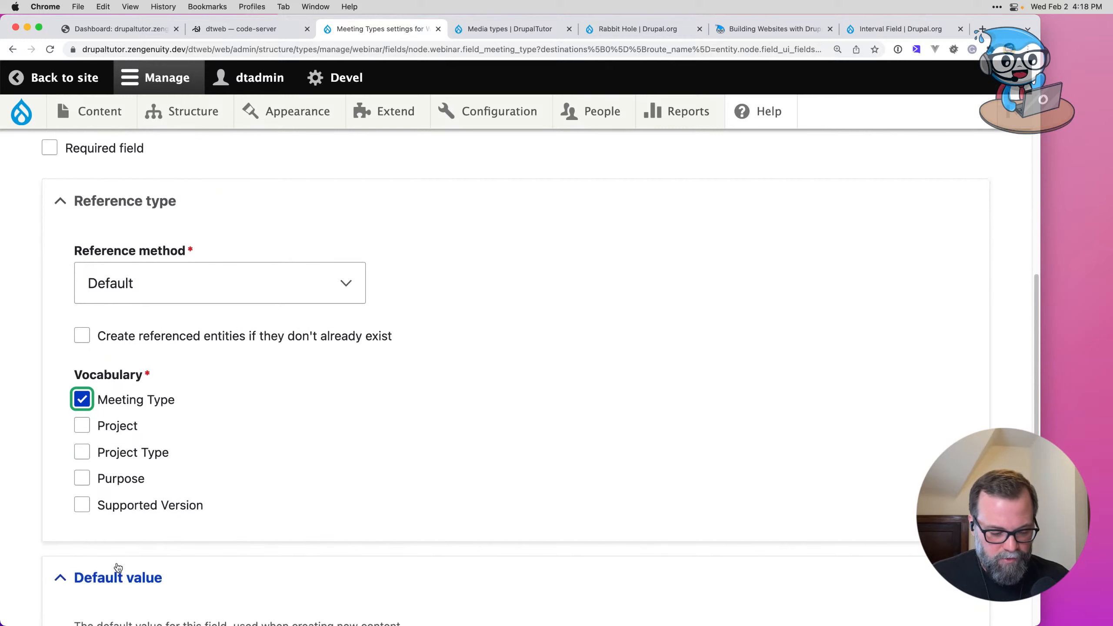
pyautogui.scroll(-3, 136, 546)
pyautogui.click(119, 567)
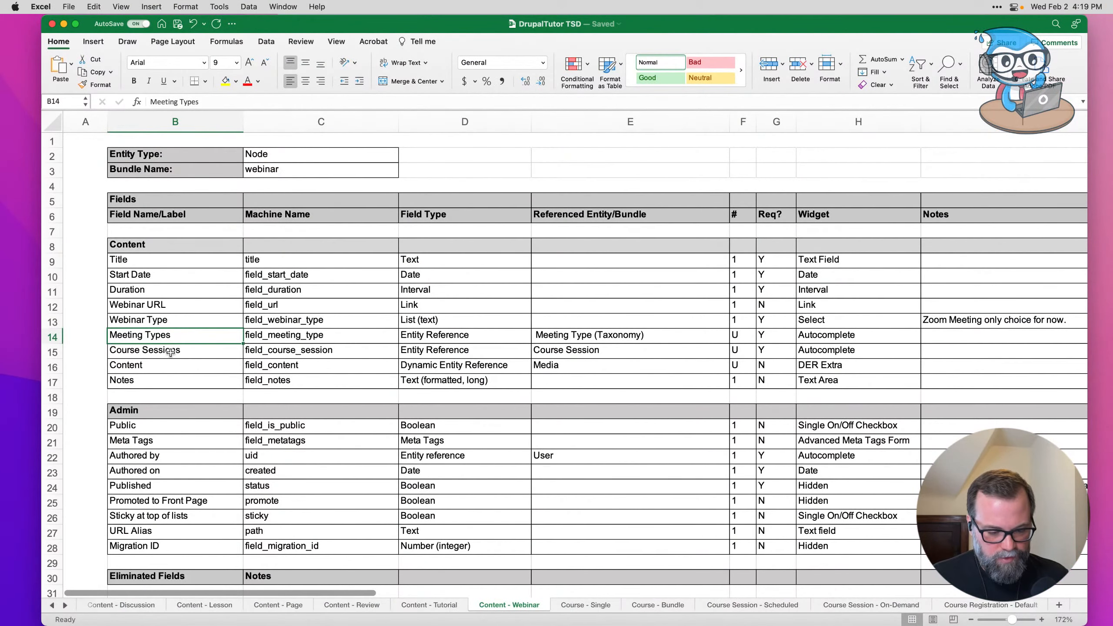
# Step: In the Excel specification's Webinar sheet, set the Req? value to N for Meeting Types and Course Sessions
pyautogui.click(171, 352)
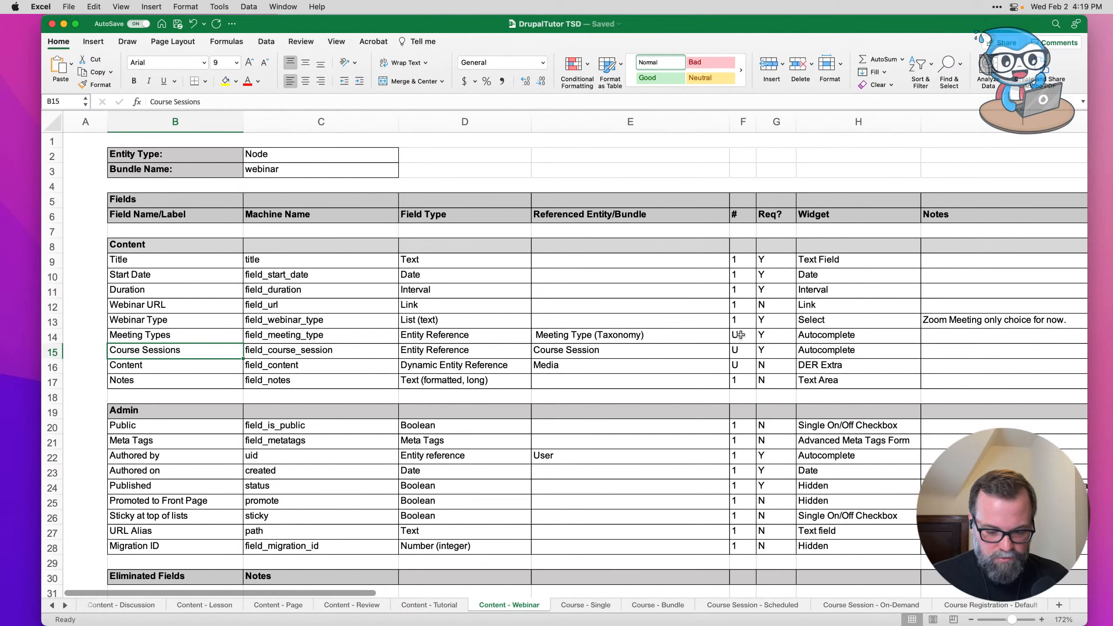
pyautogui.click(779, 335)
pyautogui.write('N')
pyautogui.press('Return')
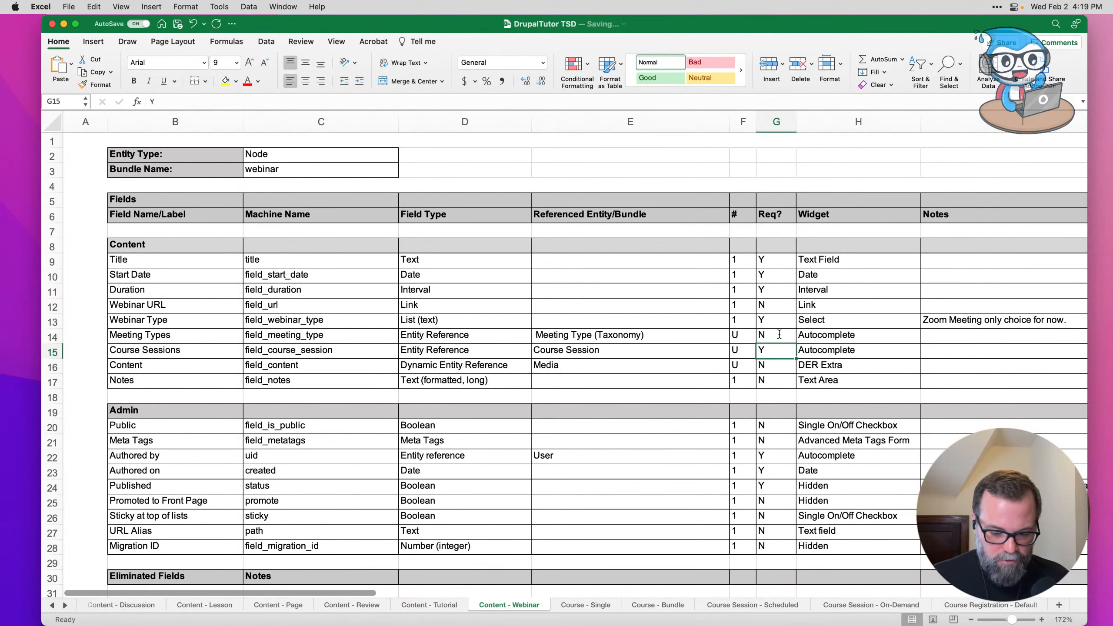
pyautogui.write('N')
pyautogui.press('Return')
# Step: Consult the specification's Content row and re-use the existing dynamic entity reference field_content on Webinar in Drupal, labelled Content
pyautogui.click(563, 330)
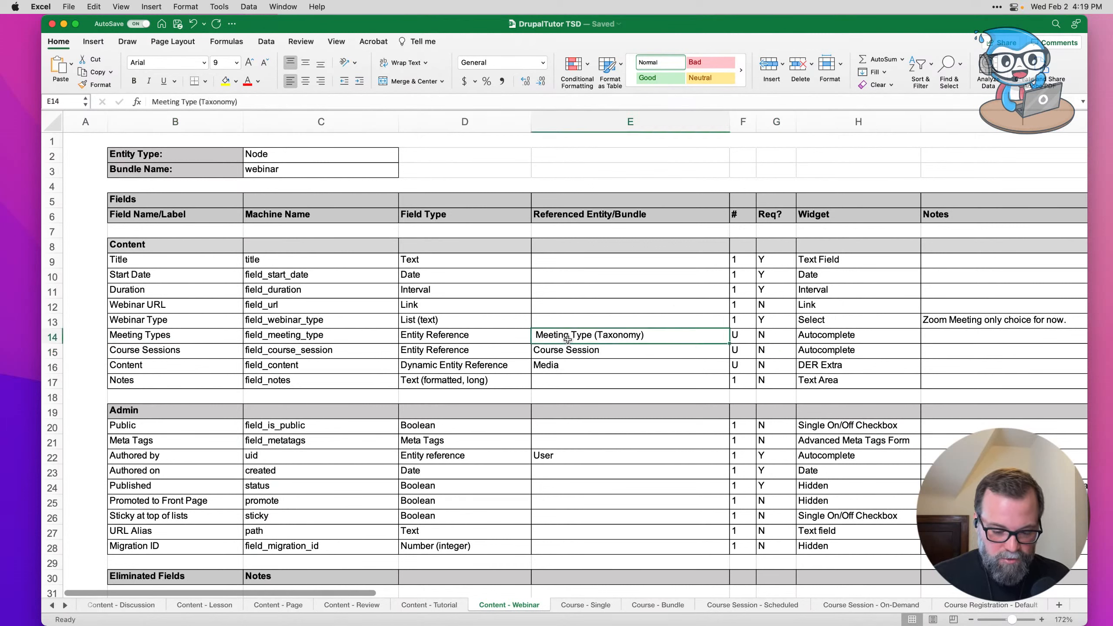
pyautogui.click(559, 352)
pyautogui.click(208, 367)
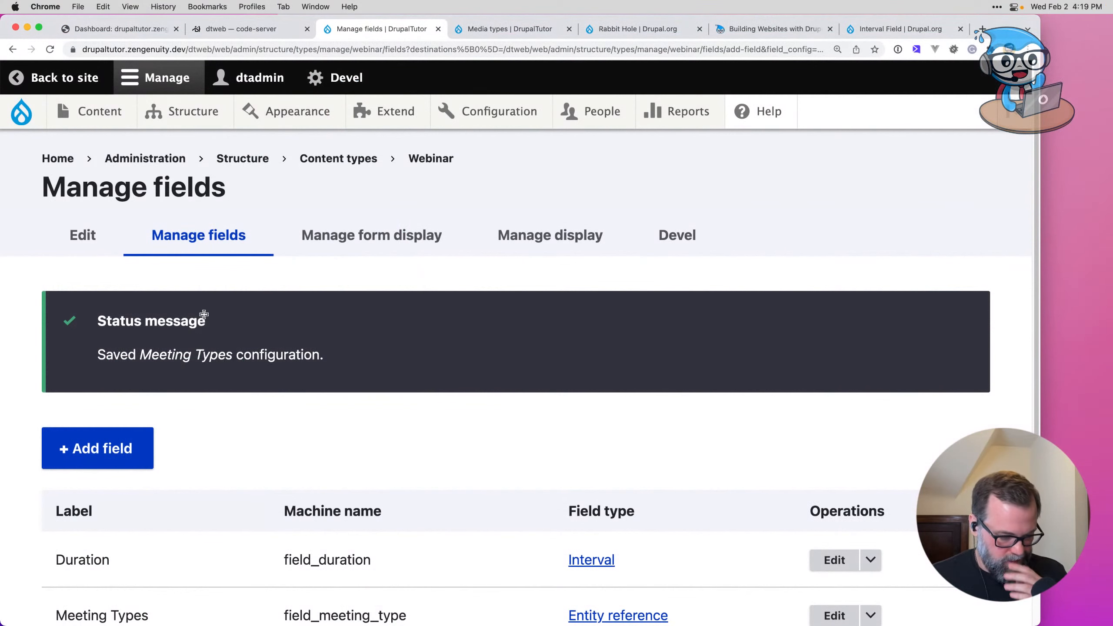
pyautogui.click(129, 449)
pyautogui.click(482, 312)
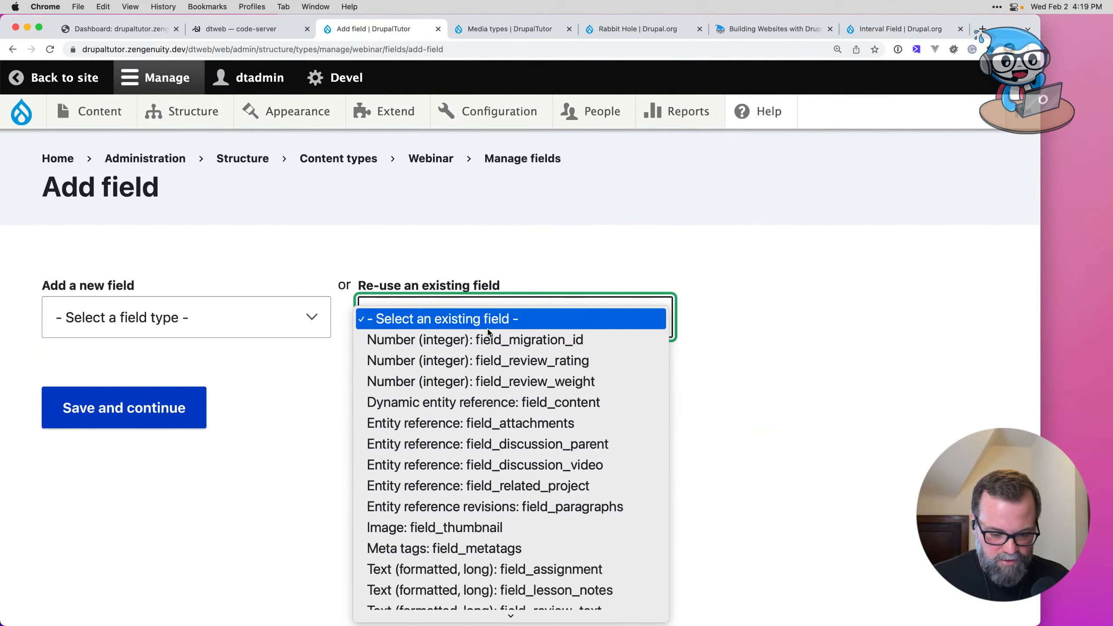
pyautogui.scroll(-2, 515, 407)
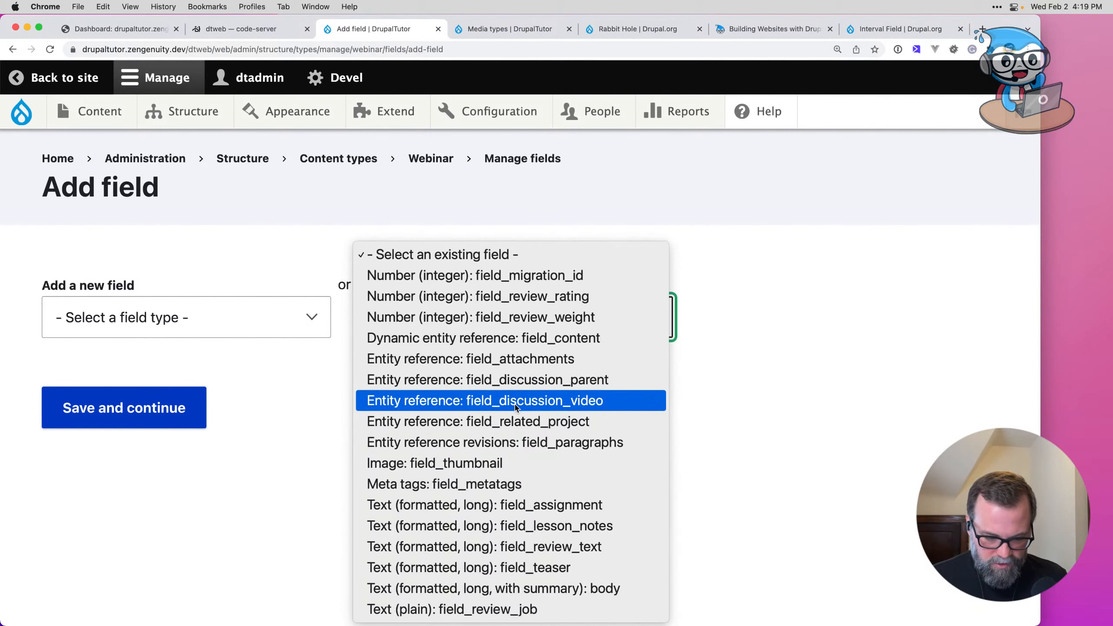
pyautogui.click(515, 346)
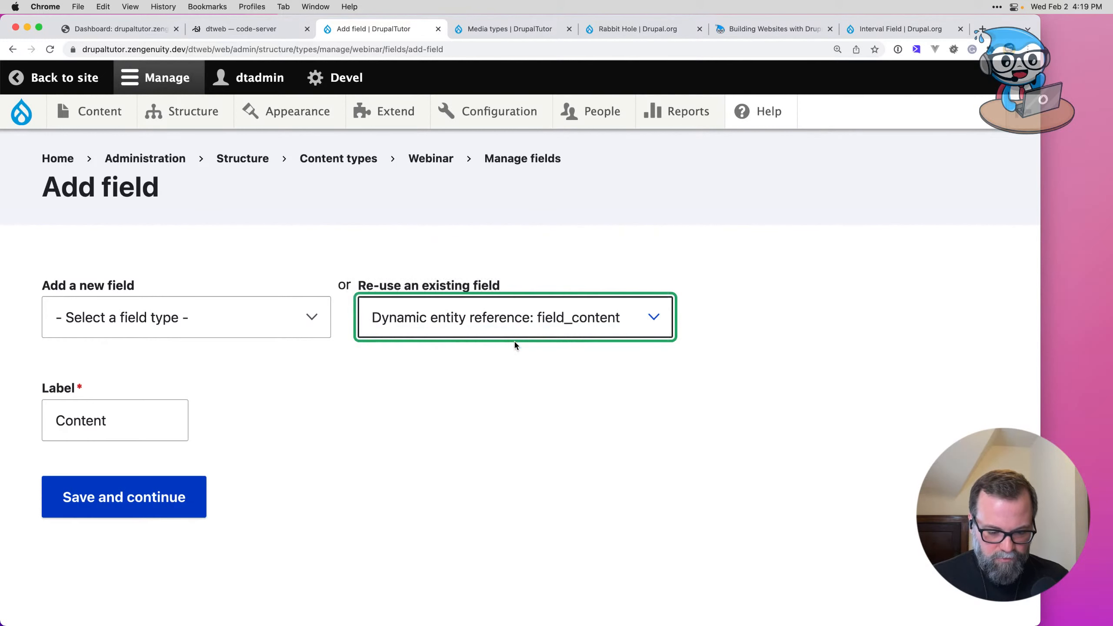
pyautogui.click(166, 487)
# Step: Restrict the Content field's media references to the Video type and save its settings
pyautogui.scroll(-10, 186, 422)
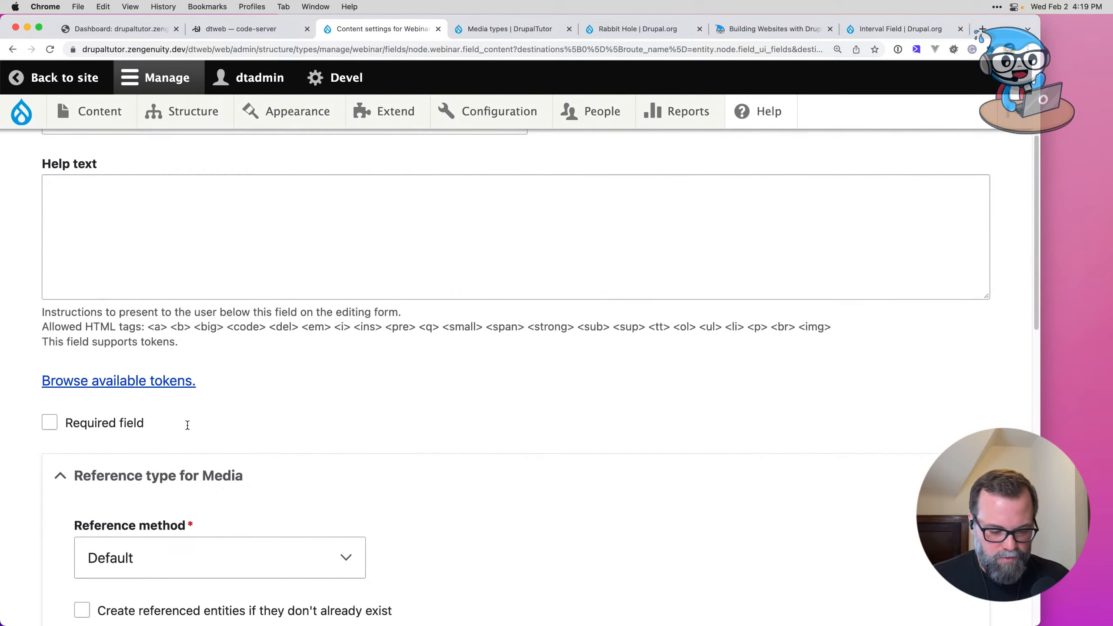
pyautogui.scroll(-2, 186, 424)
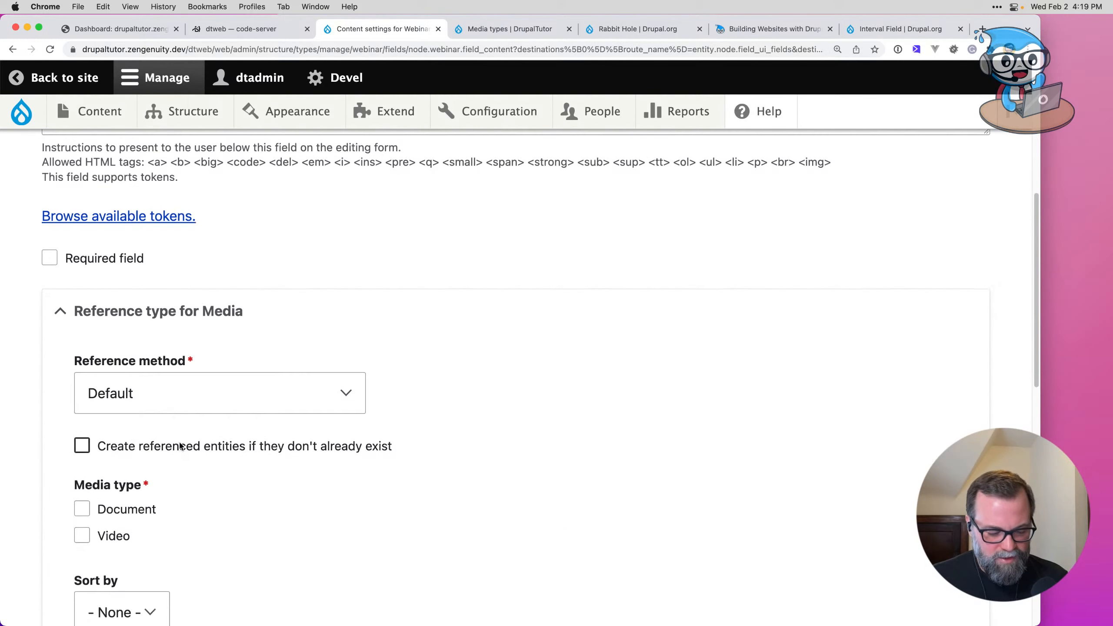
pyautogui.click(113, 536)
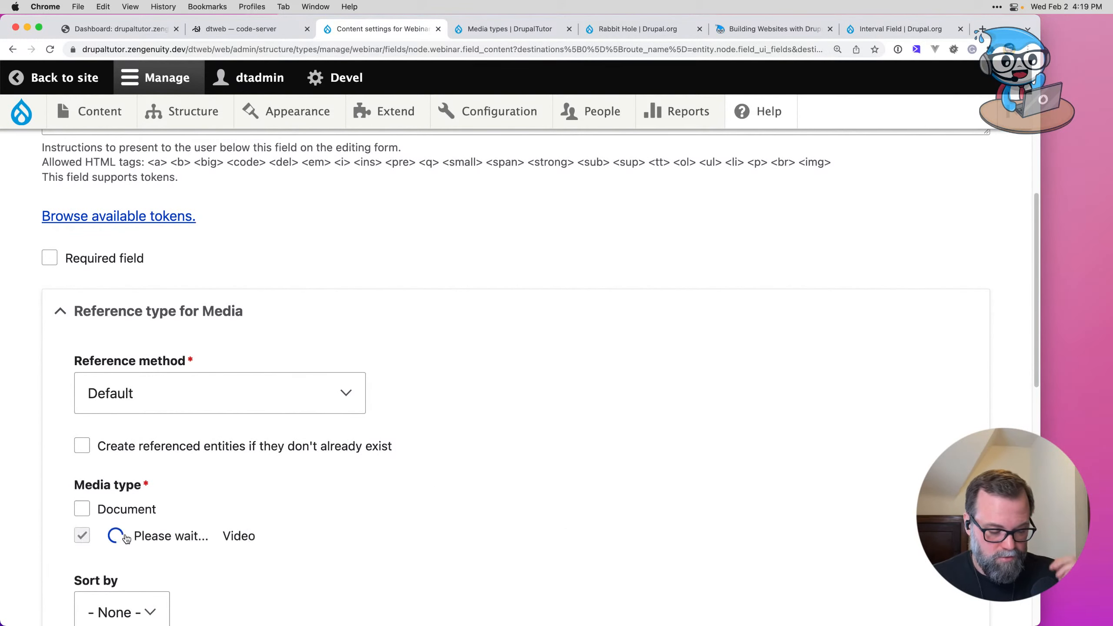
pyautogui.scroll(2, 184, 469)
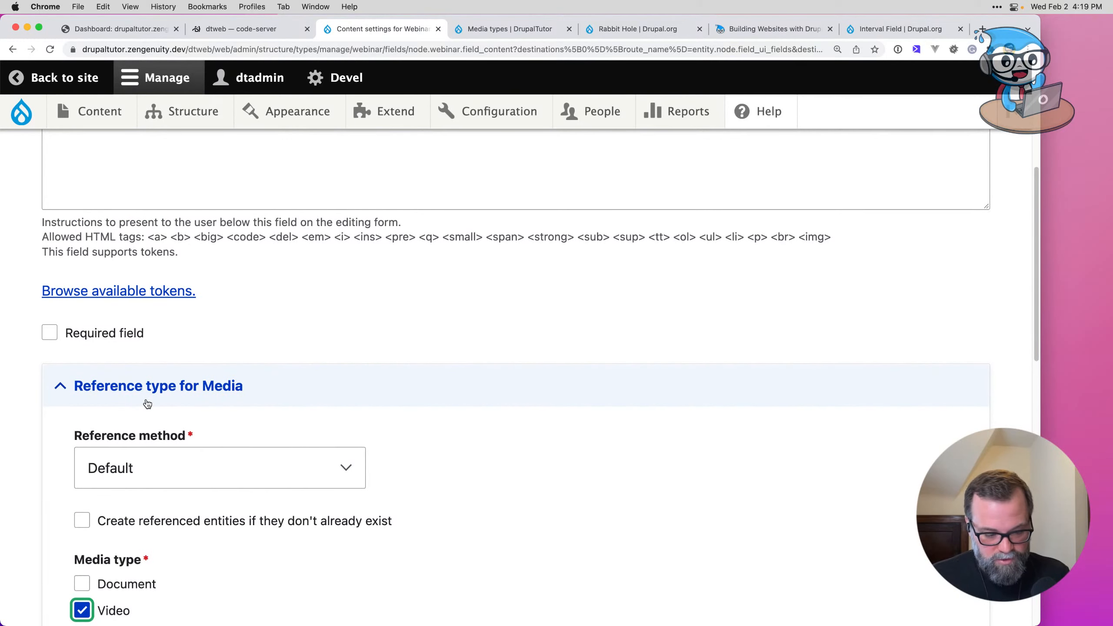
pyautogui.scroll(-10, 149, 435)
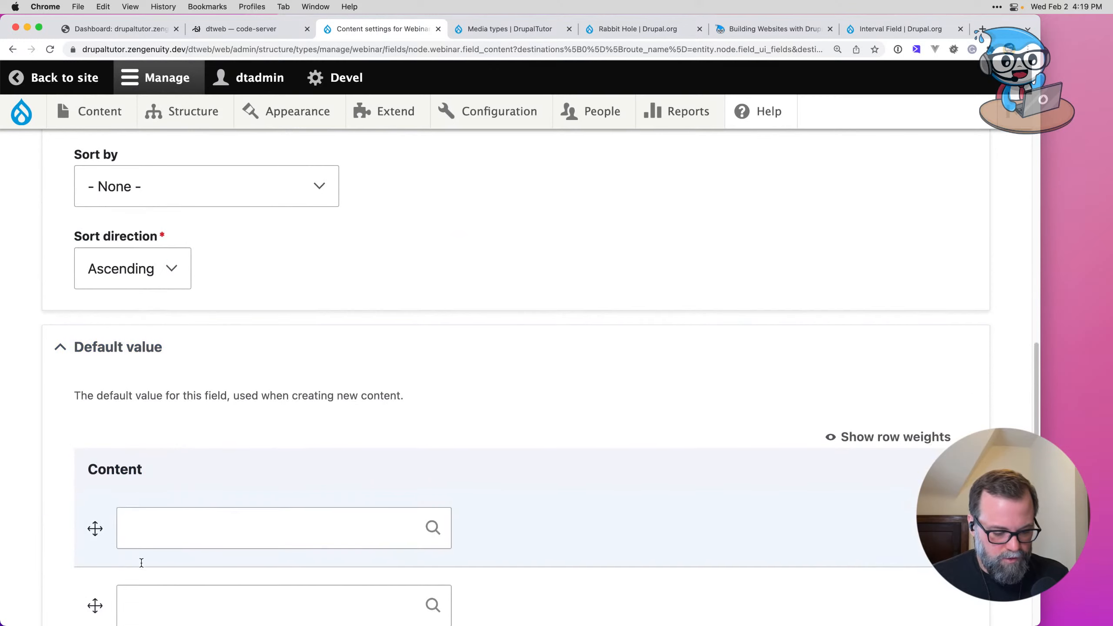
pyautogui.scroll(-6, 141, 562)
pyautogui.click(124, 505)
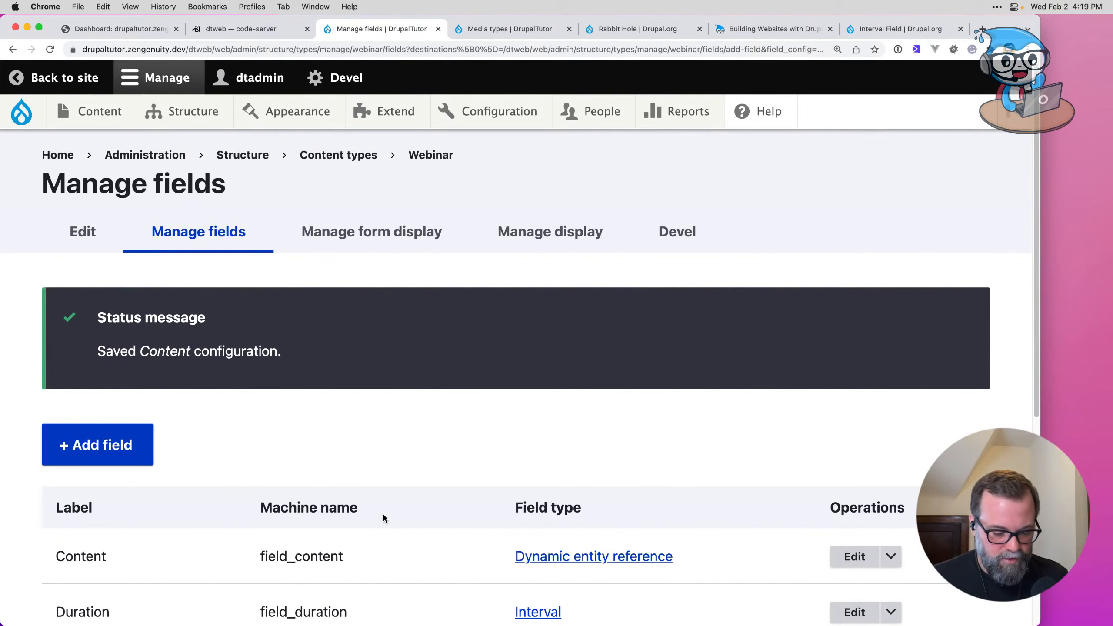
# Step: Consult the Excel specification and add a Text (formatted, long) field labelled Notes to Webinar in Drupal, with machine name field_notes
pyautogui.press('super+Tab')
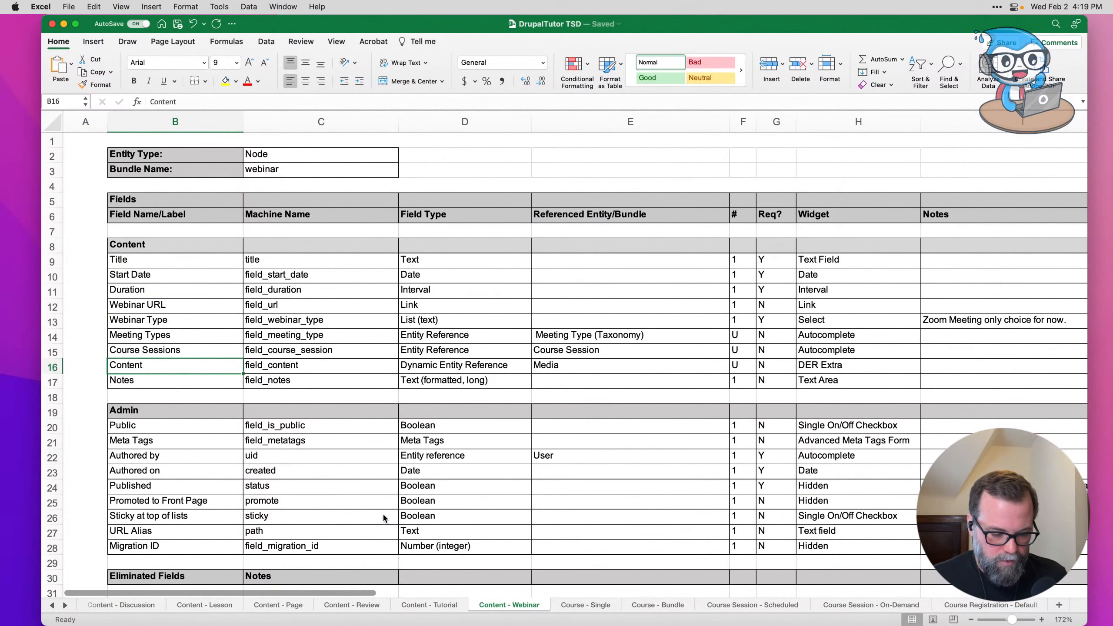
pyautogui.press('super+Tab')
pyautogui.click(98, 444)
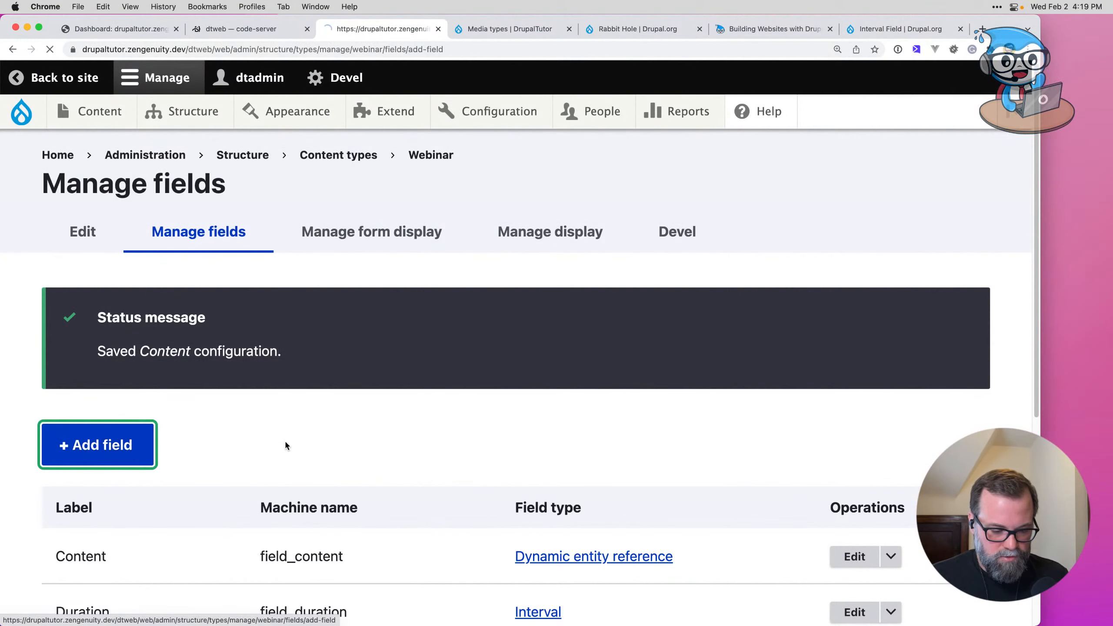
pyautogui.click(236, 330)
pyautogui.scroll(-3, 240, 428)
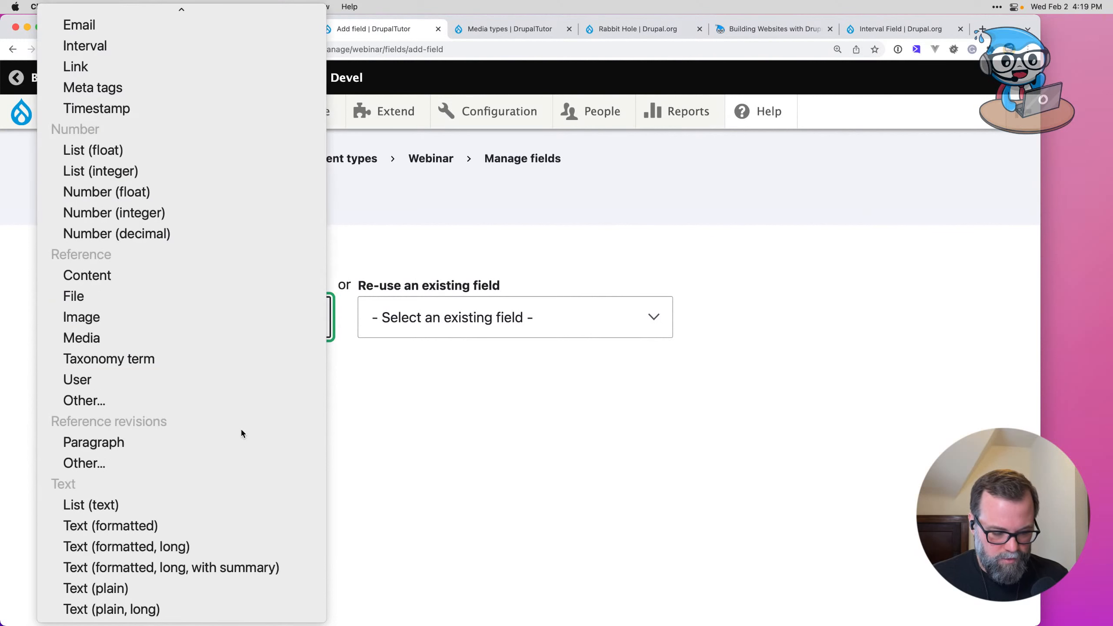
pyautogui.click(223, 549)
pyautogui.click(144, 409)
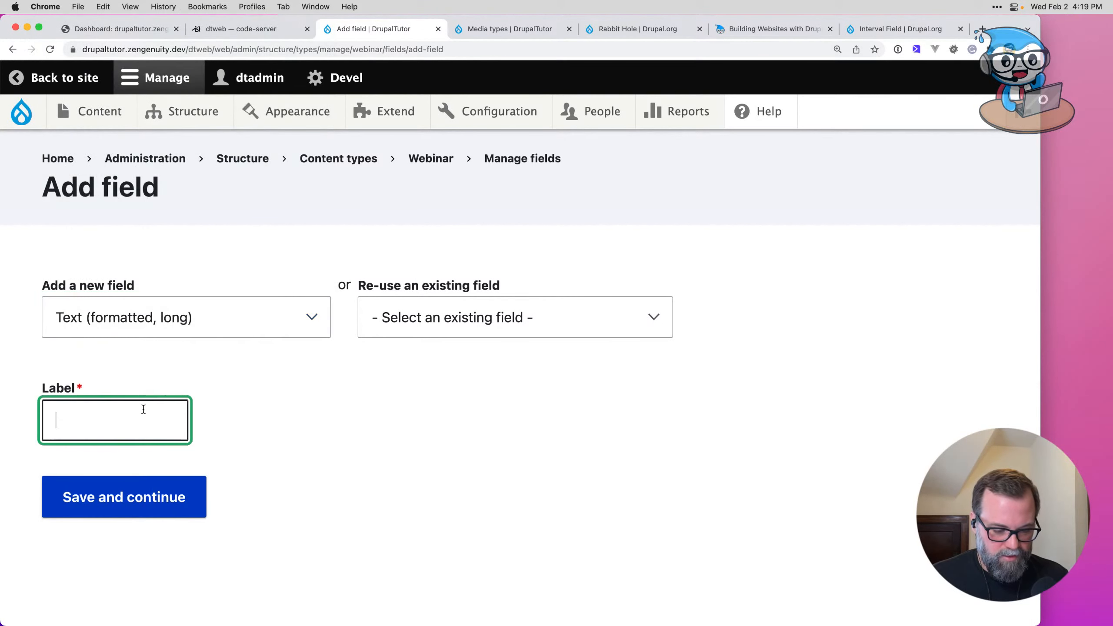
pyautogui.write('Notes')
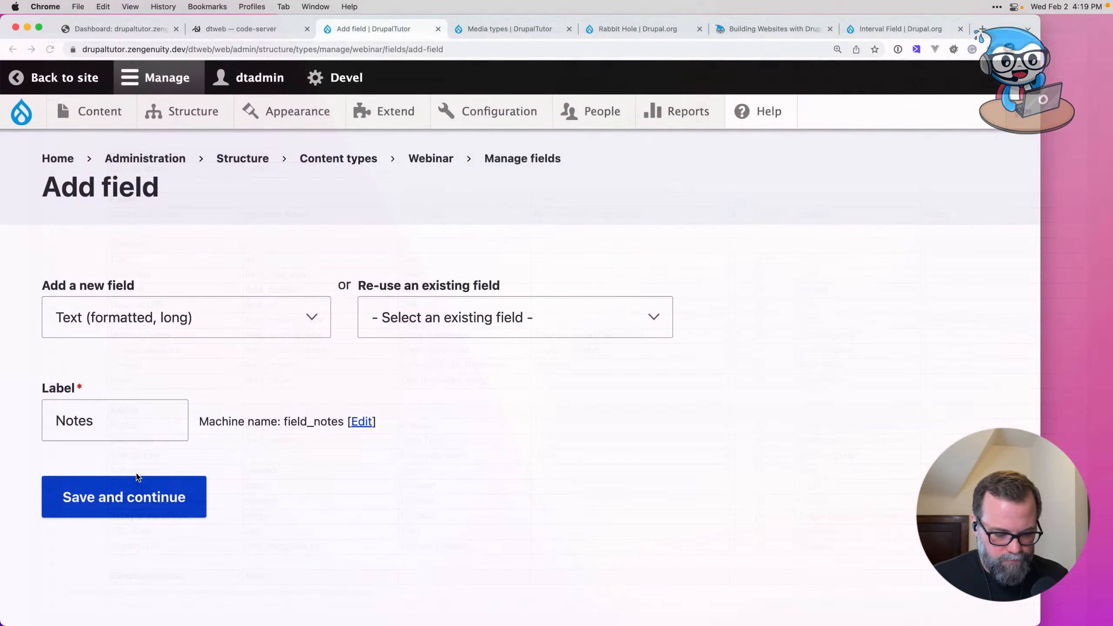
pyautogui.click(201, 496)
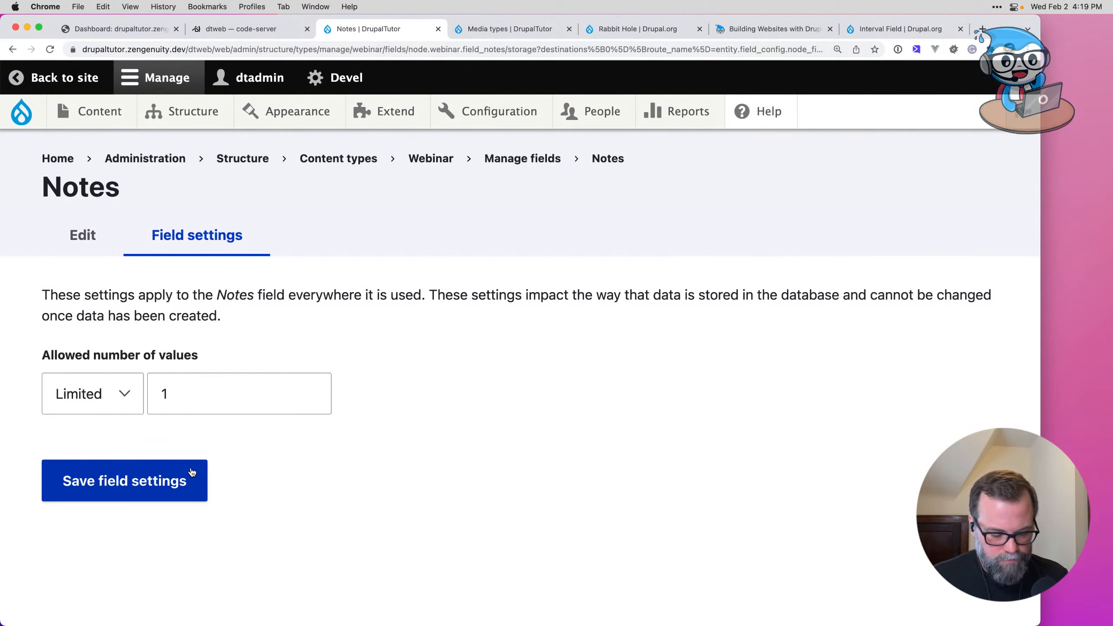
# Step: Save the Notes field with one allowed value and without making it required
pyautogui.click(171, 480)
pyautogui.scroll(-14, 237, 478)
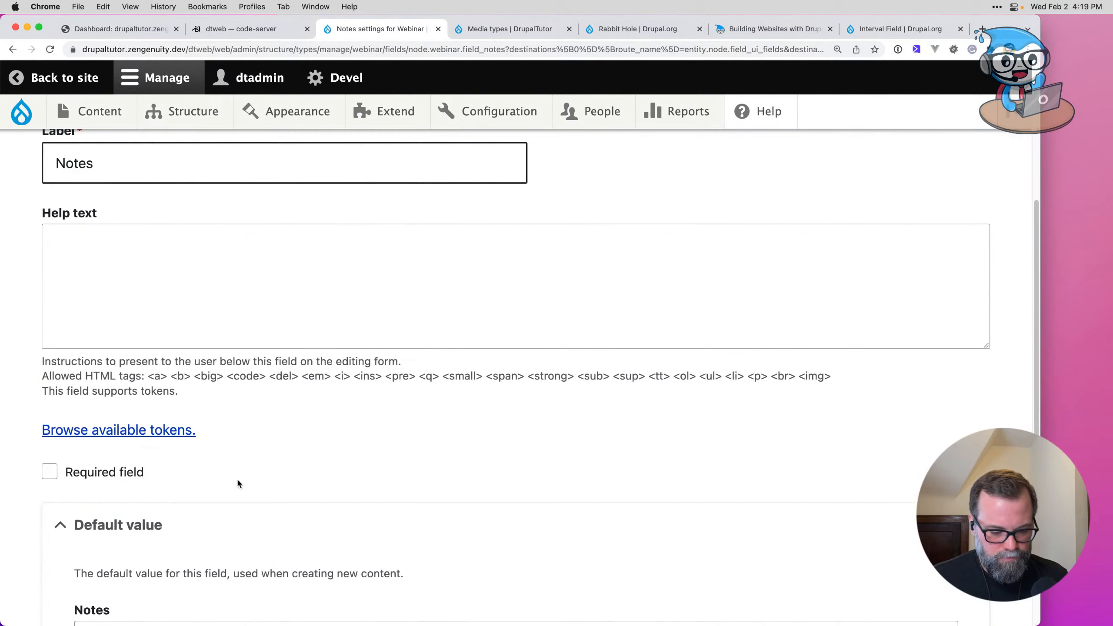
pyautogui.click(118, 548)
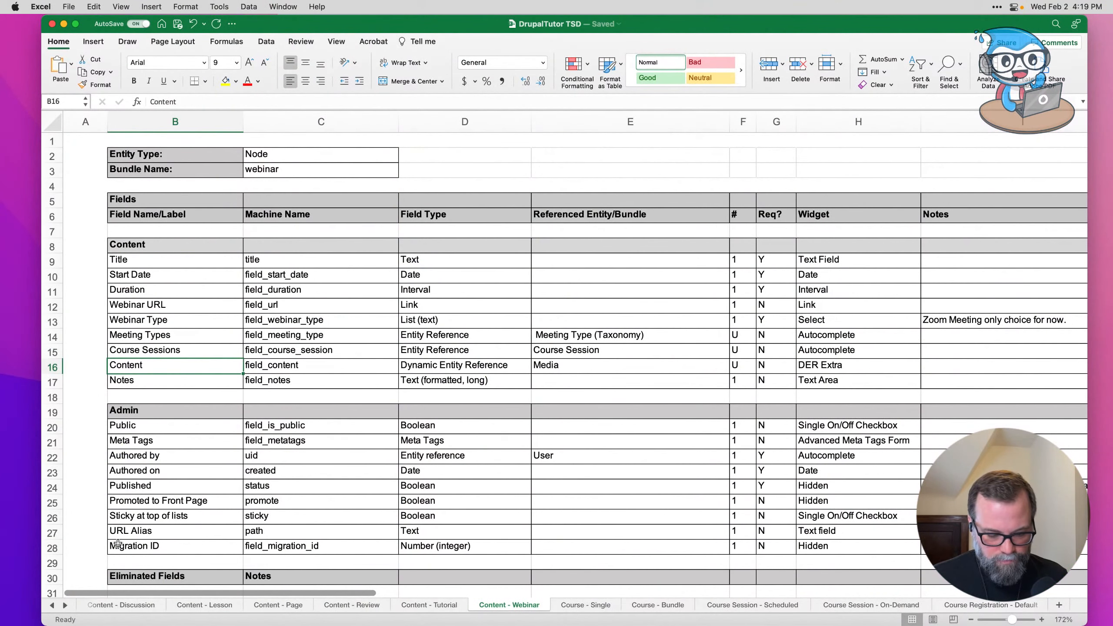
# Step: Check the Public and Meta Tags rows in the Excel specification and review Webinar's field list in Drupal
pyautogui.click(280, 425)
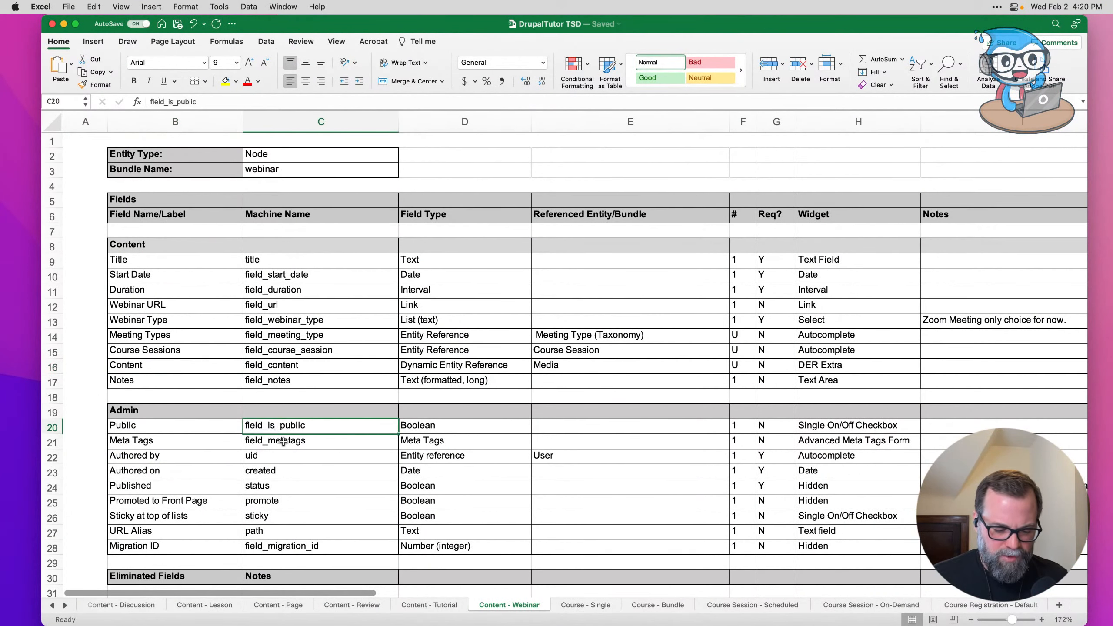
pyautogui.click(284, 441)
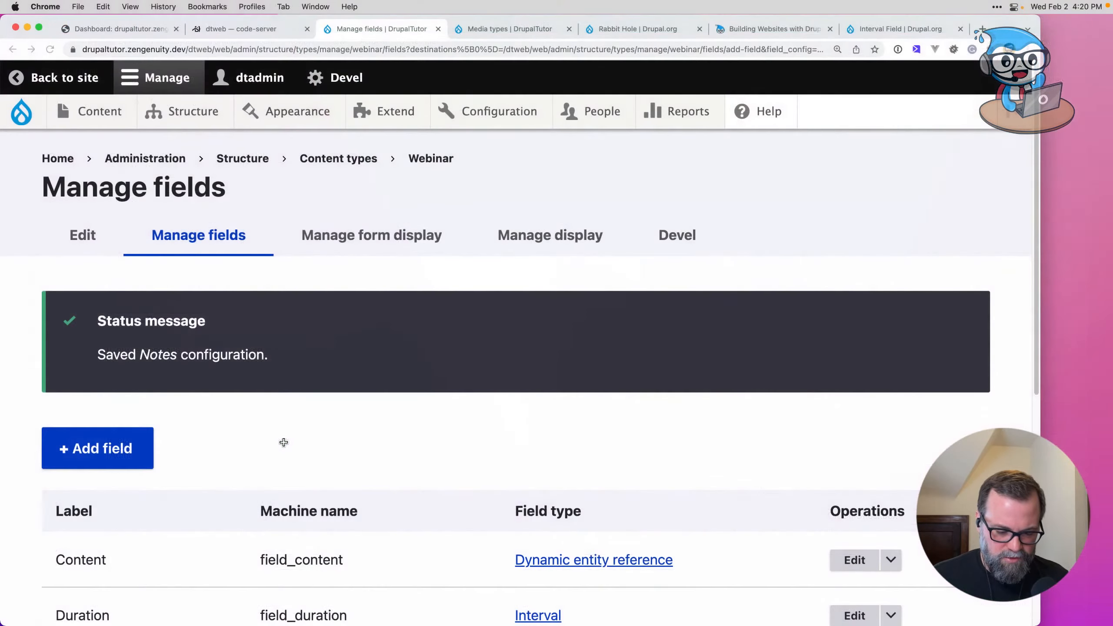
pyautogui.scroll(-5, 382, 400)
pyautogui.scroll(5, 382, 403)
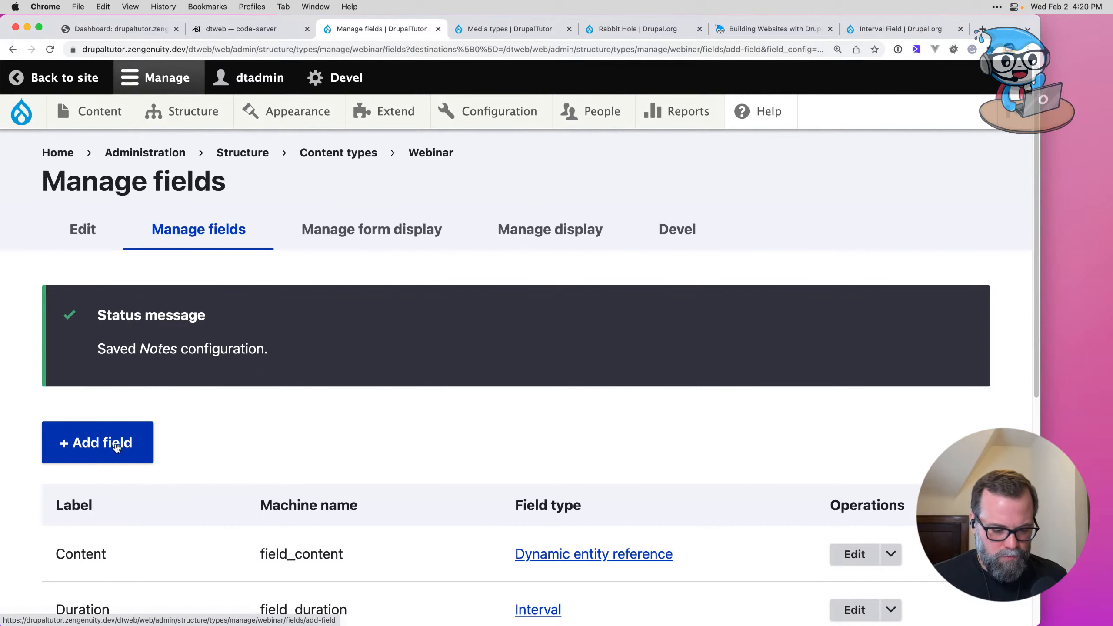
# Step: Add the existing Number (integer) field field_migration_id to Webinar with the label Migration ID and save its settings
pyautogui.click(117, 449)
pyautogui.click(421, 322)
pyautogui.click(432, 338)
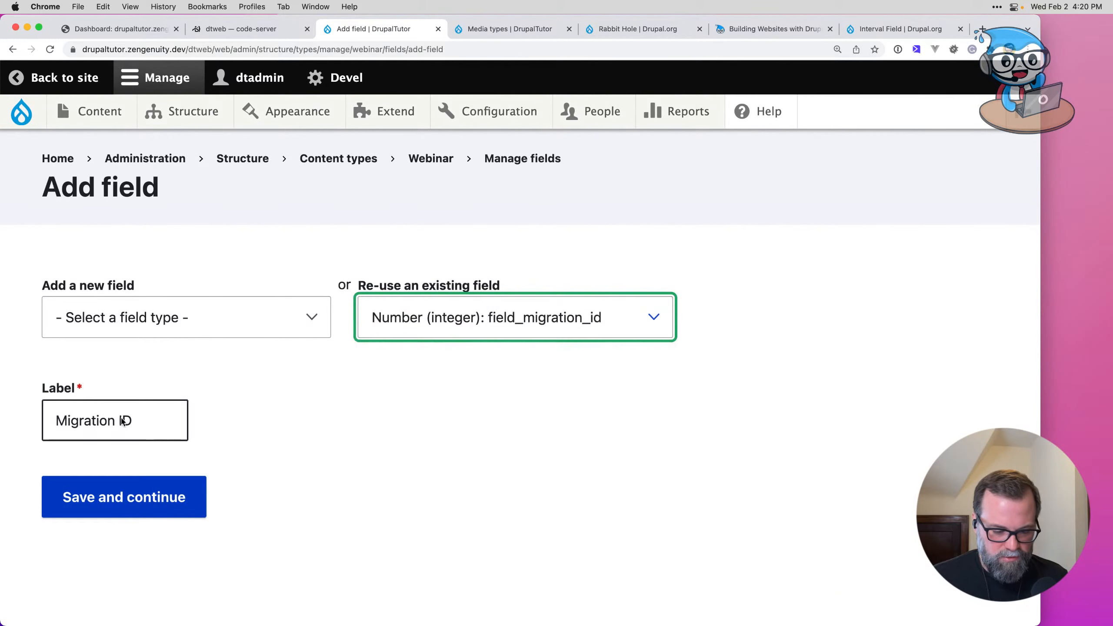
pyautogui.click(113, 482)
pyautogui.scroll(-5, 132, 458)
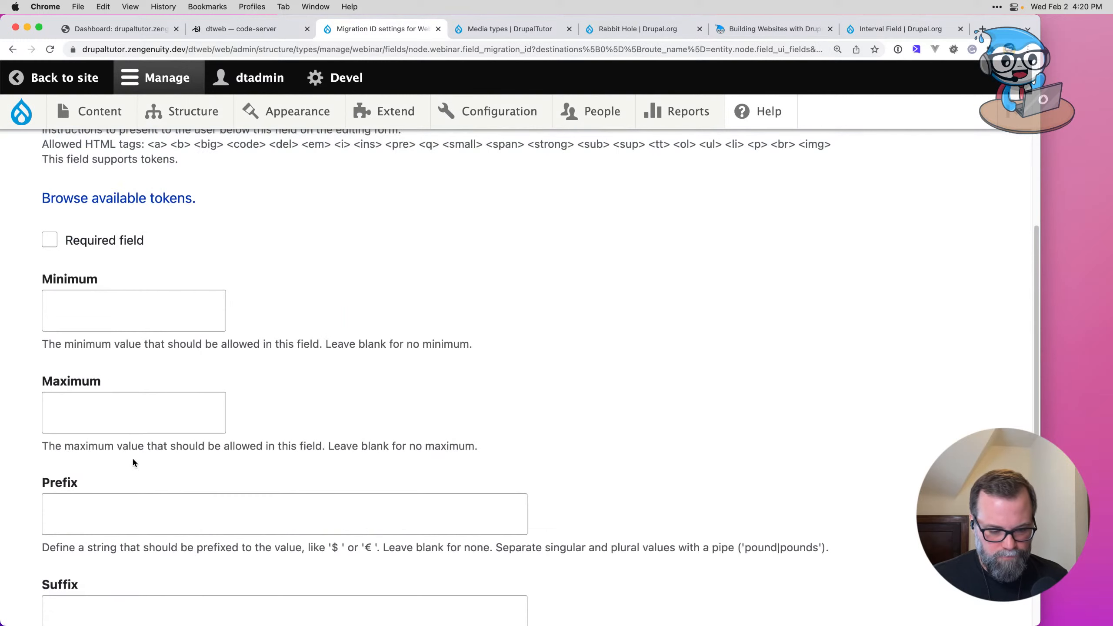
pyautogui.scroll(-3, 134, 465)
pyautogui.scroll(-6, 132, 460)
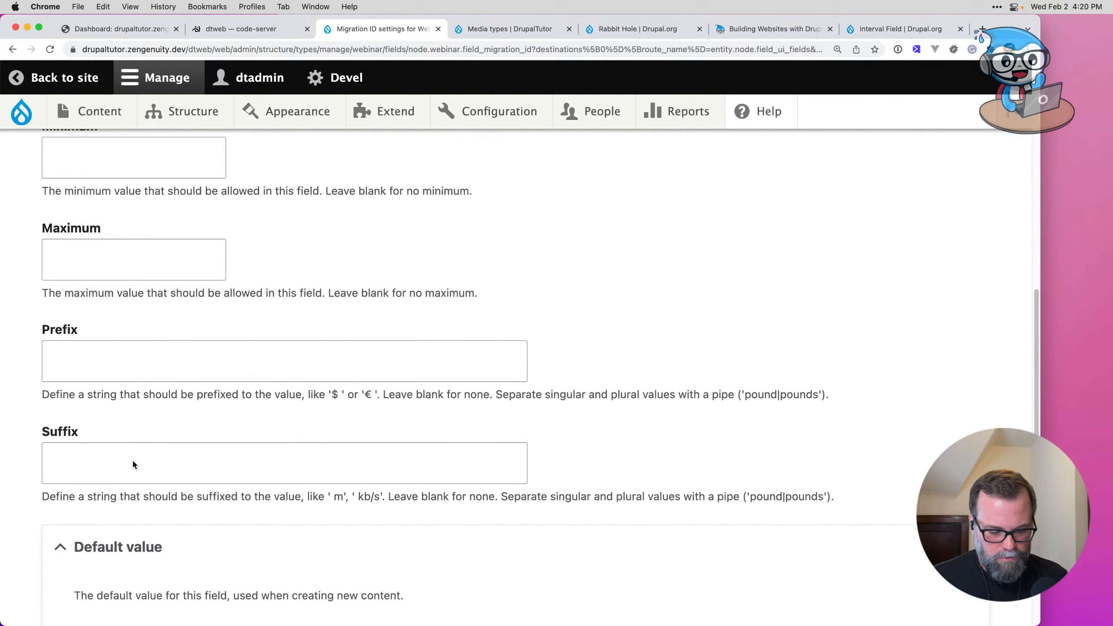
pyautogui.click(108, 526)
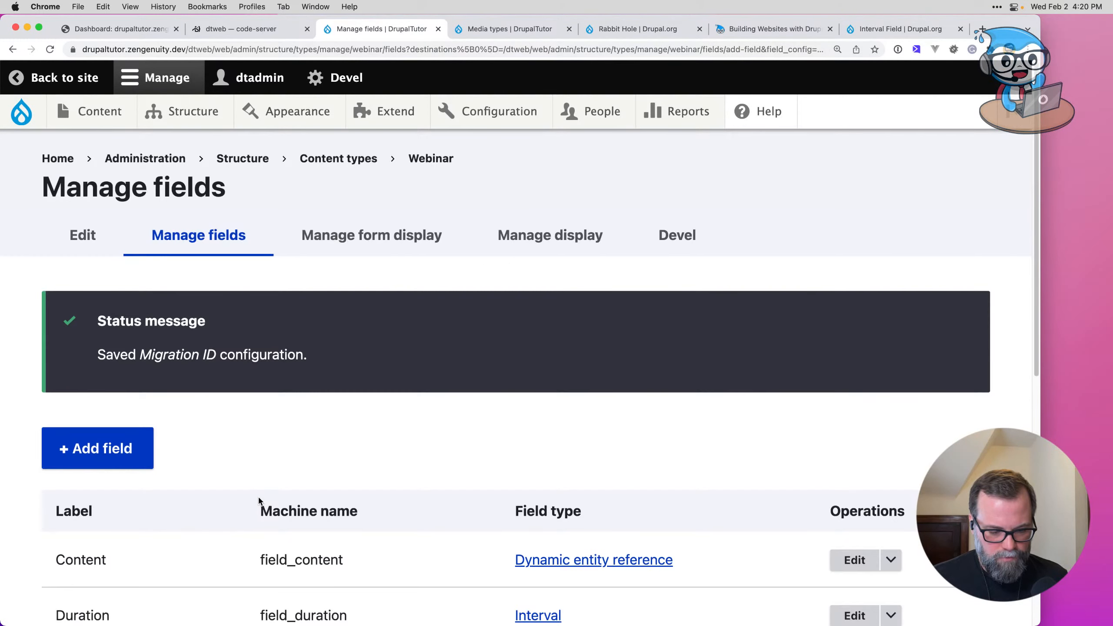
# Step: Switch to the Excel specification and review the Course, Course Session and Course Registration sheets
pyautogui.press('super+Tab')
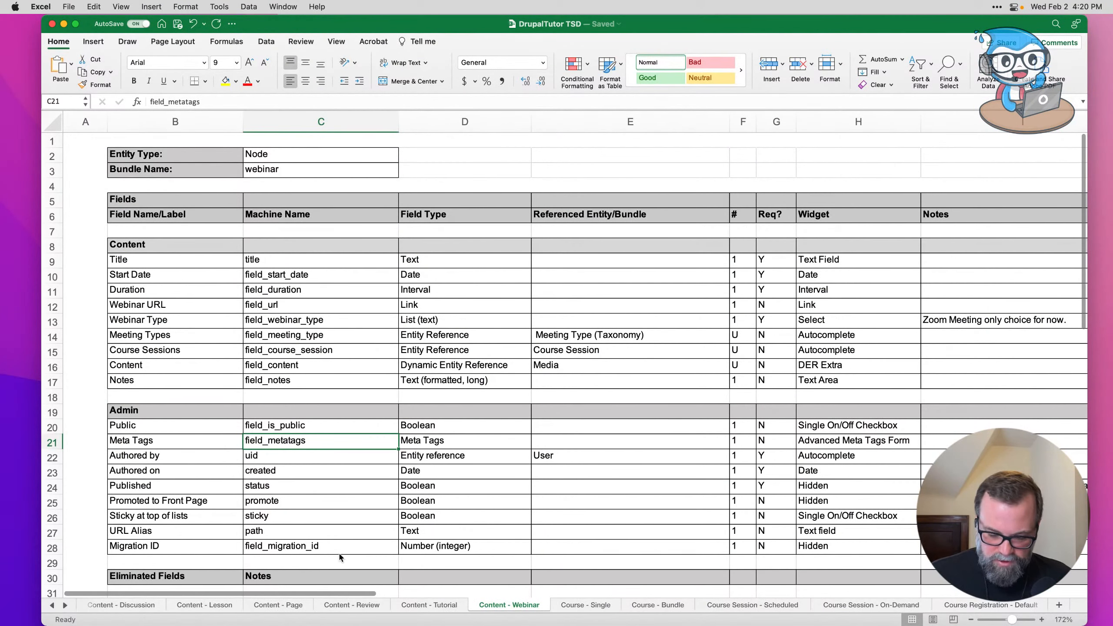
pyautogui.click(65, 606)
pyautogui.click(64, 605)
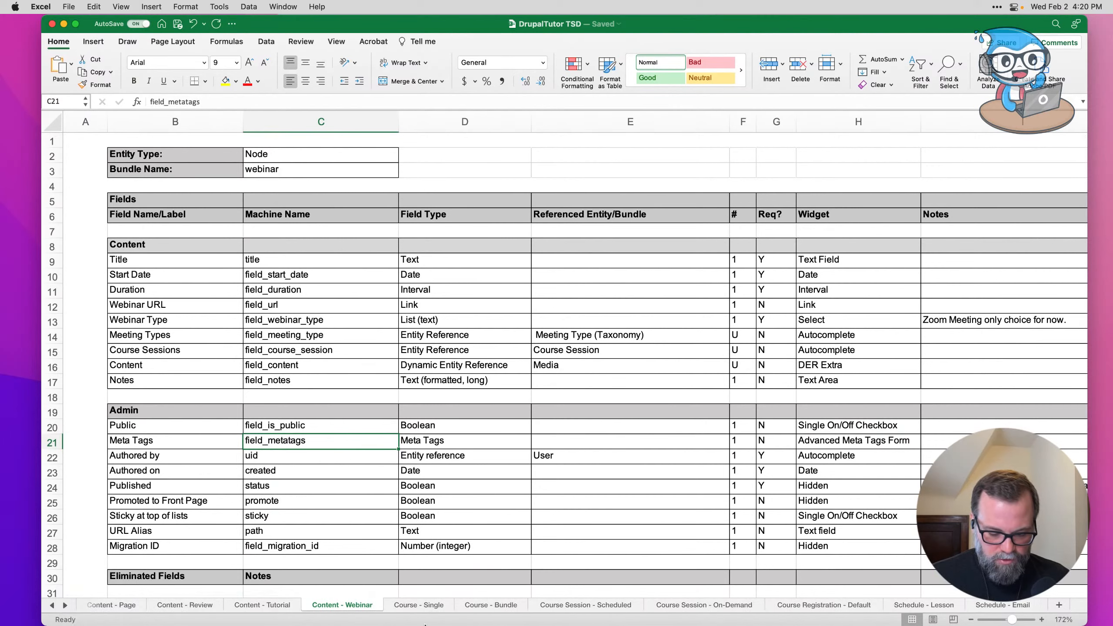
pyautogui.click(431, 612)
pyautogui.click(489, 612)
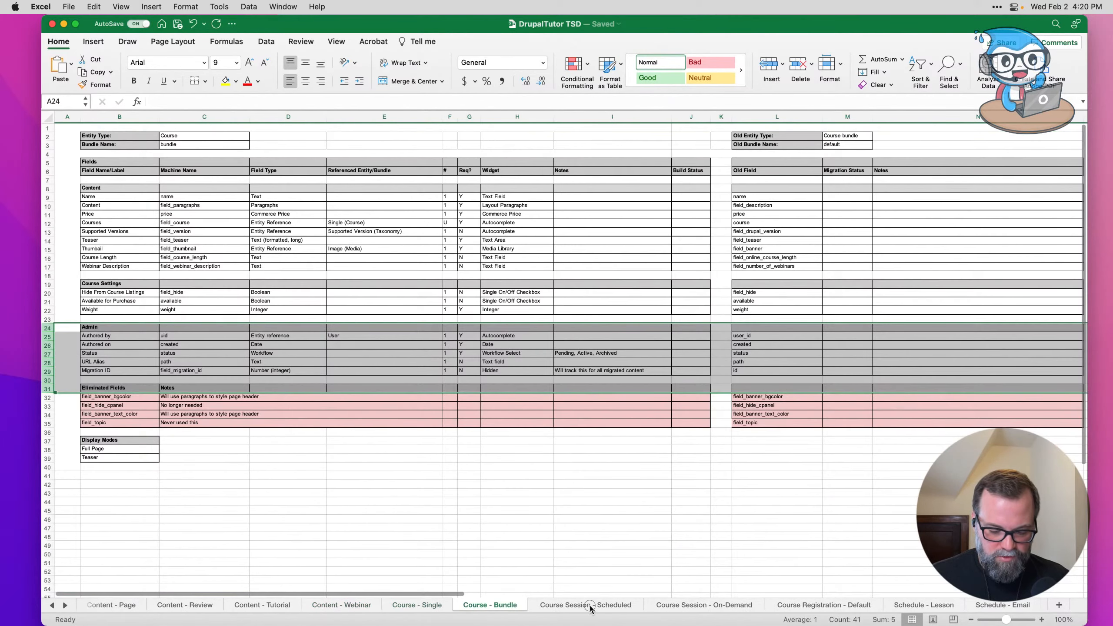
pyautogui.click(587, 606)
pyautogui.click(703, 607)
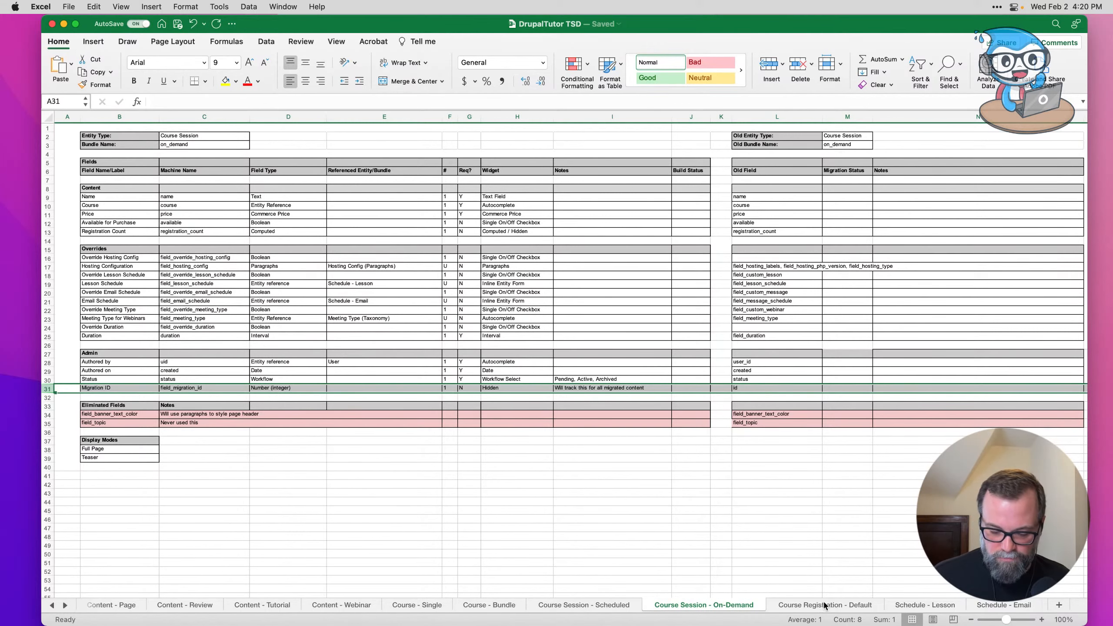
pyautogui.click(817, 607)
# Step: Review the Schedule - Lesson, Schedule - Email, Hosting - Default and Progress - Default sheets in the specification
pyautogui.click(64, 606)
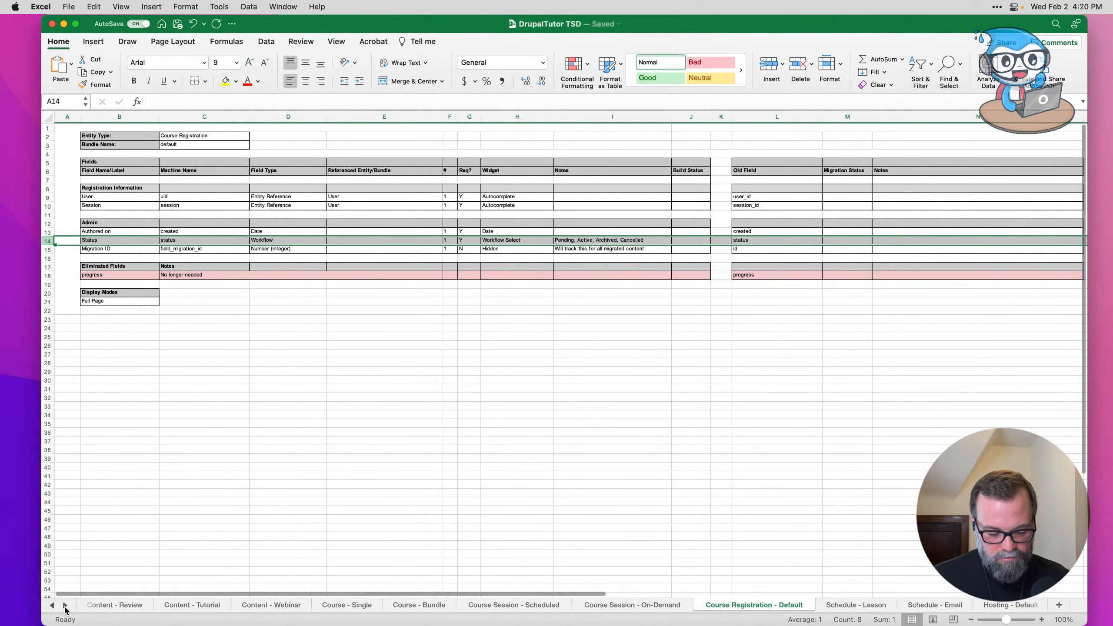
pyautogui.click(63, 606)
pyautogui.click(64, 606)
pyautogui.click(64, 607)
pyautogui.click(65, 607)
pyautogui.click(65, 607)
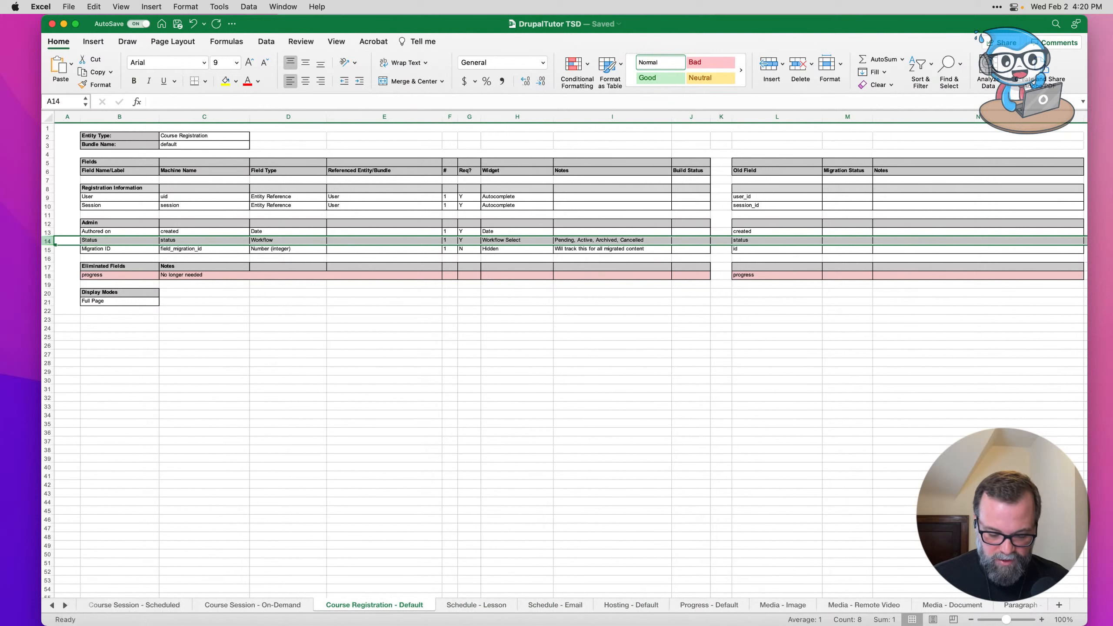
pyautogui.click(468, 611)
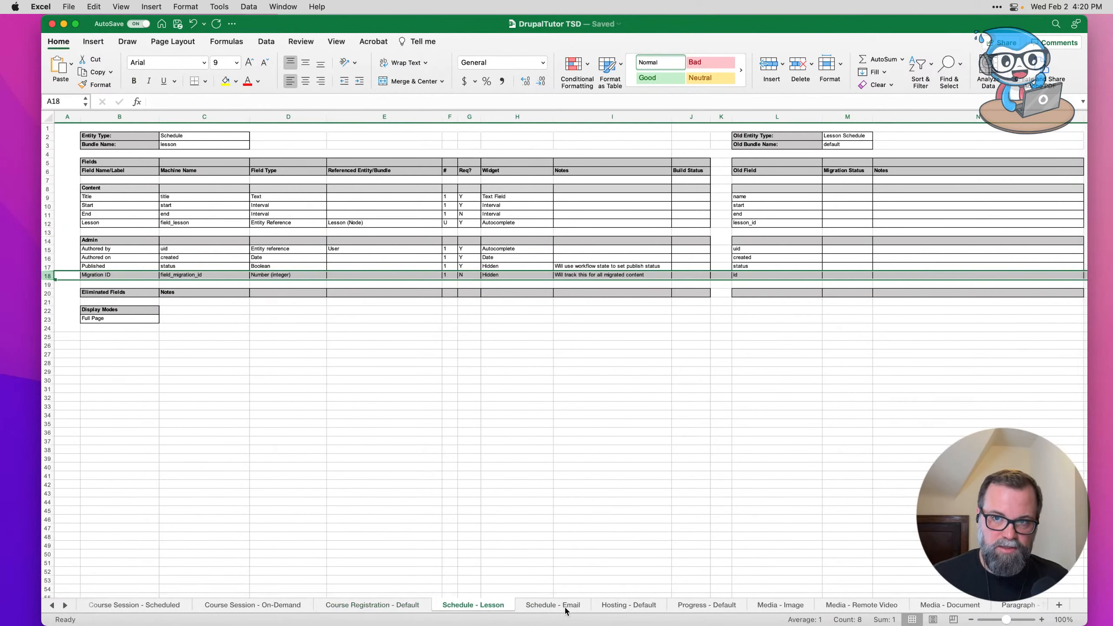
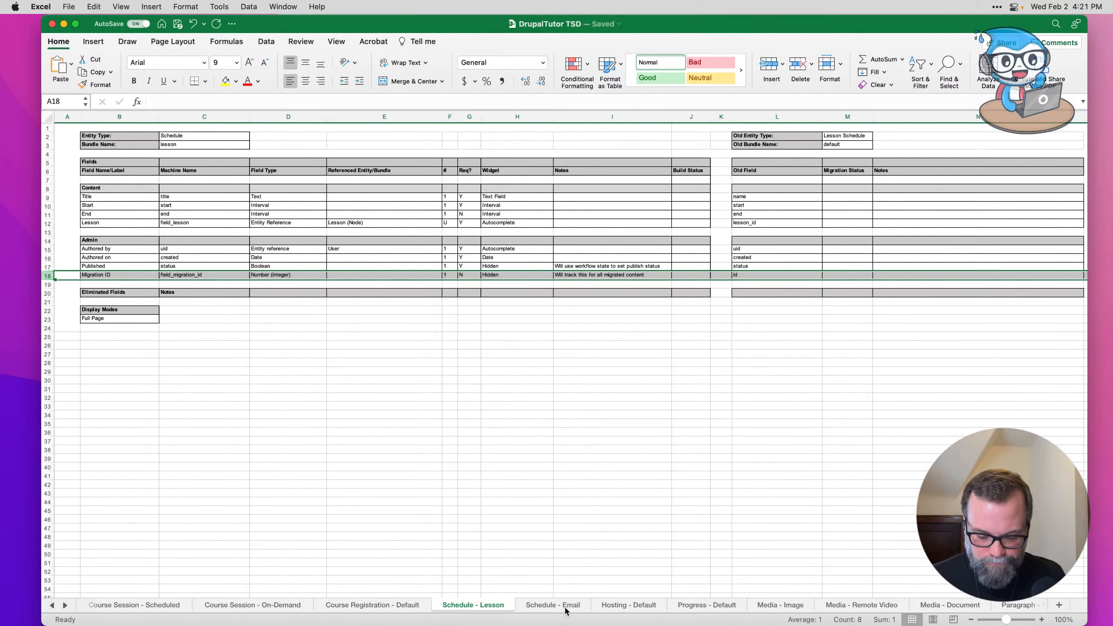
pyautogui.click(565, 607)
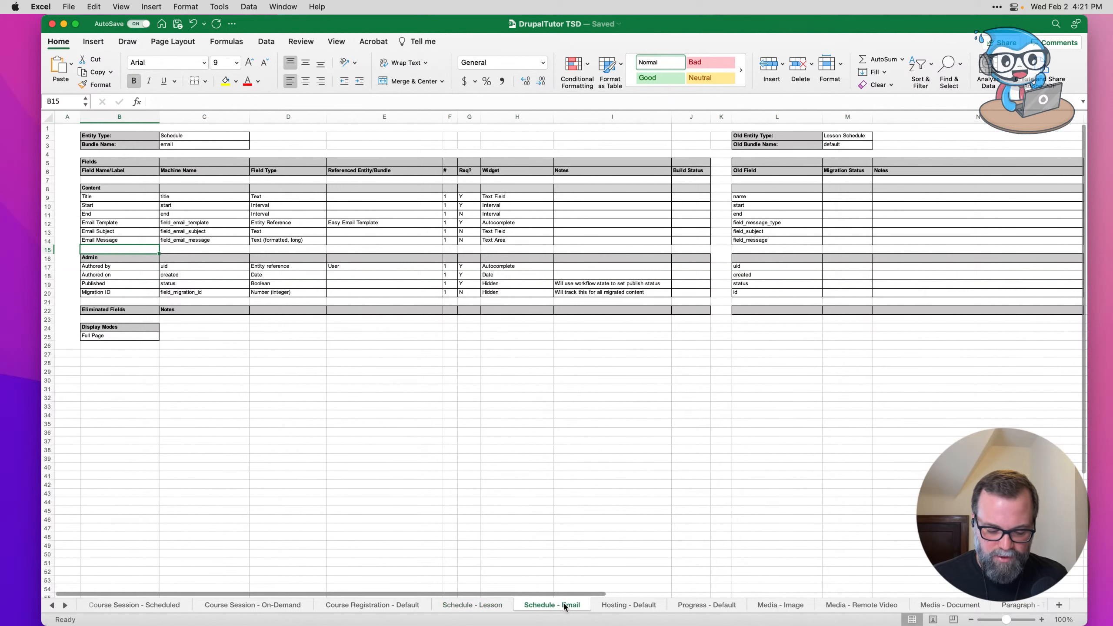
pyautogui.click(639, 607)
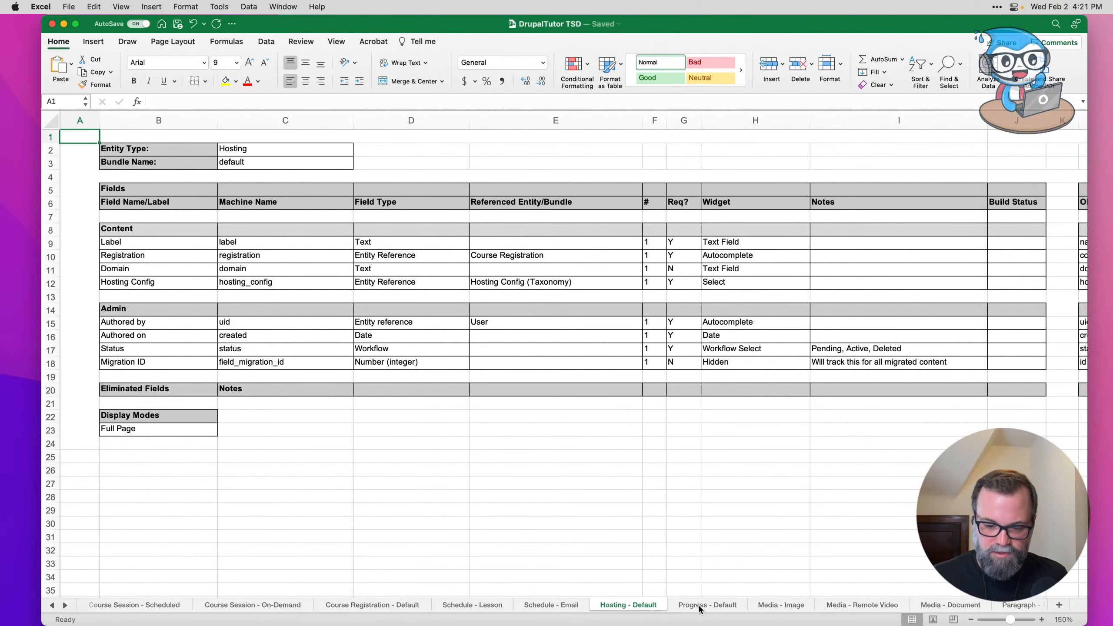
pyautogui.click(64, 606)
pyautogui.click(65, 606)
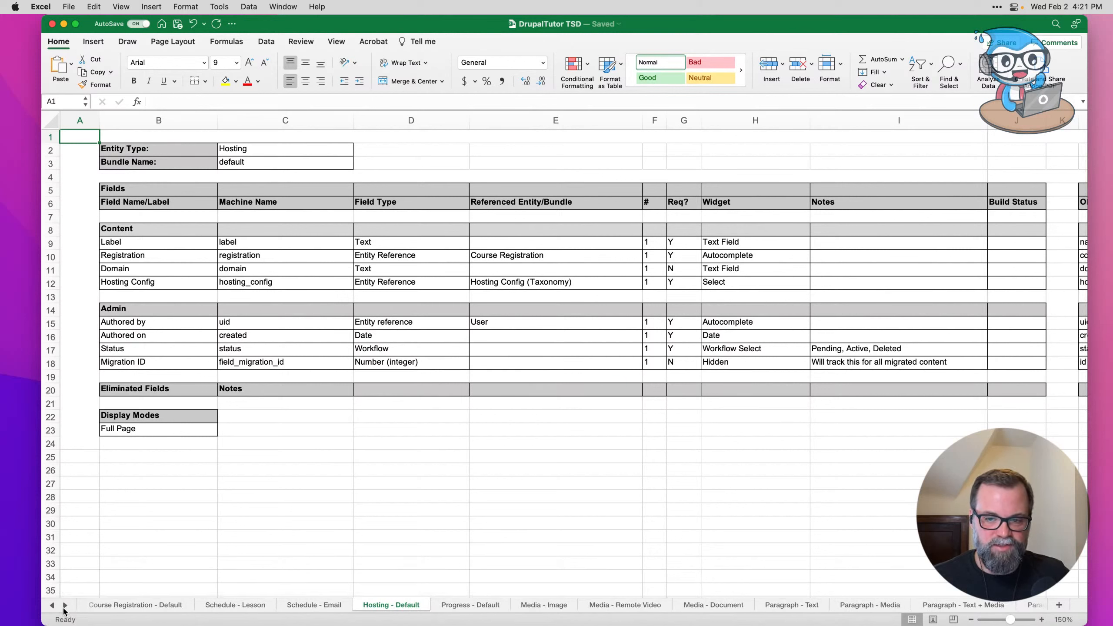
pyautogui.click(474, 609)
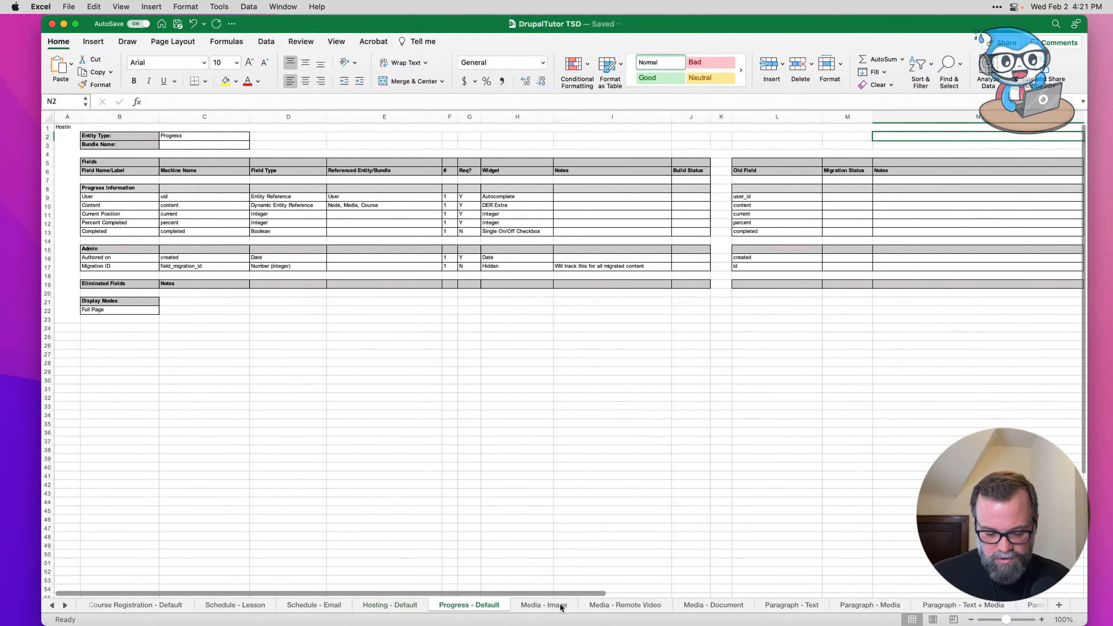
# Step: Examine the Media - Image and Media - Remote Video sheets in the specification
pyautogui.click(64, 605)
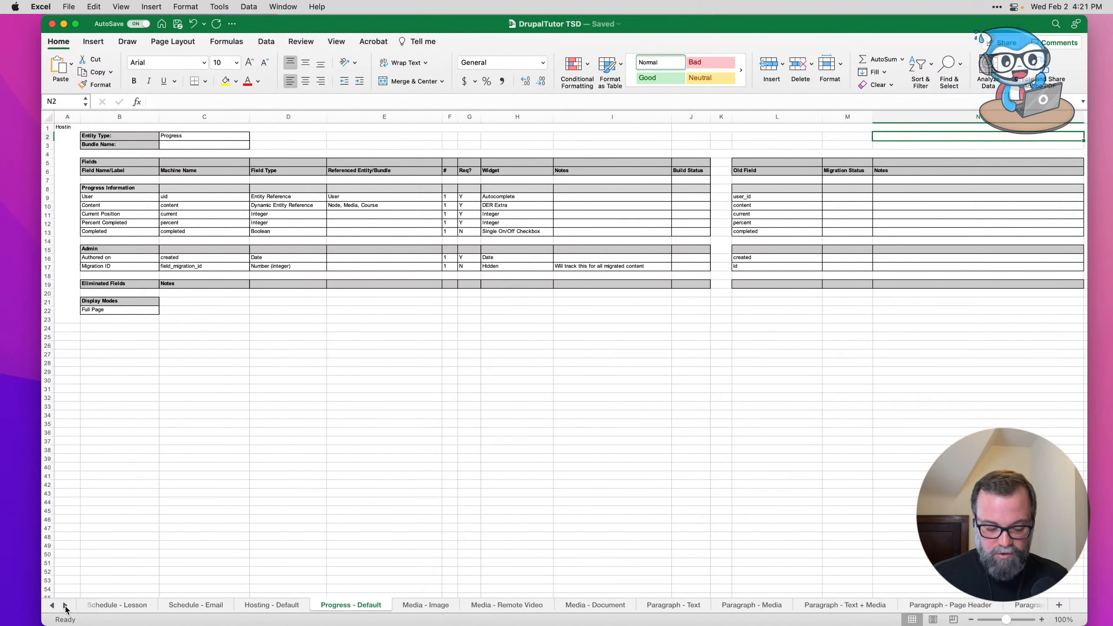
pyautogui.click(65, 605)
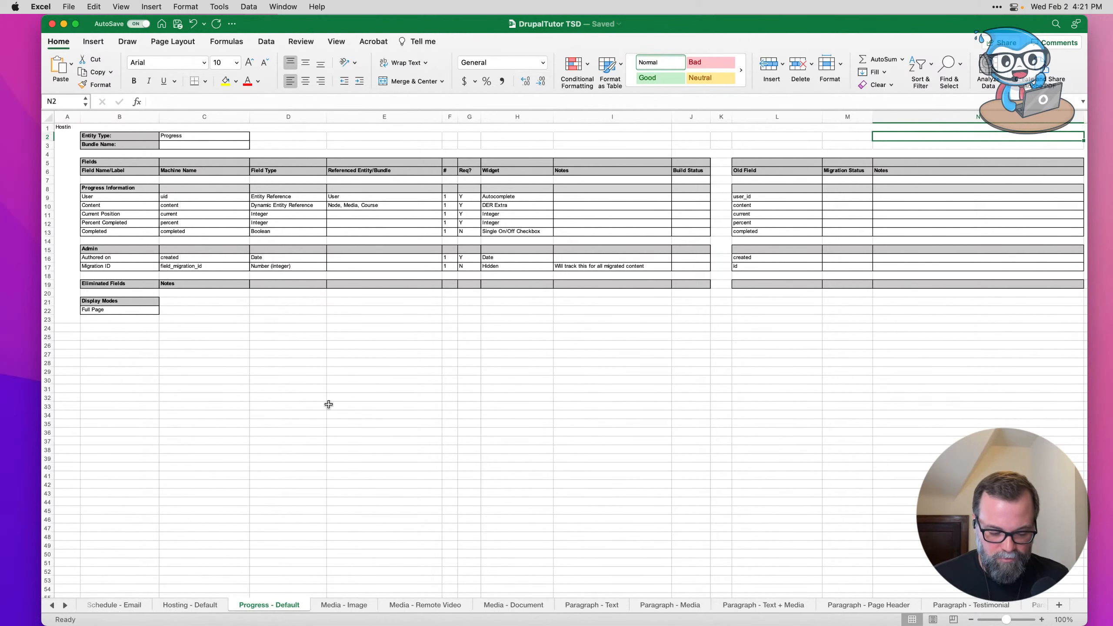
pyautogui.click(355, 607)
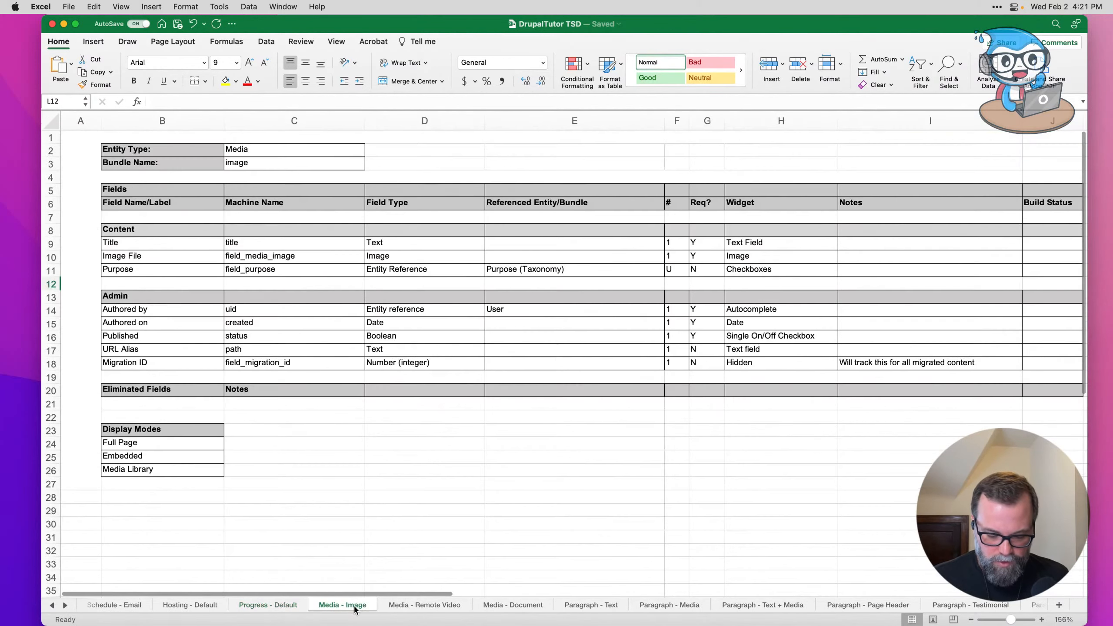
pyautogui.click(444, 606)
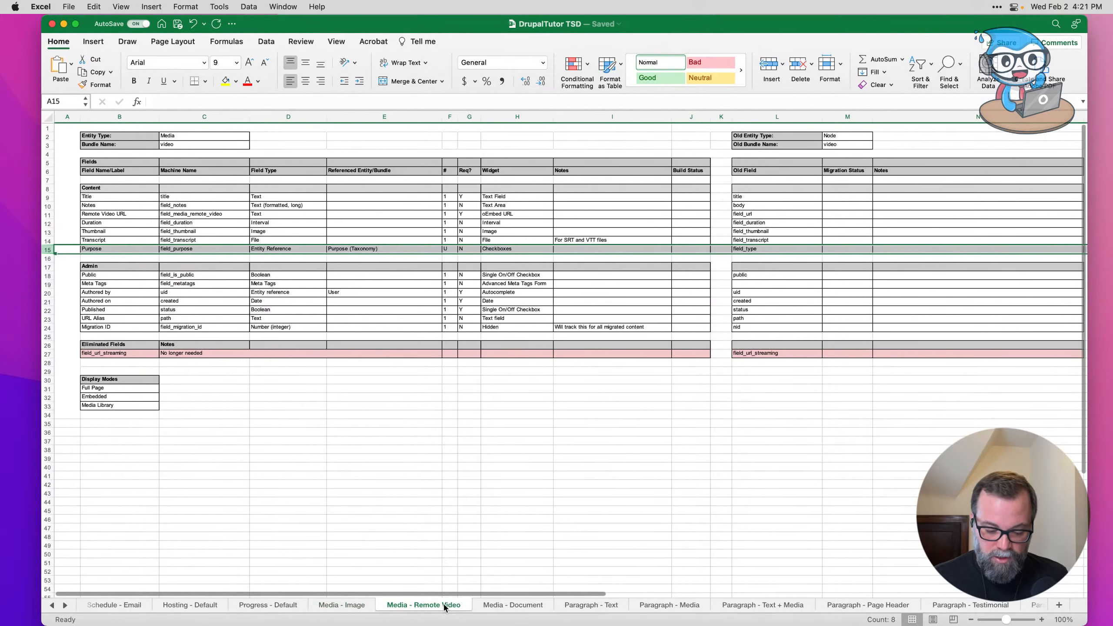
# Step: Switch to Drupal in Chrome and start a new media type named Remote Video with Remote video as its media source
pyautogui.press('super+Tab')
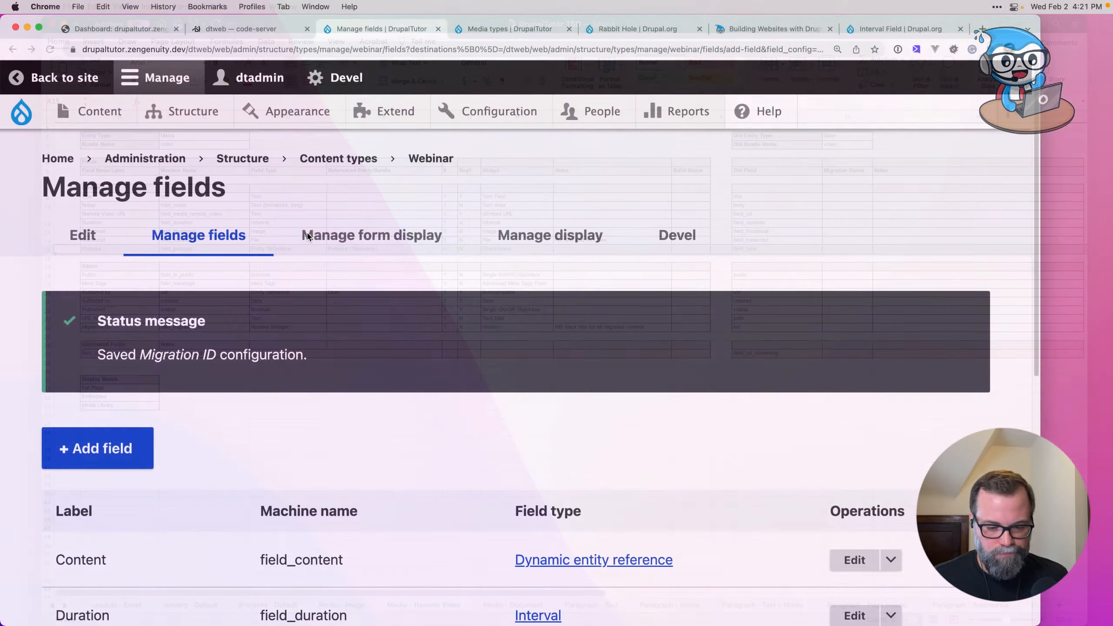
pyautogui.click(317, 166)
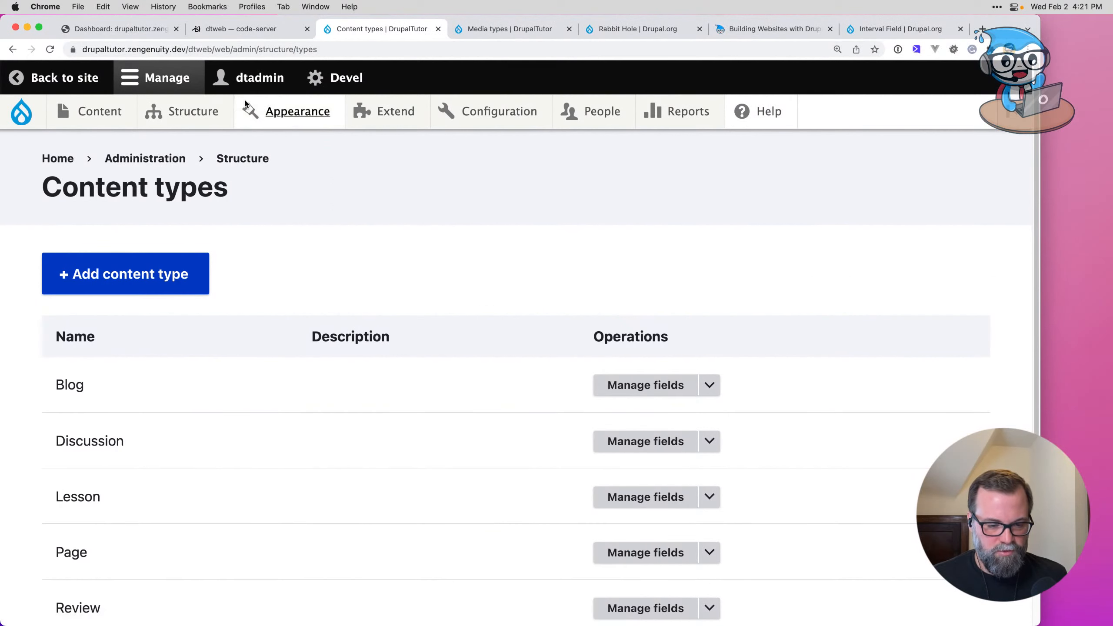
pyautogui.click(473, 30)
pyautogui.click(109, 358)
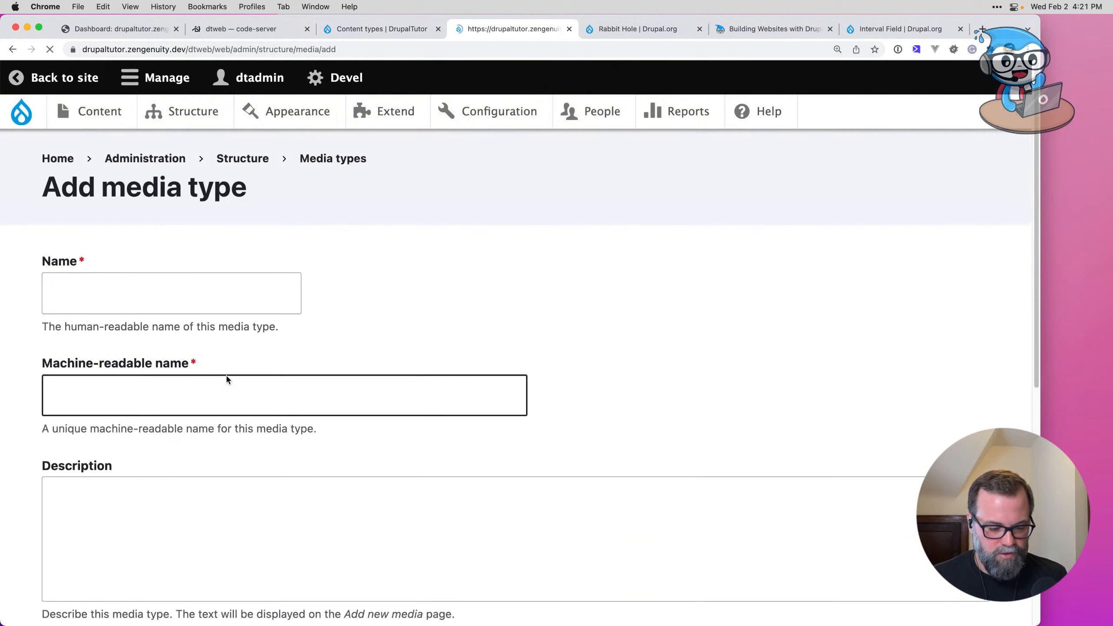
pyautogui.click(129, 297)
pyautogui.write('Remote Video')
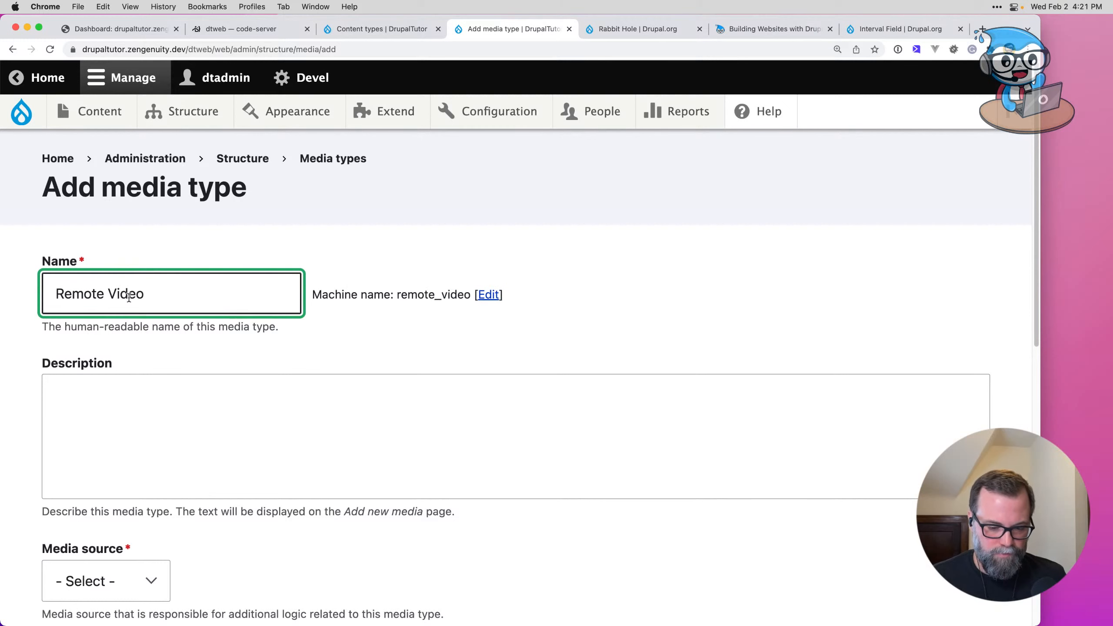
pyautogui.scroll(-3, 142, 448)
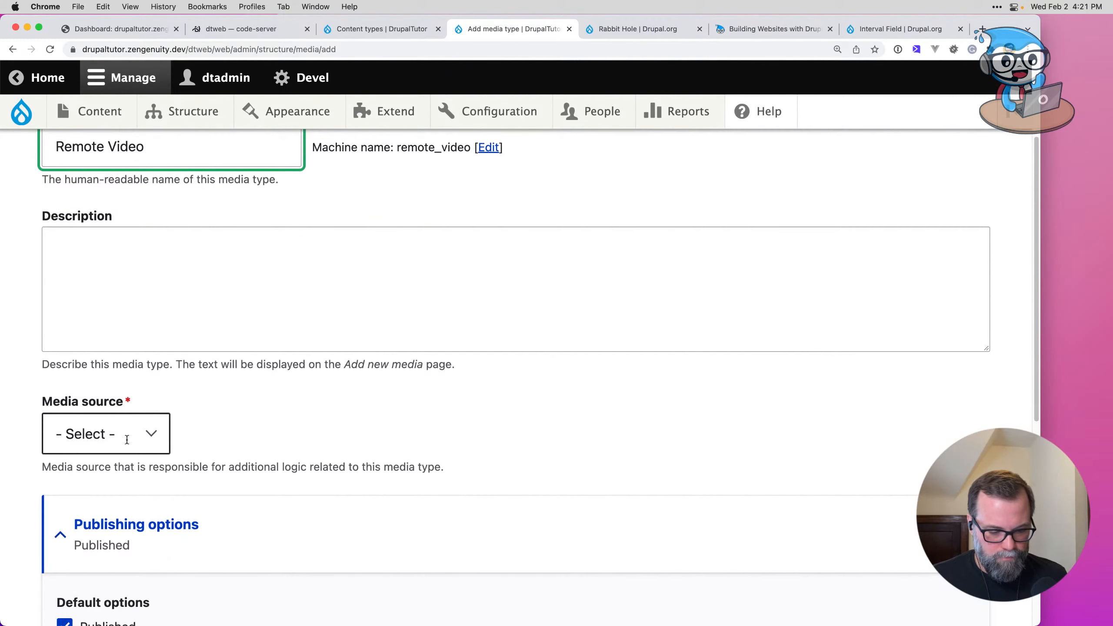
pyautogui.click(127, 435)
pyautogui.click(129, 476)
# Step: Allow Vimeo and YouTube as providers for the Remote Video media type and review its field mapping options
pyautogui.scroll(-3, 132, 465)
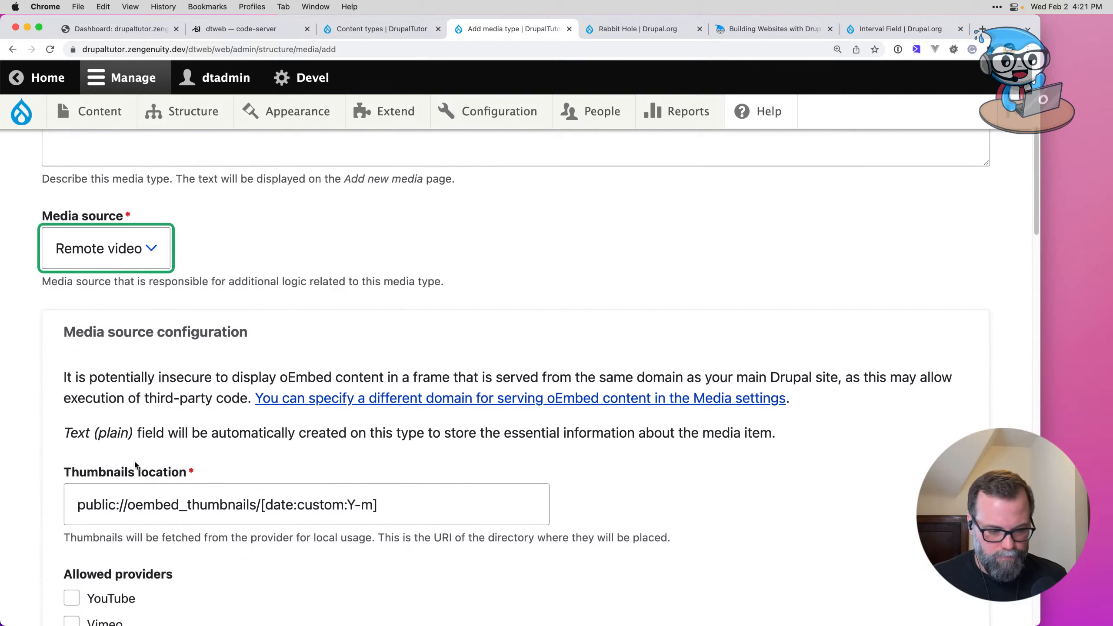
pyautogui.scroll(-3, 134, 458)
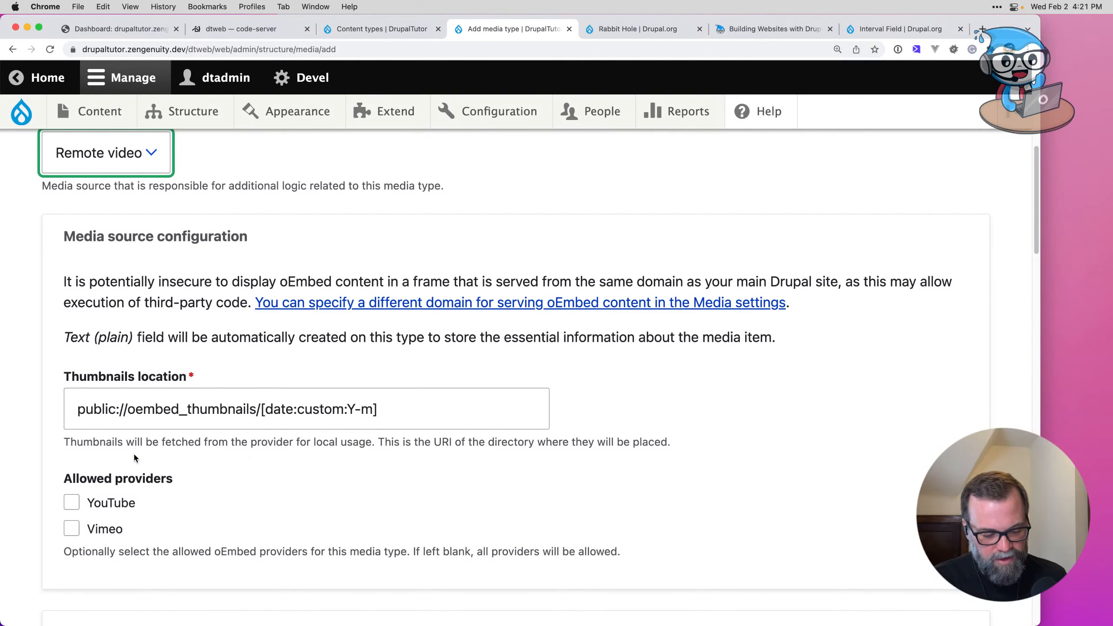
pyautogui.scroll(-1, 125, 473)
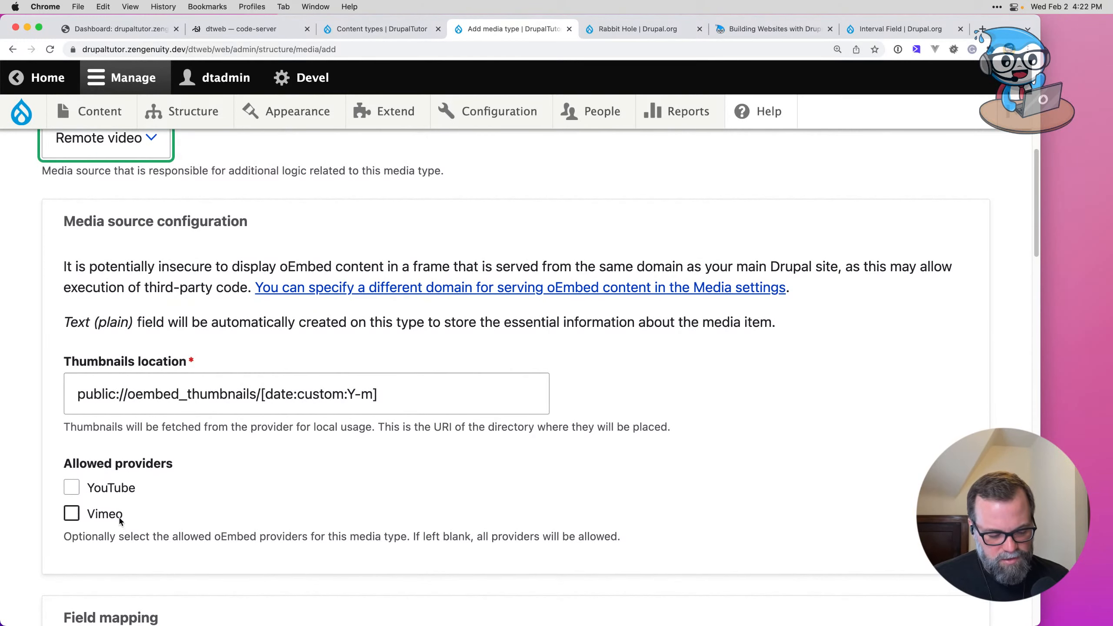
pyautogui.click(118, 515)
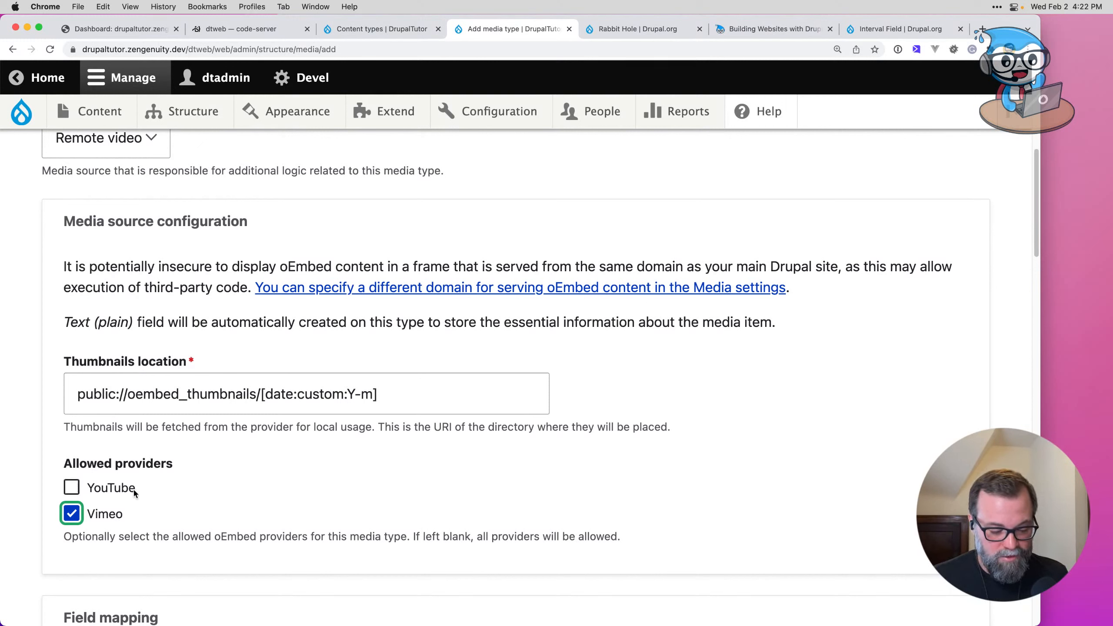
pyautogui.click(118, 493)
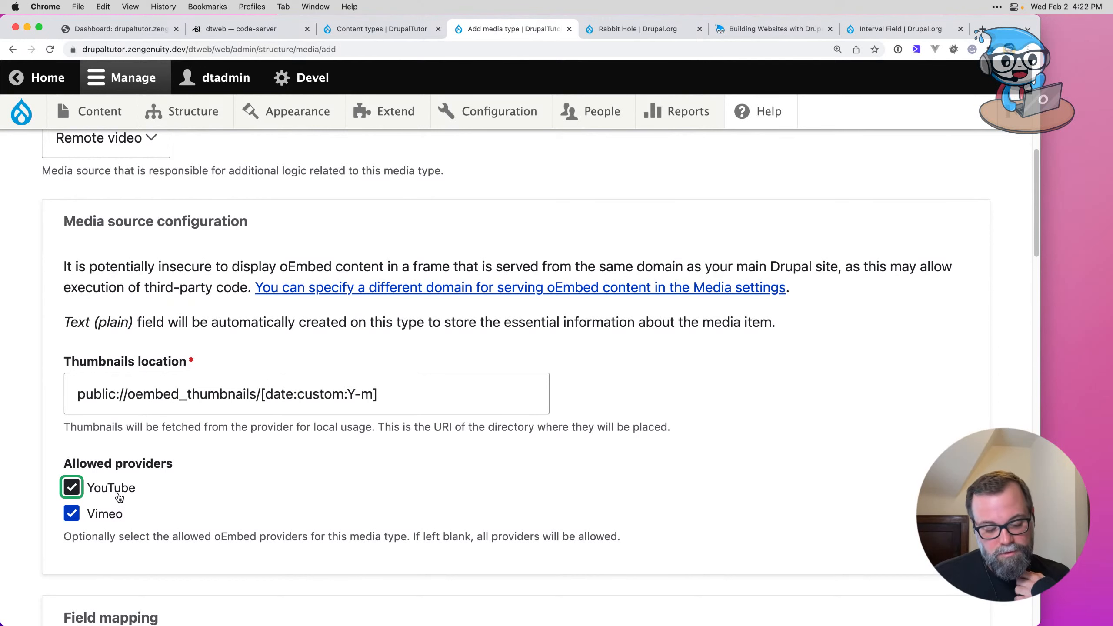
pyautogui.scroll(-7, 261, 501)
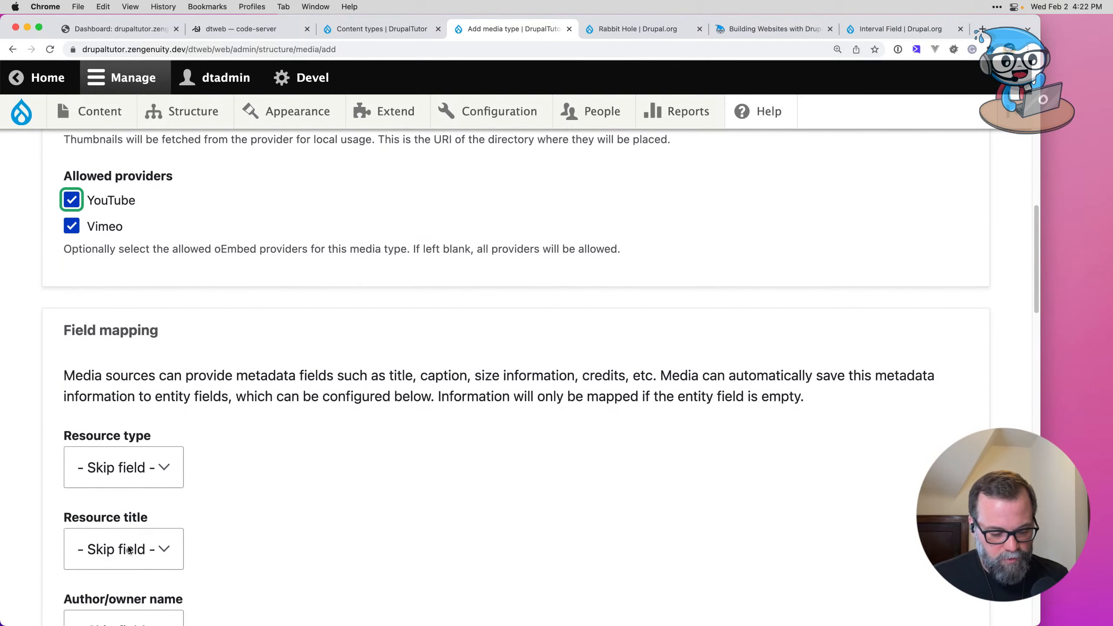
# Step: Search Google for drupal oembed providers in a new browser tab and open the oEmbed Providers project on Drupal.org
pyautogui.click(983, 29)
pyautogui.write('drupal ome')
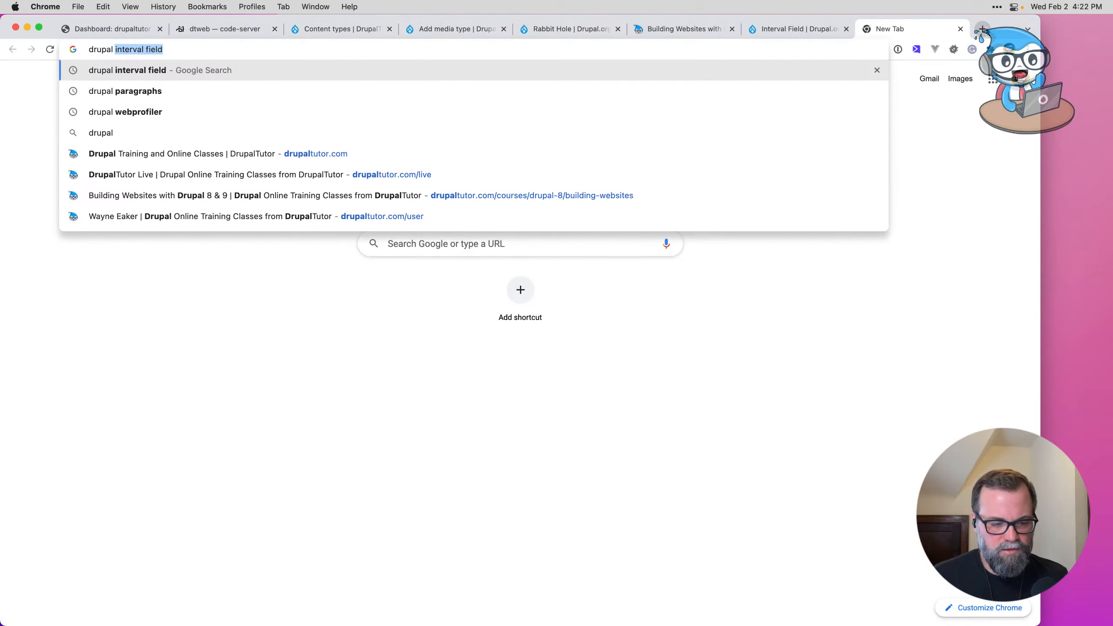
pyautogui.press('BackSpace')
pyautogui.press('BackSpace')
pyautogui.write('ems')
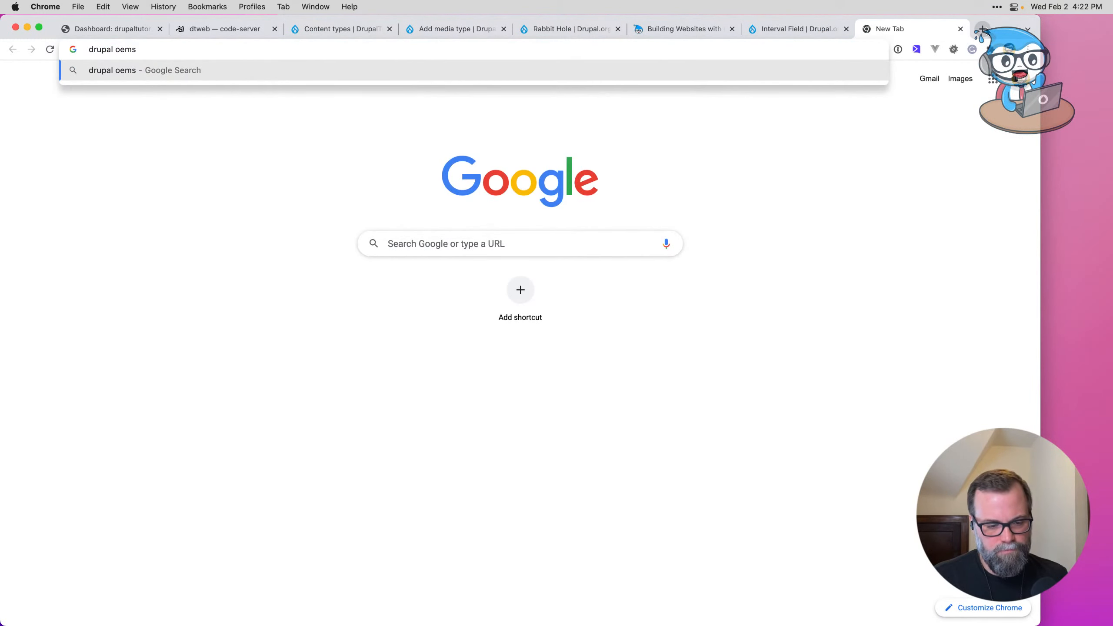
pyautogui.press('BackSpace')
pyautogui.write('bed pro')
pyautogui.press('Return')
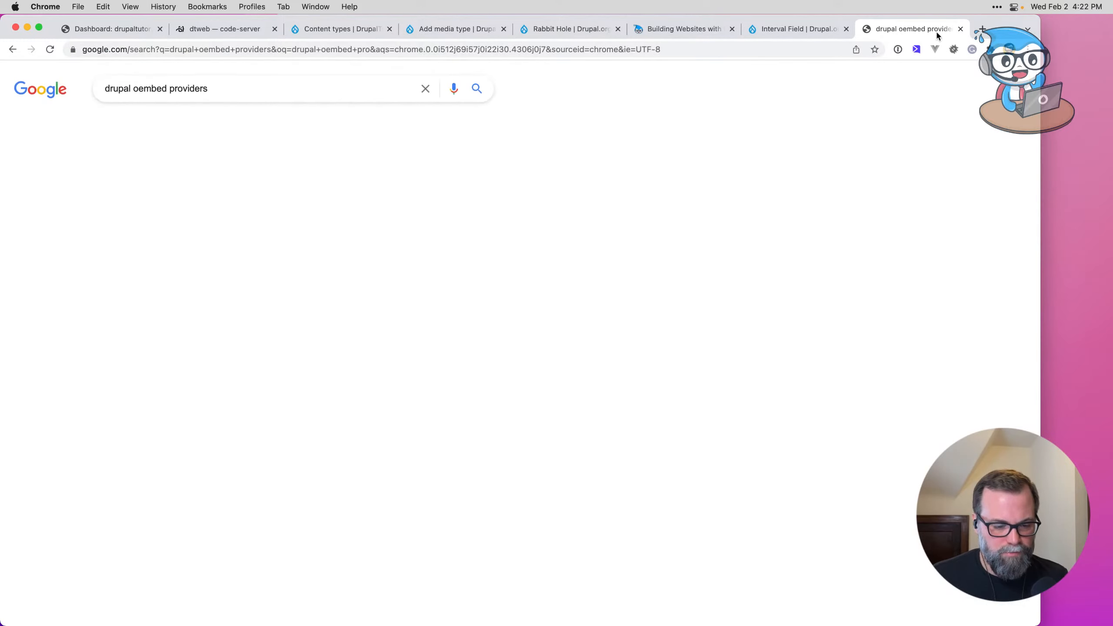
pyautogui.click(239, 189)
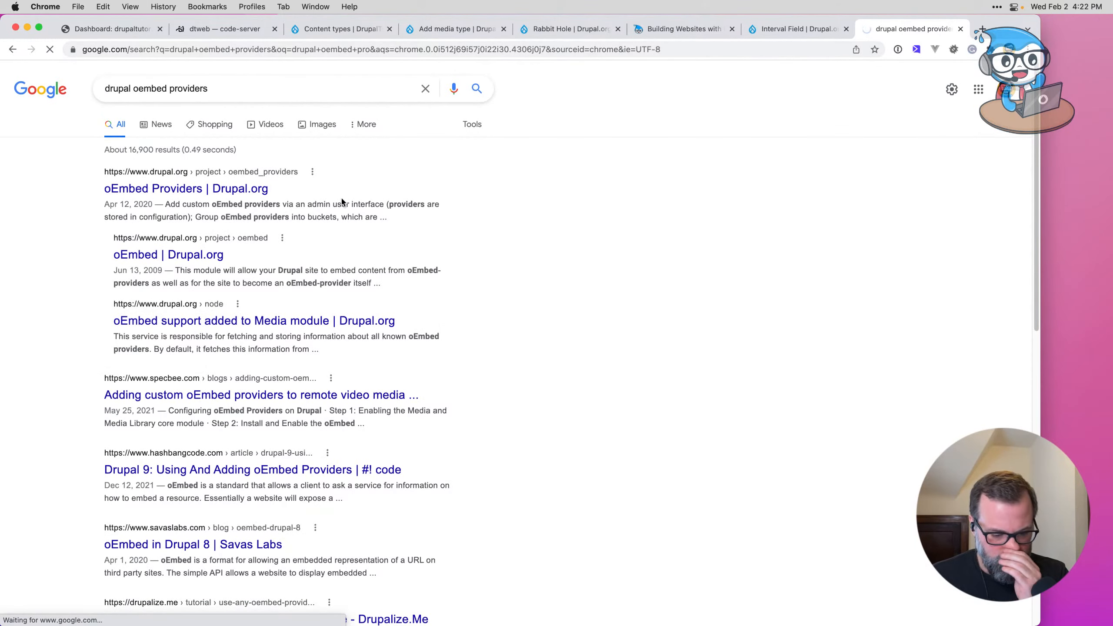
# Step: Read the oEmbed Providers project page on Drupal.org, including its enlarged screenshot of the Add oEmbed provider bucket form
pyautogui.scroll(-3, 613, 320)
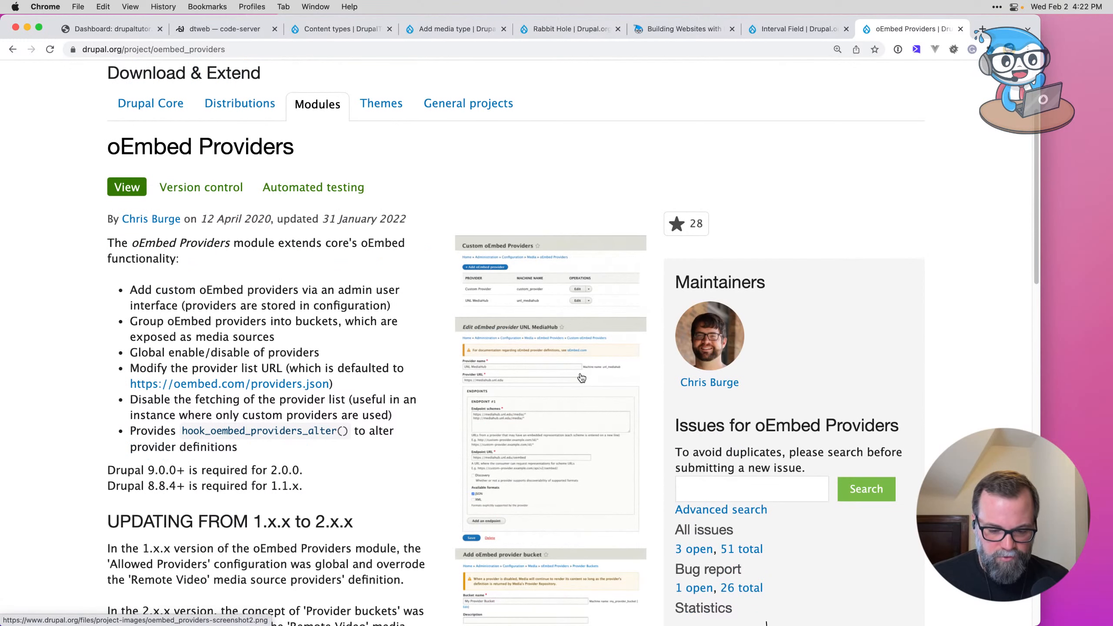
pyautogui.scroll(-5, 528, 337)
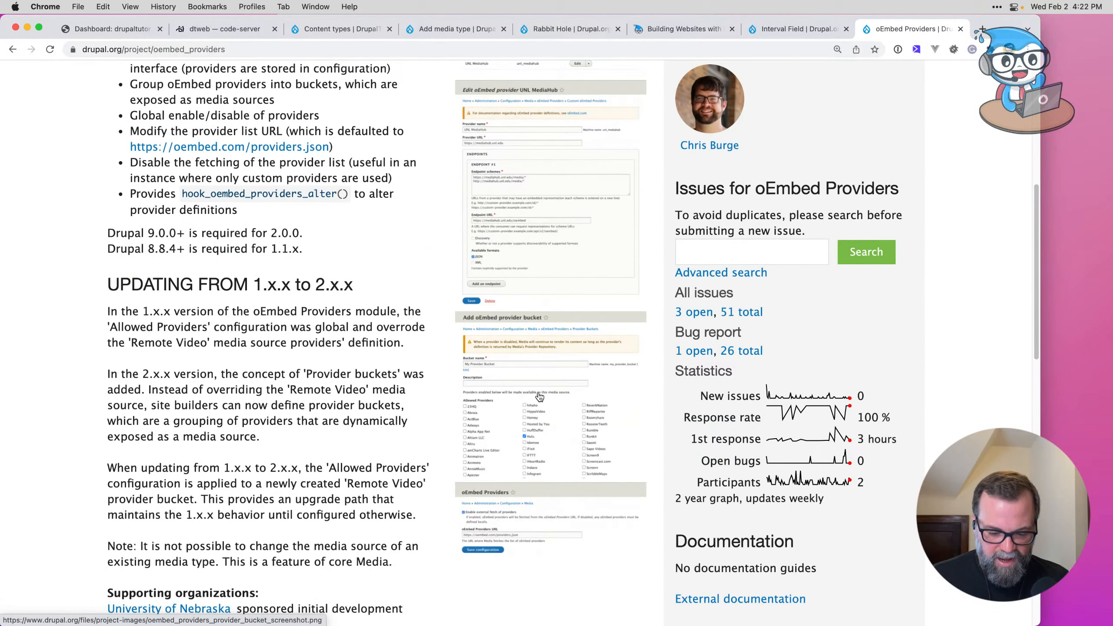
pyautogui.click(539, 396)
pyautogui.scroll(-1, 534, 343)
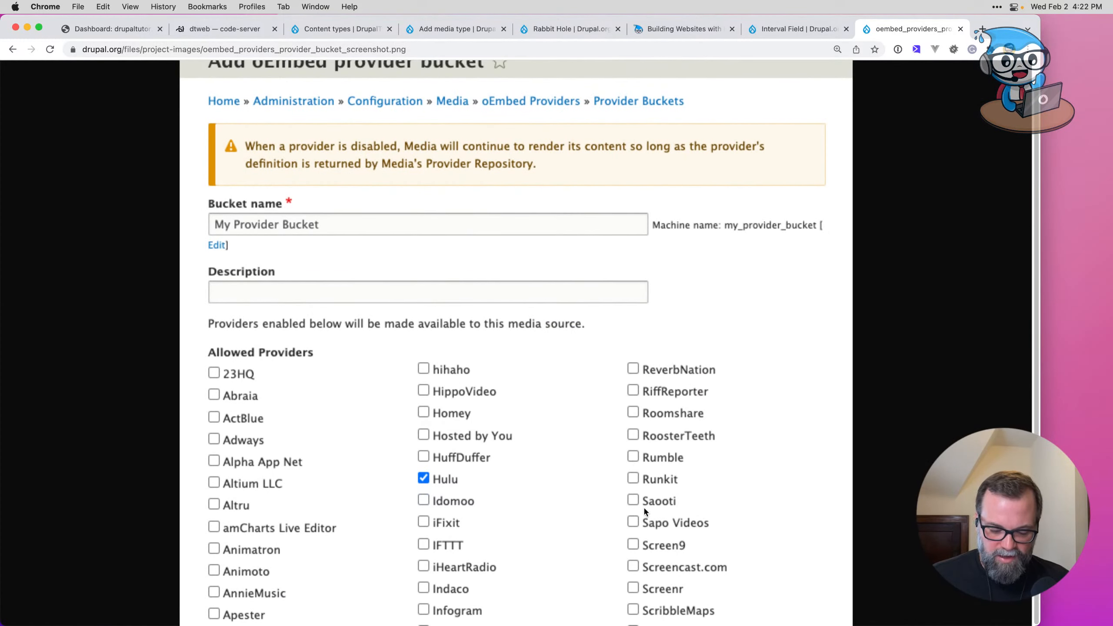
pyautogui.scroll(1, 536, 384)
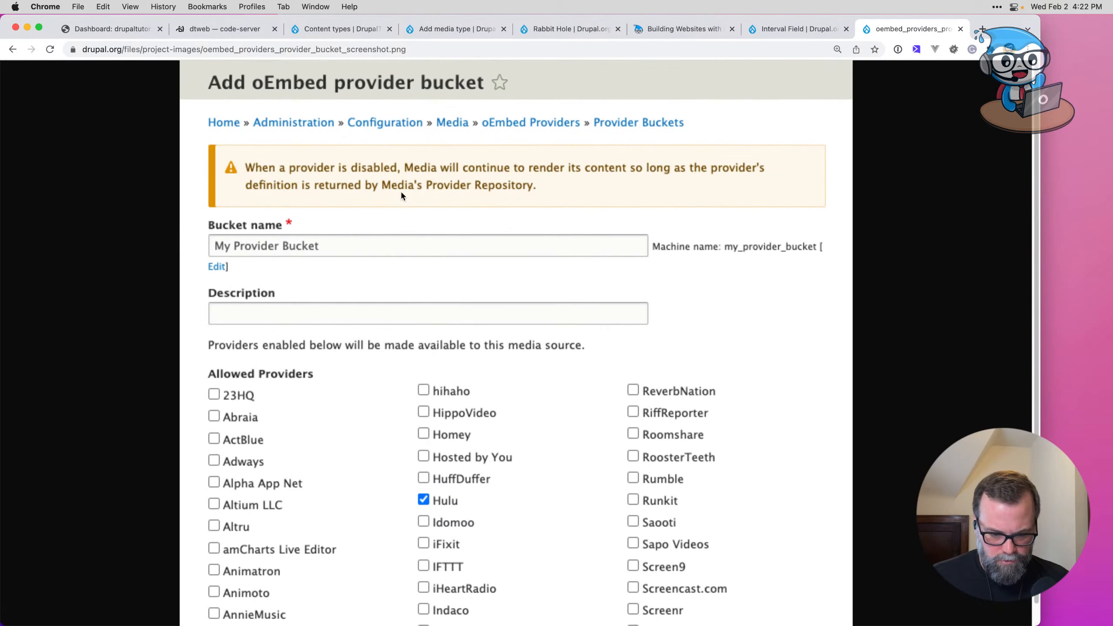
pyautogui.scroll(-1, 400, 190)
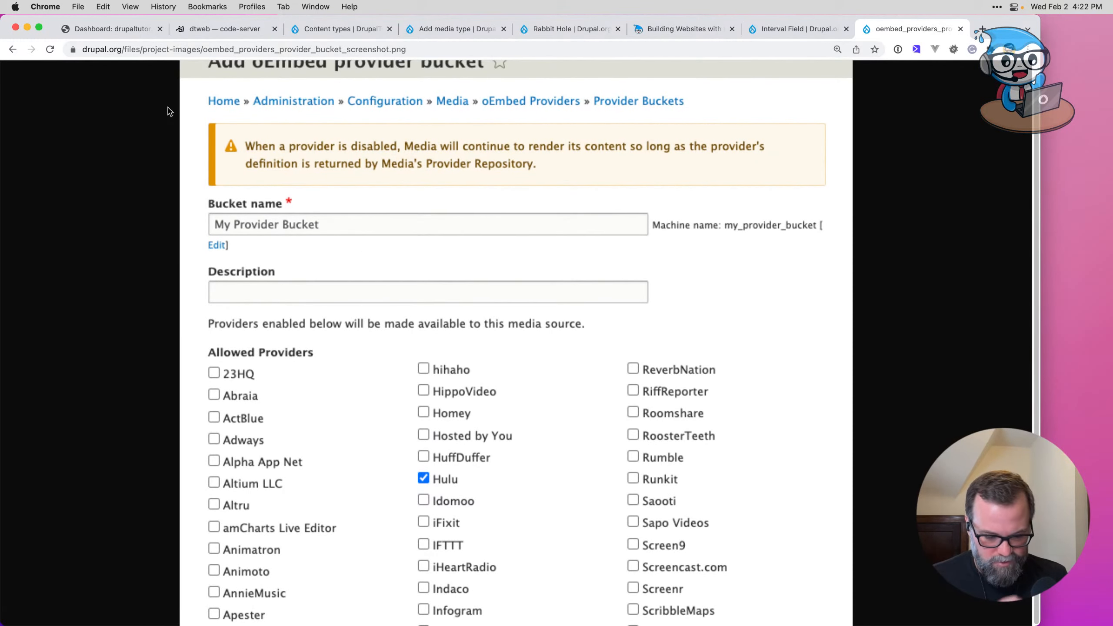
pyautogui.click(12, 49)
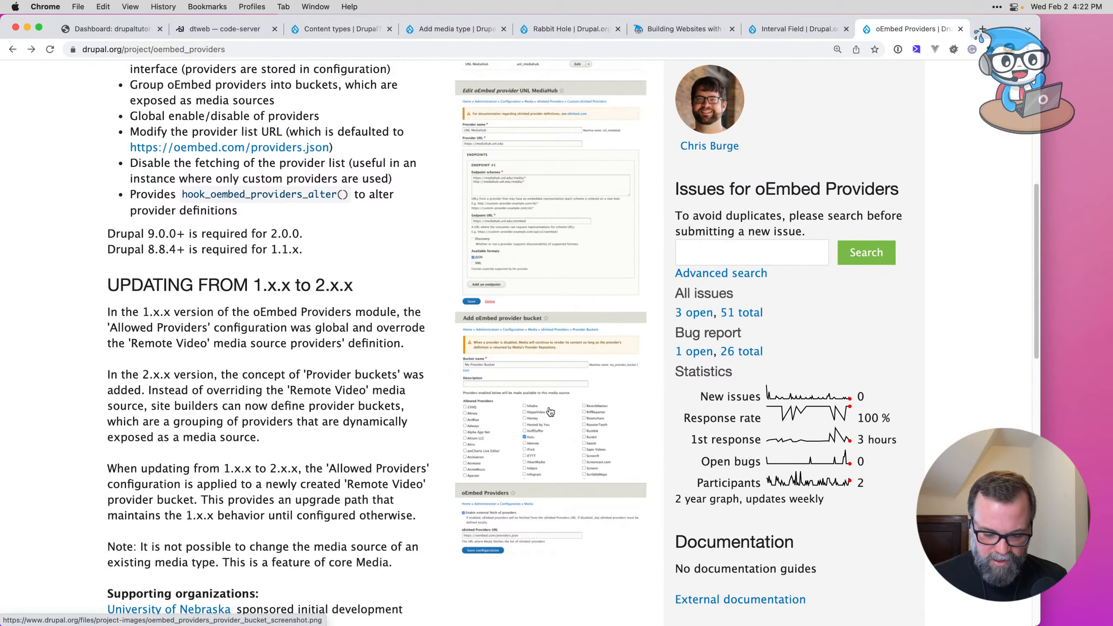
pyautogui.click(550, 407)
pyautogui.scroll(-1, 406, 403)
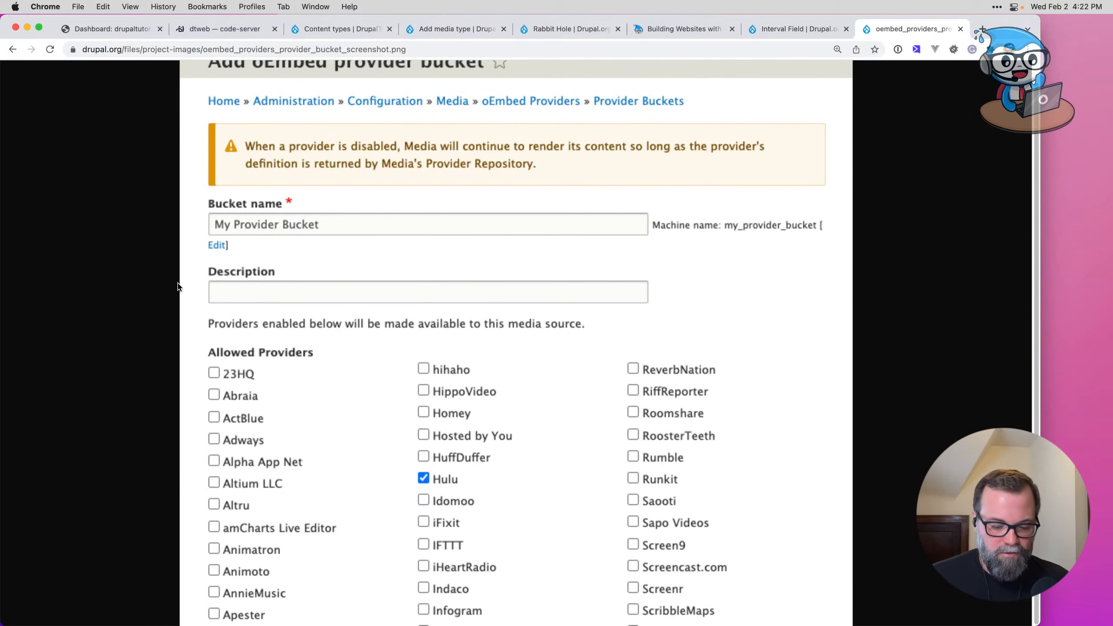
pyautogui.click(12, 49)
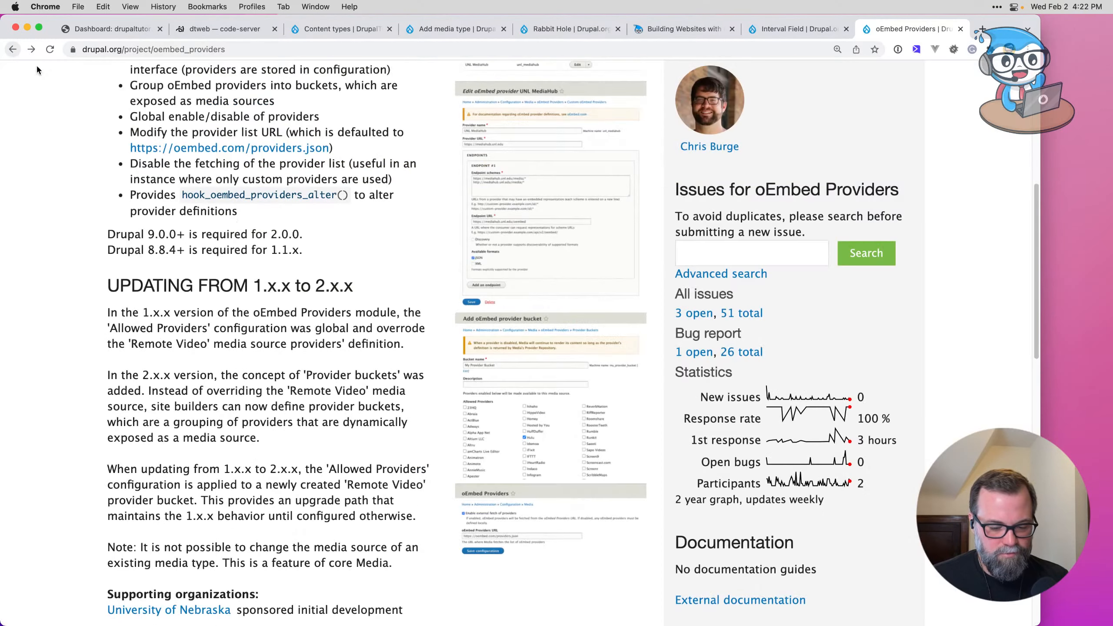
pyautogui.scroll(4, 302, 318)
pyautogui.scroll(-5, 514, 394)
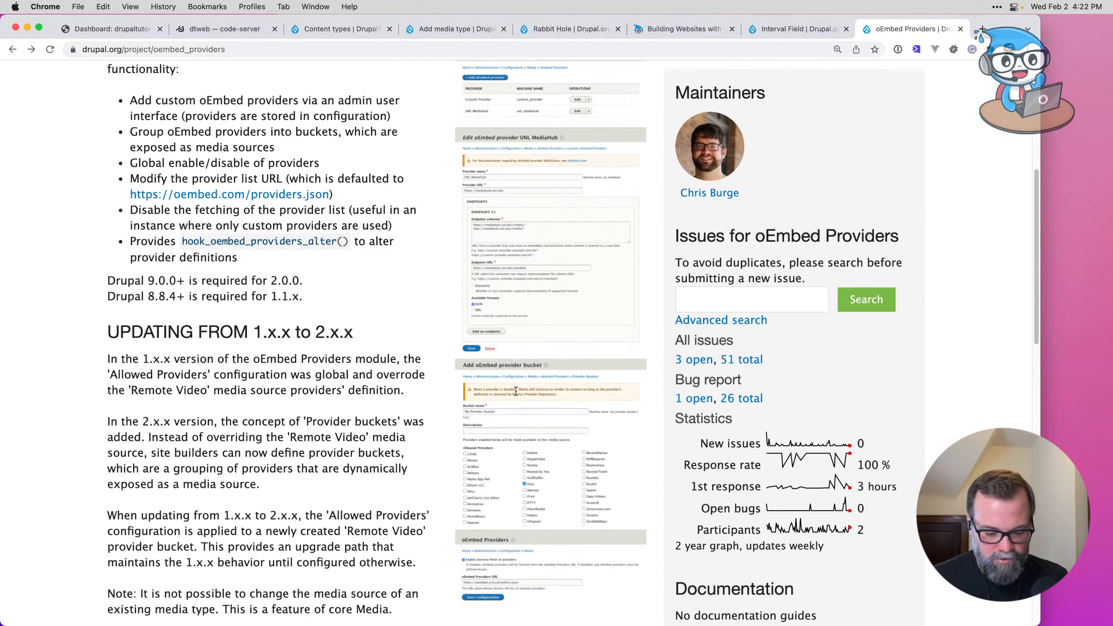
pyautogui.scroll(6, 514, 393)
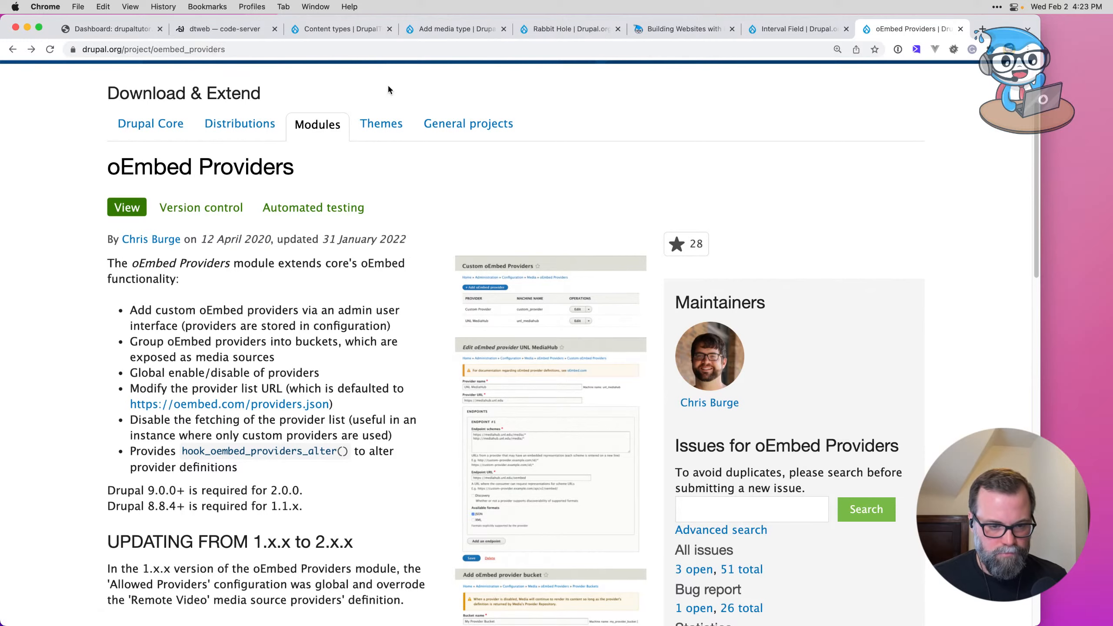
# Step: Return to the unsaved Remote Video media type form and review the metadata listed under Field mapping
pyautogui.click(226, 29)
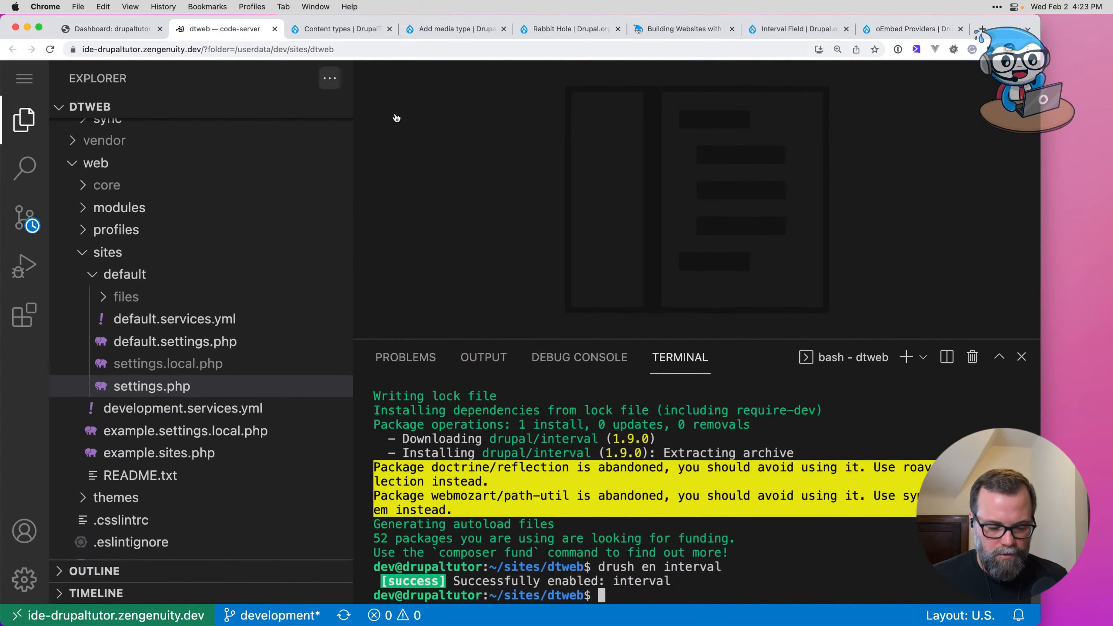
pyautogui.click(447, 28)
pyautogui.scroll(-2, 349, 323)
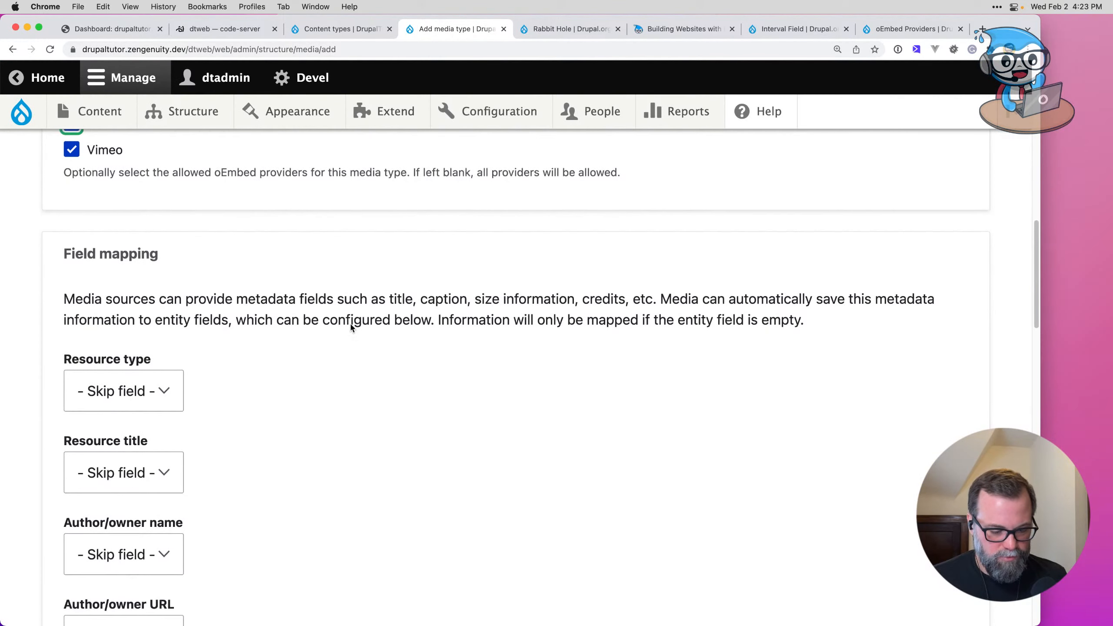
pyautogui.scroll(-8, 350, 327)
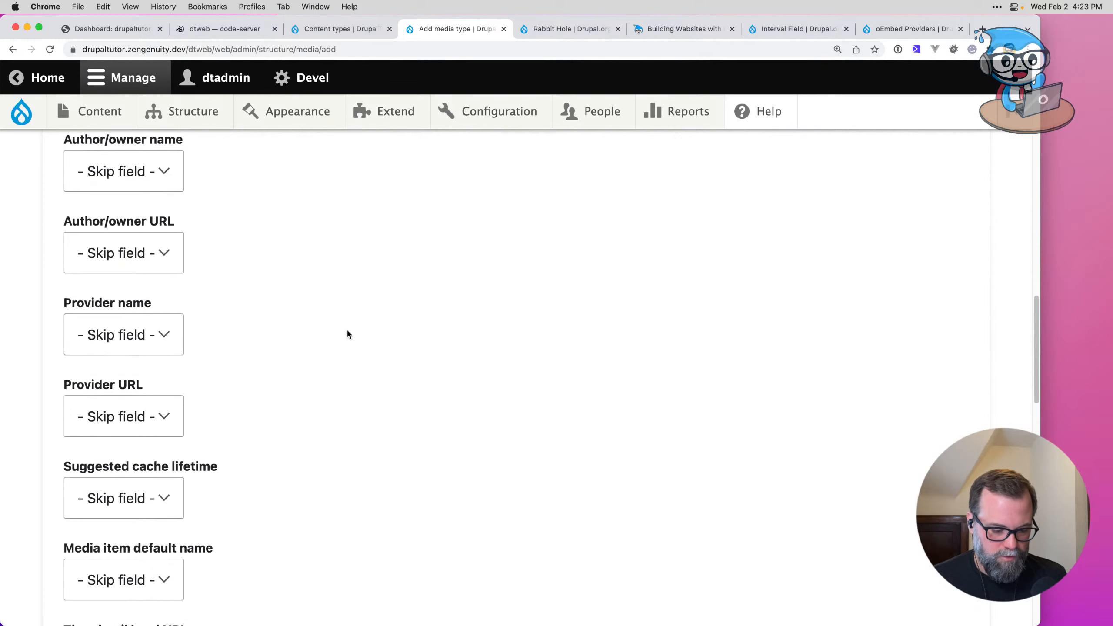
pyautogui.scroll(-5, 346, 334)
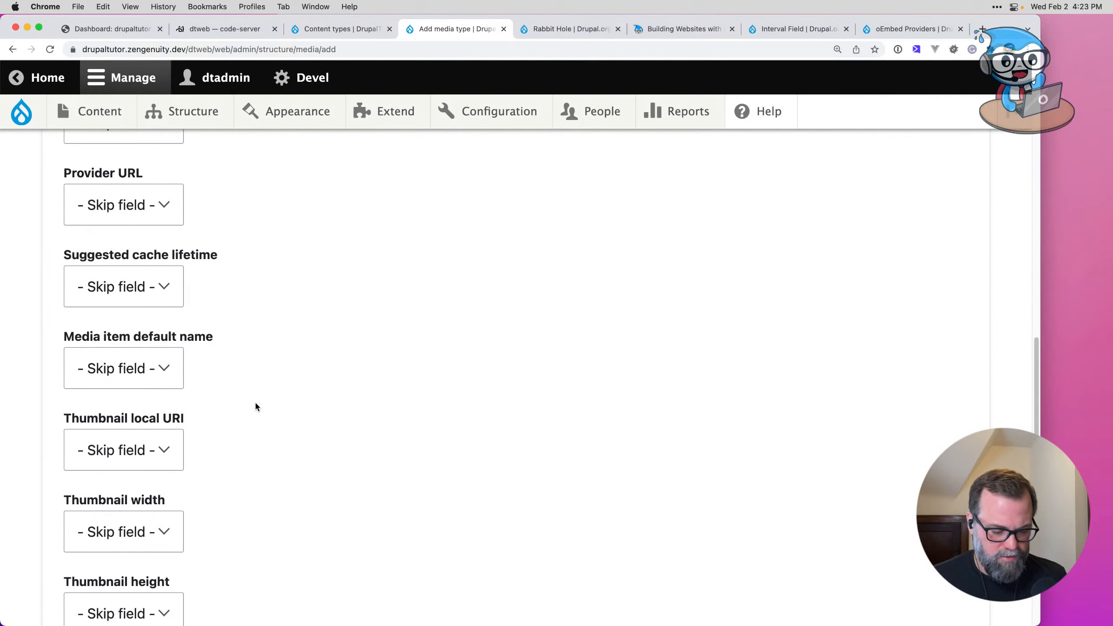
pyautogui.scroll(3, 255, 401)
pyautogui.scroll(6, 244, 393)
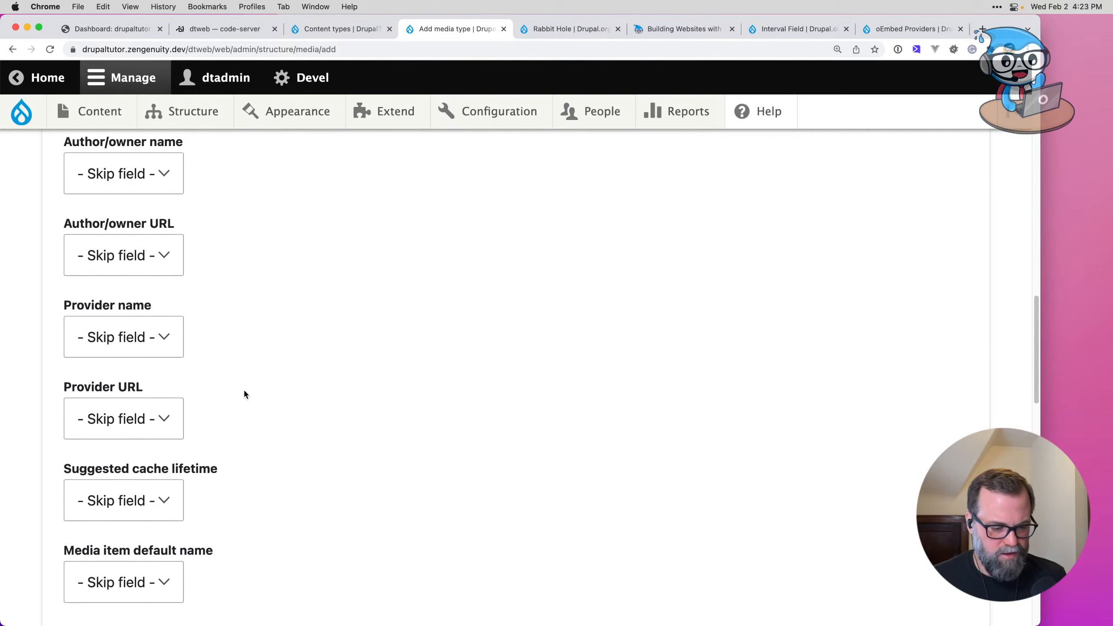
pyautogui.scroll(2, 243, 388)
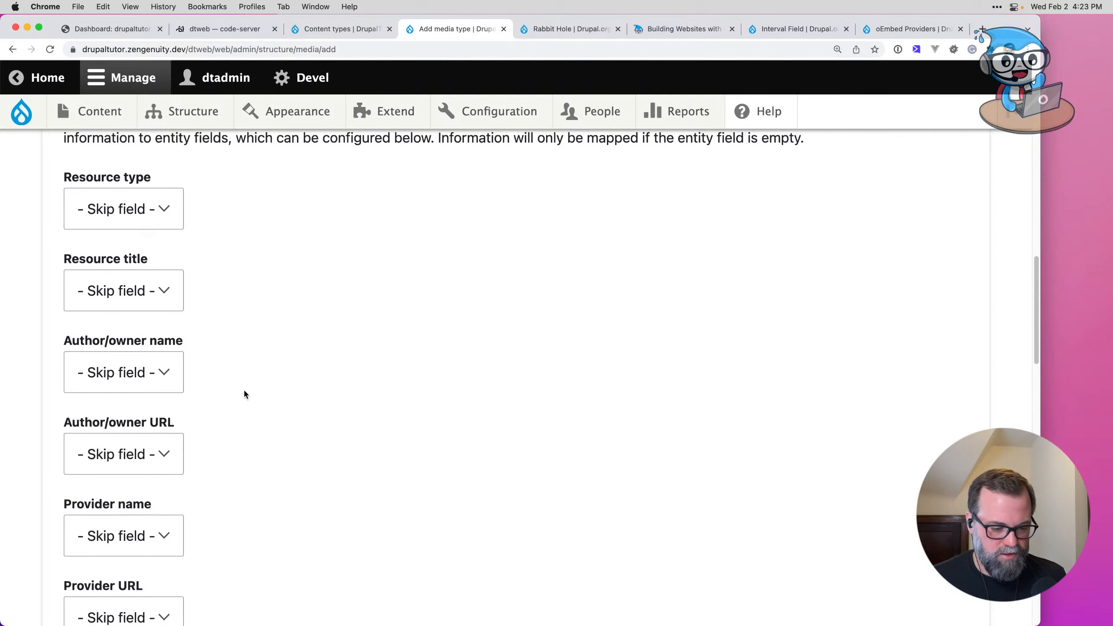
# Step: Map the Resource title metadata to the Name field and keep Resource type on Skip field
pyautogui.click(165, 266)
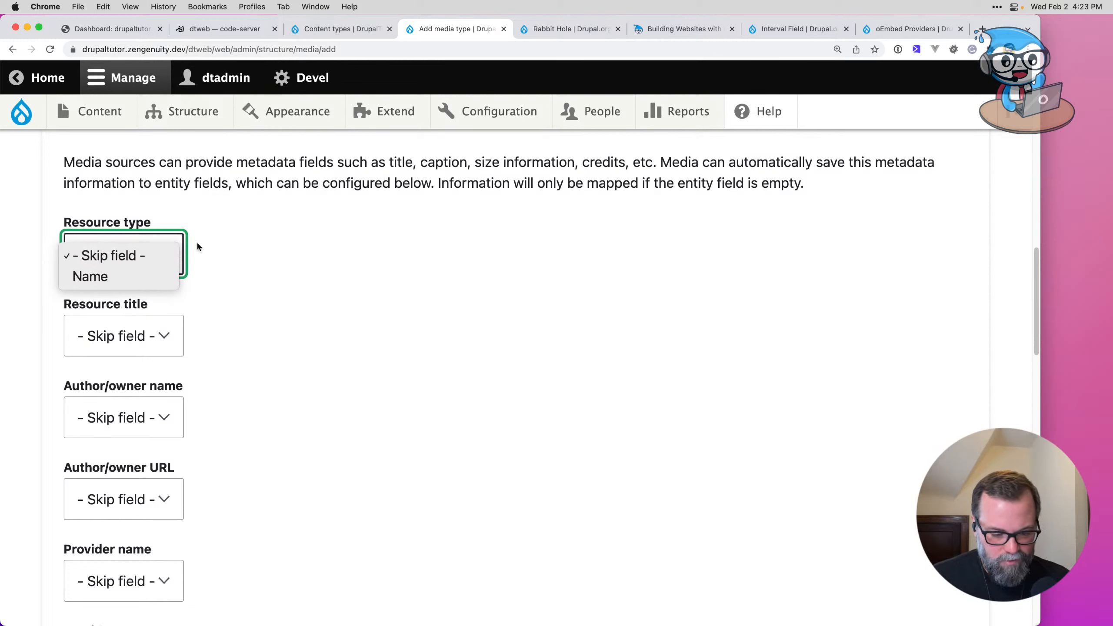
pyautogui.click(236, 272)
pyautogui.click(145, 346)
pyautogui.click(145, 360)
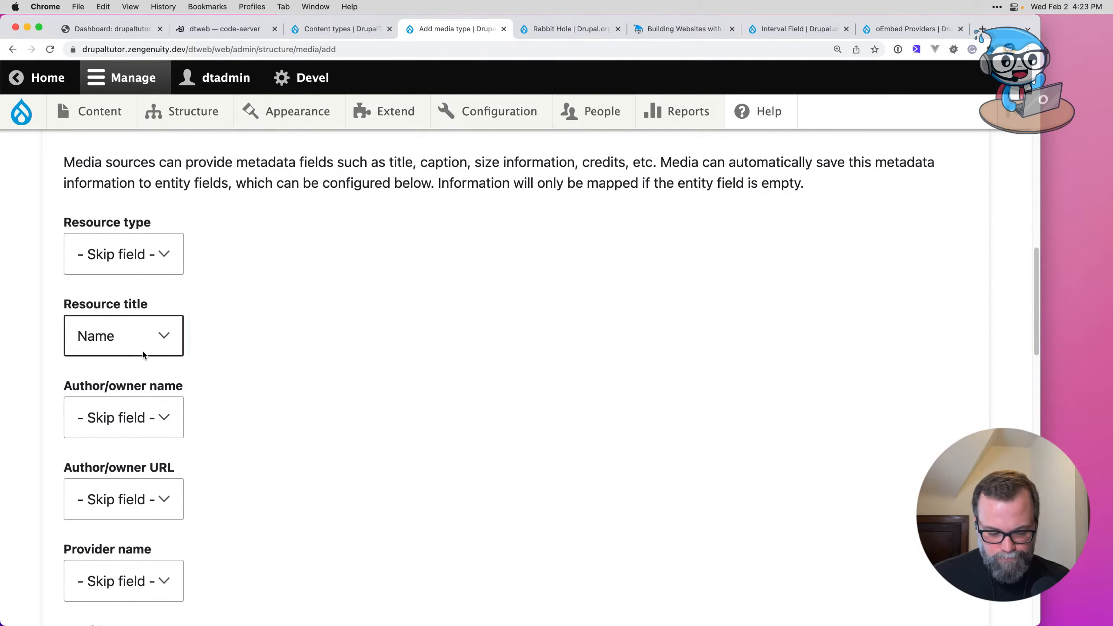
pyautogui.click(104, 242)
pyautogui.click(105, 252)
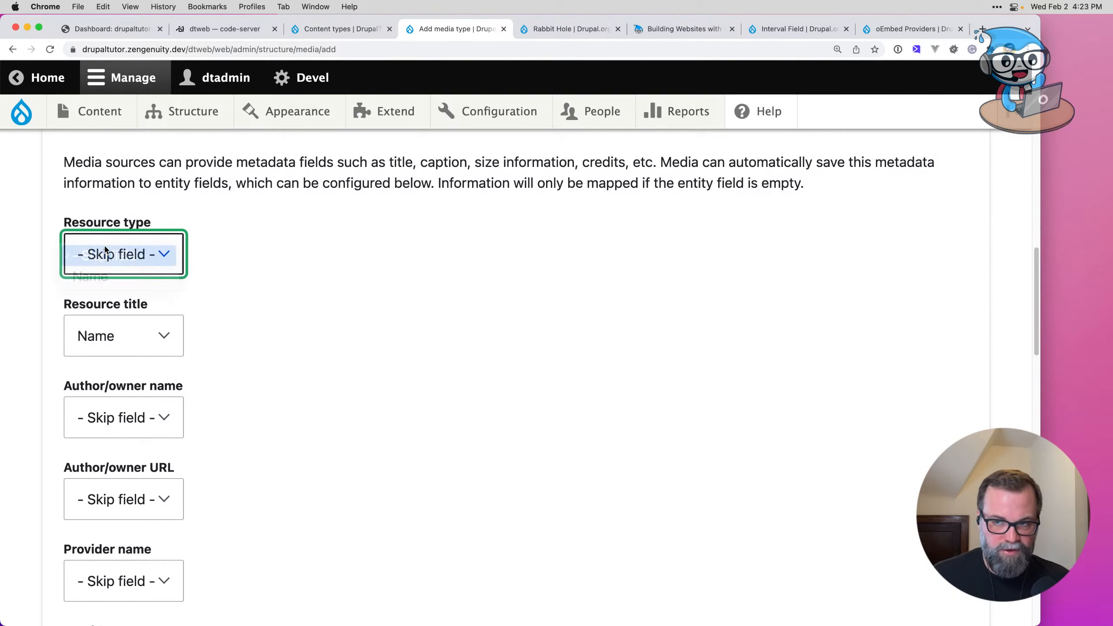
pyautogui.click(265, 284)
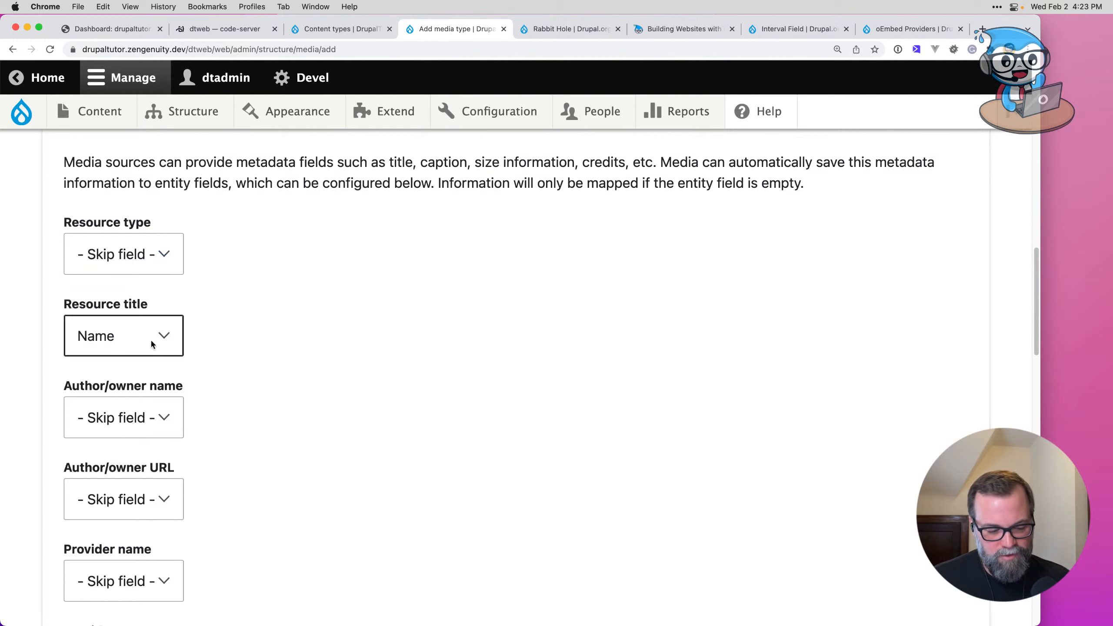
# Step: Set the media type's Rabbit Hole behavior to Page not found and save the Remote Video media type
pyautogui.scroll(-3, 254, 360)
pyautogui.scroll(-10, 255, 362)
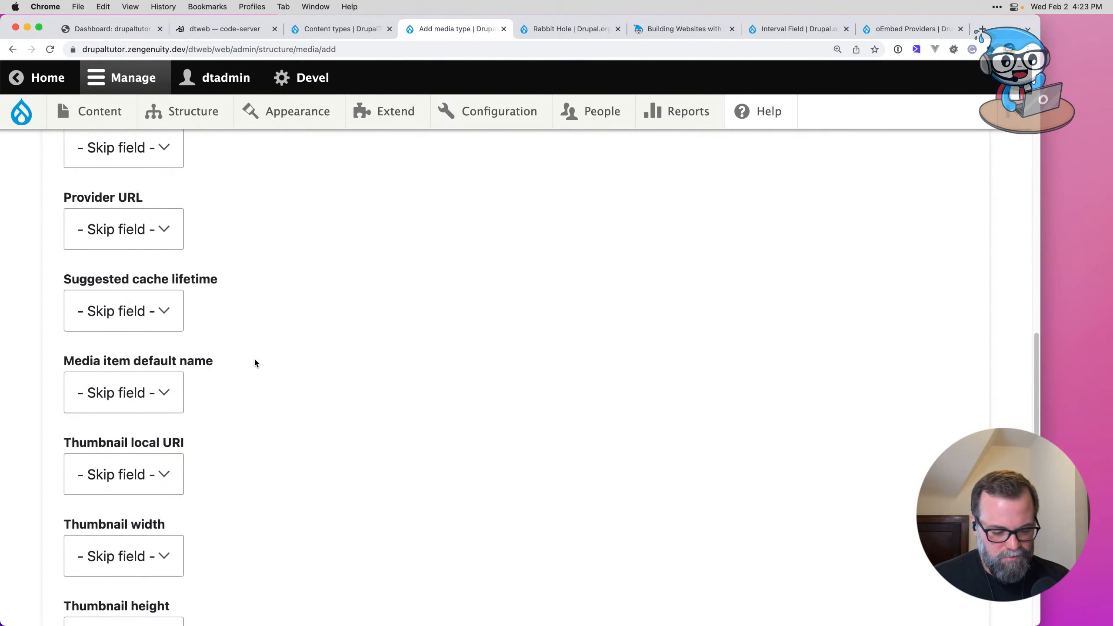
pyautogui.scroll(-5, 255, 363)
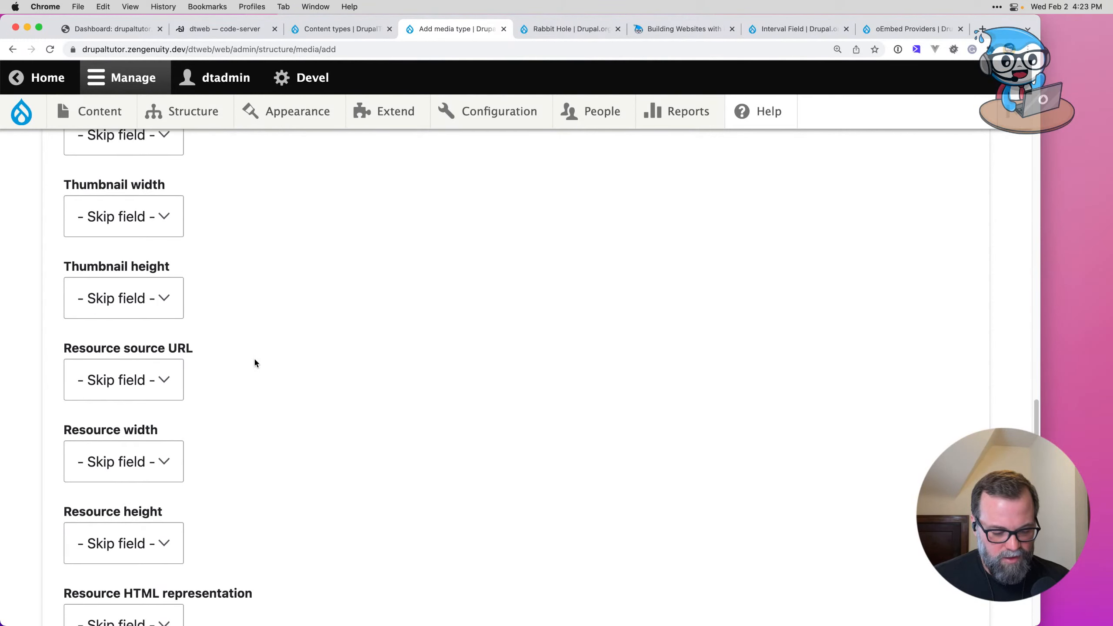
pyautogui.scroll(-7, 254, 363)
pyautogui.scroll(-3, 254, 362)
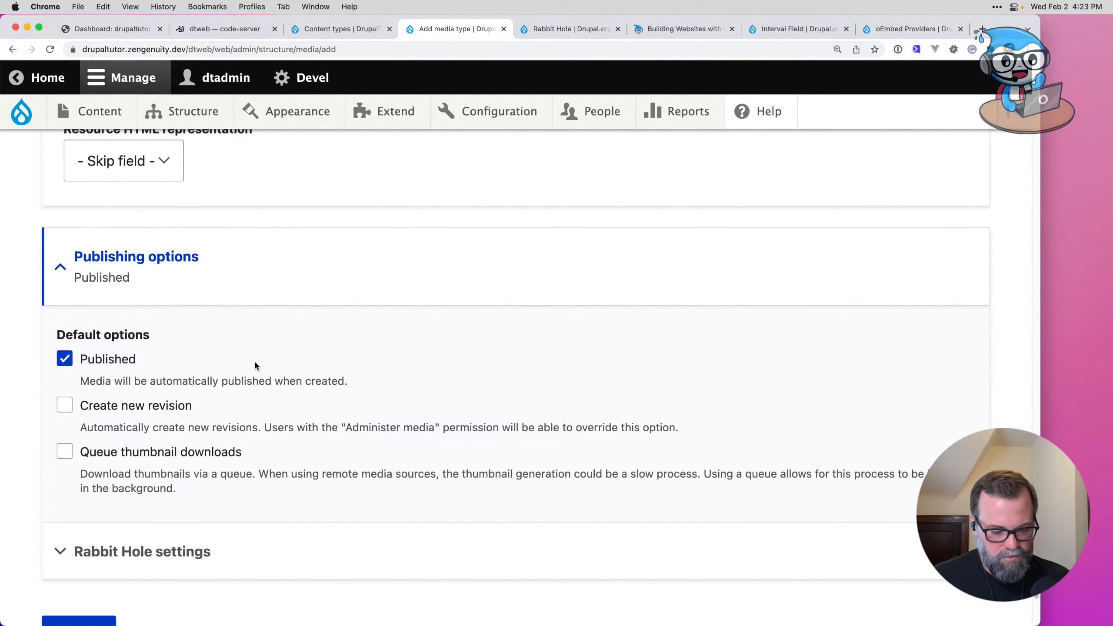
pyautogui.scroll(-3, 175, 366)
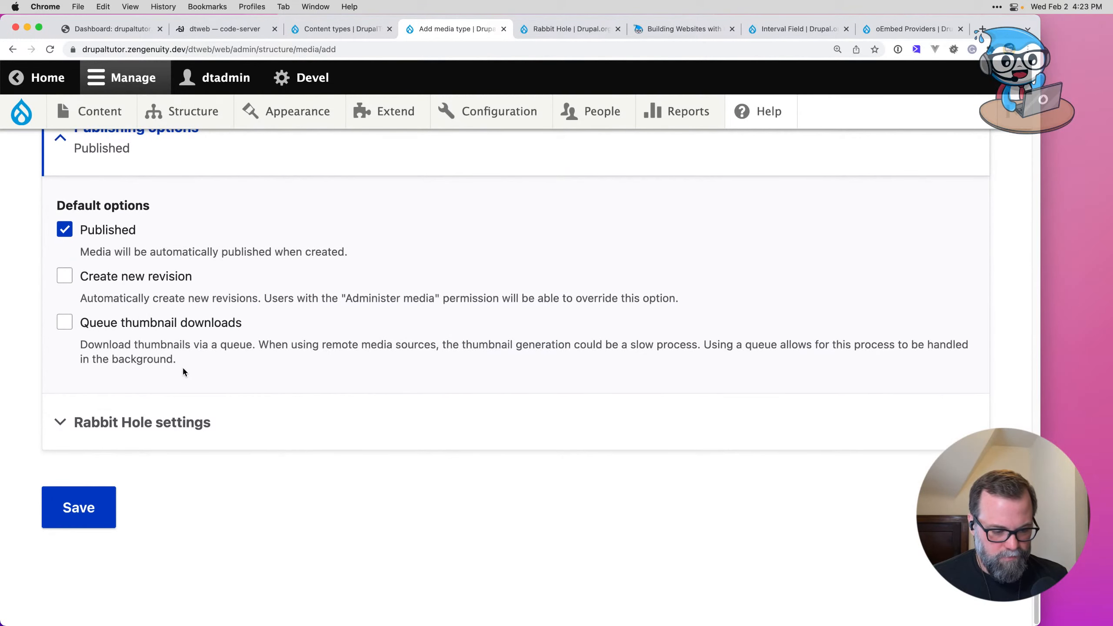
pyautogui.click(153, 424)
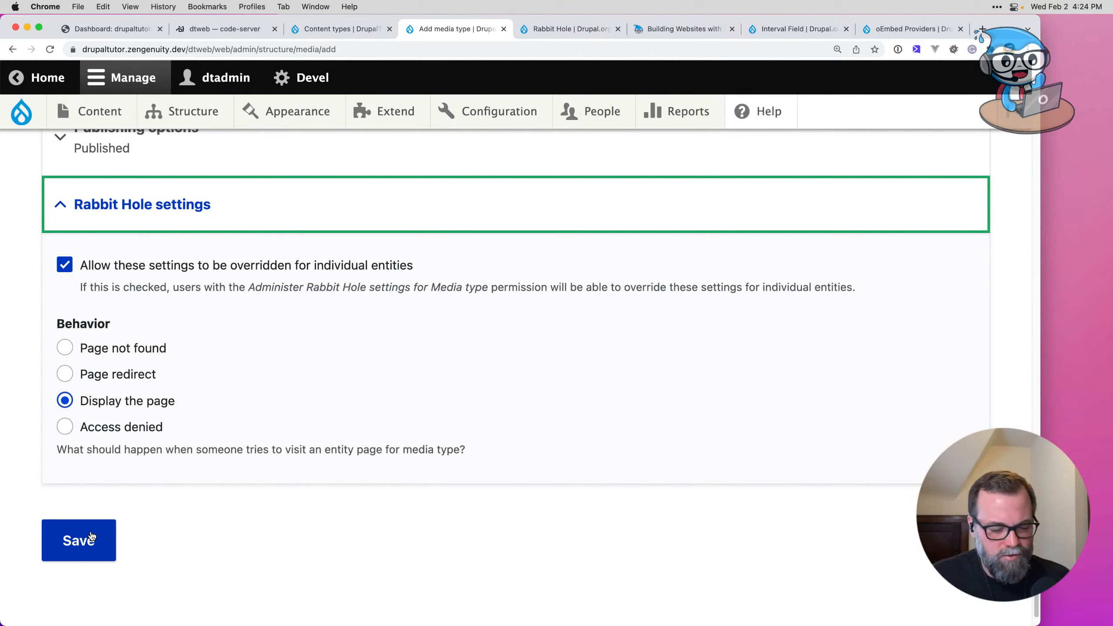
pyautogui.click(149, 347)
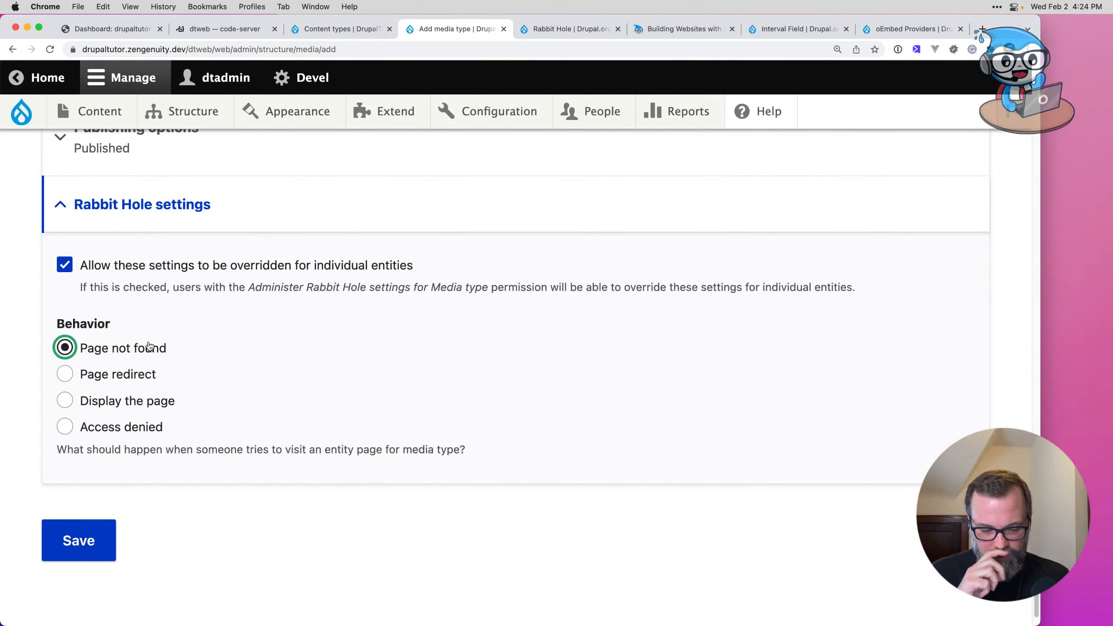
pyautogui.click(110, 541)
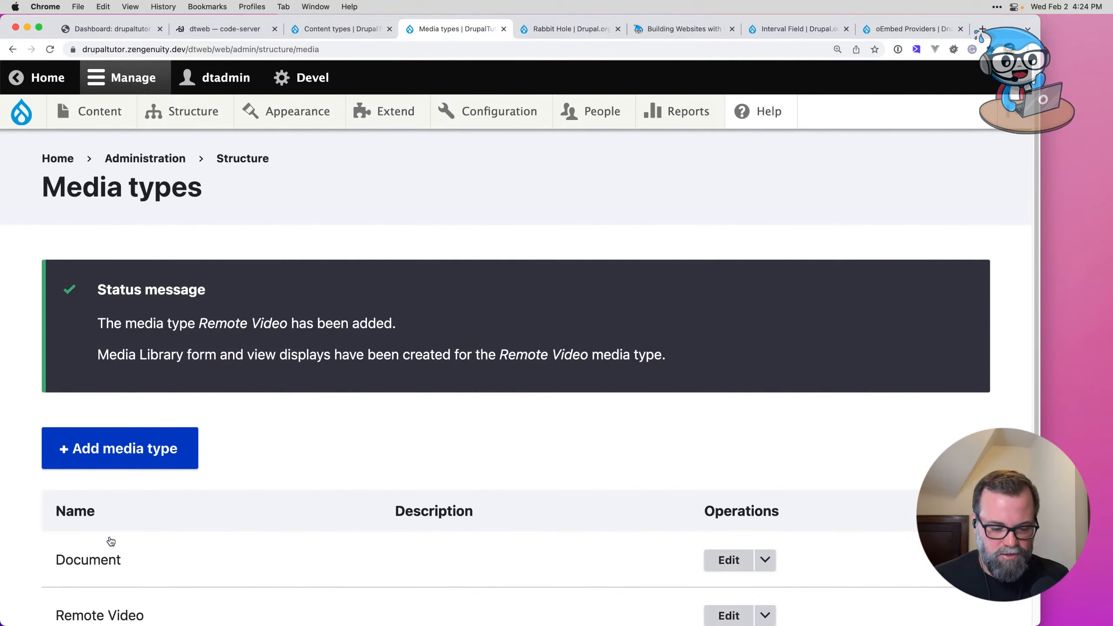
# Step: Switch to the DrupalTutor TSD workbook in Excel and examine the Duration, Thumbnail and Transcript fields on the Media - Remote Video sheet
pyautogui.scroll(-3, 349, 451)
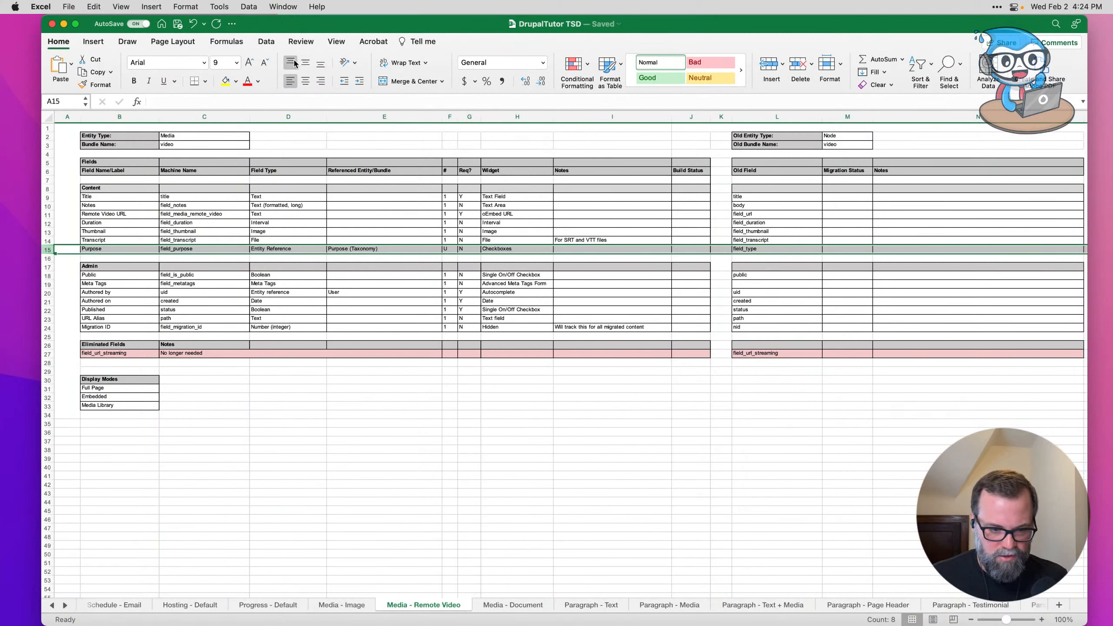
pyautogui.click(1017, 619)
pyautogui.click(1013, 620)
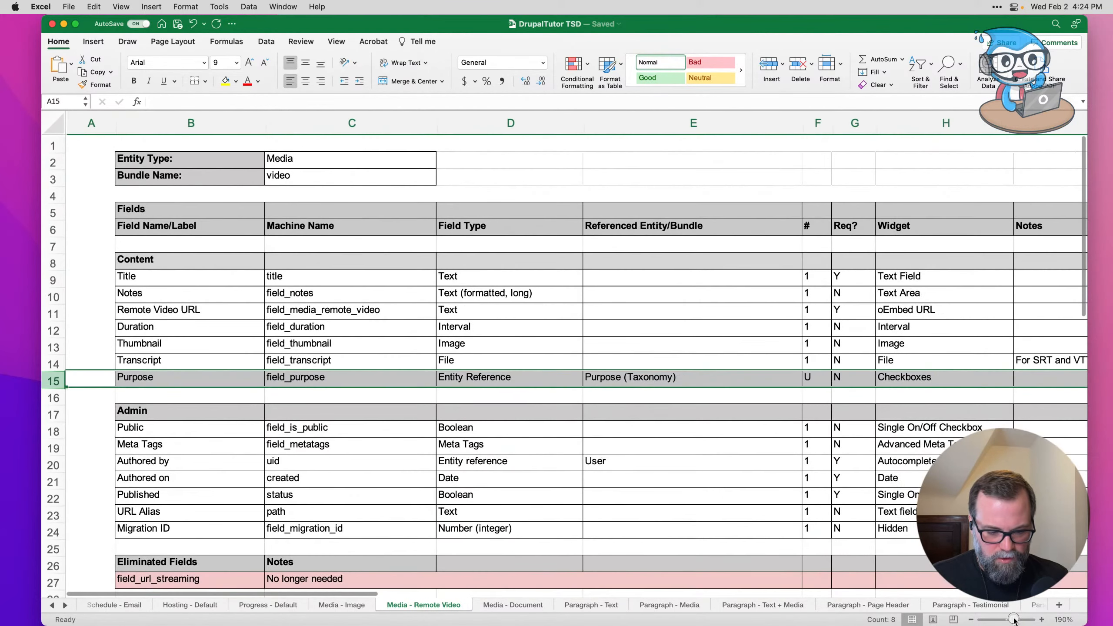
pyautogui.click(226, 306)
pyautogui.click(212, 325)
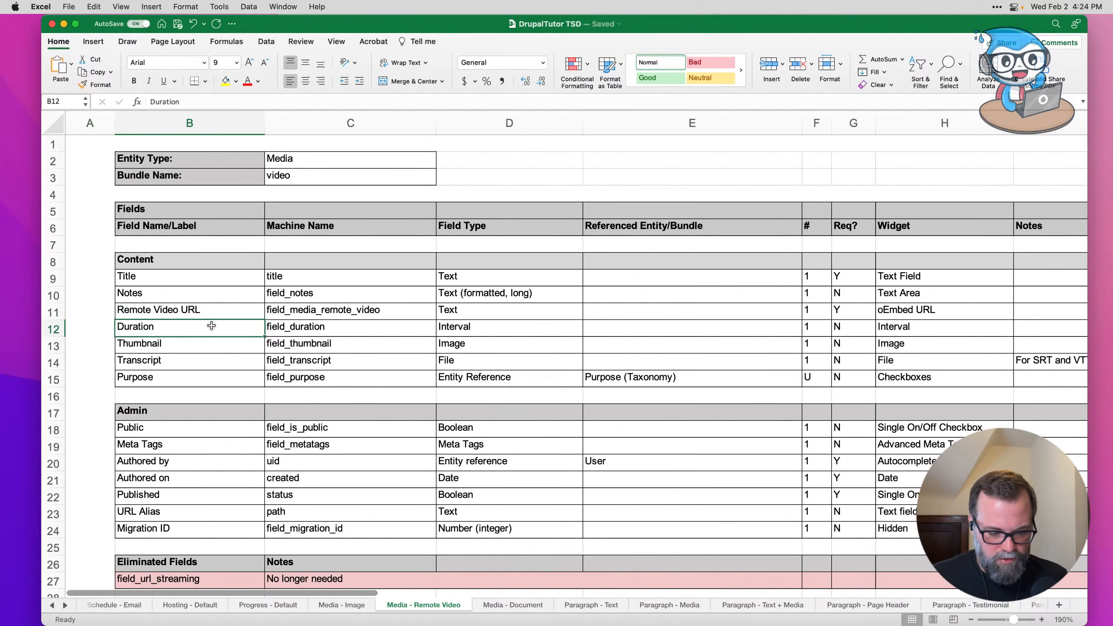
pyautogui.click(209, 346)
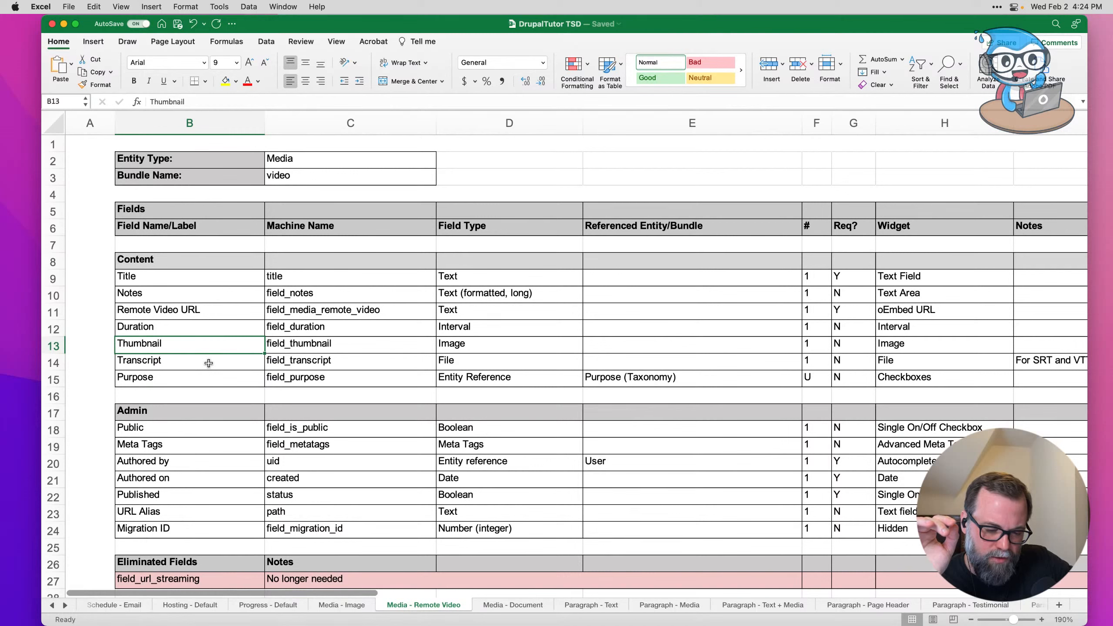
pyautogui.press('Up')
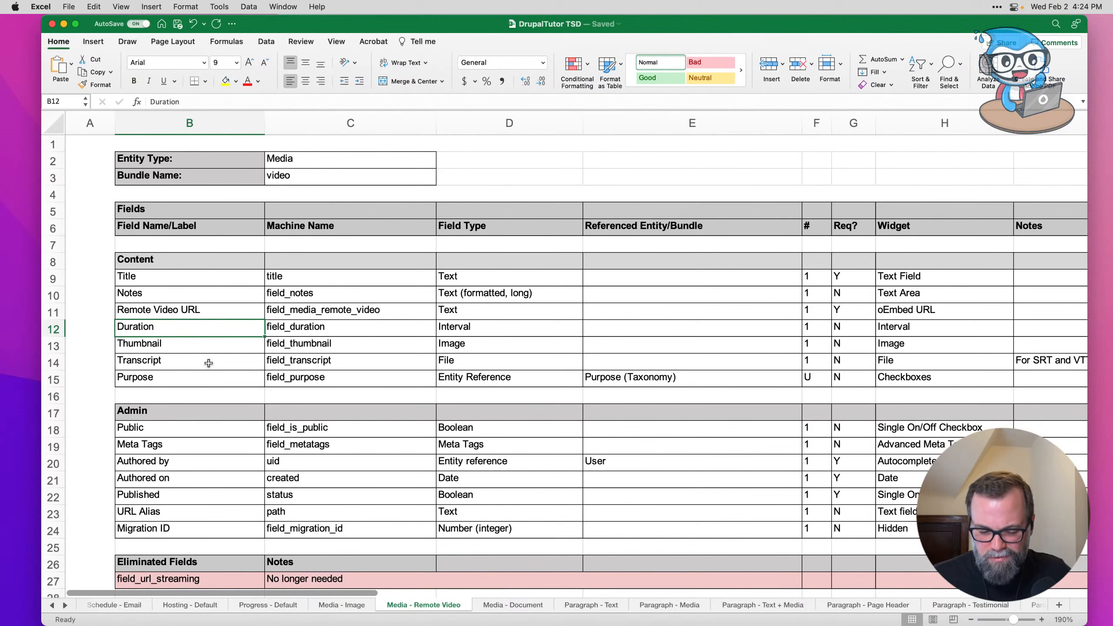
pyautogui.press('Down')
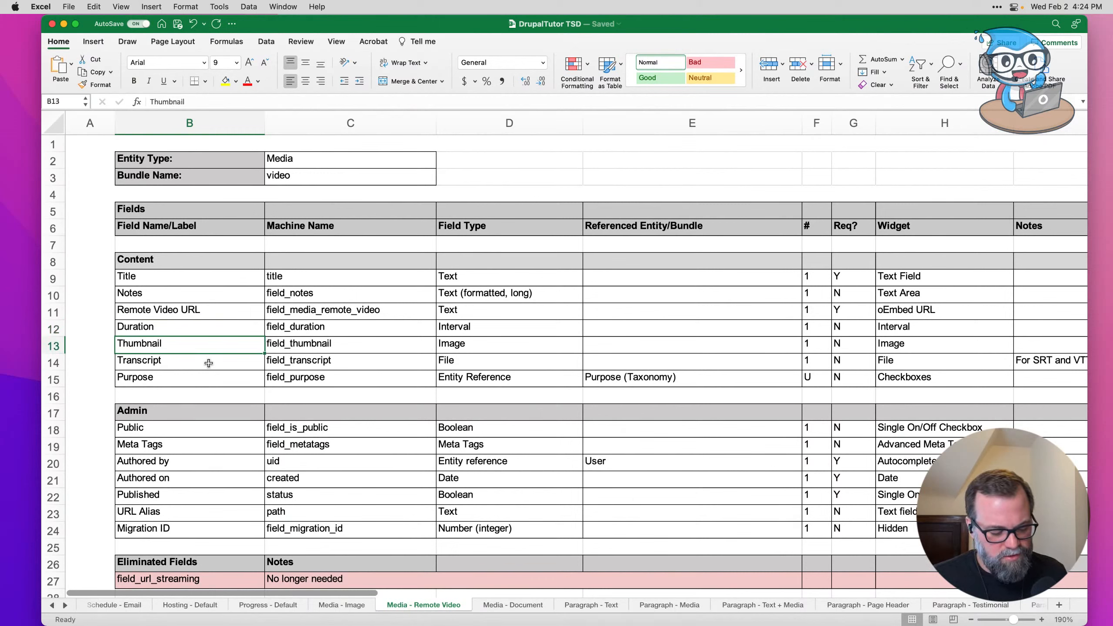
pyautogui.click(209, 363)
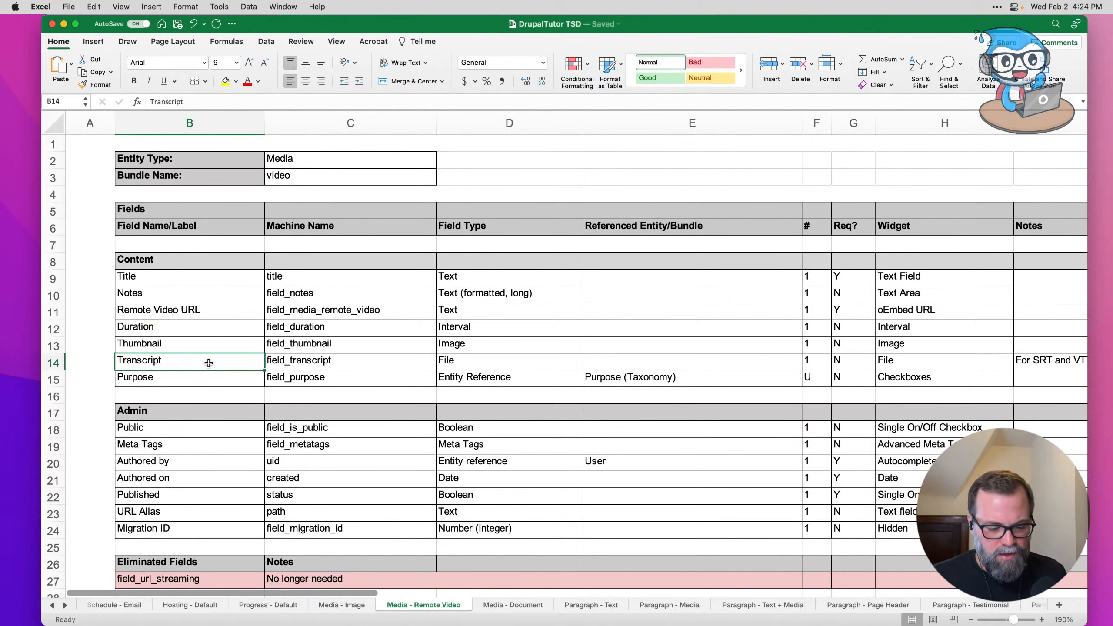
pyautogui.click(316, 359)
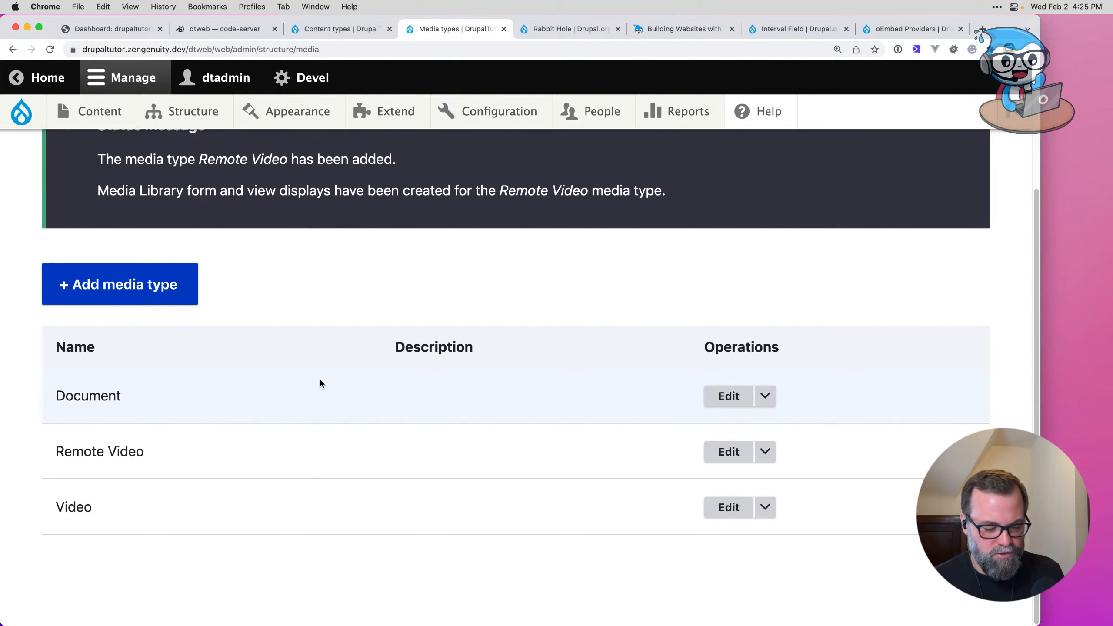
# Step: Open the field management of the Remote Video media type and start adding a new field
pyautogui.click(766, 453)
pyautogui.click(678, 475)
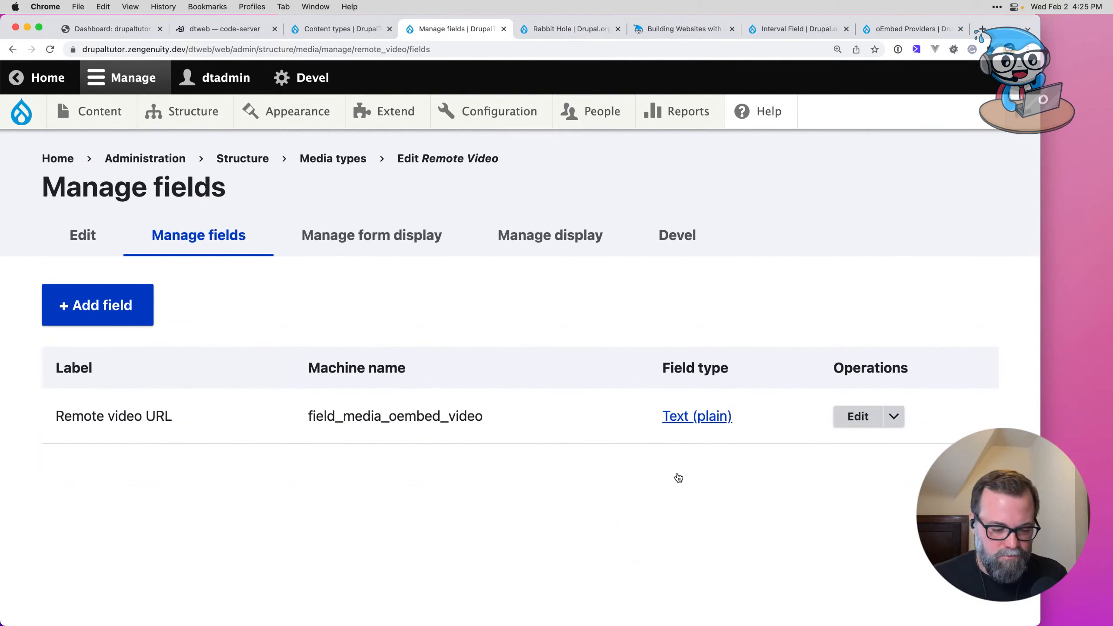
pyautogui.click(138, 320)
pyautogui.click(195, 330)
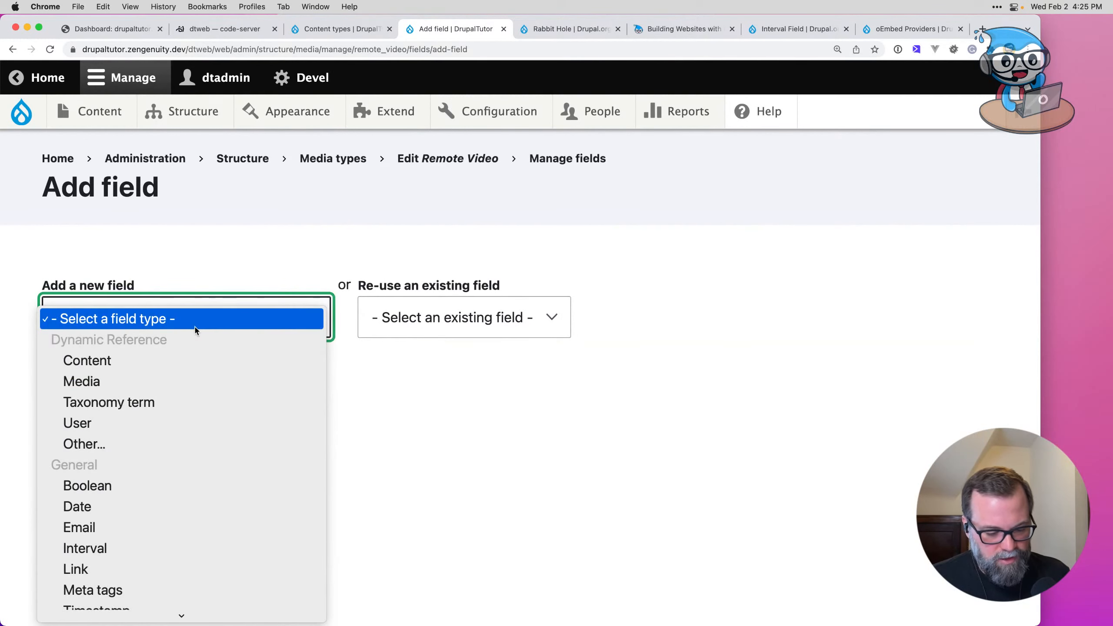
# Step: Check the Transcript field's machine name and type on the Media - Remote Video sheet in Excel, and return to the Add field form in Chrome
pyautogui.press('super+Tab')
pyautogui.click(323, 367)
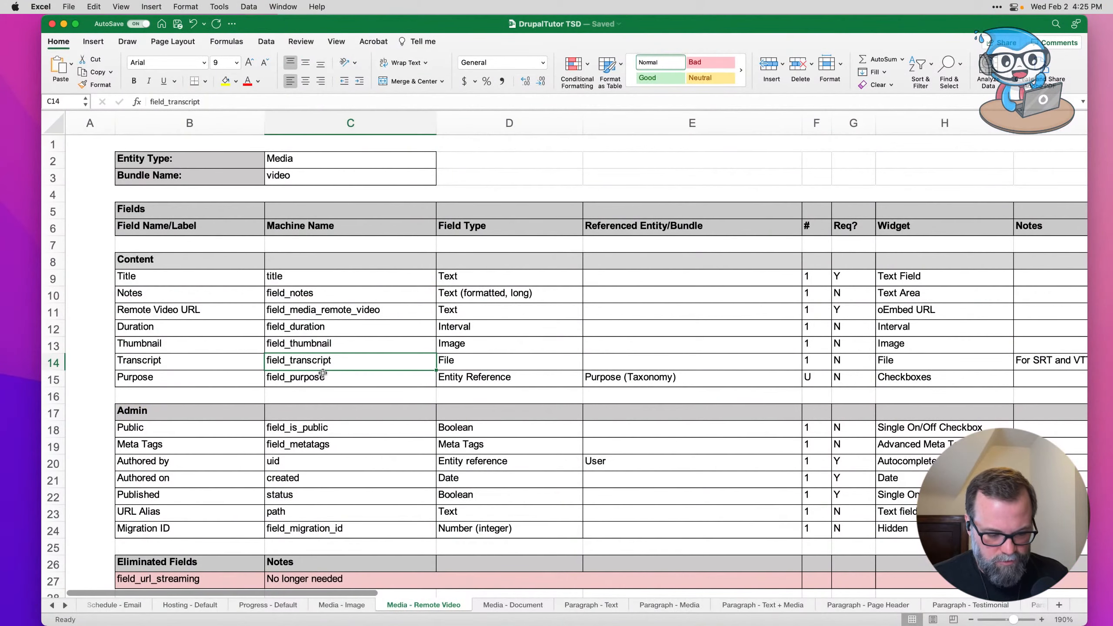
pyautogui.click(457, 363)
pyautogui.press('super+Tab')
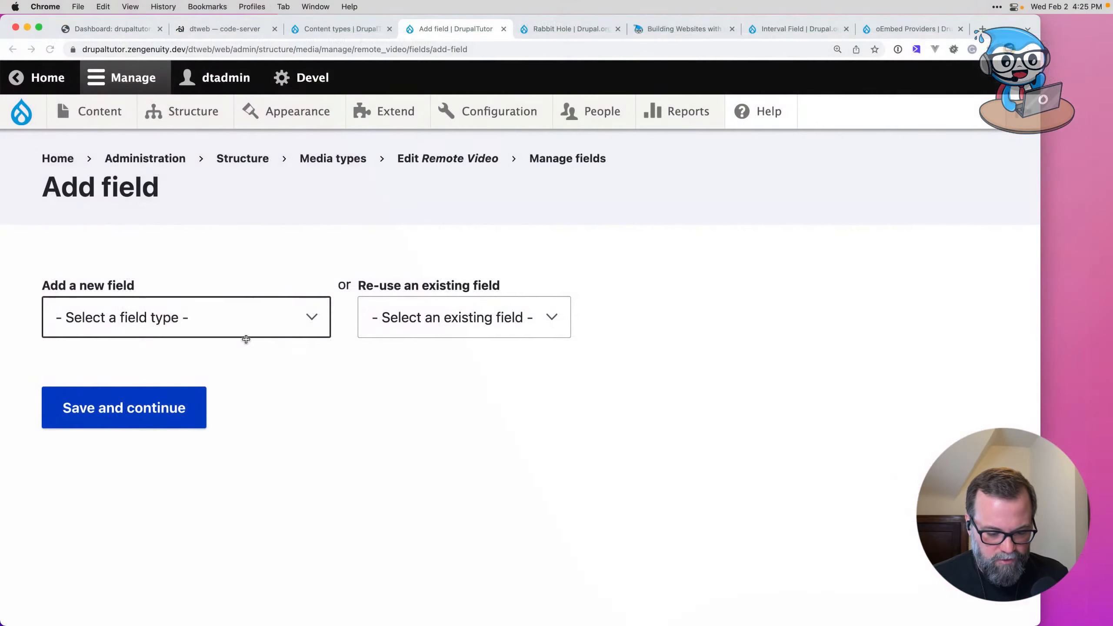
# Step: Create a new File field labelled Transcript and save its field settings with Public files storage and a limit of 1 value
pyautogui.click(161, 319)
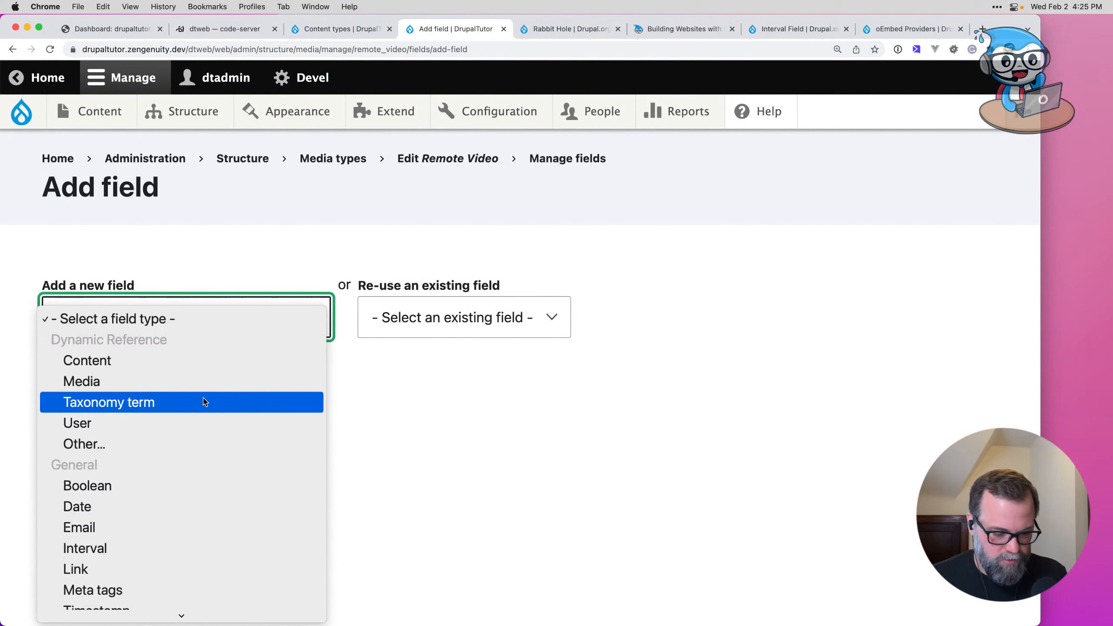
pyautogui.scroll(-10, 204, 399)
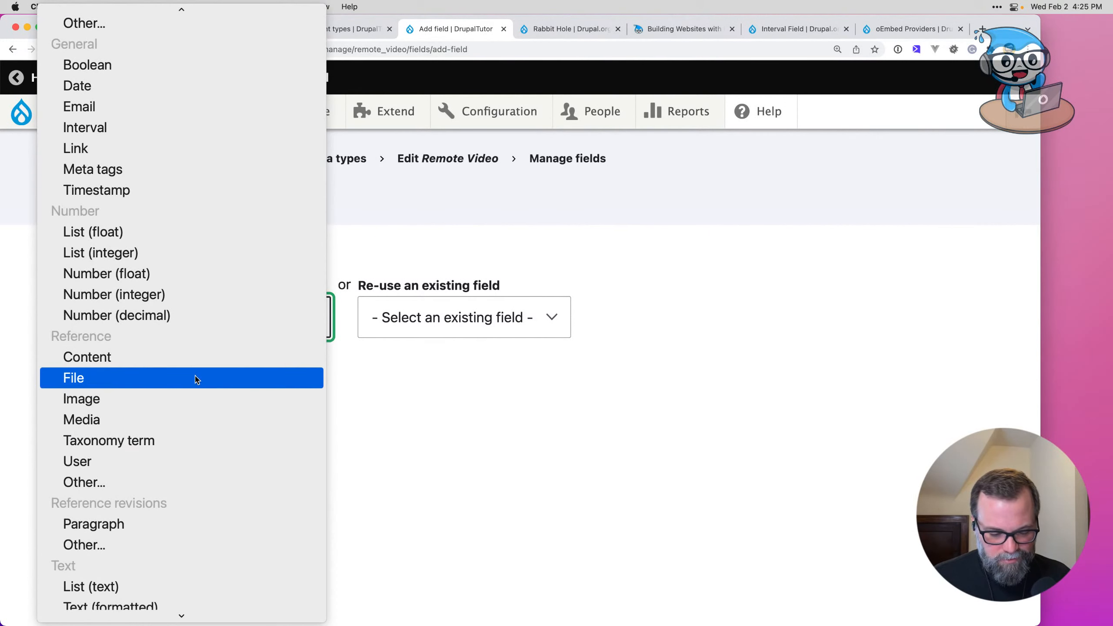
pyautogui.click(197, 379)
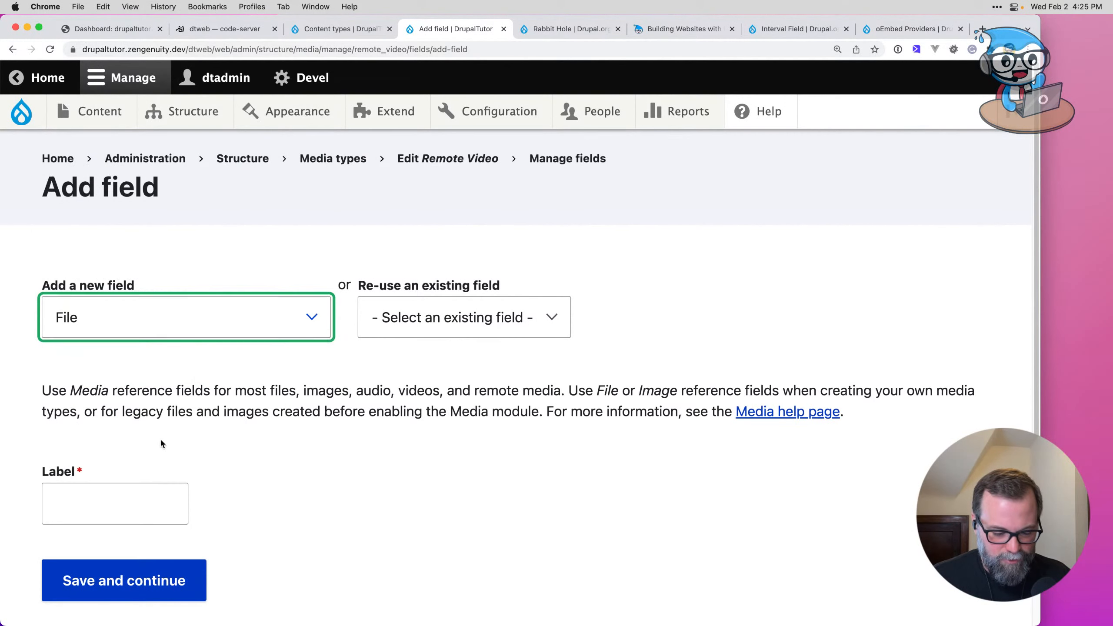
pyautogui.click(145, 495)
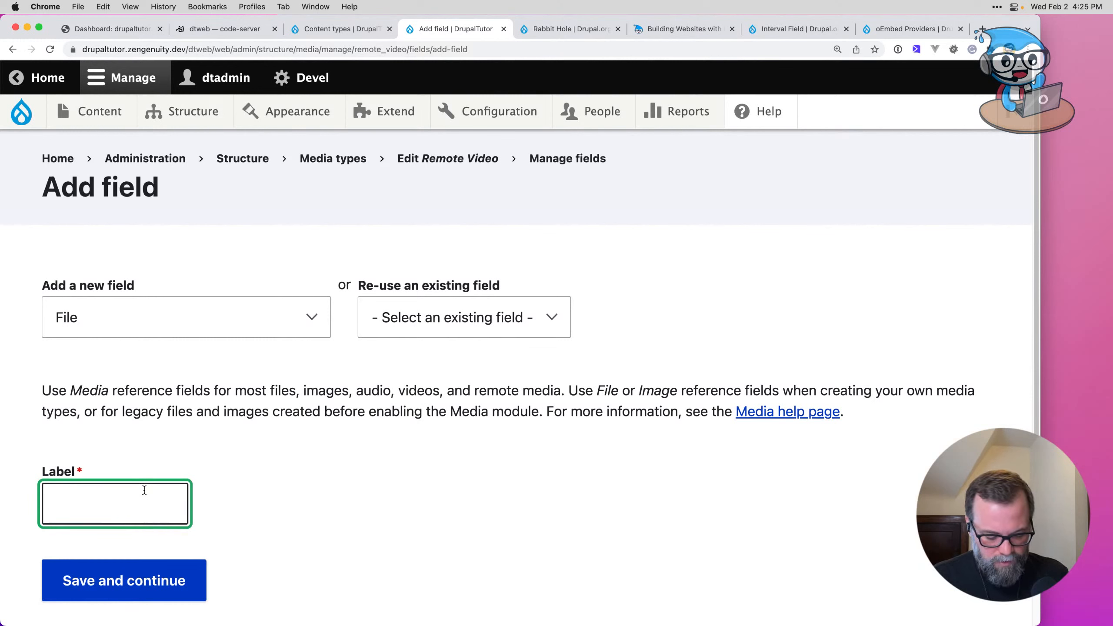
pyautogui.write('Transcript')
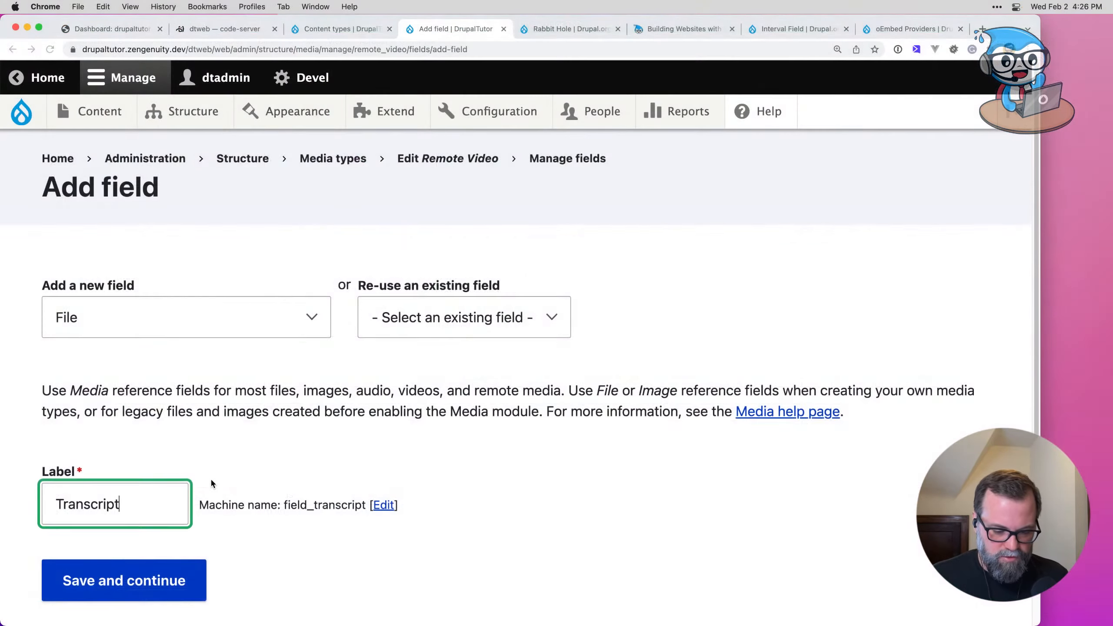
pyautogui.scroll(-1, 211, 482)
pyautogui.click(186, 536)
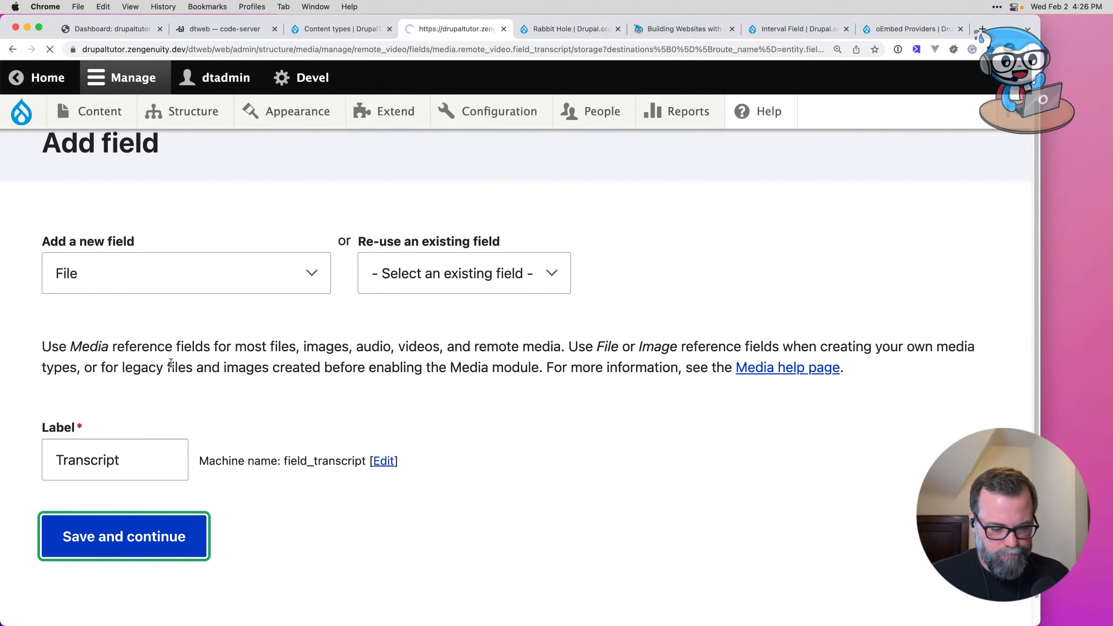
pyautogui.scroll(-1, 151, 357)
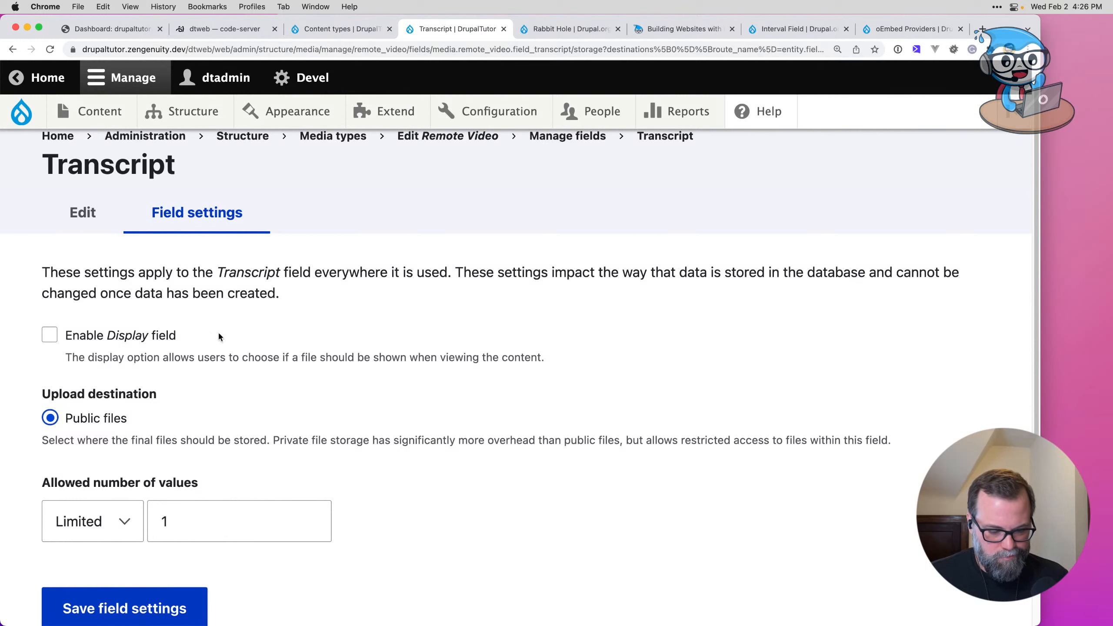
pyautogui.click(186, 601)
# Step: Set the Transcript field's allowed file extensions to "vtt srt"
pyautogui.scroll(-6, 171, 513)
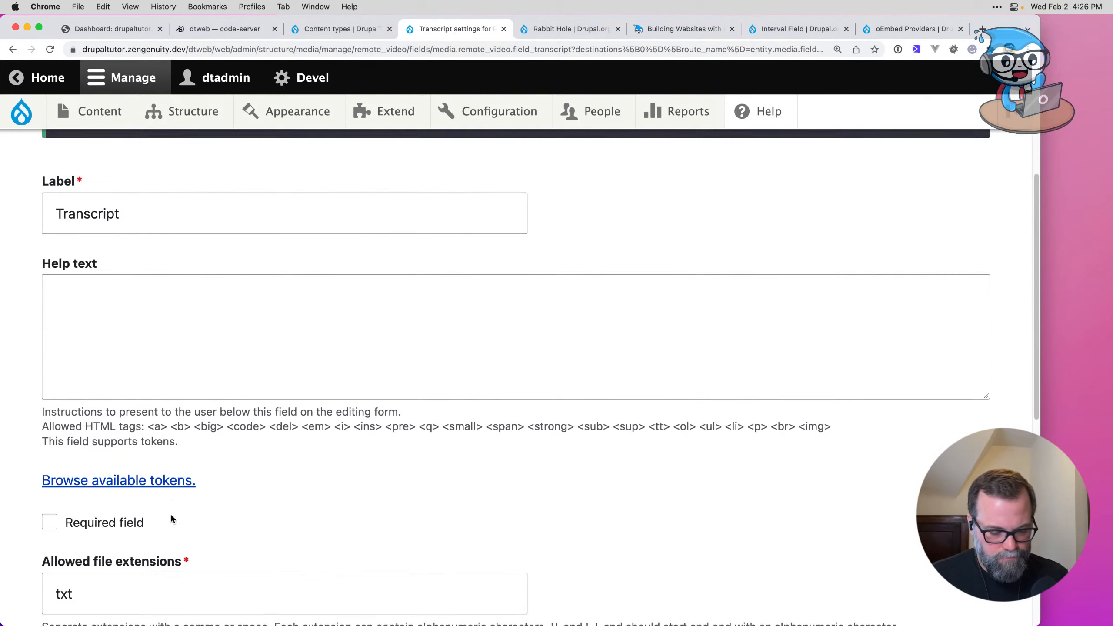
pyautogui.scroll(-5, 171, 519)
pyautogui.moveTo(90, 391); pyautogui.dragTo(3, 382)
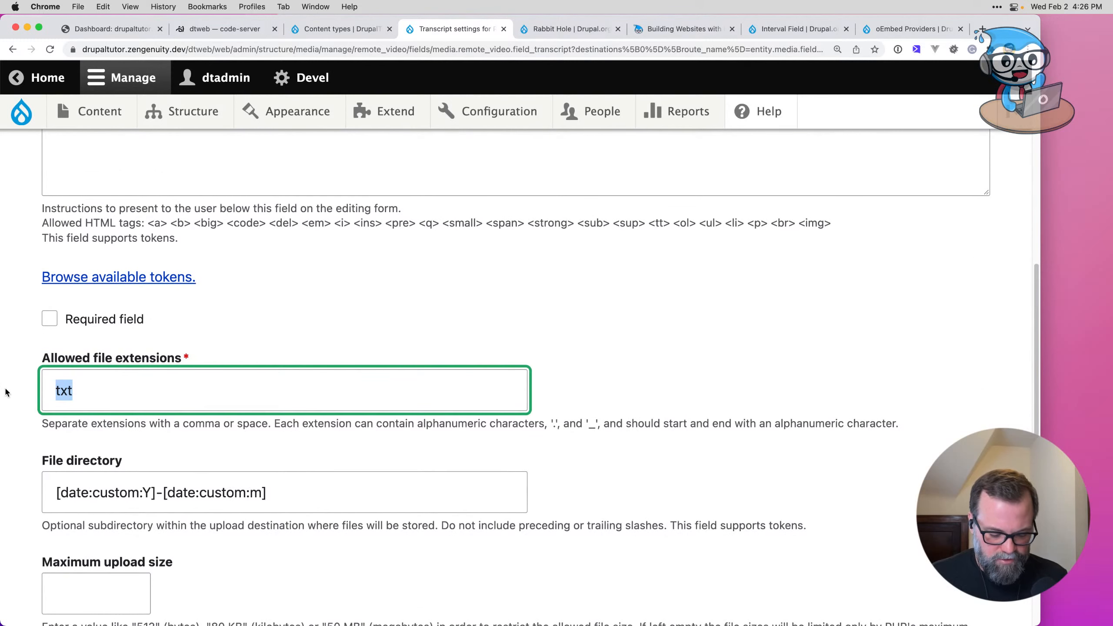
pyautogui.write('vtt srt')
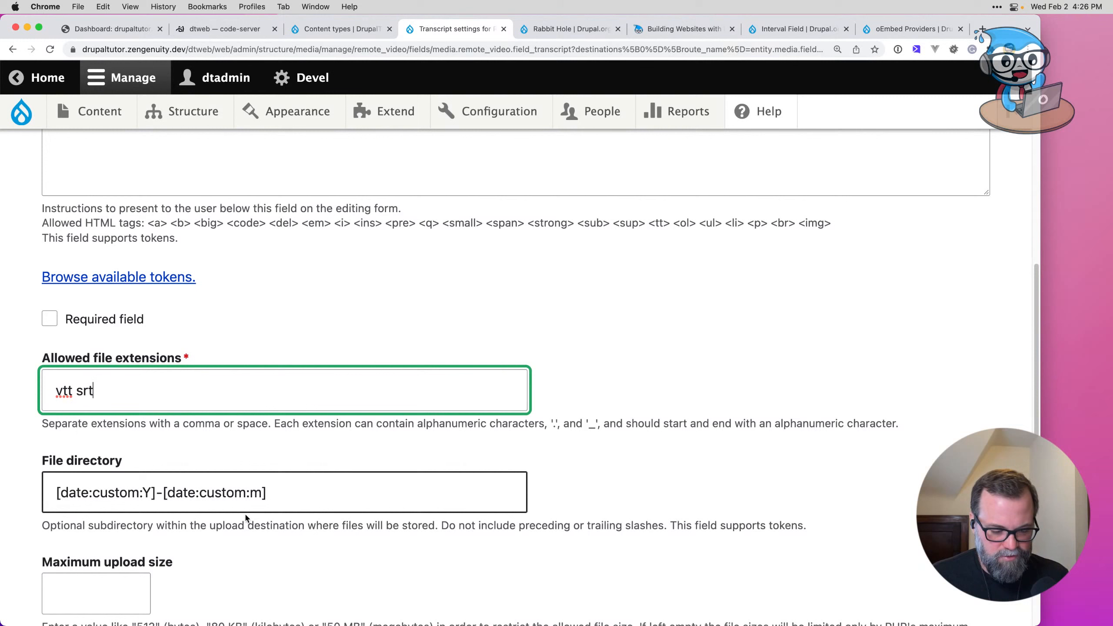
# Step: Set the Transcript field's file directory to "transcripts" and save the field's settings
pyautogui.tripleClick(285, 491)
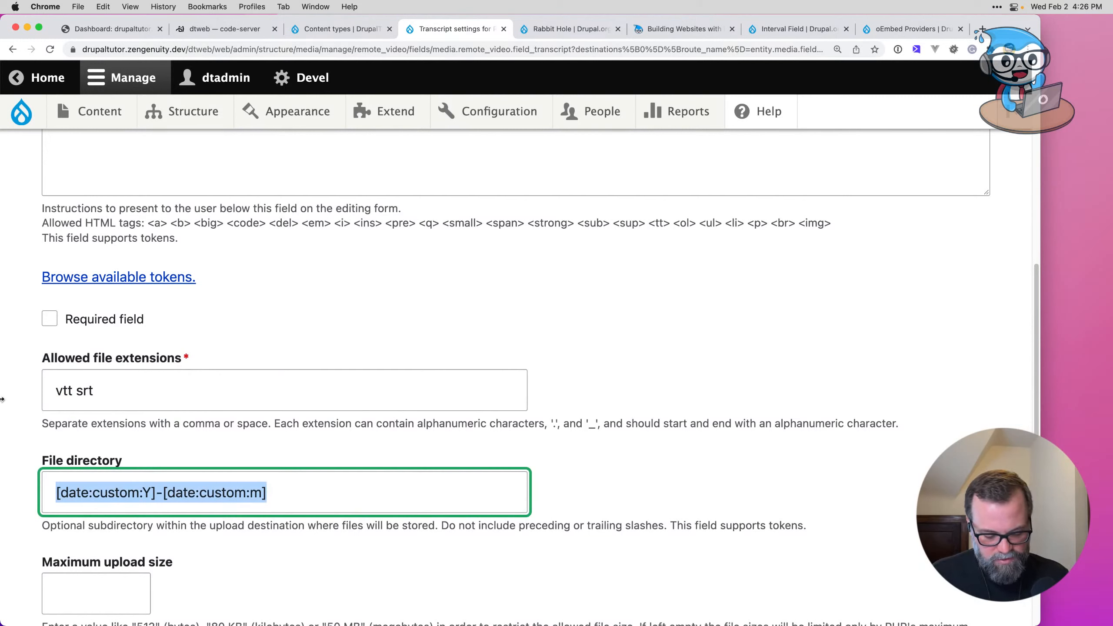
pyautogui.write('tr')
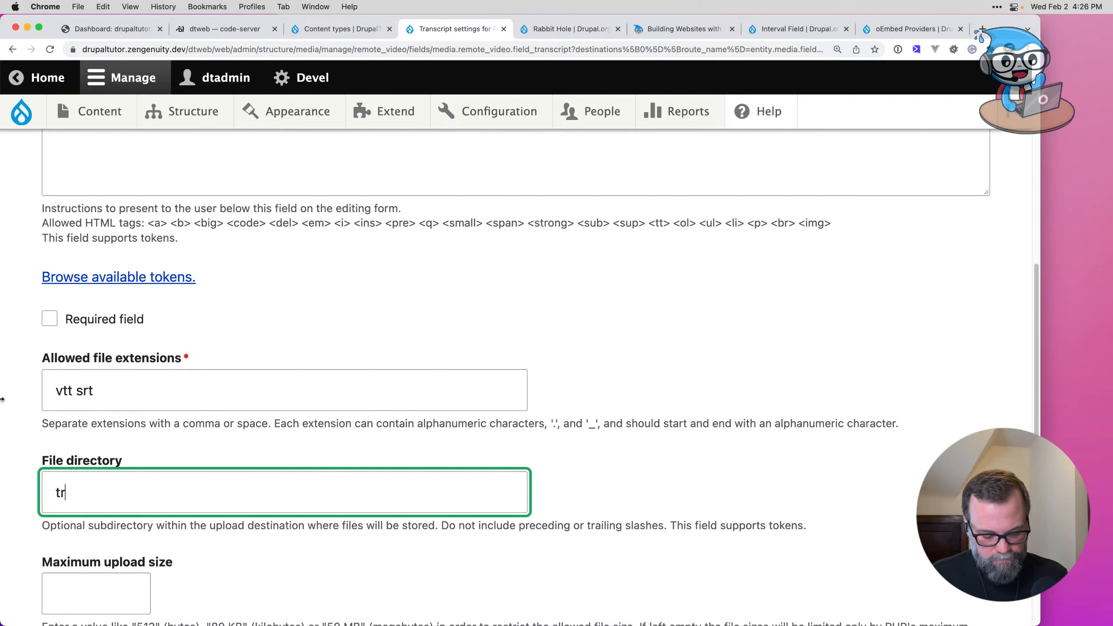
pyautogui.write('anscripts')
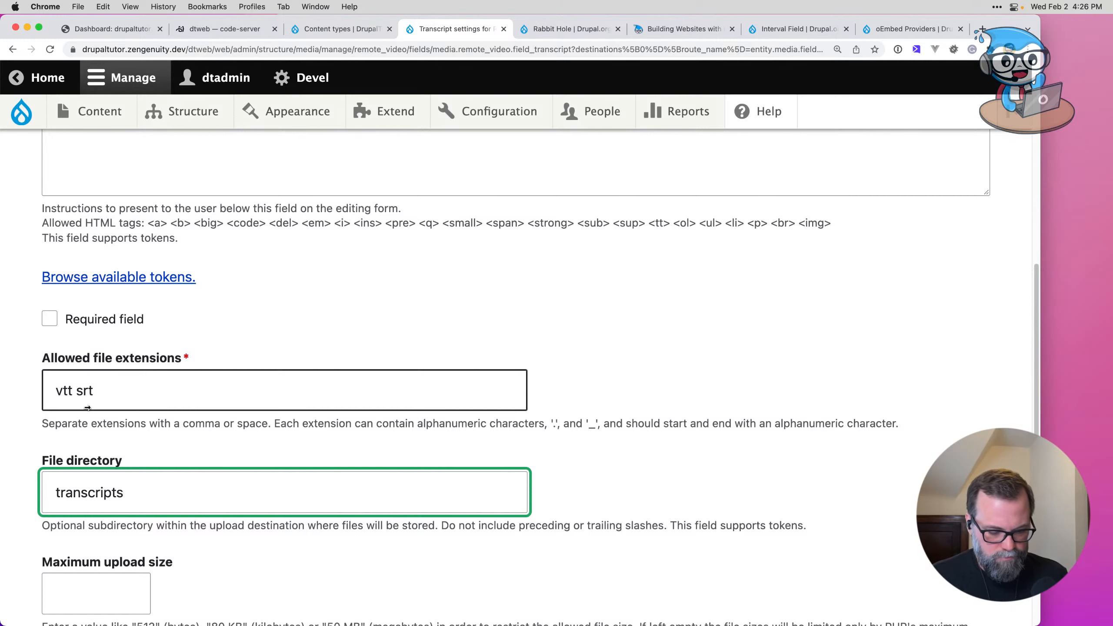
pyautogui.scroll(-3, 87, 407)
pyautogui.scroll(-3, 87, 407)
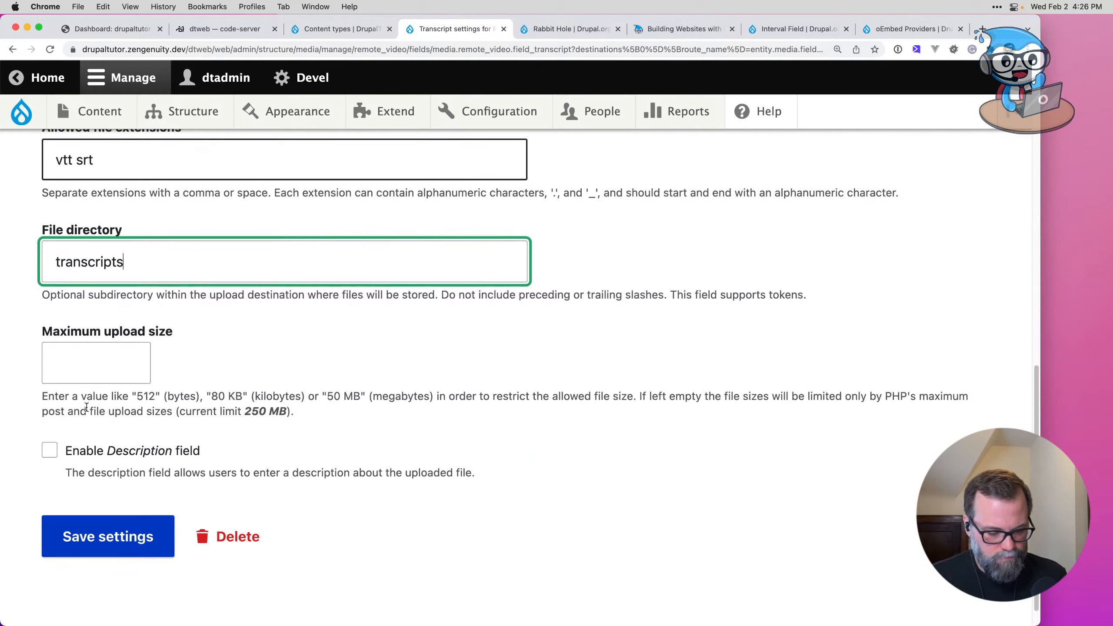
pyautogui.click(91, 530)
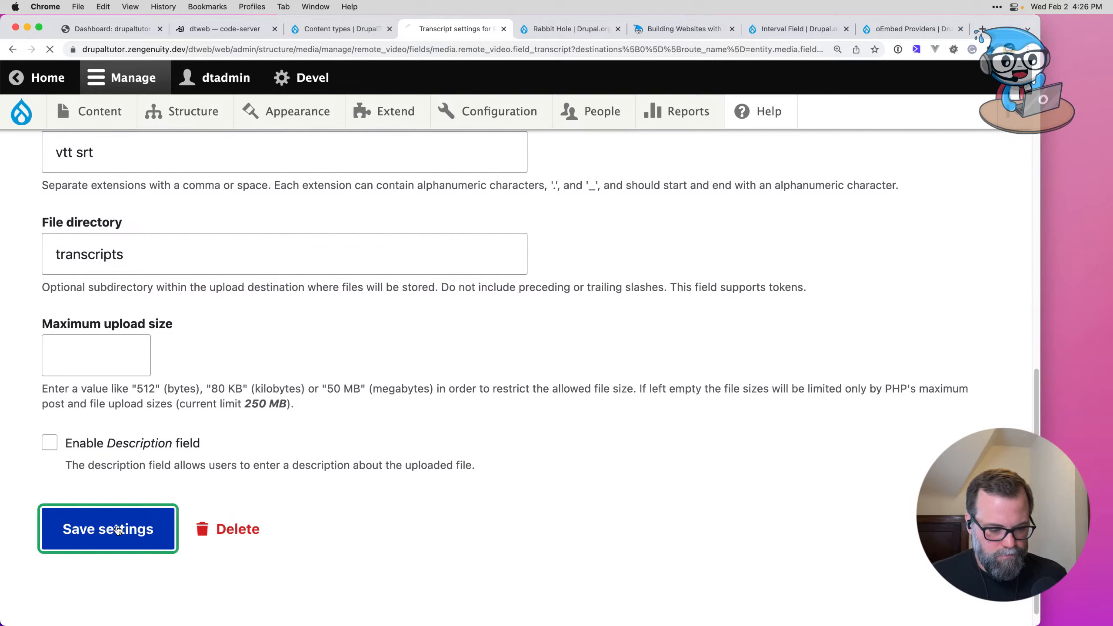
pyautogui.scroll(-3, 206, 378)
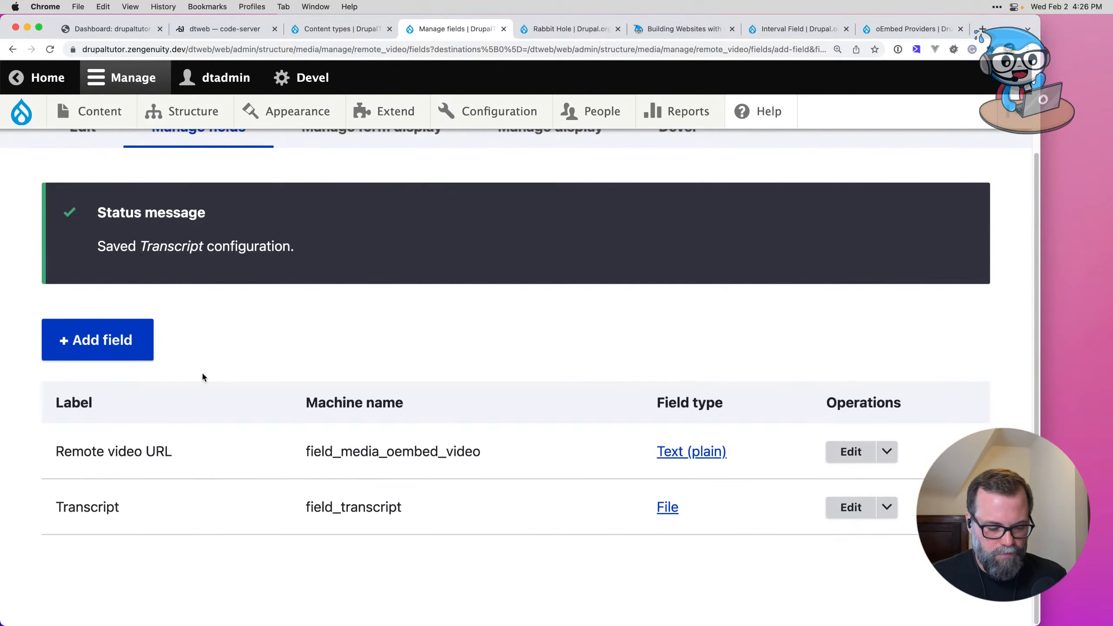
# Step: Check the Purpose field's specification on the Media - Remote Video sheet in Excel, and return to the Remote Video fields in Chrome
pyautogui.press('super+Tab')
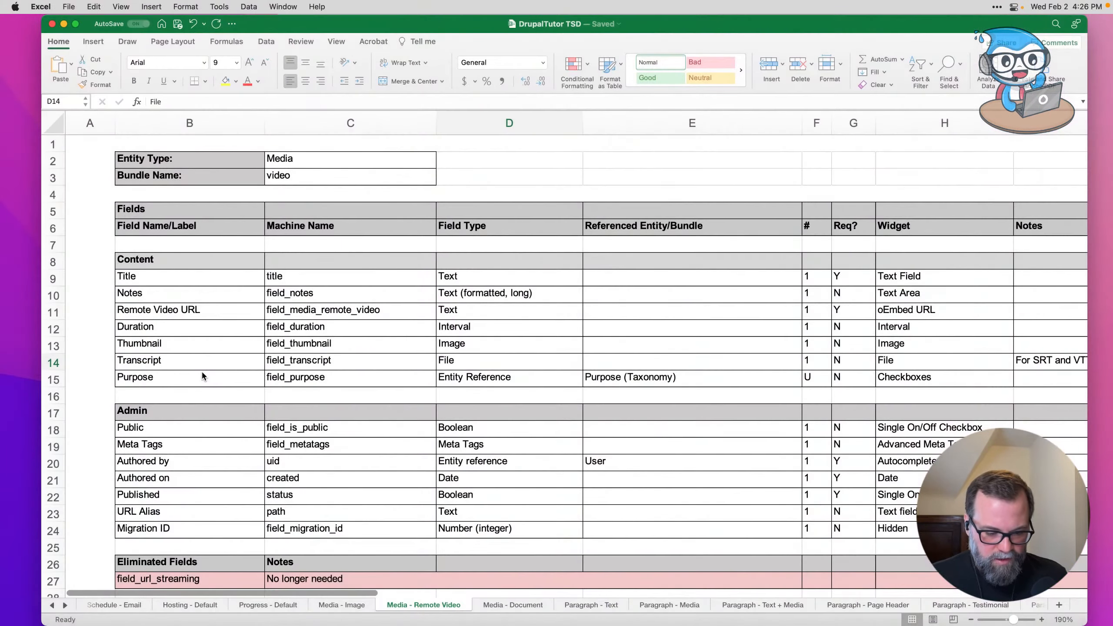
pyautogui.click(196, 381)
pyautogui.click(516, 379)
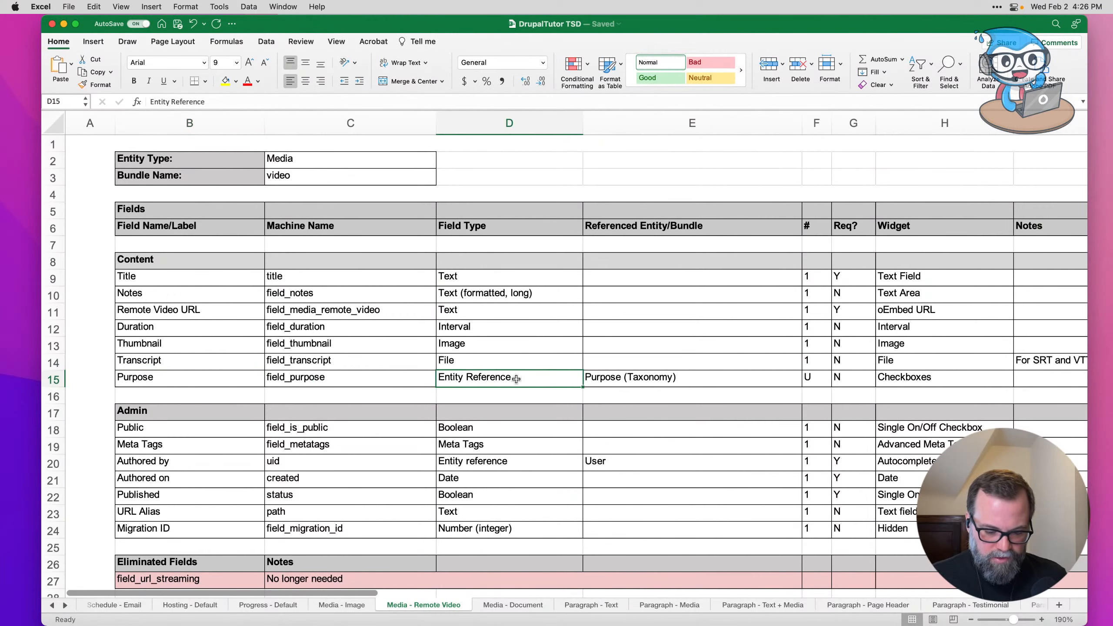
pyautogui.press('super+Tab')
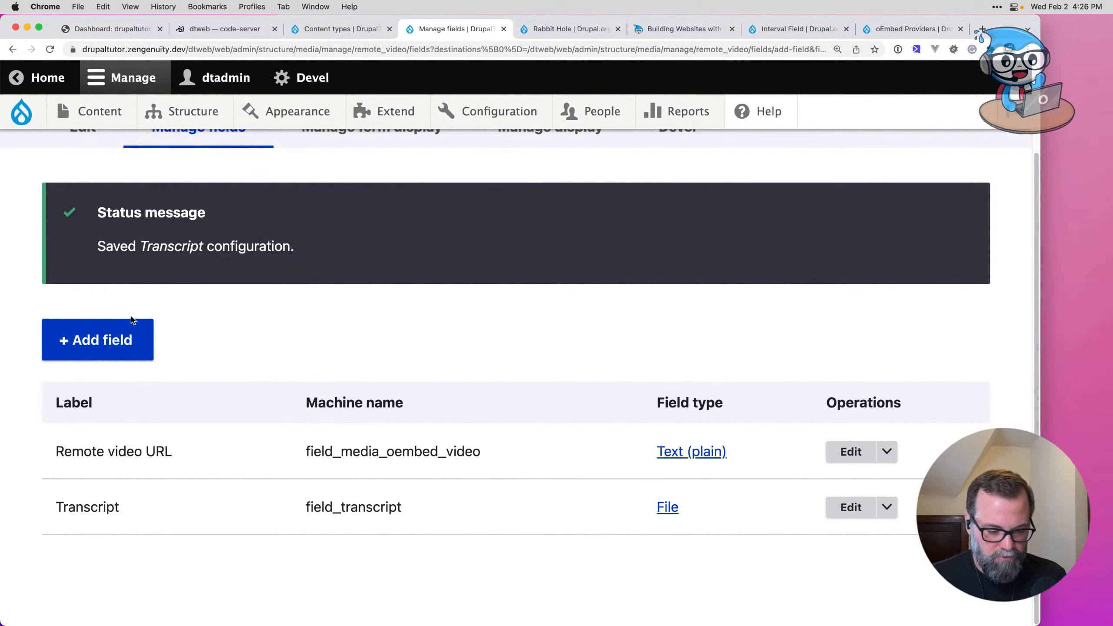
# Step: Start adding another field to Remote Video and check which existing fields can be re-used
pyautogui.click(130, 331)
pyautogui.click(130, 330)
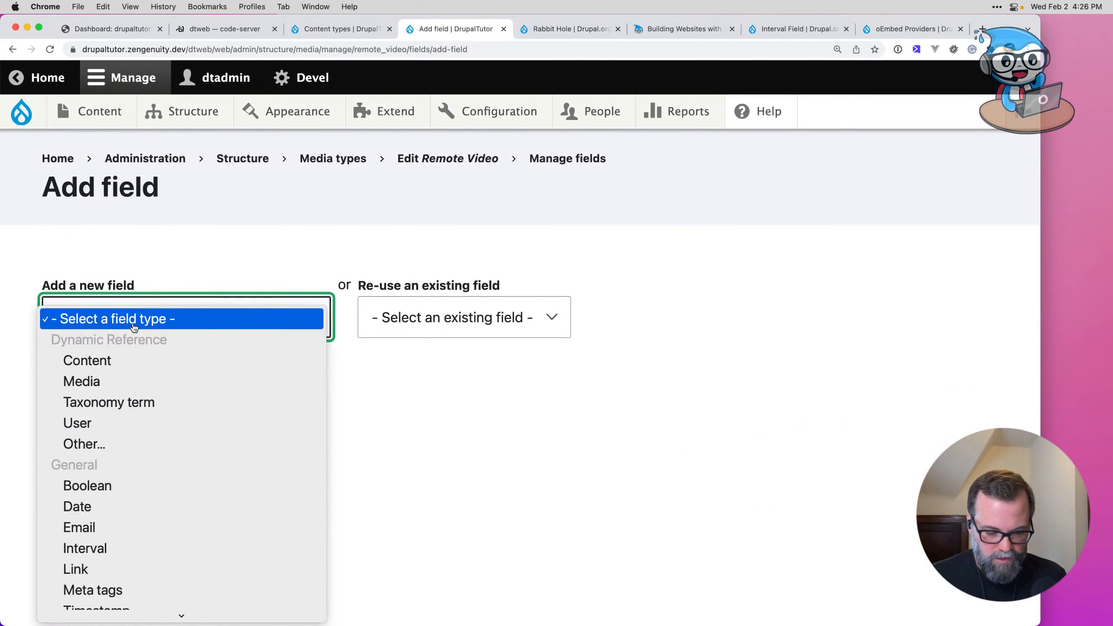
pyautogui.click(459, 325)
pyautogui.click(459, 326)
pyautogui.click(256, 326)
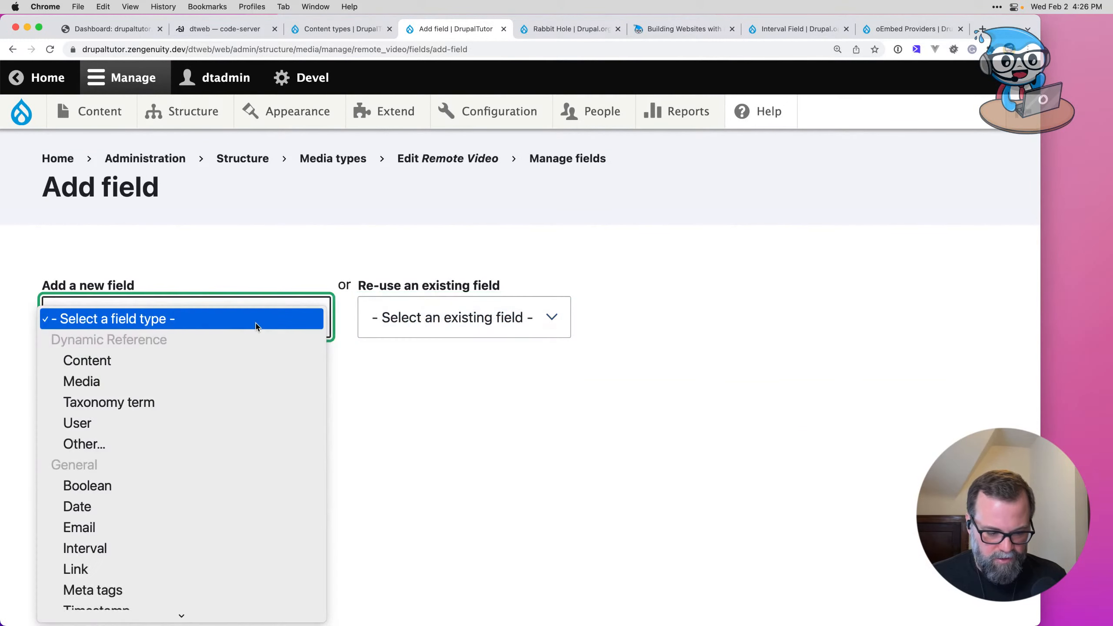
pyautogui.click(456, 316)
pyautogui.click(457, 316)
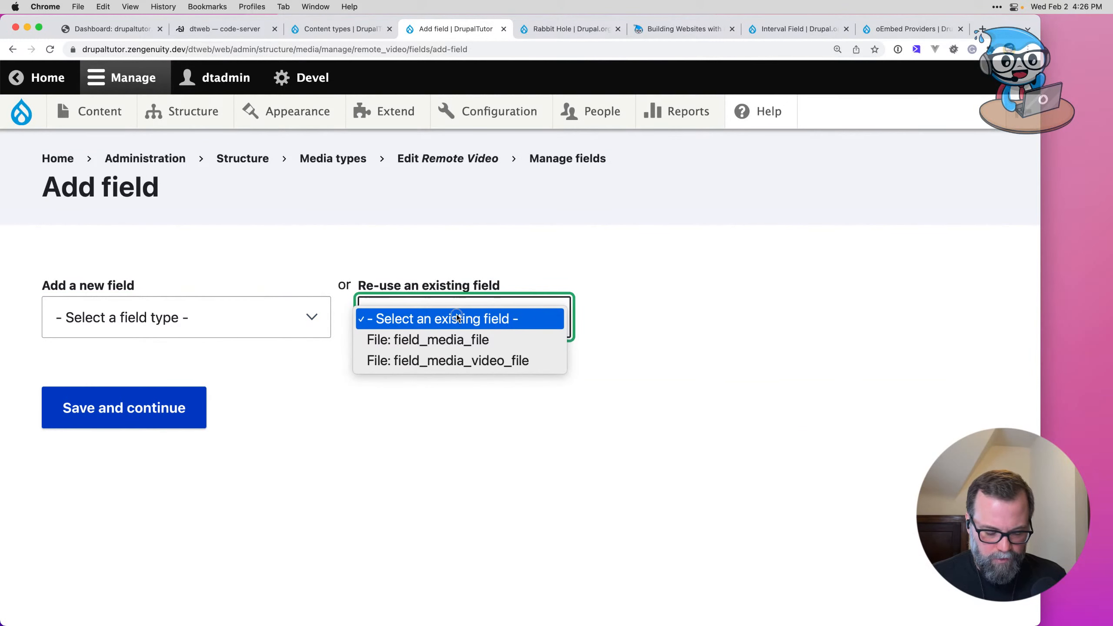
pyautogui.click(369, 250)
# Step: Create a new Taxonomy term reference field labelled Purpose and continue to its field settings
pyautogui.click(160, 326)
pyautogui.scroll(-3, 160, 431)
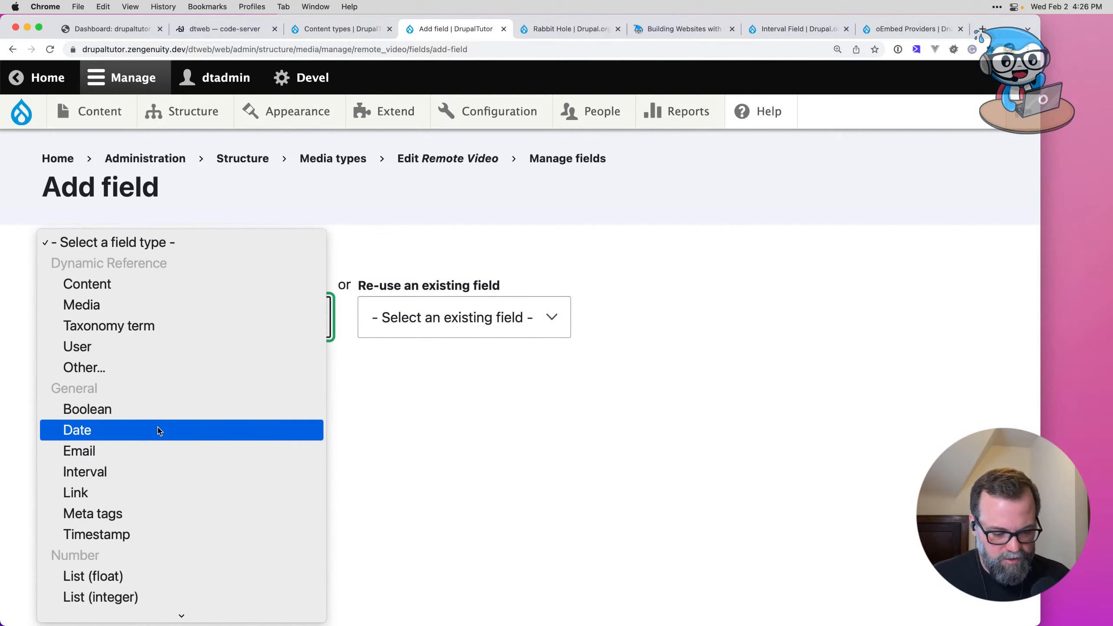
pyautogui.scroll(-10, 159, 431)
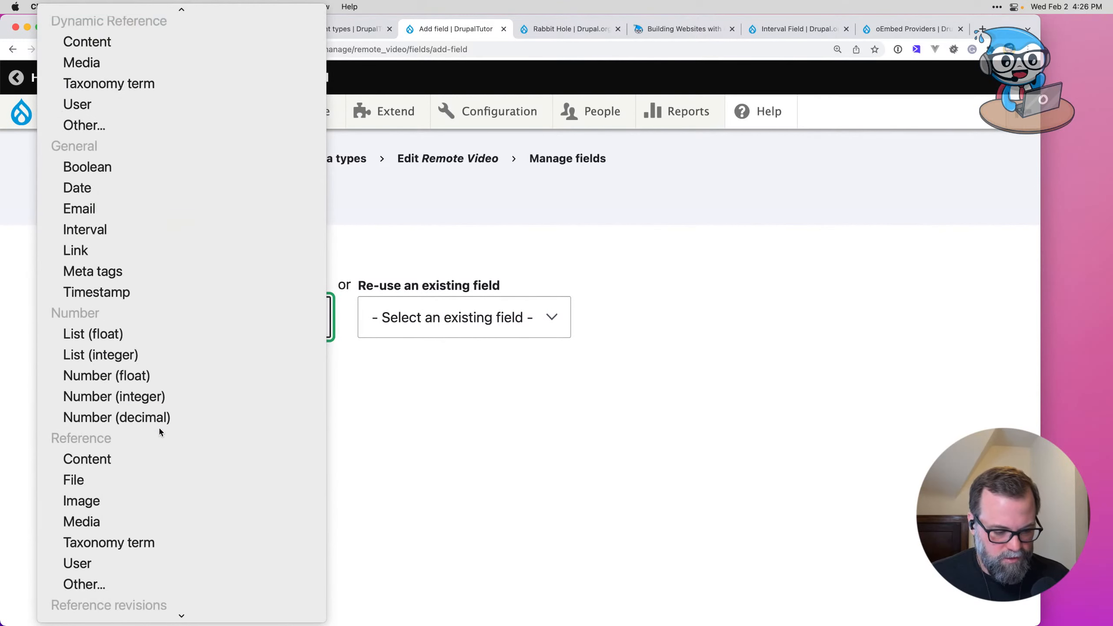
pyautogui.click(166, 477)
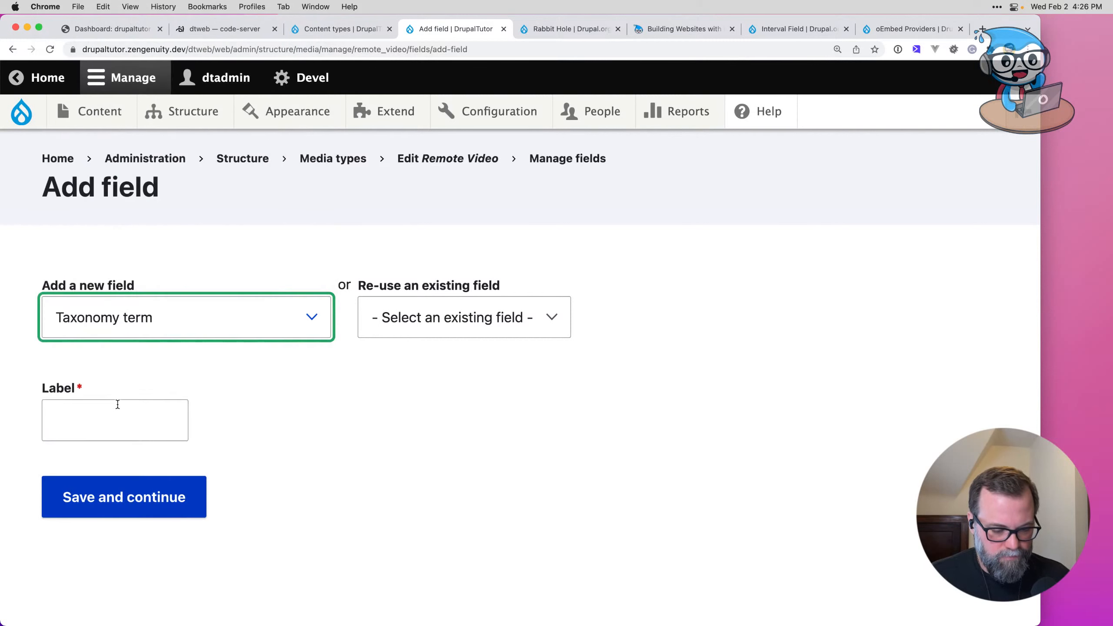
pyautogui.click(108, 421)
pyautogui.write('Purpose')
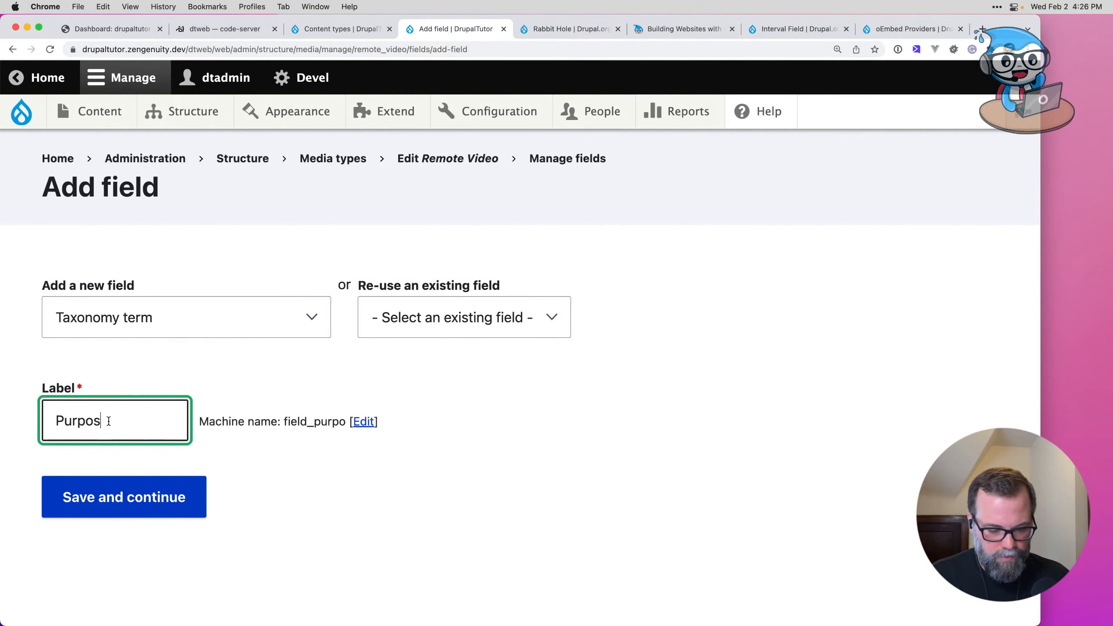
pyautogui.click(159, 502)
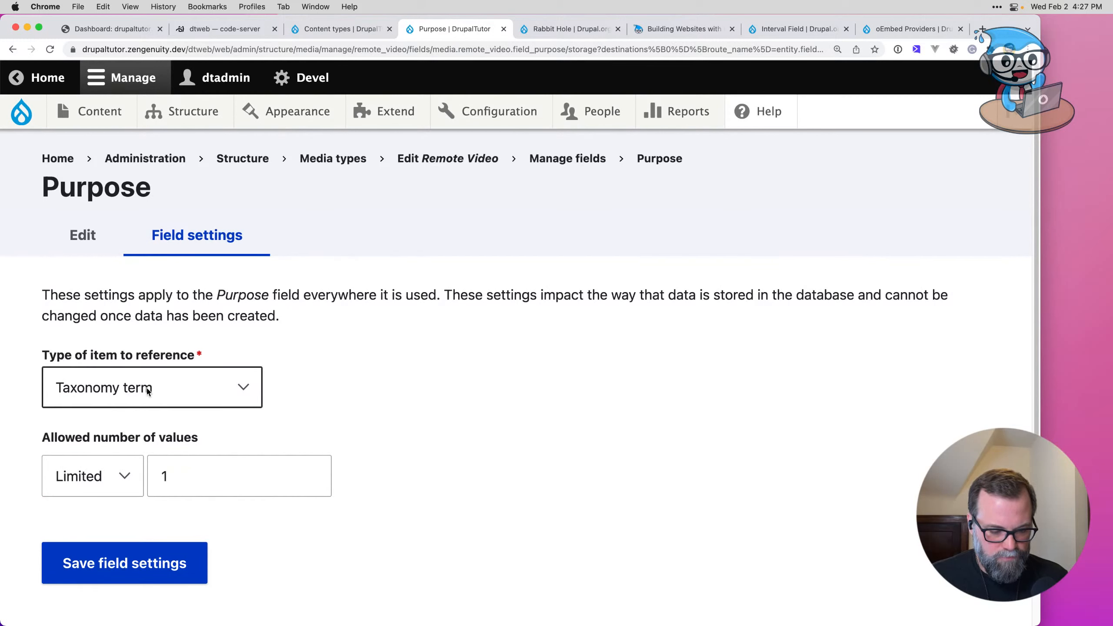
# Step: Allow an unlimited number of values for the Purpose field and save its field settings
pyautogui.click(107, 477)
pyautogui.click(105, 497)
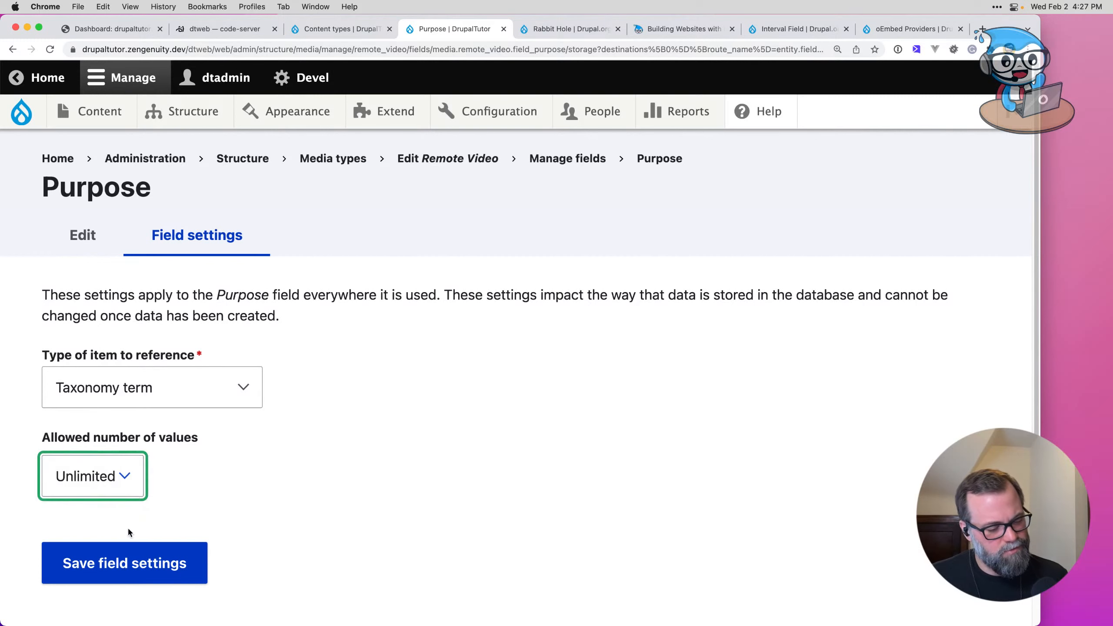
pyautogui.click(131, 558)
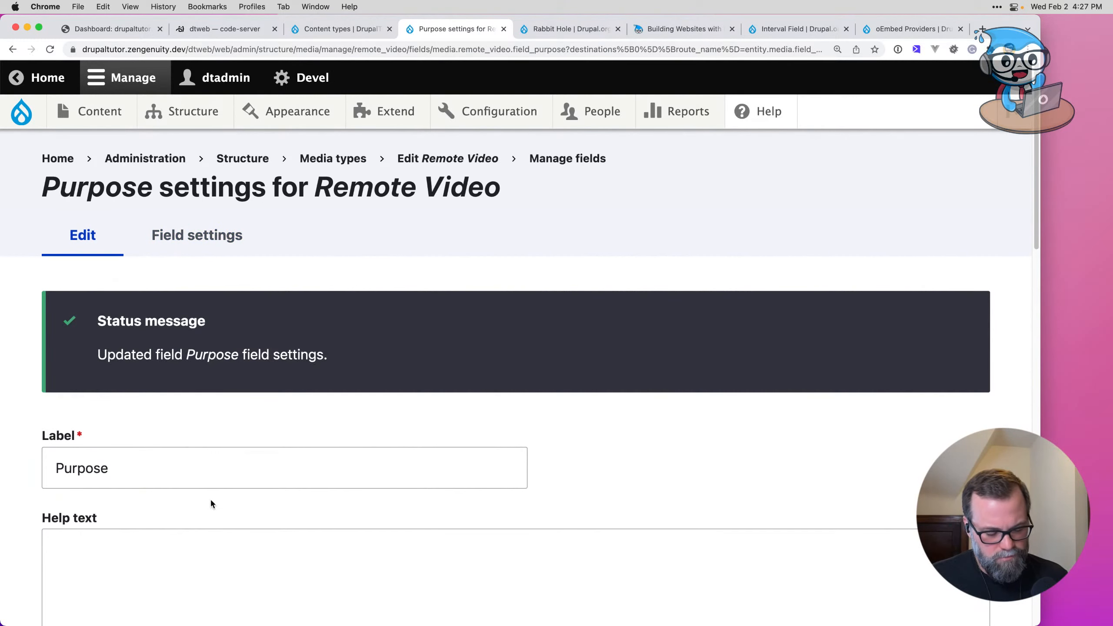
# Step: Restrict the Purpose field's references to the Purpose vocabulary and save the field's configuration
pyautogui.scroll(-5, 210, 497)
pyautogui.scroll(-10, 212, 501)
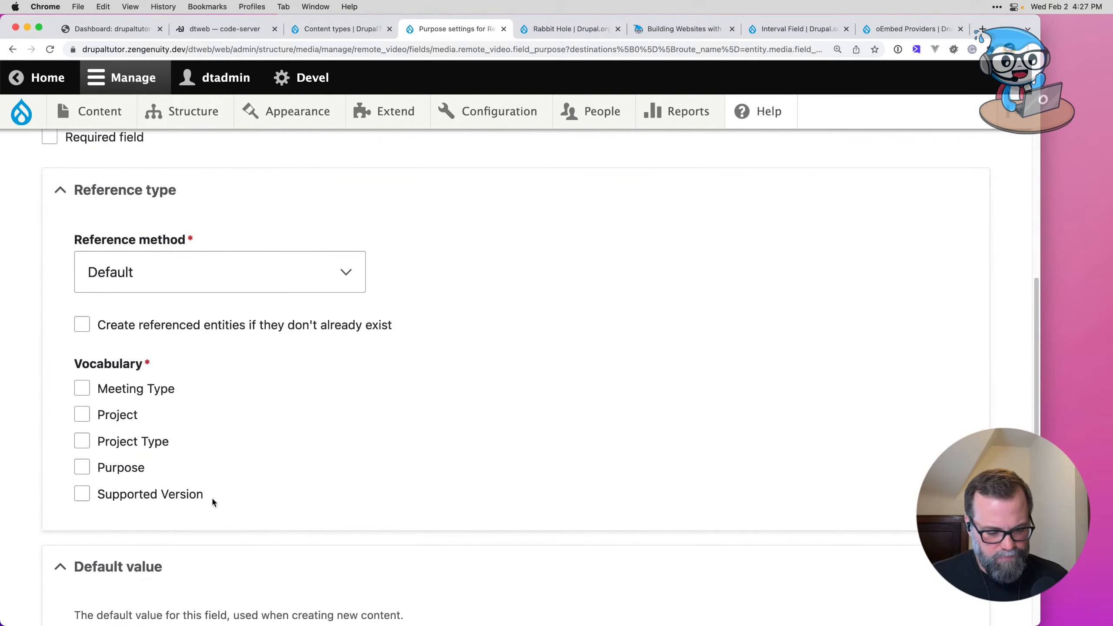
pyautogui.click(116, 472)
pyautogui.scroll(-10, 277, 501)
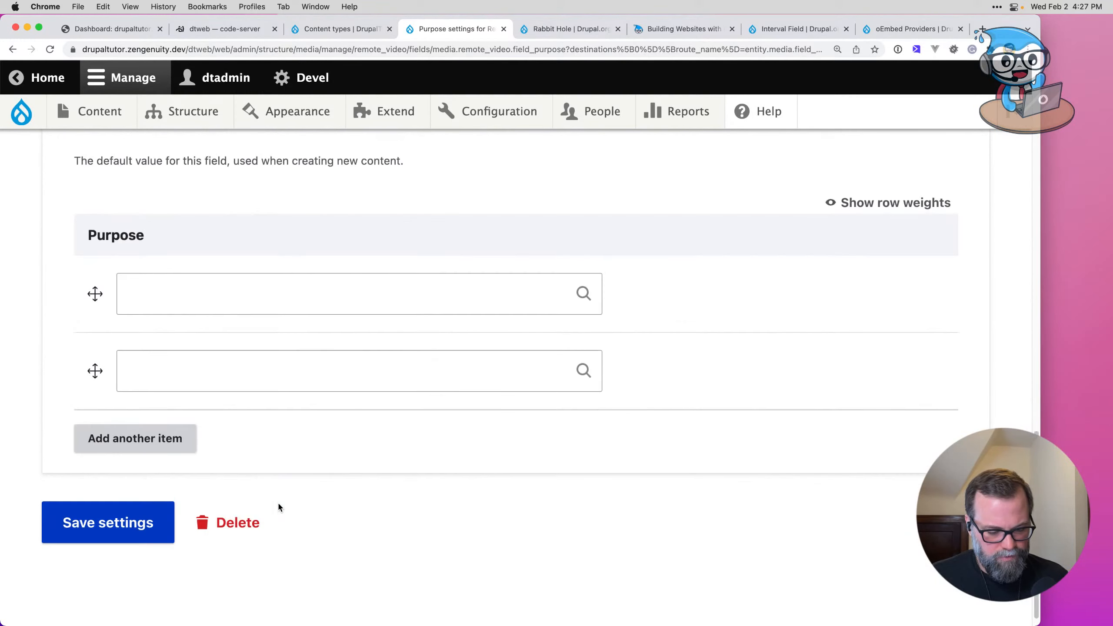
pyautogui.click(158, 531)
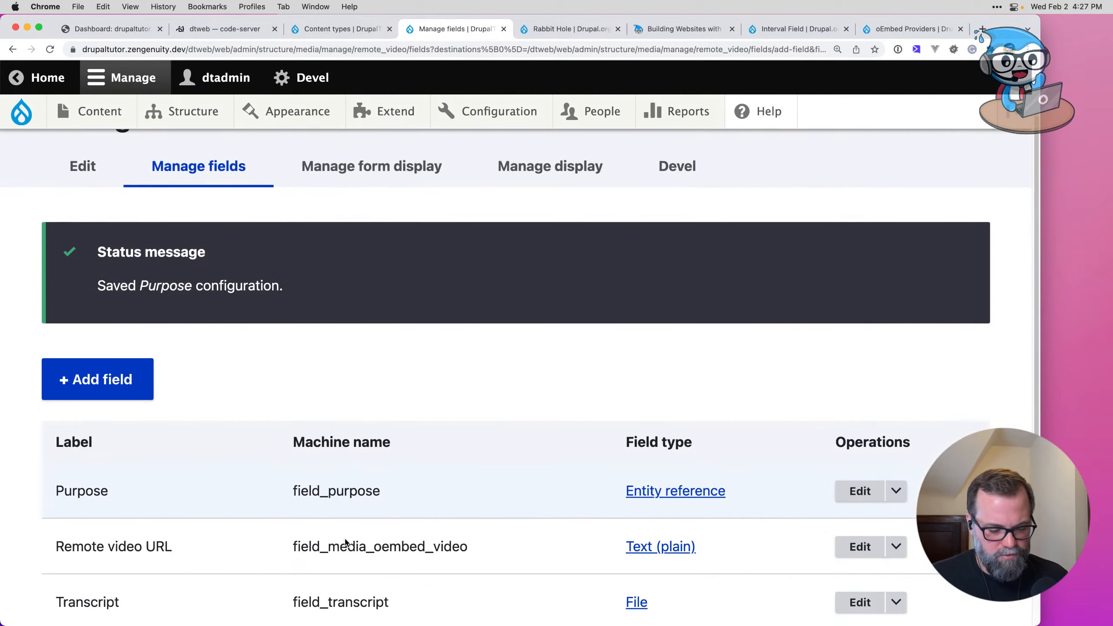
# Step: Switch to Excel and check the Meta Tags and Public rows in the Admin section of the Media - Remote Video sheet
pyautogui.press('super+Tab')
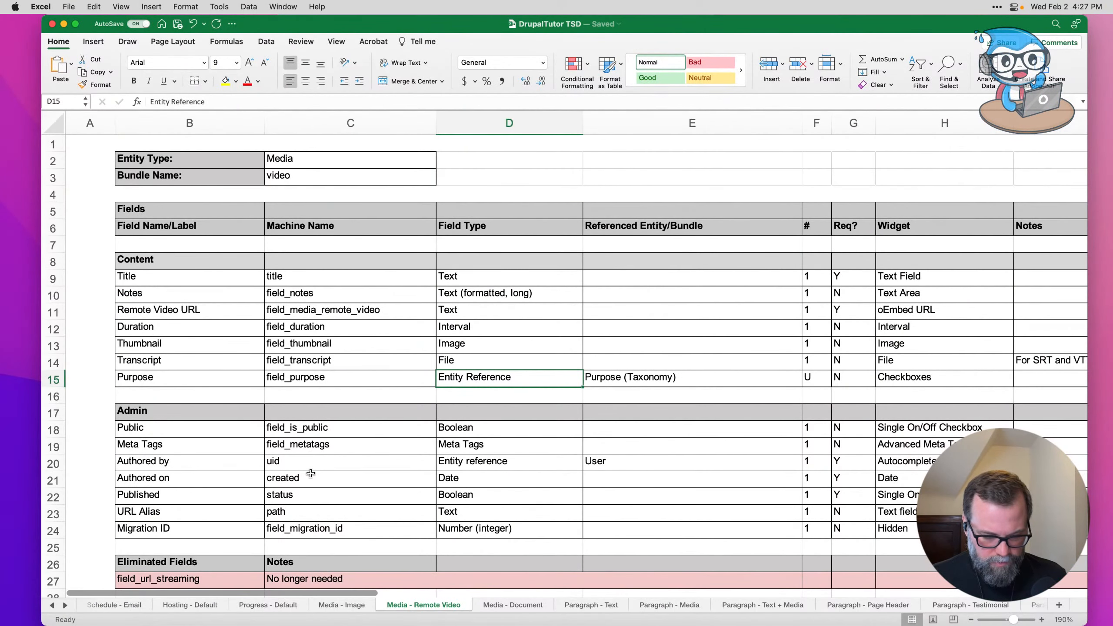
pyautogui.click(304, 446)
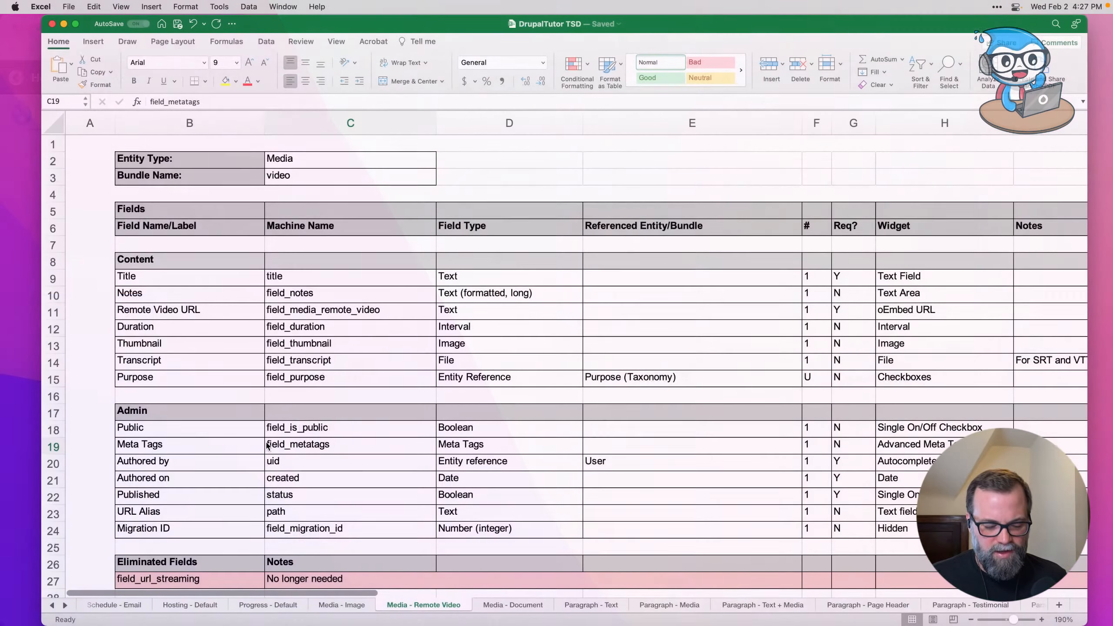
pyautogui.click(298, 425)
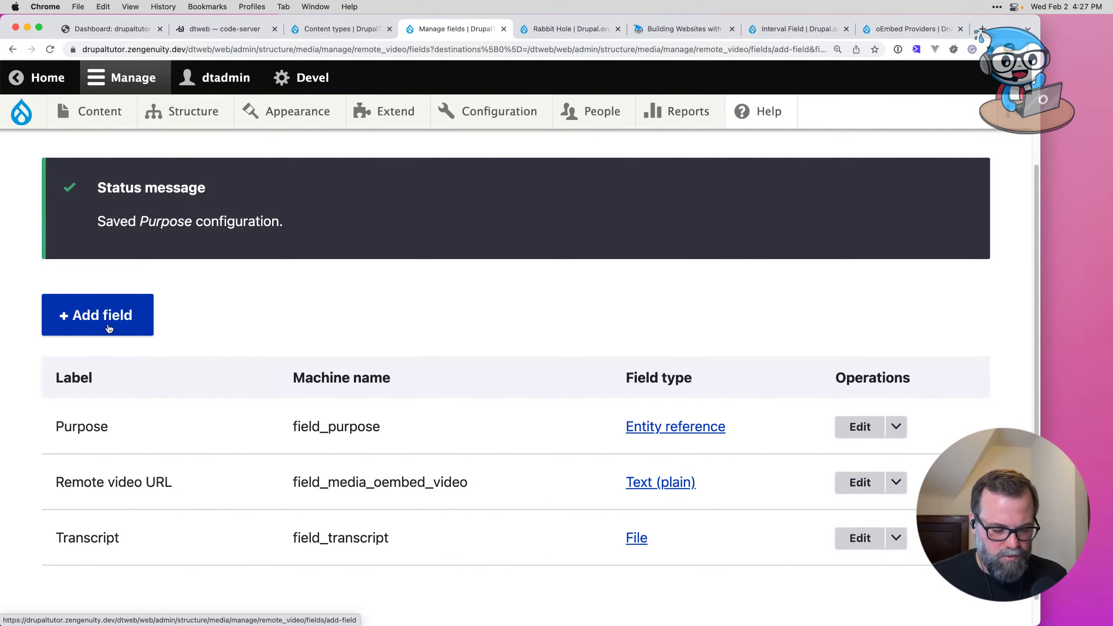
# Step: In Chrome, start adding a Remote Video field, check the re-usable fields, and choose Meta tags as the new field's type
pyautogui.click(109, 328)
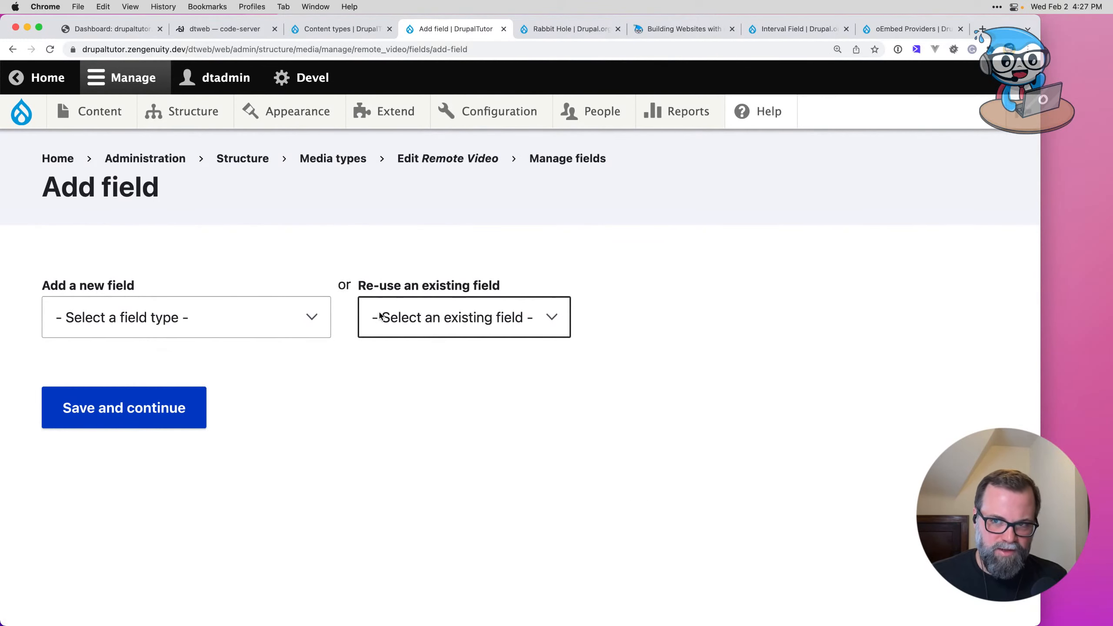
pyautogui.click(380, 315)
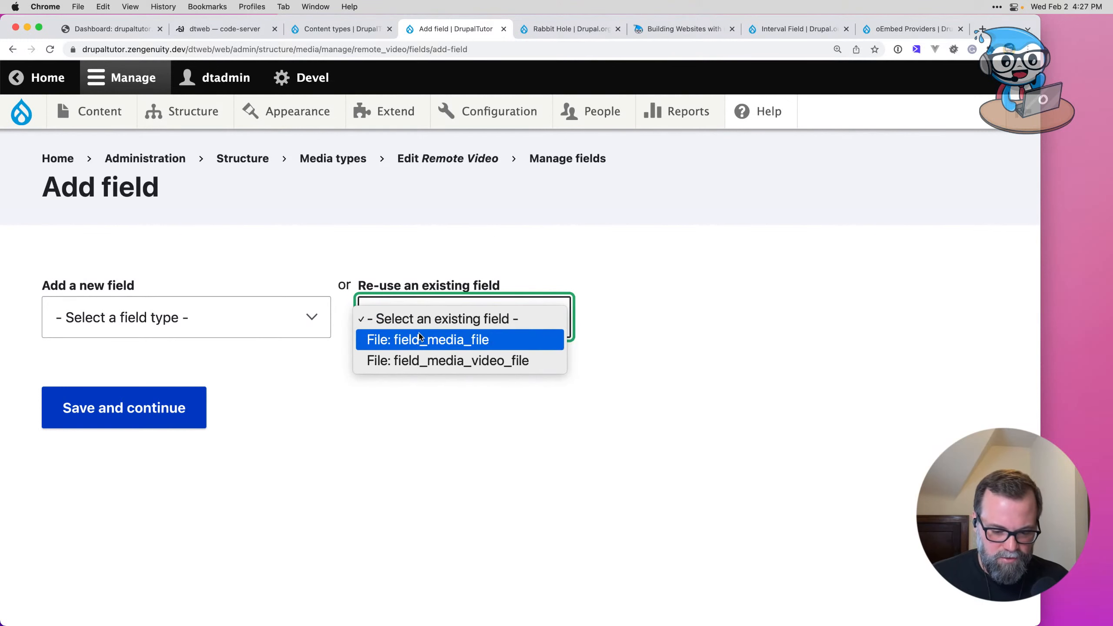
pyautogui.click(410, 316)
pyautogui.click(220, 324)
pyautogui.scroll(-5, 218, 386)
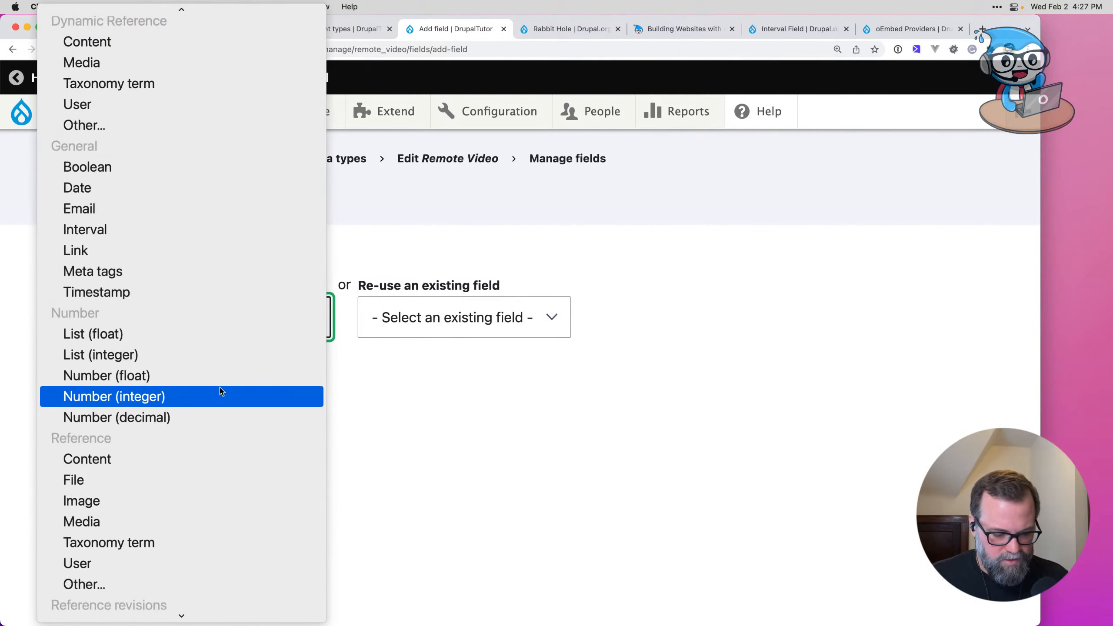
pyautogui.click(196, 280)
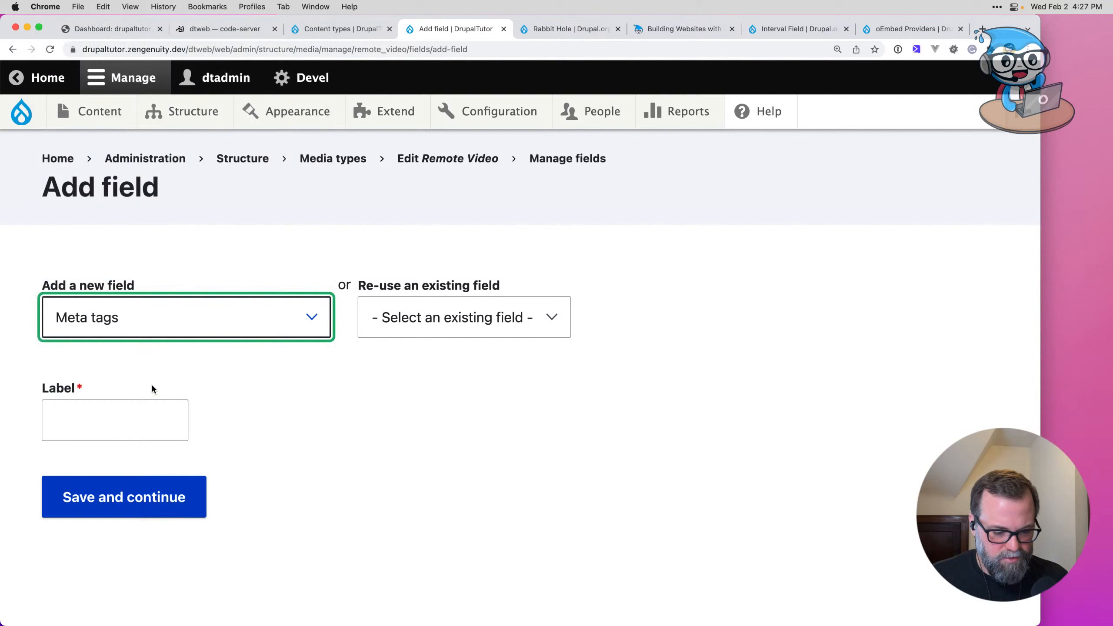
# Step: Label the new field Meta Tags with the machine name field_metatags, and continue to its field settings
pyautogui.click(127, 420)
pyautogui.write('Metatag')
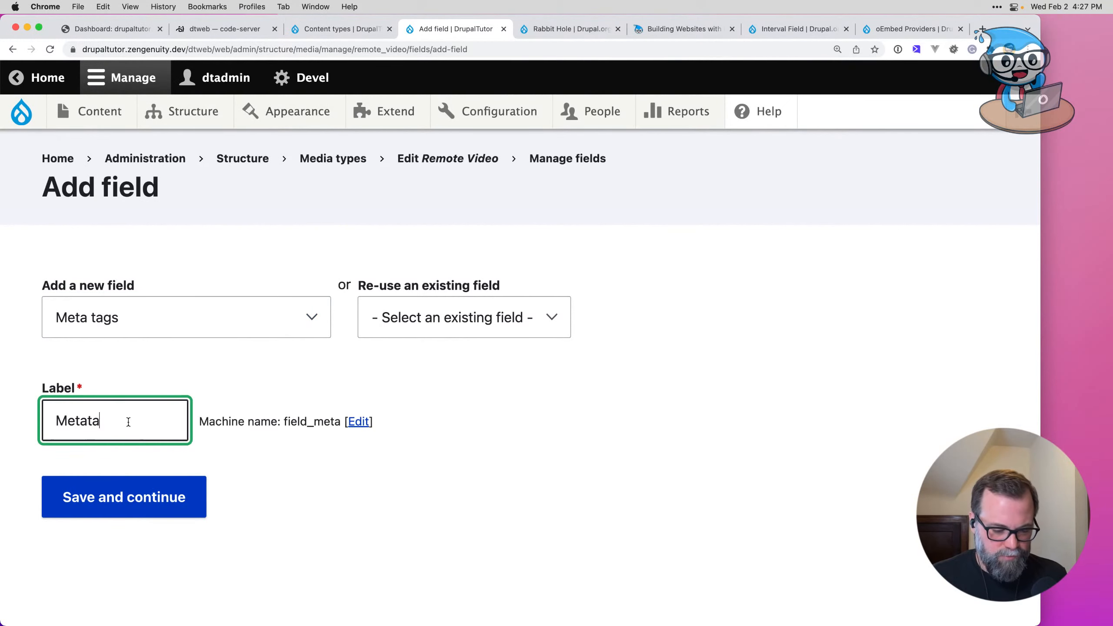
pyautogui.write('s')
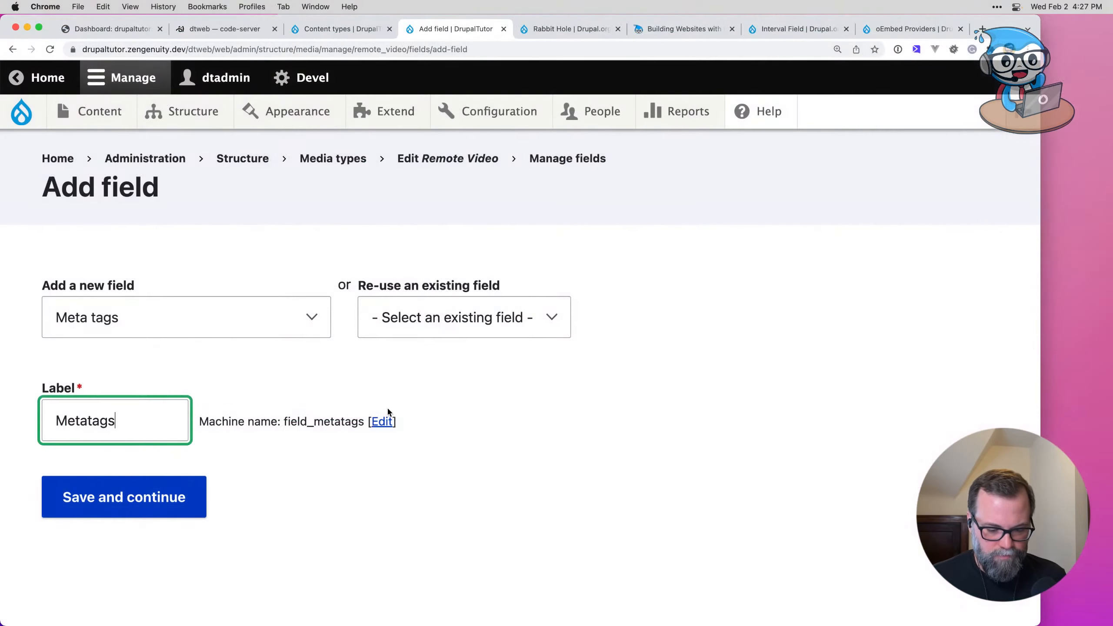
pyautogui.click(381, 421)
pyautogui.moveTo(116, 421); pyautogui.dragTo(86, 420)
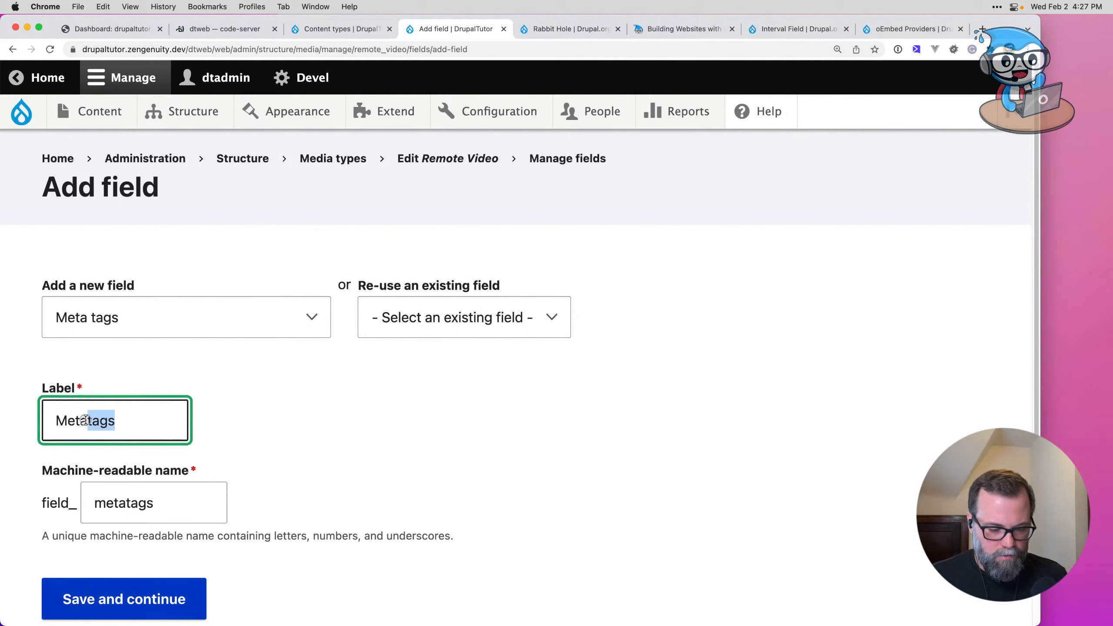
pyautogui.write('T')
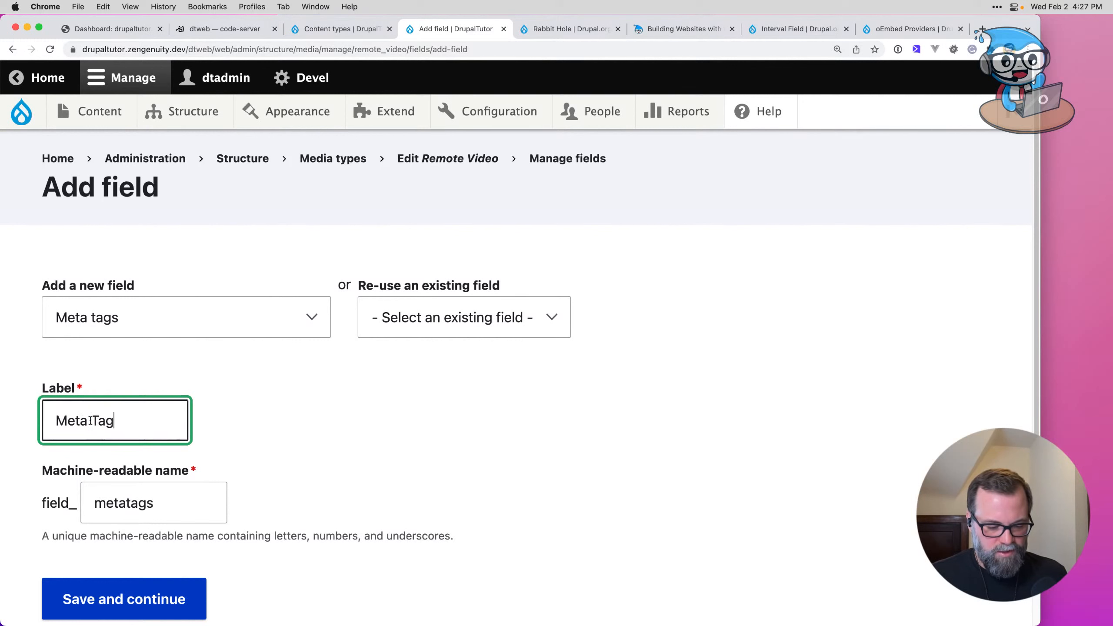
pyautogui.write('ags')
pyautogui.click(169, 589)
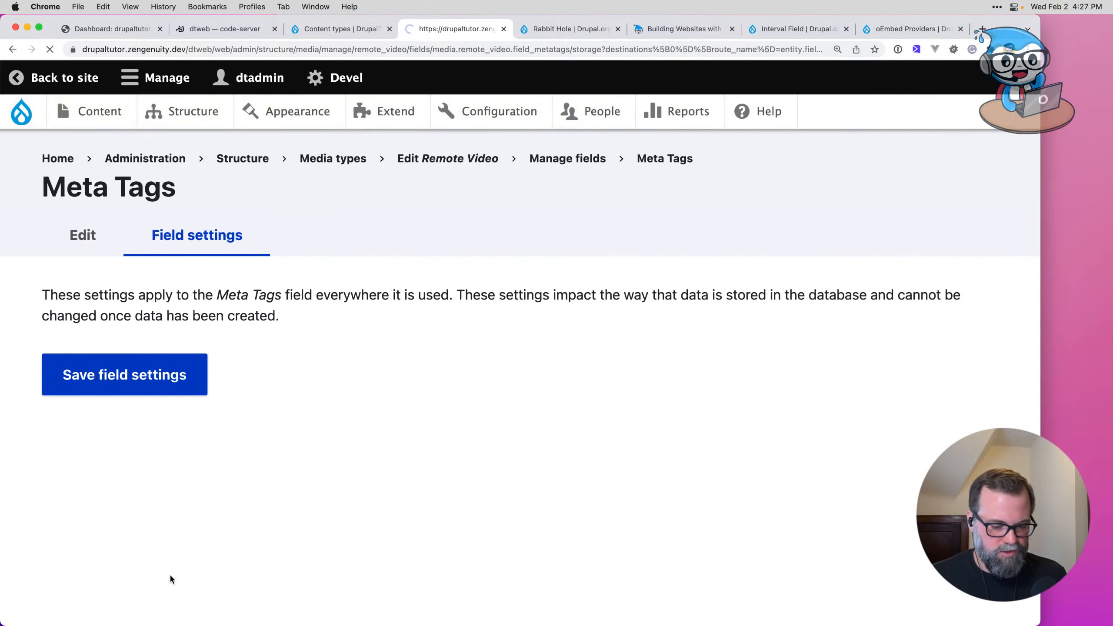
# Step: Save the Meta Tags field's settings and its configuration with the defaults
pyautogui.click(113, 385)
pyautogui.scroll(-6, 125, 465)
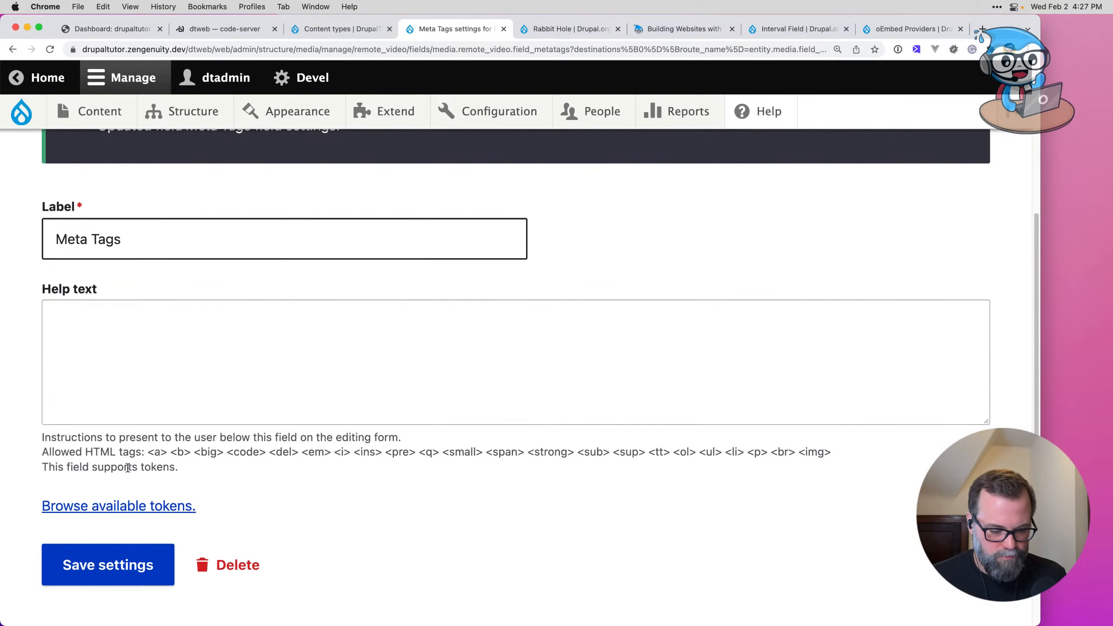
pyautogui.click(136, 509)
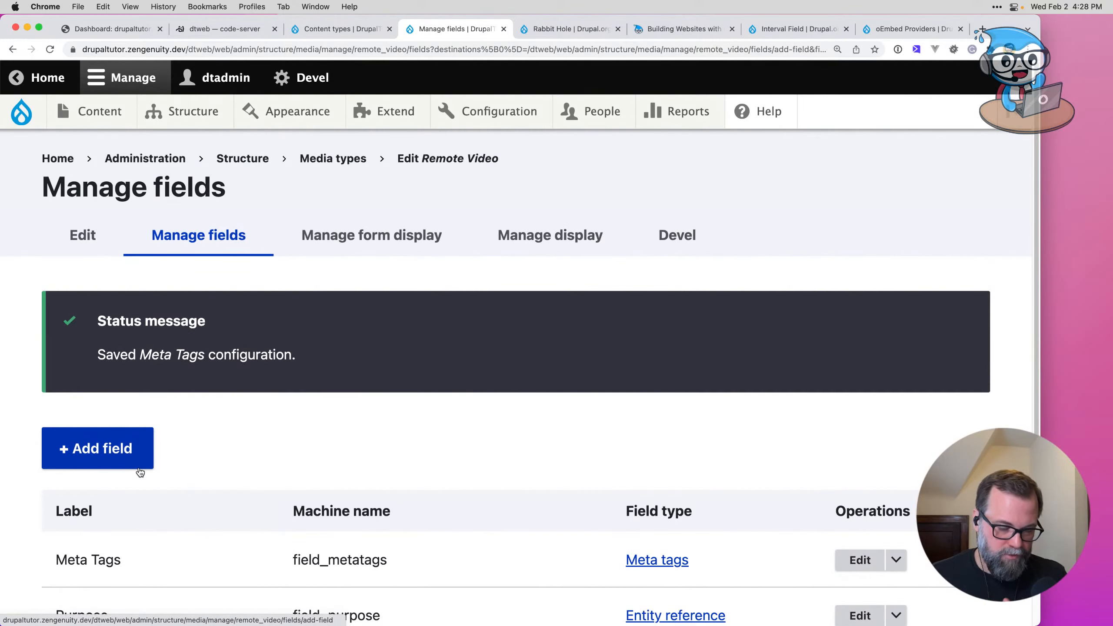
# Step: Start adding another Remote Video field, check the re-usable fields, and choose Number (integer) as the new field's type
pyautogui.scroll(-3, 139, 467)
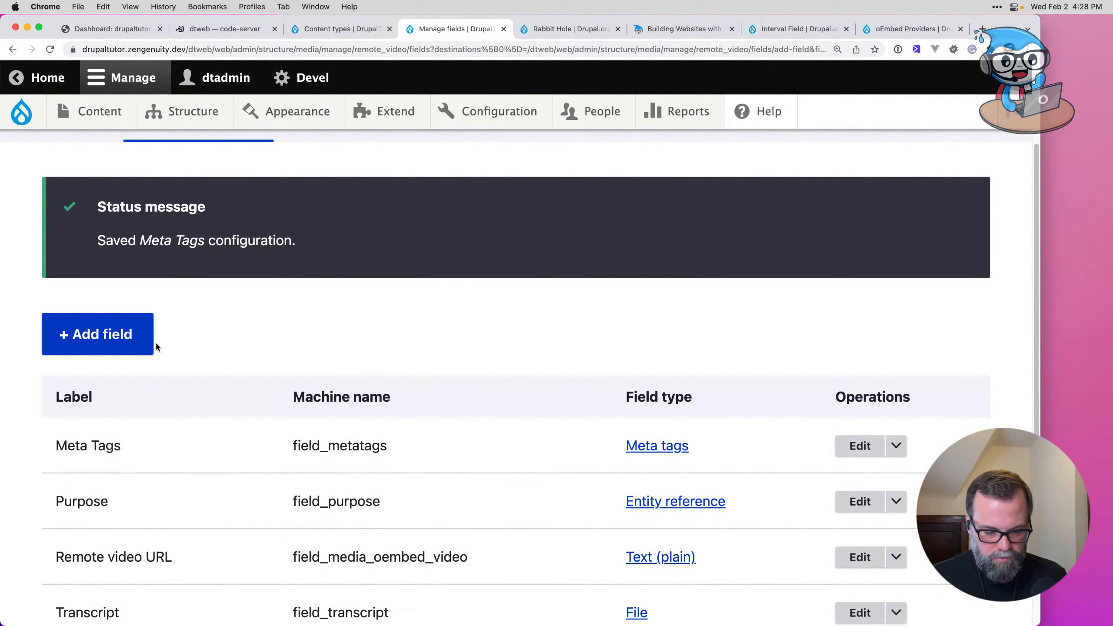
pyautogui.scroll(3, 156, 349)
pyautogui.click(143, 438)
pyautogui.click(554, 326)
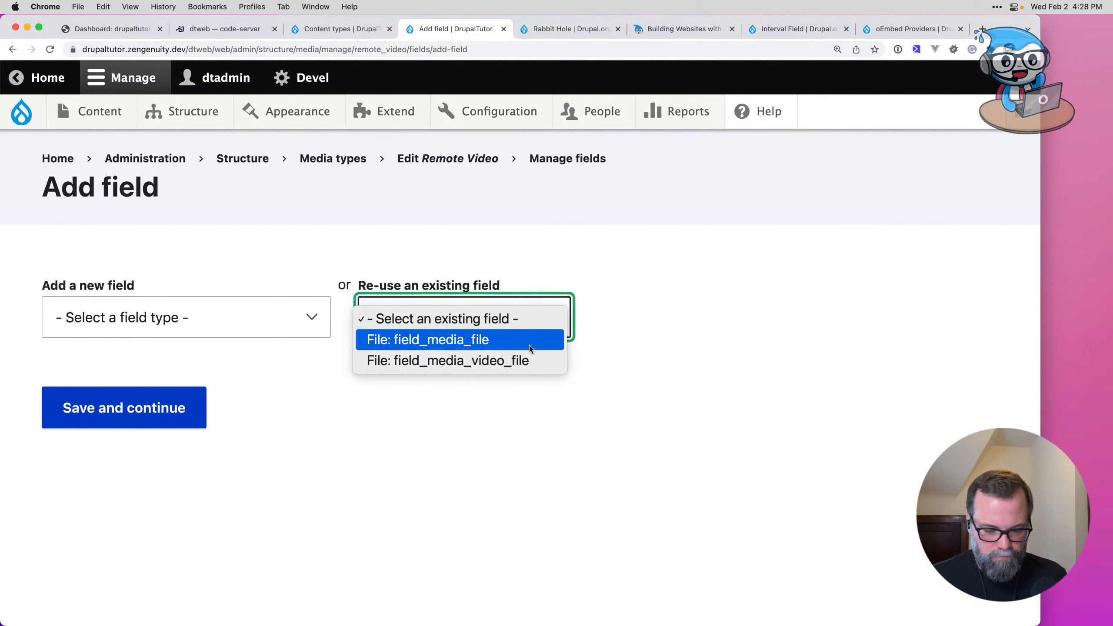
pyautogui.click(122, 335)
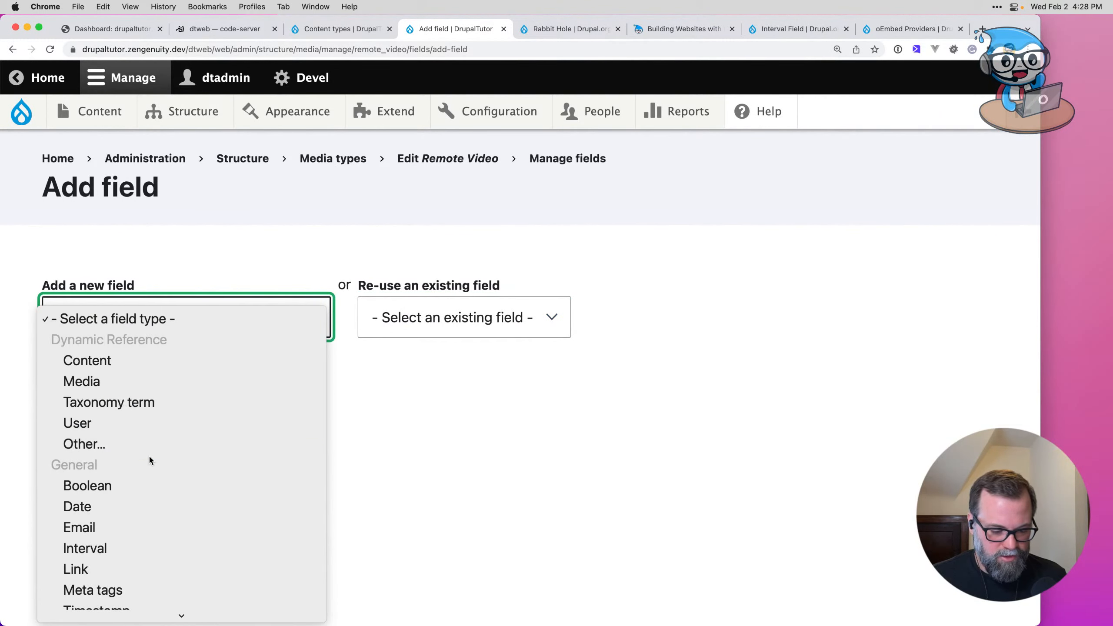
pyautogui.scroll(-5, 152, 416)
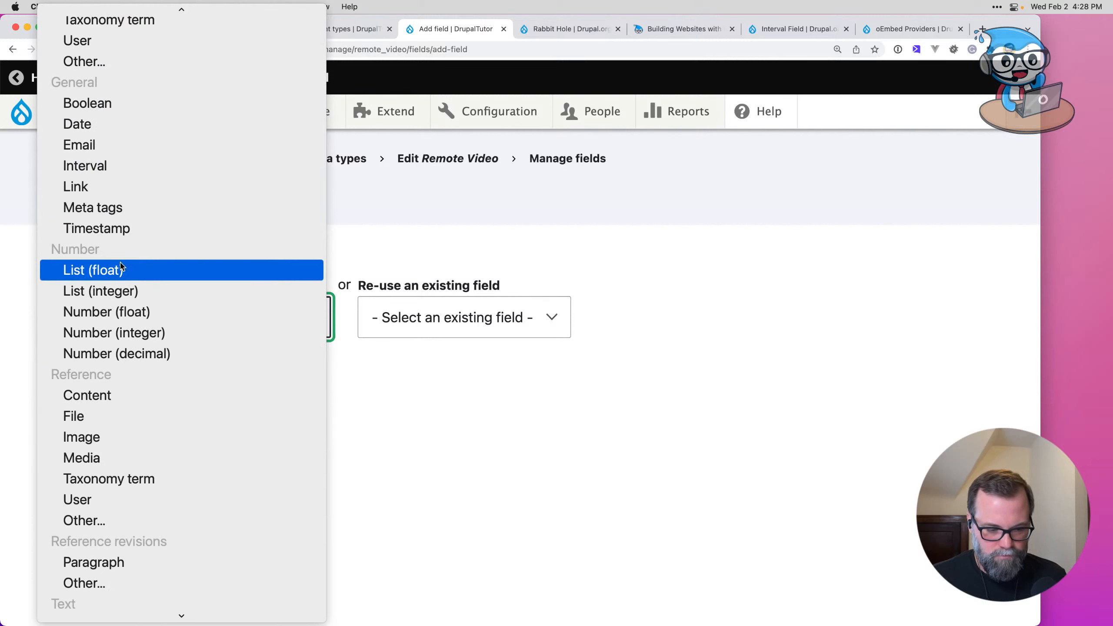
pyautogui.click(141, 334)
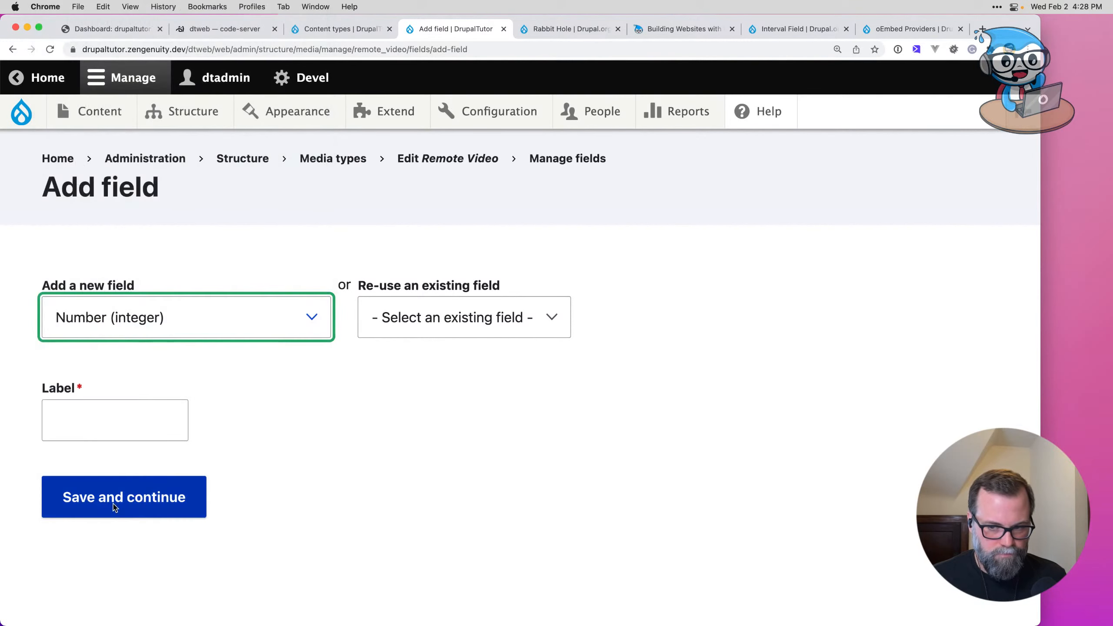
# Step: Label the integer field Migration ID, keep it limited to 1 value, and save its configuration with the defaults
pyautogui.click(94, 420)
pyautogui.write('Migra')
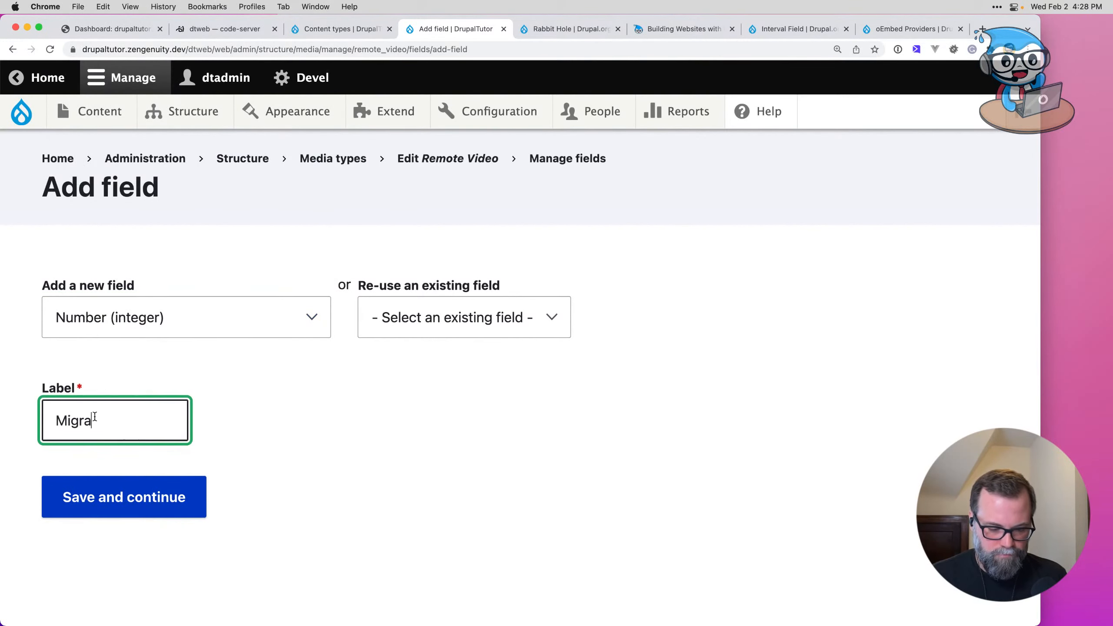
pyautogui.write('tion ID')
pyautogui.click(97, 501)
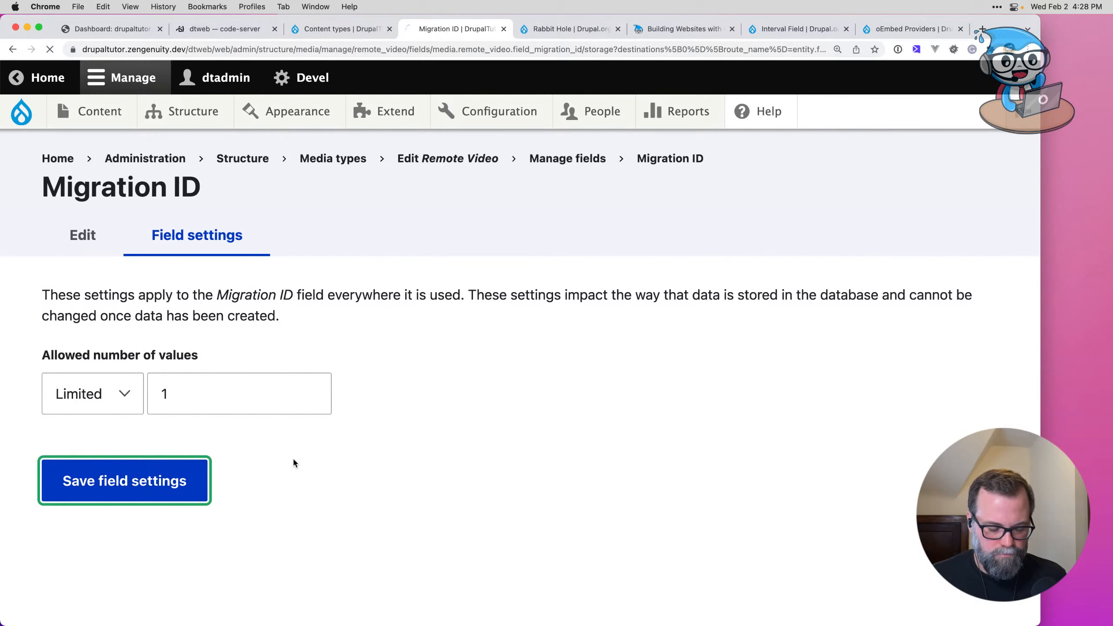
pyautogui.scroll(-15, 131, 451)
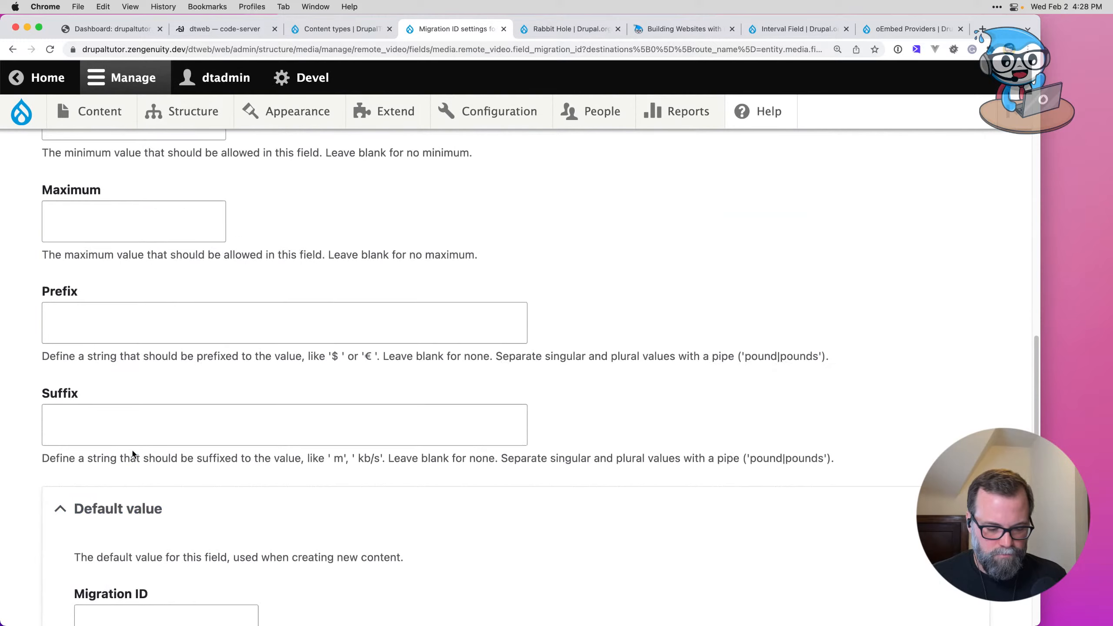
pyautogui.scroll(-5, 131, 451)
pyautogui.click(125, 522)
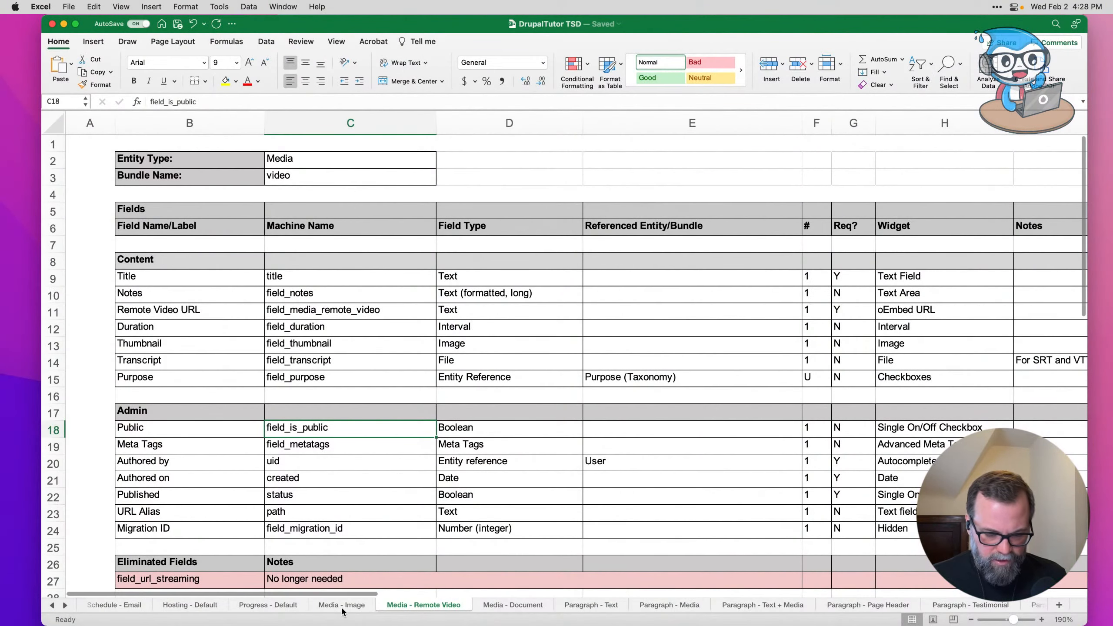
# Step: Open the Media - Image sheet in Excel, and return to Chrome to start adding a new media type
pyautogui.click(342, 606)
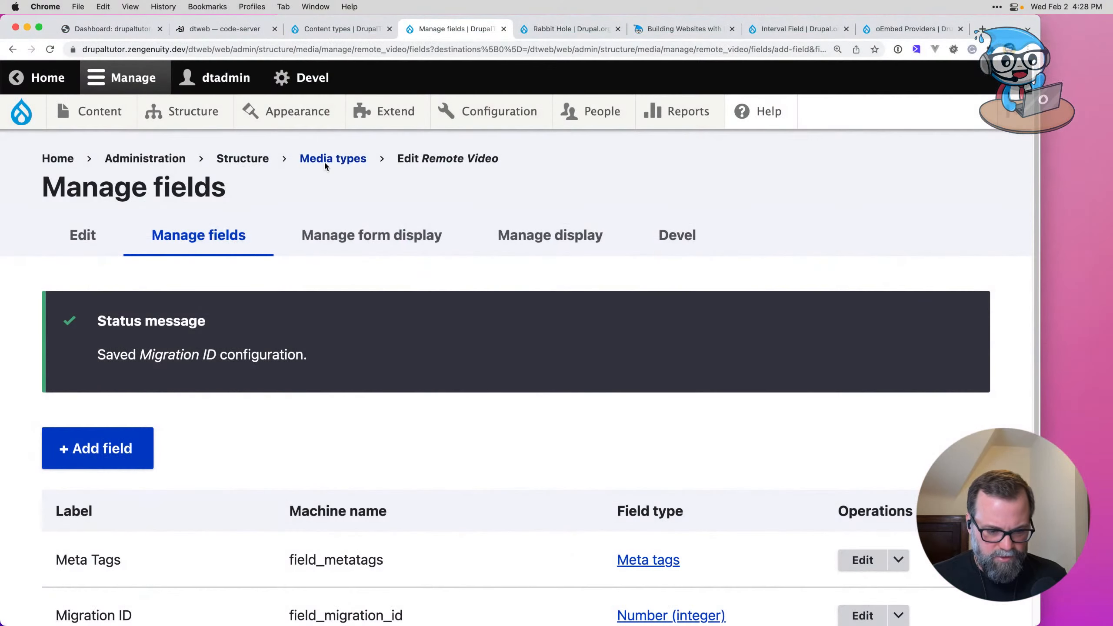
pyautogui.click(326, 163)
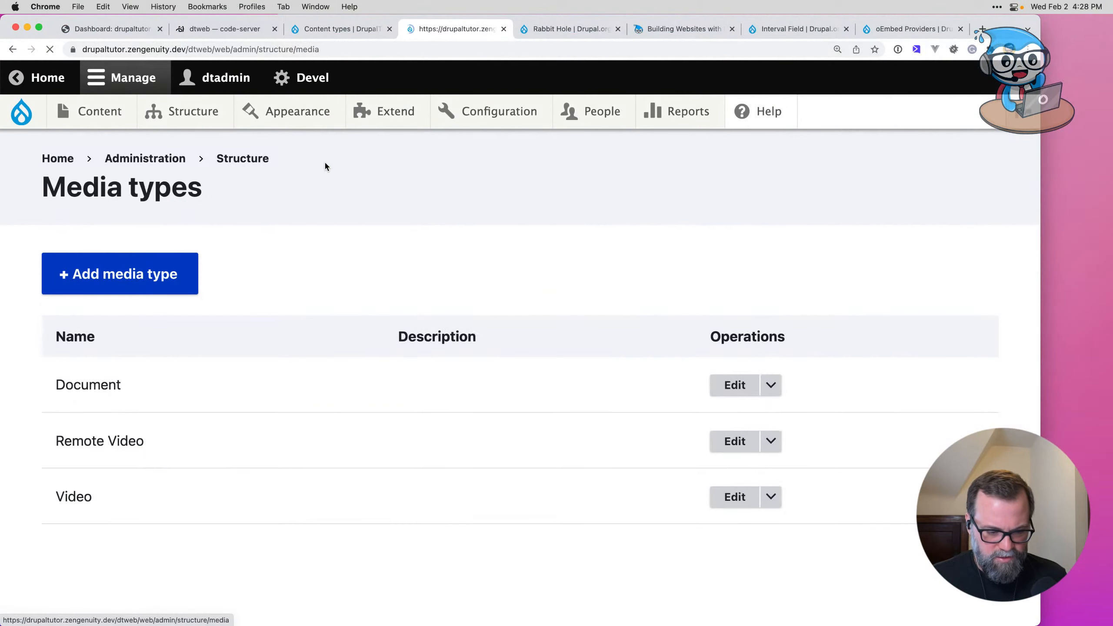
pyautogui.click(85, 284)
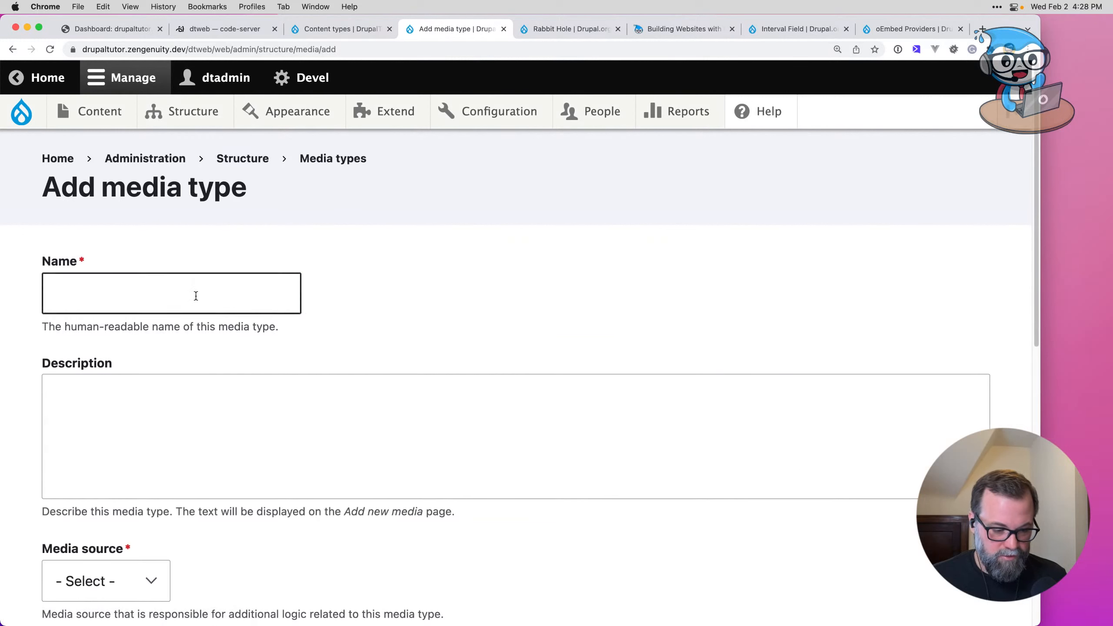
# Step: Name the new media type Image and set its media source to Image
pyautogui.click(194, 294)
pyautogui.write('Image')
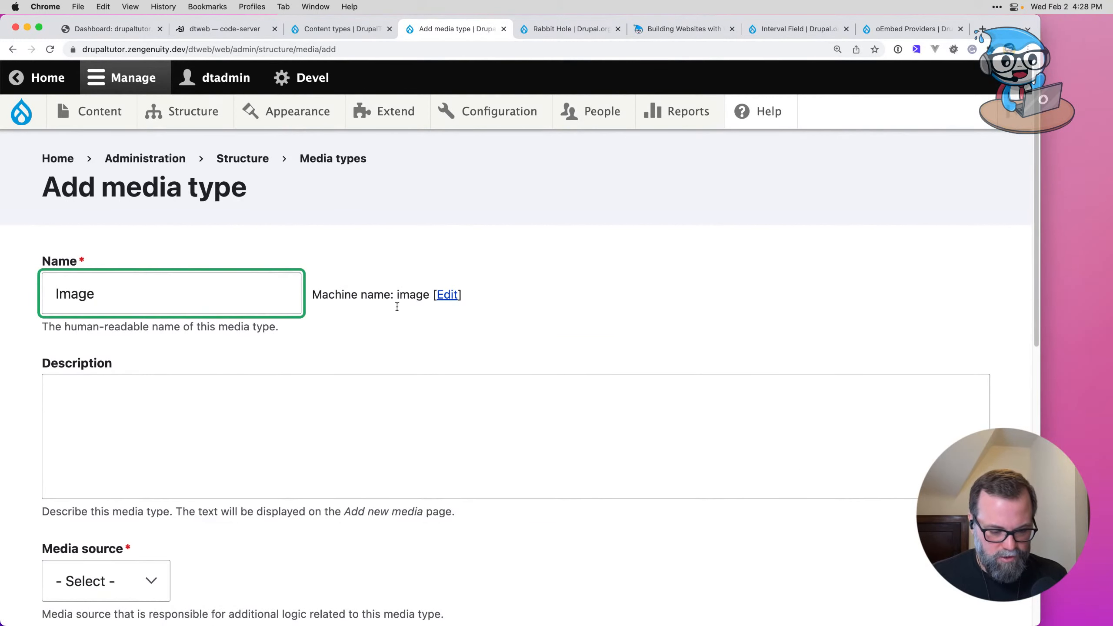
pyautogui.scroll(-5, 397, 304)
pyautogui.click(116, 423)
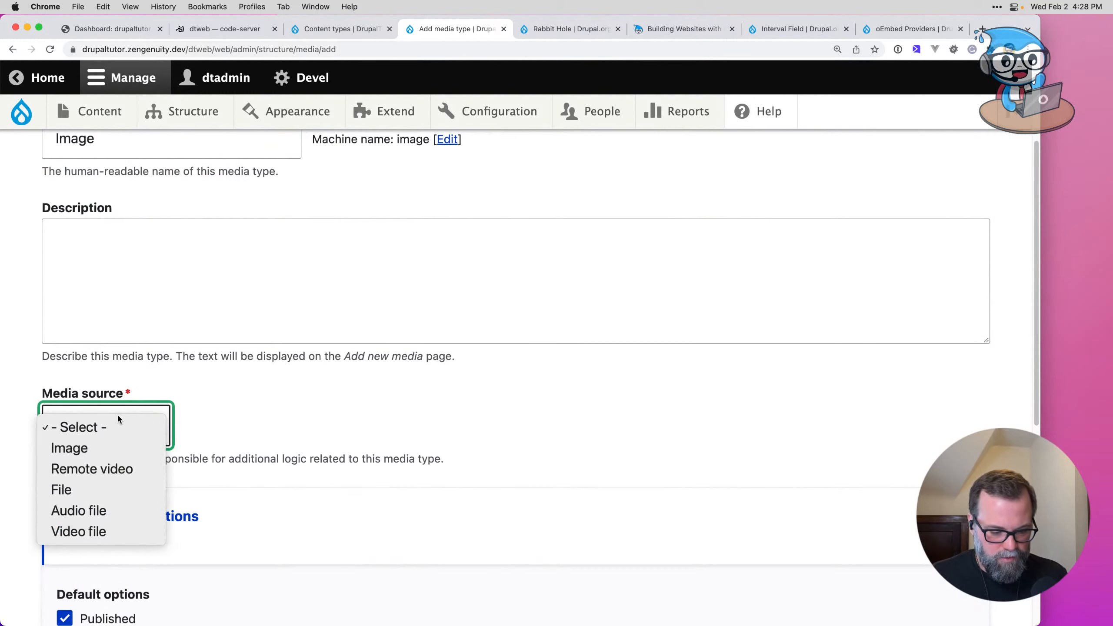
pyautogui.click(123, 450)
# Step: Map the Name metadata of the Image media type to the Name entity field
pyautogui.scroll(-10, 268, 434)
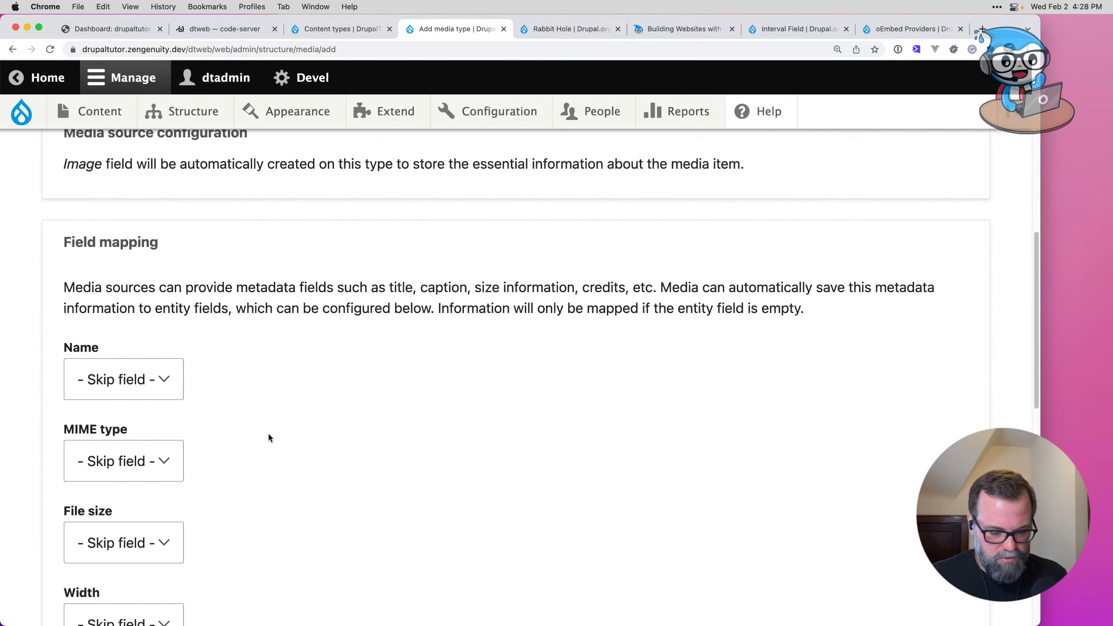
pyautogui.scroll(-3, 268, 437)
pyautogui.click(151, 263)
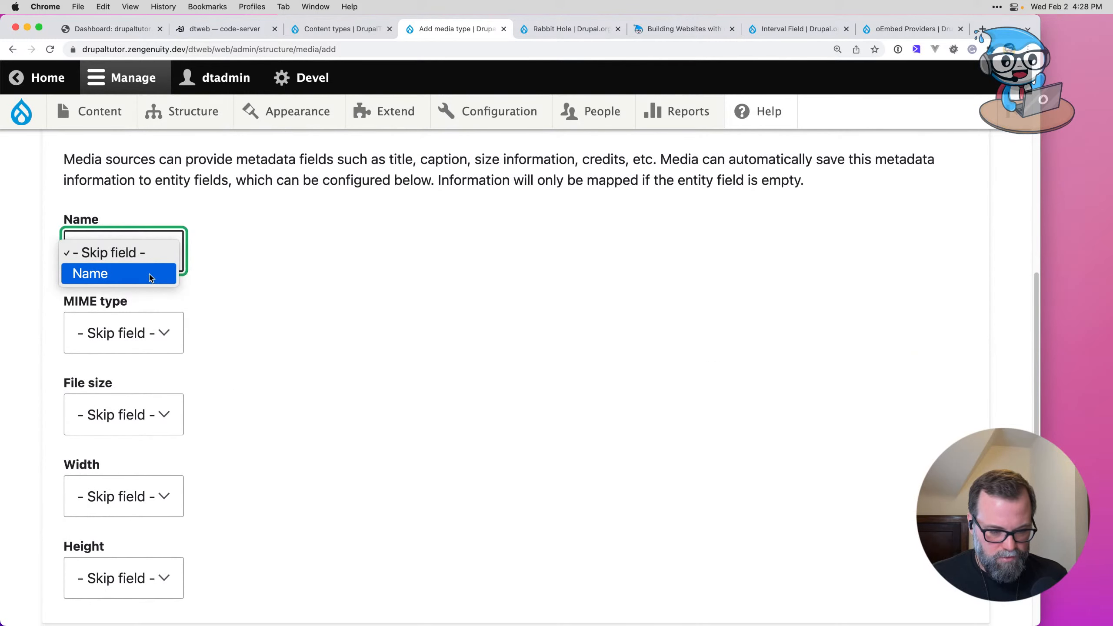
pyautogui.click(150, 276)
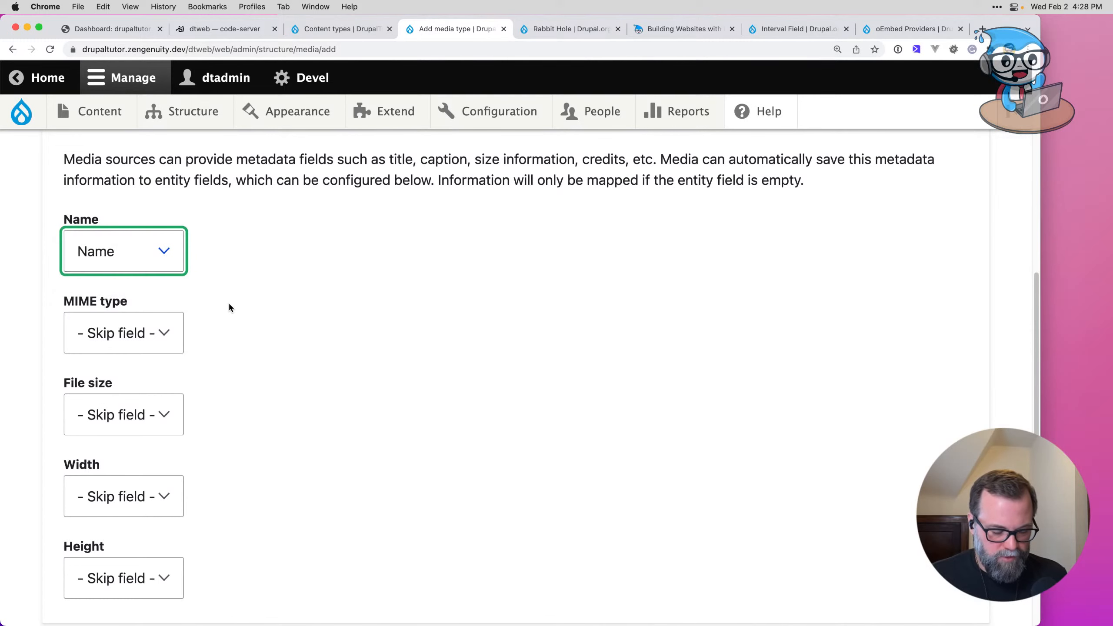
pyautogui.scroll(-5, 229, 305)
pyautogui.scroll(-4, 219, 346)
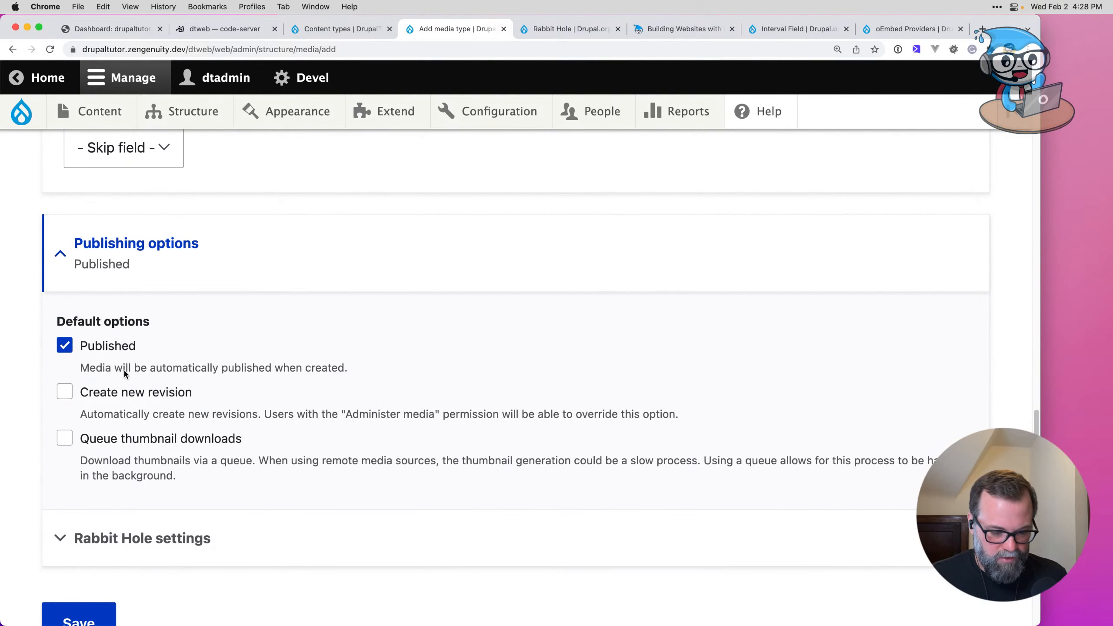
# Step: Set the Image media type's Rabbit Hole behavior to Page not found and save the media type
pyautogui.scroll(-3, 143, 439)
pyautogui.click(147, 434)
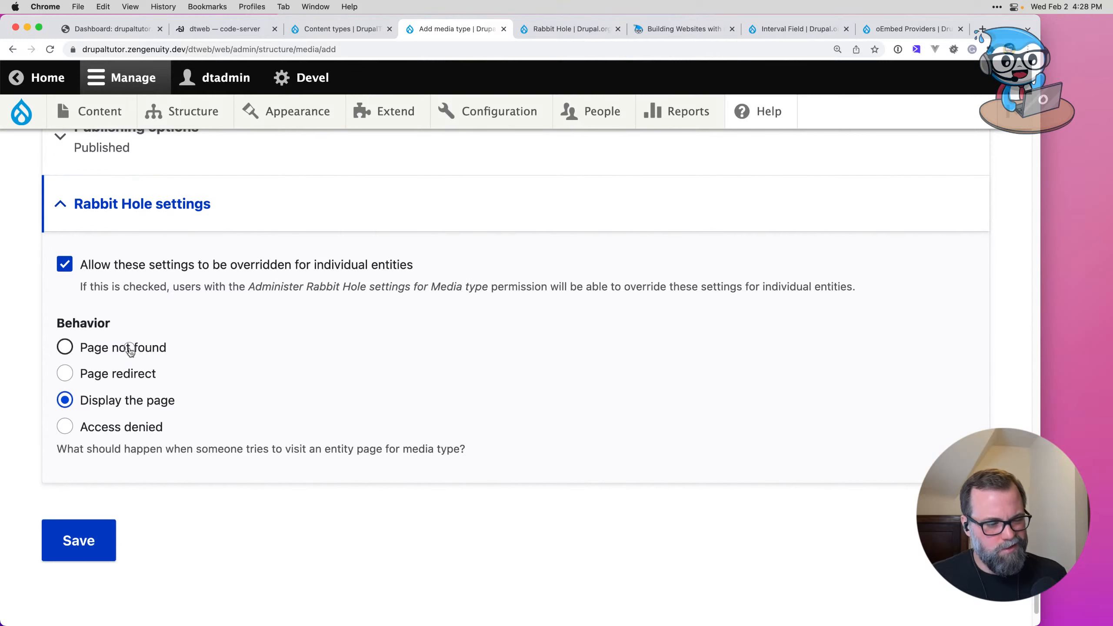
pyautogui.click(133, 351)
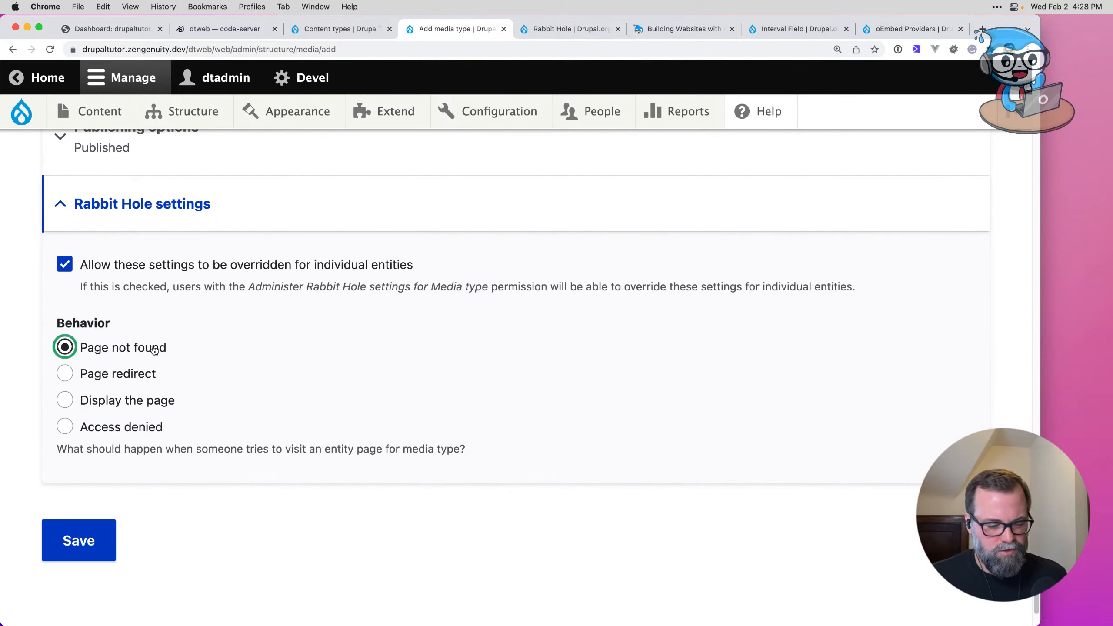
pyautogui.click(113, 541)
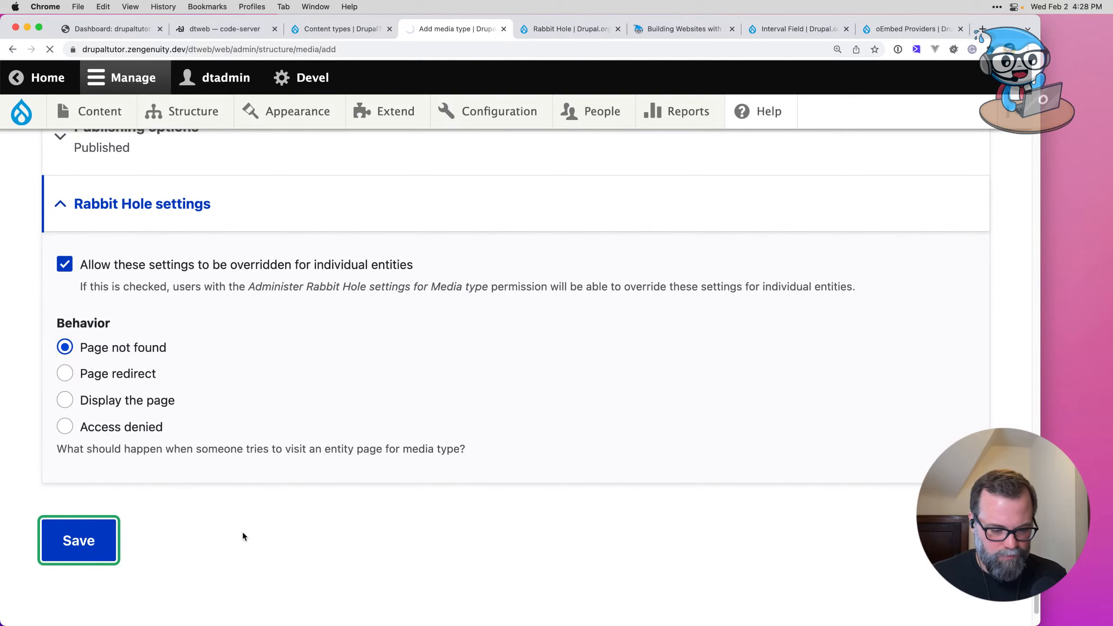
# Step: Open the field management page of the Image media type, and check the fields specified on the Media - Image sheet in Excel
pyautogui.scroll(-5, 244, 527)
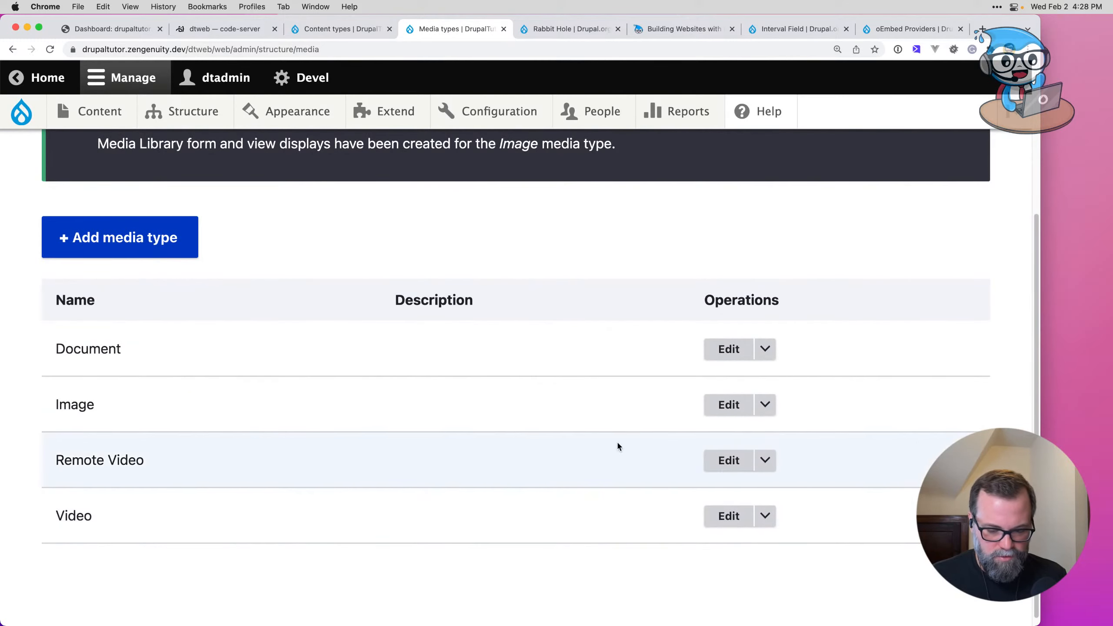
pyautogui.click(766, 405)
pyautogui.click(701, 433)
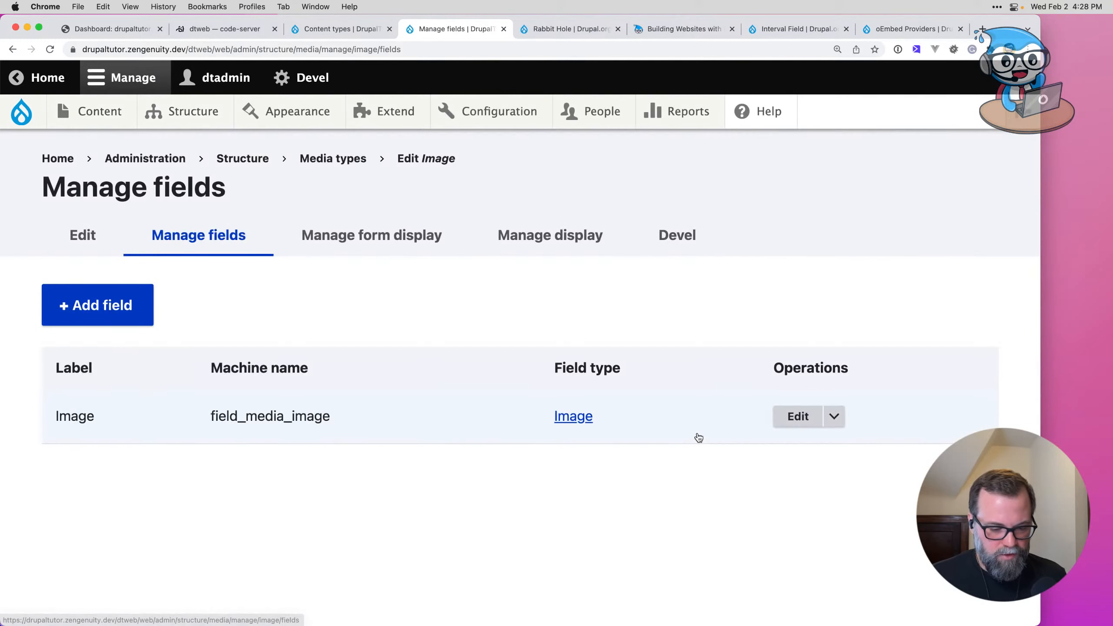
pyautogui.press('super+Tab')
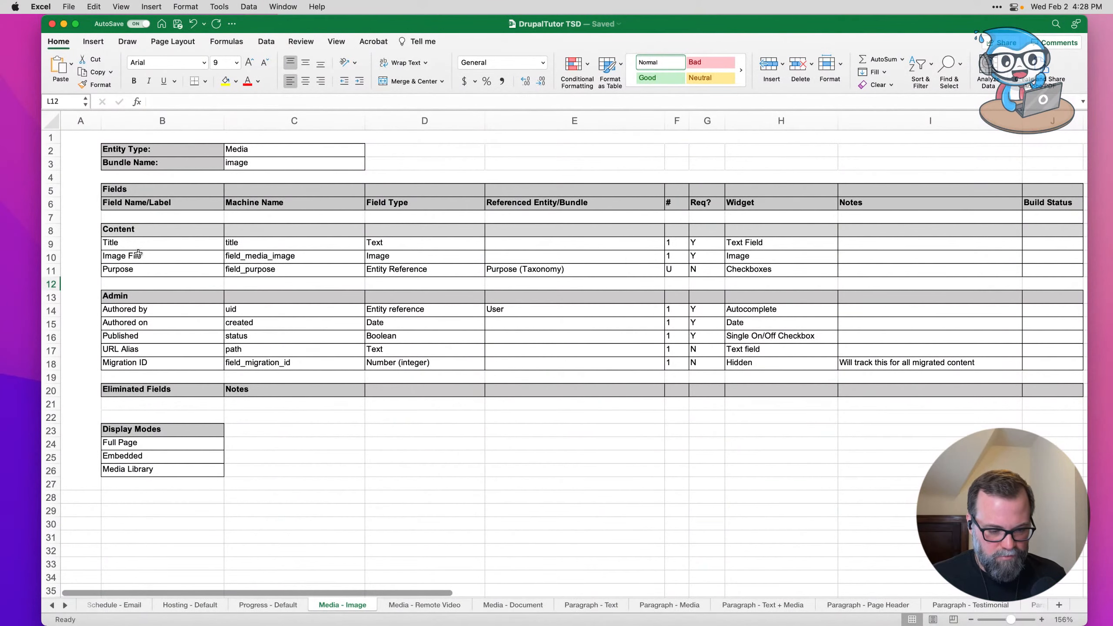
pyautogui.click(160, 366)
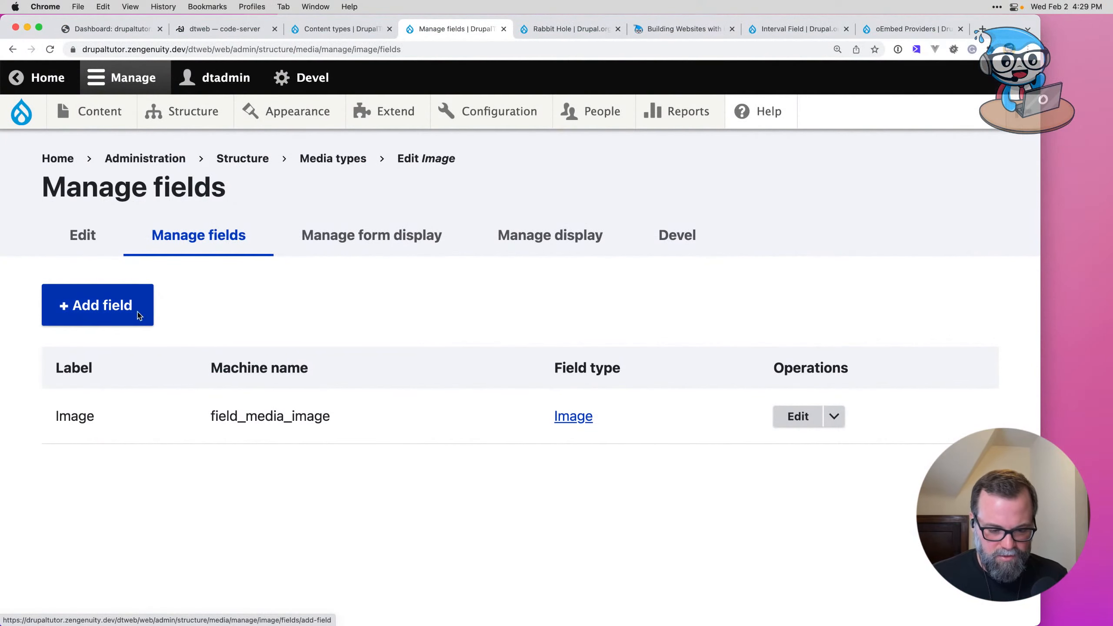
# Step: In Chrome, add the existing entity reference field field_purpose to the Image media type with the label Purpose
pyautogui.click(140, 316)
pyautogui.click(422, 321)
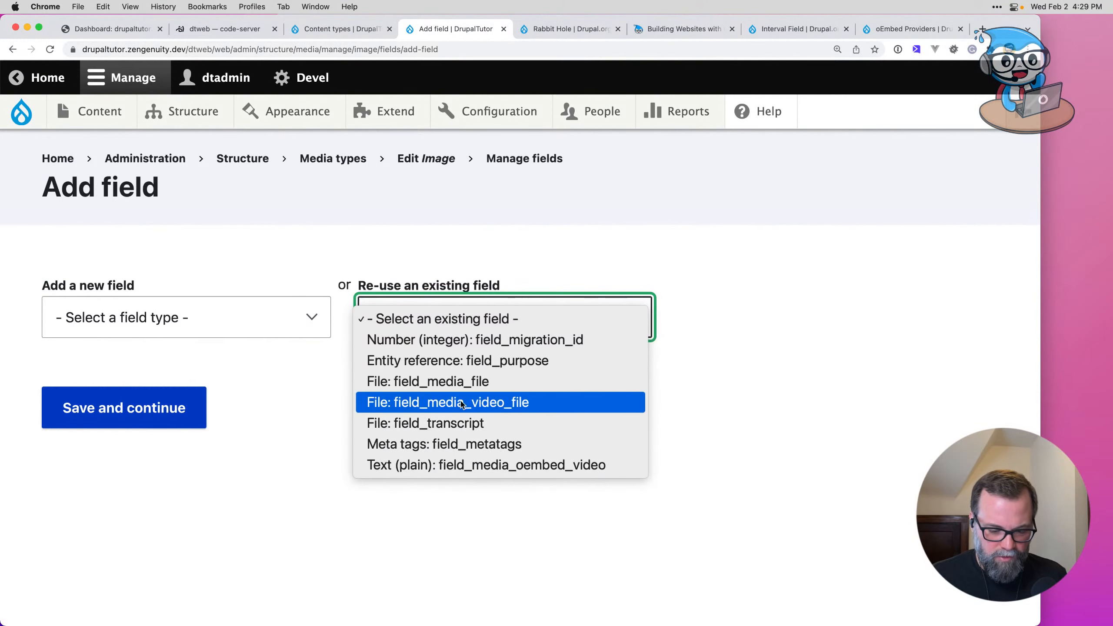
pyautogui.click(446, 361)
pyautogui.click(137, 494)
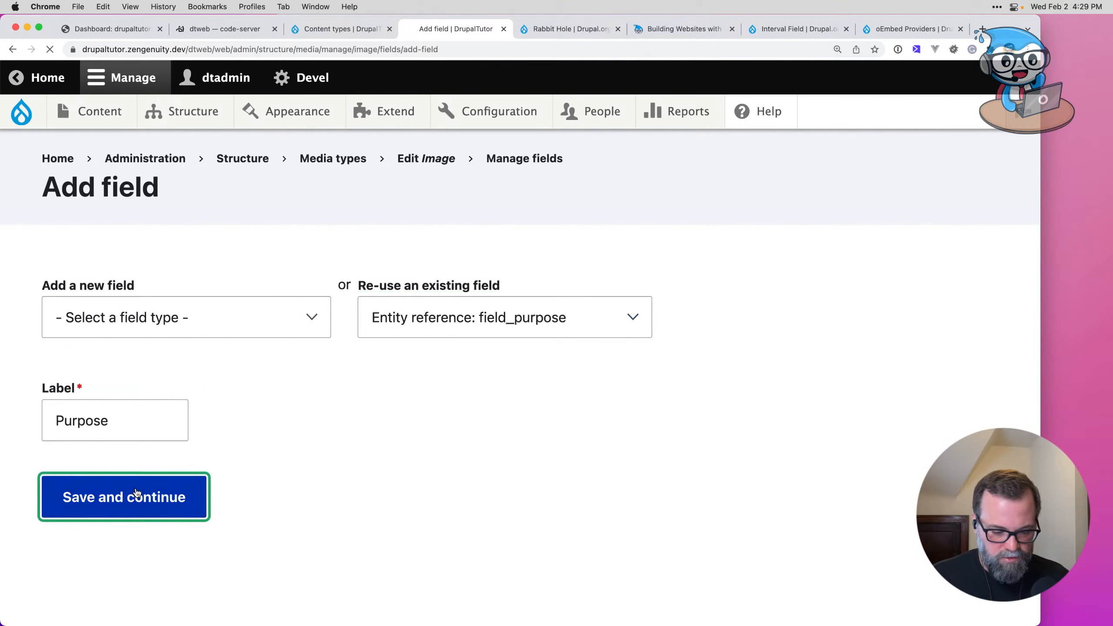
# Step: Restrict the Purpose field's references to the Purpose vocabulary and save its settings
pyautogui.scroll(-4, 155, 437)
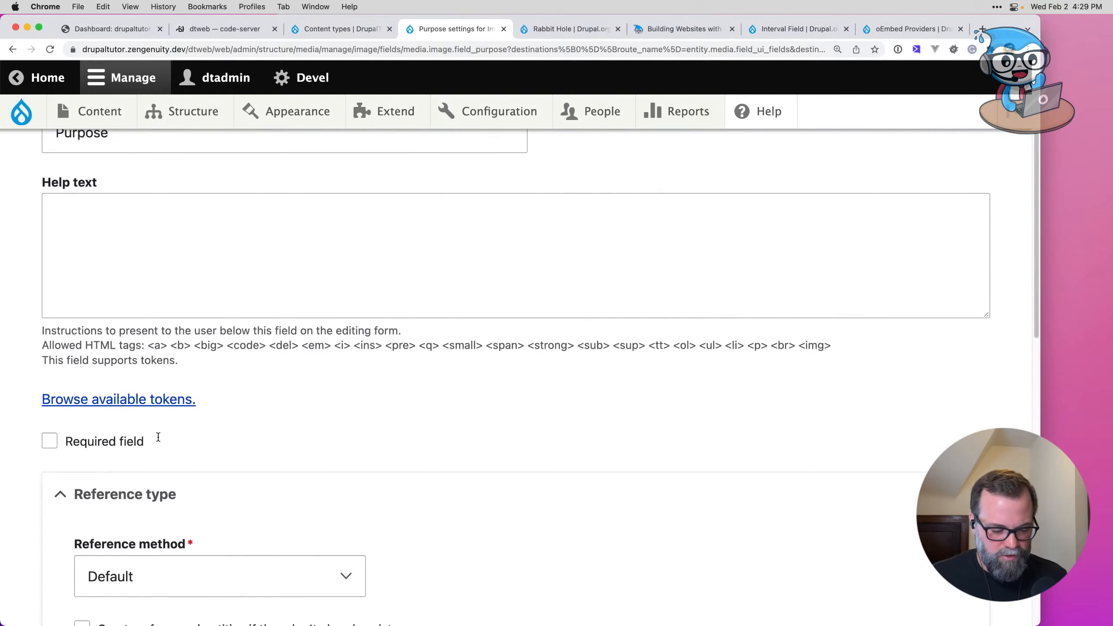
pyautogui.scroll(-8, 158, 437)
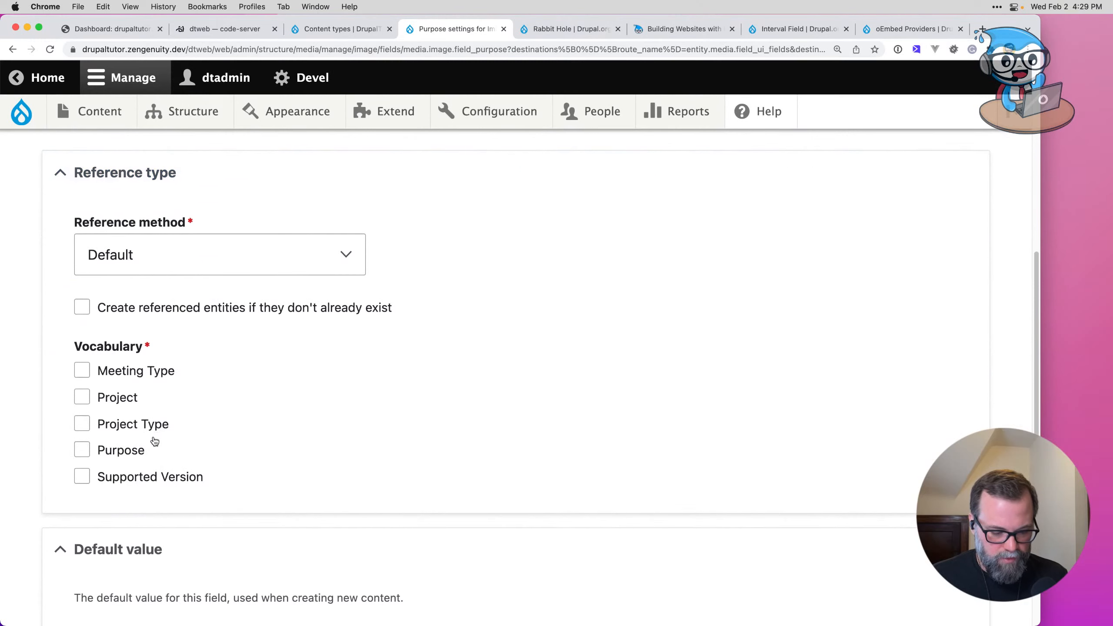
pyautogui.click(131, 448)
pyautogui.scroll(-11, 236, 455)
pyautogui.click(117, 520)
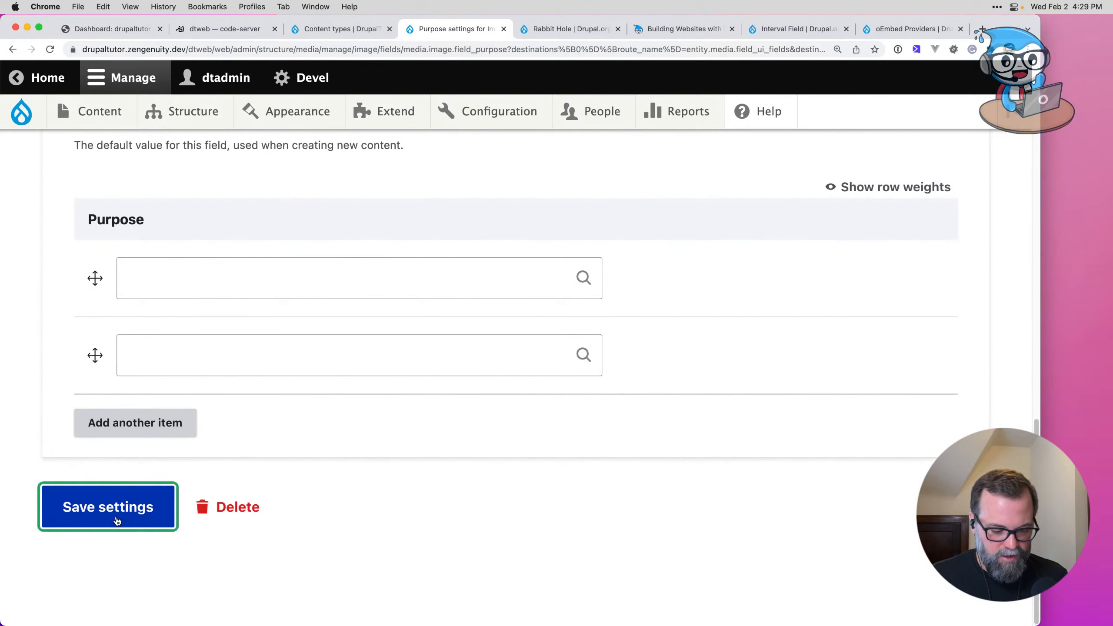
# Step: Add the existing integer field field_migration_id to the Image media type and save its settings with the defaults
pyautogui.scroll(-3, 369, 486)
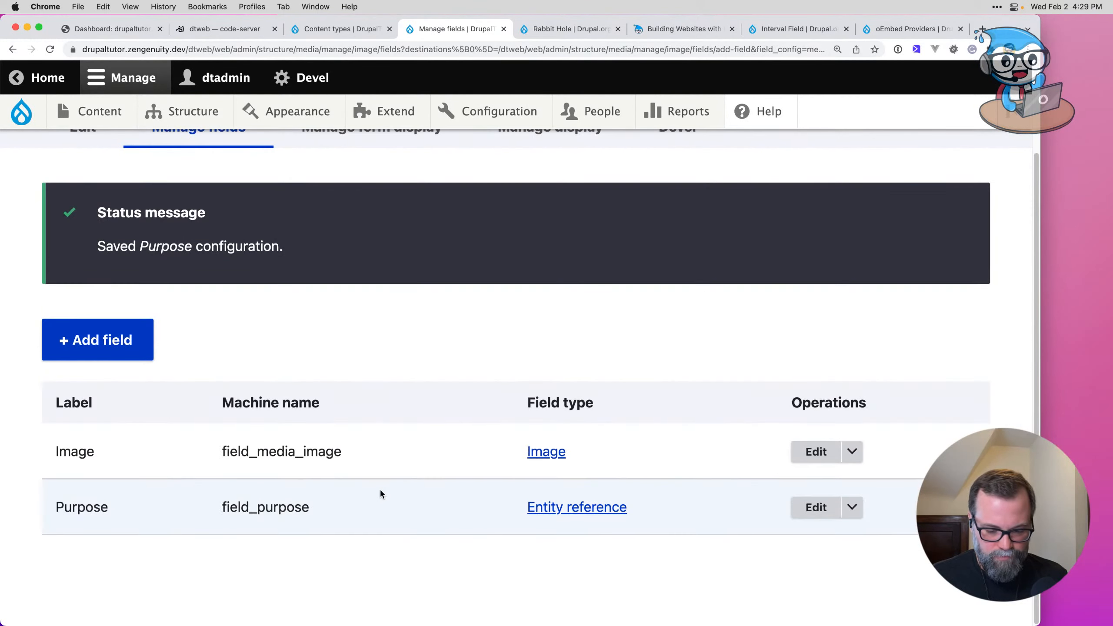
pyautogui.click(95, 343)
pyautogui.click(395, 317)
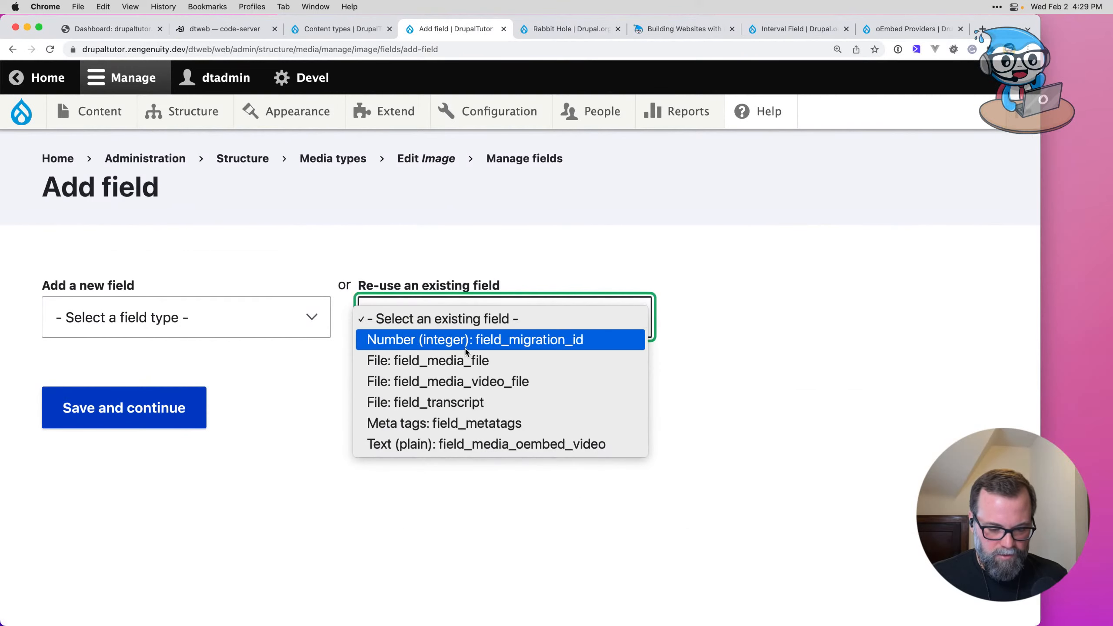
pyautogui.click(391, 346)
pyautogui.click(122, 495)
pyautogui.scroll(-10, 219, 436)
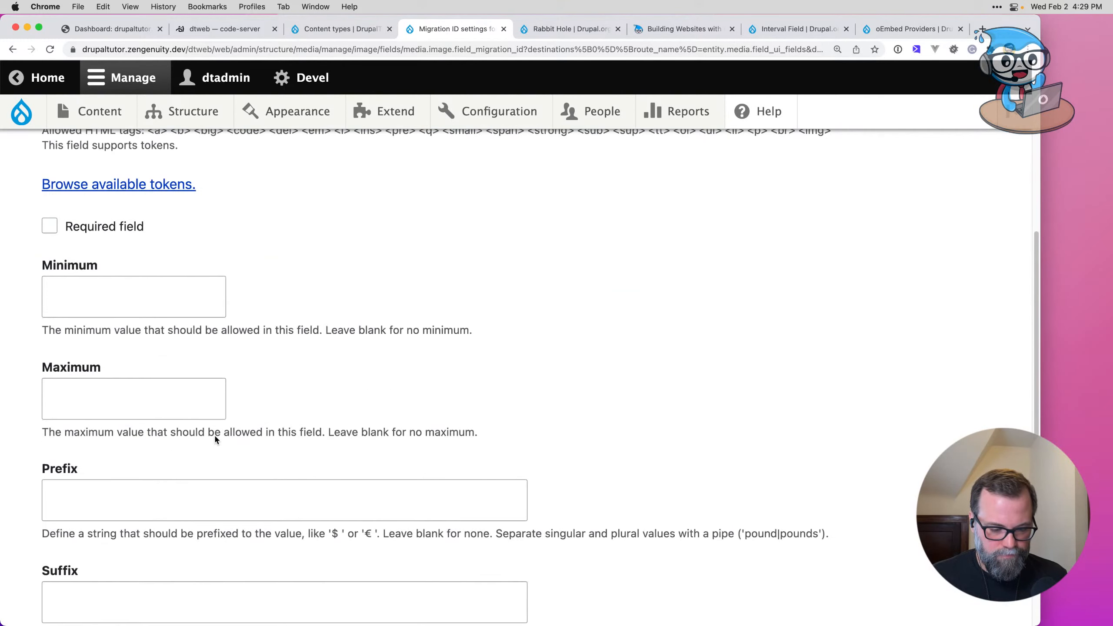
pyautogui.scroll(-5, 214, 434)
pyautogui.click(115, 558)
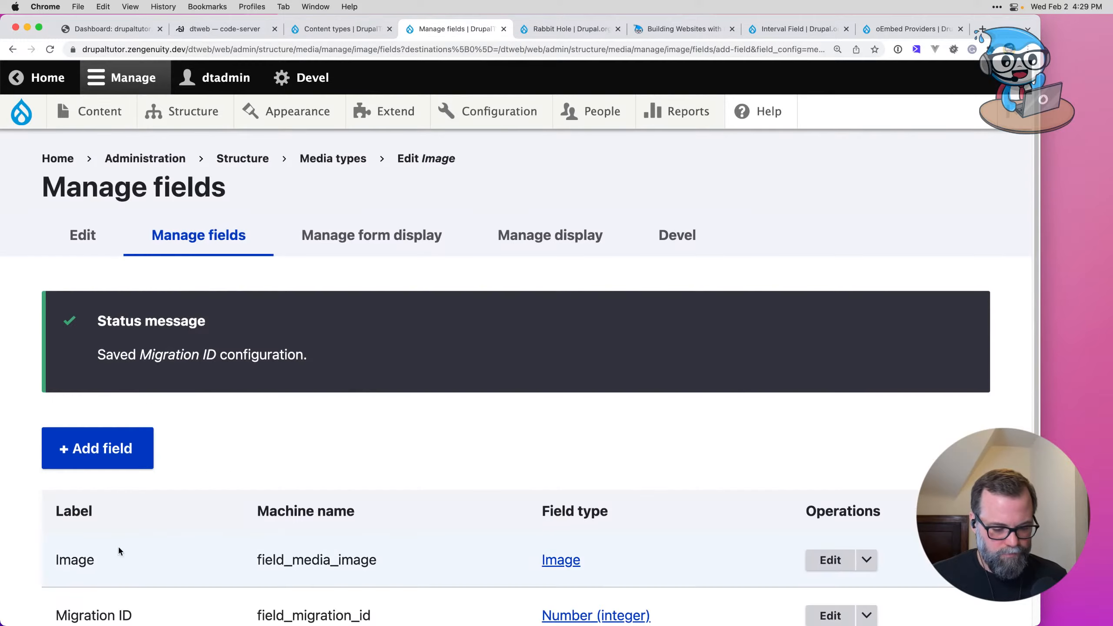
# Step: Switch to Excel and check the Media - Remote Video and Media - Document specification sheets
pyautogui.press('super+Tab')
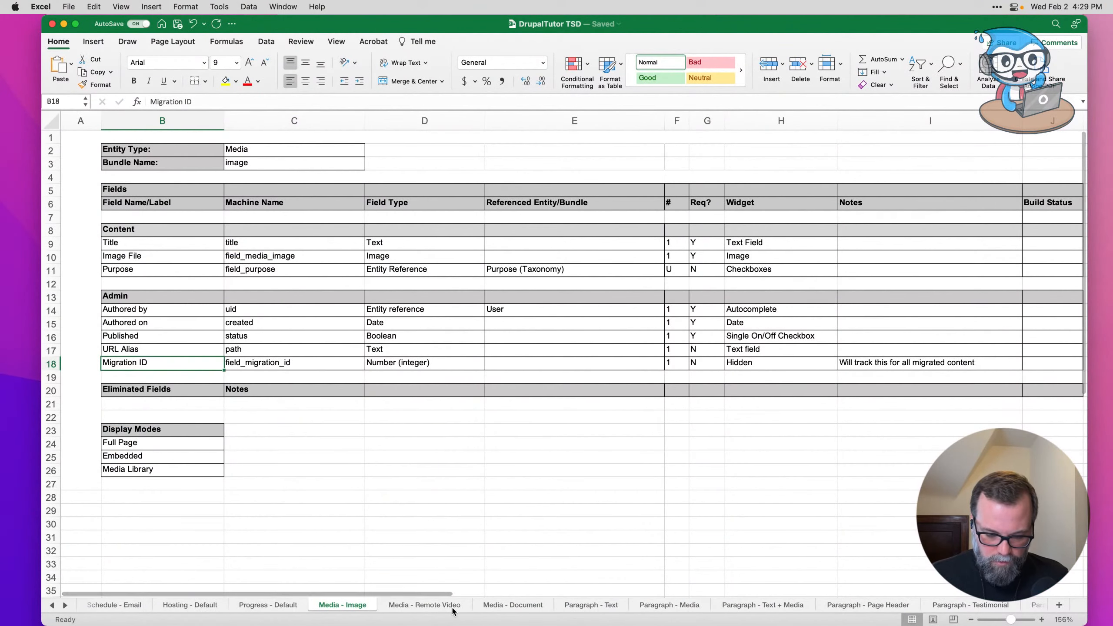
pyautogui.click(453, 610)
pyautogui.click(543, 612)
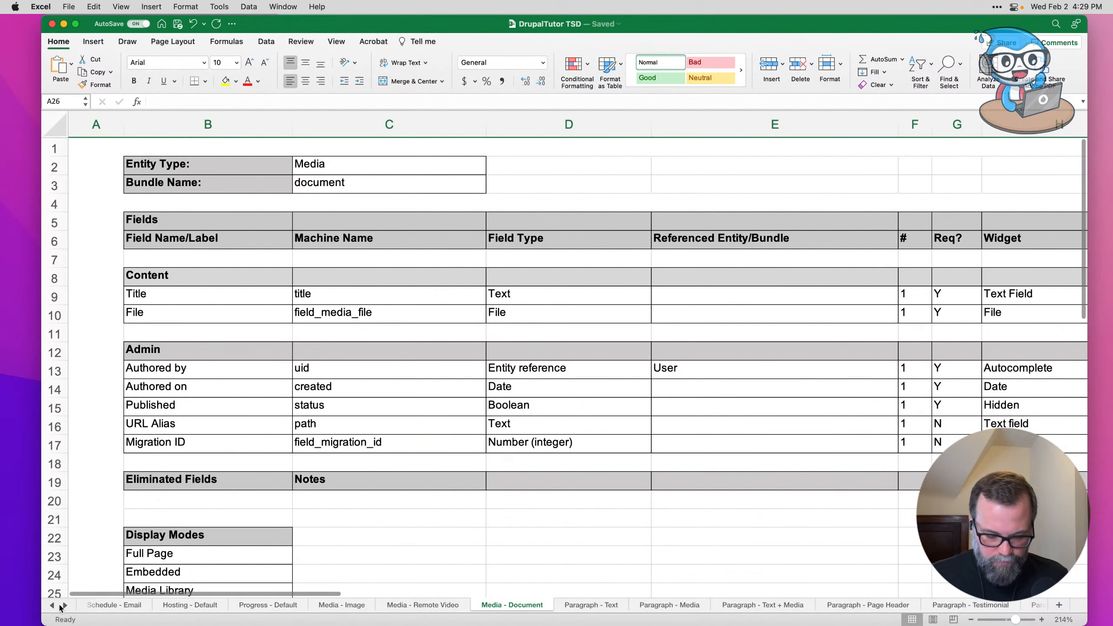
# Step: Look through the workbook's sheet list, from the paragraph and taxonomy sheets back to the content and course sheets
pyautogui.click(69, 608)
pyautogui.click(69, 608)
pyautogui.click(68, 607)
pyautogui.click(67, 608)
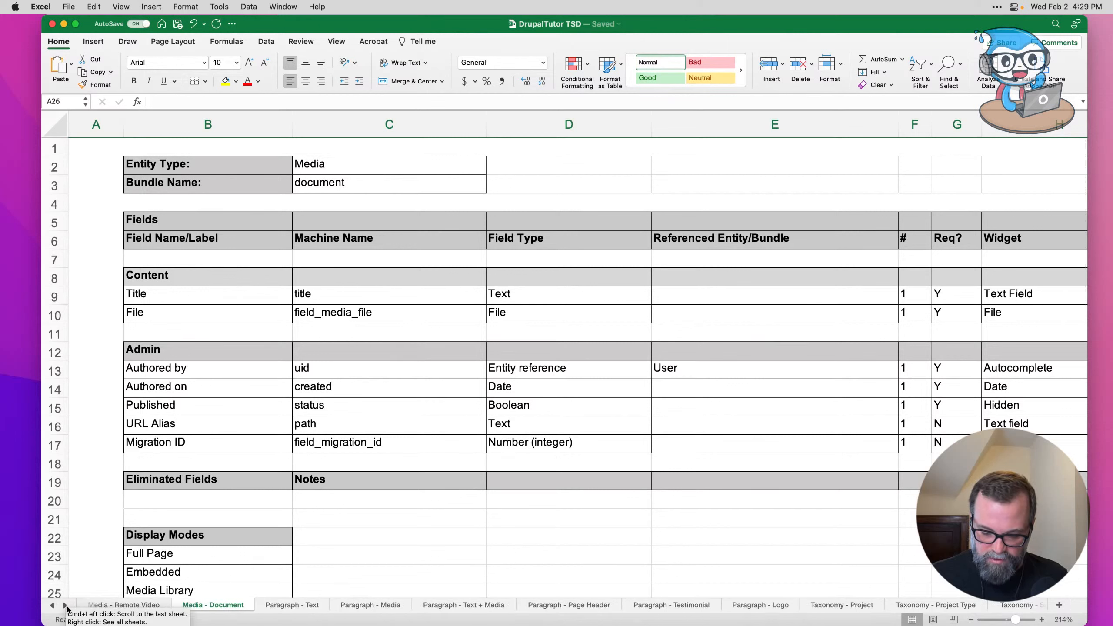
pyautogui.click(67, 608)
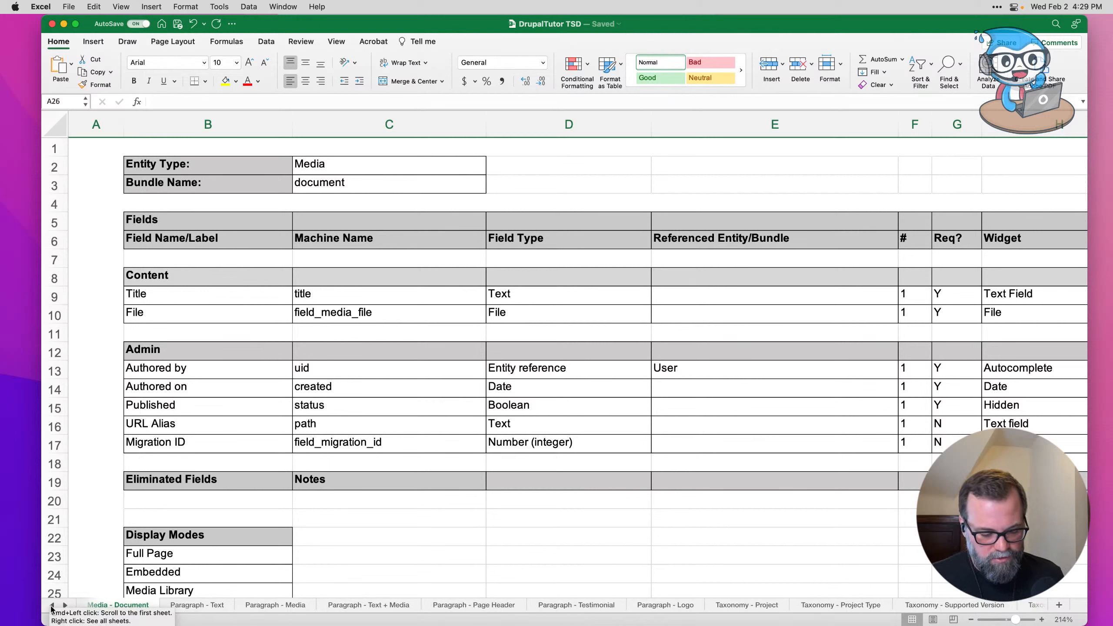
pyautogui.click(52, 608)
pyautogui.click(52, 608)
pyautogui.click(52, 608)
pyautogui.click(52, 608)
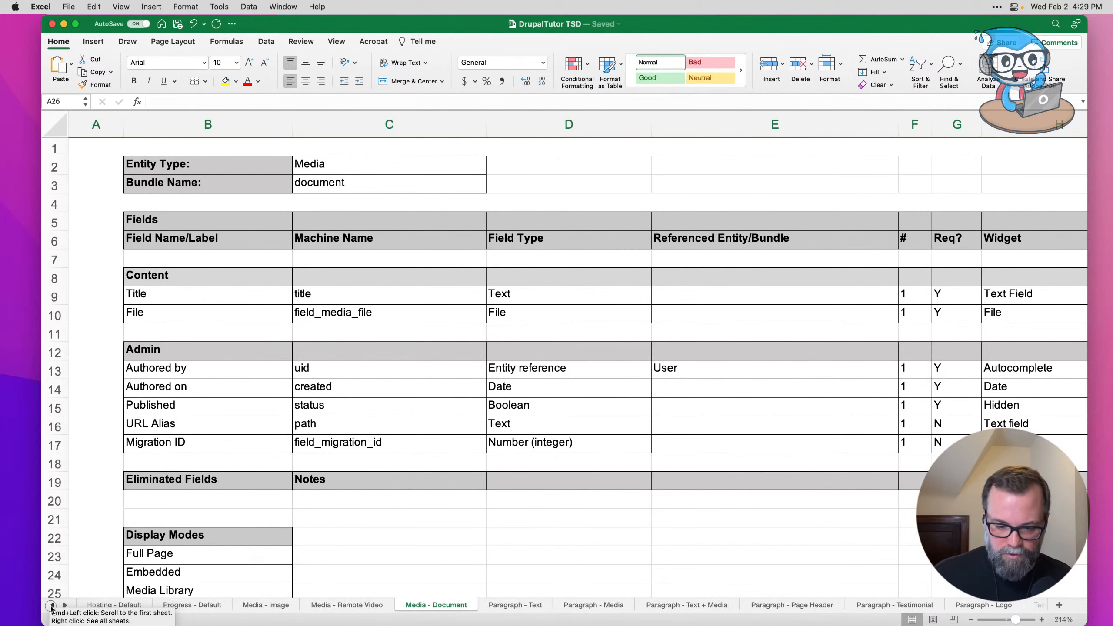
pyautogui.click(52, 608)
pyautogui.click(52, 608)
pyautogui.click(52, 607)
pyautogui.click(52, 608)
pyautogui.click(51, 607)
pyautogui.click(51, 607)
pyautogui.click(52, 608)
pyautogui.click(52, 607)
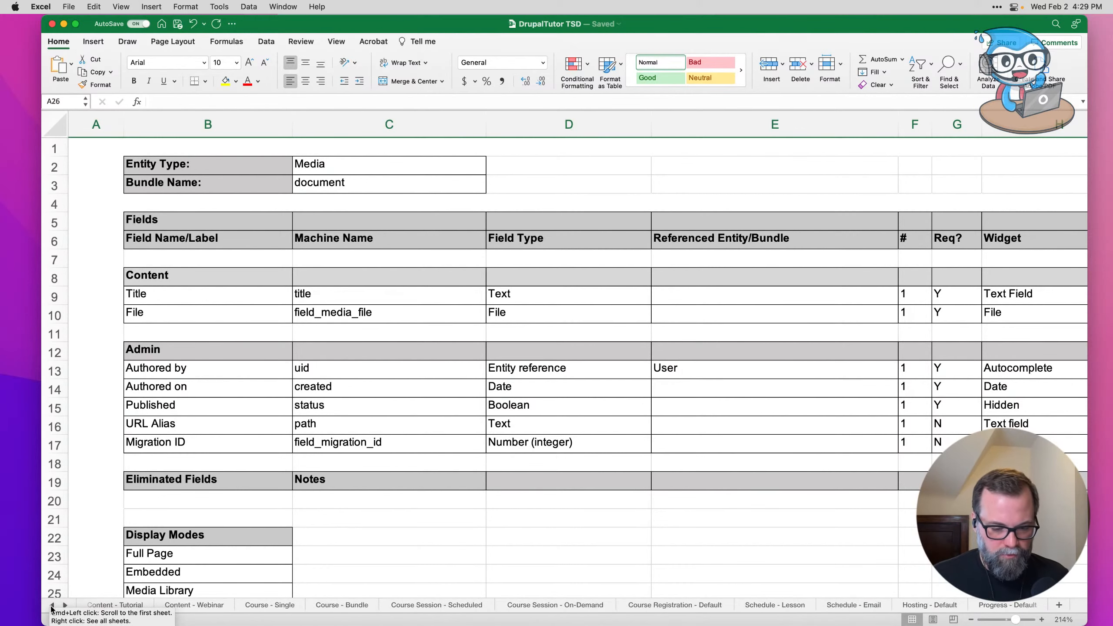
# Step: Return to Chrome, open the code-server page, enlarge the terminal area, and run drush cex
pyautogui.press('super+Tab')
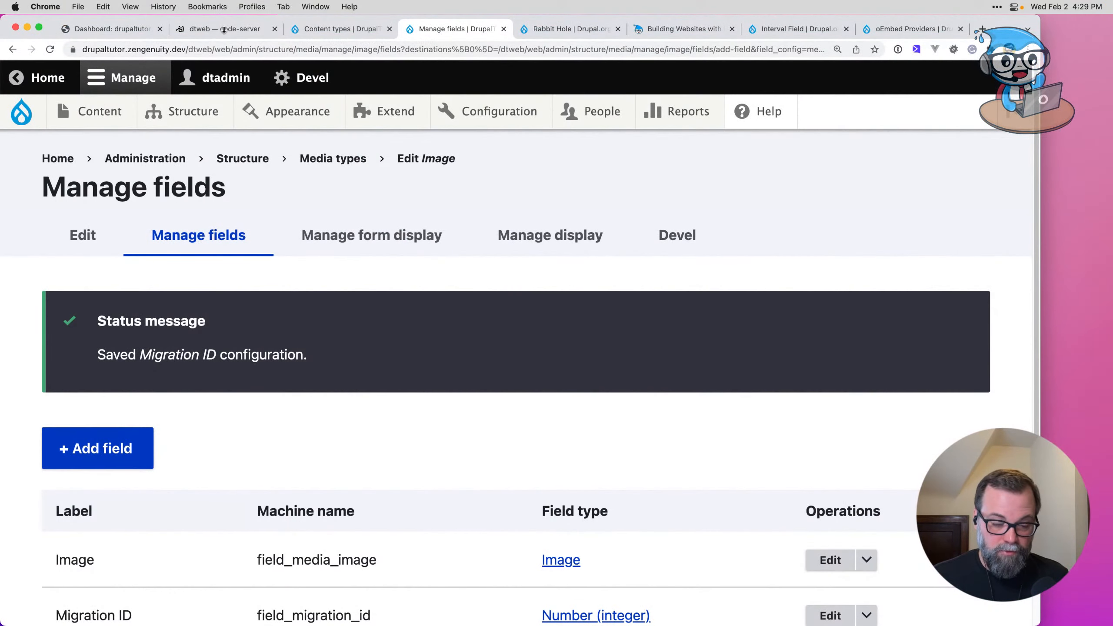
pyautogui.click(223, 29)
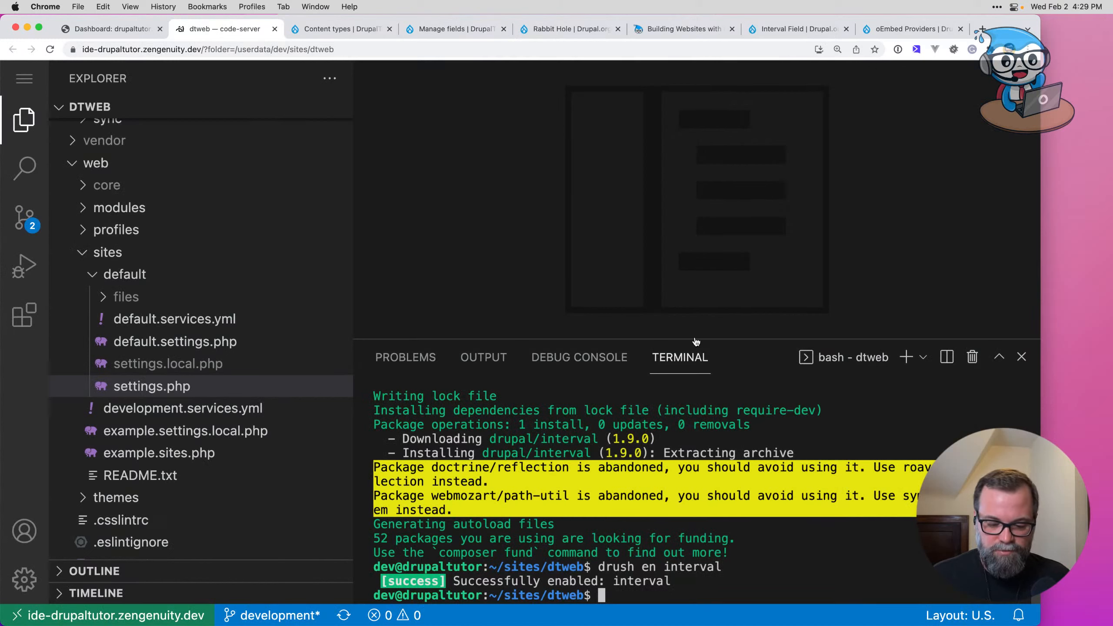
pyautogui.moveTo(684, 339); pyautogui.dragTo(679, 264)
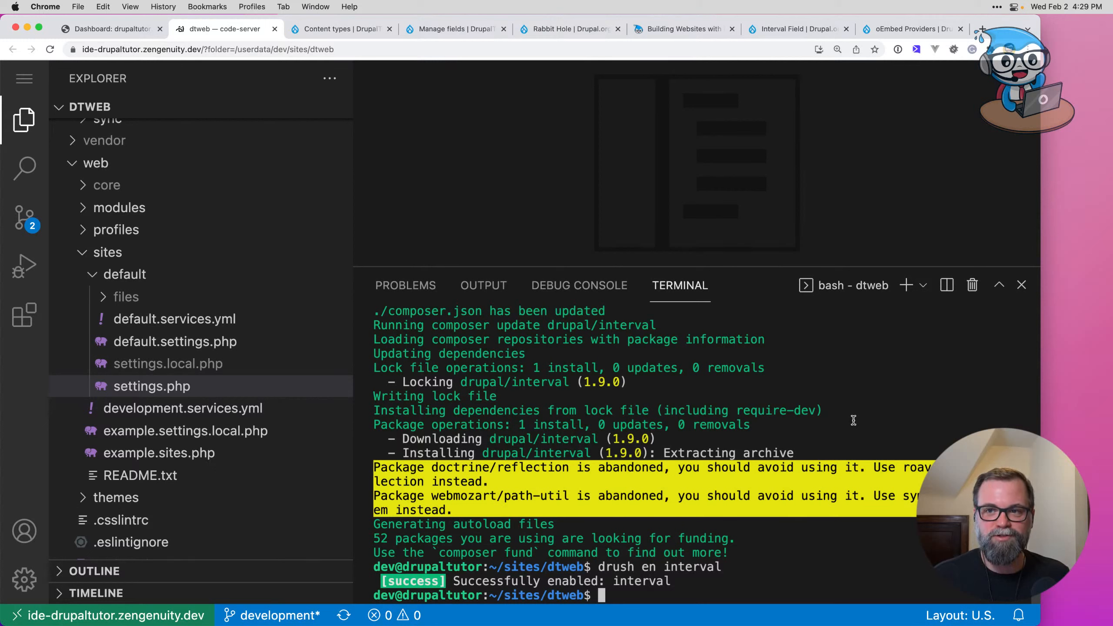
pyautogui.write('ush cex')
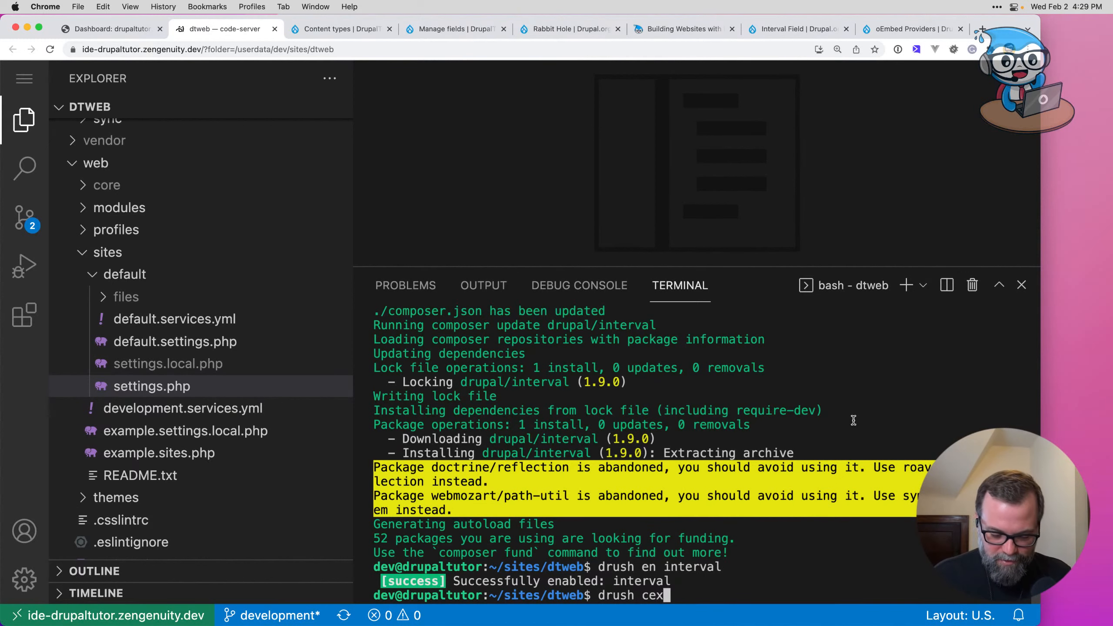
pyautogui.press('Return')
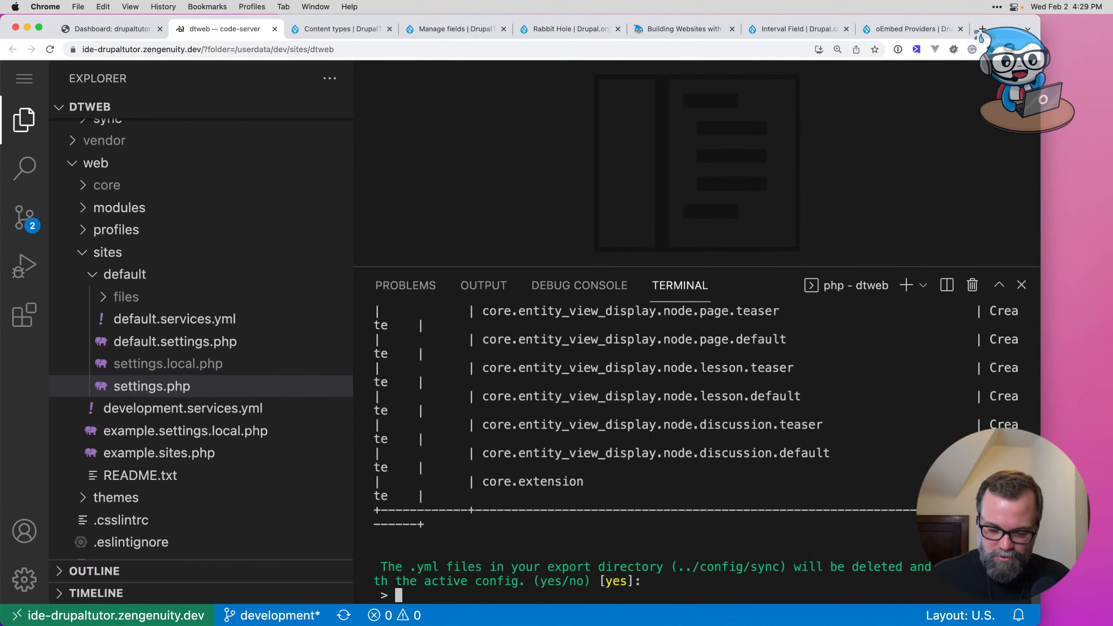
# Step: Review the list of configuration changes and confirm the export to ../config/sync with yes
pyautogui.scroll(15, 812, 437)
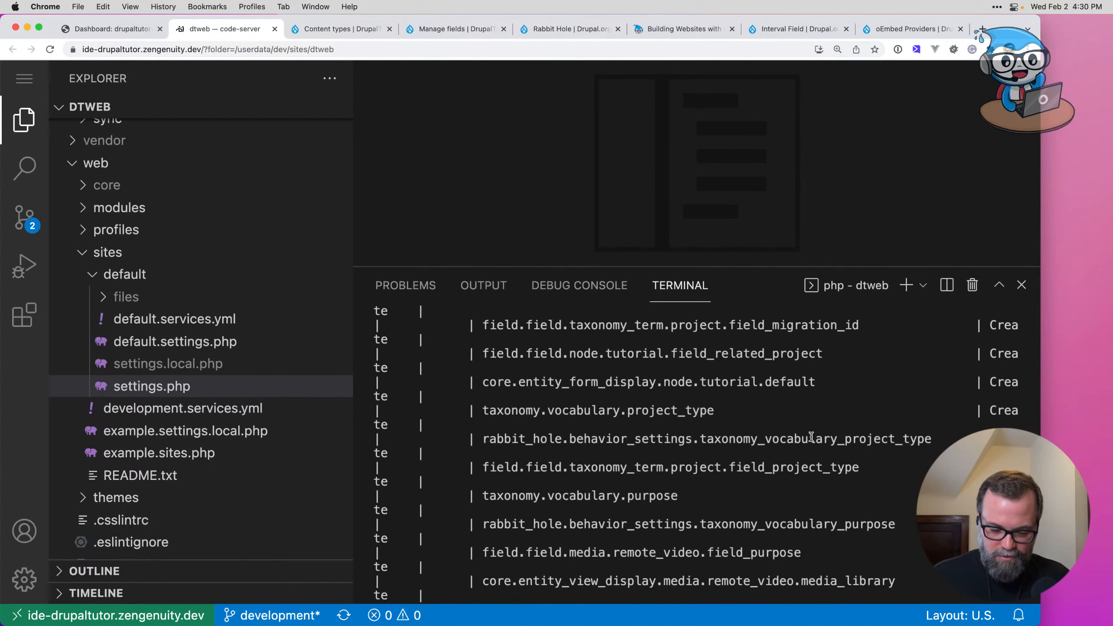
pyautogui.scroll(15, 812, 436)
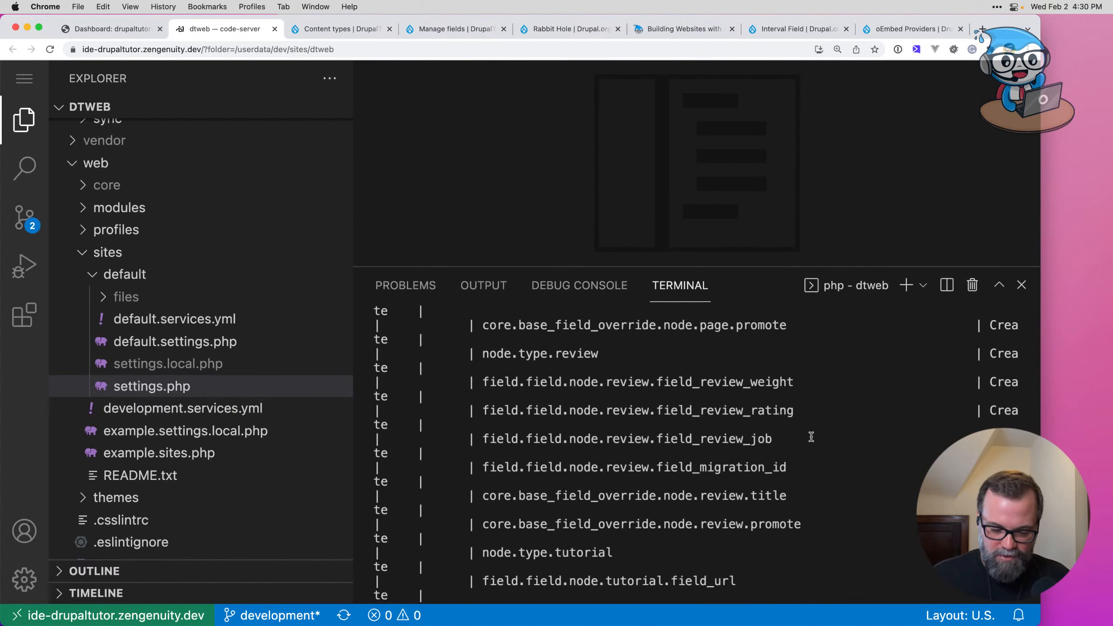
pyautogui.scroll(20, 811, 437)
pyautogui.scroll(-15, 811, 436)
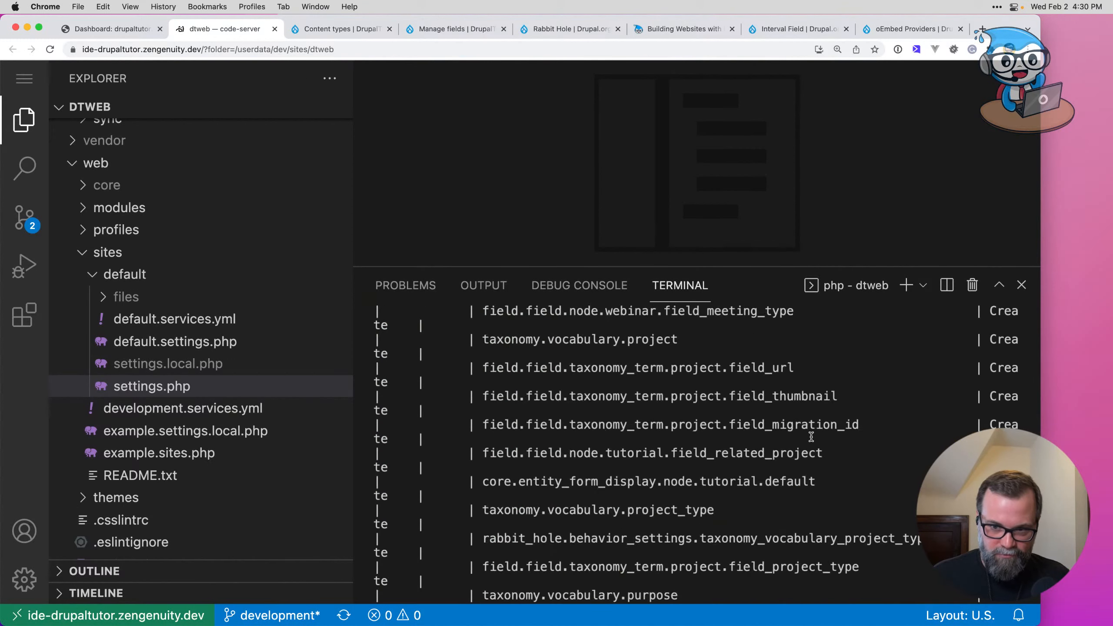
pyautogui.scroll(-10, 811, 437)
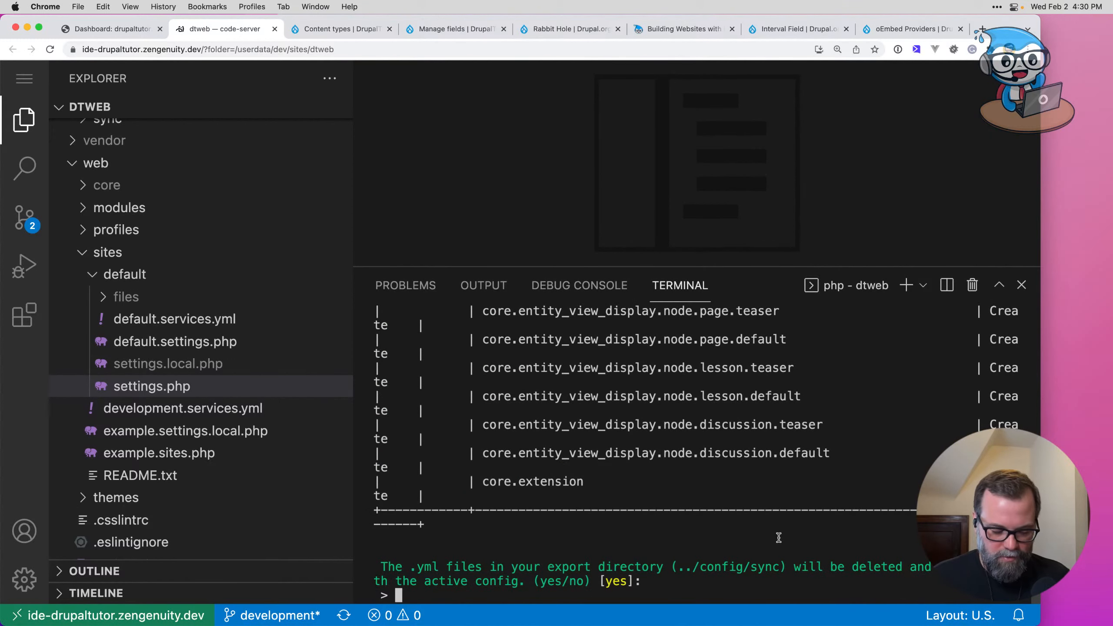
pyautogui.write('yes')
pyautogui.press('Return')
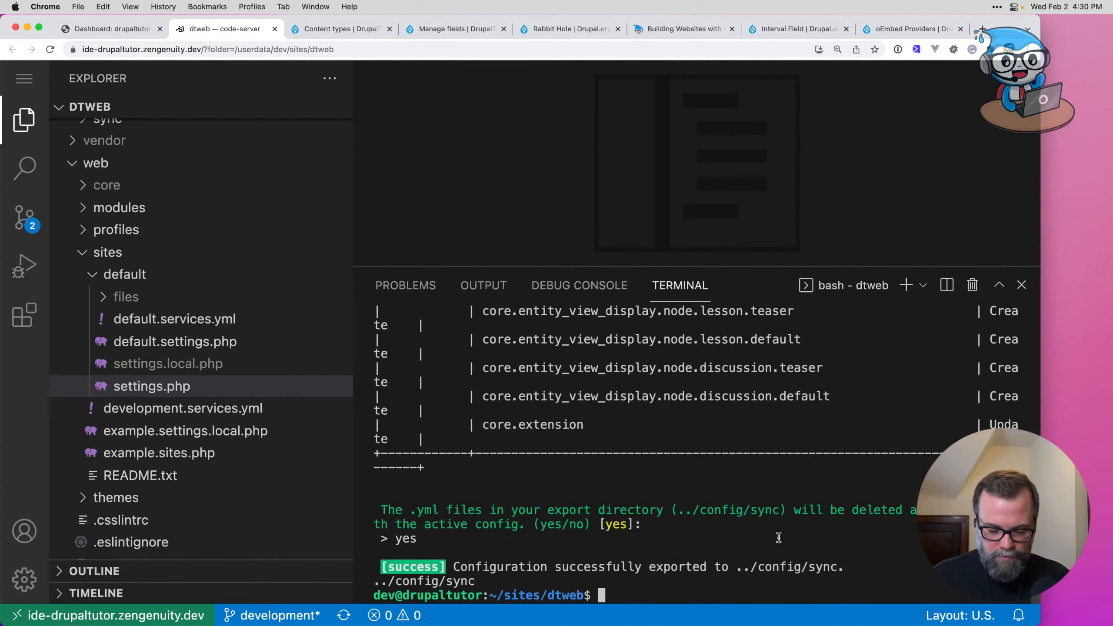
# Step: Run git status in the terminal and review the modified and untracked files
pyautogui.write('git status')
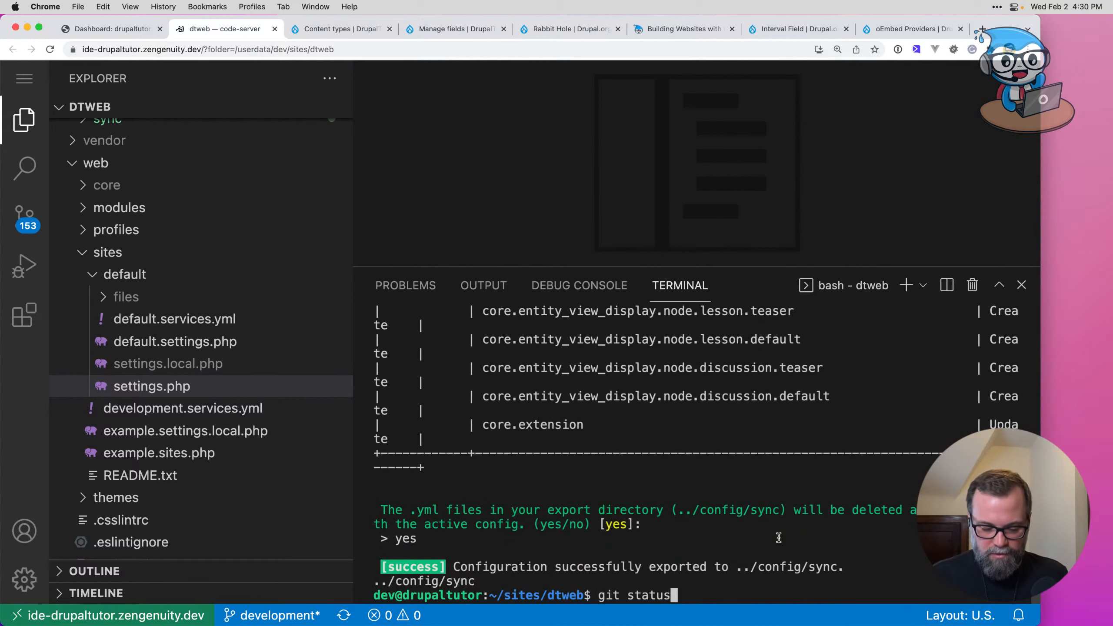
pyautogui.press('Return')
pyautogui.scroll(15, 741, 537)
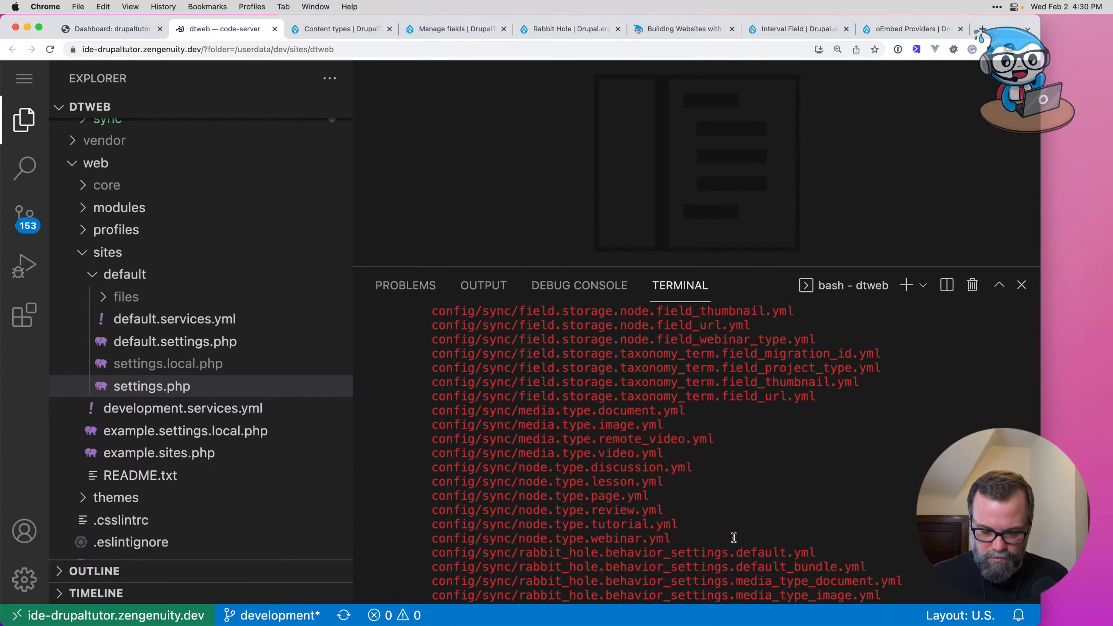
pyautogui.scroll(15, 733, 538)
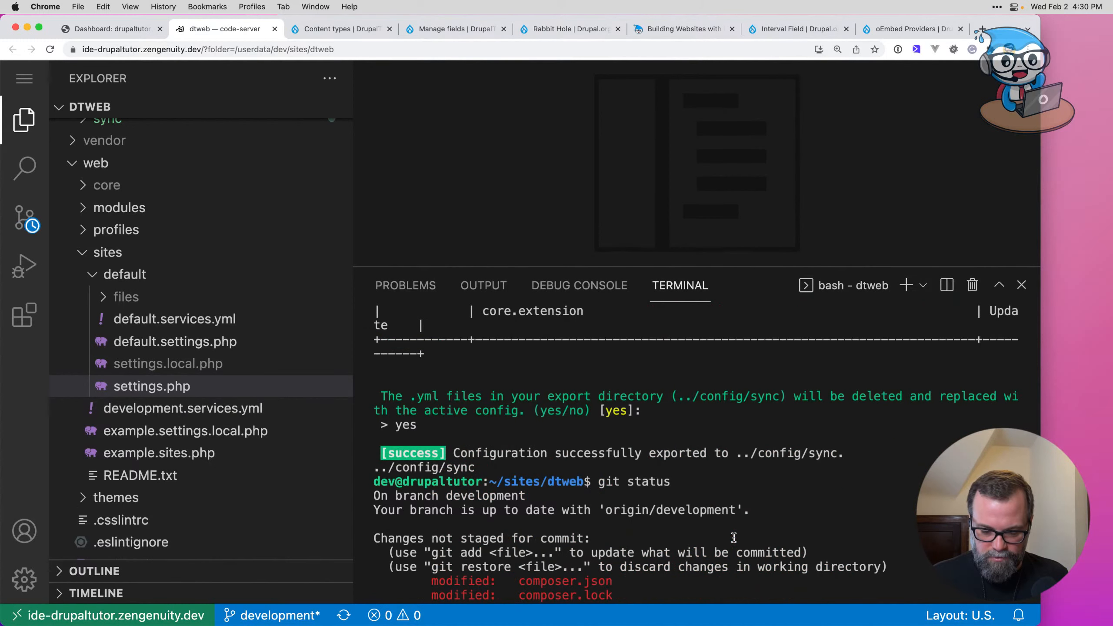
# Step: Write a git commit -m command with the message "Set up content types and media types and taxonomy vocabularies" without running it
pyautogui.scroll(-3, 703, 534)
pyautogui.scroll(2, 623, 391)
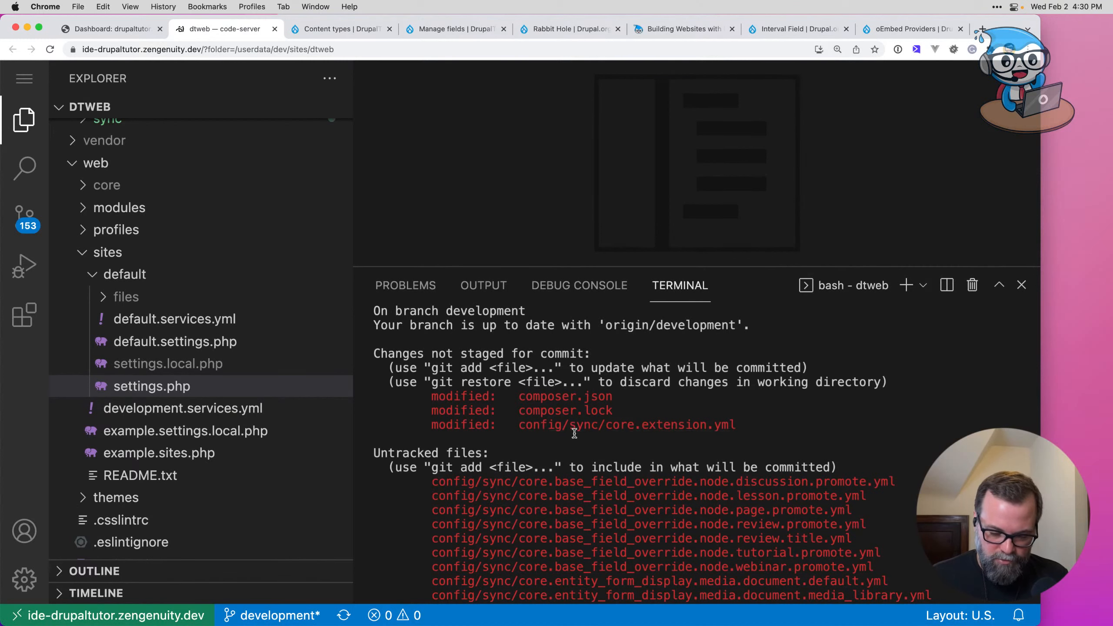
pyautogui.scroll(-15, 576, 433)
pyautogui.write('git')
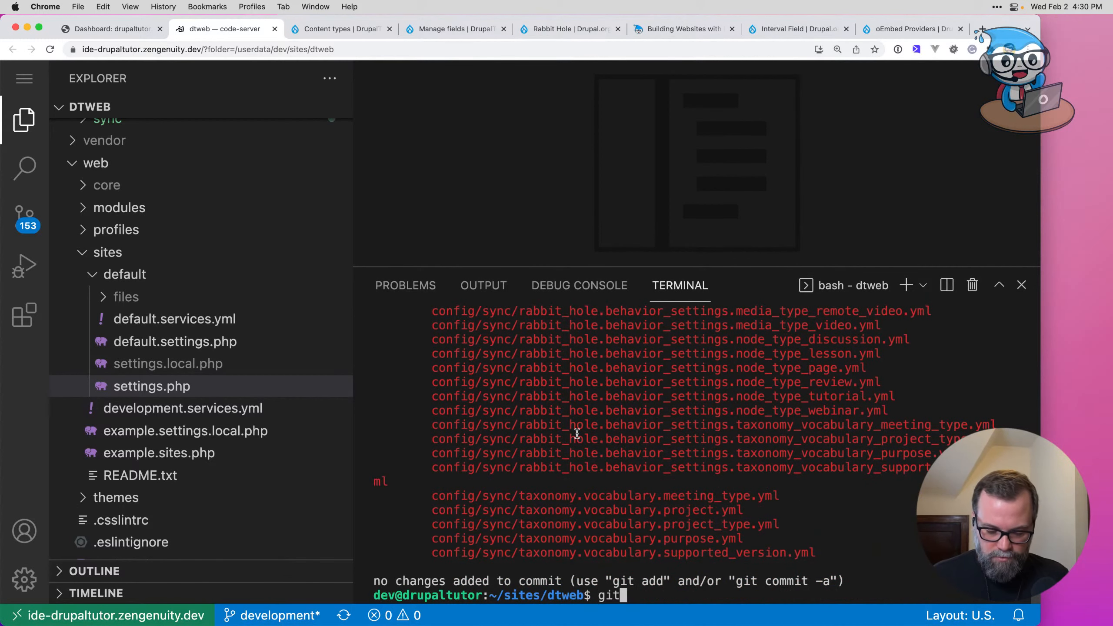
pyautogui.write(' commit -m')
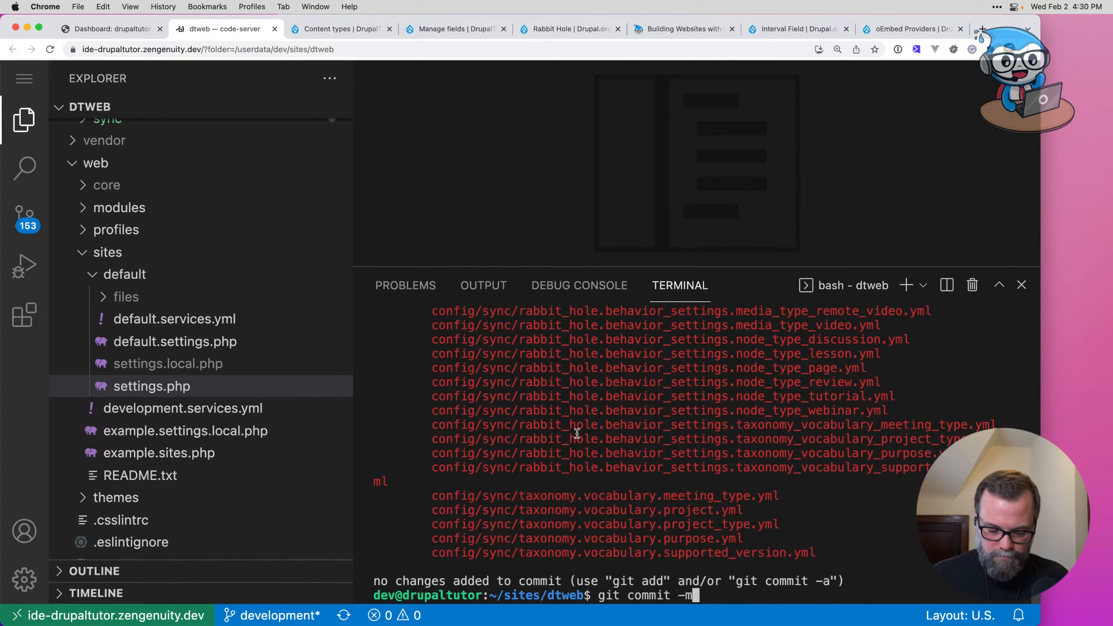
pyautogui.write(' "')
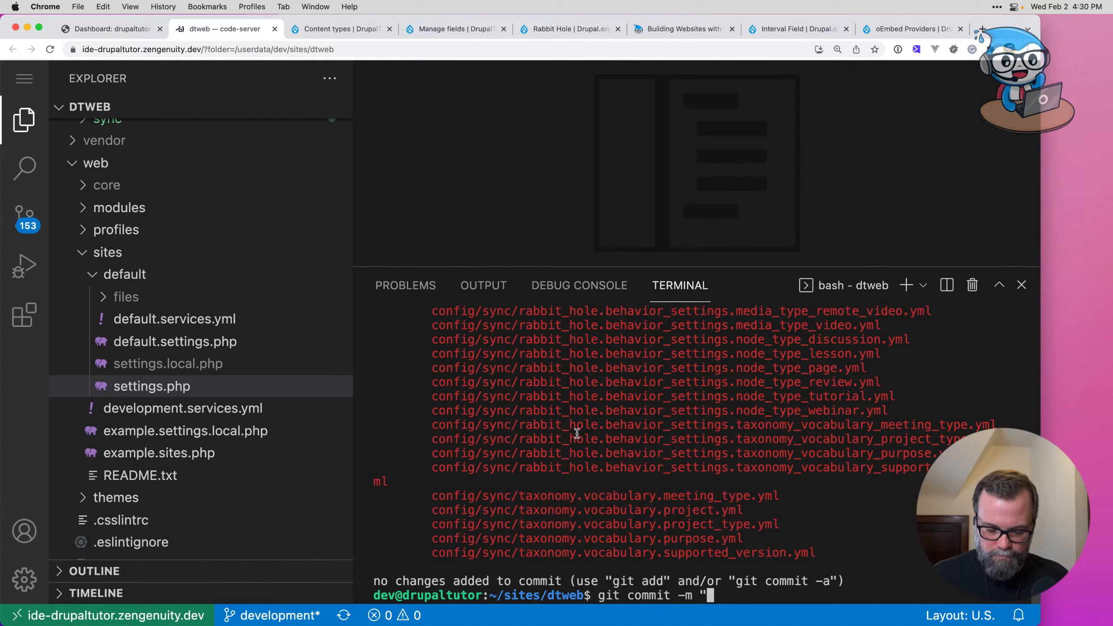
pyautogui.write('Set up content ')
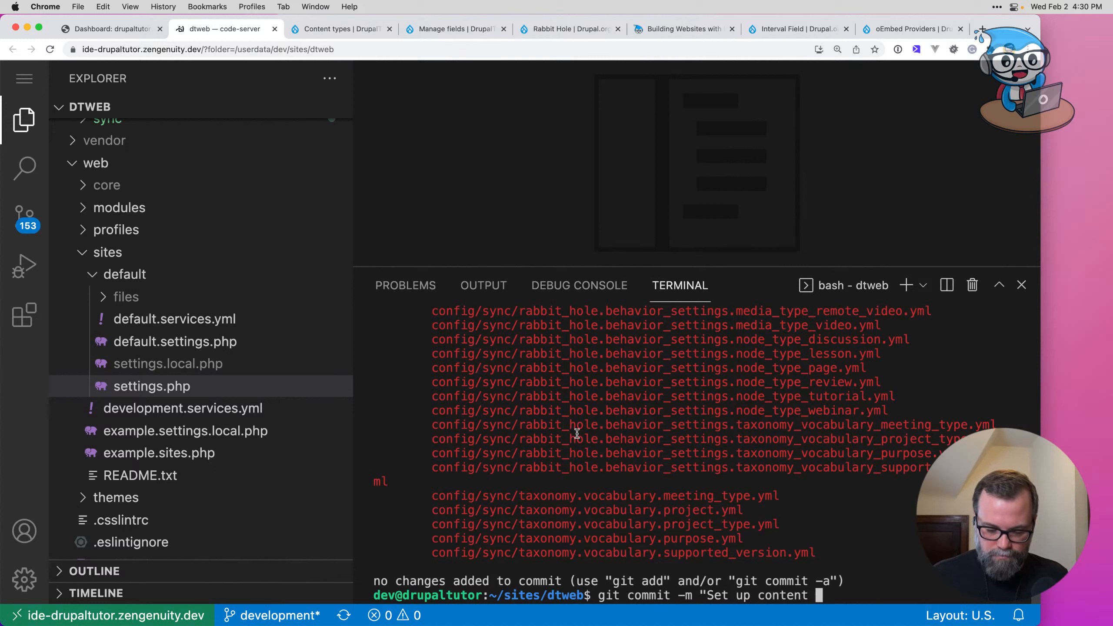
pyautogui.write('types and media types')
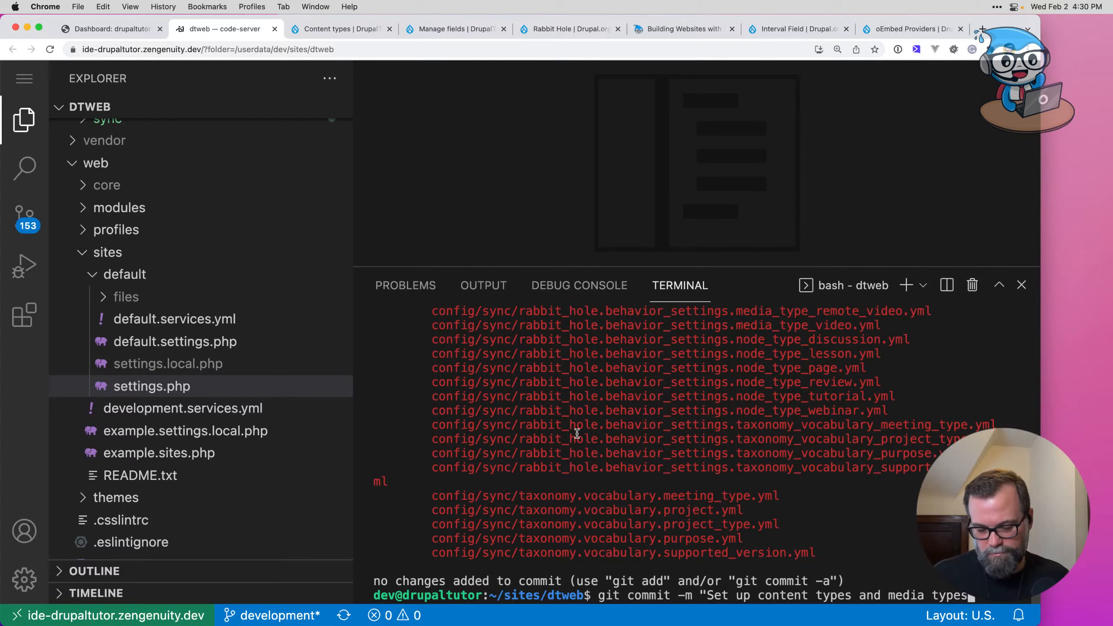
pyautogui.write(' and ta')
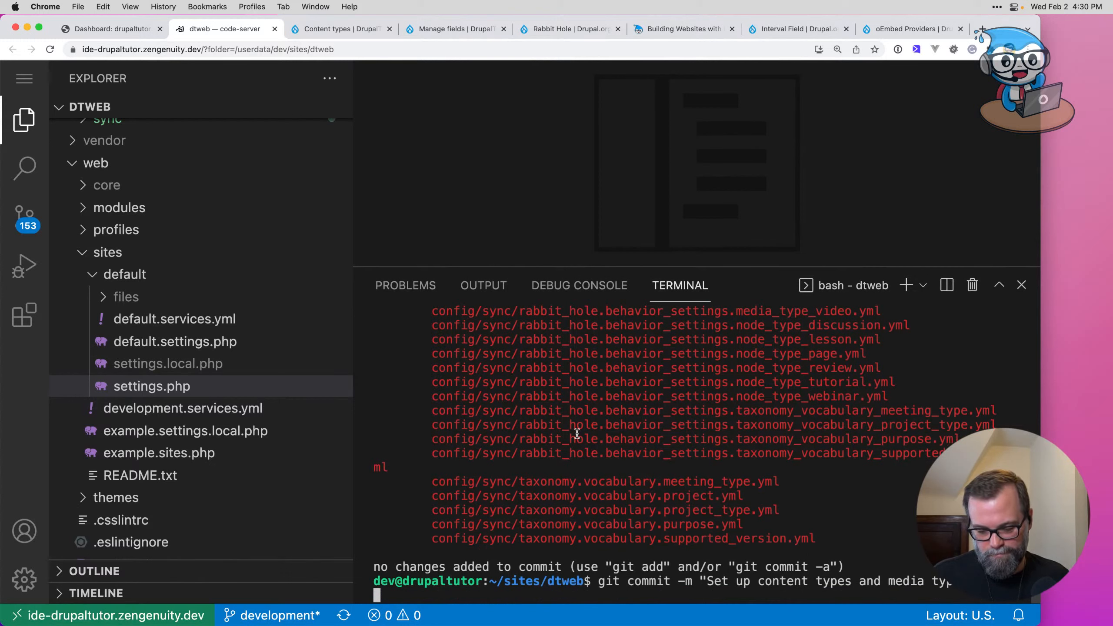
pyautogui.write('xn')
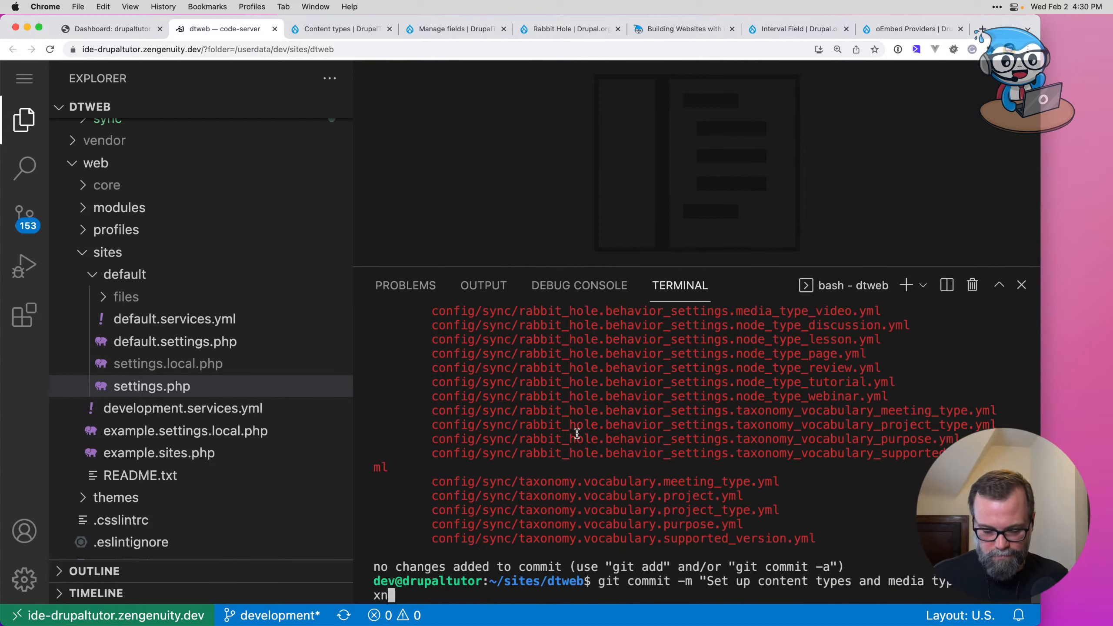
pyautogui.write('nomy')
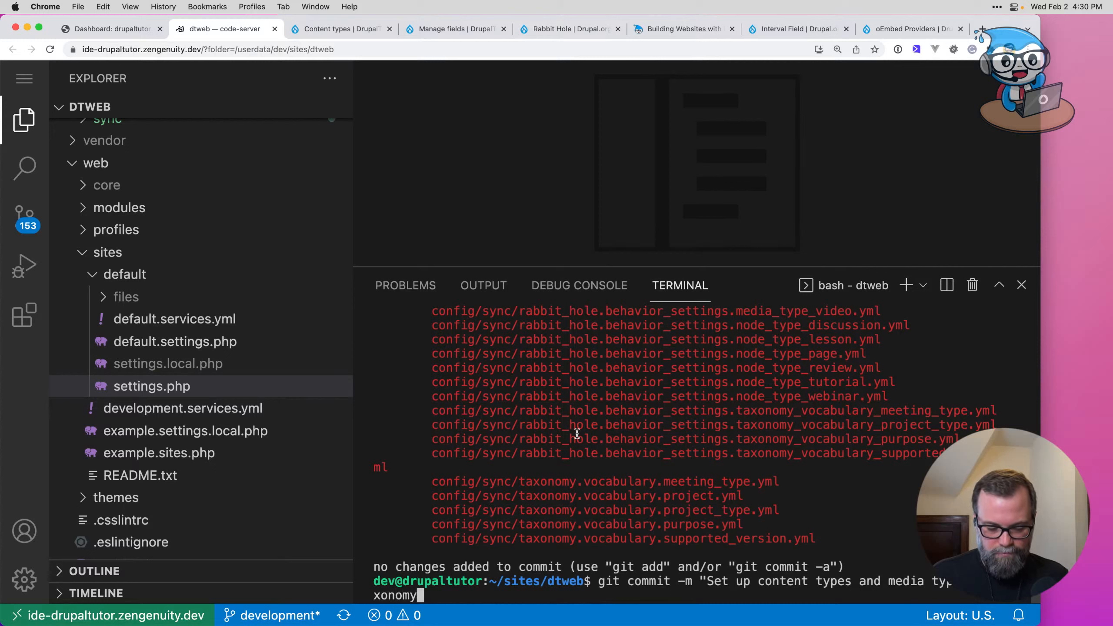
pyautogui.write(' vocb')
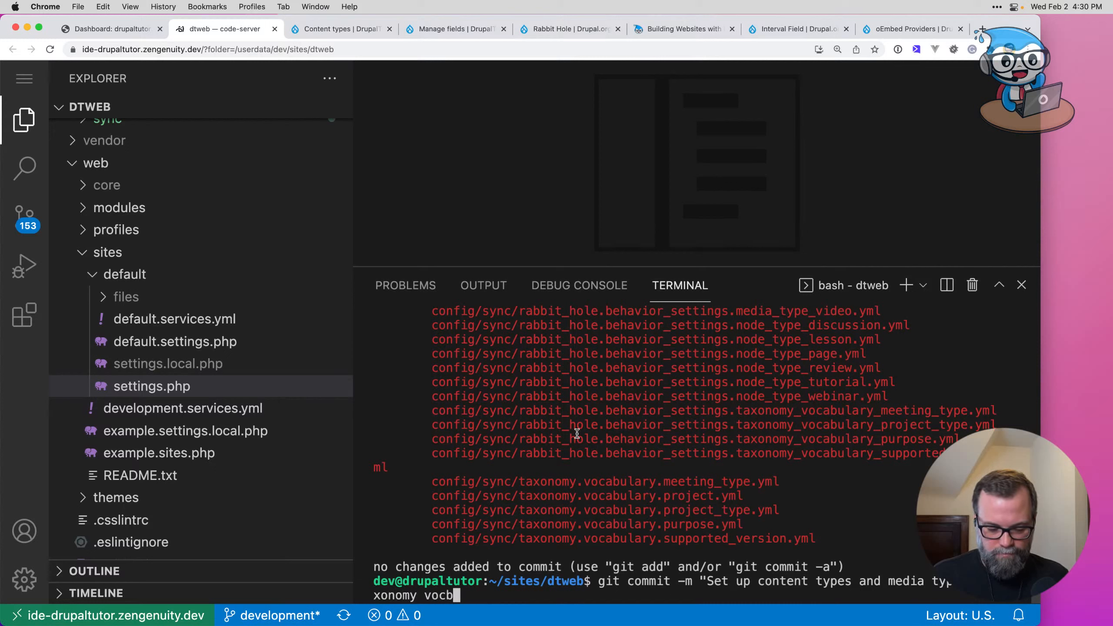
pyautogui.press('BackSpace')
pyautogui.write('abulatries"')
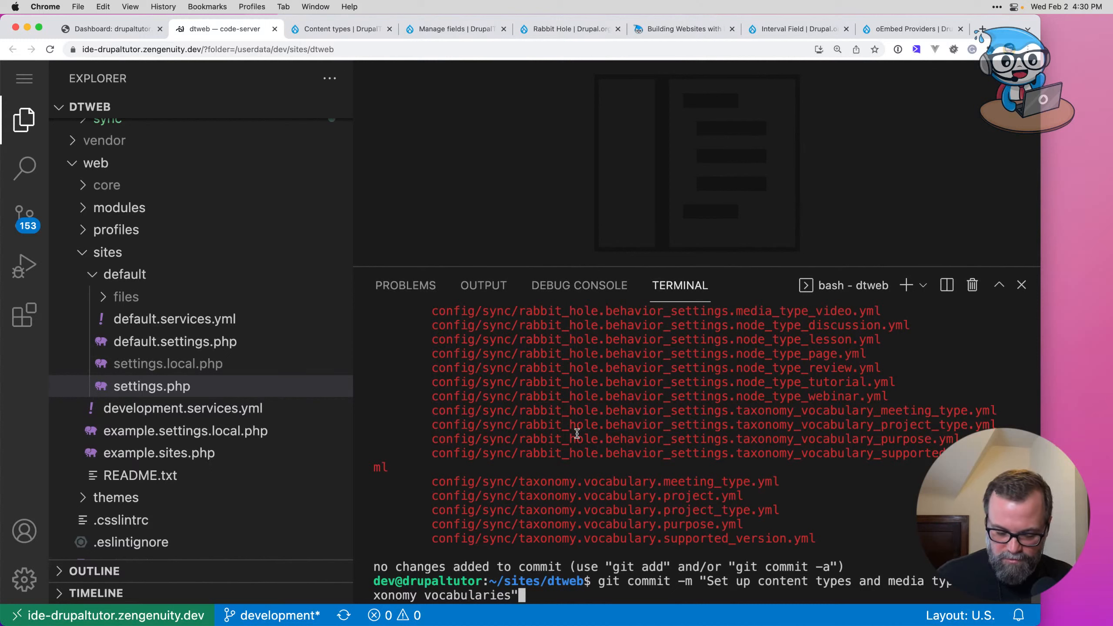
# Step: Cut the pending commit command from the prompt and stage all changes with git add
pyautogui.hotkey('ctrl', 'u')
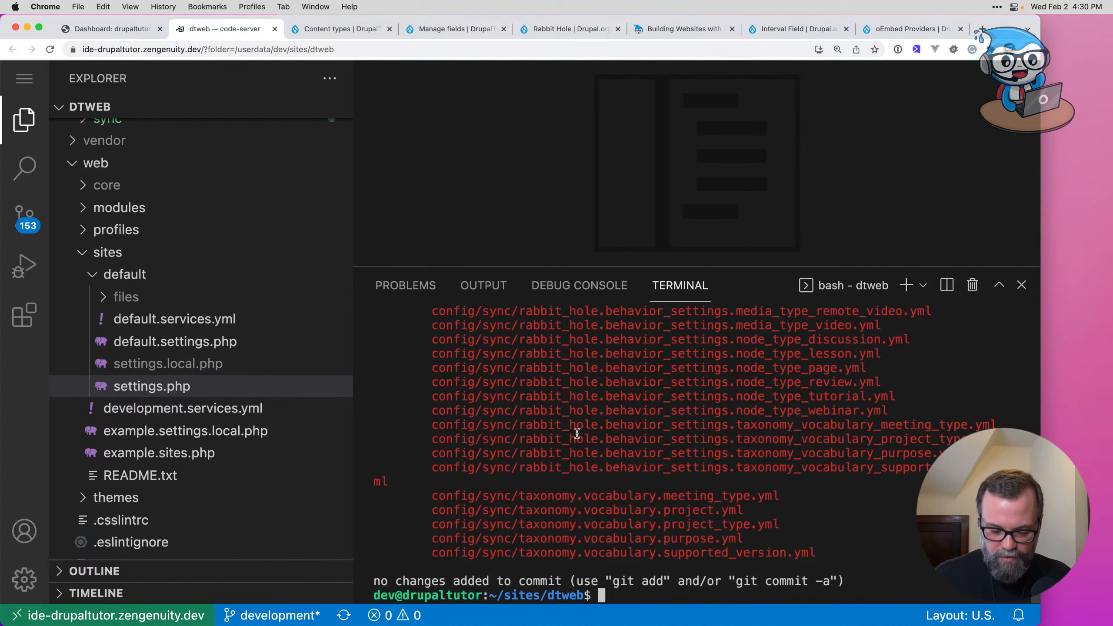
pyautogui.write('git s')
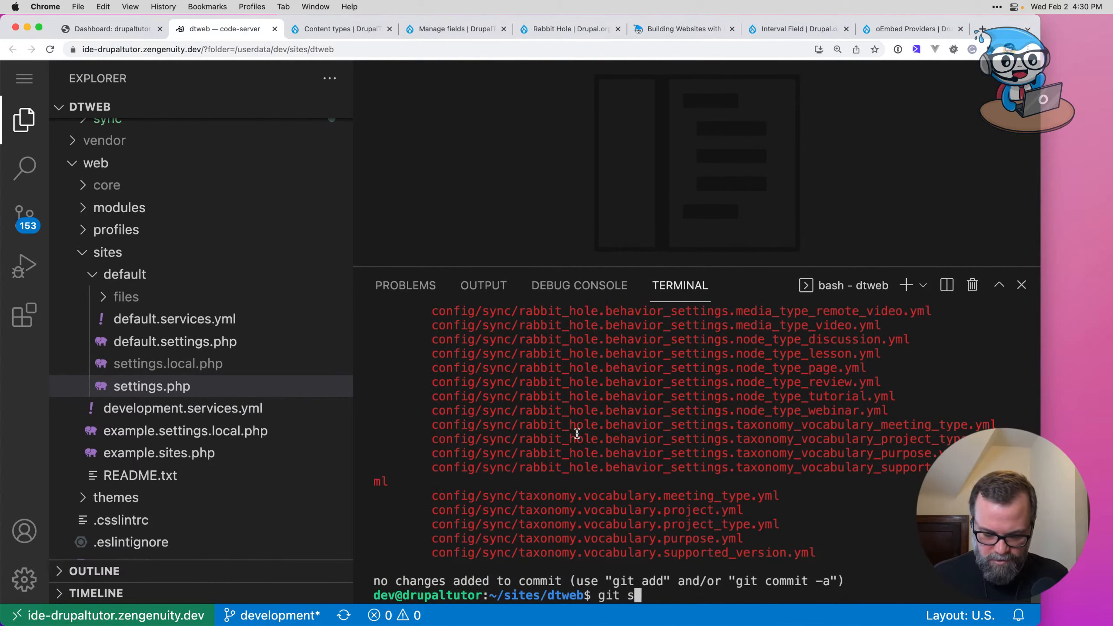
pyautogui.press('BackSpace')
pyautogui.write('add .')
pyautogui.press('Return')
# Step: Restore the cut git commit command at the prompt and run it to commit the staged changes
pyautogui.hotkey('ctrl', 'y')
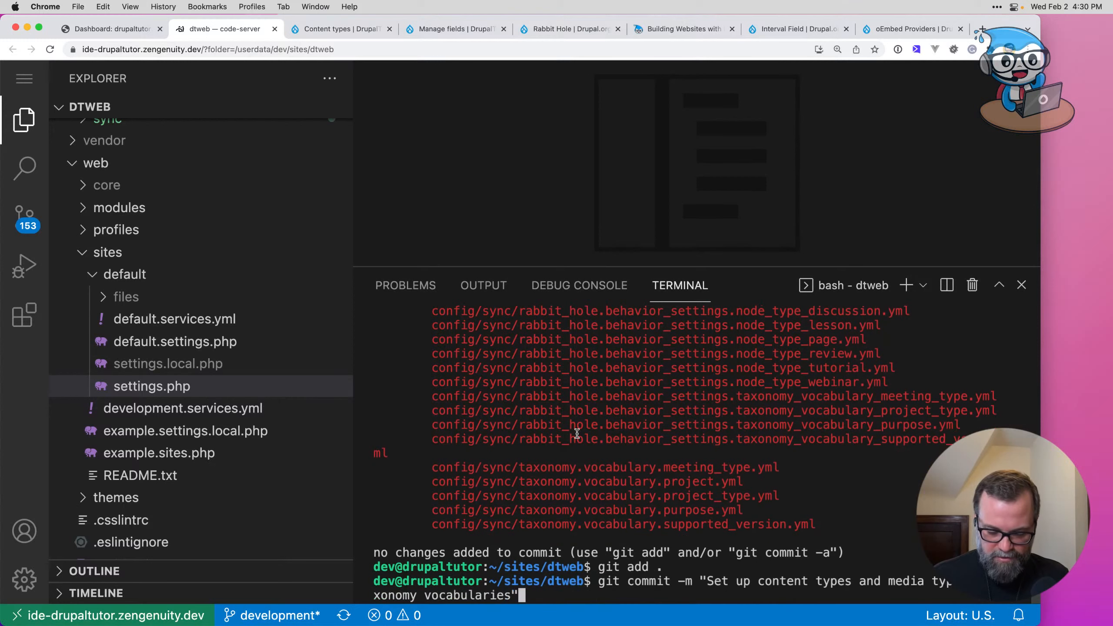
pyautogui.press('Up')
pyautogui.press('Up')
pyautogui.press('Down')
pyautogui.press('Down')
pyautogui.press('Return')
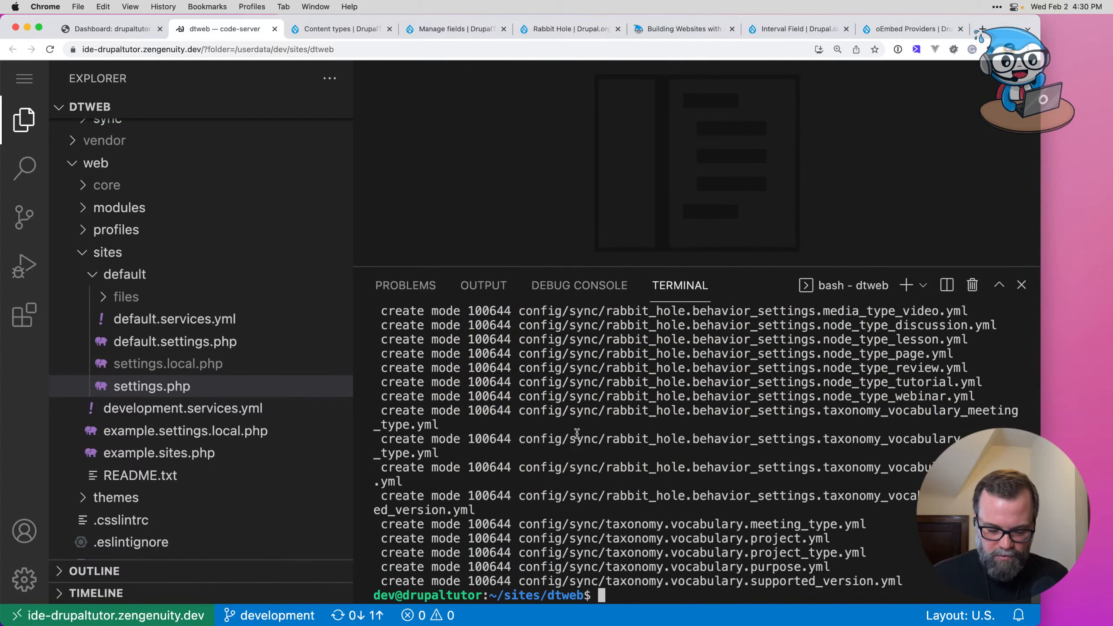
# Step: Push the commit to the remote with git push origin, and reduce the height of the terminal area
pyautogui.write('git ')
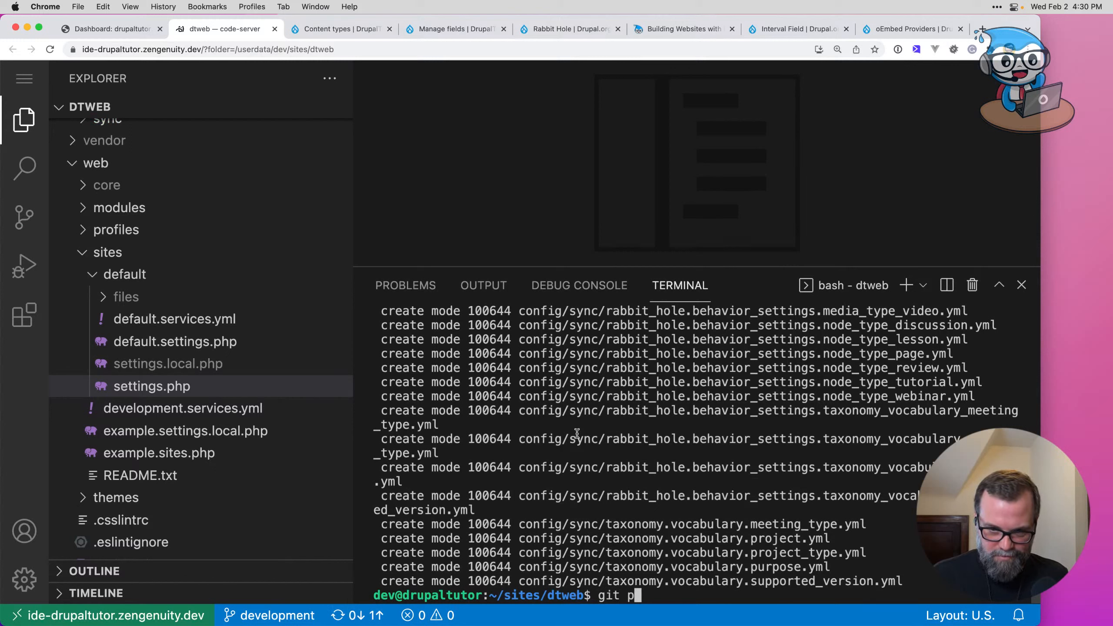
pyautogui.write('push o')
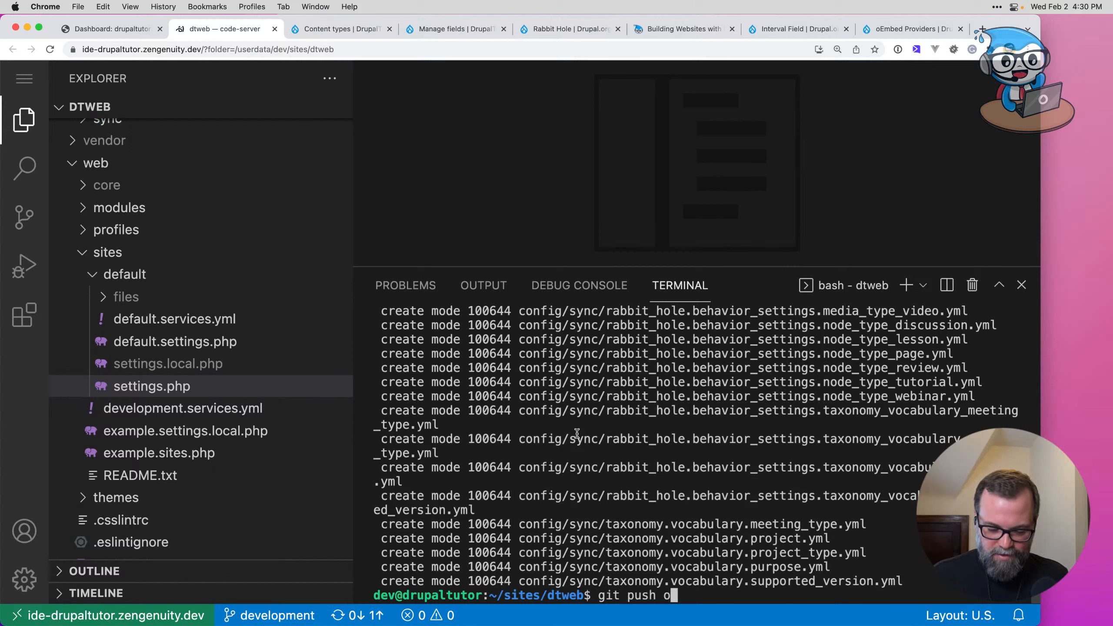
pyautogui.write('rigin')
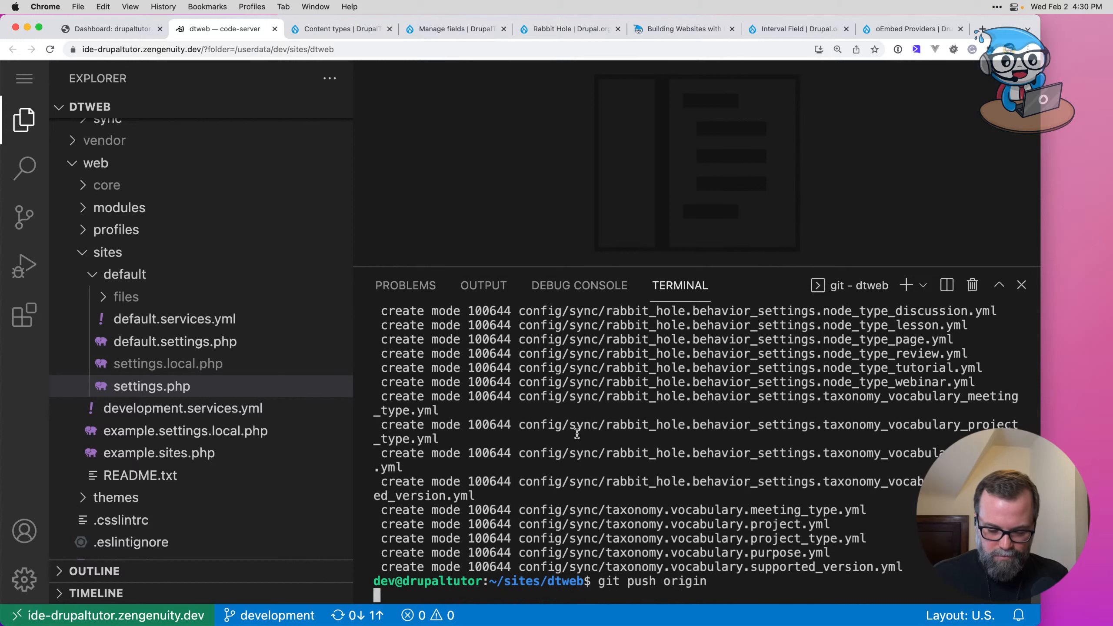
pyautogui.press('Return')
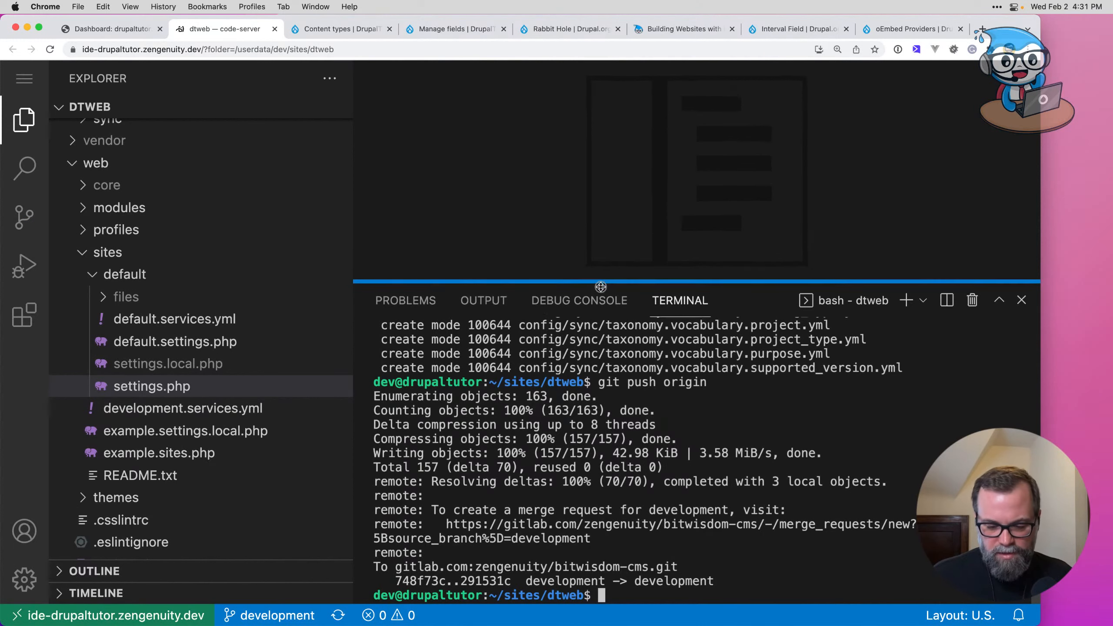
pyautogui.moveTo(598, 267); pyautogui.dragTo(599, 328)
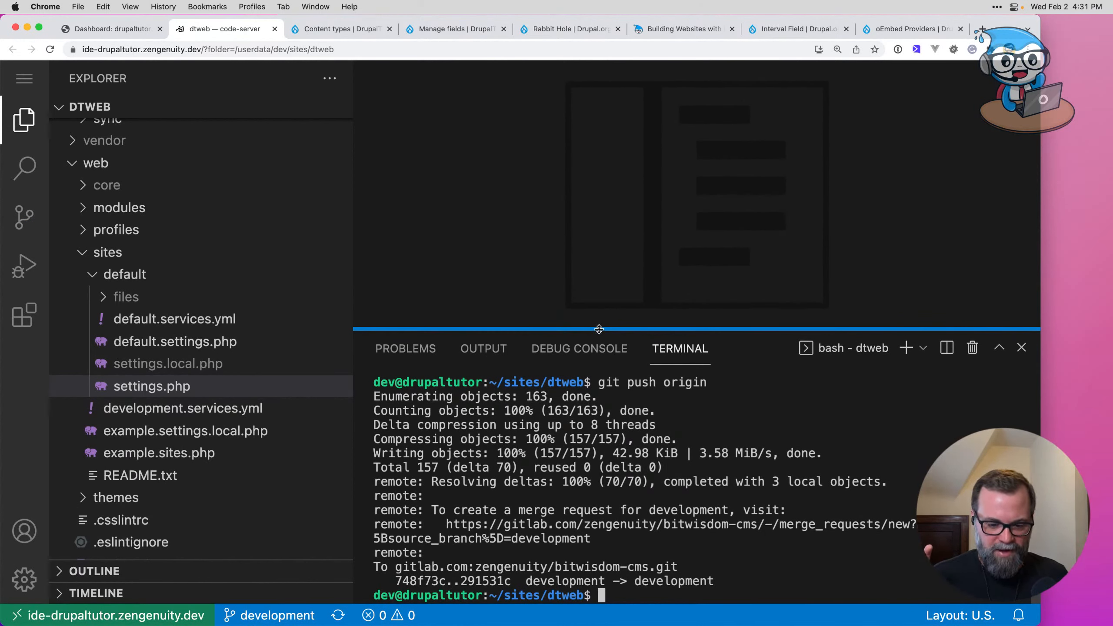